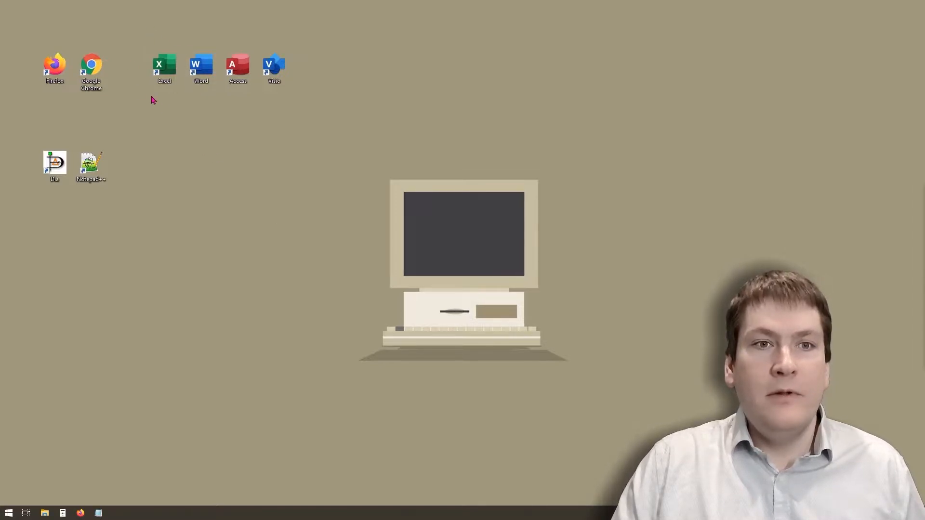
- Search the computer for Excel, launch it and create a blank workbook
click(174, 69)
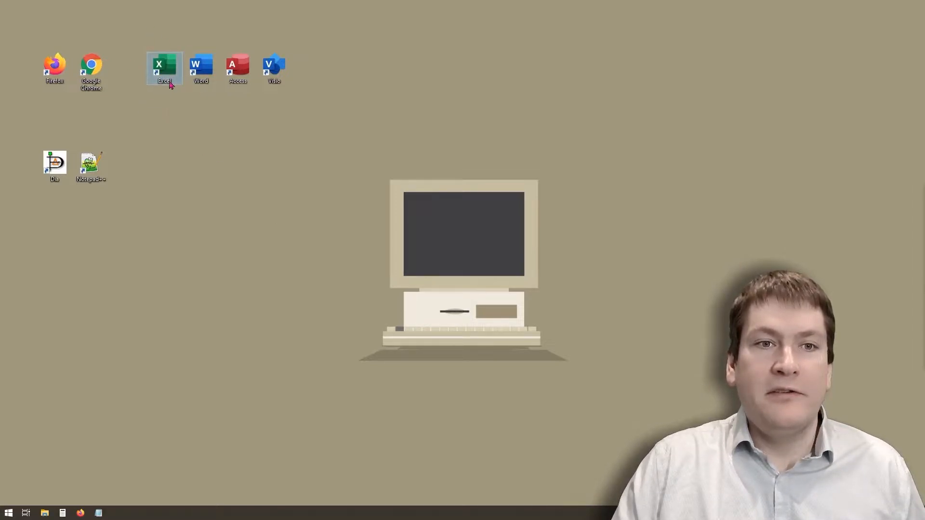
click(11, 512)
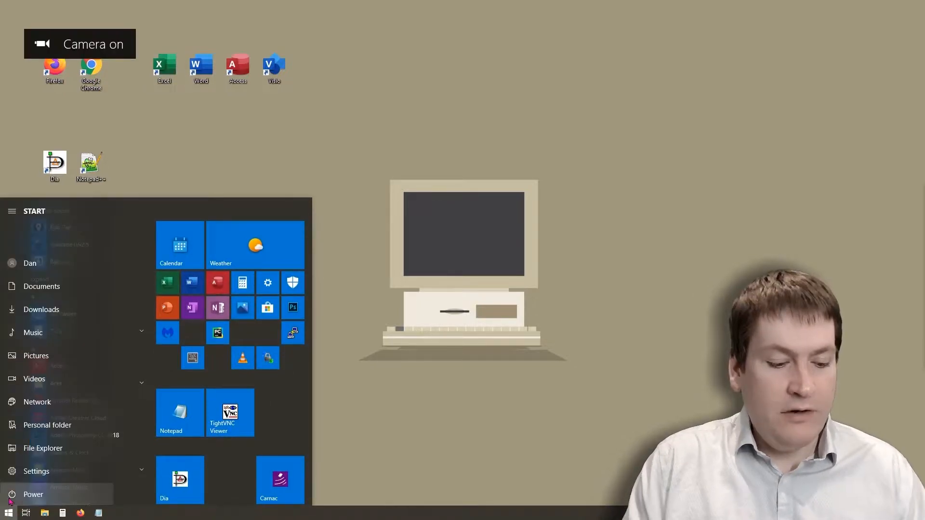
text(excel)
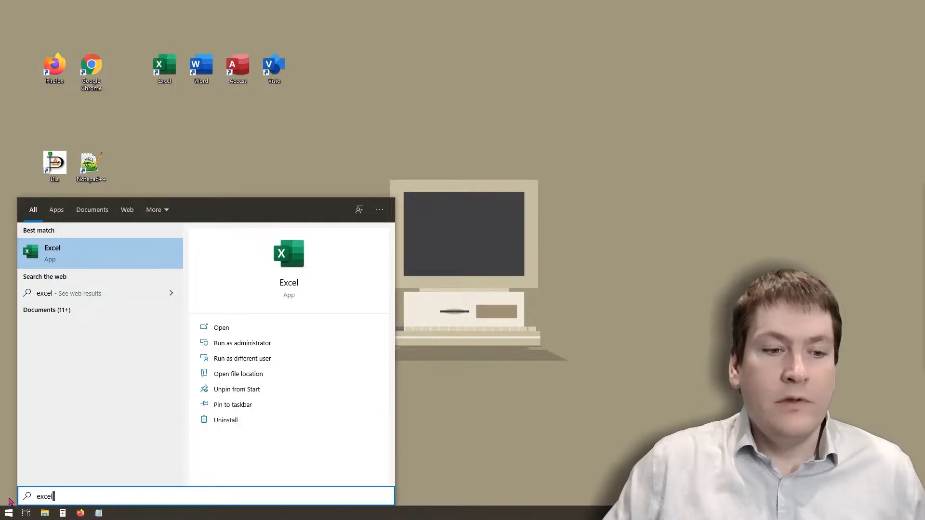
click(62, 254)
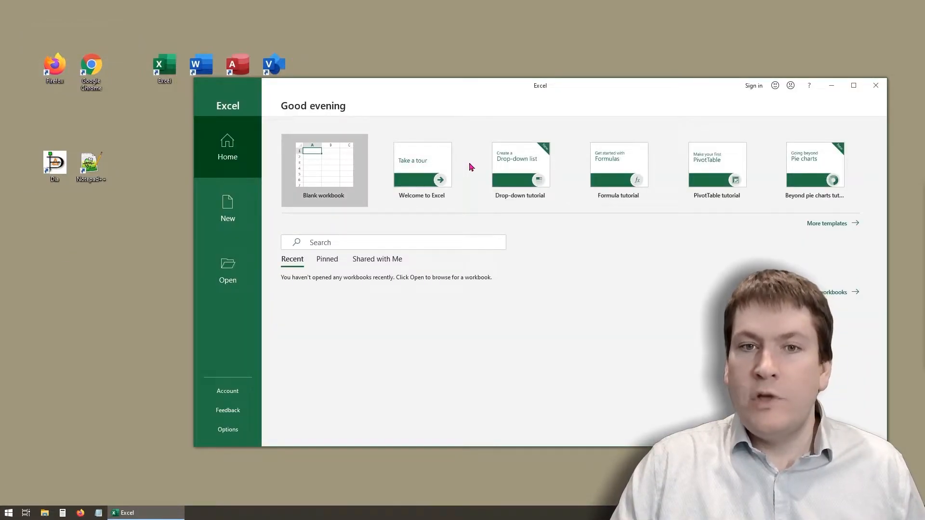
drag(469, 96, 357, 78)
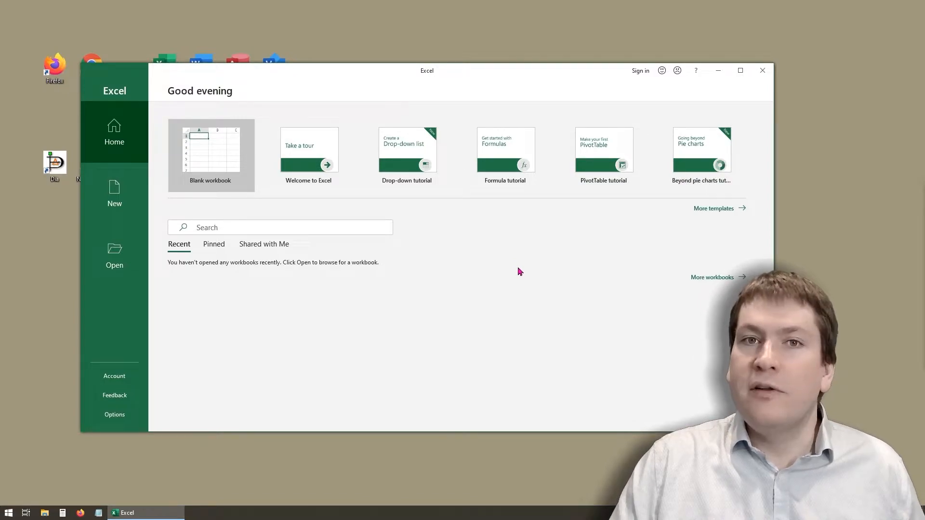
click(217, 165)
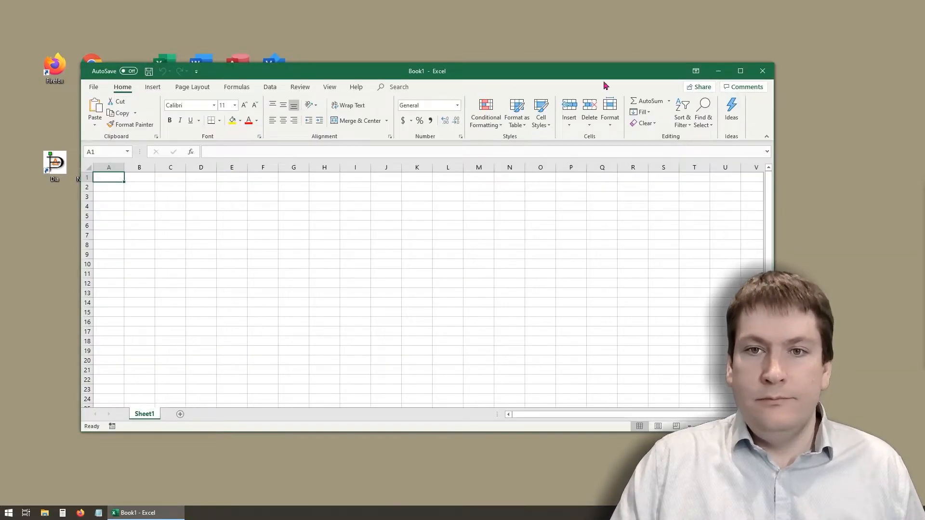
- Zoom the empty worksheet to 150% and maximize the workbook window
drag(610, 76, 516, 36)
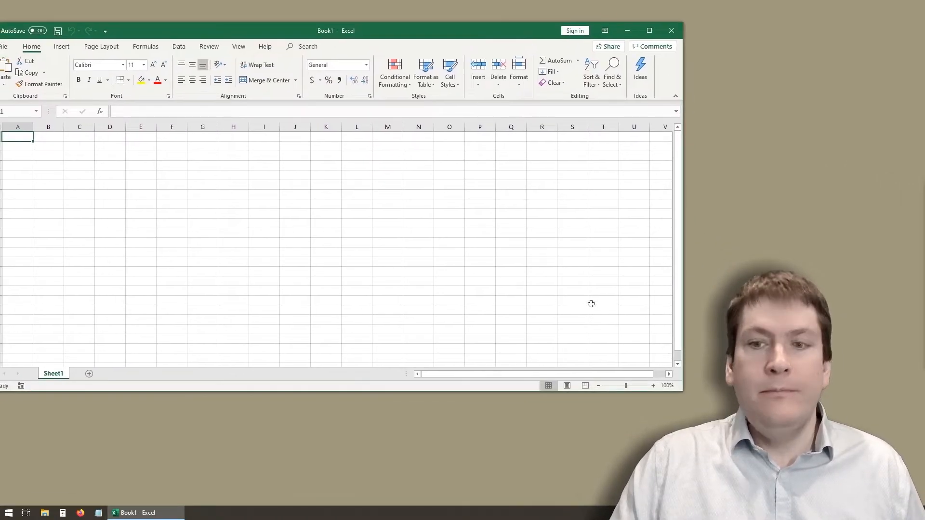
click(653, 386)
click(653, 386)
click(653, 386)
click(653, 385)
click(653, 386)
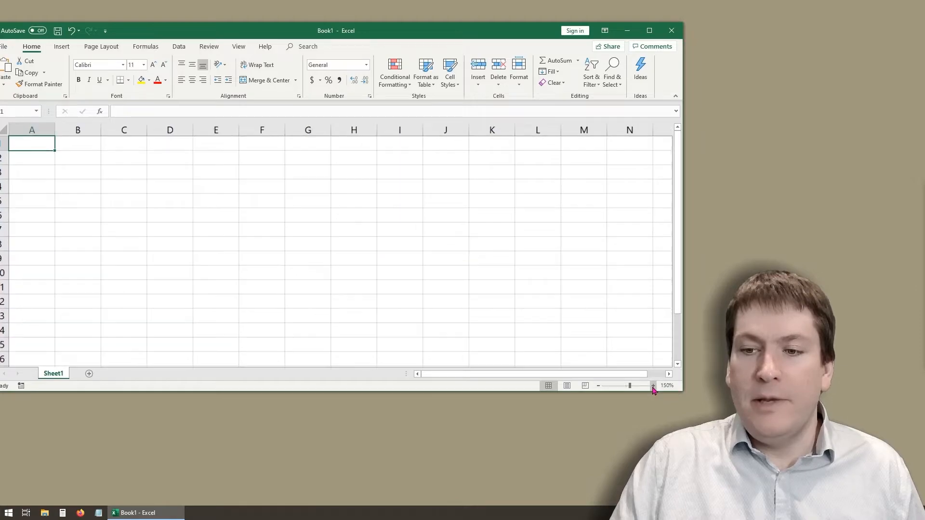
click(649, 31)
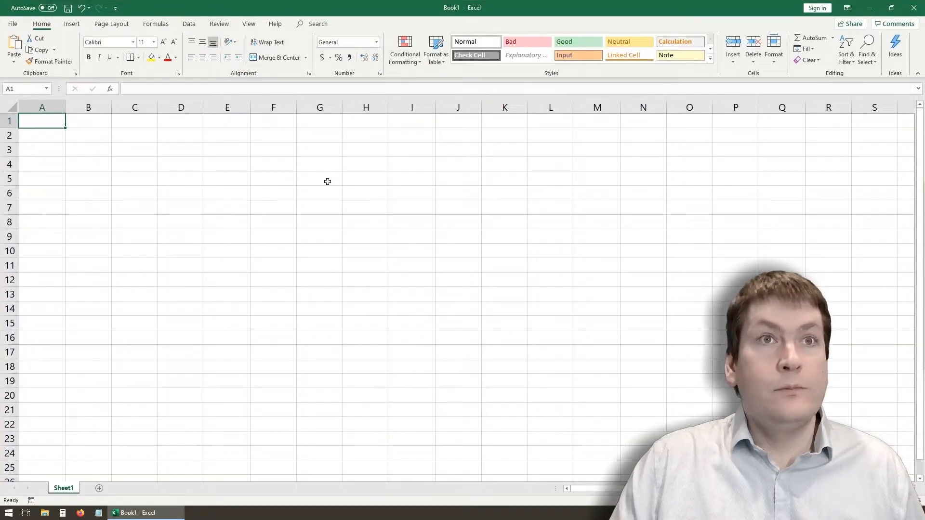
- Enter "Hello World" in cell E5 and select that cell again
click(123, 196)
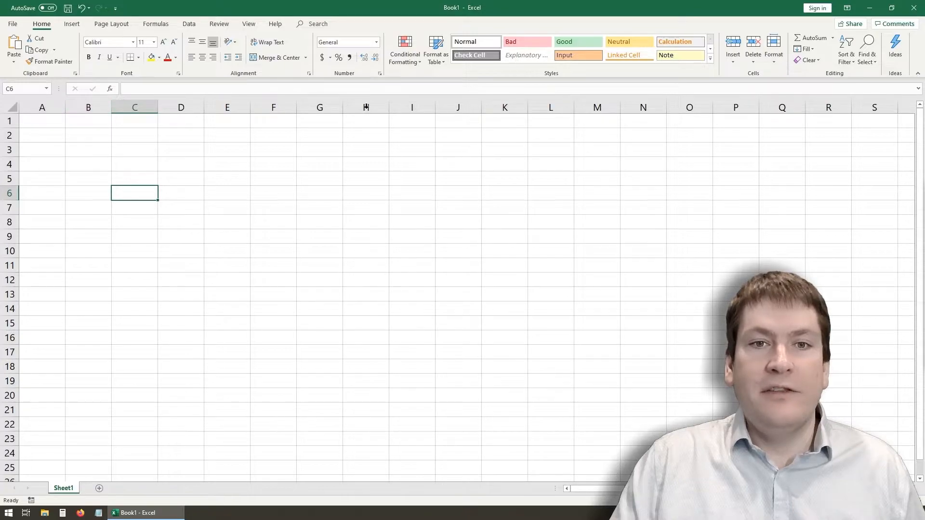
click(272, 190)
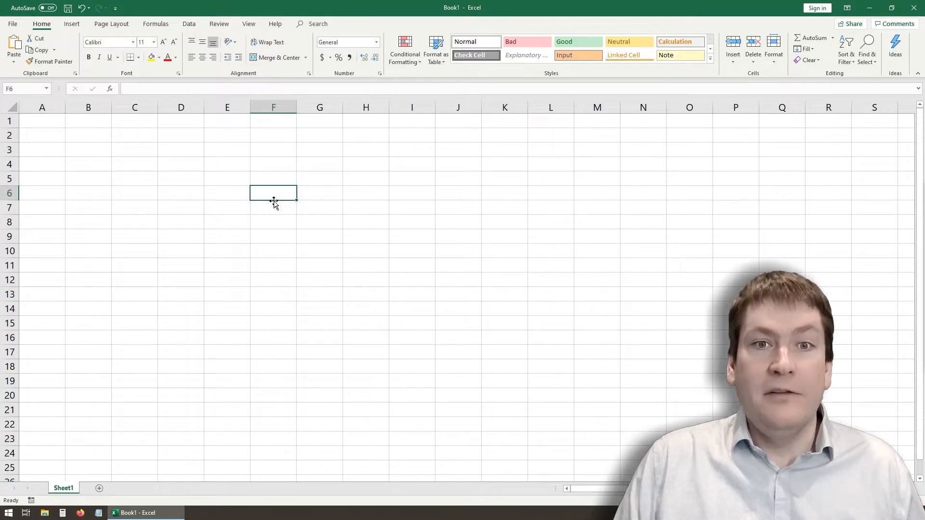
click(226, 178)
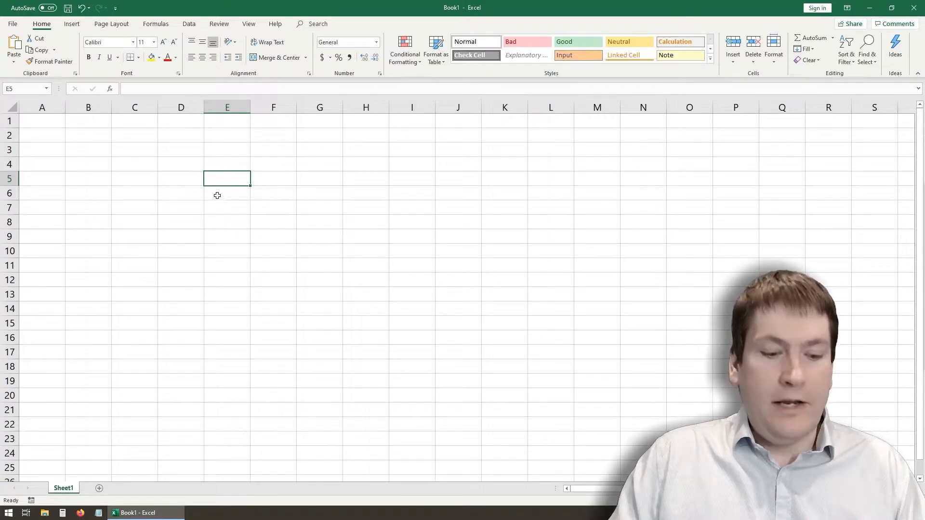
text(H)
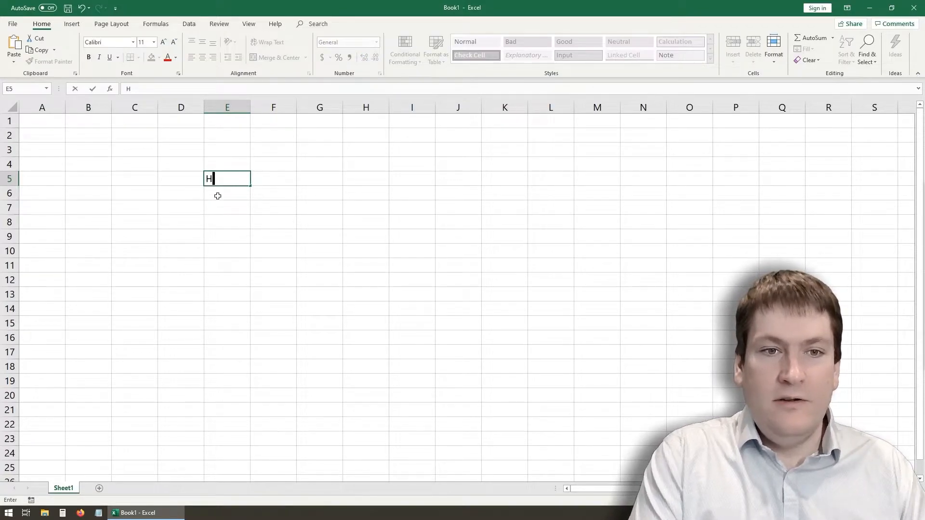
text(ello World)
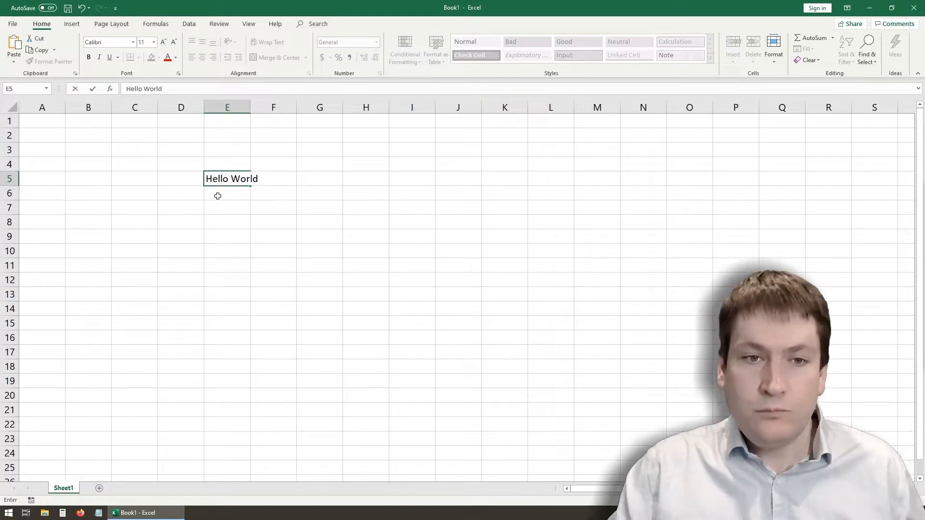
key(Return)
click(228, 177)
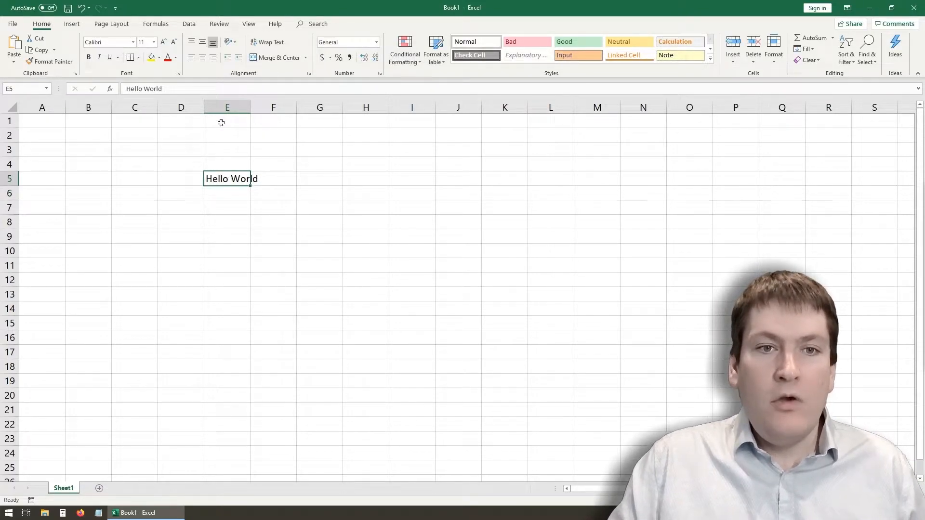
- Circle the column E header, the row 5 header and the active cell reference with the screen pen, and erase the marks
click(857, 513)
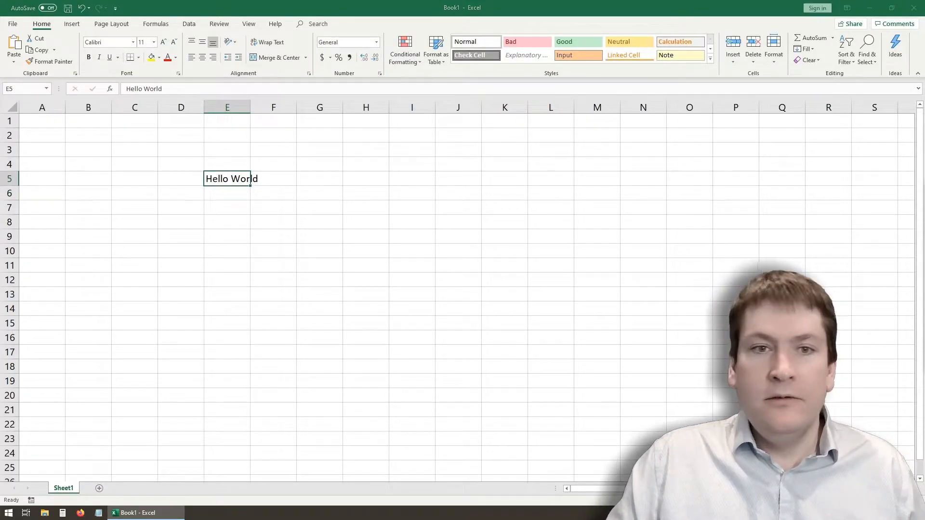
mouse_move(247, 107)
mouse_down()
mouse_move(238, 119)
mouse_move(229, 114)
mouse_up()
drag(16, 178, 10, 172)
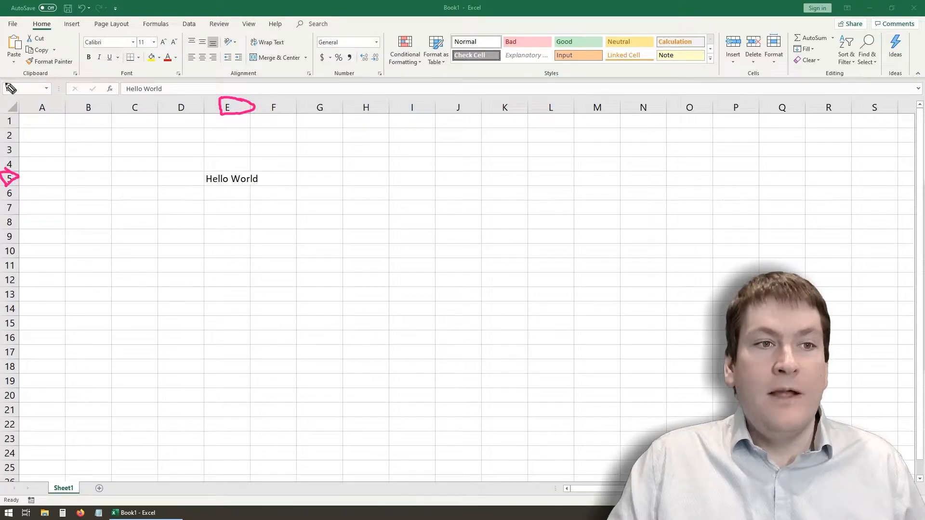
mouse_move(3, 81)
mouse_down()
mouse_move(6, 100)
mouse_move(25, 100)
mouse_move(23, 81)
mouse_move(4, 81)
mouse_up()
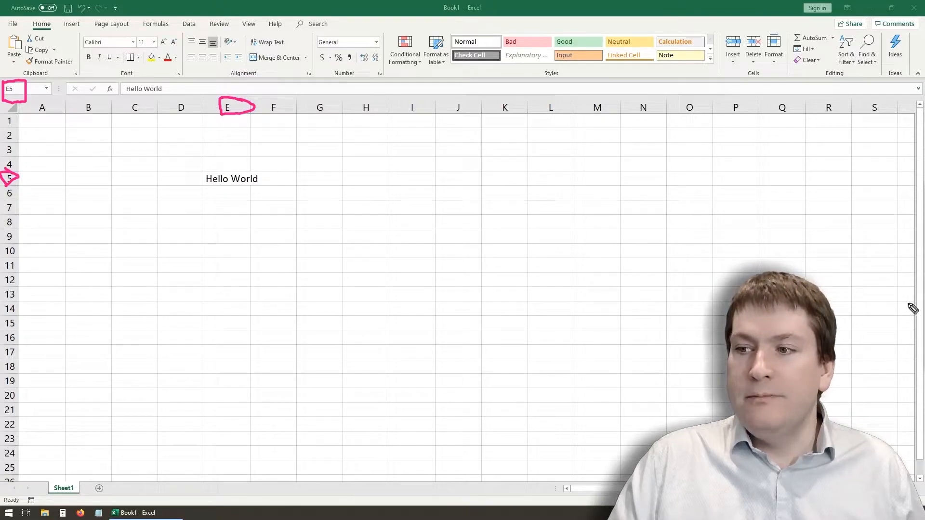
key(ctrl+shift+7)
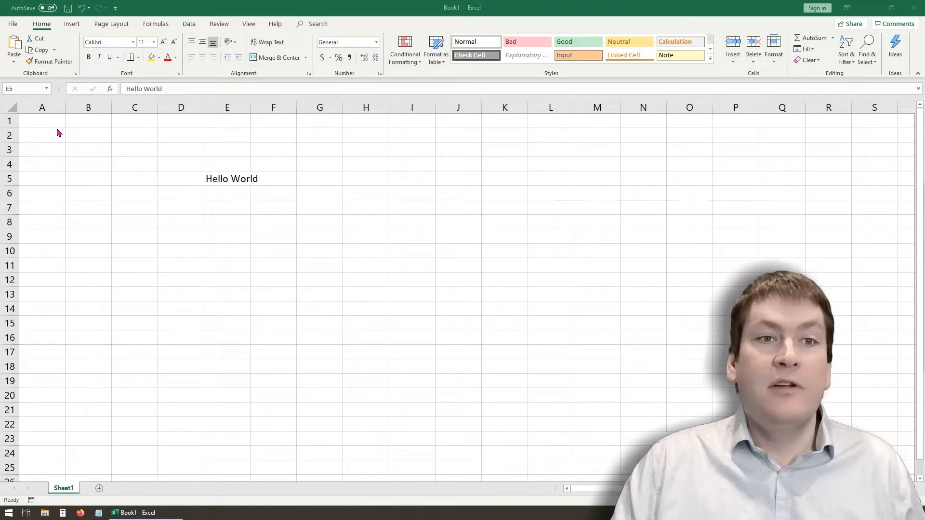
click(72, 23)
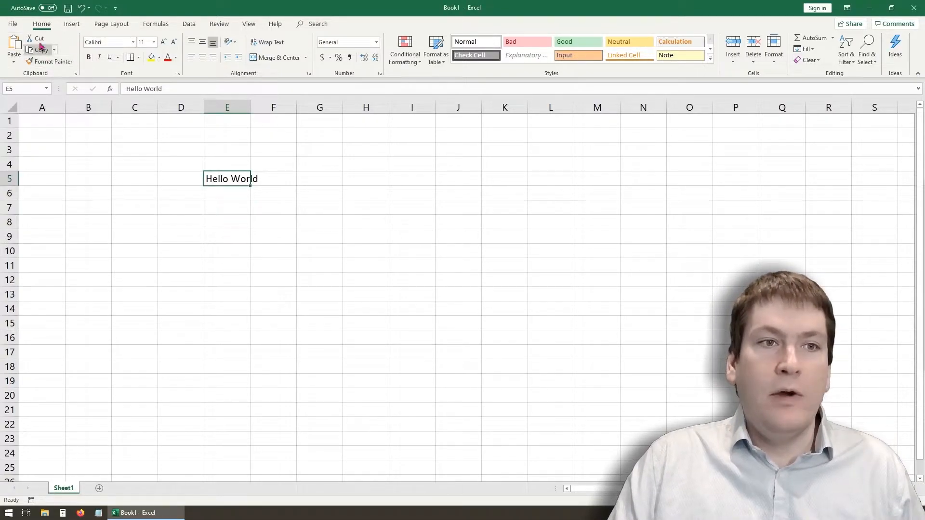
click(72, 24)
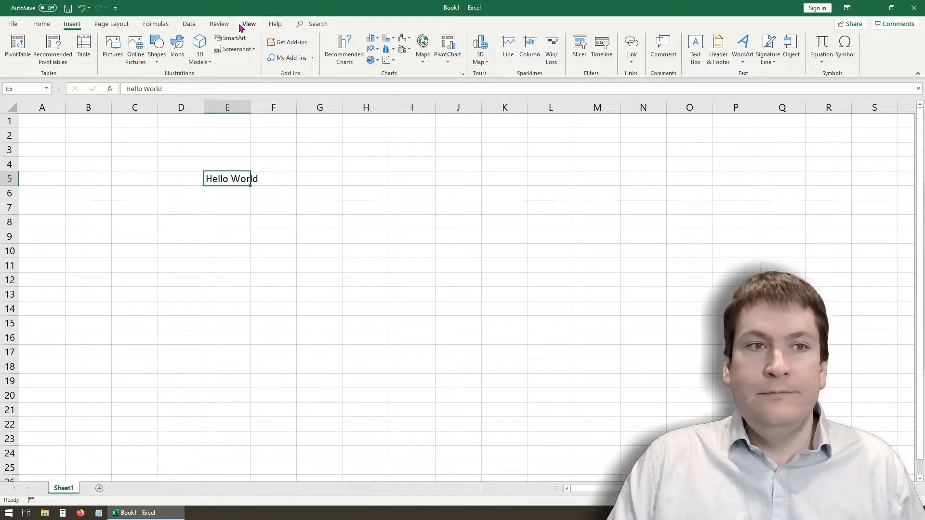
click(122, 26)
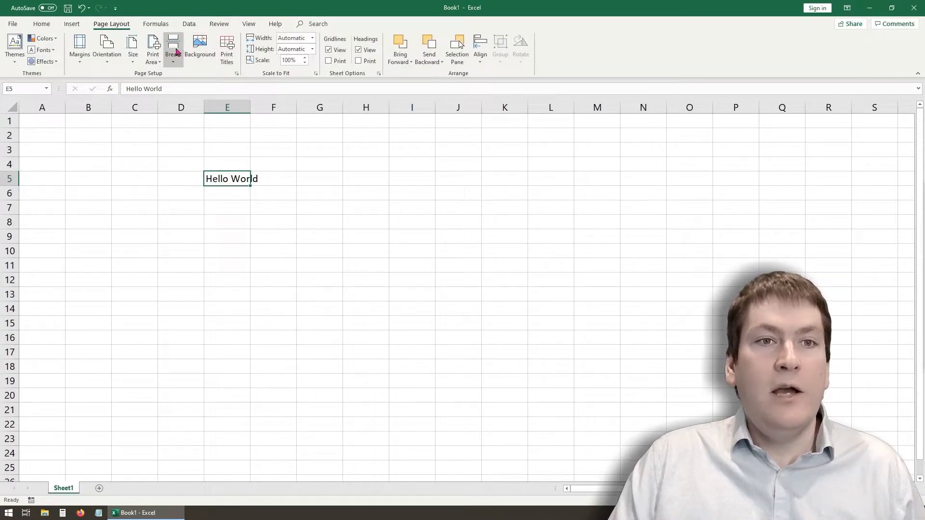
click(190, 25)
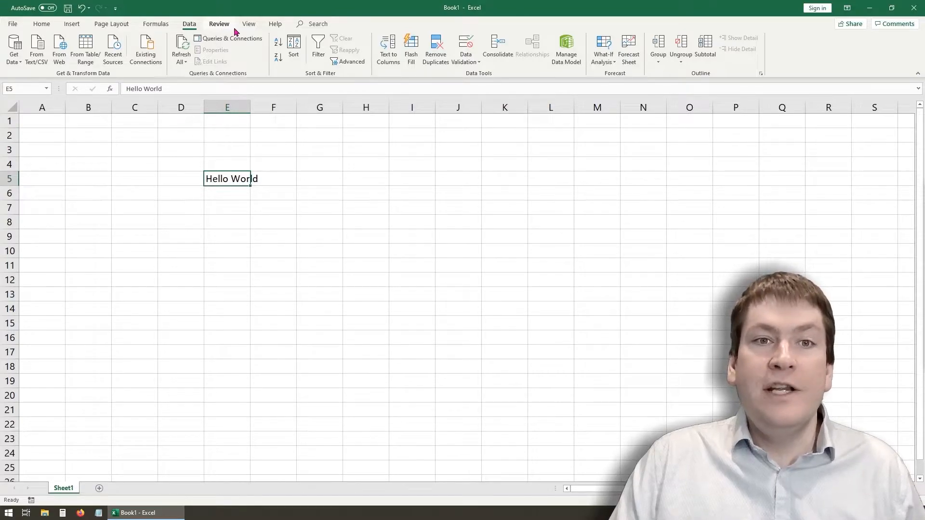
click(217, 27)
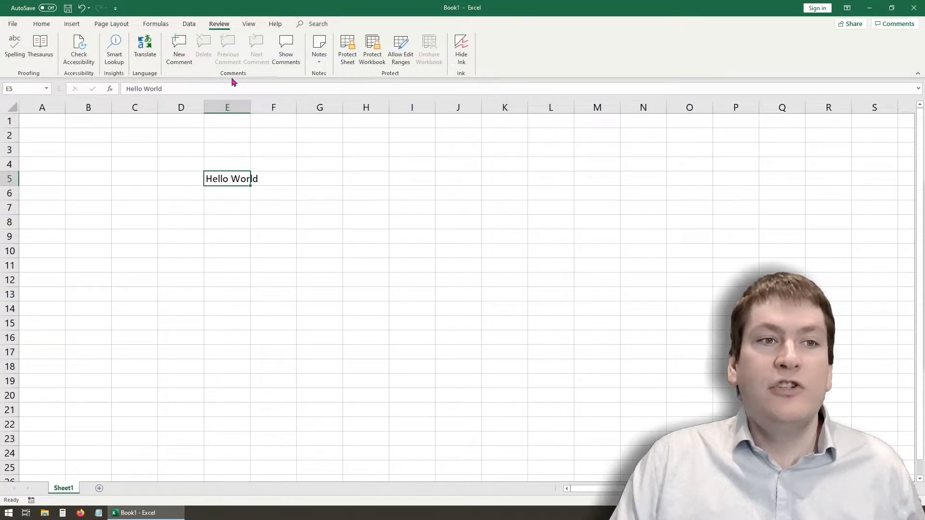
click(253, 27)
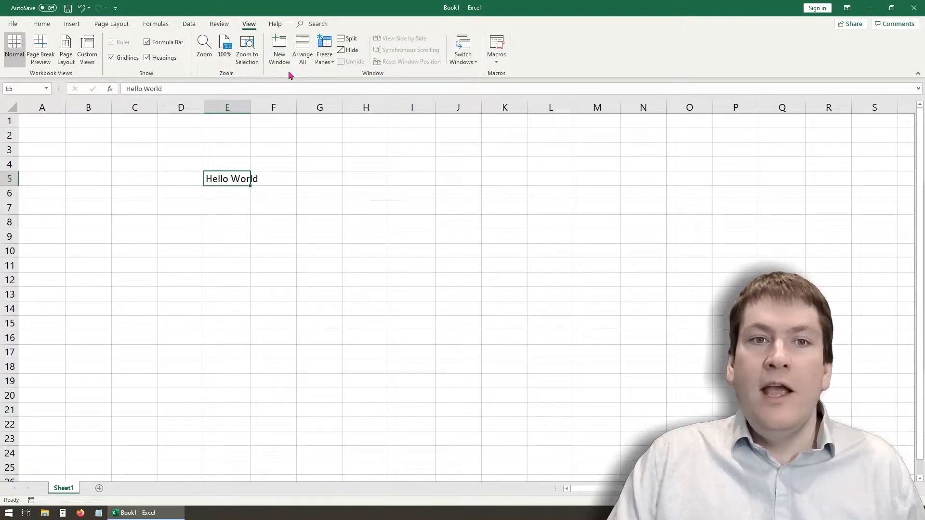
click(41, 24)
- Delete the "Hello World" text from cell E5
click(169, 201)
click(230, 178)
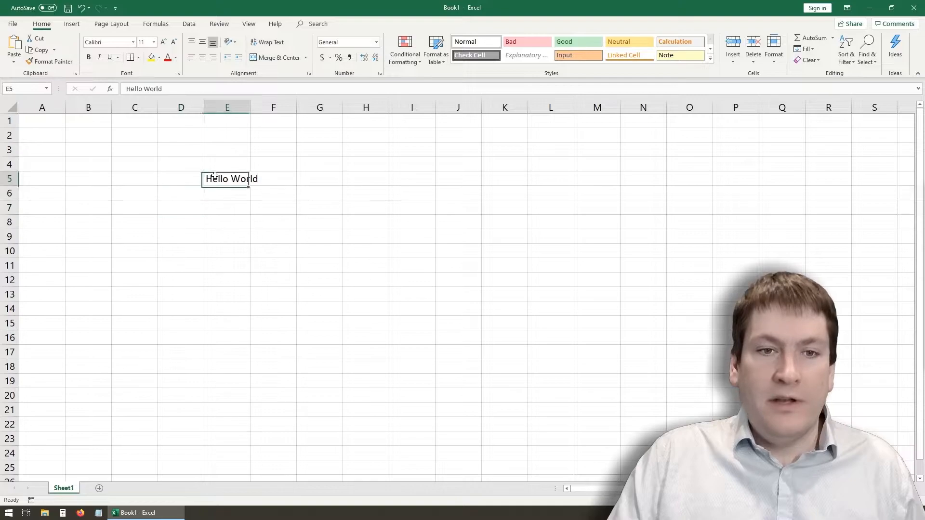
key(Delete)
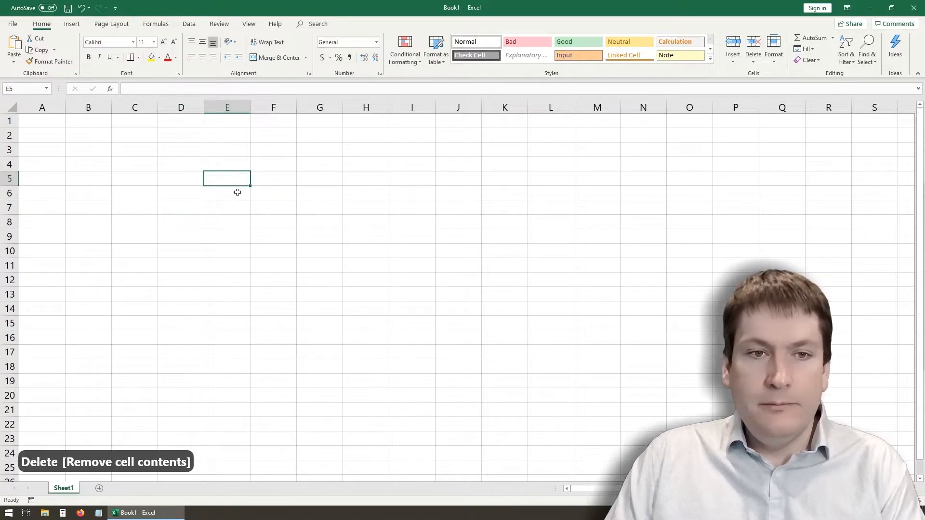
- Enter January in cell C4 and fill the month series down to December in C15
click(130, 153)
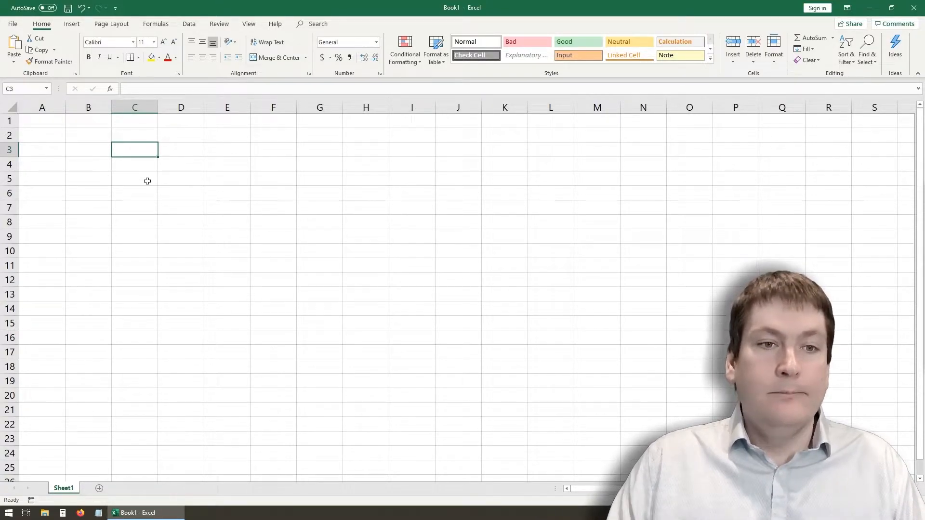
click(143, 166)
text(January)
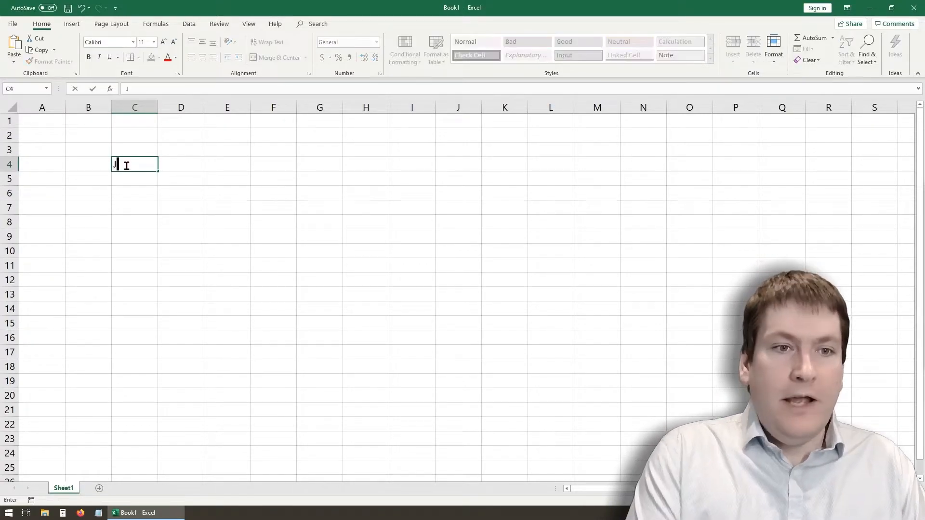
click(160, 190)
click(138, 162)
drag(156, 174, 157, 330)
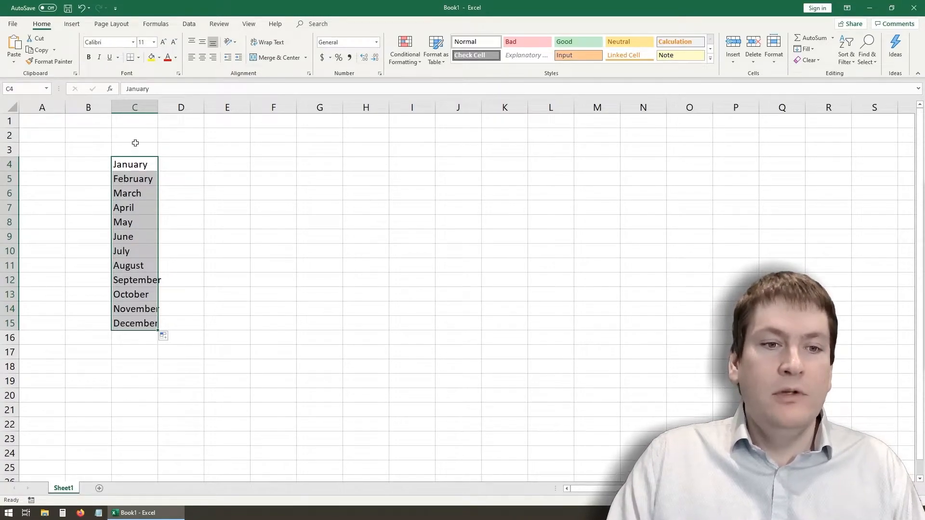
click(173, 207)
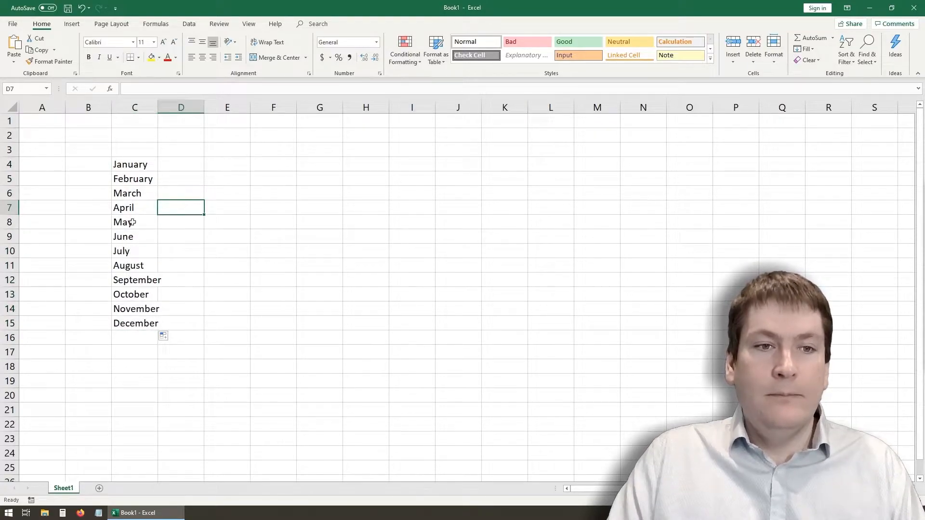
- Enter the numbers 1 and 2 in cells B4 and B5, beside January and February
click(77, 163)
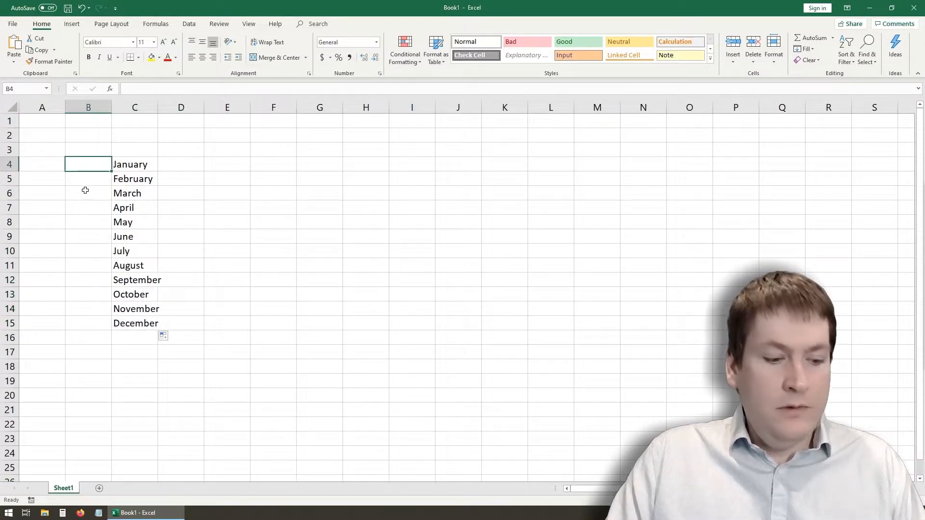
text(1)
key(Return)
text(2)
key(Return)
key(Return)
- Extend the number series in B4:B5 down to B15 so the months are numbered 1 to 12
drag(86, 168, 80, 174)
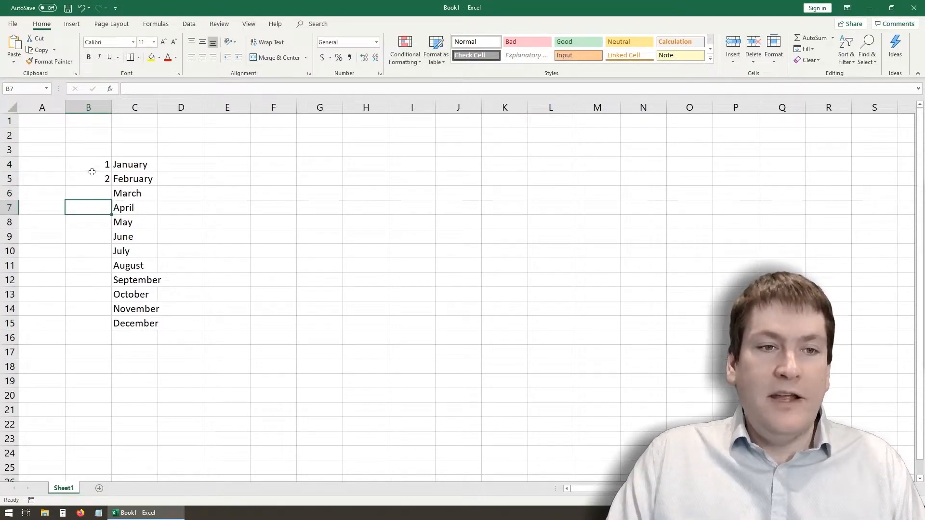
click(90, 166)
click(90, 179)
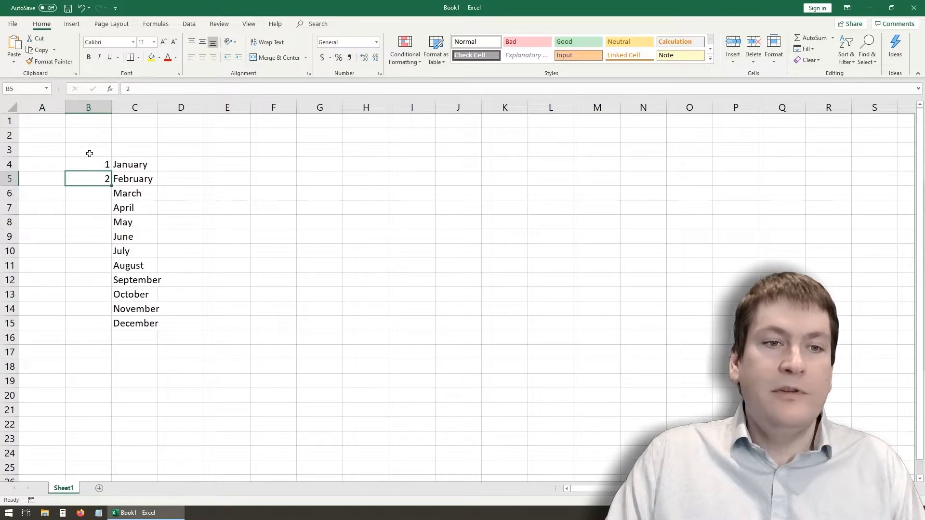
drag(95, 162, 108, 330)
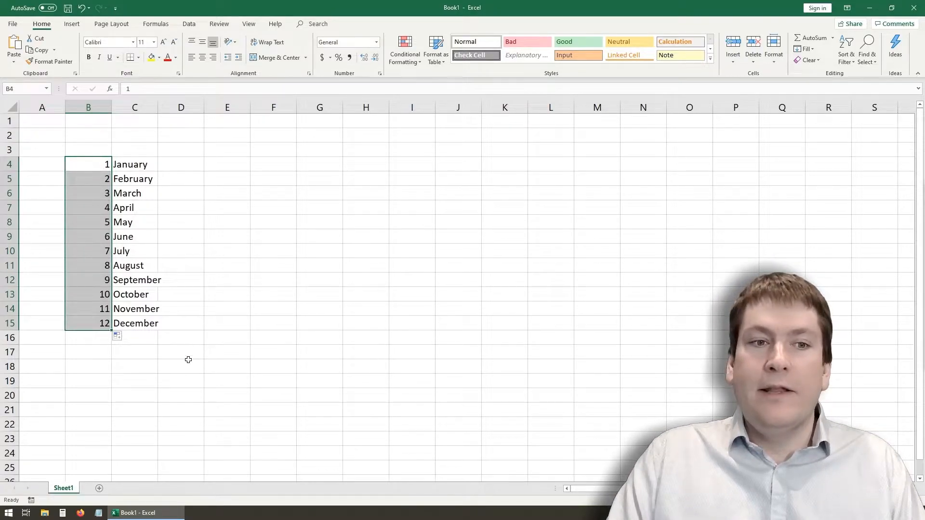
- Delete the month numbers 1 to 12 from cells B4:B15, keeping the month names
click(149, 378)
drag(97, 163, 97, 324)
key(Delete)
- Enter the column heading Rent in cell D3, above and beside the month list
click(177, 143)
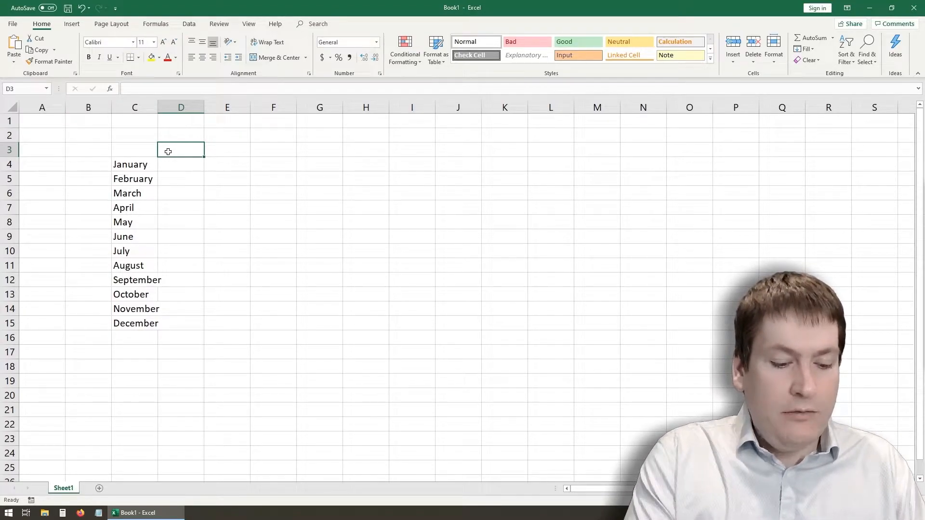
text(Rent)
key(Tab)
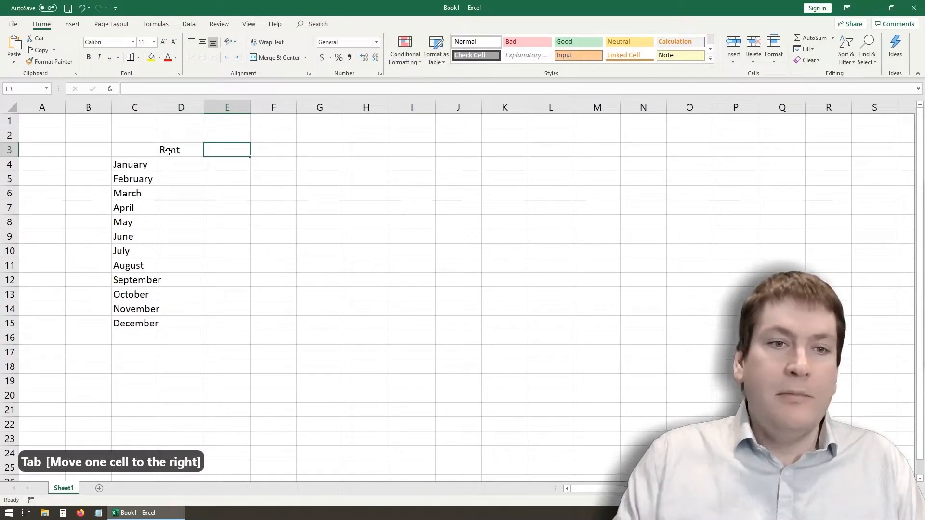
click(178, 151)
double_click(186, 149)
drag(186, 150, 128, 149)
text(Rent)
key(Return)
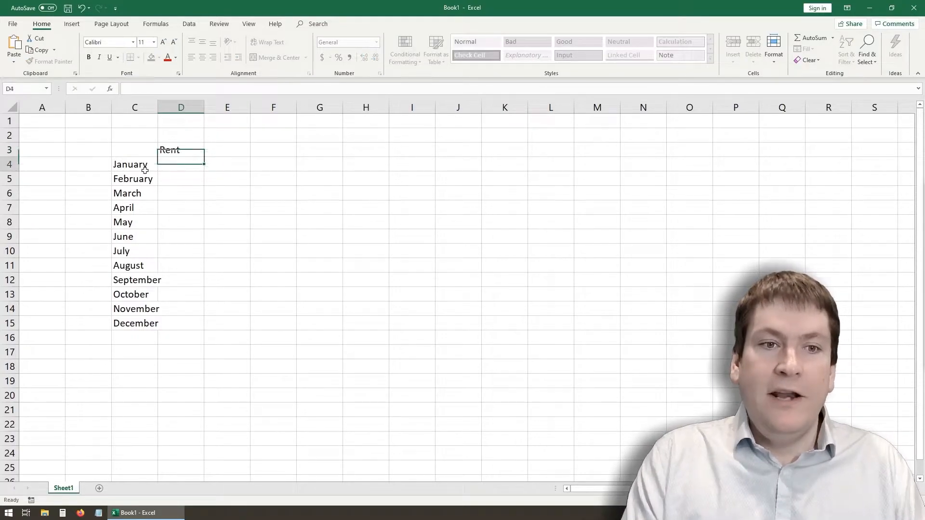
click(187, 148)
key(Tab)
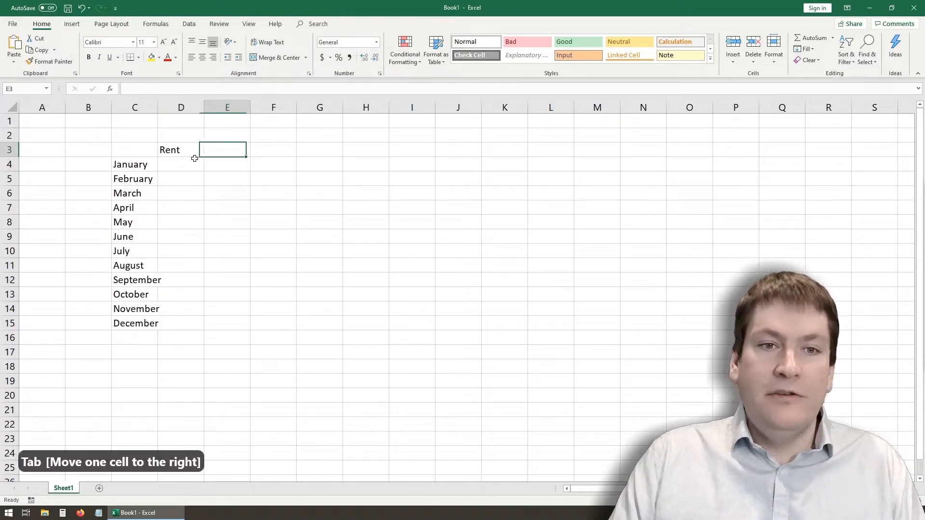
click(181, 148)
click(196, 159)
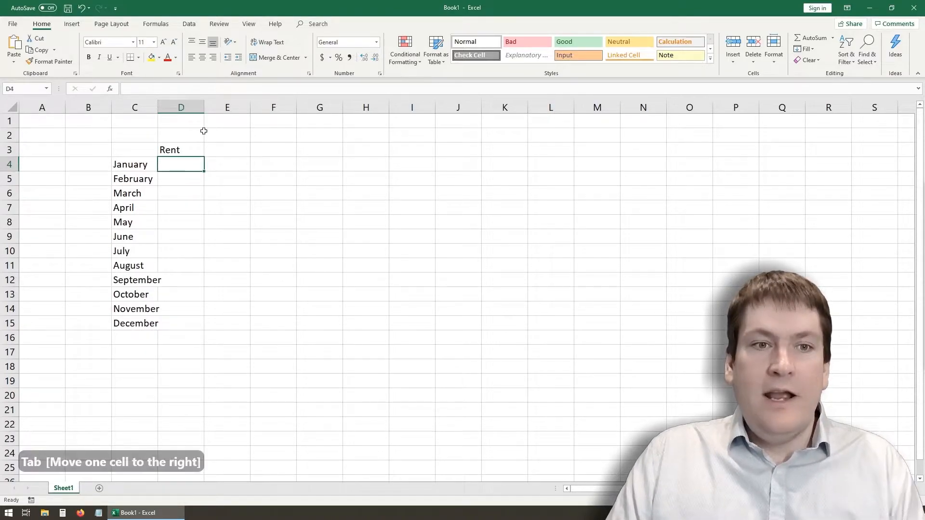
click(189, 152)
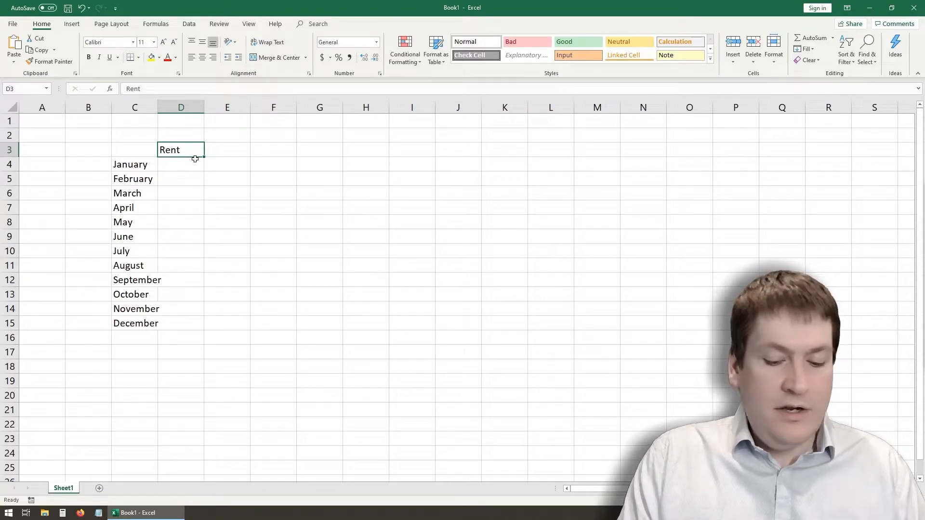
key(shift+Tab)
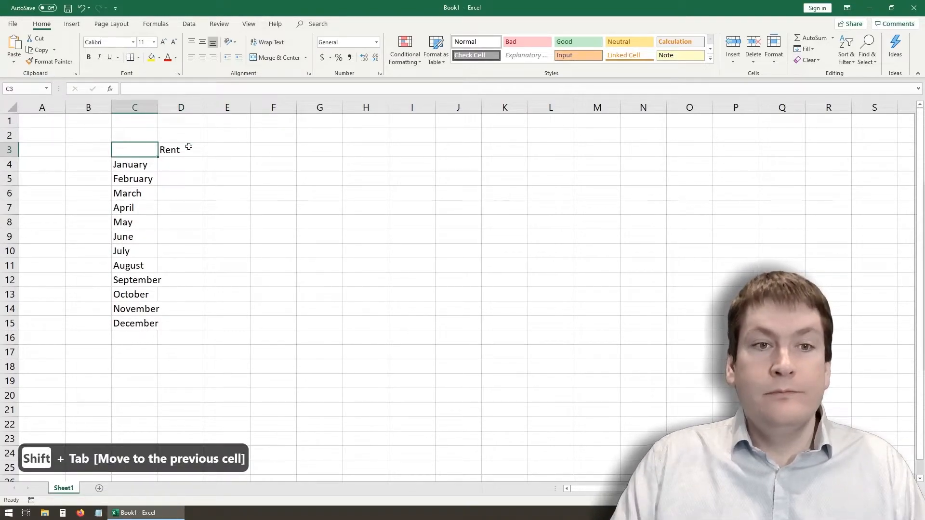
- Enter the headings Car, Gas and Food in cells E3, F3 and G3, beside Rent
click(219, 153)
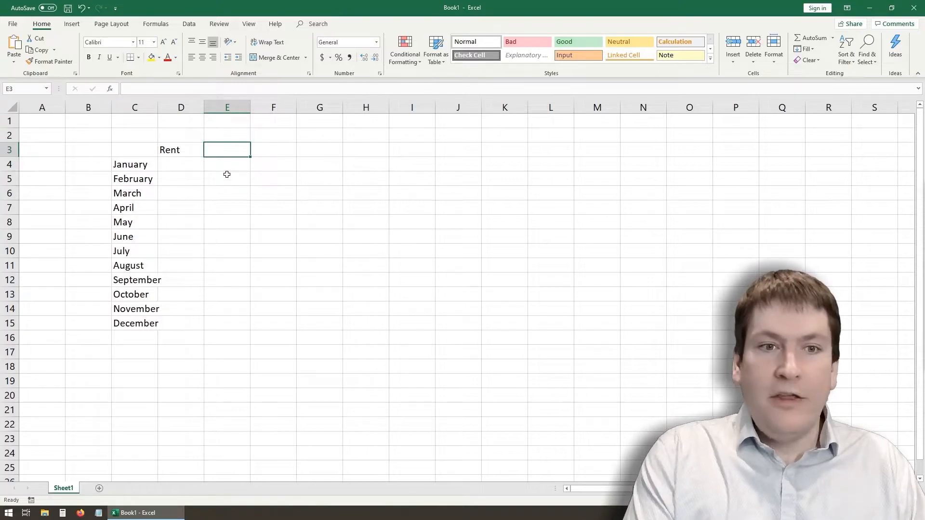
text(Car)
key(Tab)
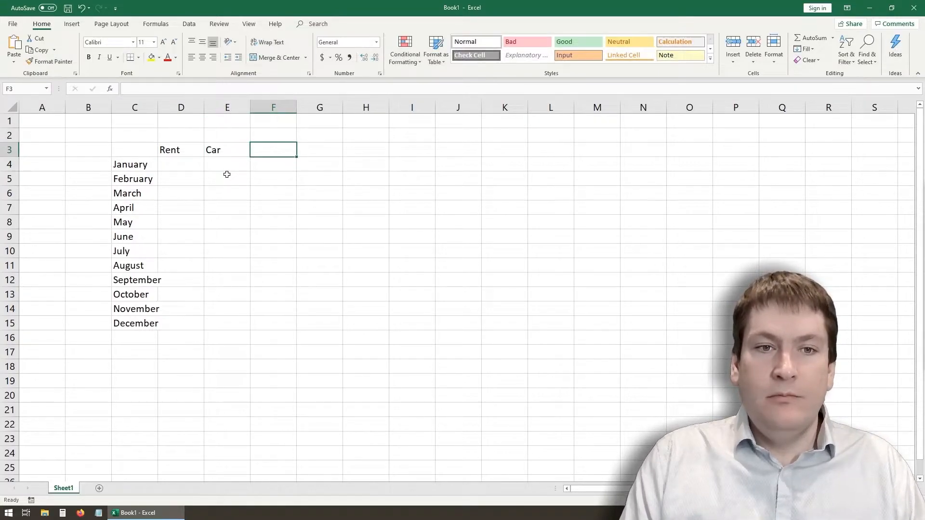
text(Gas)
key(Tab)
text(Food)
key(Tab)
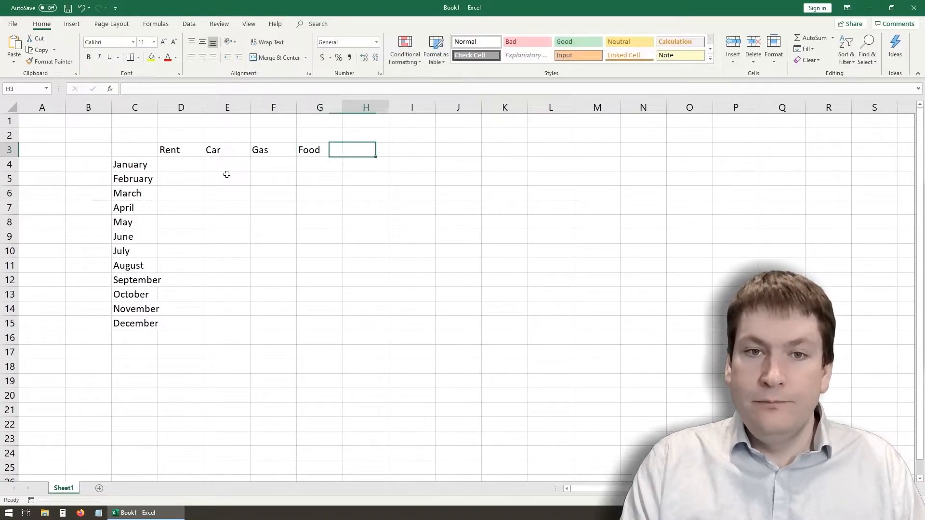
- Fill the Food heading from G3 down through cell G11
click(160, 152)
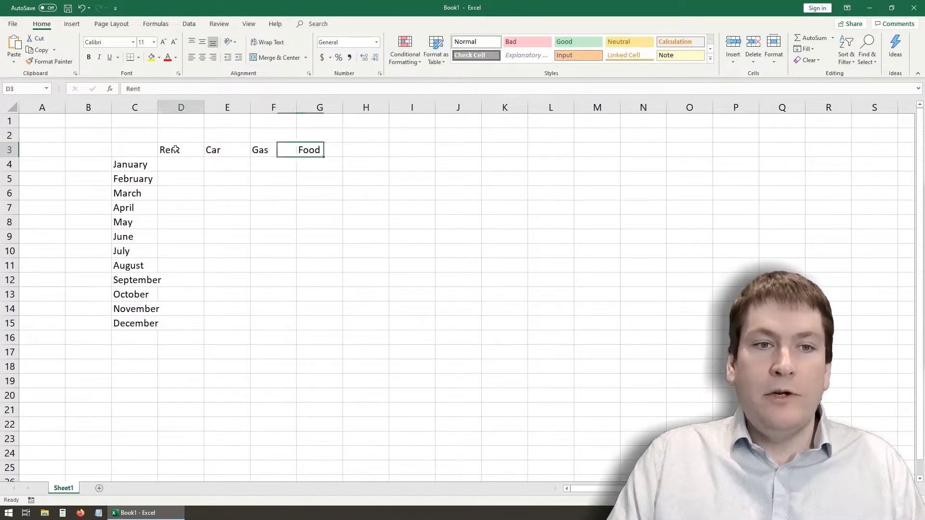
click(228, 149)
click(277, 152)
click(325, 149)
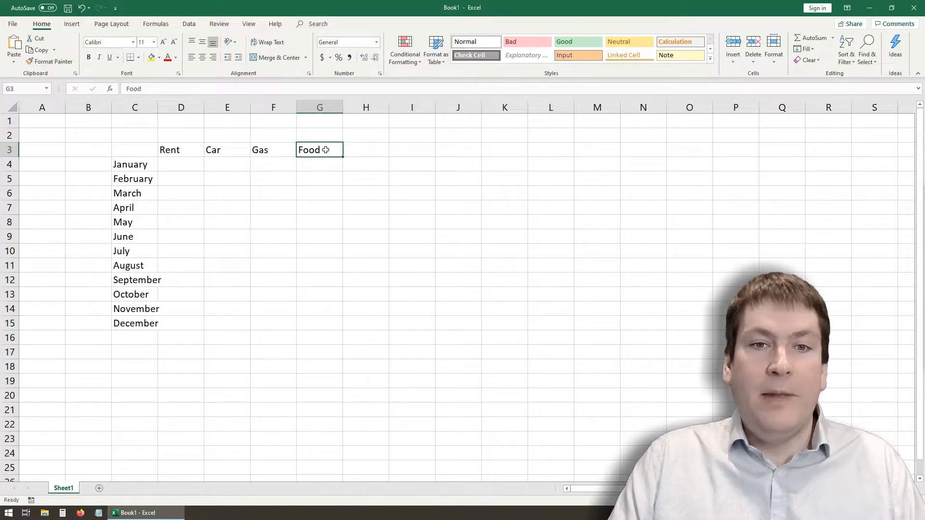
drag(341, 156, 342, 269)
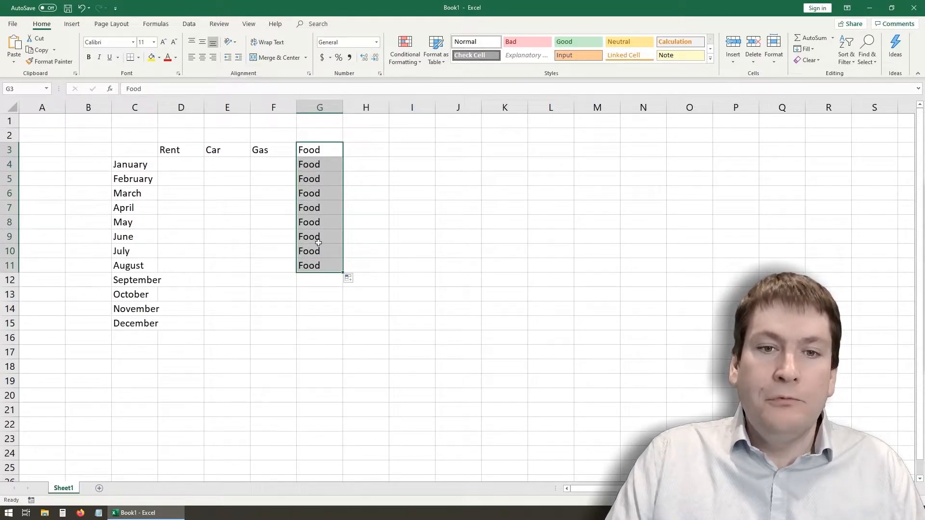
- Clear the repeated Food entries from cells G4:G11, leaving only the heading in G3
click(309, 304)
mouse_move(319, 165)
mouse_down()
mouse_move(318, 239)
mouse_move(318, 164)
mouse_up()
click(316, 264)
key(Delete)
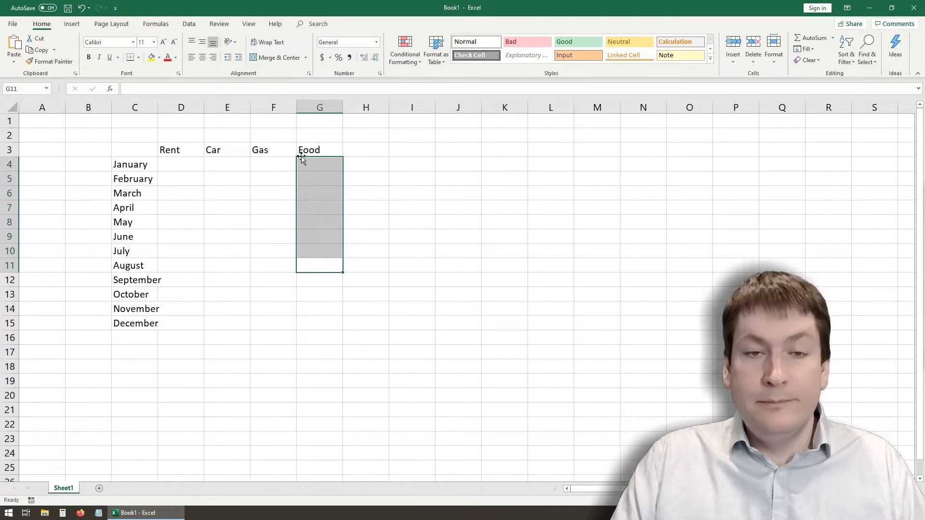
- Enter the heading School in cell H3, next to Food
click(349, 149)
text(School)
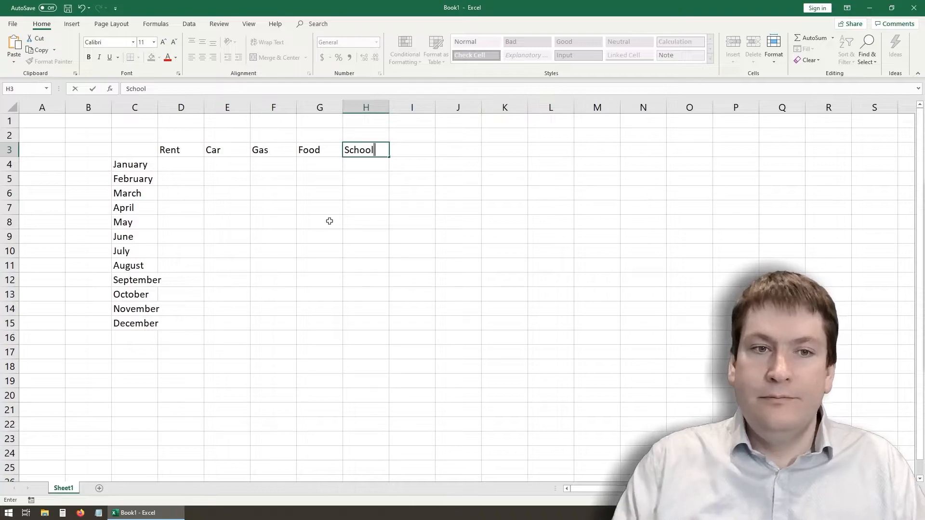
click(312, 237)
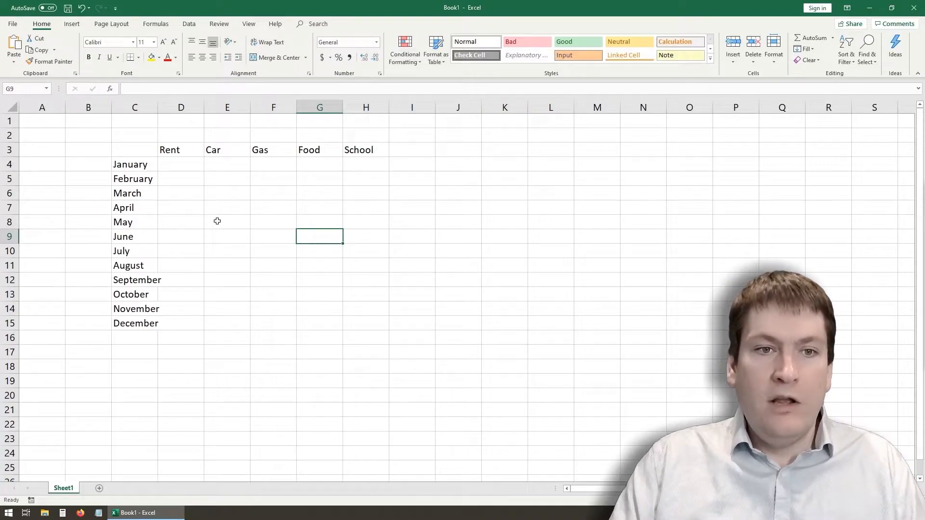
- Enter 850 as the January rent in cell D4 and fill it down to December in D15
click(199, 169)
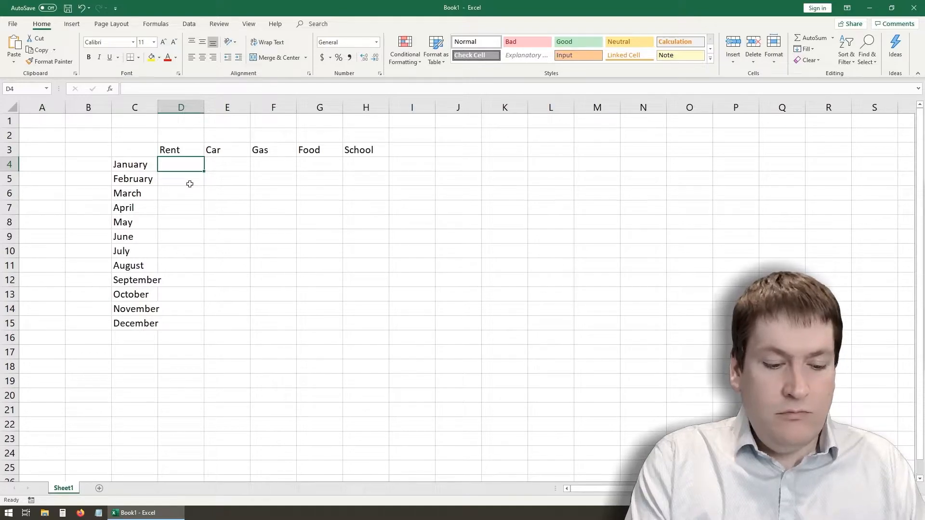
text(850)
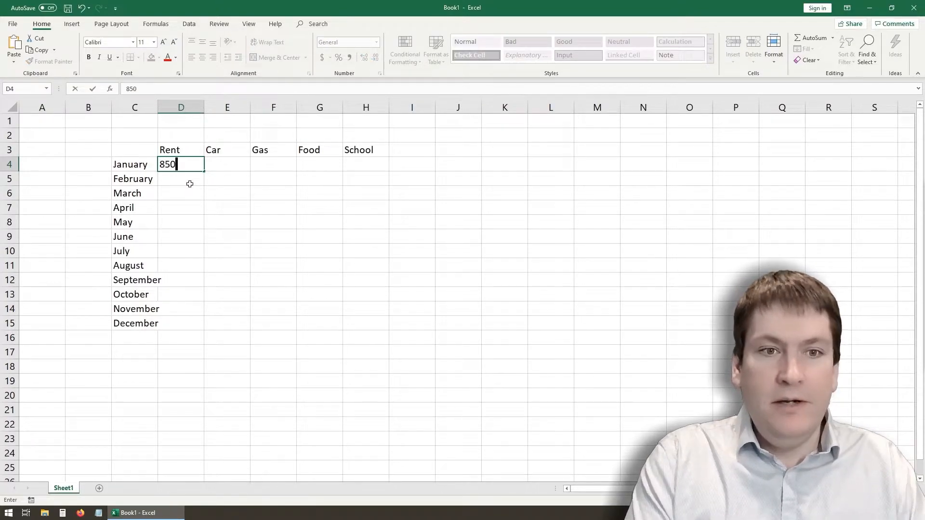
key(Return)
click(188, 166)
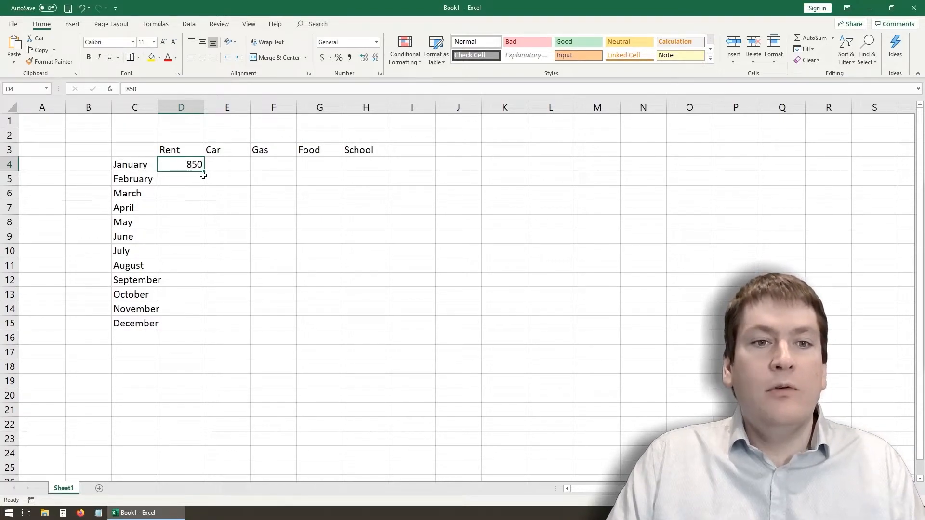
drag(204, 173, 204, 332)
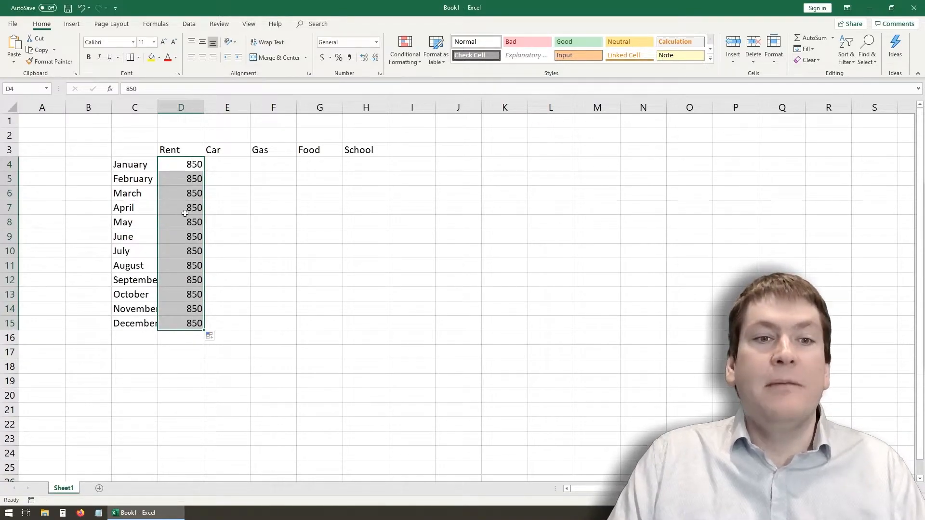
- Enter 450 as the January car cost in cell E4
click(230, 164)
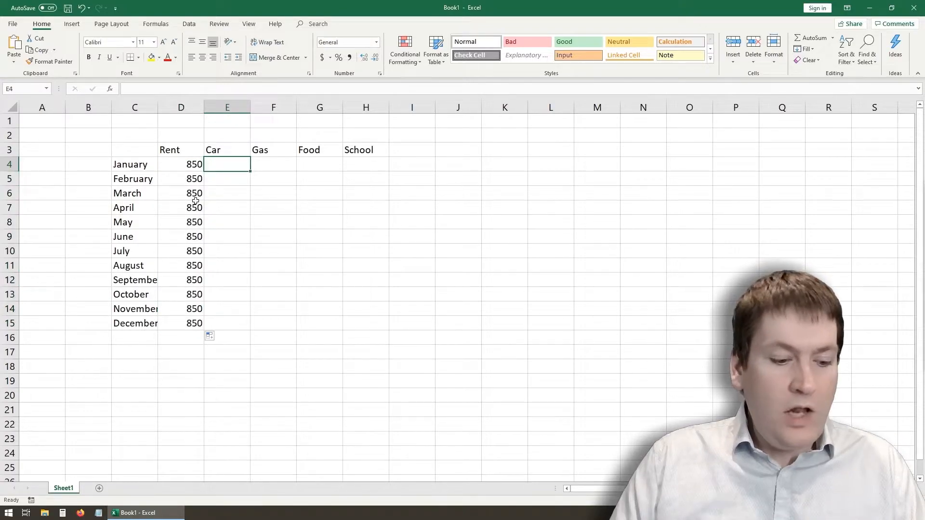
text(450)
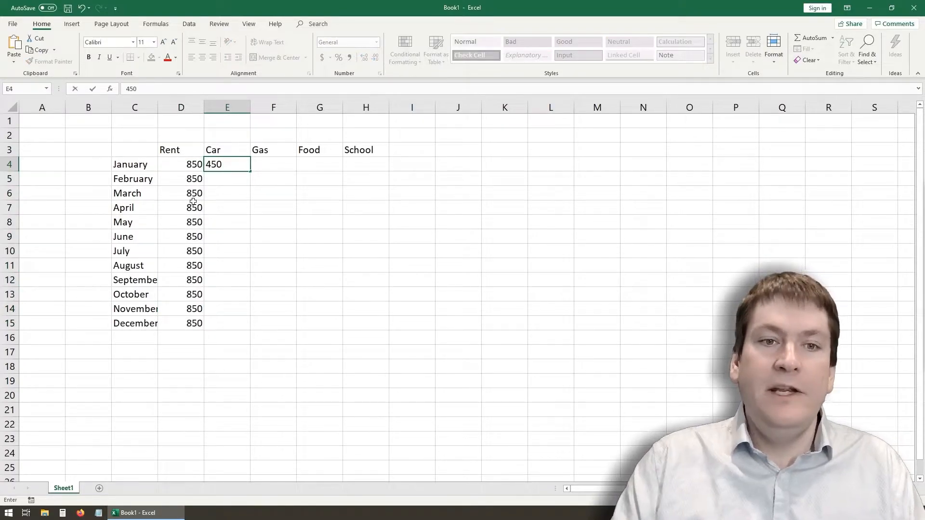
key(Return)
- Copy the January car cost from E4 and paste it into cells E5:E15 for February through December
click(230, 165)
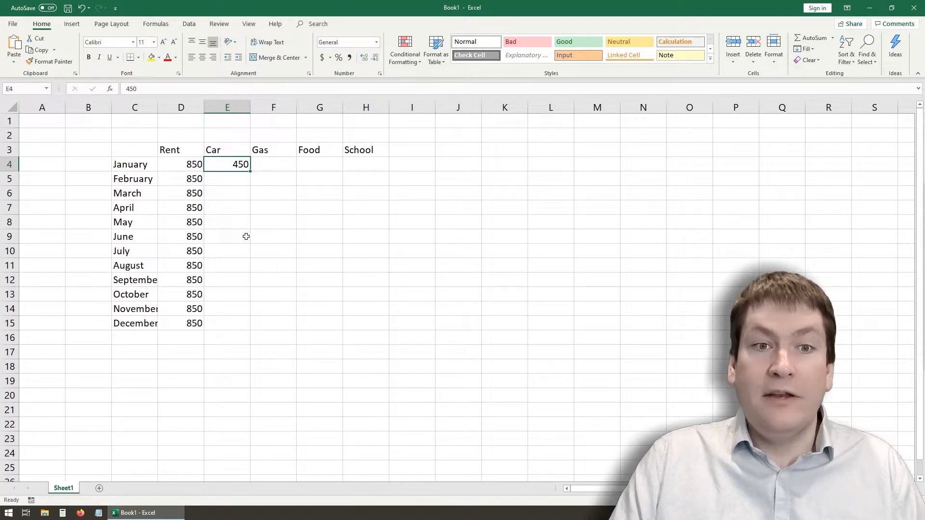
key(ctrl+c)
right_click(245, 234)
key(Escape)
click(229, 184)
drag(230, 184, 229, 322)
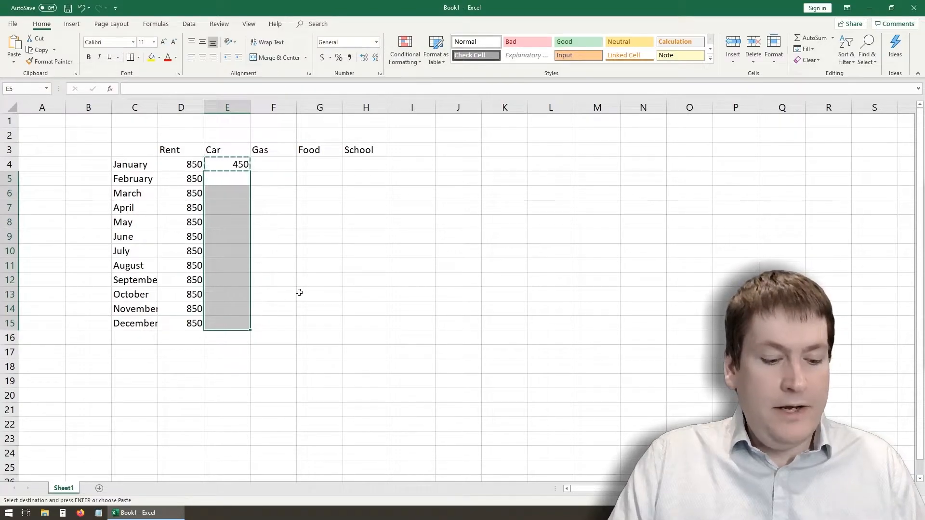
key(ctrl+v)
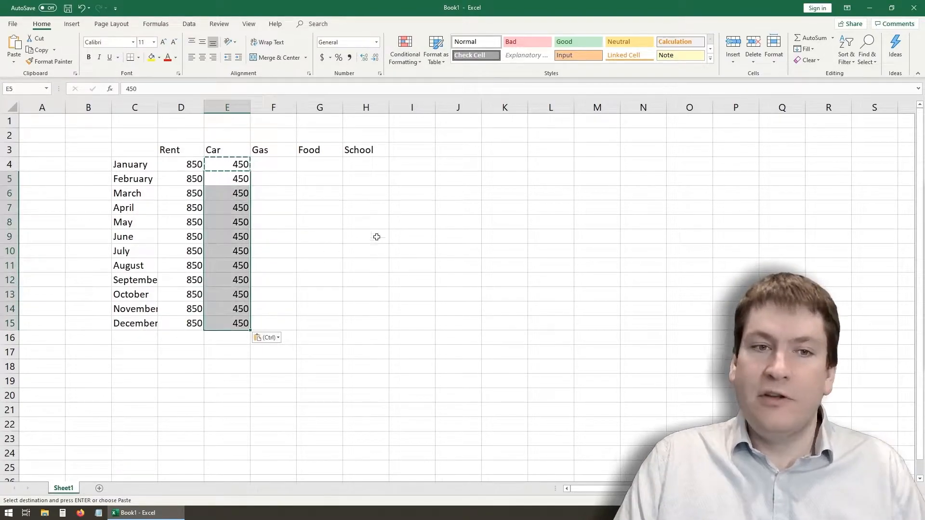
- Enter 50 as the January gas cost in cell F4 and auto-fill it down to December in F15
click(280, 187)
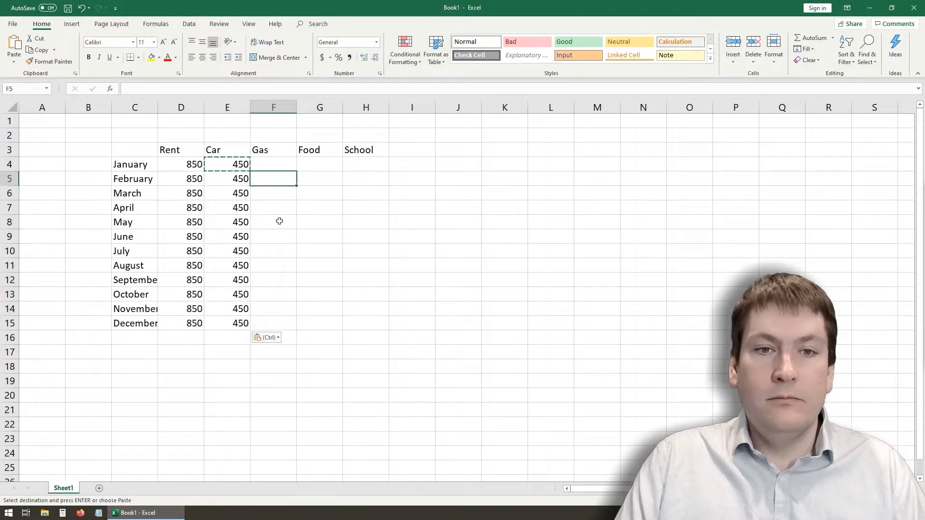
click(286, 163)
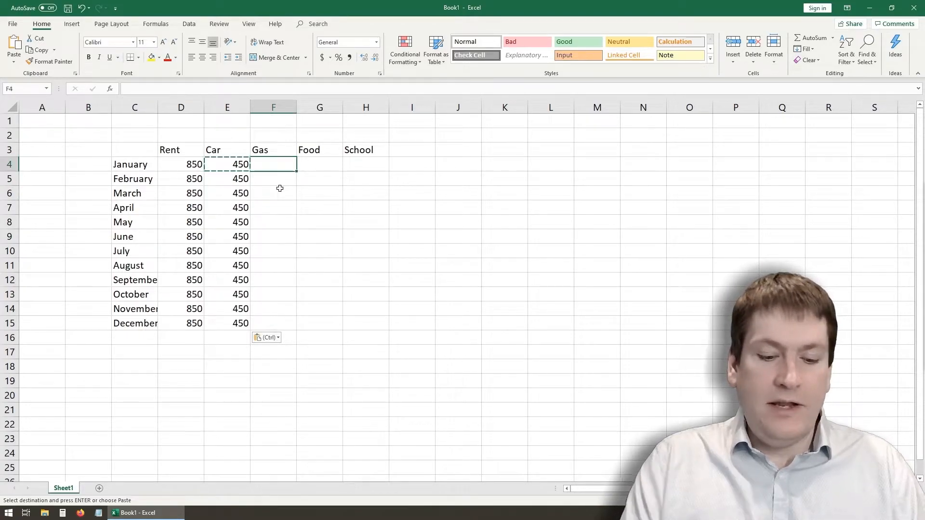
text(50)
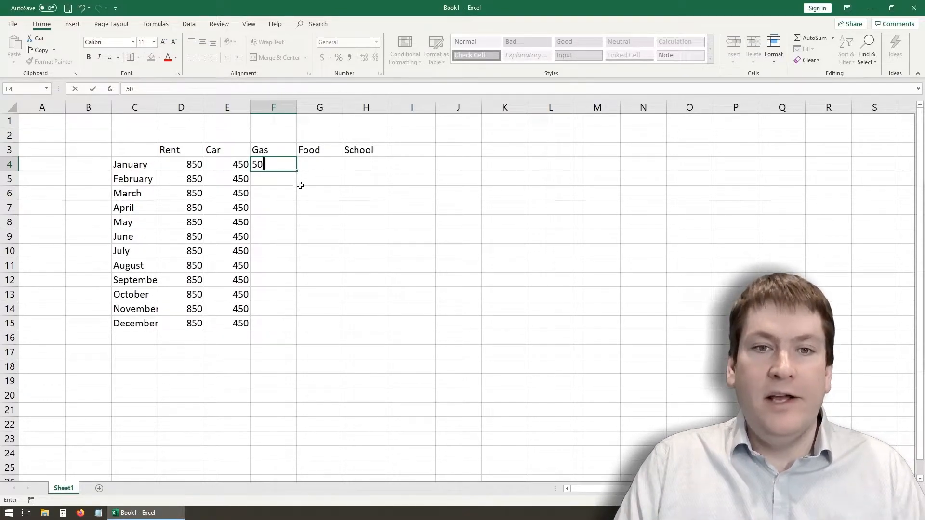
double_click(296, 173)
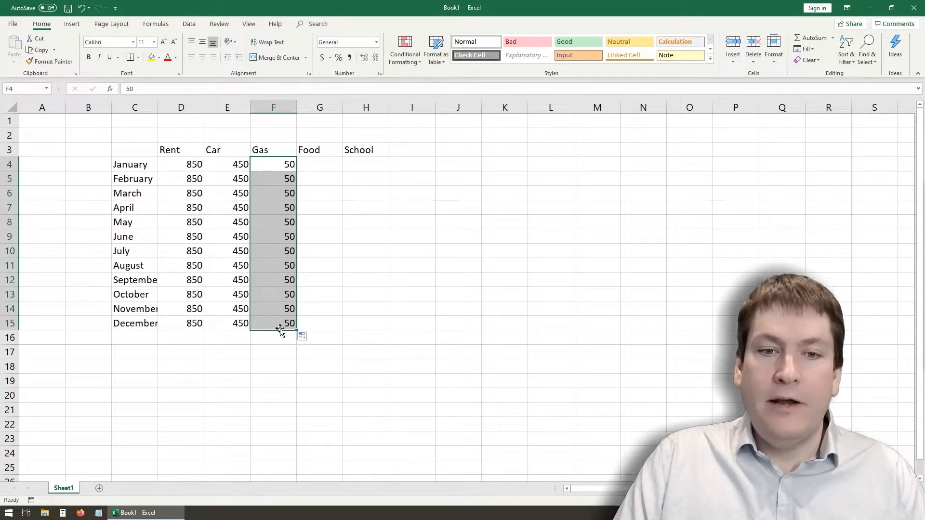
- Enter 1 and 2 in cells G4 and G5 under Food and auto-fill the series down to 12 in G15
click(323, 165)
text(1)
key(Return)
text(2)
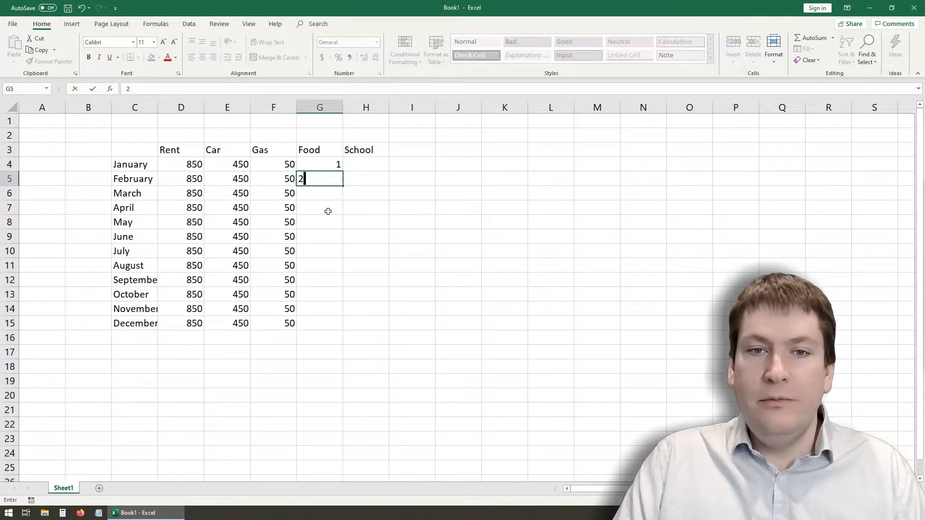
click(327, 212)
drag(330, 166, 335, 179)
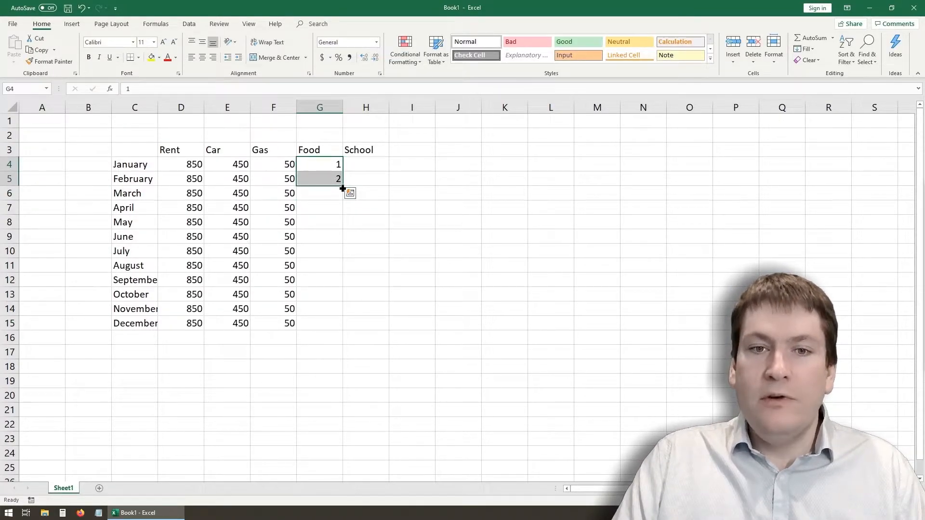
double_click(343, 188)
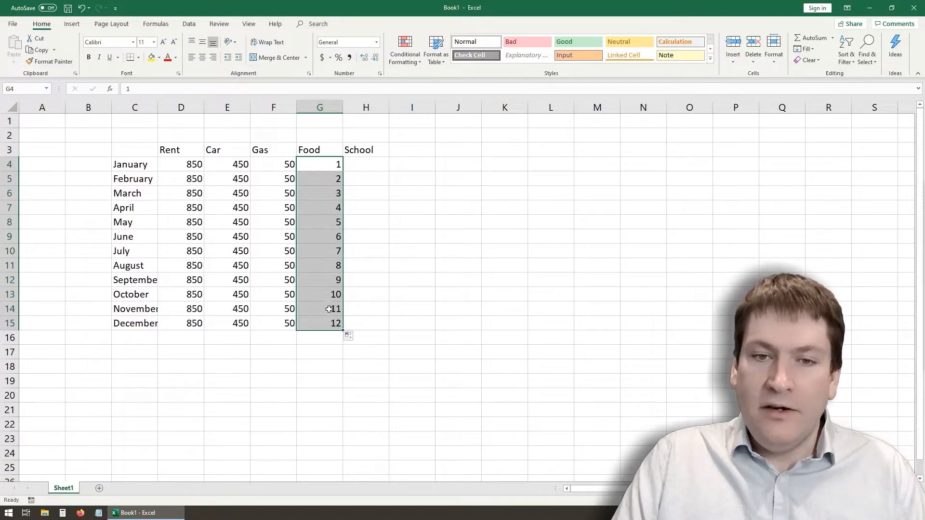
- Clear the number series from the Food column, cells G4:G15
click(330, 363)
drag(318, 163, 313, 327)
key(Delete)
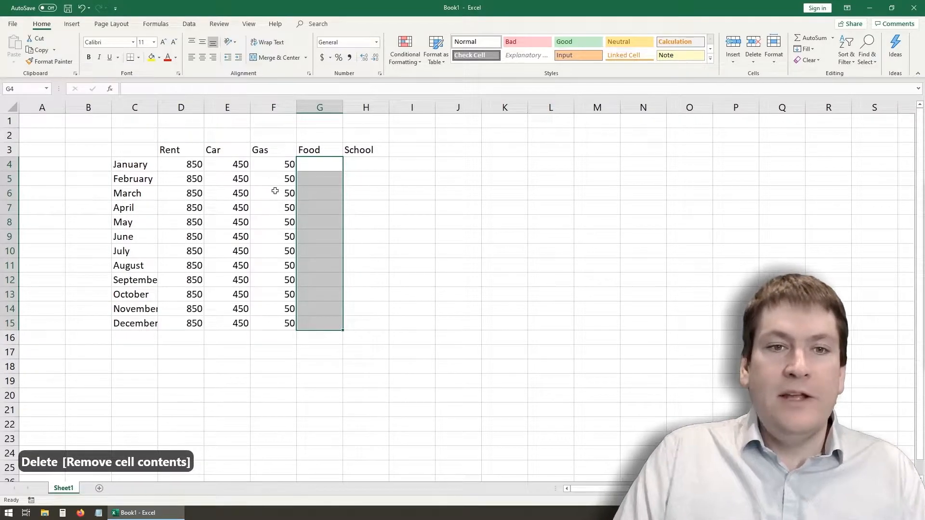
- Change the gas costs to 100 for January (F4), 250 for June (F9) and 100 for December (F15)
click(275, 164)
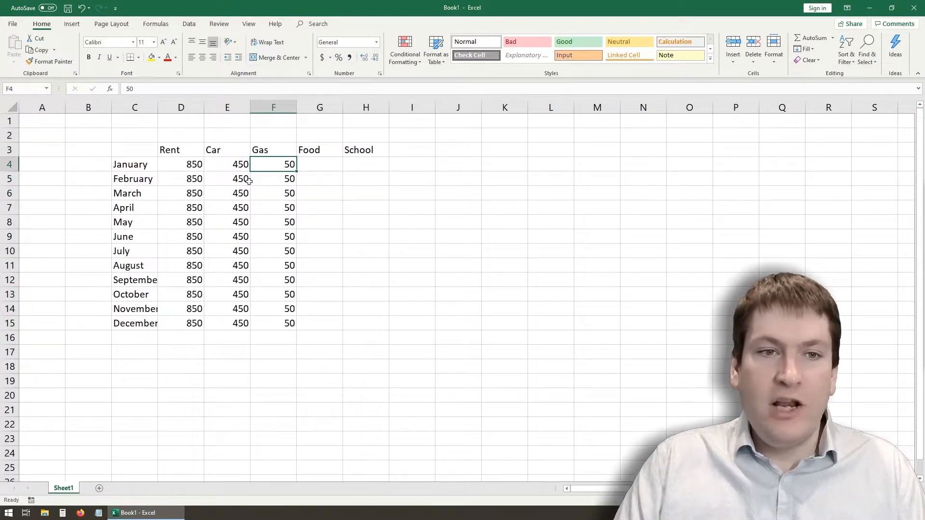
text(10)
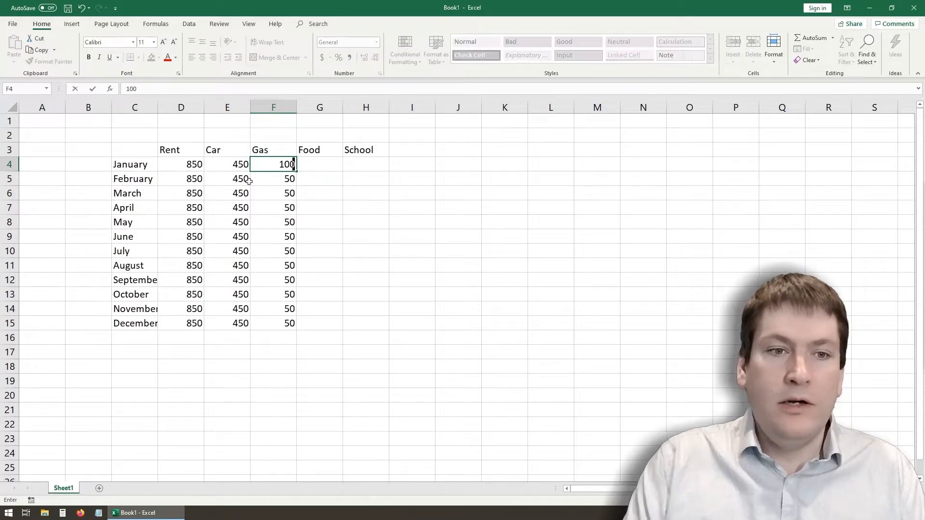
text(0)
click(267, 240)
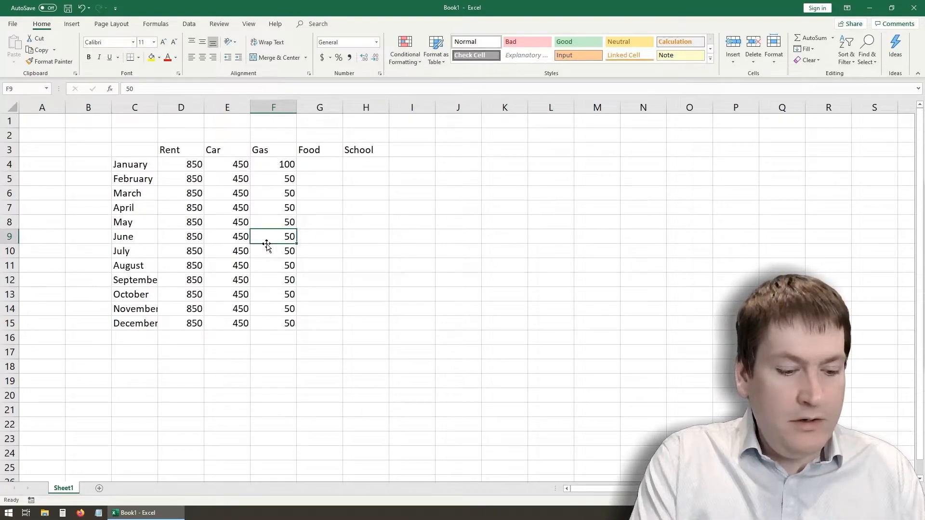
text(250)
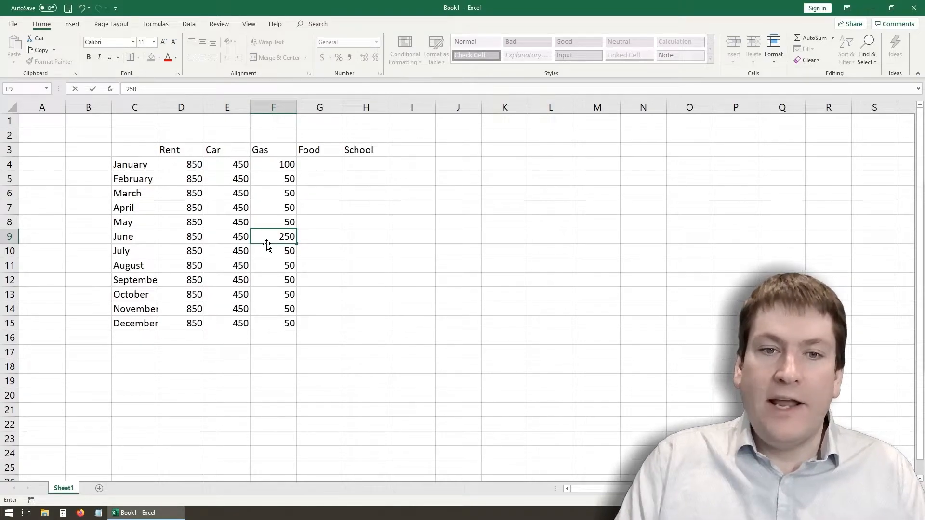
click(266, 325)
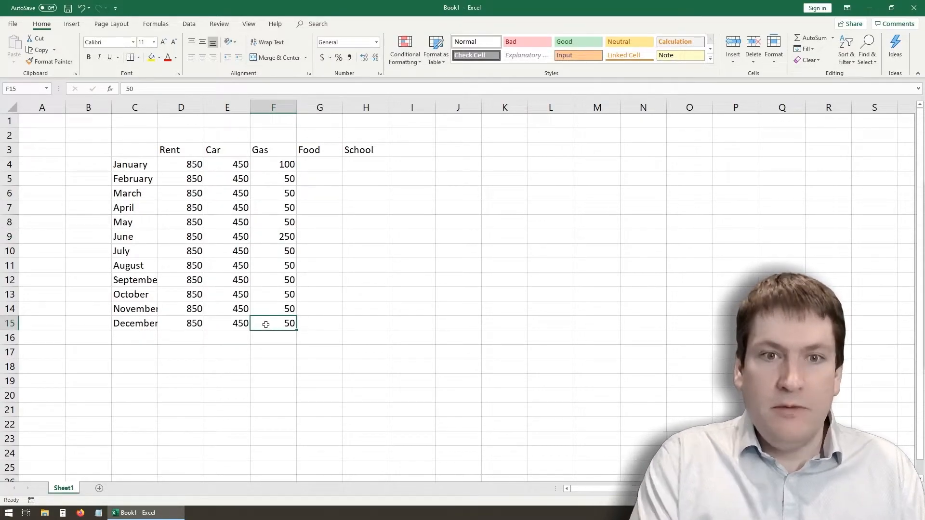
text(100)
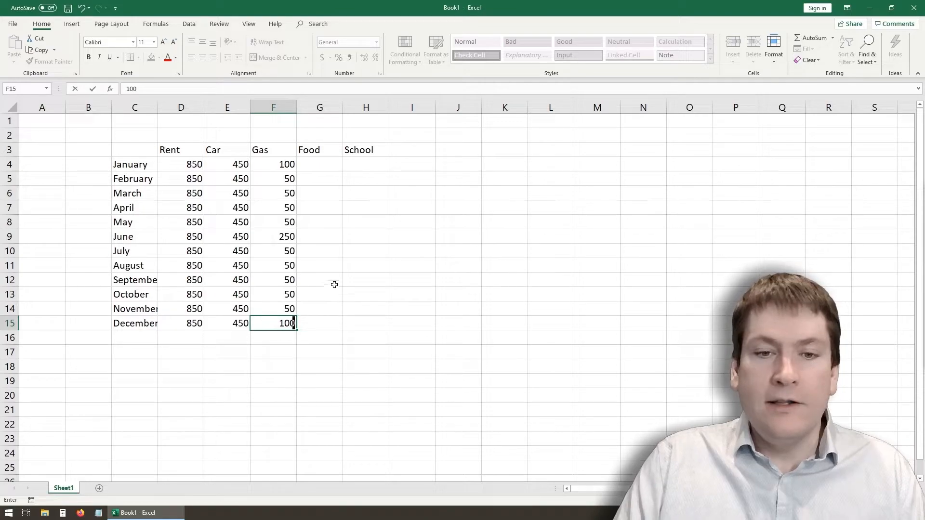
click(326, 213)
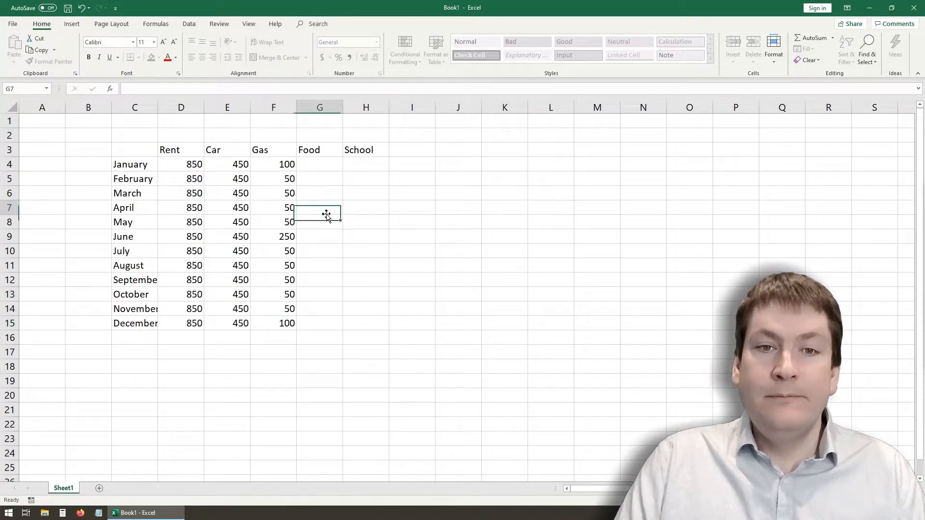
- Enter 250 as the January food cost in cell G4 and auto-fill it down to December in G15
click(326, 165)
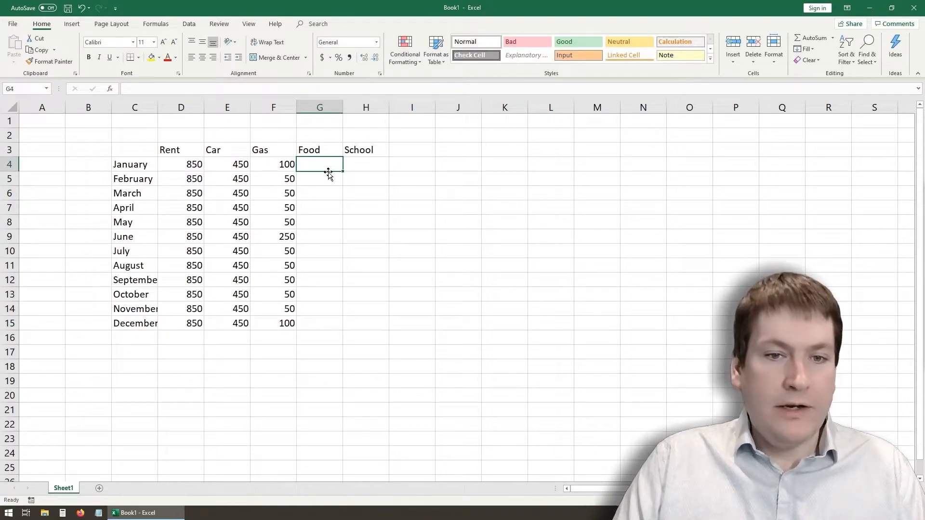
text(250)
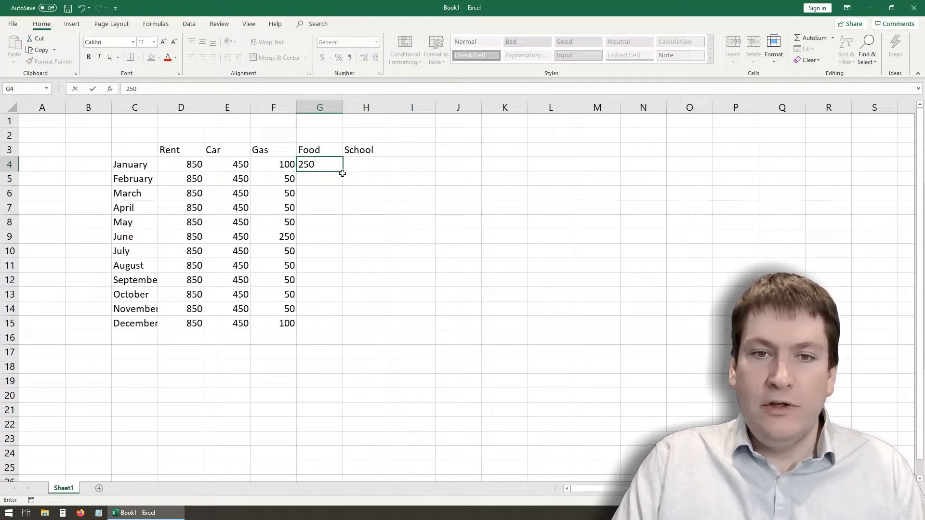
drag(344, 173, 345, 330)
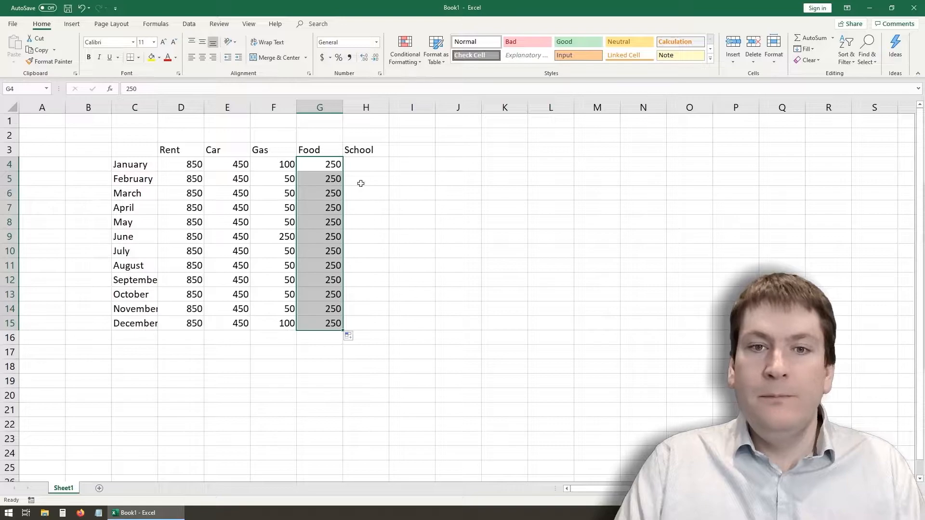
- Enter school costs of 3000 for January (H4), 3000 for September (H12) and 500 for May (H8)
click(370, 162)
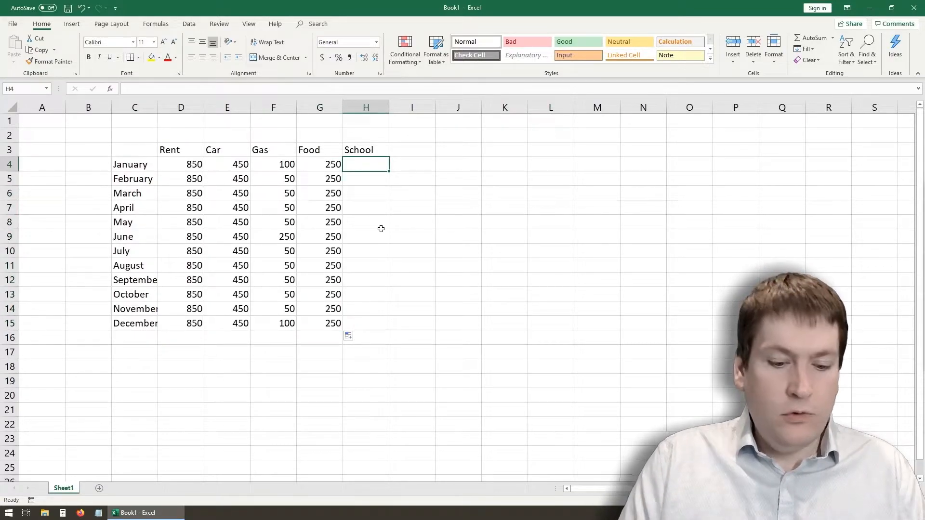
text(3000)
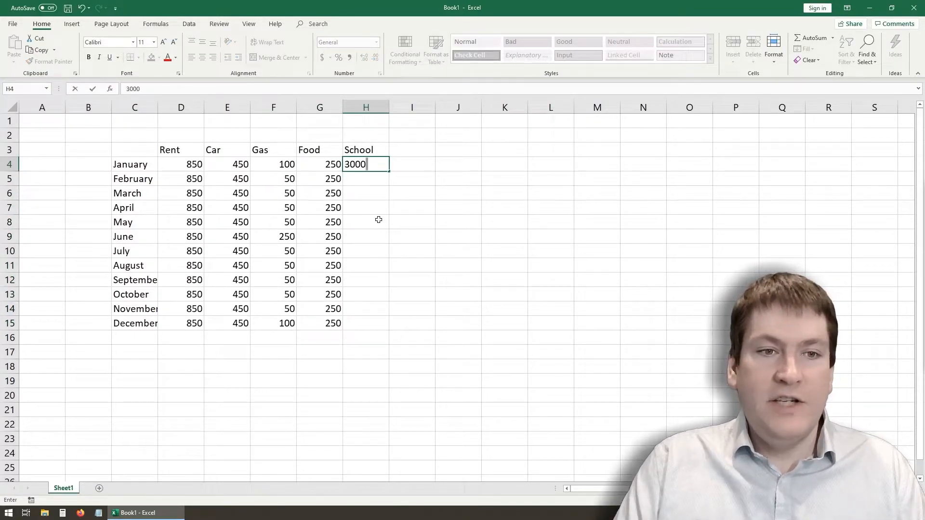
click(374, 264)
click(372, 280)
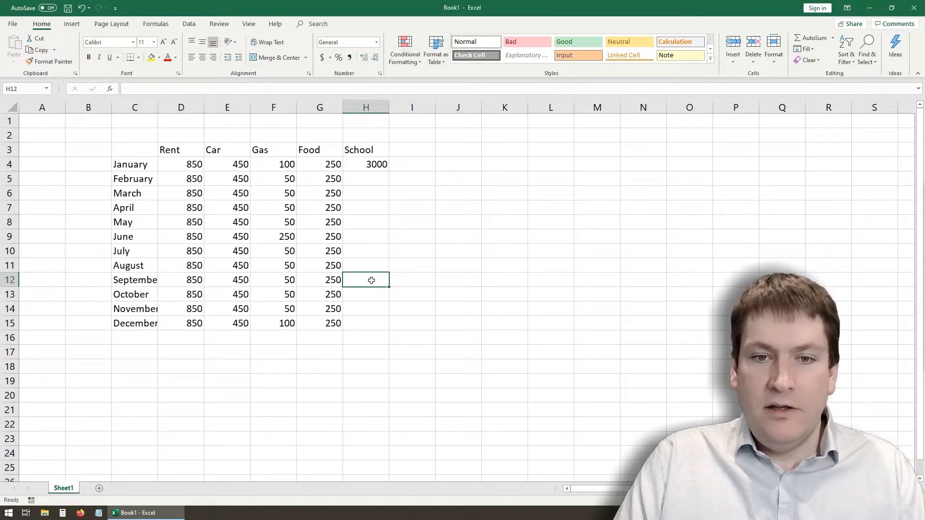
text(3000)
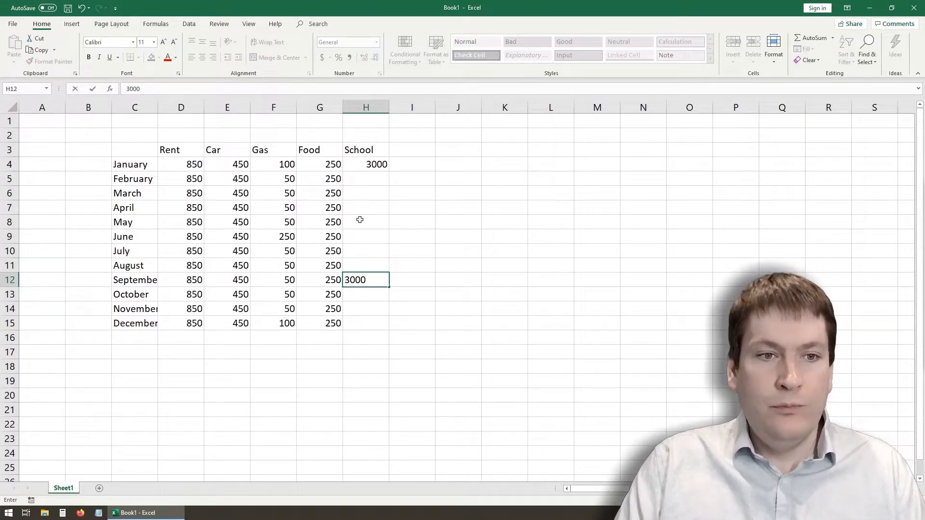
click(359, 204)
click(360, 222)
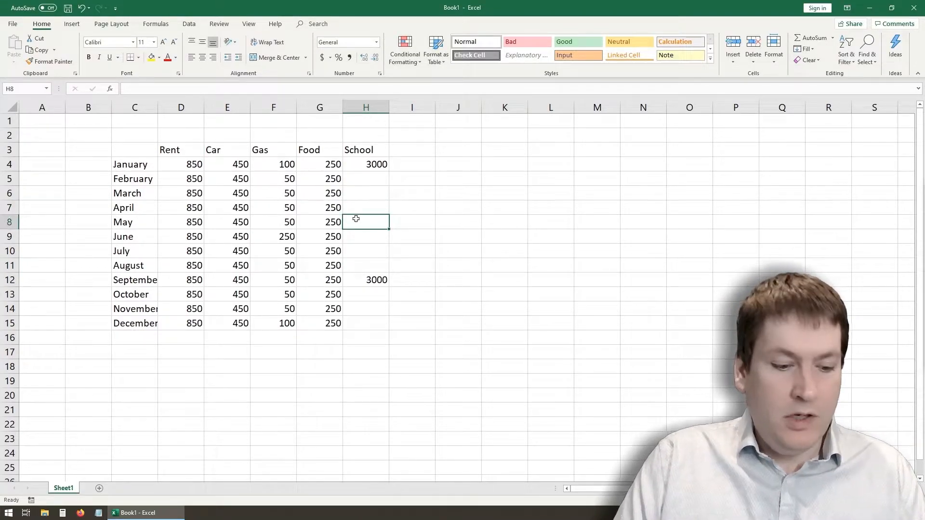
text(500)
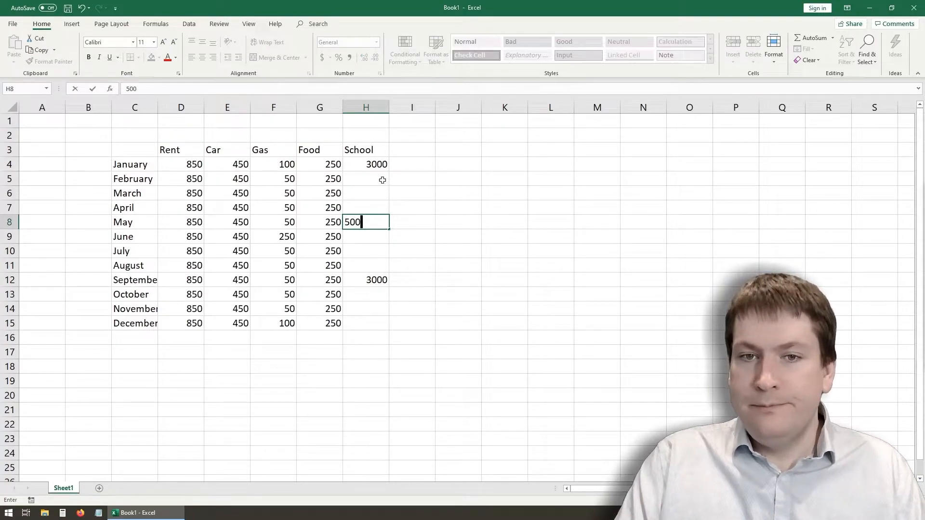
- Enter 0 in the remaining School cells: H5:H7, H9:H11 and H13:H15
click(382, 180)
text(0)
key(Return)
text(0)
key(Return)
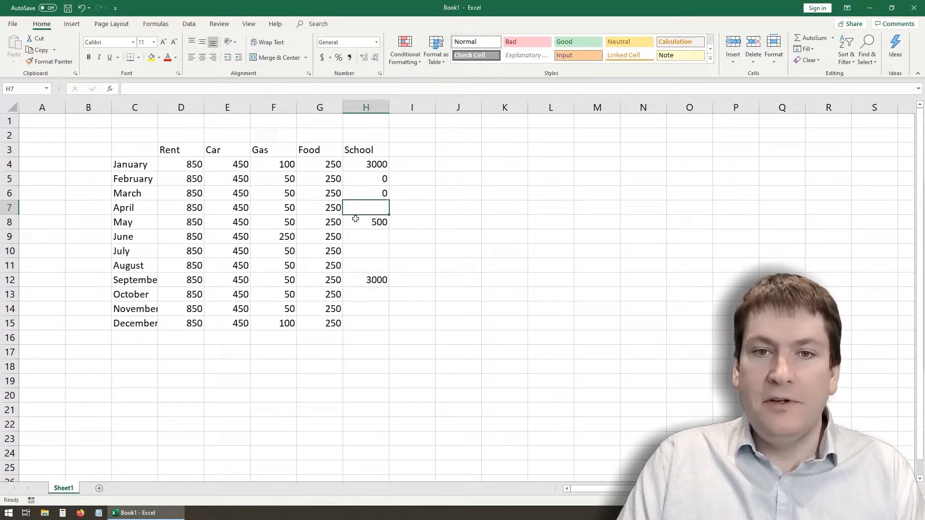
text(0)
key(Return)
key(Return)
text(0)
key(Return)
key(Return)
text(0)
click(369, 250)
text(0)
key(Return)
key(Return)
key(Return)
text(0)
key(Return)
text(0)
key(Return)
text(0)
key(Return)
key(Return)
key(Return)
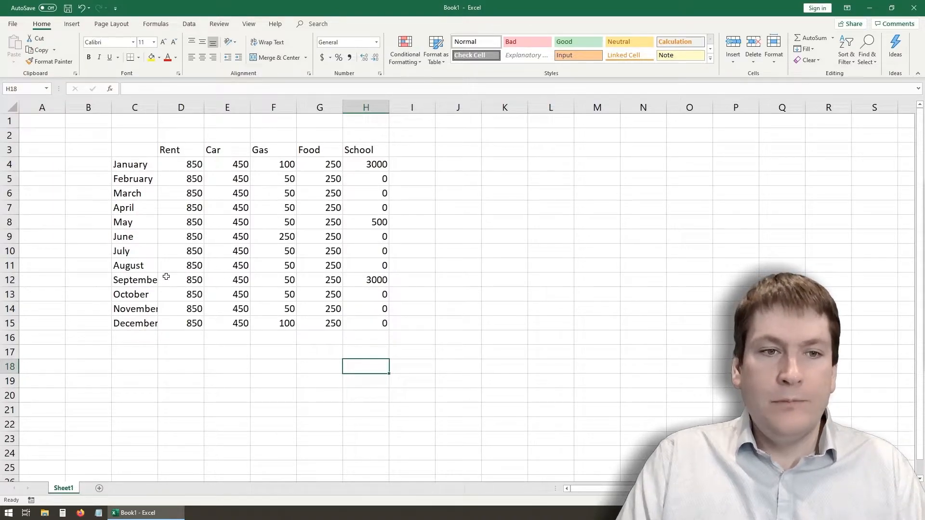
- Insert a new column between Gas and Food and head it Video Games in cell G3
click(408, 181)
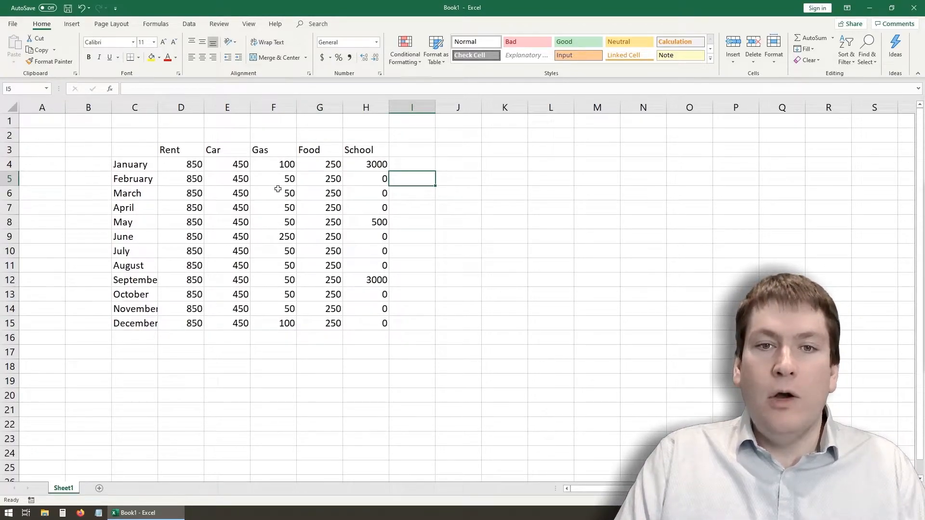
click(320, 108)
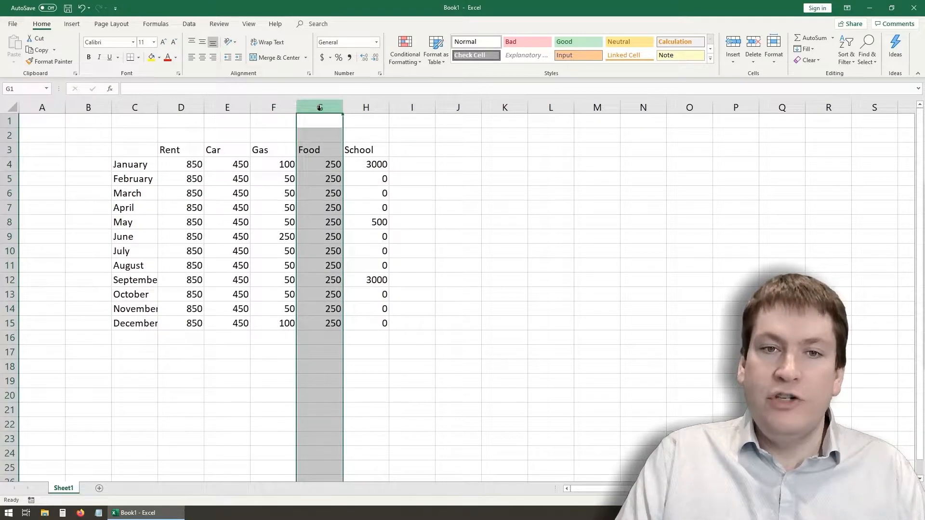
right_click(320, 108)
click(349, 181)
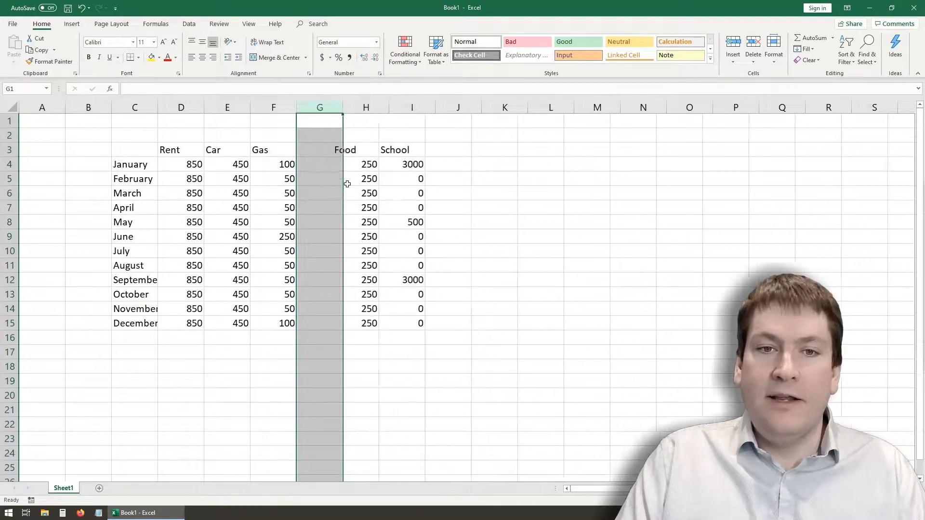
click(316, 175)
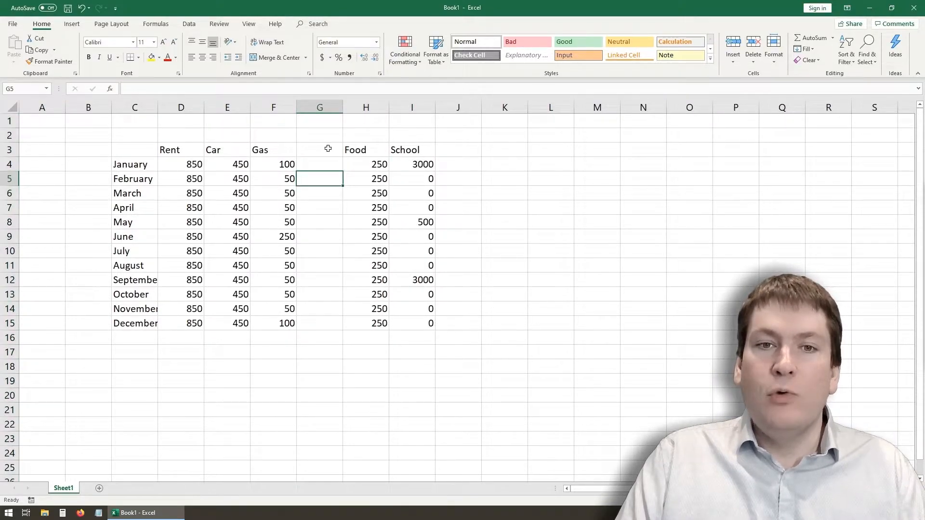
click(325, 146)
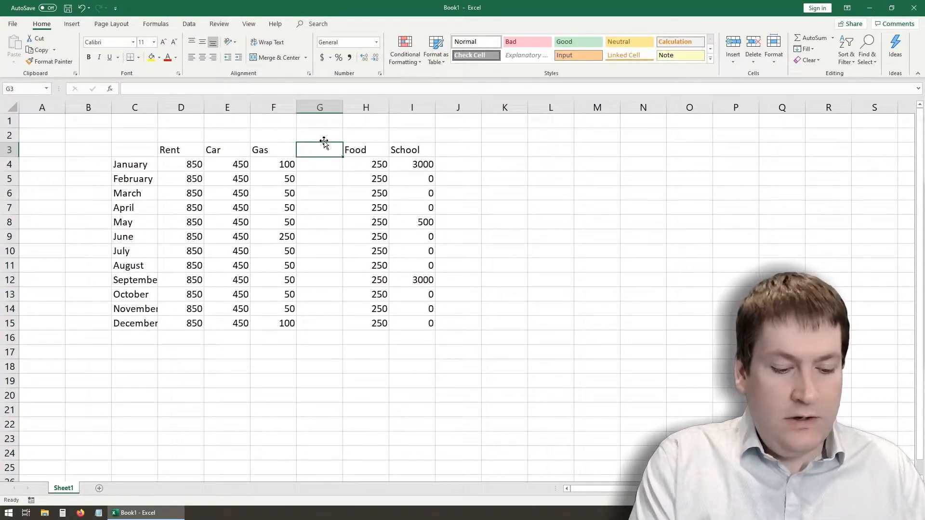
text(Video Games)
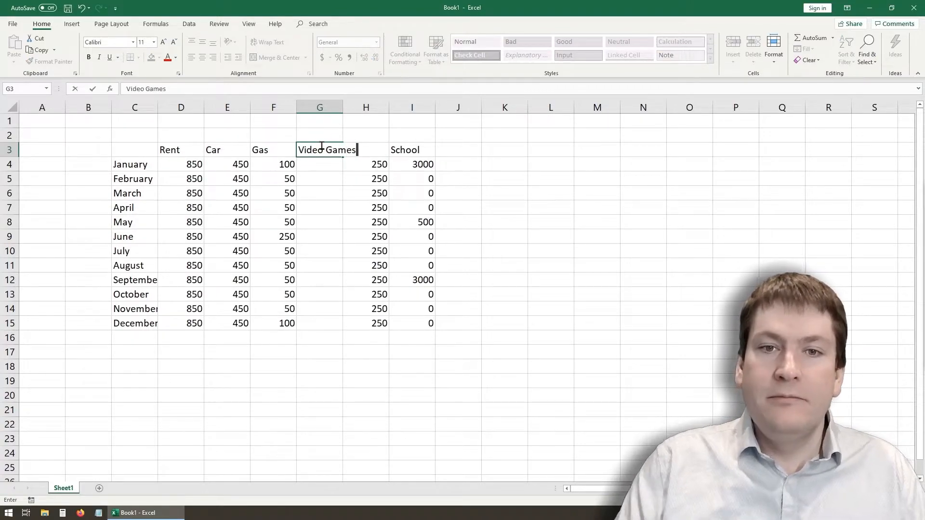
- Enter 15 as the January video games cost in cell G4 and auto-fill it down to December in G15
click(310, 164)
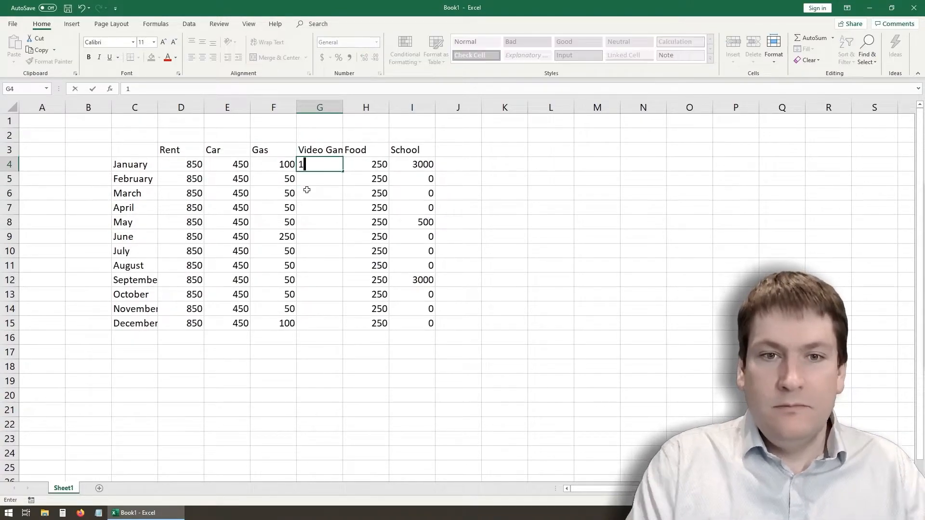
text(15)
click(318, 192)
click(325, 161)
drag(344, 172, 345, 332)
click(318, 370)
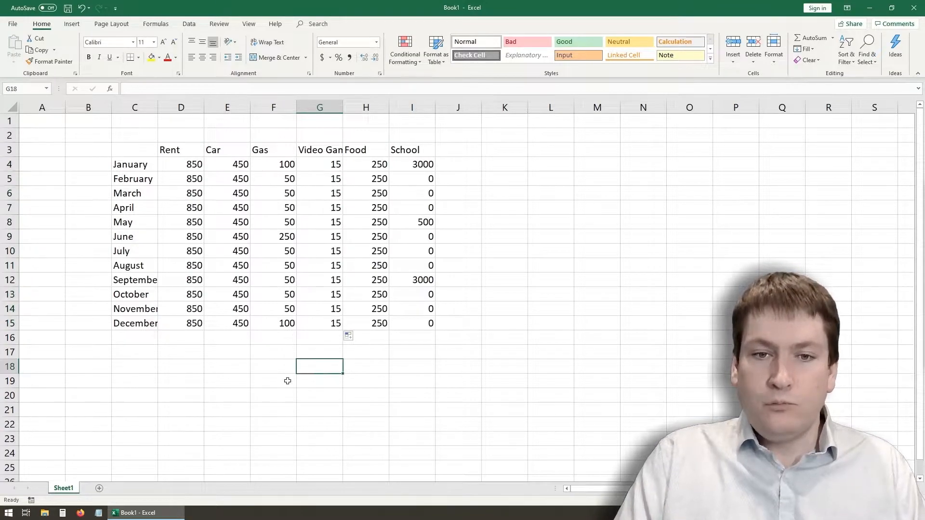
- Insert a blank row above July at row 10 and undo the insertion
click(6, 251)
right_click(6, 251)
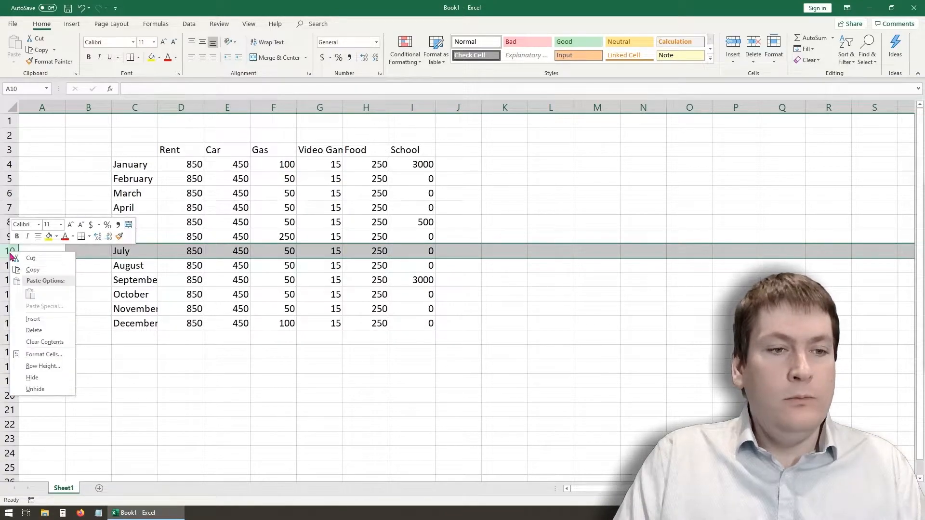
click(58, 321)
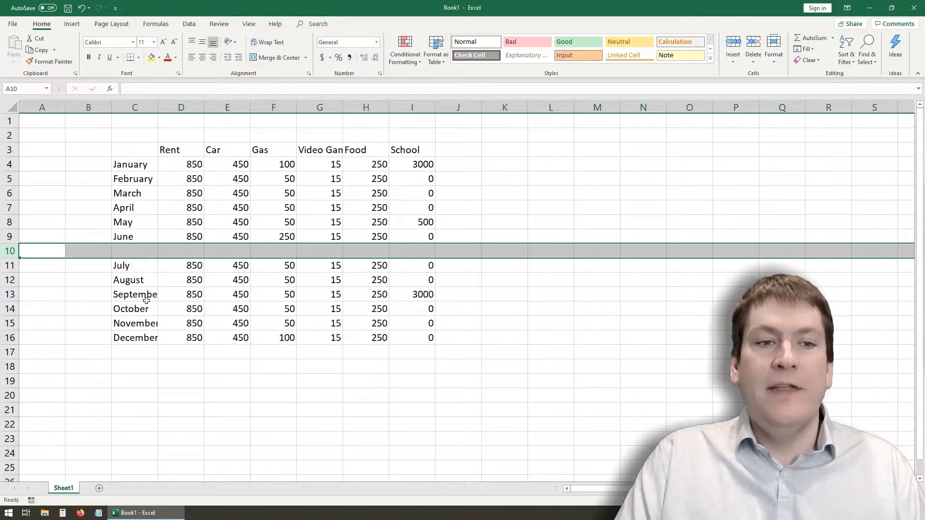
click(129, 369)
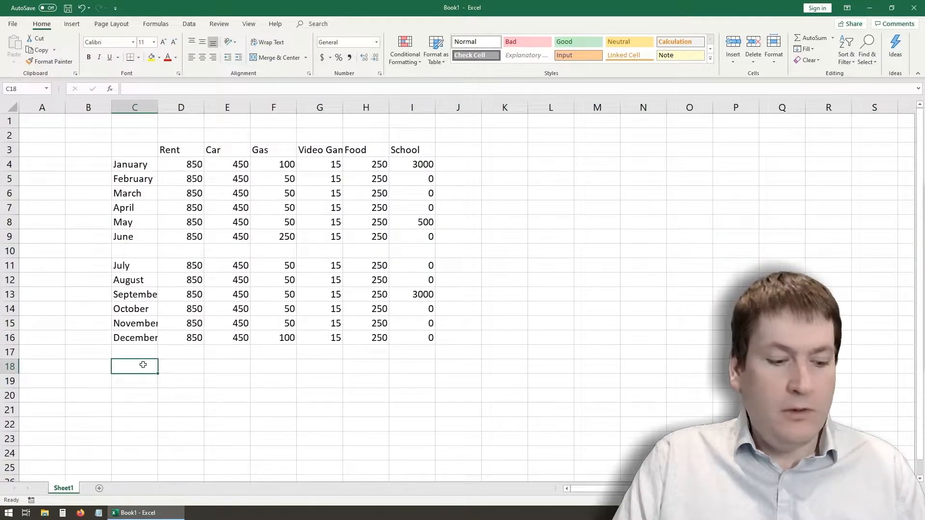
key(ctrl+z)
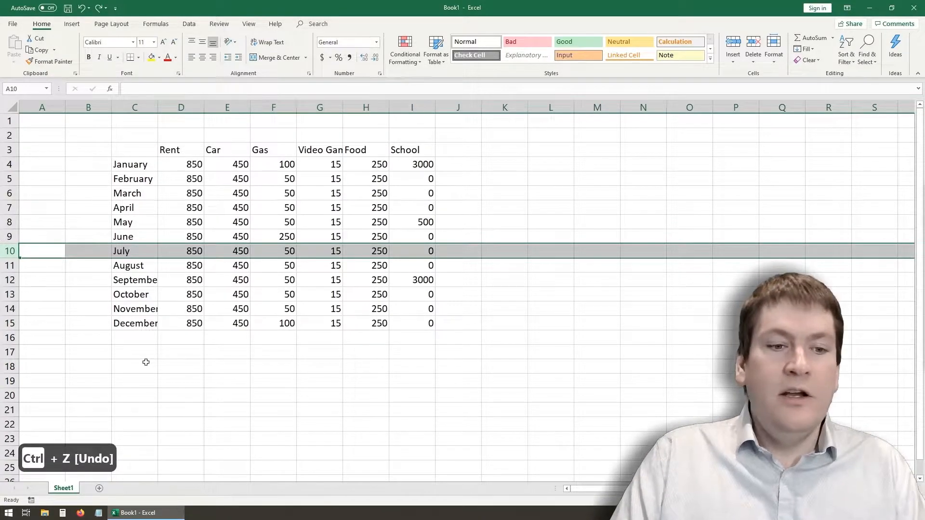
click(474, 334)
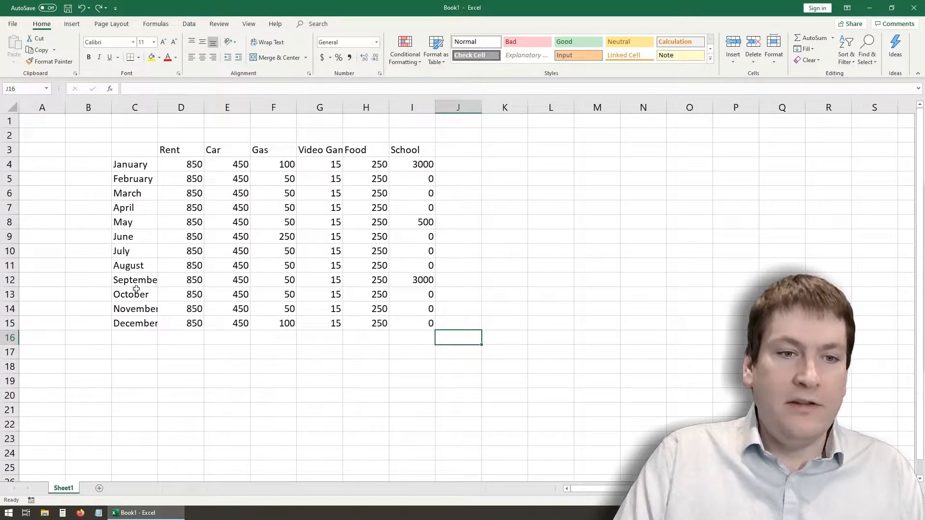
click(148, 280)
click(147, 312)
click(145, 336)
click(145, 323)
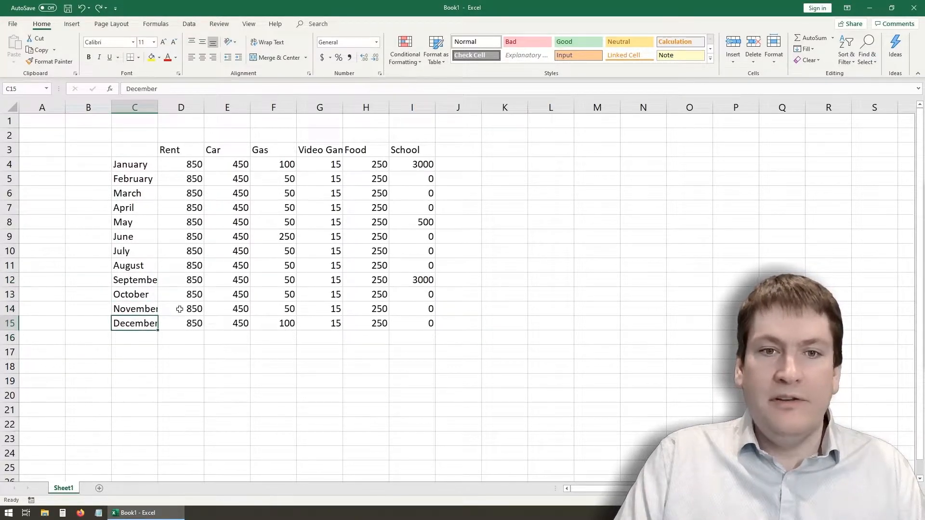
- Auto-fit the width of column G to the Video Games heading
click(327, 145)
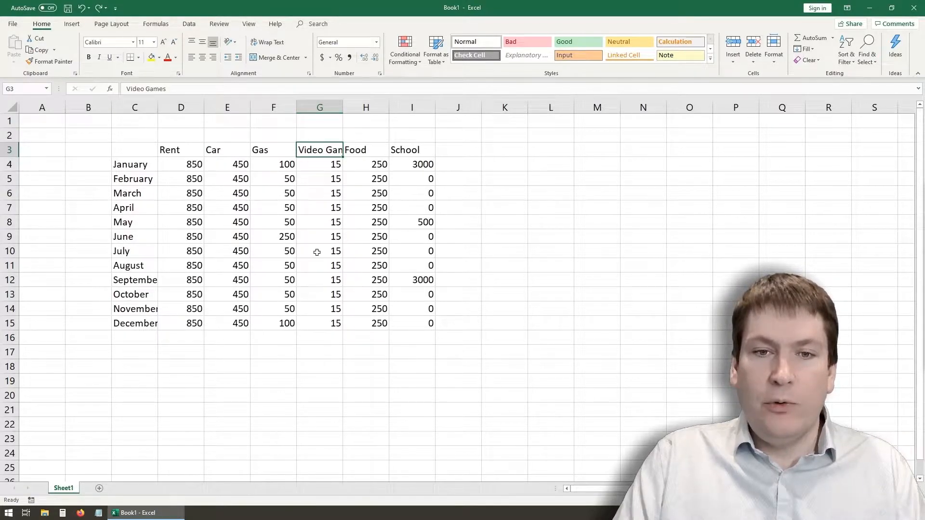
mouse_move(344, 107)
mouse_down()
mouse_move(375, 107)
mouse_move(325, 106)
mouse_move(379, 106)
mouse_move(330, 107)
mouse_up()
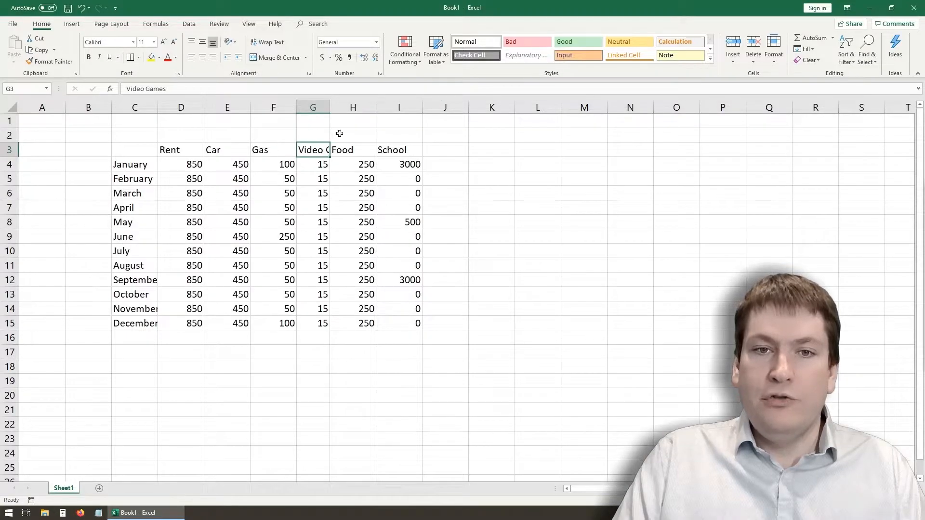
double_click(331, 109)
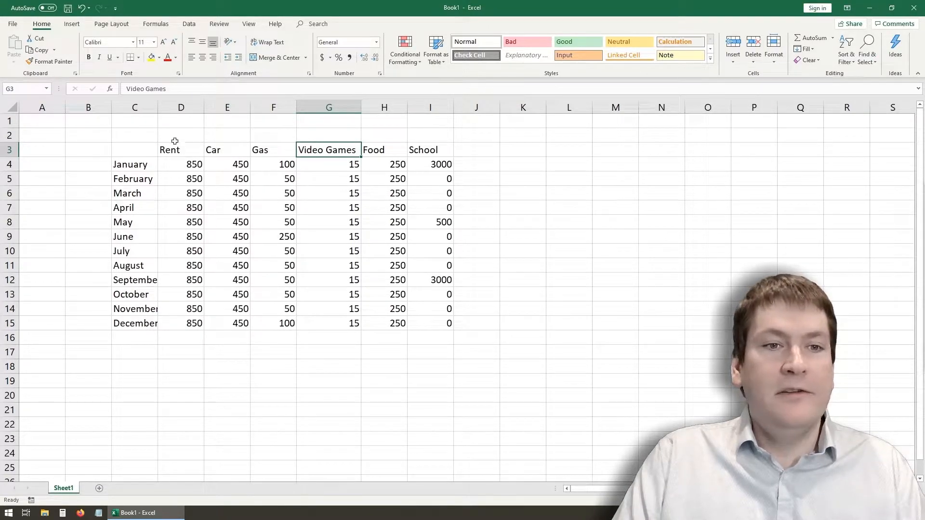
- Auto-fit the widths of the month, Rent, Car, Gas, Food and School columns to their contents
double_click(160, 107)
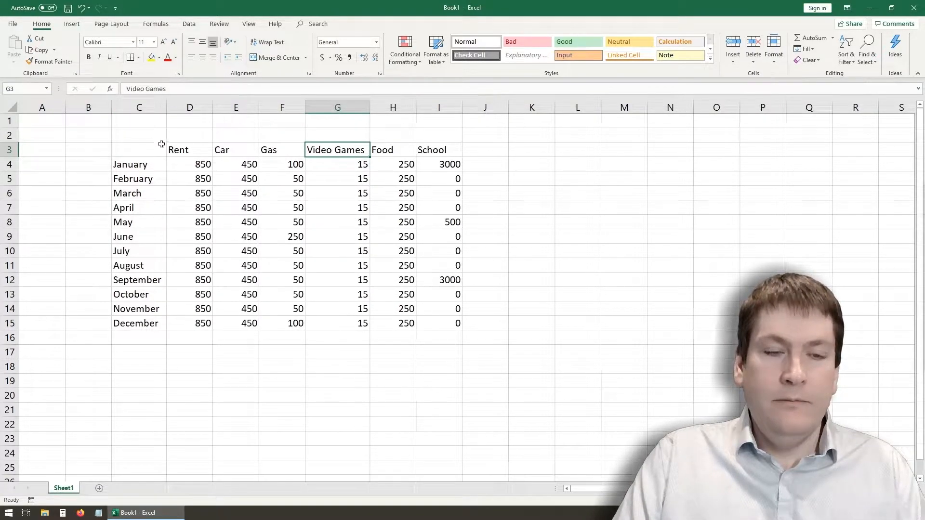
double_click(213, 108)
double_click(239, 107)
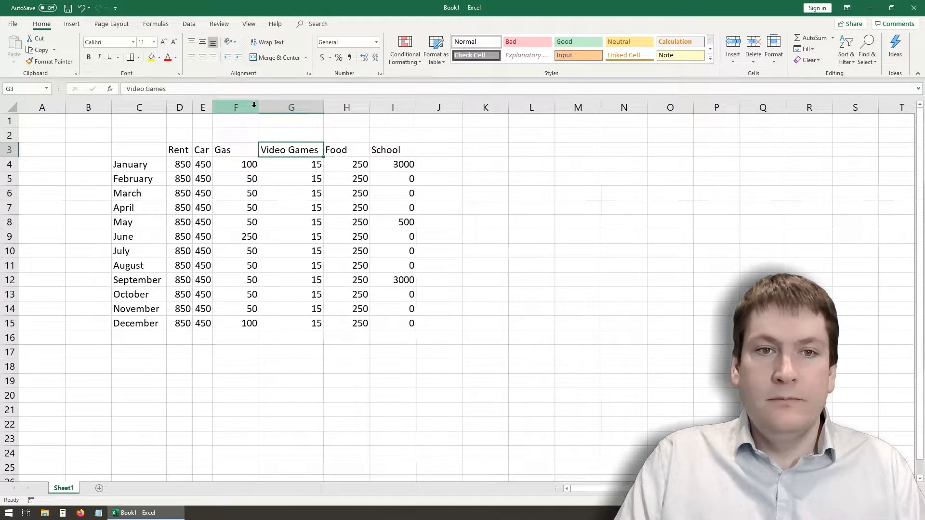
double_click(258, 107)
double_click(346, 109)
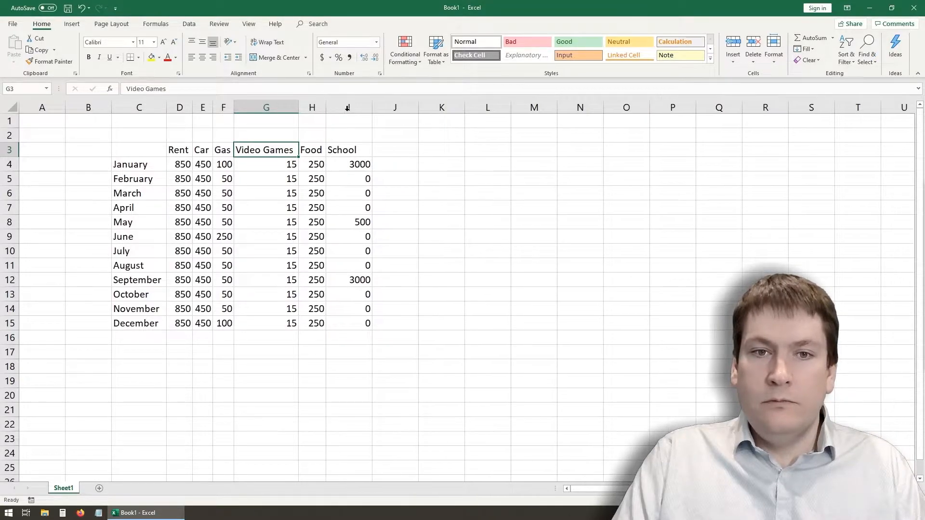
double_click(371, 107)
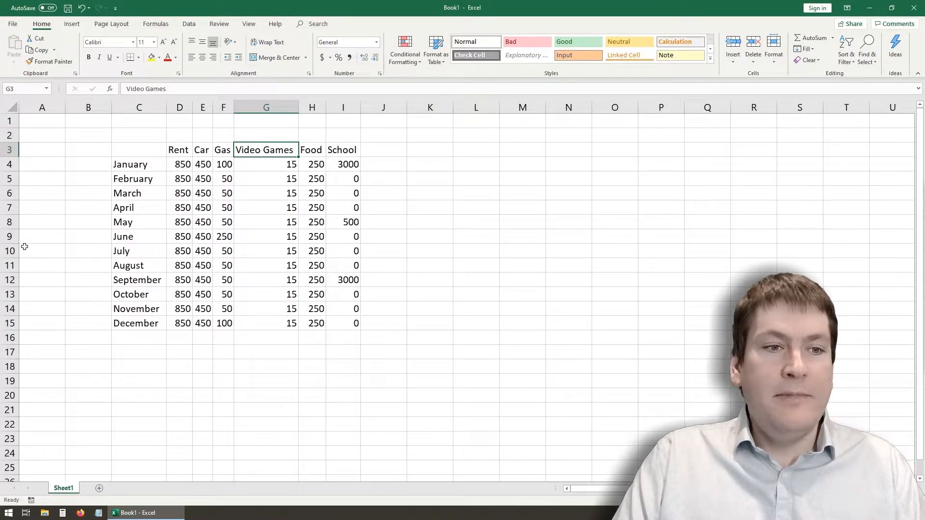
- Heighten the June row by hand and auto-fit it back to its content height
drag(17, 243, 17, 295)
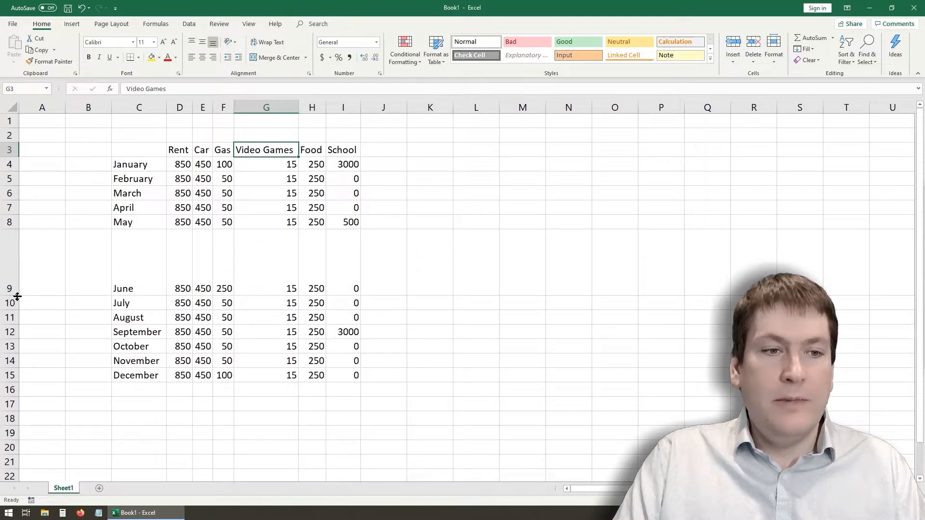
double_click(18, 296)
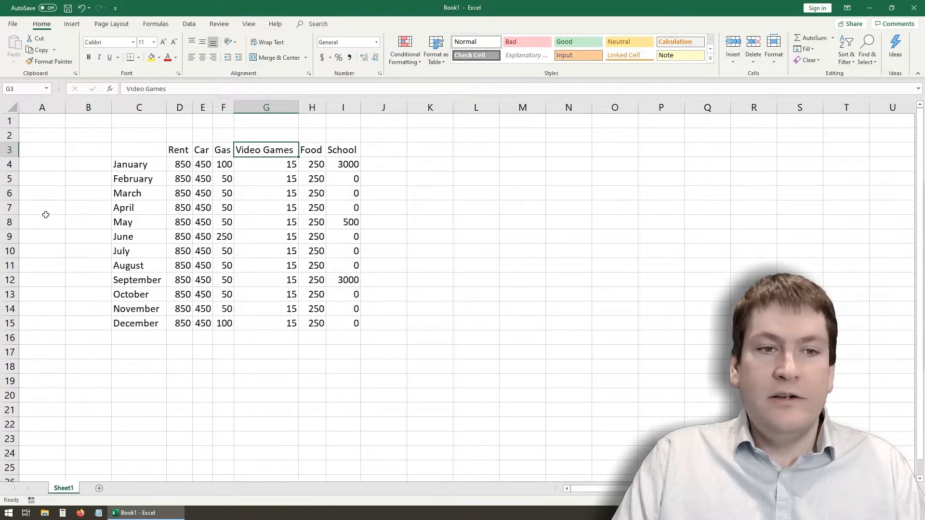
click(274, 227)
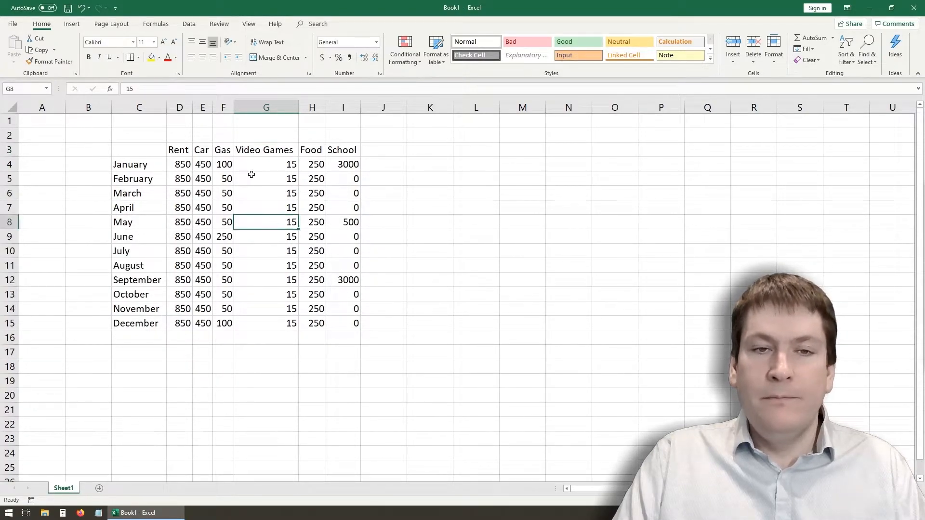
- Set the Video Games column width to 15 and narrow it back by hand to just fit its heading
right_click(275, 108)
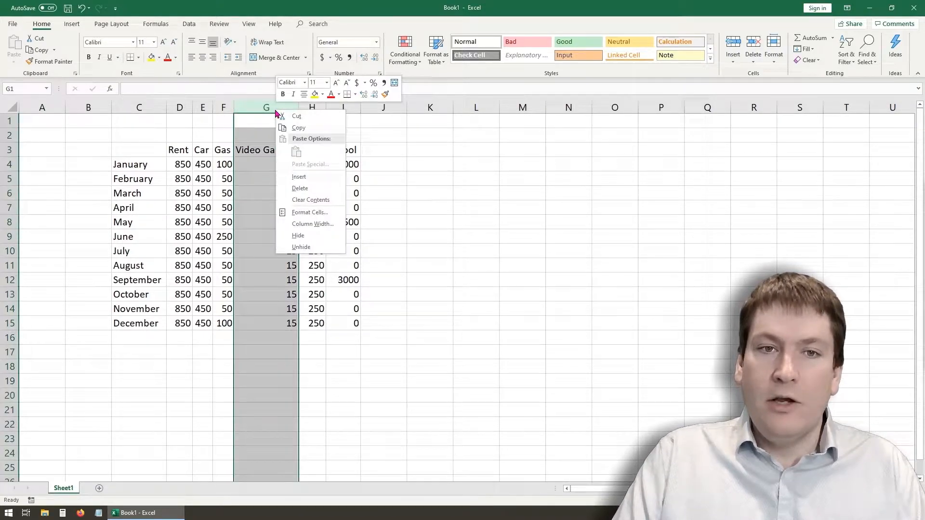
click(312, 223)
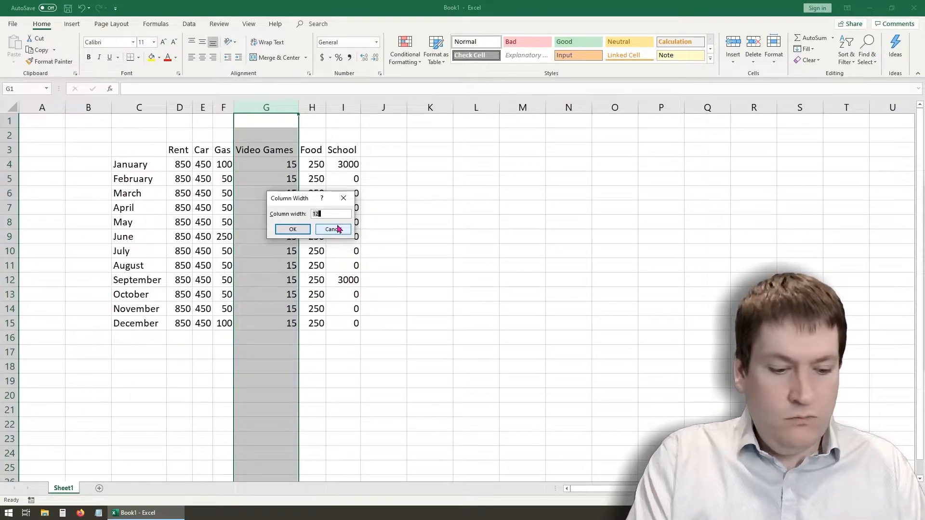
click(299, 230)
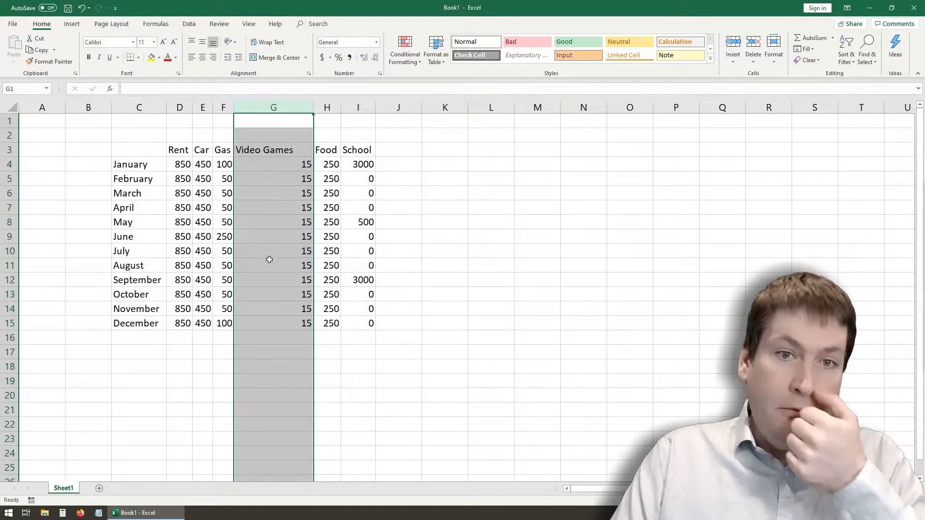
click(281, 220)
drag(313, 108, 298, 109)
click(260, 278)
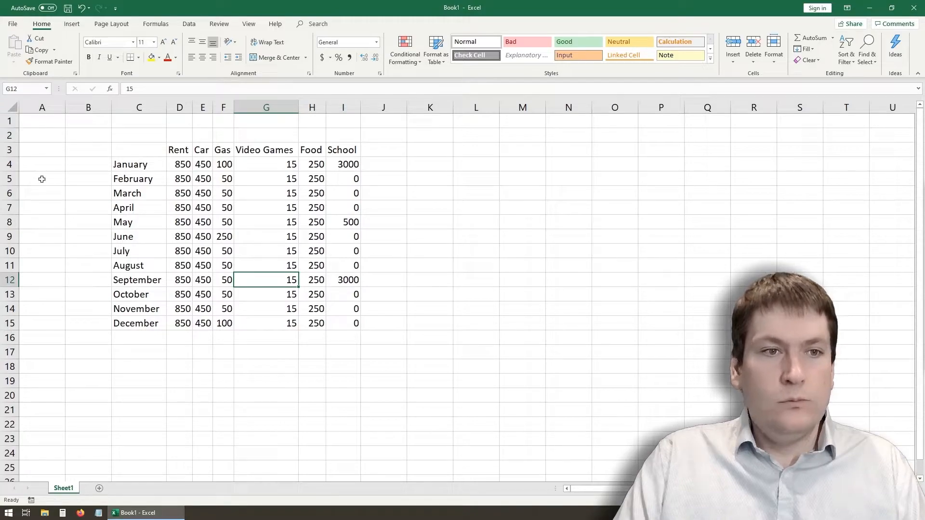
- Enter the title My Costs in cell A1
click(53, 124)
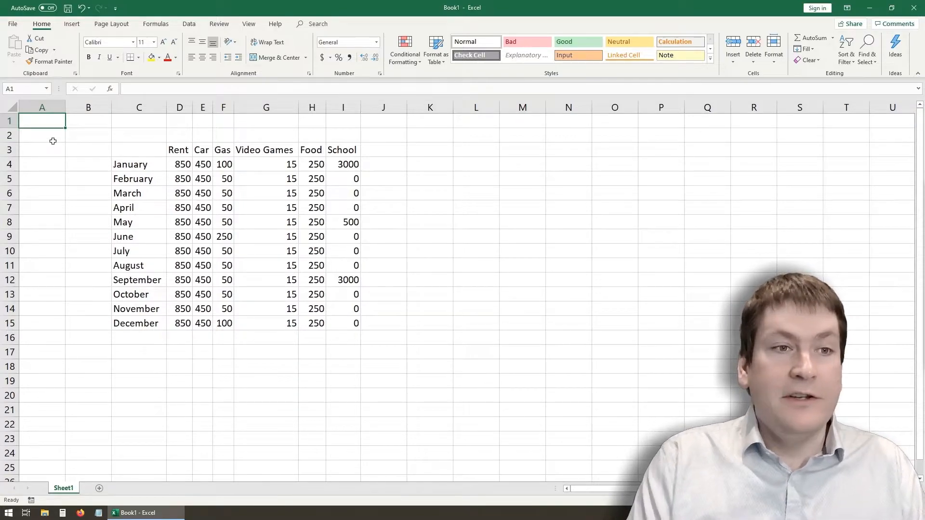
text(My Costs)
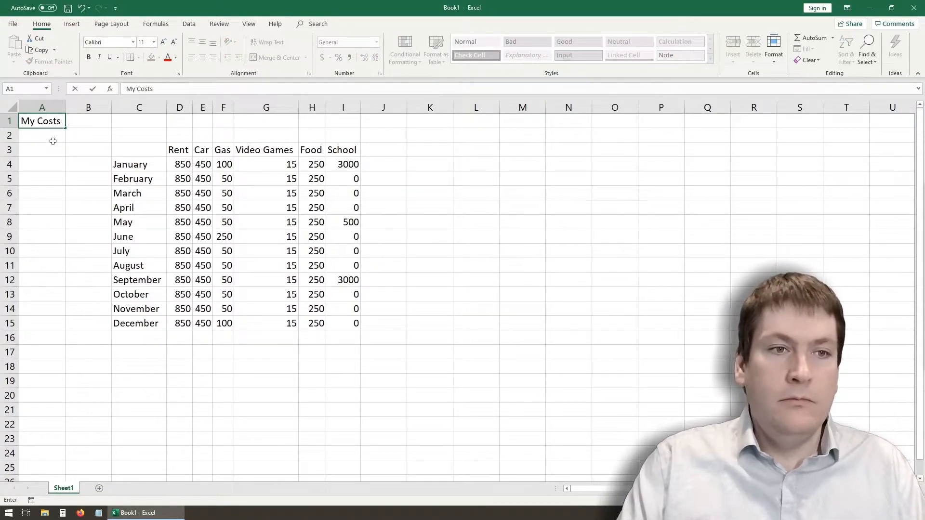
key(Return)
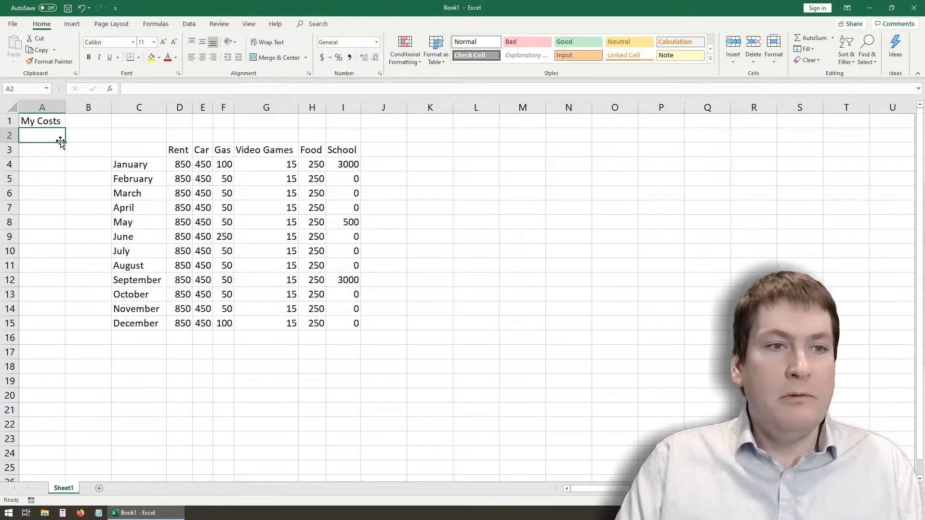
- Enter the label Date Made: in cell A2 and auto-fit column A to it
text(M)
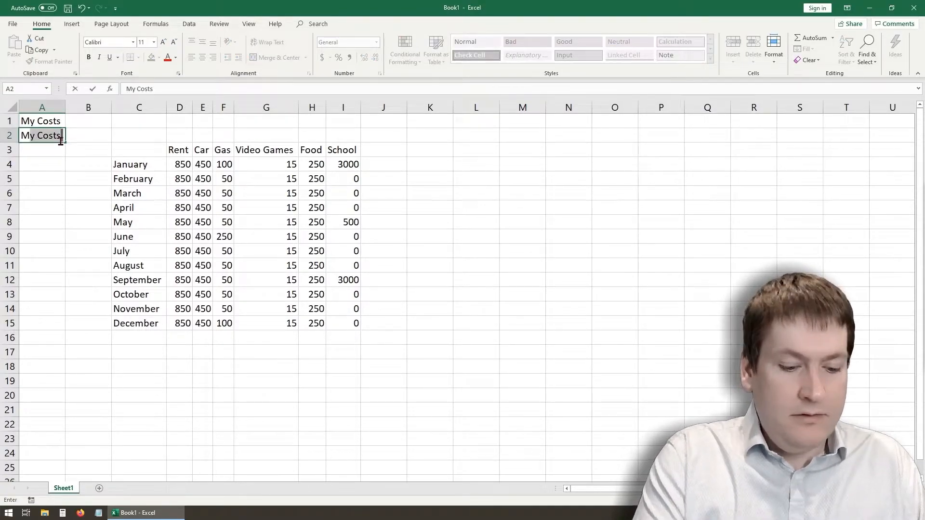
key(BackSpace)
key(BackSpace)
text(Date)
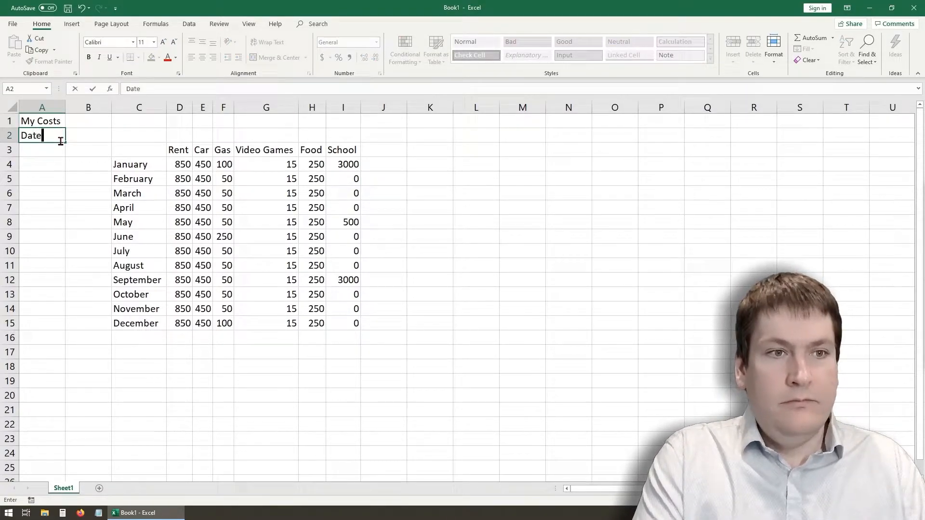
text( Made:)
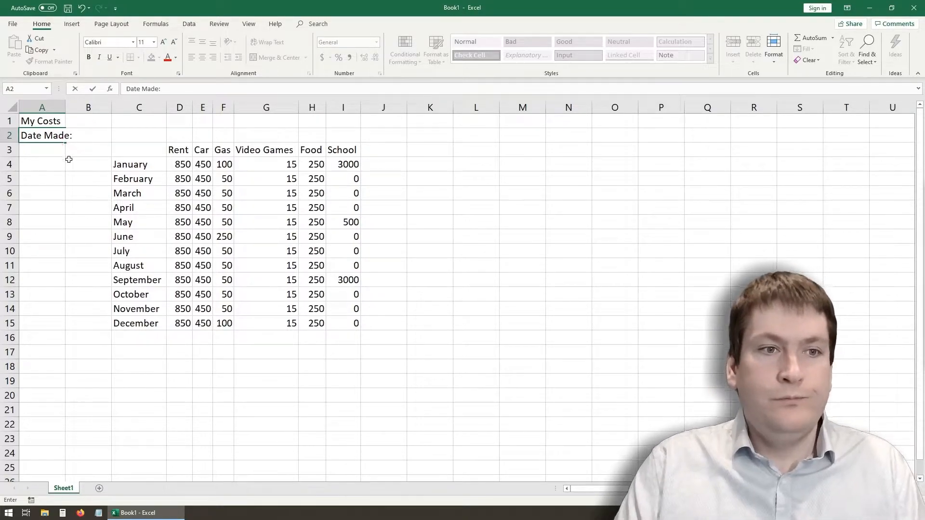
click(67, 160)
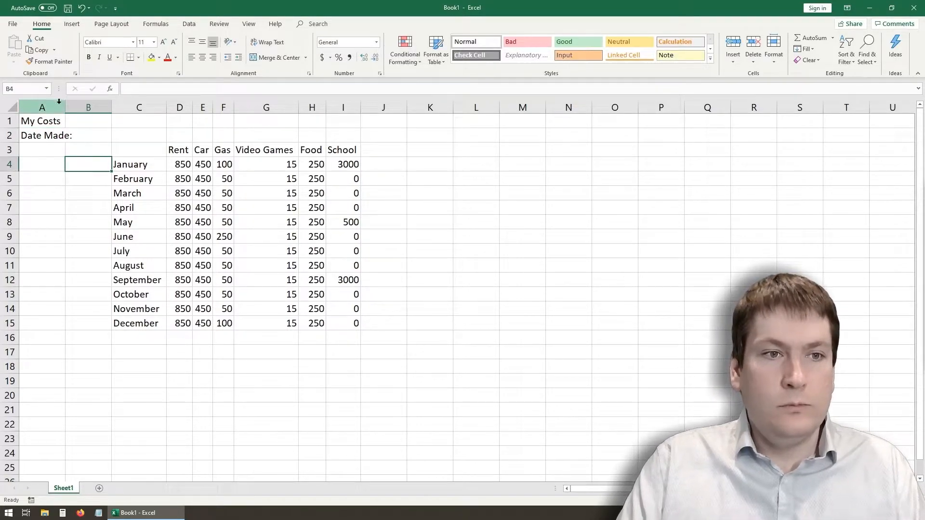
double_click(66, 106)
- Compare the text cells of the month names in C4:C15 with the number cells of the rent costs in D4:D15
click(98, 135)
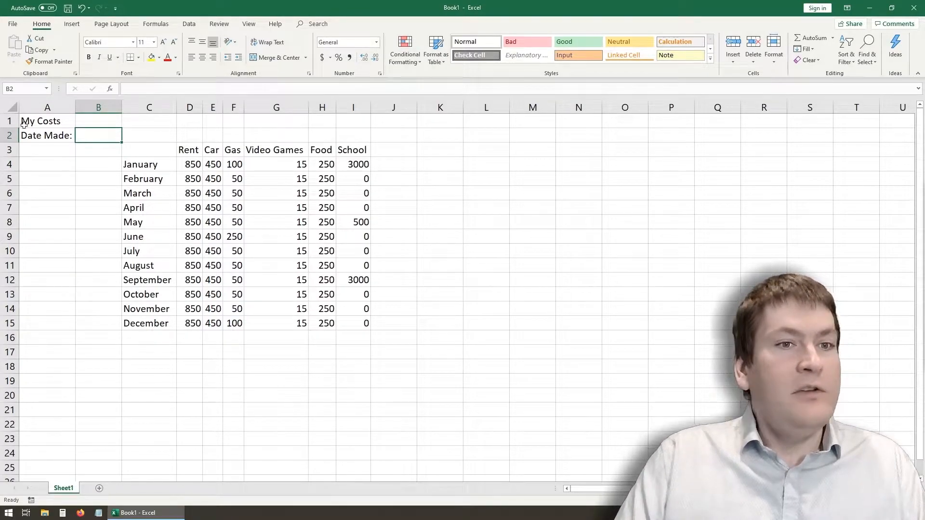
drag(140, 168, 150, 324)
drag(188, 163, 190, 325)
click(181, 371)
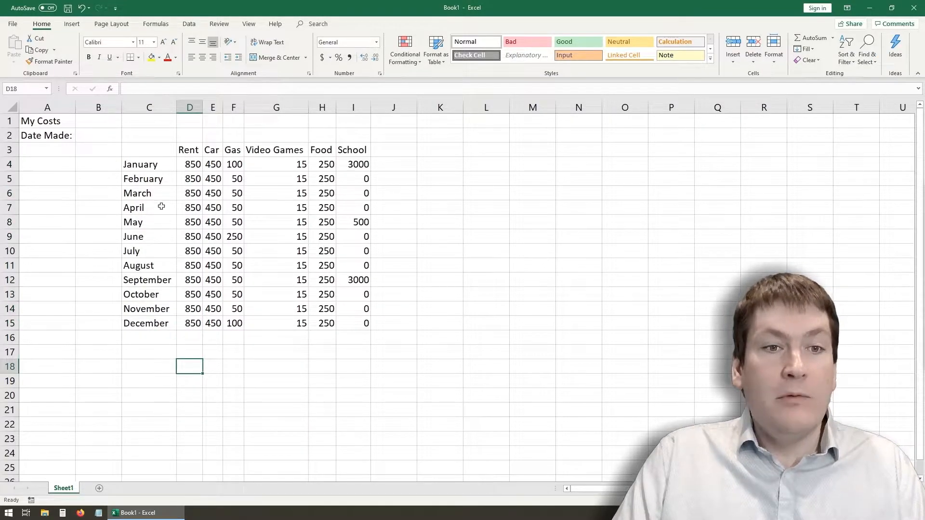
drag(139, 164, 149, 324)
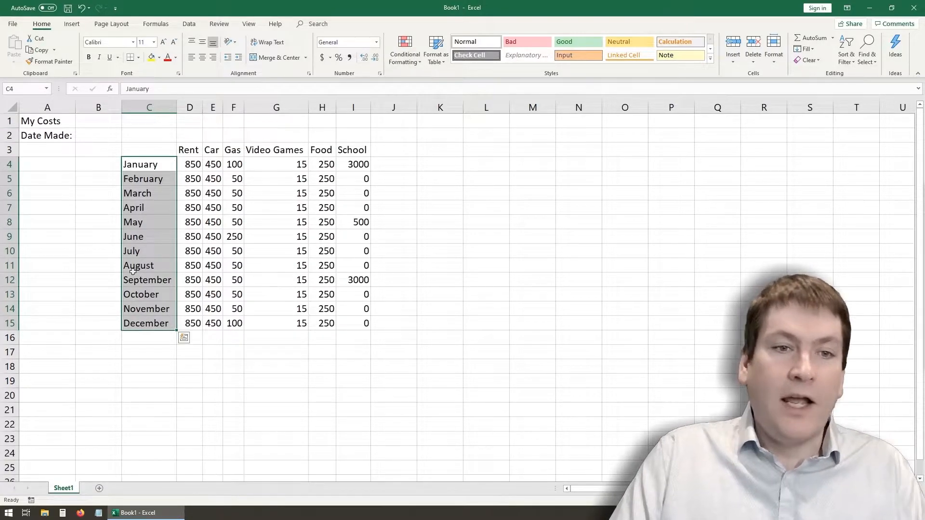
drag(193, 160, 192, 323)
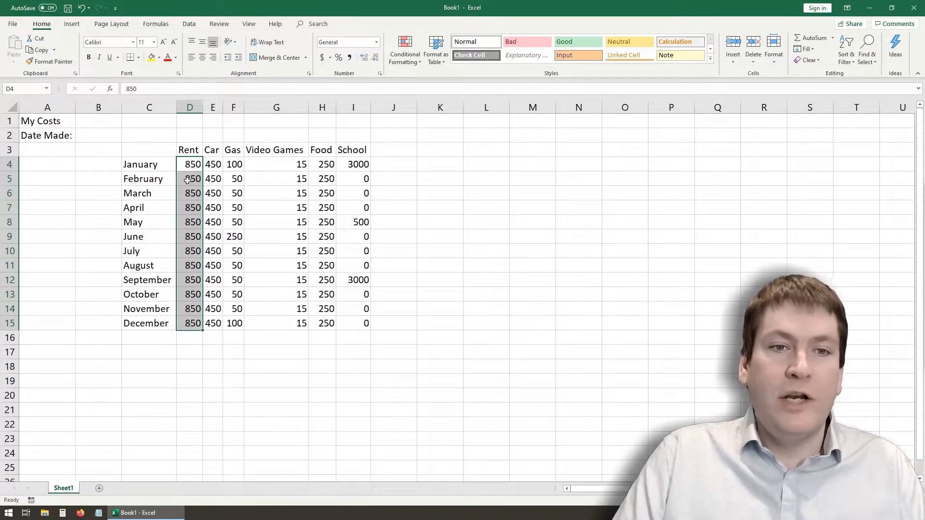
- Enter the date may 4, 2020 in cell B2 beside the Date Made: label
click(98, 138)
double_click(99, 138)
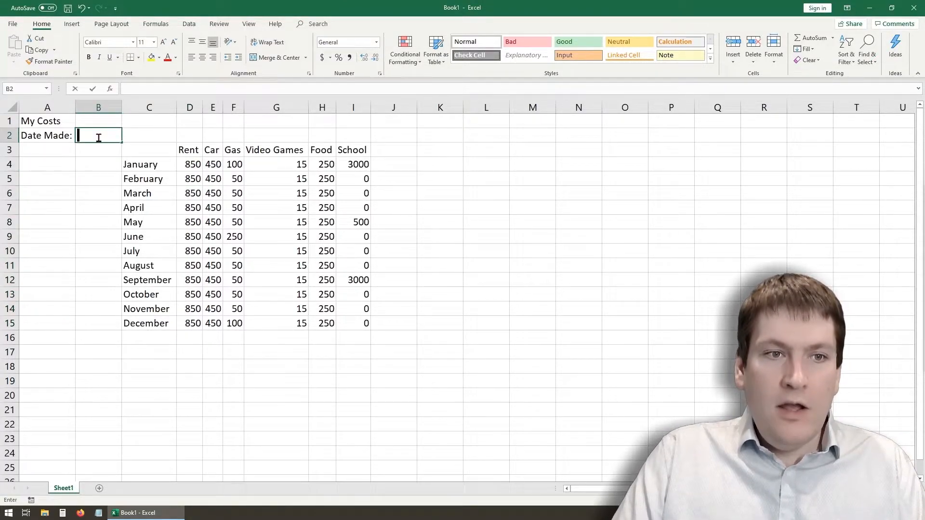
text(may 4)
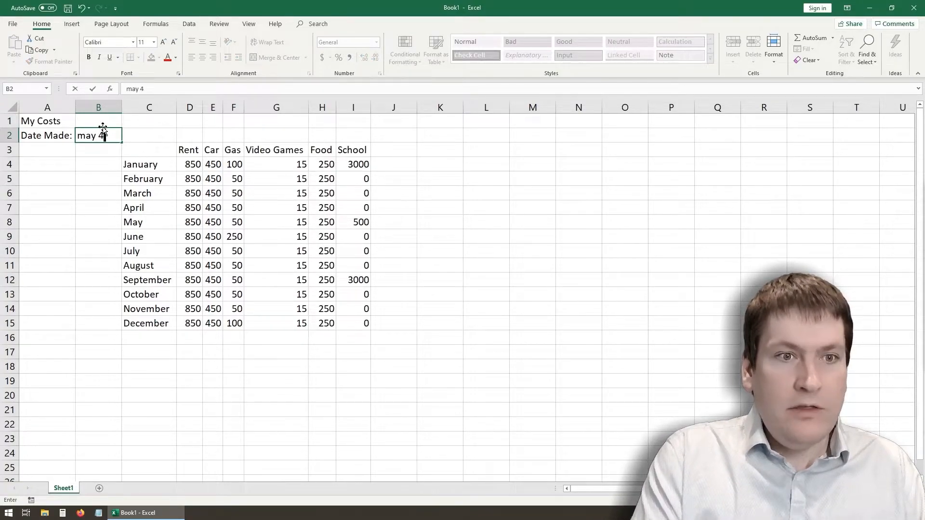
text(, 2020)
key(Return)
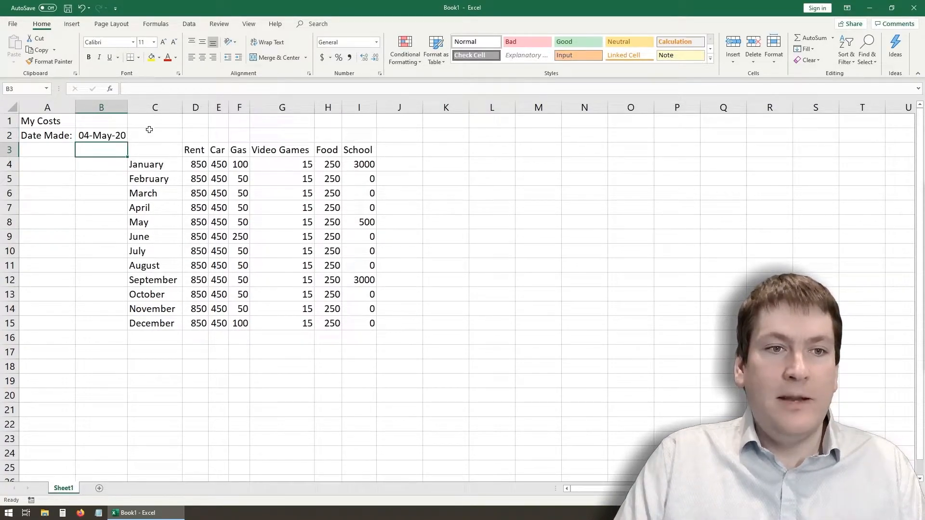
- Examine how the date in cell B2 is displayed and stored, compared with the empty cells below it
click(77, 139)
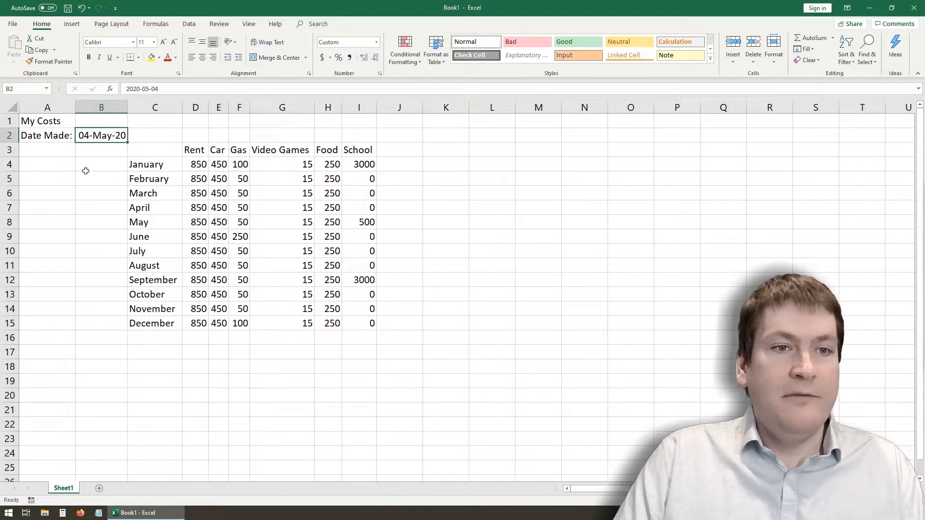
click(99, 150)
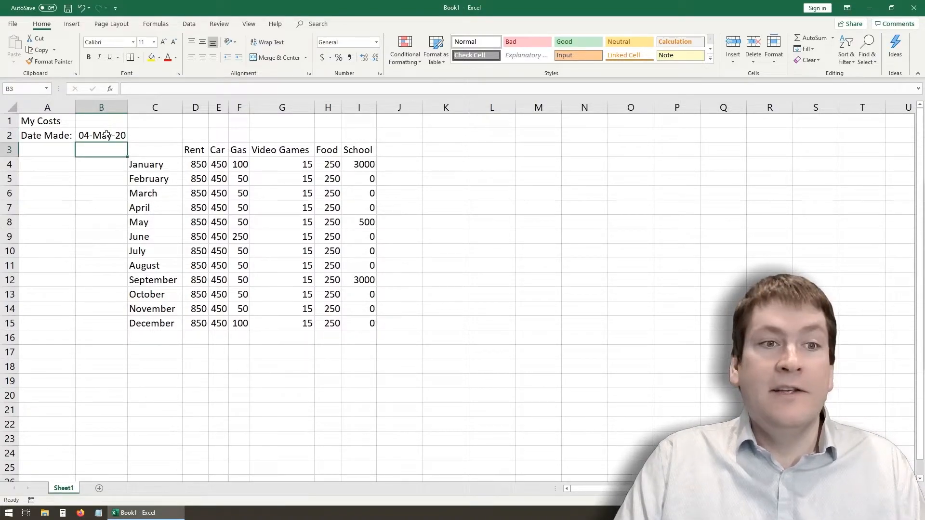
click(105, 136)
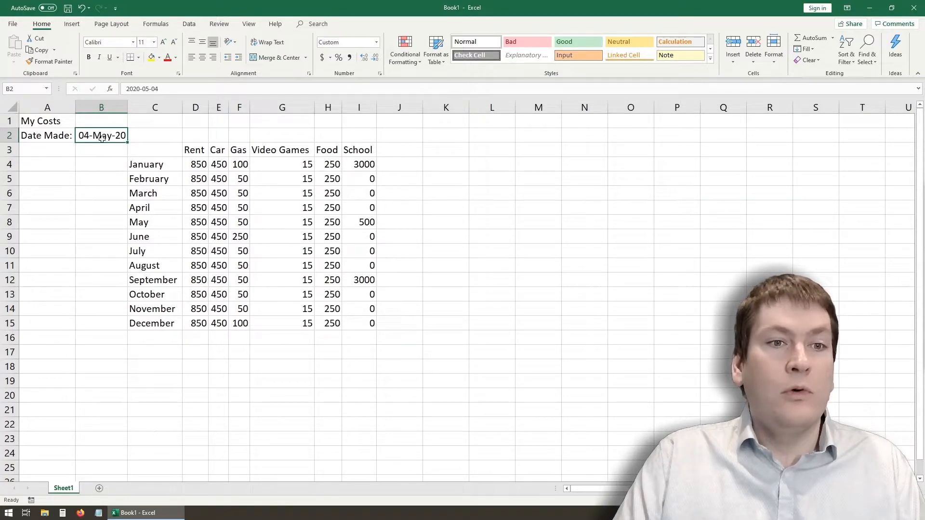
click(97, 153)
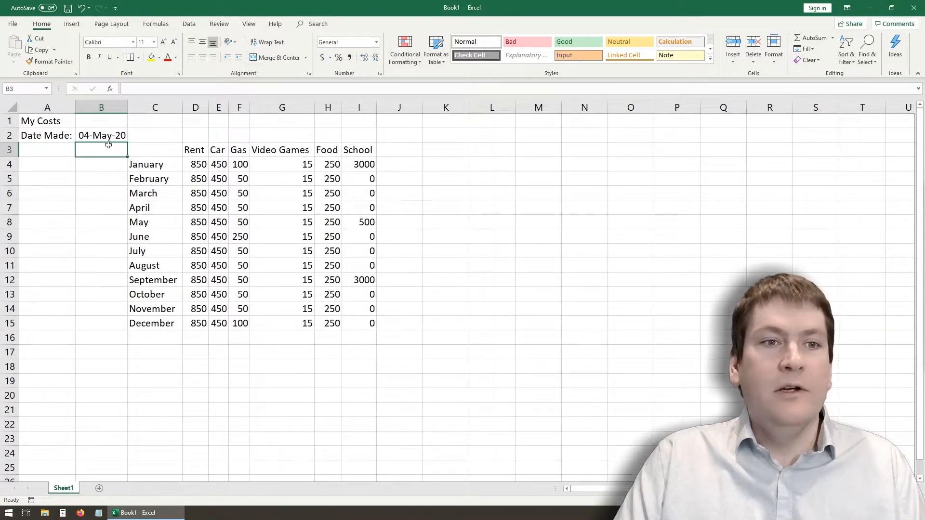
click(113, 199)
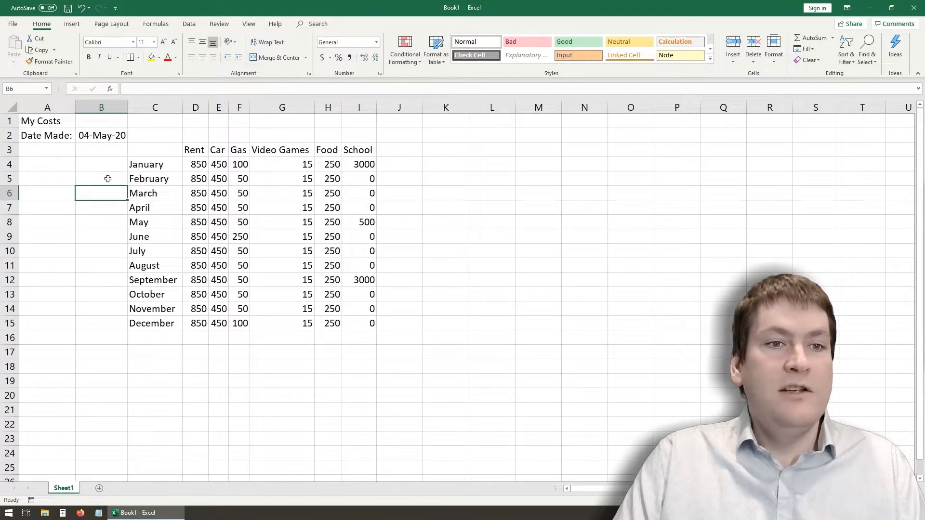
click(103, 136)
click(100, 178)
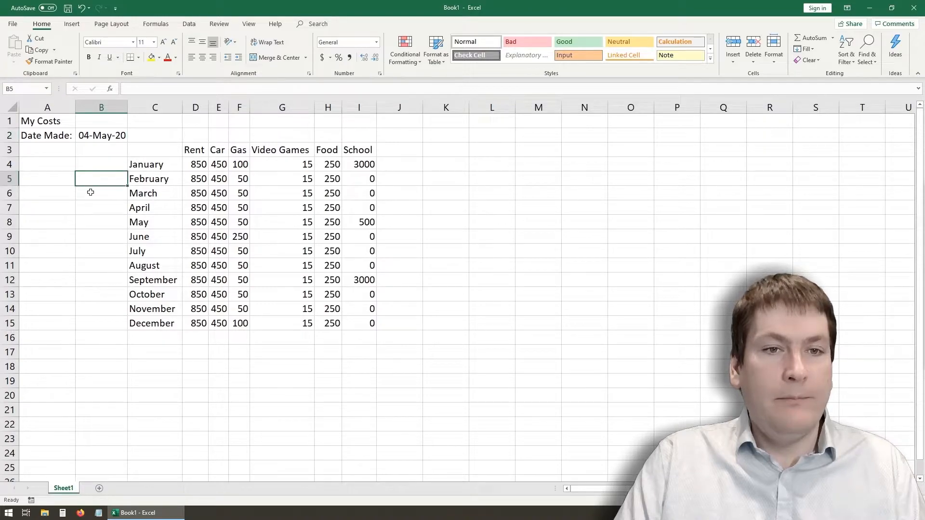
click(91, 152)
click(81, 138)
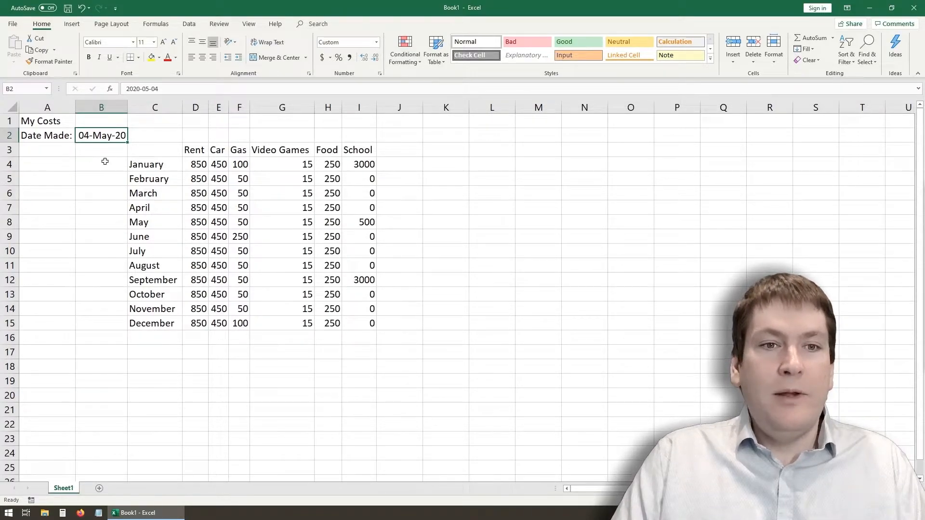
- Format the date in cell B2 with the Date type *March 14, 2012, keeping the English (Canada) locale
right_click(103, 136)
click(163, 314)
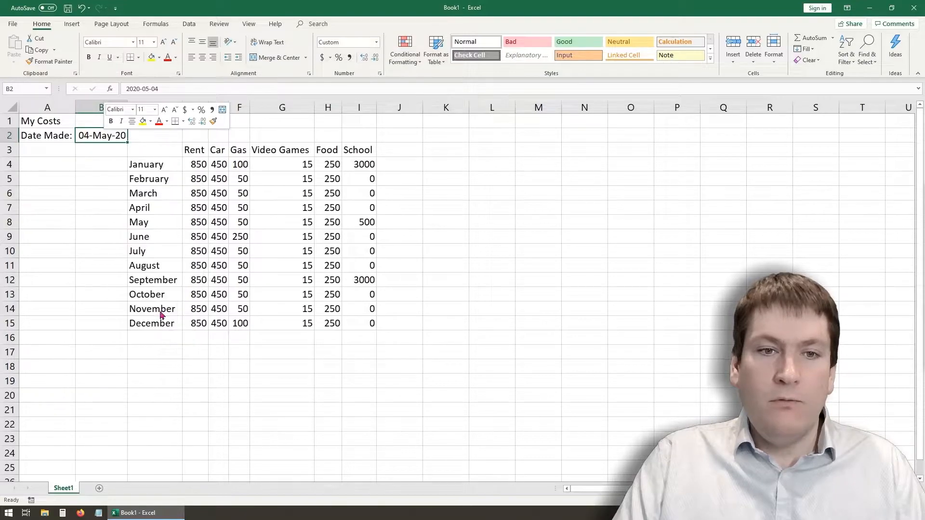
drag(145, 194, 485, 137)
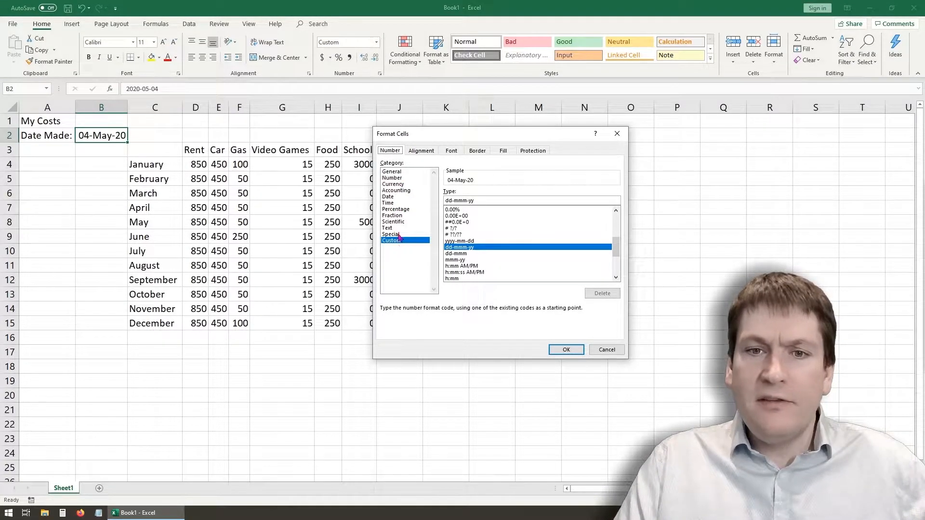
click(399, 197)
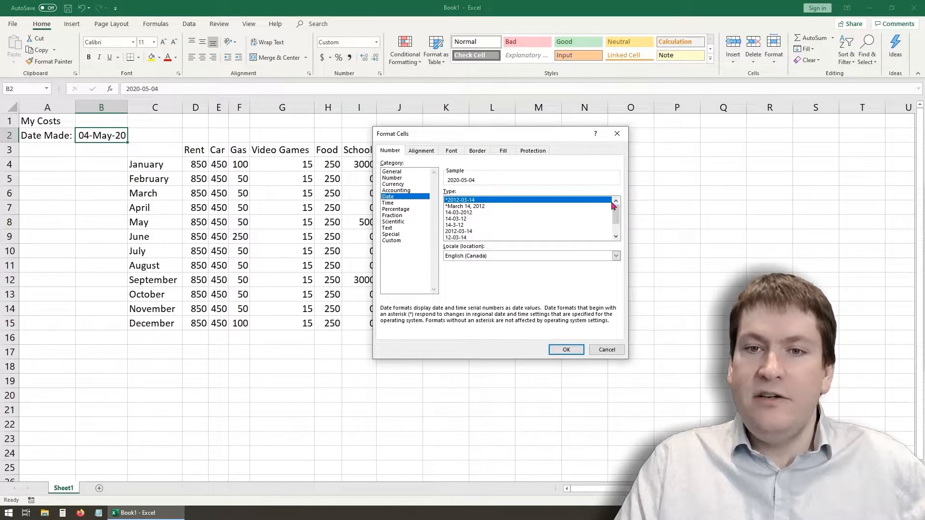
mouse_move(618, 214)
mouse_down()
mouse_move(618, 227)
mouse_move(620, 207)
mouse_up()
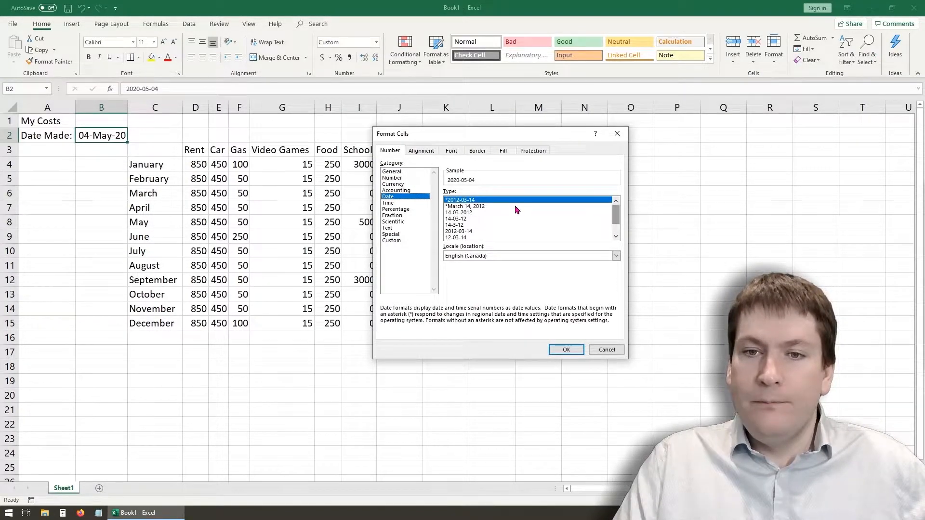
click(471, 207)
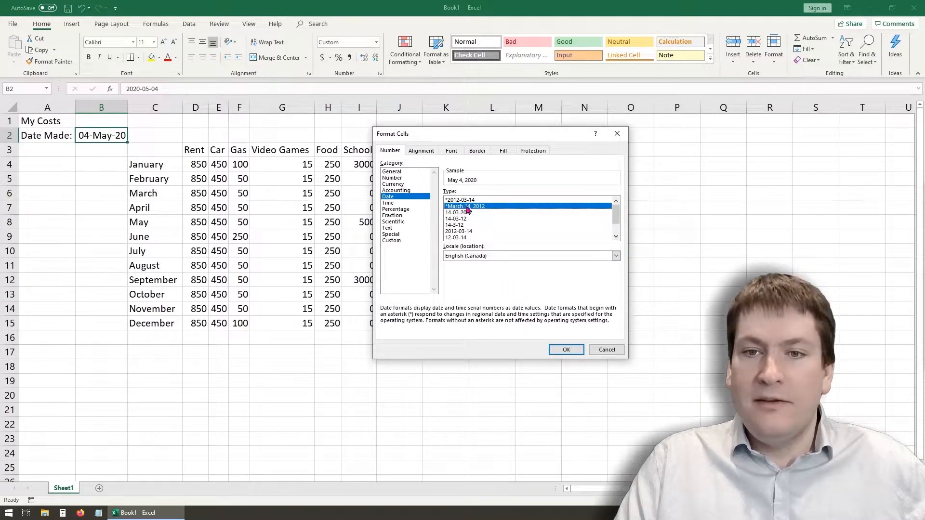
click(563, 350)
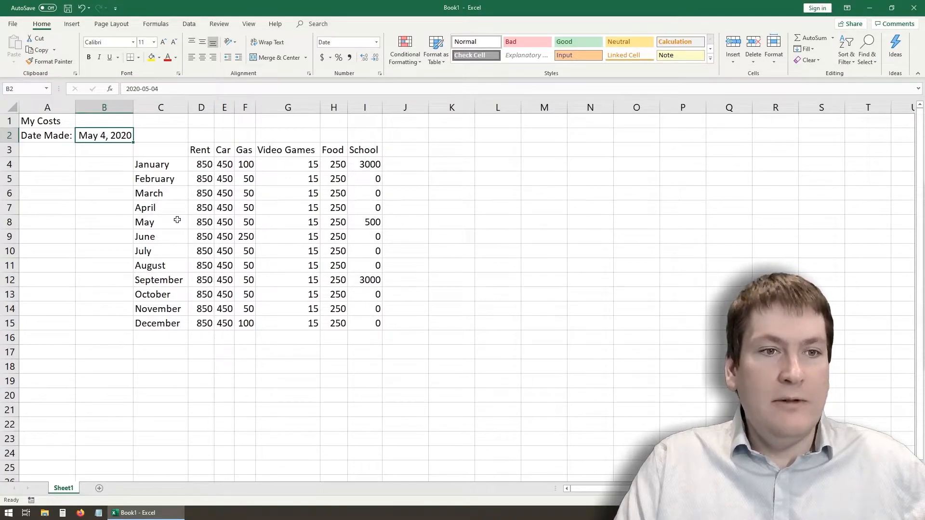
click(111, 149)
click(100, 134)
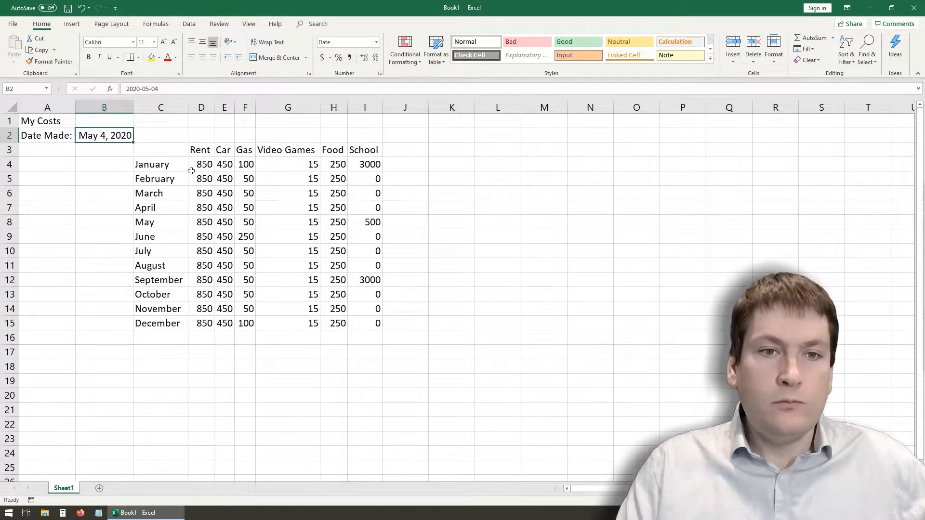
- Select the cost values in D4:I15 and look at their number format settings in the Format Cells dialog
drag(203, 163, 360, 320)
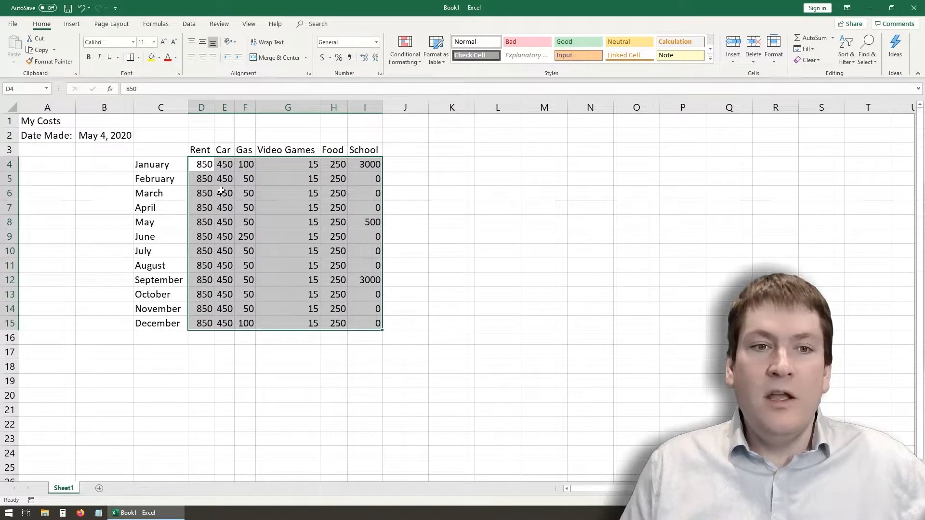
right_click(276, 196)
click(310, 371)
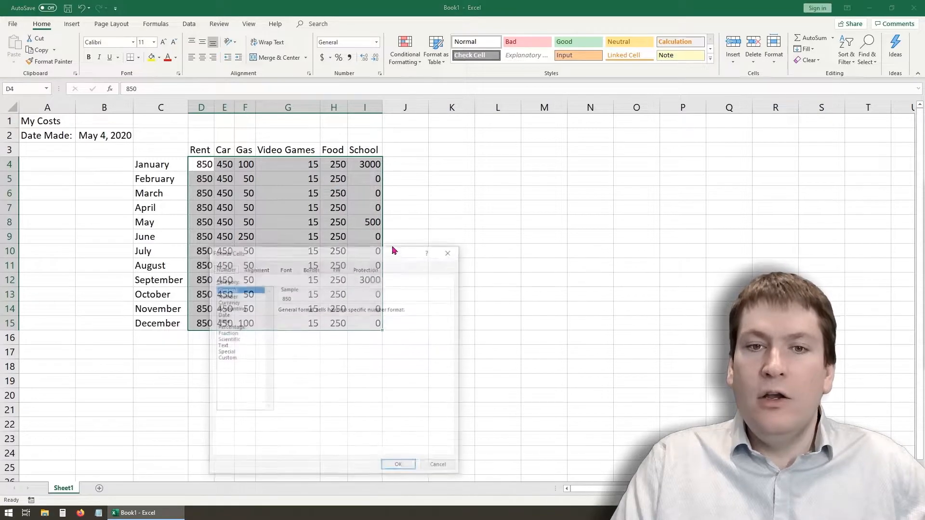
click(448, 253)
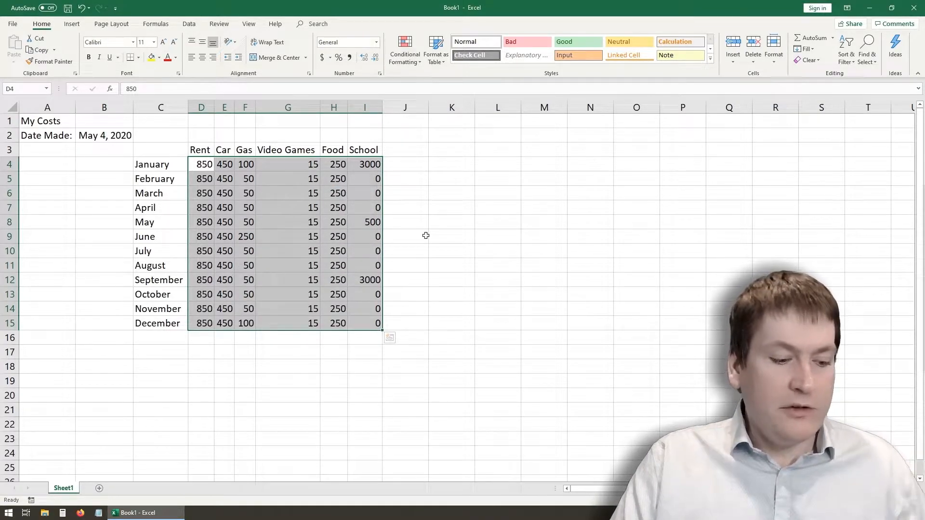
key(ctrl+1)
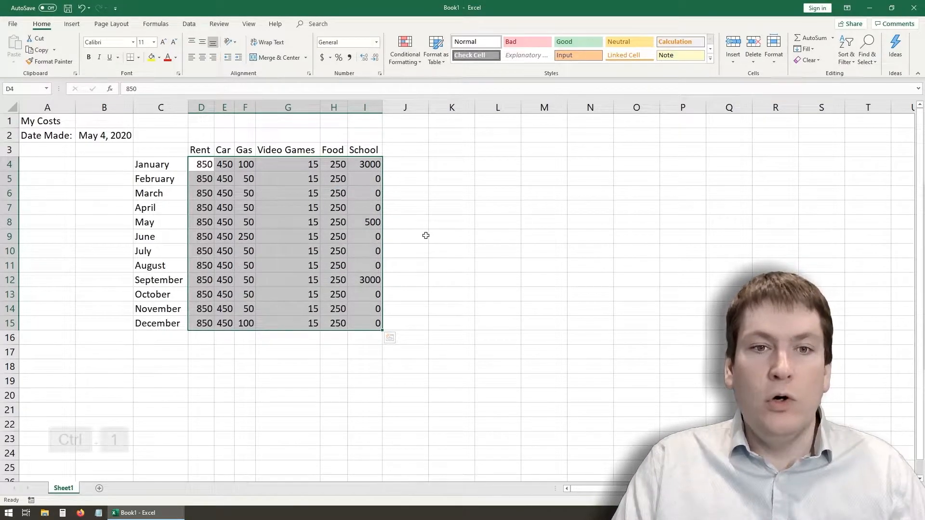
drag(455, 177, 418, 191)
click(625, 179)
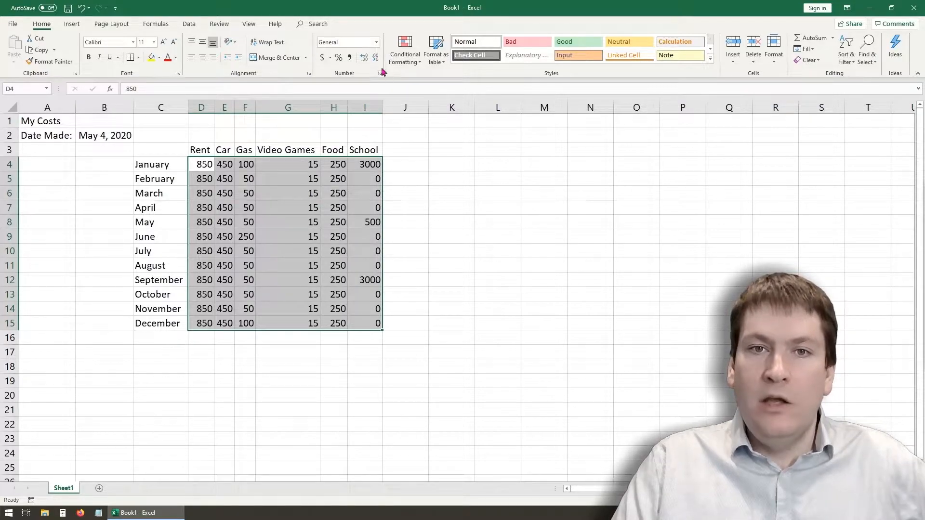
- Apply the Currency number format to the selected cost values in D4:I15
click(376, 42)
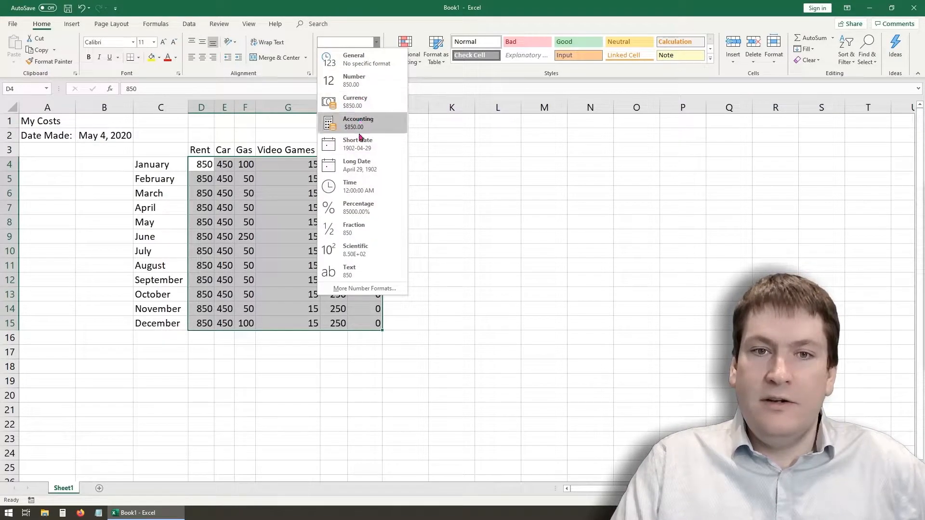
click(350, 109)
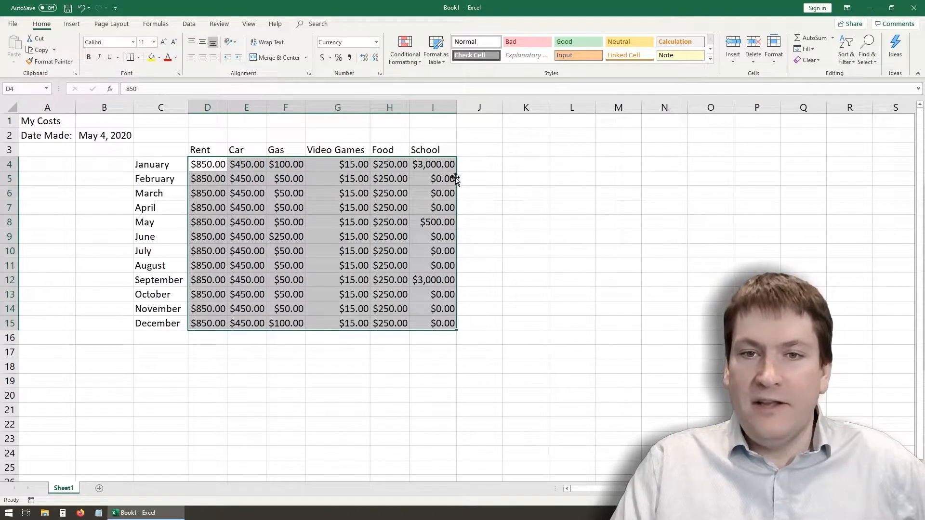
- Increase the decimal places of the cost values in D4:I15 to eight
click(366, 63)
click(366, 62)
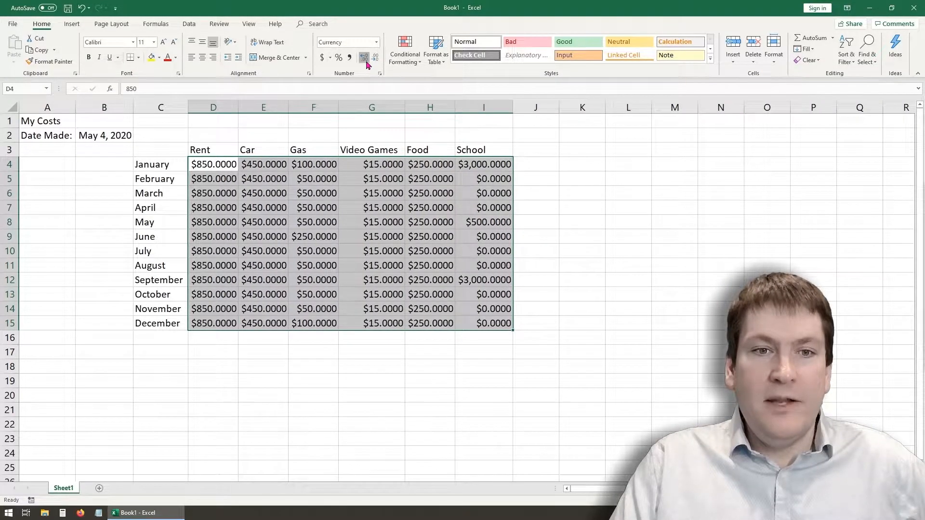
click(367, 62)
click(366, 61)
click(366, 62)
click(366, 62)
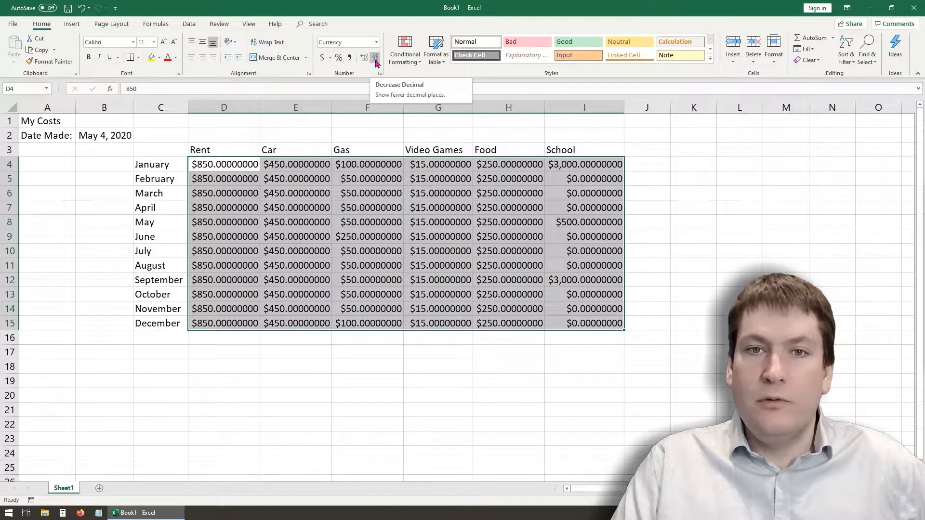
- Reduce the cost values in D4:I15 to zero decimal places and deselect the range
click(375, 59)
click(375, 60)
click(375, 60)
click(375, 60)
click(375, 60)
click(375, 59)
click(375, 59)
click(375, 59)
click(316, 391)
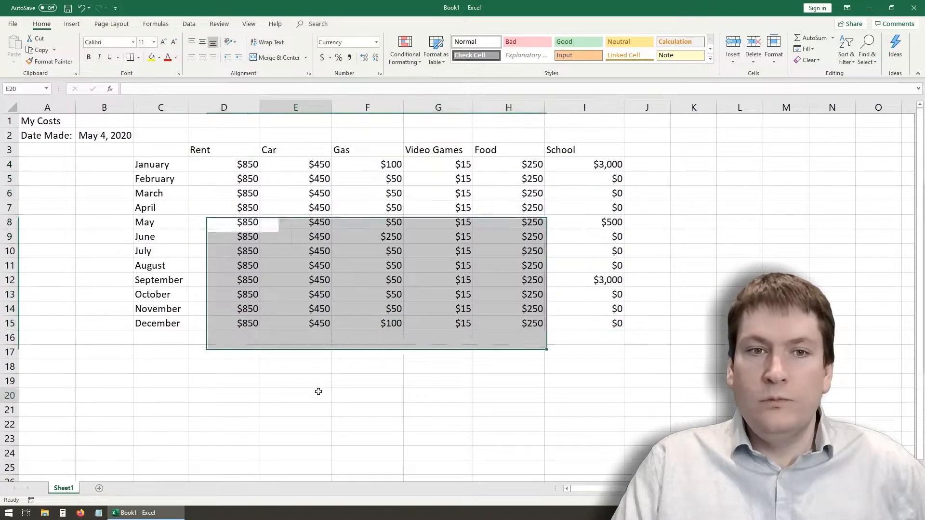
- Auto-fit the widths of columns D through I to their contents
double_click(260, 108)
double_click(285, 107)
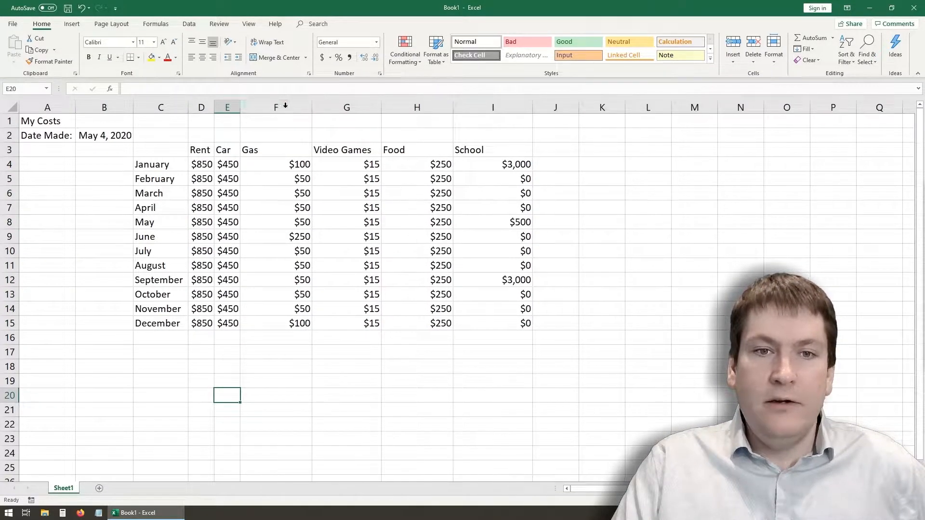
double_click(314, 107)
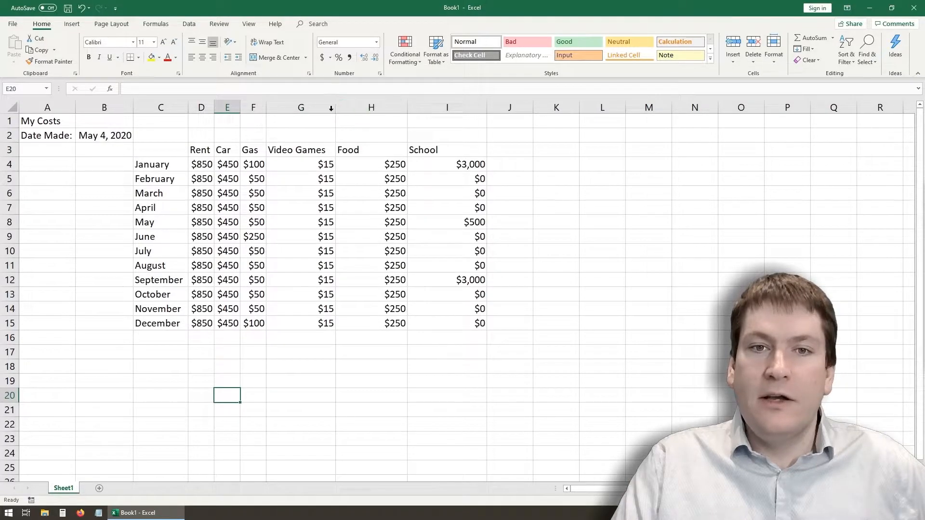
double_click(333, 108)
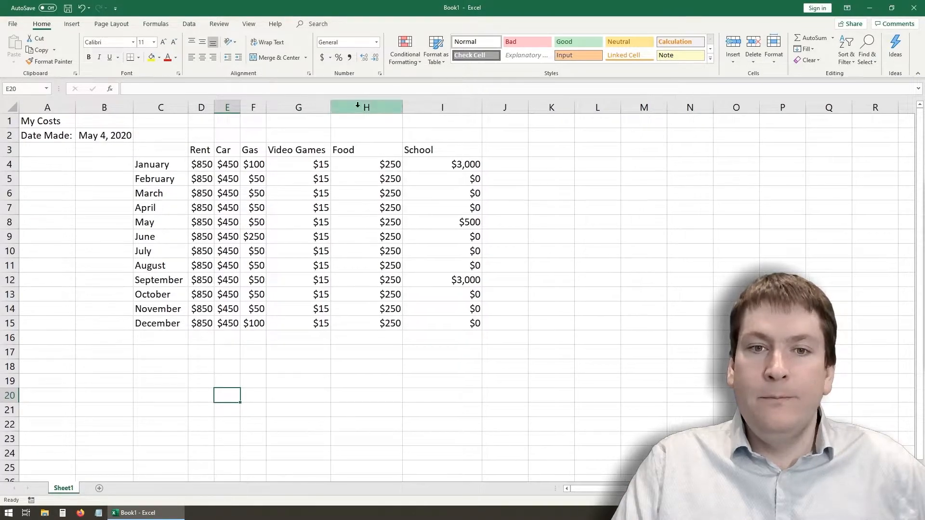
double_click(402, 107)
double_click(437, 108)
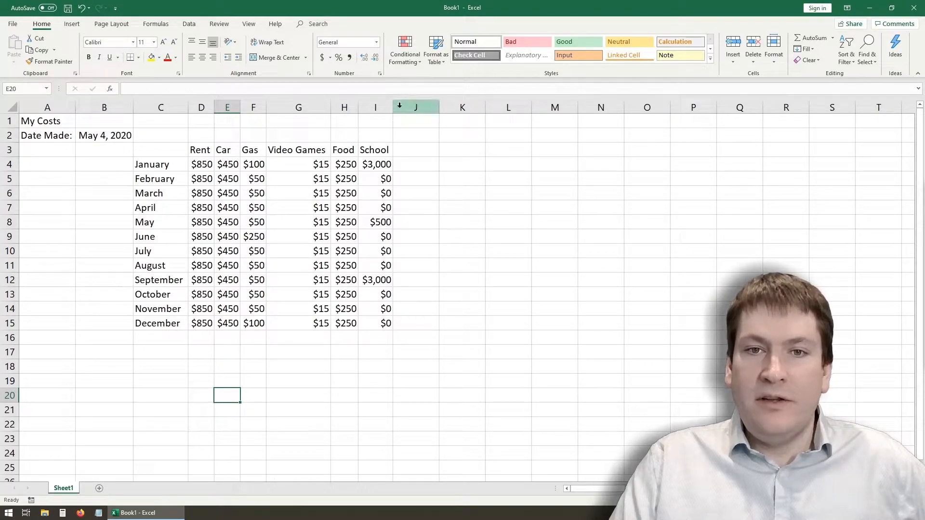
- Narrow column I until its largest costs no longer fit, check cells I4 and I12, and widen the column again
drag(394, 108, 387, 108)
click(367, 166)
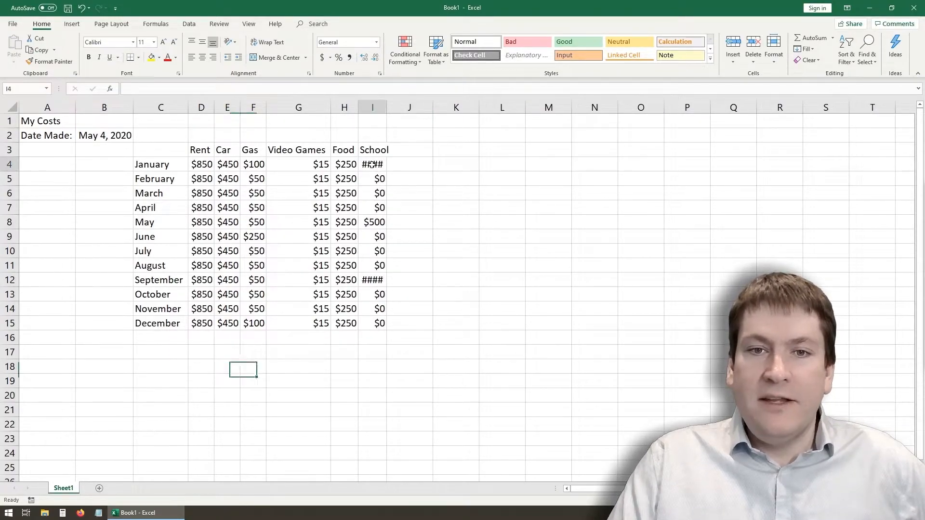
click(369, 278)
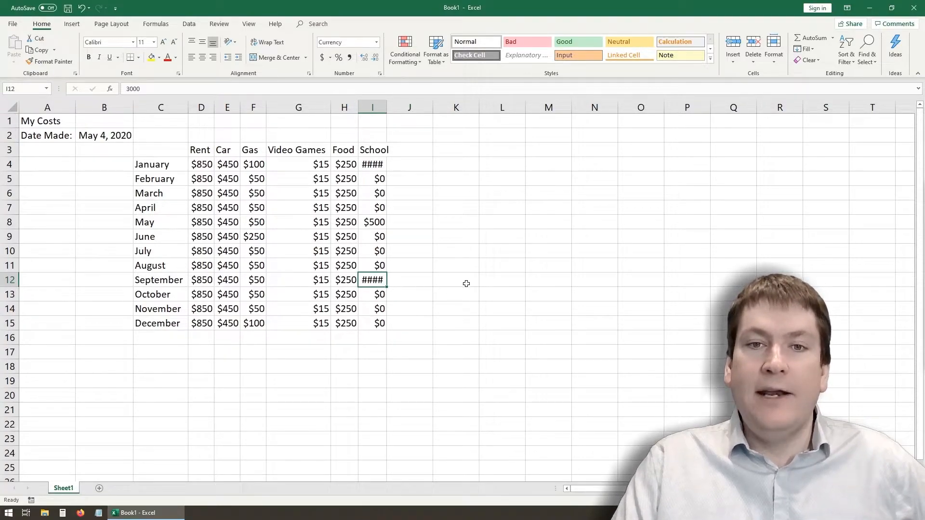
drag(387, 105, 401, 105)
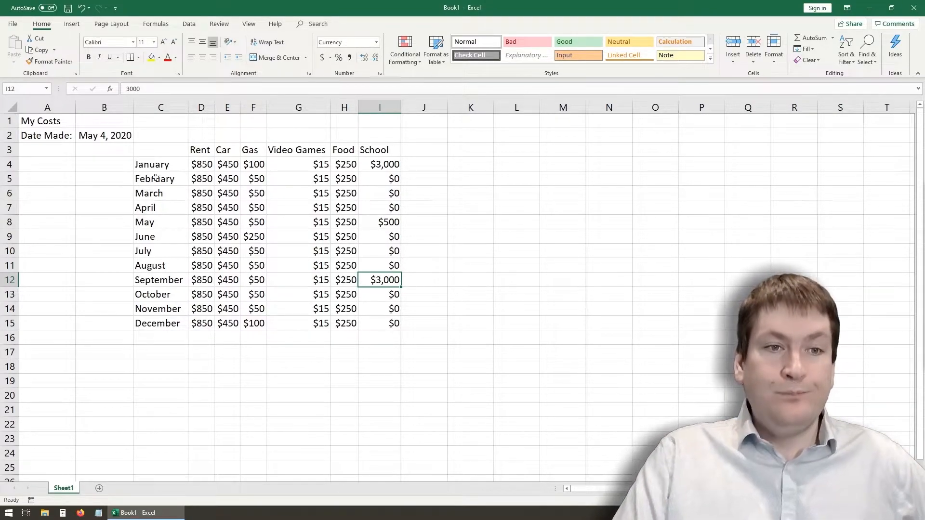
- Make the month names in C4:C15 bold
click(108, 192)
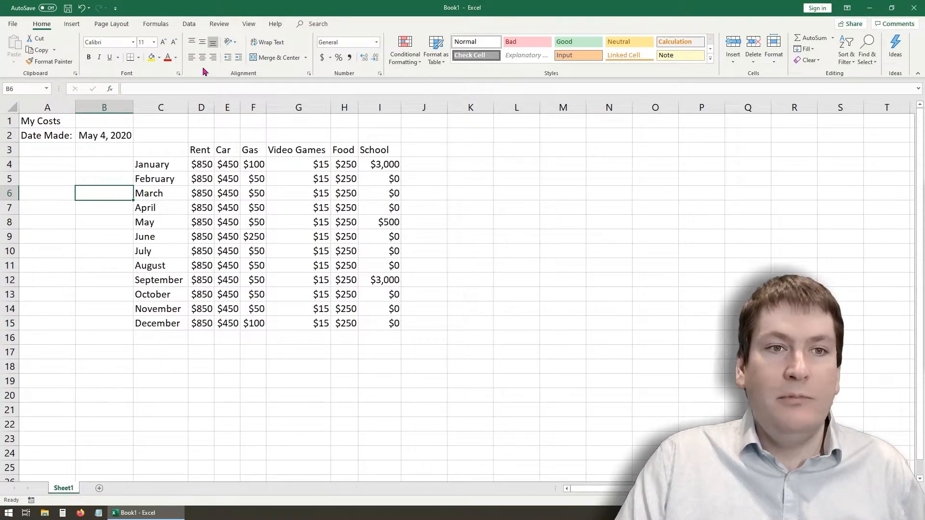
click(157, 165)
drag(158, 165, 159, 323)
key(ctrl+b)
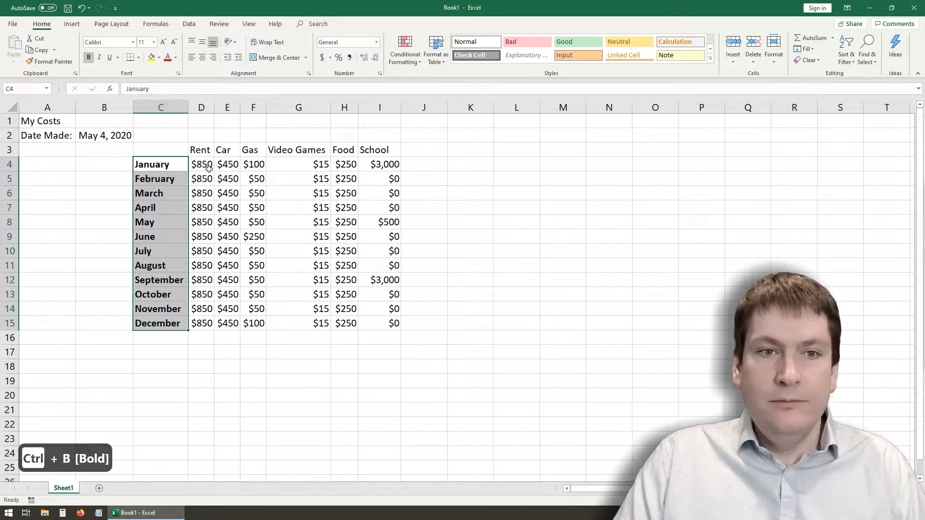
- Make the expense headings in D3:I3 and the Date Made: label in A2 bold
drag(200, 151, 391, 149)
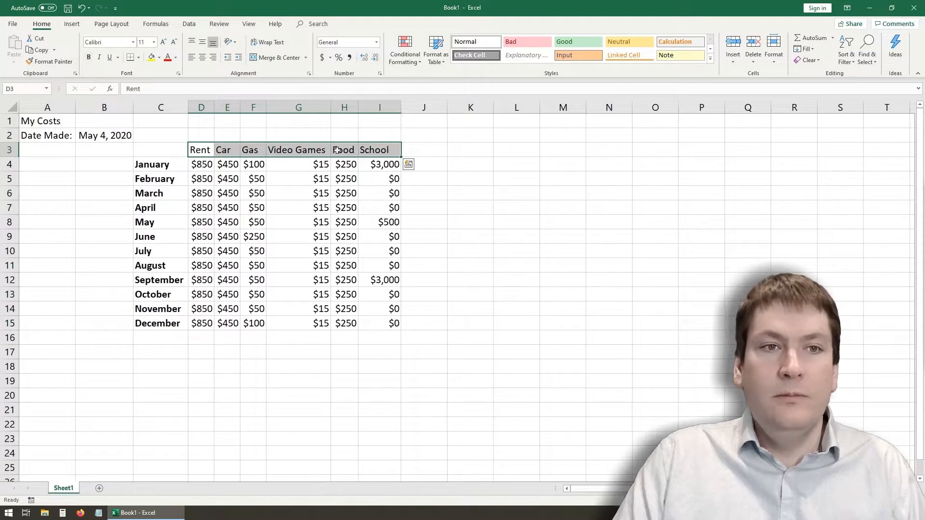
click(89, 58)
click(128, 211)
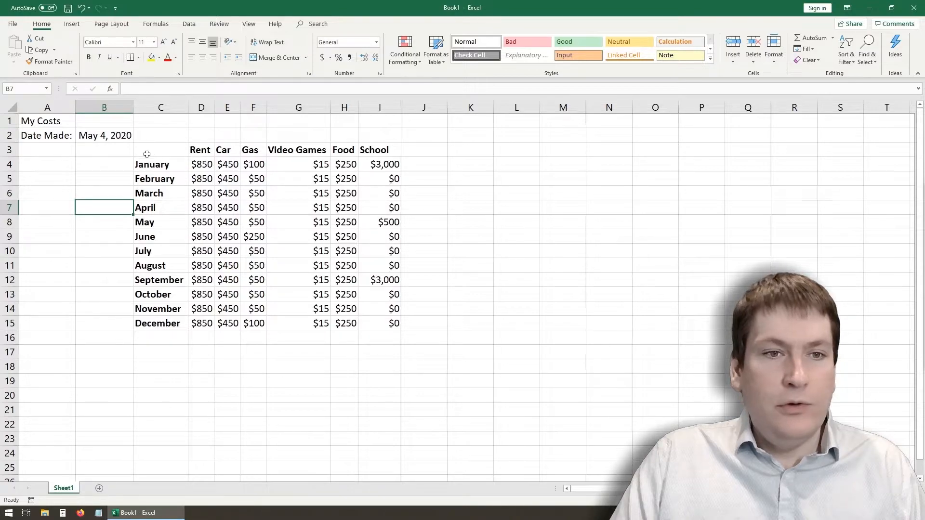
click(42, 139)
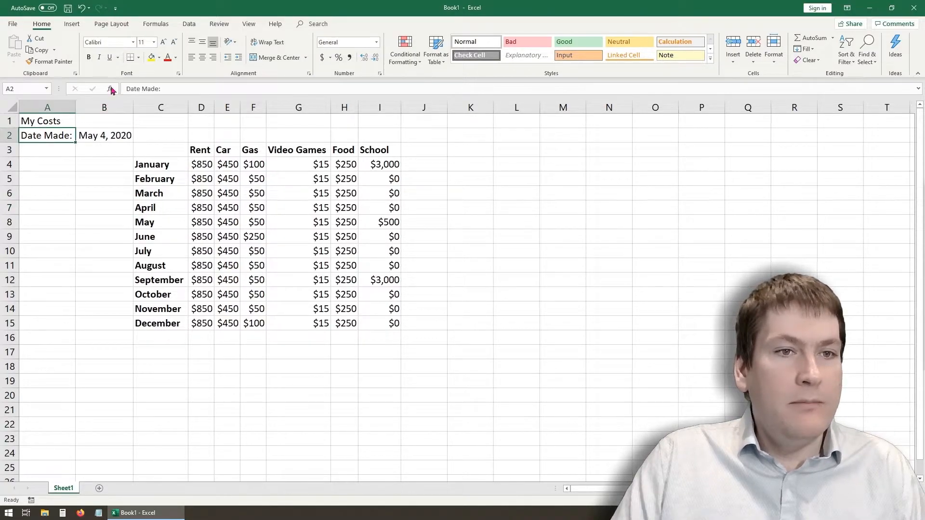
key(ctrl+b)
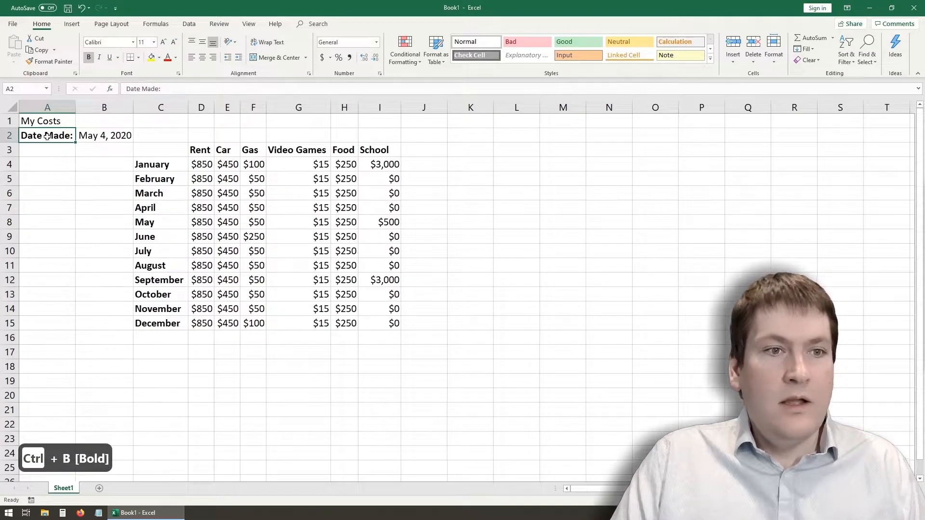
- Change the font color of the expense headings in D3:I3 to the standard red
drag(193, 148, 374, 150)
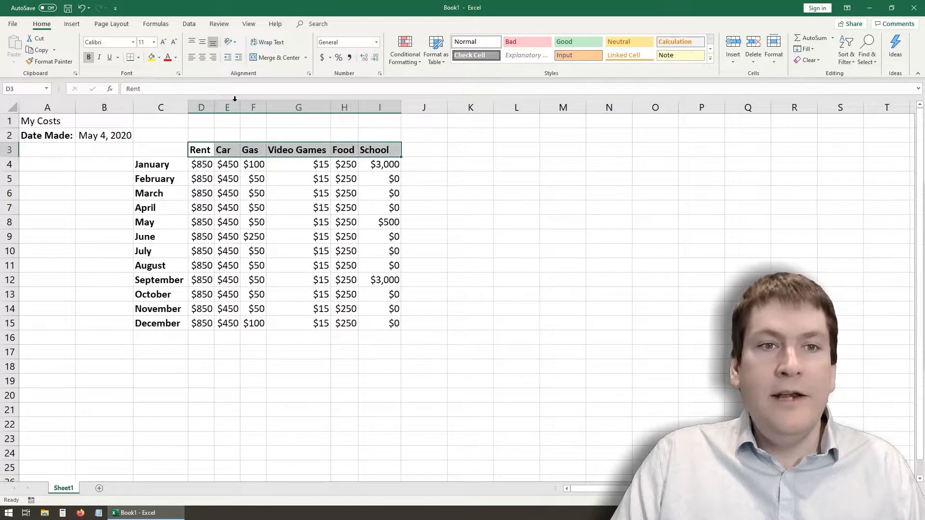
click(176, 58)
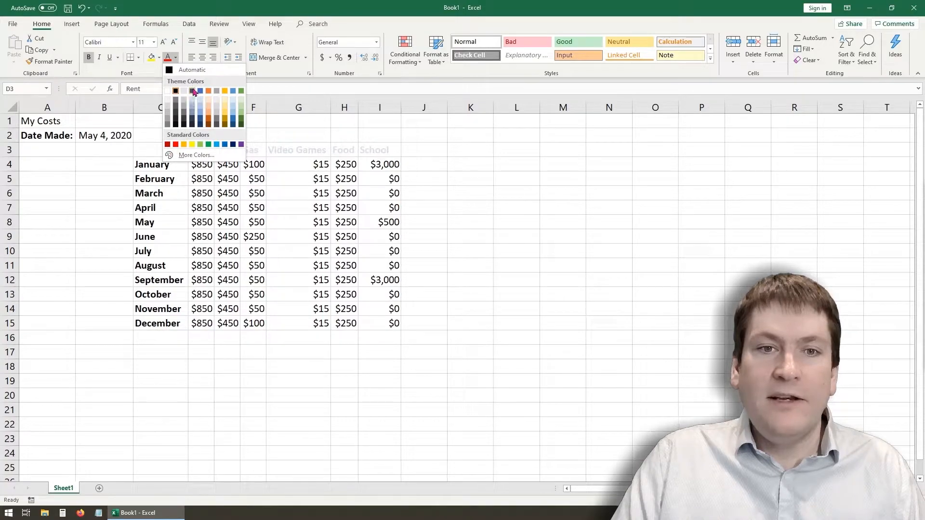
click(175, 145)
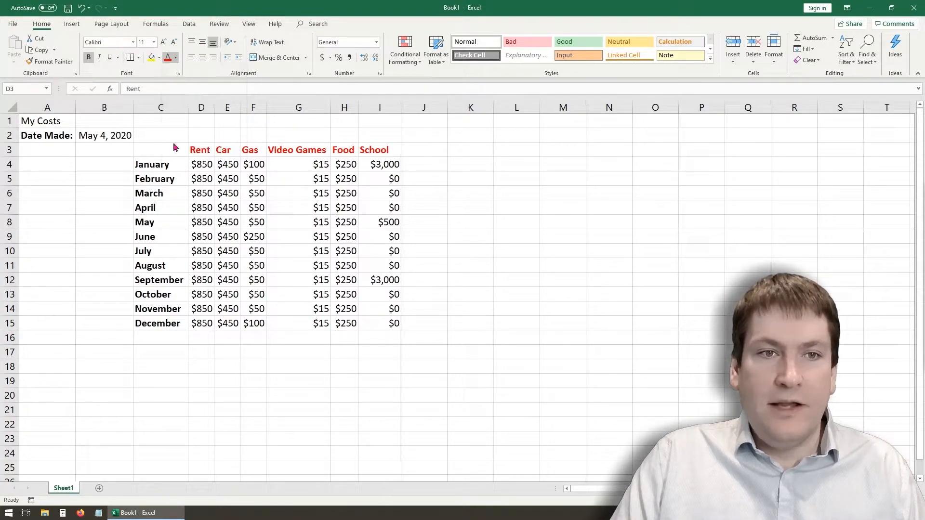
click(253, 206)
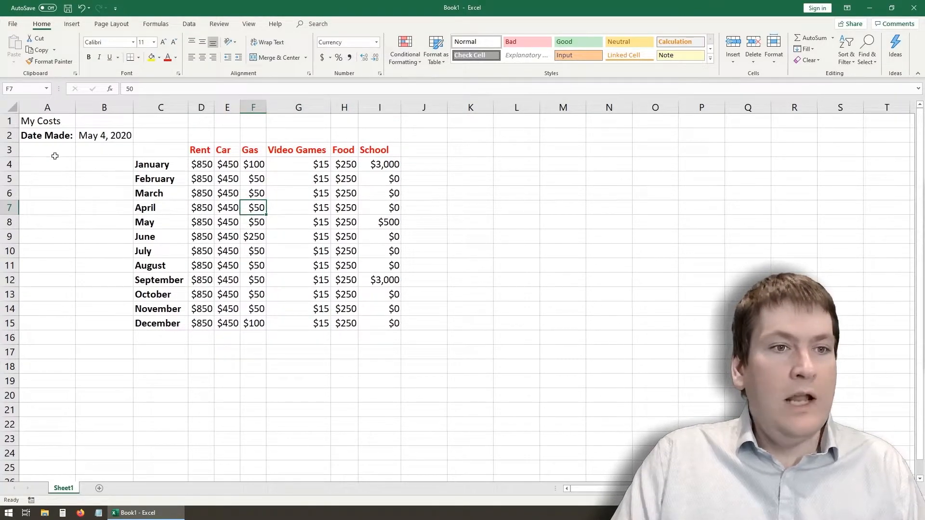
- Make the My Costs title in A1 bold
click(50, 123)
click(54, 161)
click(56, 121)
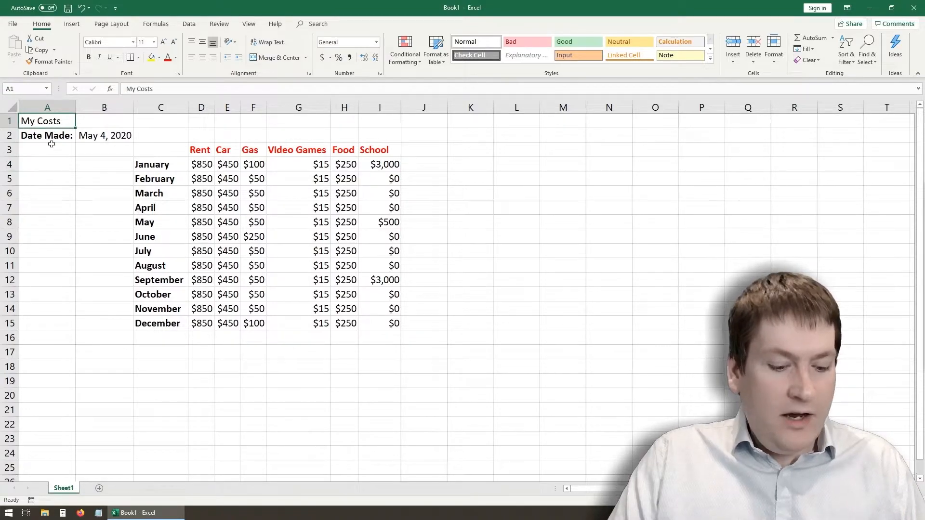
key(ctrl+b)
click(48, 192)
click(55, 124)
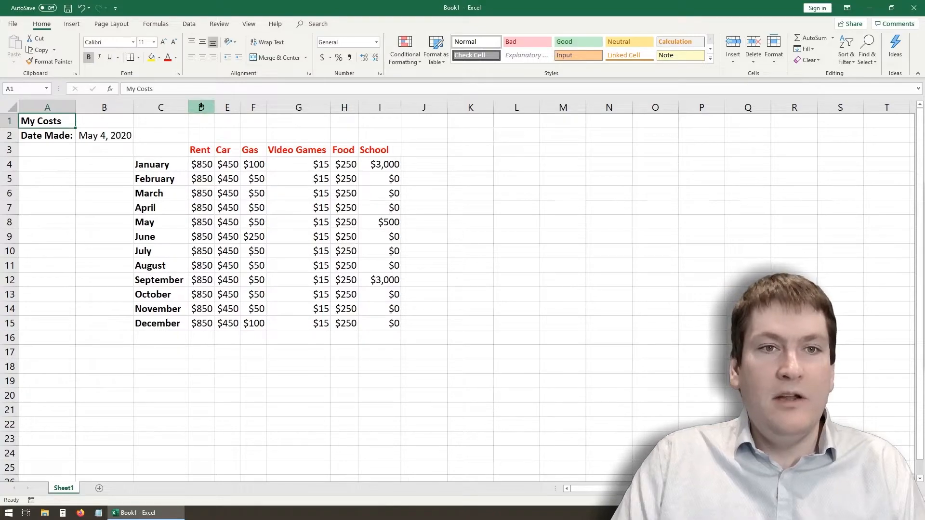
- Compare left, center and right alignment on the title in A1 and leave it centered
click(202, 57)
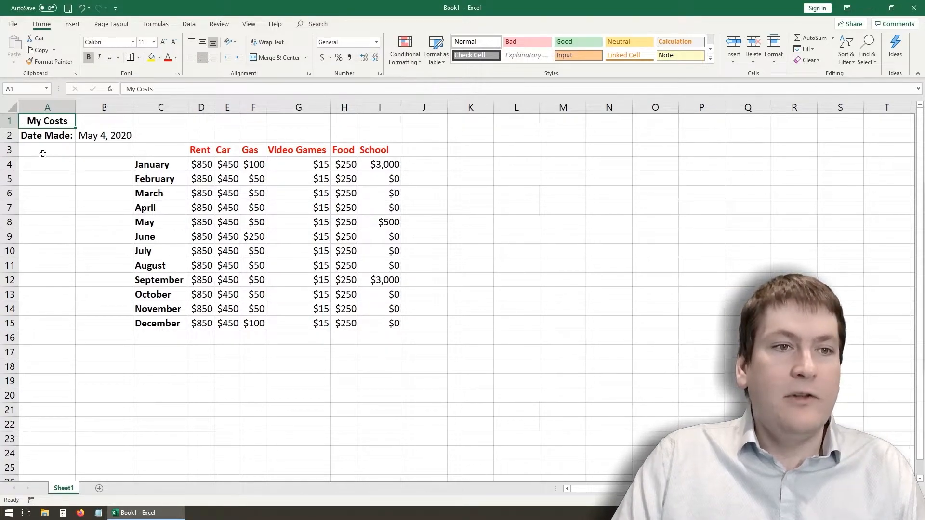
click(193, 60)
click(201, 60)
click(215, 59)
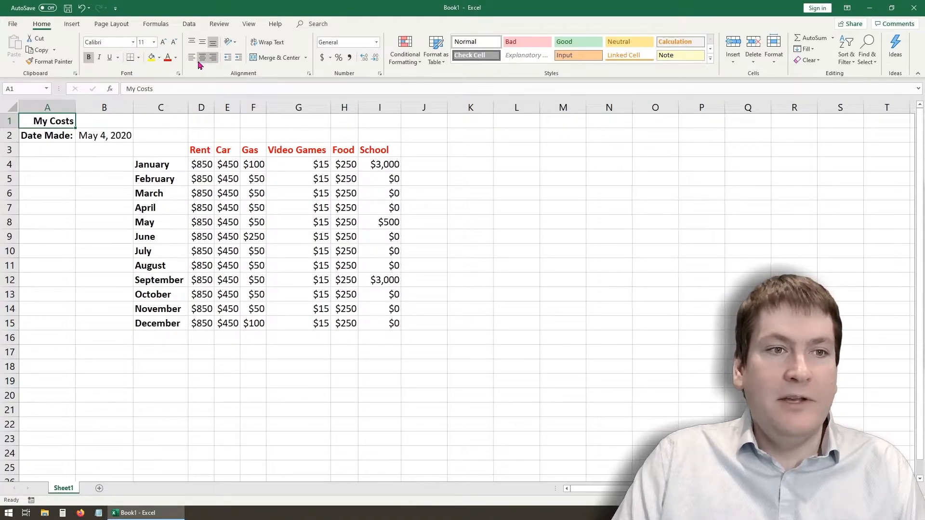
click(192, 58)
click(202, 60)
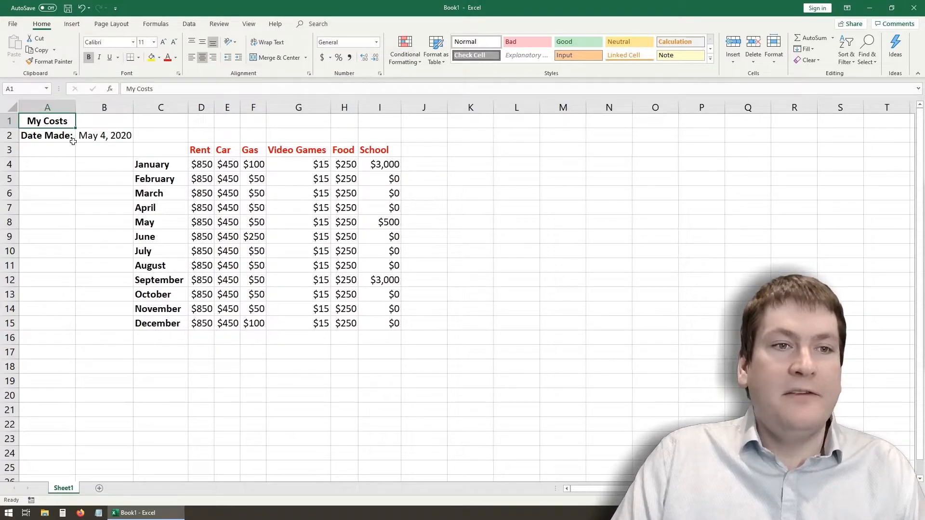
- Merge and center the title across A1:I1
click(96, 165)
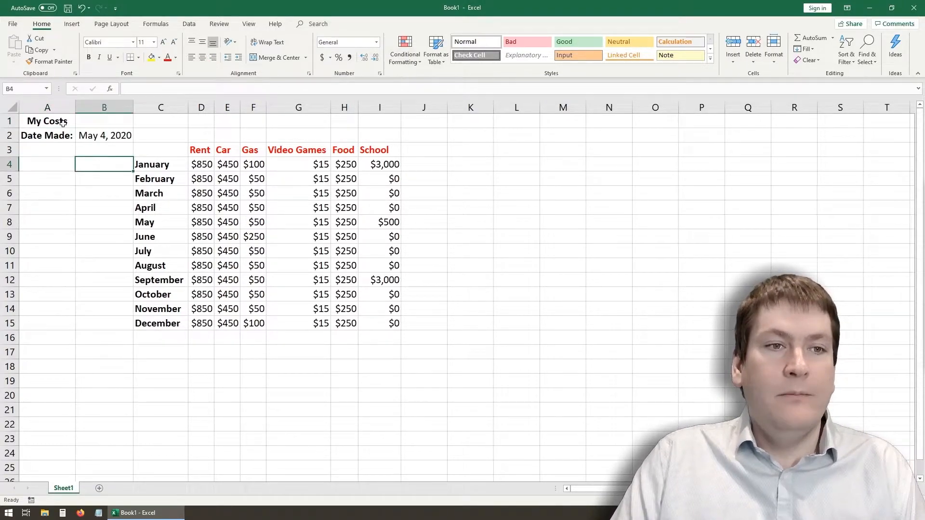
click(38, 175)
drag(48, 122, 373, 121)
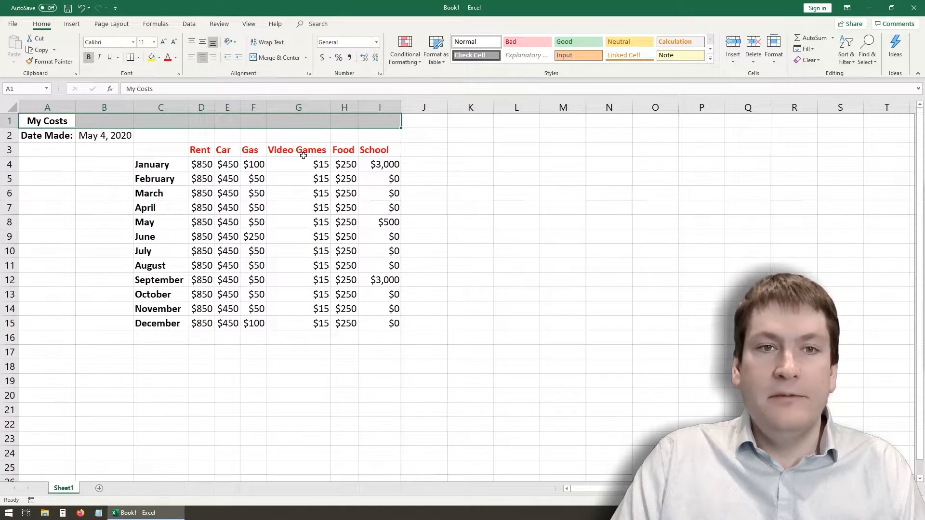
click(270, 59)
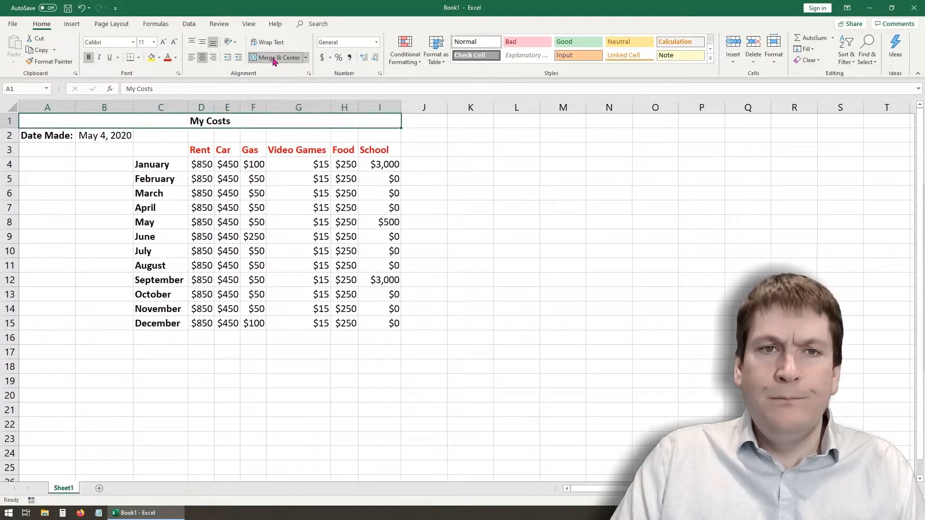
click(83, 169)
- Try left and right alignment on the merged title and return it to centered
click(33, 122)
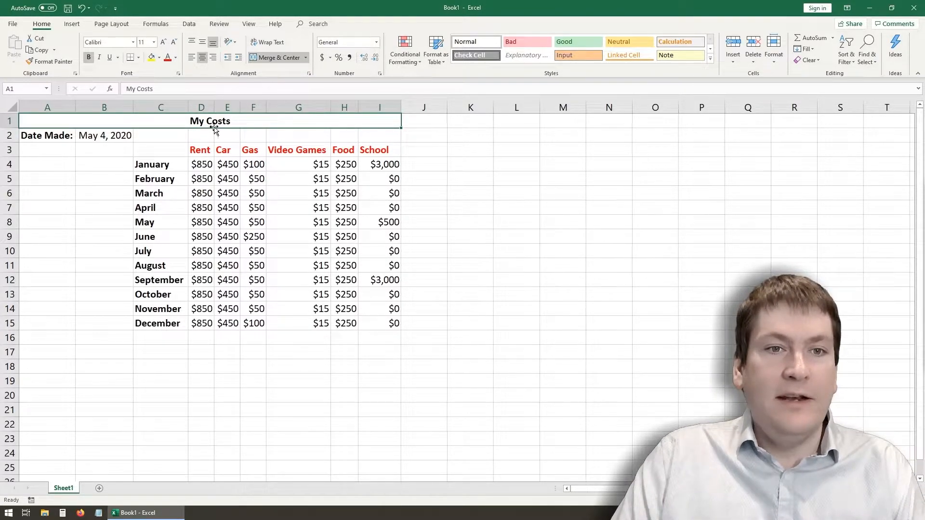
click(191, 58)
click(213, 57)
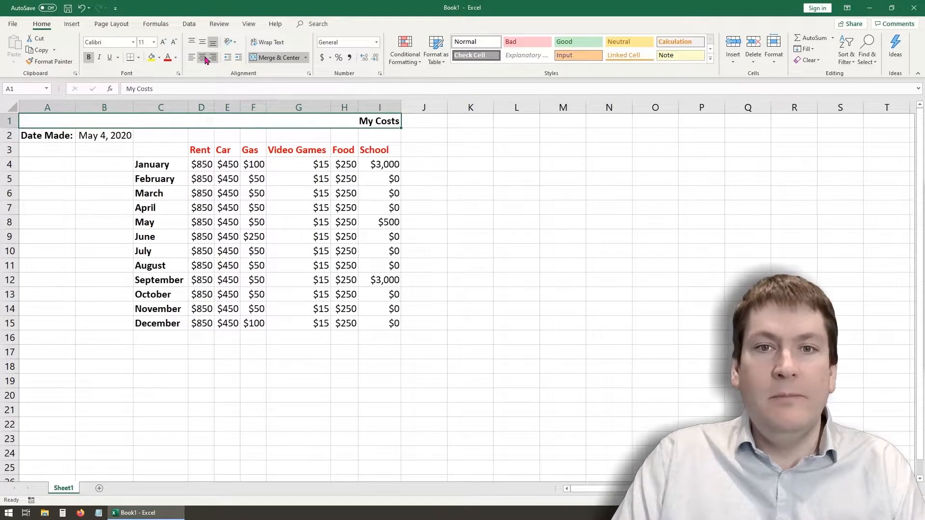
click(202, 58)
click(161, 152)
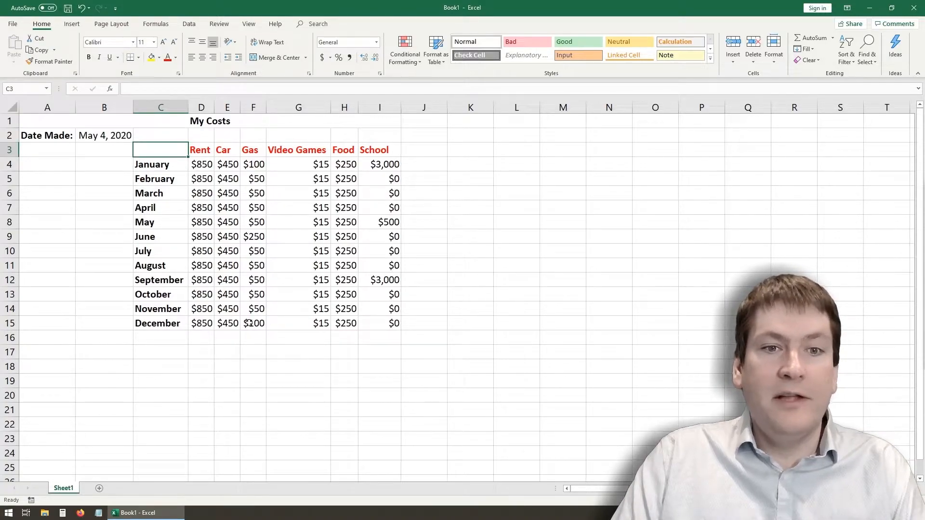
click(251, 396)
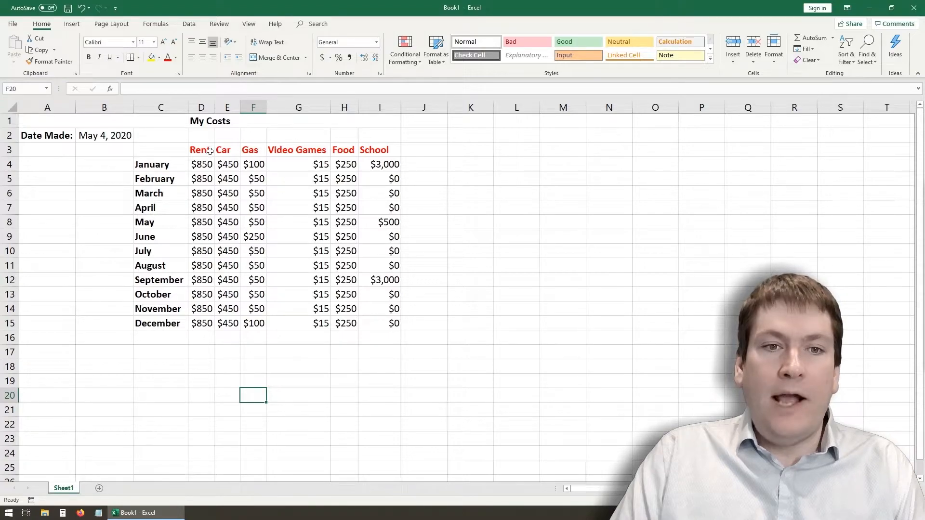
- Fill the cost cells D4:I15 with the lightest gray shade of white
drag(197, 166, 406, 330)
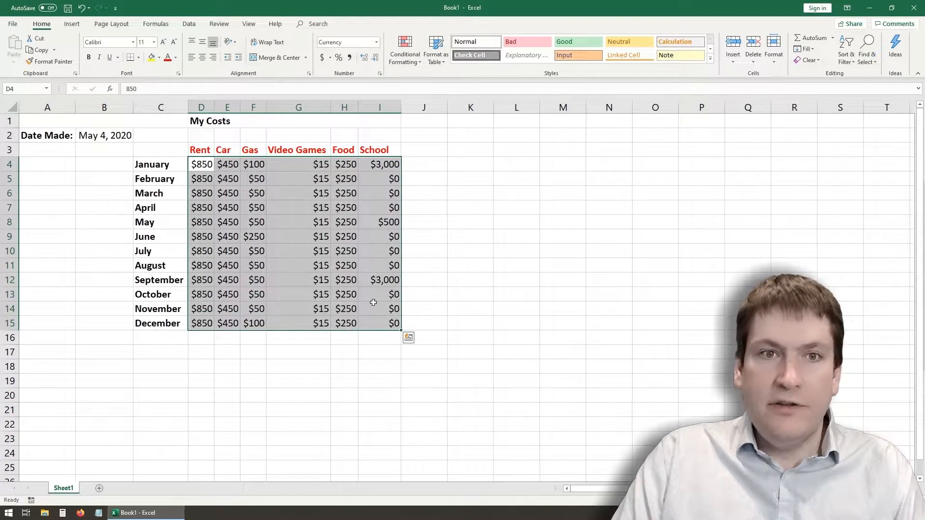
click(159, 58)
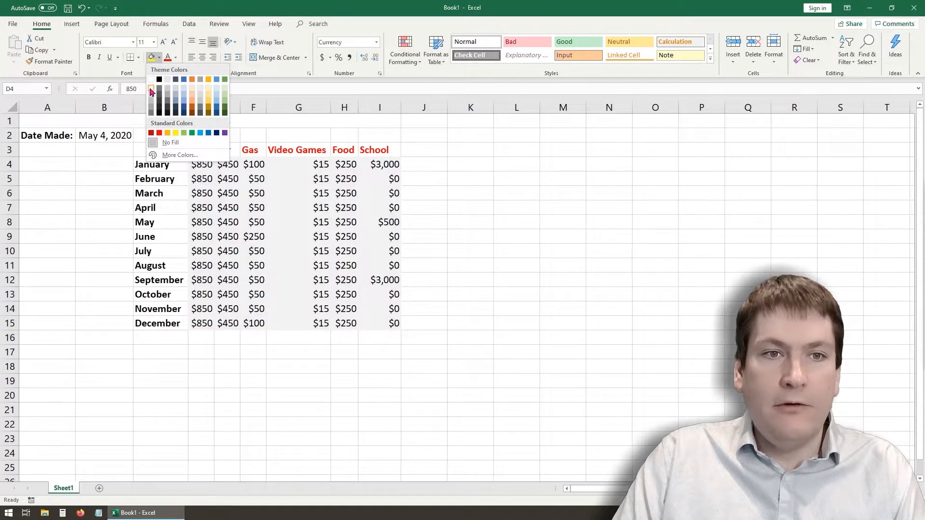
click(151, 92)
- Fill the month names in C4:C15 and the expense headings in D3:I3 with a medium gray shade of white
drag(158, 168, 173, 308)
click(159, 57)
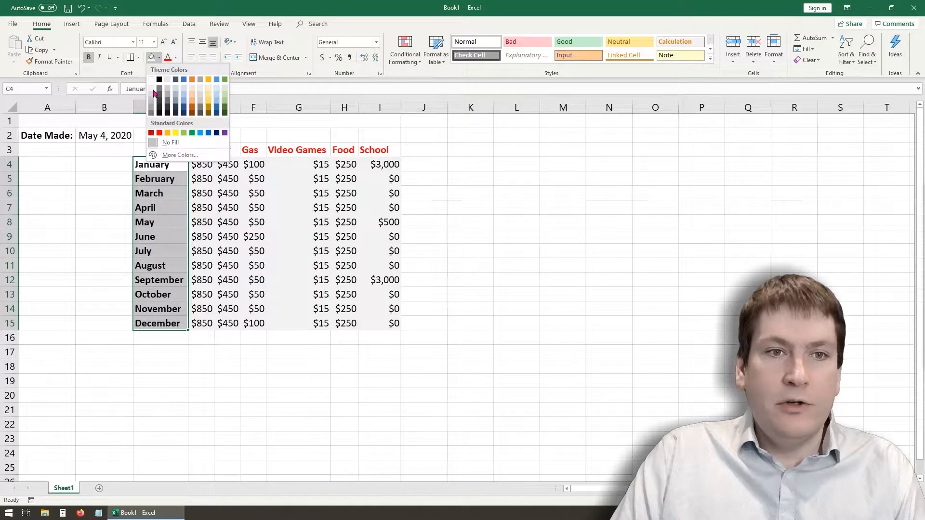
click(150, 100)
drag(200, 149, 391, 148)
click(151, 57)
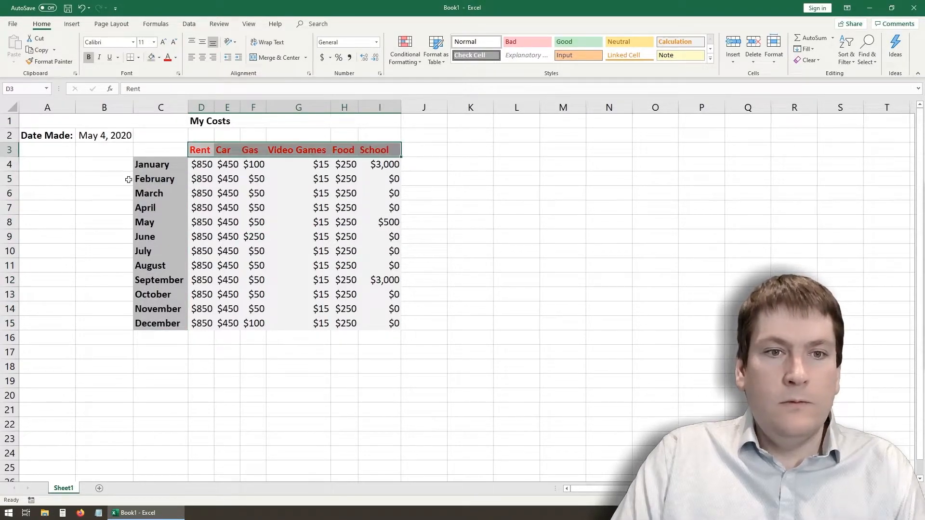
click(128, 179)
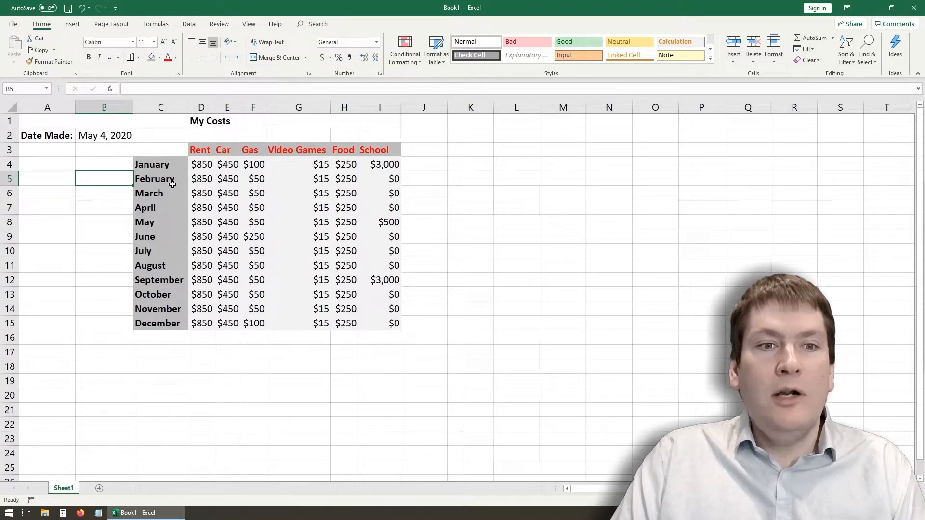
click(299, 198)
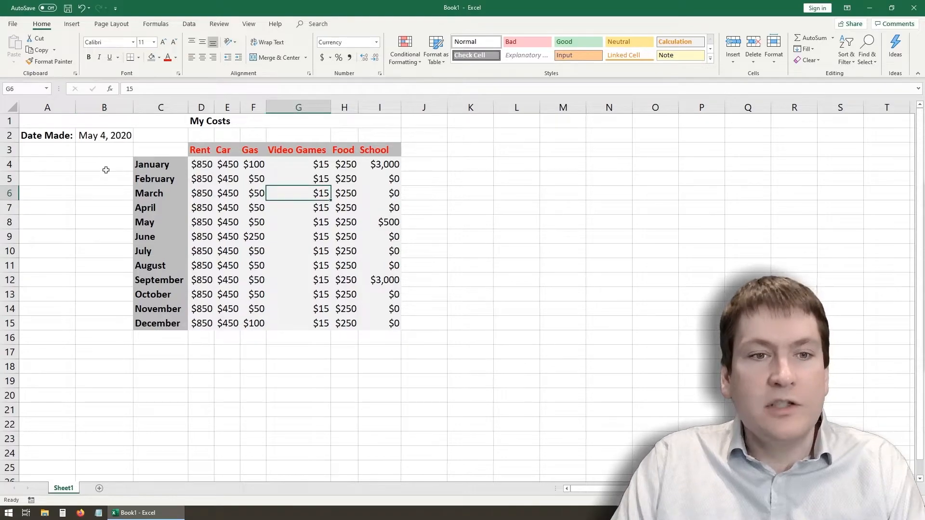
click(176, 168)
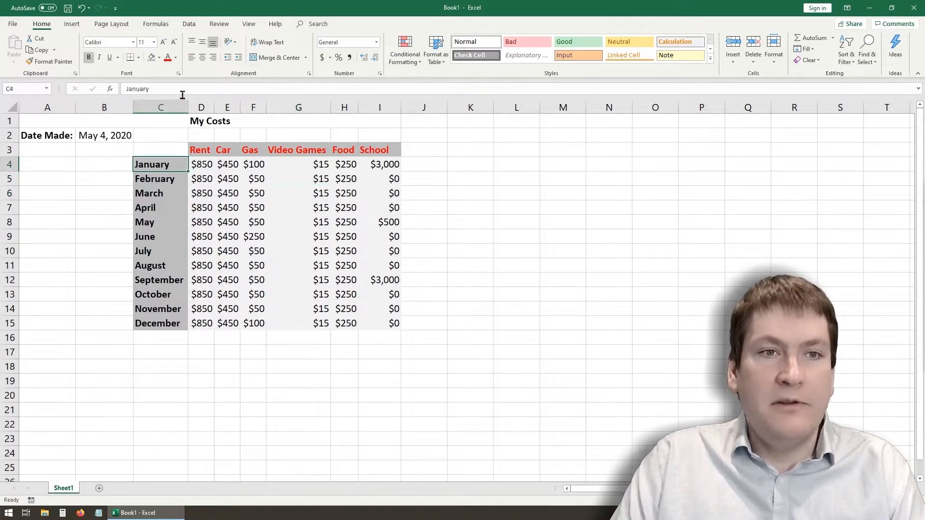
click(159, 57)
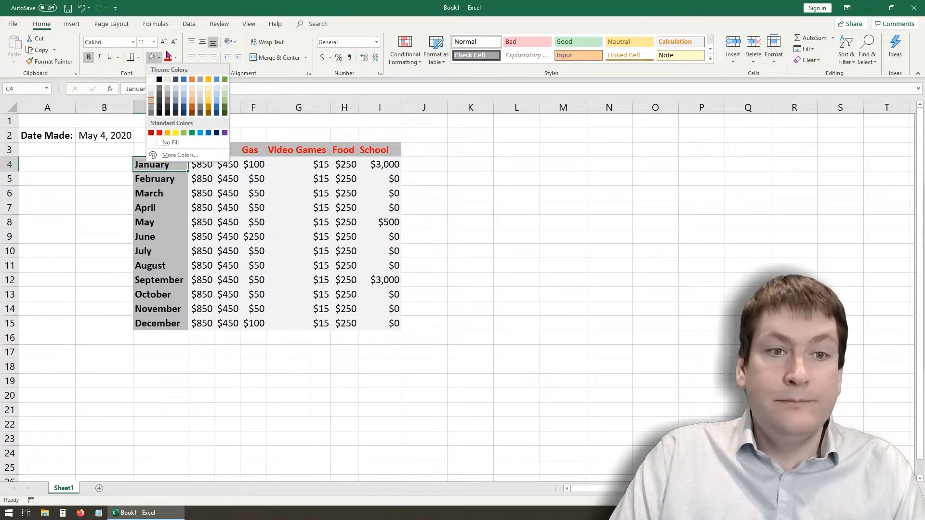
key(Escape)
click(153, 252)
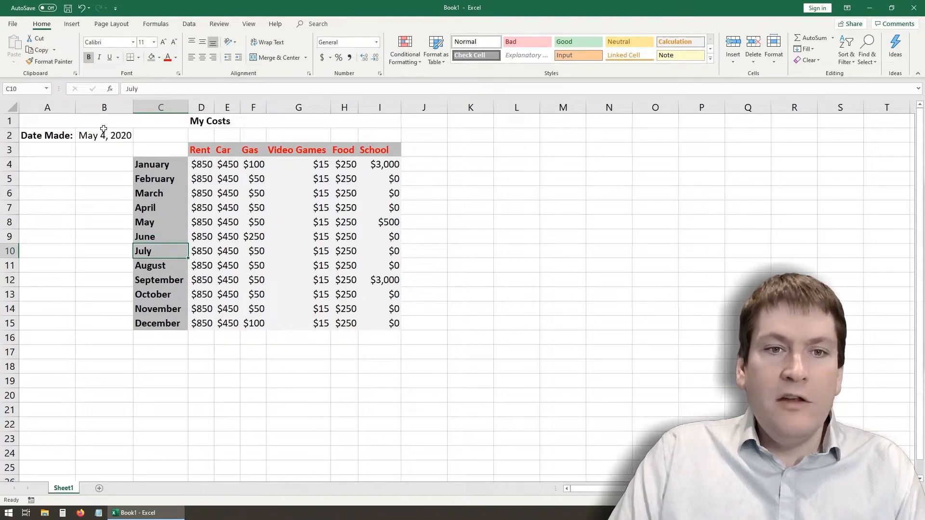
drag(195, 164, 380, 326)
click(299, 364)
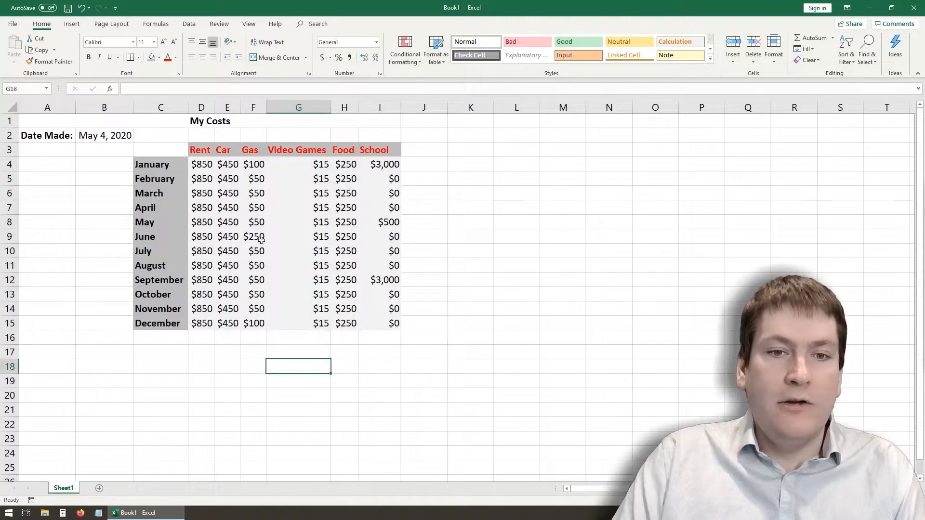
- Apply All Borders to the cost cells D4:I15
drag(394, 324, 191, 165)
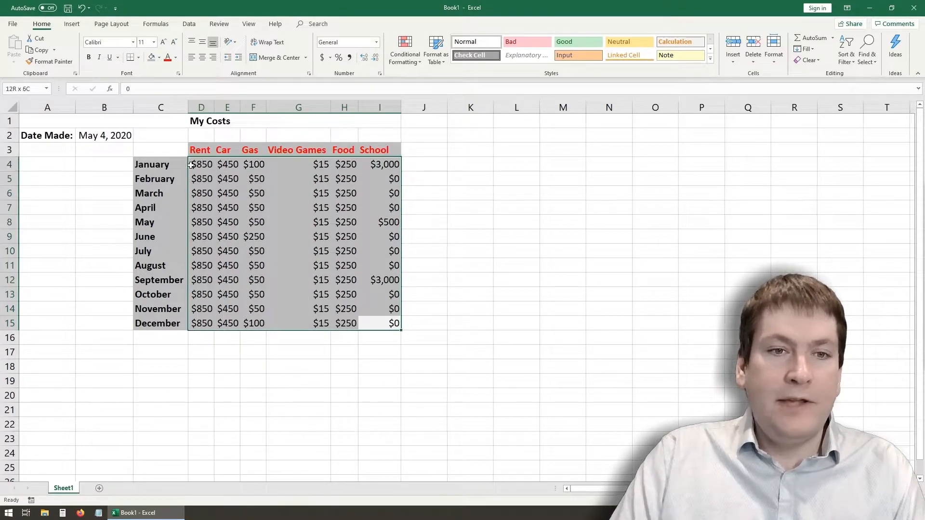
click(138, 58)
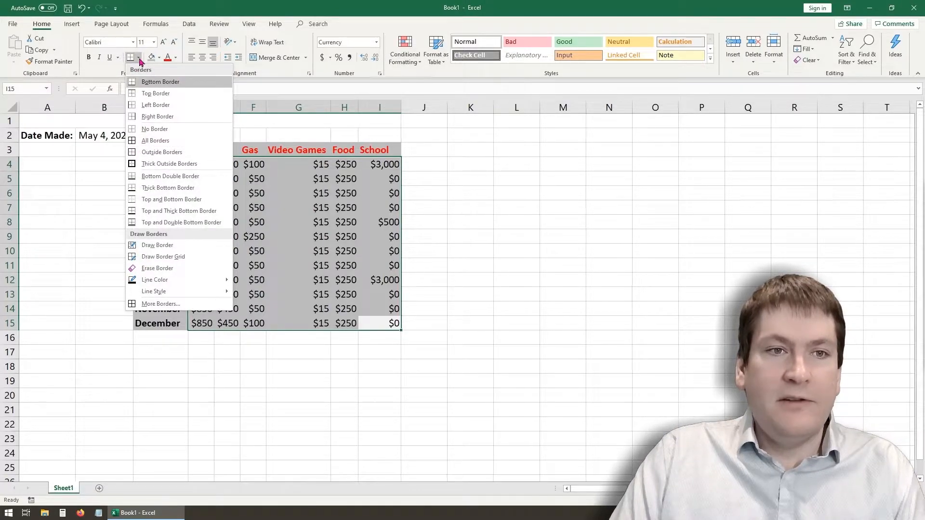
click(169, 142)
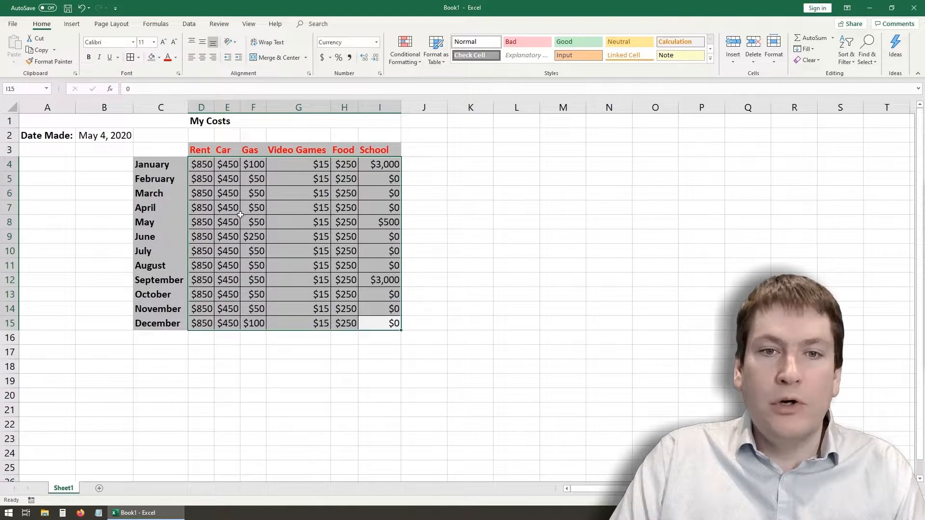
- Apply All Borders to the month names in C4:C15 and the expense headings in D3:I3
click(158, 165)
click(64, 262)
drag(164, 164, 164, 322)
click(130, 57)
click(200, 154)
drag(222, 154, 383, 147)
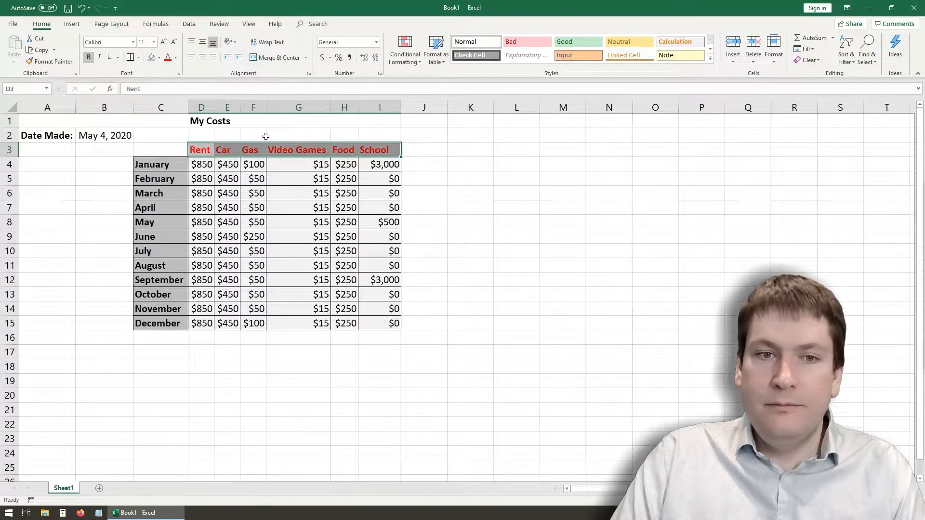
click(130, 57)
- Center the expense headings in D3:I3 horizontally
drag(161, 340, 381, 151)
click(158, 167)
click(203, 57)
click(180, 222)
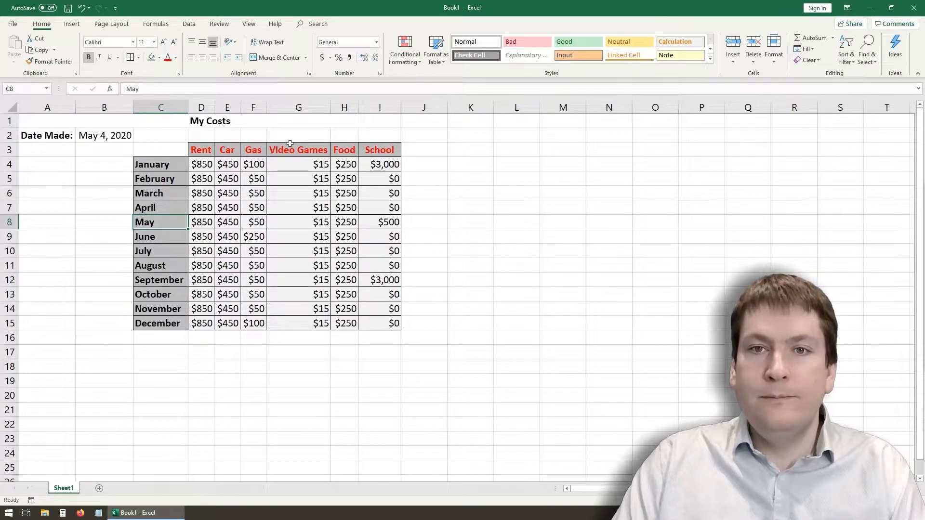
click(450, 165)
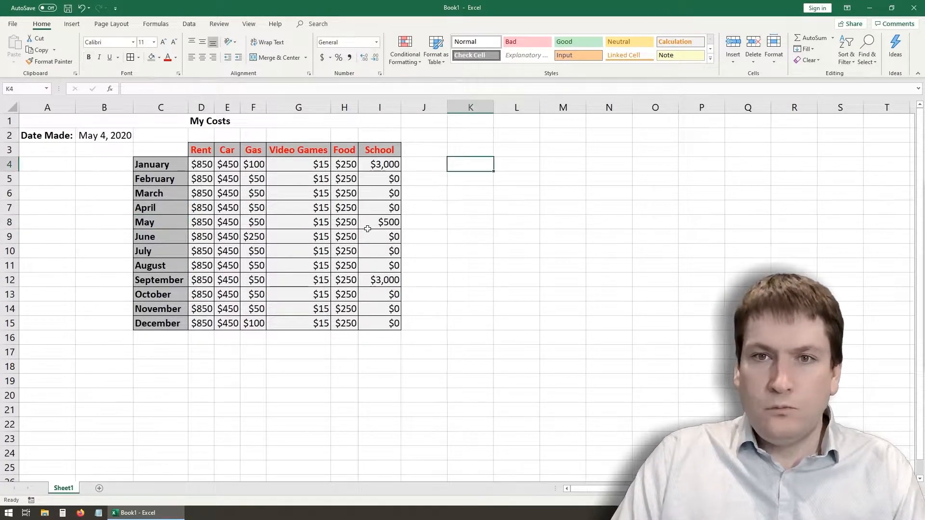
- Increase the My Costs title's font size to 18
click(136, 126)
click(163, 42)
click(162, 42)
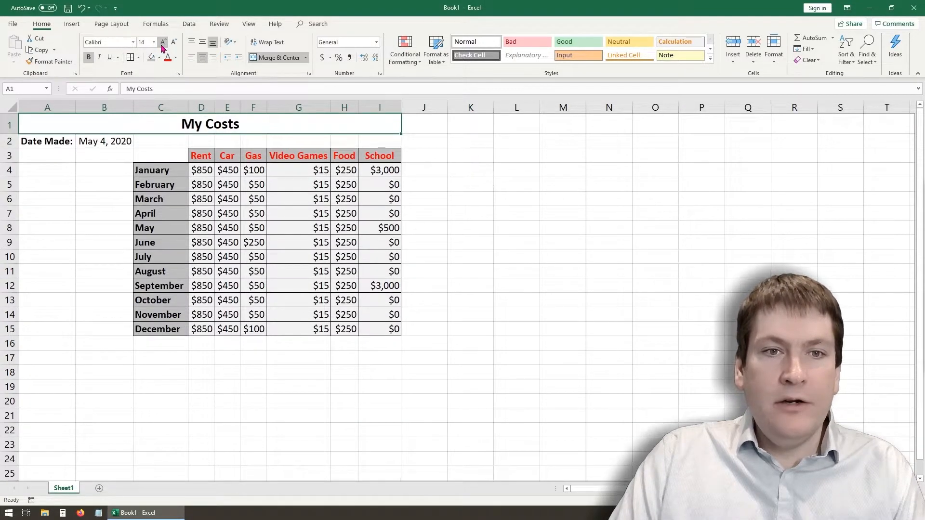
click(162, 42)
click(163, 42)
- Set the title's font to Aharoni and its font color to the standard green
click(133, 43)
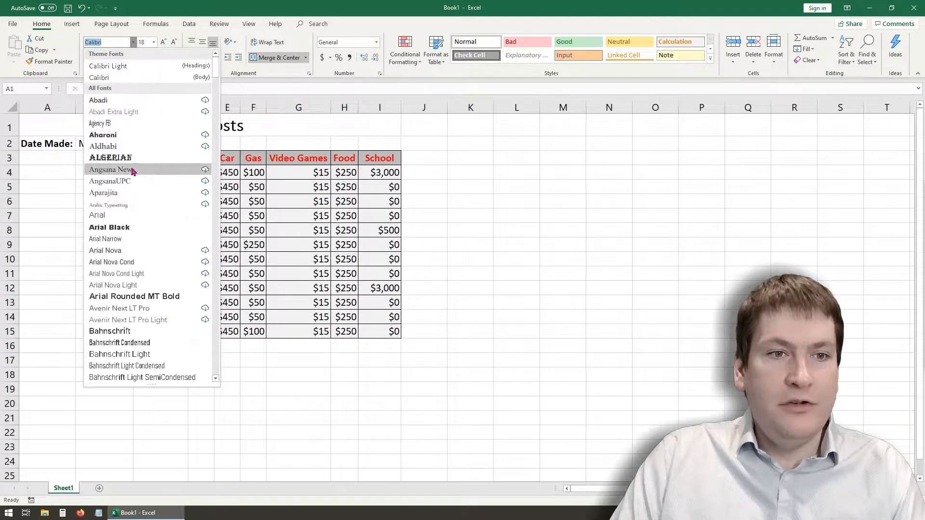
click(123, 135)
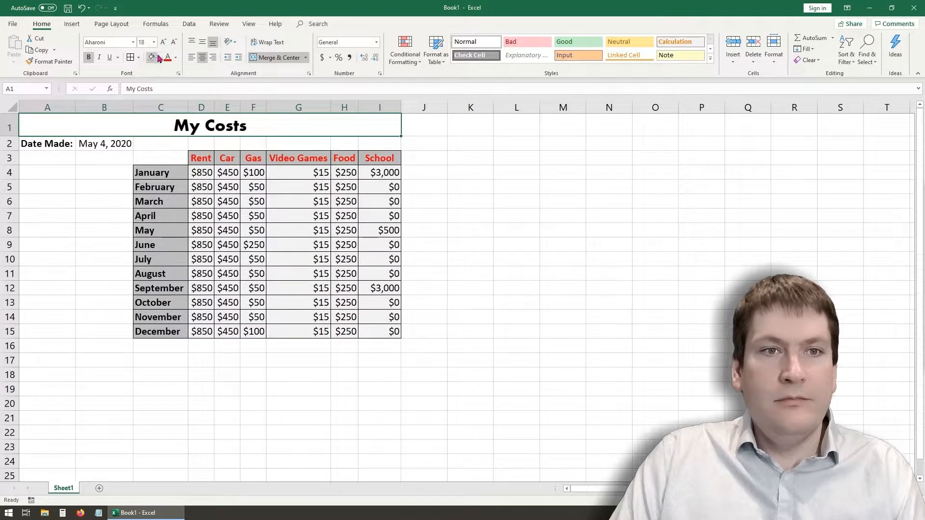
click(175, 58)
click(207, 152)
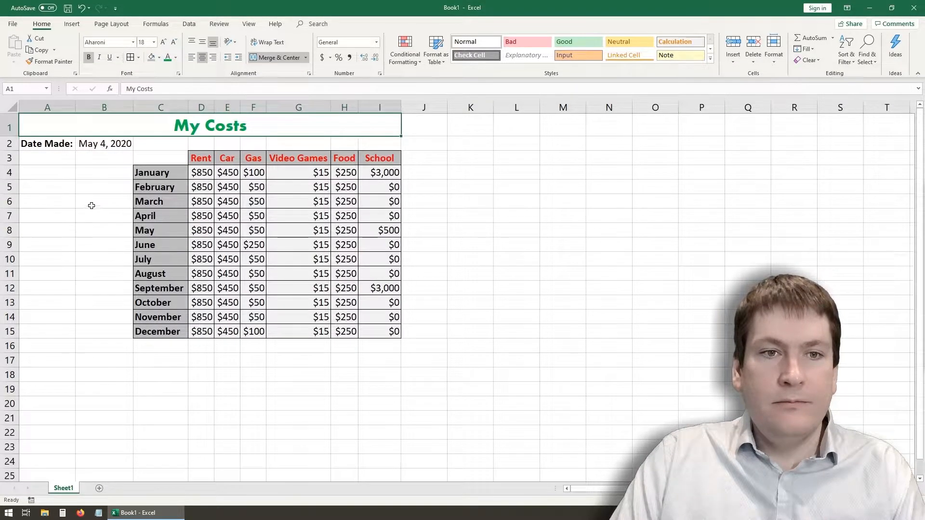
click(91, 206)
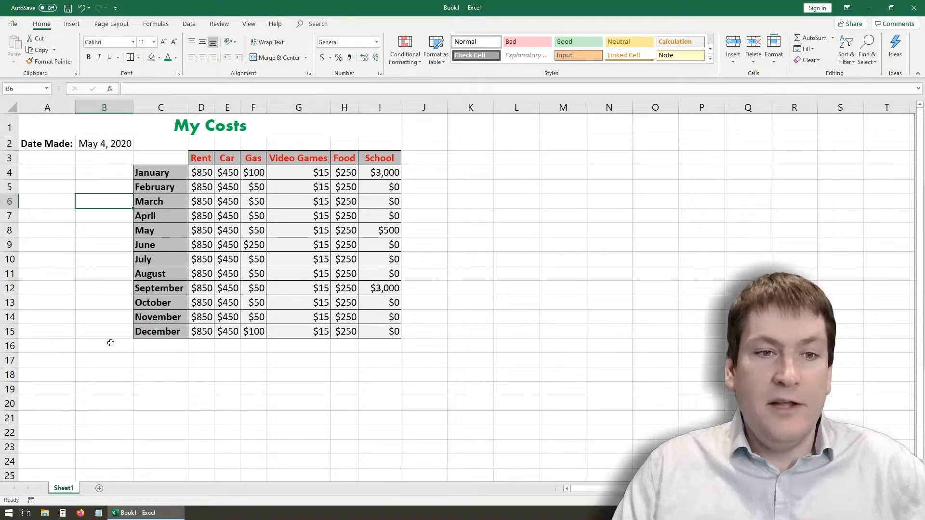
click(164, 156)
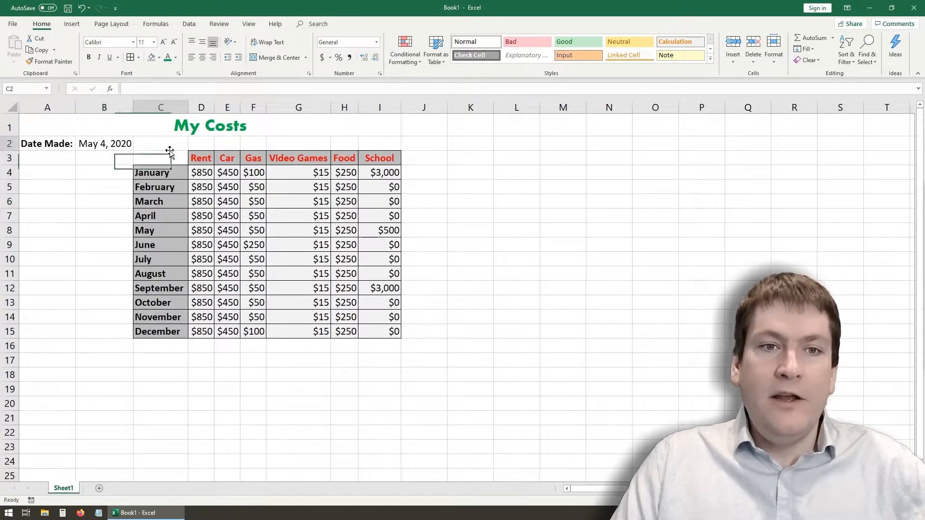
click(161, 131)
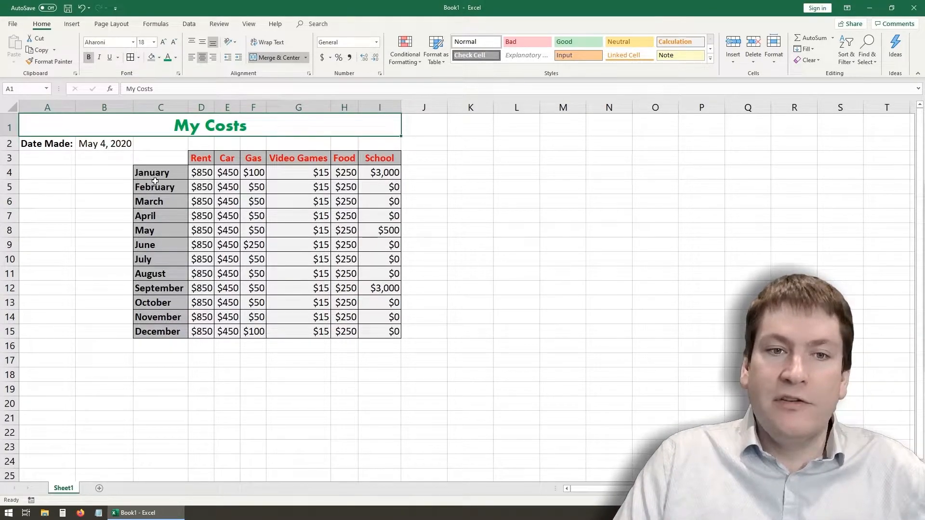
- Underline and italicize the My Costs title
click(154, 231)
click(203, 221)
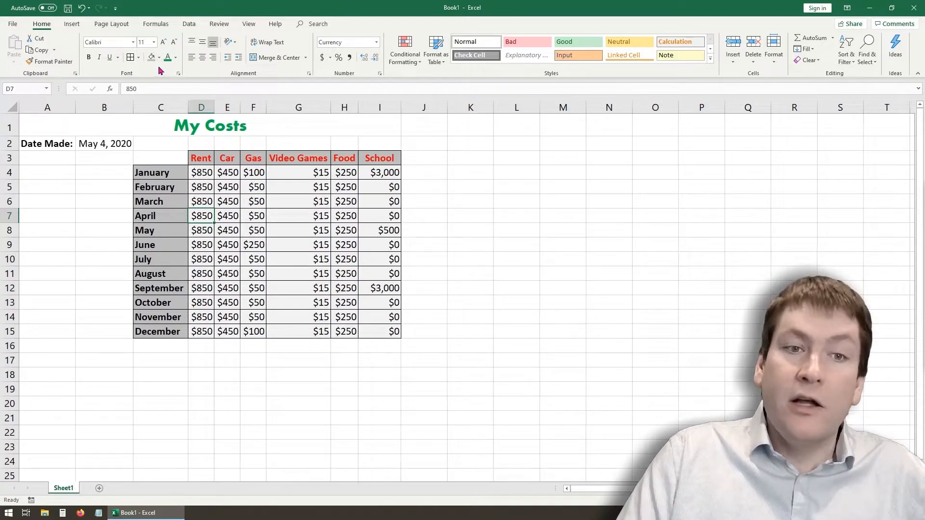
click(157, 123)
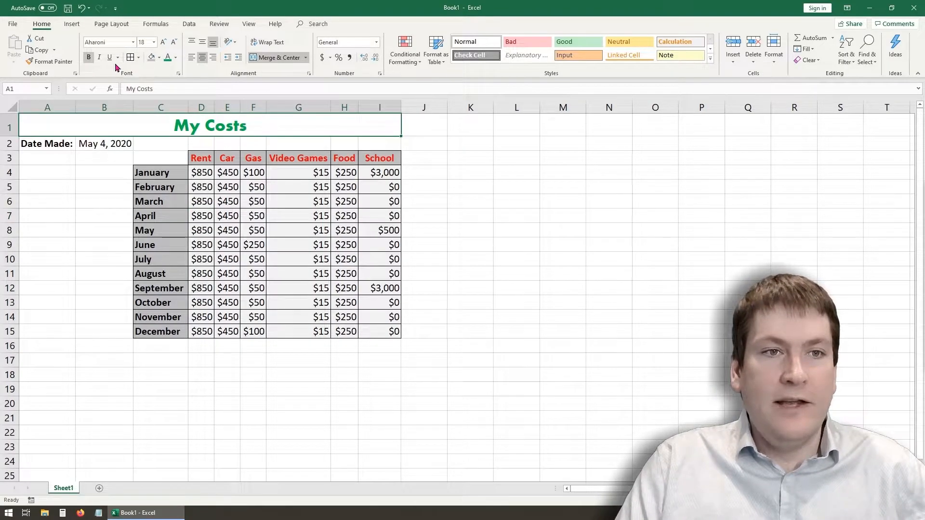
click(111, 58)
click(99, 58)
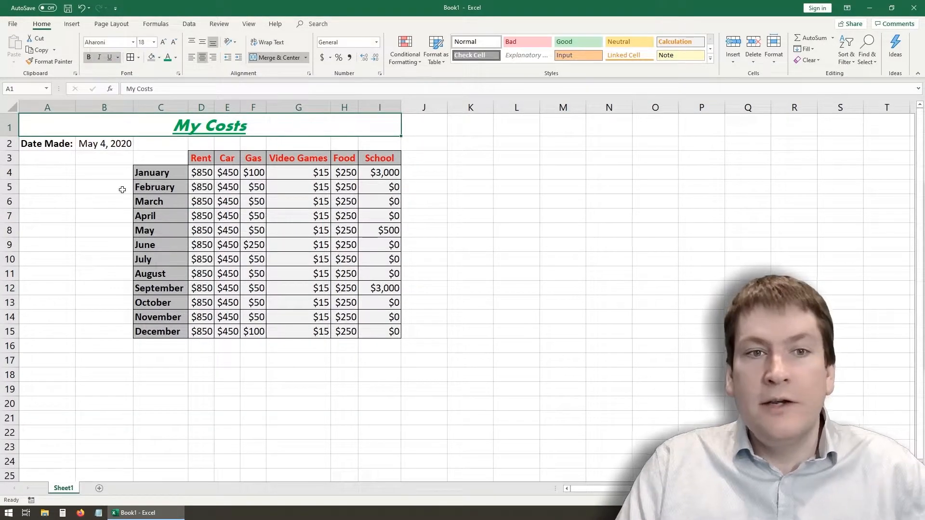
click(99, 186)
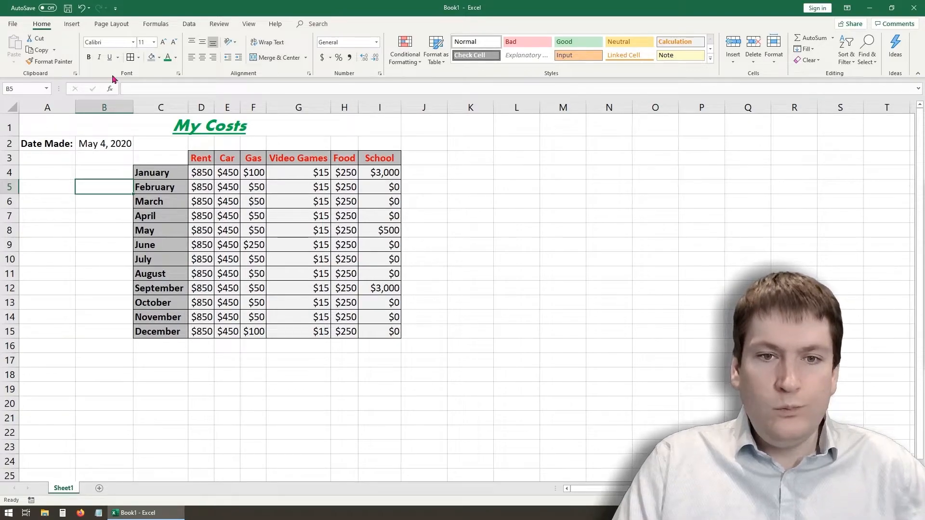
click(108, 374)
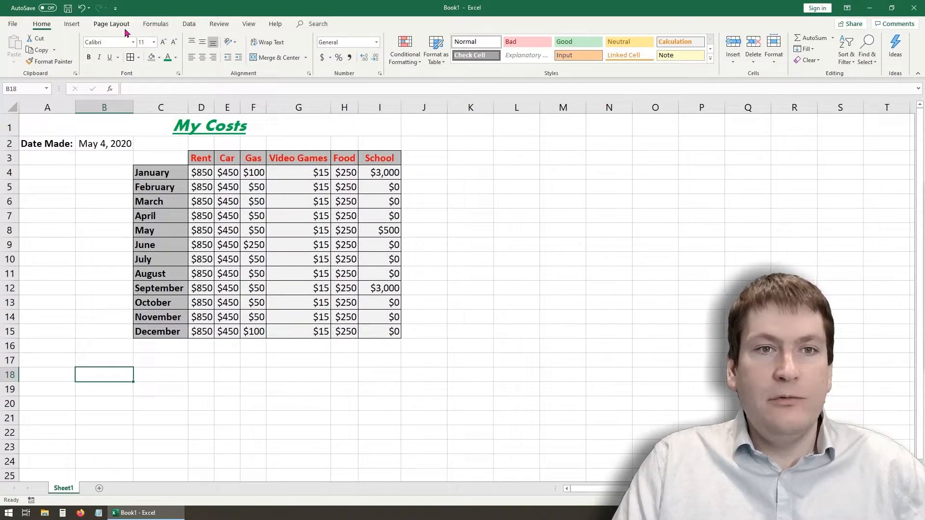
- Draw a rectangle about 3.8 cm wide and 2.3 cm high beside the cost table, across columns J to L starting in row 3
click(72, 24)
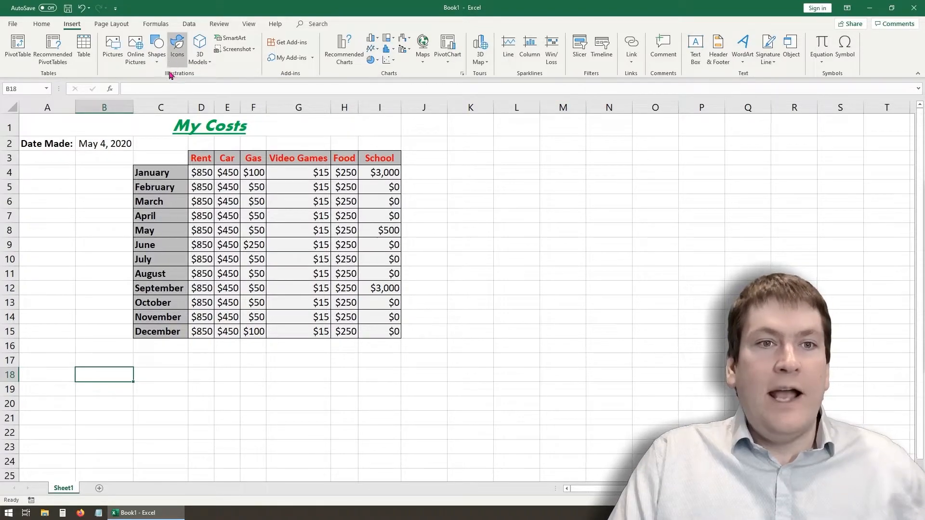
click(157, 51)
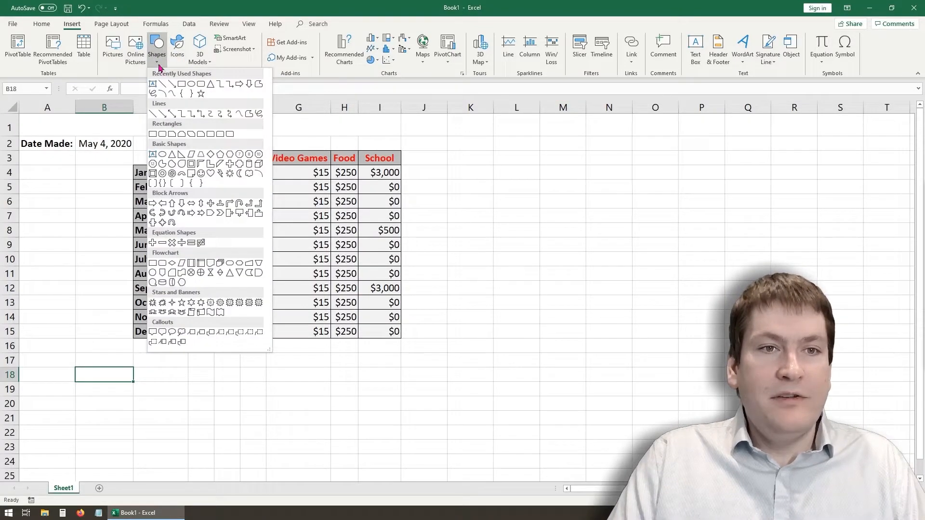
click(178, 85)
drag(438, 149, 542, 213)
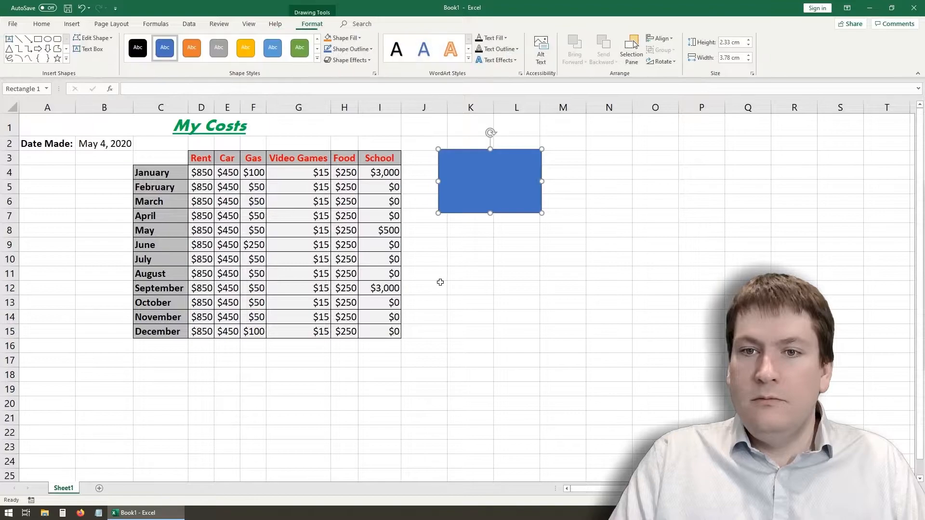
- Insert the purple MIS & Excel 1 picture from the eLearn Images folder in Lecture 2020 - CS1032A and place it just below the rectangle
click(72, 24)
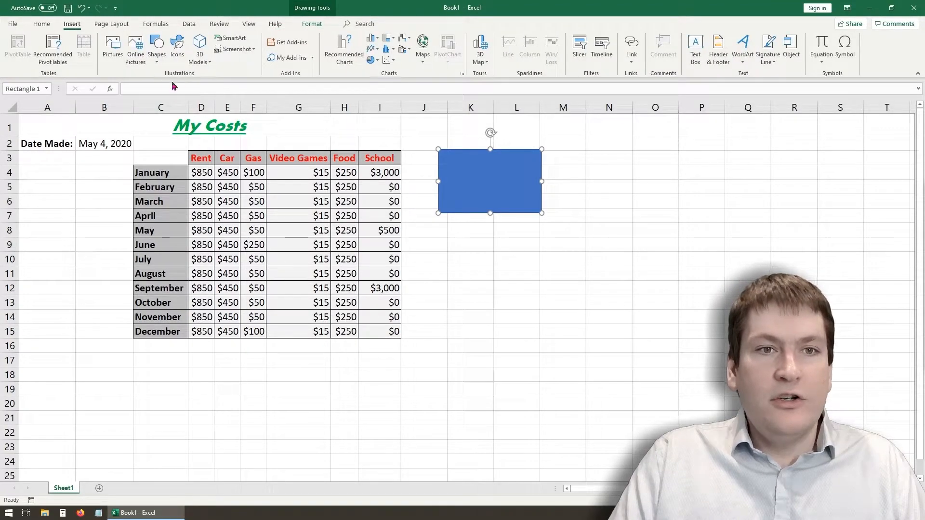
click(116, 50)
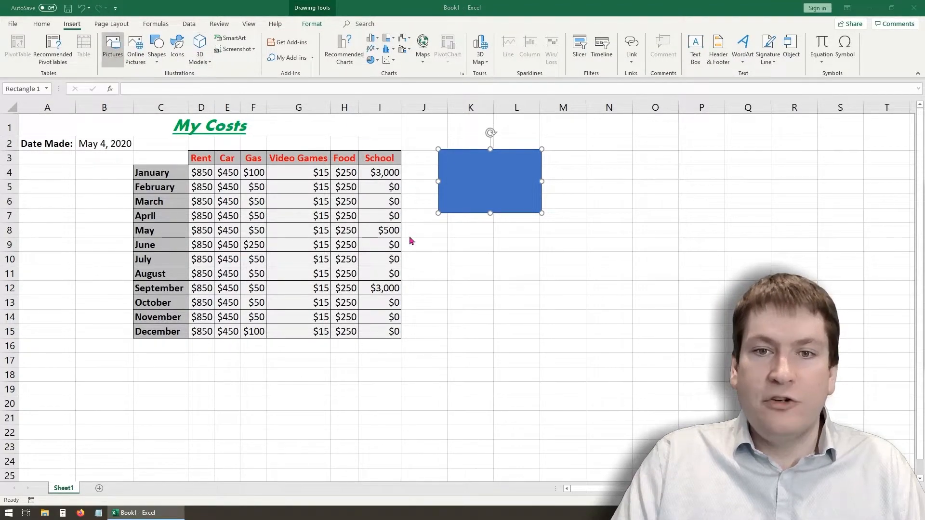
scroll(58, 77, up, 1)
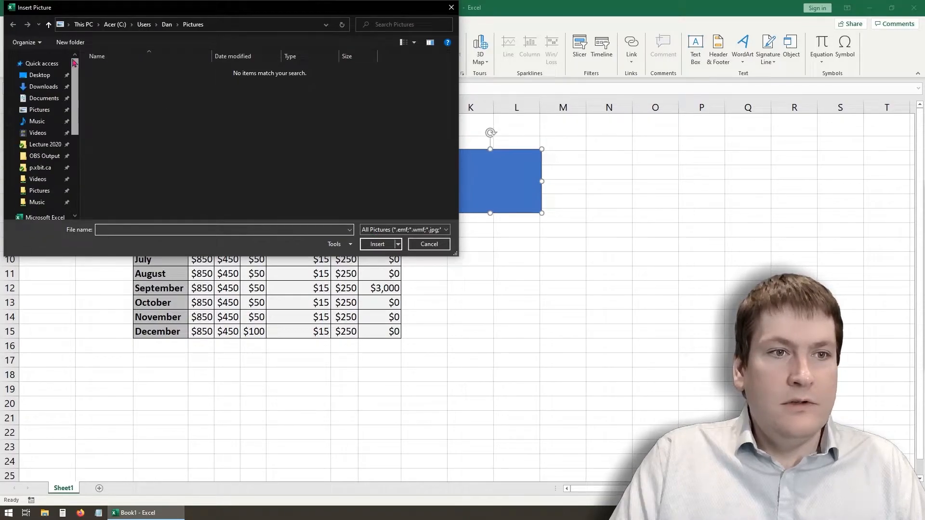
scroll(48, 96, up, 3)
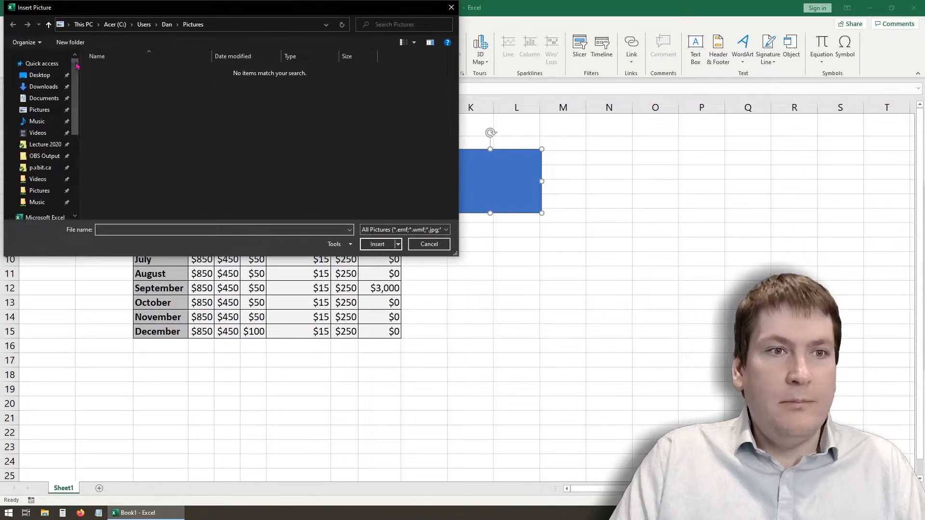
click(46, 144)
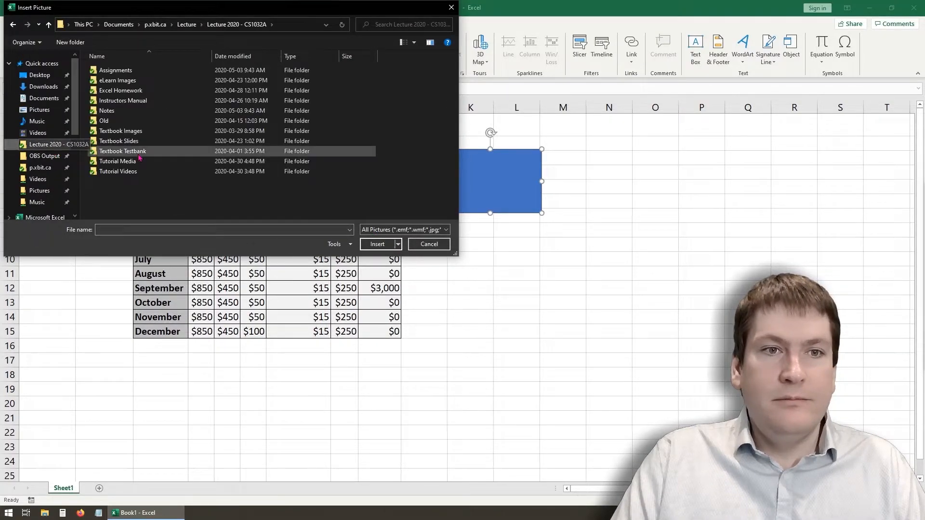
double_click(138, 81)
click(112, 149)
click(375, 243)
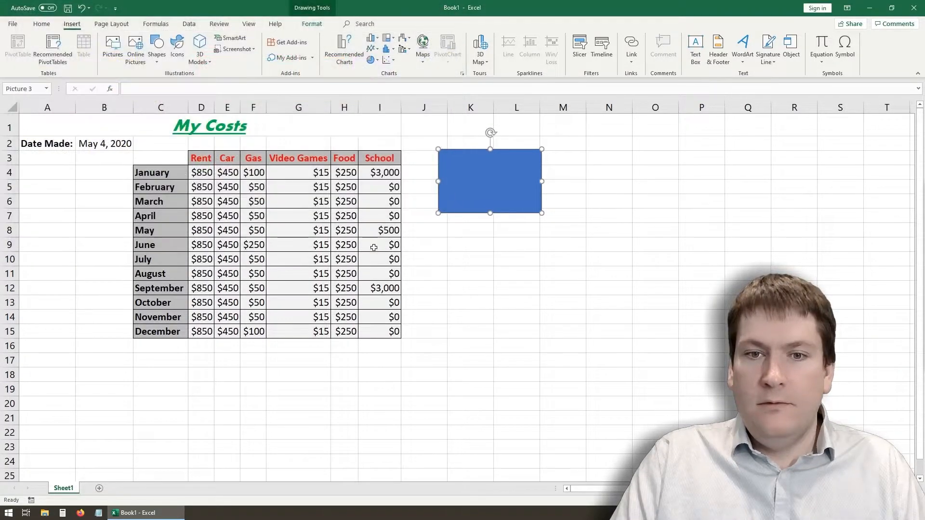
drag(107, 367, 494, 256)
click(470, 388)
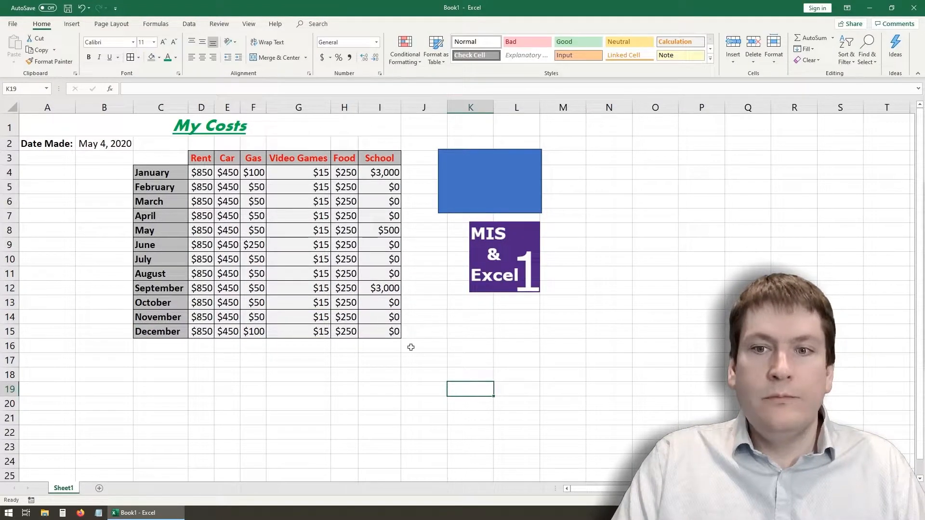
- Move the MIS & Excel 1 picture down and slightly left, so it sits beside rows 11 to 15
click(462, 190)
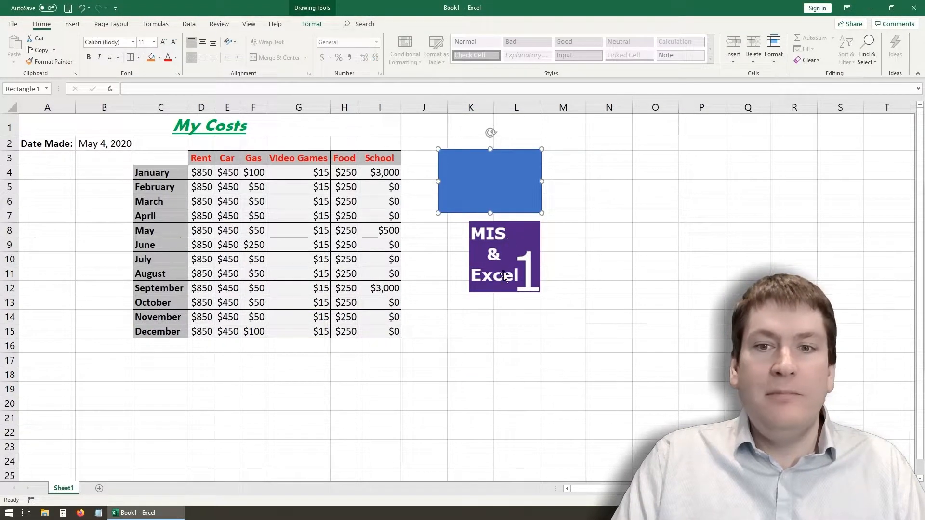
click(501, 255)
click(72, 23)
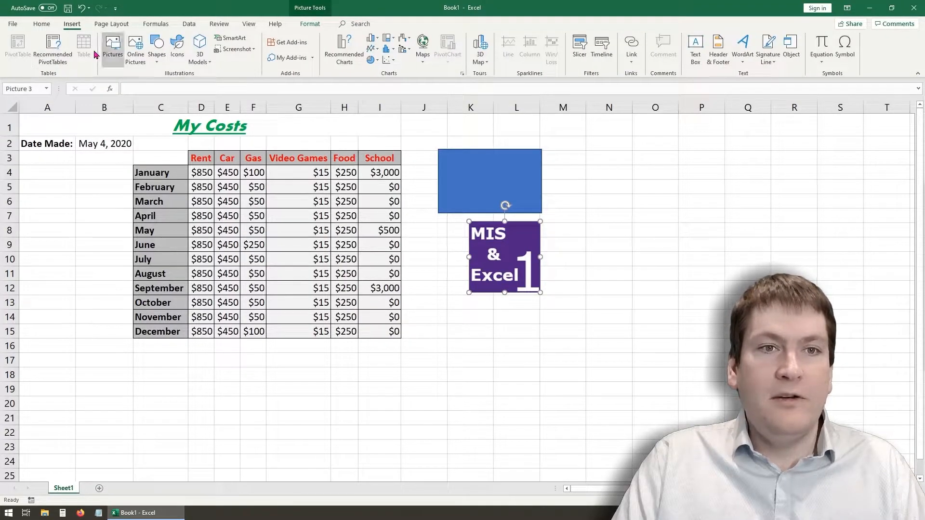
click(445, 270)
click(504, 244)
mouse_move(504, 245)
mouse_down()
mouse_move(469, 298)
mouse_move(479, 288)
mouse_up()
- Move the blue rectangle slightly down and left to start in row 4, and nudge the MIS & Excel 1 picture slightly down and right
click(464, 181)
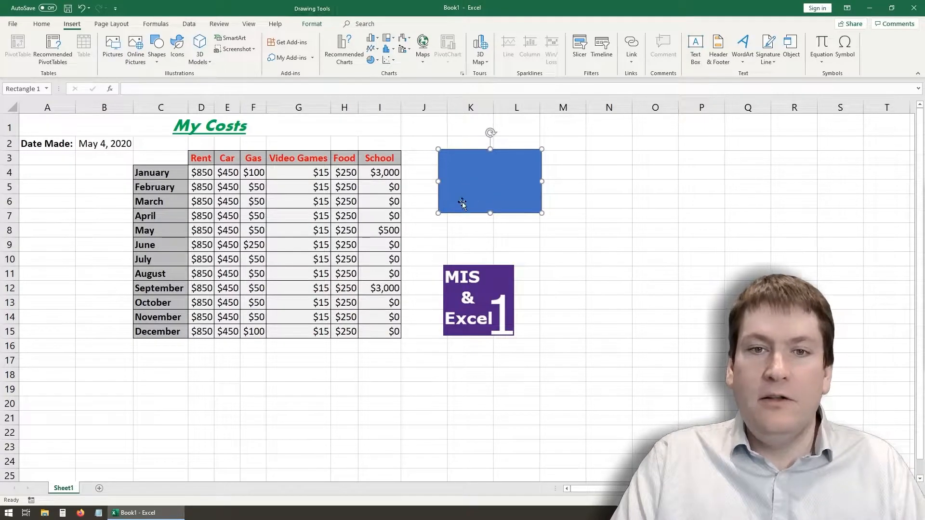
drag(474, 185, 464, 201)
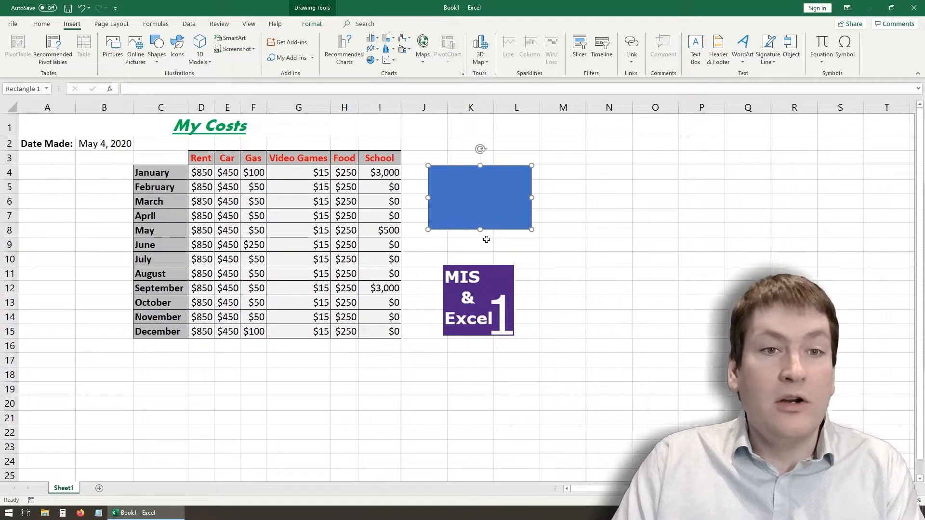
drag(475, 282, 477, 283)
click(472, 246)
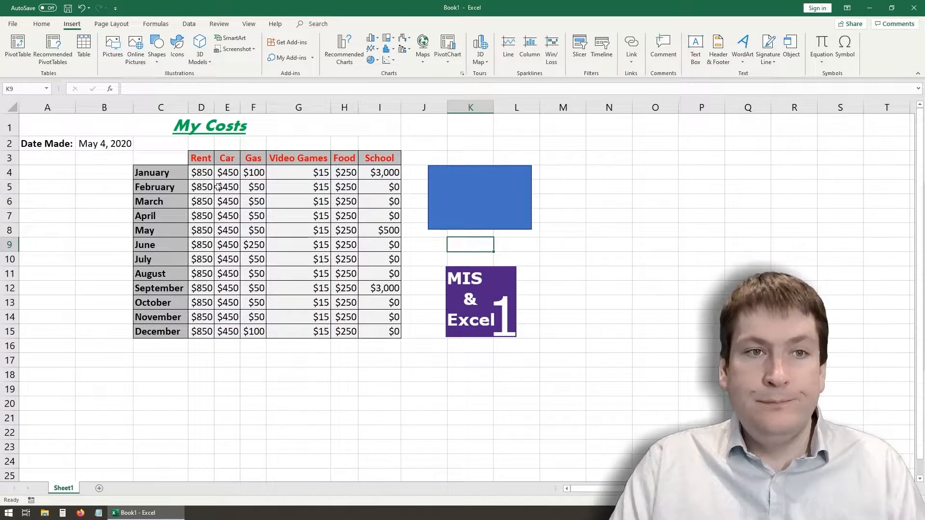
click(85, 202)
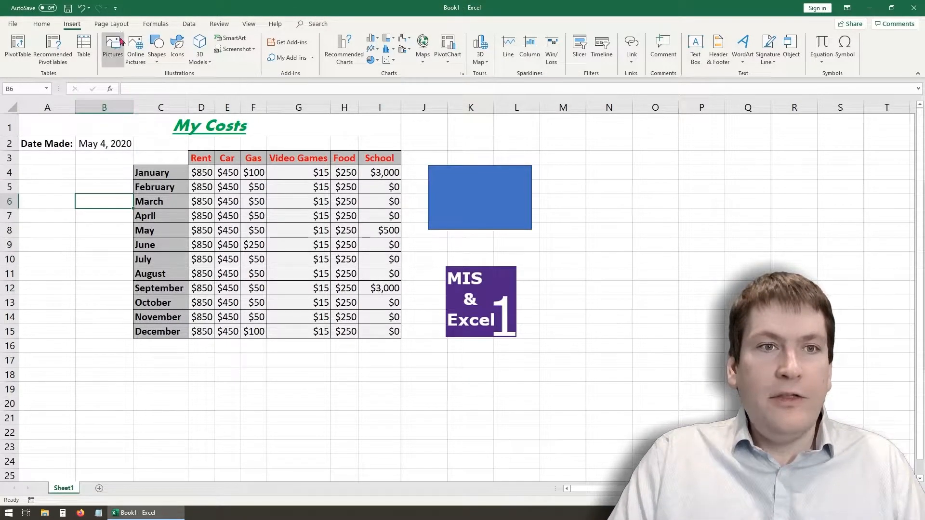
click(111, 24)
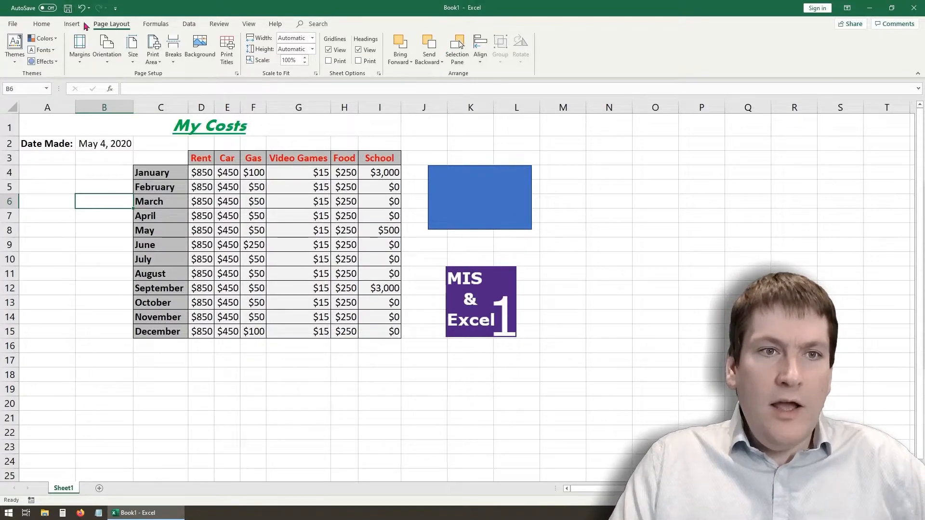
click(76, 66)
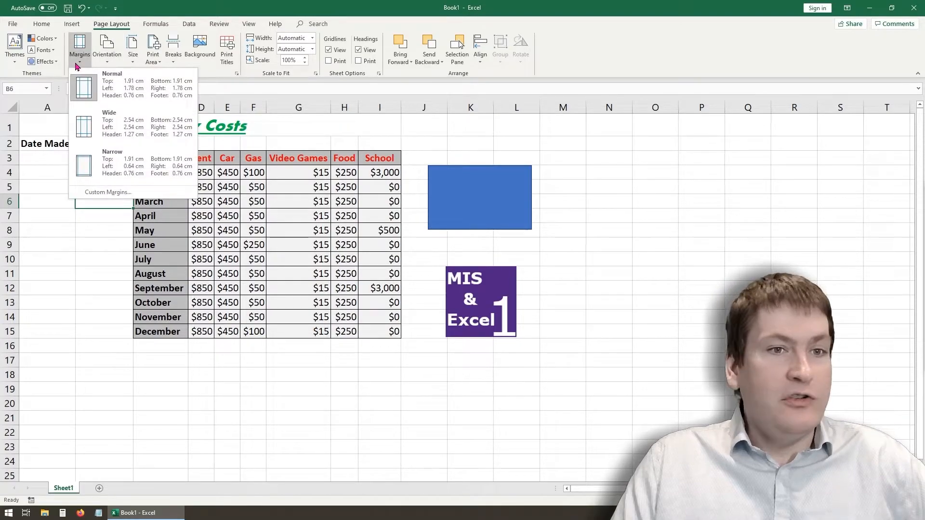
click(107, 66)
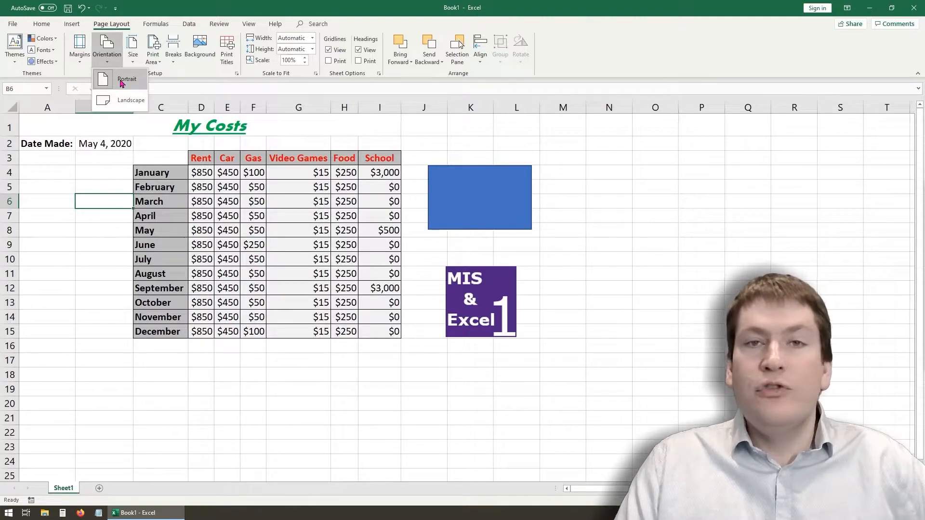
click(176, 77)
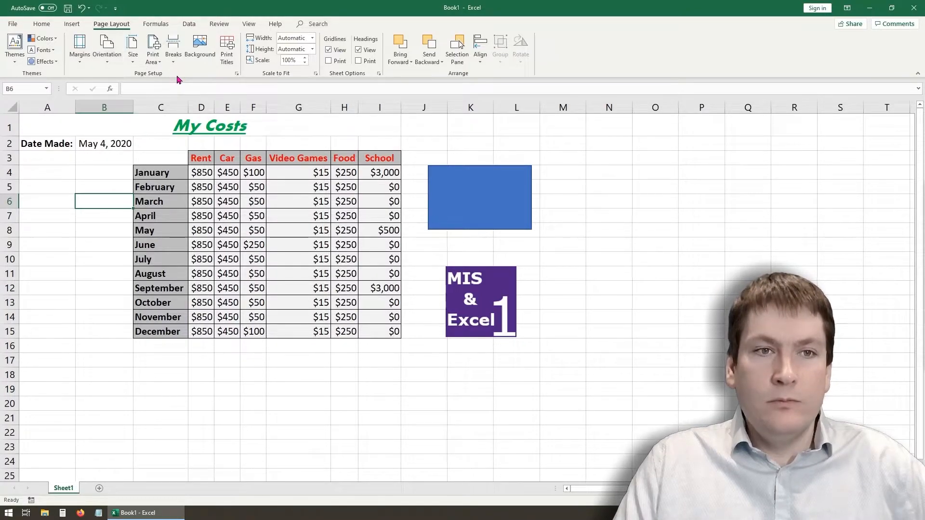
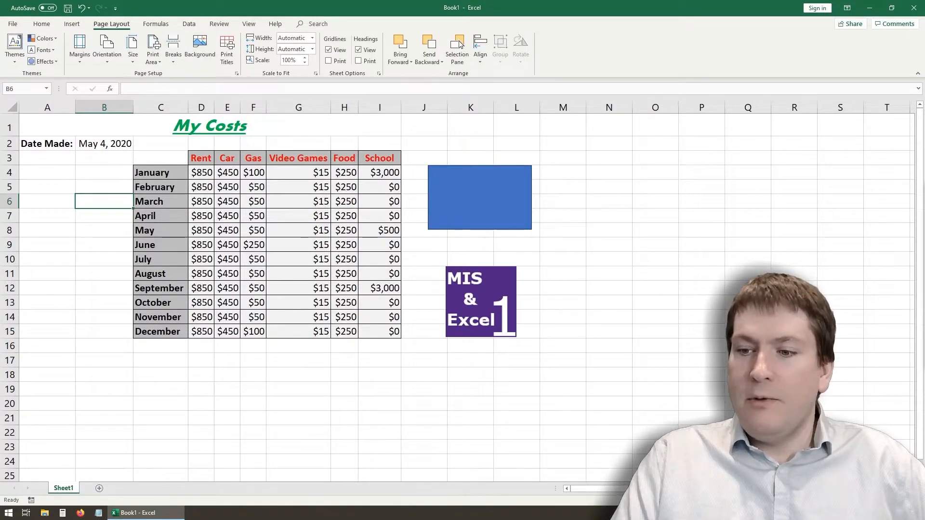
- Show the sheet in Page Layout view and scale it to fit 1 page wide and 1 page high
click(804, 500)
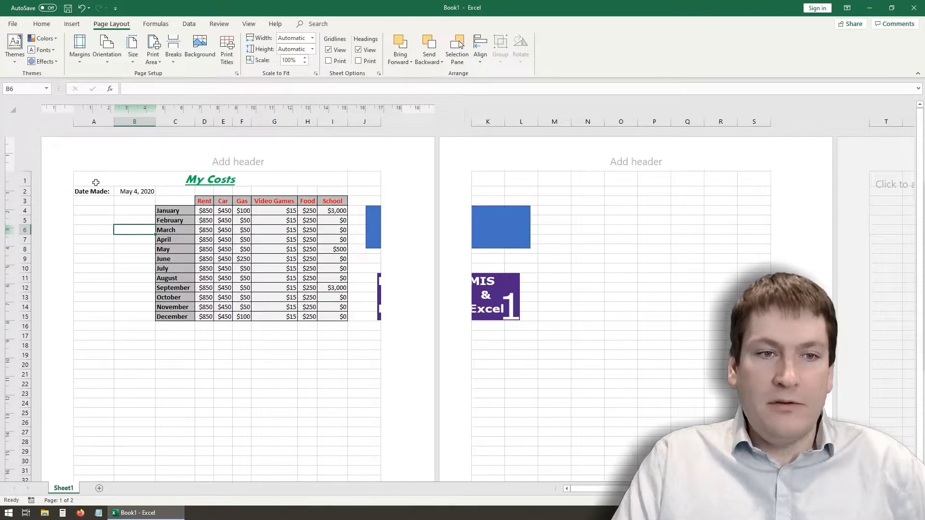
drag(95, 191, 379, 317)
drag(487, 186, 433, 343)
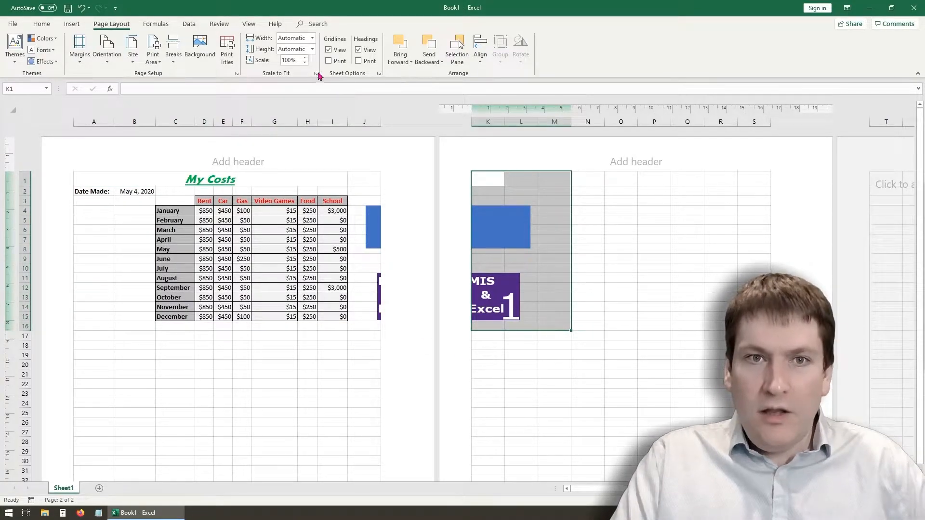
click(312, 38)
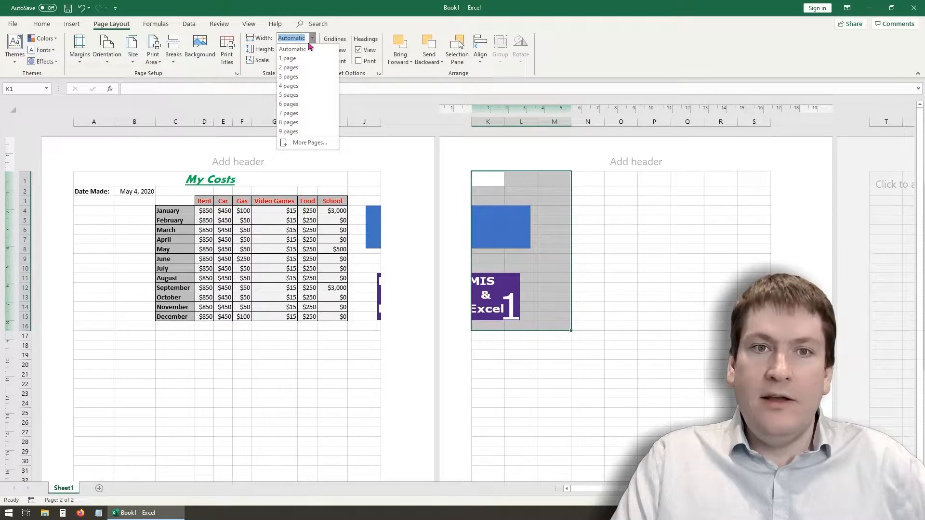
click(306, 58)
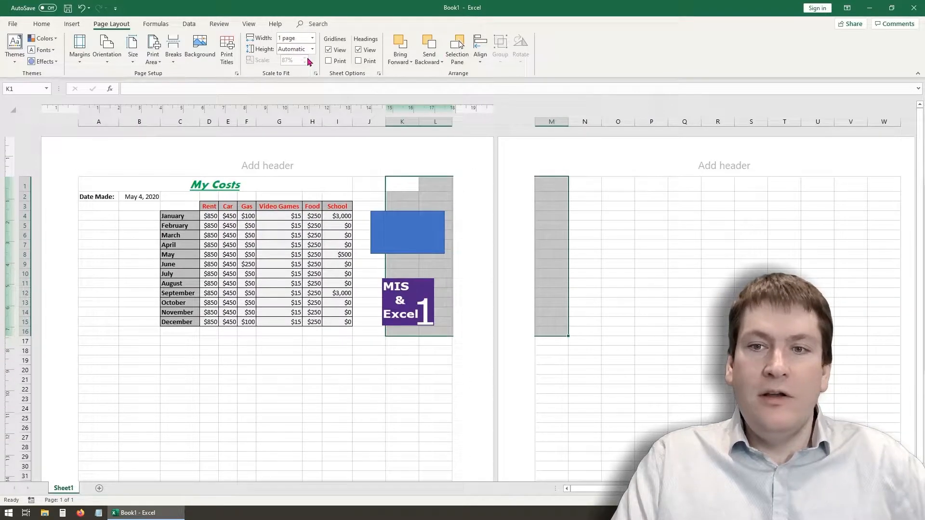
click(369, 351)
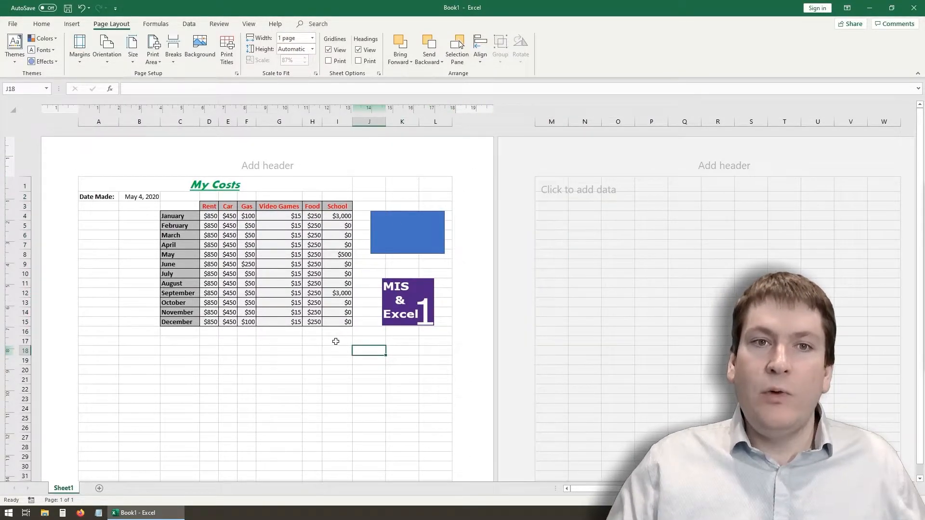
click(313, 49)
click(307, 68)
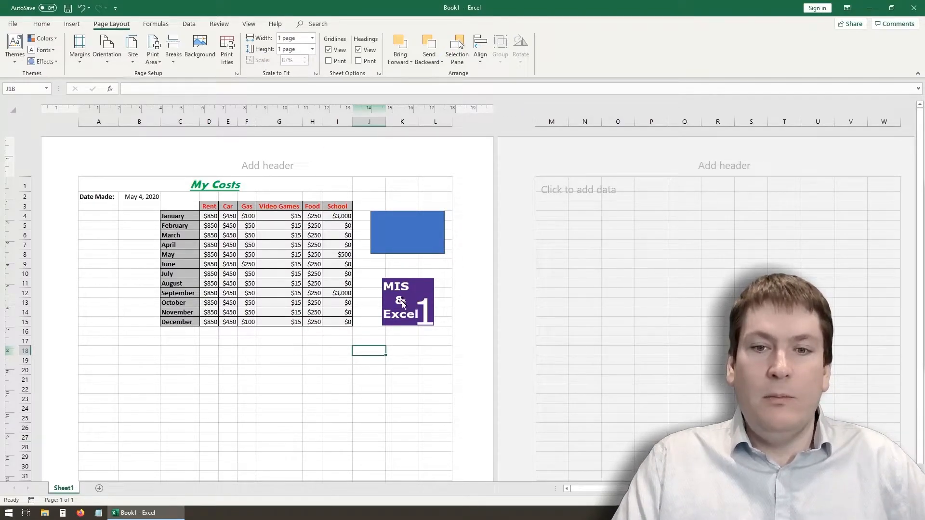
- Move the MIS & Excel 1 picture far away from the cost table, out to columns Q and R
drag(400, 298, 753, 318)
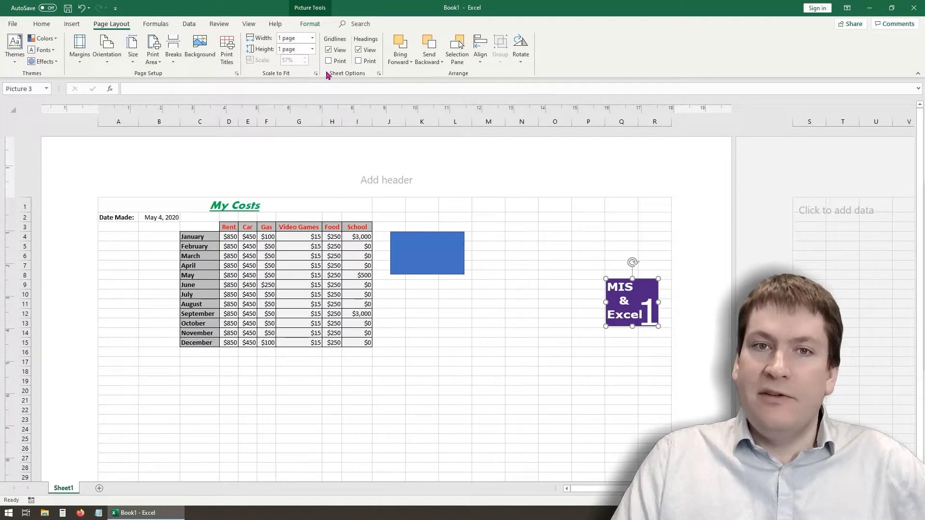
- Toggle the display of the worksheet gridlines off and back on
click(329, 51)
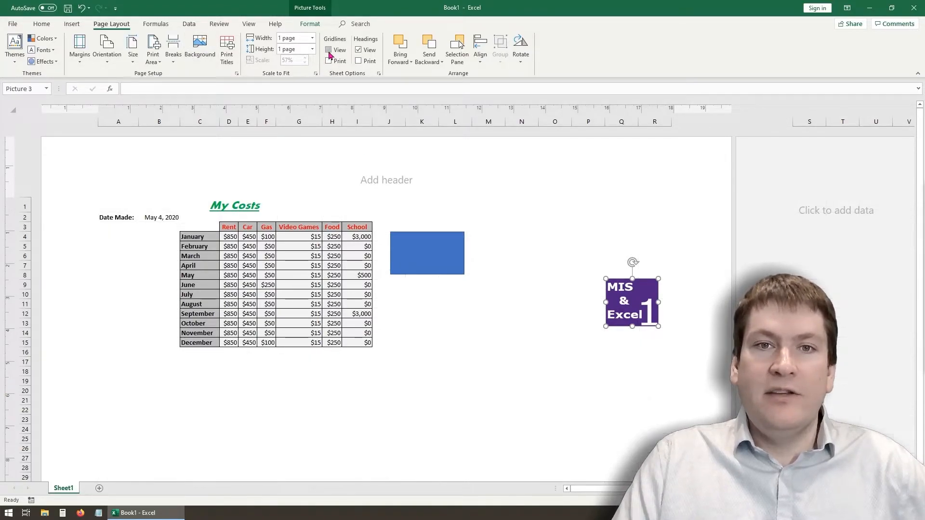
click(329, 51)
click(329, 51)
click(329, 51)
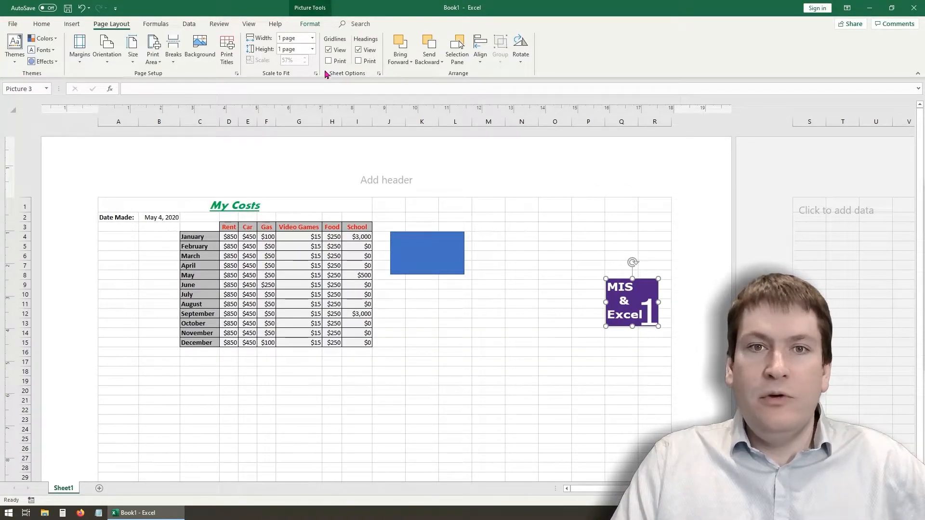
click(329, 50)
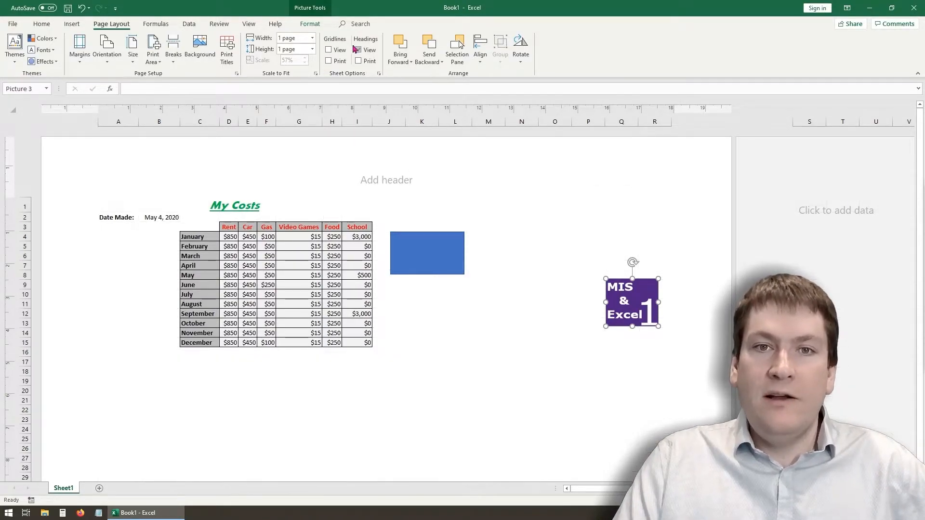
click(329, 50)
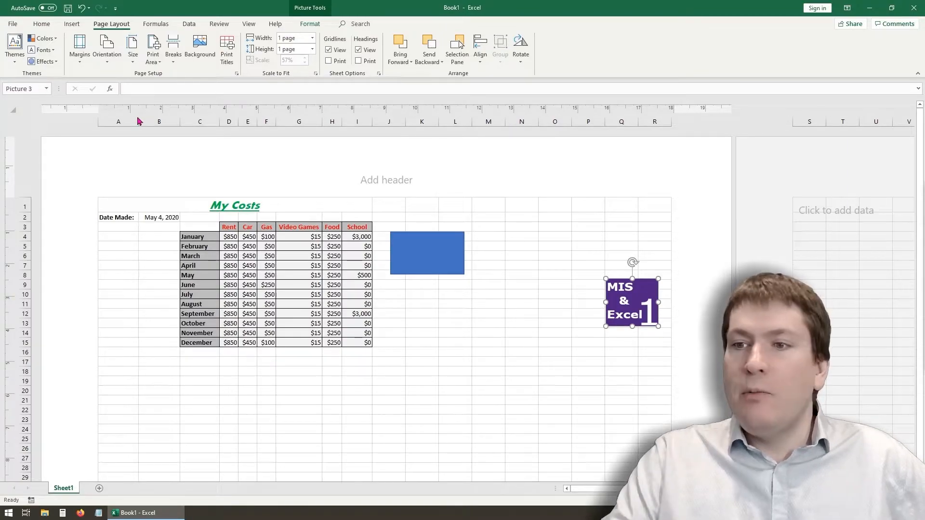
- Return to Normal view and move the MIS & Excel 1 picture back below the blue rectangle, beside rows 10 to 15
click(249, 25)
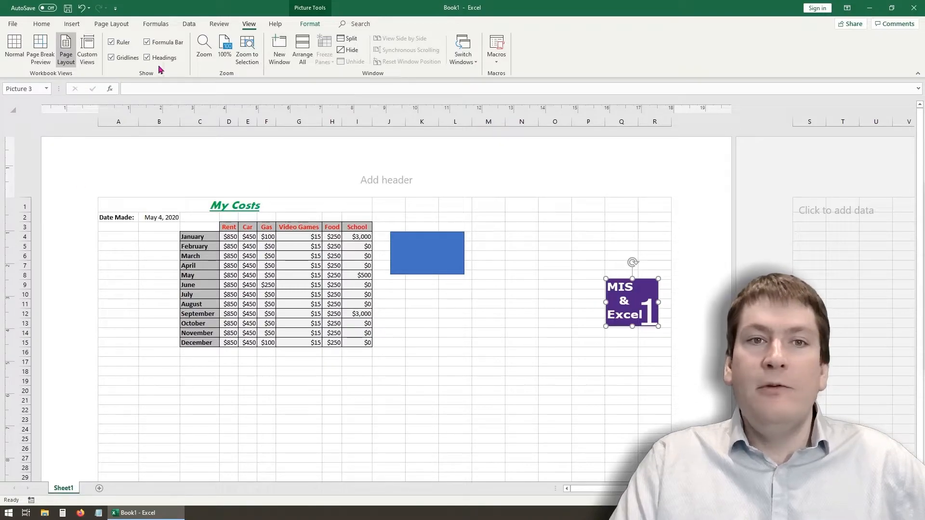
click(14, 48)
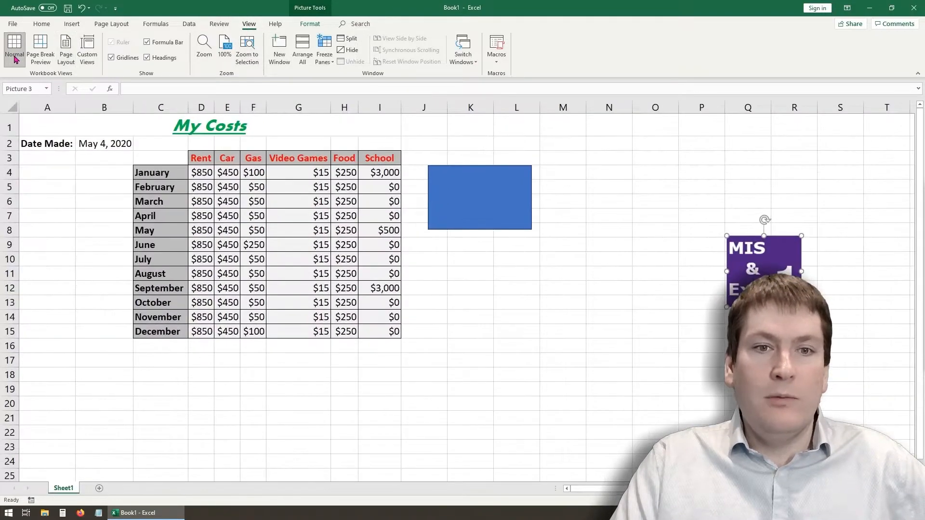
click(95, 258)
click(743, 238)
drag(742, 238, 454, 255)
drag(491, 351, 518, 360)
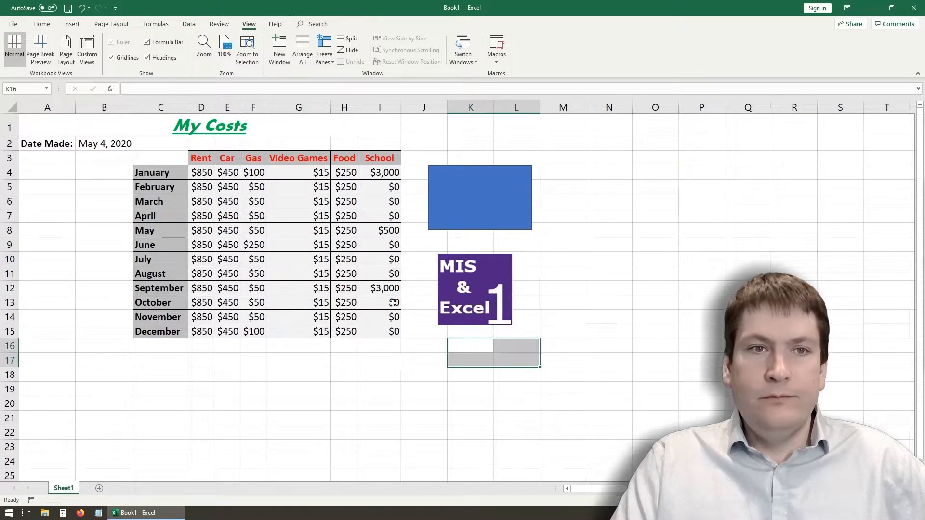
click(94, 232)
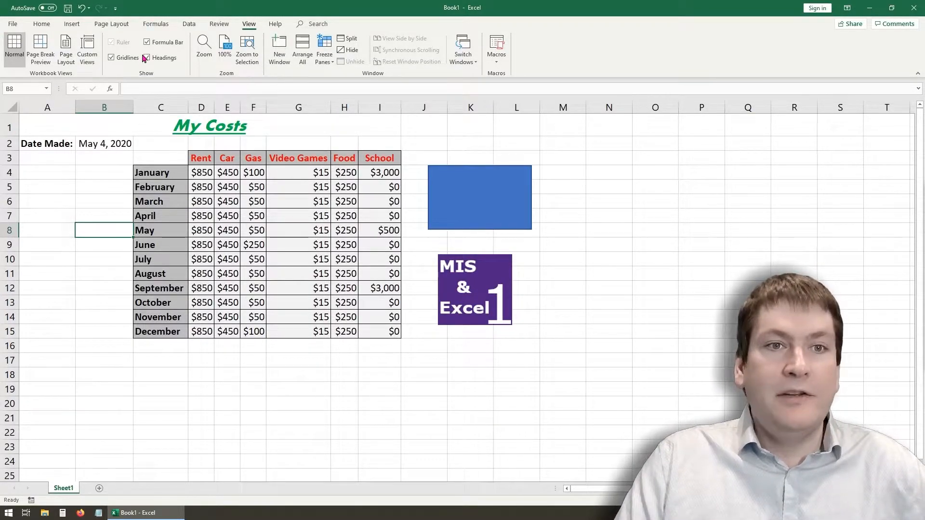
- Add a header to the sheet and enter "Made by" followed by the author's full name in its right section
click(74, 25)
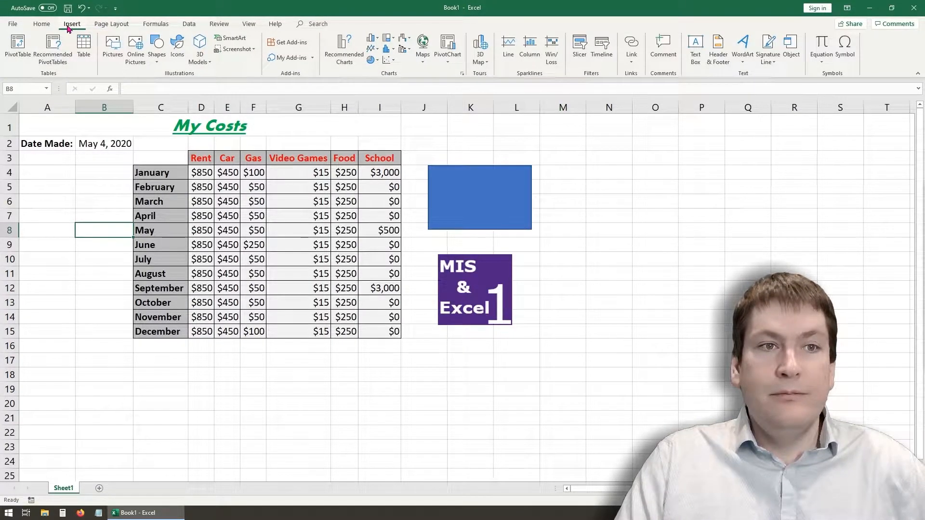
click(725, 57)
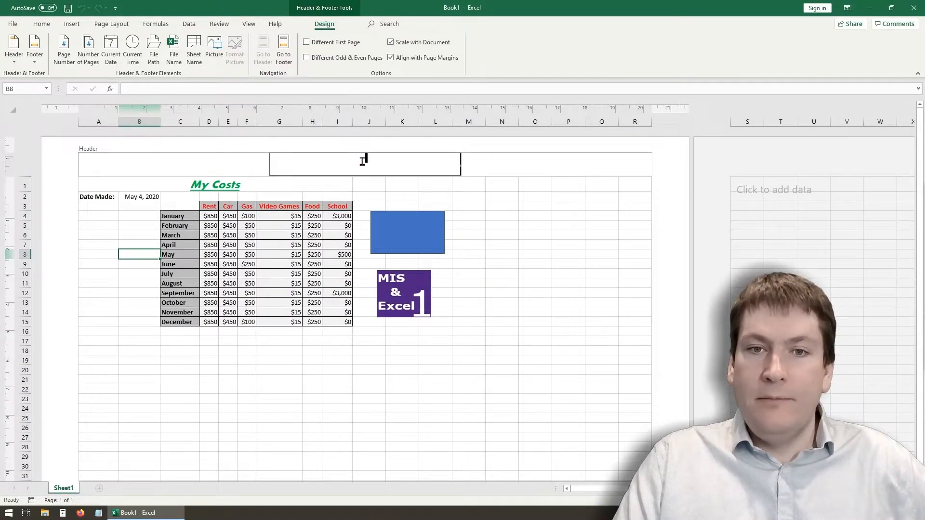
click(495, 164)
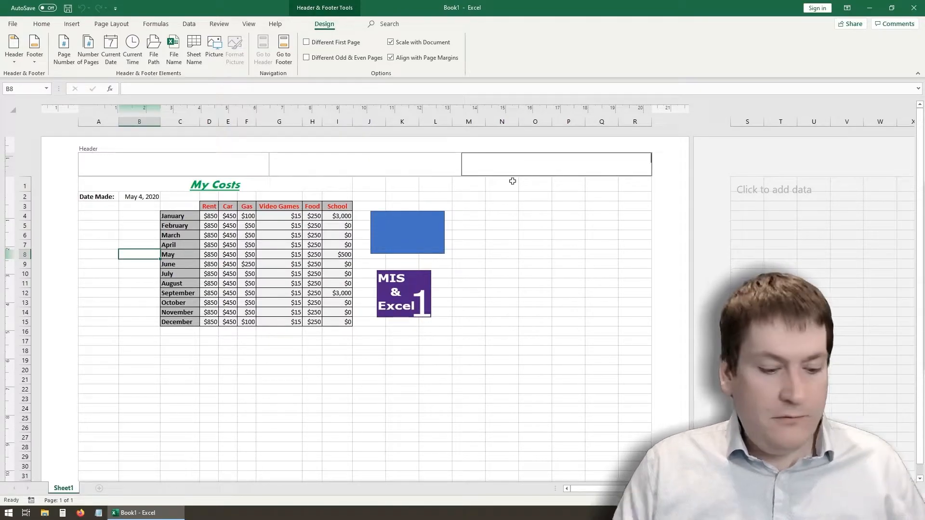
text(Made by)
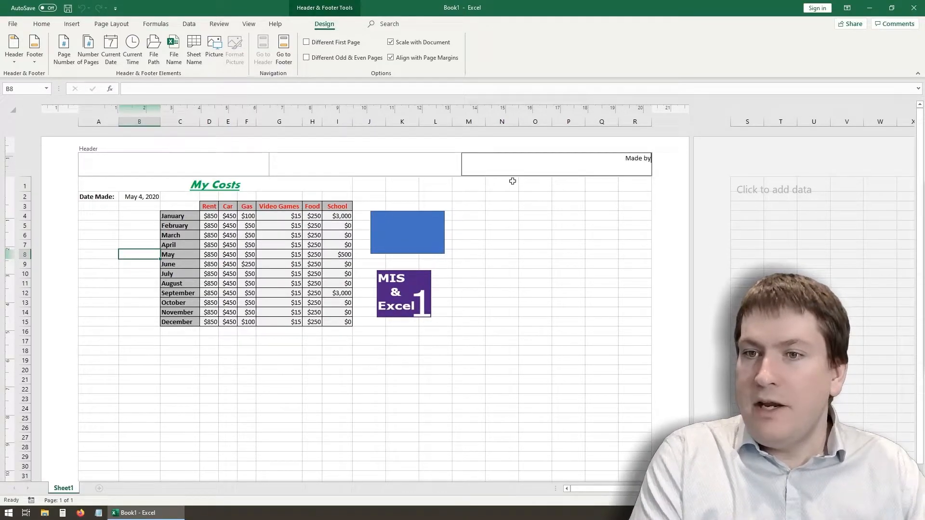
text( Daniel Servos)
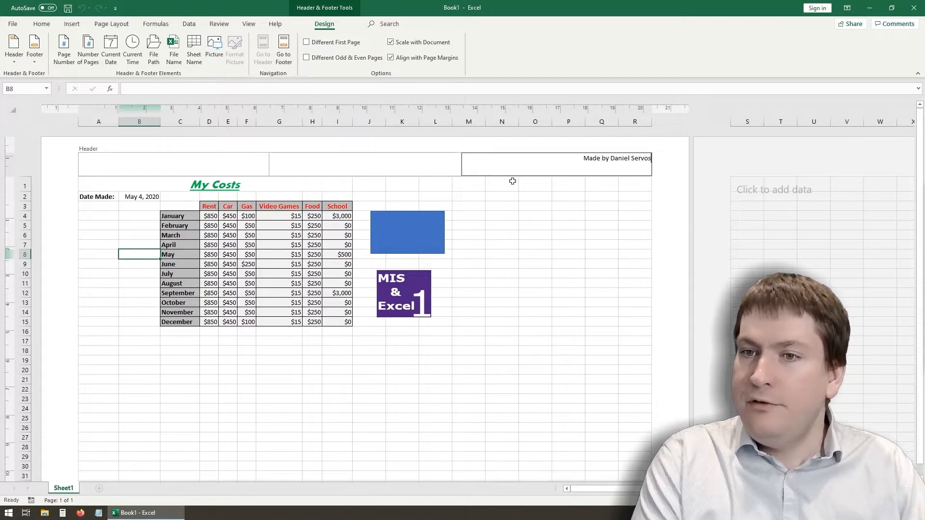
- Insert the sheet name in the header's center section and the current date in its left section
click(379, 160)
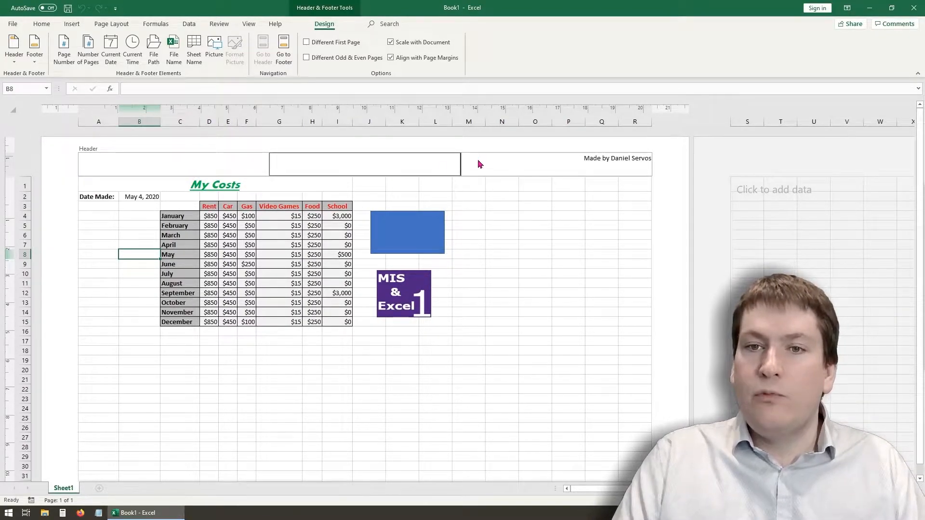
click(200, 160)
click(369, 168)
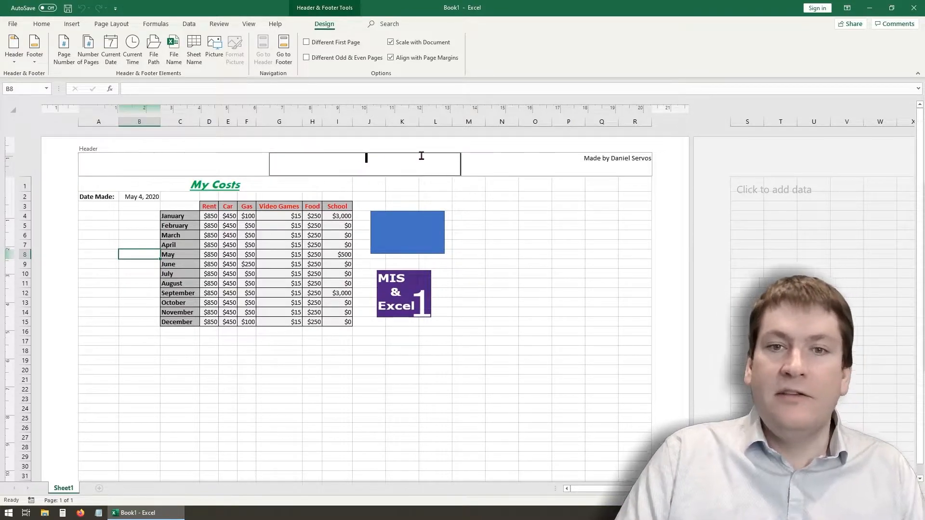
click(555, 161)
click(522, 168)
click(352, 162)
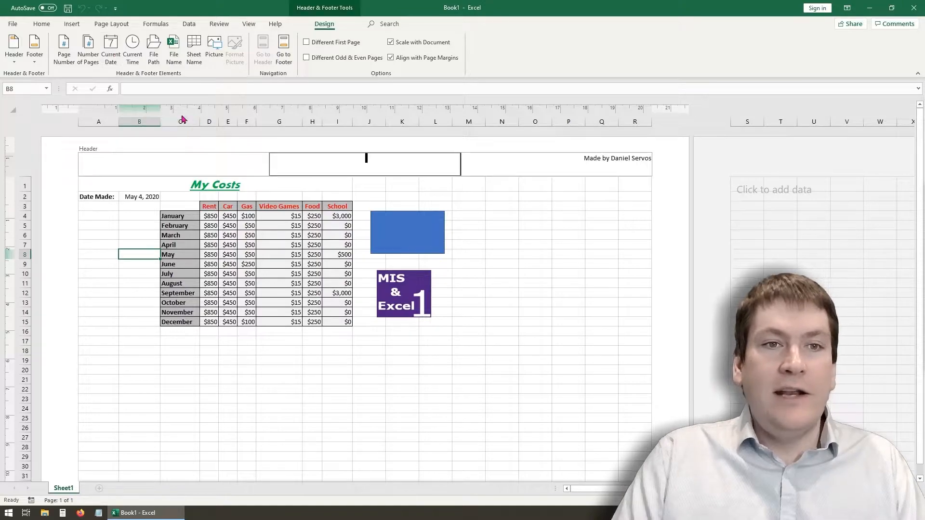
click(191, 48)
click(238, 167)
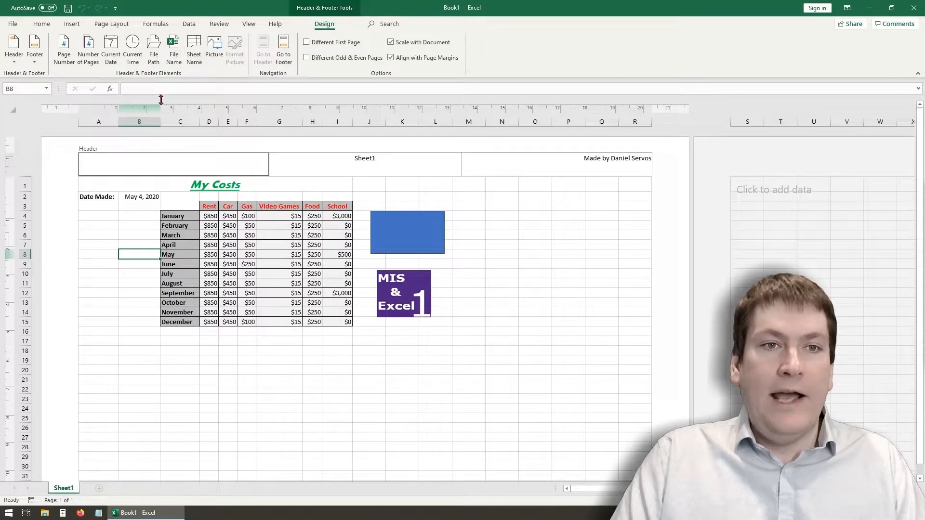
click(107, 49)
click(314, 168)
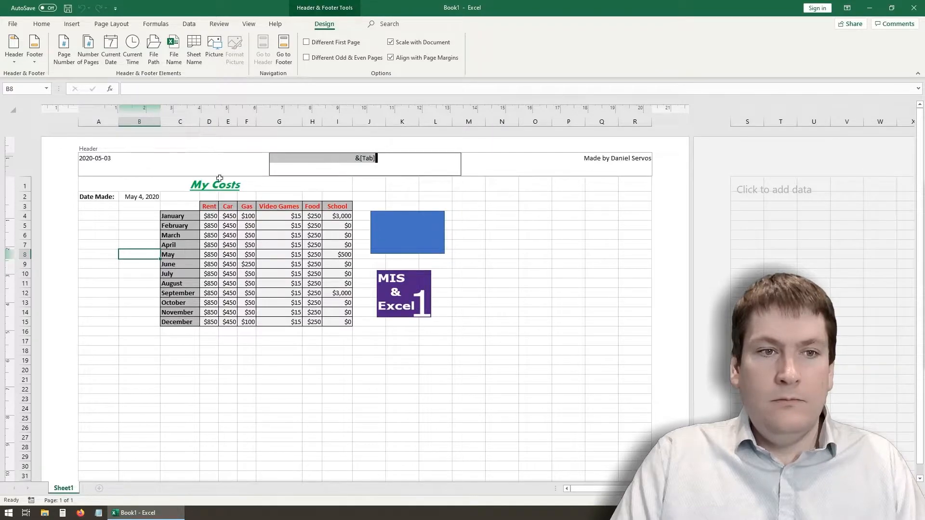
click(436, 197)
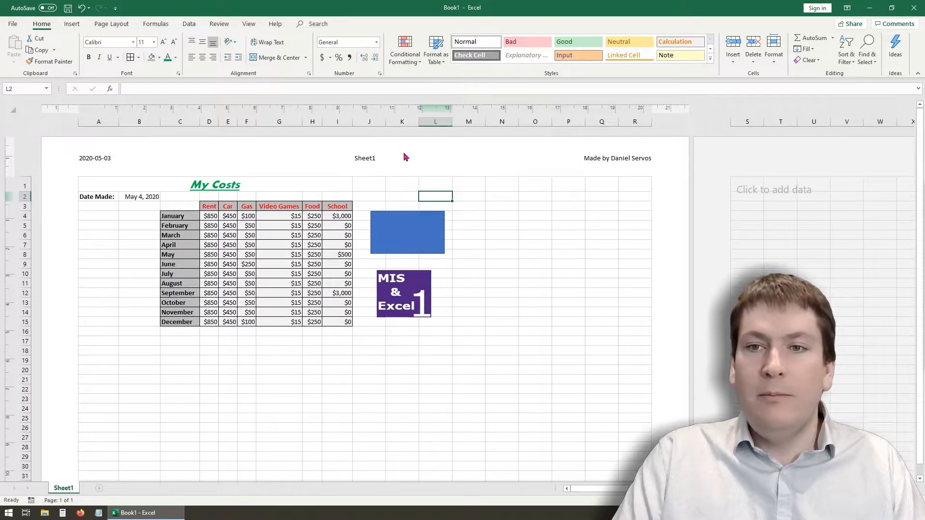
click(603, 159)
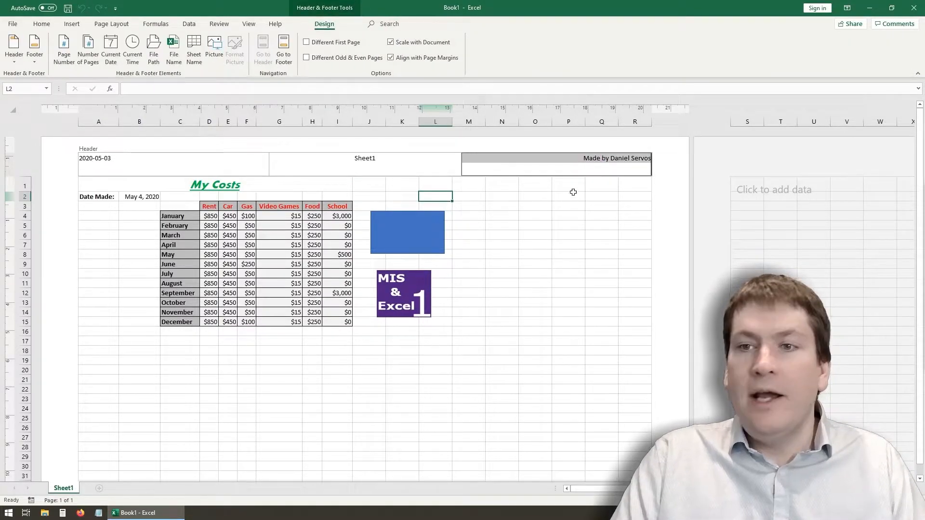
click(535, 207)
- Insert the file name in the left section of the page footer
scroll(526, 227, down, 5)
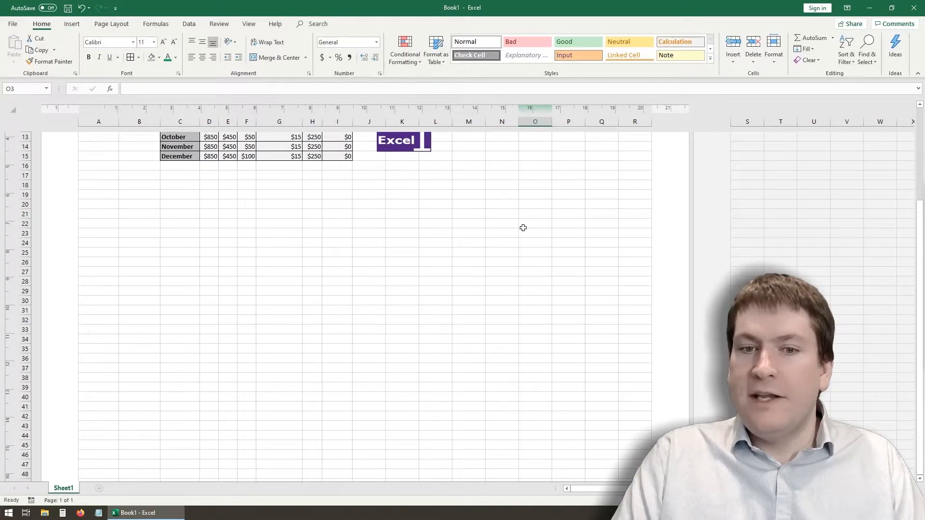
scroll(523, 228, down, 16)
click(219, 348)
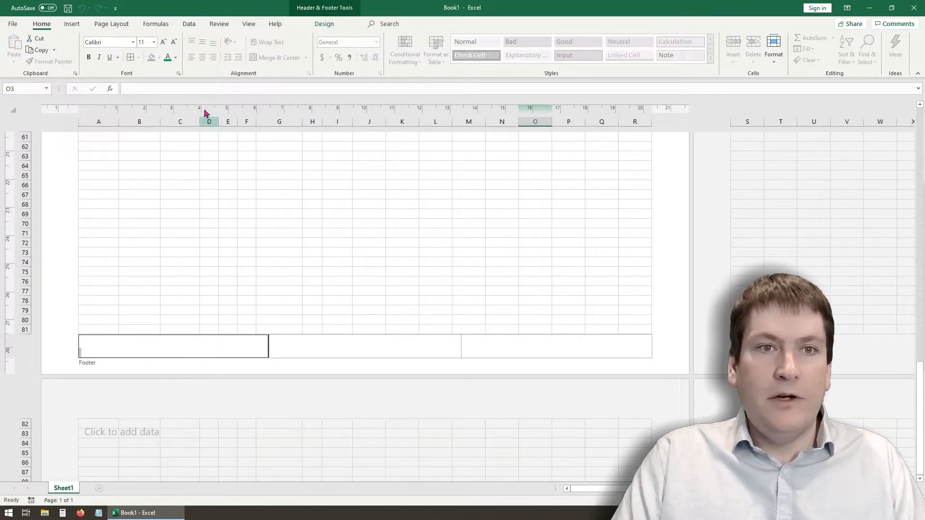
click(330, 25)
click(174, 48)
click(324, 342)
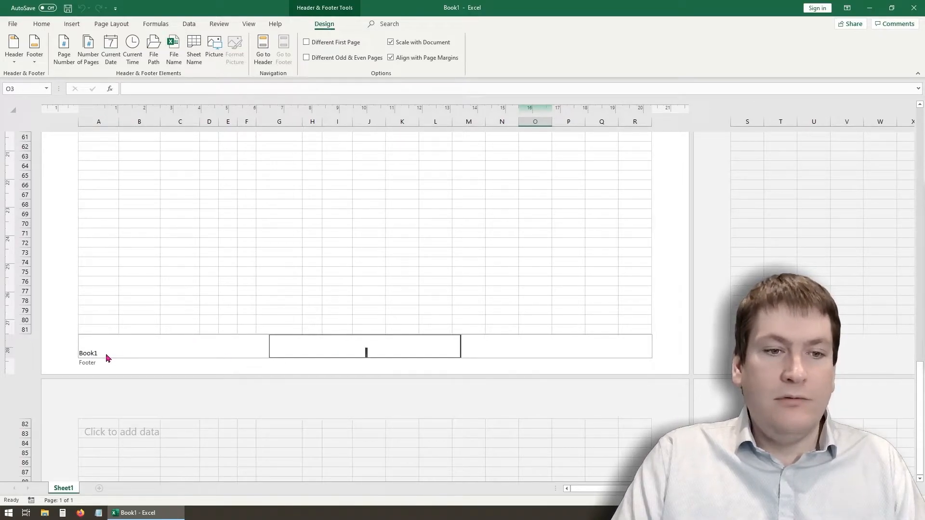
click(171, 347)
click(170, 56)
- Insert the current time in the footer's center section and the page number in its right section, then leave the footer
click(324, 342)
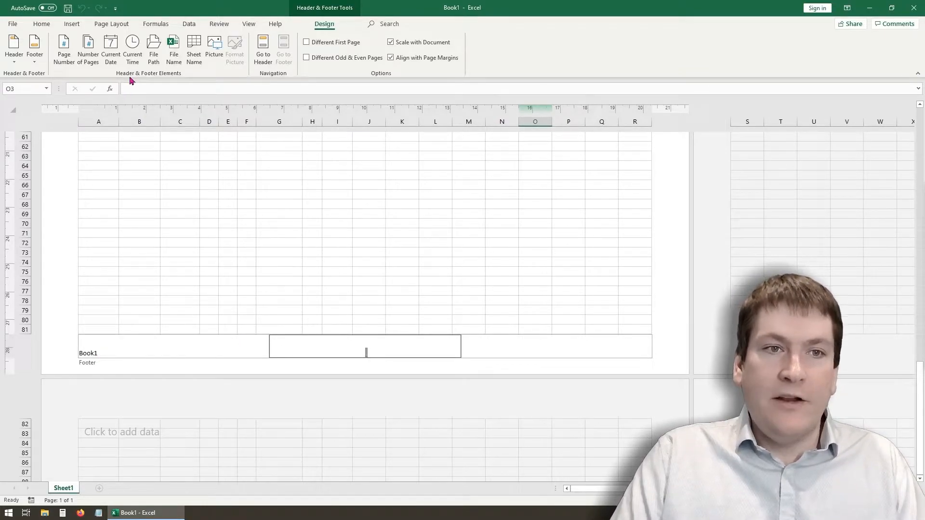
click(133, 48)
click(508, 345)
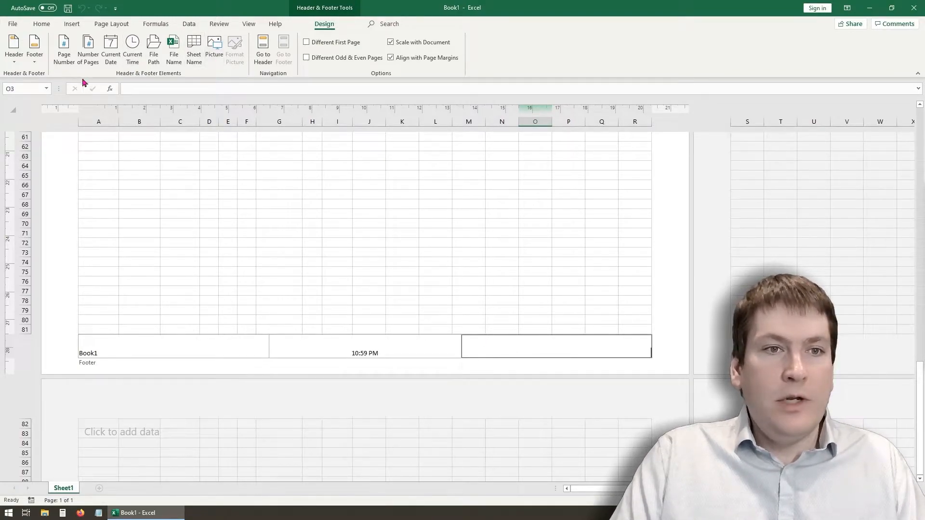
click(64, 49)
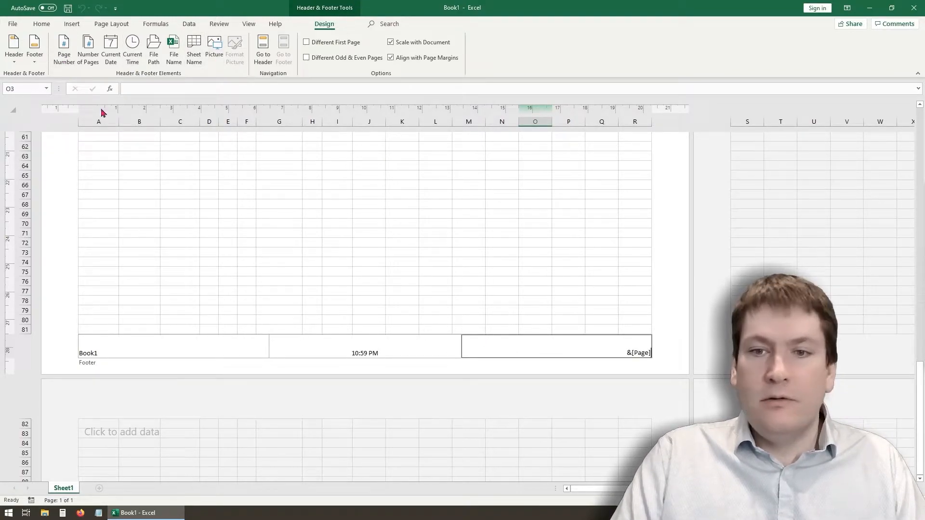
click(337, 290)
- Switch the worksheet from Page Layout back to Normal view and show the top of the cost table
scroll(454, 325, up, 4)
scroll(455, 325, up, 16)
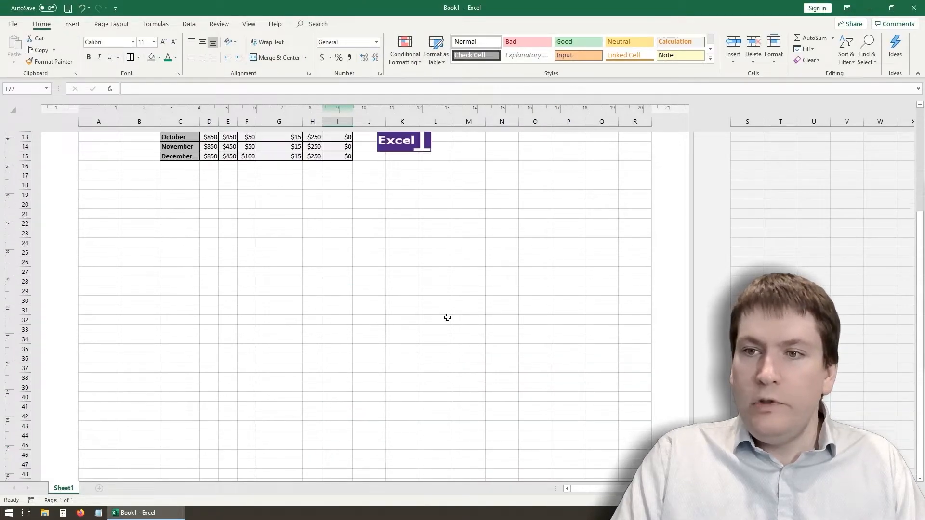
click(249, 24)
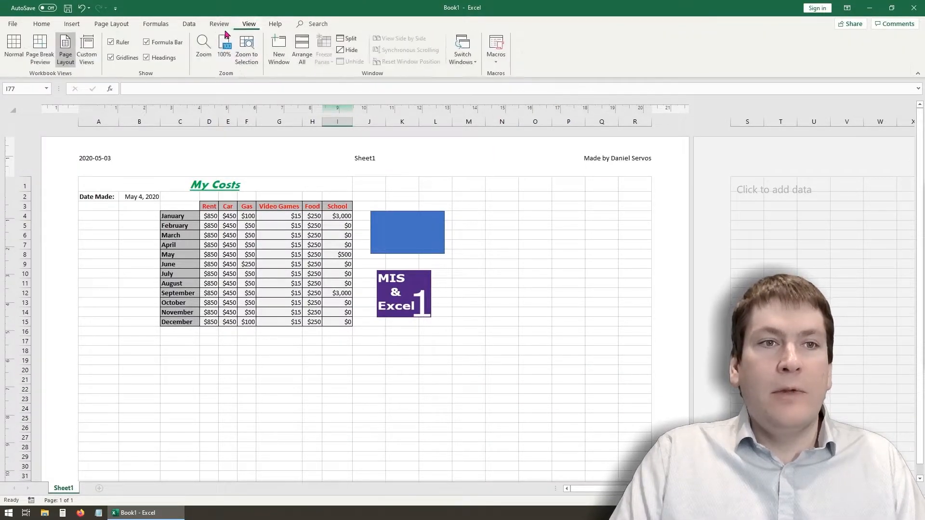
click(10, 53)
scroll(245, 214, up, 12)
scroll(245, 214, up, 5)
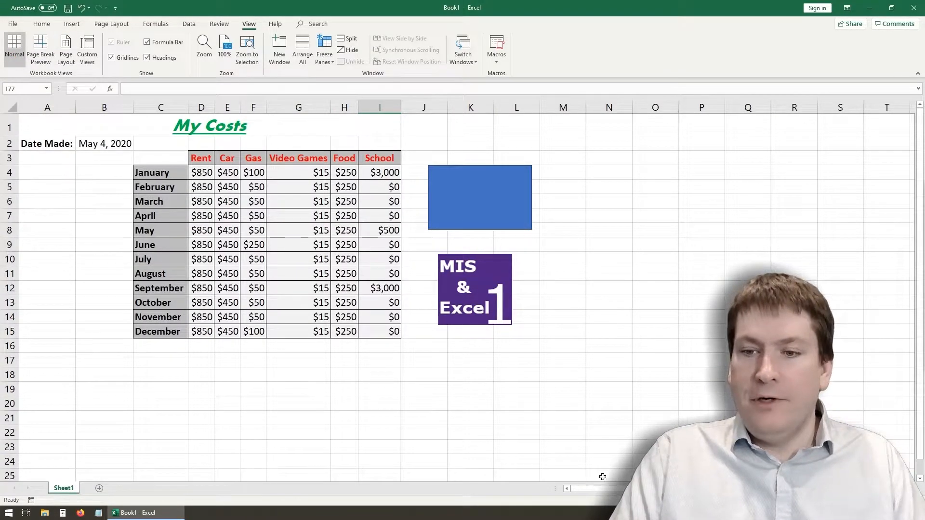
- Zoom the worksheet in and out to view the cost table at different magnifications
click(386, 403)
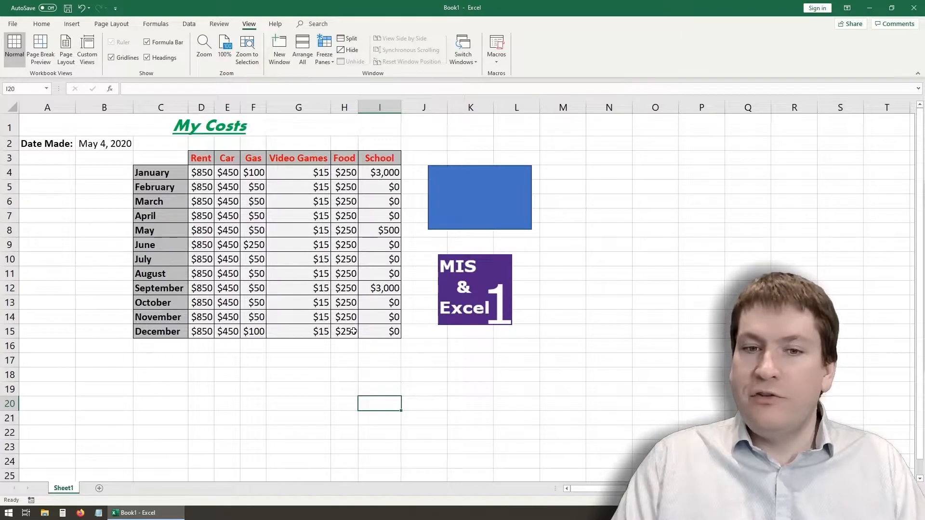
scroll(331, 347, down, 4)
scroll(234, 313, down, 4)
scroll(235, 287, up, 4)
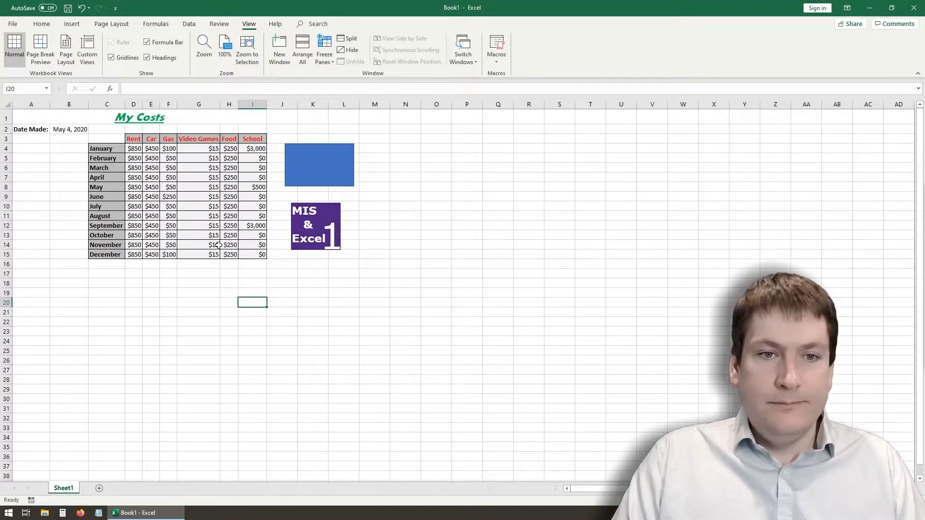
scroll(218, 245, up, 5)
scroll(219, 244, down, 5)
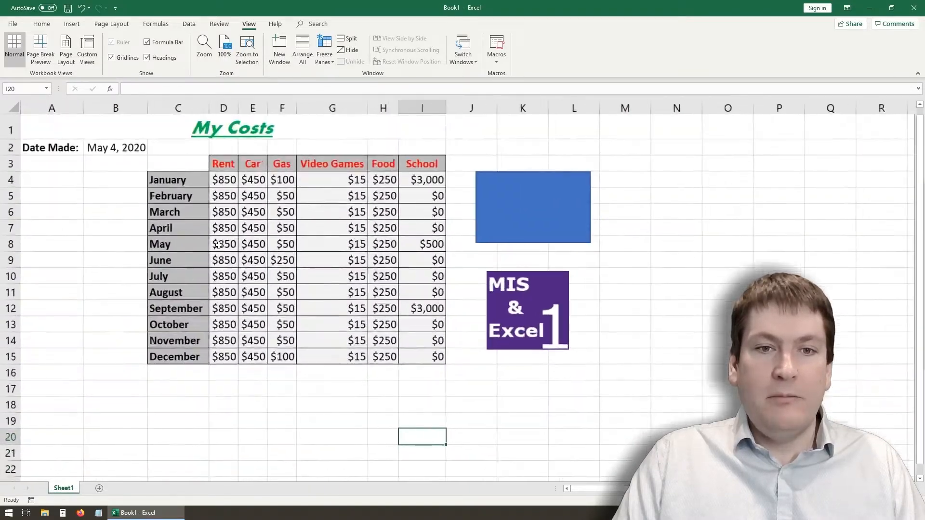
scroll(219, 244, up, 8)
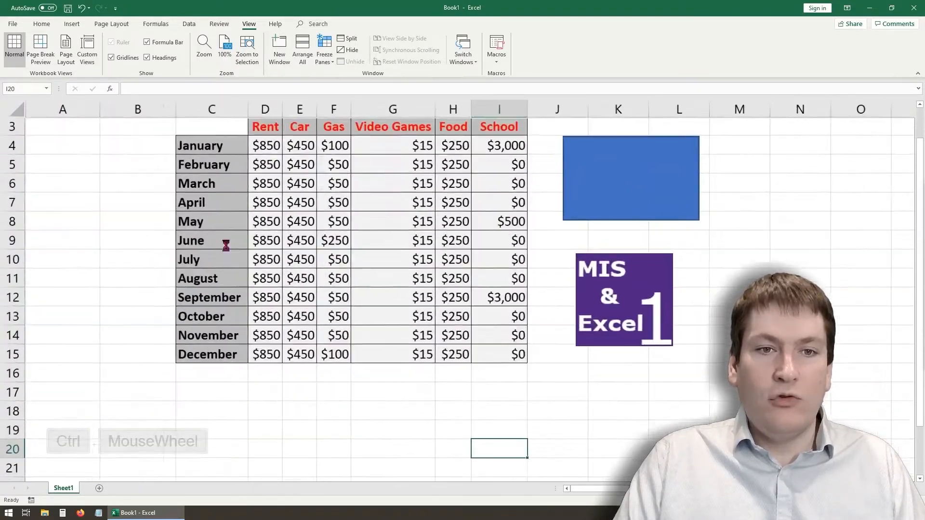
scroll(226, 245, down, 6)
scroll(226, 245, up, 2)
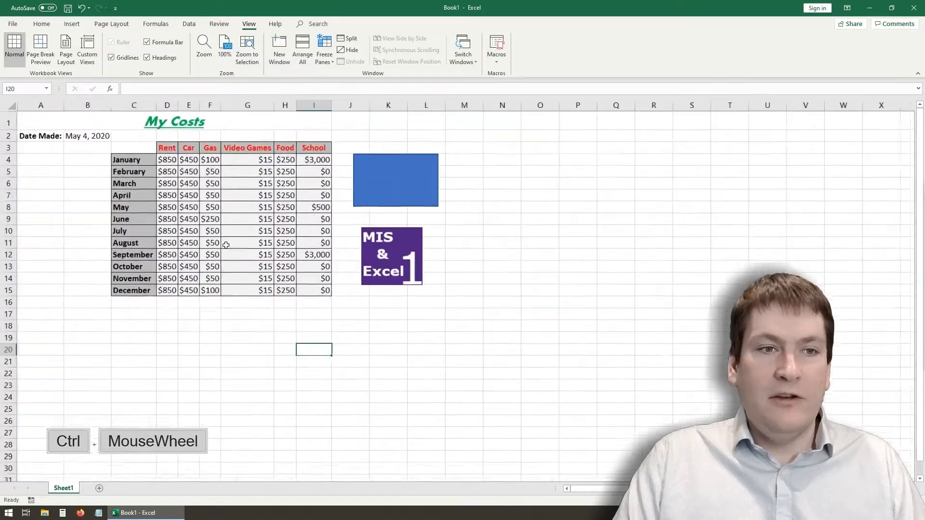
scroll(226, 246, down, 6)
scroll(226, 246, up, 5)
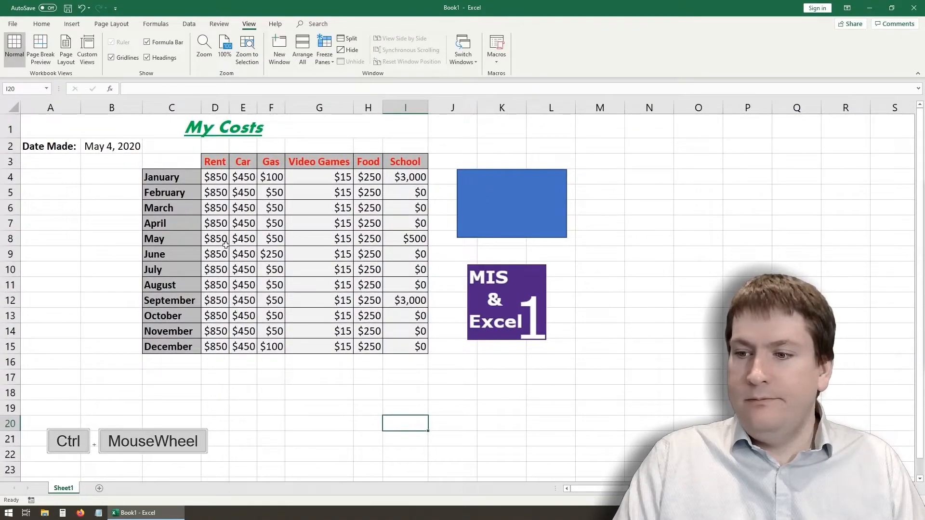
click(67, 285)
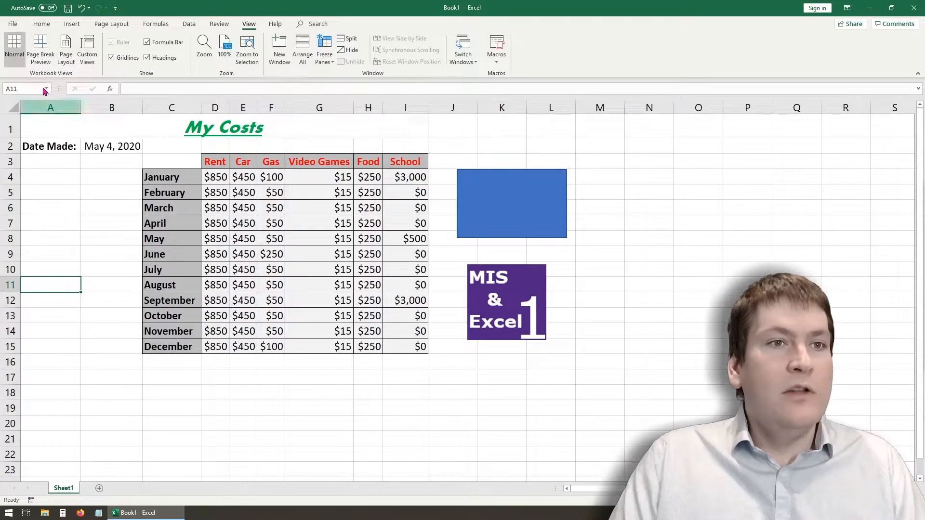
- Prepare to save the workbook to the Desktop under the file name example1
click(13, 24)
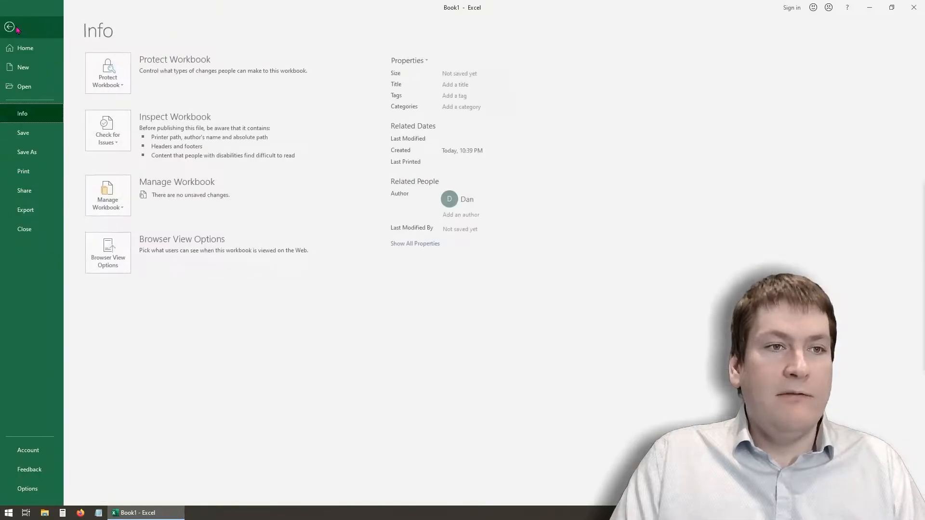
click(43, 154)
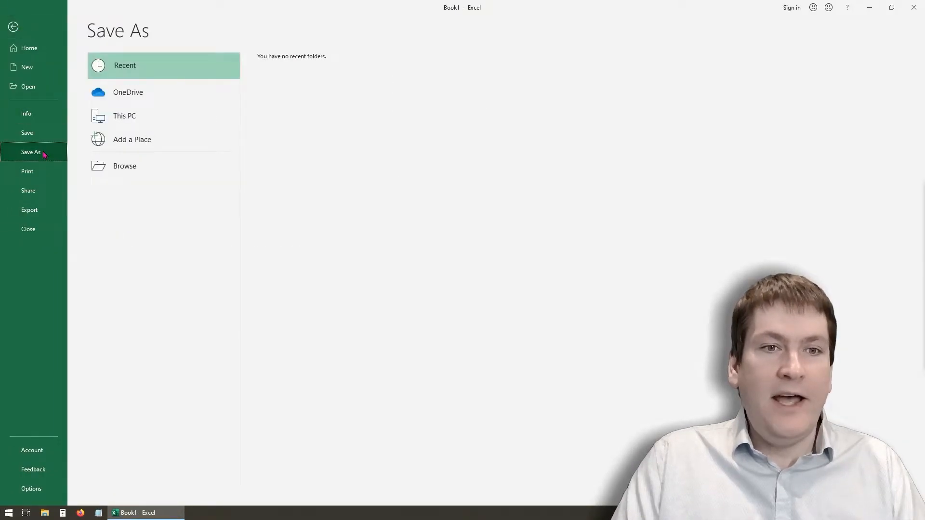
click(126, 166)
click(42, 75)
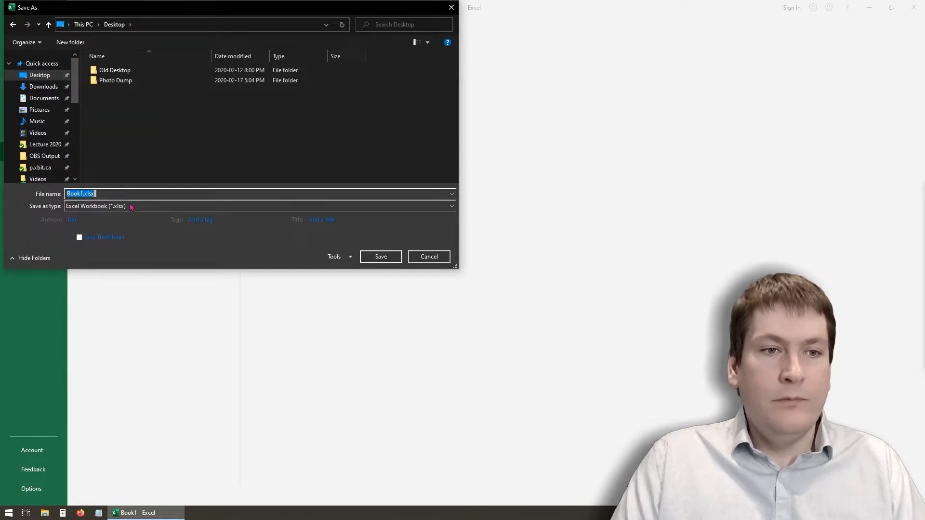
text(example1)
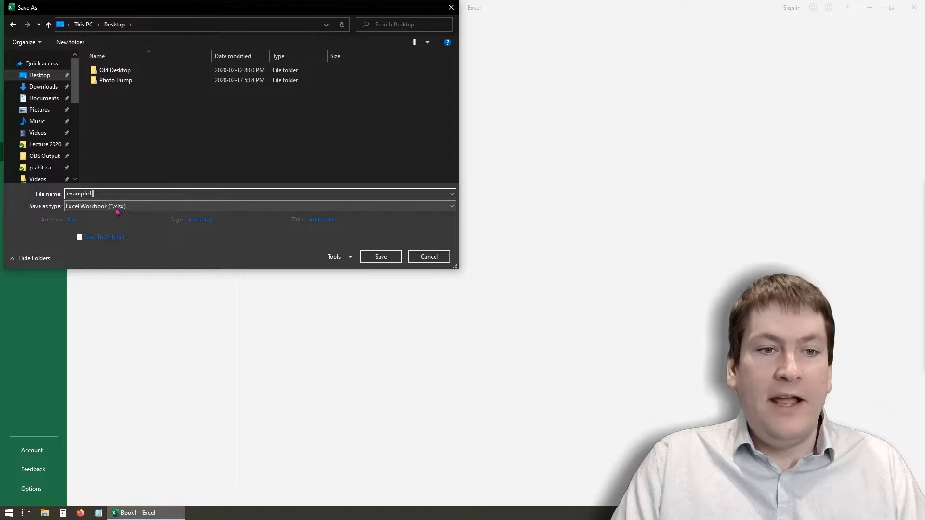
click(114, 219)
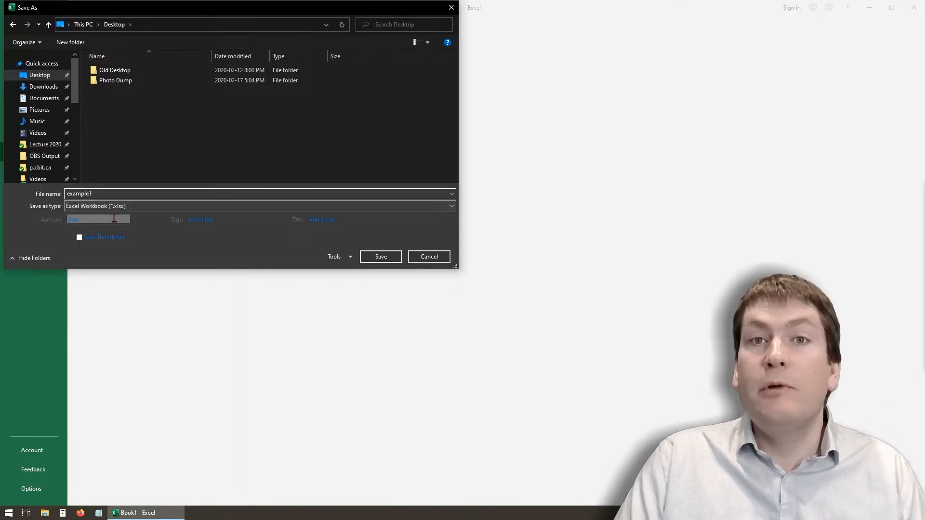
- Try the Excel 97-2003 Workbook (*.xls) file type, and return to Excel Workbook (*.xlsx)
click(130, 207)
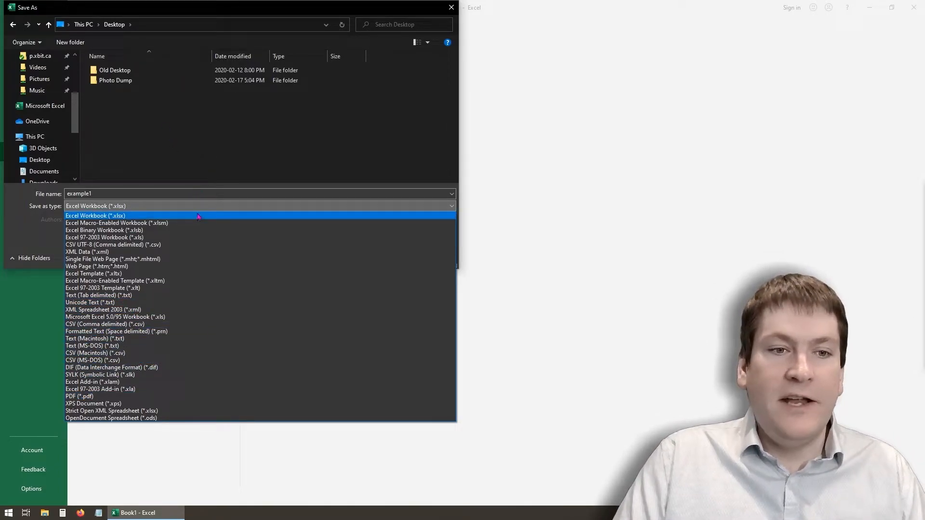
click(178, 238)
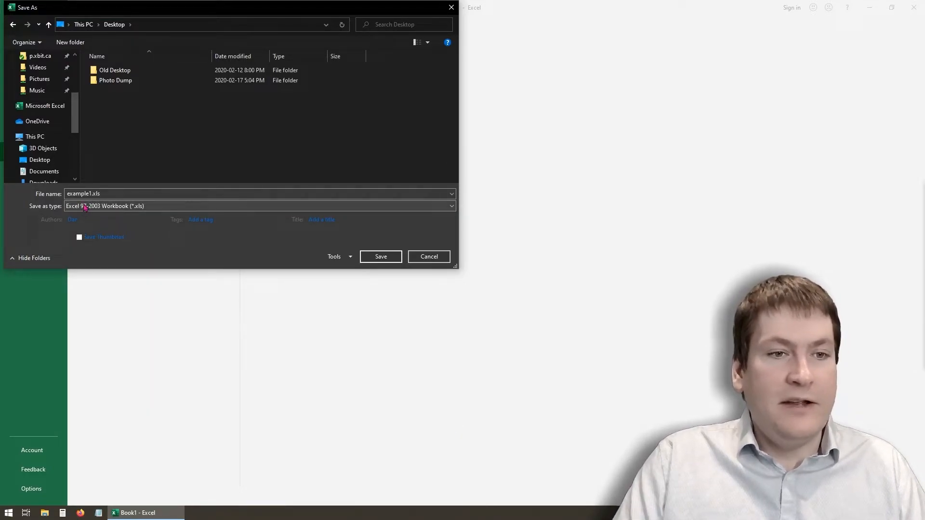
click(143, 208)
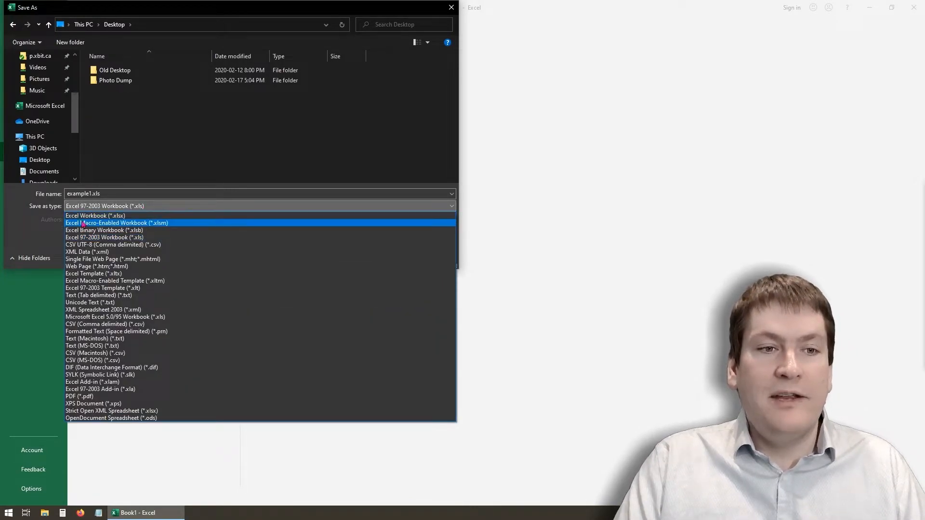
click(121, 219)
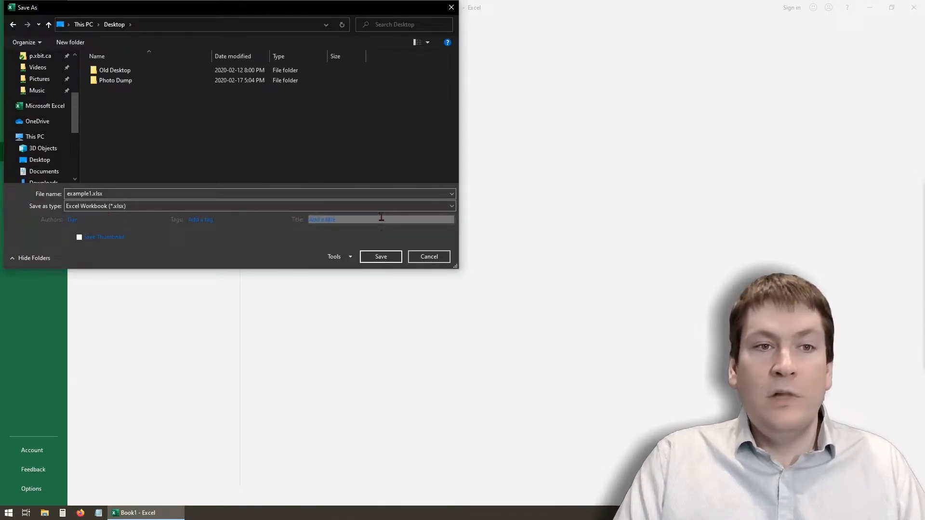
- Complete saving the workbook as example1.xlsx, and save it once more from the worksheet
click(380, 256)
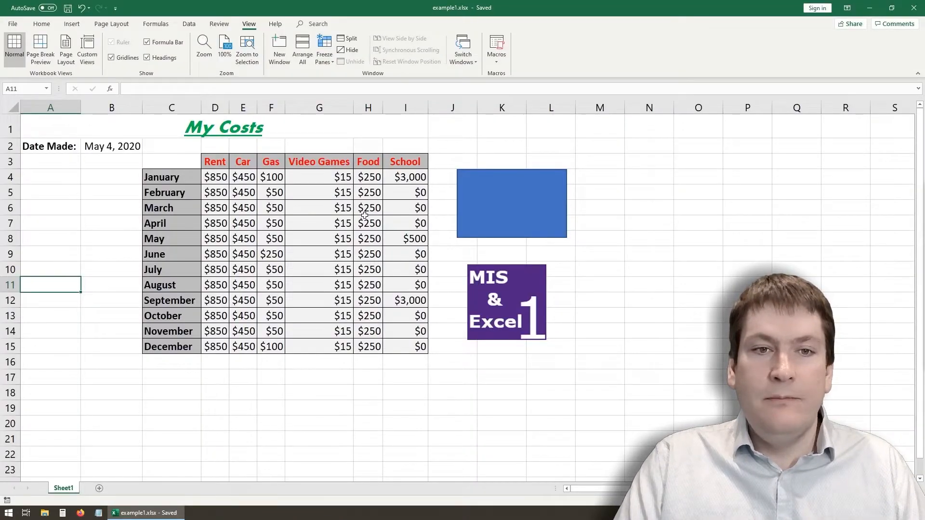
click(108, 192)
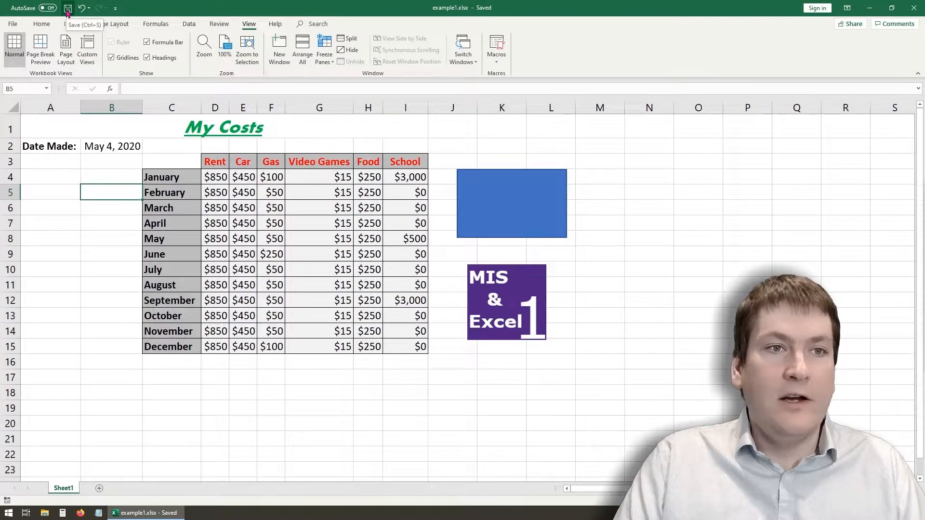
key(ctrl+s)
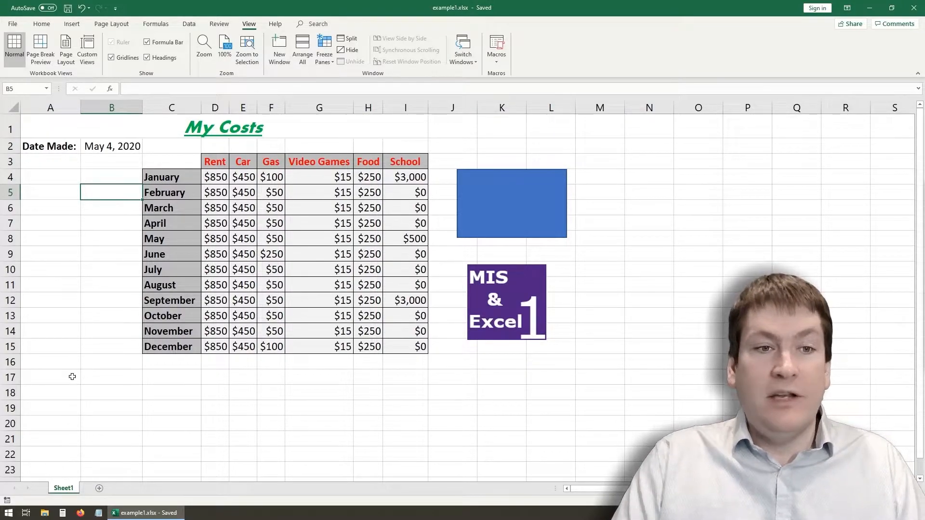
- Rename Sheet1 as My Costs
double_click(66, 488)
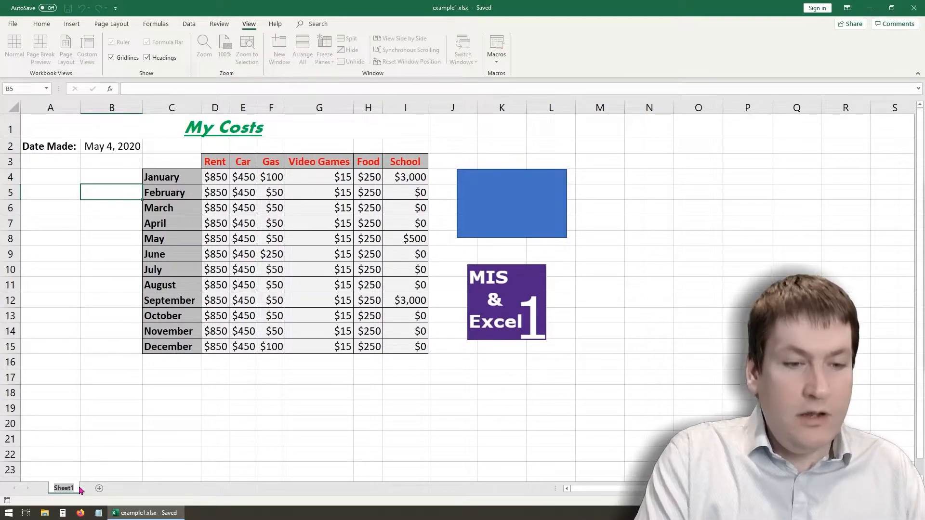
text(My Costs)
key(Return)
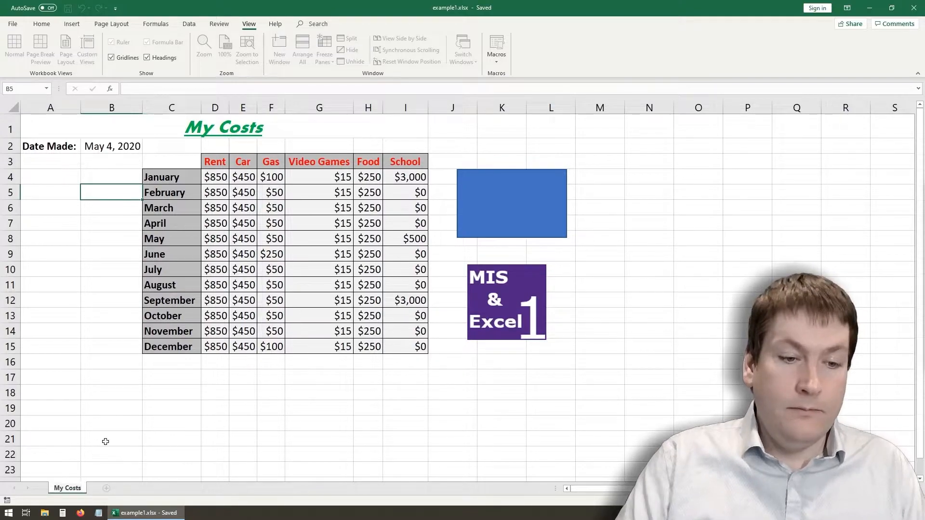
click(105, 442)
- Add a new worksheet after My Costs and name it My Grades
click(107, 488)
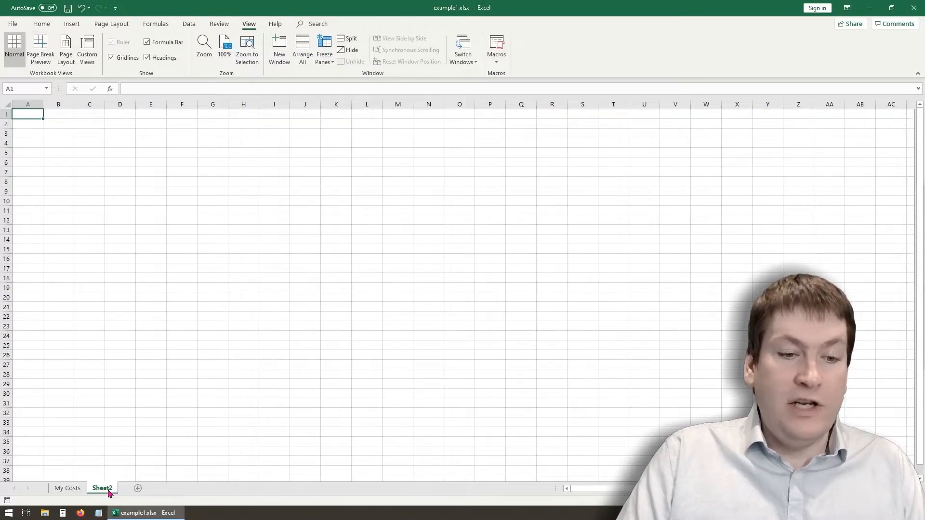
double_click(108, 489)
text(My Grades)
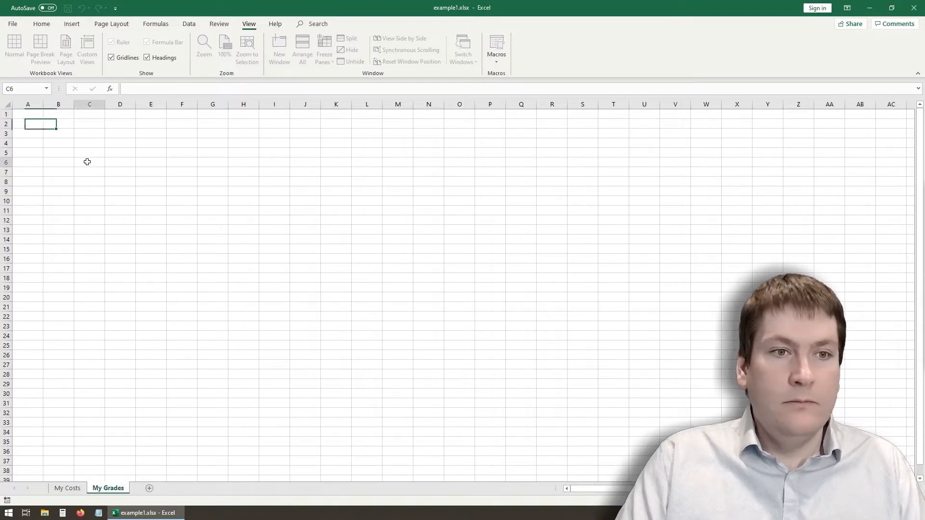
- Enter the heading Courses in C5 with the course numbers 1032, 2034 and 2211 in C6 to C8
click(87, 160)
text(Courses)
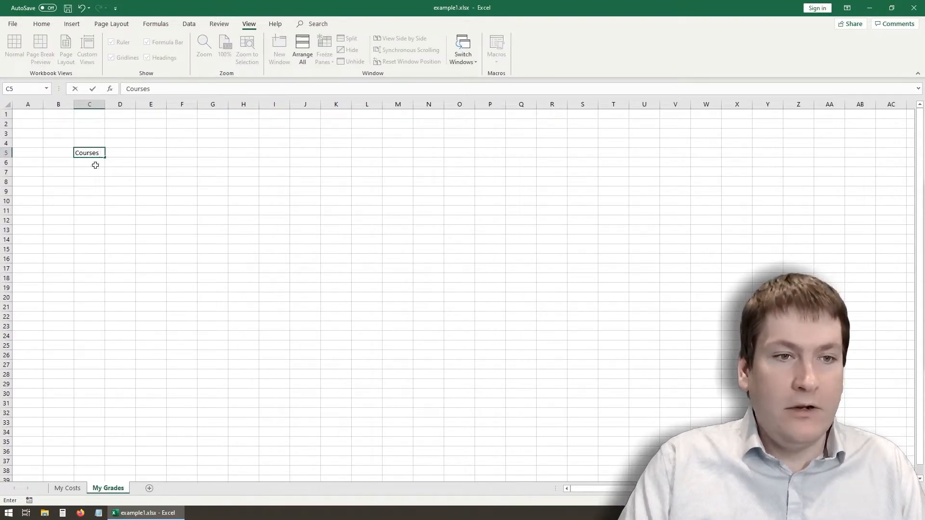
key(Return)
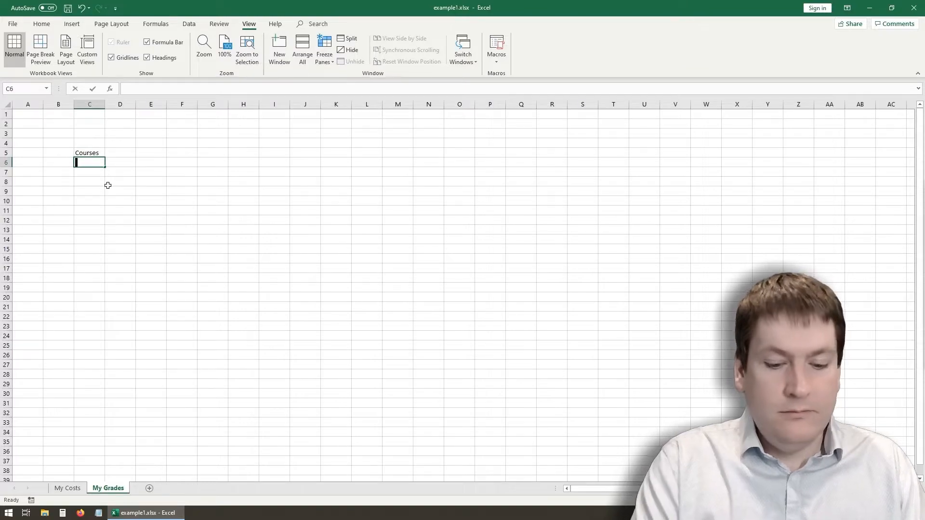
text(1032)
key(Return)
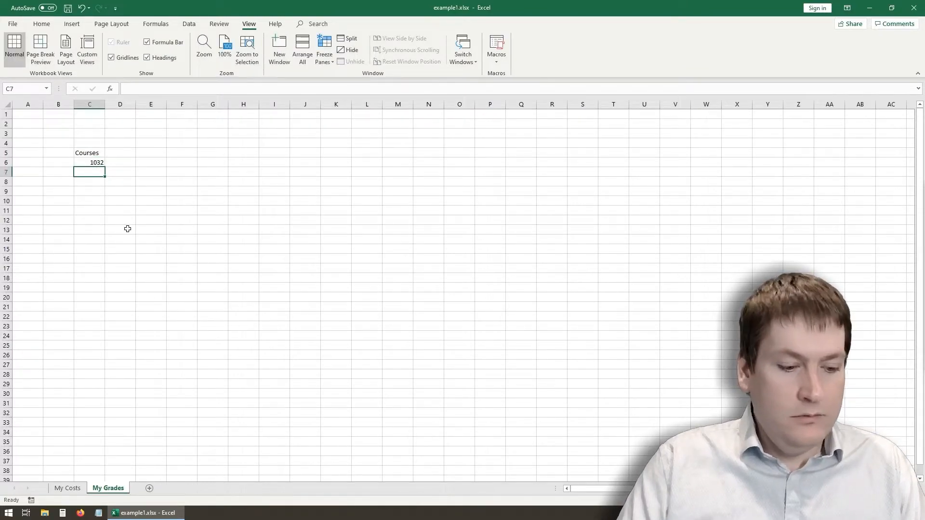
text(2043)
key(BackSpace)
key(BackSpace)
text(34)
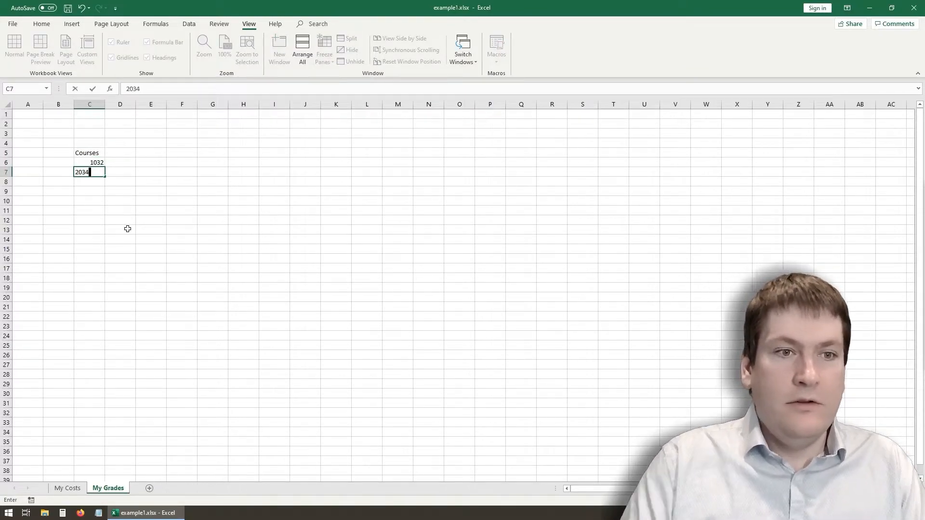
click(126, 228)
click(91, 179)
text(2211)
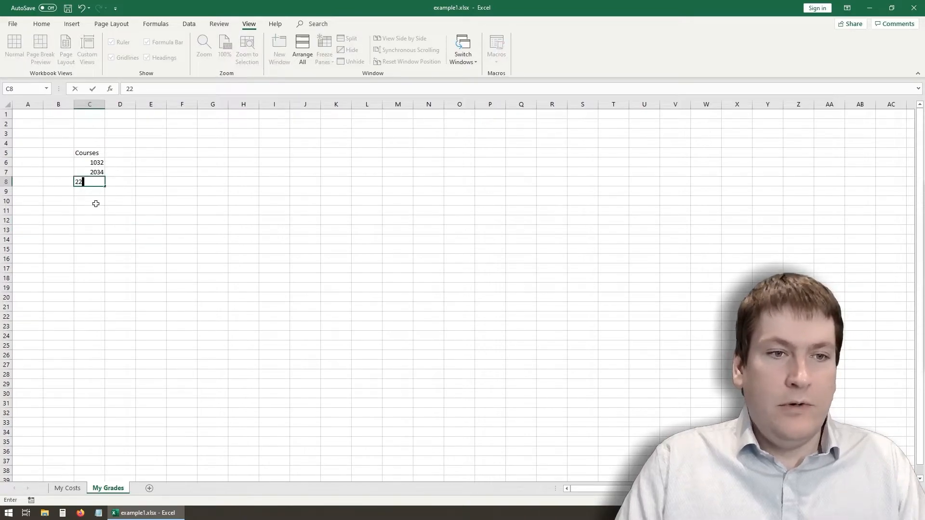
- Enter the grades 90, 23 and 45 beside the three courses in D6 to D8
click(130, 160)
text(90)
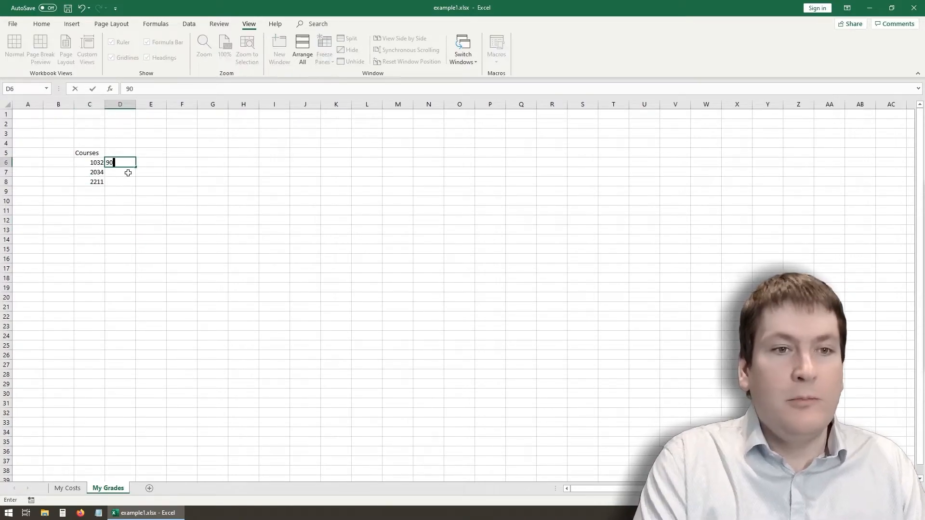
key(Return)
text(83)
key(Return)
text(45)
key(Return)
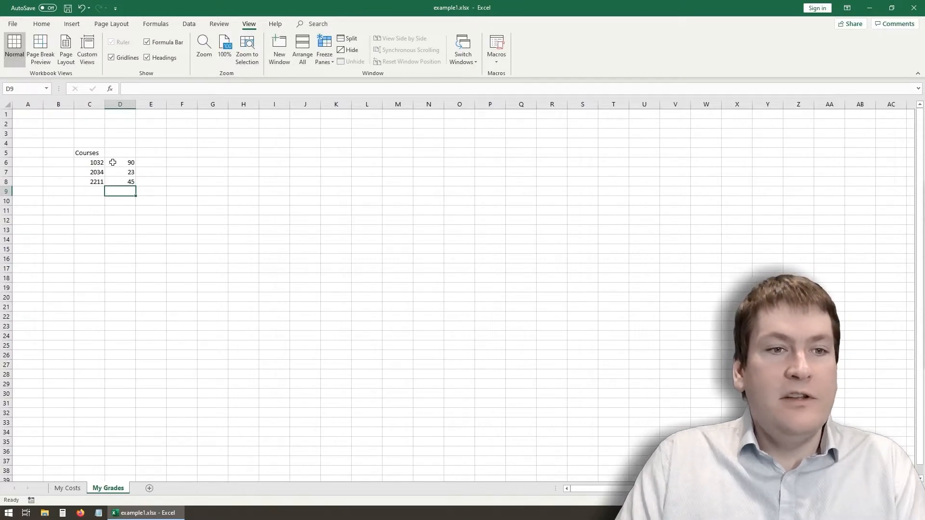
- Return to the My Costs worksheet
click(114, 163)
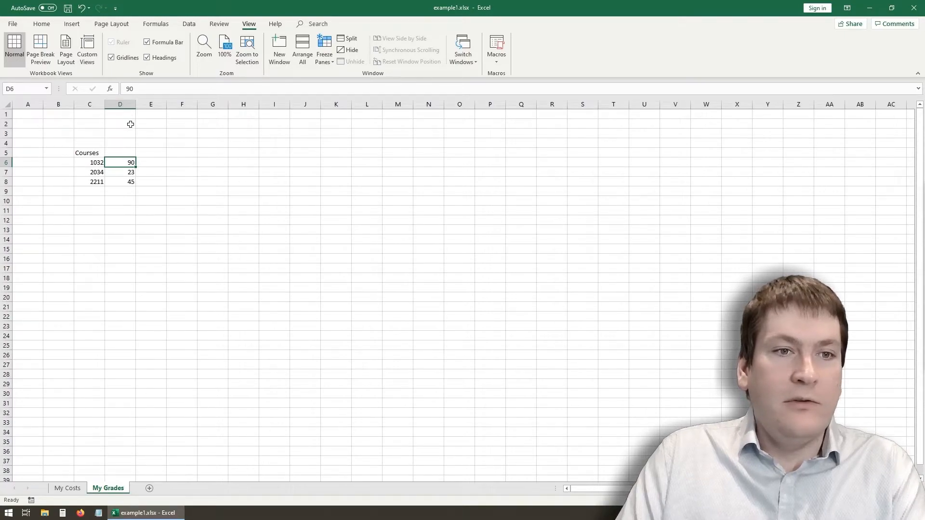
click(67, 488)
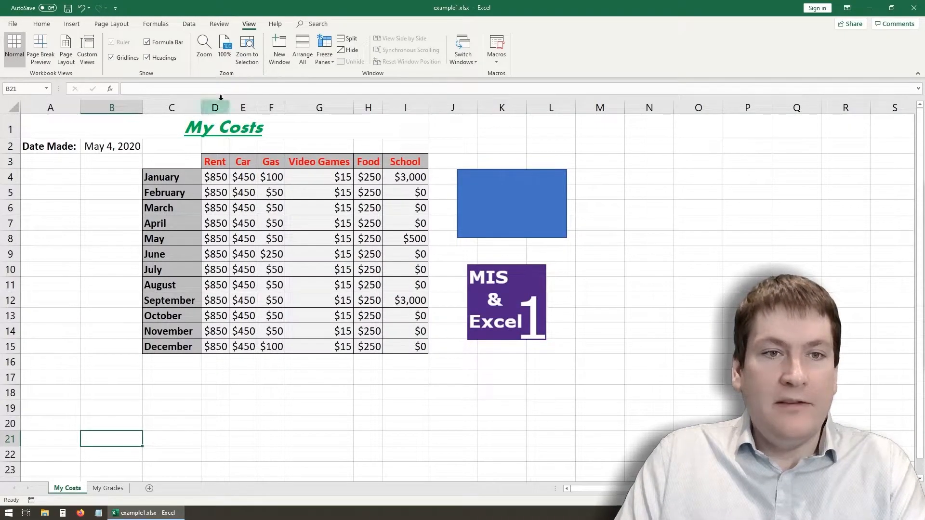
- View the course grades on the My Grades worksheet and return to the My Costs worksheet
click(213, 210)
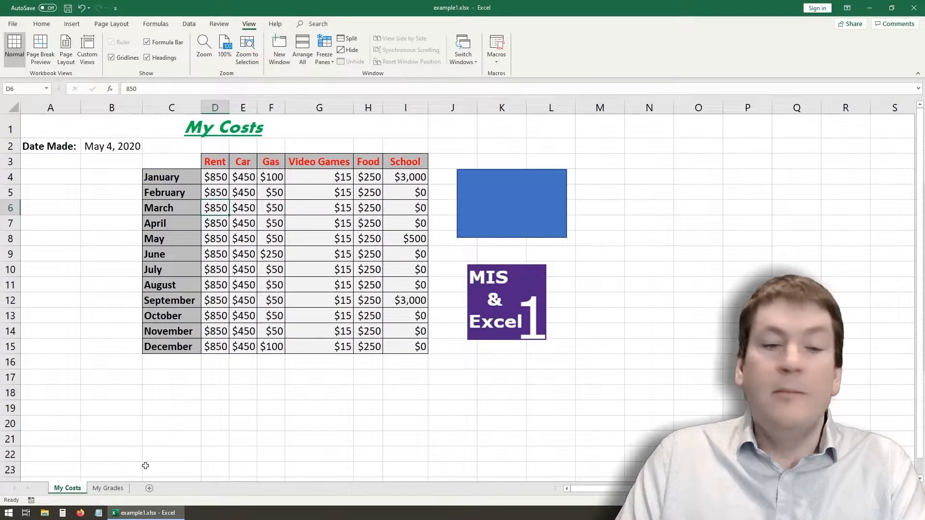
click(112, 360)
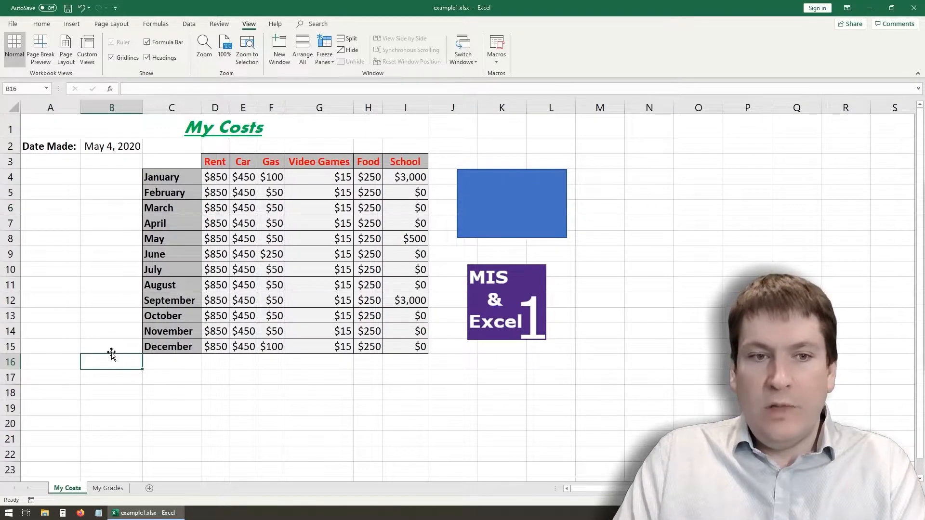
click(108, 489)
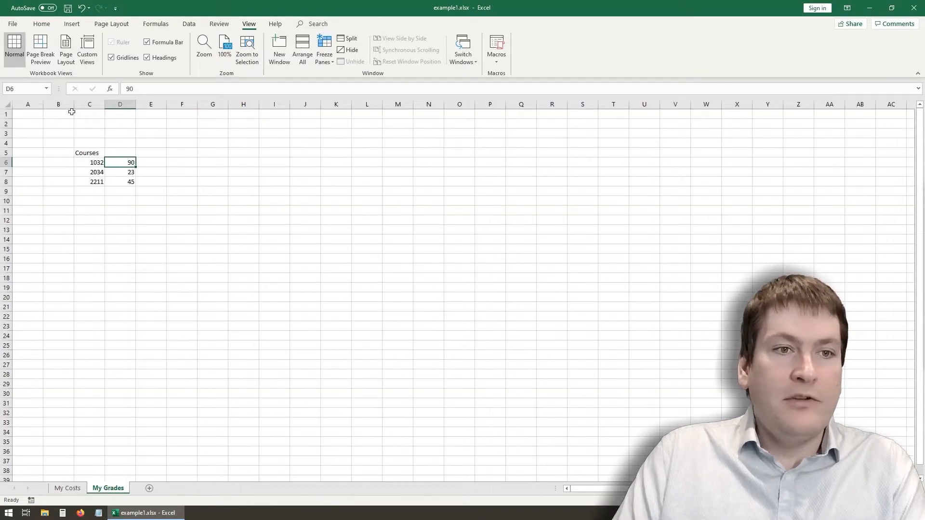
drag(115, 177, 131, 184)
click(119, 380)
click(67, 488)
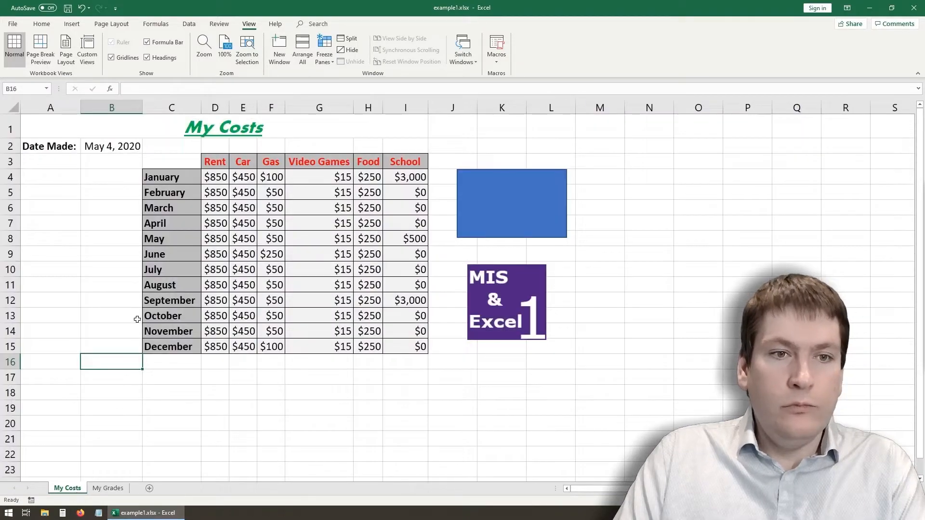
click(126, 223)
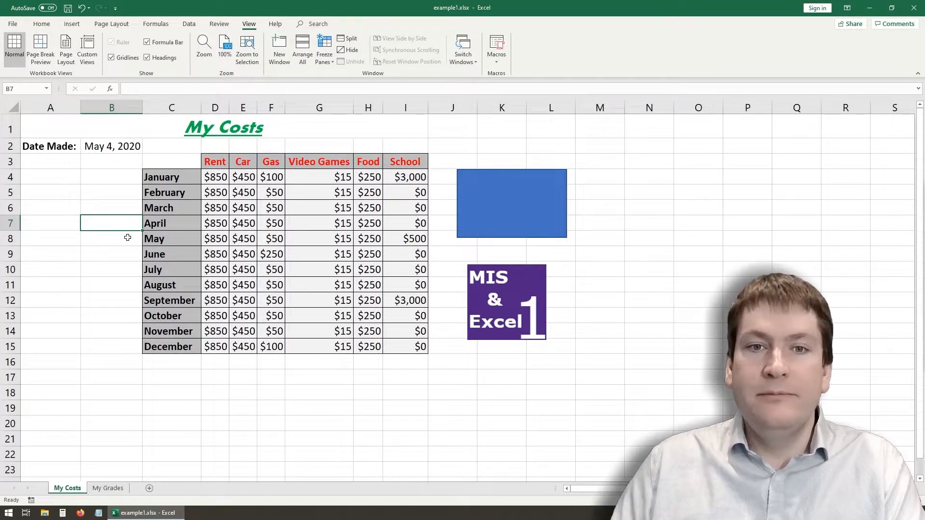
click(626, 192)
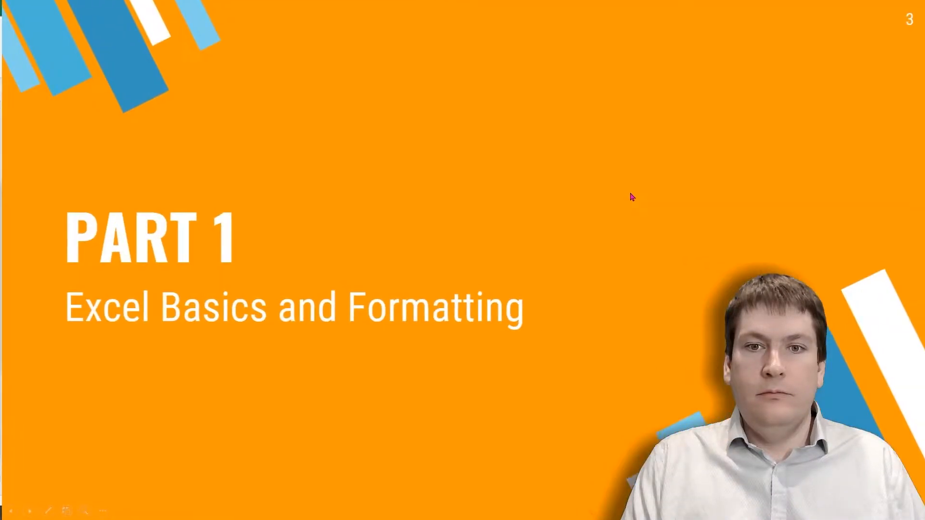
key(Right)
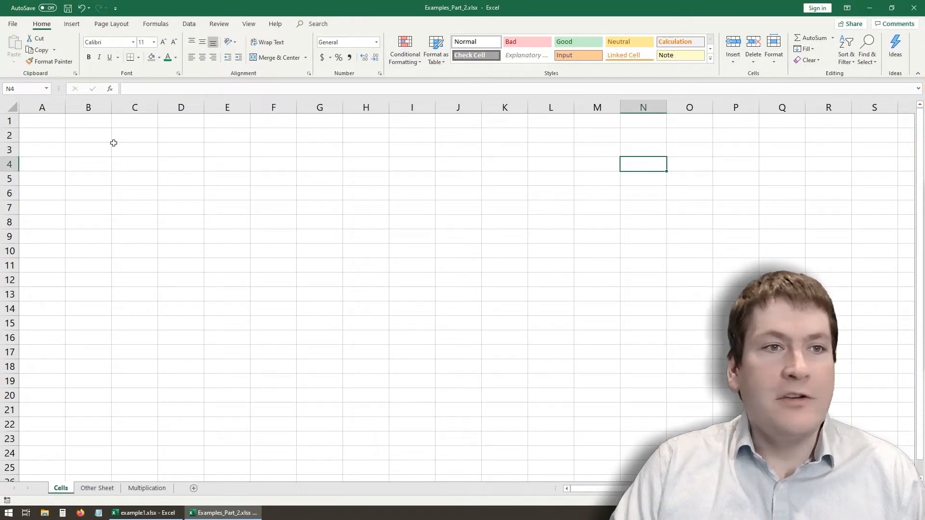
- Enter the text C4 in cell C4 of the Cells worksheet
click(132, 182)
click(128, 162)
click(136, 180)
double_click(136, 164)
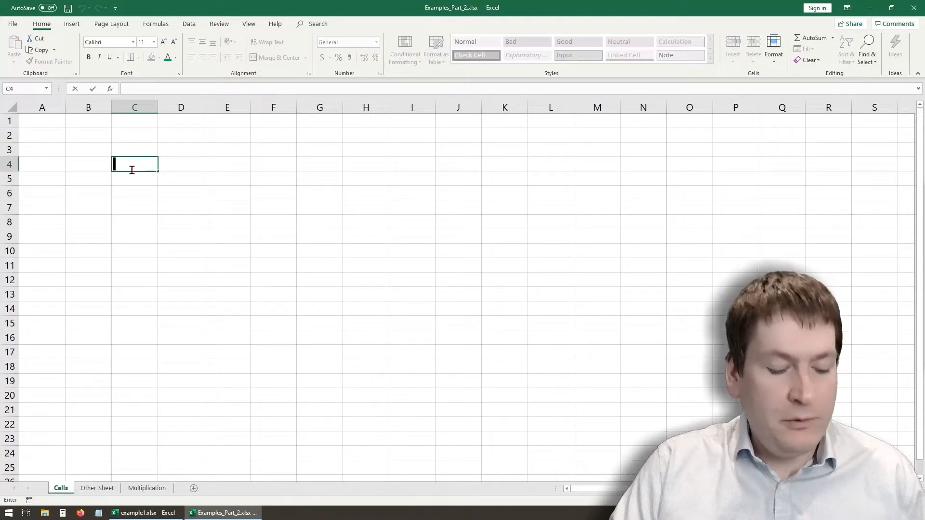
text(C4)
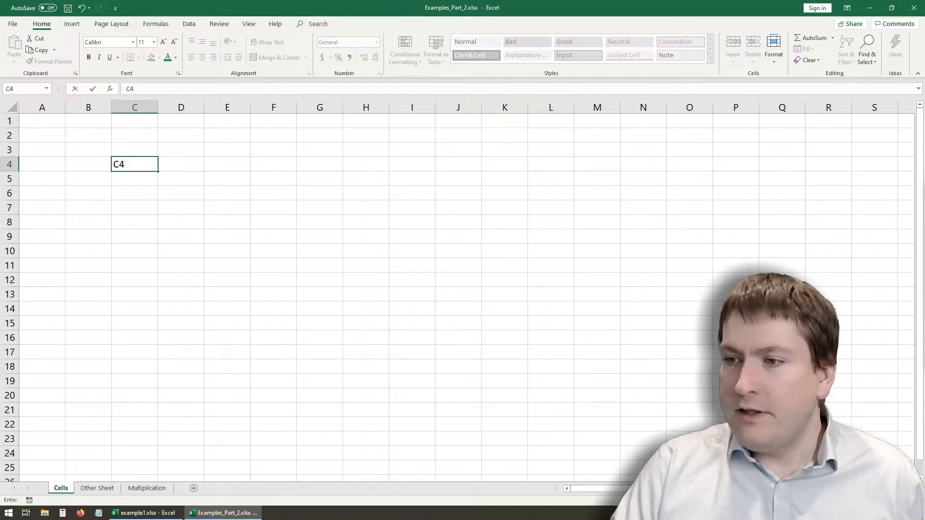
- Mark column header C, row header 4 and the cell reference with circles, add arrows pointing to cell C4, and clear the markings
click(818, 513)
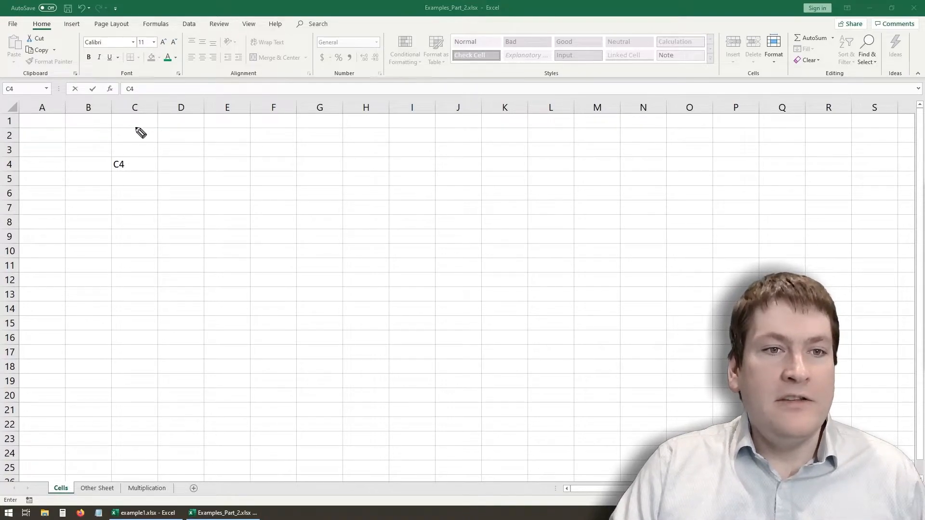
mouse_move(140, 98)
mouse_down()
mouse_move(128, 101)
mouse_move(133, 116)
mouse_move(141, 103)
mouse_up()
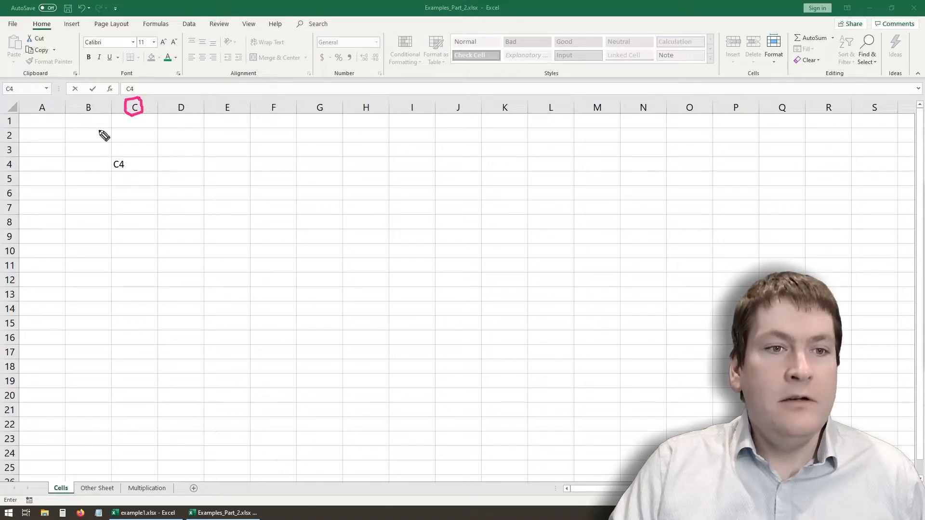
mouse_move(10, 159)
mouse_down()
mouse_move(15, 173)
mouse_move(14, 162)
mouse_up()
mouse_move(25, 87)
mouse_down()
mouse_move(10, 85)
mouse_move(7, 96)
mouse_move(18, 81)
mouse_up()
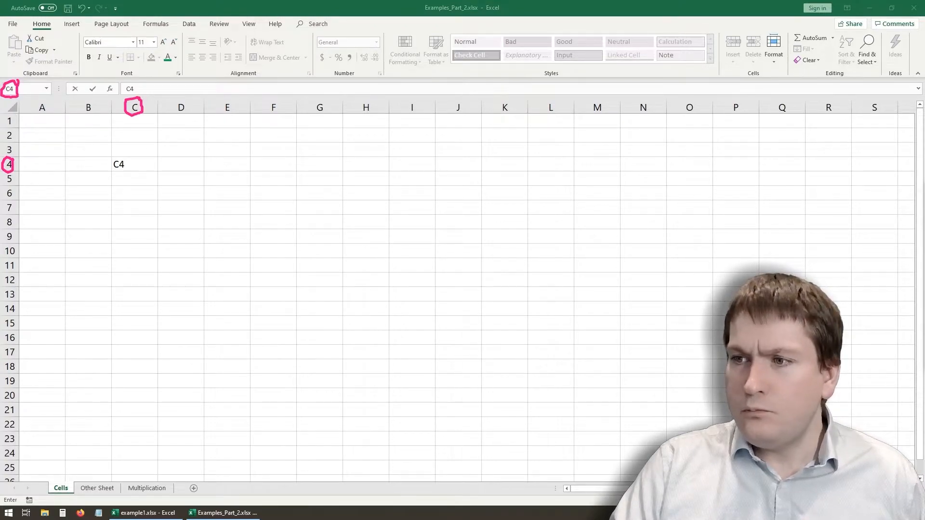
drag(13, 164, 105, 165)
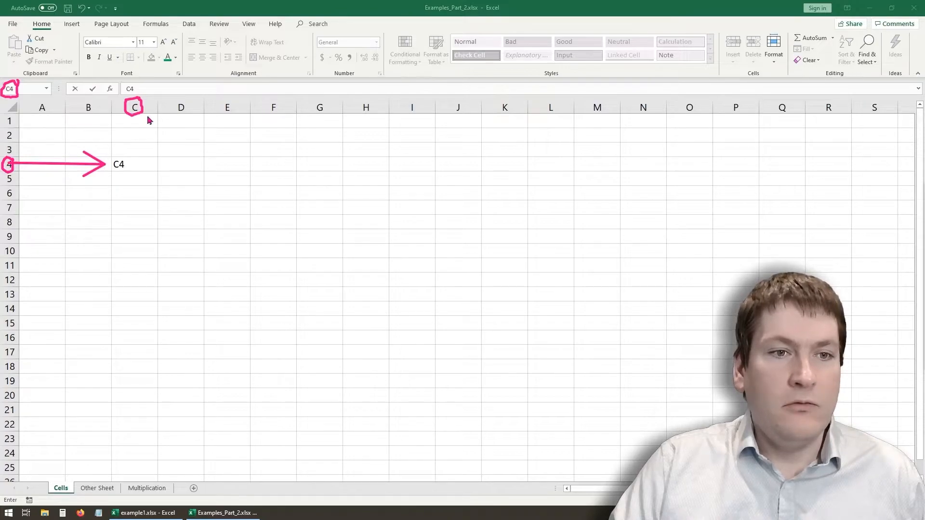
drag(142, 117, 144, 163)
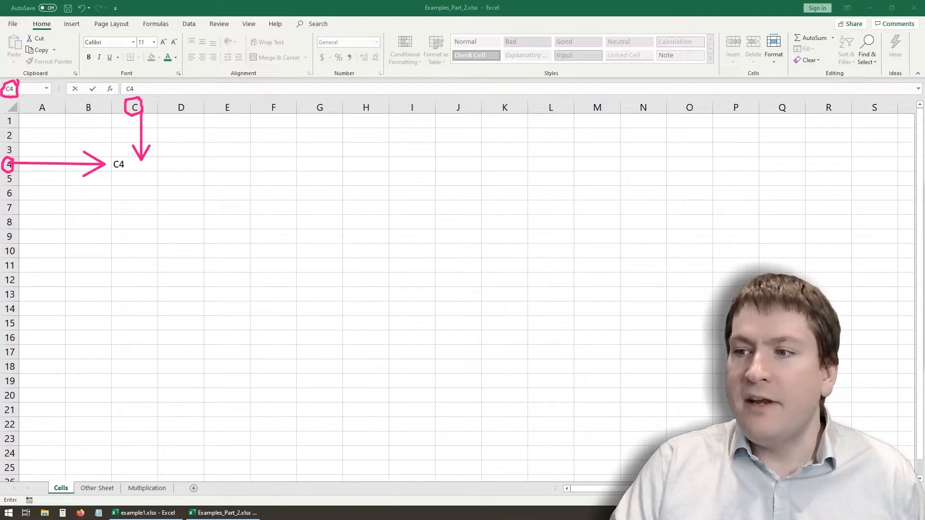
key(Escape)
click(140, 180)
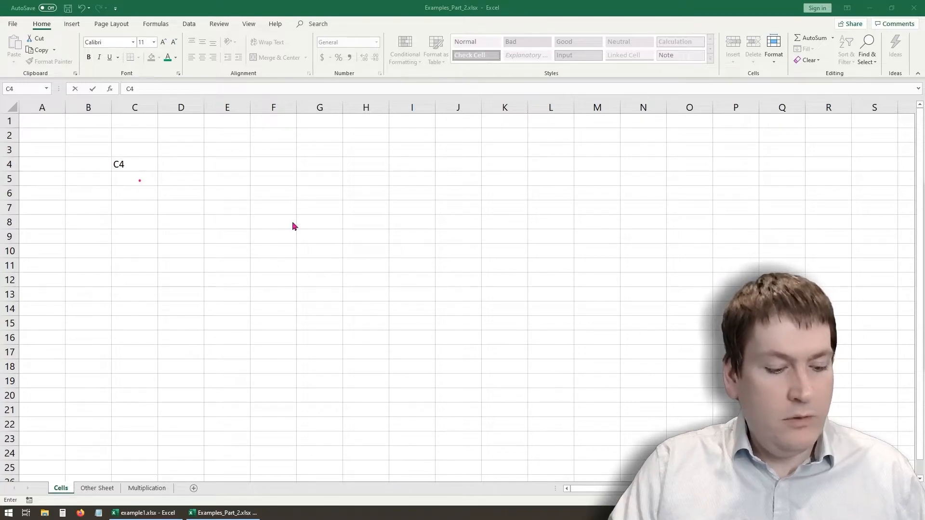
- Replace the text in cell C4 with Hello World
click(140, 164)
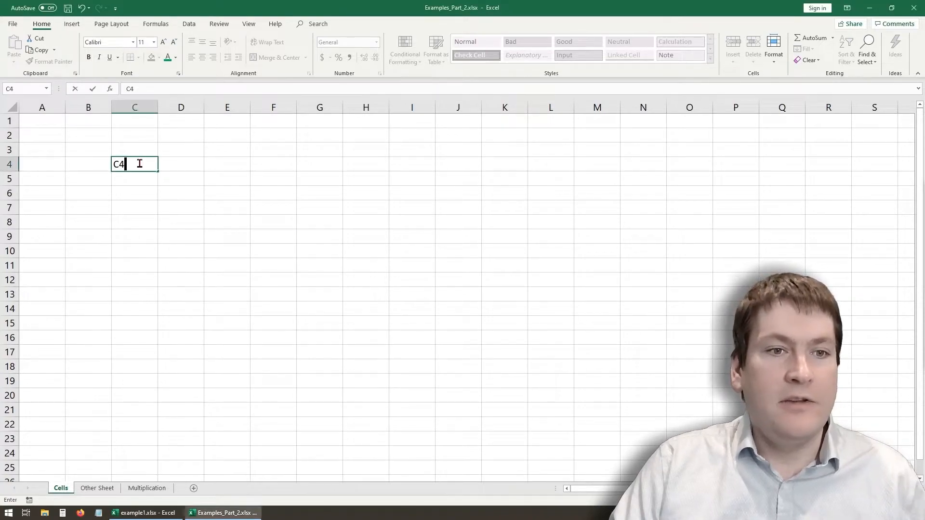
drag(140, 164, 103, 163)
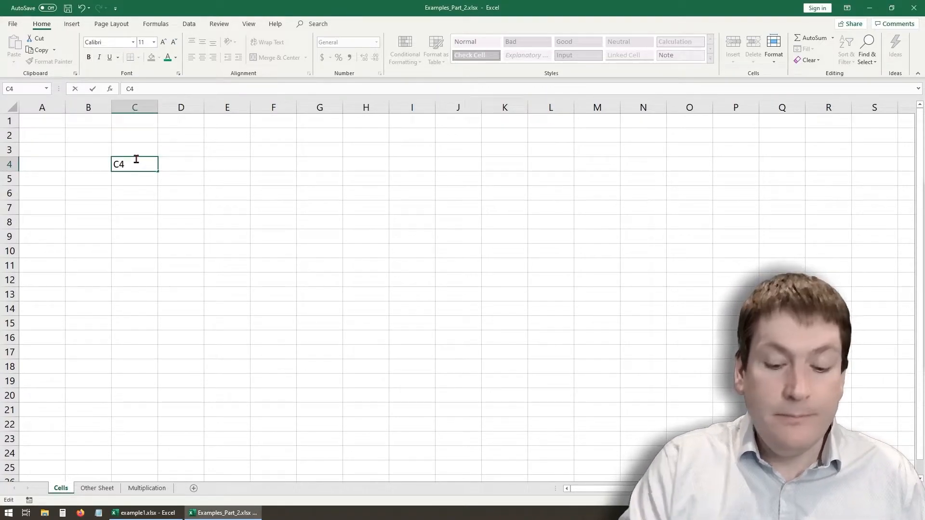
key(BackSpace)
text(Helo)
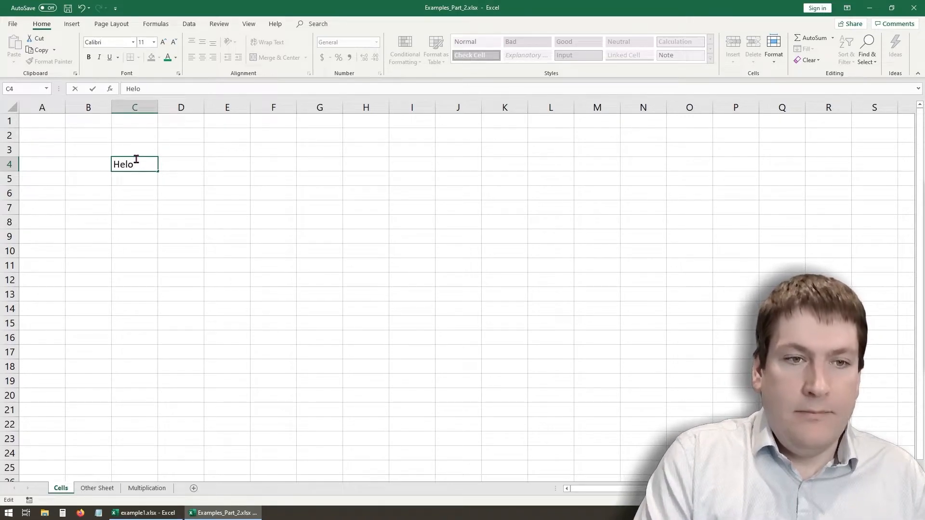
key(BackSpace)
text(lo World)
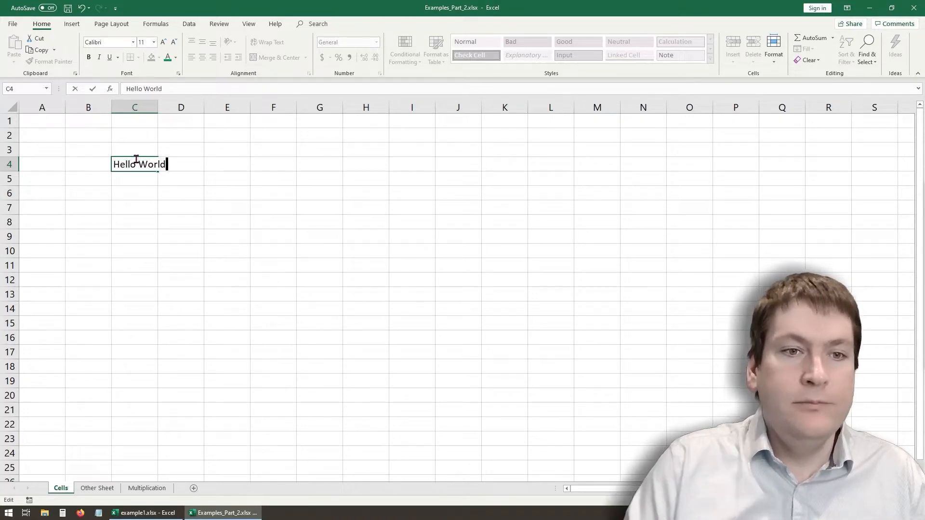
key(Return)
- Enter C4 as the text of cell C4 again and enter D4 in cell D4
key(Up)
text(C)
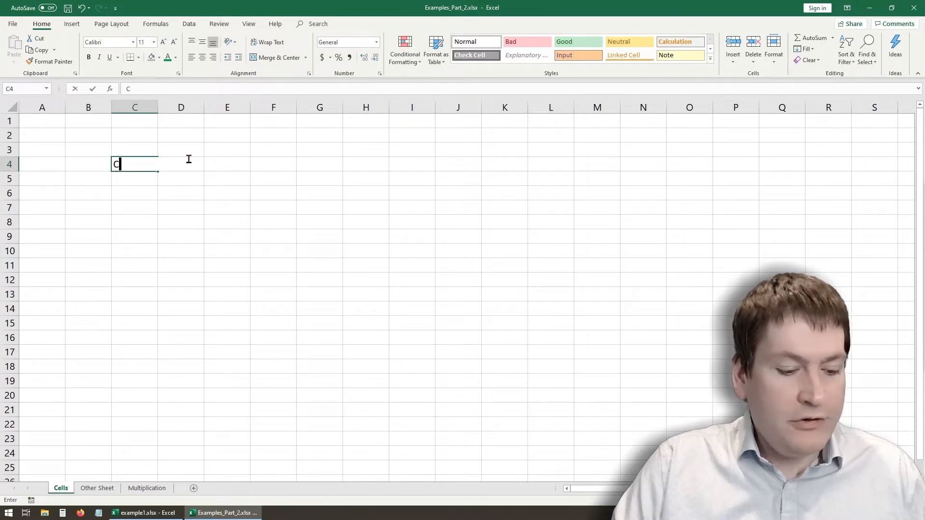
text(4)
click(200, 180)
click(198, 168)
text(C)
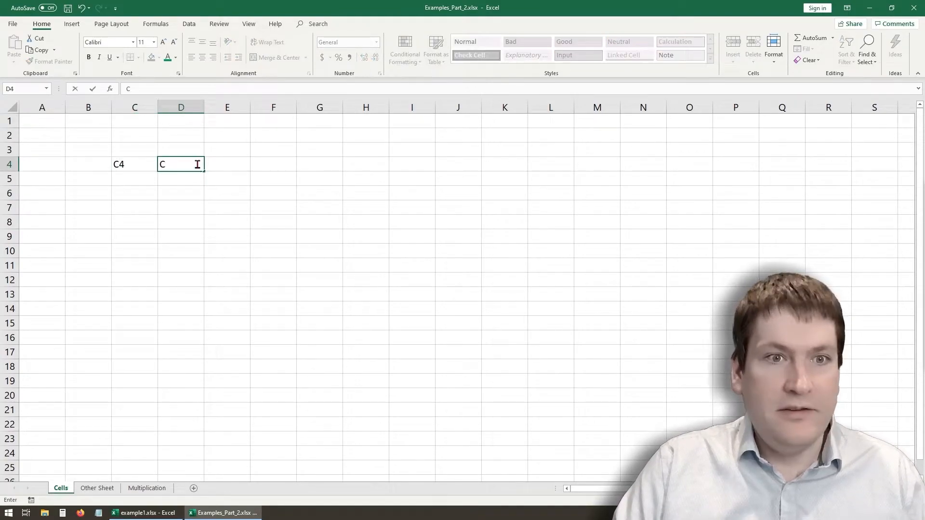
key(BackSpace)
text(D4)
click(180, 225)
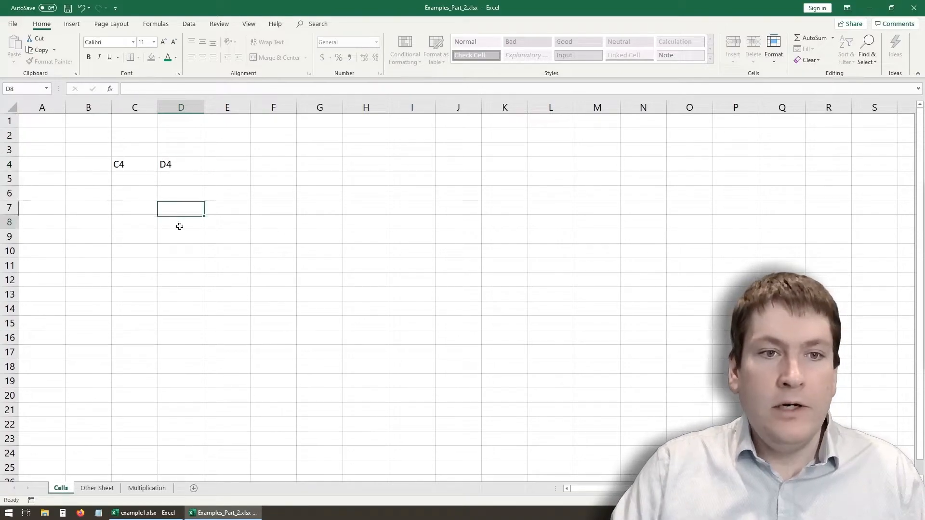
- Continue the row 4 labels by entering E4 in cell E4 and F4 in cell F4
click(224, 166)
text(E4)
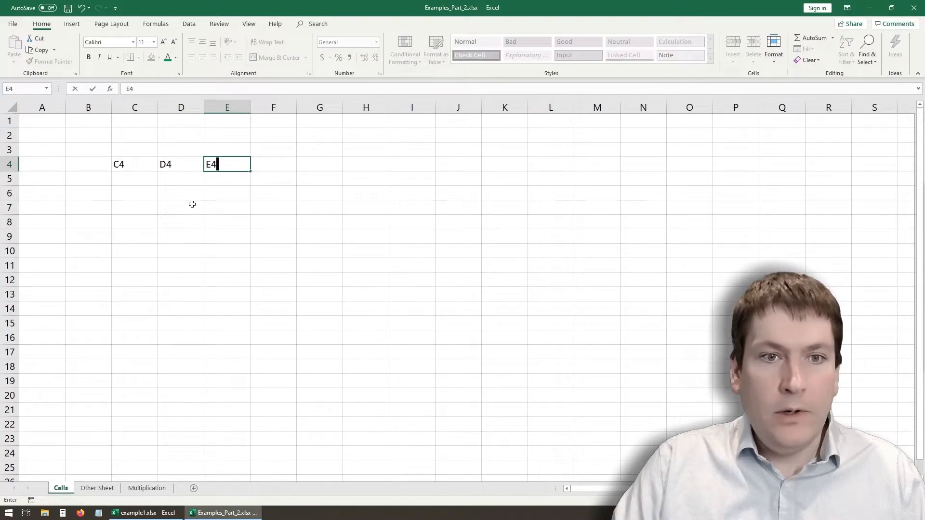
click(214, 202)
click(272, 164)
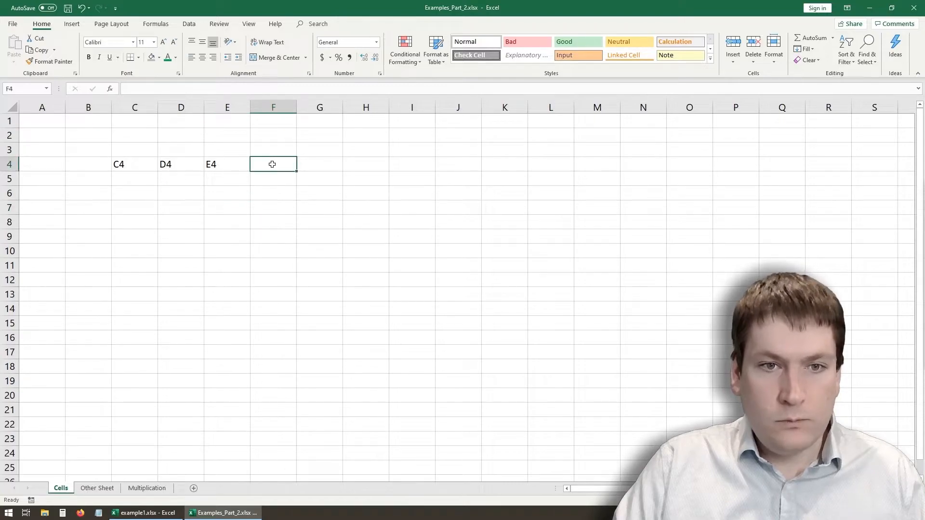
text(F4)
click(174, 195)
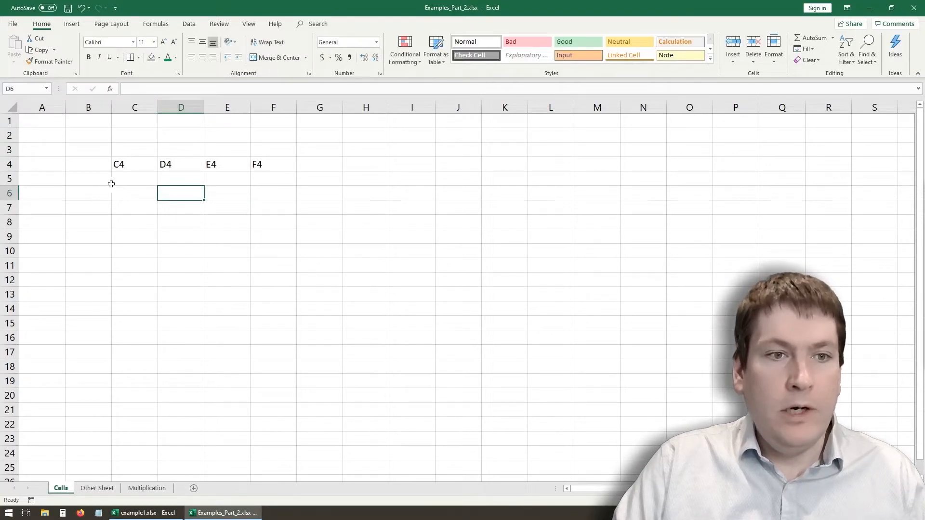
- Start the row 5 labels by entering C5 in cell C5 and D5 in cell D5
click(126, 182)
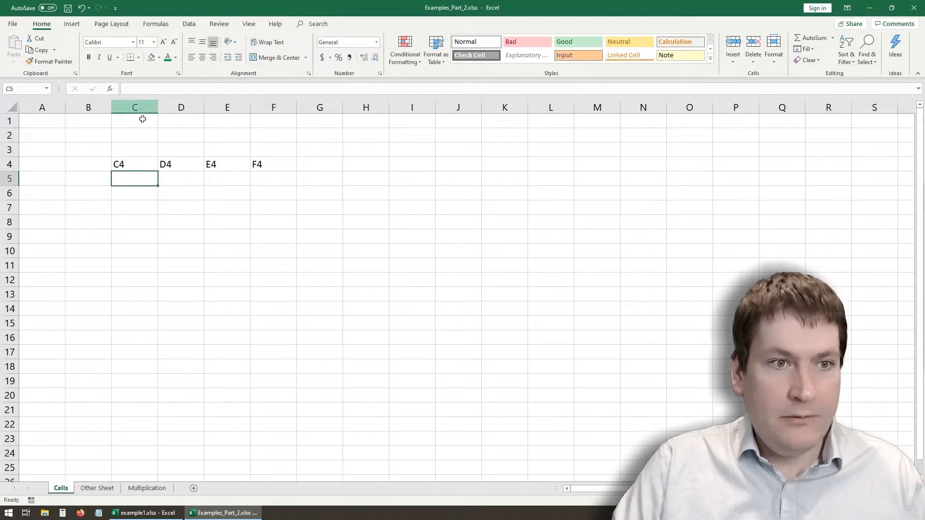
text(C4)
key(BackSpace)
text(5)
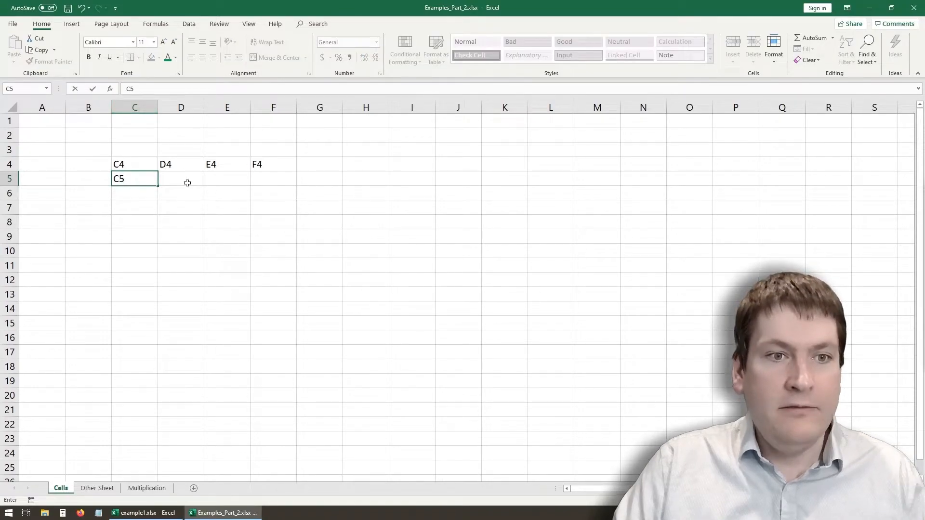
click(188, 181)
text(D4)
key(BackSpace)
text(5)
- Complete the row 5 labels by entering E5 in cell E5 and F5 in cell F5
click(228, 180)
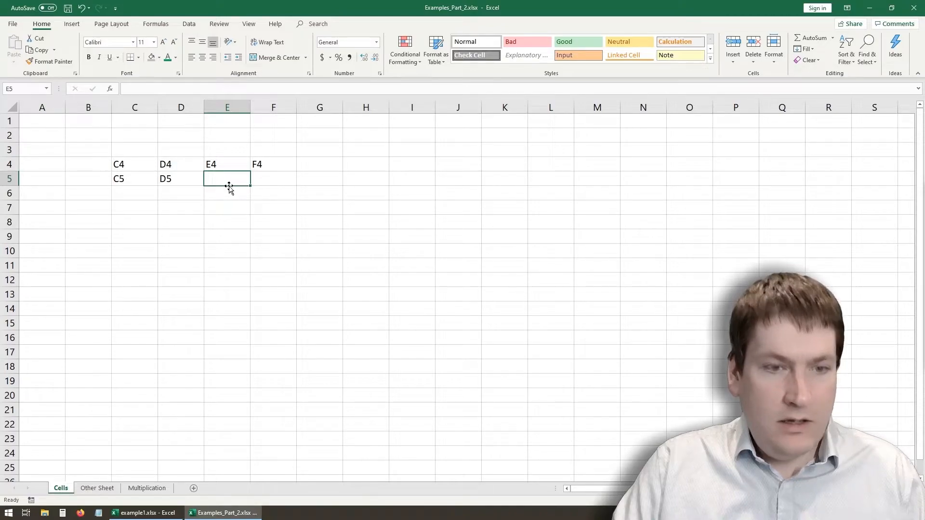
text(E4)
key(BackSpace)
text(5)
click(273, 188)
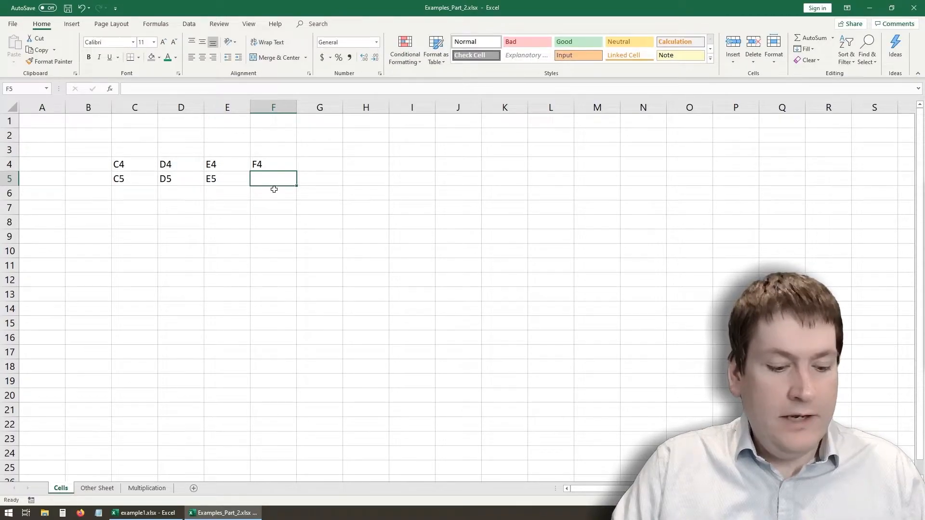
text(F4)
key(BackSpace)
text(5)
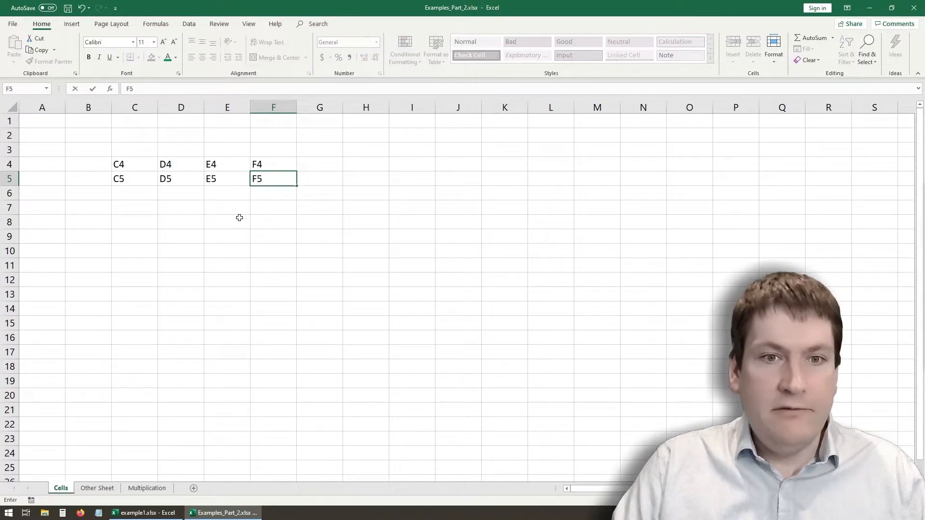
click(235, 210)
- Label the row 6 cells by entering C6, D6, E6 and F6 in cells C6 through F6
click(140, 190)
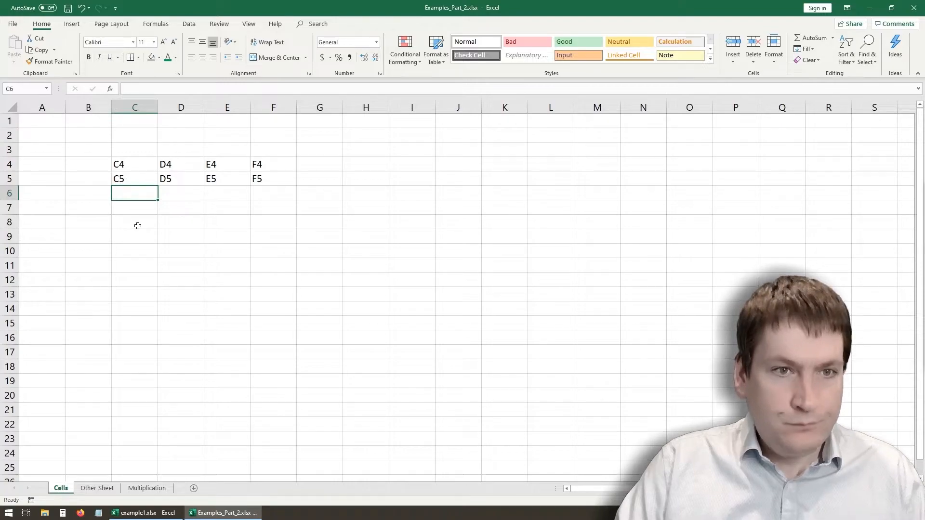
text(C6)
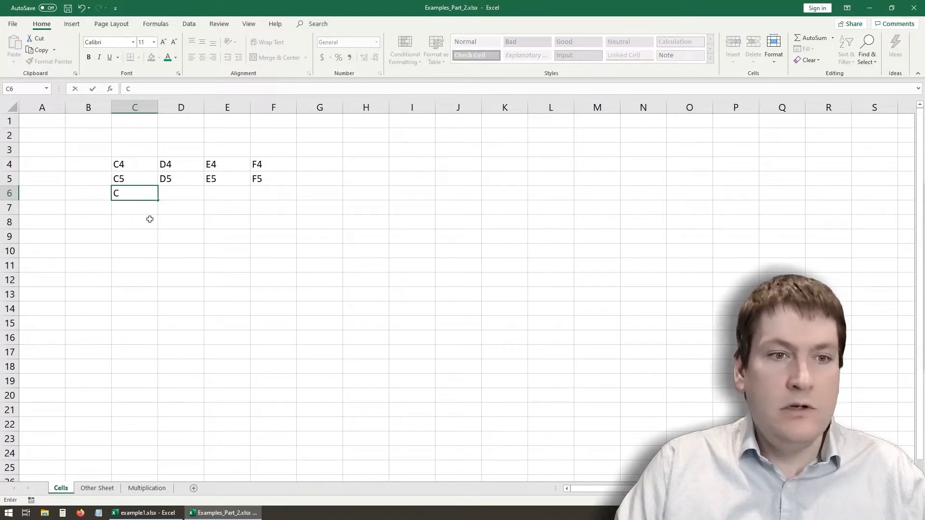
click(181, 193)
text(D6)
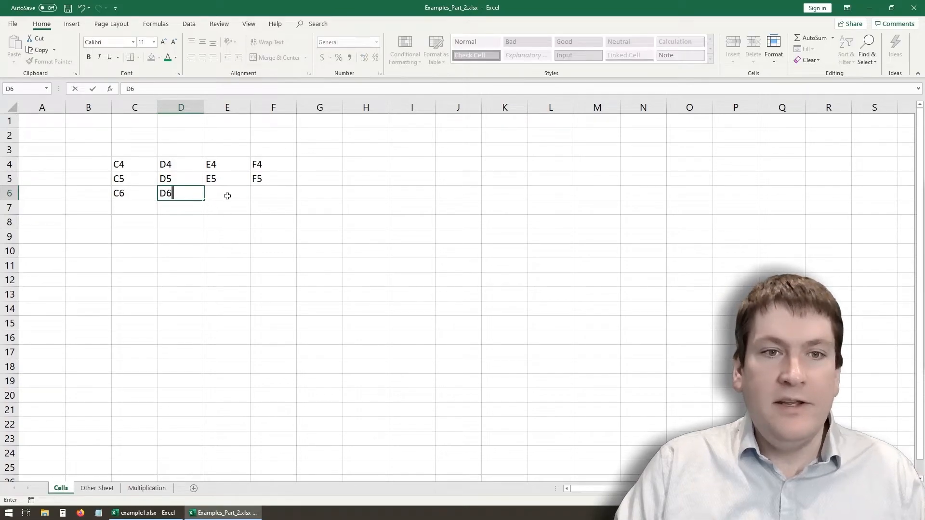
click(227, 196)
text(E6)
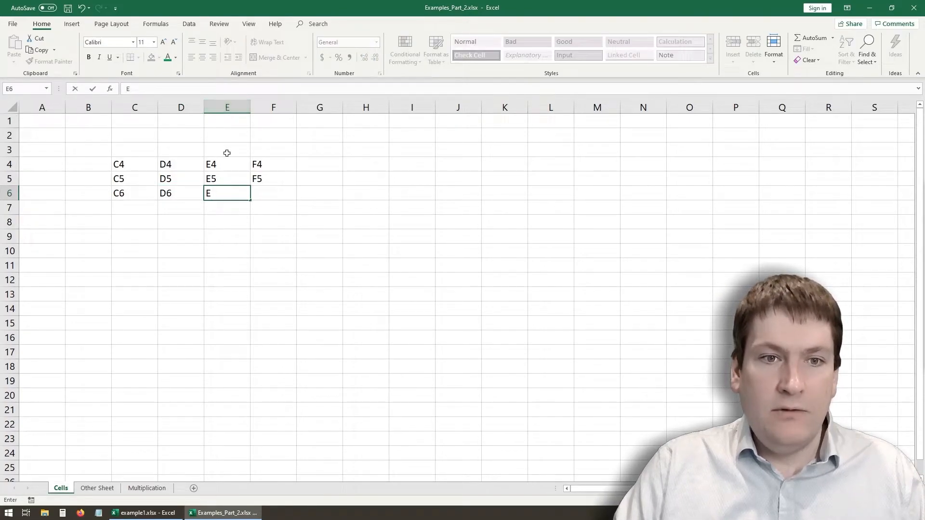
click(278, 195)
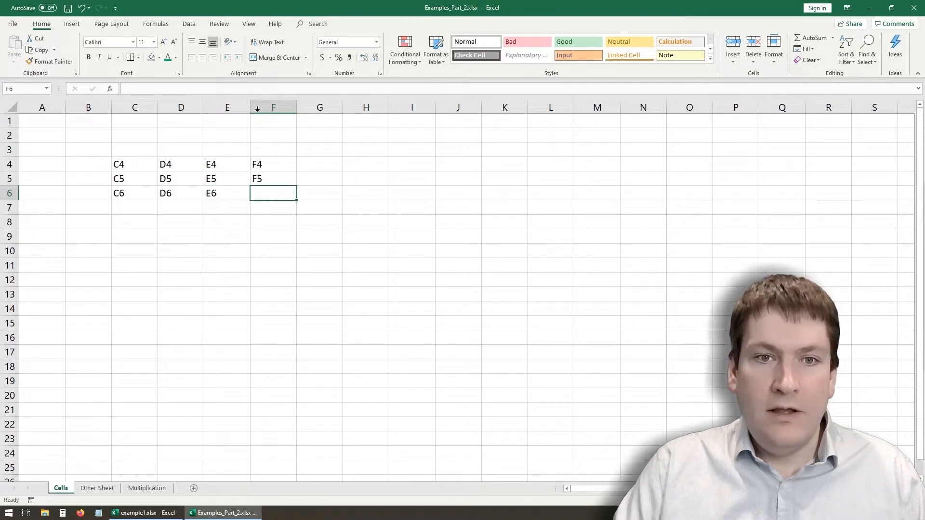
text(F6)
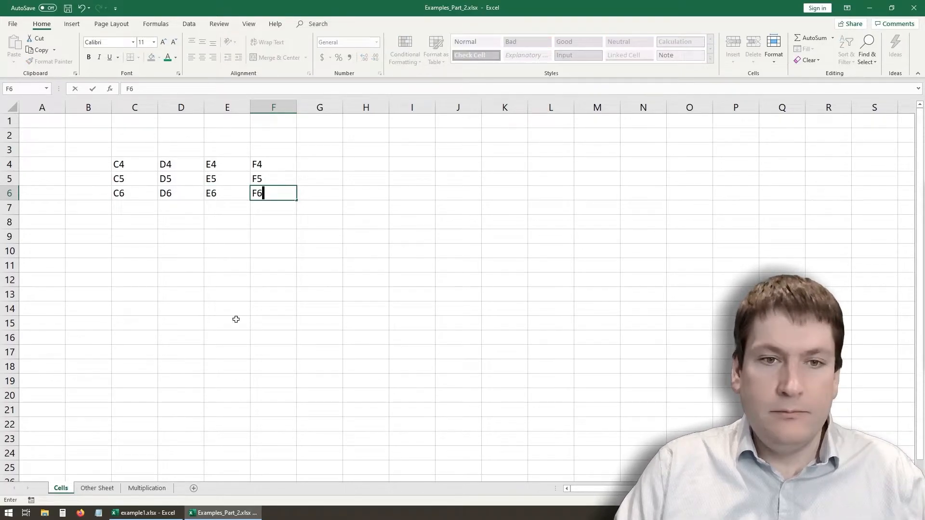
click(235, 283)
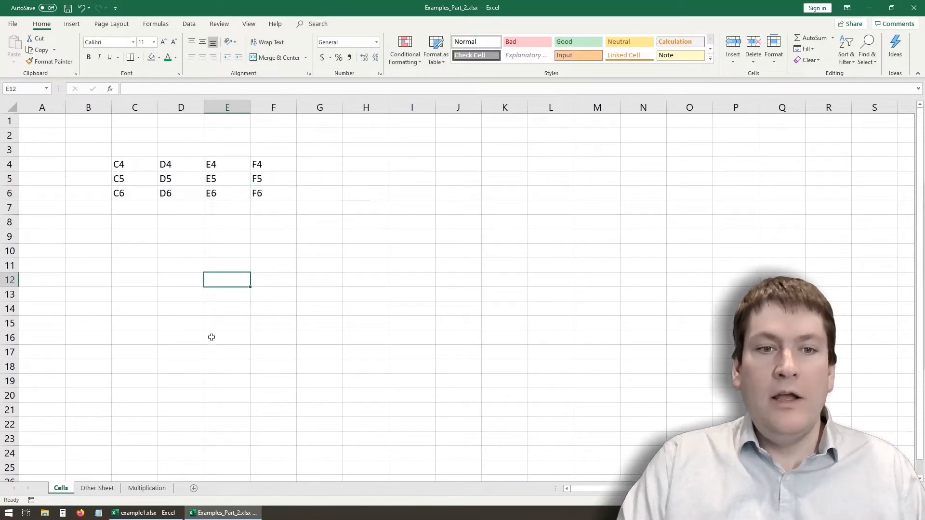
- Enter 123 in cell D12, text in cell D13 and the date may 4, 2020 in cell D14
click(189, 278)
text(123)
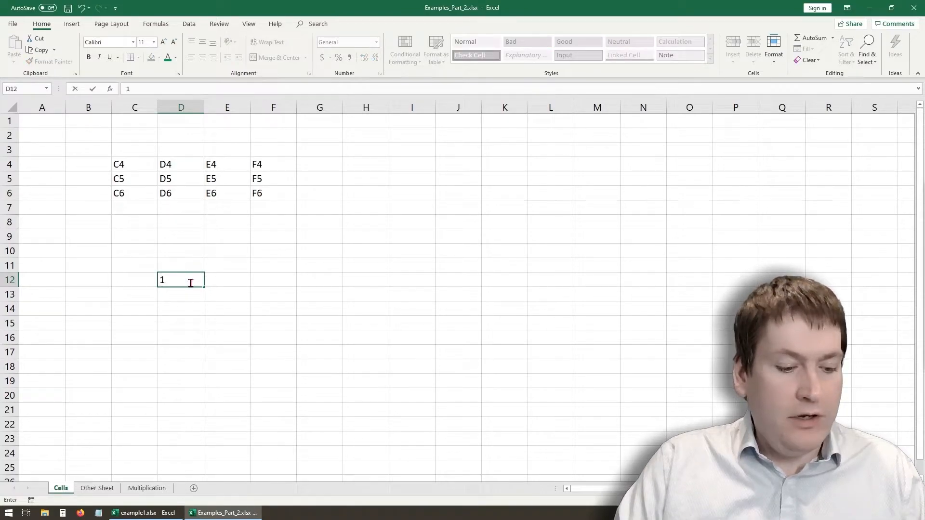
click(181, 293)
text(t)
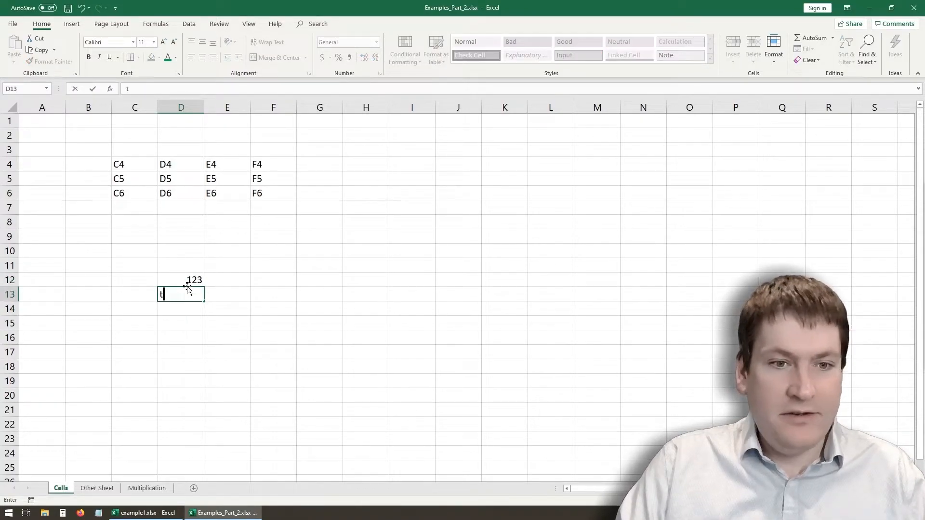
text(ext)
click(184, 314)
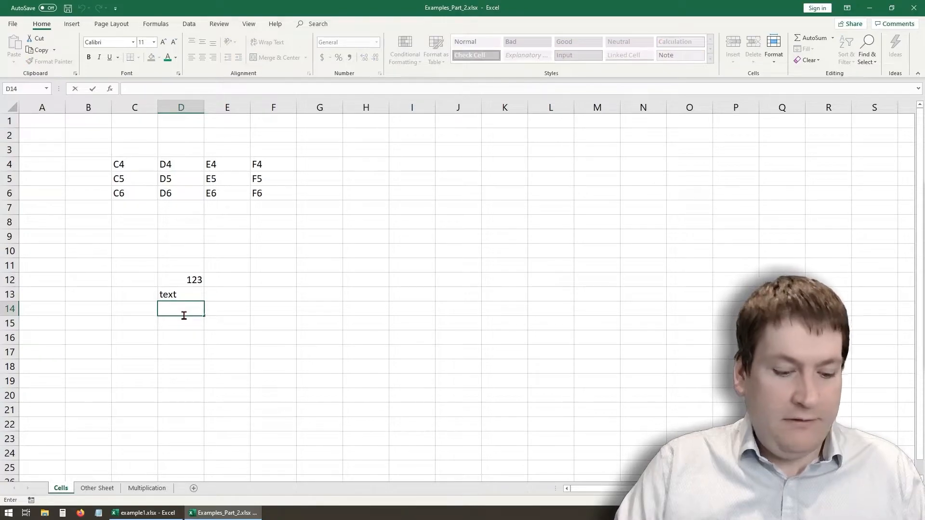
text(may 4)
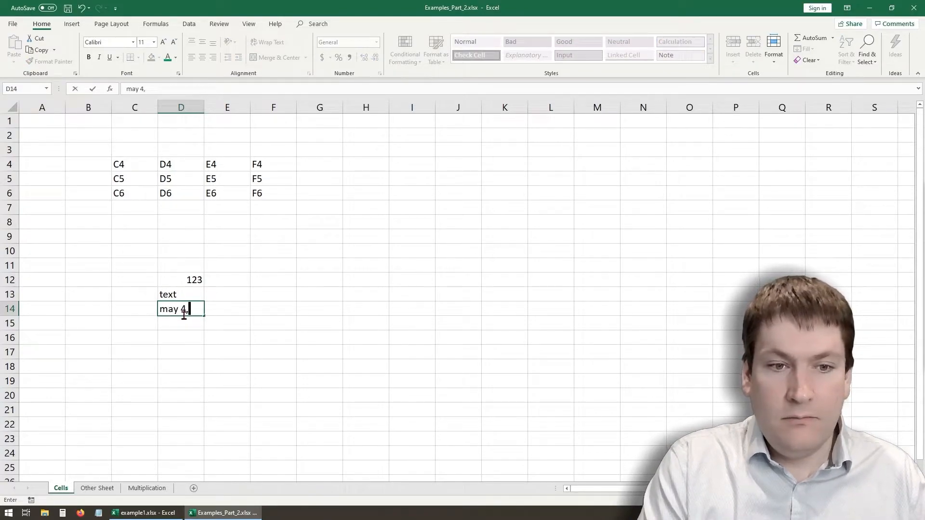
text(, 2020)
key(Return)
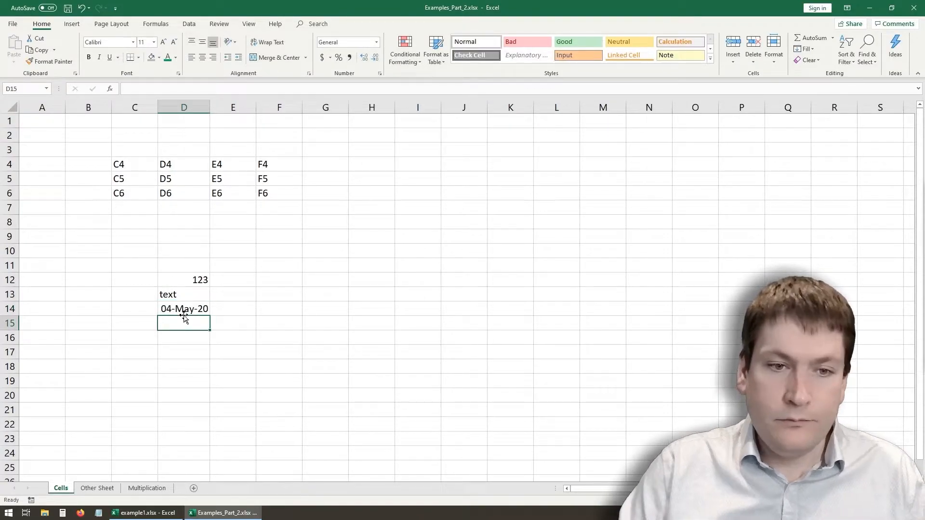
- Clear the contents of the sample number, text and date cells D12 to D14
drag(184, 281, 184, 306)
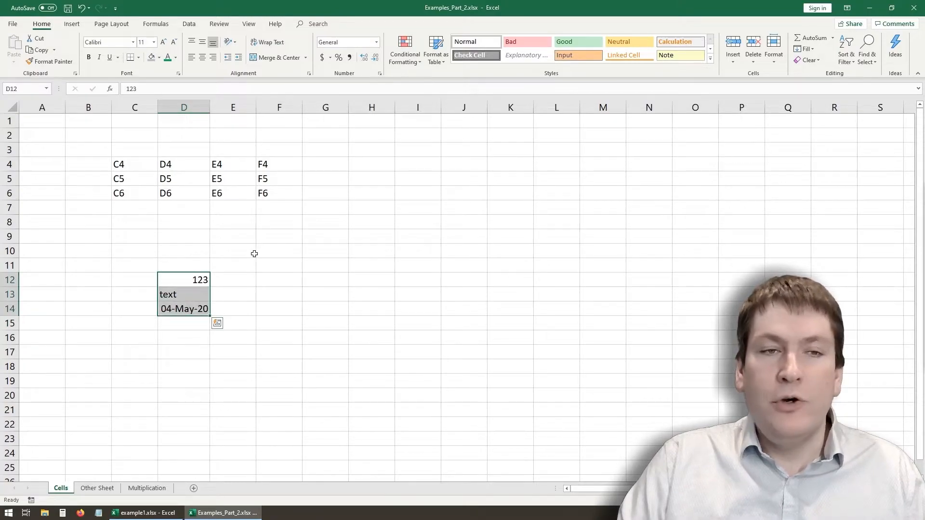
click(221, 275)
click(188, 279)
click(187, 293)
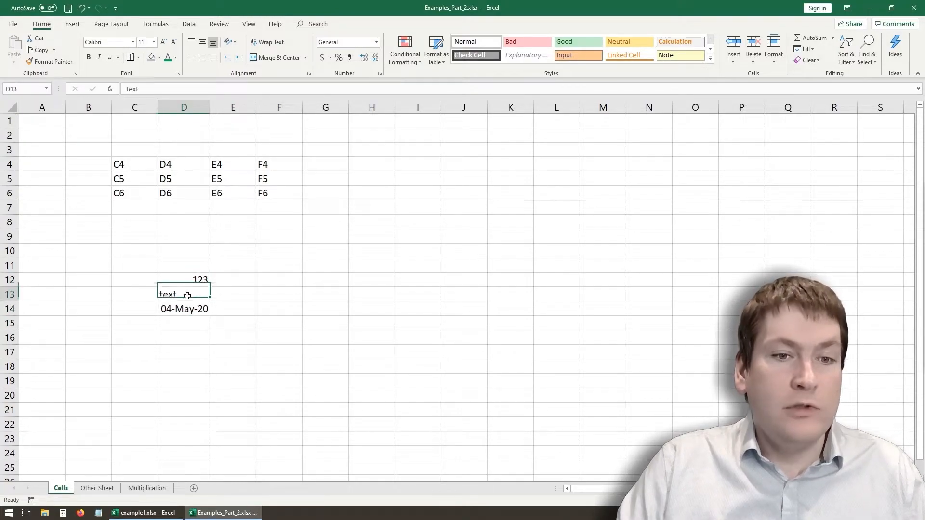
drag(188, 310, 188, 276)
key(Delete)
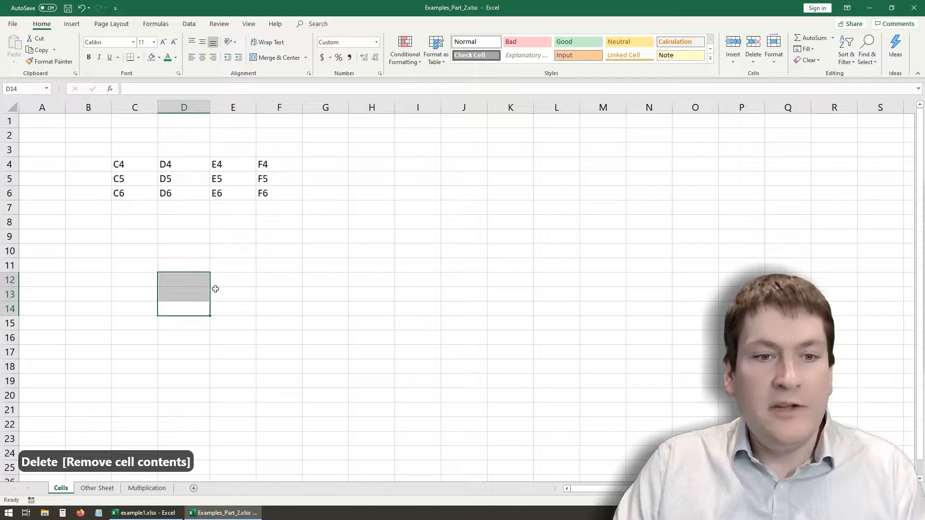
- Enter the arithmetic formulas =1+1, =2*3 and =2*2 in cells E12, E13 and E14
click(226, 277)
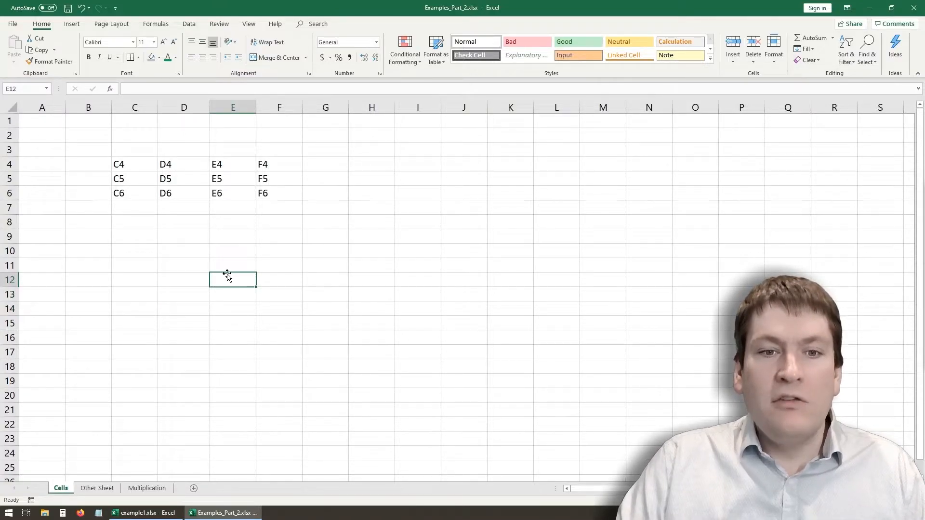
text(=)
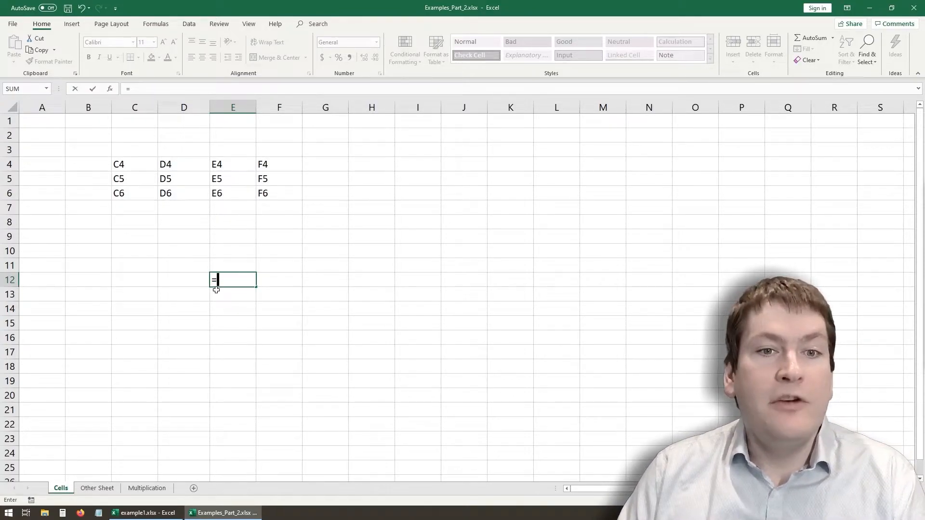
text(1+1)
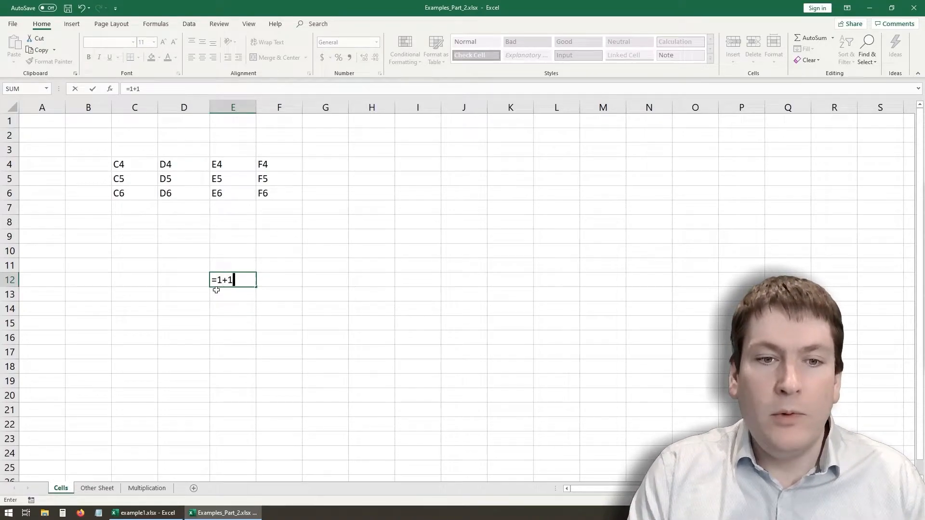
key(Return)
text(=)
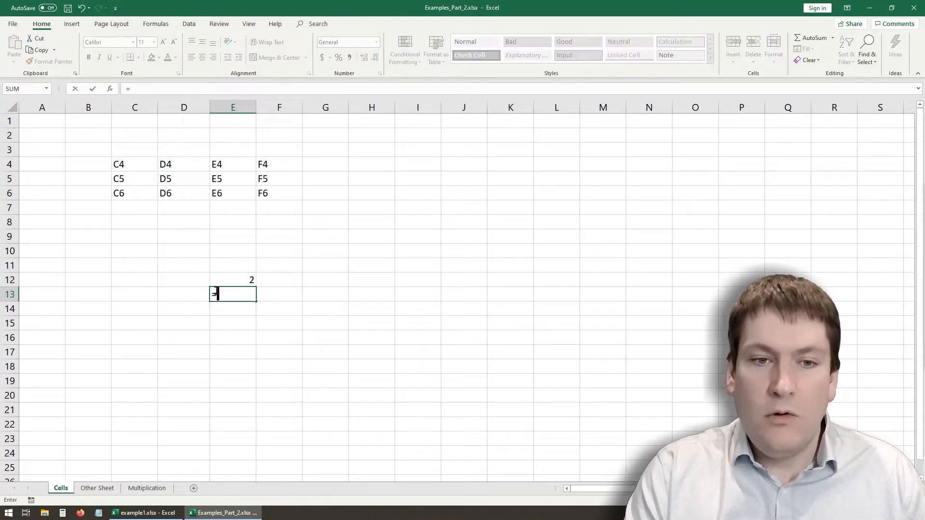
text(2*)
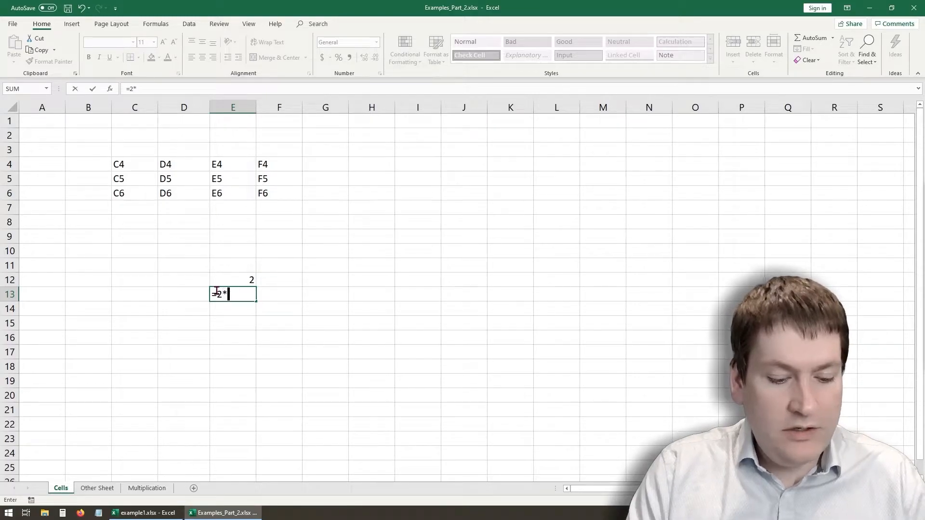
text(3)
key(Return)
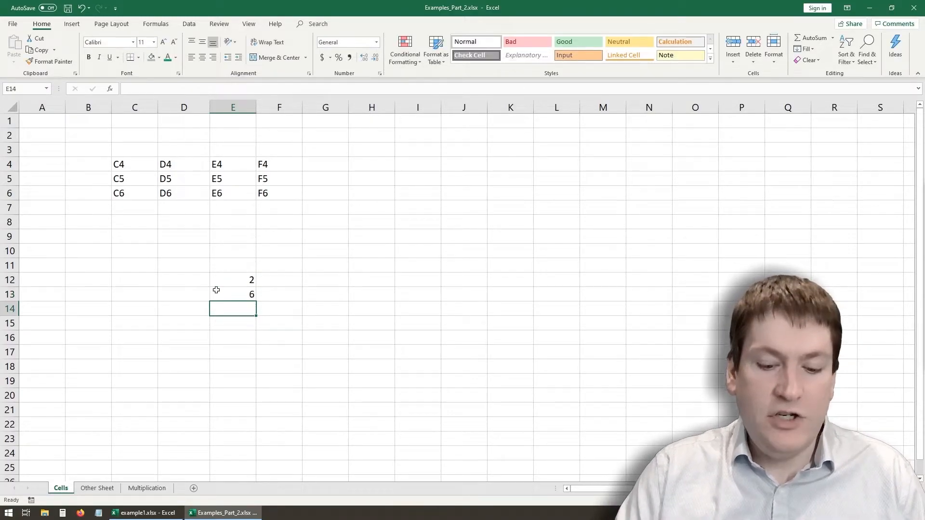
text(=2)
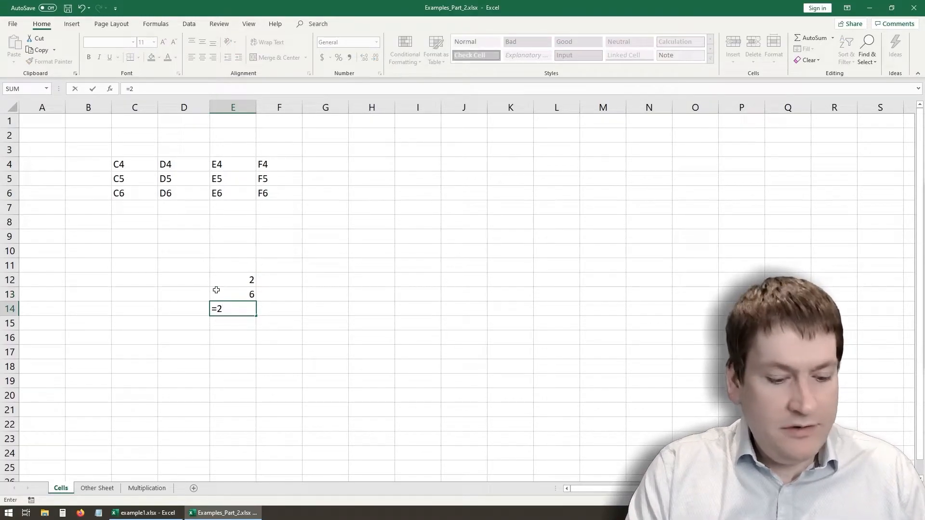
text(*2)
key(Return)
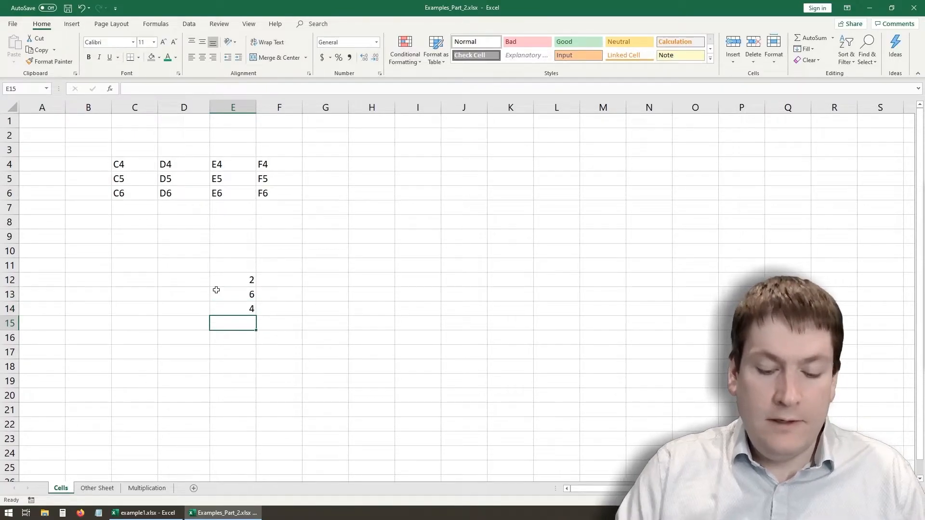
- Enter the text-joining formula ="hello"&"world" in cell E15
text(=)
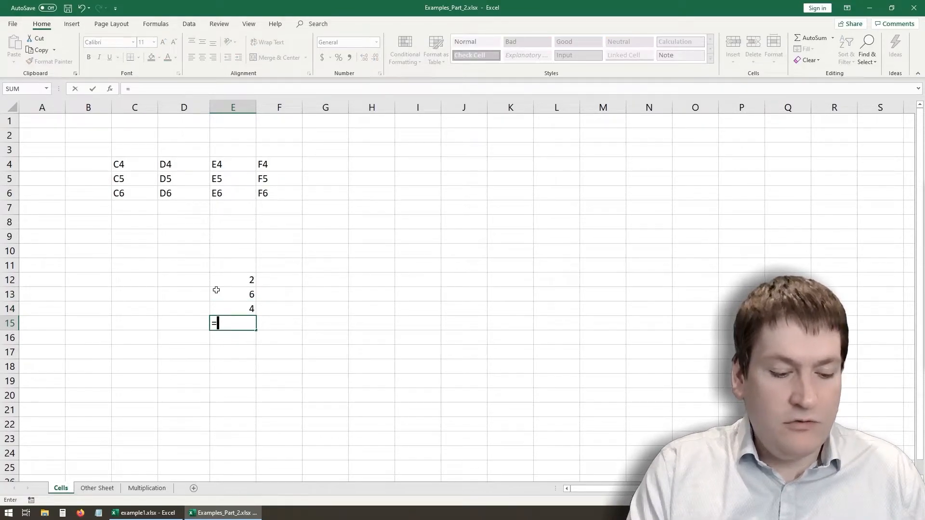
text("test)
key(BackSpace)
key(BackSpace)
key(BackSpace)
text(hello)
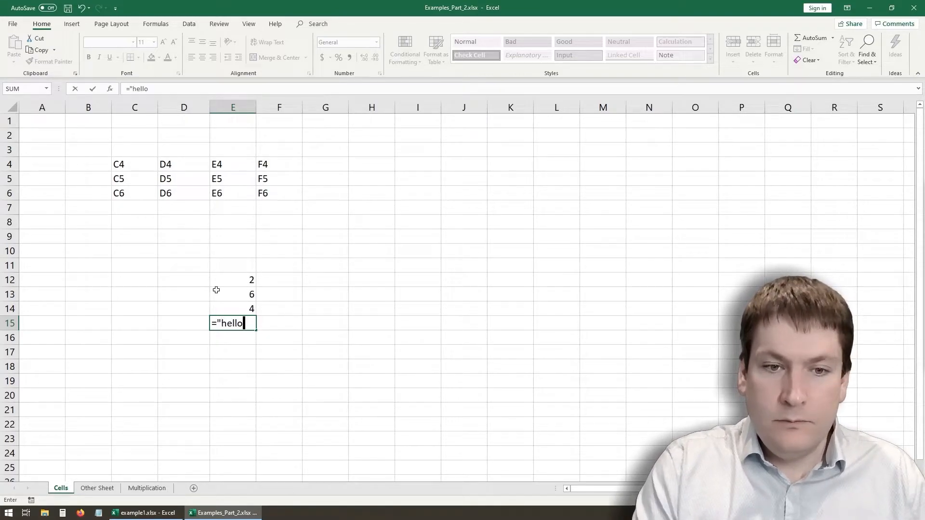
text("&)
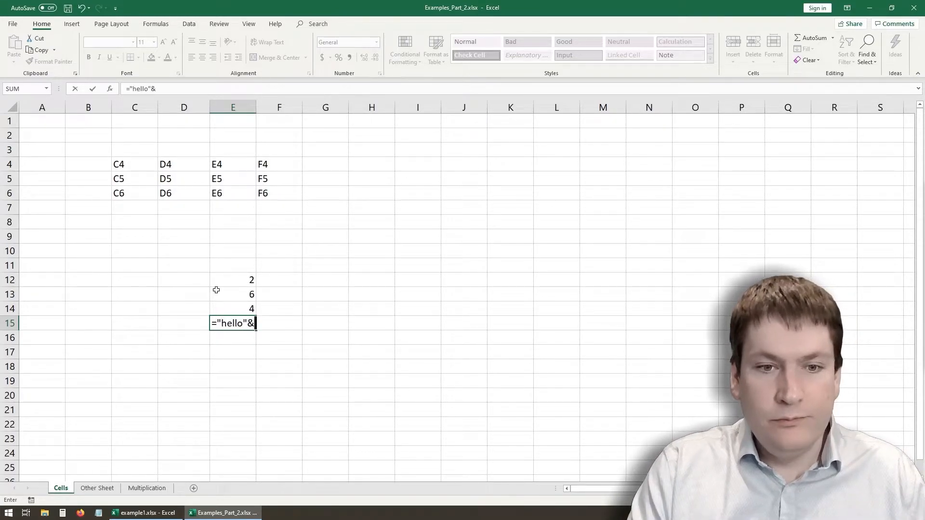
text("world")
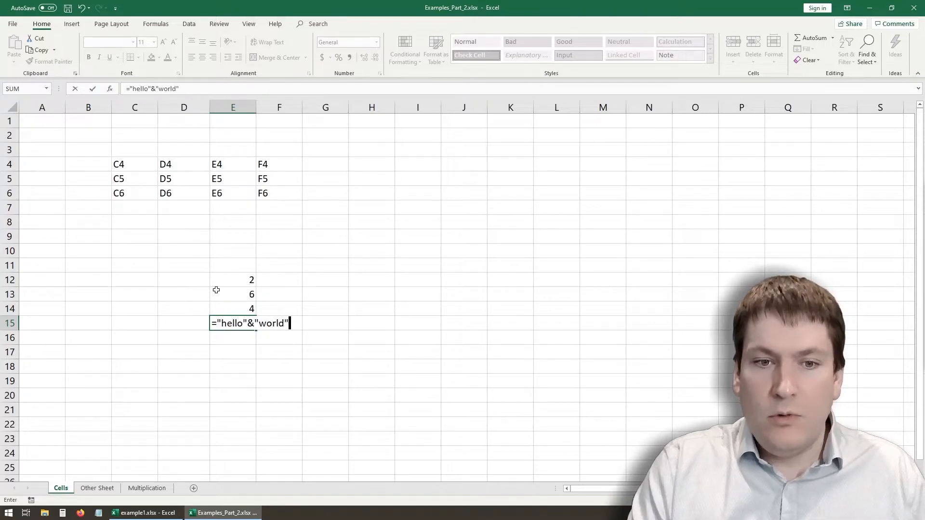
key(Return)
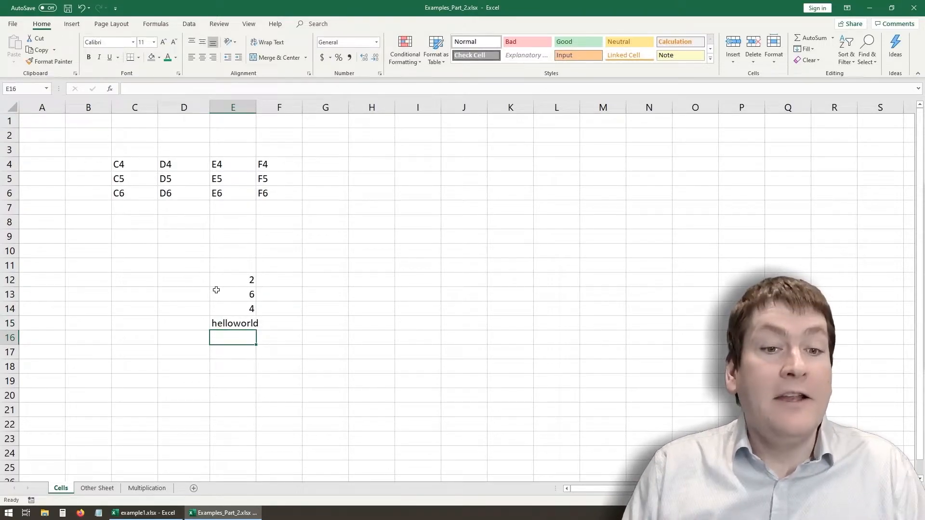
- Enter the comparison formulas =3>4 in cell E16 and =4>3 in cell E17
text(=)
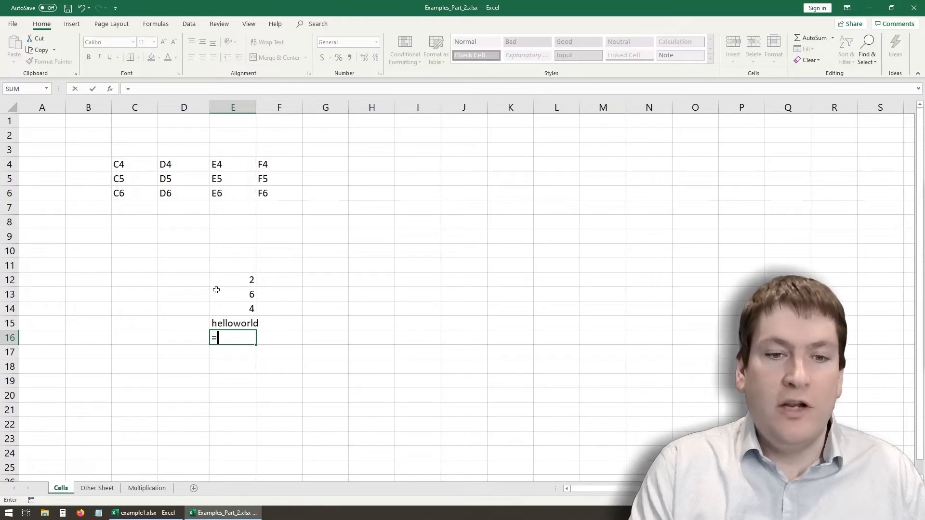
text(3>$)
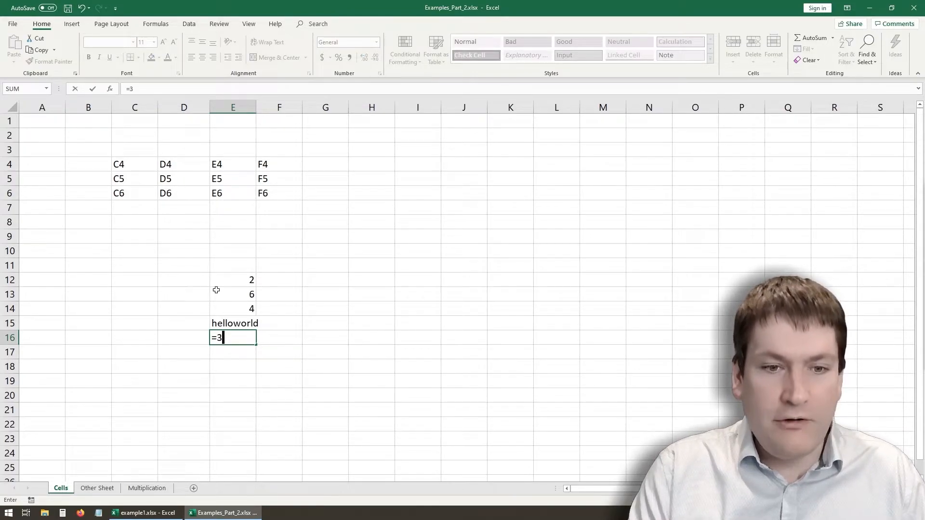
key(Return)
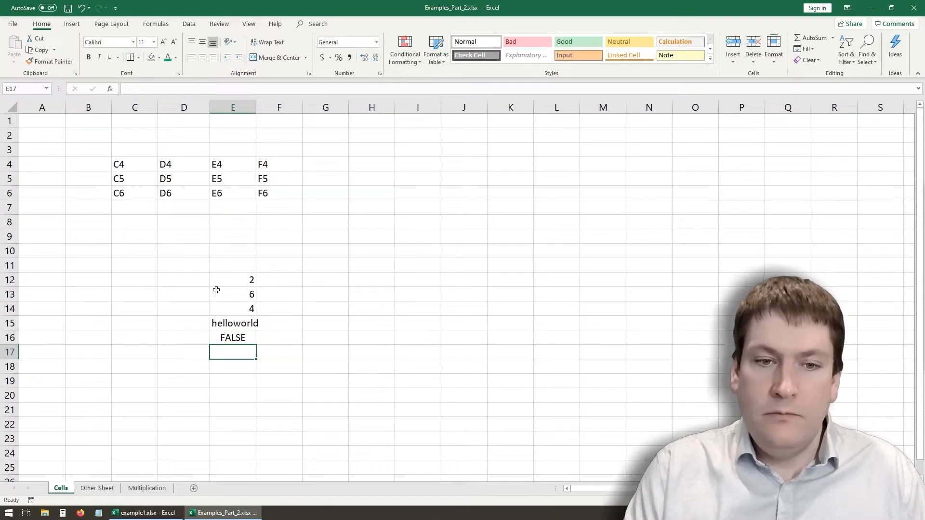
text(=)
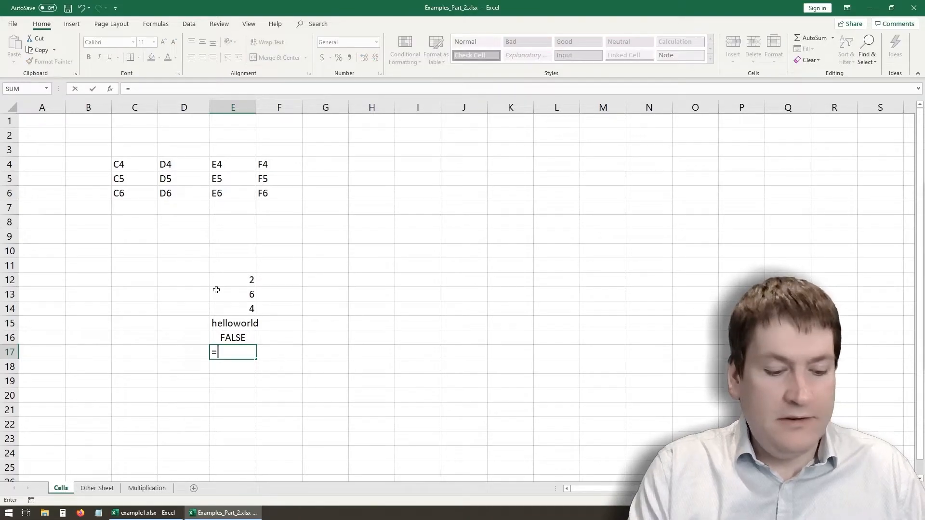
text(4>3)
key(Return)
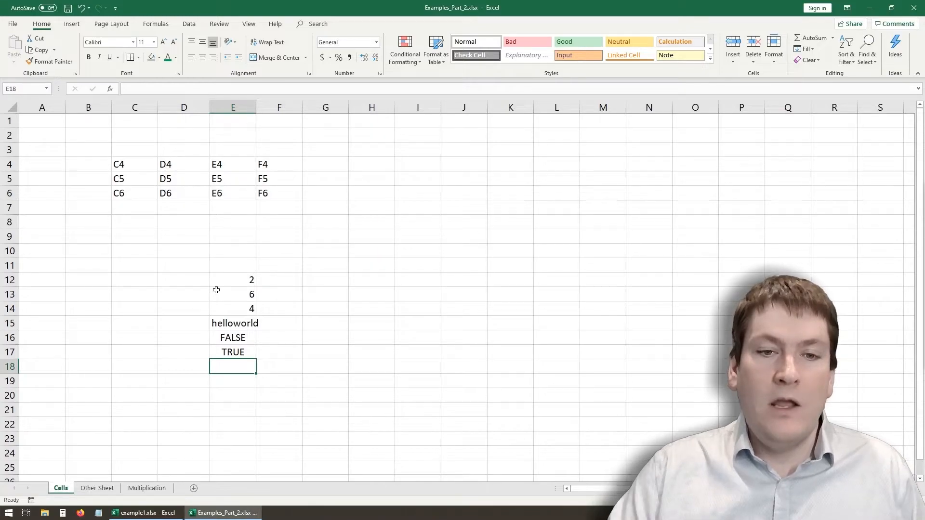
- Clear all the sample formulas from cells E12 to E17 and select cell E12
drag(223, 280, 226, 357)
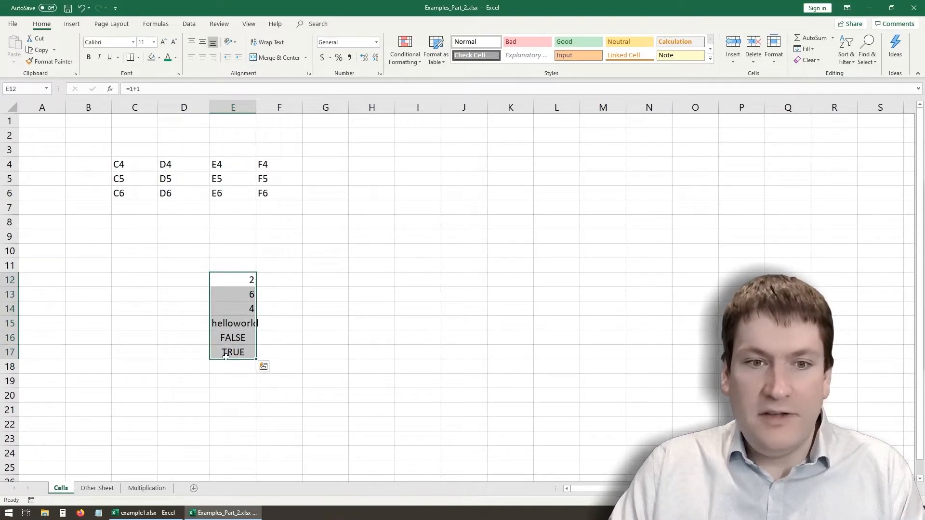
key(Delete)
click(230, 283)
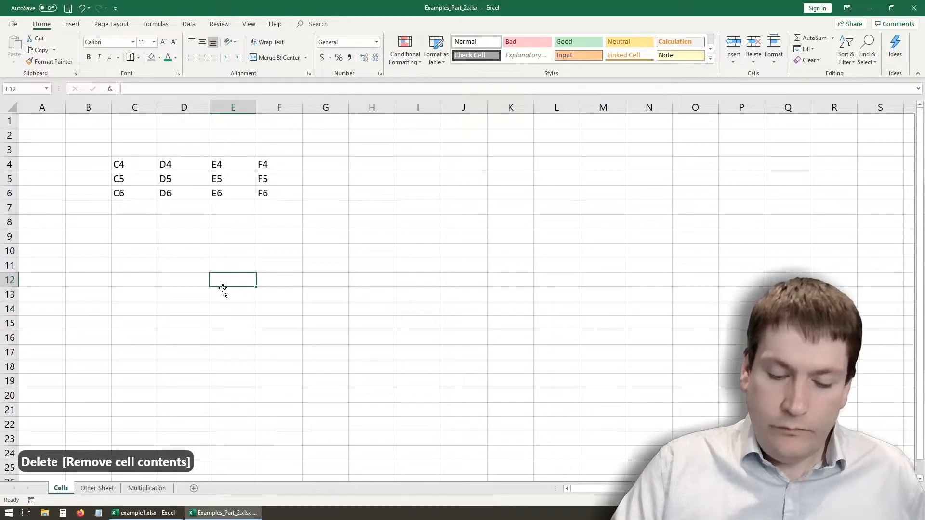
- Enter the formula =C4 in cell E12 and check that cell's formula
text(=)
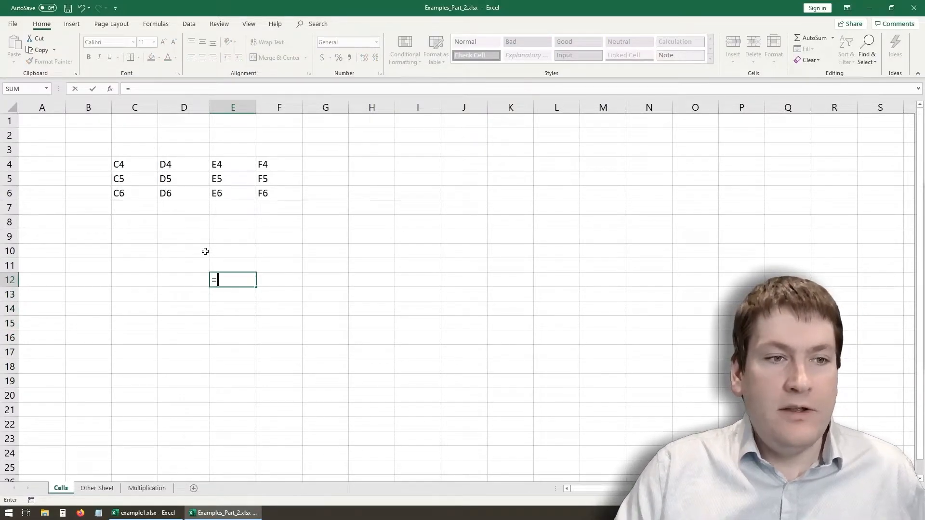
text(C4)
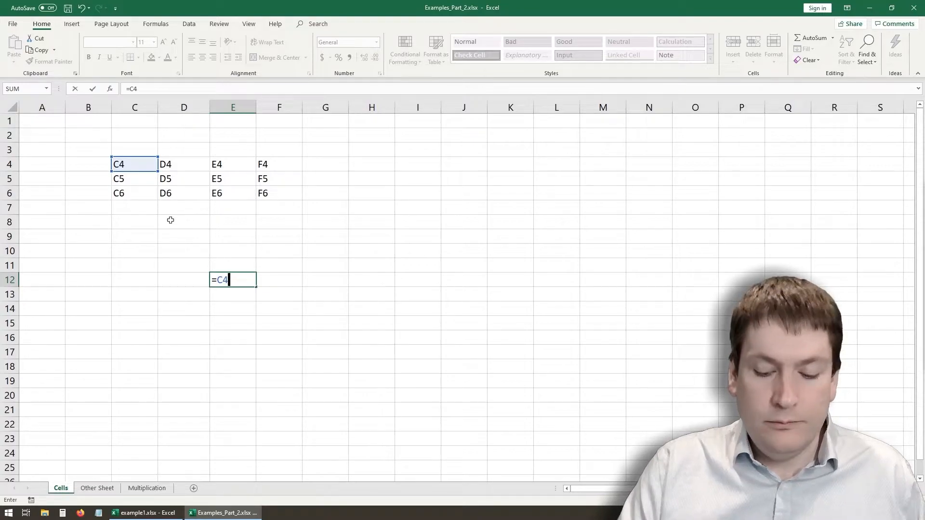
key(Return)
click(224, 280)
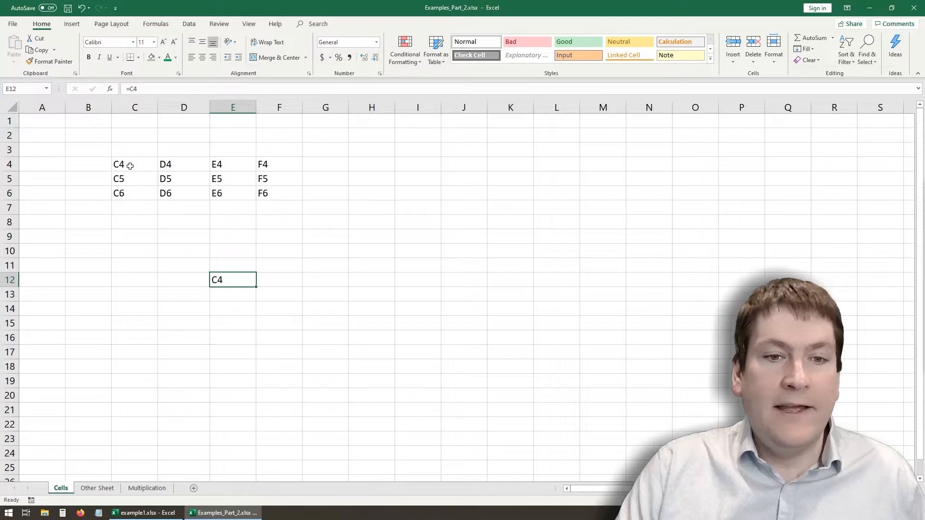
click(231, 297)
click(229, 279)
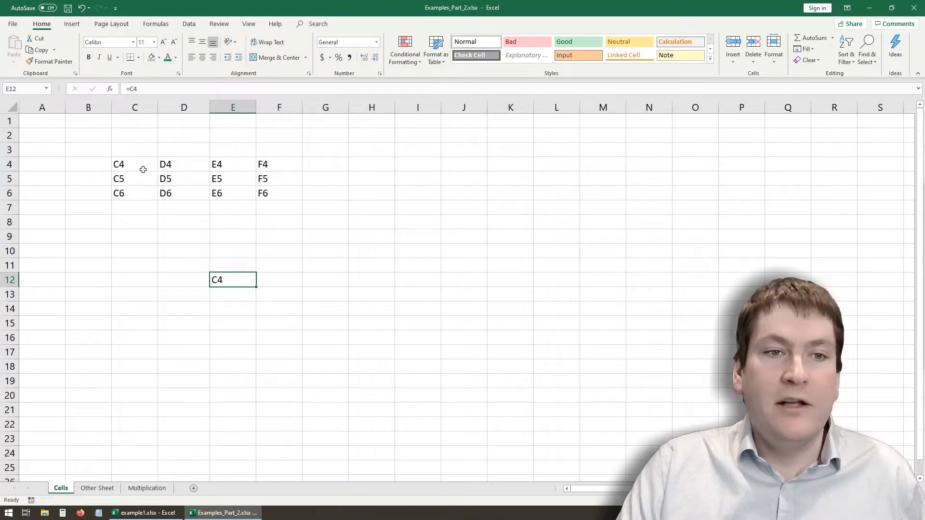
click(221, 309)
click(219, 282)
- Replace the text in cell C4 with "cat" and select the linked cell E12
click(119, 164)
double_click(120, 164)
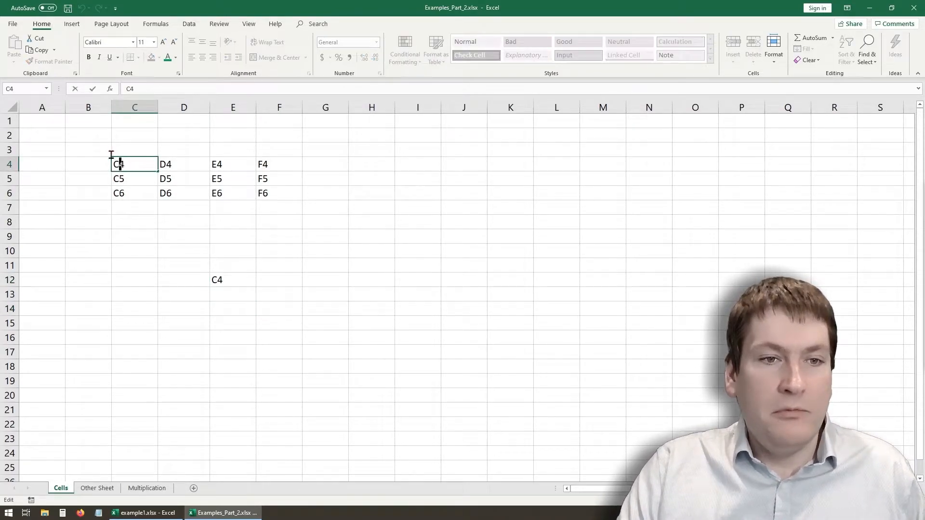
drag(120, 164, 93, 165)
text(cat)
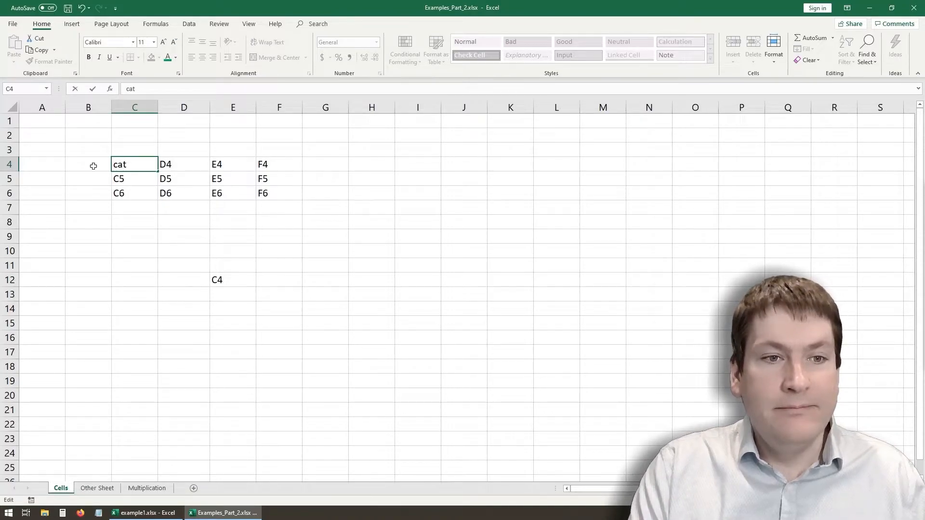
key(Return)
click(230, 281)
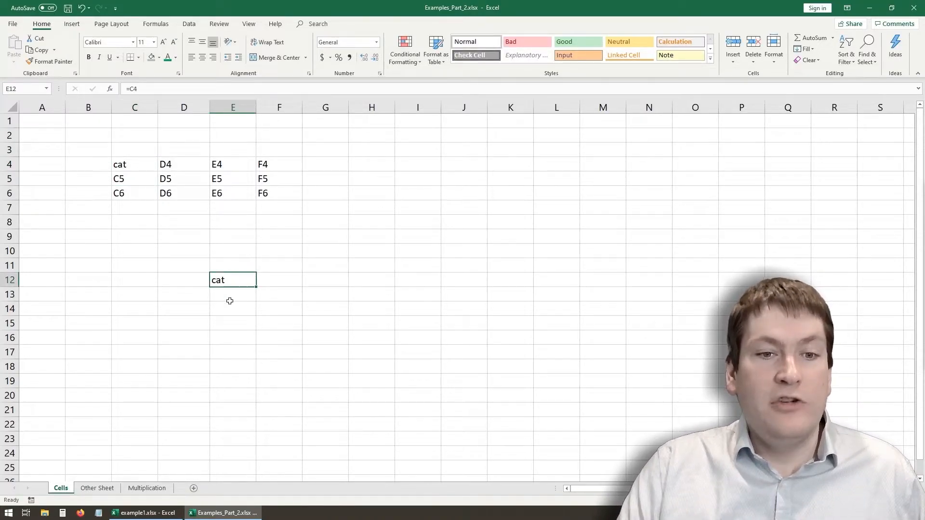
- Enter the formula =E12 in cell C14 to chain it to the linked cell
click(131, 314)
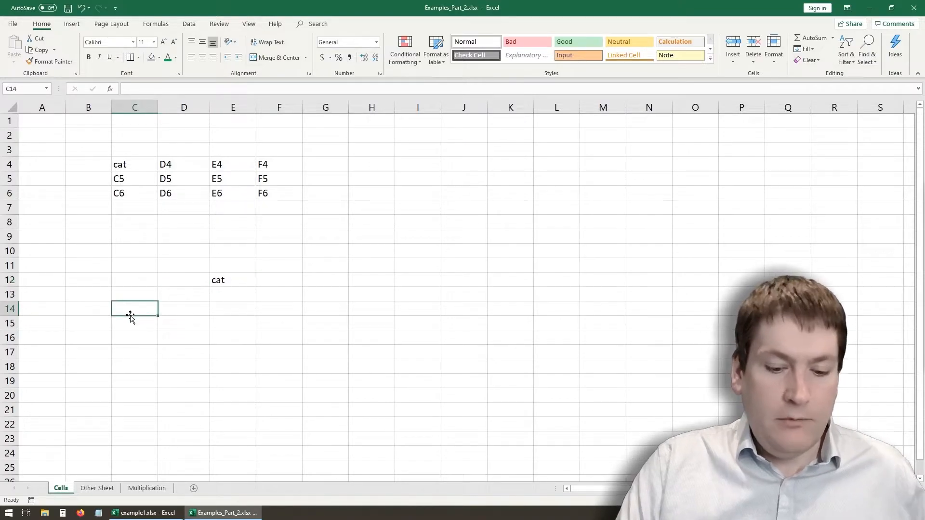
text(=)
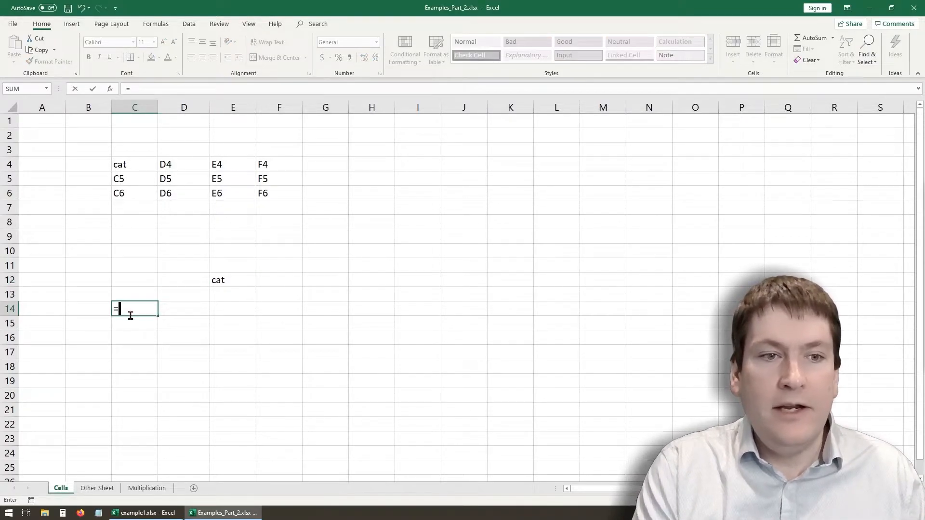
text(E12)
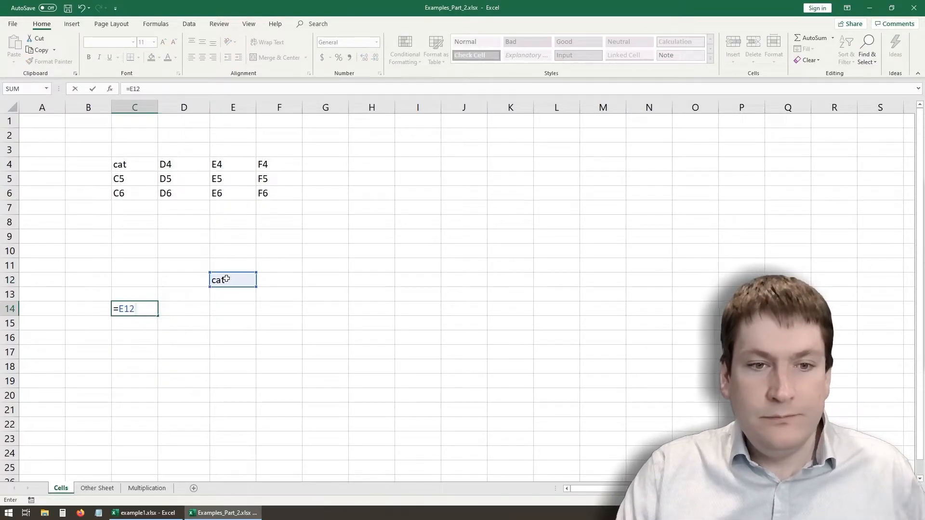
key(Return)
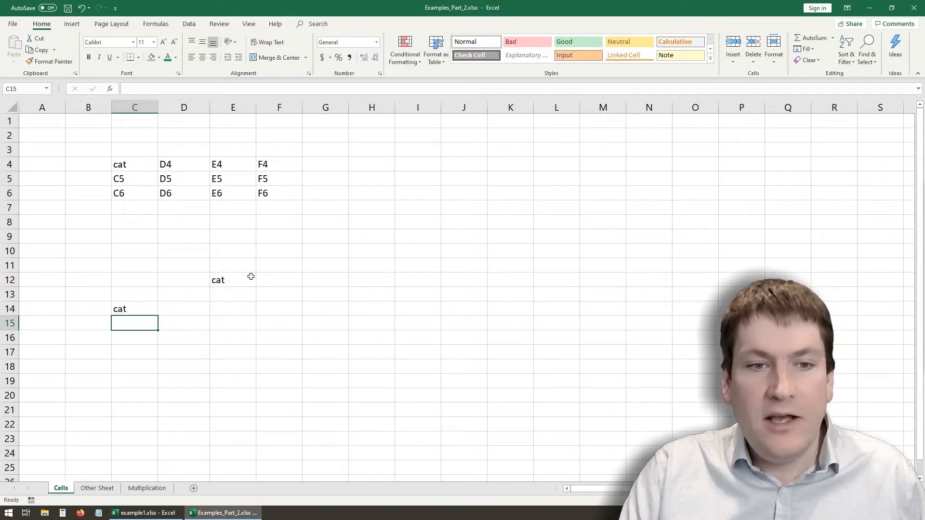
- Replace the text in cell C4 with "dog"
double_click(145, 164)
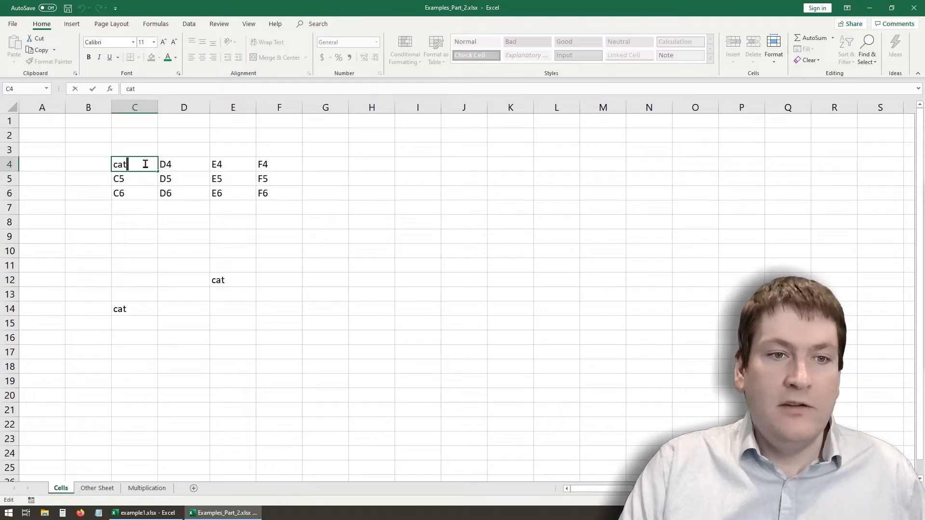
drag(145, 165, 95, 155)
text(dog)
key(Return)
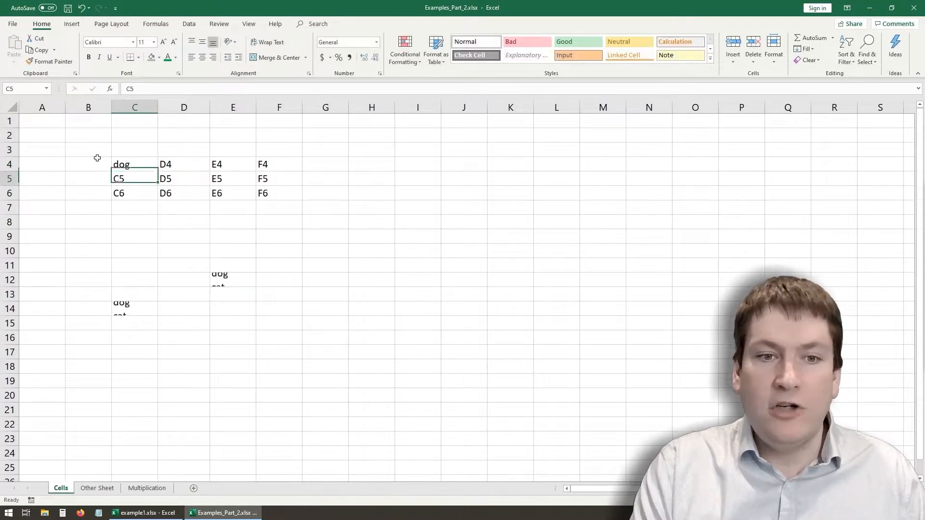
- Clear the reference formulas from cells C14 and E12
click(130, 310)
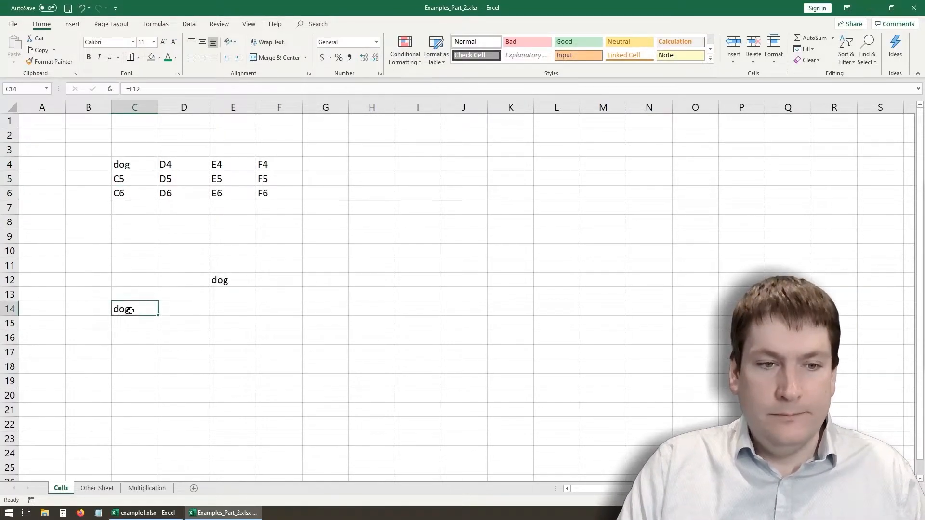
key(Delete)
click(235, 283)
key(Delete)
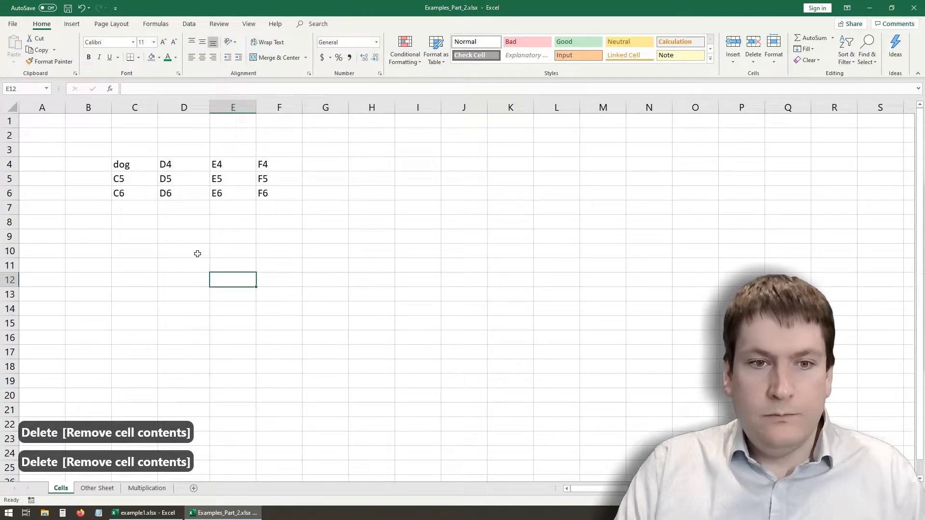
click(198, 254)
click(219, 279)
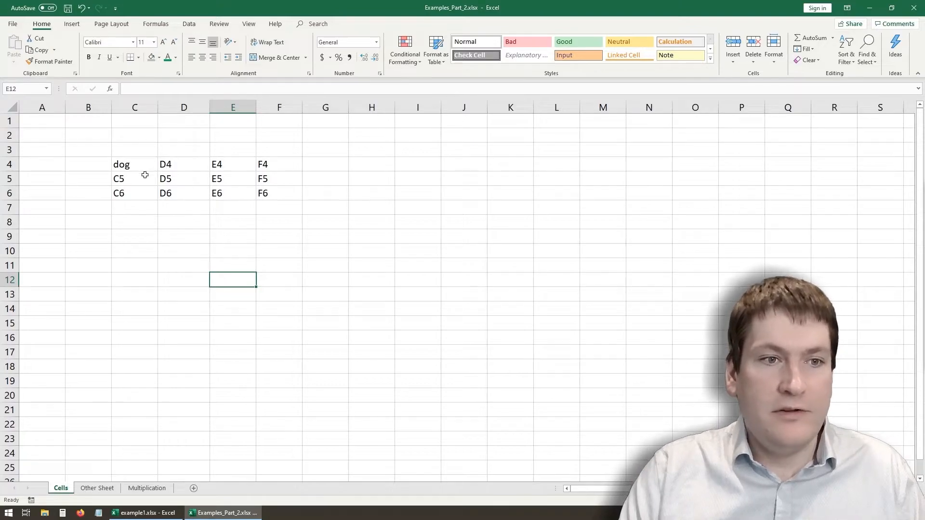
- Enter the text C4 in cell C4 and select cell E11
click(133, 163)
text(C4)
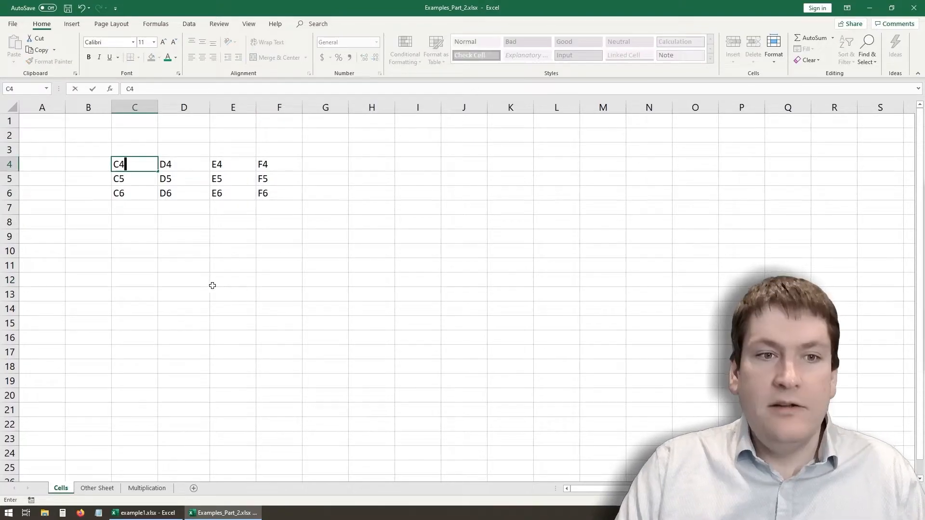
click(215, 264)
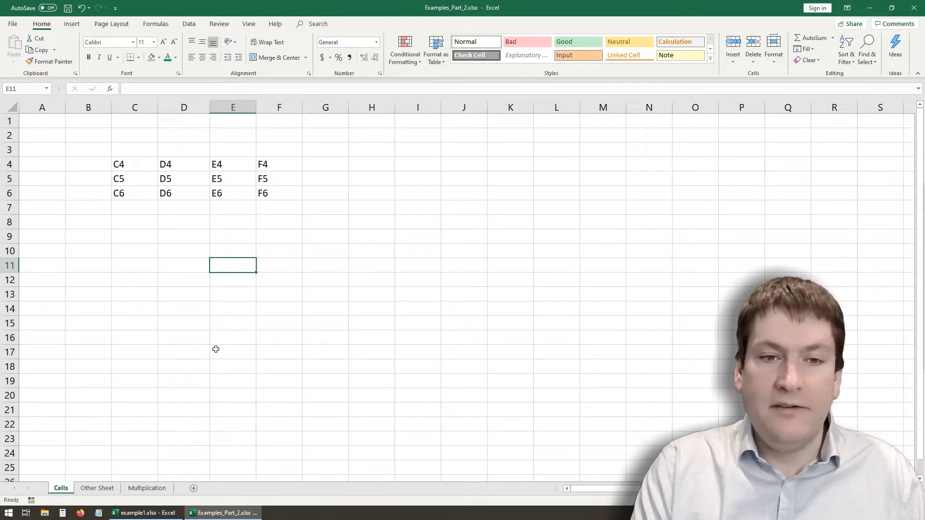
- Enter the formula =D5 in cell E11, picking cell D5 in the sheet as the reference
text(=)
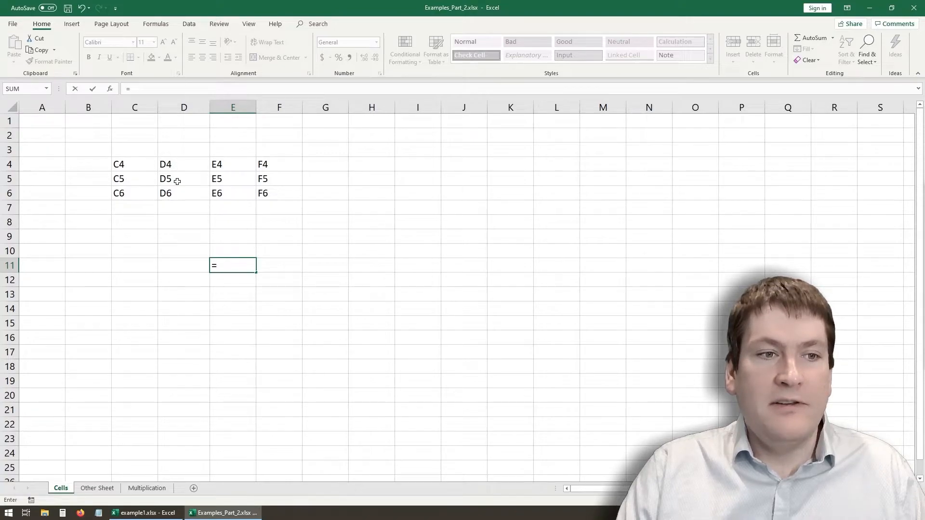
text(D5)
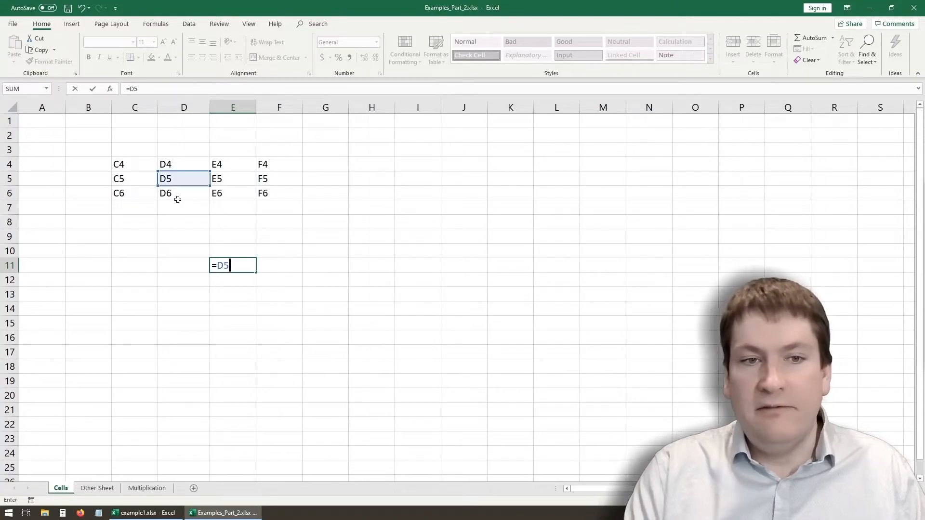
key(BackSpace)
key(BackSpace)
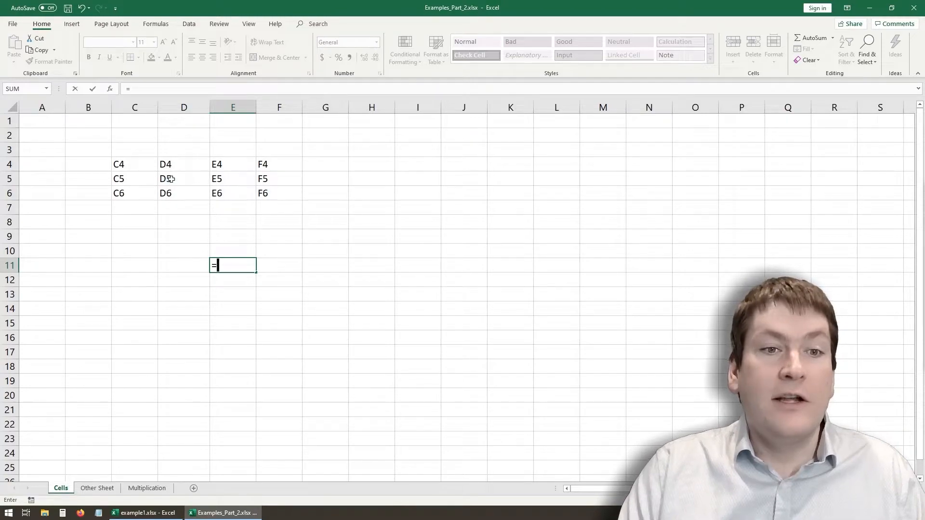
click(171, 178)
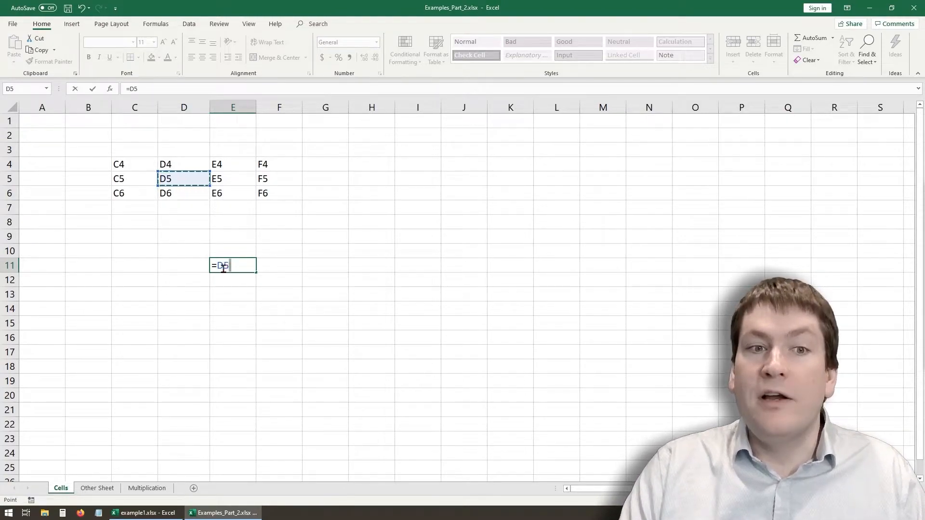
key(Return)
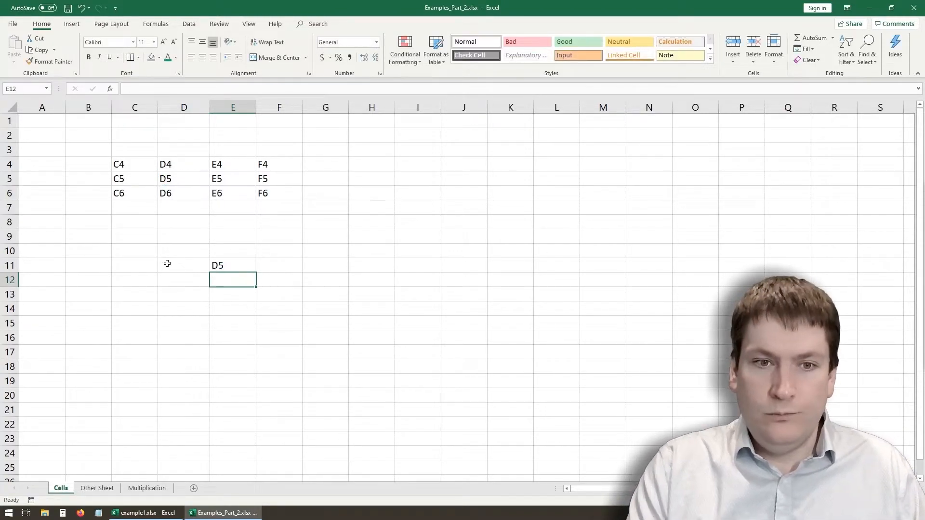
- Copy the formula from cell E11 to cell F12 and compare the references in the two cells
click(222, 265)
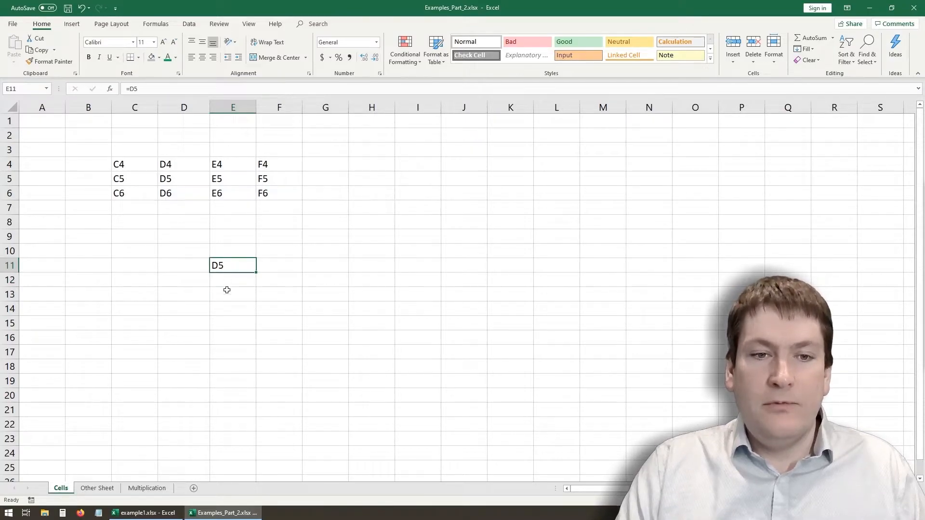
key(ctrl+c)
click(285, 279)
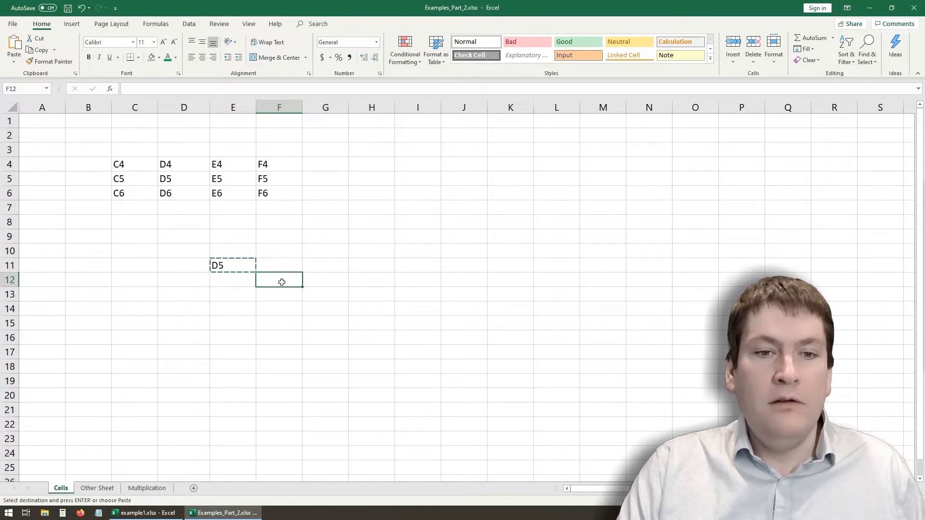
key(ctrl+v)
click(267, 307)
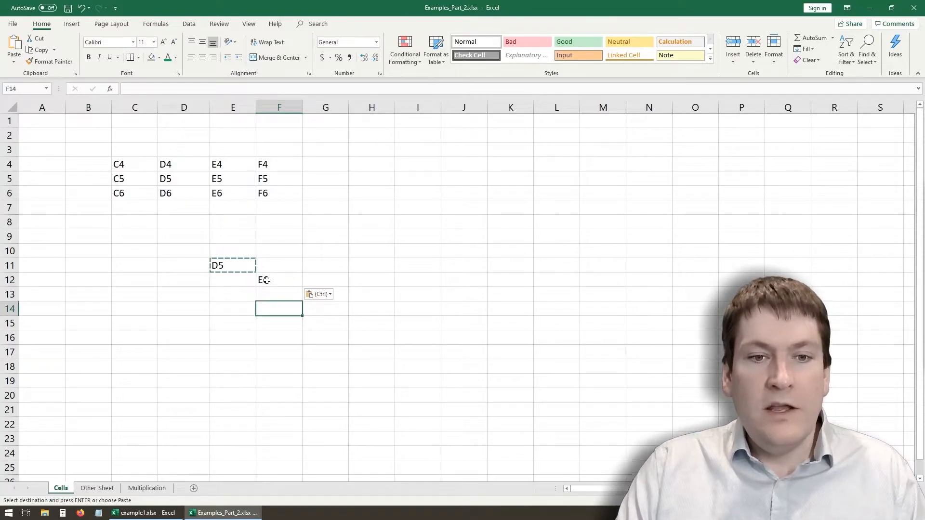
click(267, 281)
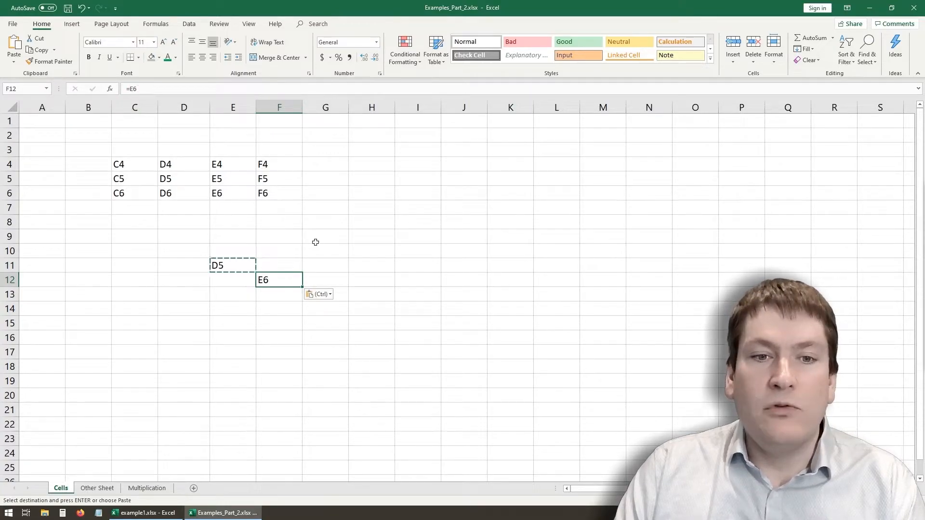
click(239, 265)
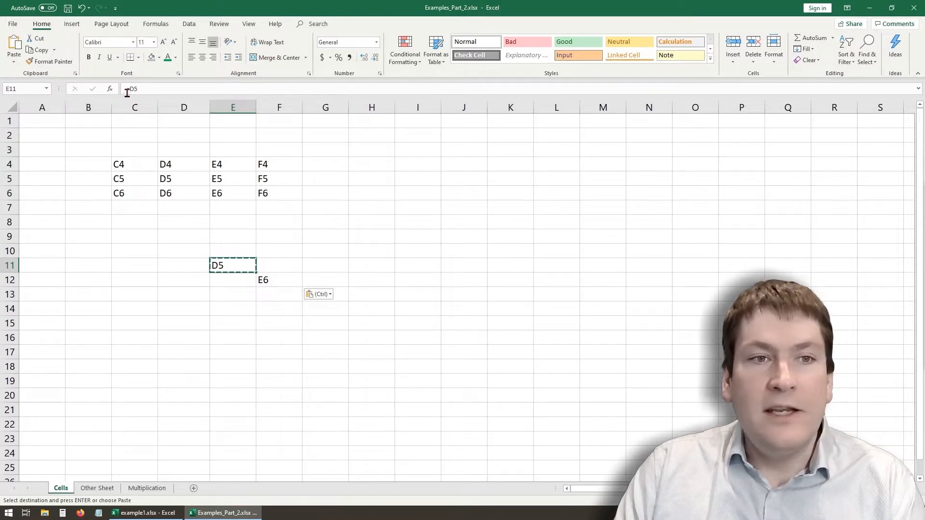
click(267, 284)
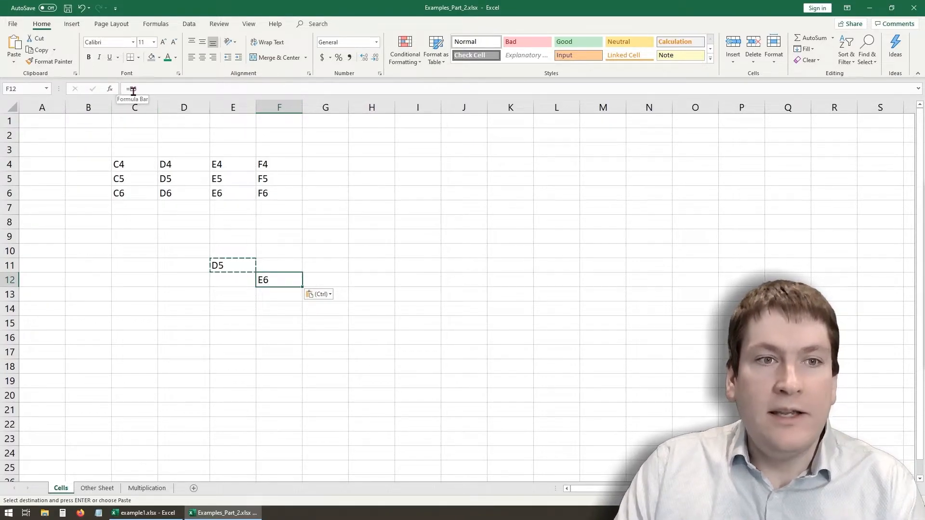
click(226, 268)
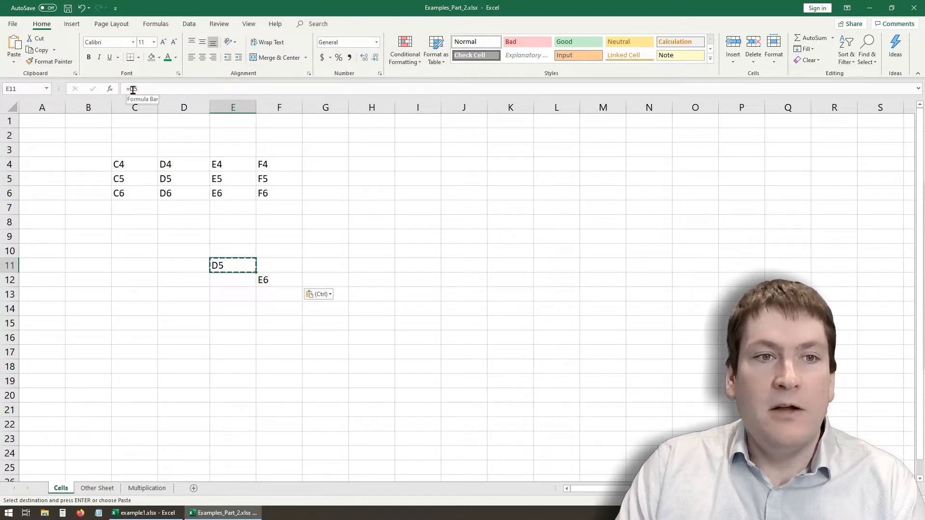
click(272, 286)
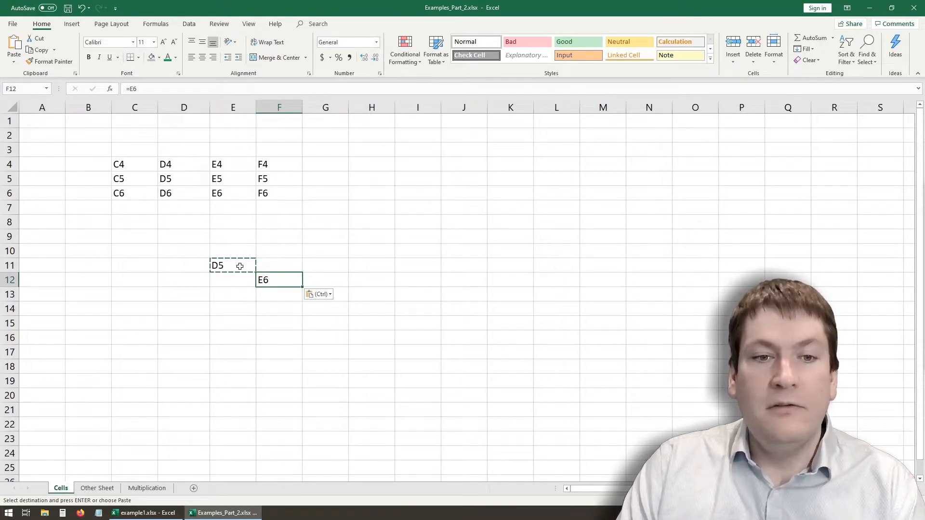
click(924, 175)
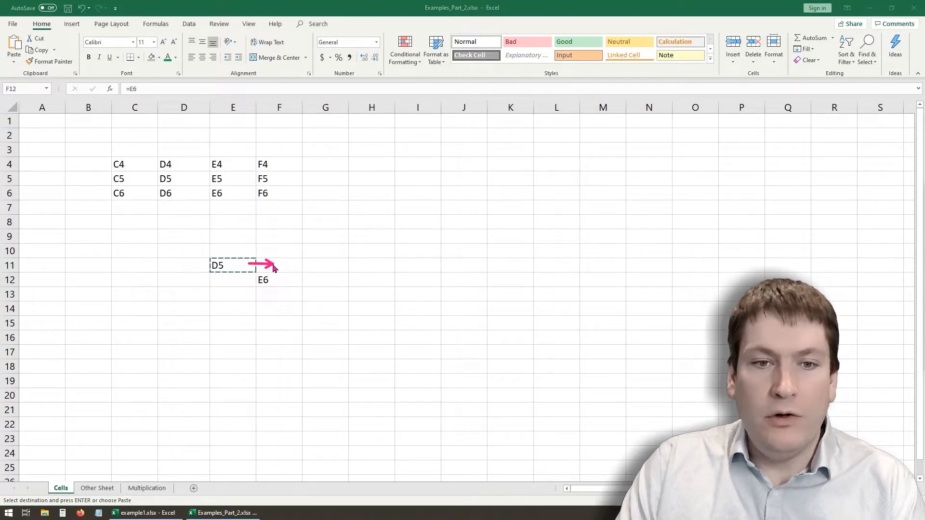
drag(281, 264, 283, 286)
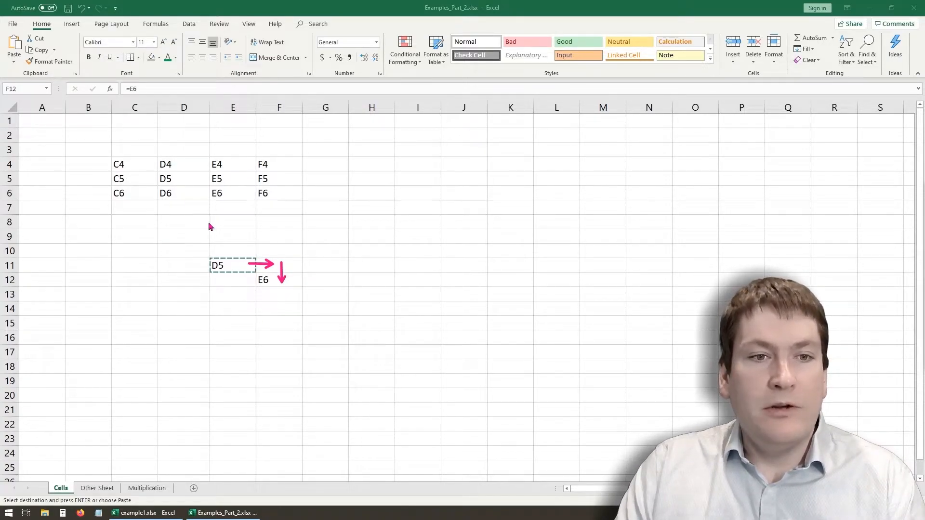
mouse_move(191, 180)
mouse_down()
mouse_move(224, 180)
mouse_move(236, 199)
mouse_up()
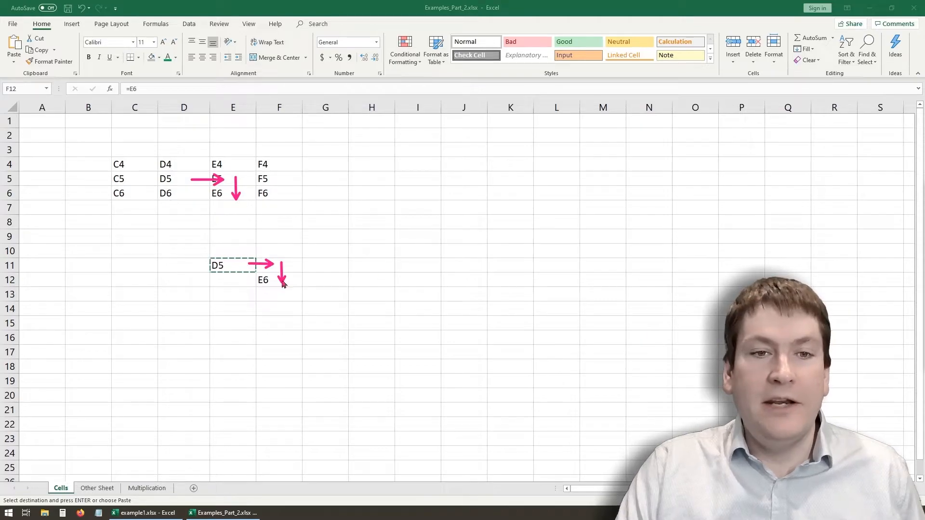
click(864, 305)
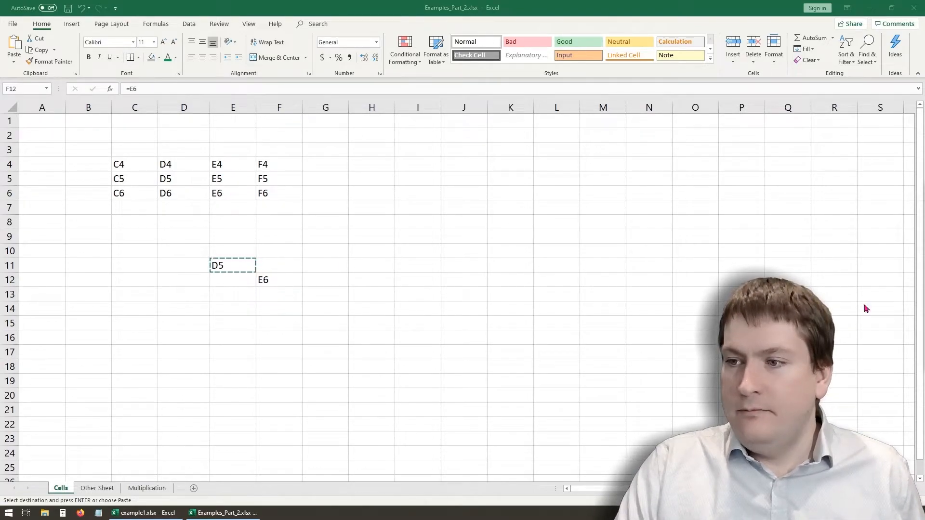
- Clear cell F12 and change the formula in cell E11 to =C4, picking cell C4 in the sheet as the reference
click(270, 278)
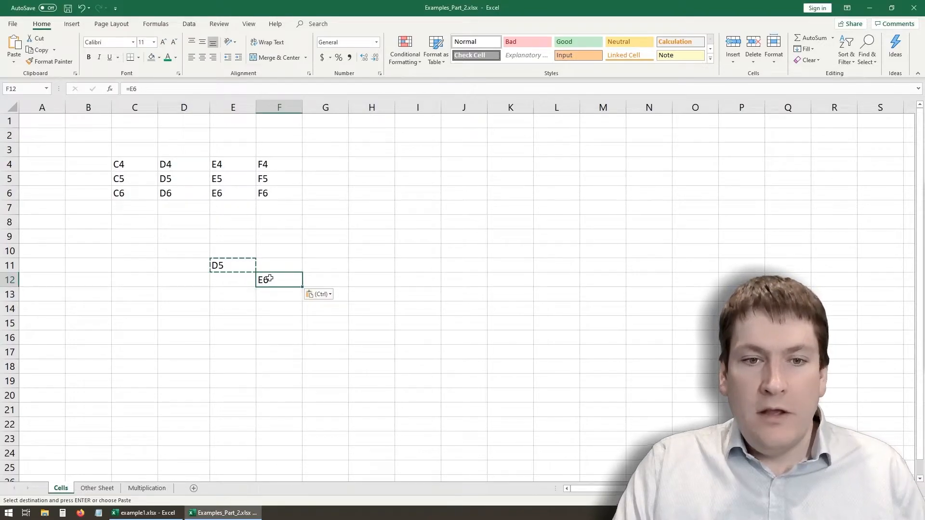
key(Delete)
click(239, 267)
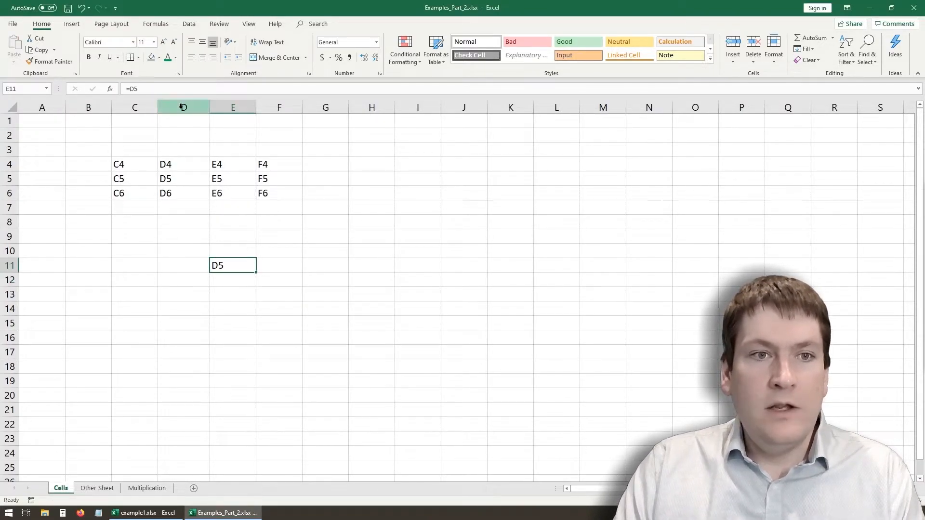
click(162, 91)
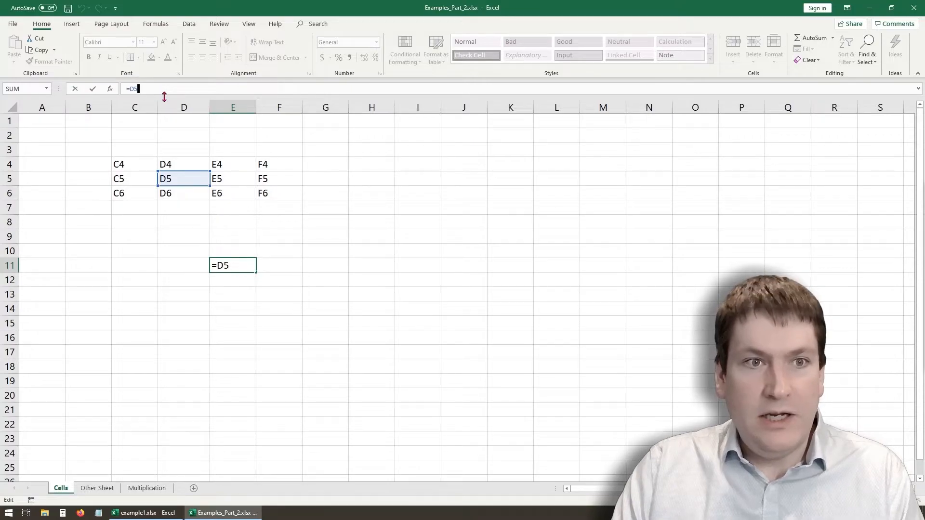
key(BackSpace)
key(BackSpace)
click(142, 165)
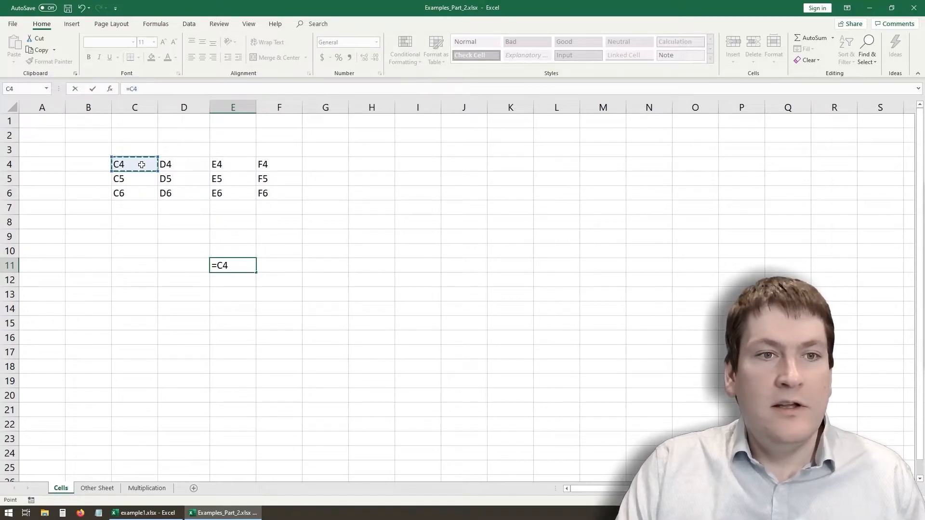
key(Return)
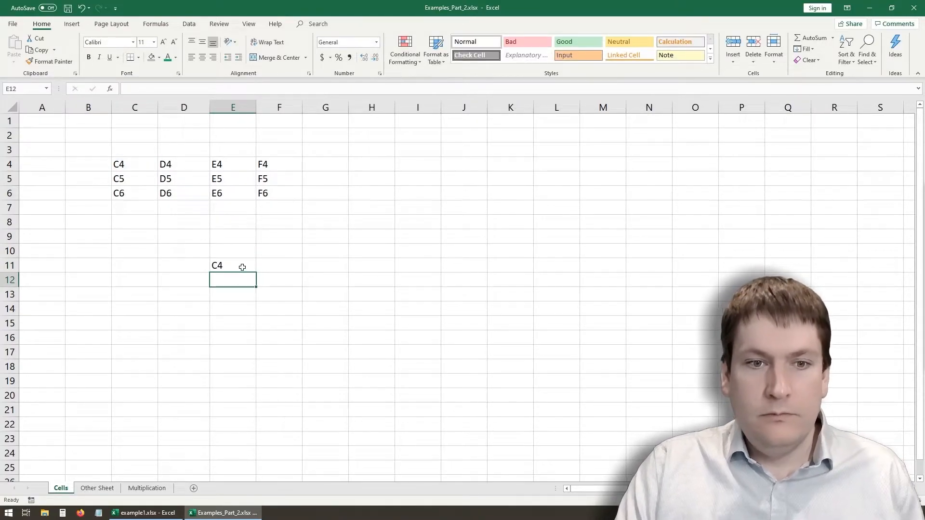
- Copy the formula from cell E11 to cell E13
click(243, 267)
key(ctrl+c)
click(239, 294)
key(ctrl+v)
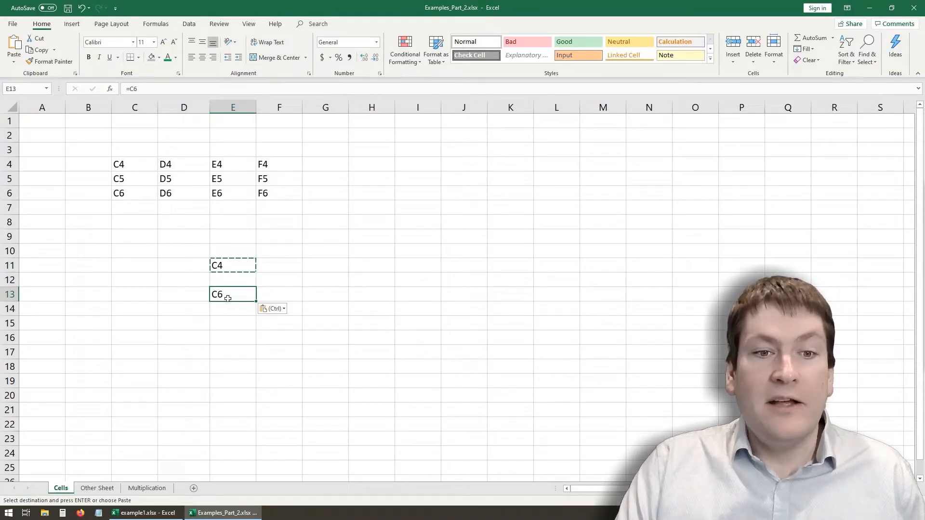
- Compare the formulas in cells E11 and E13, marking the two-row shift in both tables with downward arrows
click(845, 513)
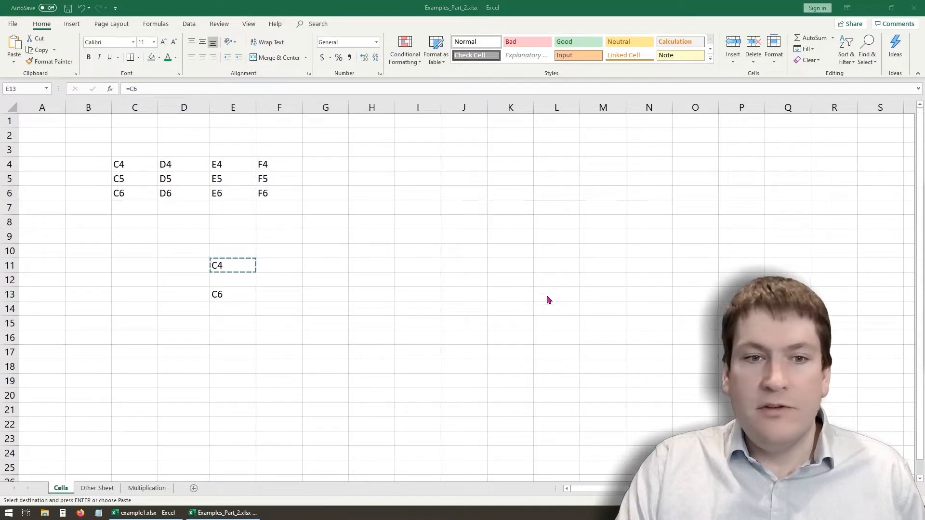
drag(239, 284, 239, 299)
drag(137, 161, 131, 197)
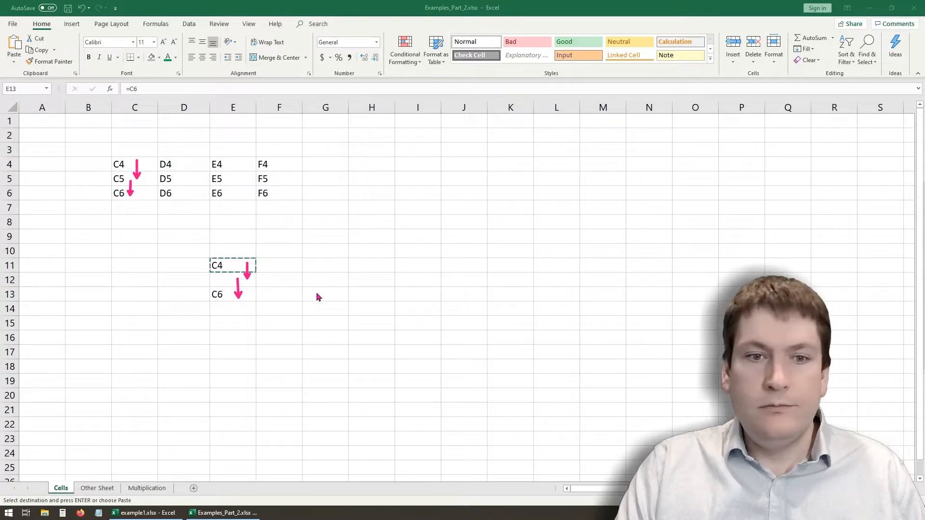
key(Escape)
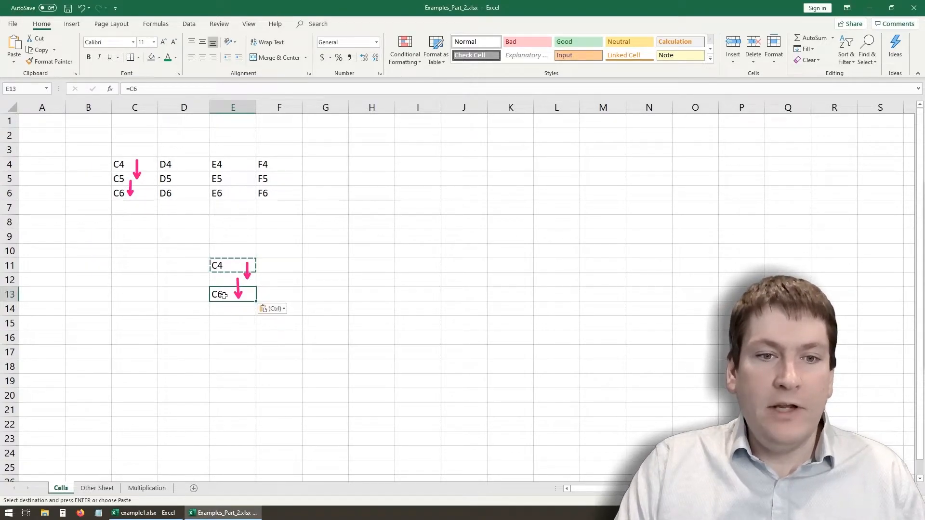
click(224, 311)
double_click(223, 295)
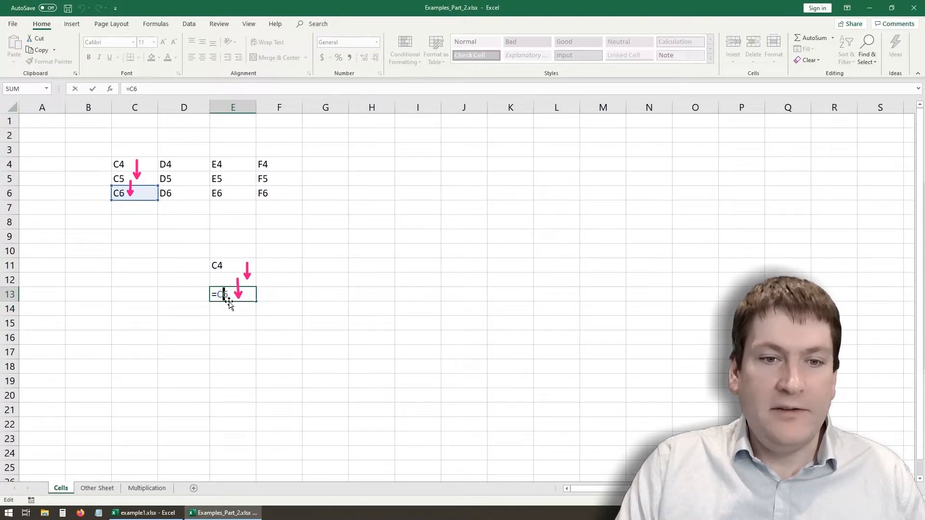
key(Escape)
double_click(229, 271)
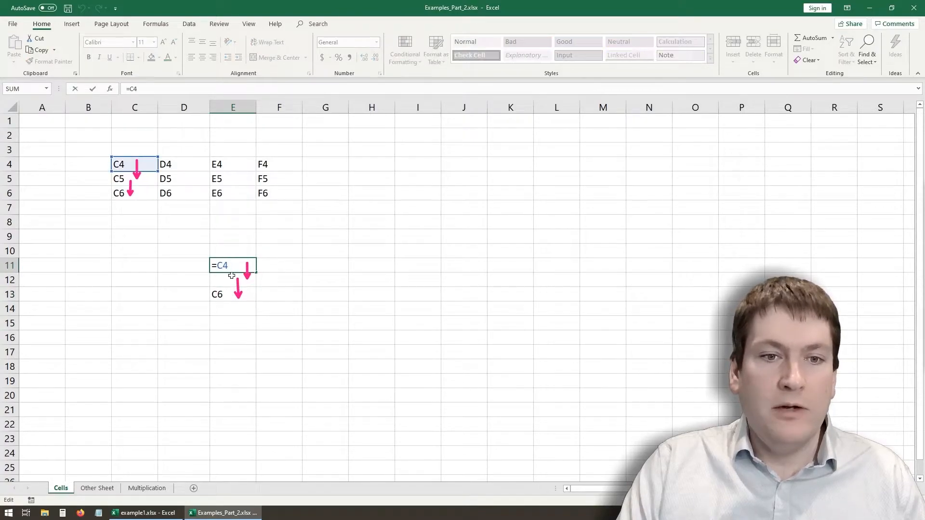
click(231, 318)
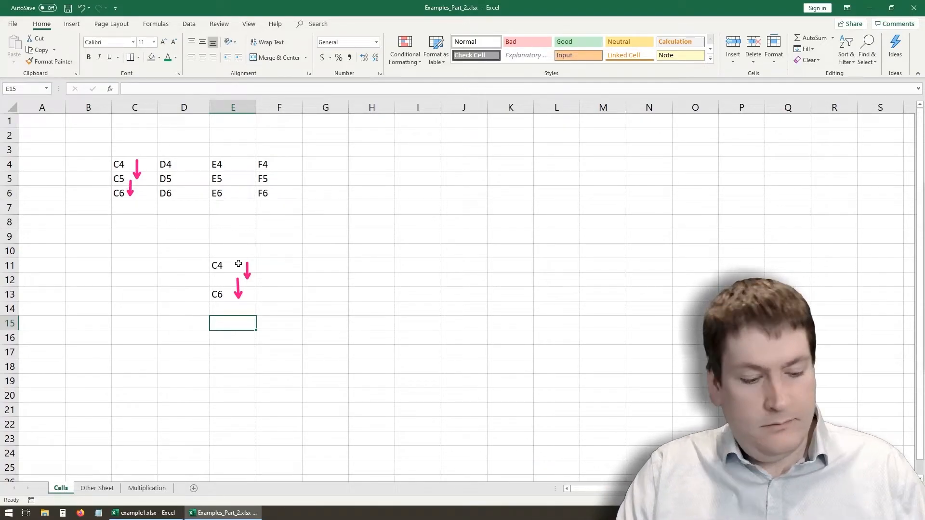
- Clear cell E13 and fill the formula in cell E11 across to cell H11
click(229, 289)
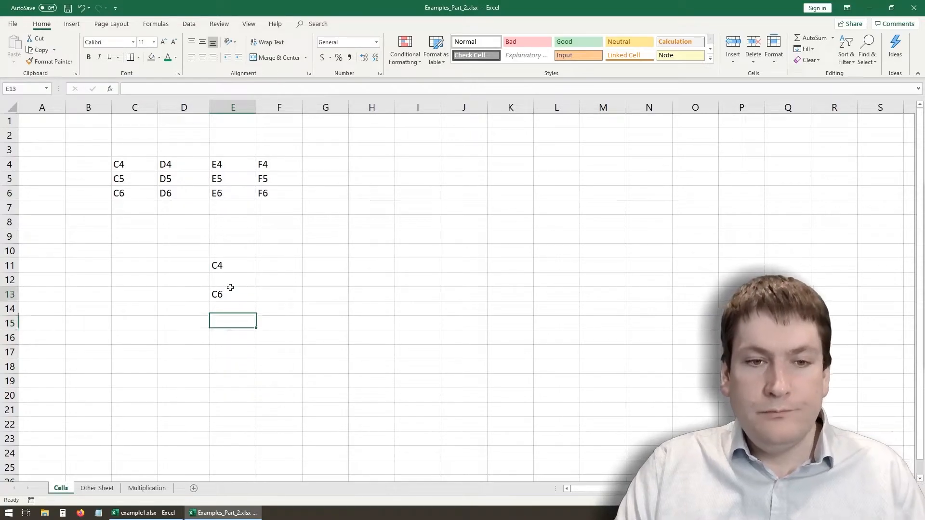
click(237, 263)
drag(257, 273, 388, 272)
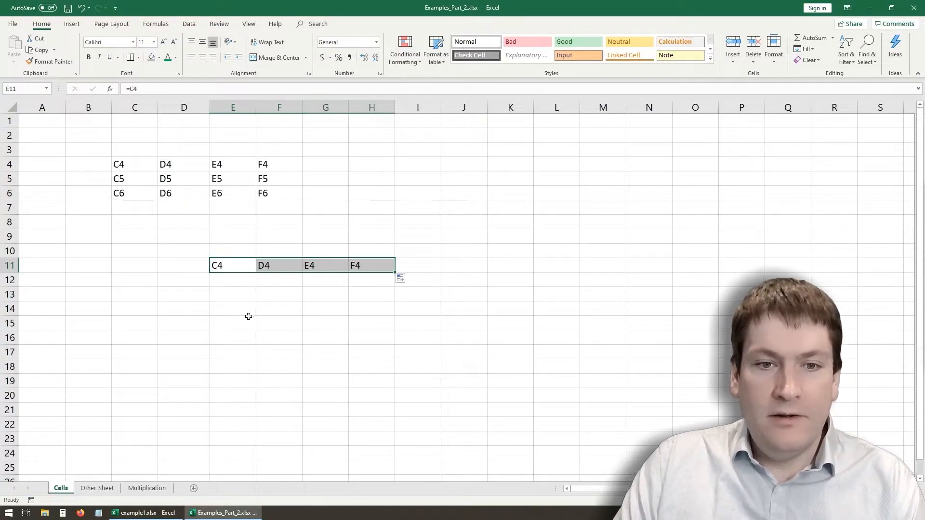
- Check the formulas in cells E11 through H11 and mark each one-column shift with an arrow above the row
click(229, 267)
click(279, 265)
click(320, 264)
click(361, 263)
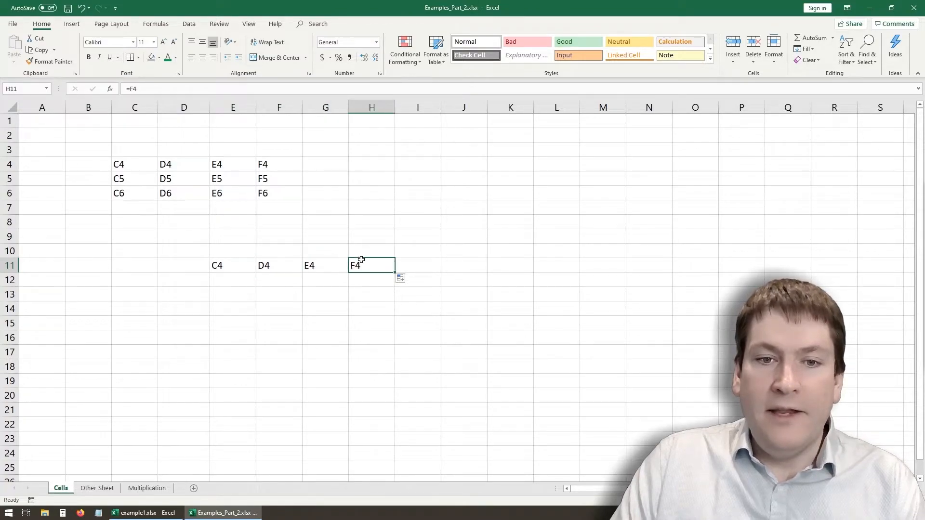
click(280, 262)
click(244, 266)
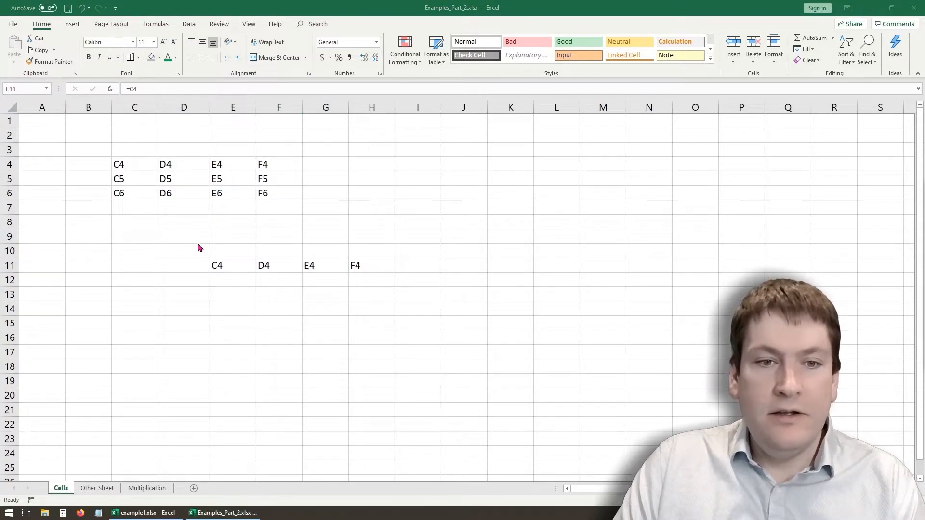
drag(240, 252, 271, 253)
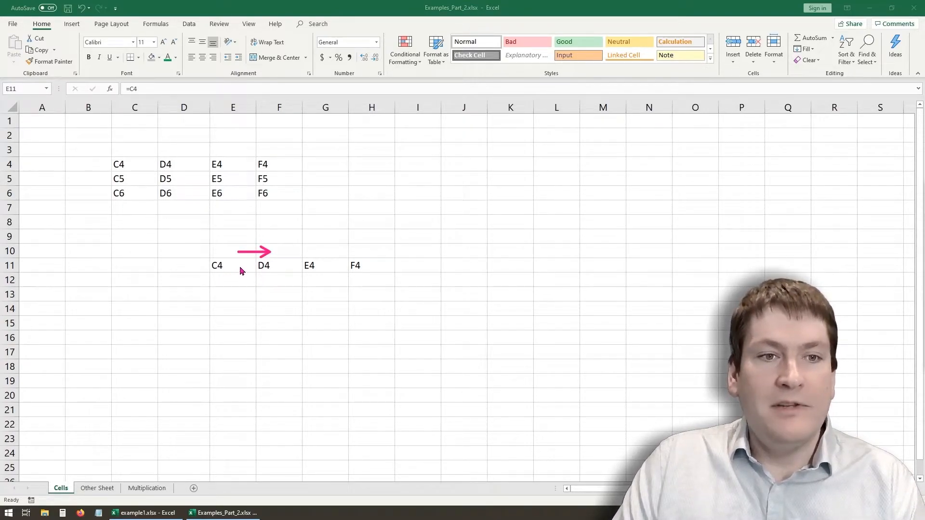
drag(283, 248, 323, 252)
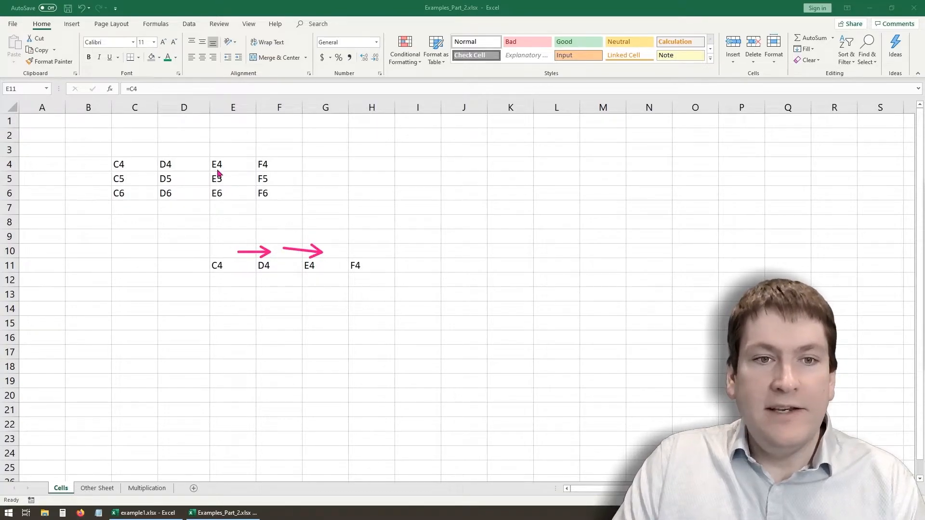
drag(331, 249, 368, 254)
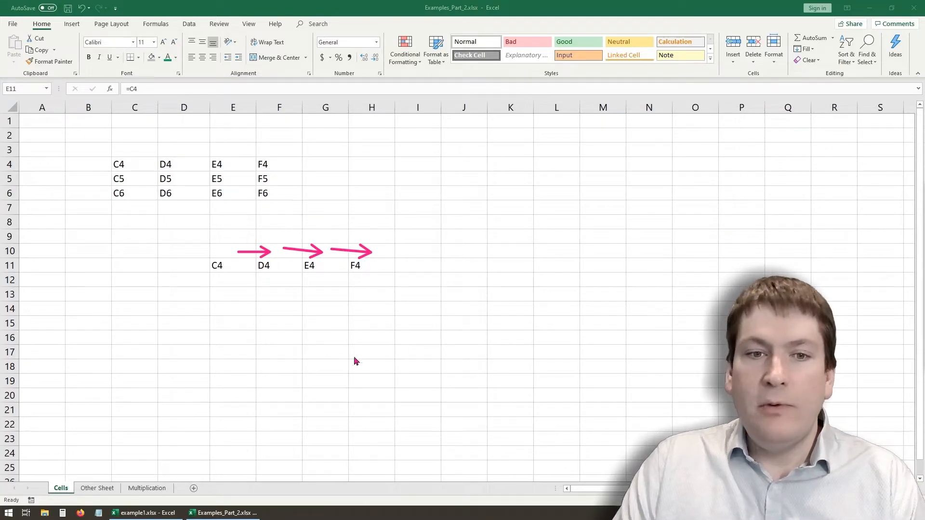
- Fill the formulas in E11:H11 down to row 14
click(223, 268)
drag(236, 305, 235, 296)
click(233, 265)
drag(234, 265, 388, 317)
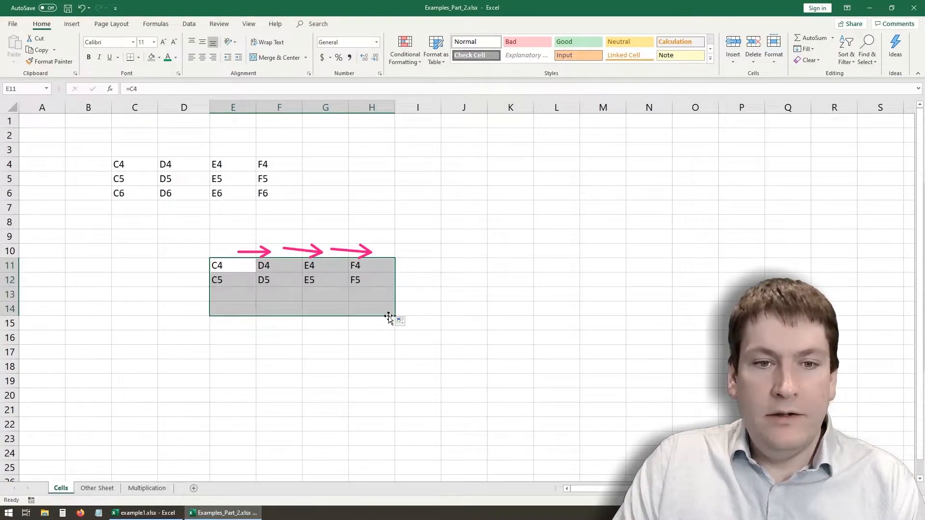
click(296, 333)
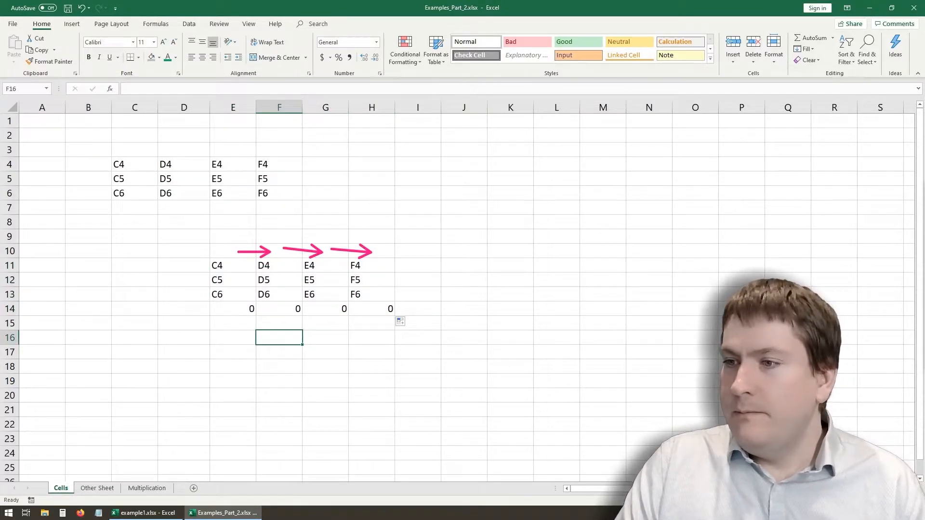
- Mark the one-row shift in each column of the filled block and the source table with downward arrows
drag(236, 261, 237, 283)
mouse_move(286, 263)
mouse_down()
mouse_move(288, 282)
mouse_move(332, 285)
mouse_up()
drag(380, 266, 378, 282)
mouse_move(139, 162)
mouse_down()
mouse_move(143, 181)
mouse_move(239, 182)
mouse_move(278, 169)
mouse_move(288, 180)
mouse_up()
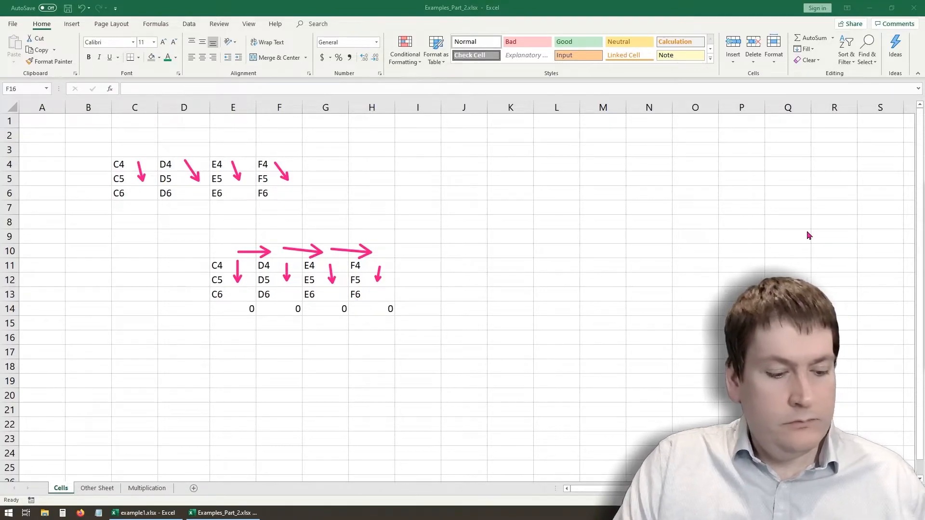
- Examine the formula in cell E14 and the cell C7 it refers to
click(258, 332)
click(244, 305)
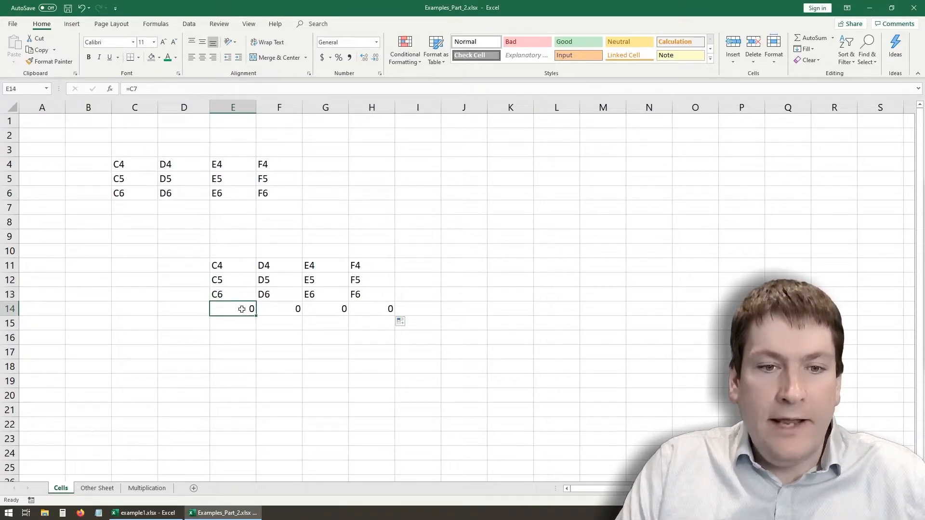
click(155, 93)
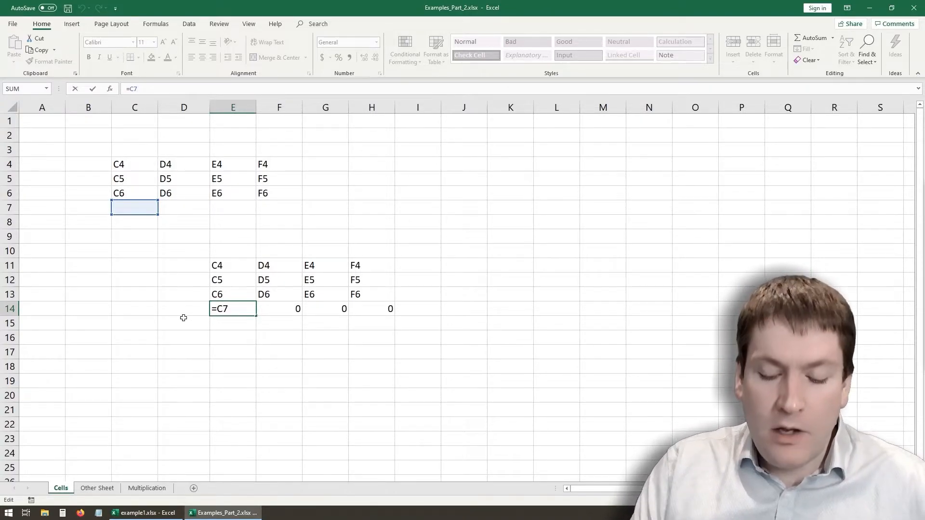
key(Return)
click(231, 312)
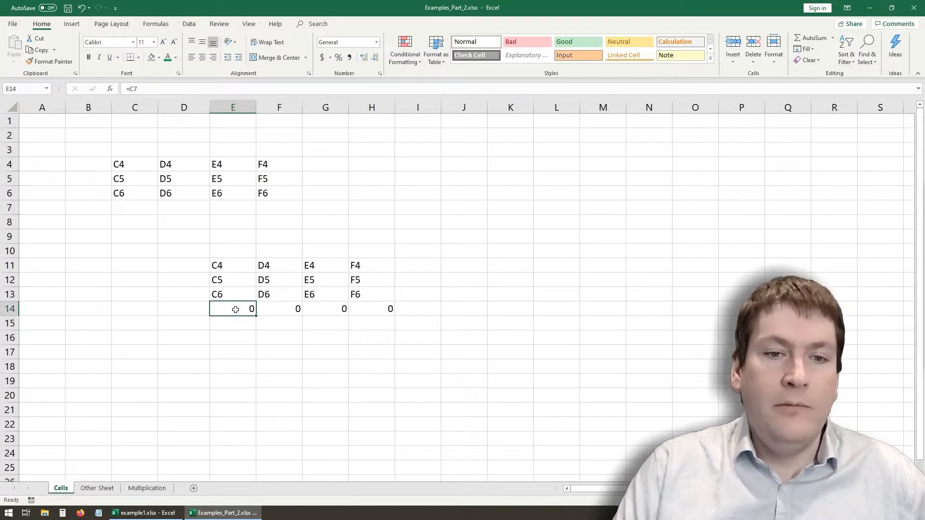
click(125, 211)
click(239, 309)
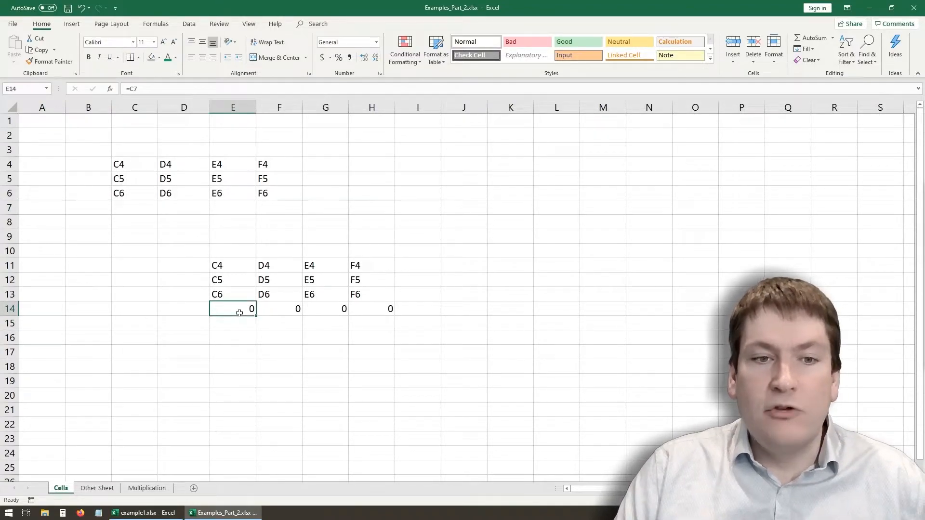
click(221, 348)
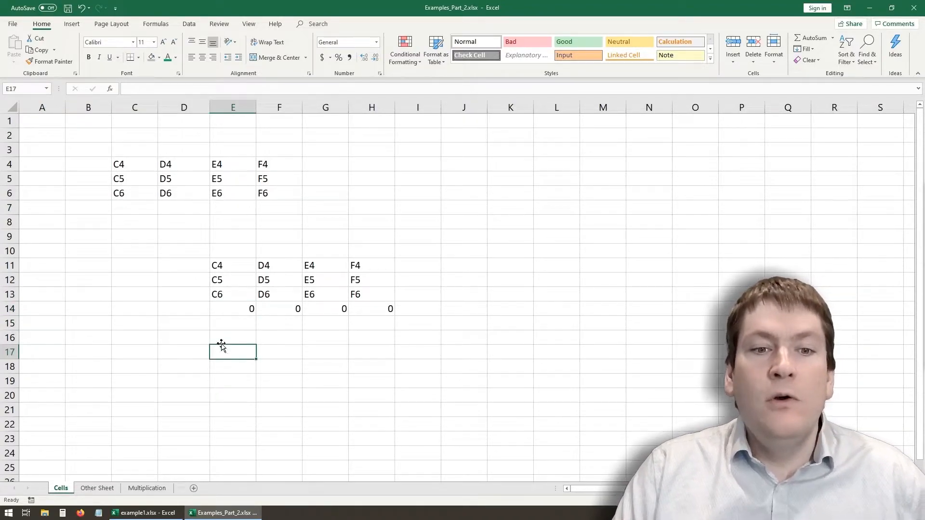
click(231, 318)
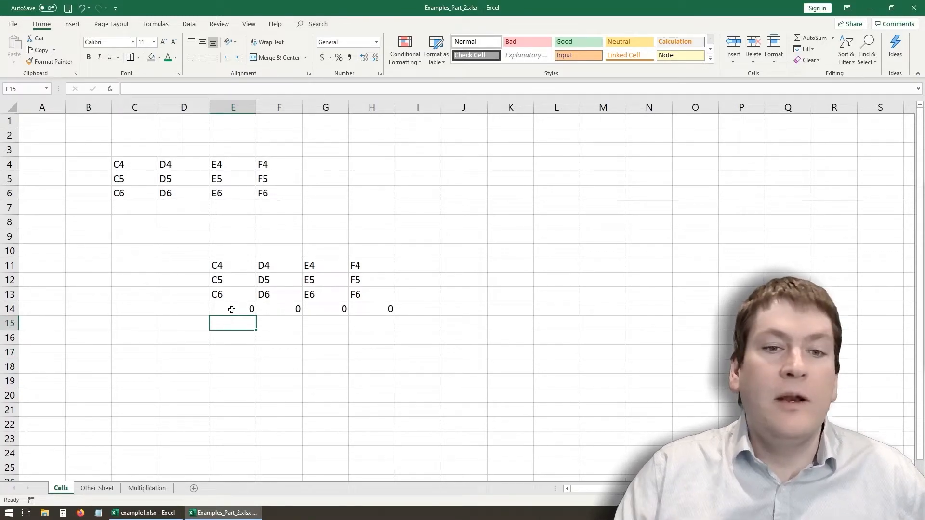
click(232, 307)
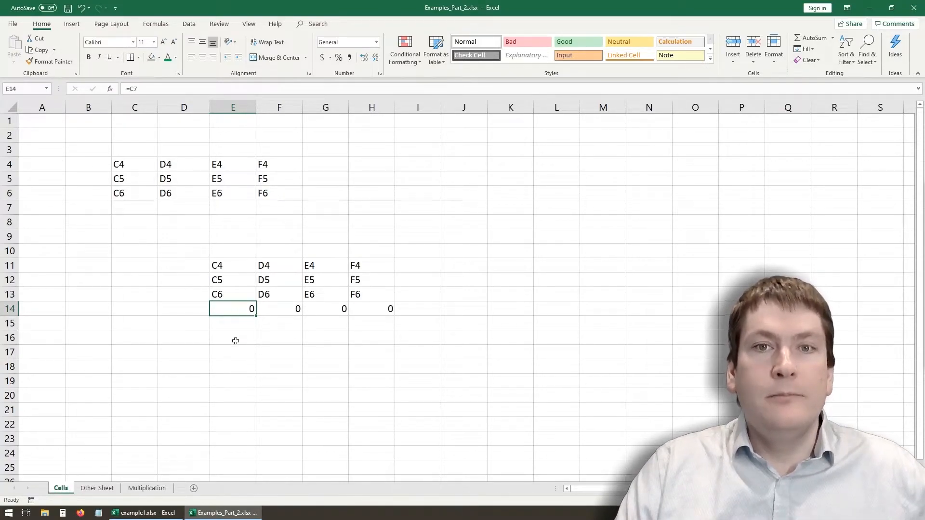
click(236, 341)
click(233, 307)
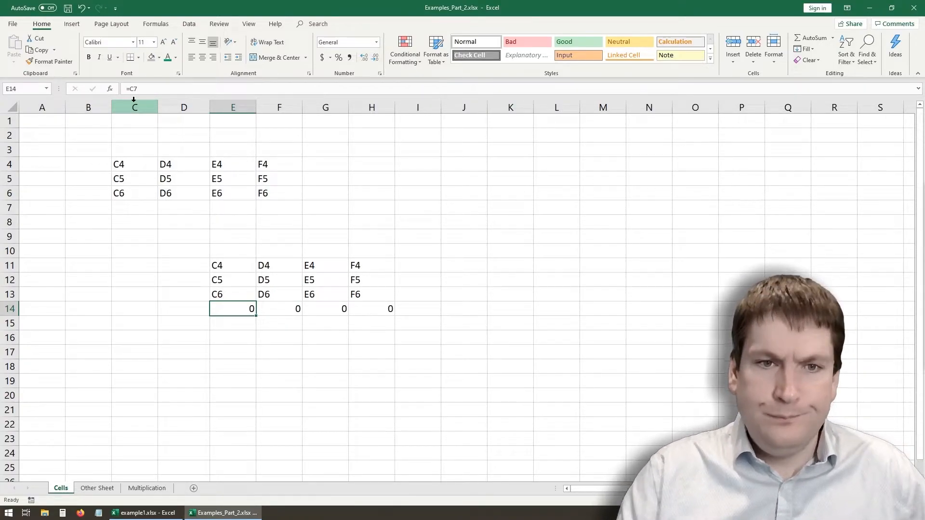
- Clear the filled formulas from E14:H14, E12:H13 and F11:H11, keeping only the formula in cell E11
click(283, 332)
drag(244, 307, 376, 315)
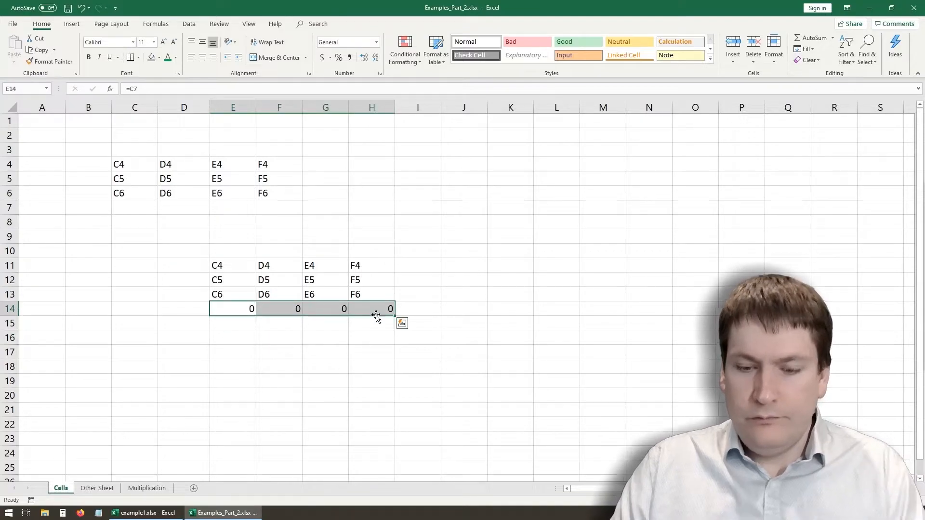
key(Delete)
click(288, 323)
drag(239, 283, 363, 302)
key(Delete)
drag(272, 265, 366, 266)
key(Delete)
click(217, 294)
click(229, 263)
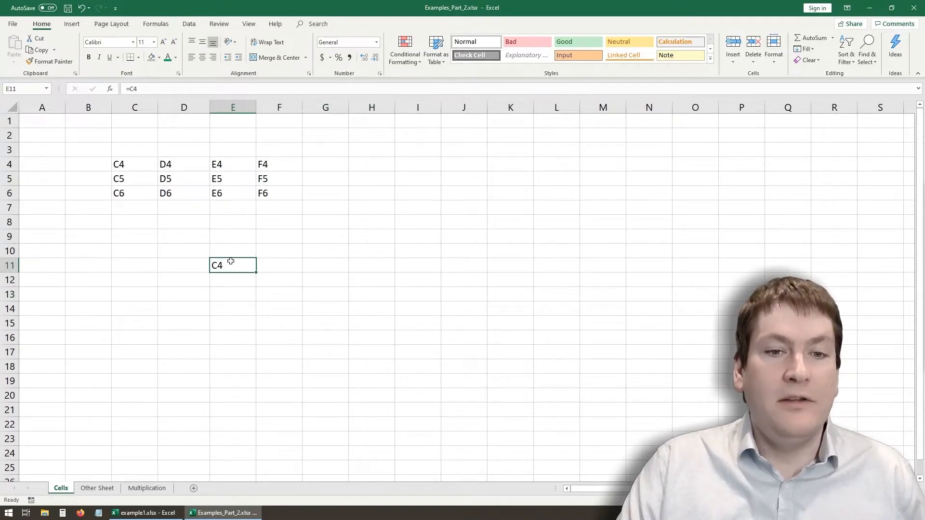
- Label cell A1 "Tax:" and enter a tax rate of 15% in cell B1
drag(188, 270, 165, 274)
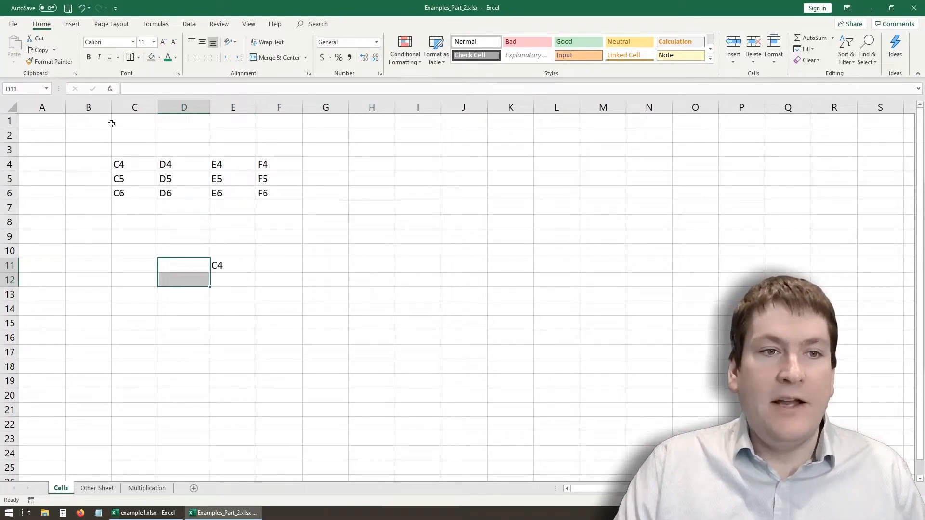
click(61, 127)
text(Tax:)
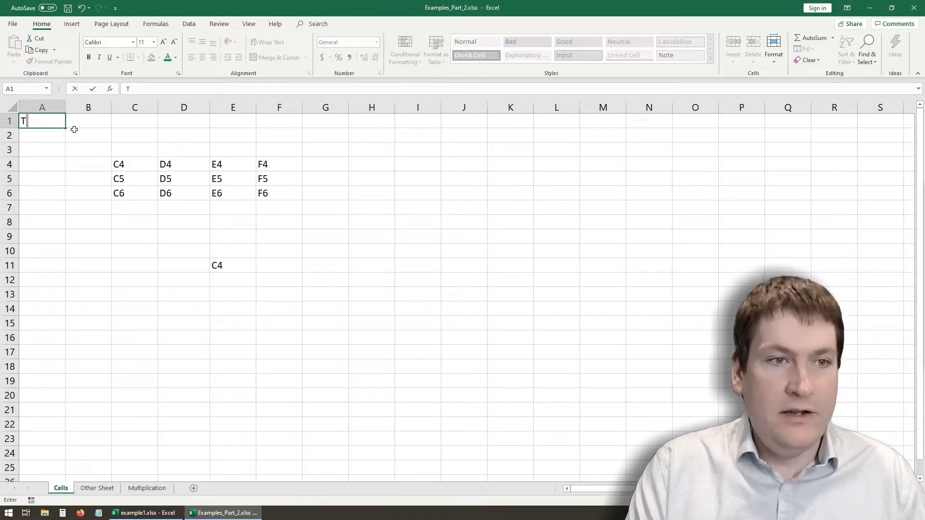
click(105, 126)
text(15)
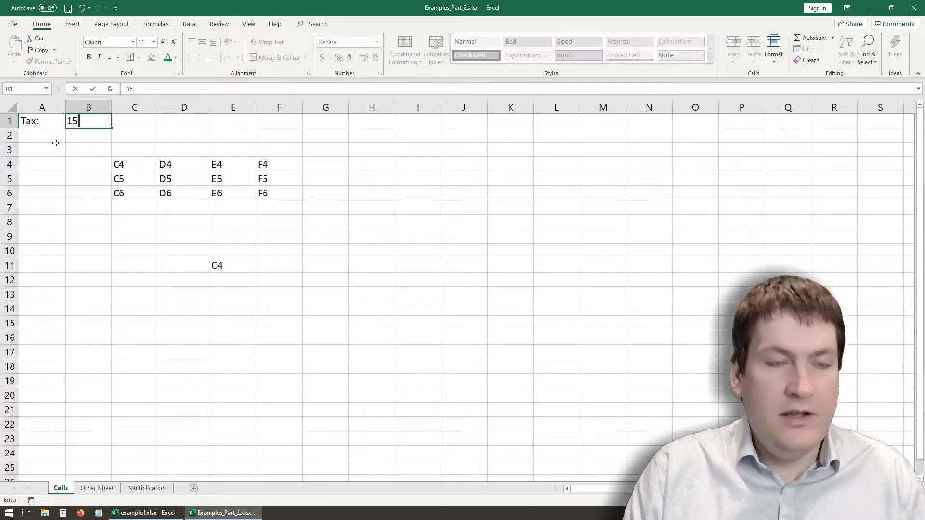
click(83, 203)
click(99, 122)
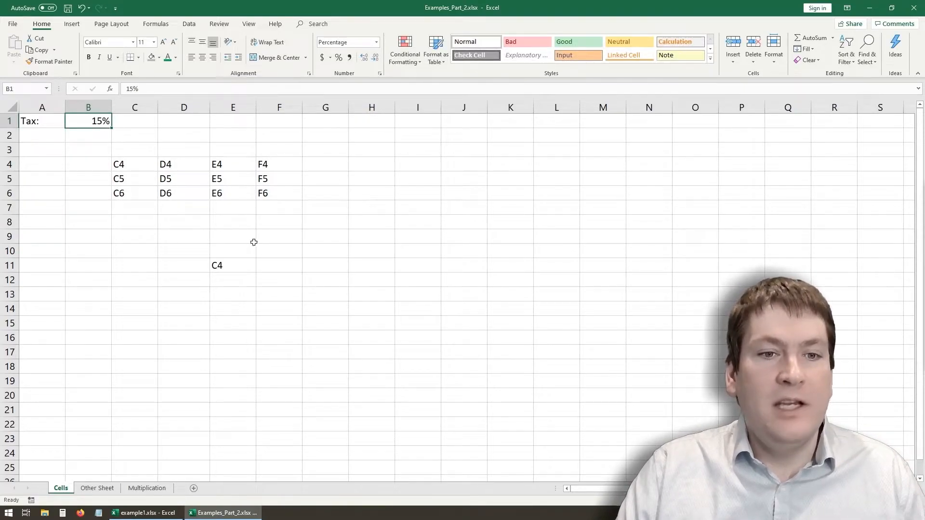
- Replace the content of cell E11 with a formula that refers to the tax rate, =B1
click(232, 278)
click(231, 265)
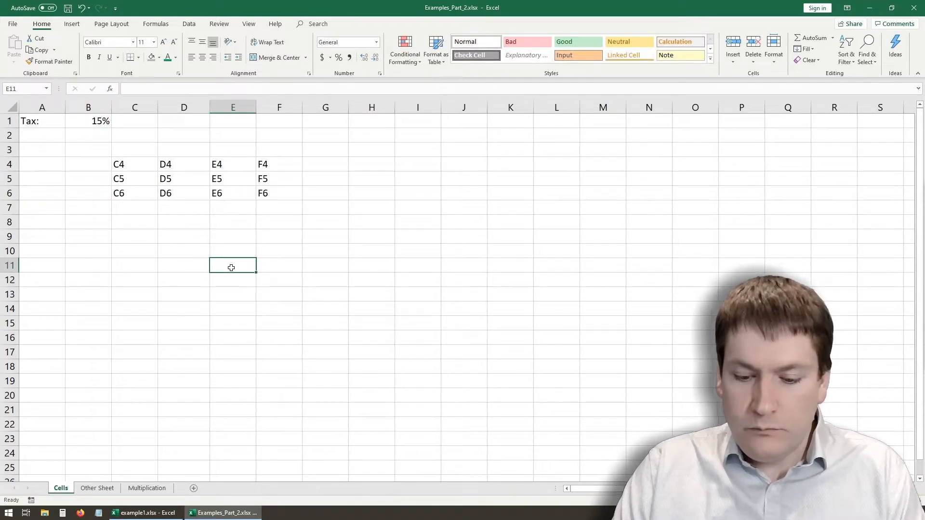
text(=)
click(93, 122)
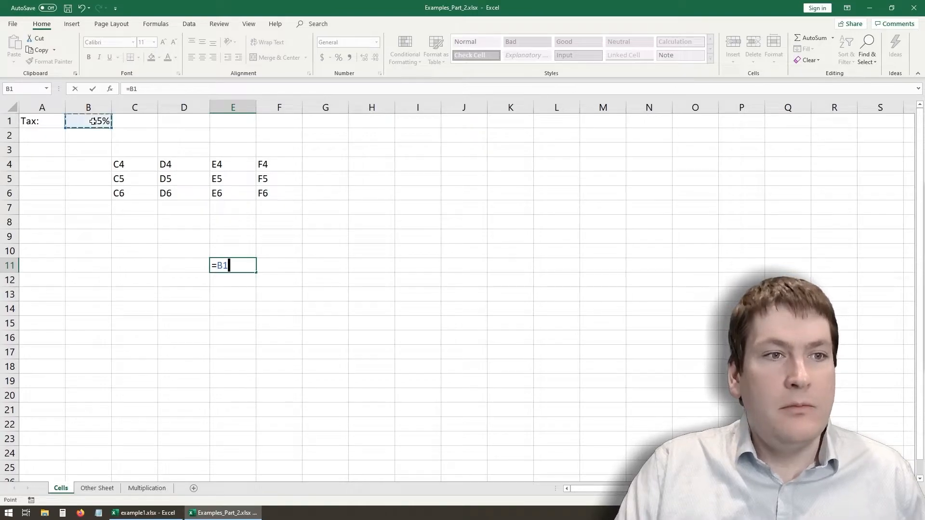
key(Return)
- Copy the formula in cell E11 into cell G14
click(233, 264)
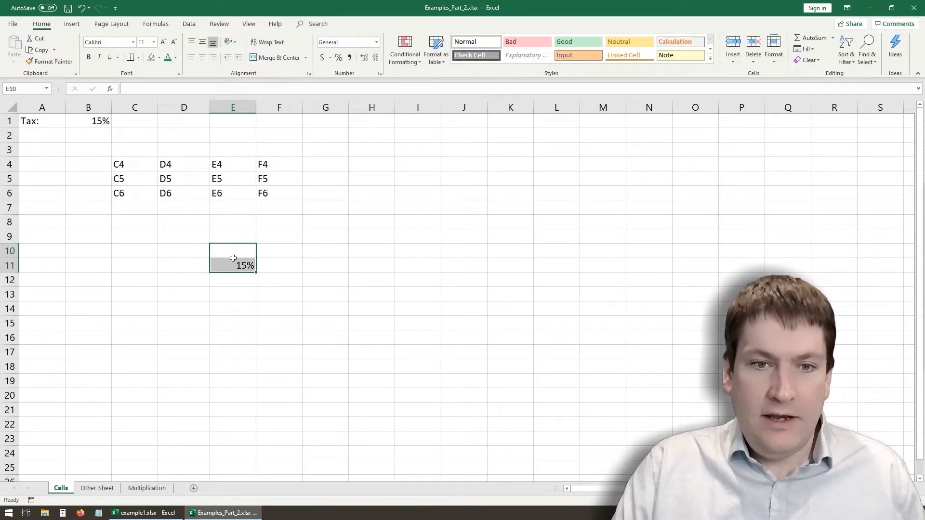
key(ctrl+c)
click(311, 307)
key(ctrl+v)
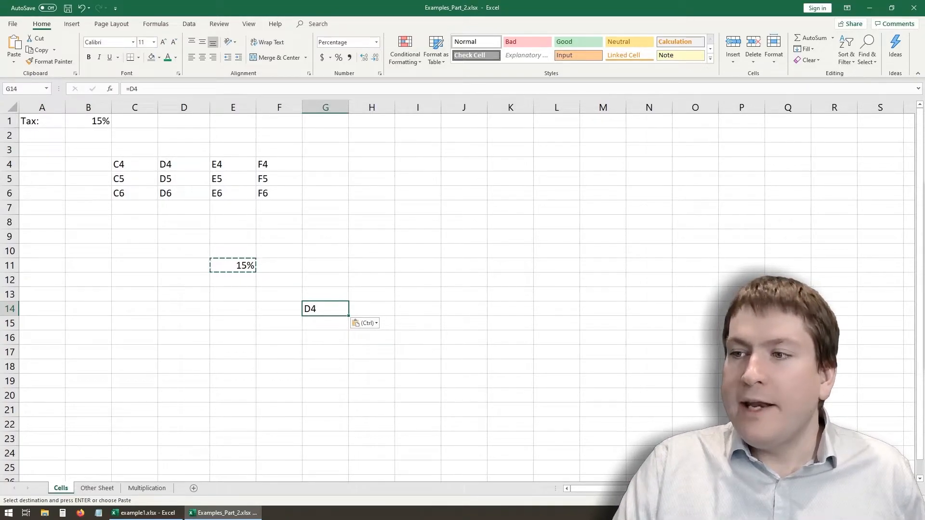
- Write the on-screen annotation "Why are we getting D4?" above the pasted cell
key(ctrl+alt+g)
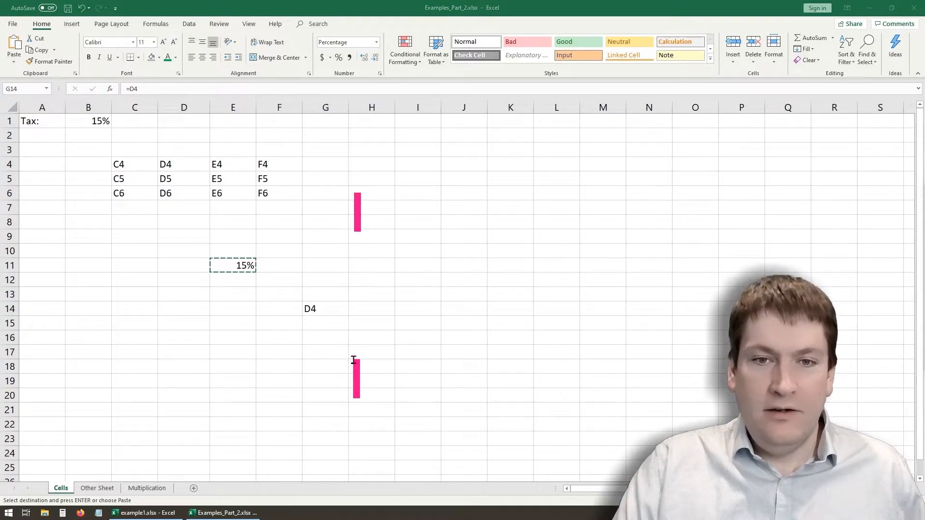
text(Why are we gett)
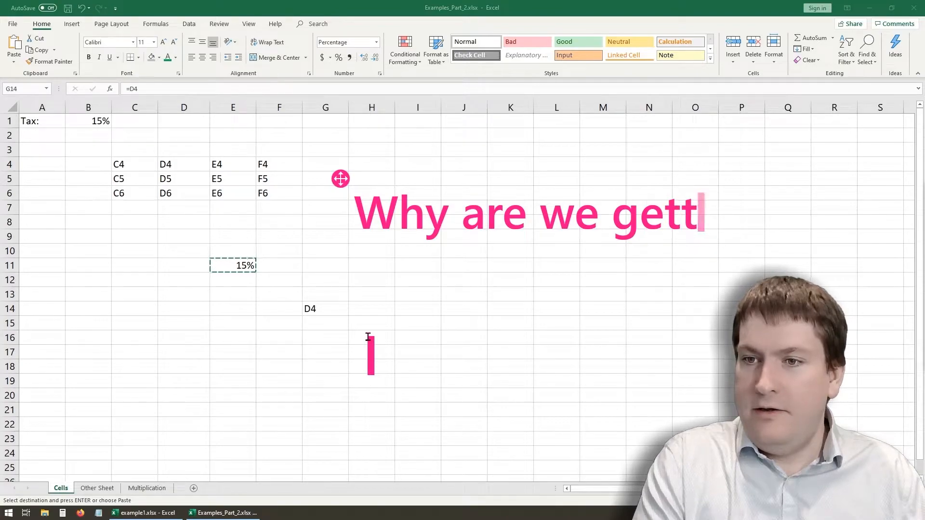
key(BackSpace)
text(ing D4?)
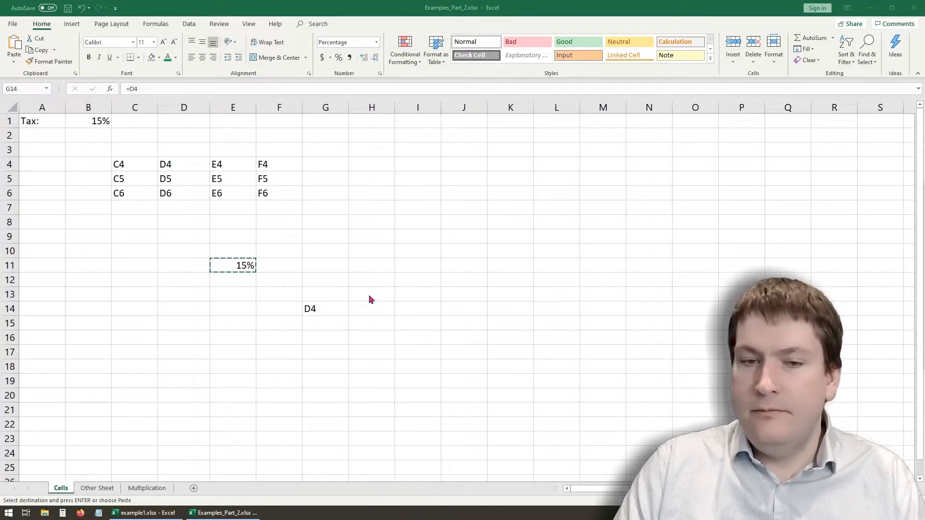
- Compare the formulas in E11 and G14, marking the shifts from E11 to G14 and from B1 to D4 with arrows
click(336, 312)
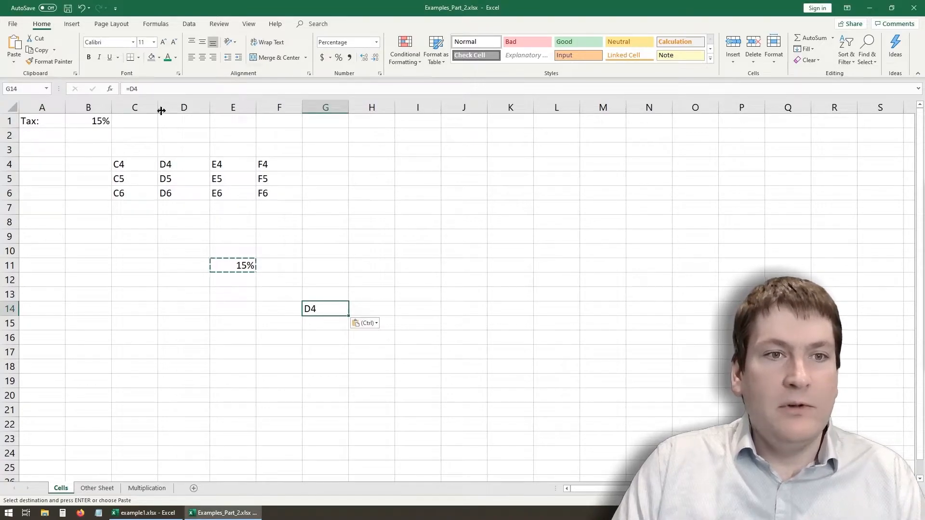
click(235, 266)
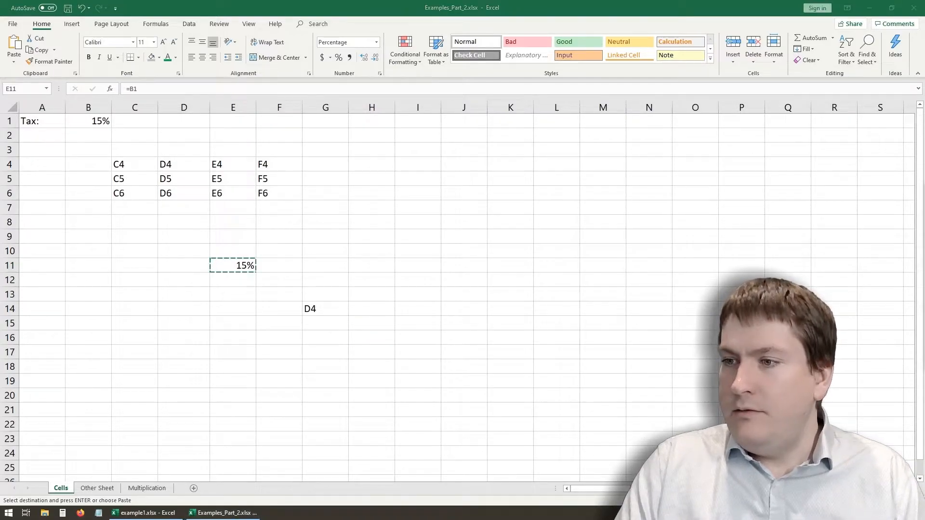
mouse_move(247, 269)
mouse_down()
mouse_move(268, 285)
mouse_move(315, 295)
mouse_move(331, 314)
mouse_up()
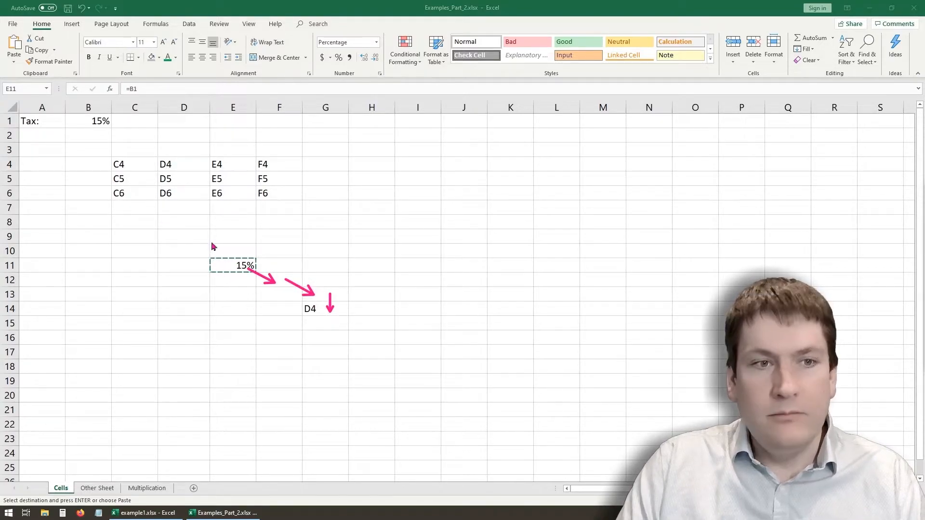
mouse_move(104, 124)
mouse_down()
mouse_move(129, 142)
mouse_move(176, 153)
mouse_move(188, 172)
mouse_up()
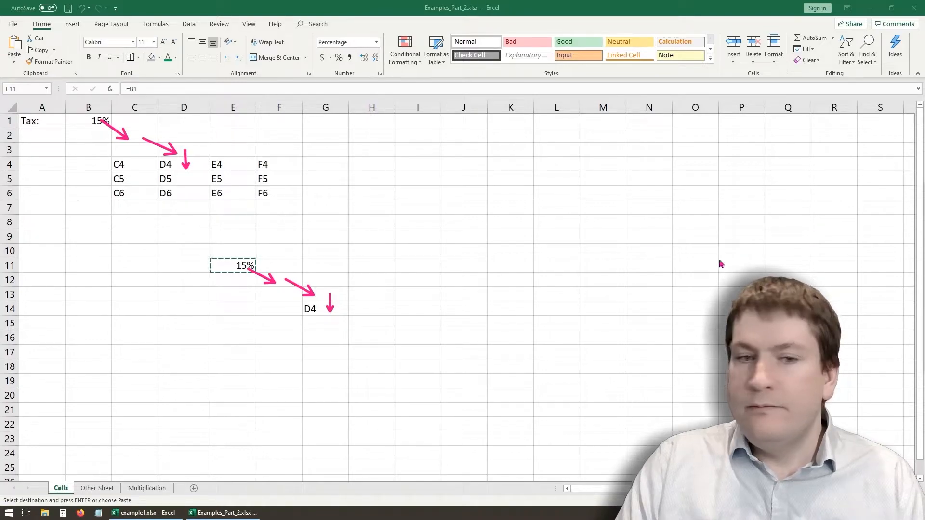
click(237, 266)
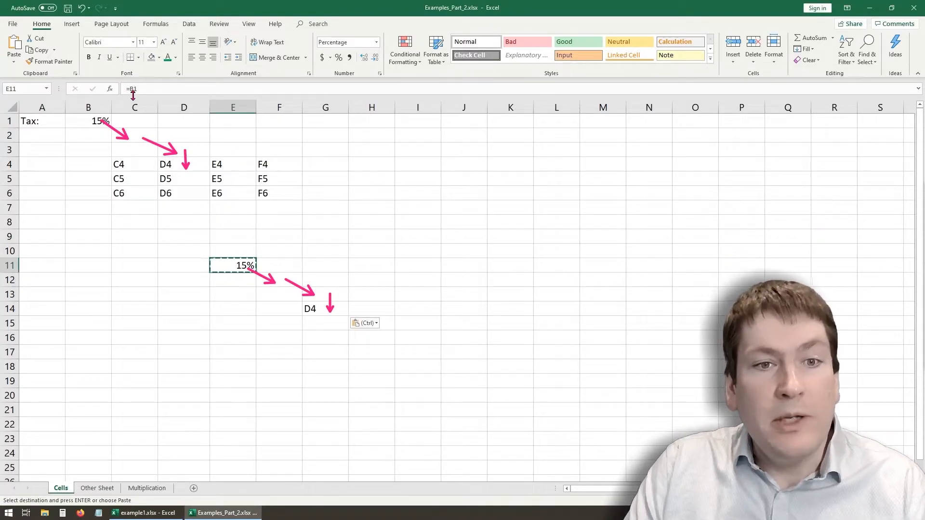
click(312, 314)
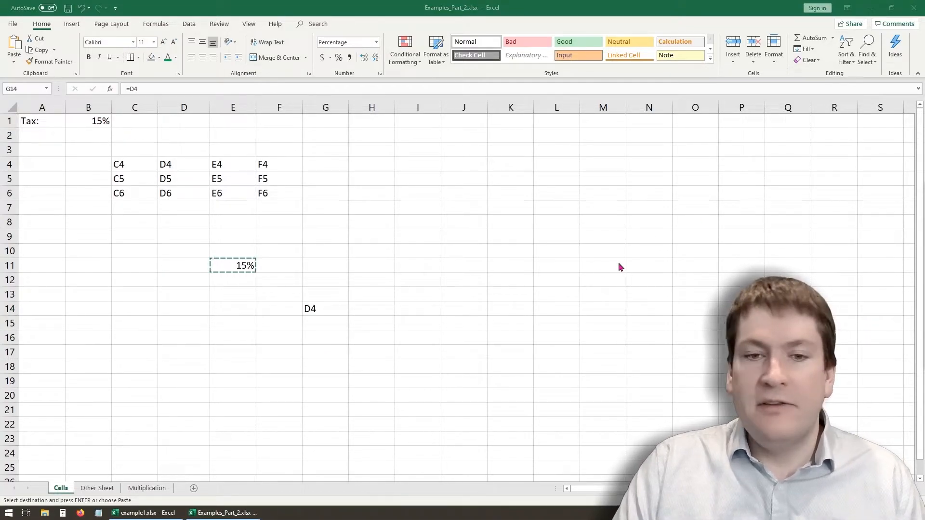
- Clear cell G14 and make the reference in E11 absolute with the formula =$B$1
click(322, 309)
key(Delete)
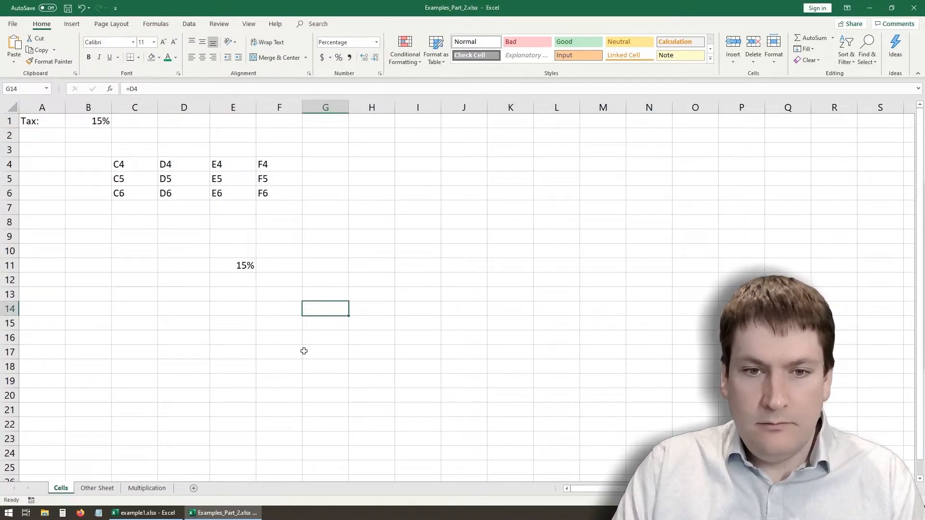
click(239, 278)
click(236, 264)
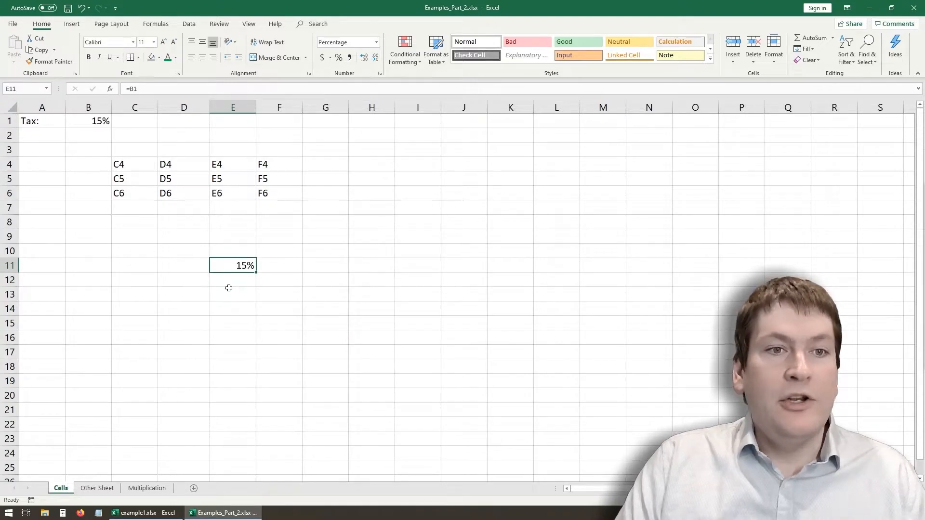
click(128, 87)
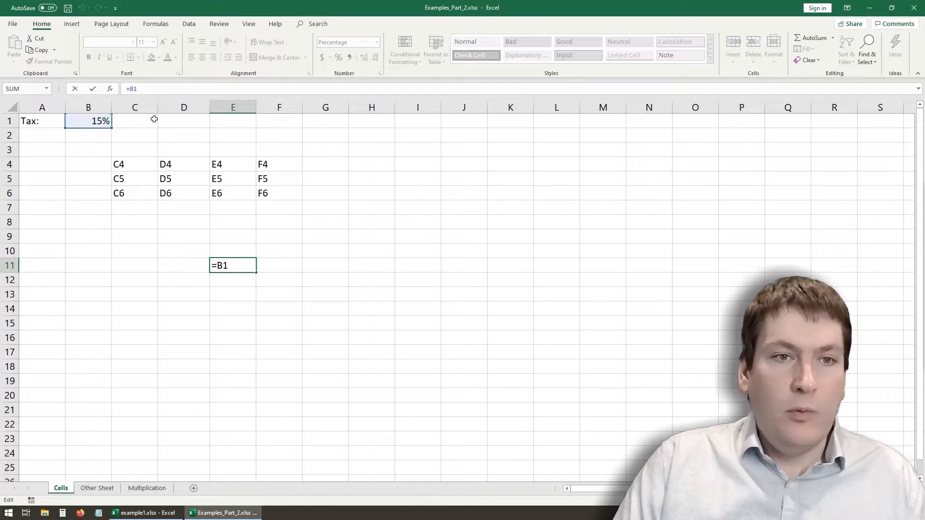
text($B$)
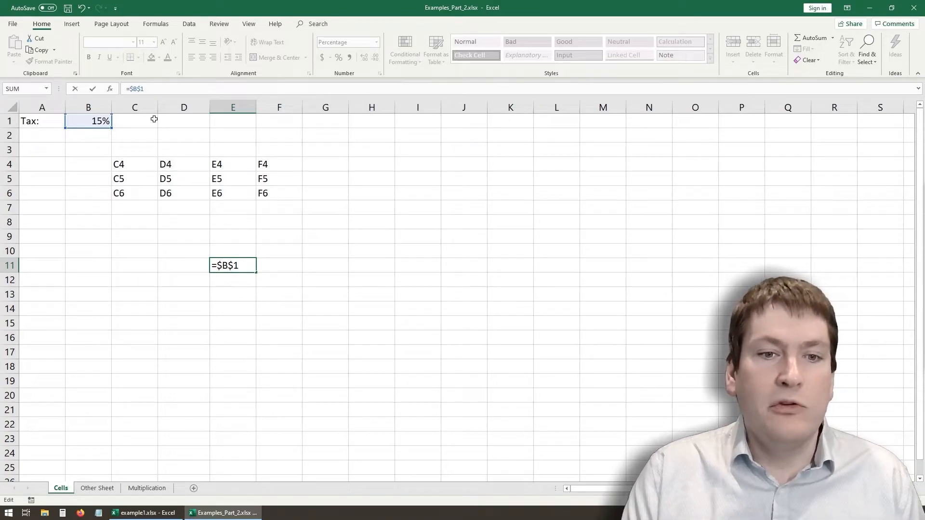
key(Return)
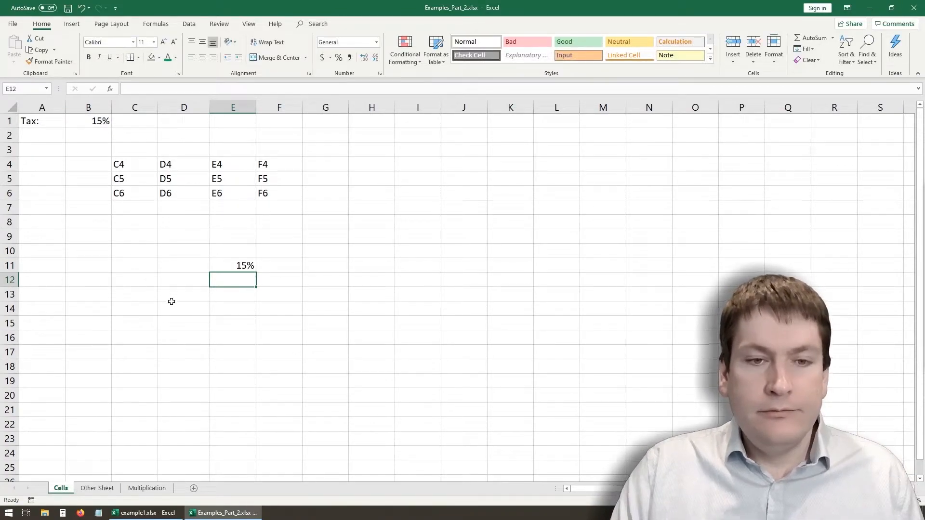
- Copy the absolute-reference formula from E11 into cells G11, E16, C10, G6 and I14
click(226, 268)
click(190, 251)
click(236, 263)
key(ctrl+c)
click(337, 265)
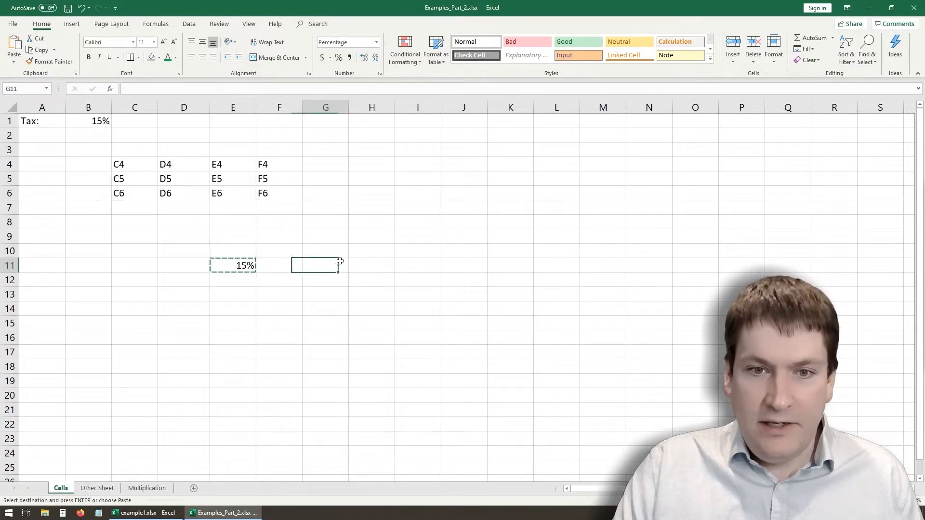
key(ctrl+v)
click(249, 343)
key(ctrl+v)
click(137, 251)
key(ctrl+v)
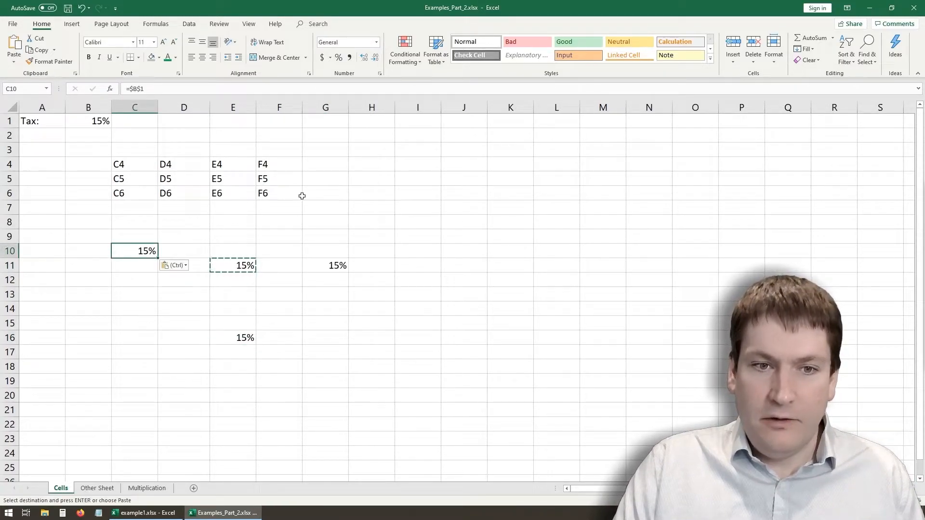
click(311, 194)
key(ctrl+v)
click(436, 313)
key(ctrl+v)
click(337, 378)
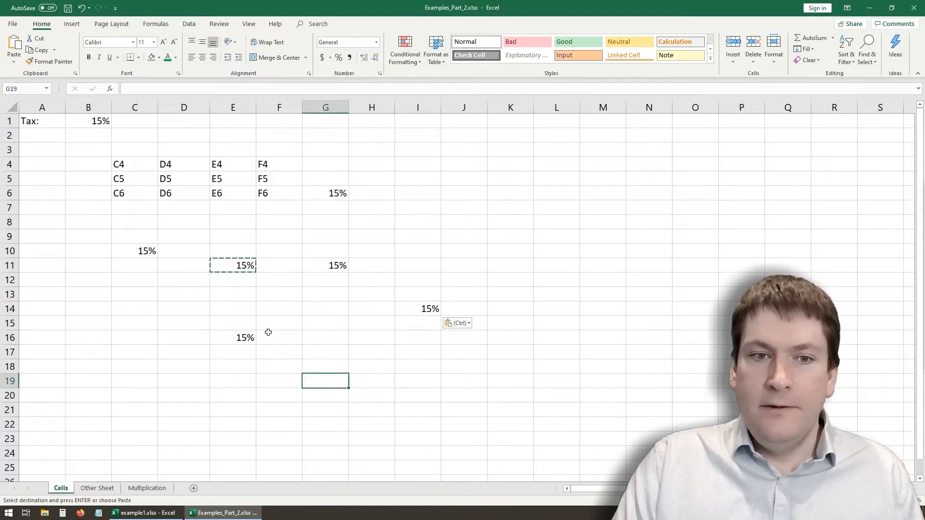
- Inspect the formulas in the pasted cells E16, C10, G11, G6 and I14 against the original in E11
click(240, 338)
click(231, 268)
click(138, 248)
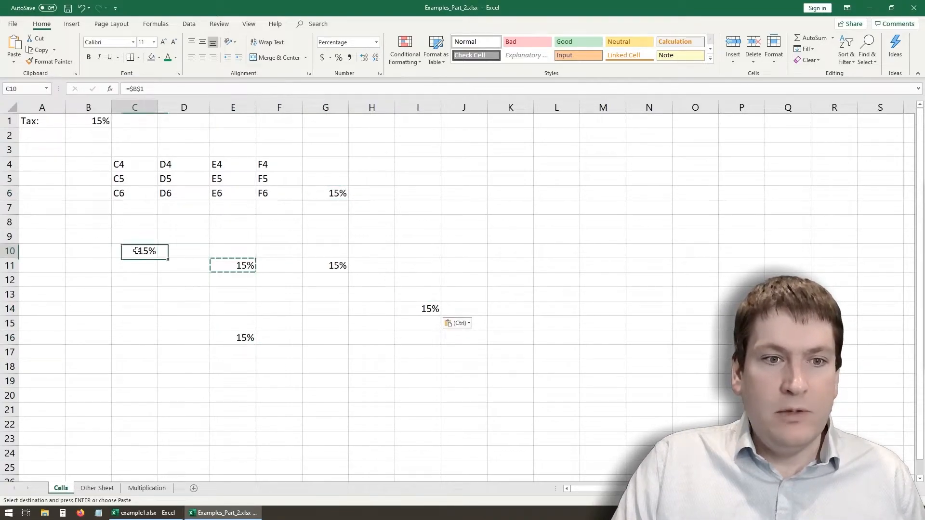
click(313, 264)
click(341, 198)
click(417, 311)
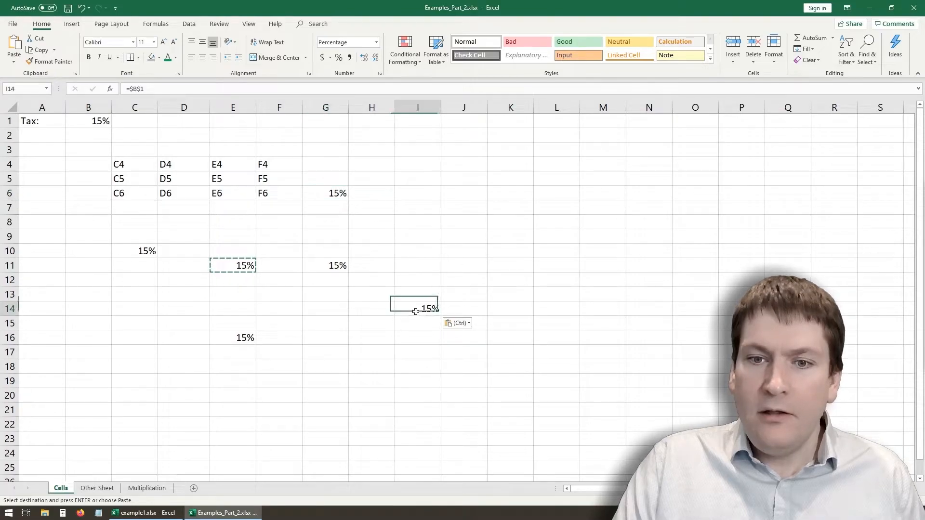
- Change the tax rate in cell B1 to 12%
click(100, 134)
click(95, 124)
drag(141, 89, 98, 87)
text(12)
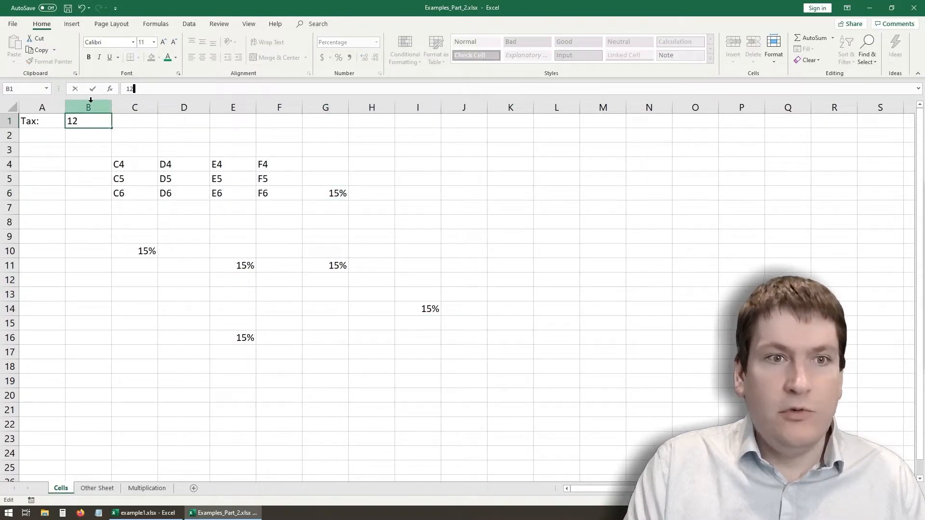
key(Return)
click(101, 120)
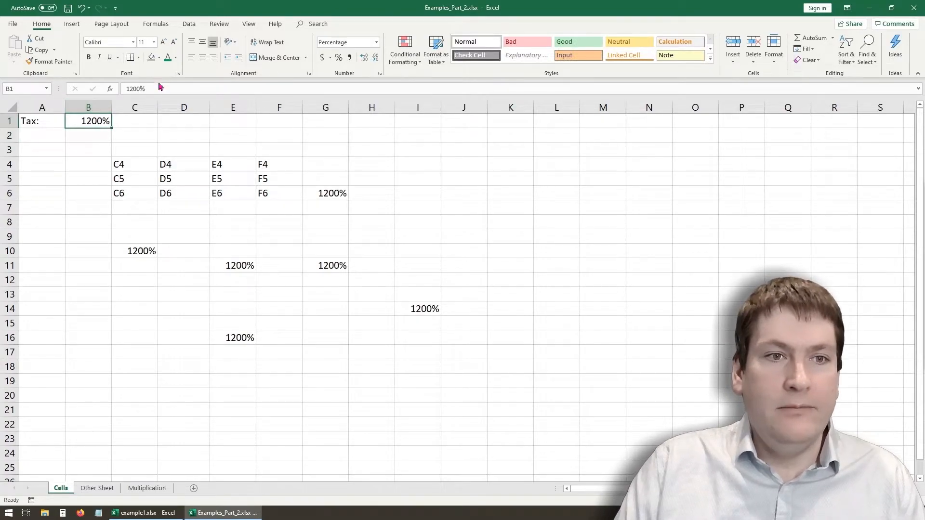
drag(147, 88, 124, 88)
text(12)
key(Return)
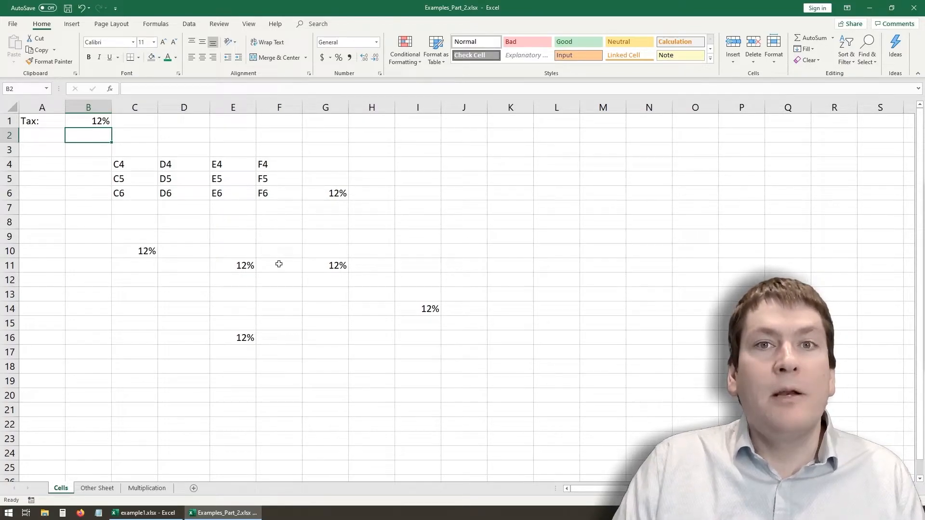
- Clear the copied formulas from E16, G11, I14, G6 and C10, keeping only the one in E11
click(243, 267)
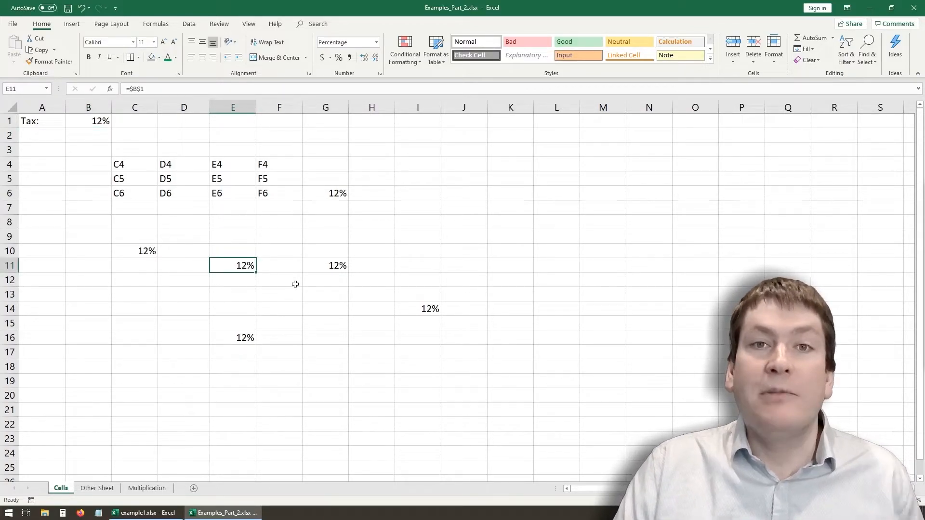
click(245, 338)
key(Delete)
click(325, 265)
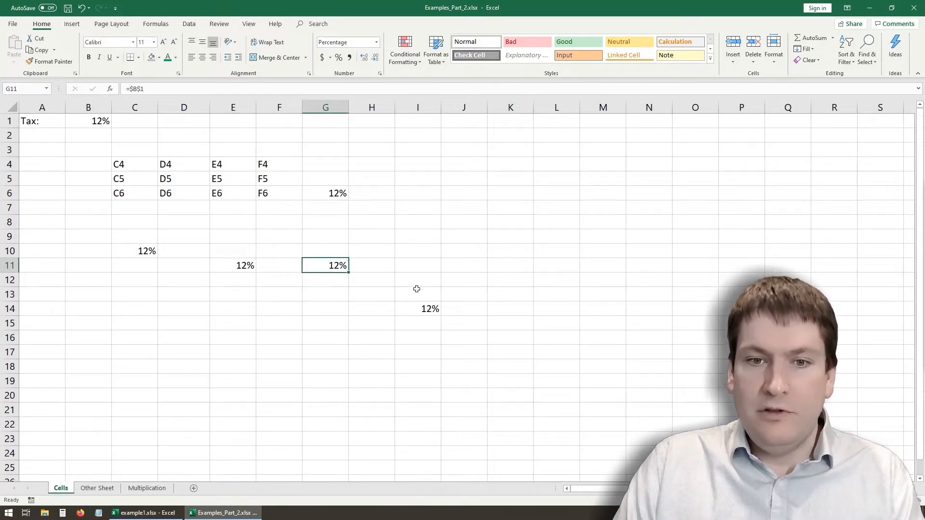
key(Delete)
click(418, 309)
key(Delete)
click(331, 192)
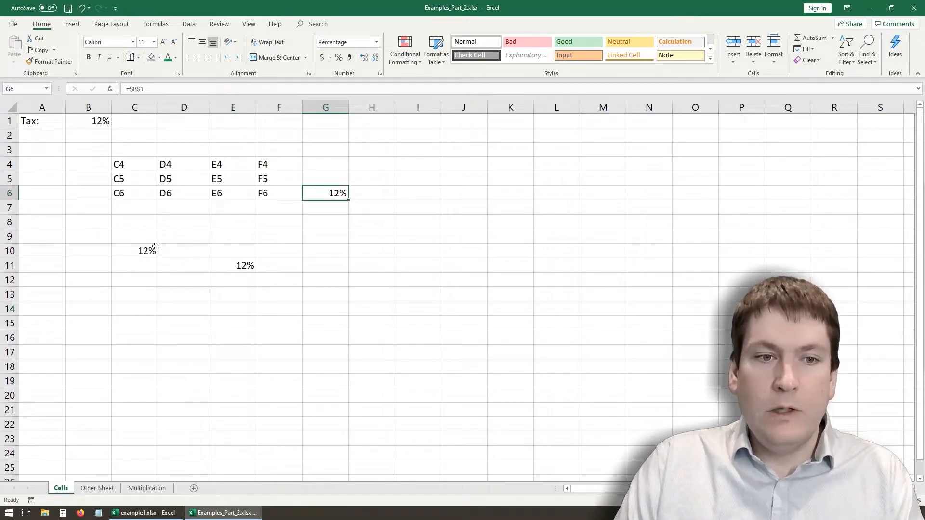
key(Delete)
click(155, 247)
key(Delete)
- Clear the tax rate from cell B1 and check the formula remaining in E11
click(88, 136)
click(87, 120)
key(Delete)
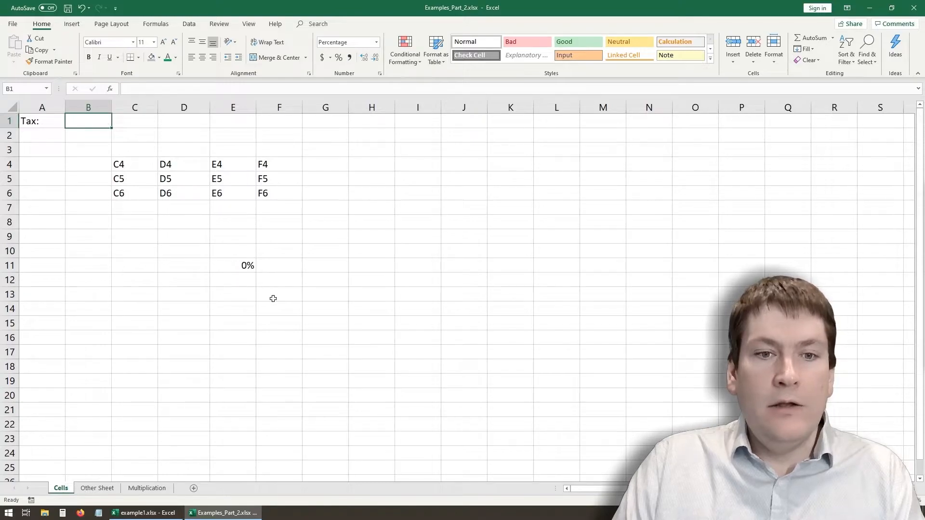
click(239, 270)
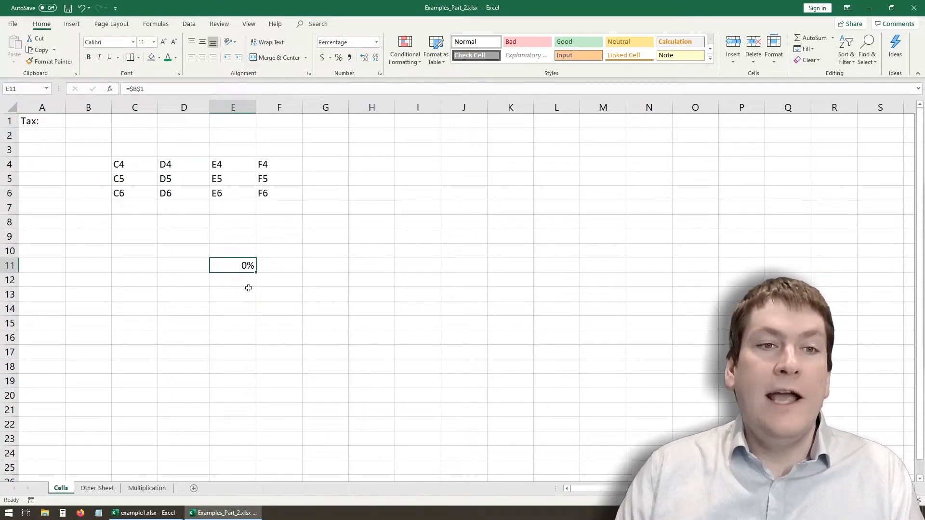
- Replace the formula in E11 with a mixed reference that locks only the column, =$C4
key(Delete)
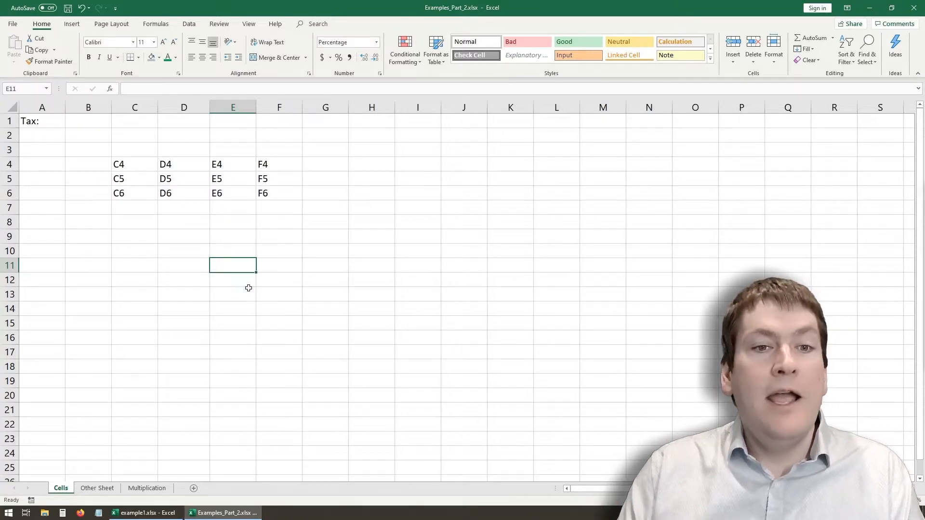
text(=)
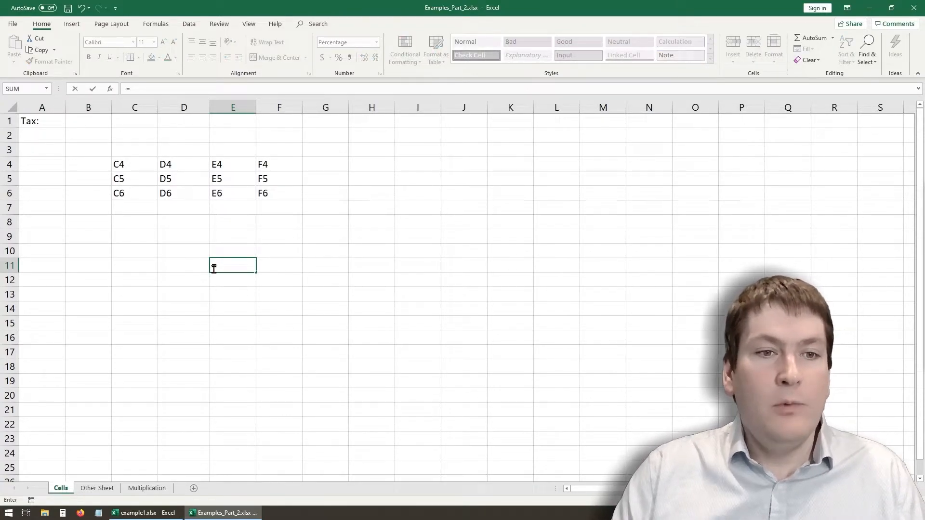
click(142, 165)
key(F2)
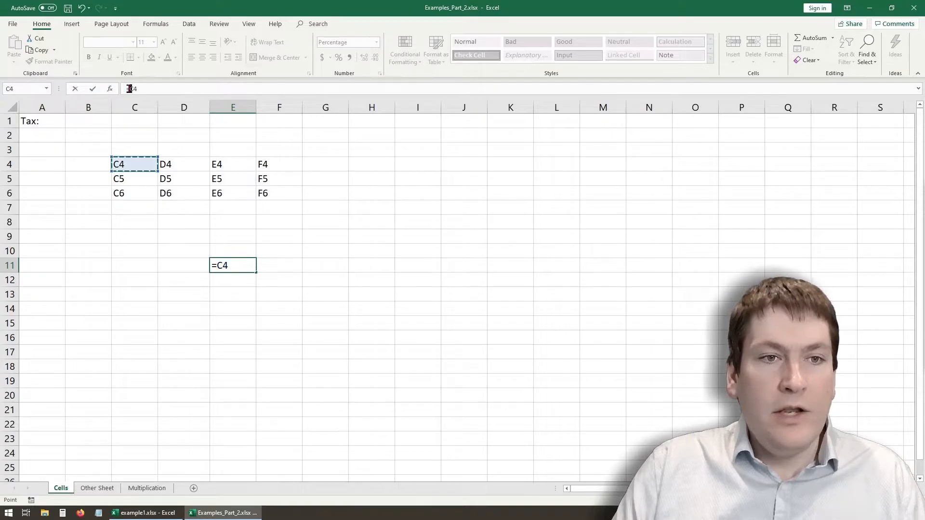
text($)
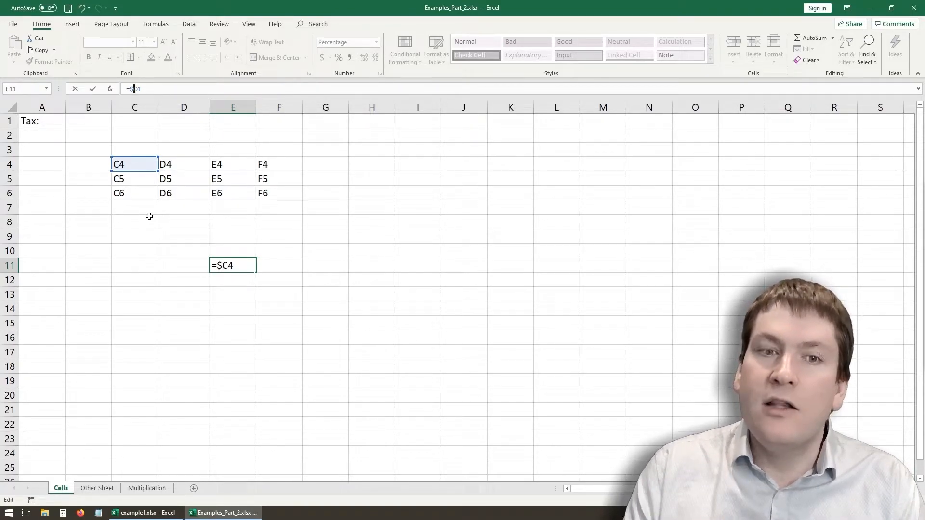
key(Return)
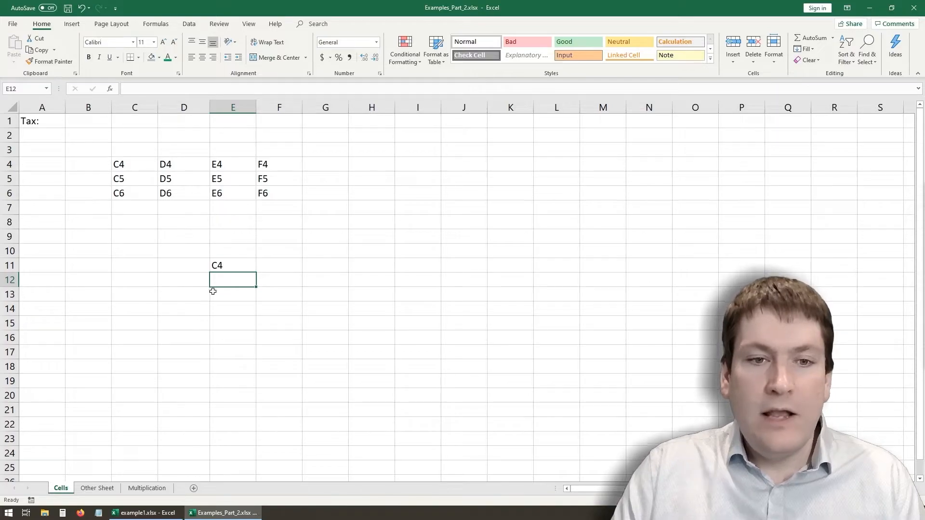
- Fill the formula from E11 down to E13 and check the references in the three cells
click(232, 269)
drag(256, 273, 247, 308)
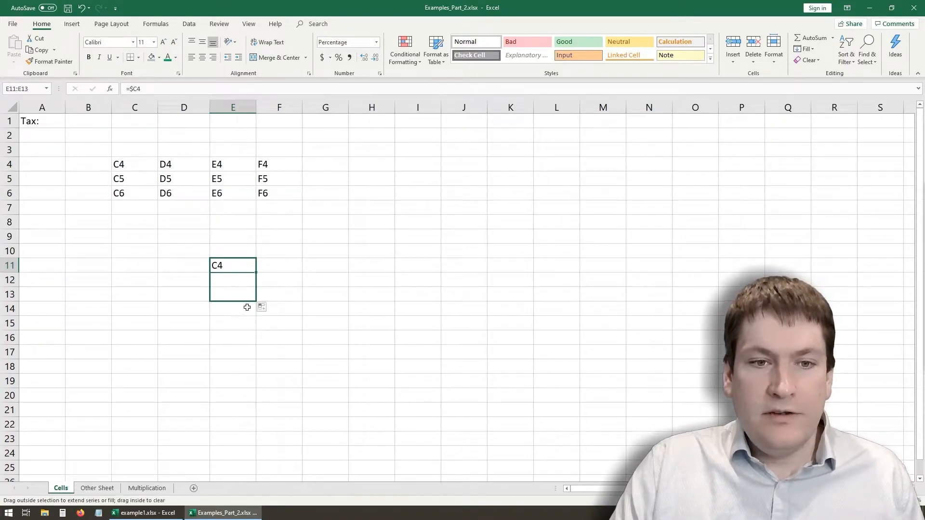
click(236, 267)
click(236, 281)
click(235, 293)
click(235, 264)
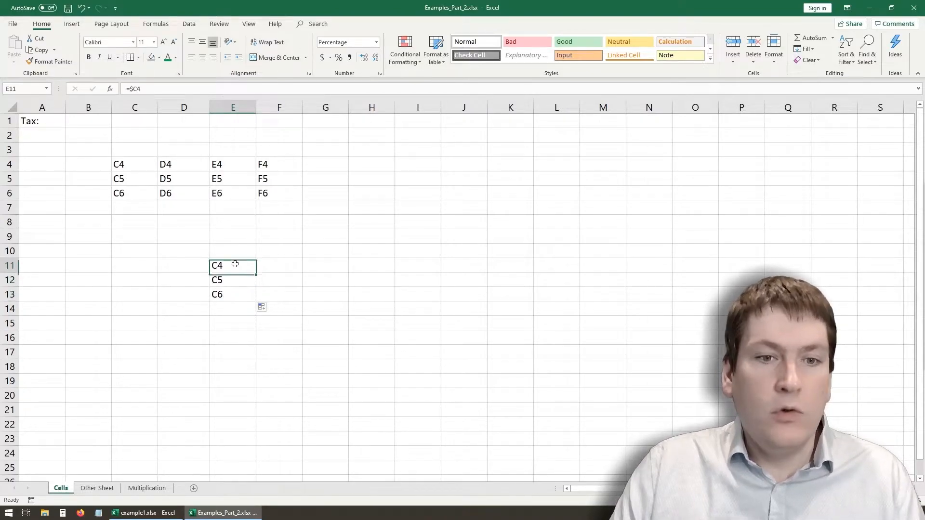
click(241, 278)
click(235, 294)
click(246, 276)
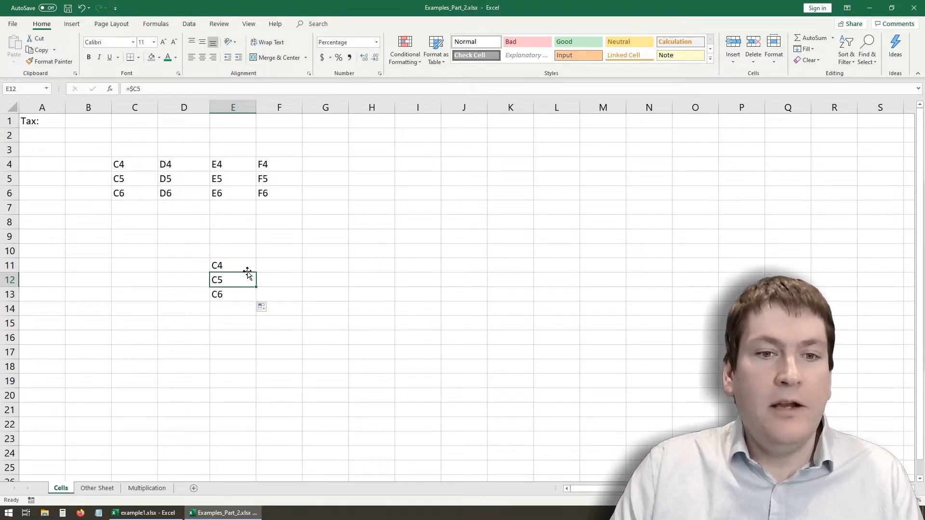
- Fill the formula from E11 across to G11 and check the references in F11 and G11
click(234, 266)
drag(256, 272, 367, 262)
click(293, 289)
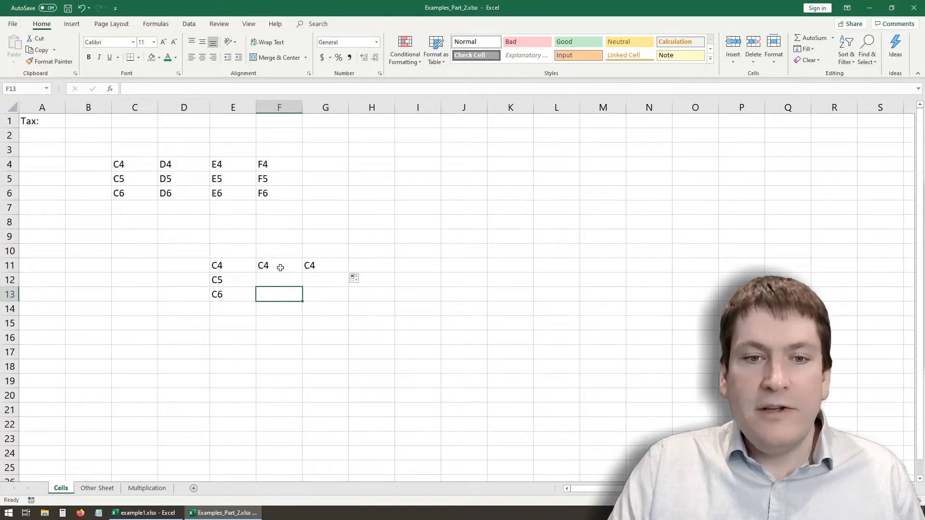
click(281, 266)
click(316, 265)
click(279, 267)
- Fill the formulas in F11:G11 down to row 13 and check the copied cells
drag(301, 272, 351, 302)
click(337, 270)
click(293, 279)
click(341, 278)
- Compare the formulas across E11:G13, examining how the locked column and the row number behave in the copies
click(224, 271)
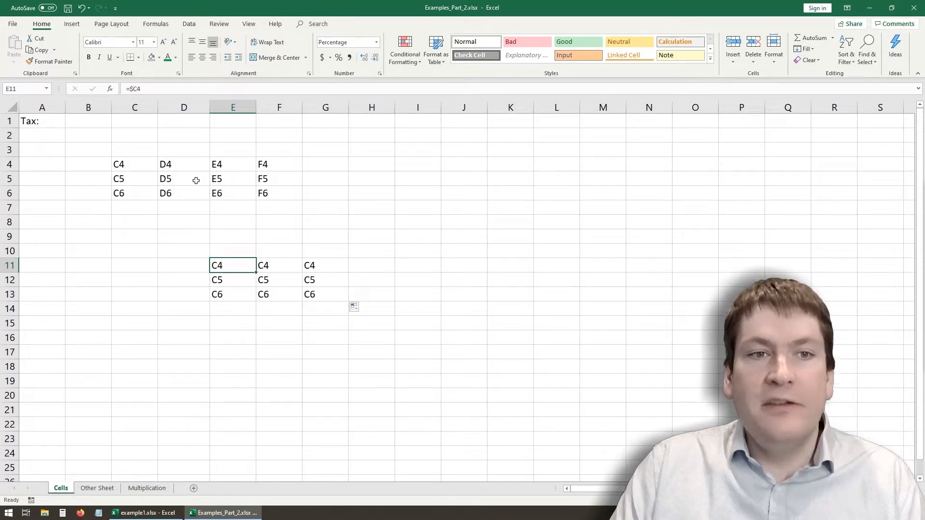
click(277, 263)
click(295, 278)
click(330, 268)
click(330, 294)
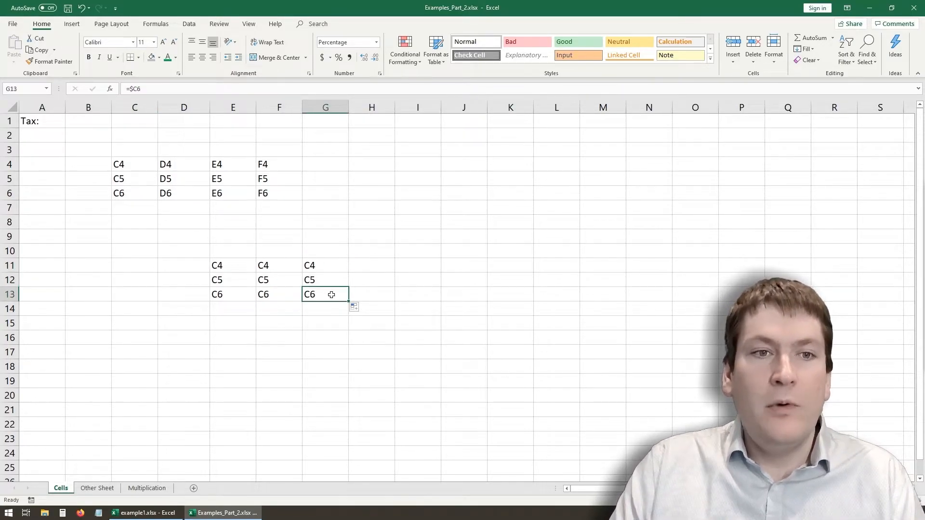
click(134, 88)
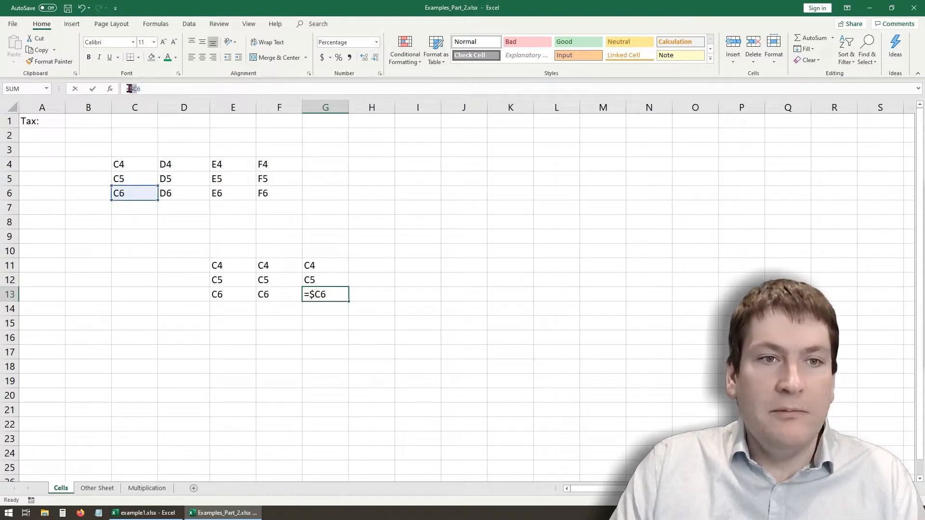
click(285, 269)
key(Escape)
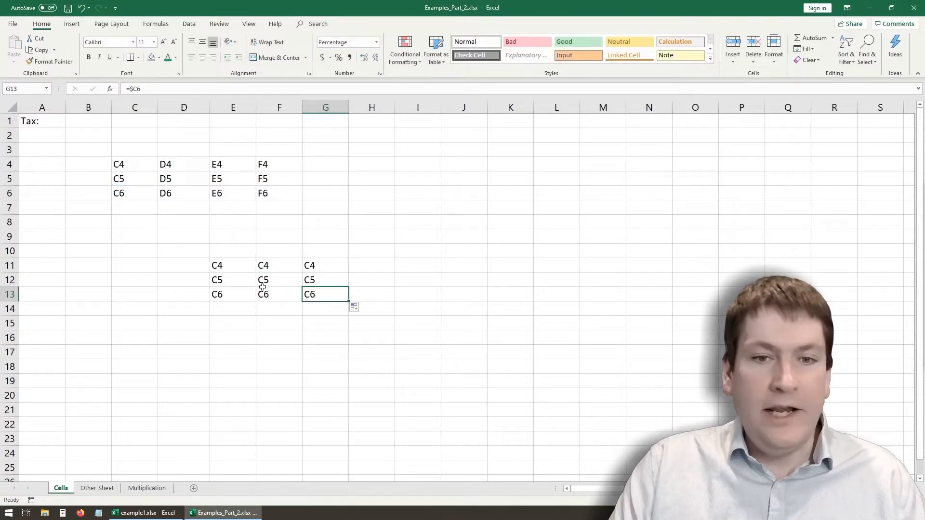
click(272, 264)
click(266, 301)
- Copy the formula from E11 to K11 and inspect the reference in the pasted cell
click(229, 260)
key(ctrl+c)
click(496, 263)
key(ctrl+v)
click(499, 289)
click(524, 267)
click(141, 89)
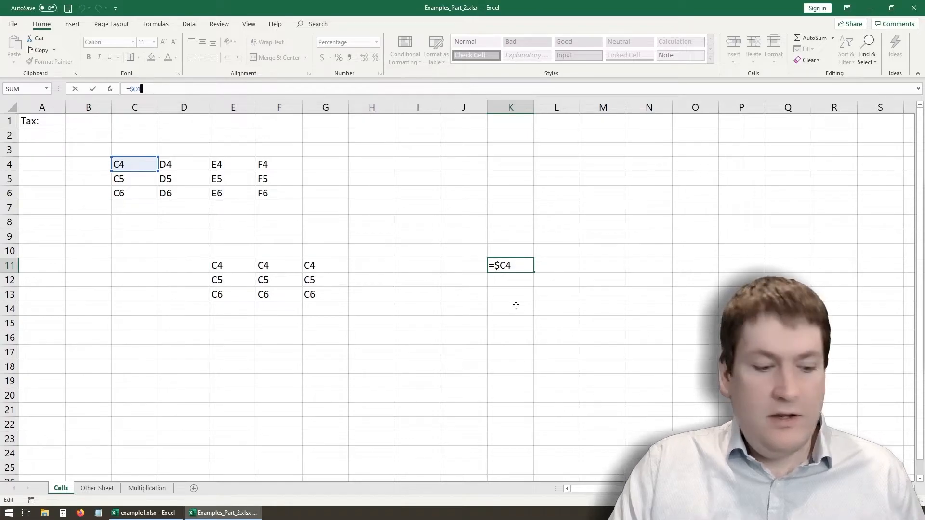
key(Escape)
- Copy the formula from E11 to I18 and inspect the reference in the pasted cell
click(231, 266)
key(ctrl+c)
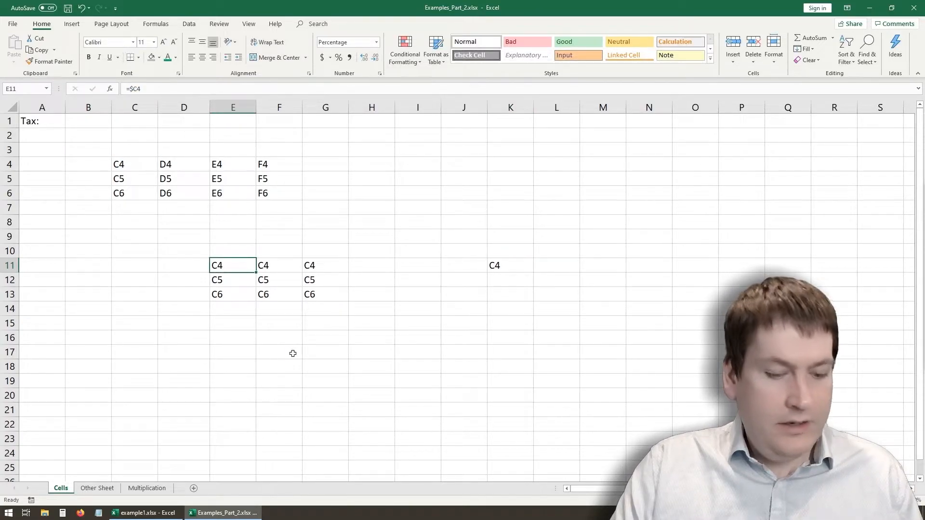
click(375, 343)
click(423, 366)
key(ctrl+v)
click(409, 391)
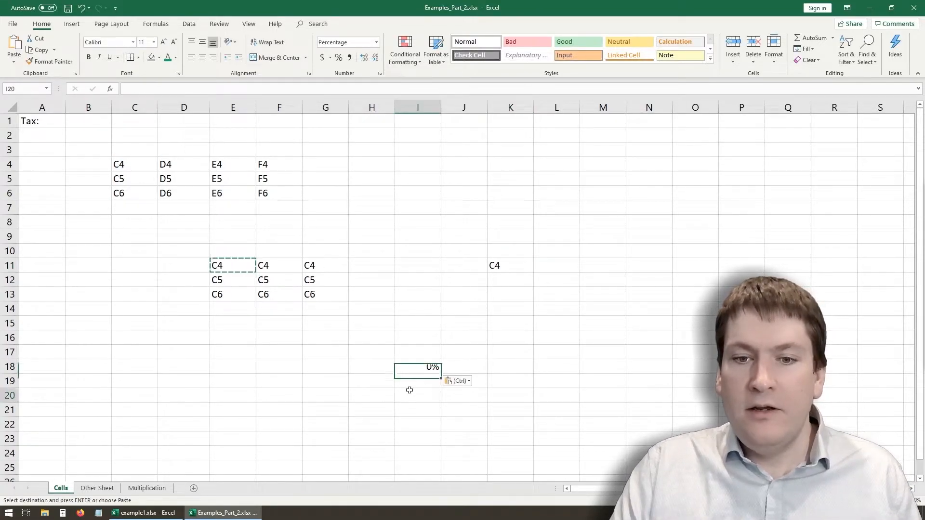
click(429, 365)
click(154, 91)
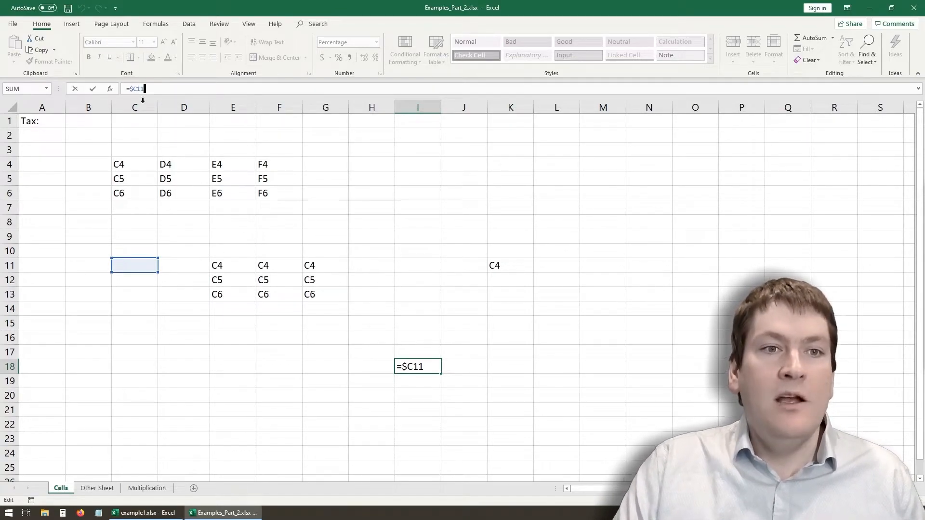
key(Escape)
- Clear the copied formulas from K11, I18, F11:G13 and E12:E13, keeping only the one in E11
click(472, 264)
click(496, 264)
key(Delete)
click(433, 366)
click(320, 266)
key(Delete)
click(320, 280)
key(Delete)
click(307, 294)
key(Delete)
click(265, 265)
key(Delete)
click(267, 303)
click(266, 279)
key(Delete)
click(268, 295)
key(Delete)
click(233, 292)
key(Delete)
click(234, 278)
key(Delete)
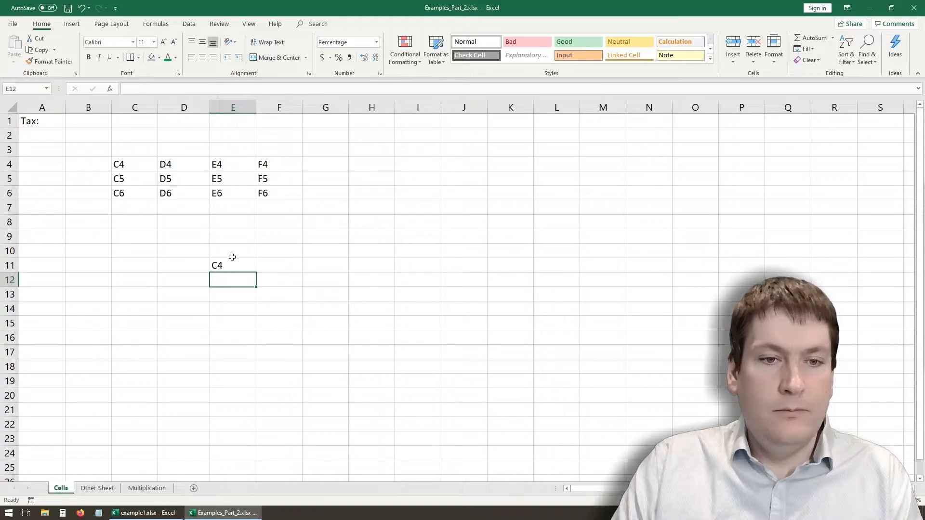
- Edit the formula in E11 to remove the dollar sign before the column letter C
drag(232, 253, 232, 265)
click(224, 260)
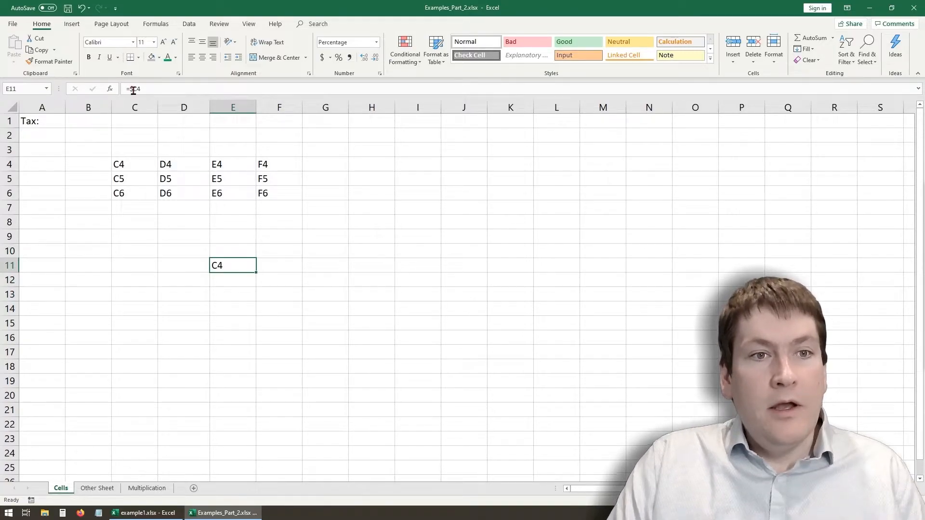
click(134, 89)
key(BackSpace)
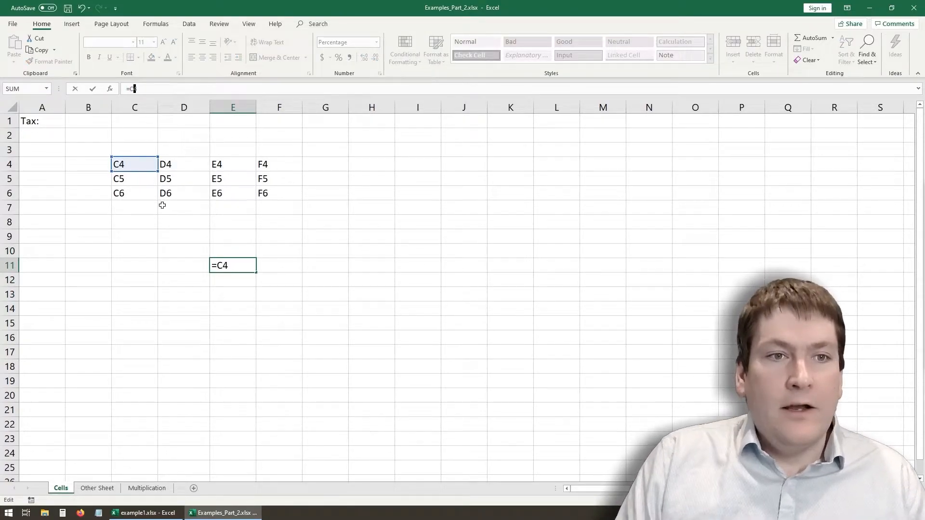
key(Return)
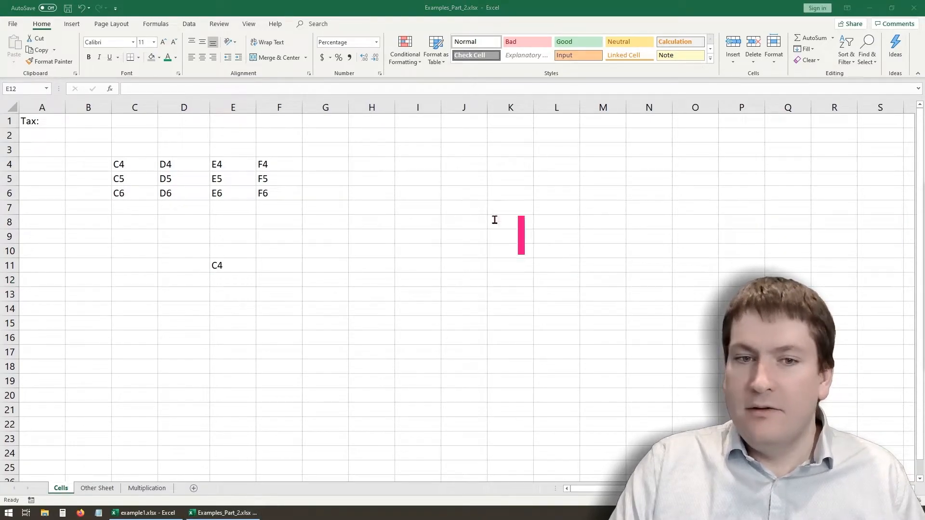
- Write the on-screen annotation "What will the cells be?" in large pink text over the empty area of the sheet
text(What )
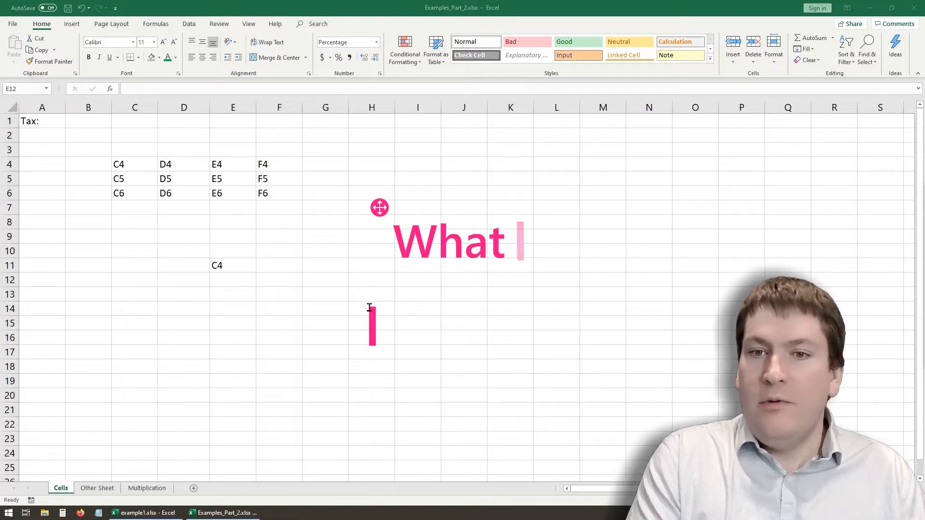
text(will the cells be?)
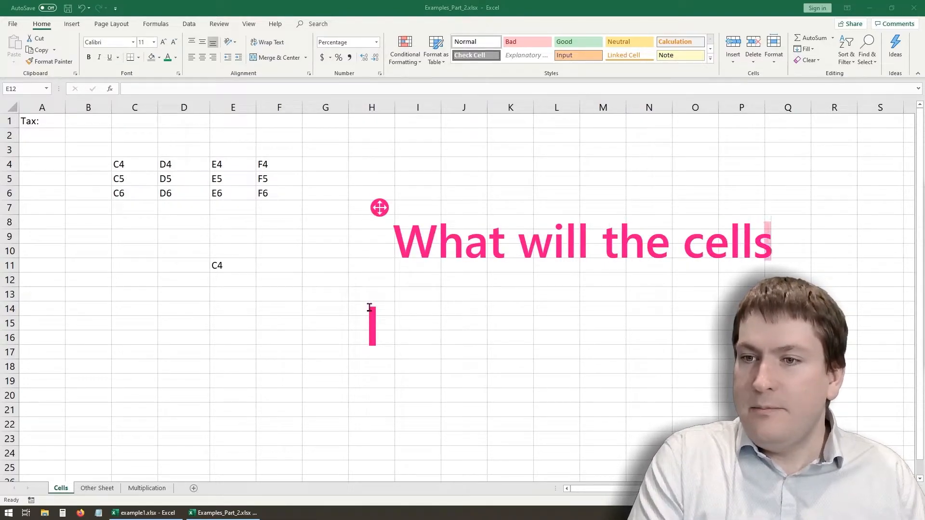
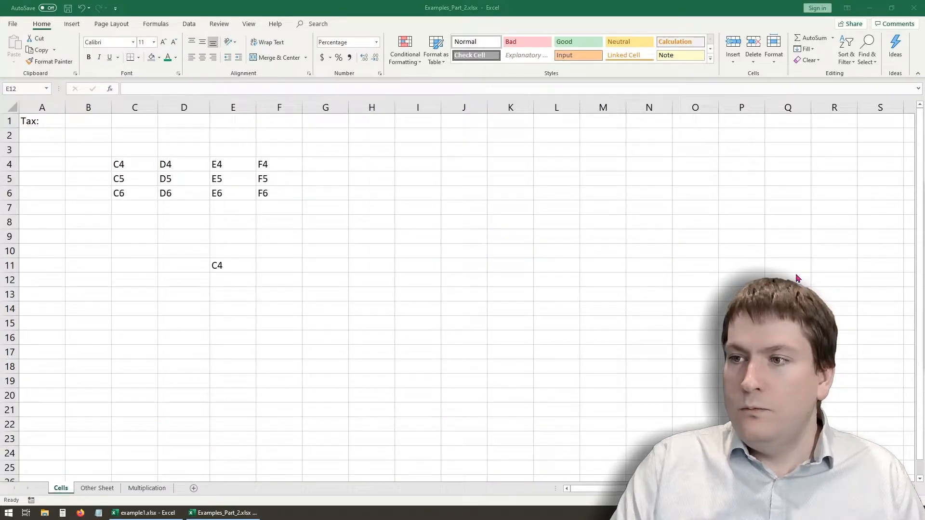
- Fill the formula from E11 down to E13
click(243, 265)
drag(256, 273, 260, 307)
click(252, 268)
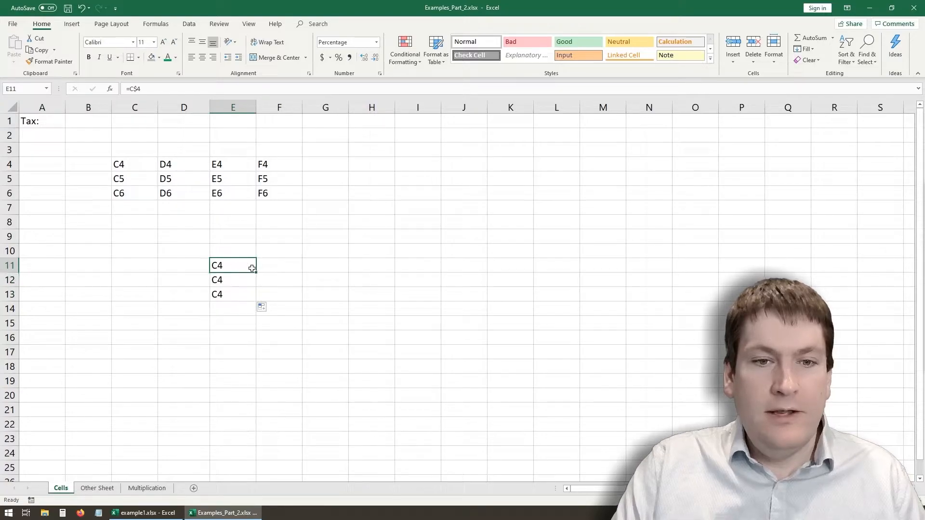
click(259, 274)
click(252, 269)
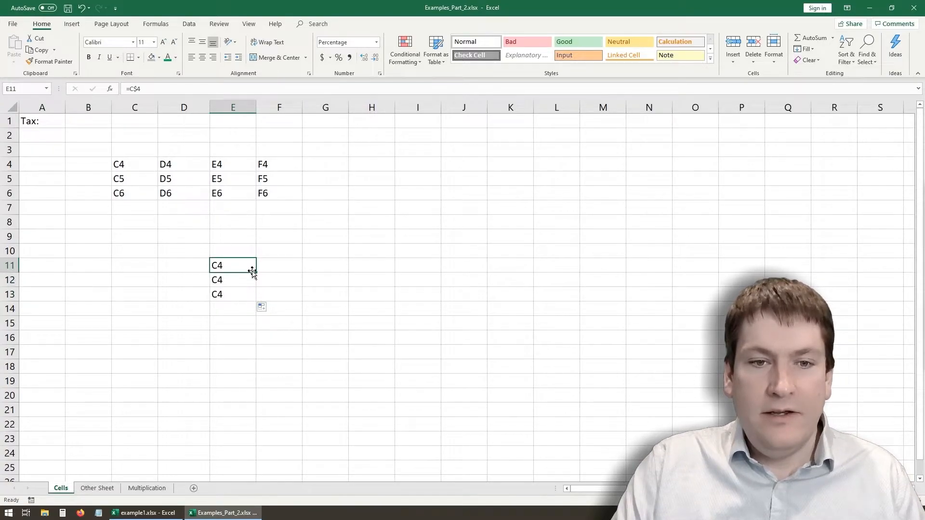
- Fill the formulas in E11, E12 and E13 across to column H
drag(259, 274, 378, 270)
click(254, 280)
drag(258, 288, 366, 287)
click(234, 294)
drag(261, 300, 383, 296)
click(340, 320)
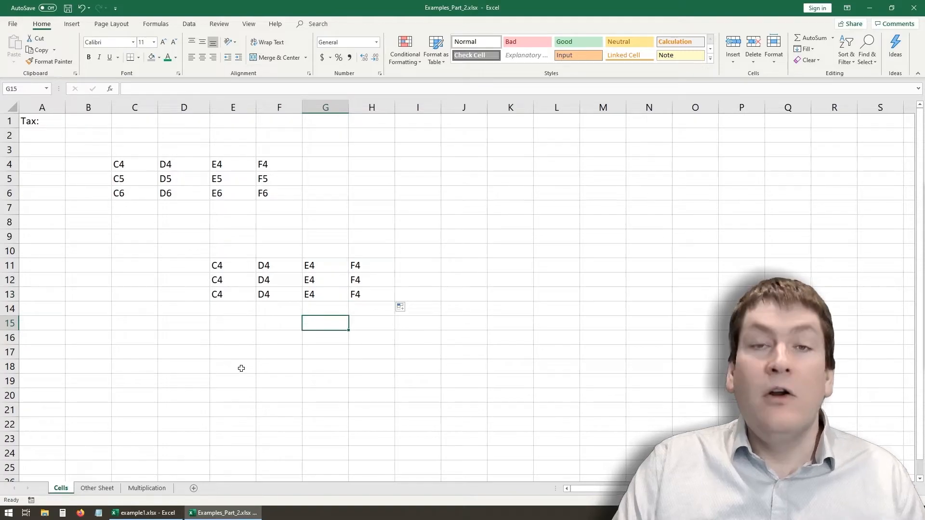
- Examine the mixed references in the formulas of E11 to E13
drag(244, 251, 244, 258)
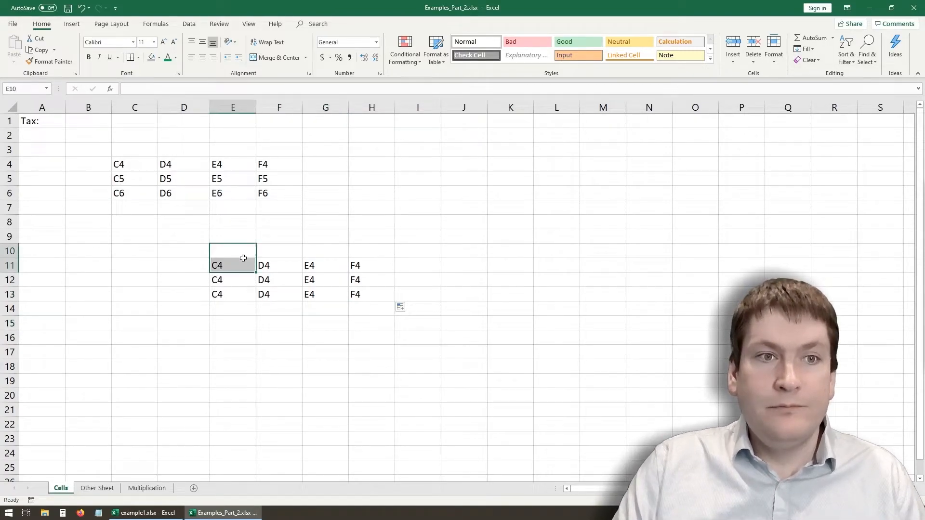
click(230, 266)
click(142, 88)
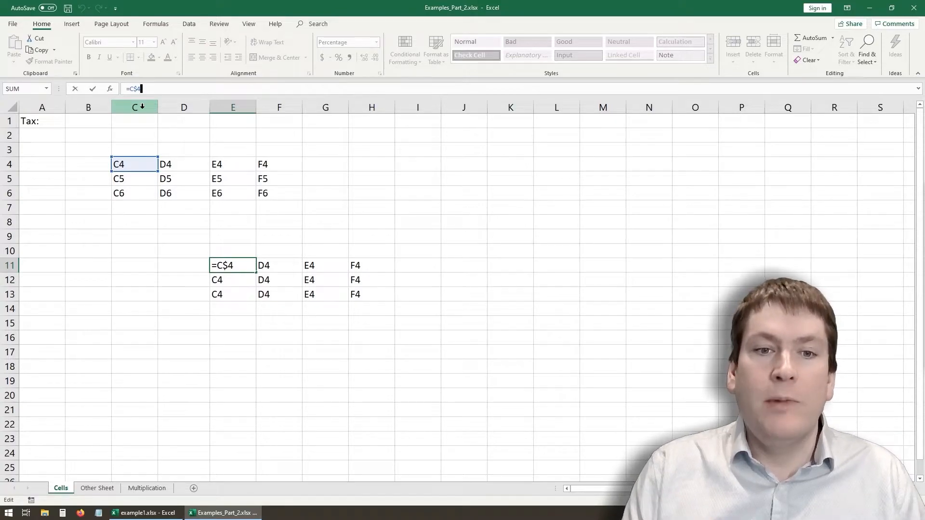
key(Return)
key(Down)
key(Up)
key(Up)
key(Down)
key(Down)
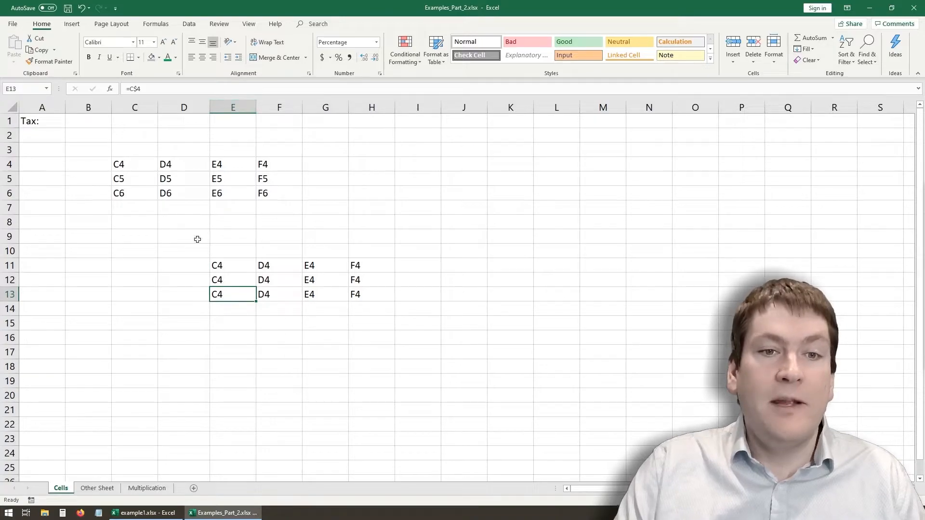
click(219, 270)
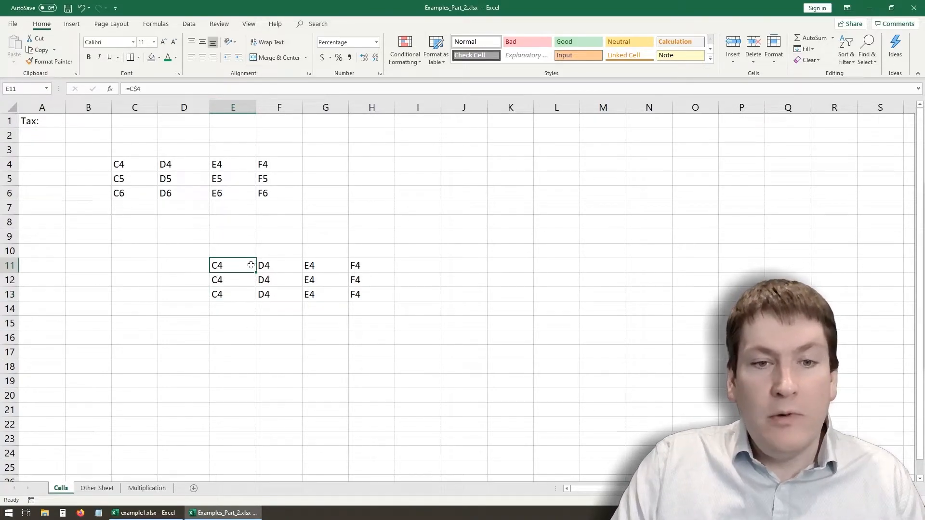
- Examine how the column part of the reference changes in F11 and compare it with F12 and F13
click(267, 262)
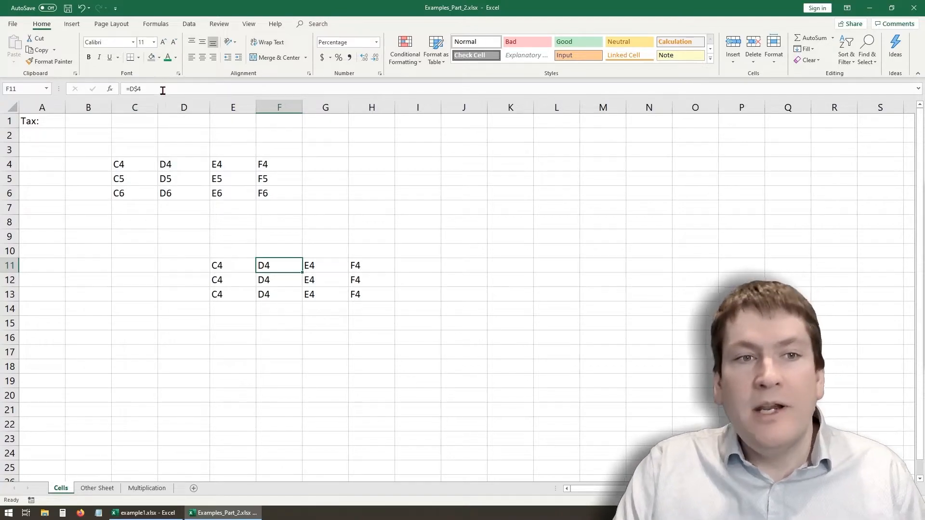
click(130, 88)
drag(130, 88, 135, 89)
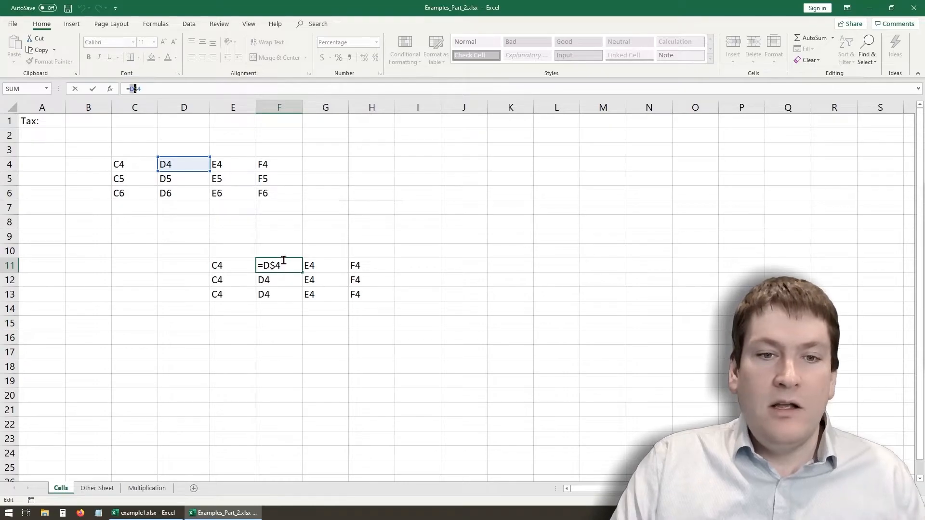
key(Escape)
click(284, 293)
click(278, 278)
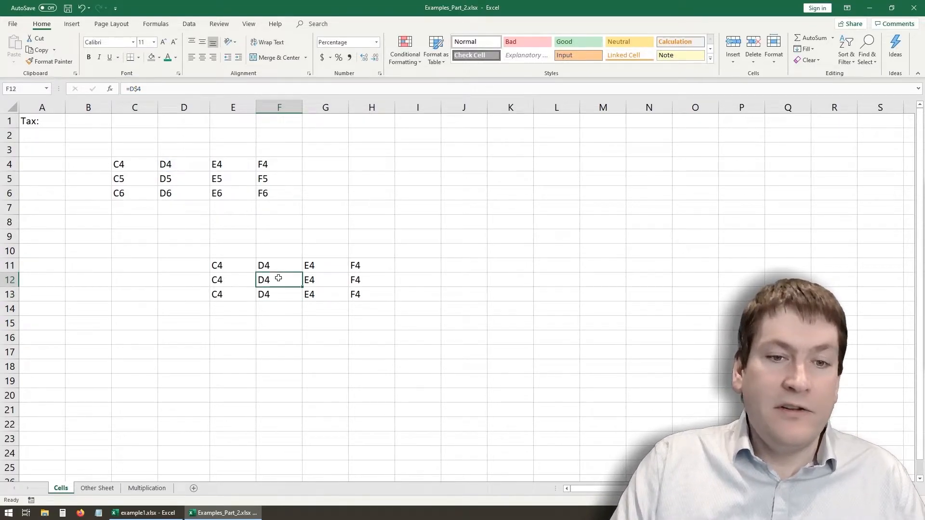
click(273, 266)
click(180, 93)
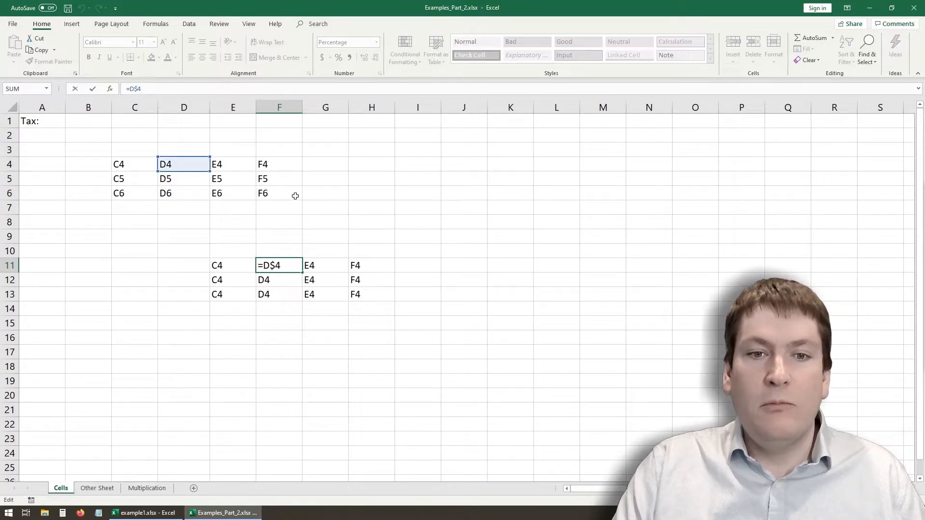
key(Escape)
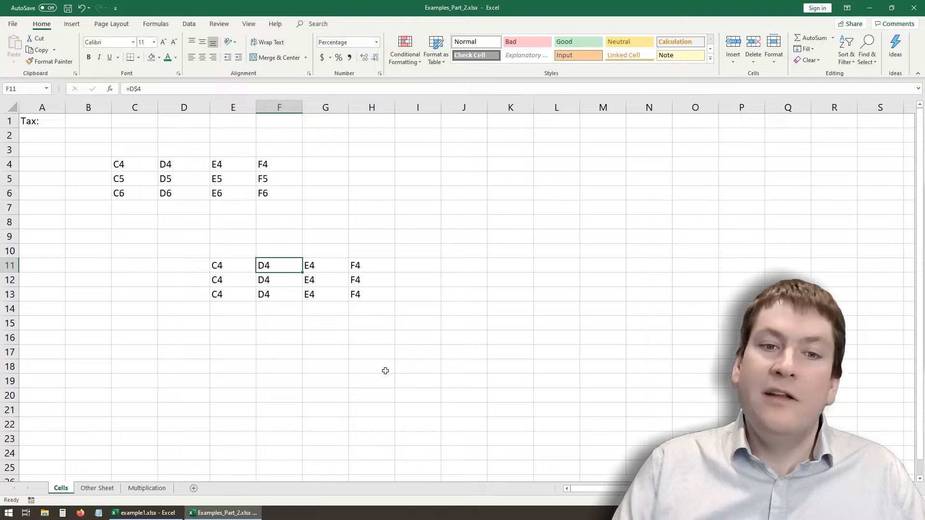
click(316, 319)
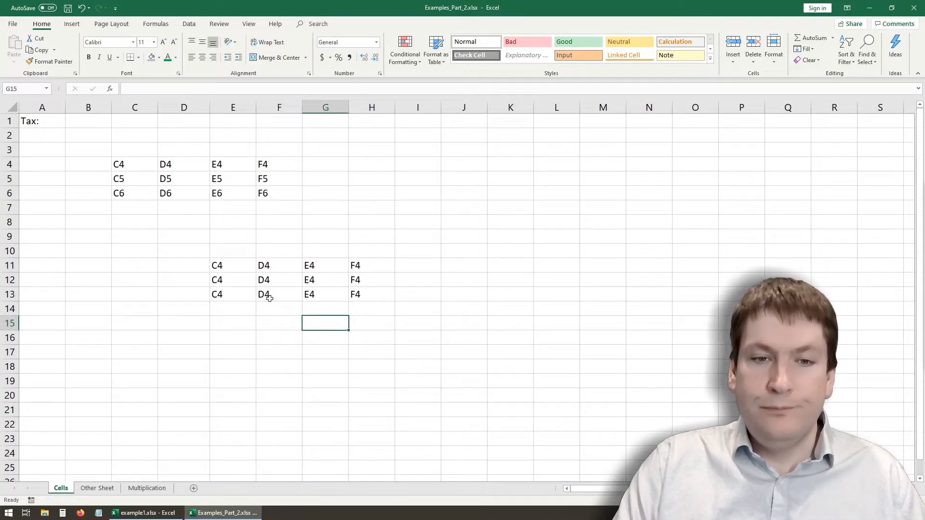
- Clear all formulas from E11:H13
drag(233, 265, 367, 302)
key(Delete)
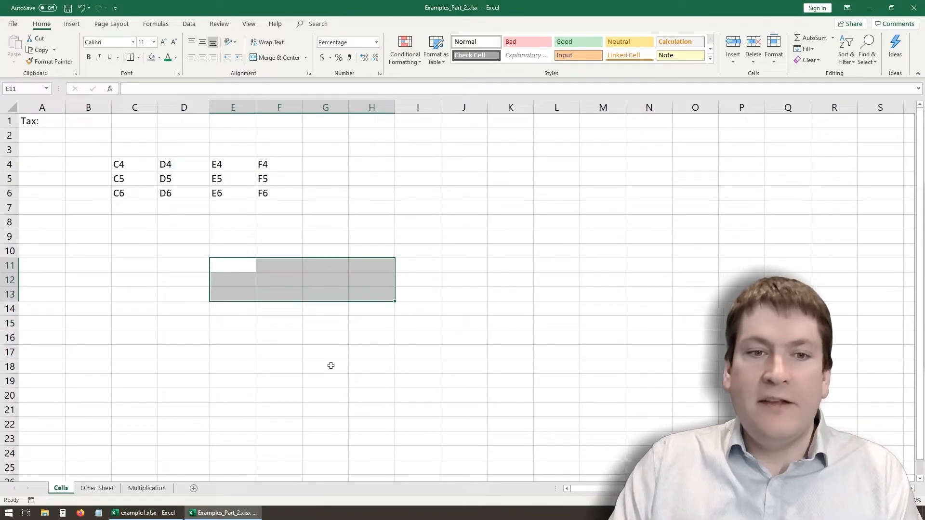
click(244, 334)
click(231, 266)
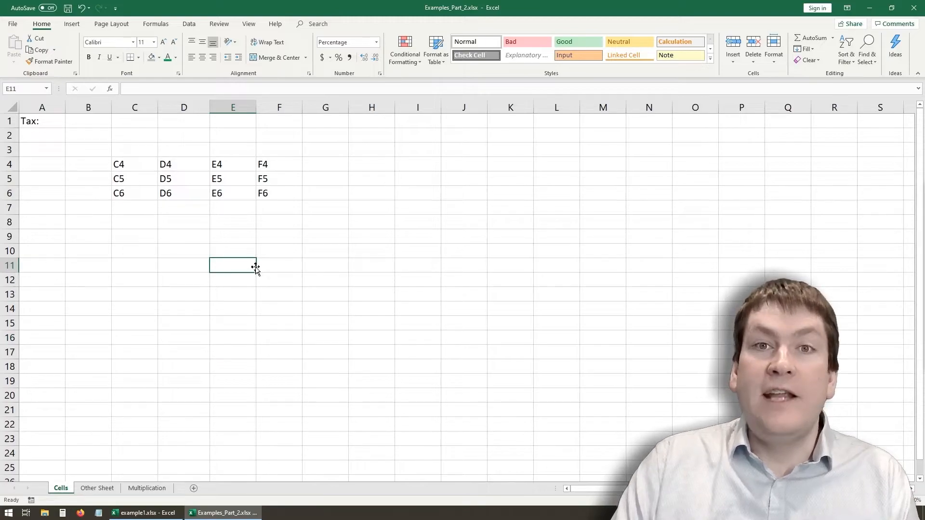
- Mark the cell-name field with a pink rectangle annotation and give cell C4 the name mycell
click(134, 168)
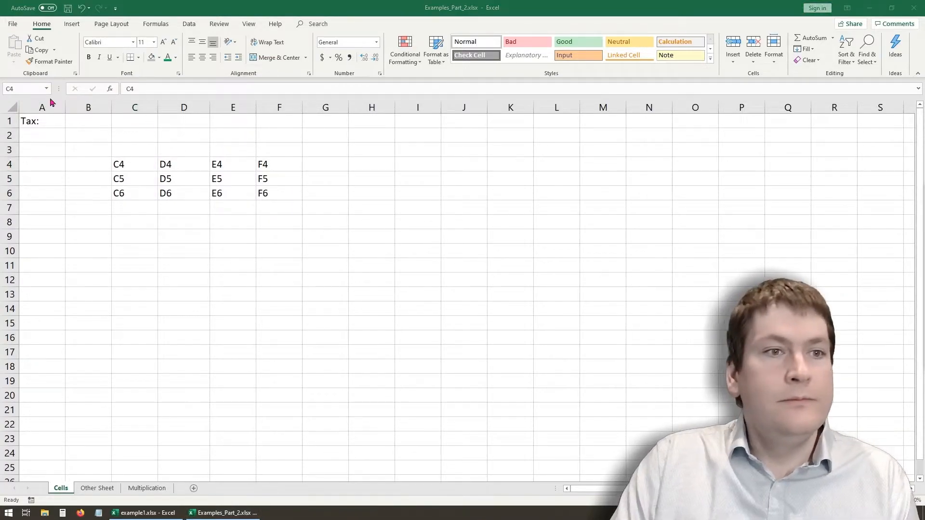
drag(2, 81, 56, 99)
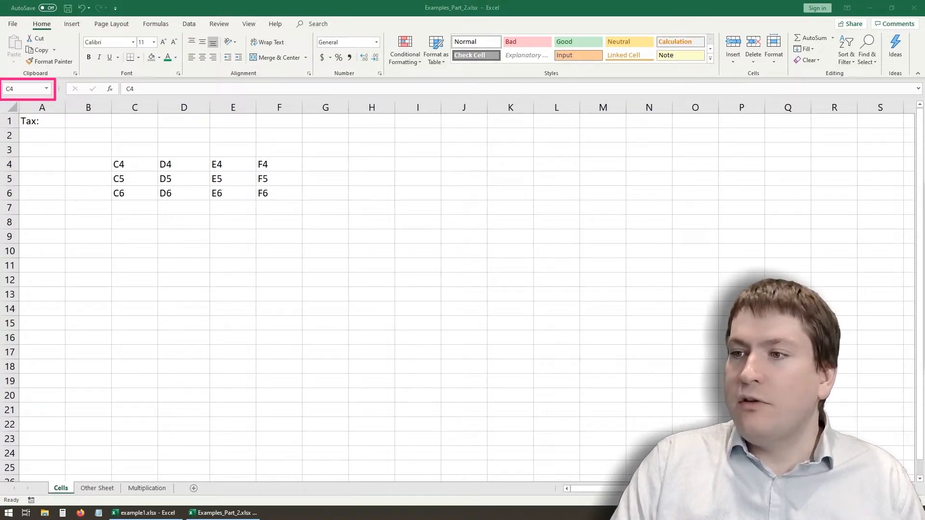
click(131, 163)
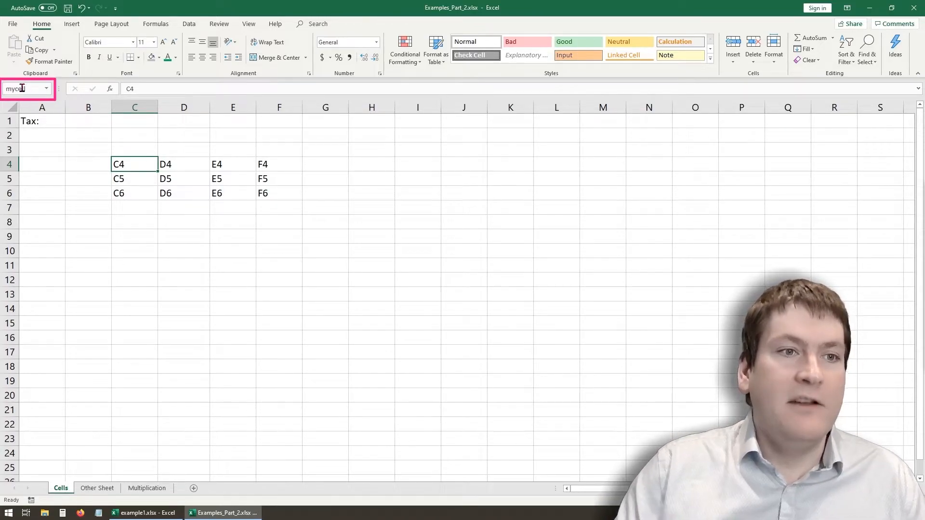
- Enter the formula =mycell in cell G12 and select that cell
click(277, 322)
click(326, 275)
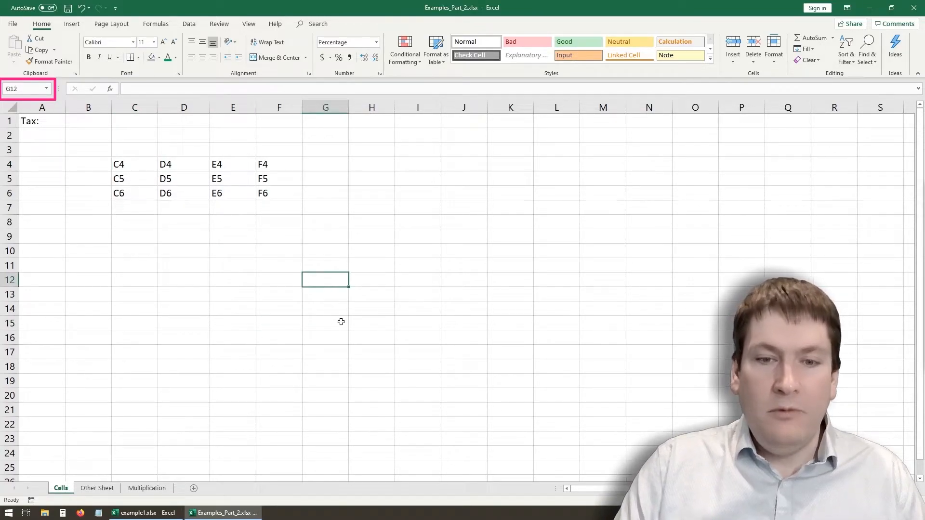
text(=mycel)
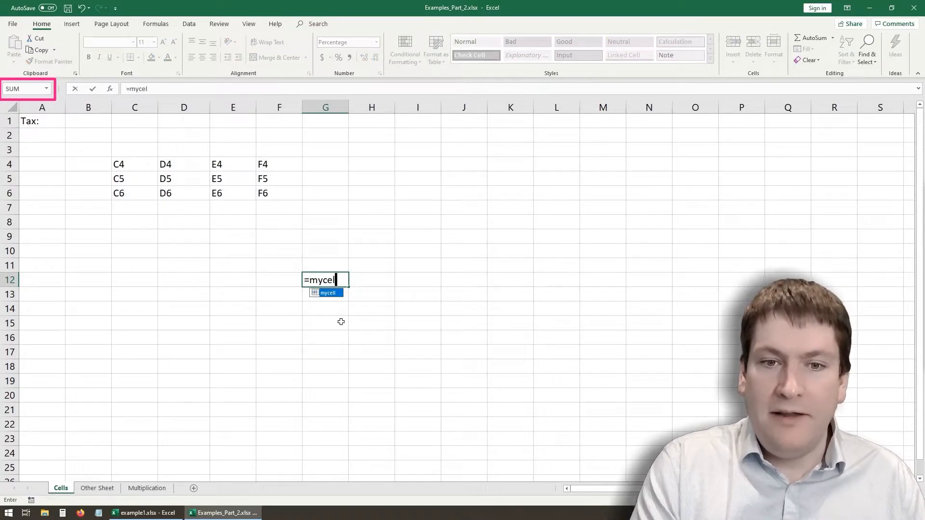
text(l)
key(Return)
click(332, 279)
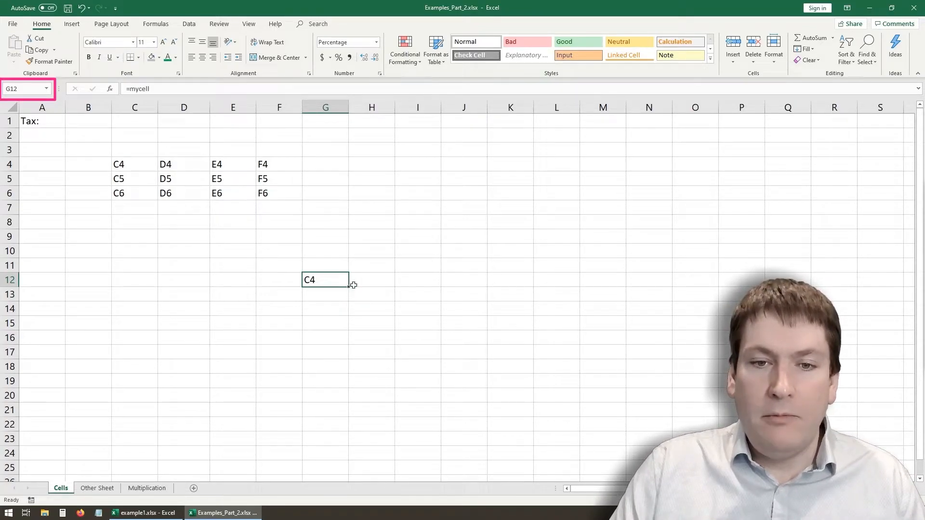
- Fill the named-cell formula from G12 across to K12 and down to G20
drag(349, 287, 527, 291)
click(475, 296)
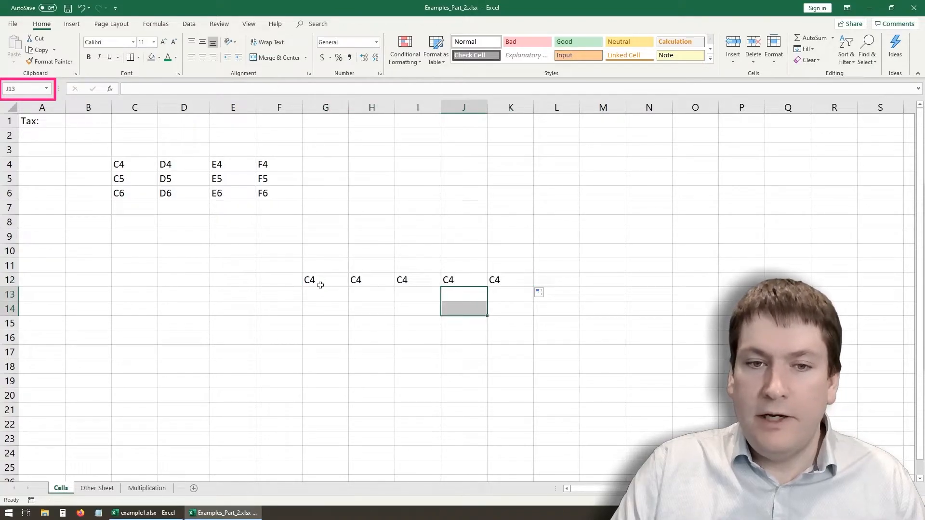
click(320, 282)
drag(349, 287, 332, 396)
- Copy G12 into L5, J17 and K13 and inspect the formula in K13
click(326, 280)
key(ctrl+c)
click(554, 180)
key(ctrl+v)
click(471, 351)
key(ctrl+v)
click(523, 296)
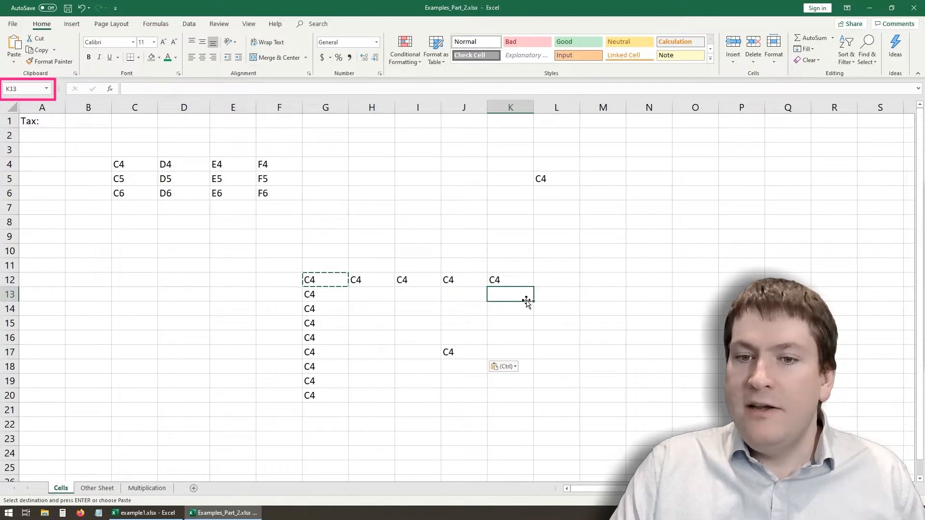
key(ctrl+v)
click(489, 339)
click(500, 296)
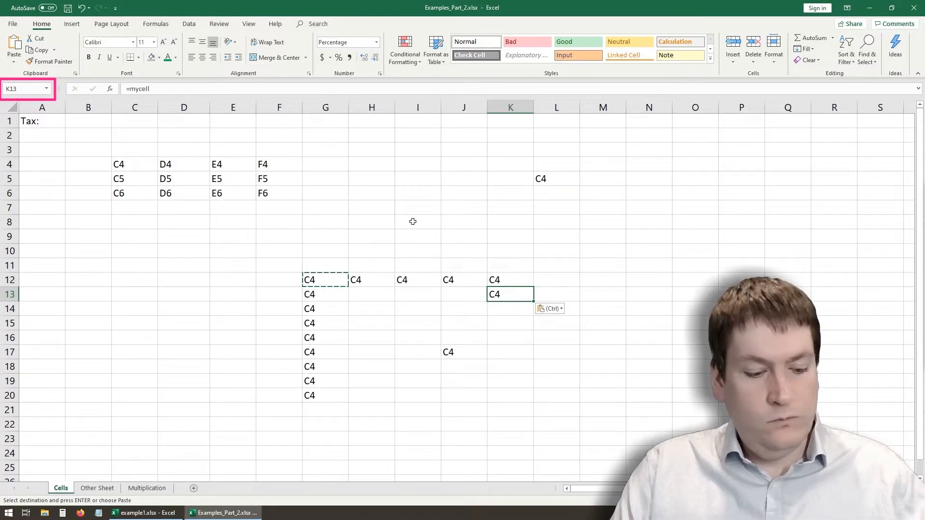
- Clear the named-cell formulas from F10:L22 and from L5
click(519, 377)
drag(282, 251, 549, 421)
key(Delete)
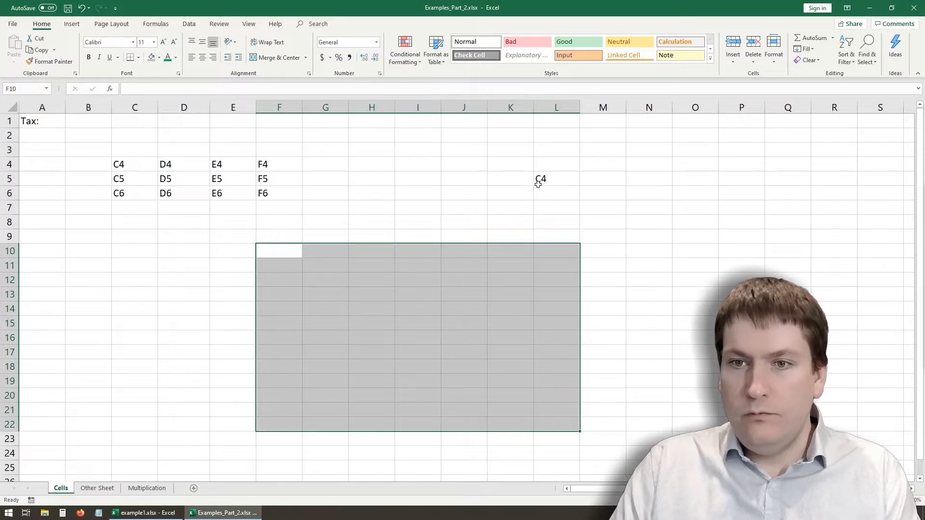
click(538, 184)
key(Delete)
click(371, 324)
click(182, 280)
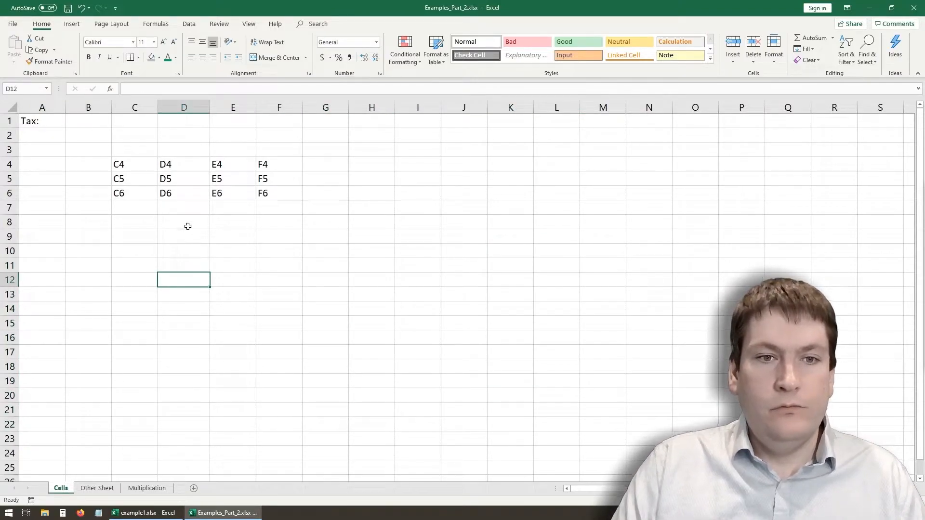
- Compare the name of cell C4 with the default addresses of its neighbours in rows 4 and 5
click(128, 162)
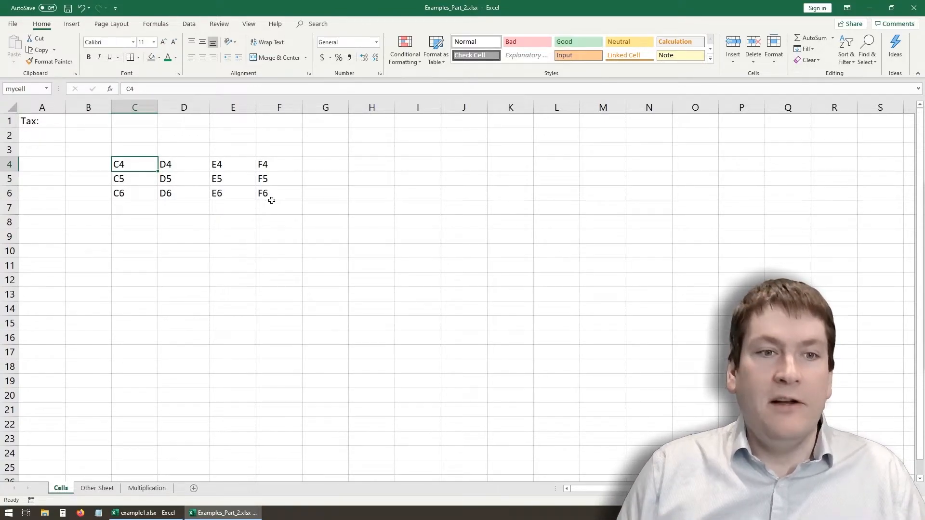
key(Right)
key(Right)
key(Right)
key(Down)
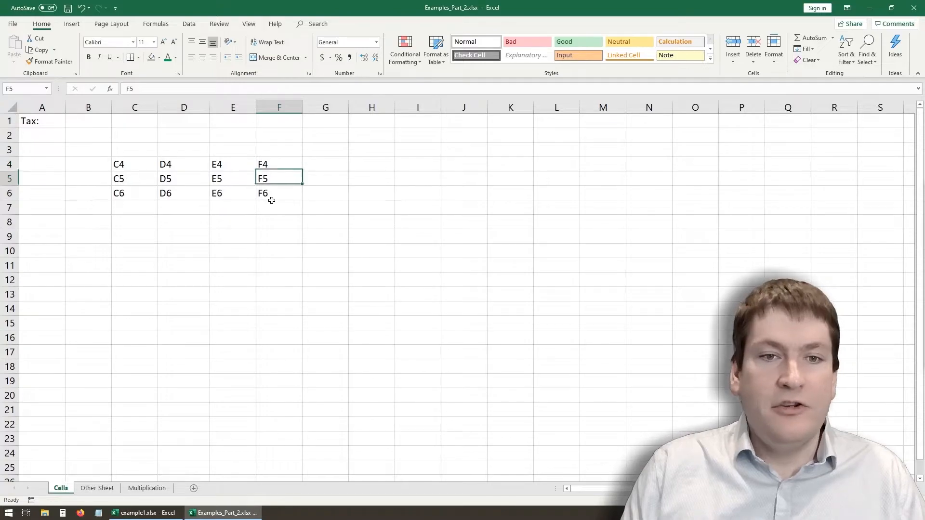
key(Left)
key(Left)
key(Up)
key(Left)
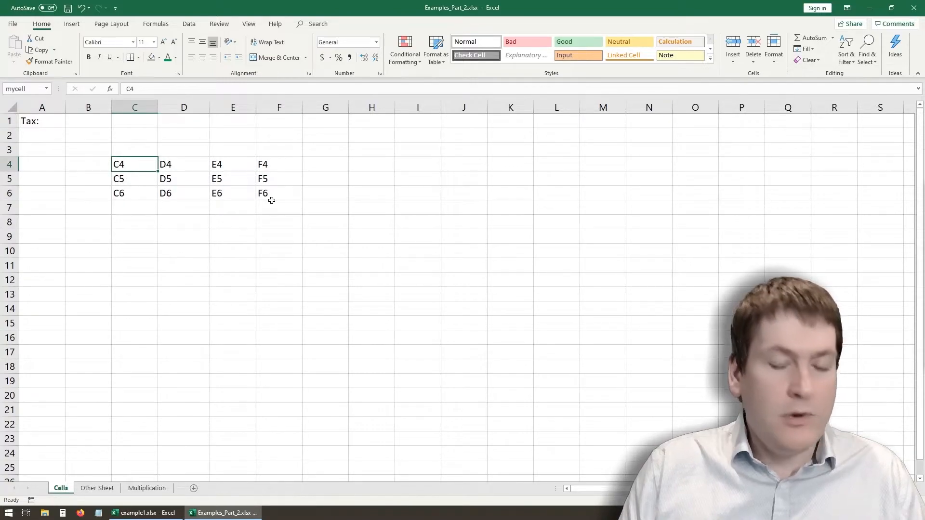
key(Right)
key(Right)
key(Right)
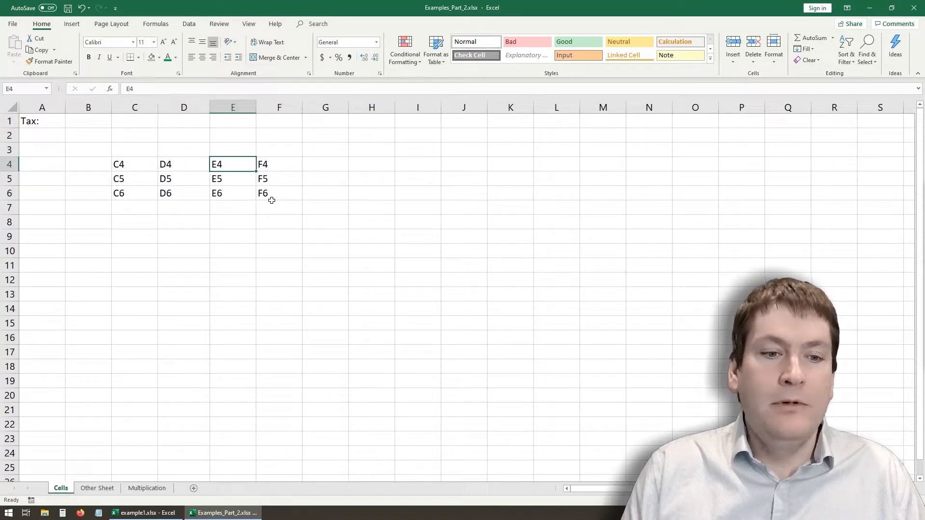
key(Left)
key(Left)
key(Left)
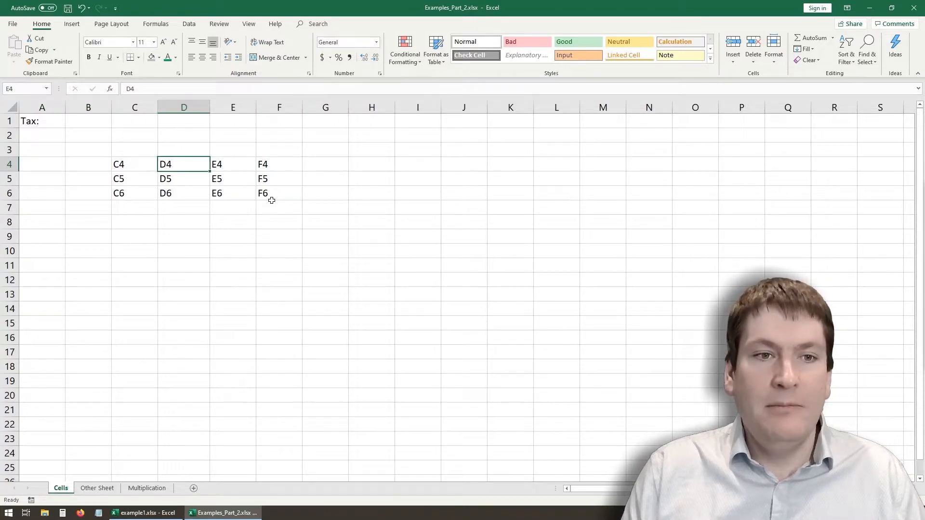
key(Left)
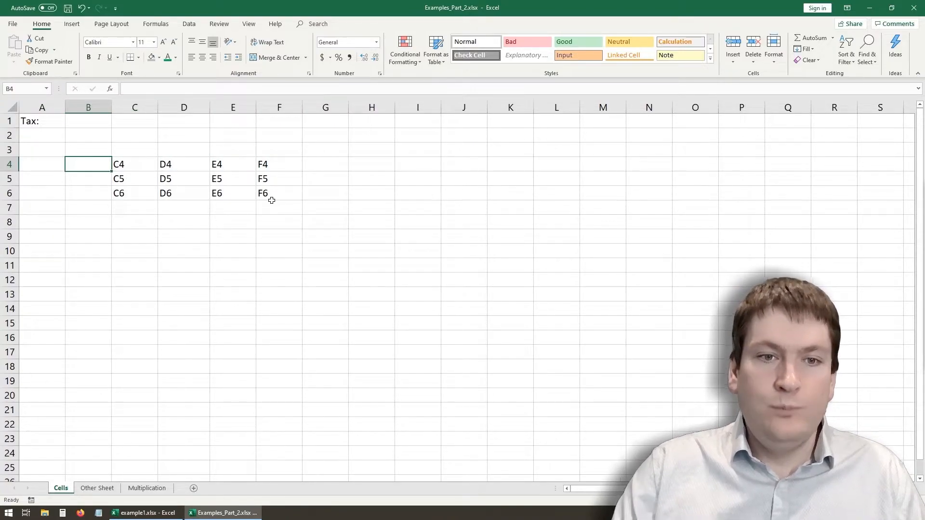
- Check the cell names along row 4 again, starting and ending at C4
click(245, 260)
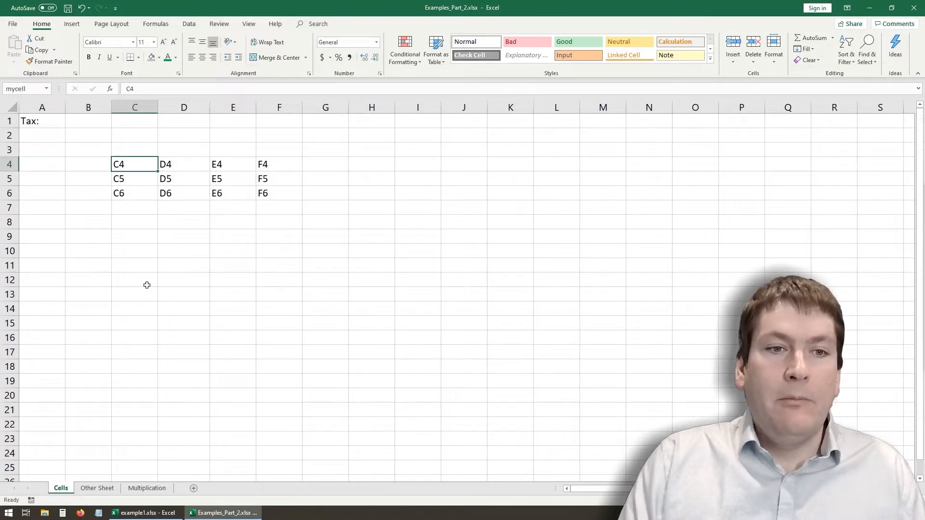
key(Down)
key(Up)
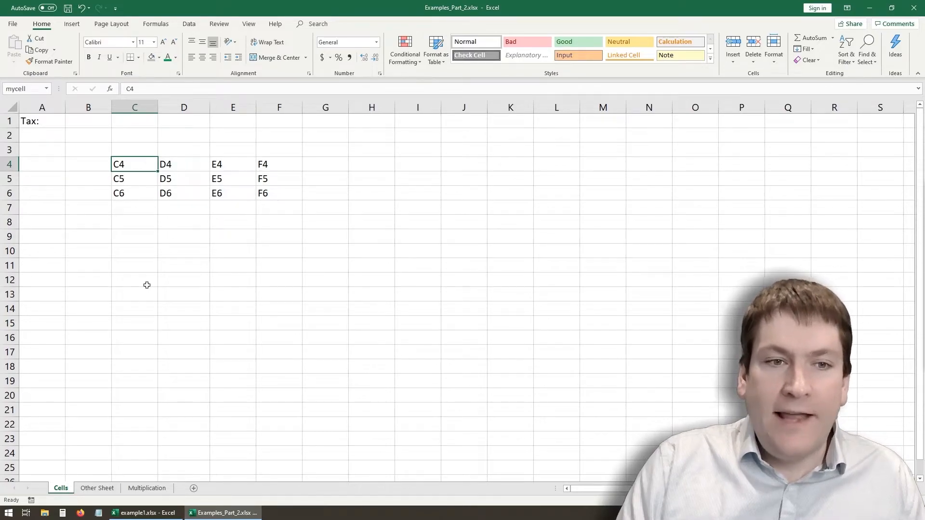
key(Right)
key(Right)
key(Right)
key(Left)
key(Left)
key(Left)
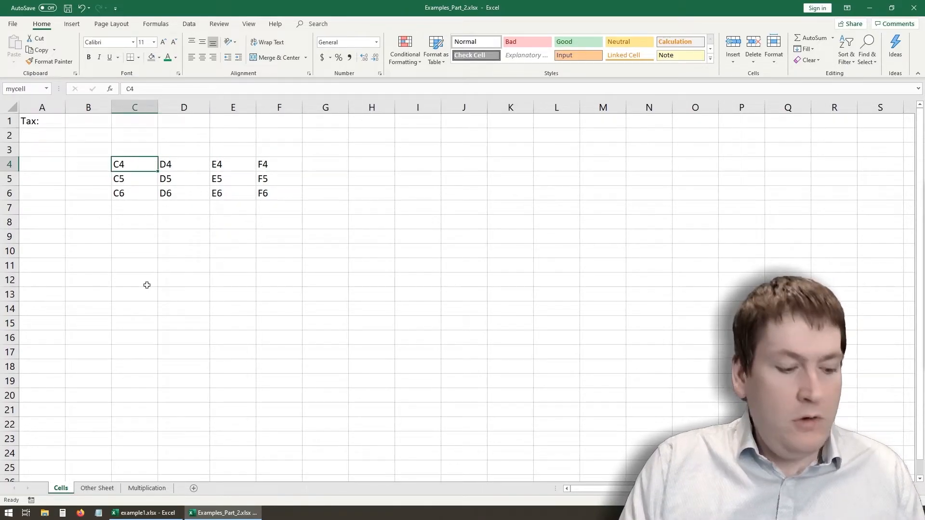
- Jump from C4 to the last filled cell of its block in row 4, and enter Text in H4
key(ctrl+Right)
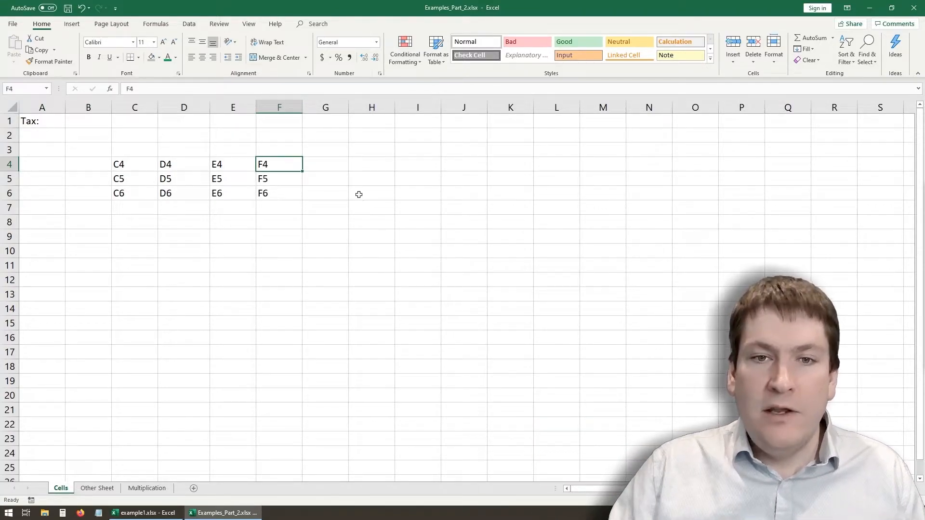
click(382, 163)
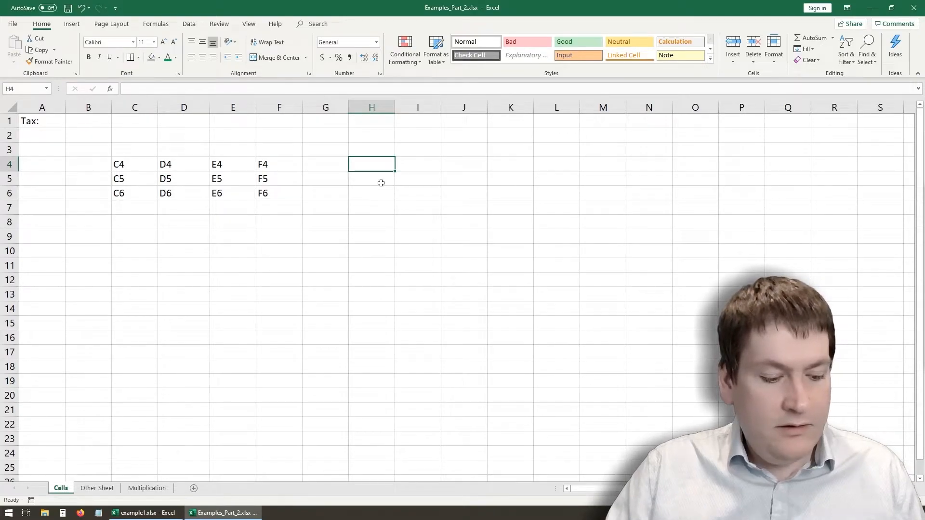
text(Text)
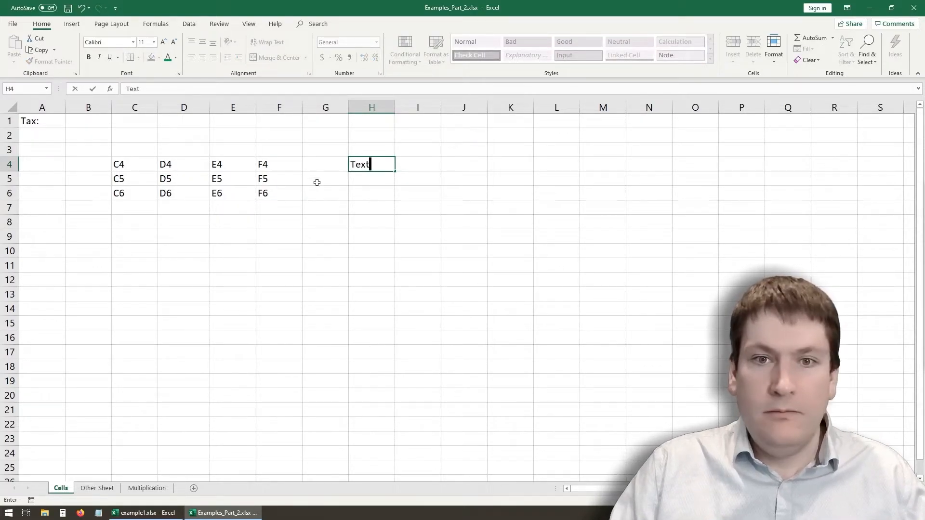
click(328, 164)
- Jump around the edges of the data block from C4 through F4, F6 and C6 back to C4
click(124, 164)
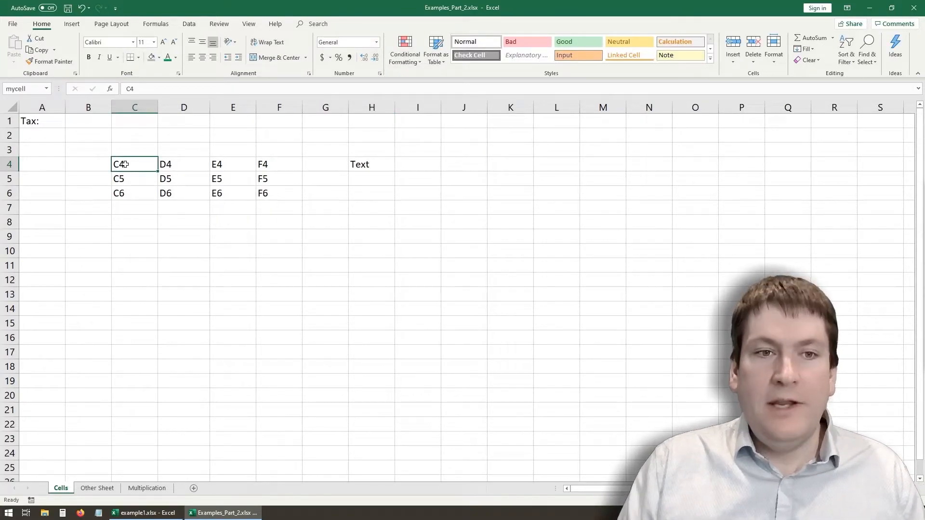
key(ctrl+Right)
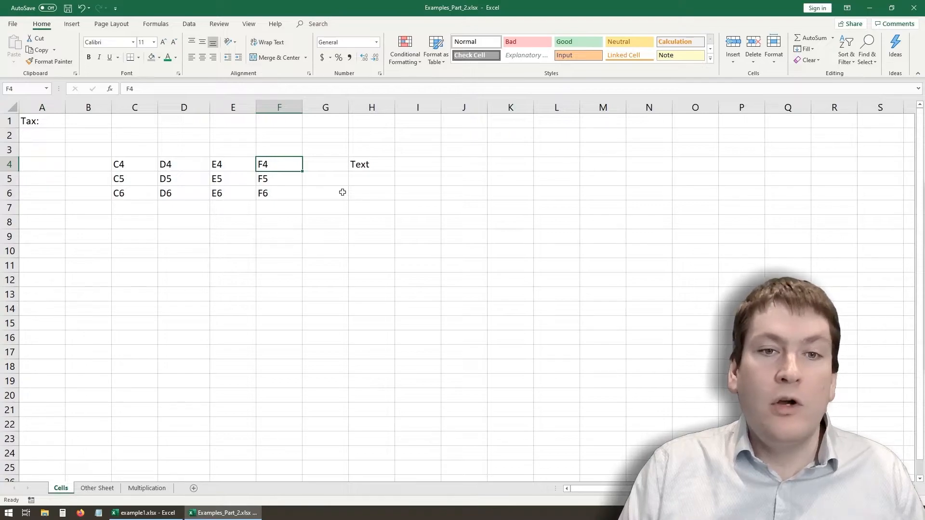
key(ctrl+Down)
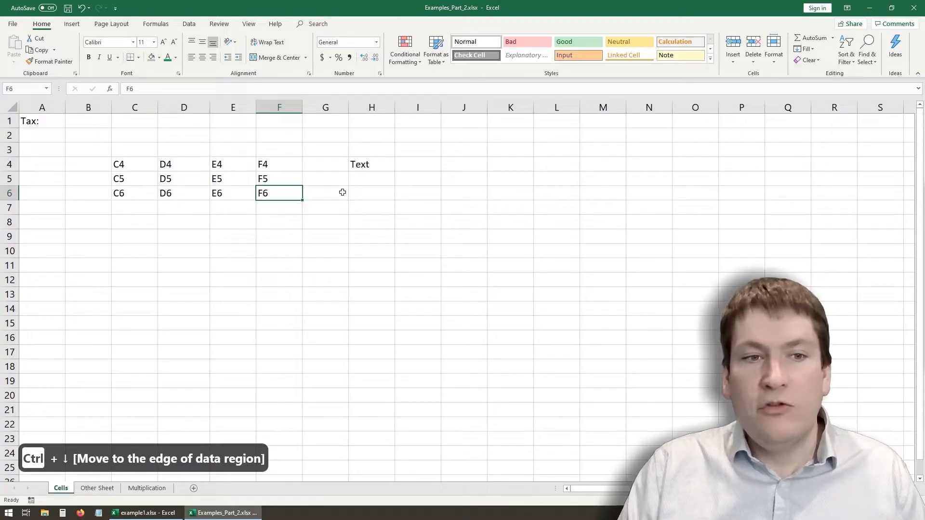
key(ctrl+Left)
key(ctrl+Up)
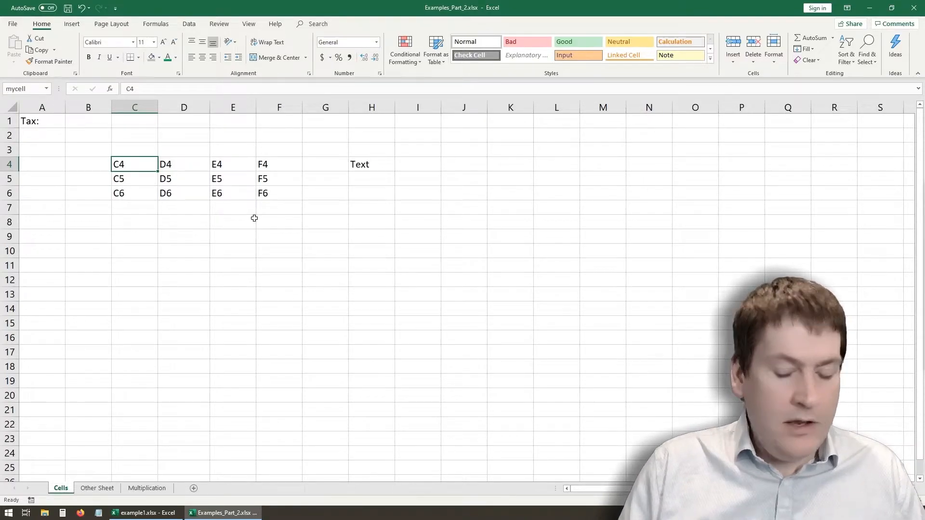
- Extend the selection from C4 one cell at a time to C4:E5, shrink it to C4:D4, and reselect C4
key(shift+Right)
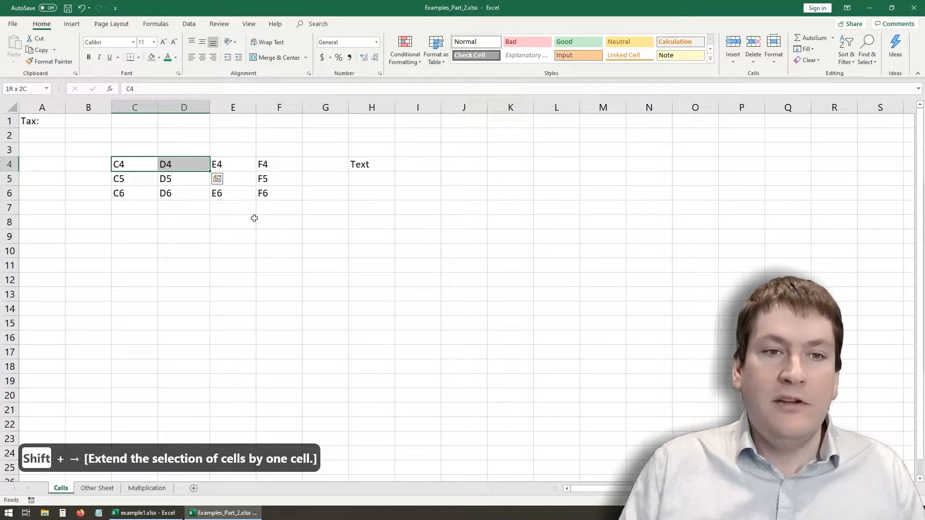
key(shift+Right)
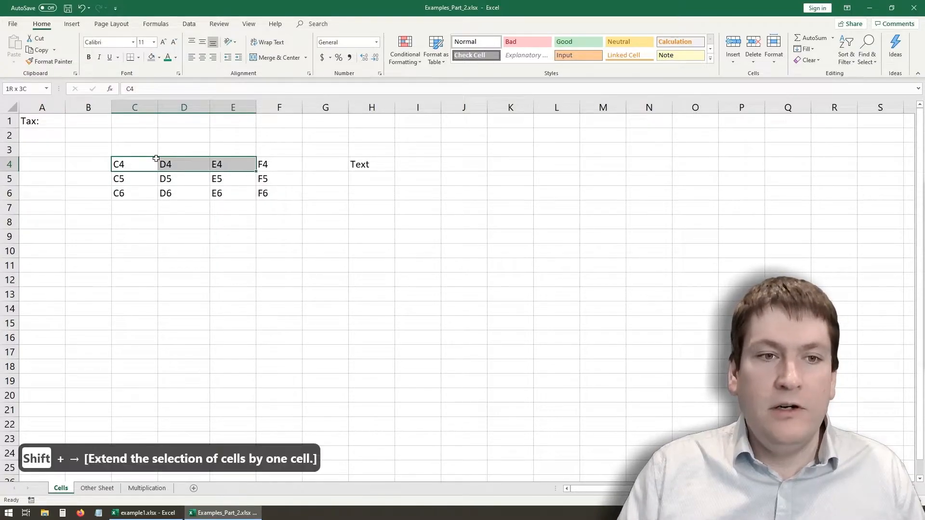
key(shift+Down)
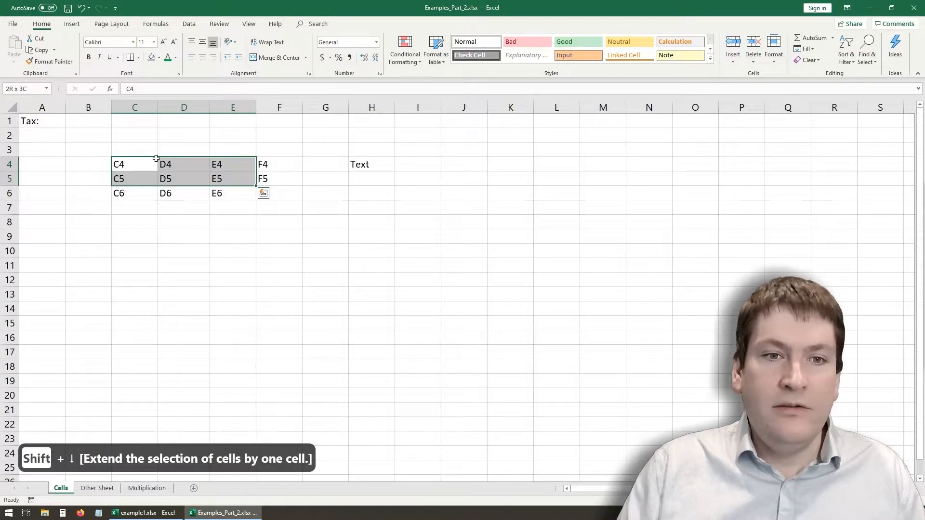
key(shift+Left)
key(shift+Up)
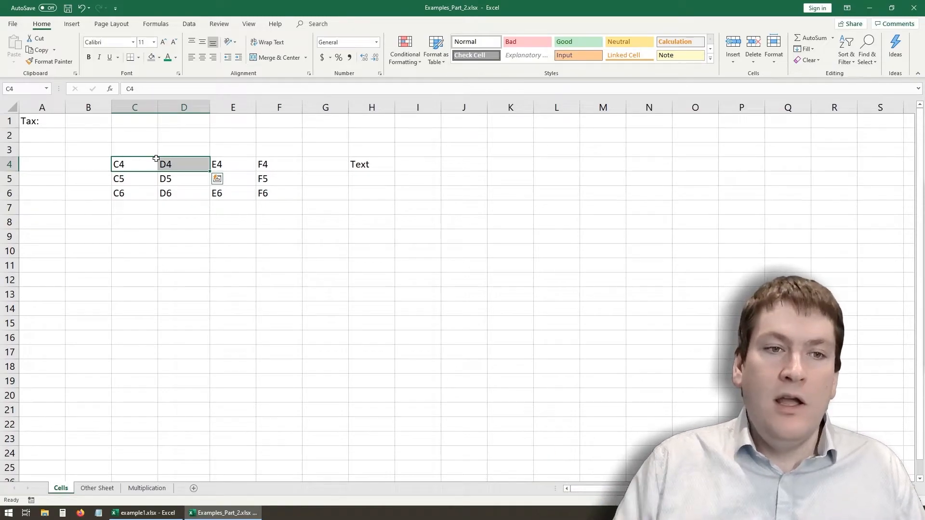
key(Left)
click(156, 158)
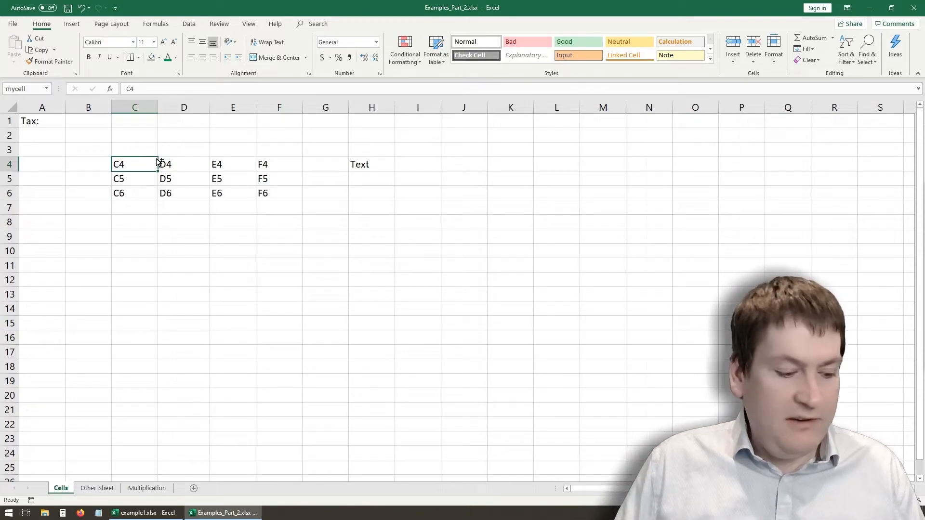
- Extend the selection from C4 to the data edges so it covers C4:F6, and deselect it
key(ctrl+shift+Right)
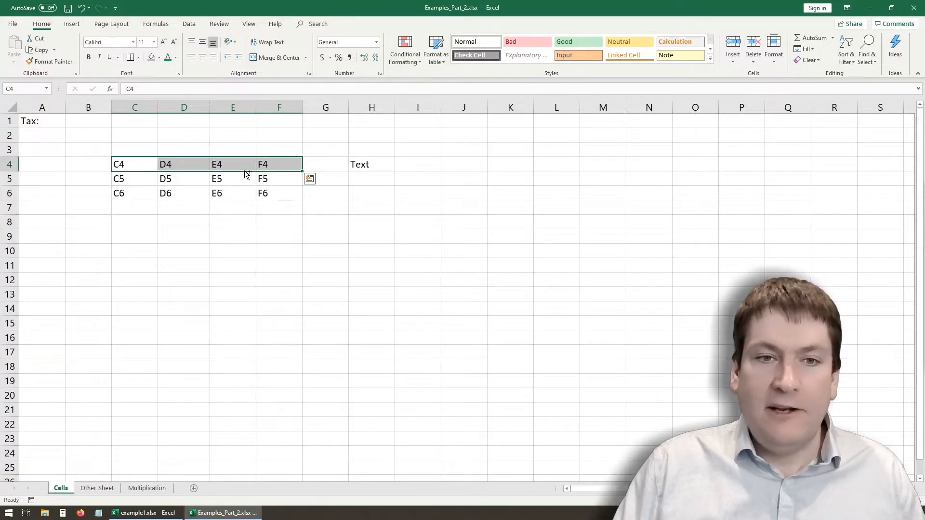
key(ctrl+shift+Down)
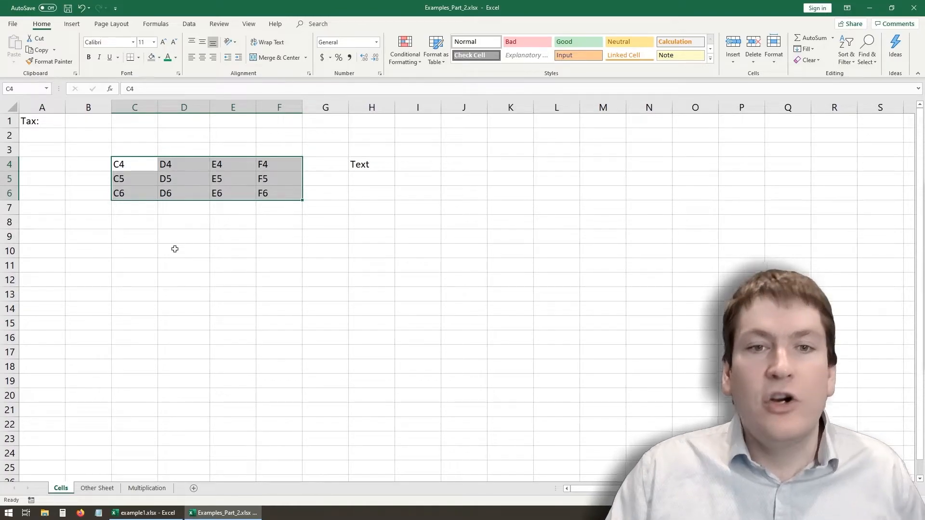
click(205, 222)
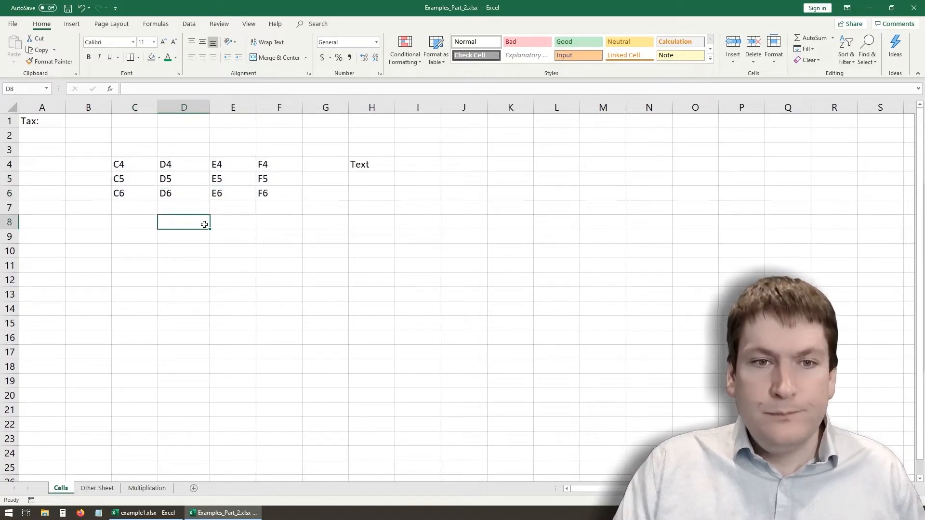
- Jump from F6 to the first filled cell in row 6, and select the empty cell D14
click(257, 192)
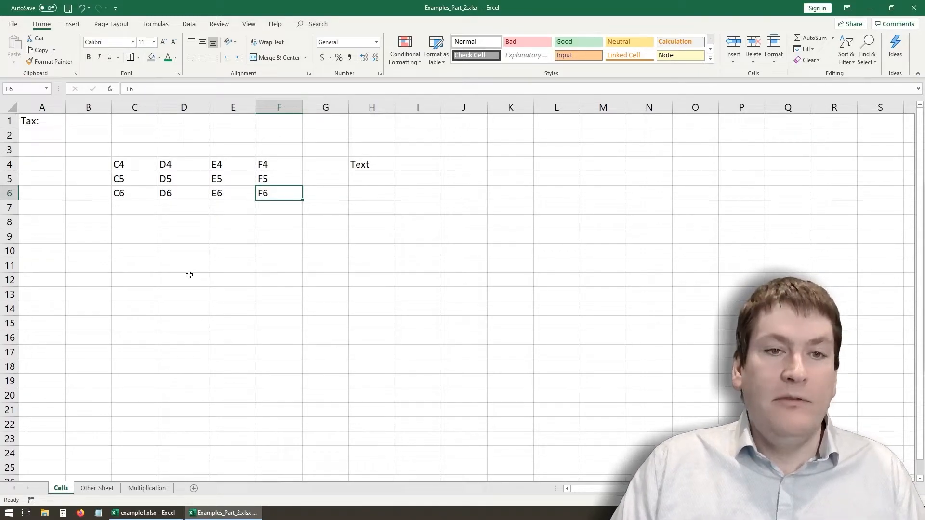
key(ctrl+Left)
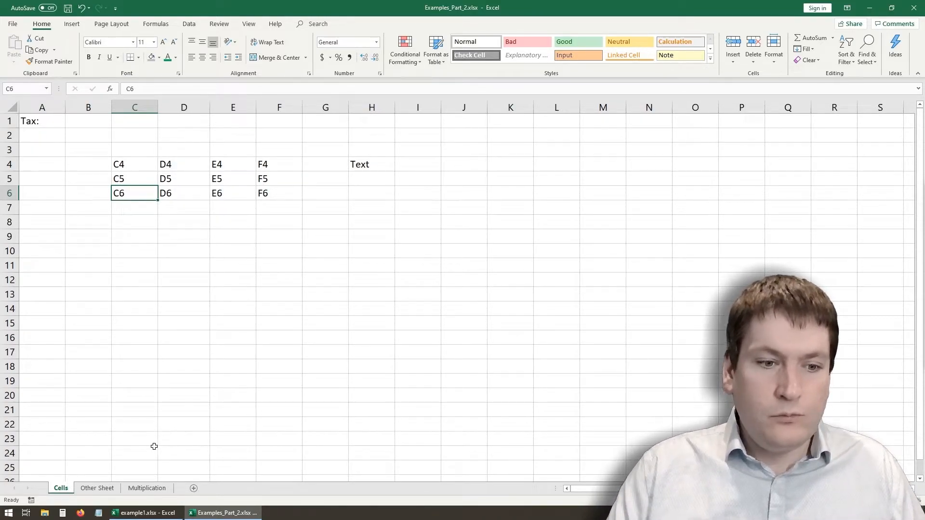
click(162, 308)
- Compare the Cells sheet with Other Sheet, finishing on cell C4 of the Cells sheet
click(108, 490)
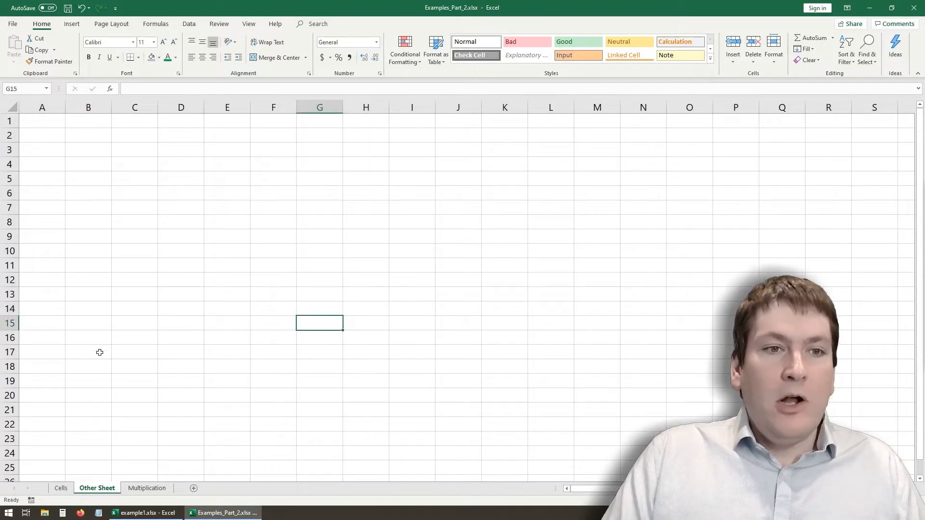
click(61, 489)
click(97, 488)
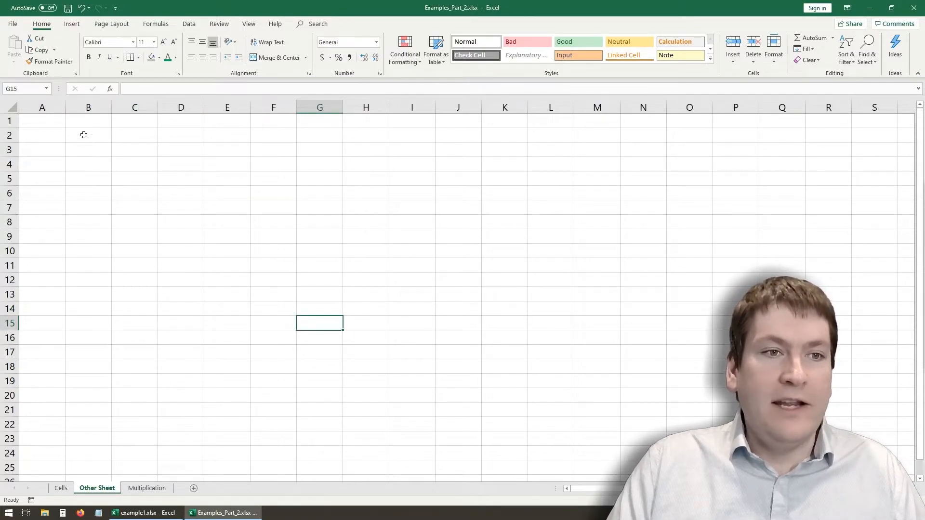
click(160, 191)
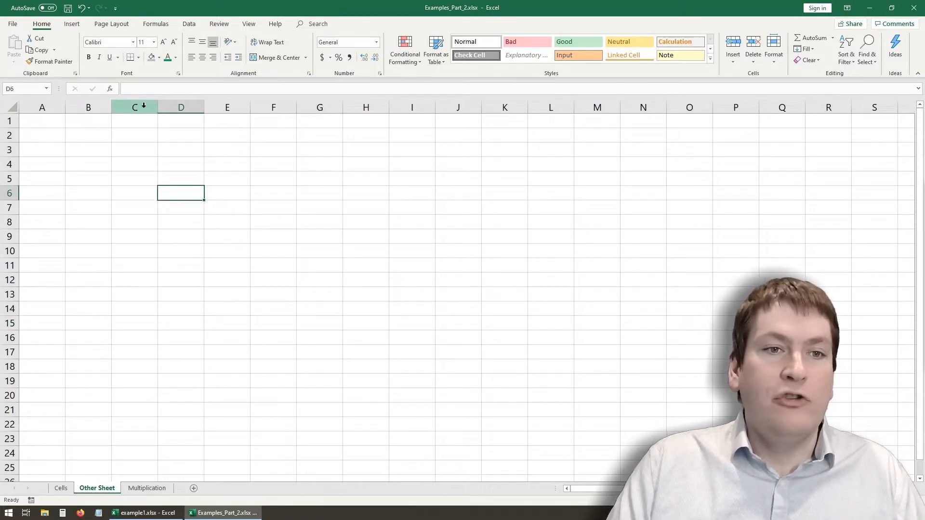
click(57, 492)
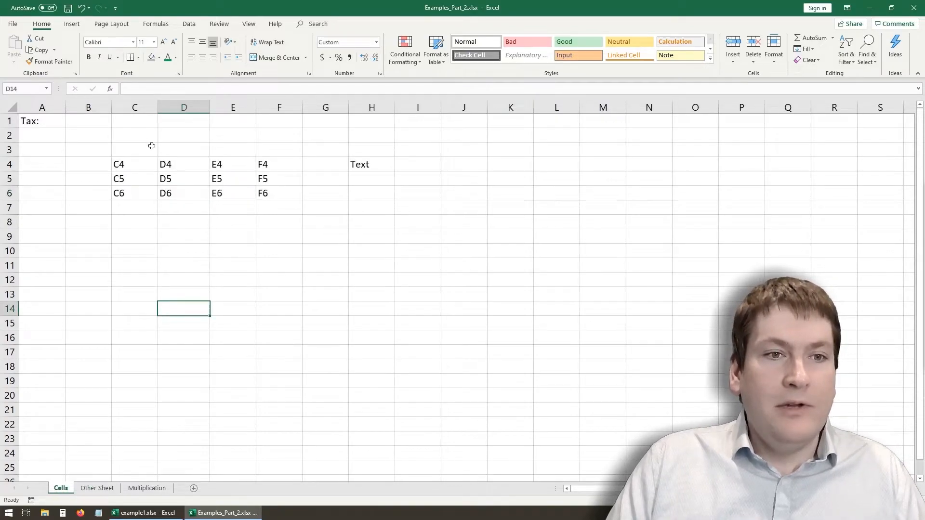
click(139, 163)
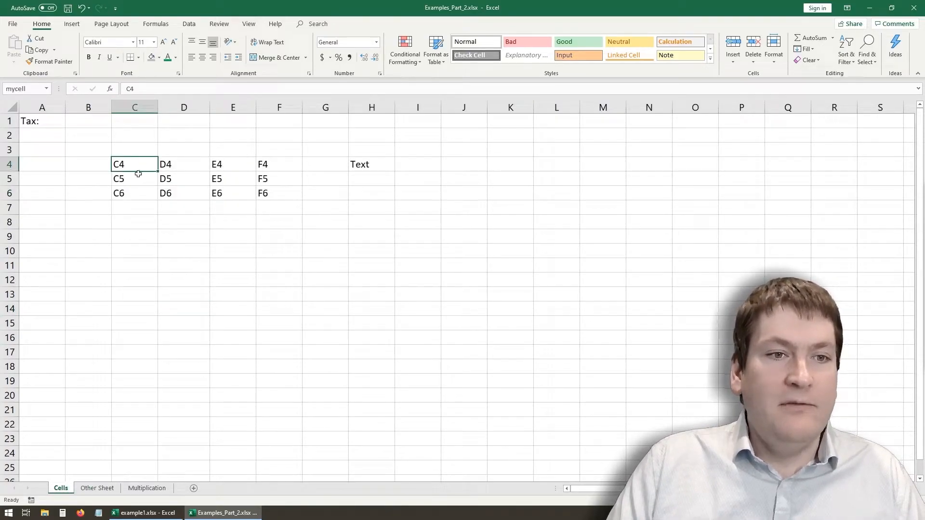
- Enter Hello in cell C4 of Other Sheet
click(94, 488)
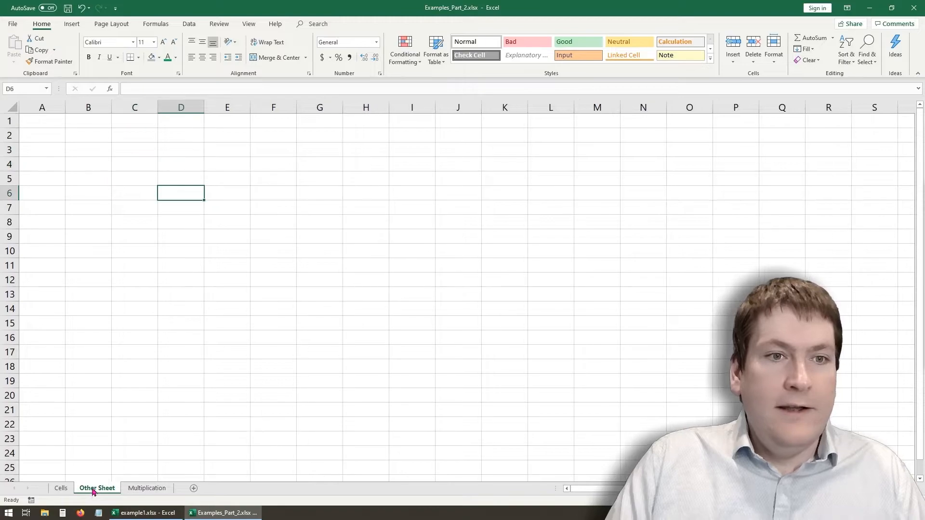
click(121, 164)
text(Hello)
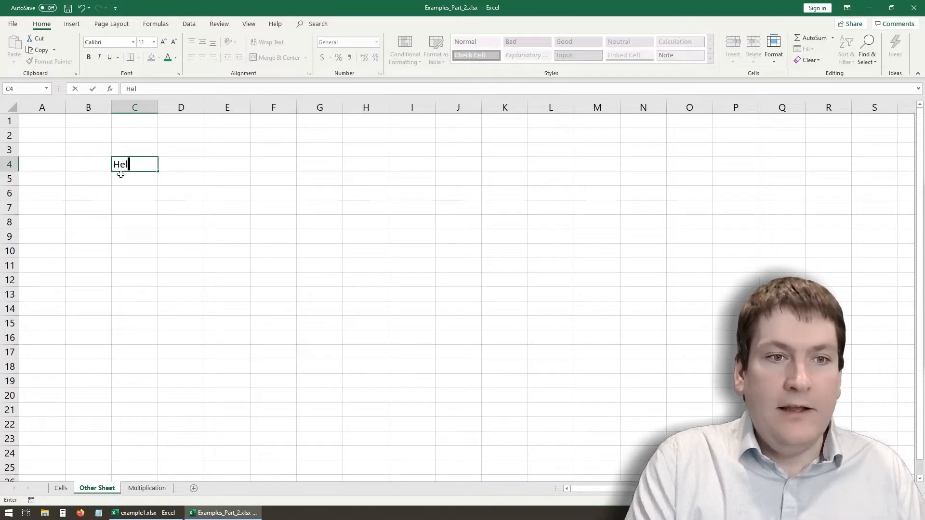
click(120, 237)
- Enter the formula =C4 in E8 of Other Sheet and inspect it
click(220, 216)
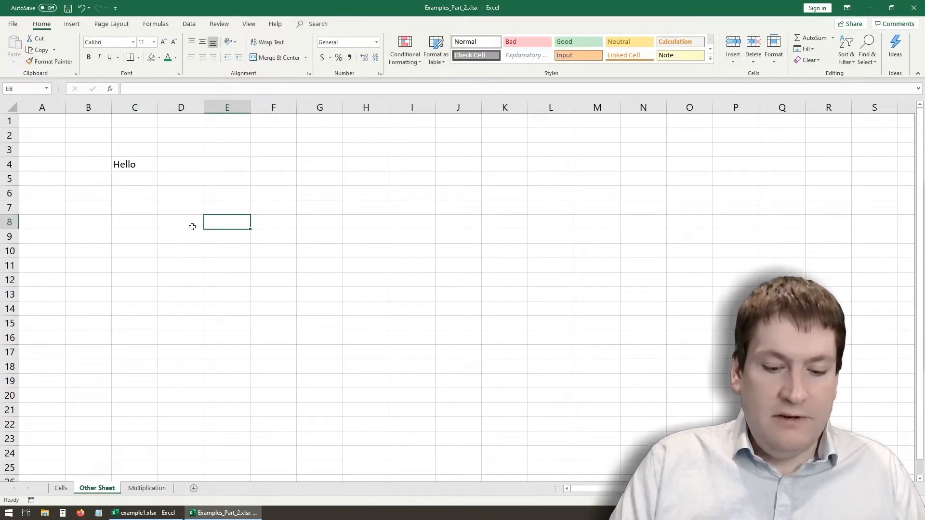
text(=c4)
key(Return)
click(234, 226)
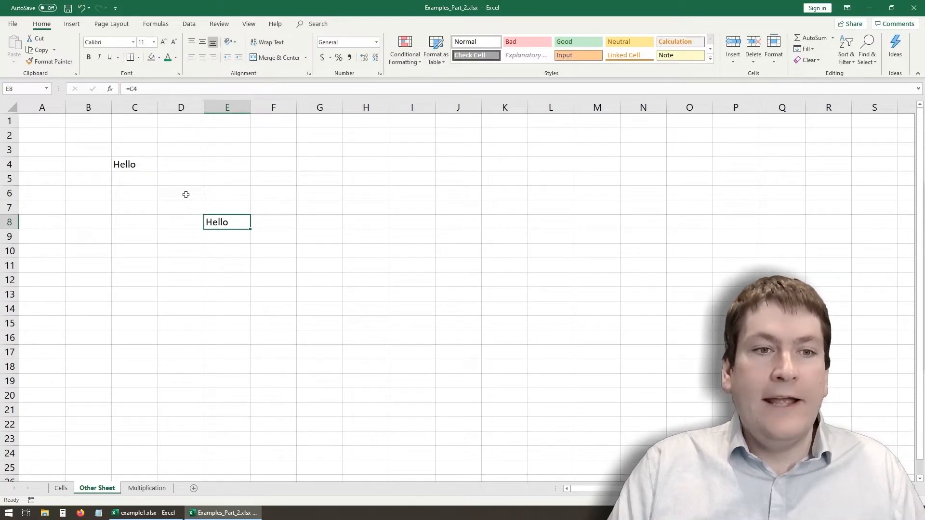
- Compare cell C4 on Other Sheet and the Cells sheet, and check which one the formula in E8 references
click(139, 163)
click(59, 489)
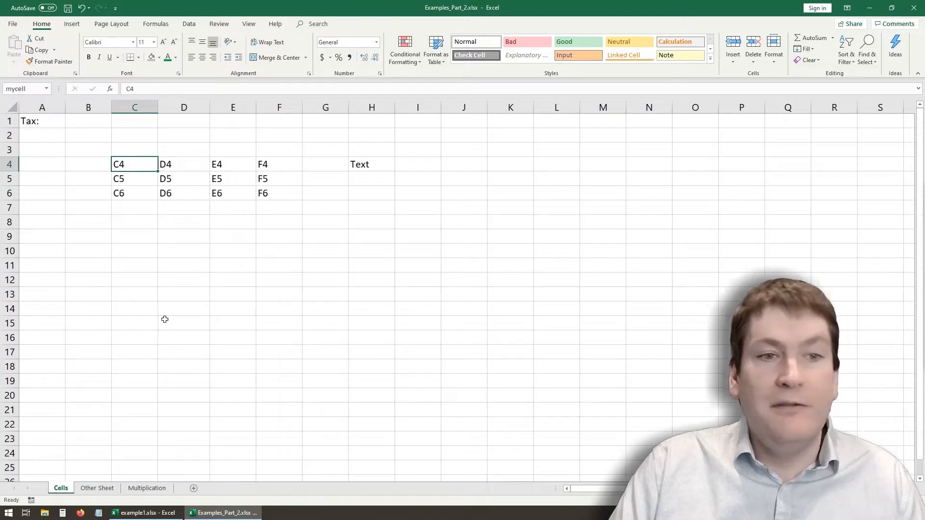
click(260, 263)
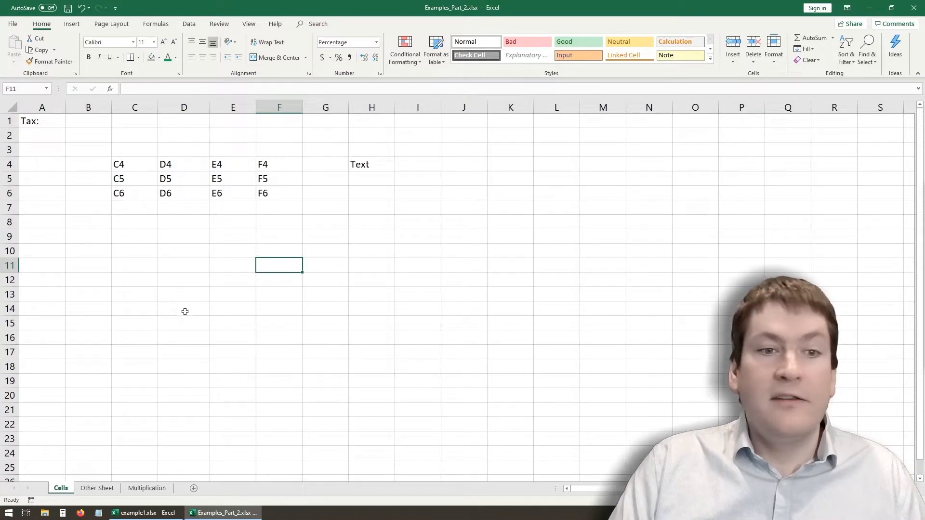
click(99, 488)
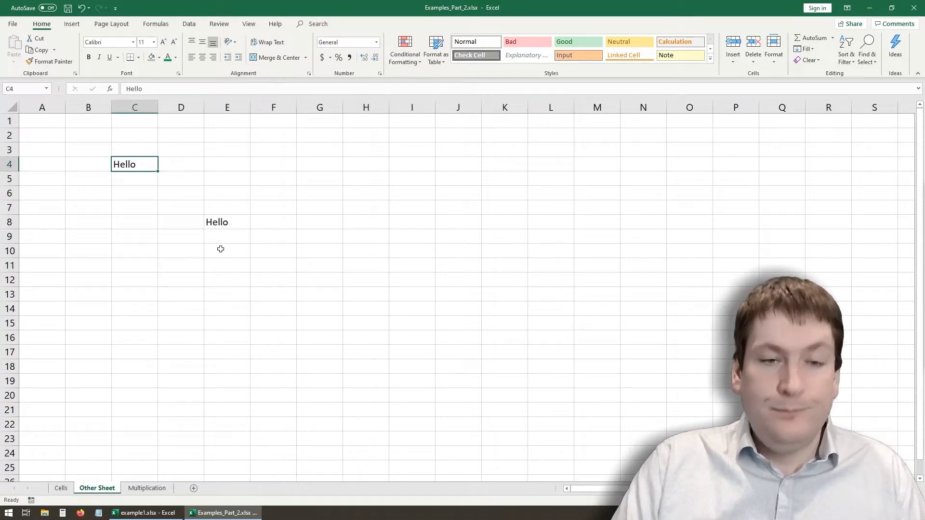
click(230, 212)
click(223, 220)
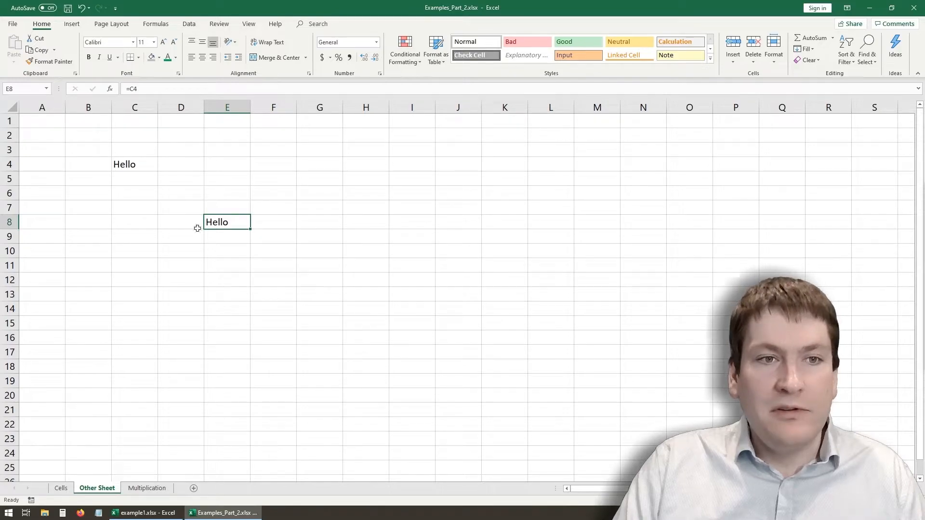
- Enter the cross-sheet formula =Cells!C4 in E9 of Other Sheet and inspect it
click(220, 238)
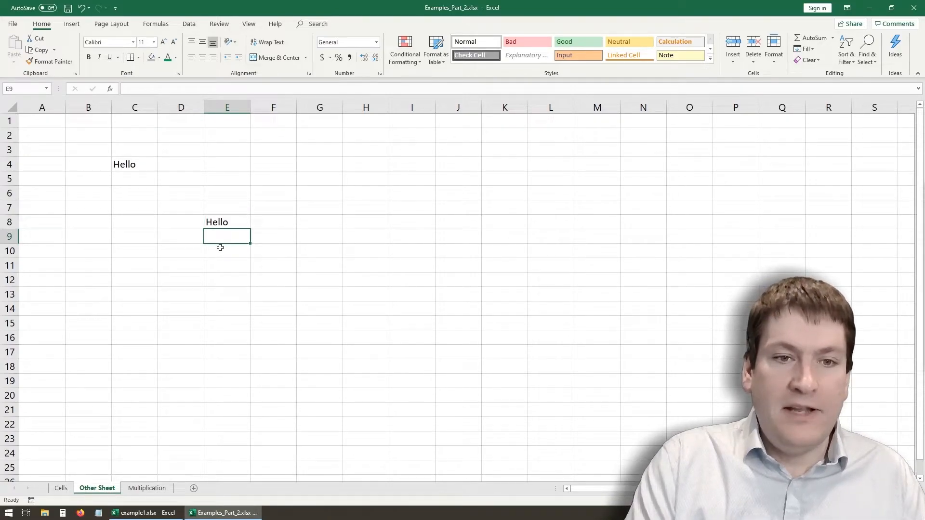
text(=C)
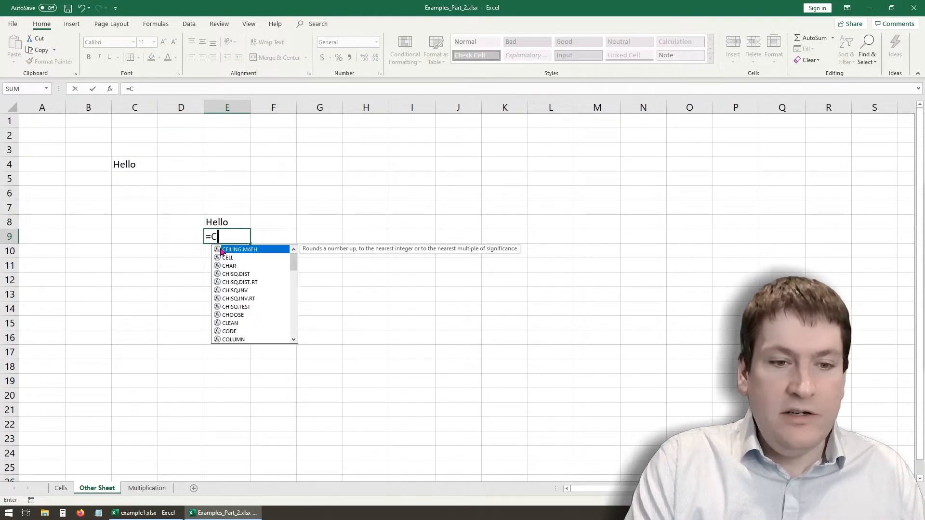
text(ells)
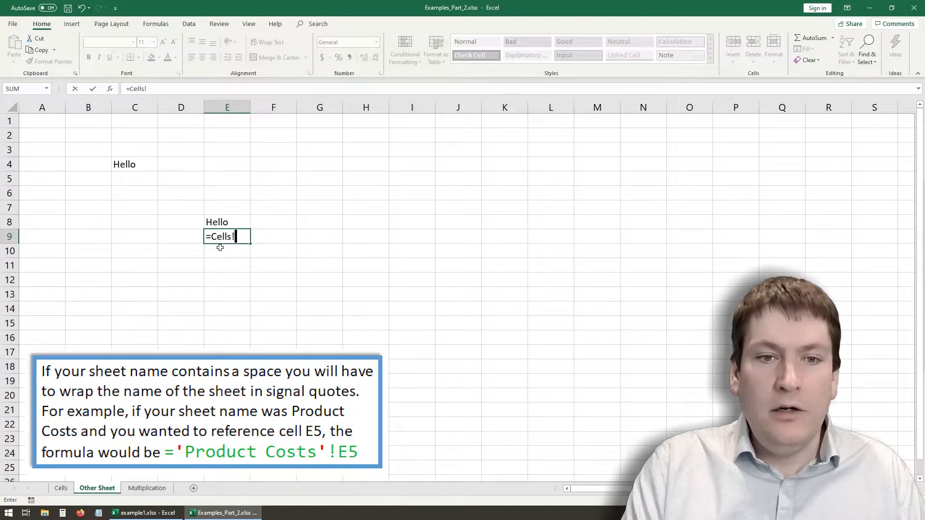
text(!C4)
key(Return)
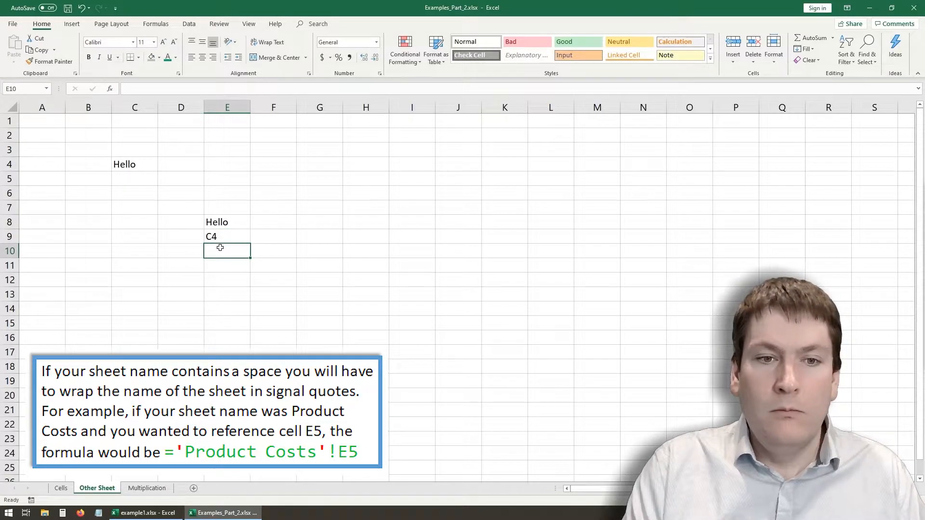
click(219, 238)
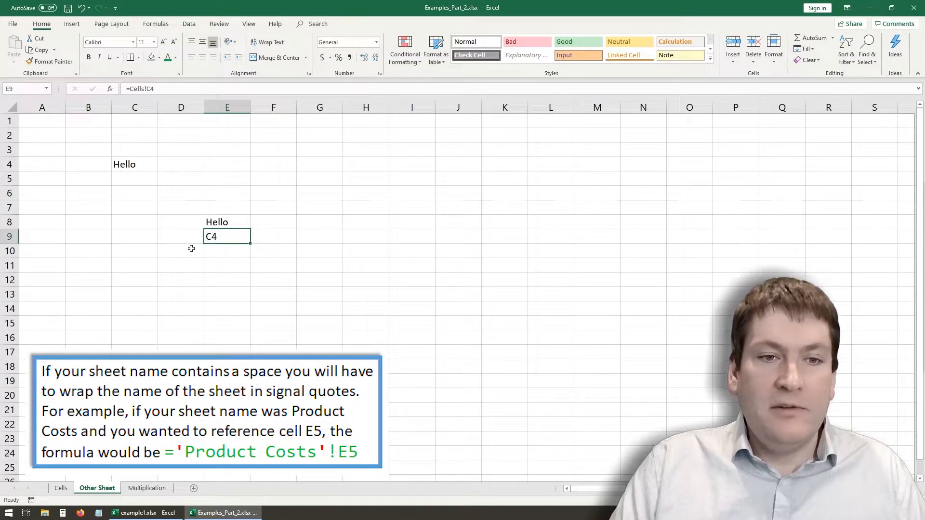
- Change cell C4 on the Cells sheet to Hi! and check the formulas in E8 and E9 of Other Sheet
click(60, 488)
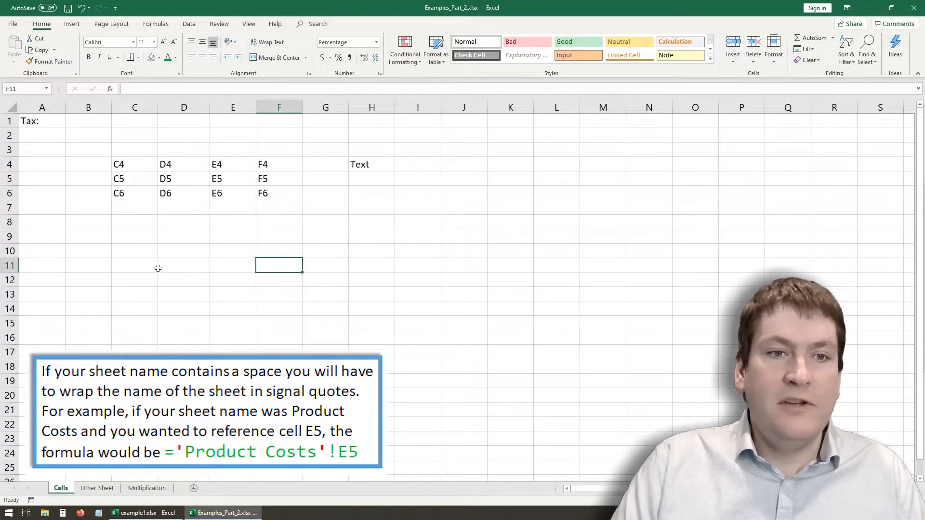
click(137, 163)
double_click(137, 164)
drag(140, 164, 96, 164)
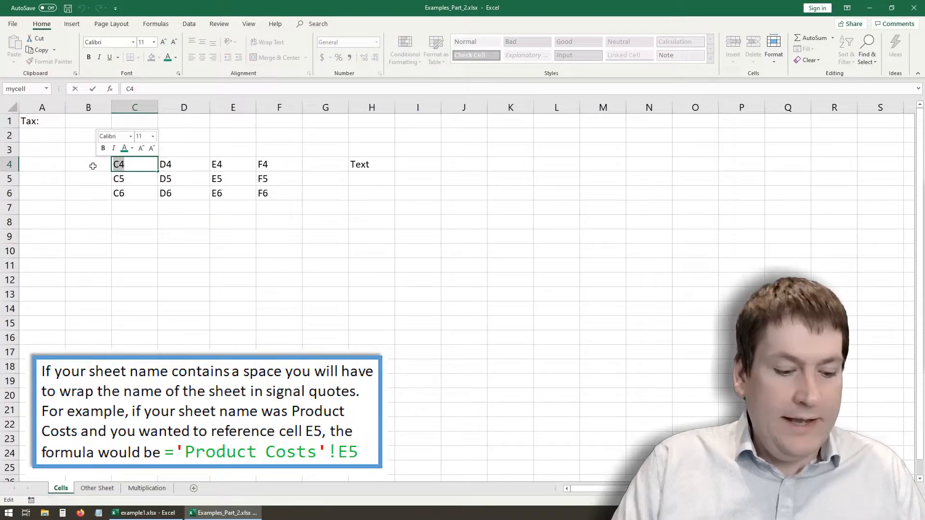
text(Hi!)
key(Return)
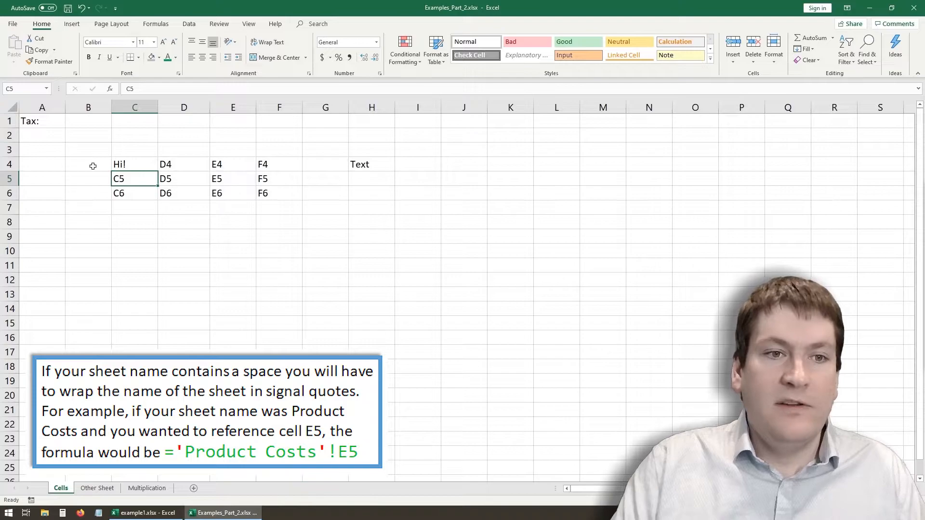
click(98, 488)
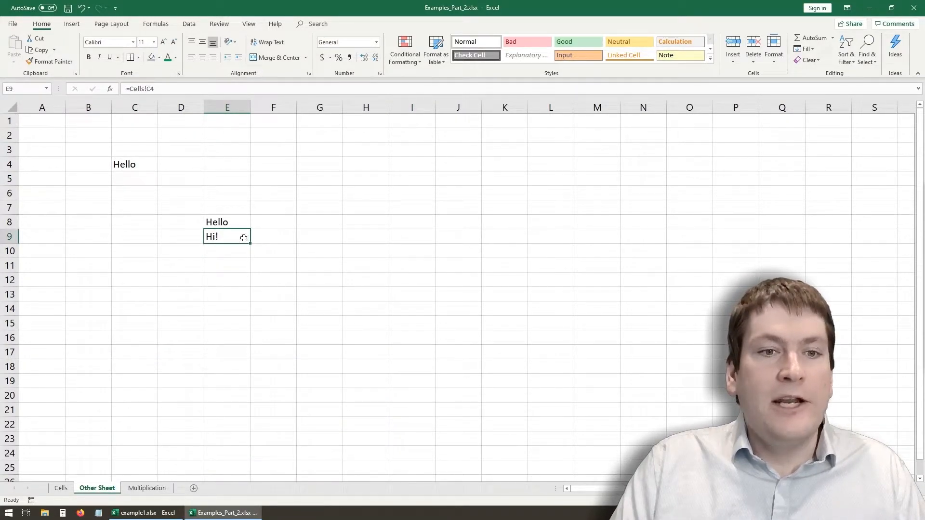
right_click(10, 251)
key(Escape)
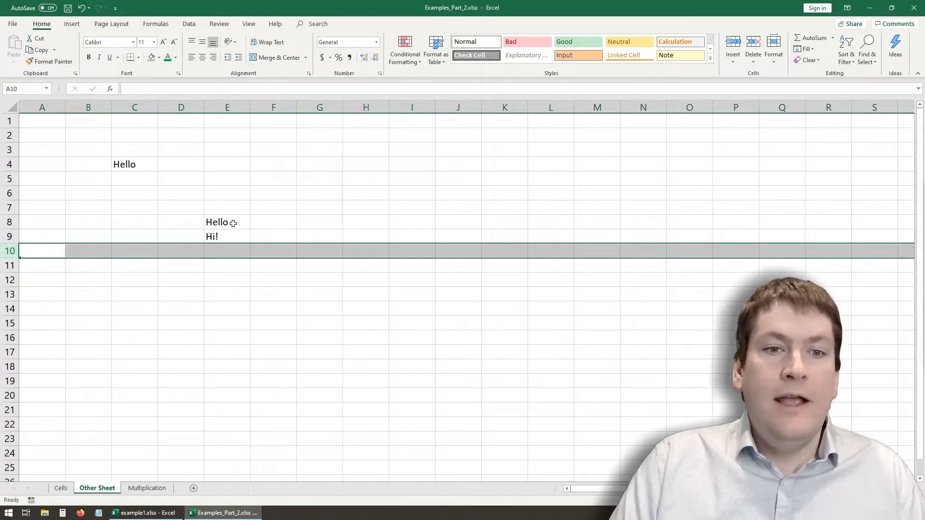
click(231, 223)
click(229, 240)
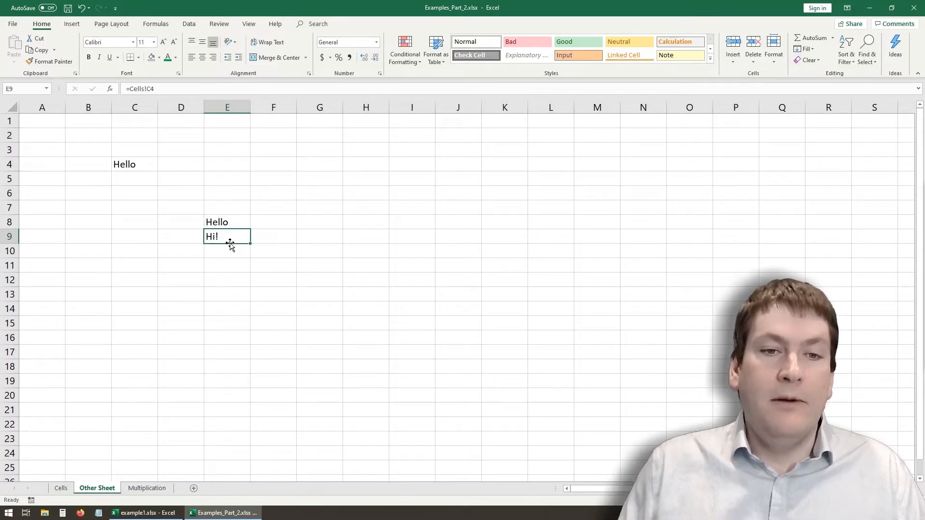
- Enter =Cells!F6 in E10 of Other Sheet by picking the source cell on the Cells sheet, and compare it with E9
click(233, 252)
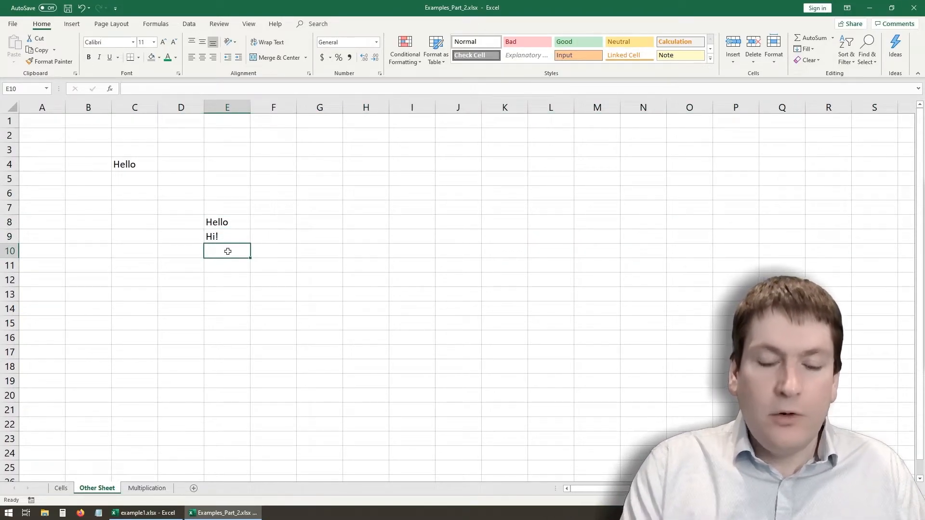
text(=)
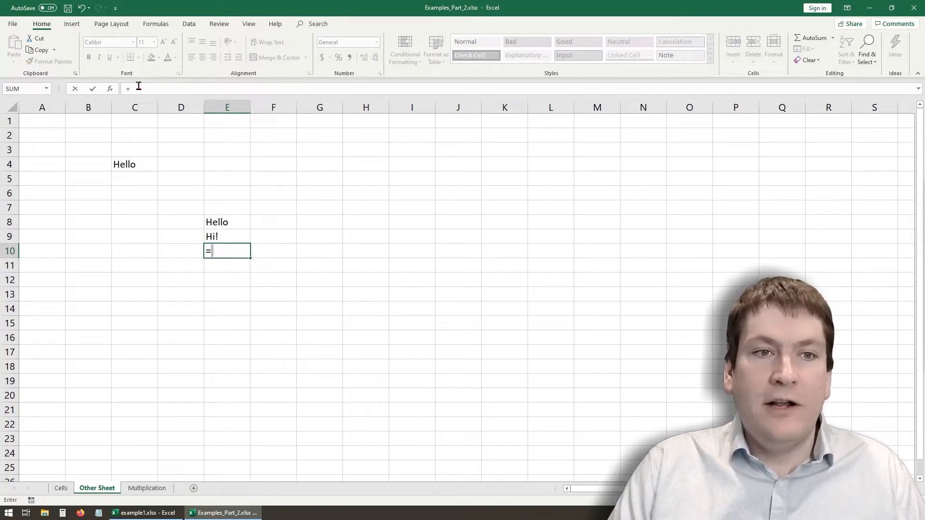
click(60, 488)
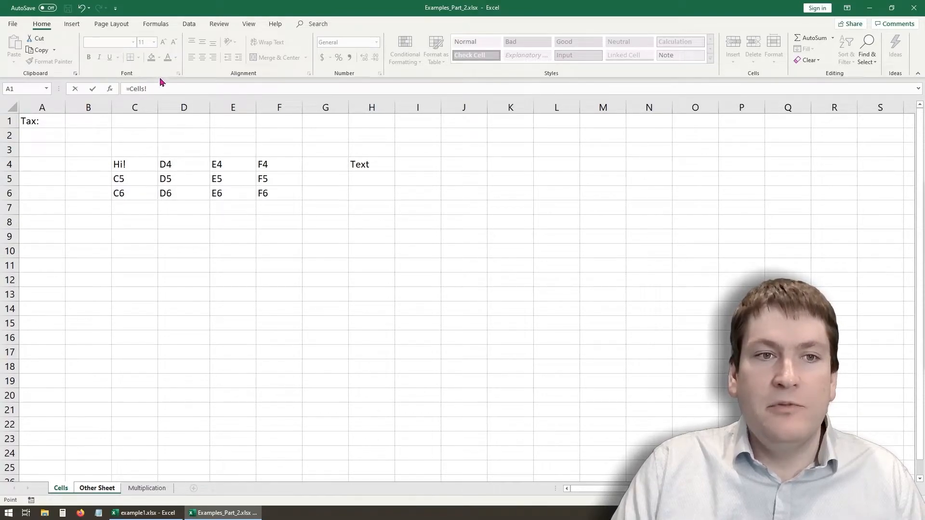
click(275, 196)
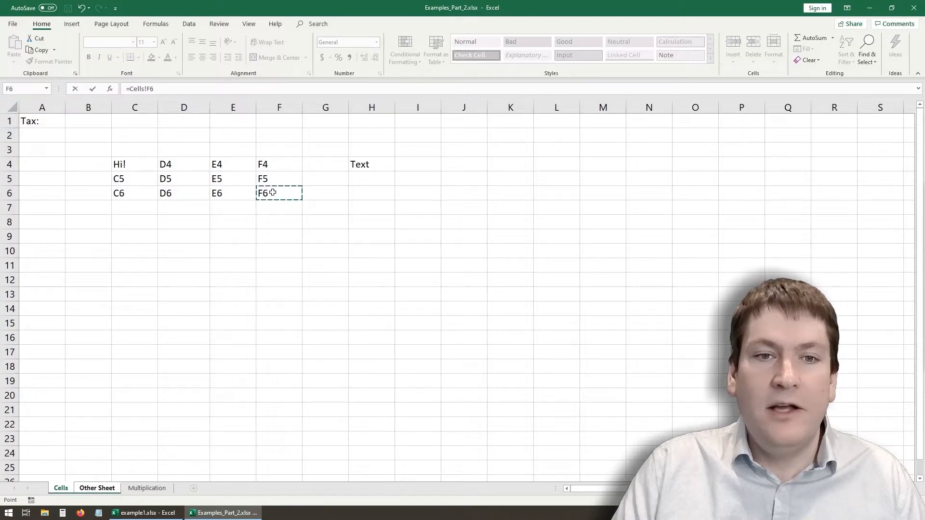
key(Return)
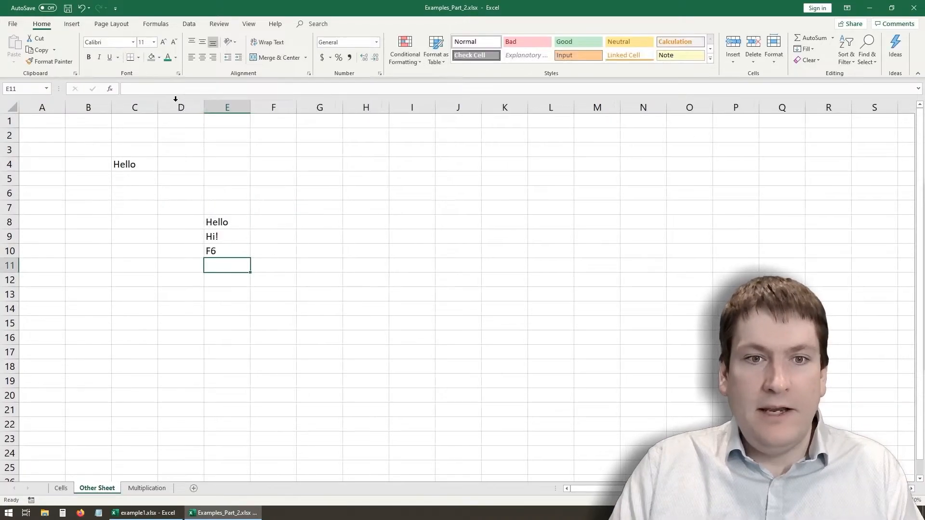
click(235, 252)
click(220, 236)
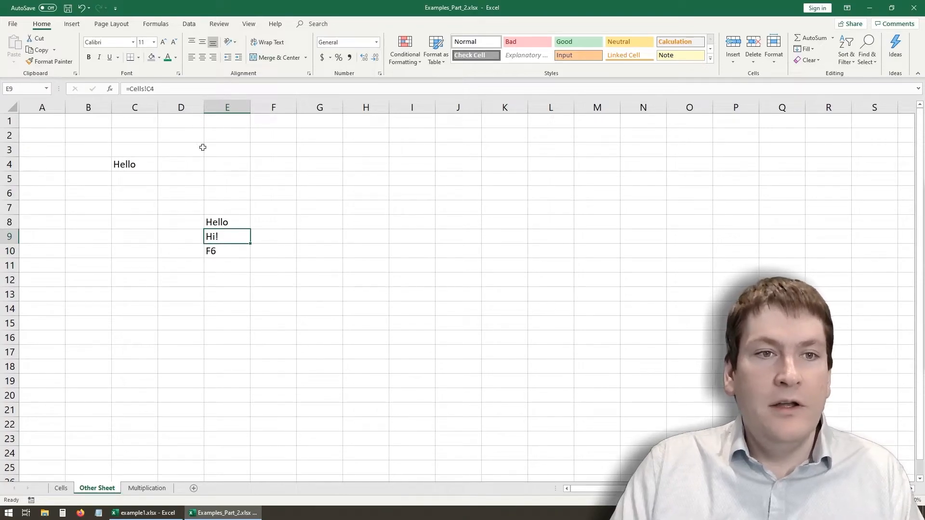
key(Down)
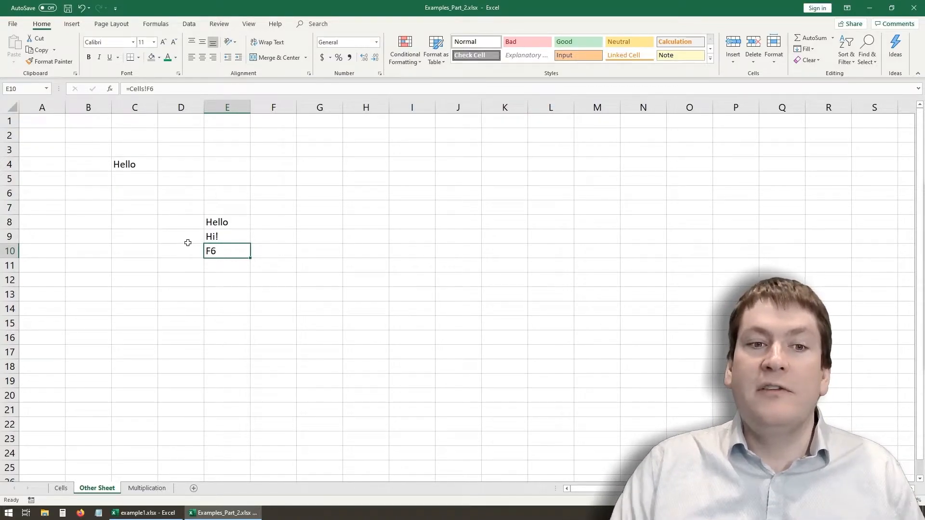
click(193, 292)
click(231, 246)
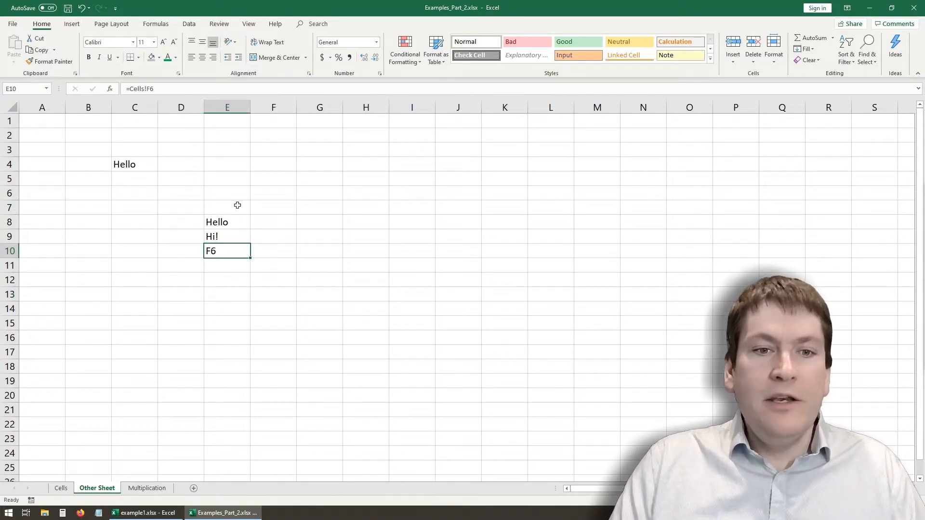
- Fill the relative formula from E10 across D10 and C10 on Other Sheet, and inspect the reference in each copy
drag(251, 259, 111, 256)
click(166, 251)
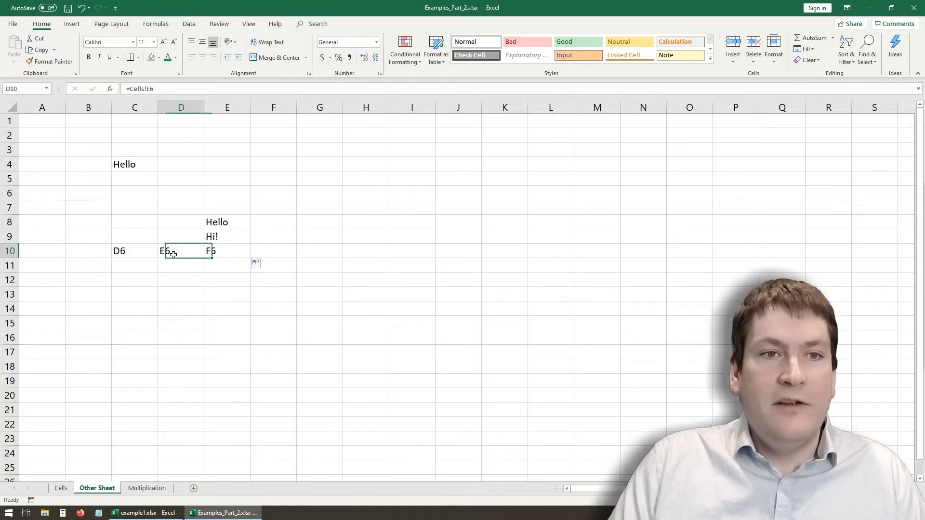
click(135, 262)
click(179, 254)
click(227, 254)
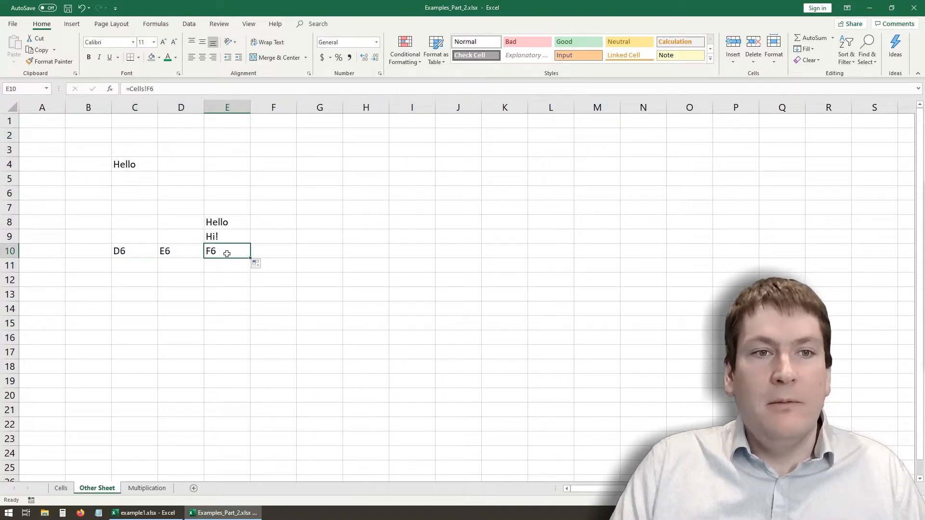
click(174, 255)
click(136, 257)
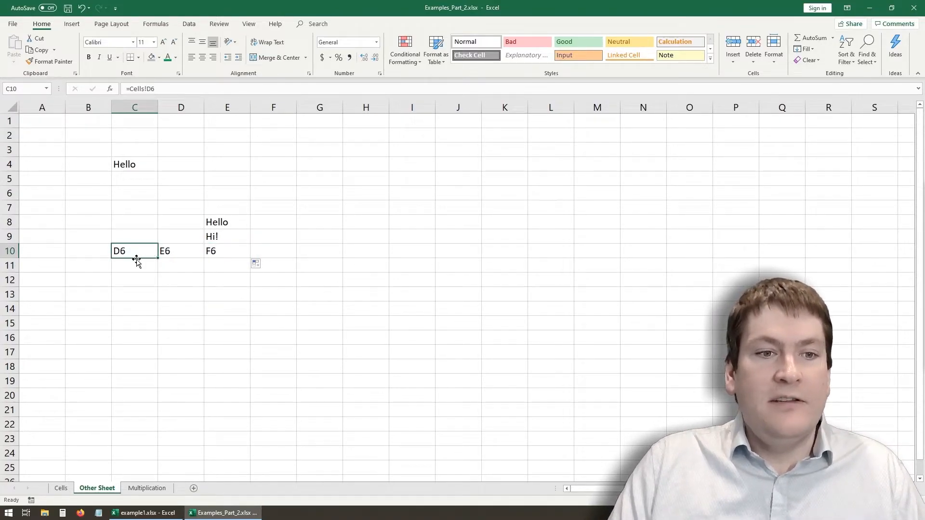
click(62, 488)
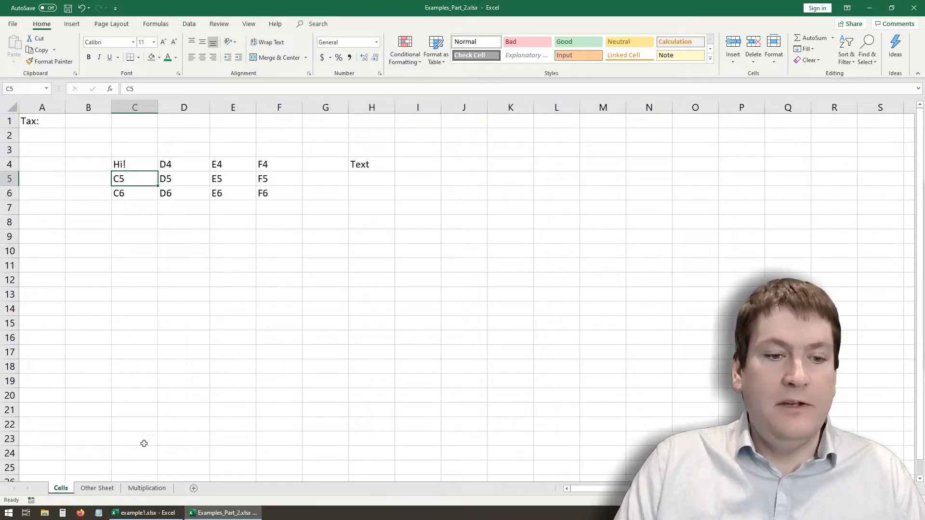
click(97, 488)
- Make the reference in E10 of Other Sheet absolute as =Cells!$F$6
click(247, 249)
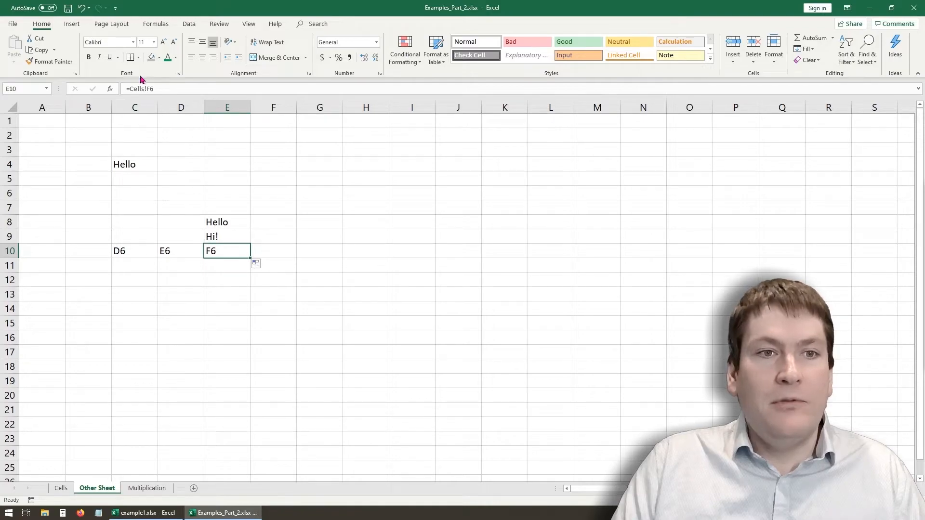
click(147, 89)
text($)
key(Right)
text($)
key(Return)
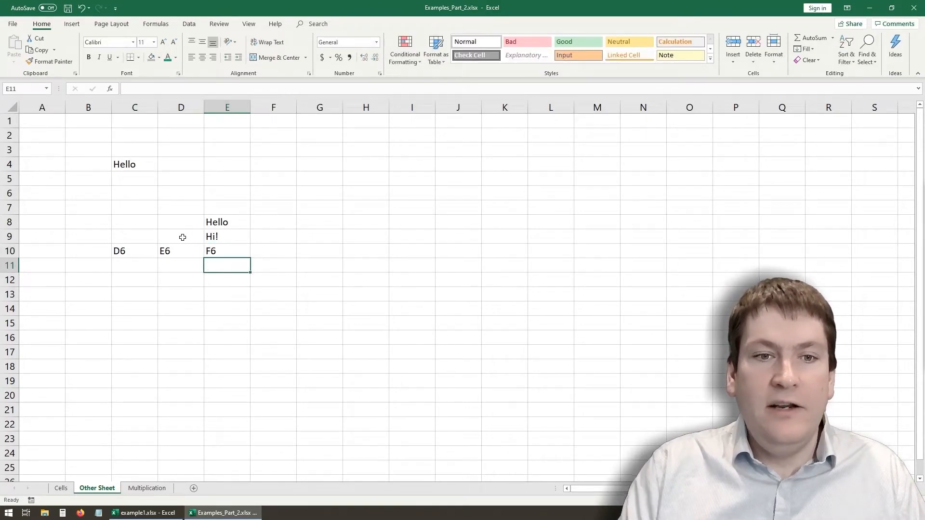
- Fill the absolute formula from E10 across D10 and C10 on Other Sheet
click(217, 252)
drag(250, 258, 121, 260)
click(205, 349)
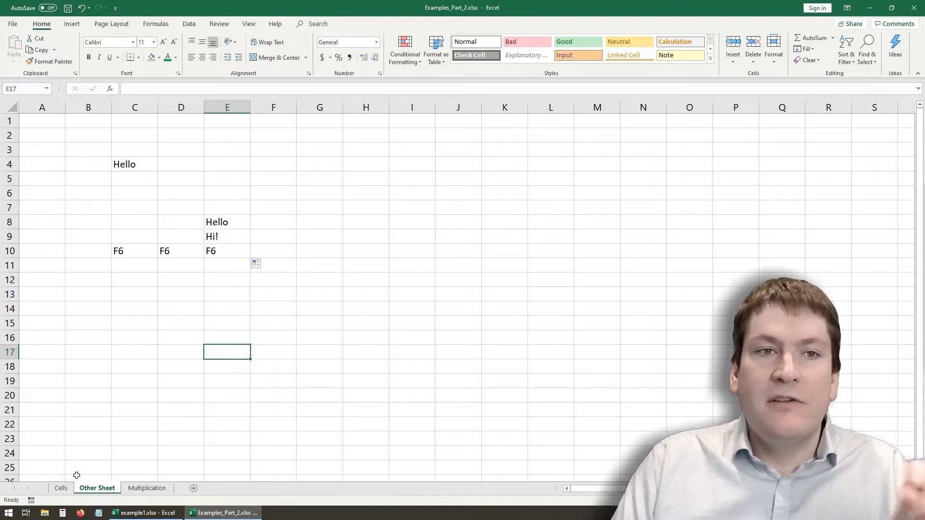
- Enter the formula =C4 in cell E10 of the Cells sheet
click(68, 488)
click(181, 185)
click(226, 248)
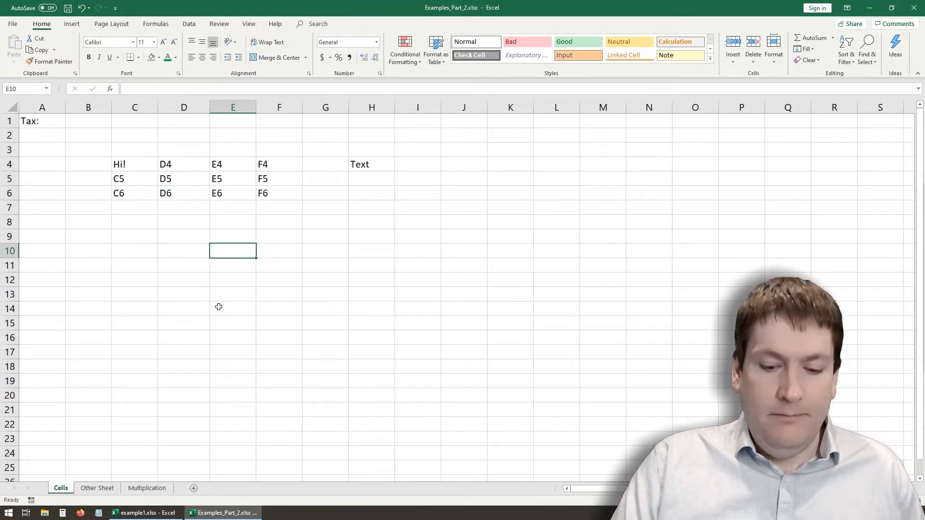
text(=#)
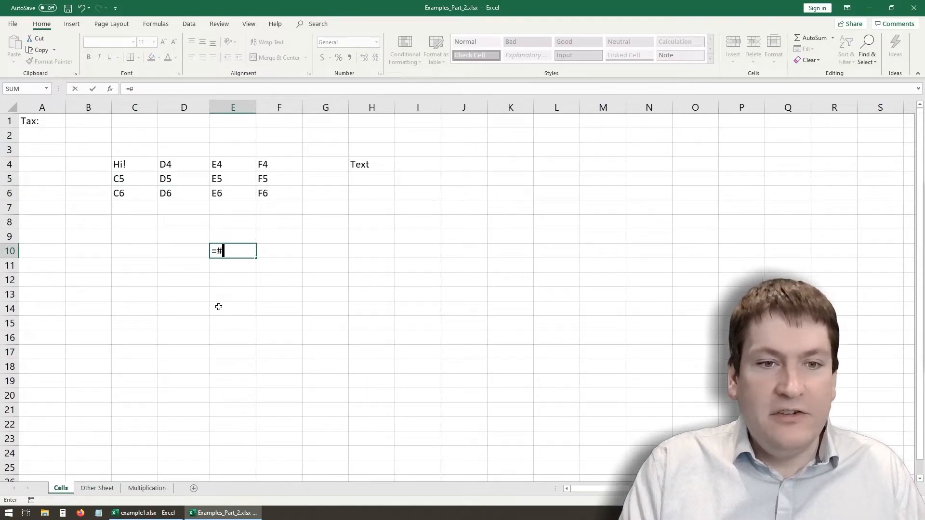
text(C4)
key(Return)
- Cycle the reference in E10 through $C$4, C$4 and $C4, accept it as the relative =C4, and return to Other Sheet
click(231, 252)
click(135, 89)
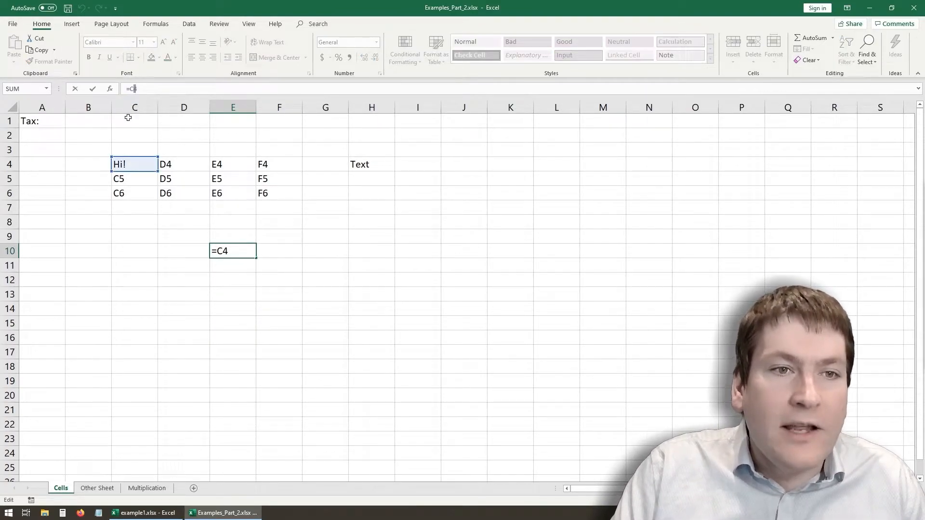
text($)
key(BackSpace)
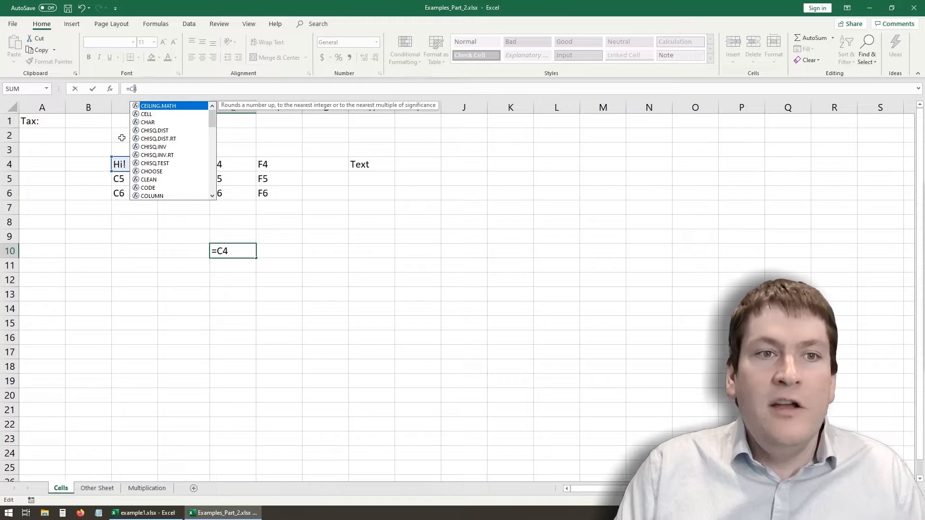
click(135, 90)
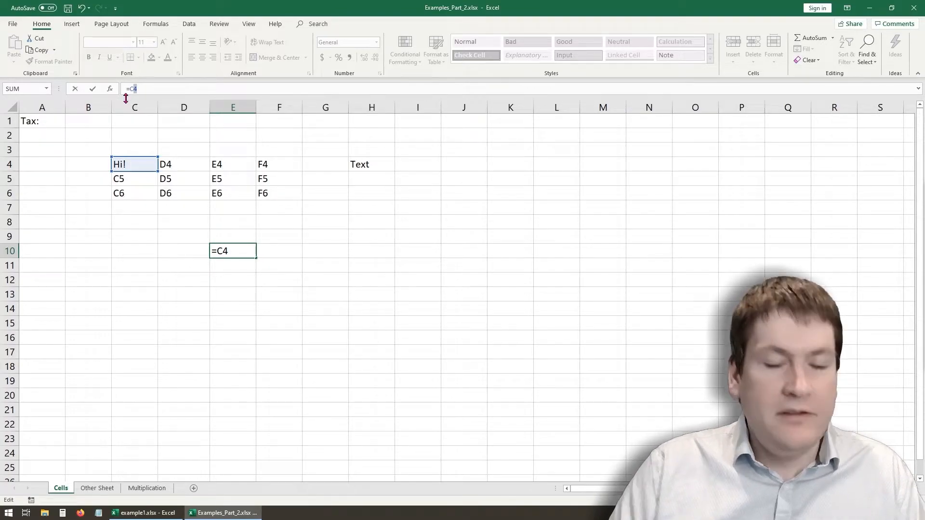
key(F4)
key(F4)
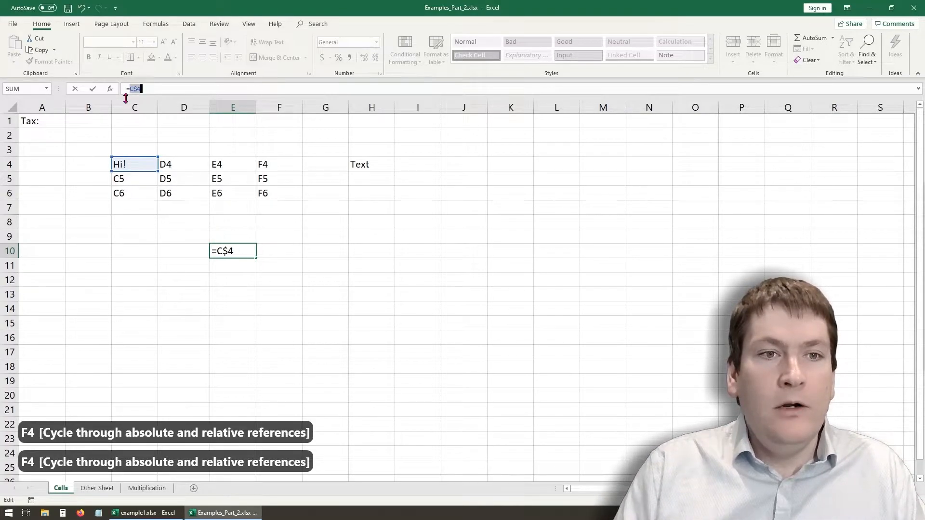
key(F4)
key(F4)
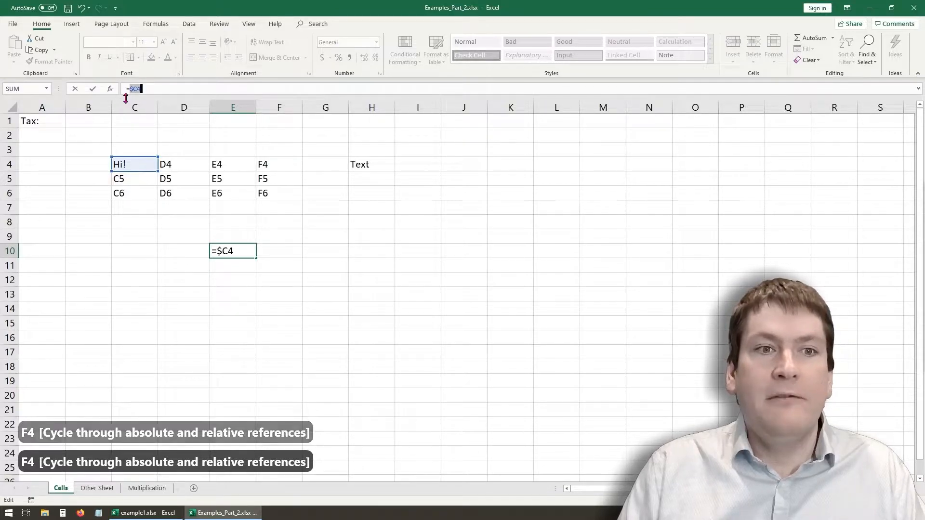
key(F4)
key(F4)
key(F4)
key(F4)
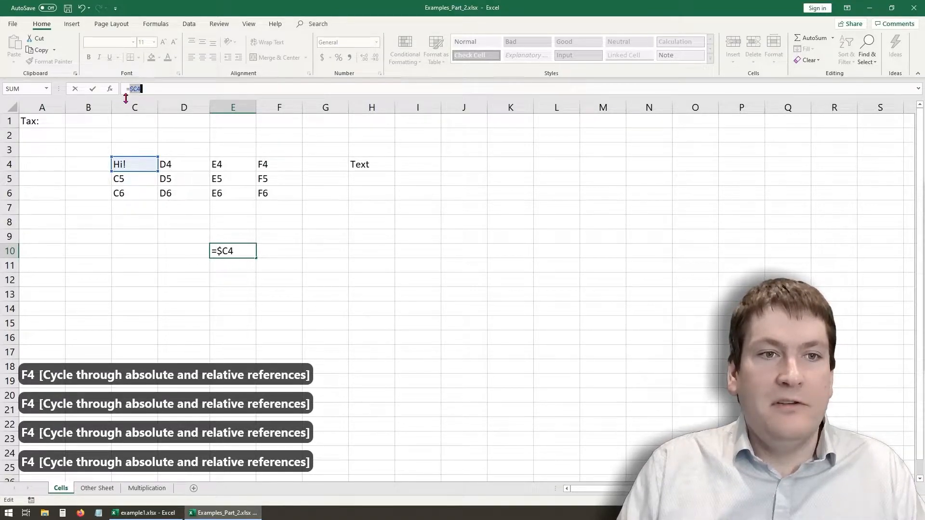
key(F4)
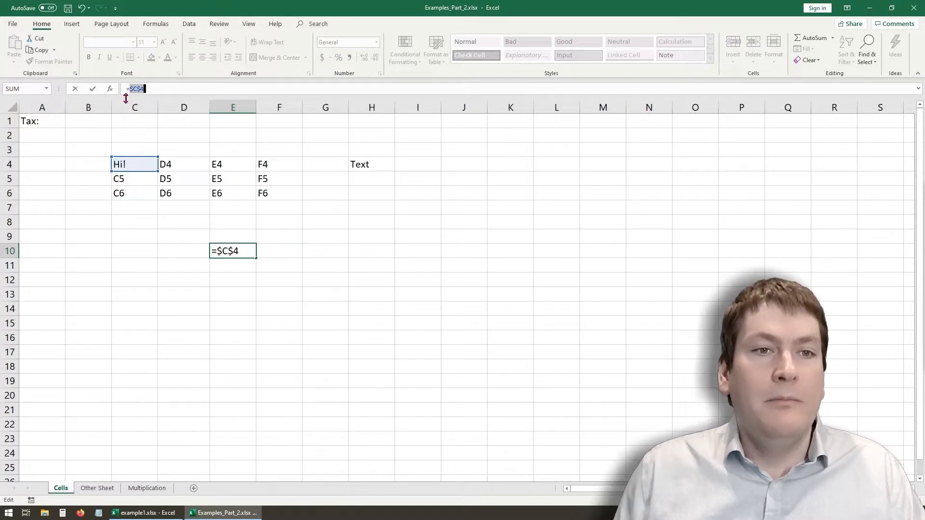
key(F4)
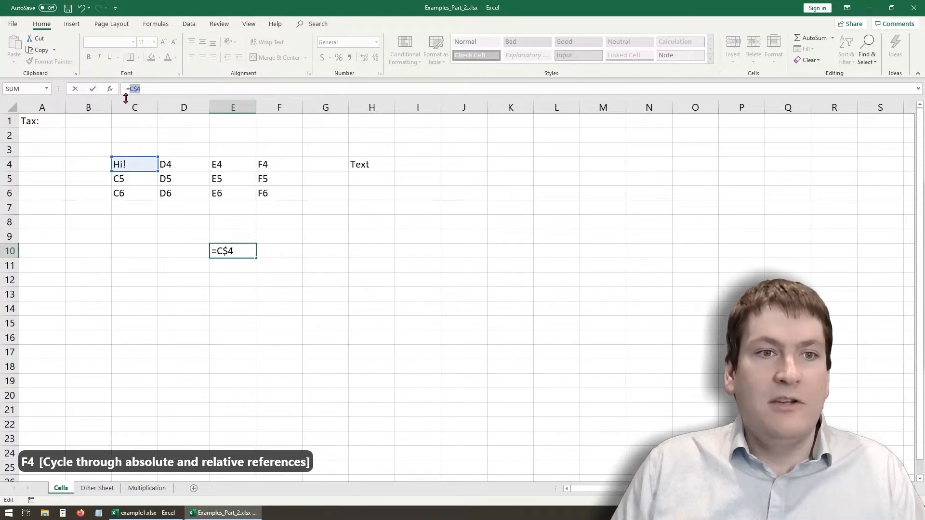
key(F4)
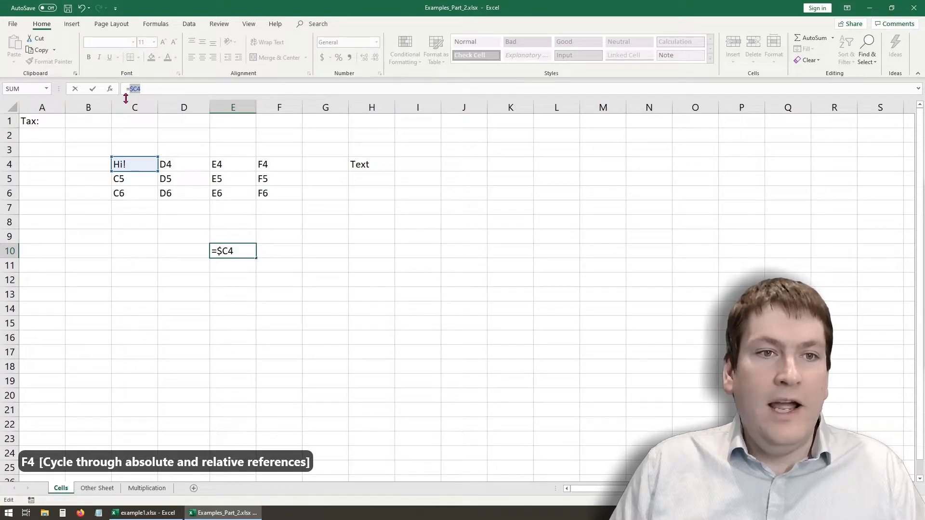
key(F4)
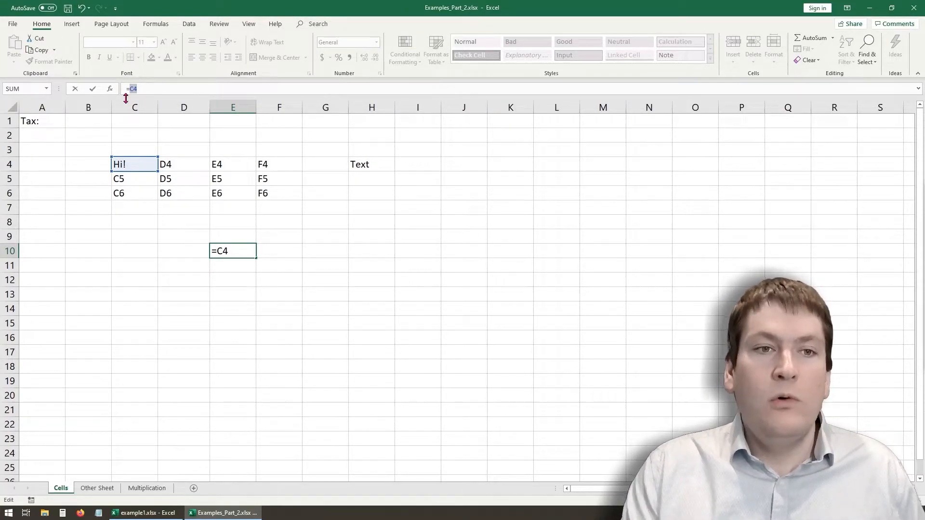
key(Return)
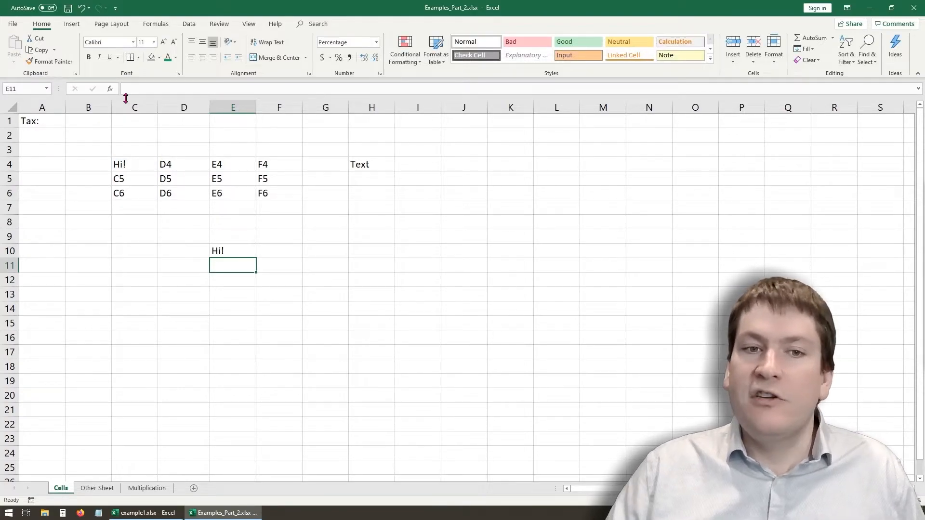
click(98, 488)
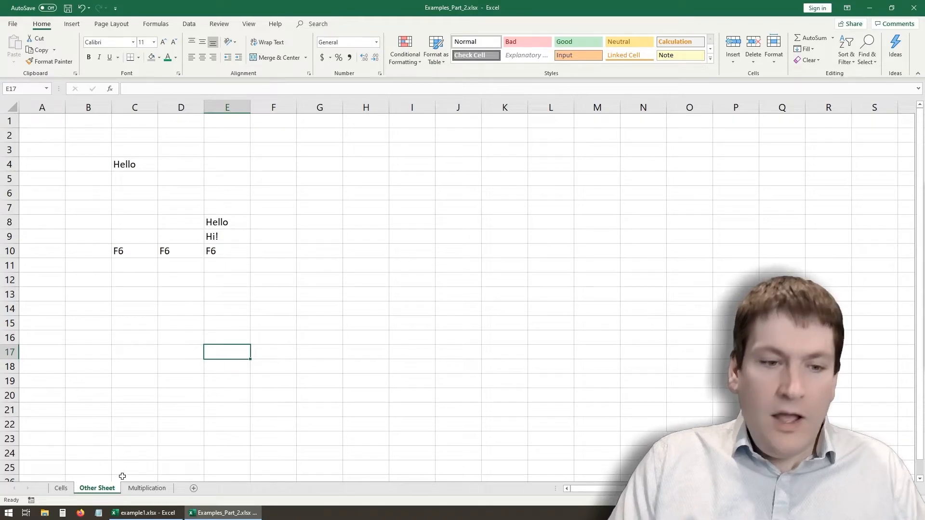
- Enter 1 in cells B3 and A4 of the Multiplication sheet as the table's starting headers
click(147, 488)
click(162, 265)
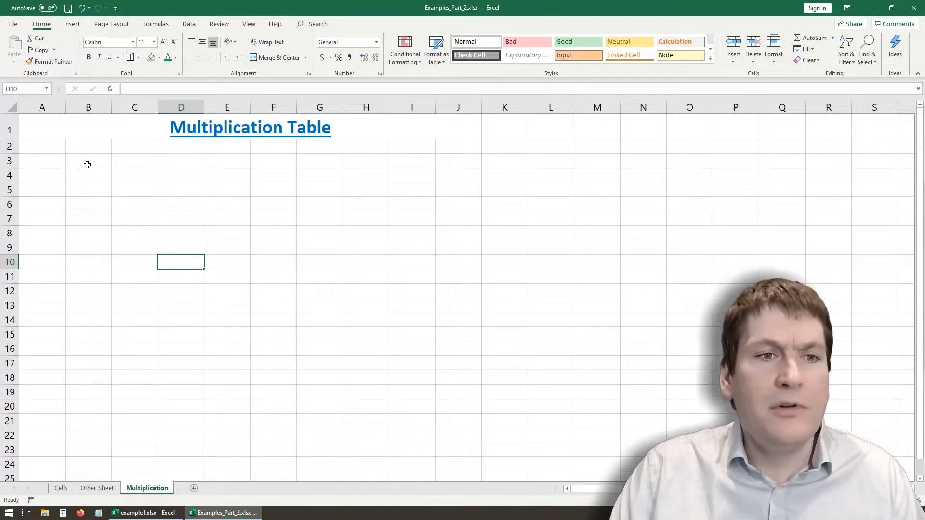
click(89, 162)
text(1)
key(Return)
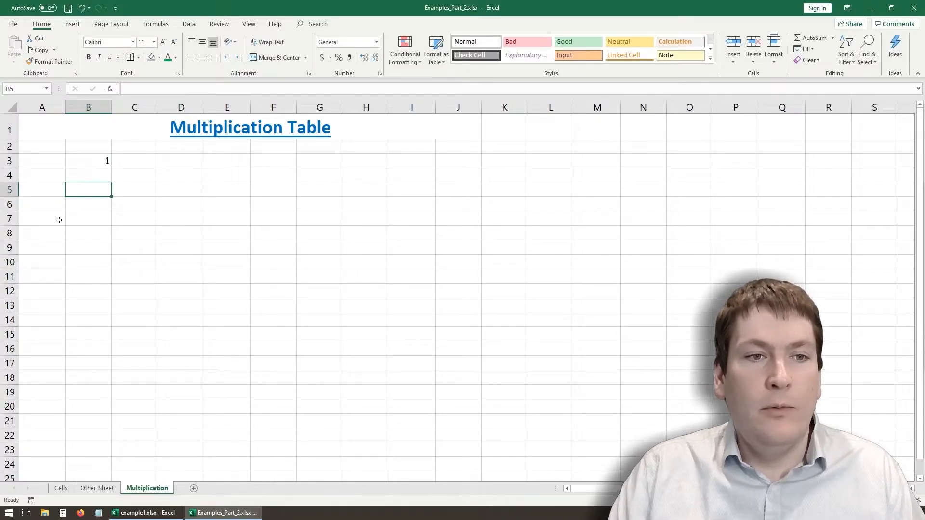
click(42, 180)
text(1)
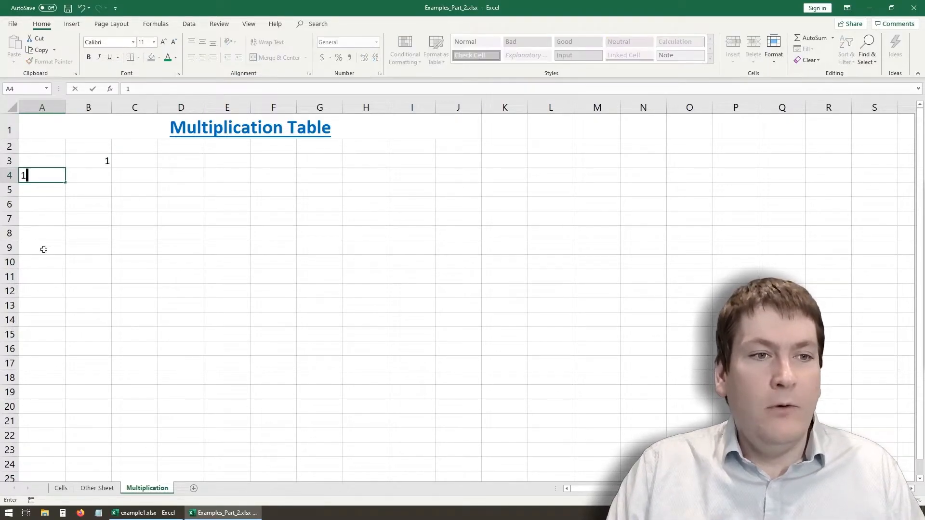
click(85, 224)
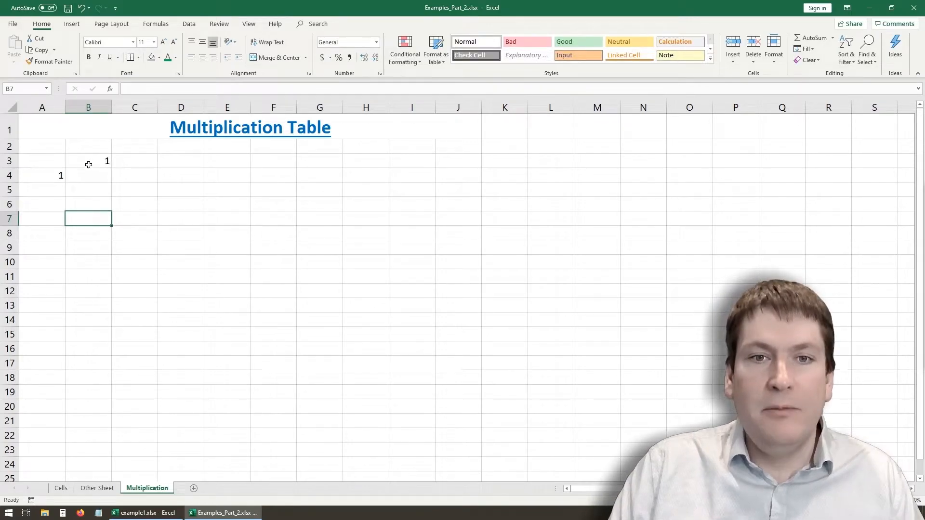
drag(264, 163, 346, 152)
click(161, 176)
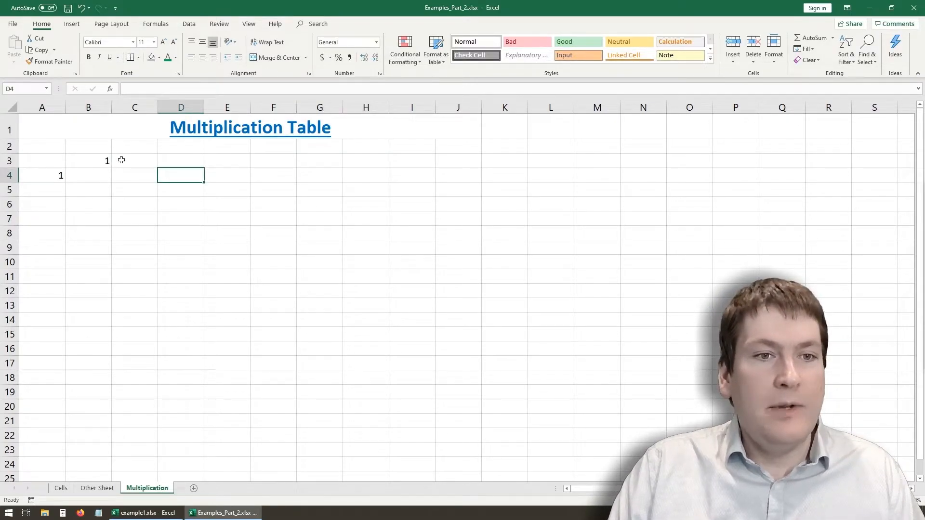
- Enter 2 in cells C3 and A5, and extend the row 3 series from B3:C3 across to J3
click(121, 160)
text(2)
click(47, 189)
text(2)
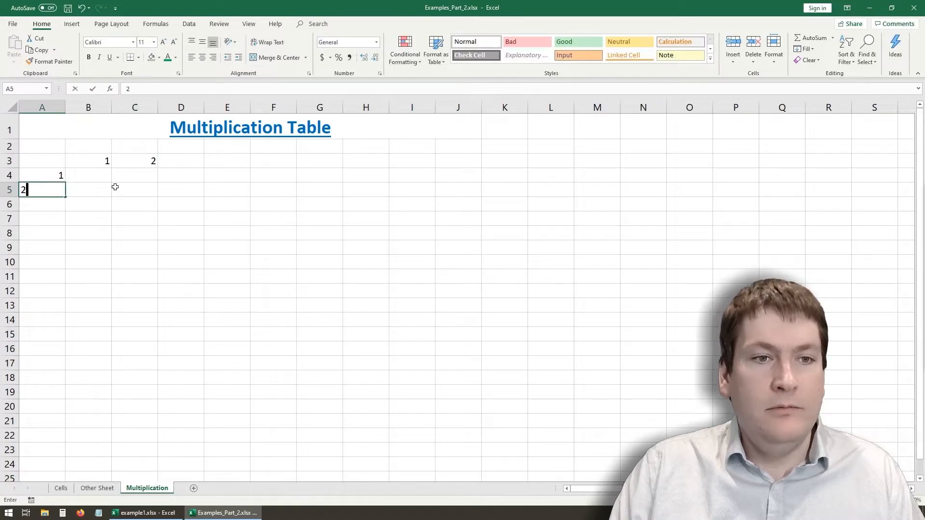
click(115, 187)
drag(102, 161, 471, 159)
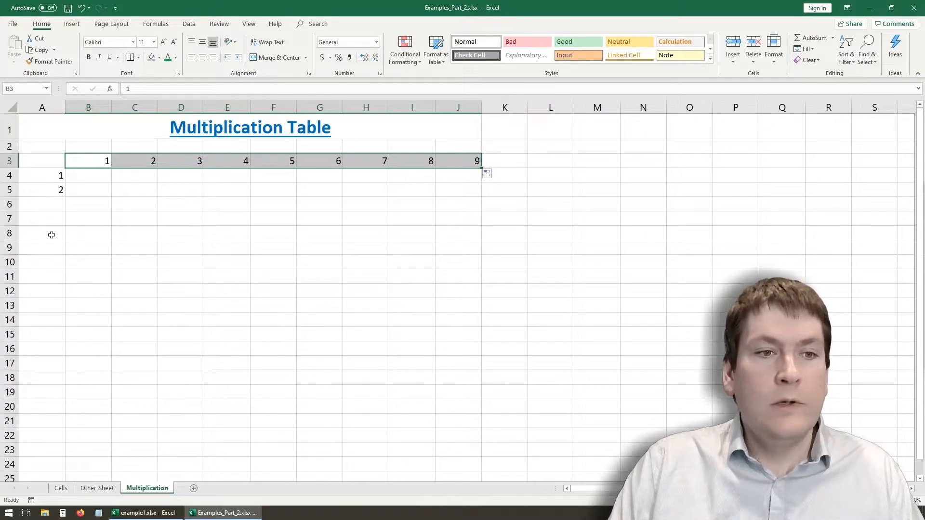
click(43, 209)
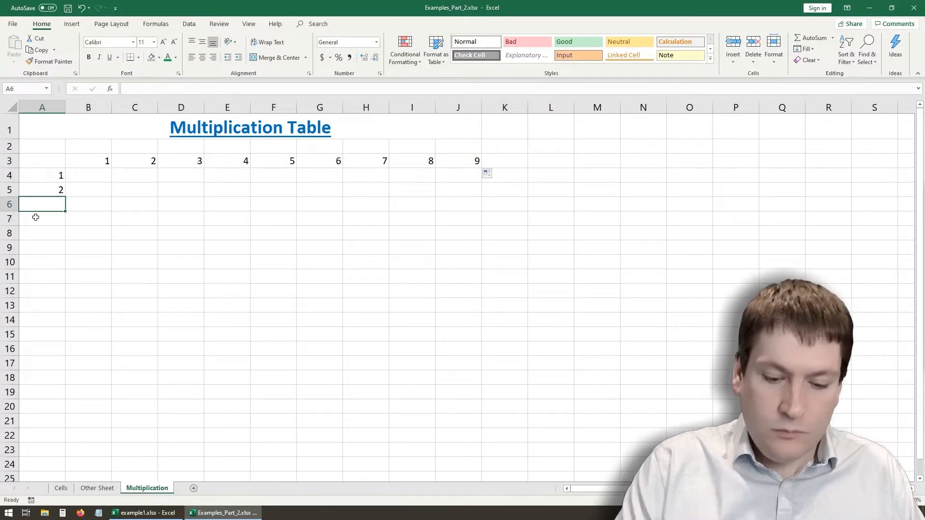
text(=)
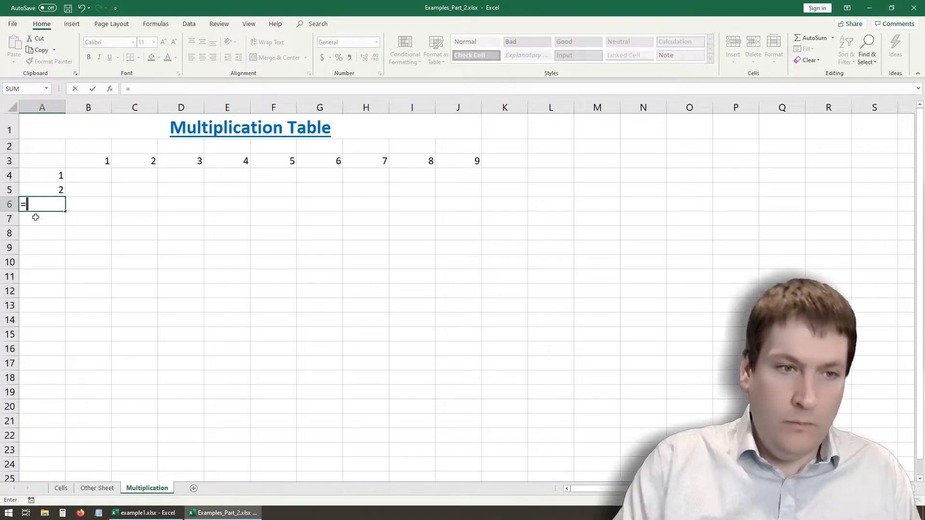
key(Escape)
- Replace the contents of cell A5 with the formula =A4
click(62, 189)
key(Delete)
text(=)
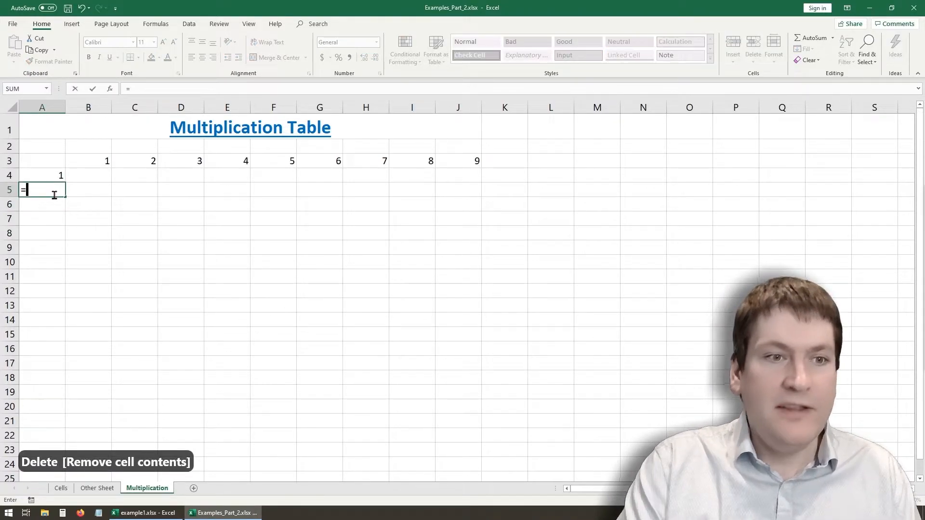
click(57, 176)
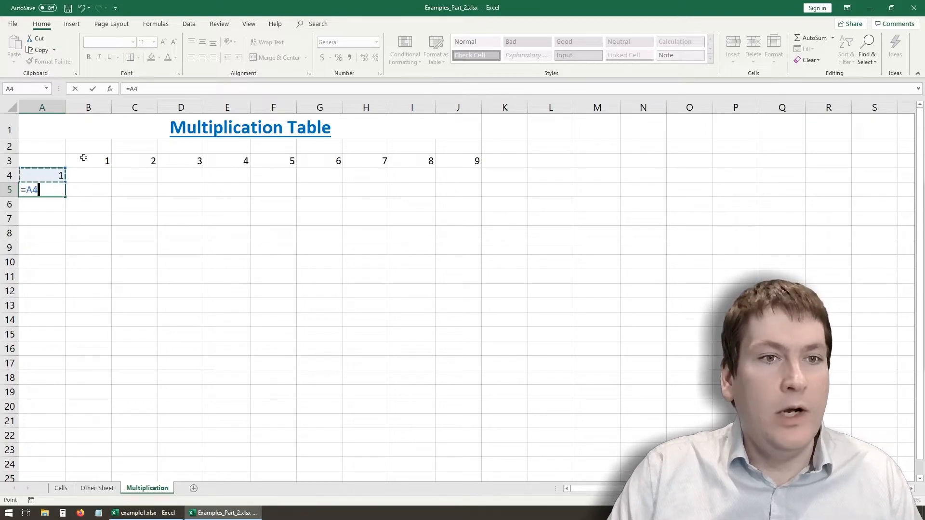
key(Return)
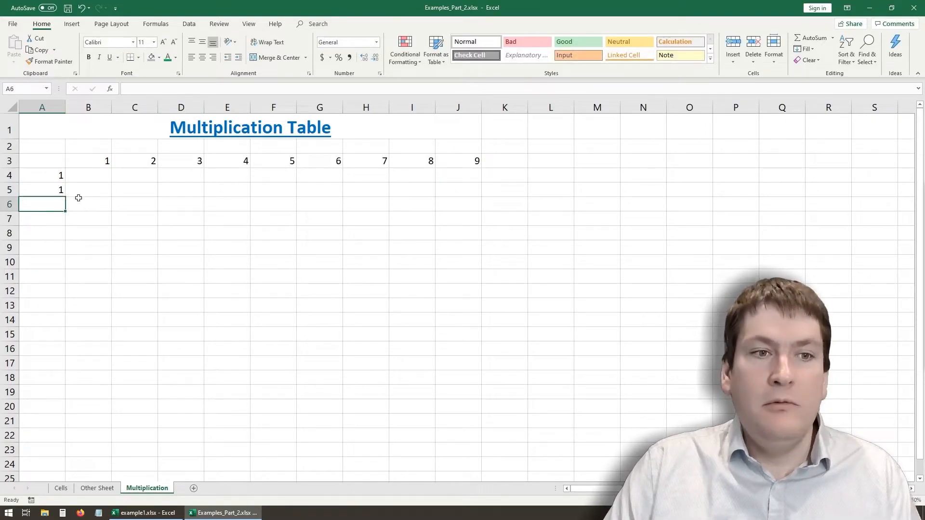
- Extend the formula in cell A5 to =A4+1
click(59, 193)
click(164, 89)
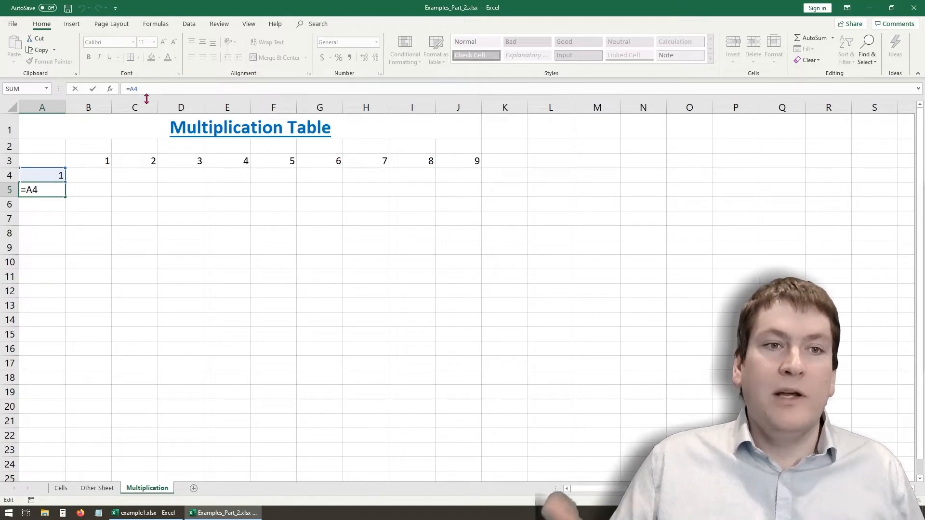
text(+1)
key(Return)
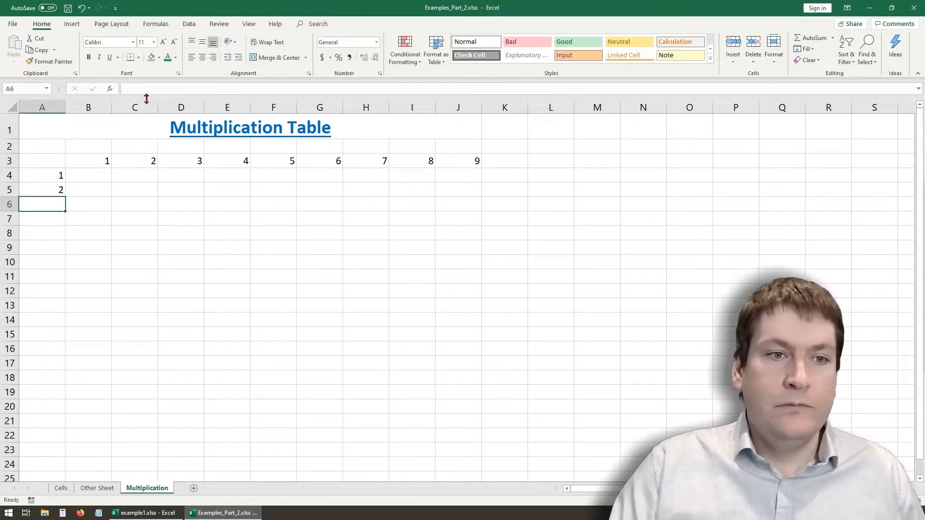
- Enter the formula =A5+1 in cell A6
click(54, 191)
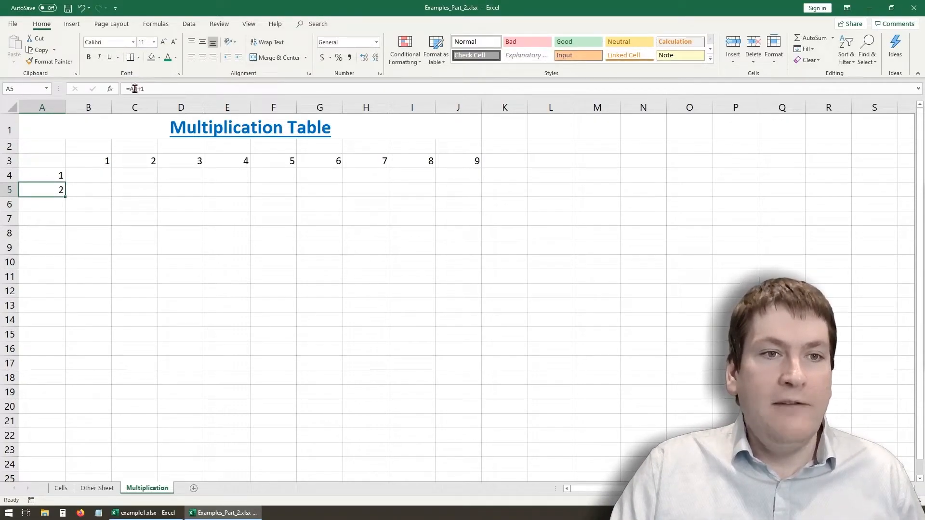
click(46, 207)
click(61, 191)
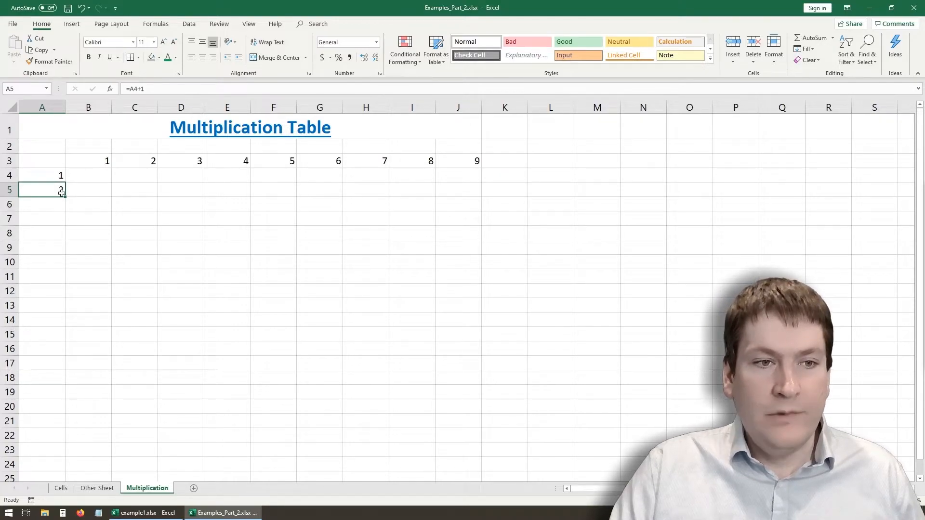
click(63, 206)
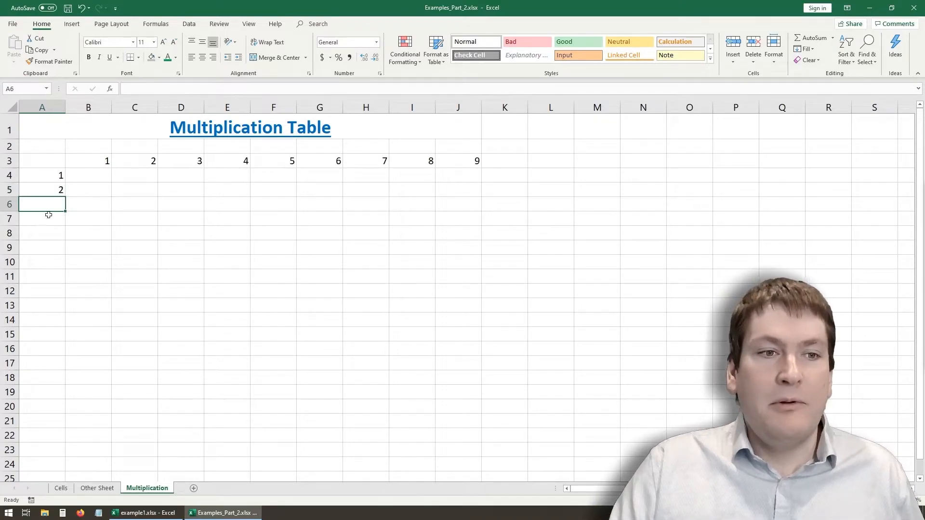
text(=)
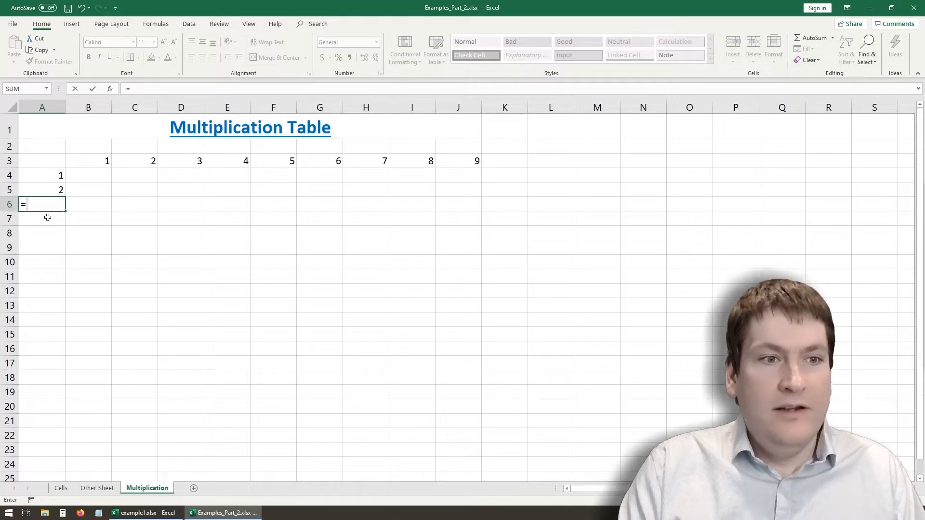
text(A5)
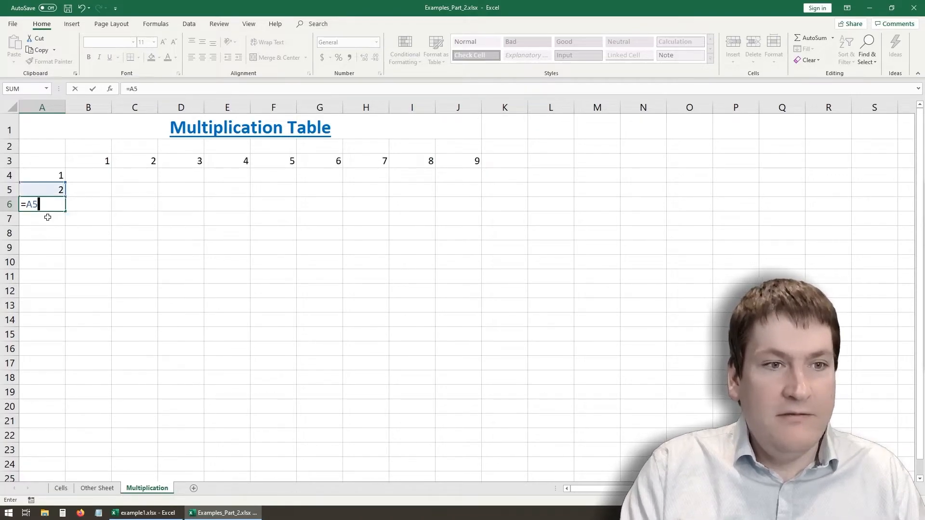
text(+1)
key(Return)
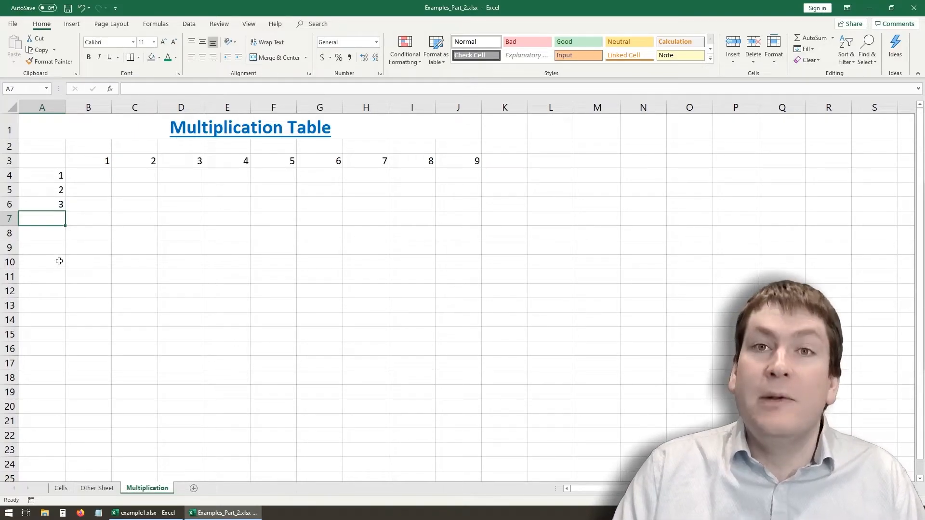
- Fill the formula from A6 down to A13
click(46, 204)
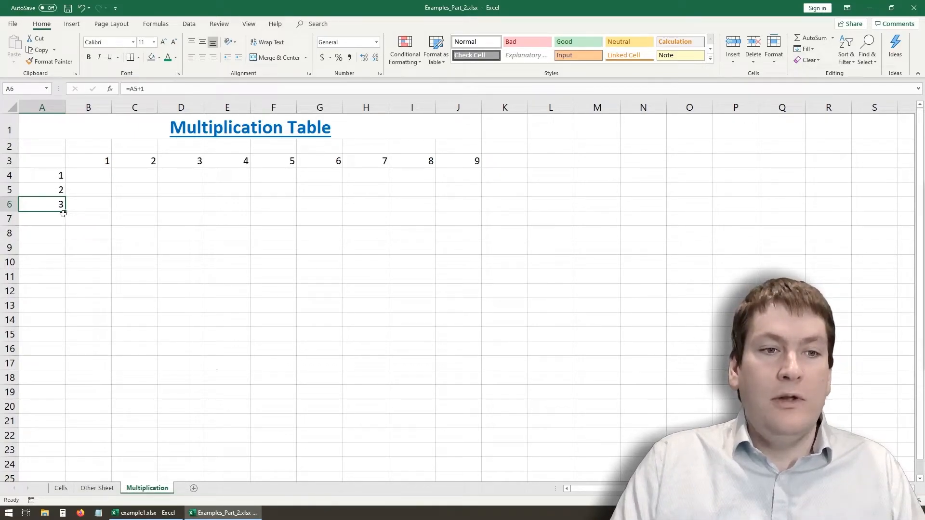
drag(64, 212, 64, 312)
click(62, 292)
- Go through the filled formulas from A6 downward and clear the extra cell A13
click(64, 208)
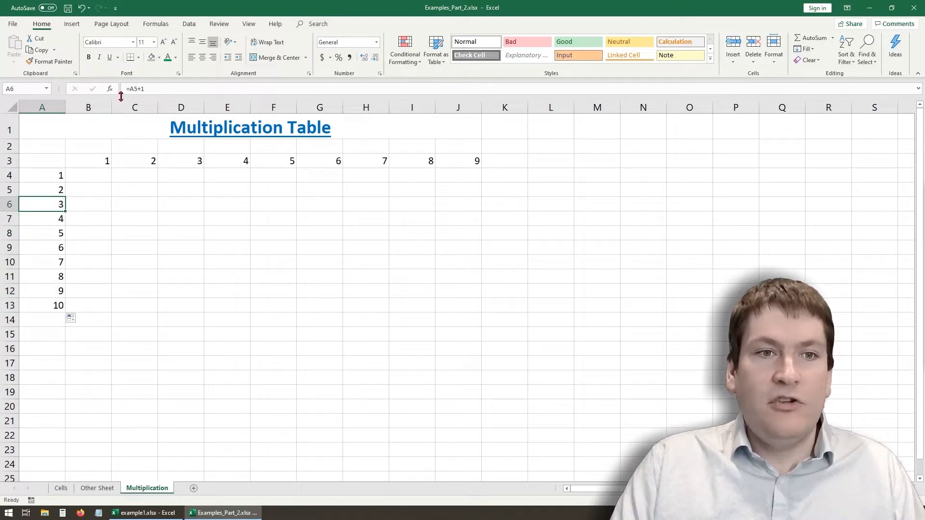
key(Down)
key(Down)
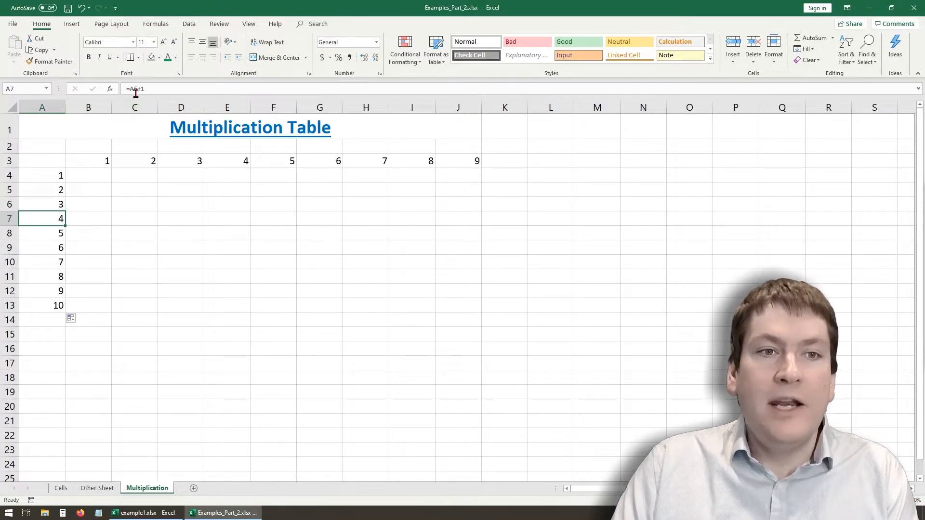
key(Up)
key(Up)
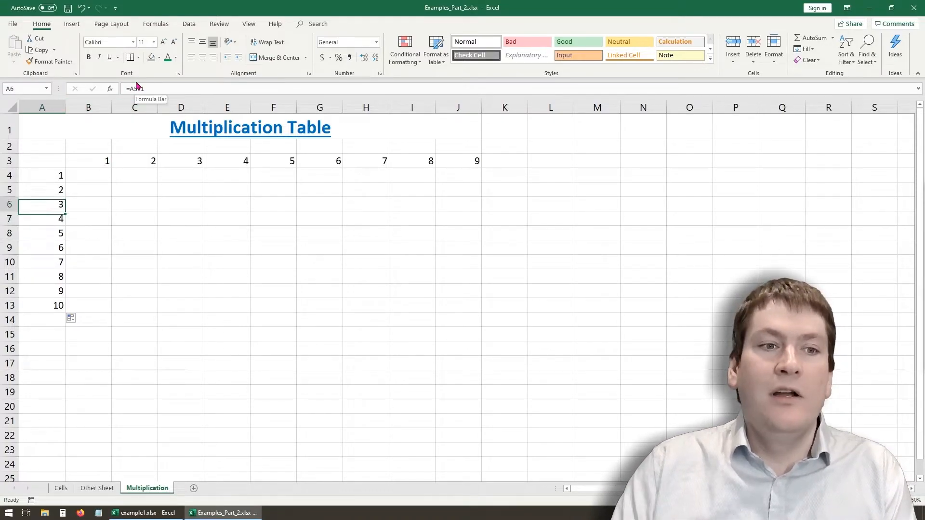
key(Down)
key(Down)
key(Down)
key(Down)
key(Down)
key(Down)
key(Down)
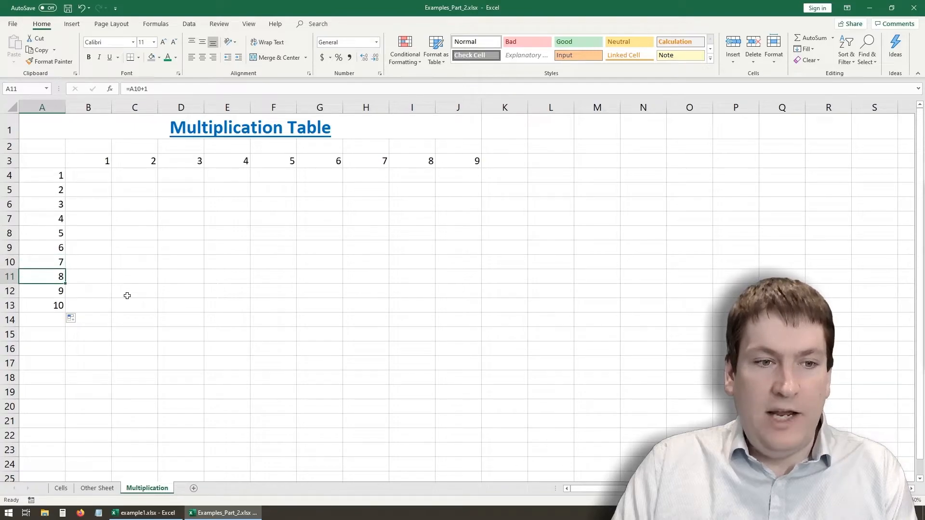
key(Delete)
- Examine which cells the formulas in A6, A7 and A8 refer to, leaving each formula as it is
click(61, 216)
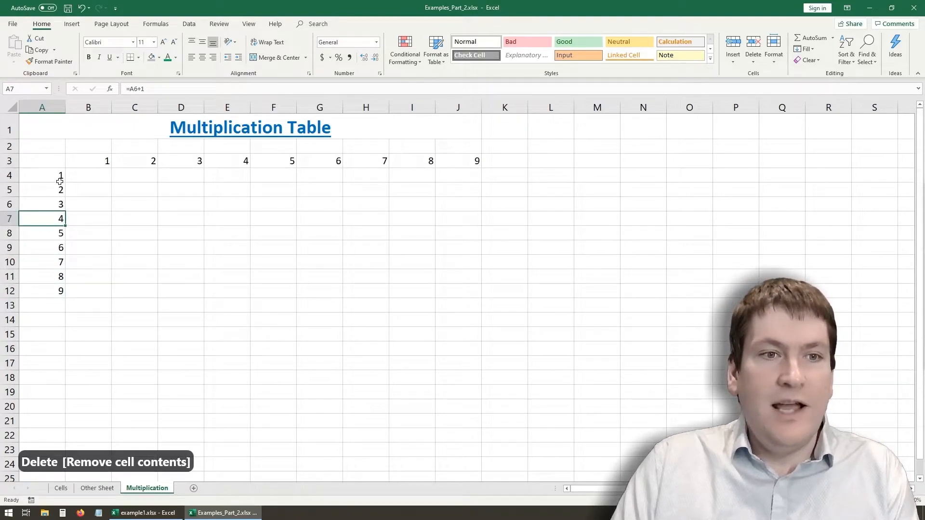
click(53, 205)
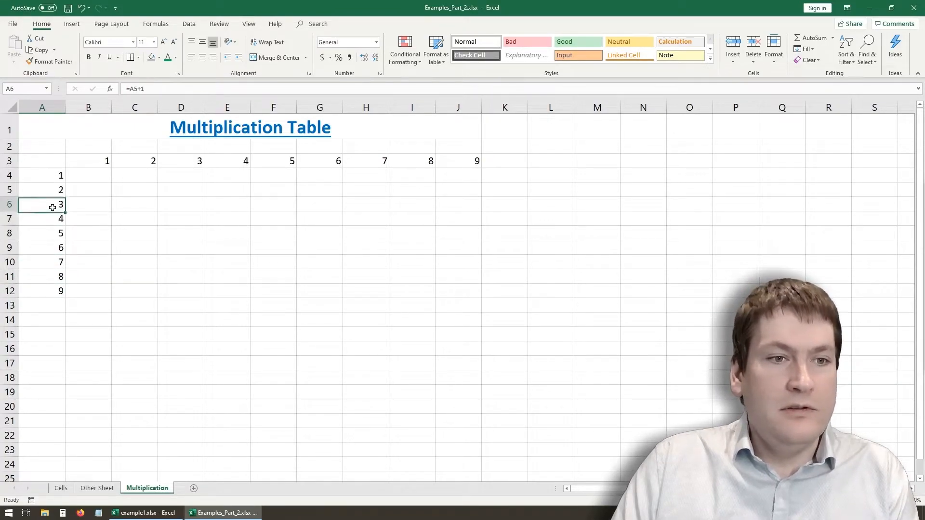
click(135, 89)
key(Return)
click(136, 89)
key(Return)
click(135, 88)
key(Return)
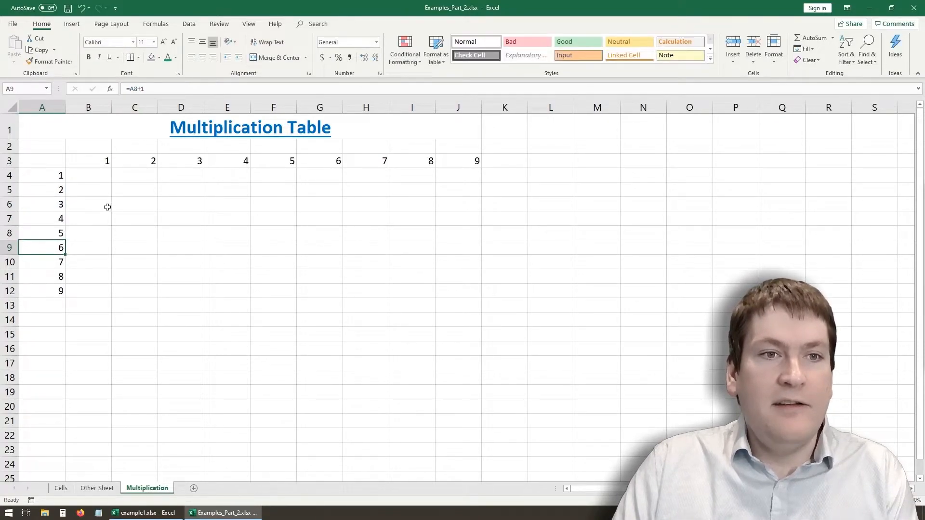
click(60, 220)
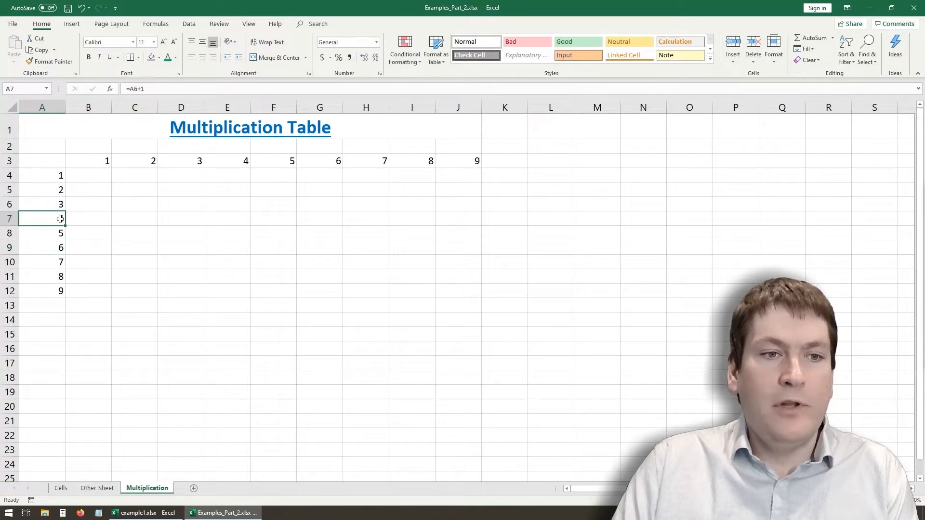
click(144, 89)
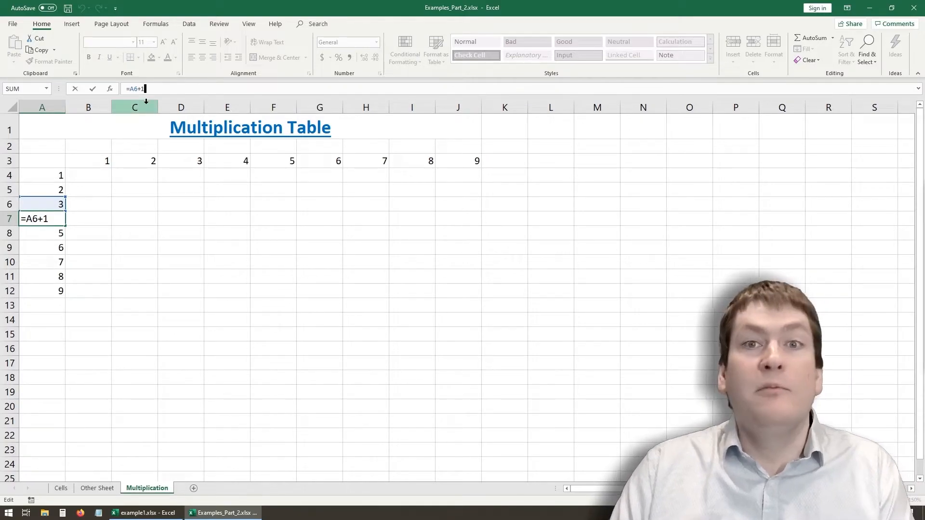
key(Return)
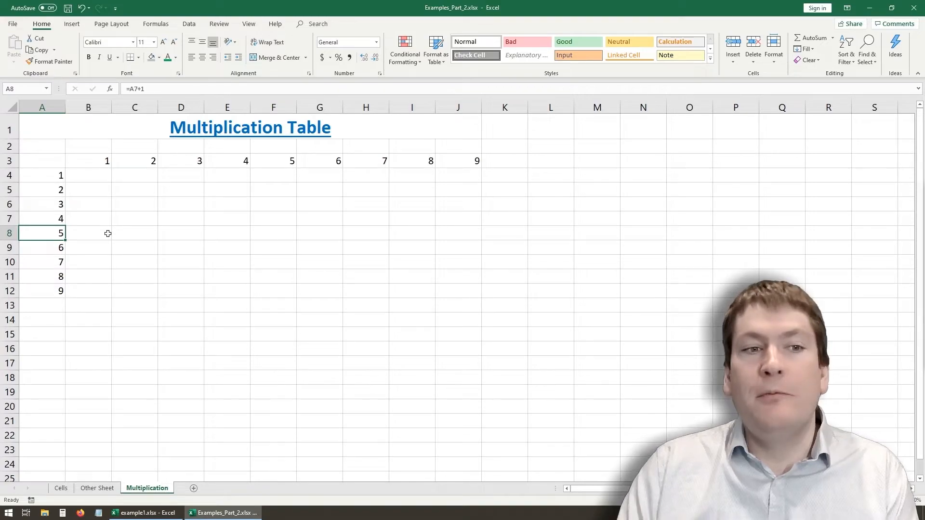
drag(53, 177, 52, 293)
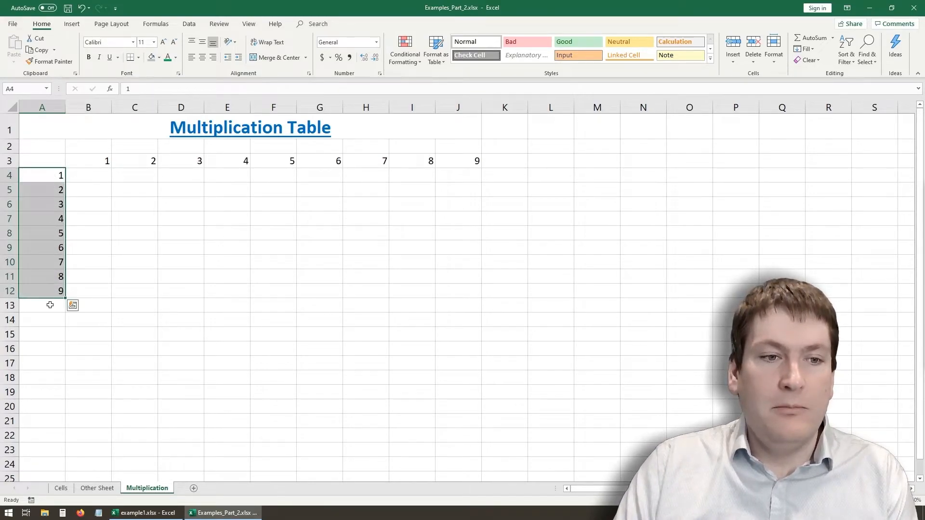
click(49, 318)
click(49, 290)
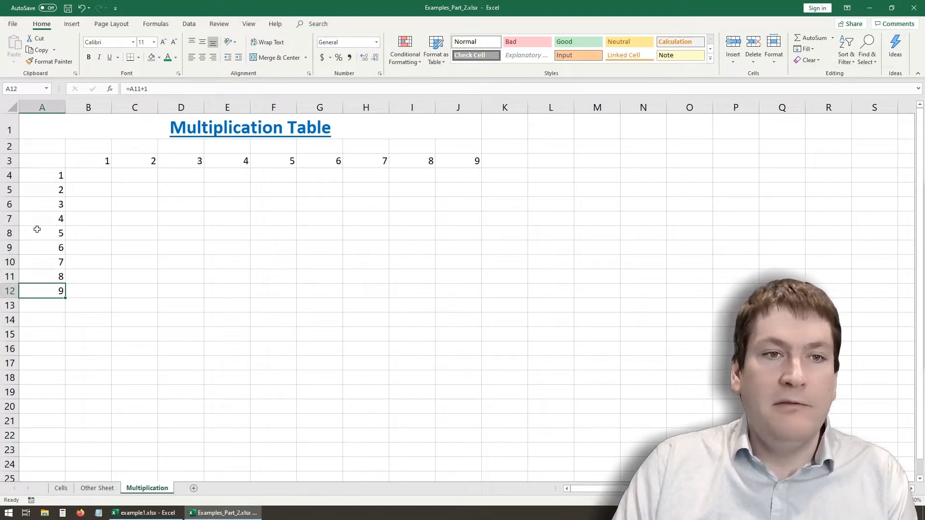
click(72, 247)
- Overwrite the formula in cell A5 with the value 7
click(60, 188)
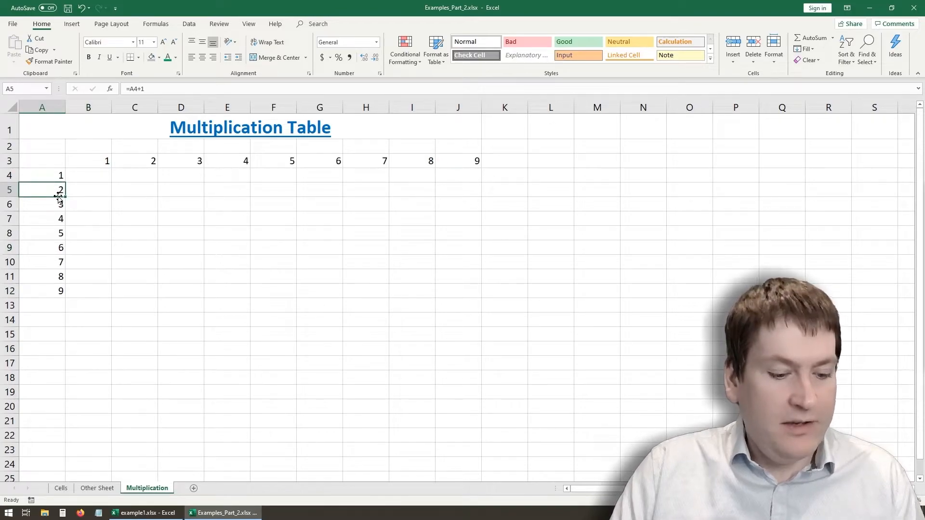
text(7)
click(102, 261)
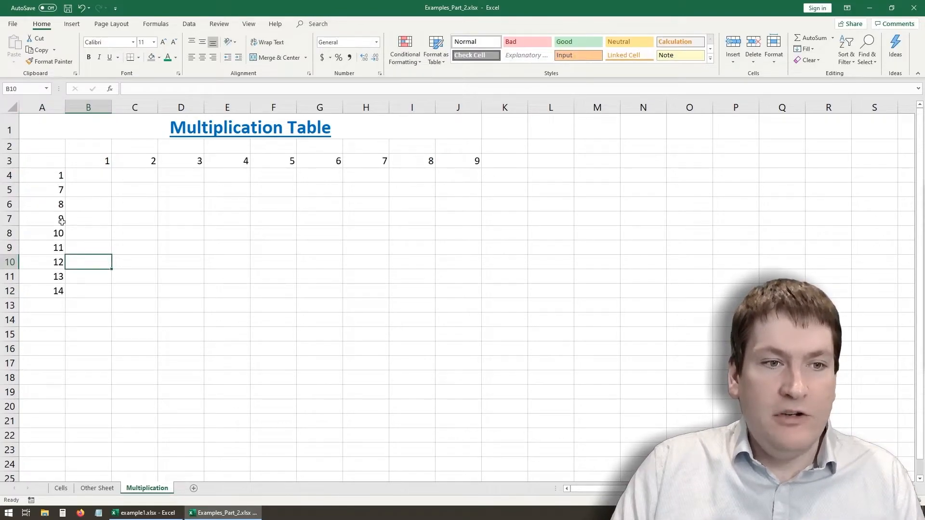
- Undo the last entry in cell A5 to restore its formula
key(ctrl+z)
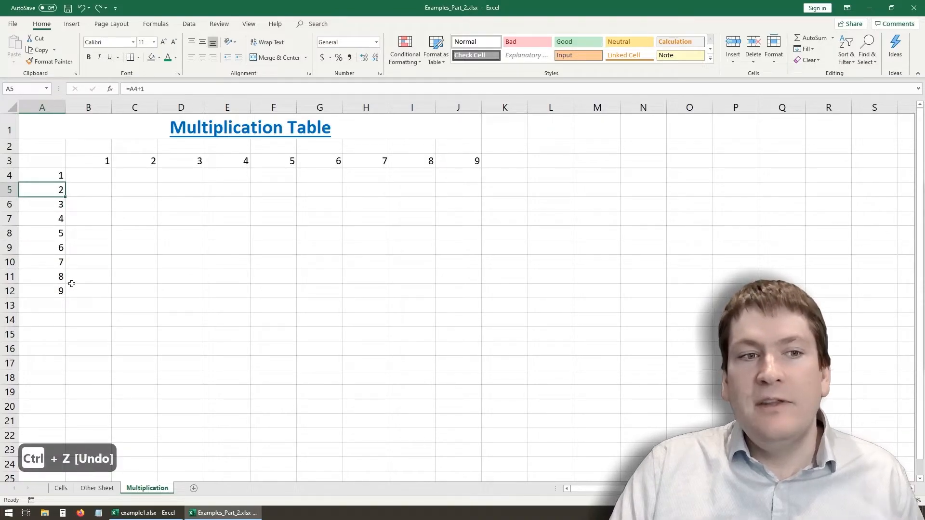
click(147, 260)
- Try overwriting the formula in cell A5 with the value 5, and undo that entry
click(63, 192)
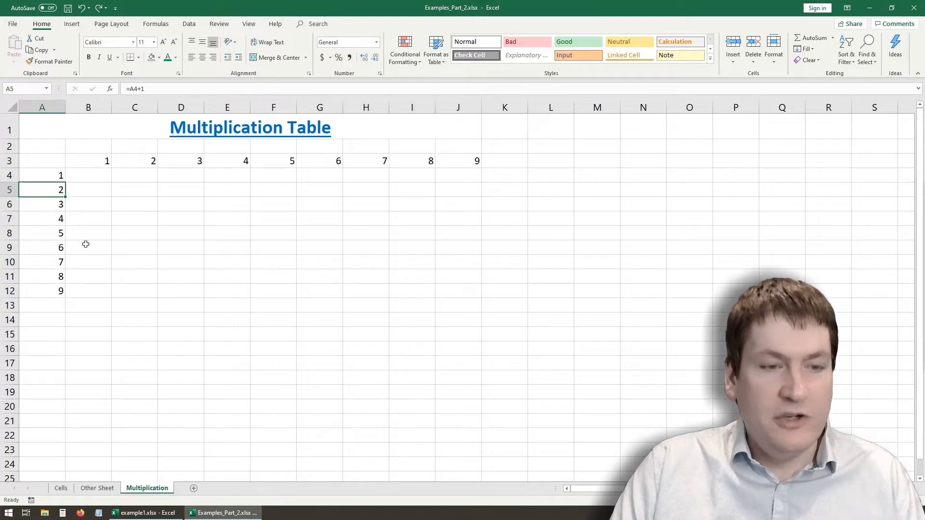
text(5)
click(132, 245)
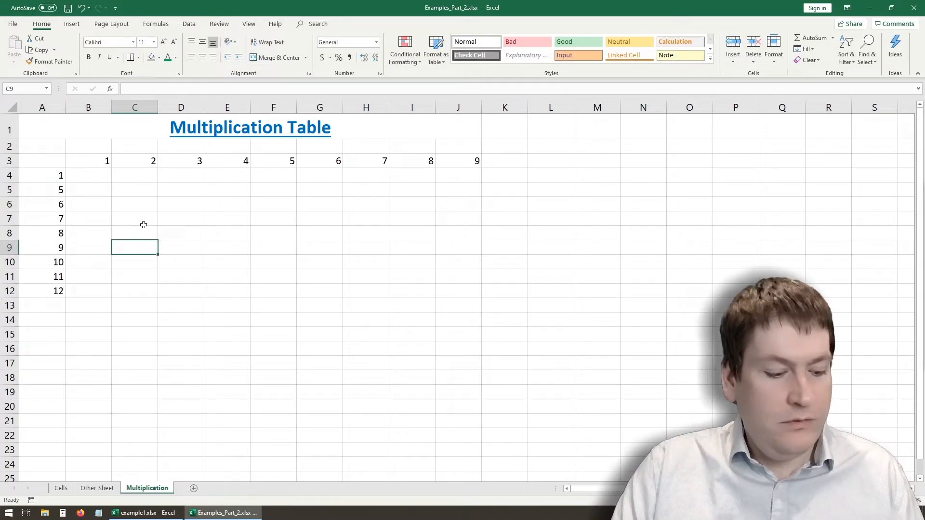
key(ctrl+z)
- Try changing the heading number in cell C3 to 3, and undo that entry
click(155, 164)
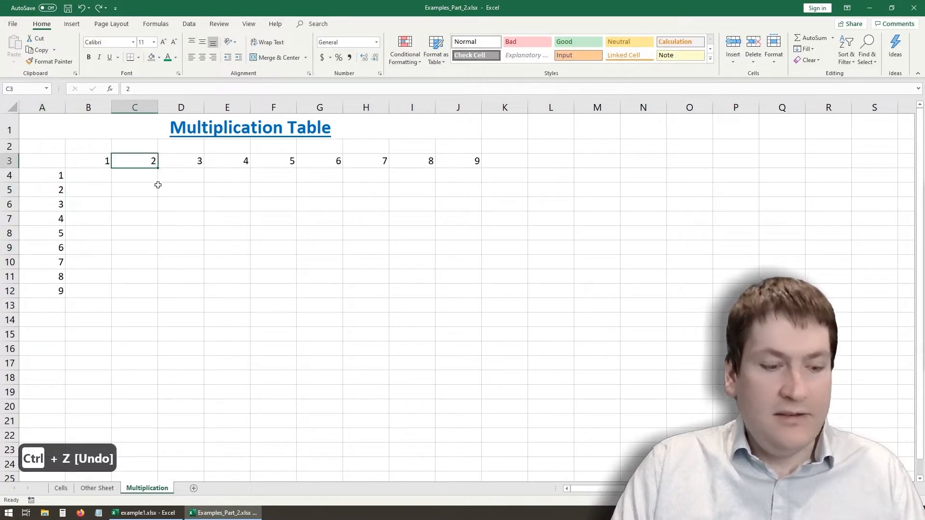
click(237, 165)
click(274, 151)
click(185, 163)
click(153, 162)
text(3)
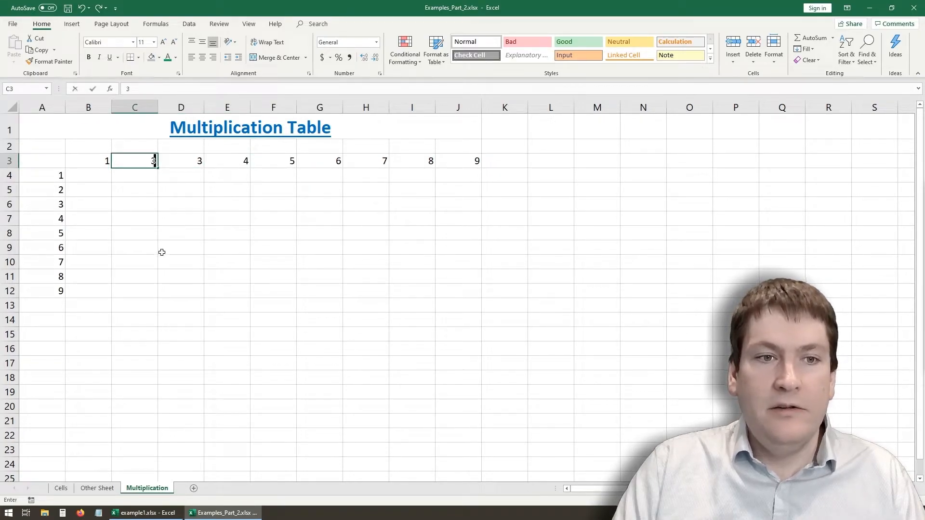
click(164, 238)
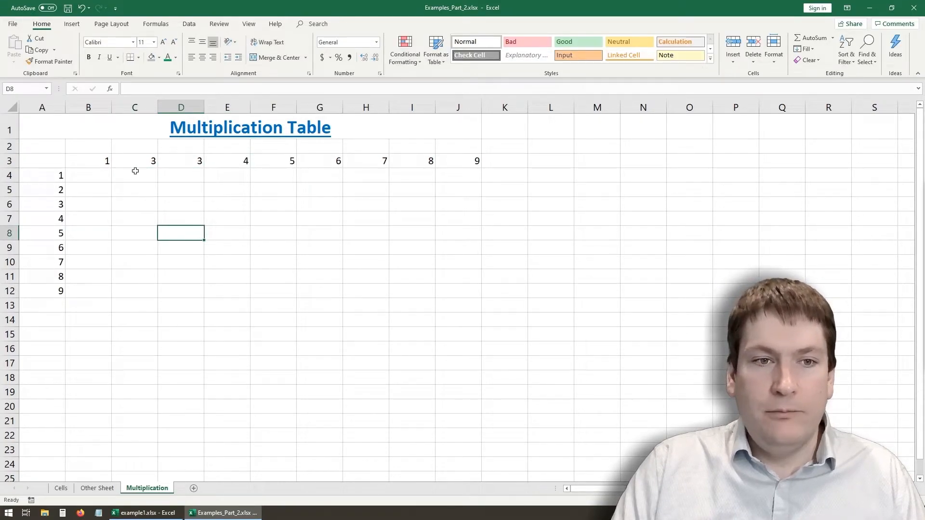
key(ctrl+z)
click(149, 268)
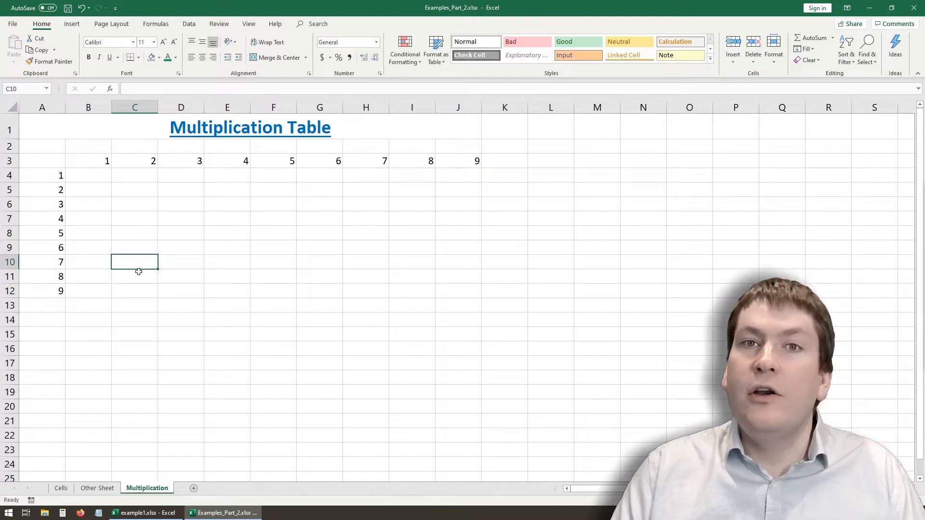
- Compare the contents of heading cells B3 and D3 with the contents of cell A7
click(106, 164)
click(182, 162)
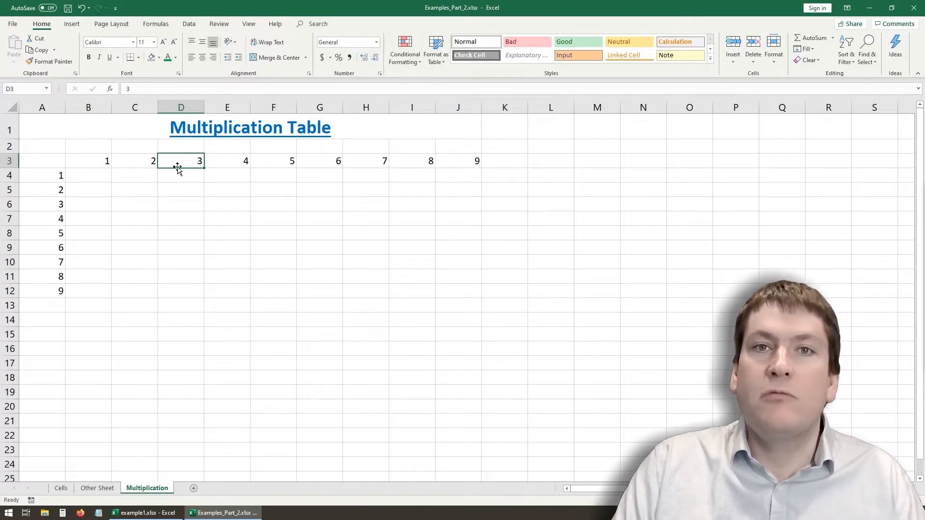
click(48, 222)
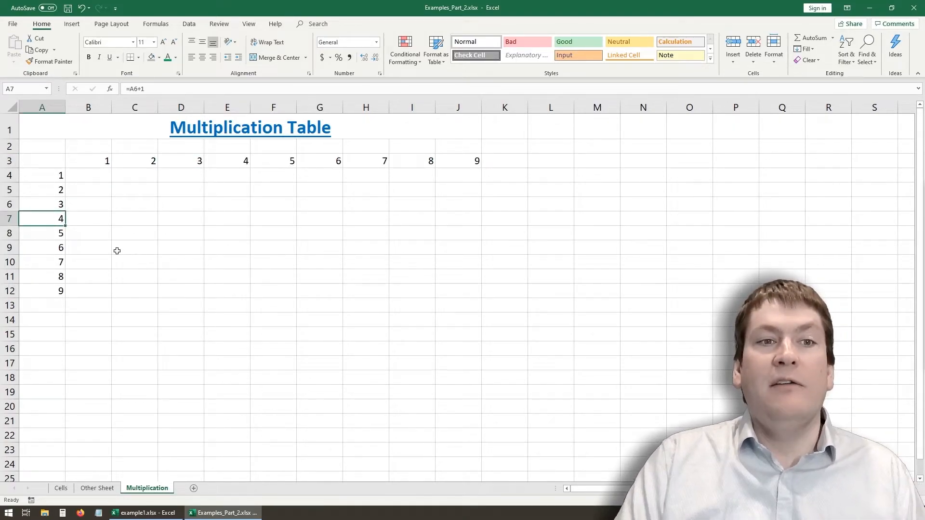
click(153, 304)
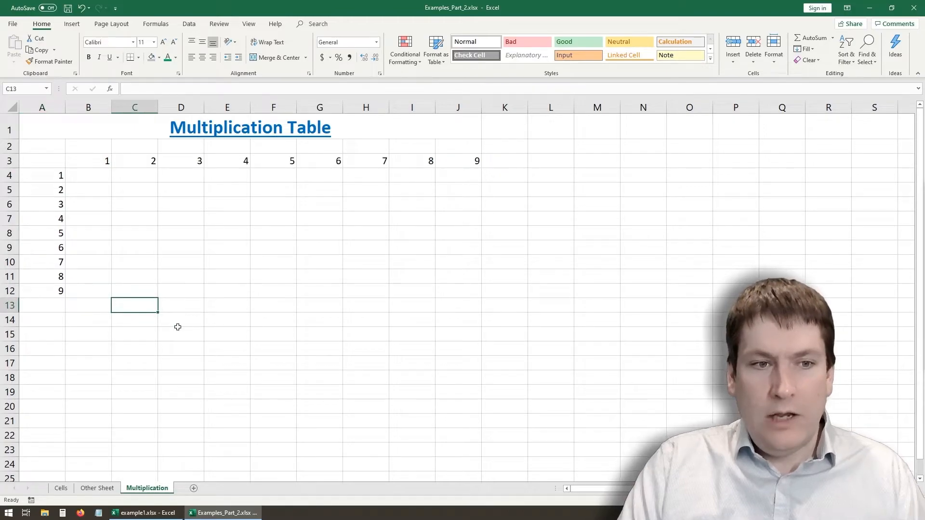
- Make the row headings in A4:A12 and the column headings in B3:J3 bold
drag(52, 176, 51, 289)
key(ctrl+b)
drag(98, 160, 455, 157)
key(ctrl+b)
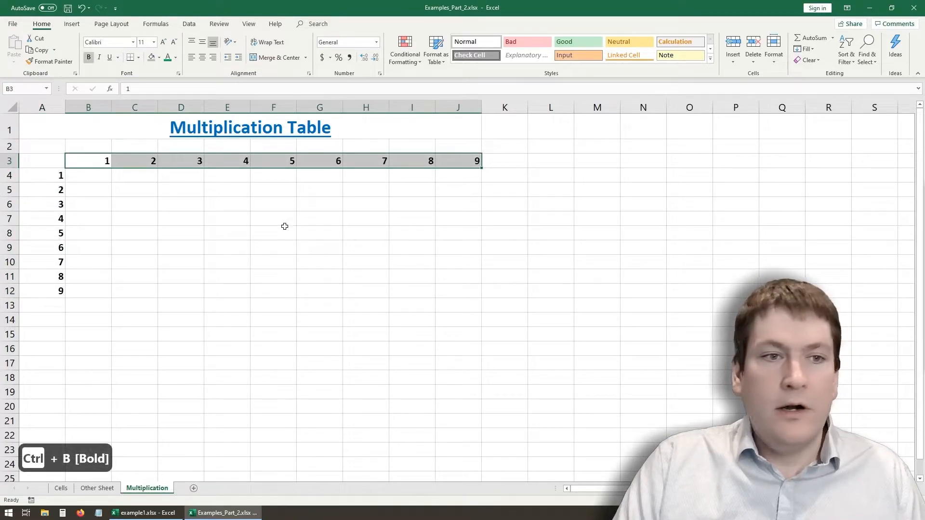
click(103, 230)
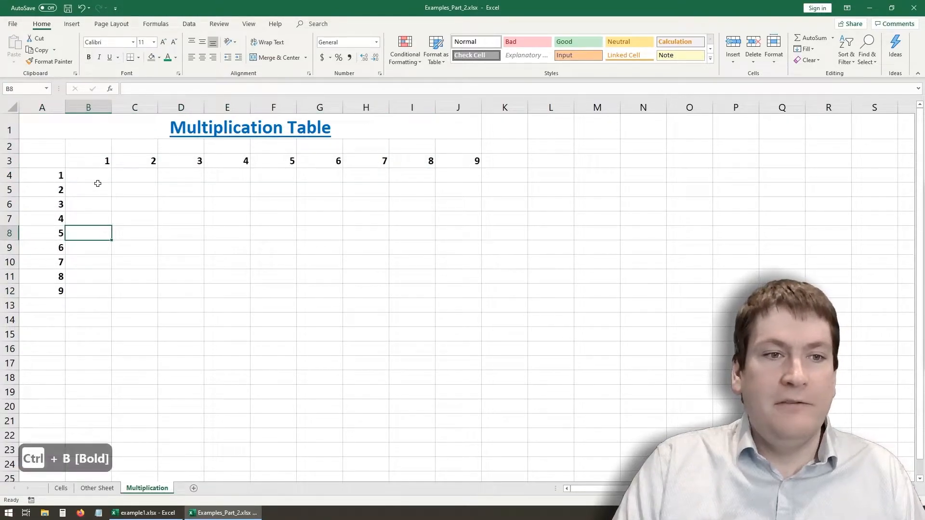
click(107, 177)
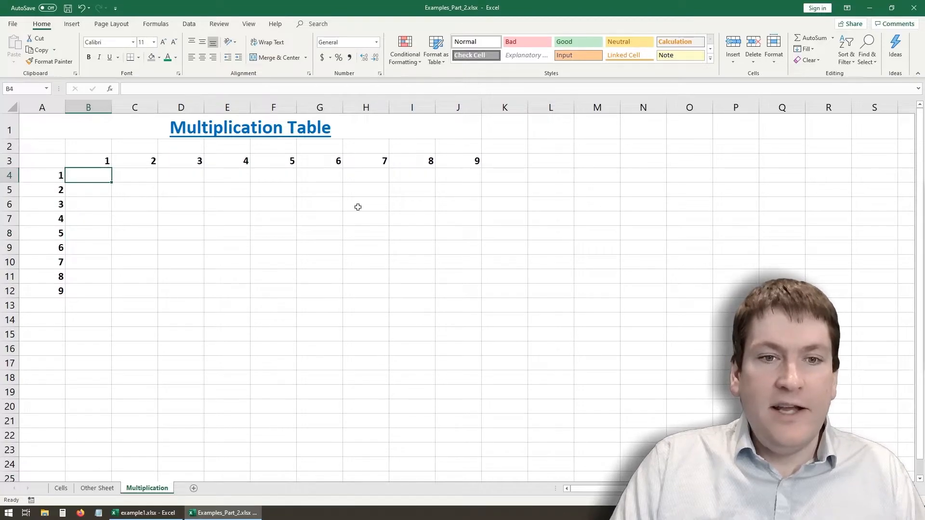
click(126, 247)
click(137, 203)
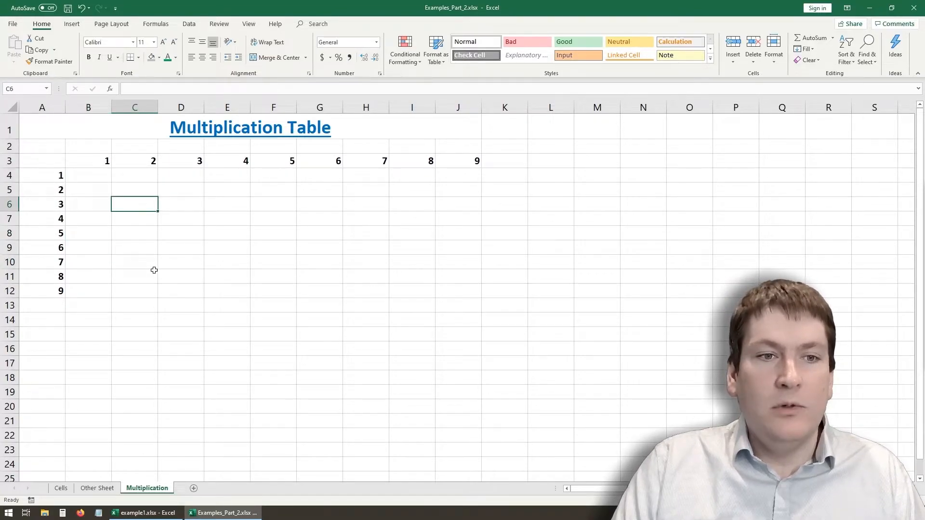
click(142, 160)
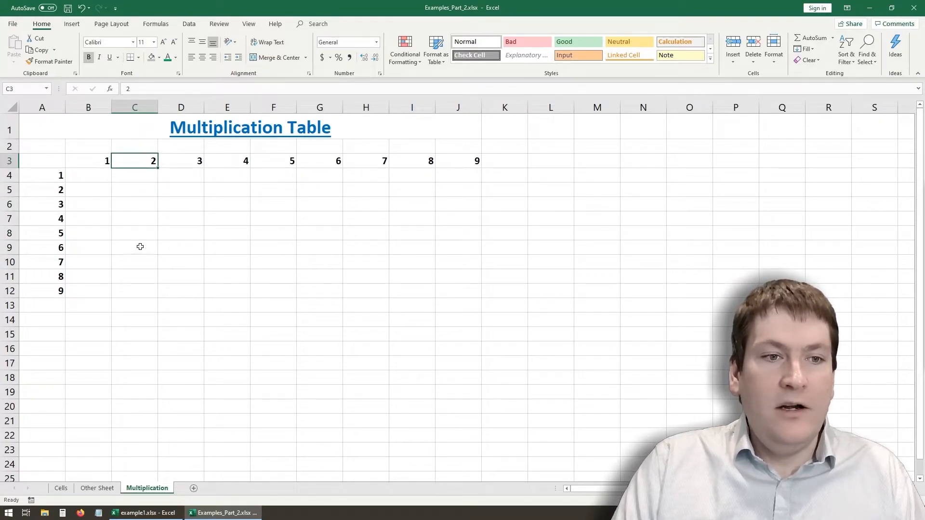
click(132, 204)
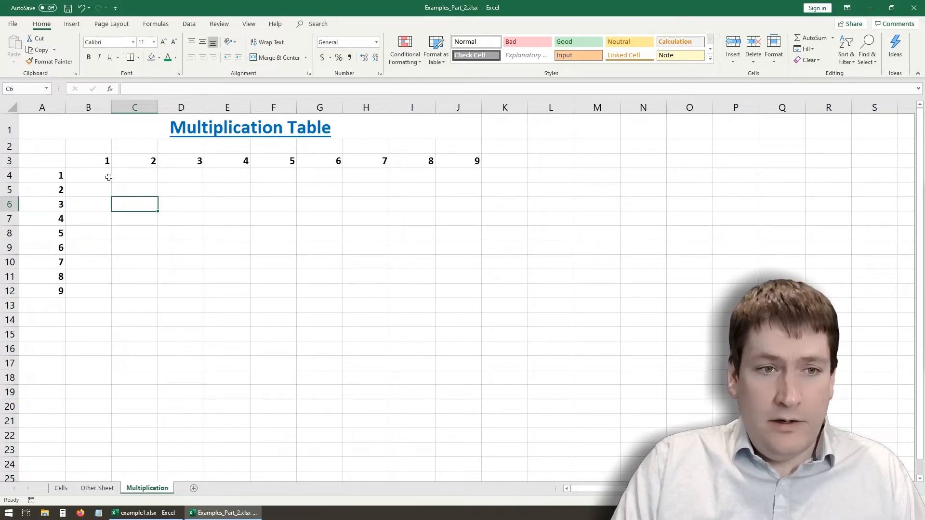
click(108, 175)
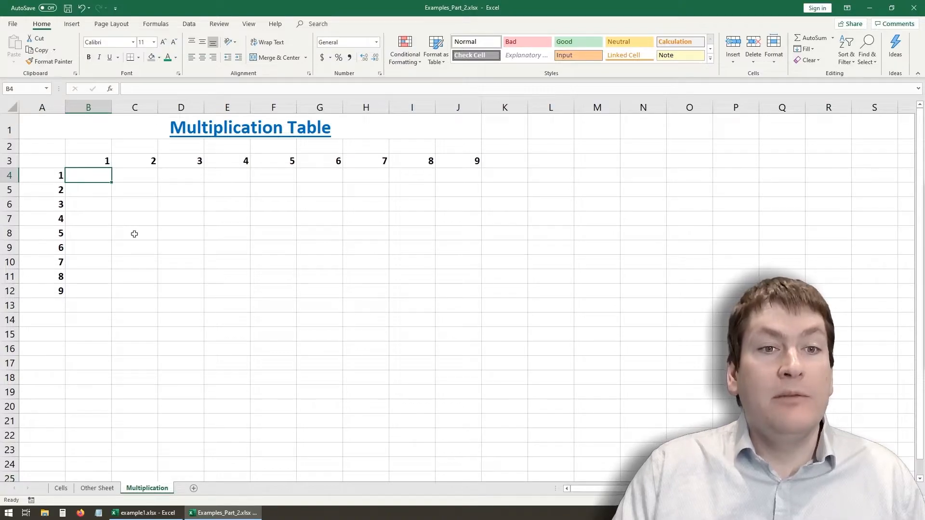
click(117, 228)
- Enter the formula =B3*A4 in cell B4 to multiply the first column heading by the first row heading
click(105, 177)
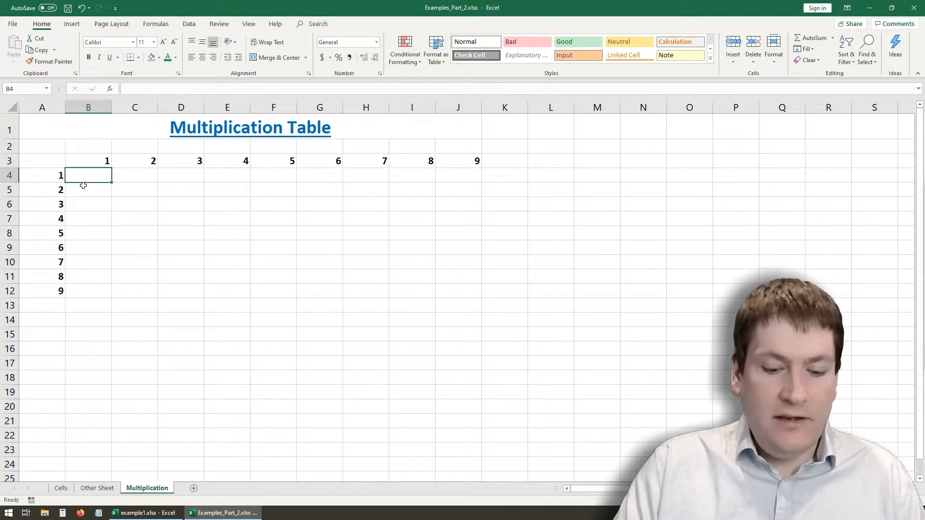
text(=B)
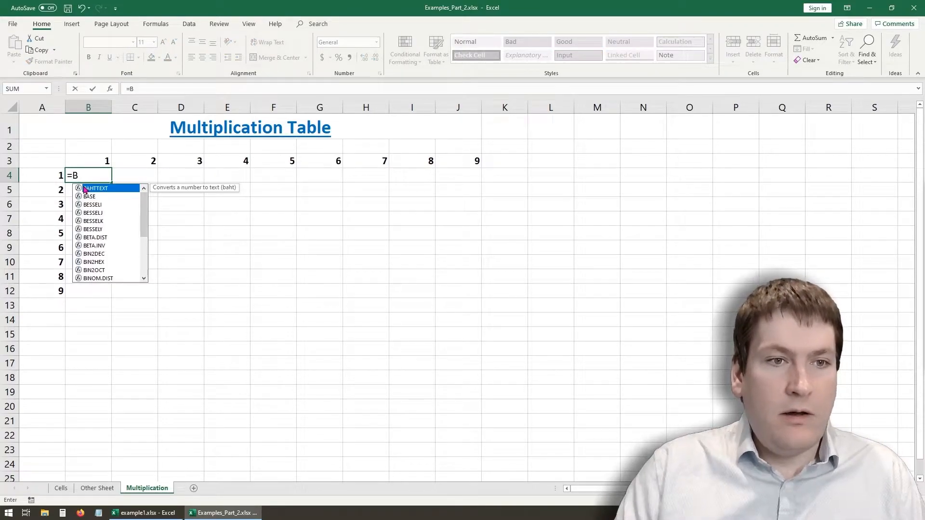
click(106, 160)
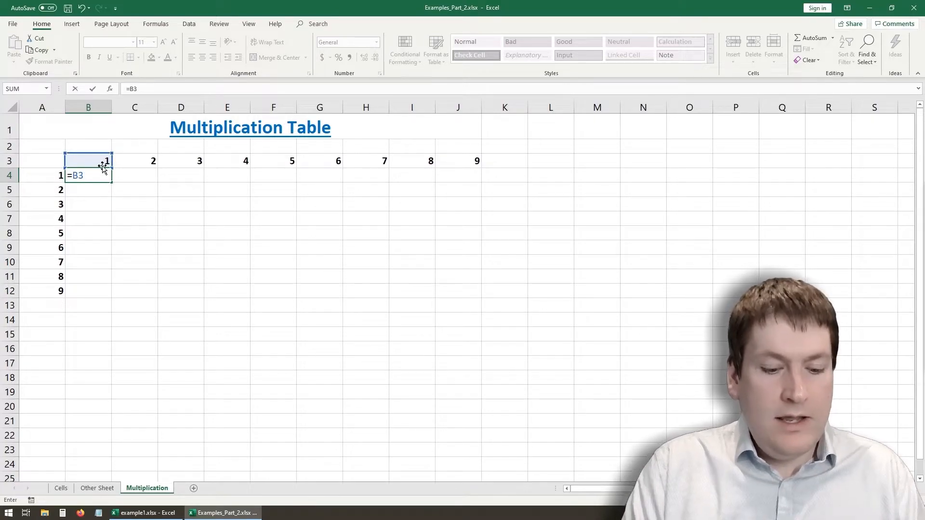
text(*)
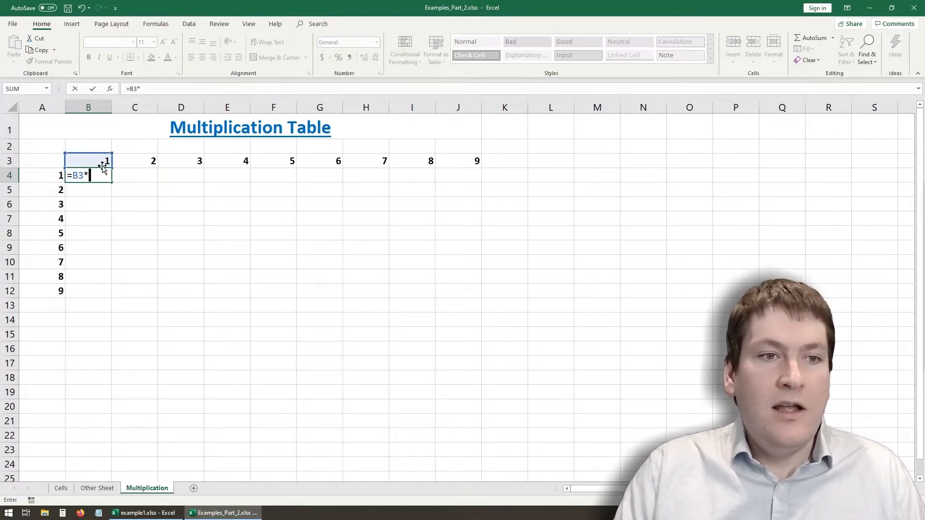
text(A)
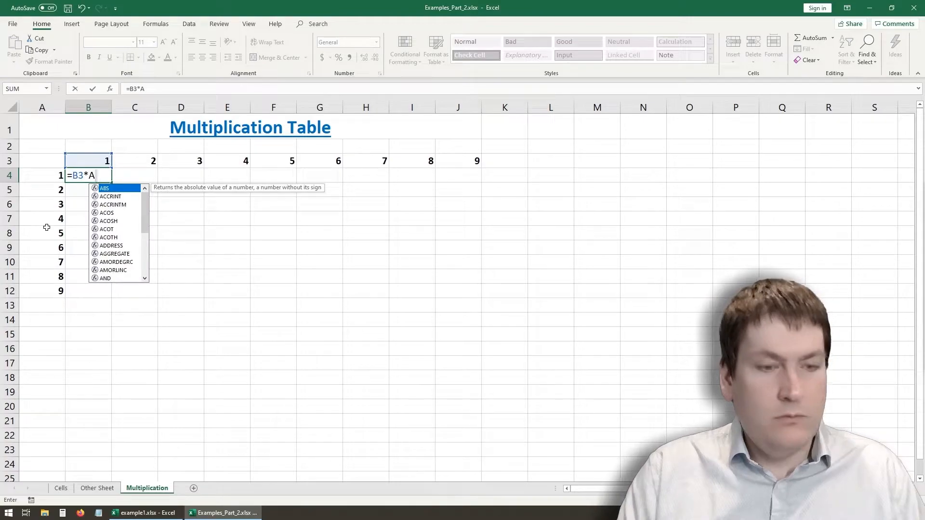
text(4)
key(Return)
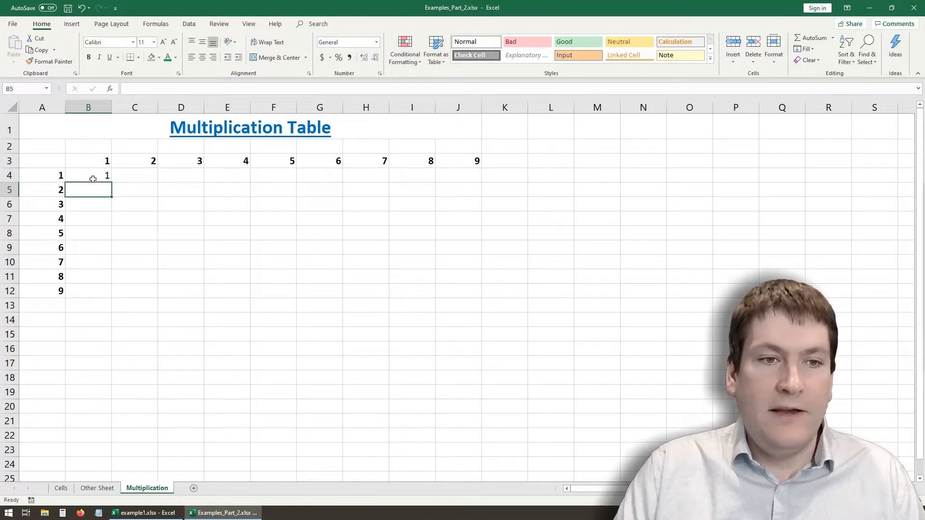
- Try entering the formula =C3*A4 manually in cell C4, and clear the cell again
click(144, 176)
text(=)
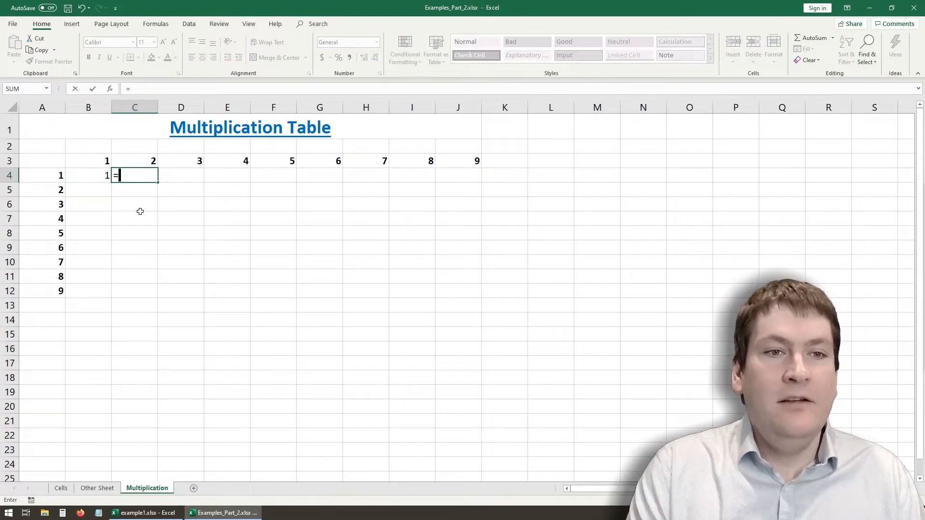
text(C)
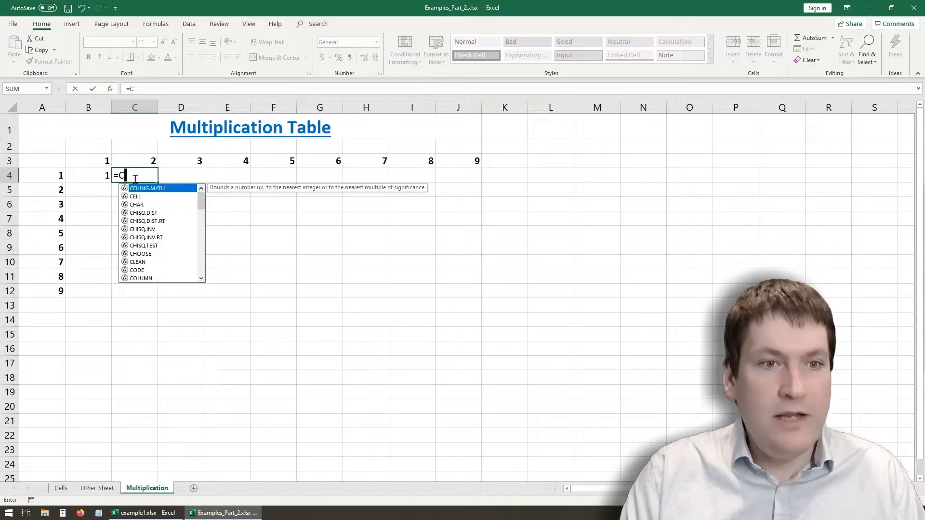
text(3*)
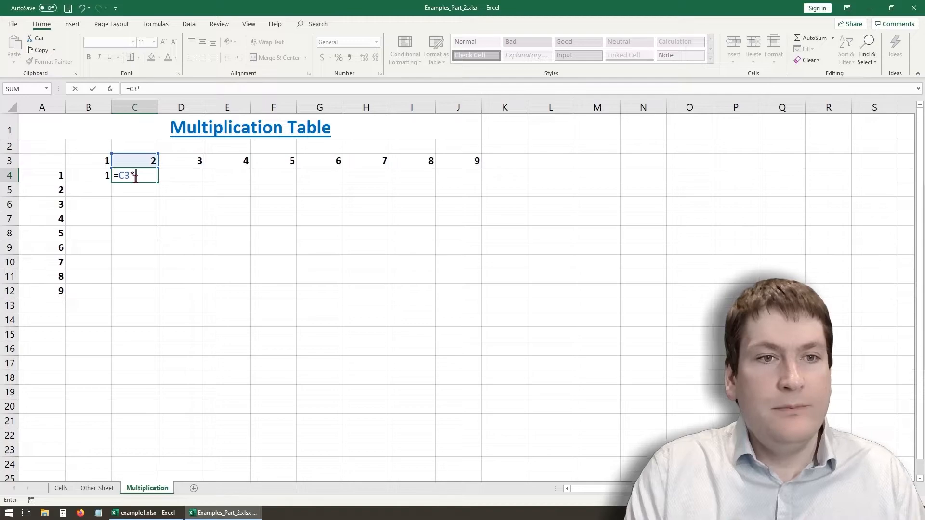
text(B4)
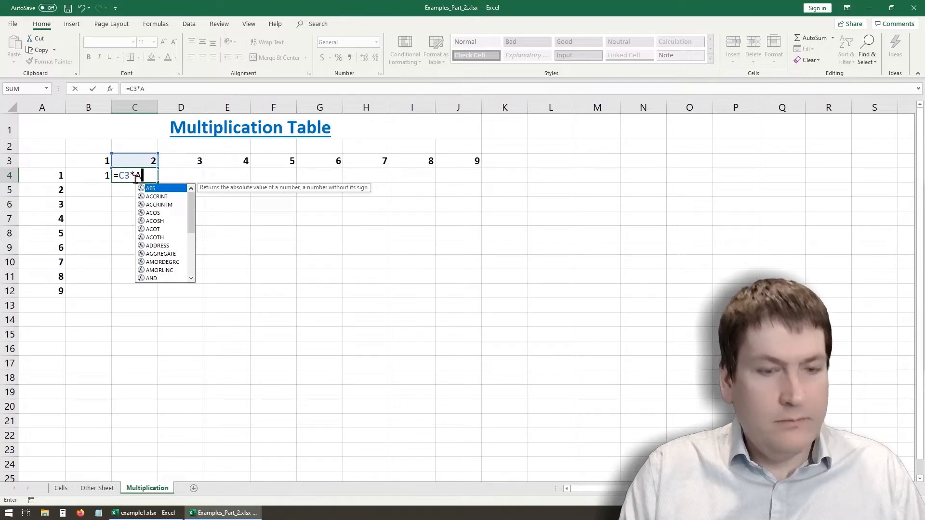
key(Return)
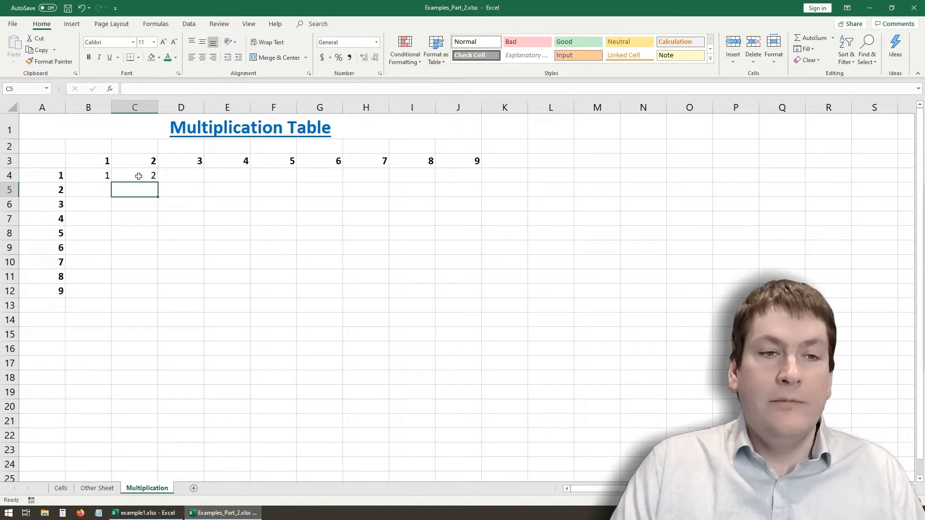
click(140, 174)
key(Delete)
click(149, 233)
- Examine which cells the formula in B4 refers to, leaving the formula as it is
click(106, 173)
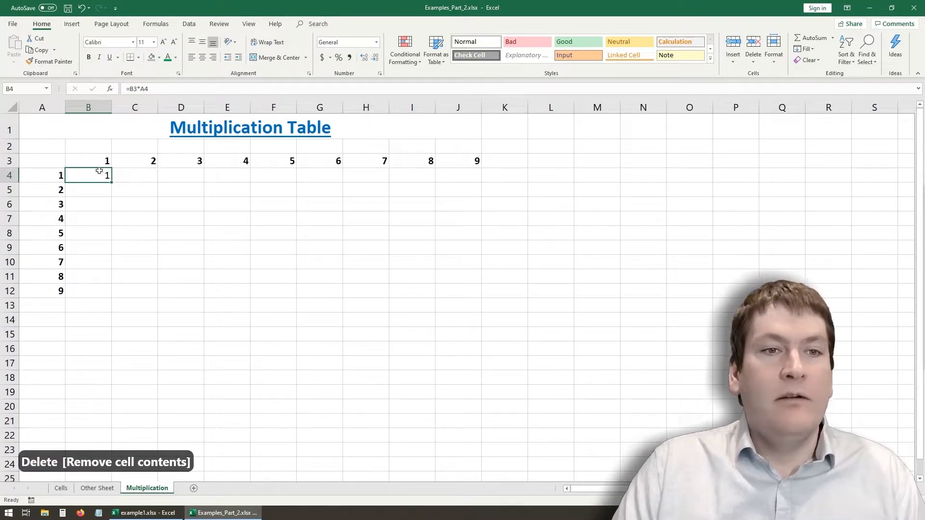
key(F2)
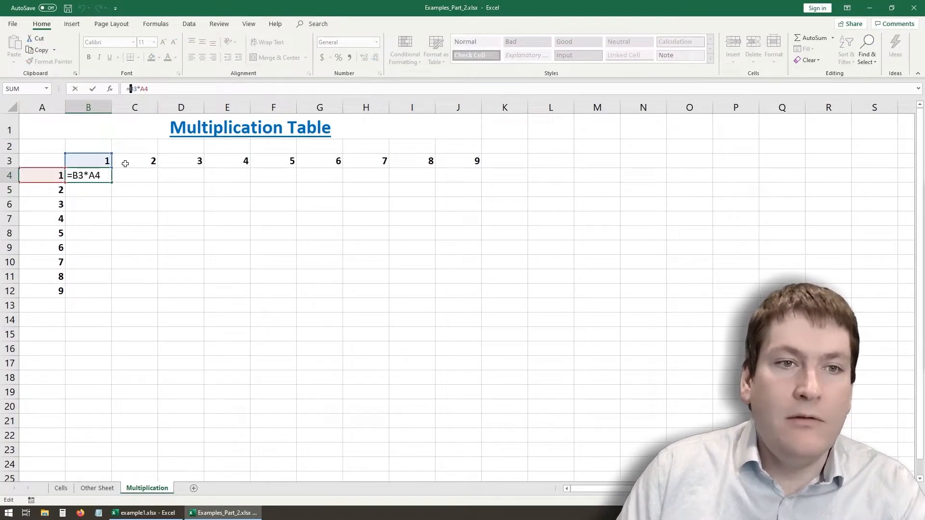
key(Return)
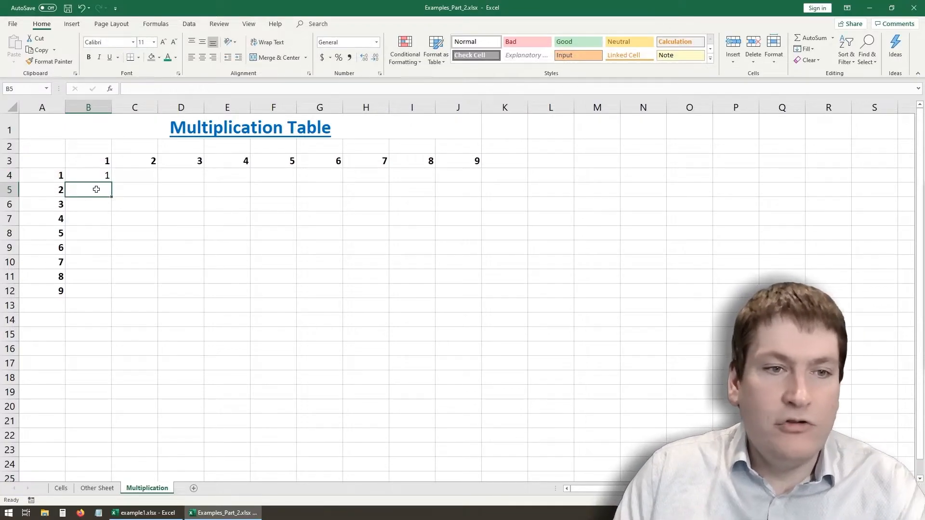
- Fill the formula from B4 across and down the whole table range B4:J12
click(106, 174)
drag(114, 181, 471, 293)
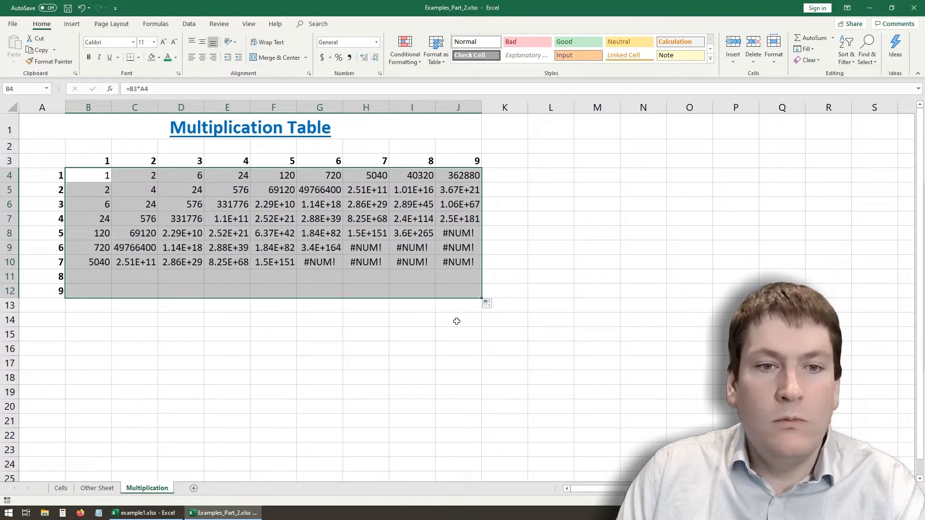
click(427, 334)
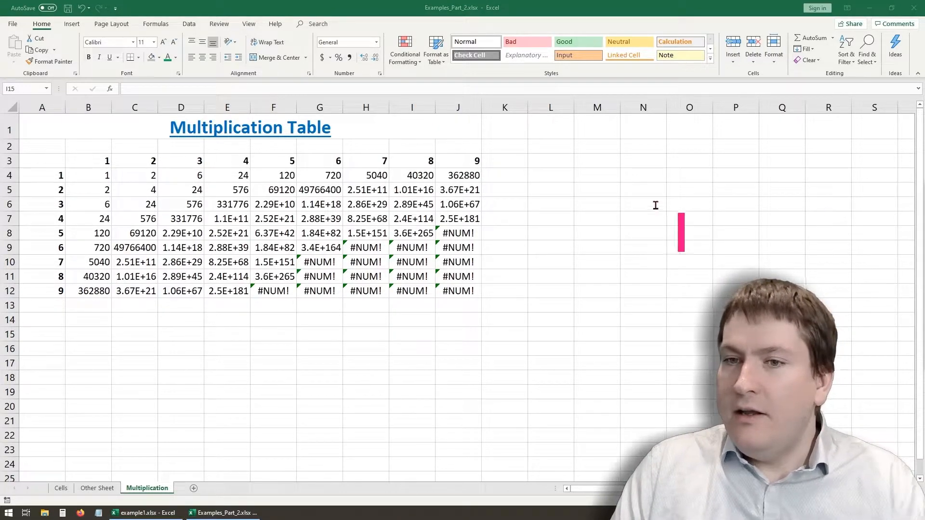
text(W)
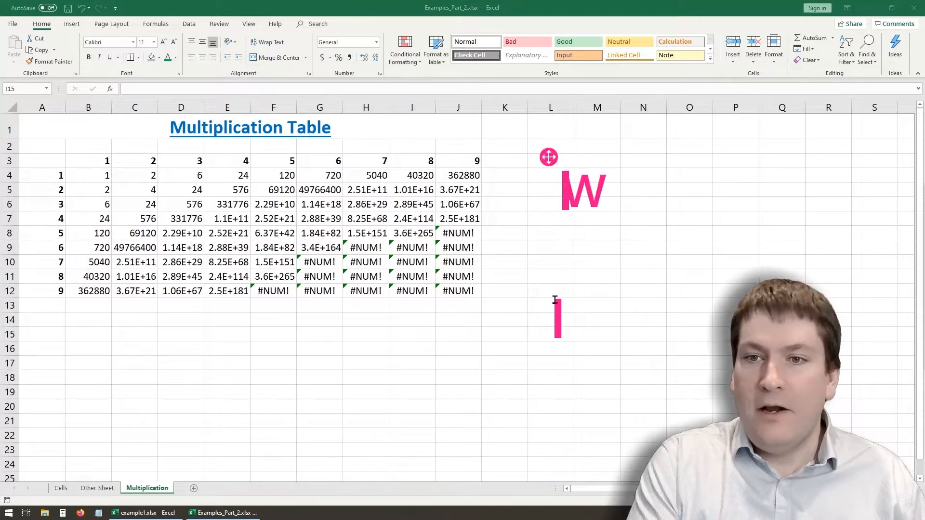
text(hat went )
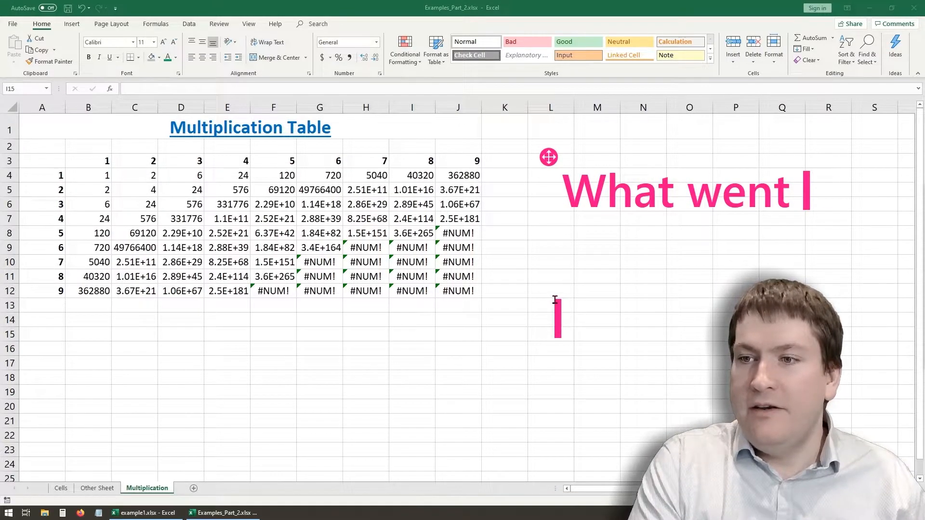
text(wrong??)
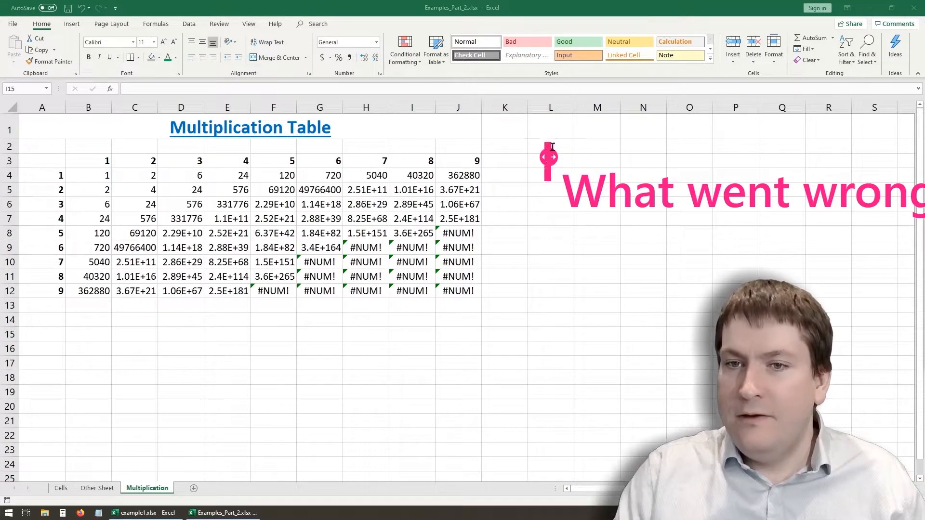
mouse_move(549, 157)
mouse_down()
mouse_move(493, 271)
mouse_move(388, 365)
mouse_up()
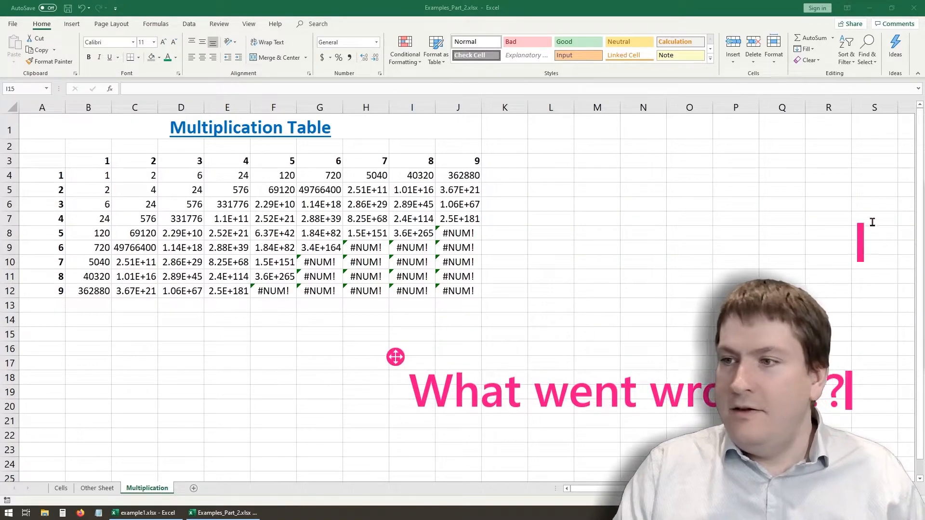
click(923, 215)
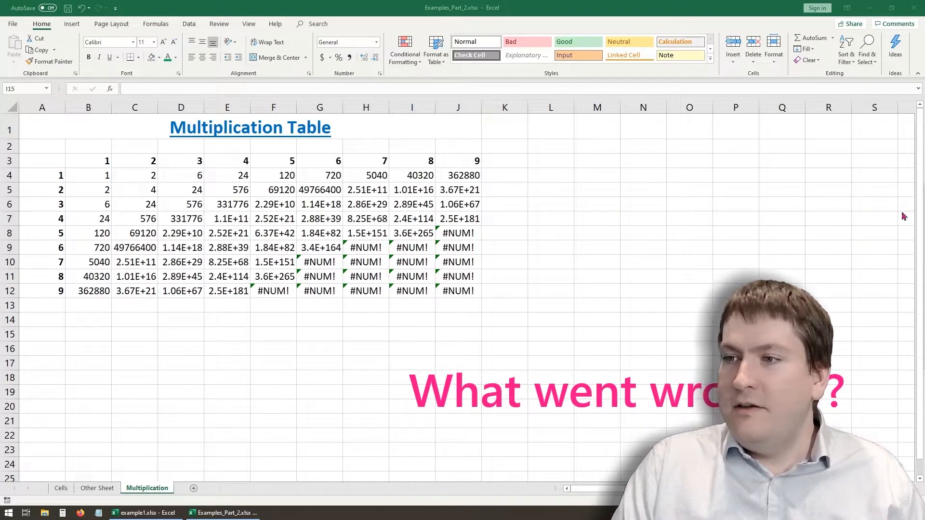
- Examine which cells the filled formulas in B4 and C4 refer to
click(100, 174)
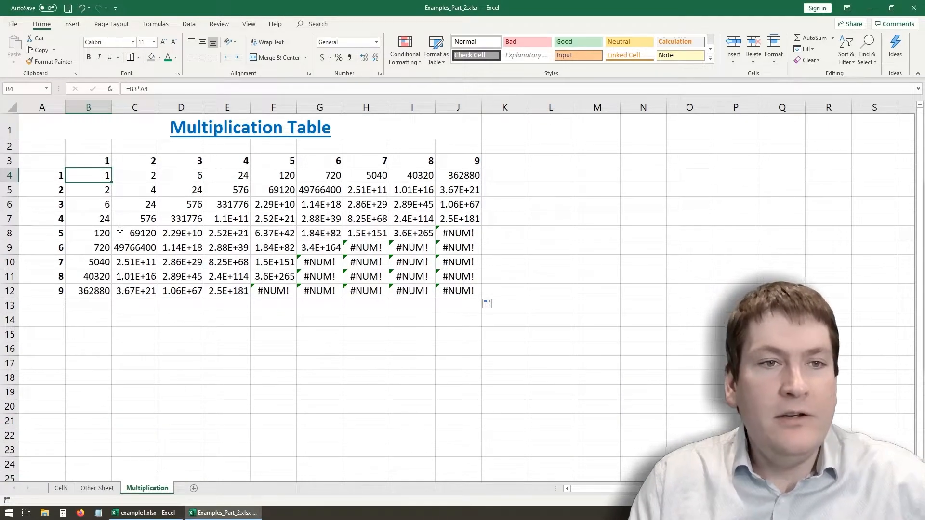
click(159, 86)
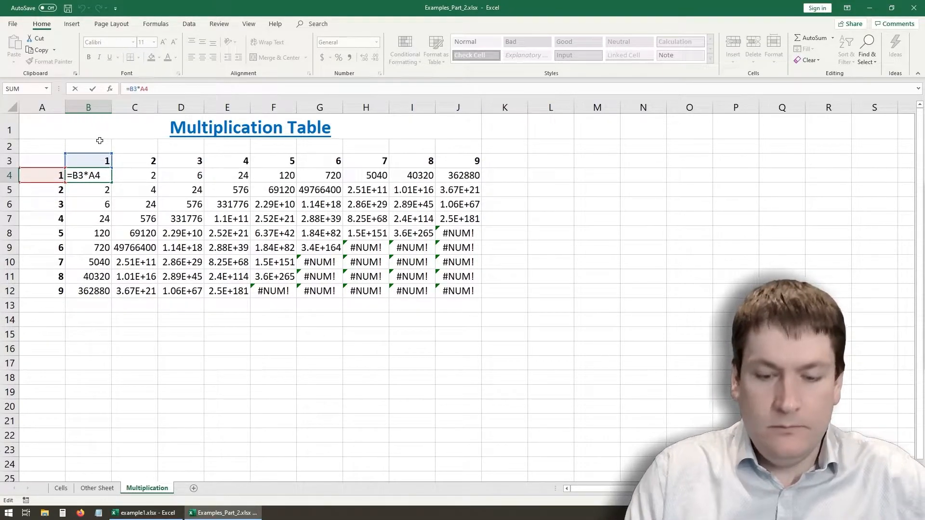
key(Return)
key(Up)
key(Right)
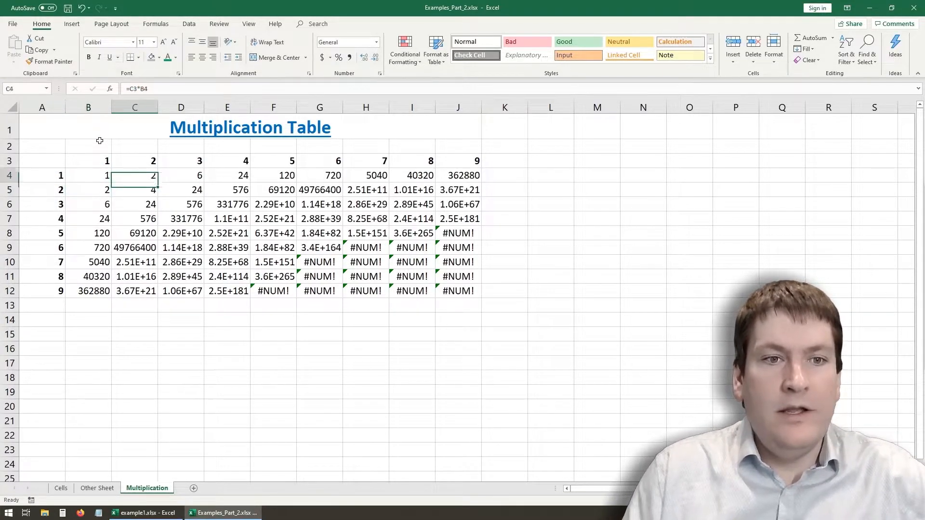
click(164, 91)
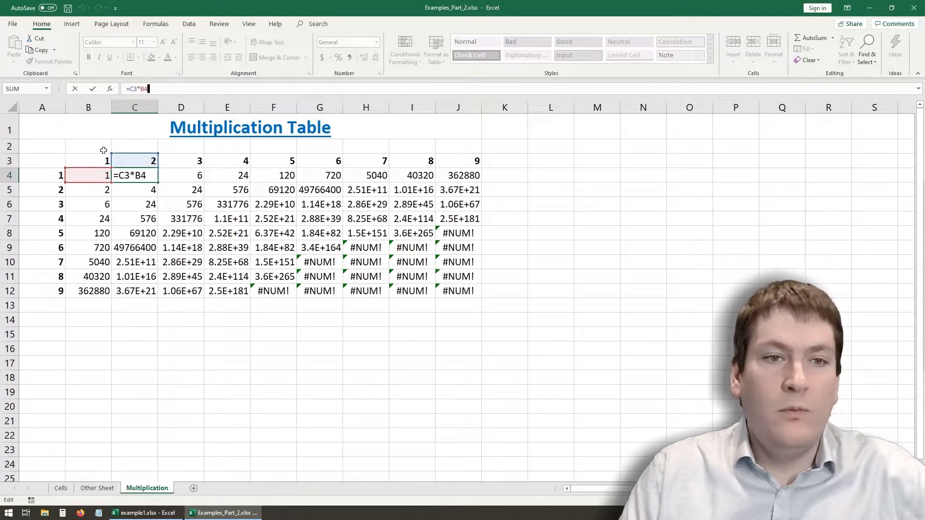
key(Return)
key(Right)
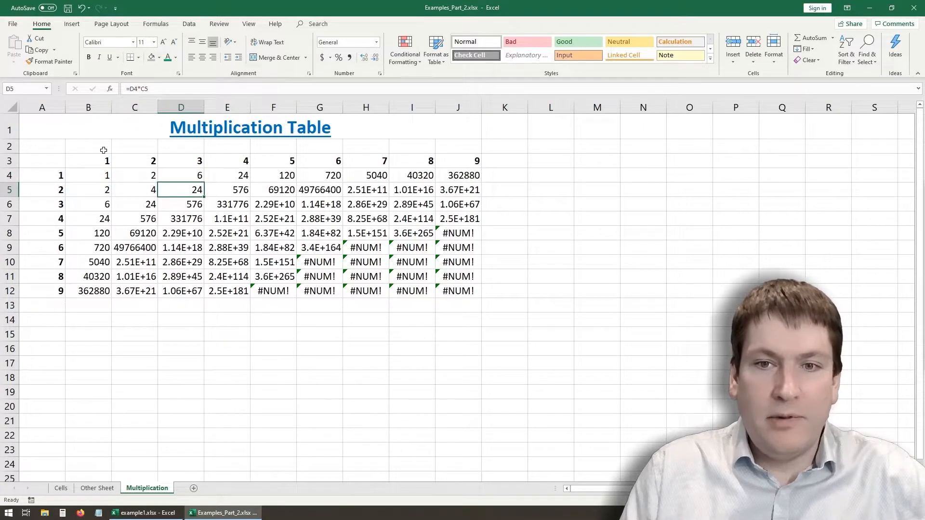
- Examine which cells the formula in J12, the last cell of the multiplication table, refers to
key(Up)
key(Right)
key(Right)
key(Right)
key(Right)
key(Right)
key(Right)
key(Down)
key(Down)
key(Down)
key(Down)
key(Down)
key(Down)
key(Down)
key(Down)
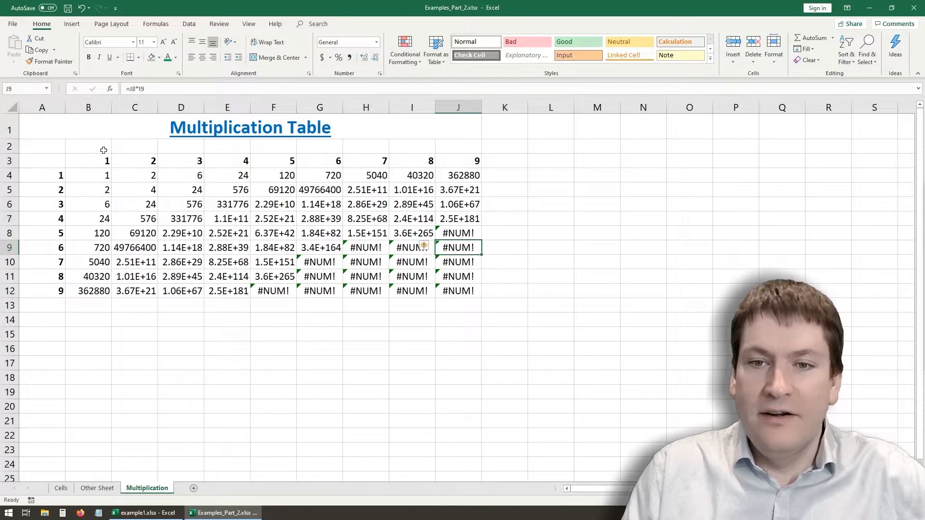
key(F2)
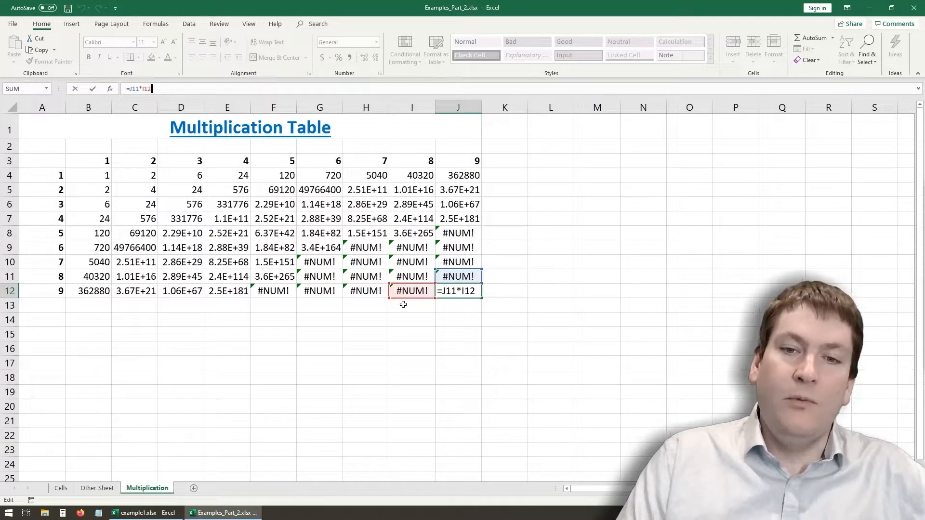
key(Left)
key(Left)
key(Left)
key(Left)
key(Left)
key(Left)
key(Left)
key(Left)
key(Left)
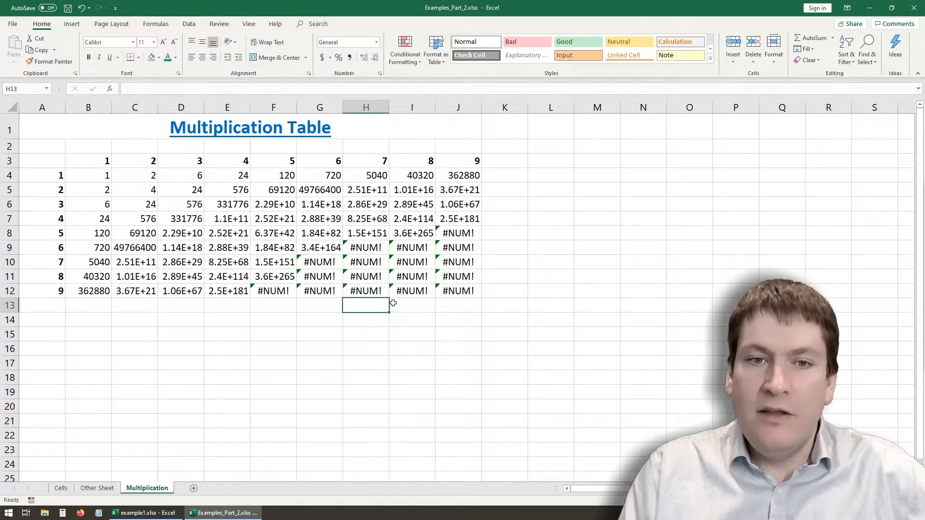
- Make both references in the B4 formula absolute so that it reads =$B$3*$A$4
key(Up)
key(Up)
key(Up)
key(Up)
key(Up)
key(Up)
key(Up)
key(Up)
key(Up)
key(Up)
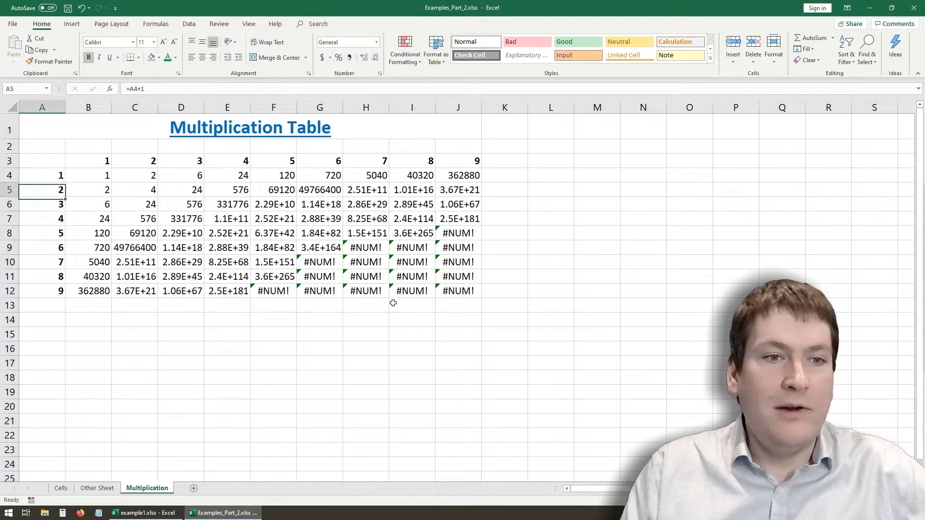
key(Right)
key(Right)
key(Down)
key(Left)
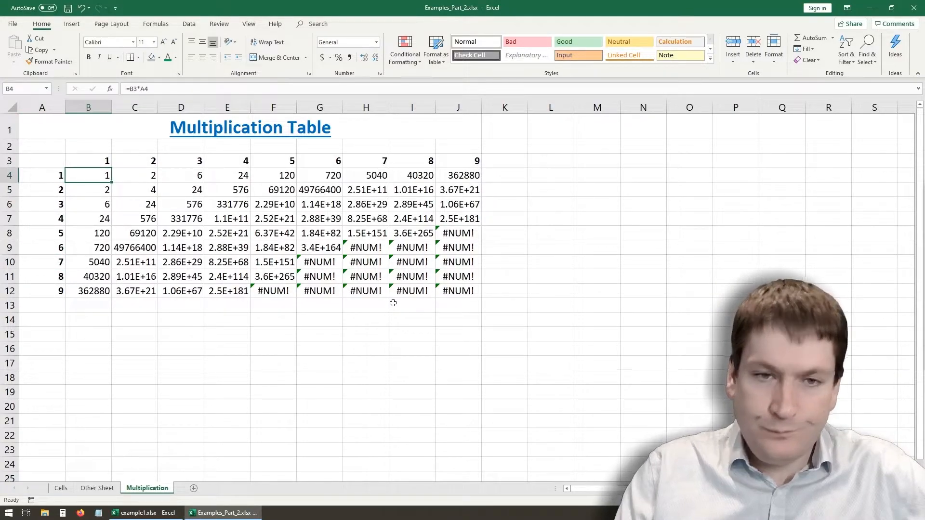
click(131, 89)
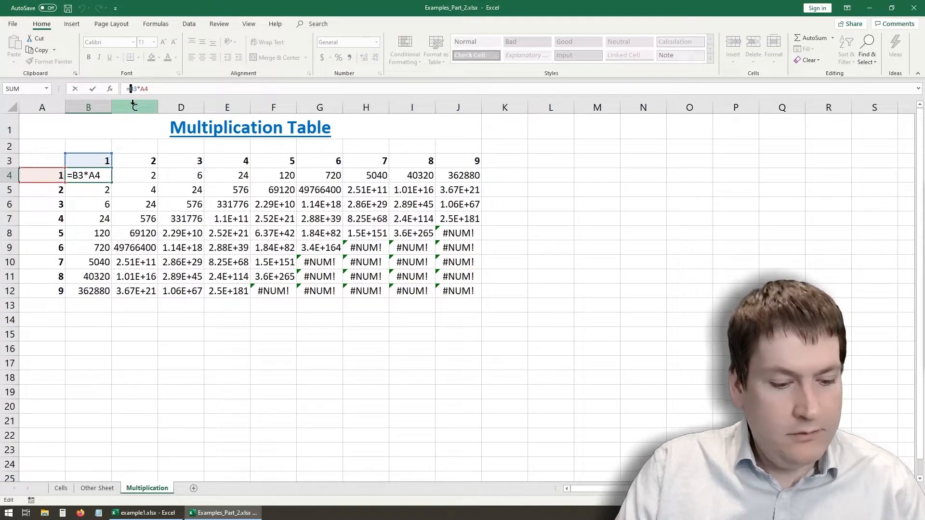
click(131, 89)
key(F4)
click(153, 89)
key(F4)
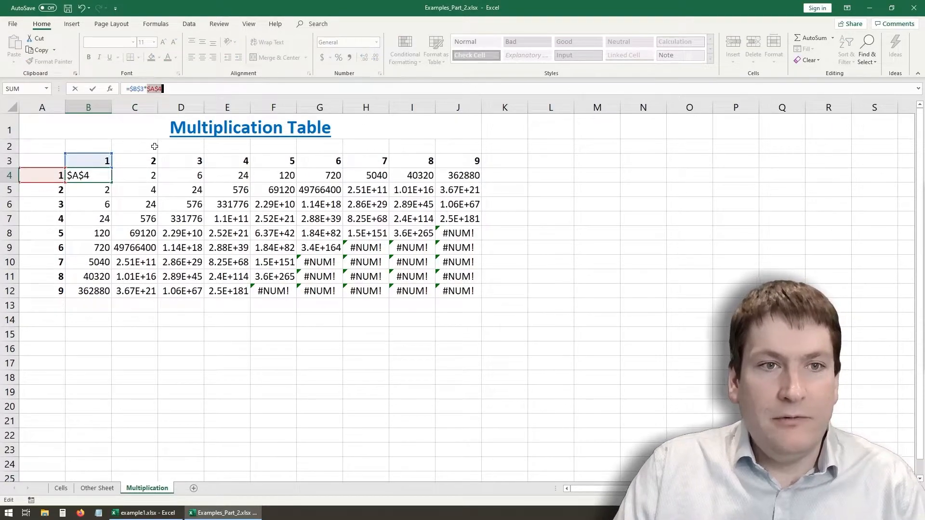
key(Return)
- Fill the absolute-reference formula from B4 across and down the table range B4:J12
click(103, 177)
drag(112, 182, 479, 292)
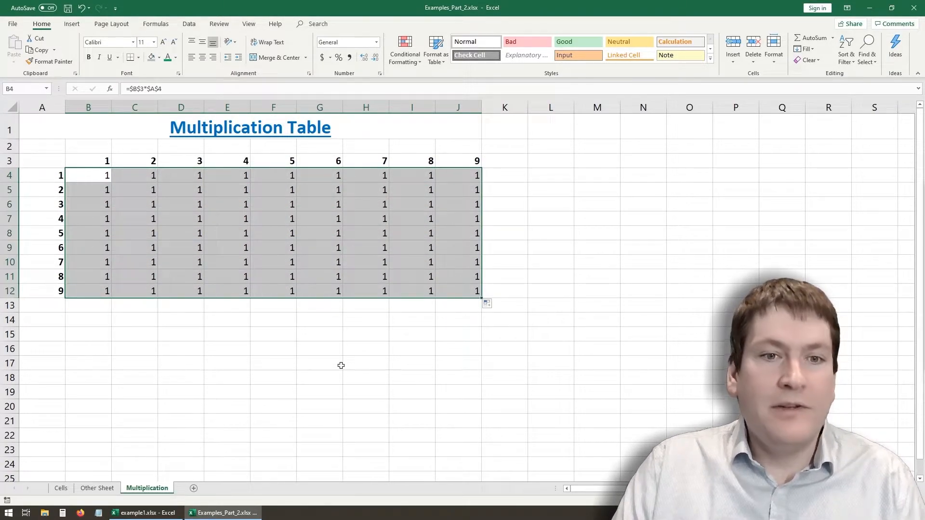
click(337, 365)
- Examine which cells the filled formula in D9 refers to
click(202, 252)
click(173, 89)
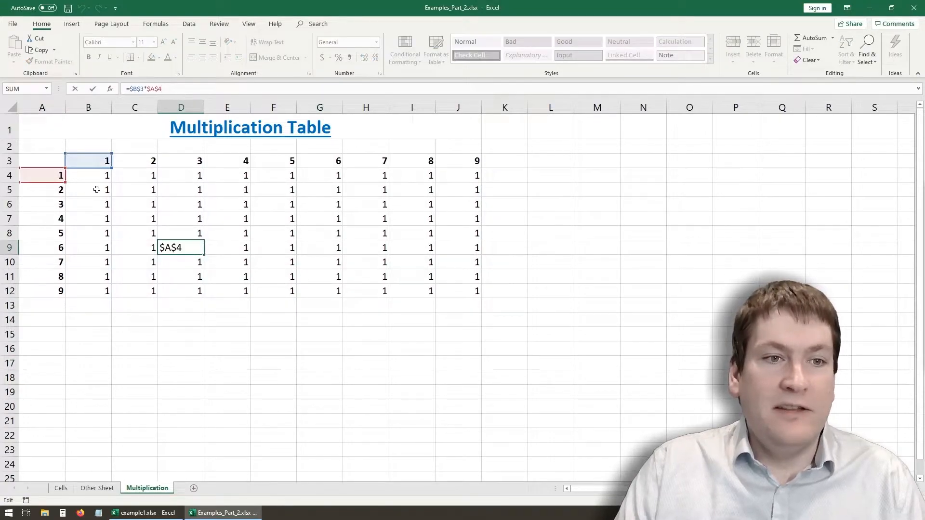
key(Return)
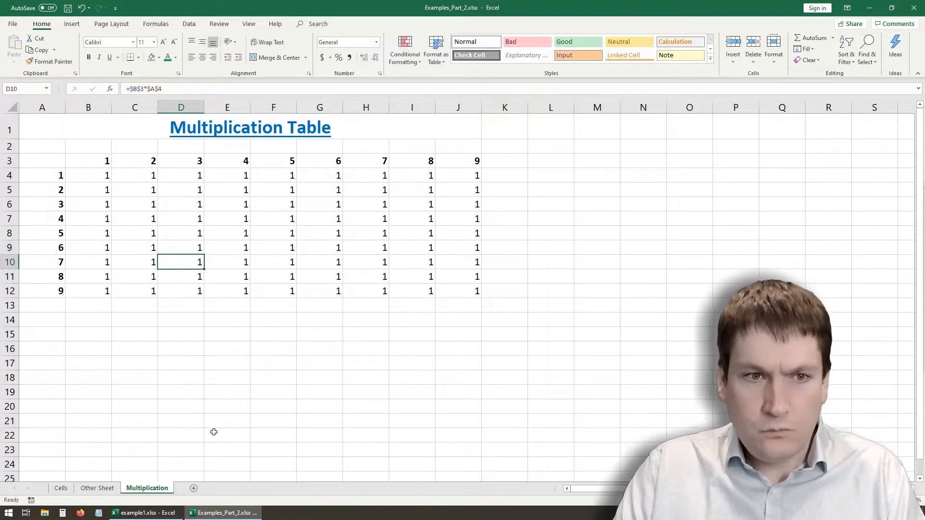
- Change the B4 formula to mixed references, =B$3*$A4, locking only the heading row and the heading column
click(102, 177)
click(130, 89)
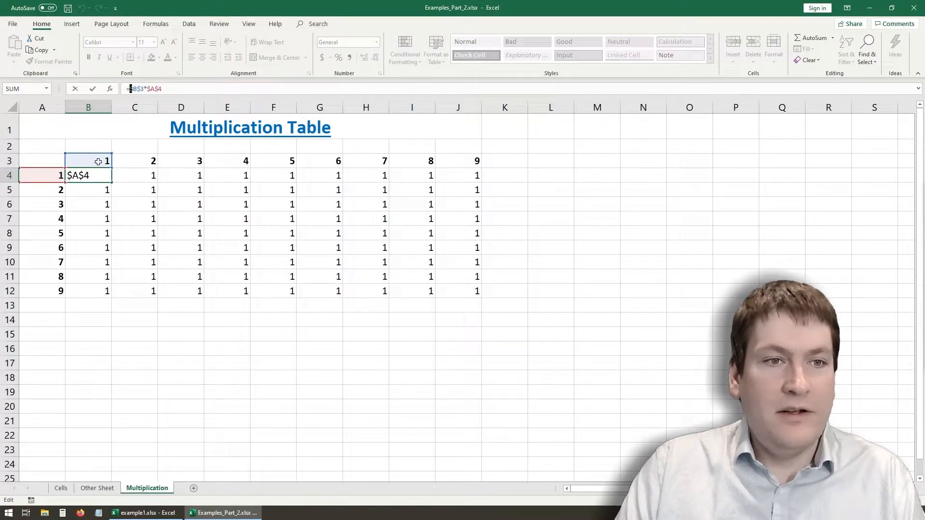
click(150, 89)
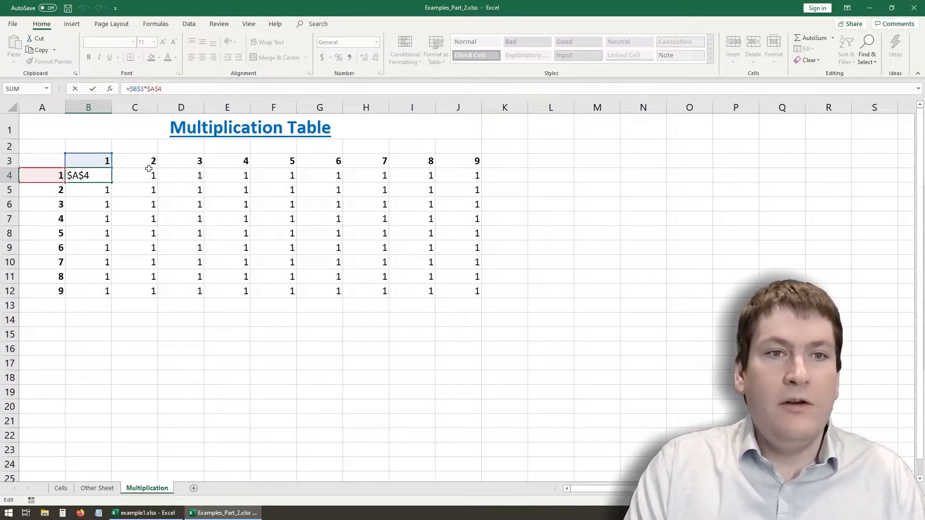
key(BackSpace)
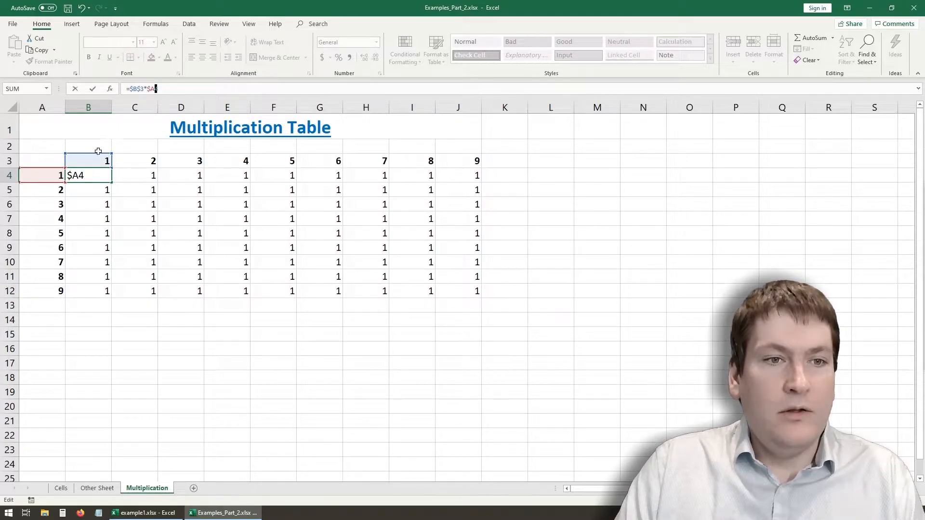
click(134, 89)
key(BackSpace)
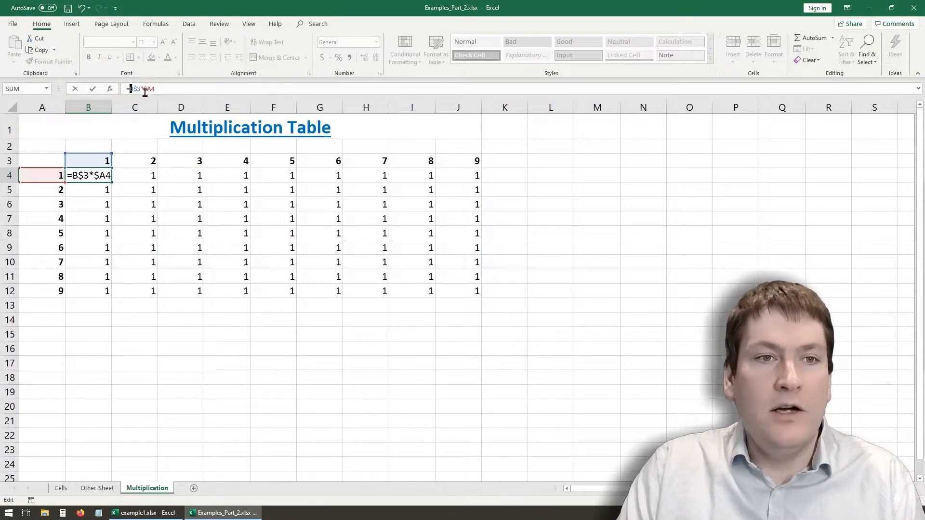
key(Return)
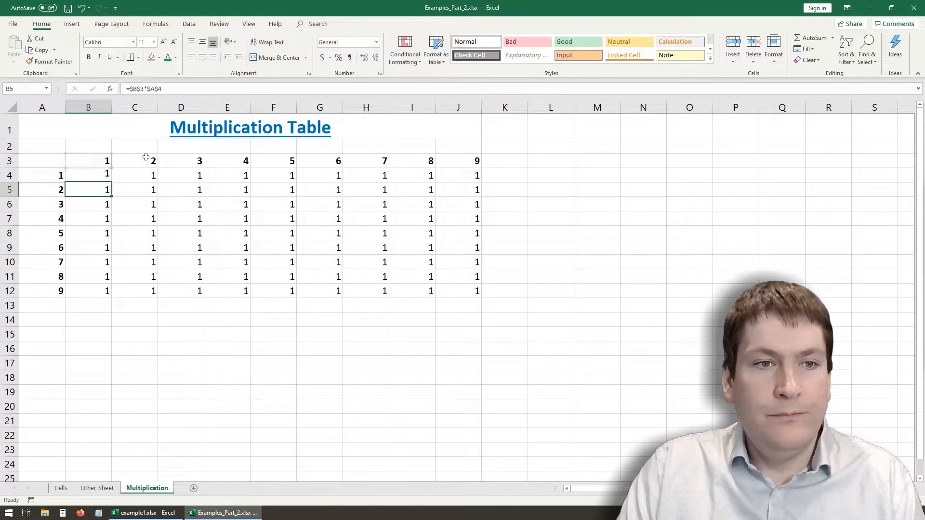
- Fill the mixed-reference formula from B4 across and down the whole table range B4:J12
click(99, 174)
drag(112, 182, 482, 296)
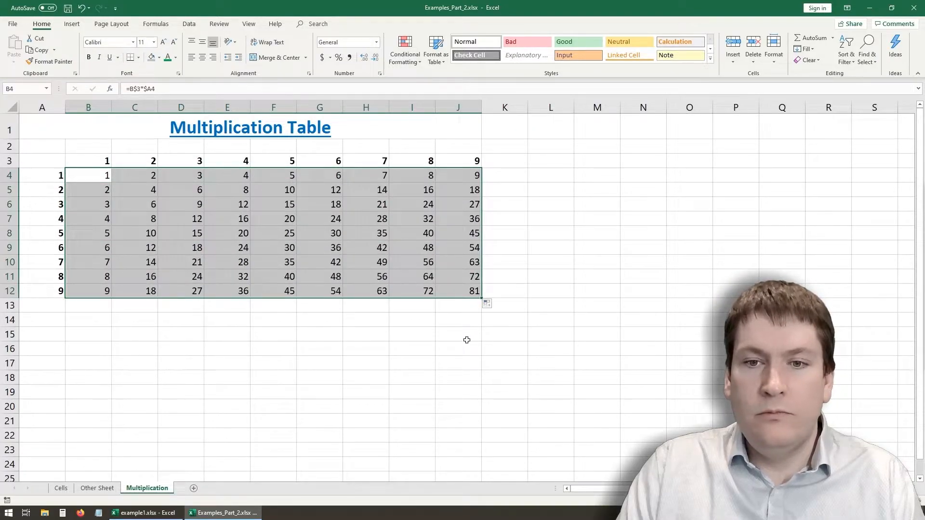
click(467, 340)
- Examine which heading cells the mixed-reference formulas in C4 and J12 refer to
click(456, 294)
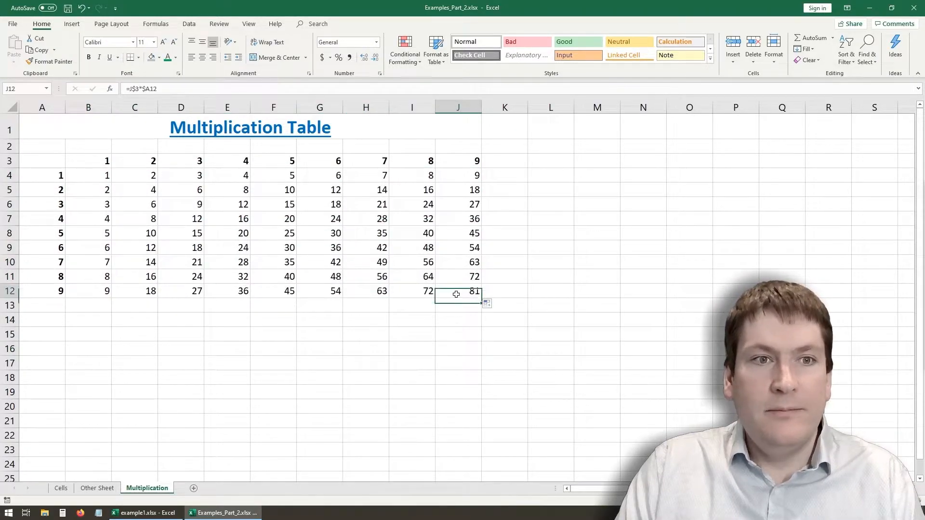
click(136, 176)
double_click(136, 177)
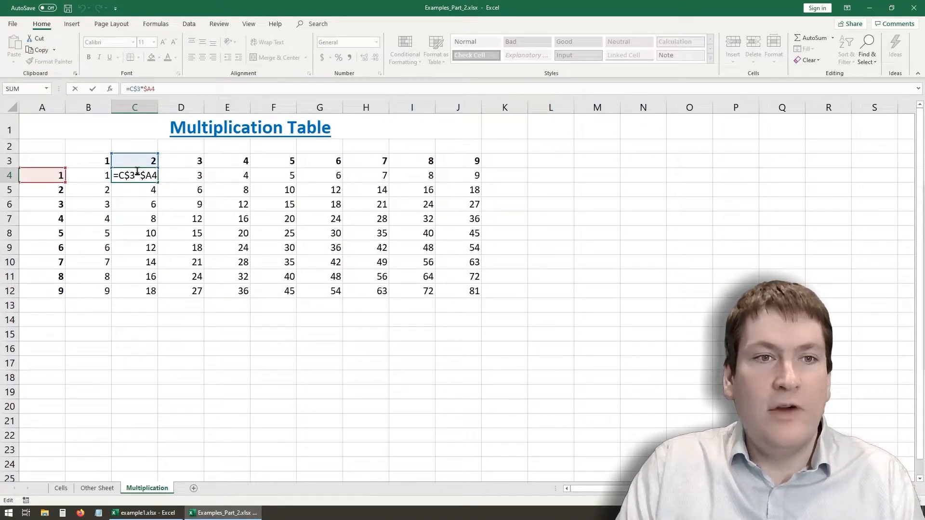
key(Return)
click(473, 293)
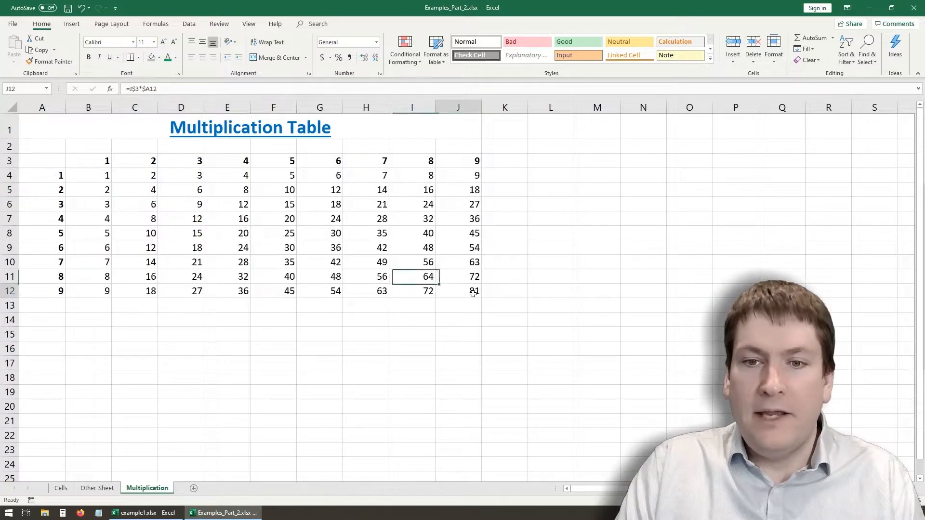
click(185, 88)
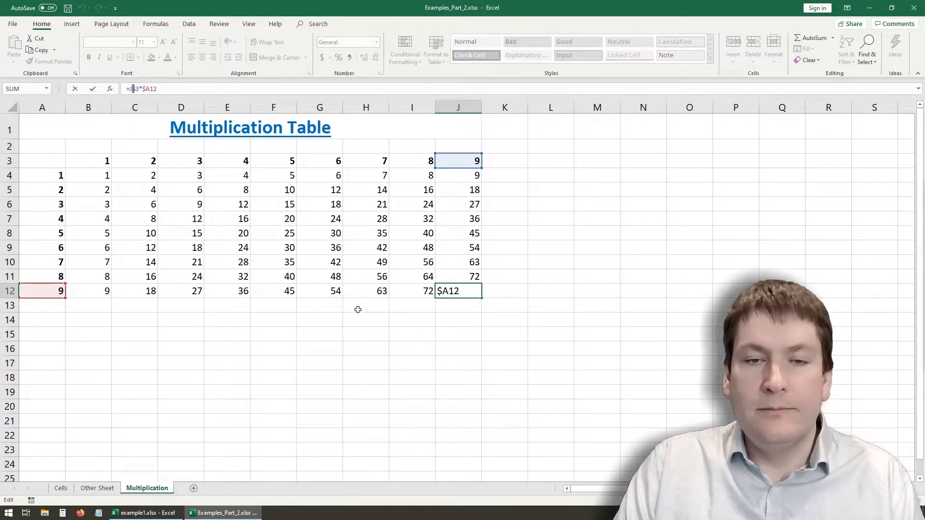
key(Return)
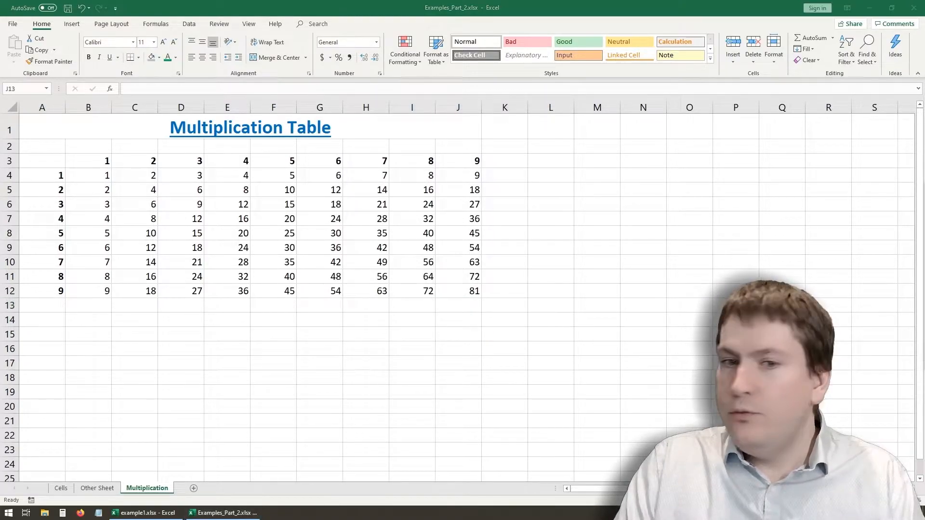
- Compare the formula in B4 with the one in J12 to see how the mixed references shift across the table
mouse_move(112, 176)
mouse_down()
mouse_move(313, 192)
mouse_move(459, 181)
mouse_move(462, 172)
mouse_move(473, 282)
mouse_up()
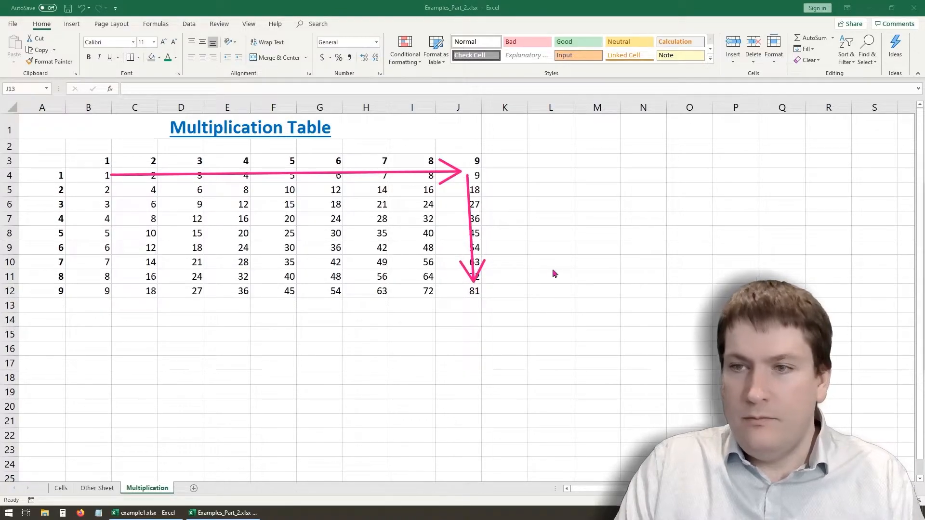
click(465, 291)
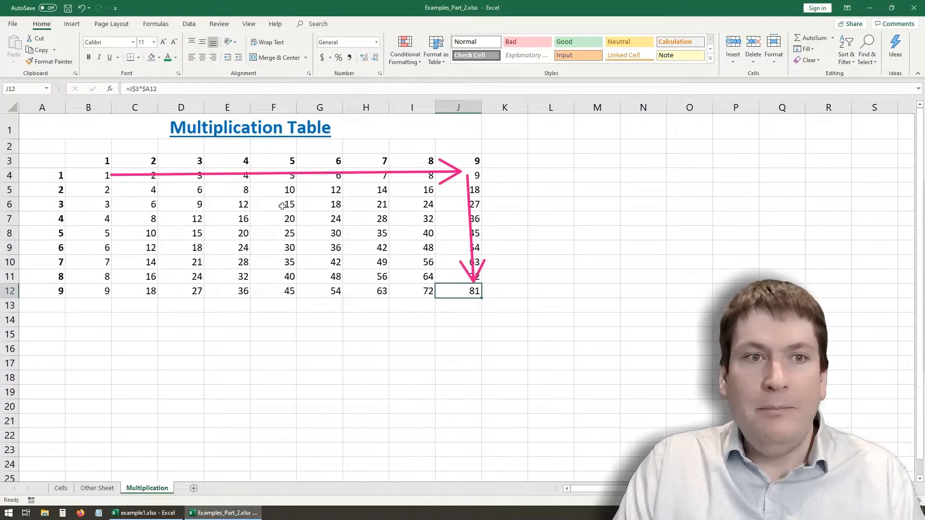
click(97, 178)
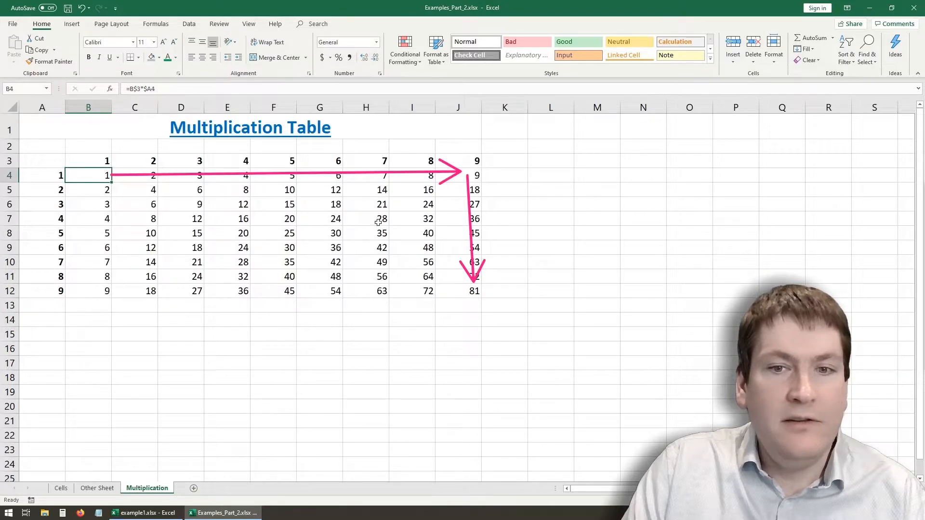
click(443, 288)
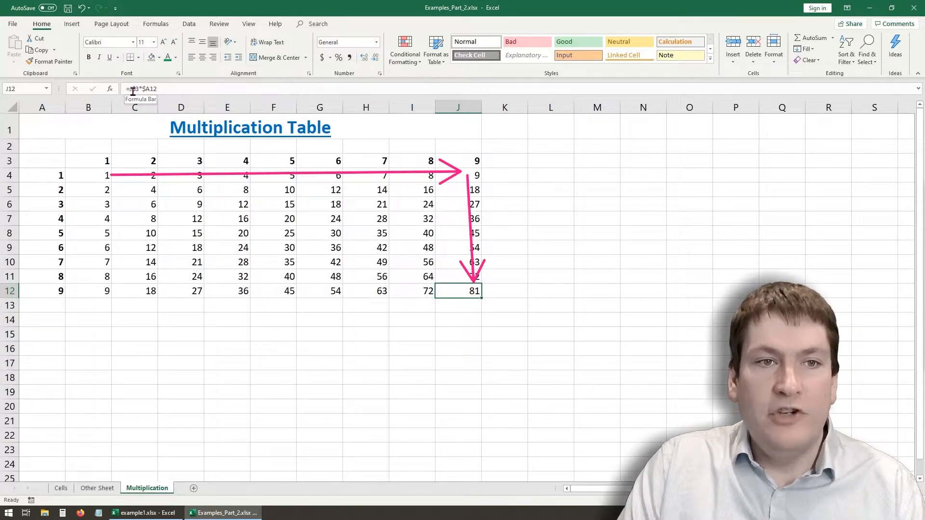
- Inspect the row and column locks in the B4 and J12 formulas, leaving both formulas unedited
click(95, 174)
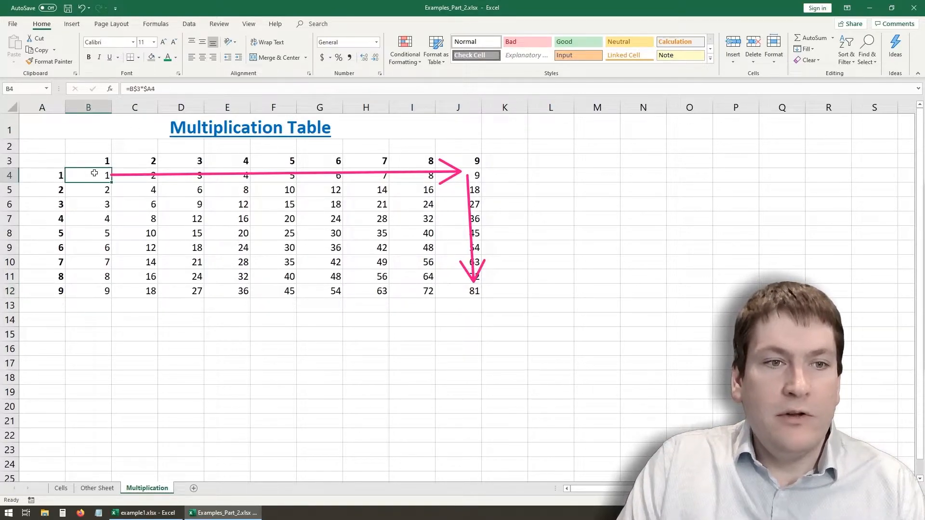
click(149, 89)
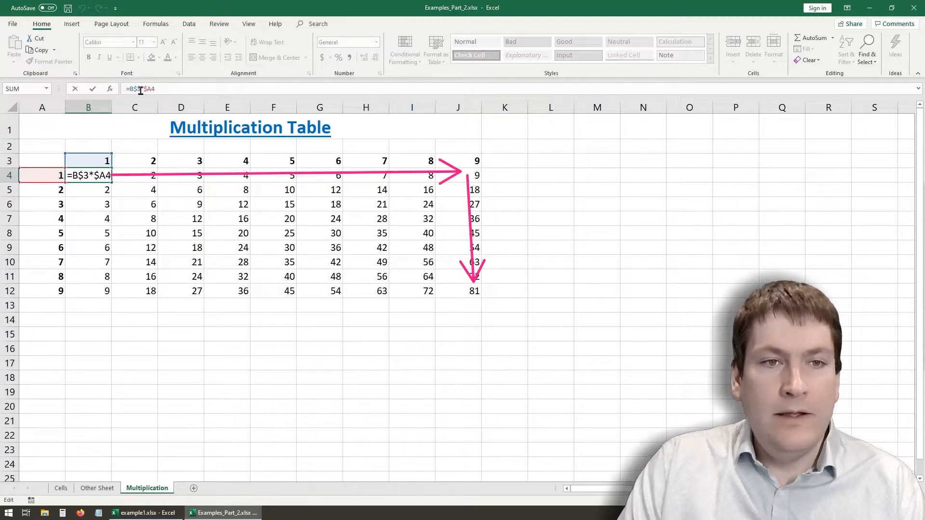
key(Escape)
click(458, 291)
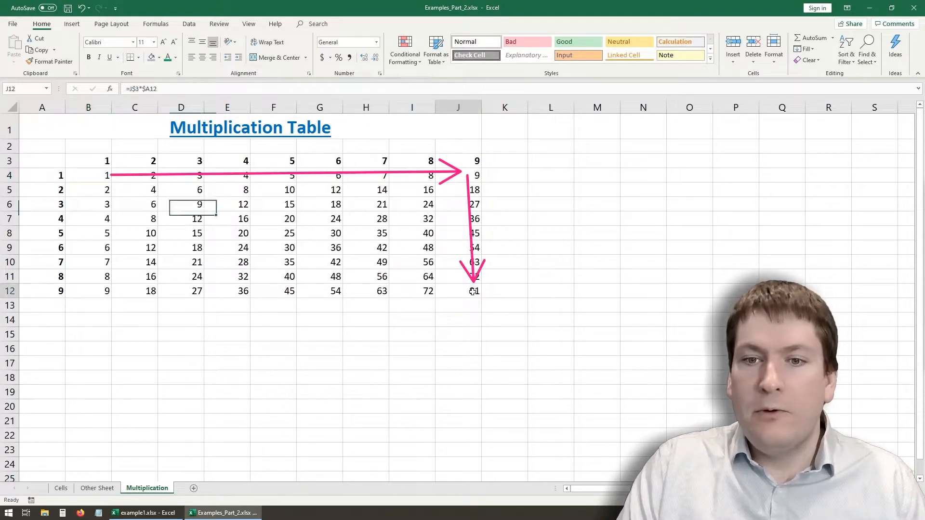
click(146, 89)
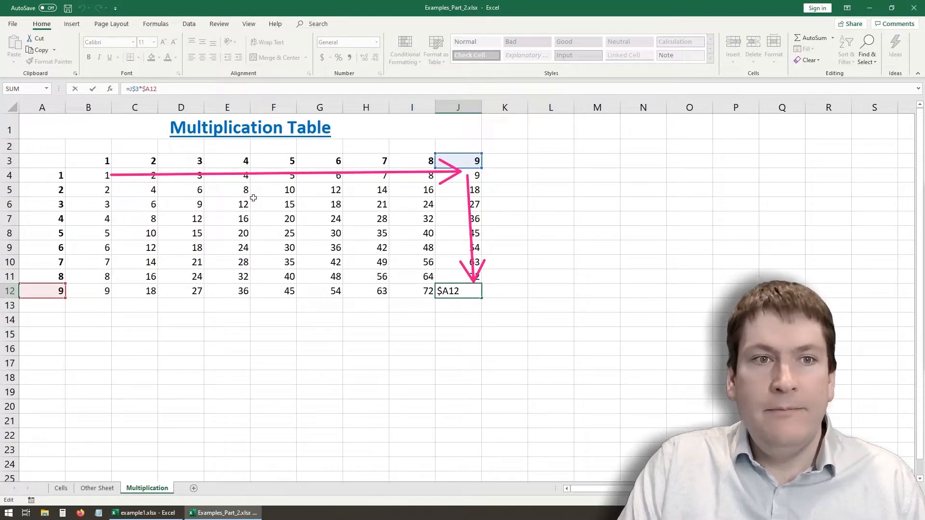
click(156, 93)
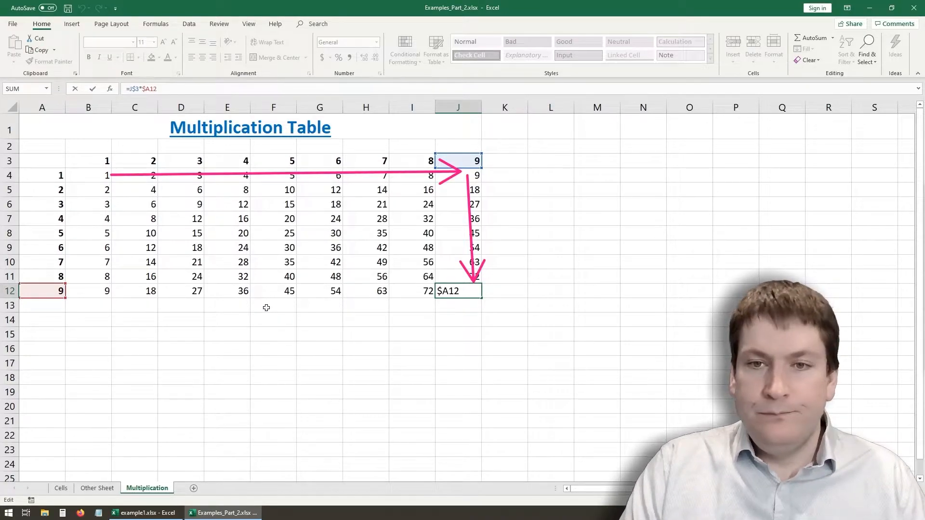
key(ctrl+Return)
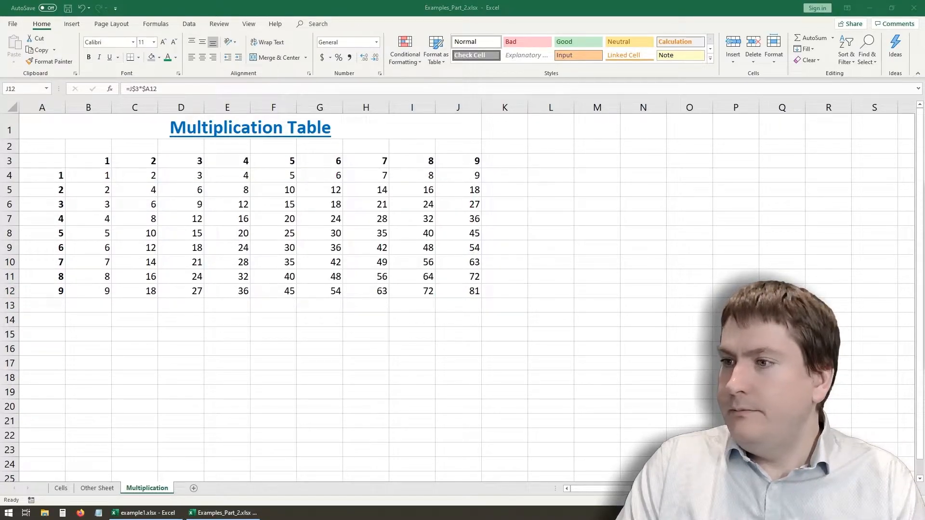
key(Escape)
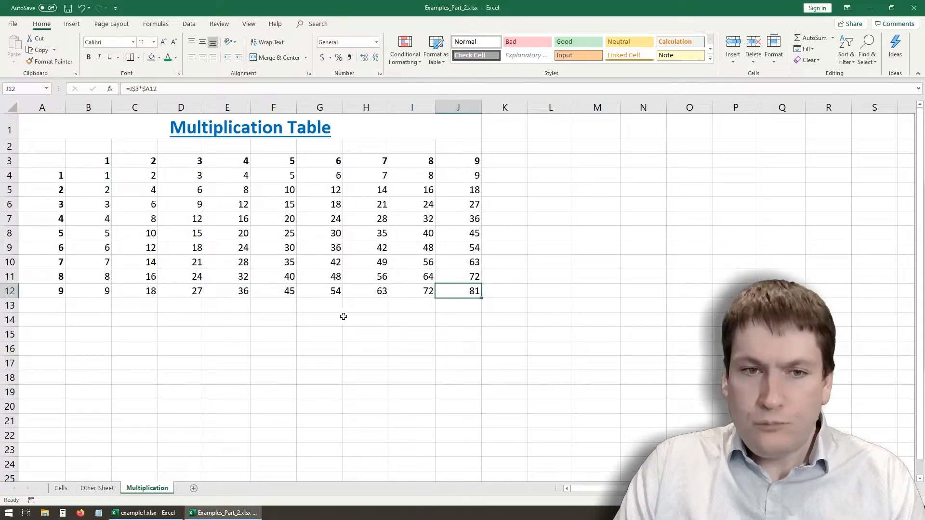
- Switch the Multiplication sheet between showing formulas and showing results to view all mixed references at once
click(233, 333)
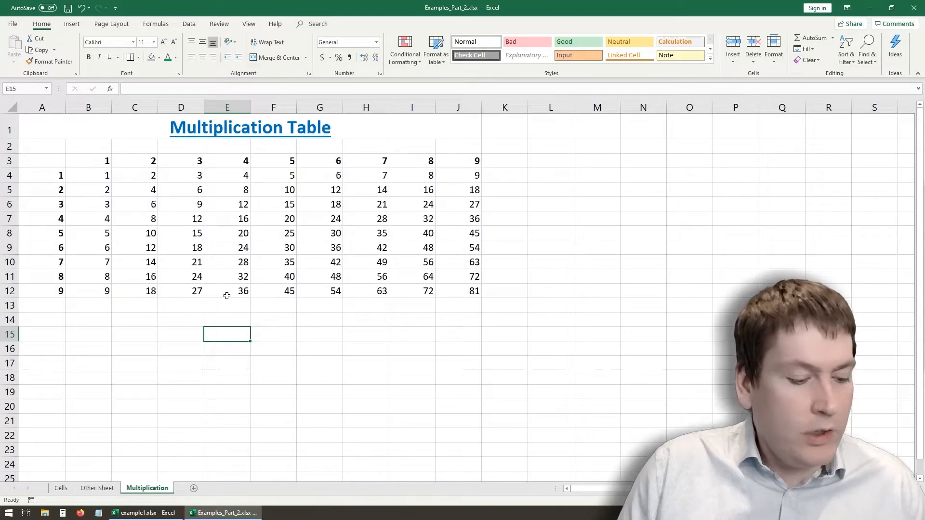
key(ctrl+grave)
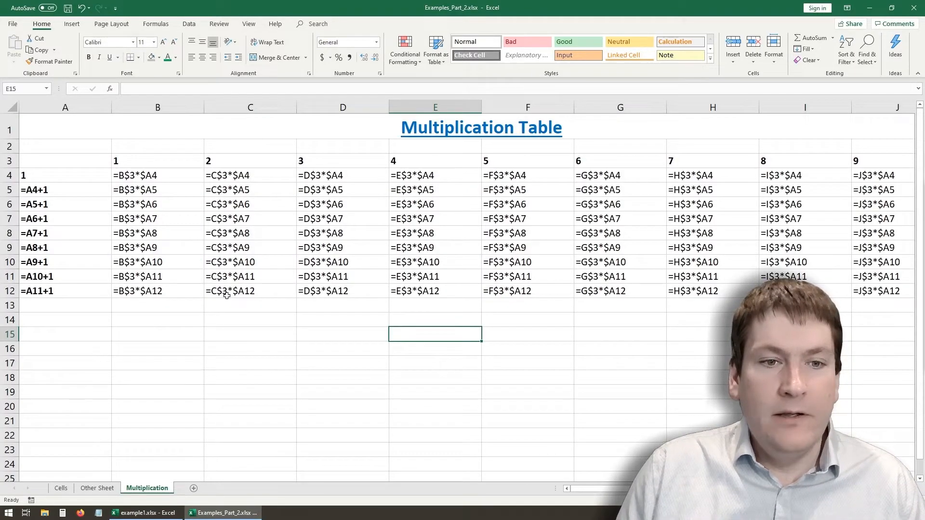
key(ctrl+grave)
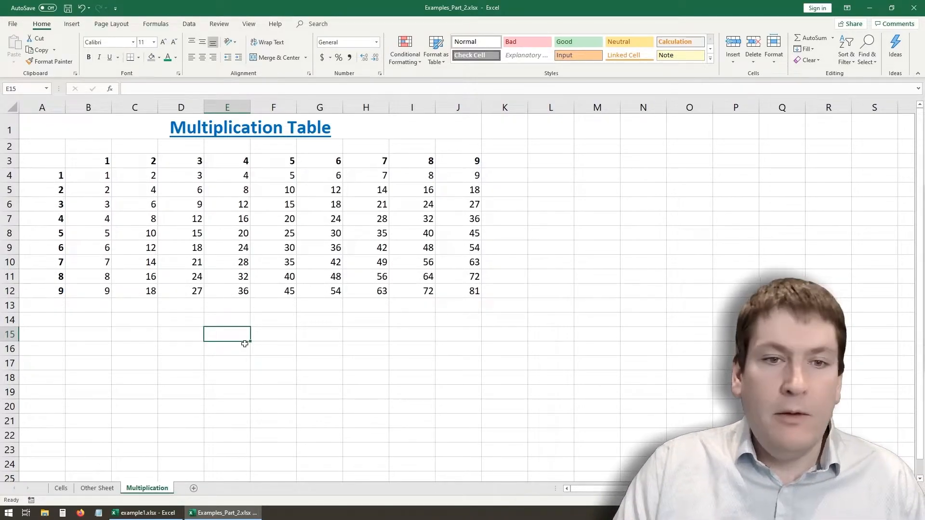
key(ctrl+grave)
key(ctrl+grave)
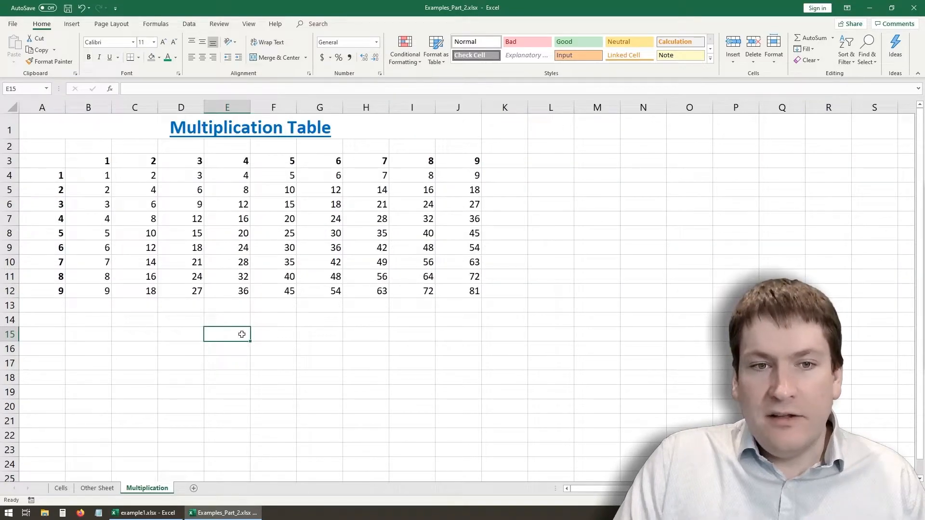
- Check the formulas of individual cells inside the multiplication table, including D11 and G11
click(130, 212)
click(177, 281)
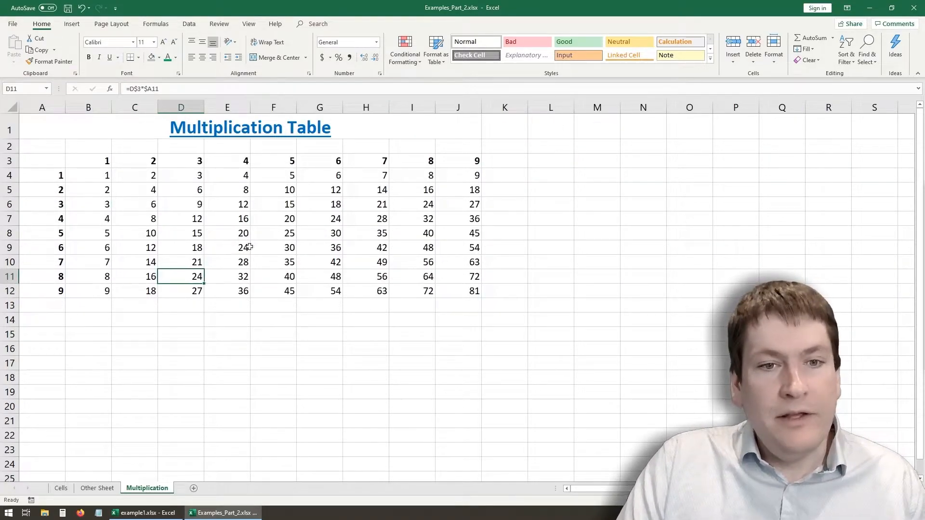
click(303, 271)
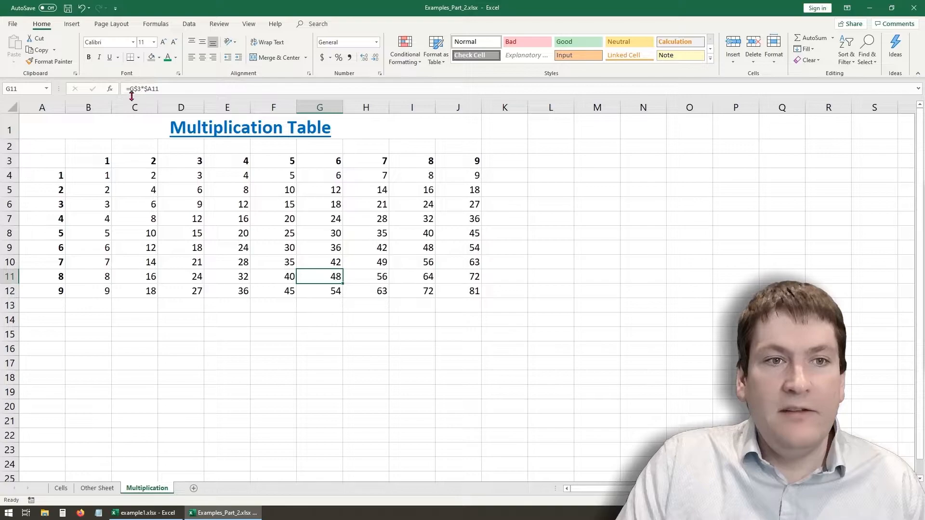
click(255, 369)
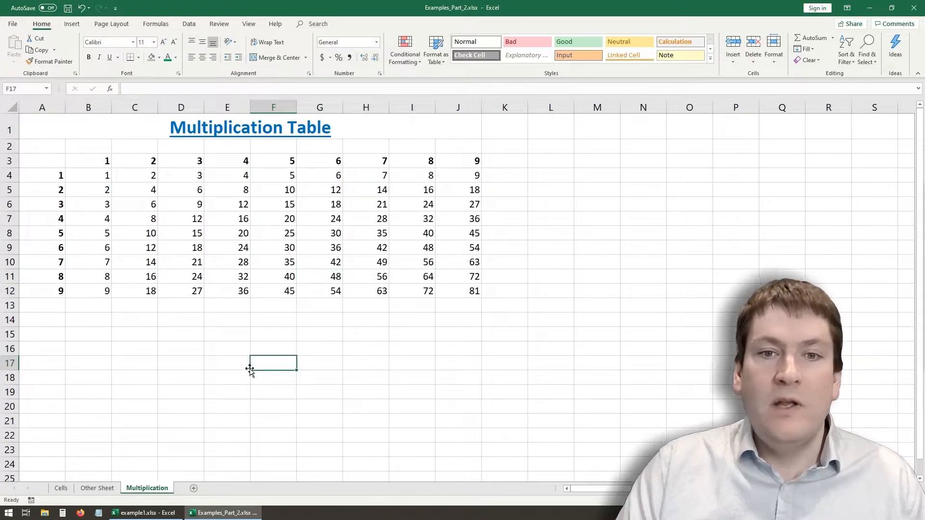
click(251, 370)
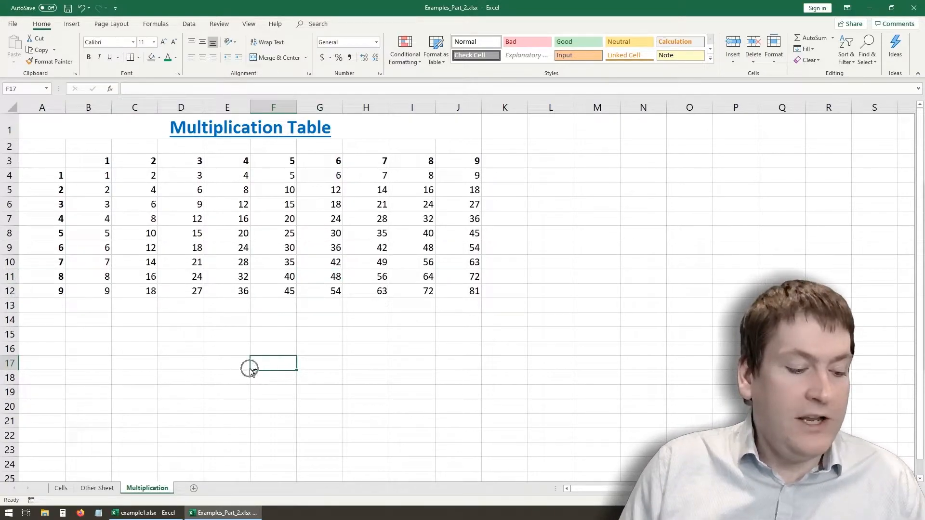
- Show all formulas on the sheet, examine the table and the column A headings, and switch back to results
key(ctrl+grave)
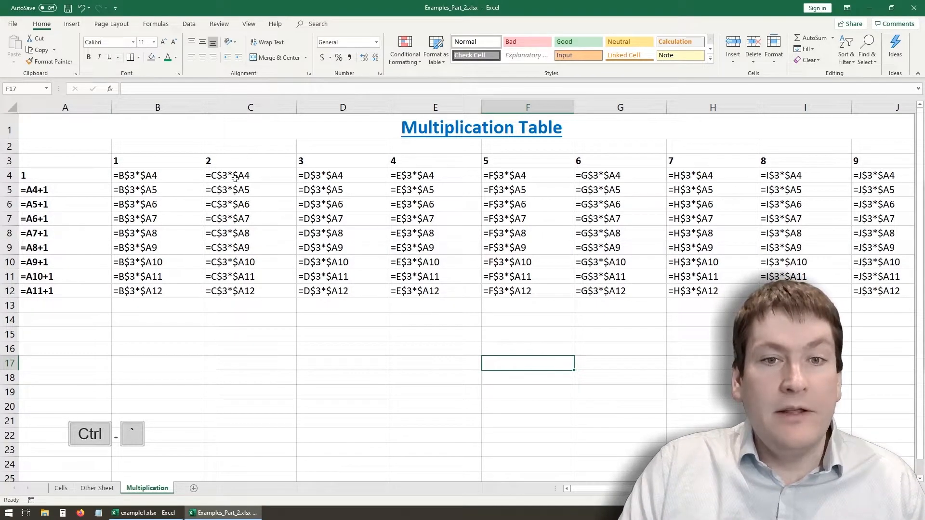
click(265, 320)
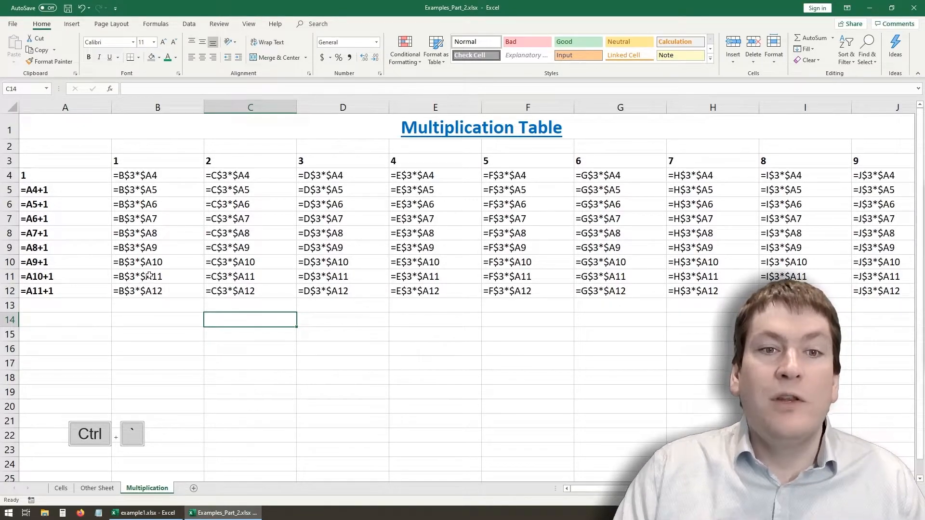
click(67, 218)
click(83, 317)
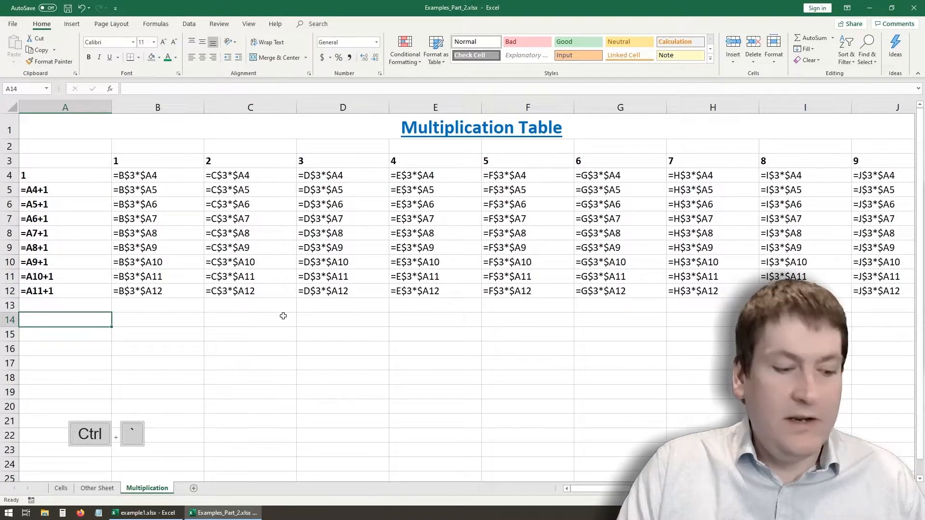
key(ctrl)
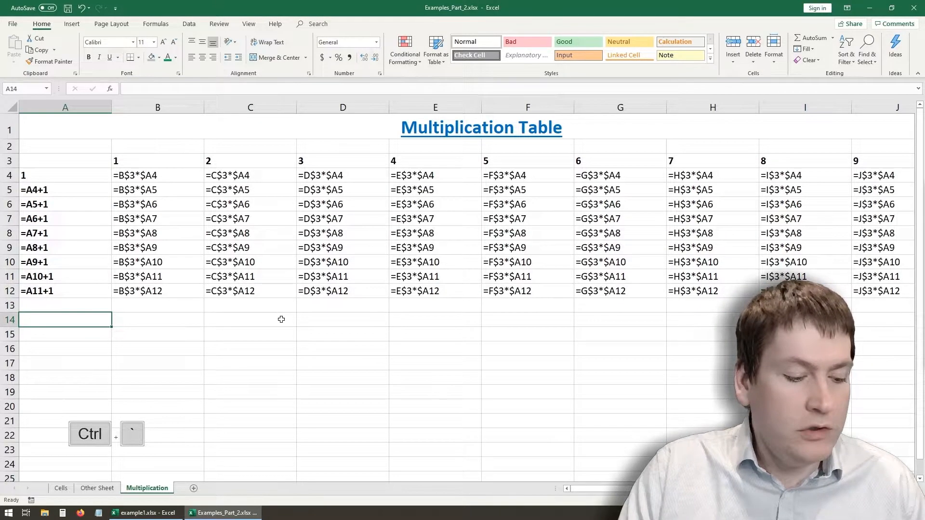
key(ctrl+grave)
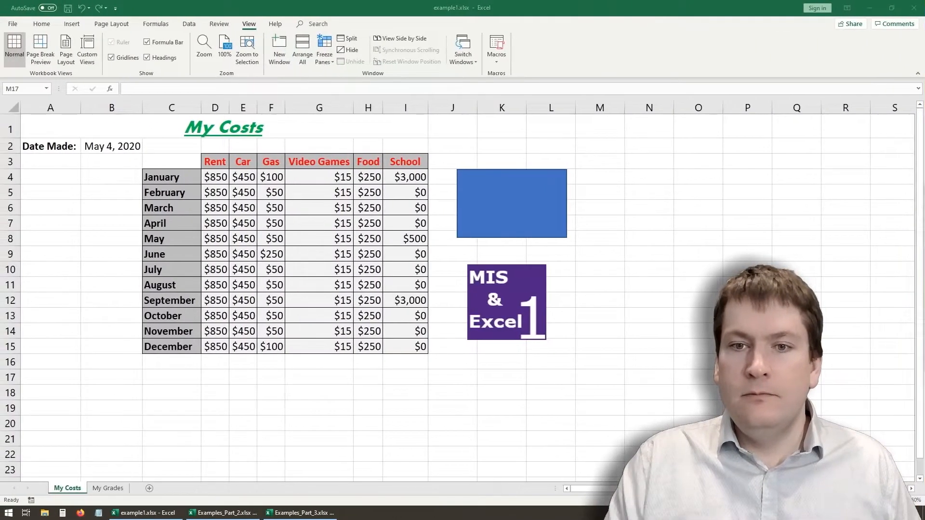
- In example1.xlsx, delete the blue rectangle and the MIS & Excel picture beside the My Costs table
click(603, 371)
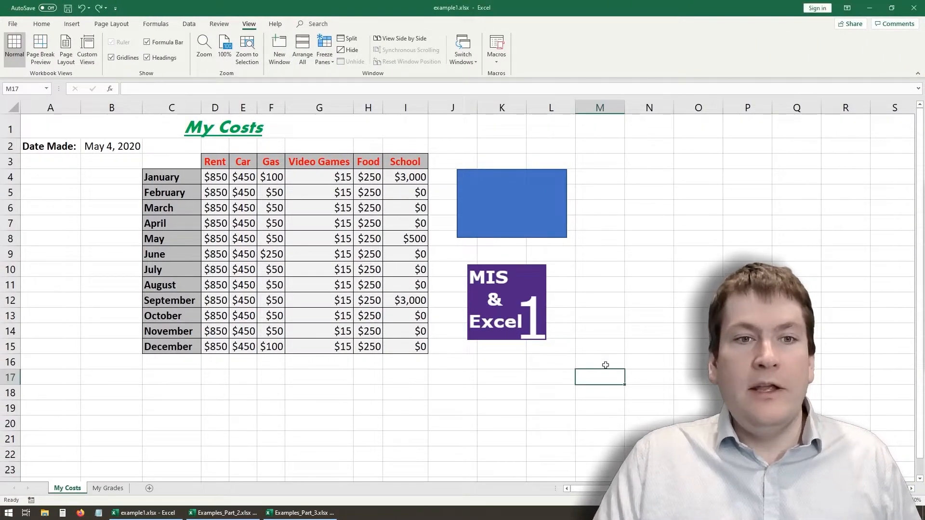
click(490, 184)
key(Delete)
click(499, 281)
key(Delete)
click(486, 343)
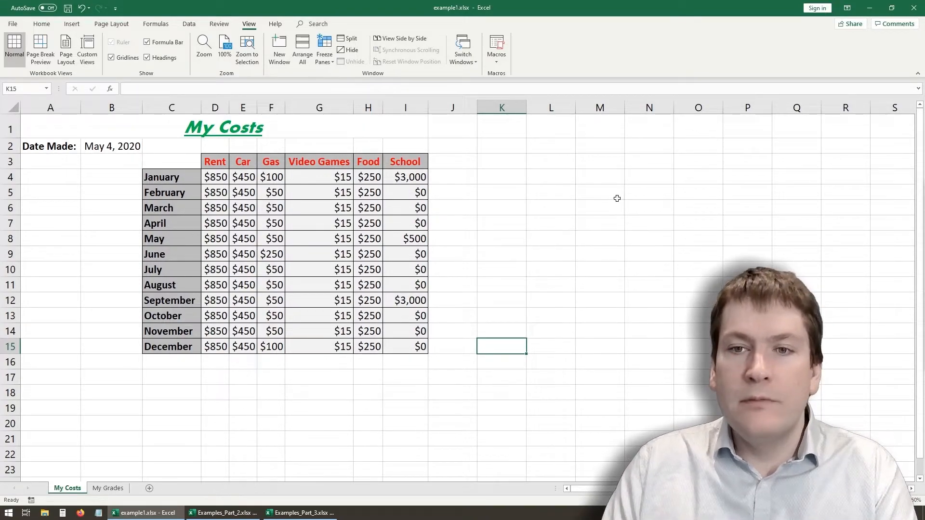
- Add a "Total" heading in K3 for the monthly totals and a "Total" label in C17 for the category totals
click(494, 161)
double_click(495, 161)
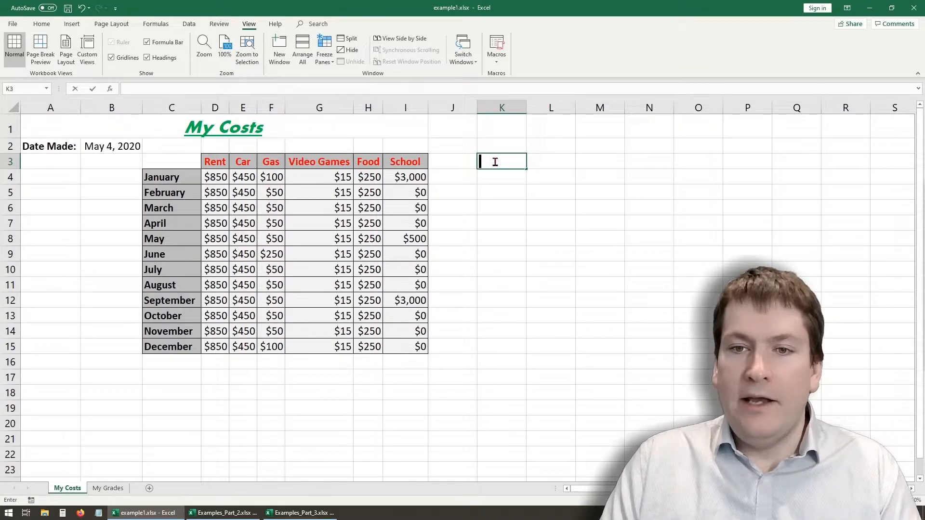
text(Total)
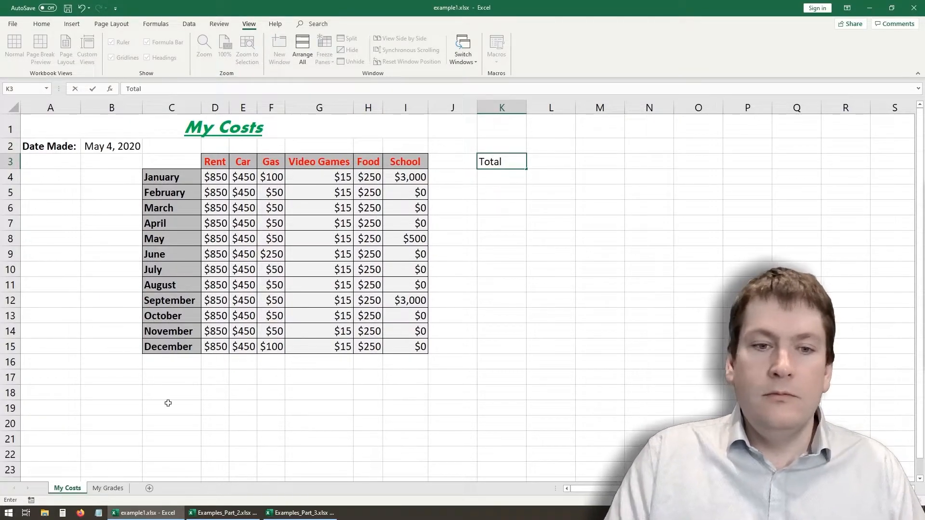
click(165, 377)
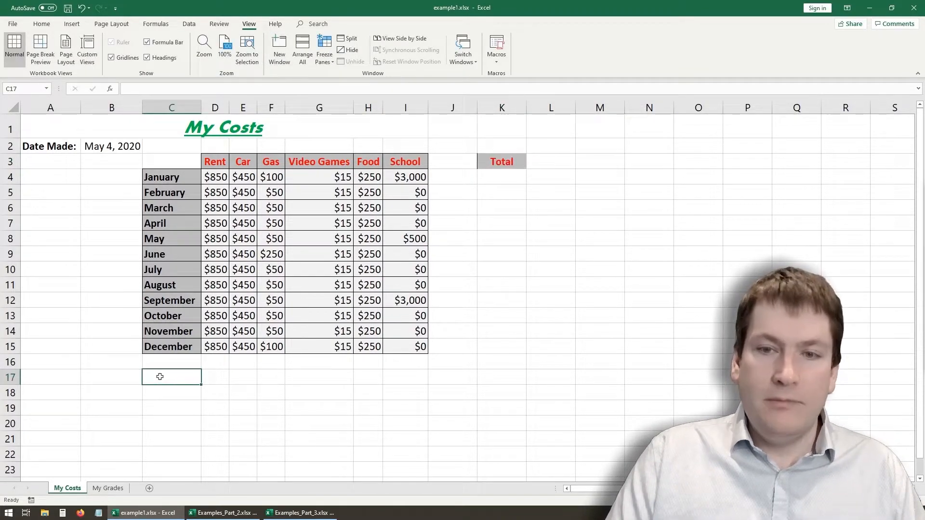
text(Total)
click(201, 395)
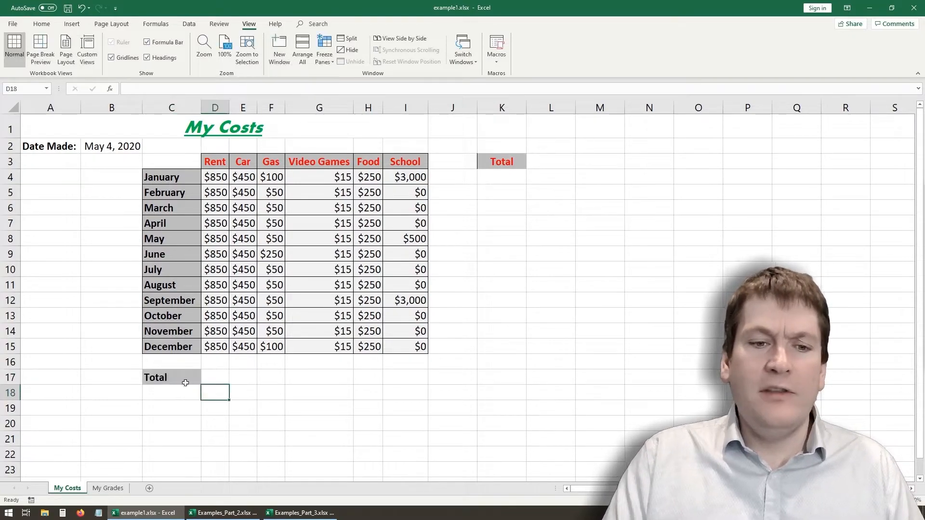
- Review the cells meant for totals, in row 17 below the cost categories and in column K beside the months
click(186, 376)
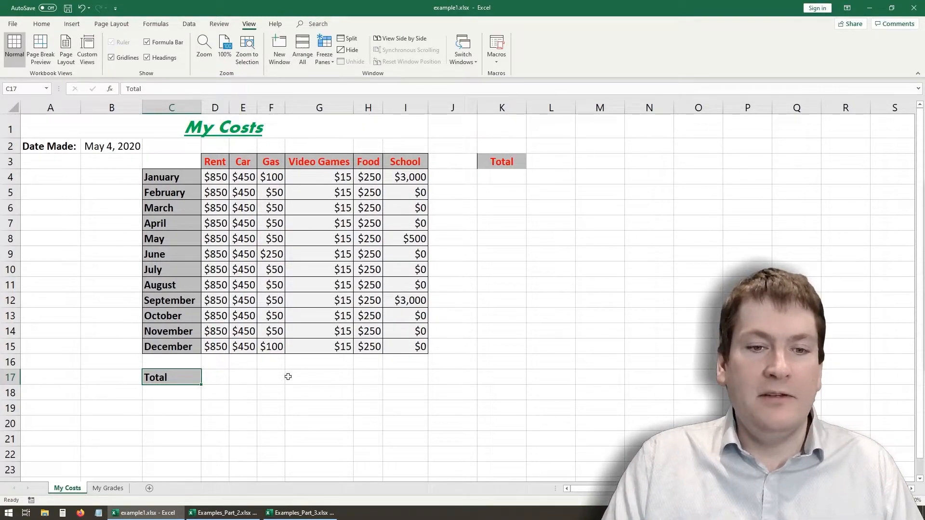
click(288, 377)
drag(164, 378, 406, 371)
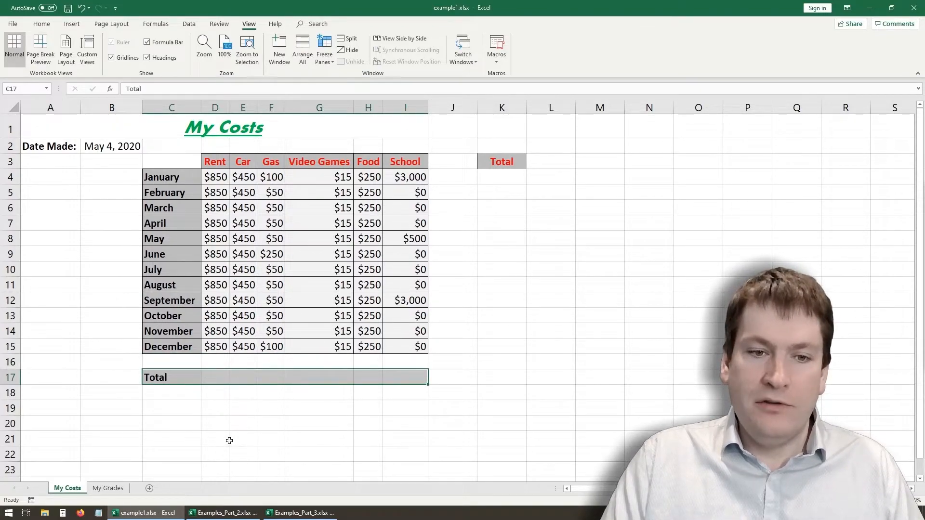
click(218, 379)
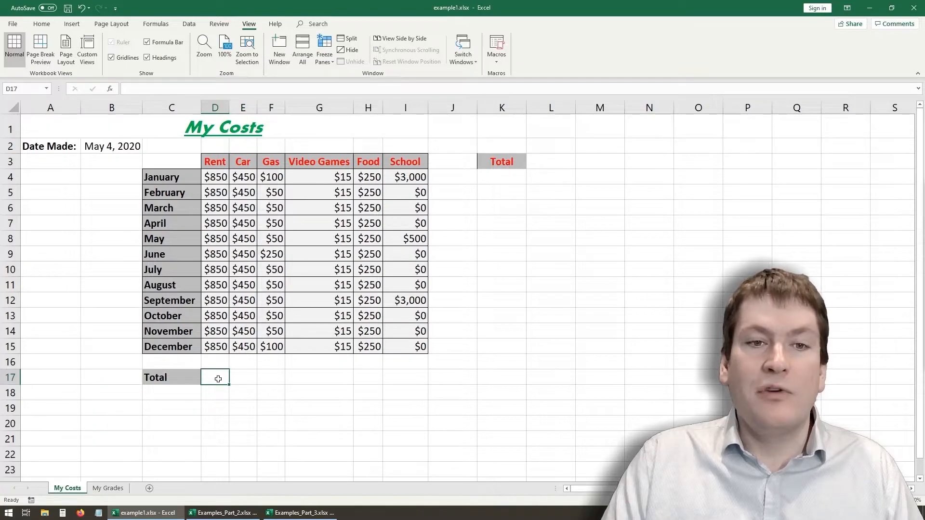
click(243, 379)
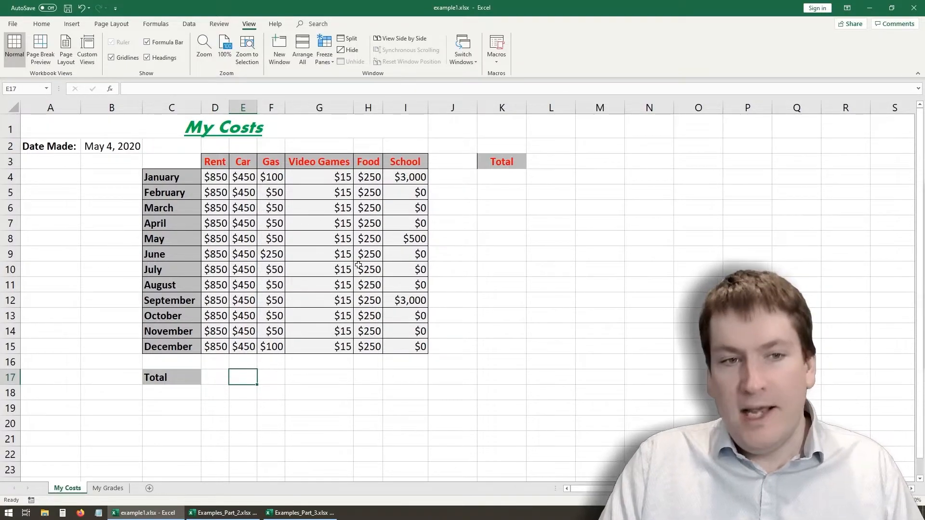
drag(514, 176, 511, 360)
- Total January's costs in K4 with =D4+E4+F4+G4+H4+I4 and fill the formula down through December in K15
click(496, 187)
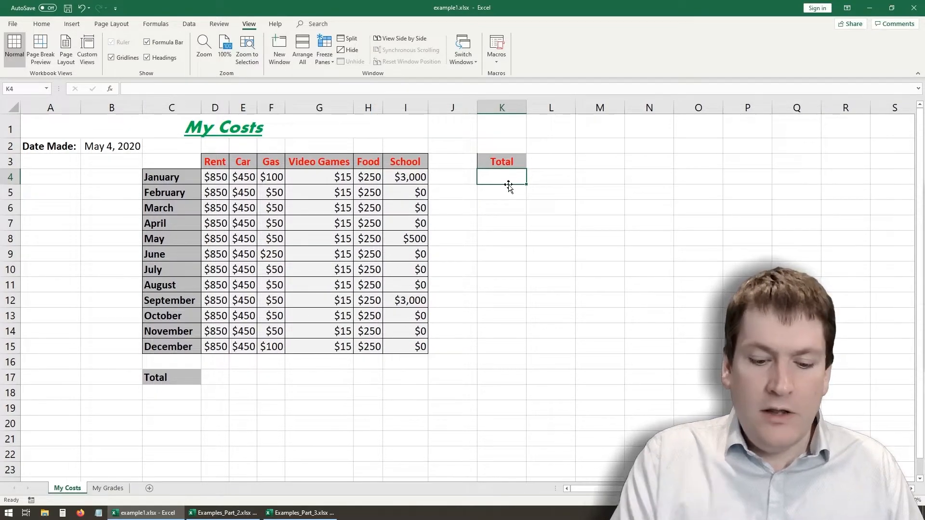
text(=)
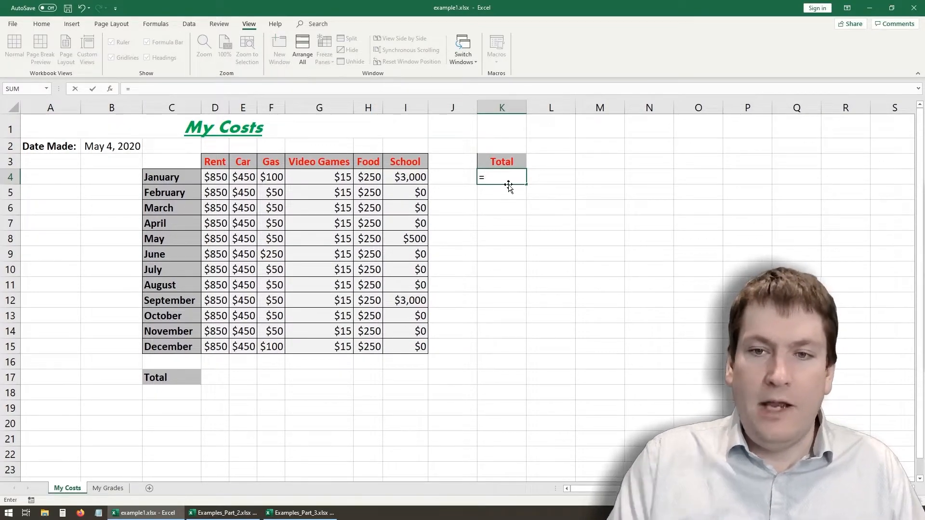
click(212, 178)
text(+)
click(243, 179)
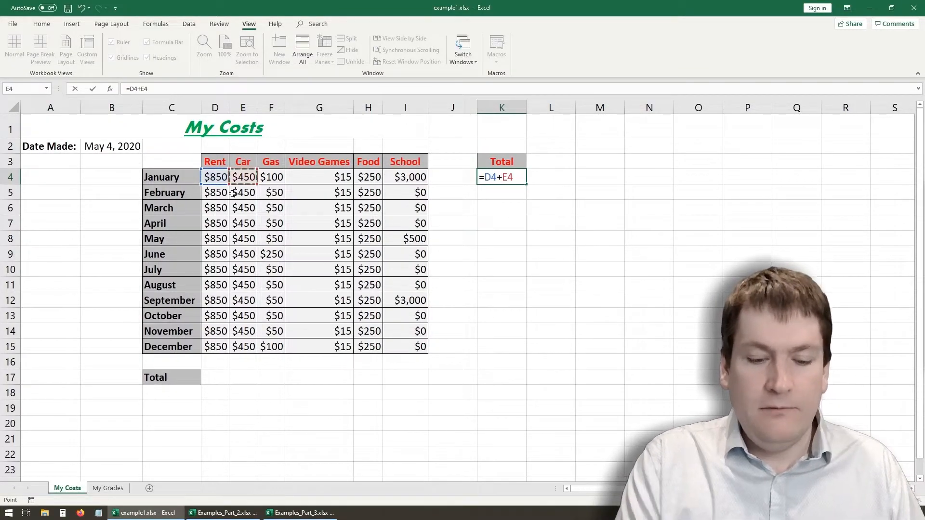
text(+)
click(277, 176)
text(+)
click(328, 179)
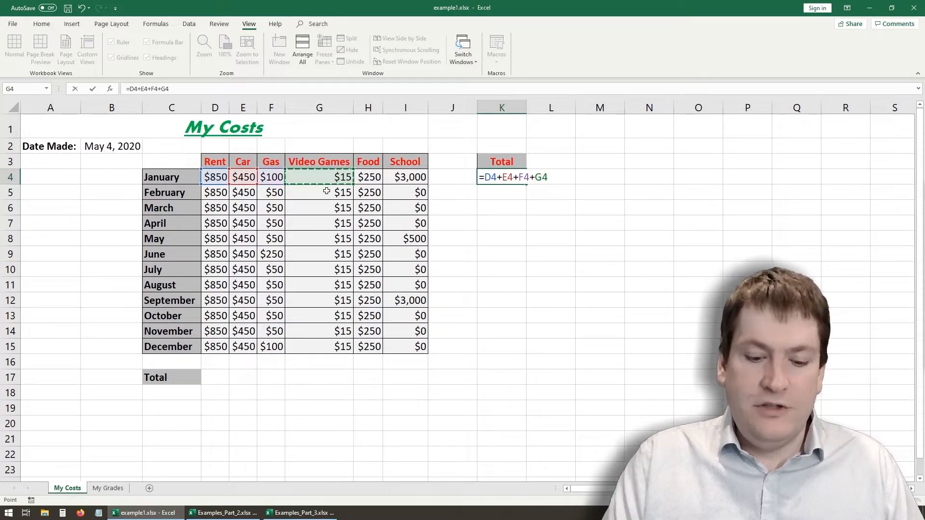
text(+)
click(374, 178)
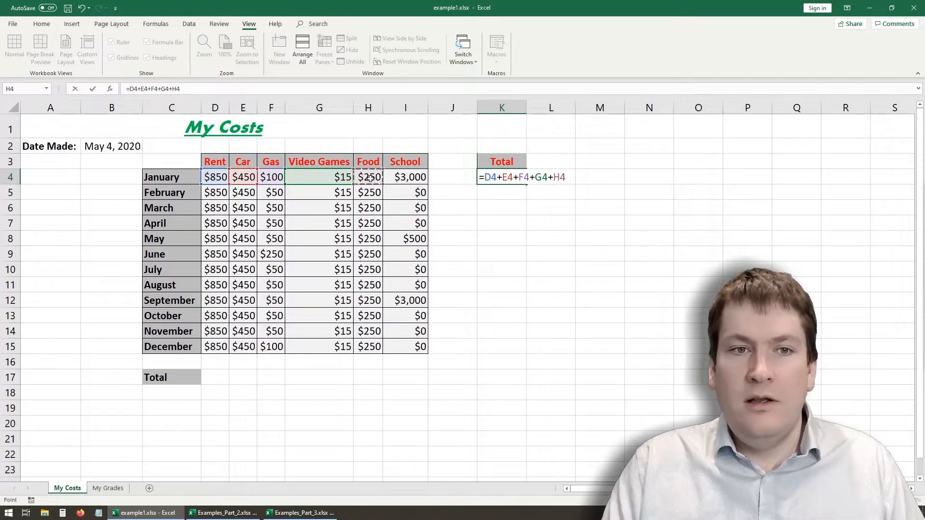
text(+)
click(421, 179)
key(Return)
click(510, 180)
drag(525, 185, 498, 350)
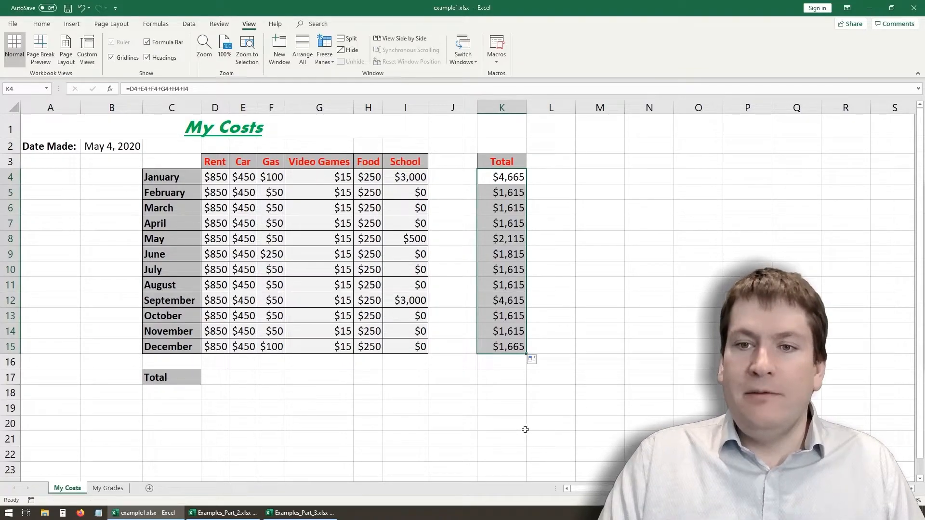
click(222, 374)
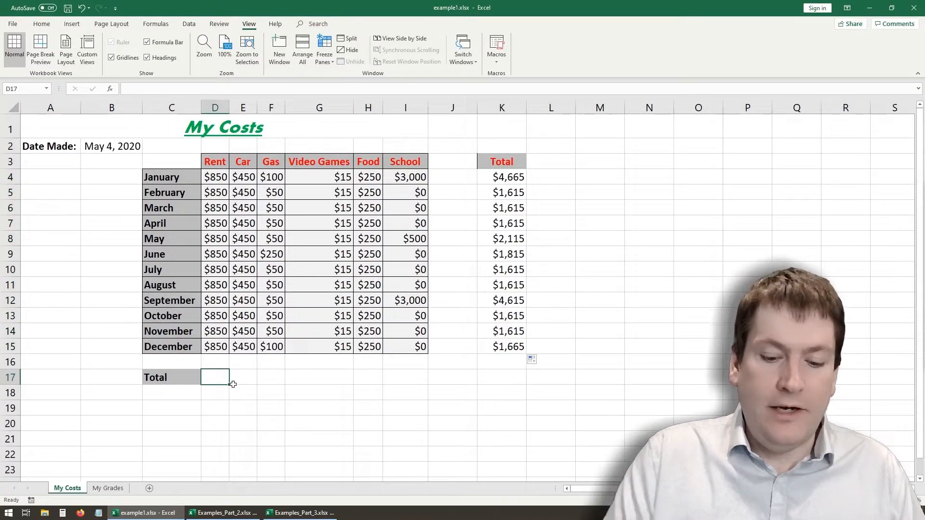
text(=)
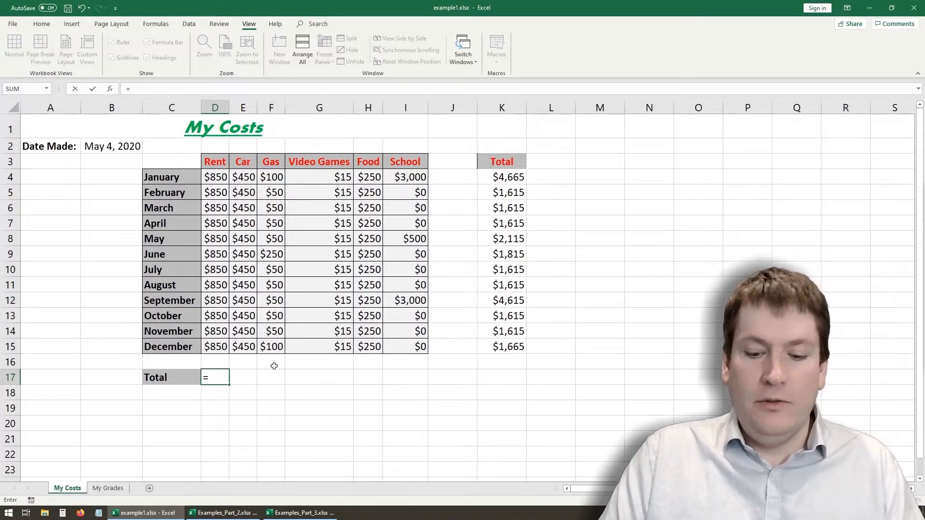
key(BackSpace)
- Clear the monthly total formulas from K4:K15
click(517, 377)
drag(519, 349, 501, 176)
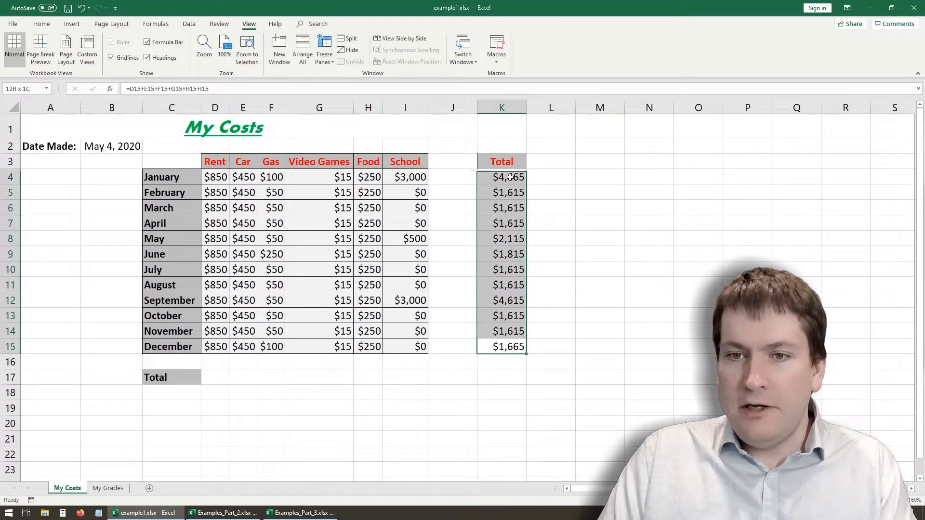
key(Delete)
click(491, 275)
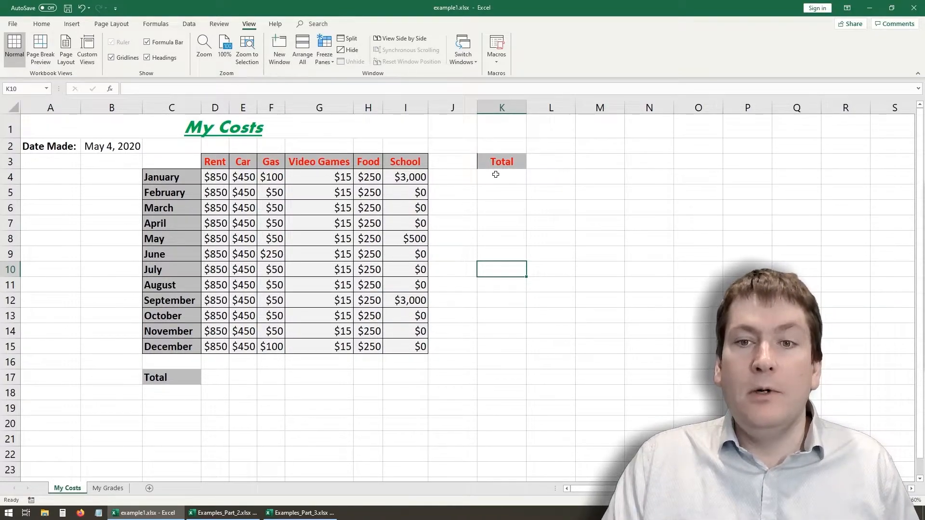
- Enter =SUM(D4:I4) in K4 to total January's costs, writing out the function name and the range
click(497, 177)
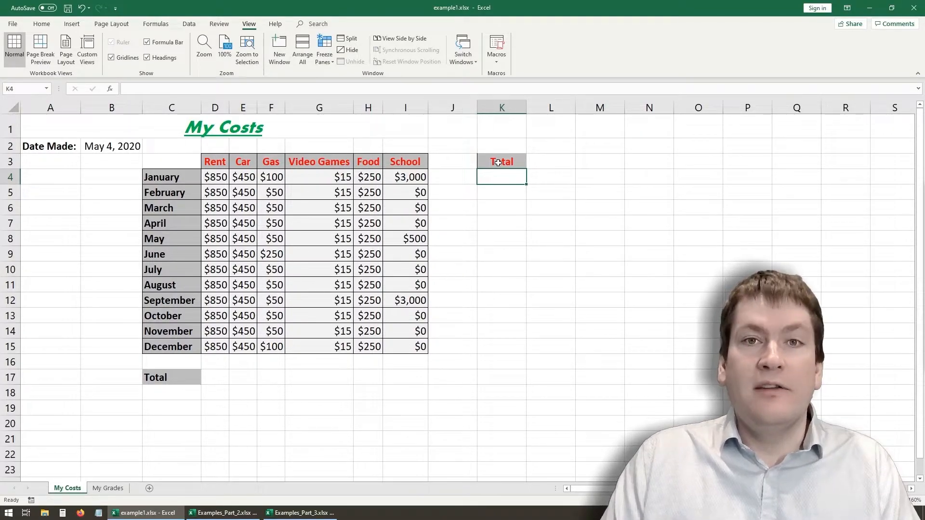
text(=sum)
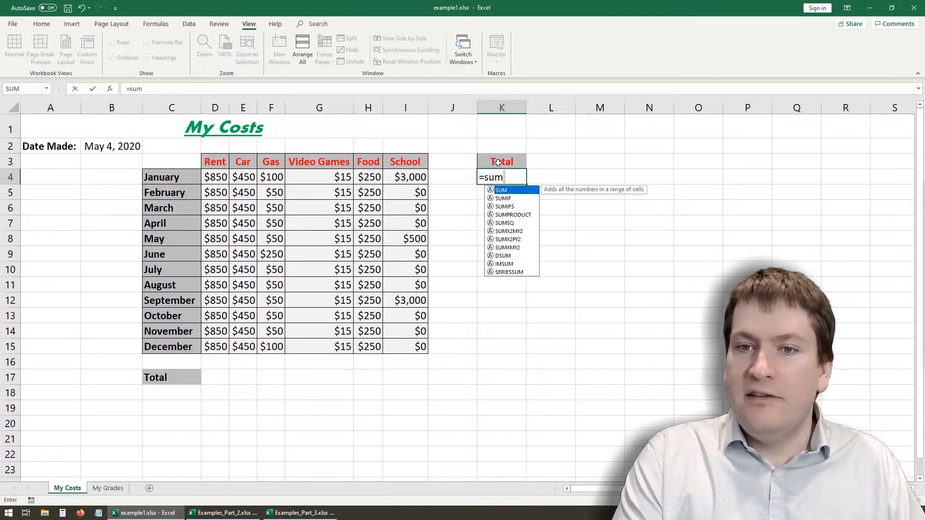
text(()
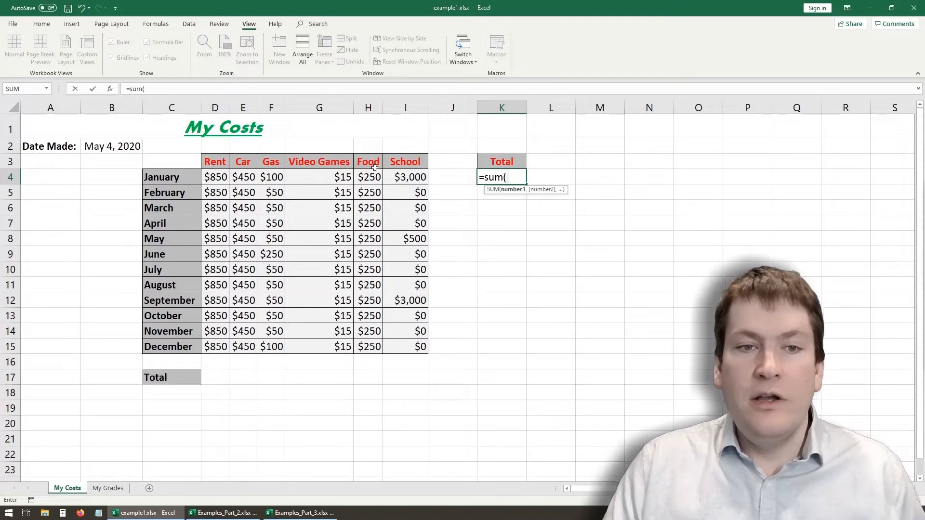
text(D4)
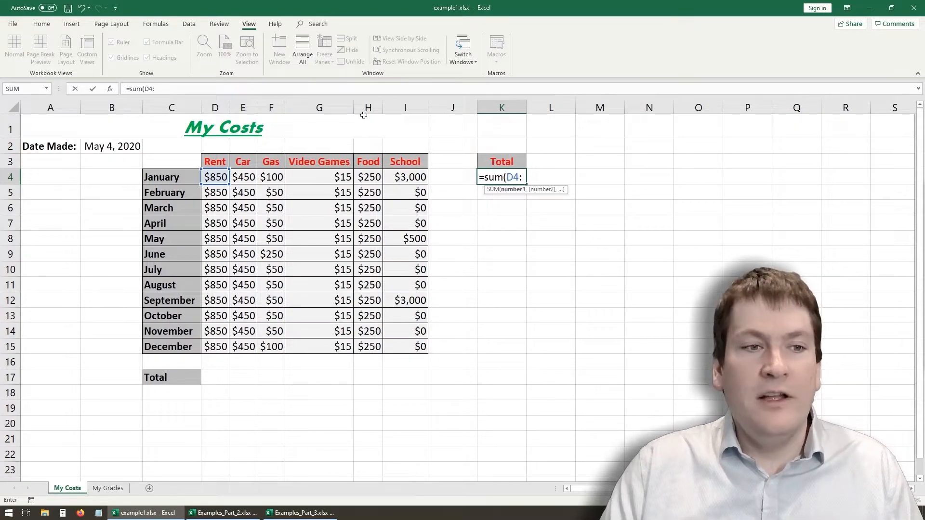
text(:I4)
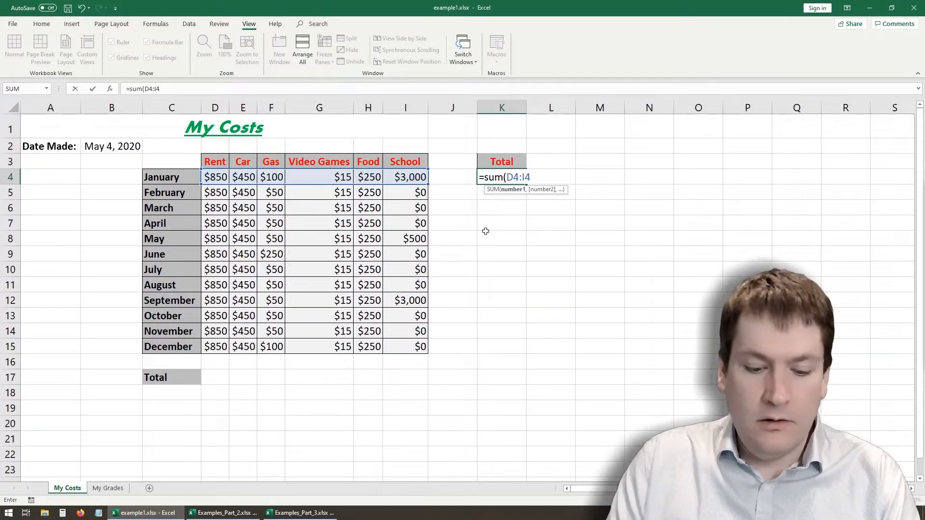
text())
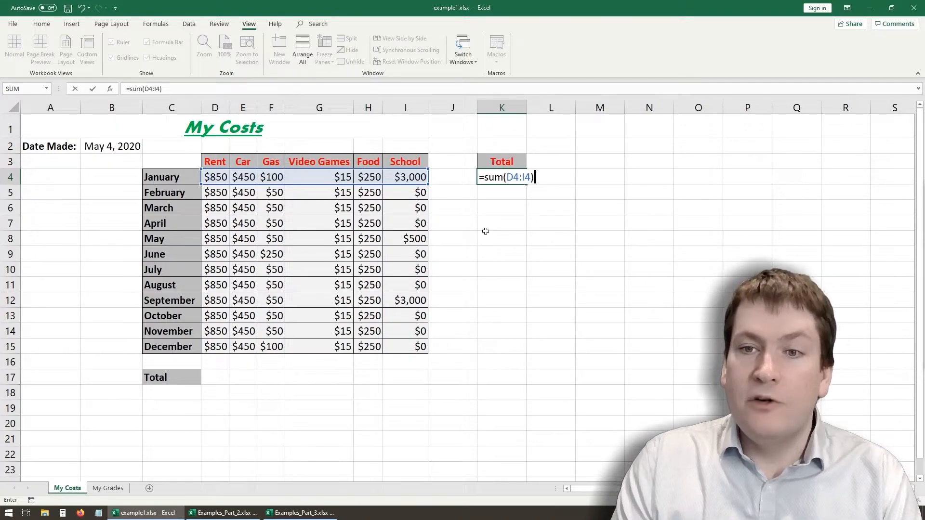
key(Return)
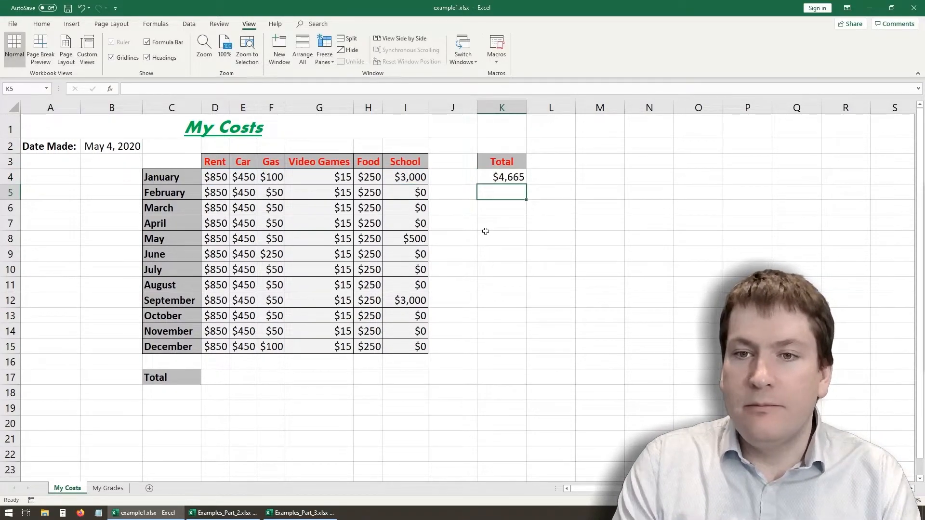
- Open K4's SUM formula for editing and erase it back to the equals sign
click(516, 176)
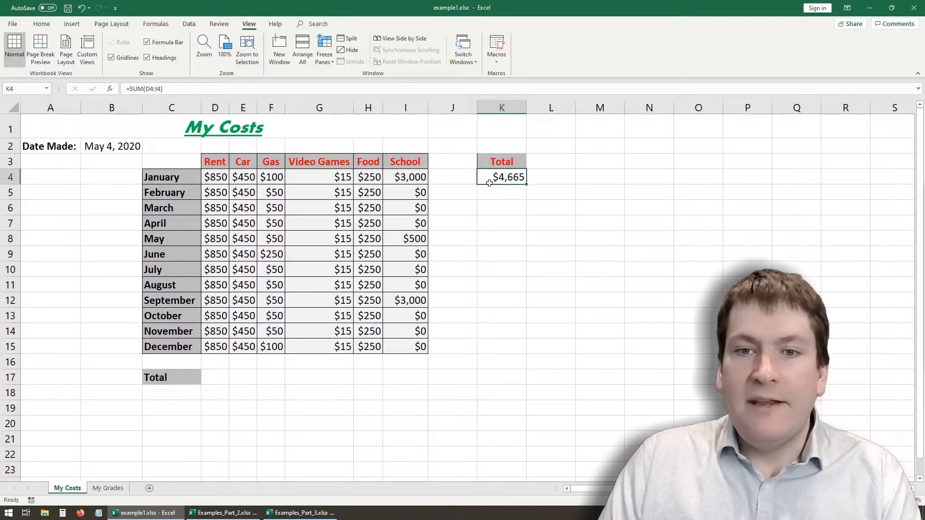
click(139, 89)
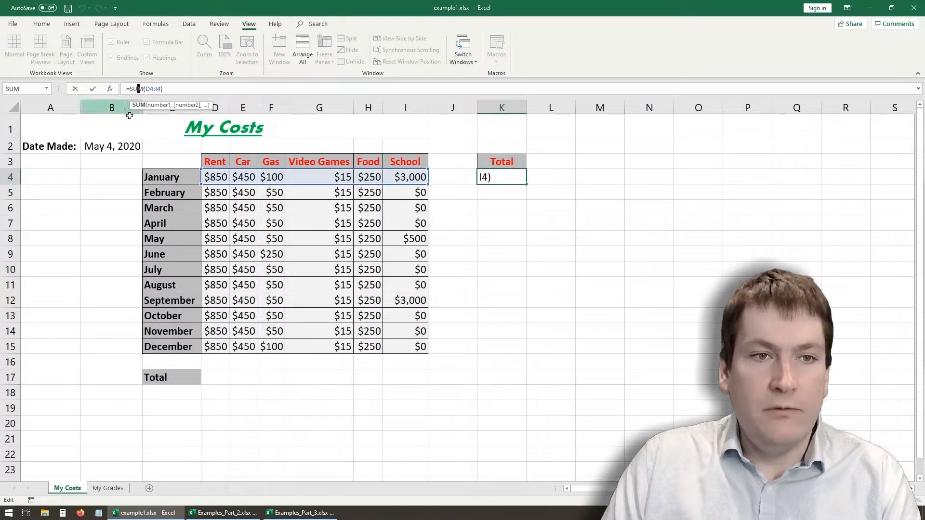
click(169, 88)
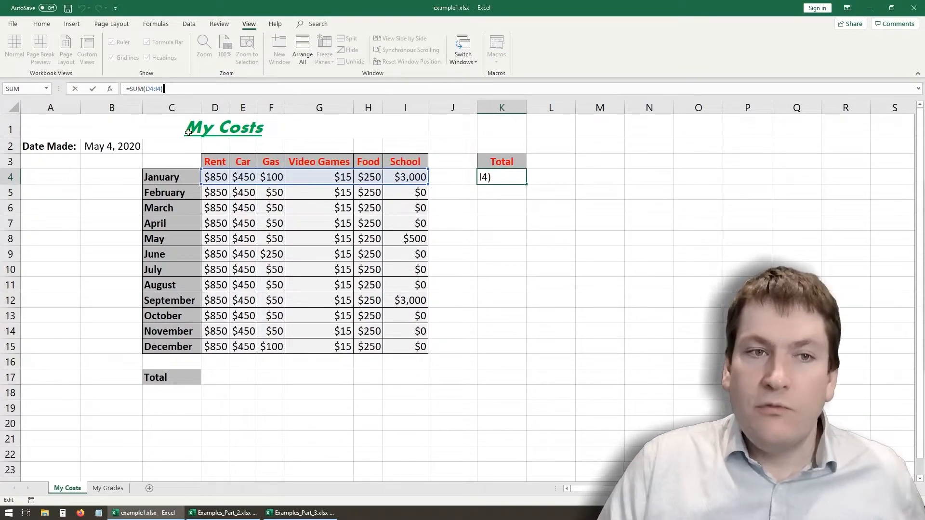
key(BackSpace)
key(BackSpace)
key(BackSpace)
key(BackSpace)
key(BackSpace)
key(BackSpace)
key(BackSpace)
text(()
key(BackSpace)
key(BackSpace)
key(BackSpace)
key(BackSpace)
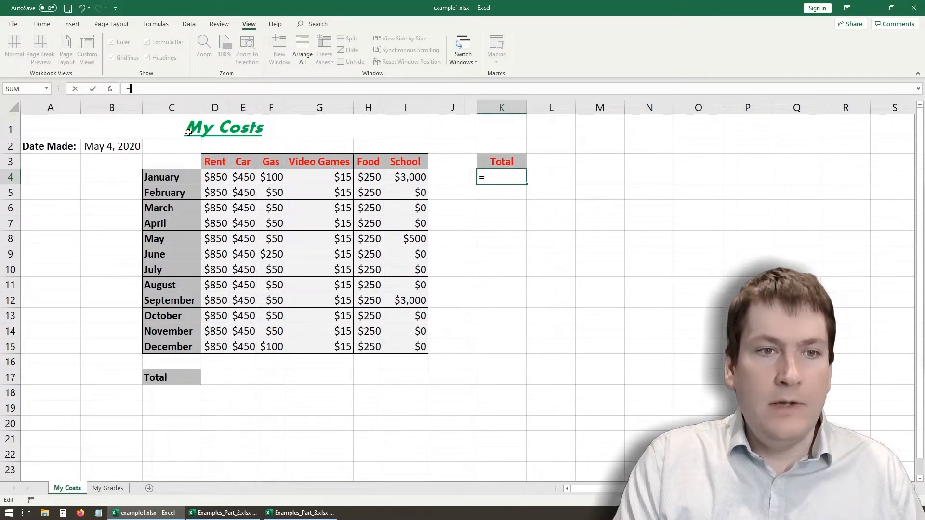
- Rebuild the January total in K4 as =SUM(D4,E4,F4:I4), choosing SUM from the suggested functions and picking the cells on the sheet
text(S)
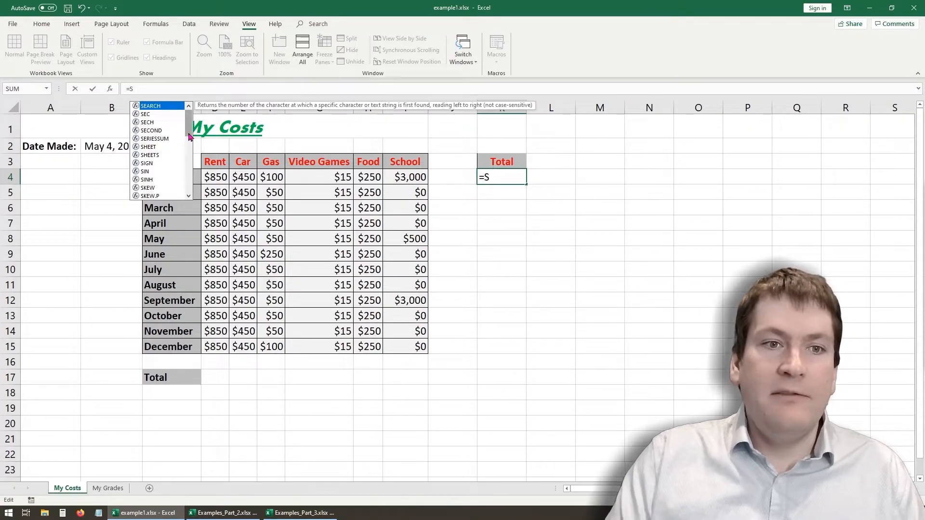
drag(191, 122, 192, 178)
double_click(147, 105)
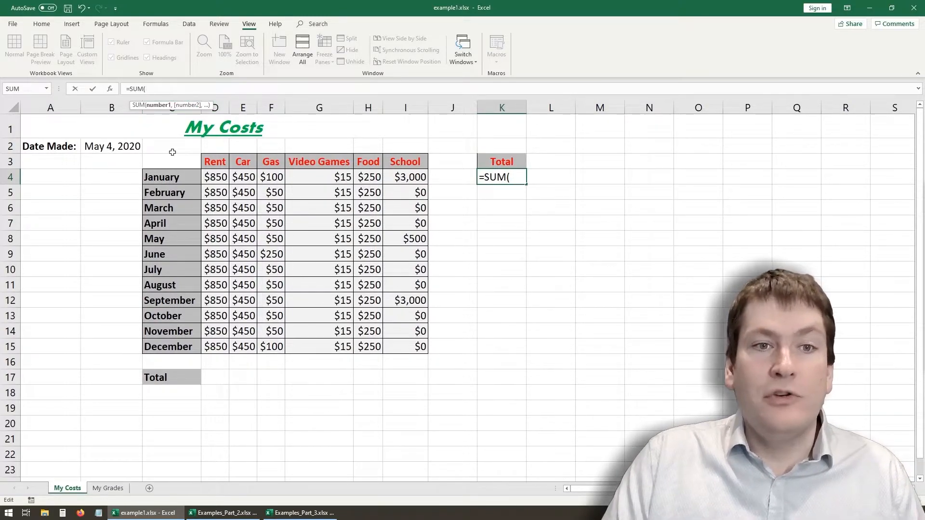
click(213, 181)
text(,)
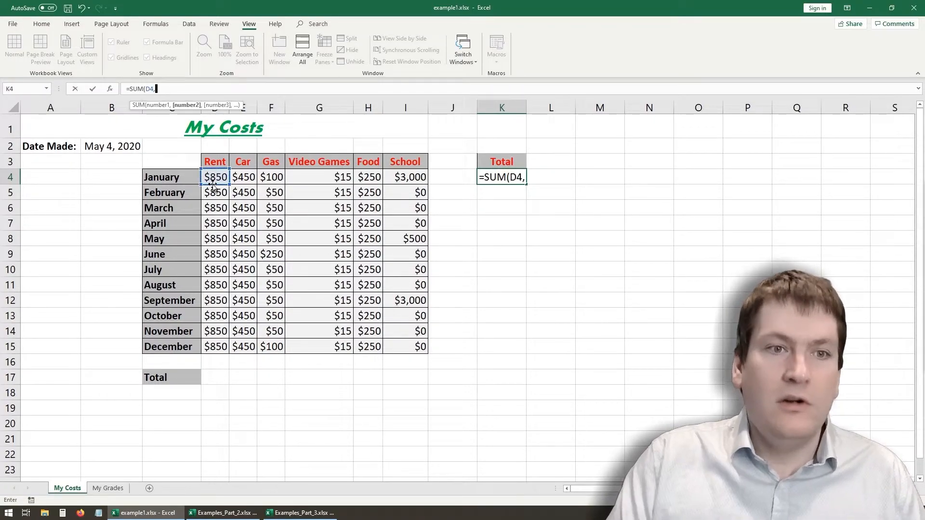
click(247, 180)
text(,)
drag(272, 178, 419, 179)
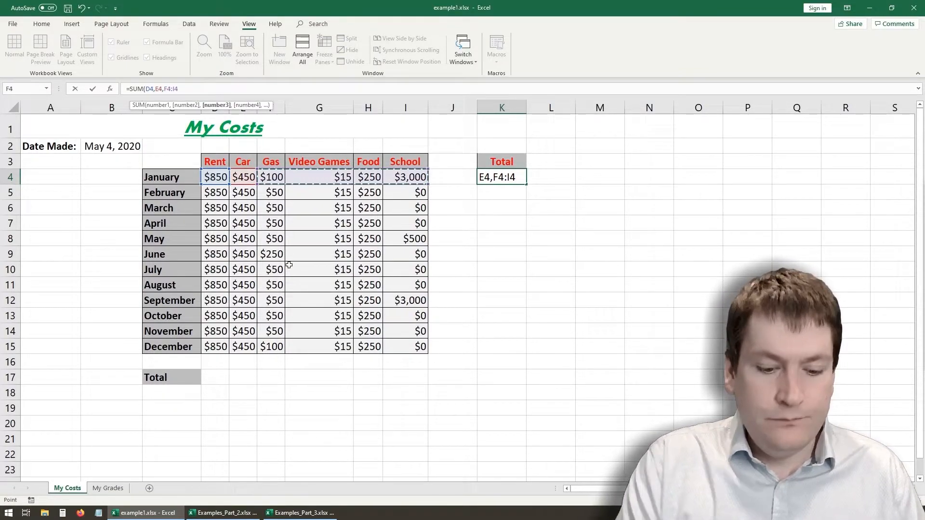
key(Return)
- Replace the January total in K4 with =SUM(D4:I4) and fill it down through December in K15
click(510, 178)
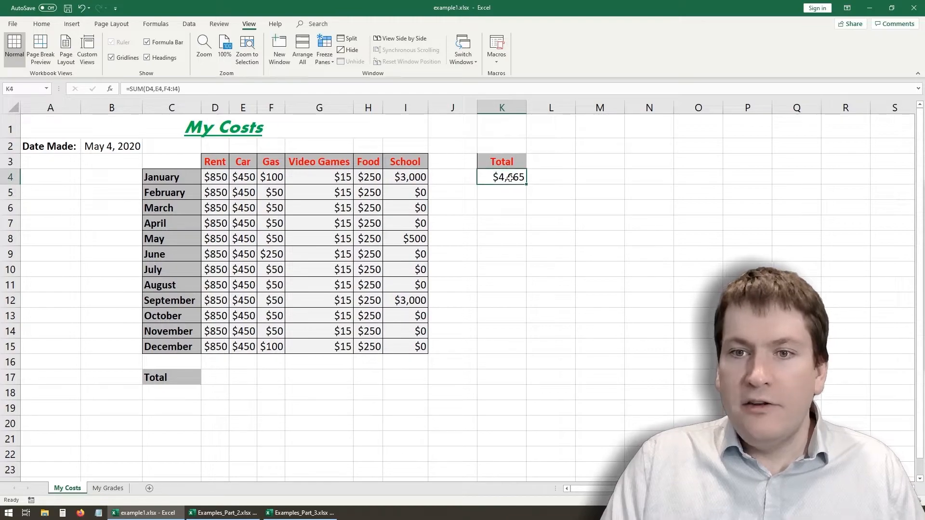
key(Delete)
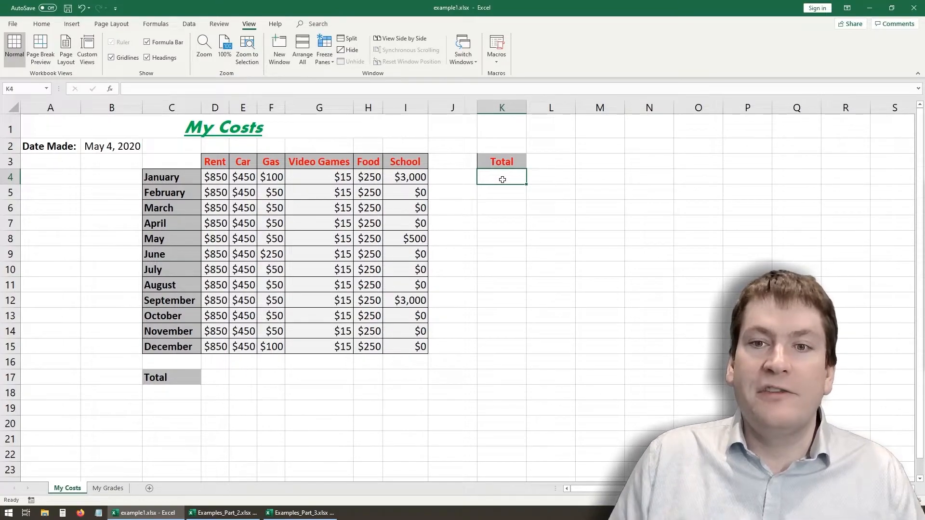
text(=)
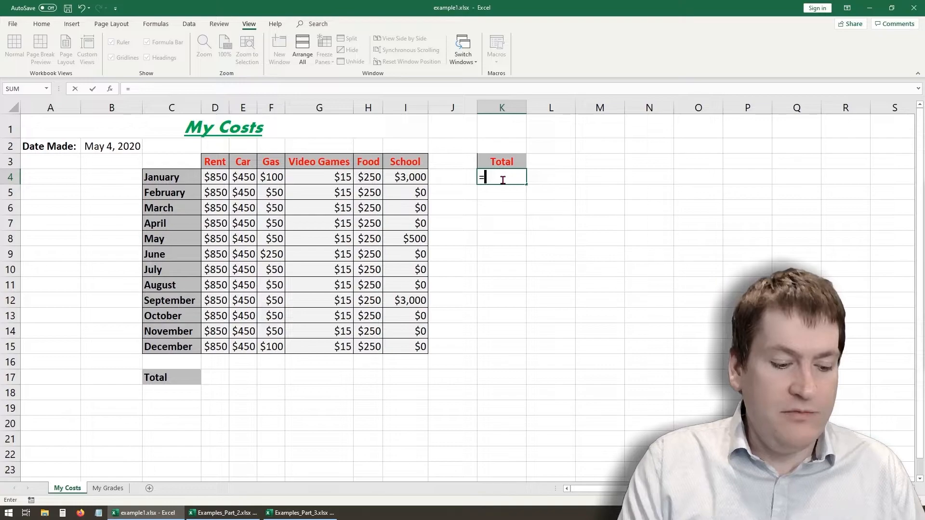
text(sum()
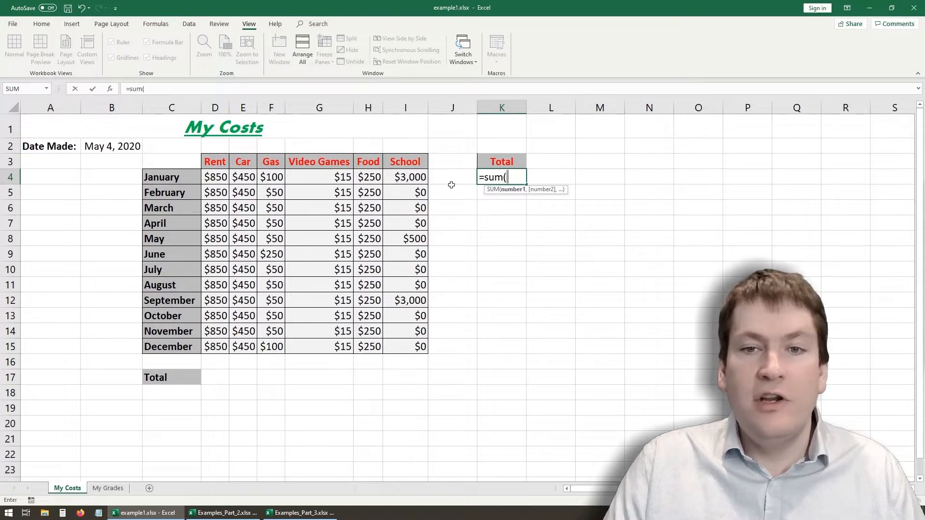
drag(214, 174, 419, 176)
click(212, 88)
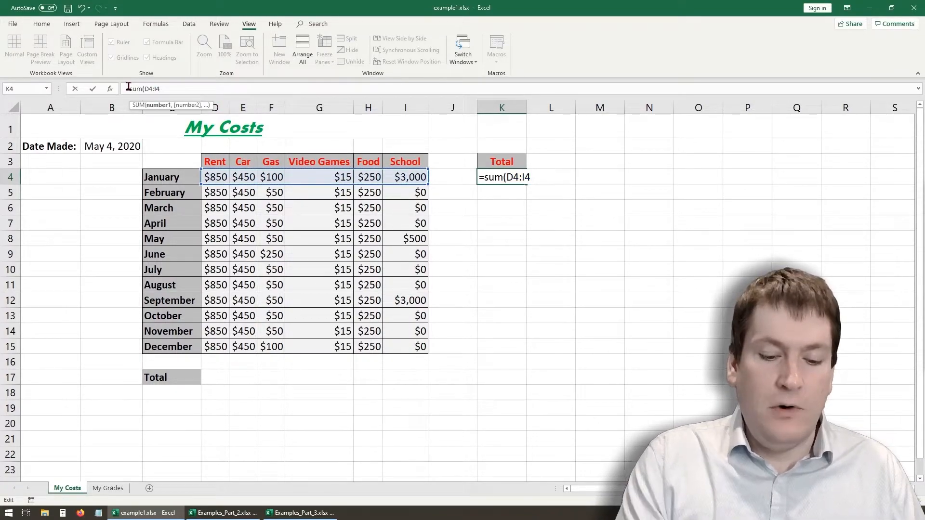
text())
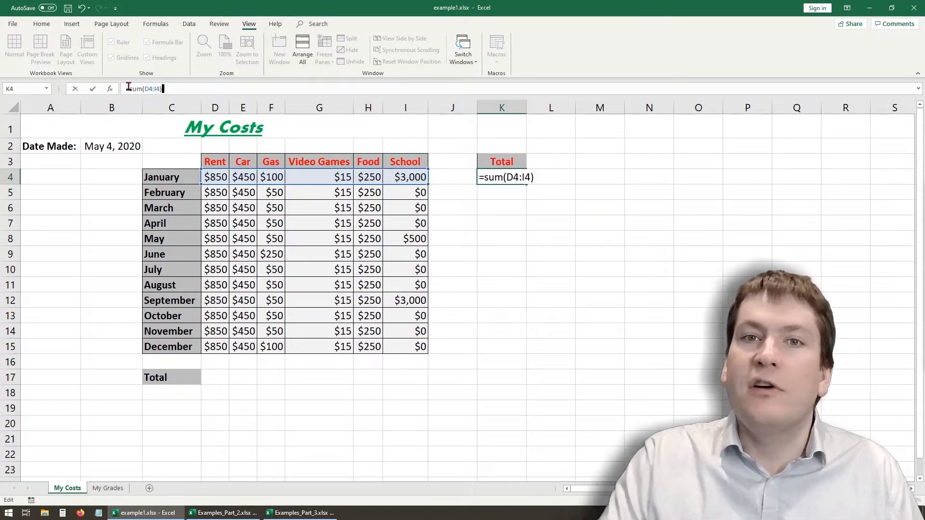
key(Return)
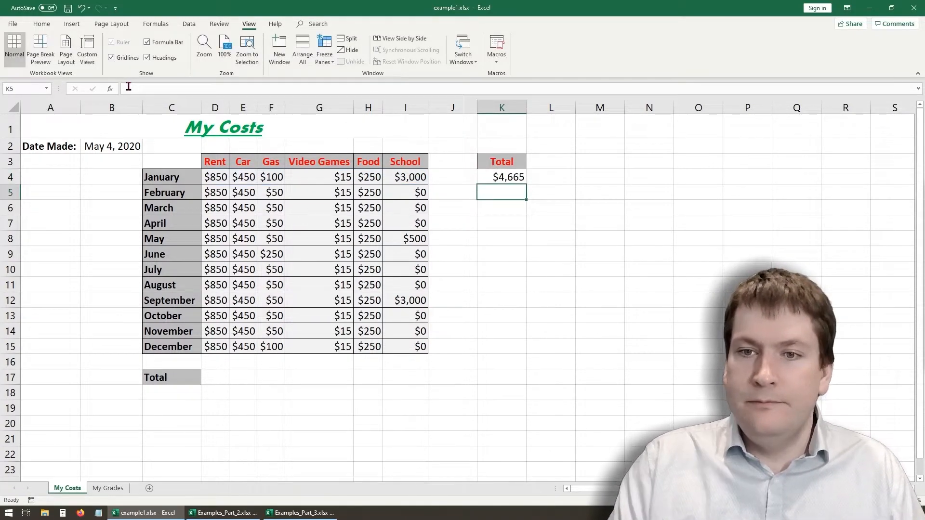
click(503, 177)
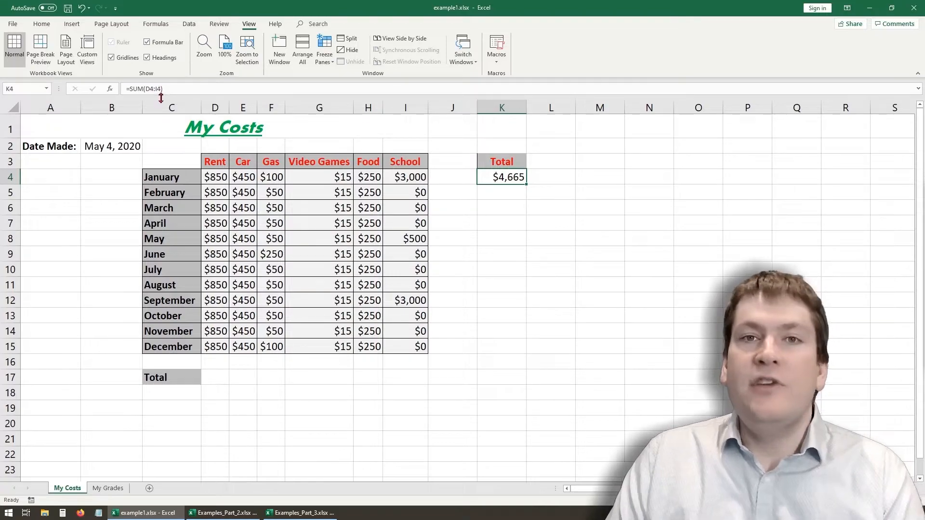
drag(524, 180, 526, 355)
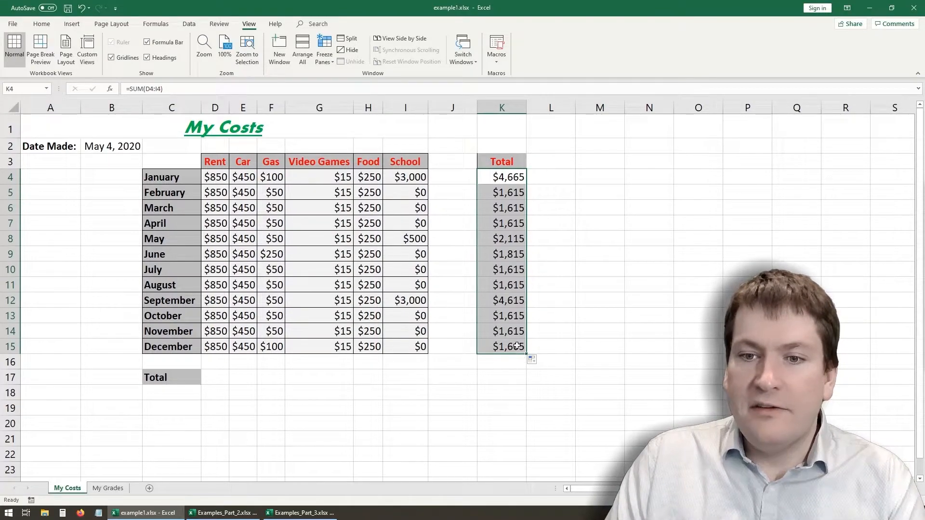
- Examine the filled SUM formulas for December, November and January in column K and compare the ranges they add
click(517, 346)
click(170, 89)
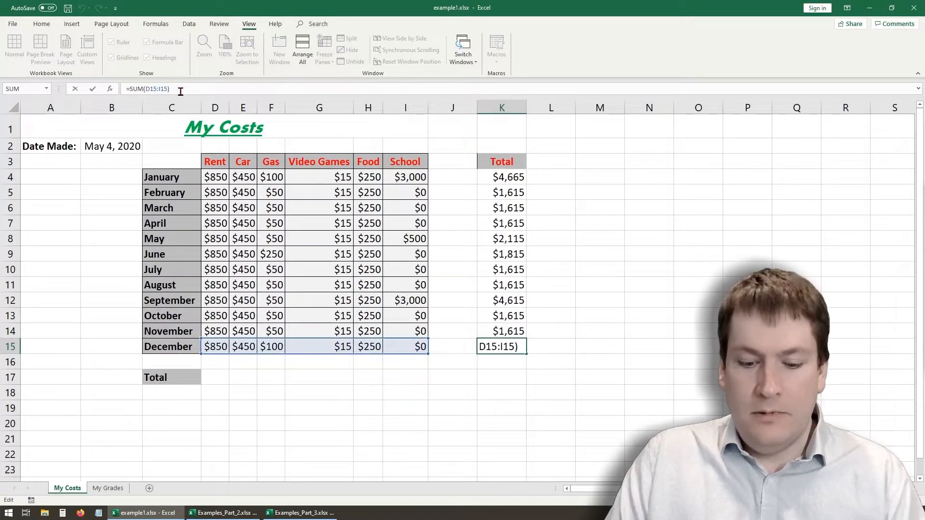
key(Return)
click(502, 327)
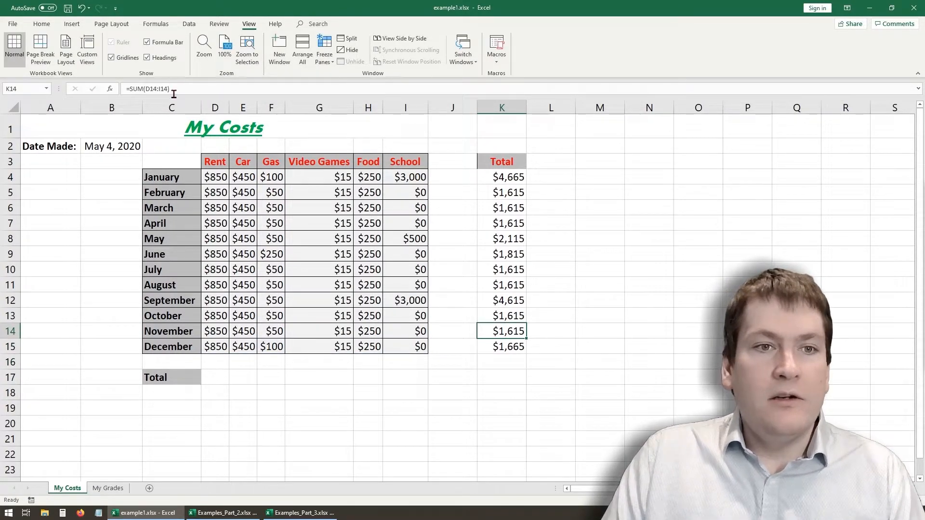
click(174, 94)
key(Return)
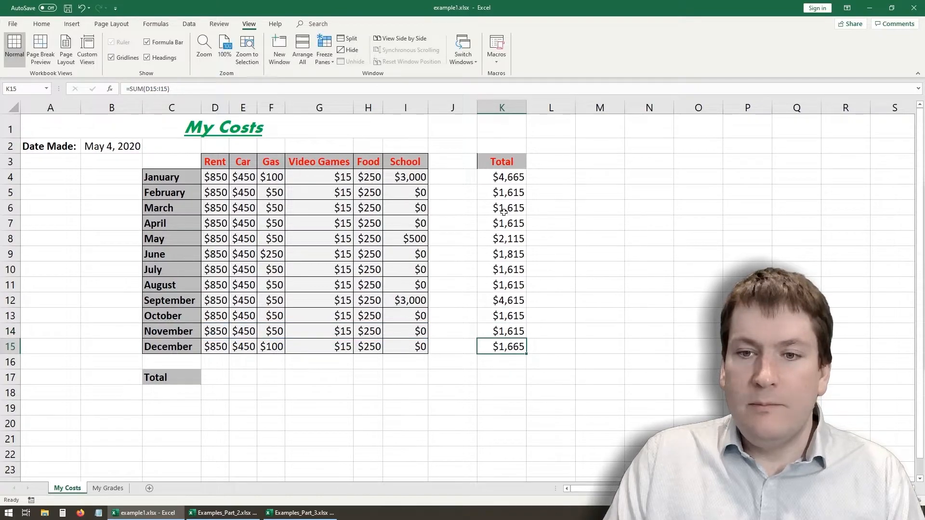
click(501, 177)
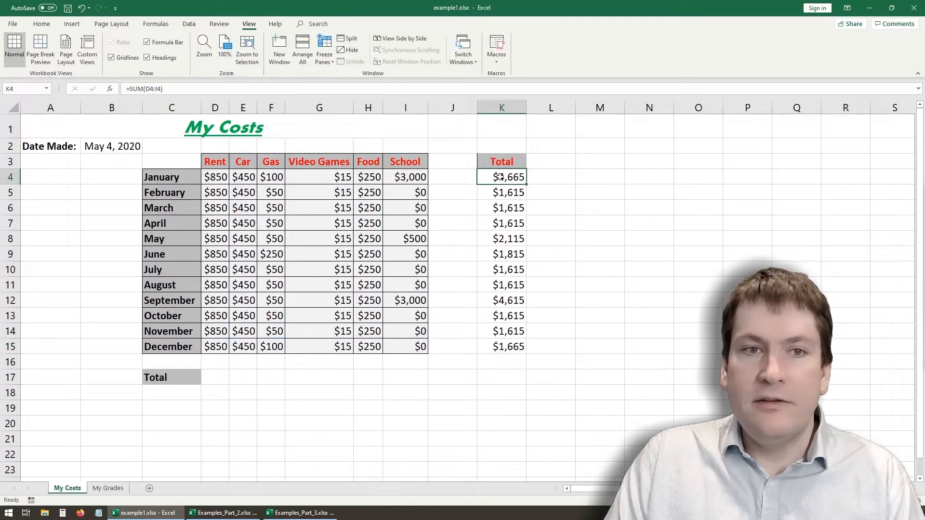
click(163, 91)
key(Return)
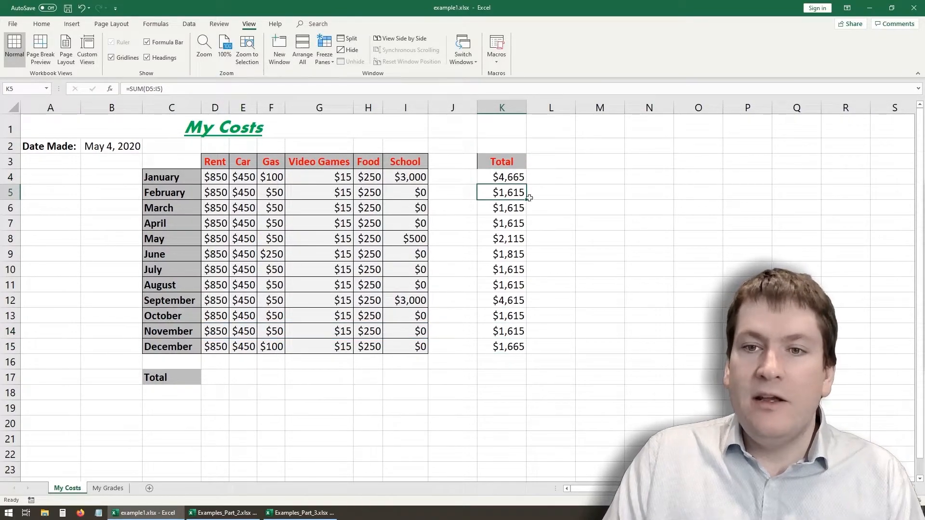
- Fill January's total formula across into L4 to inspect its shifted range, and clear L4 again
click(497, 179)
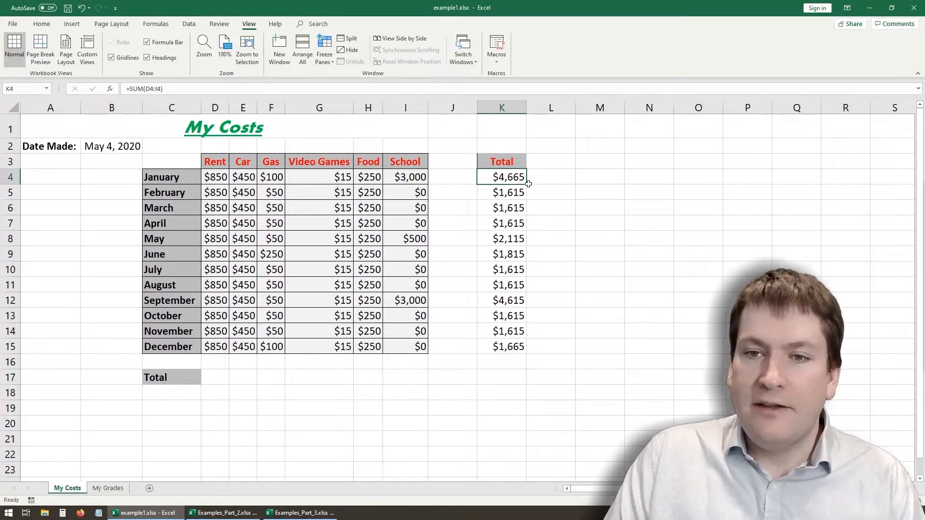
drag(528, 184, 570, 186)
click(568, 183)
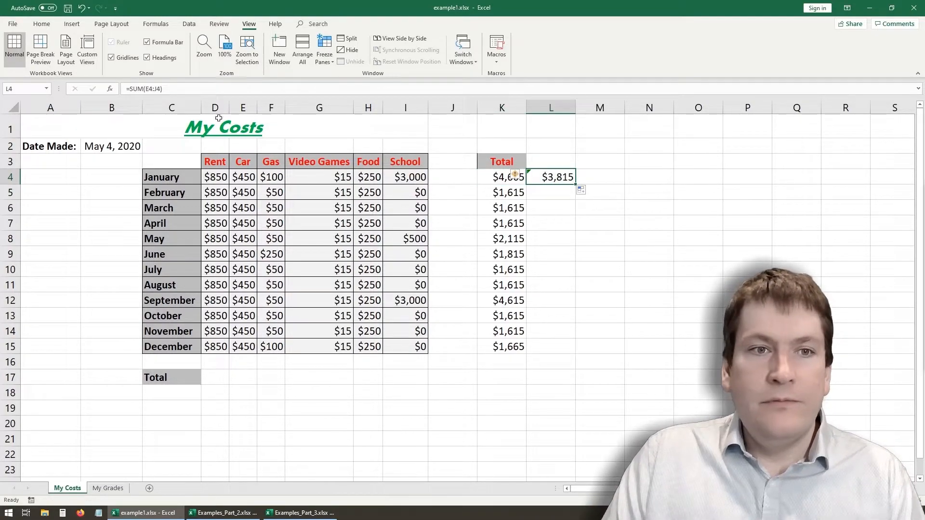
click(150, 90)
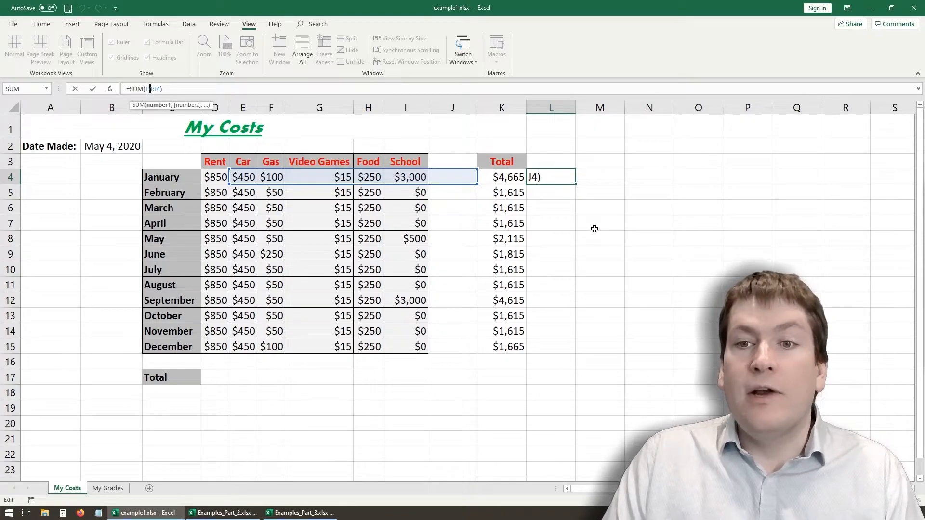
key(Return)
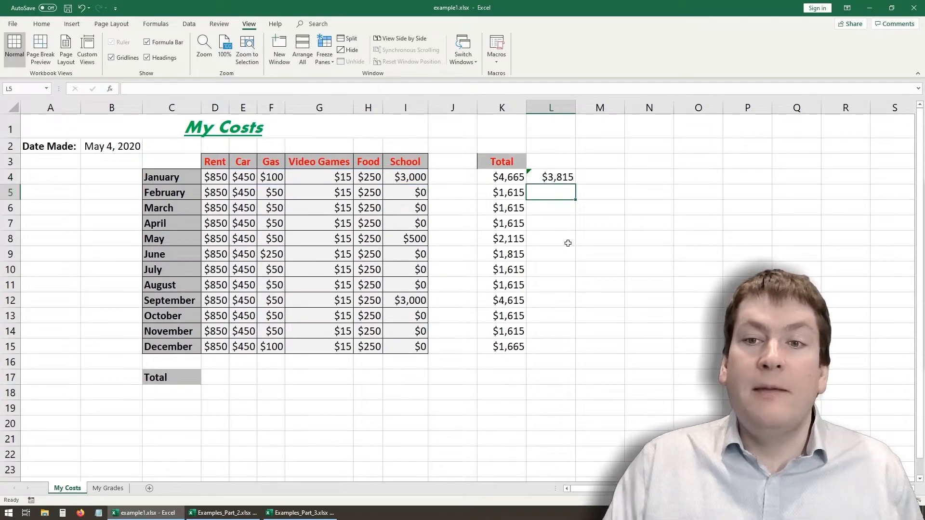
click(549, 182)
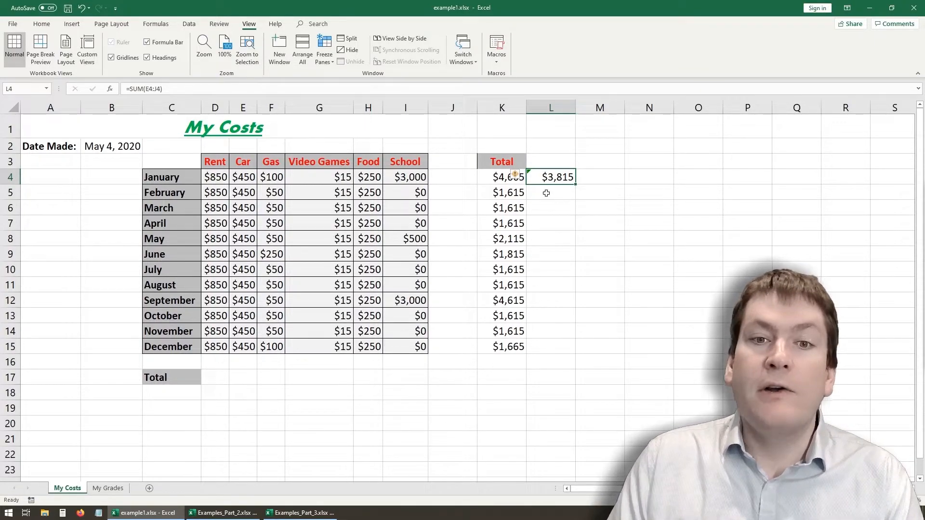
key(Delete)
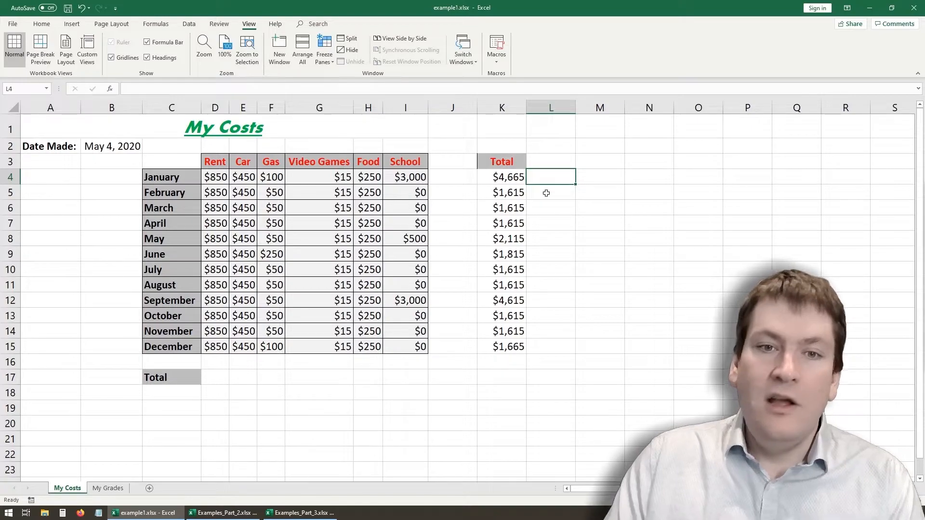
click(490, 177)
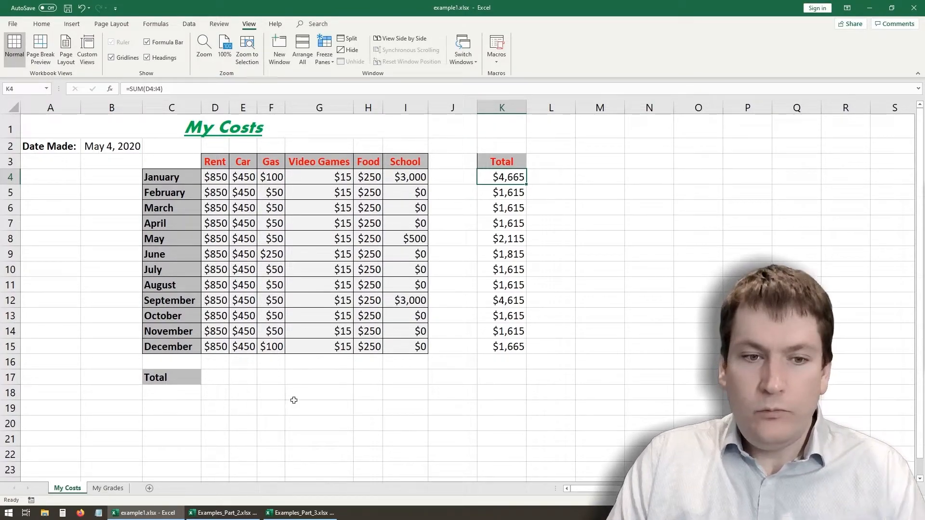
- Enter =SUM(D4:D15) in D17 to total the Rent column and fill it across through School in I17
click(218, 380)
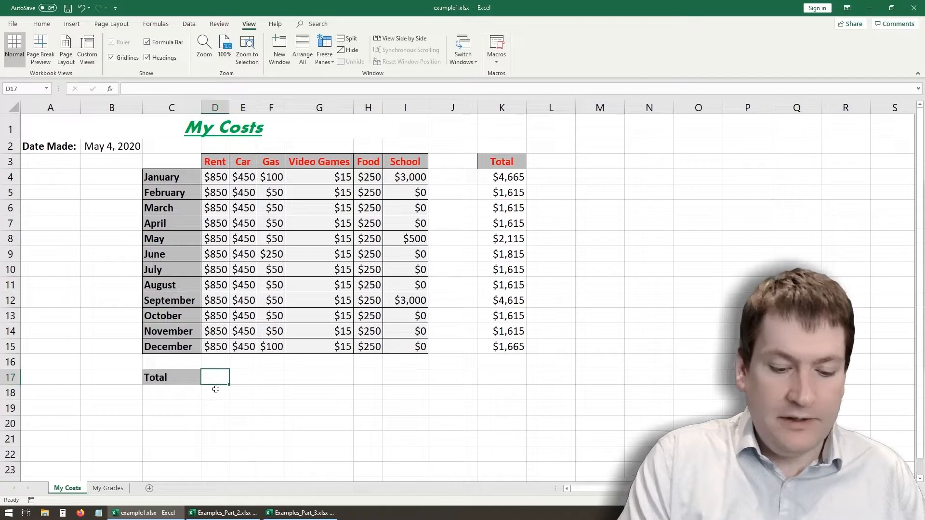
text(=sum()
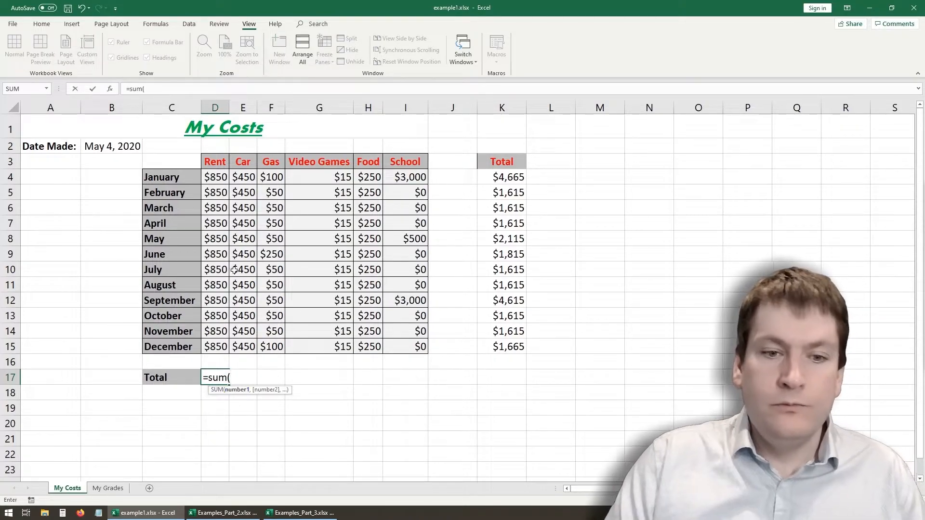
drag(212, 179, 223, 348)
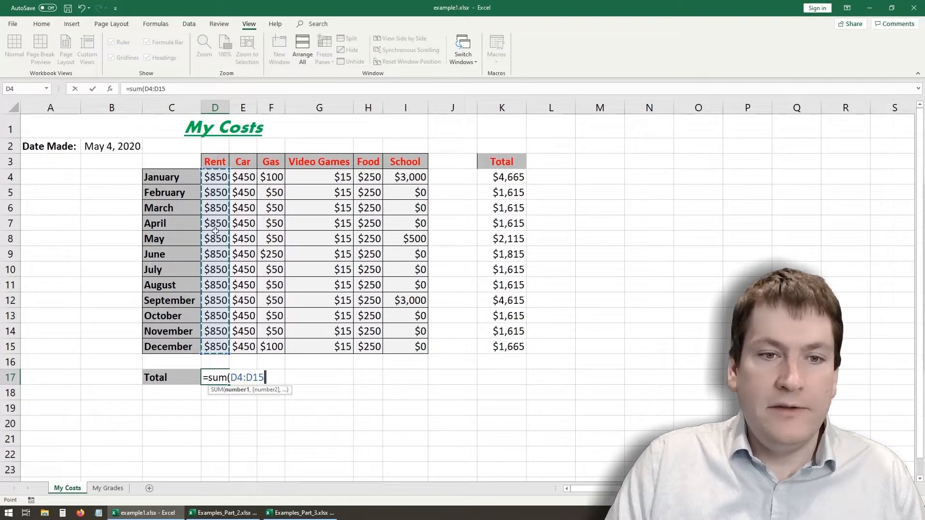
click(165, 88)
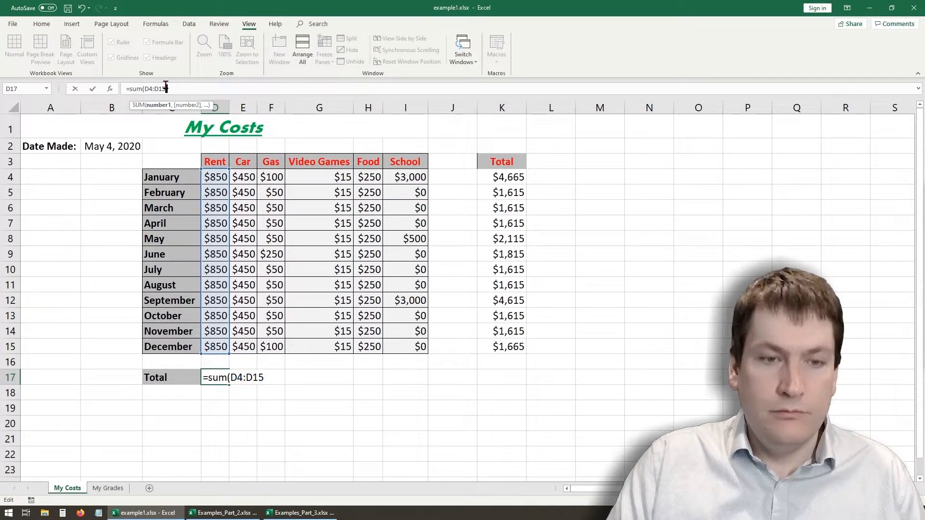
text())
key(Return)
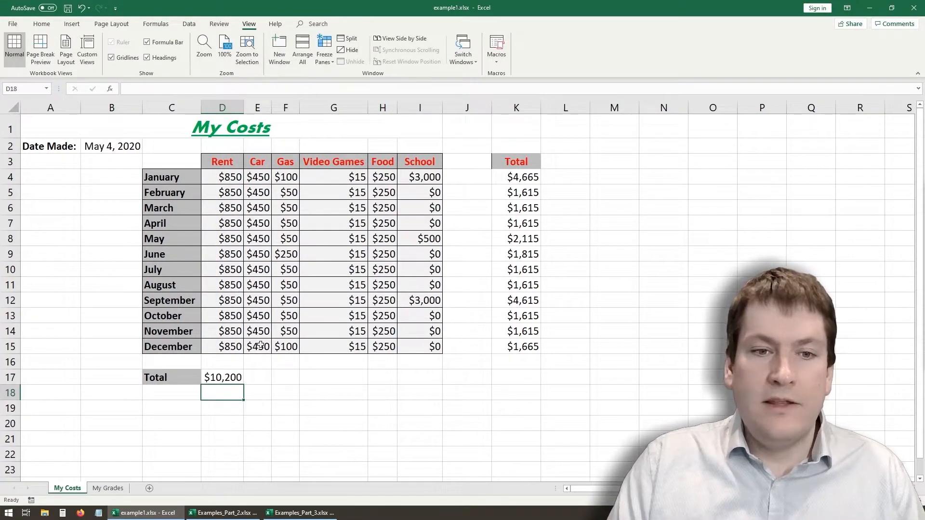
click(237, 378)
drag(244, 384, 419, 384)
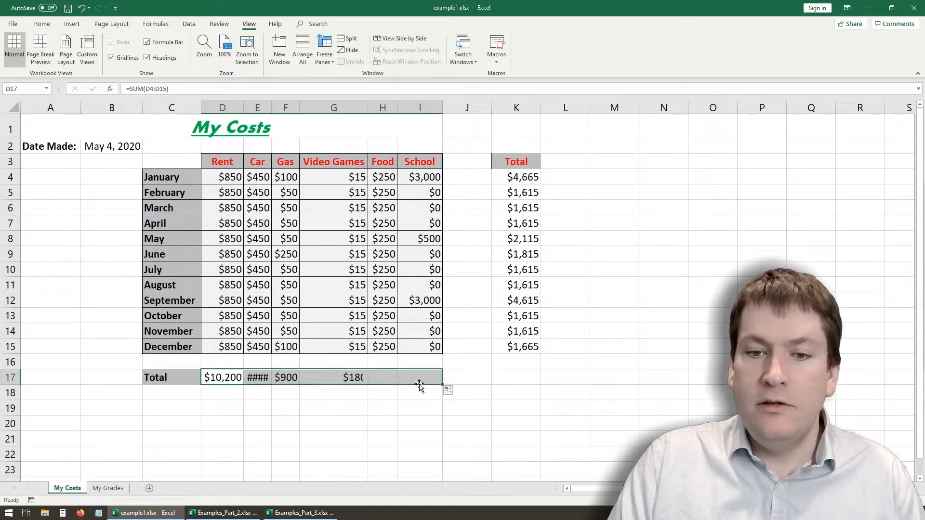
- Inspect the Rent, Gas, Car and Food totals in row 17
click(234, 374)
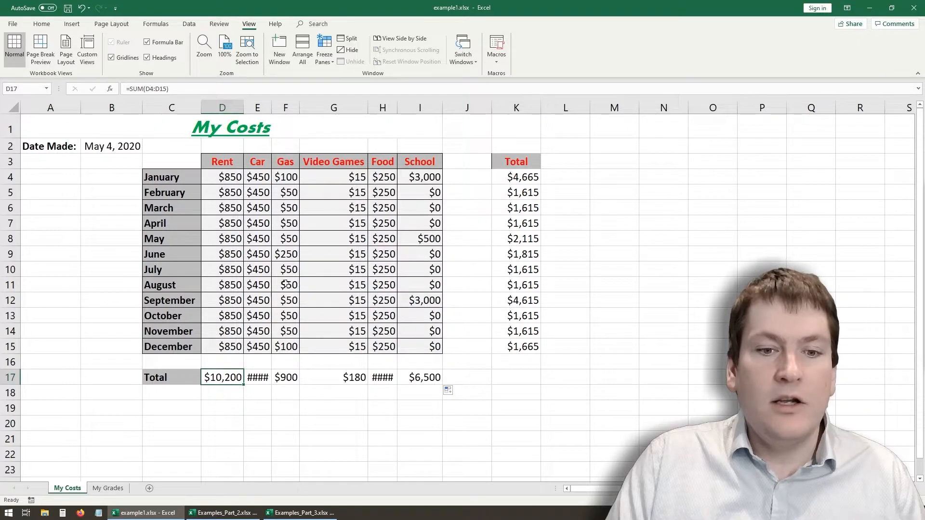
click(284, 379)
click(277, 420)
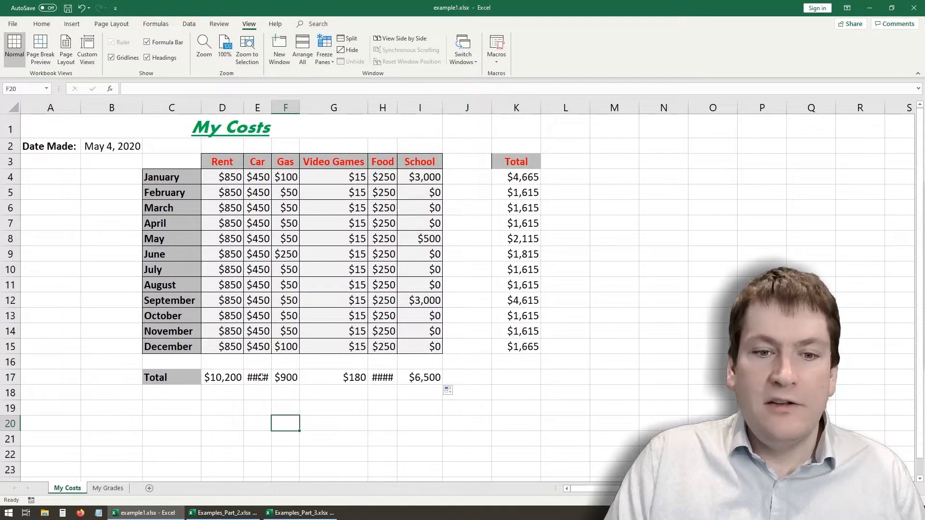
click(261, 377)
click(384, 378)
click(380, 423)
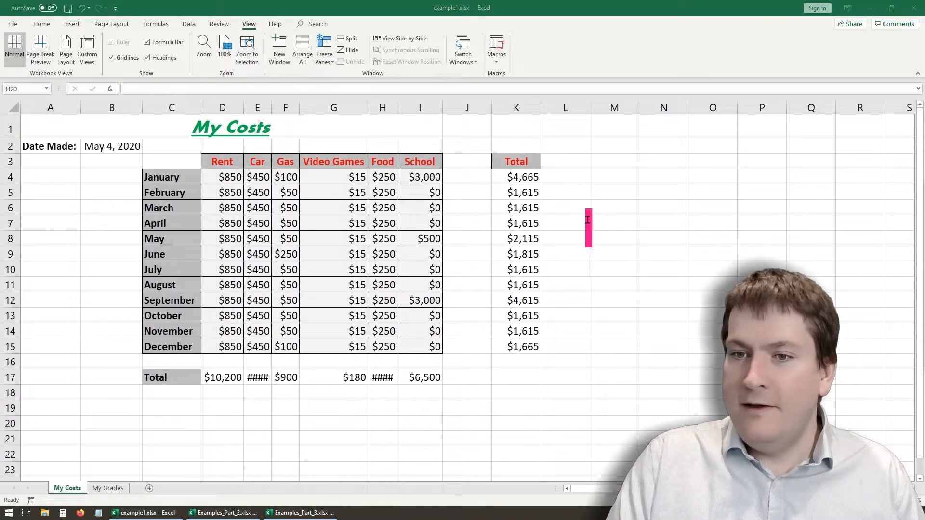
- Write the on-screen annotation "What went wrong?" and move it beside the Total row, just below the end of row 17
text(What wen)
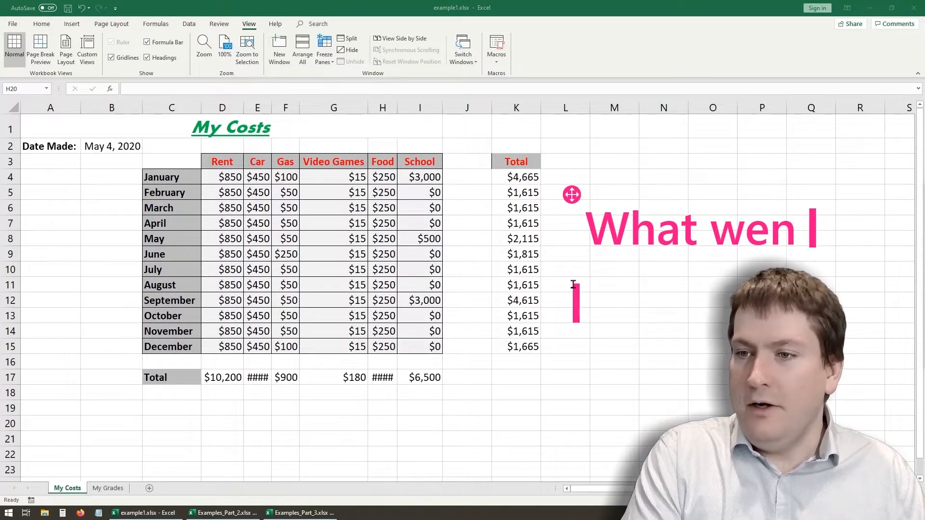
text(t wron)
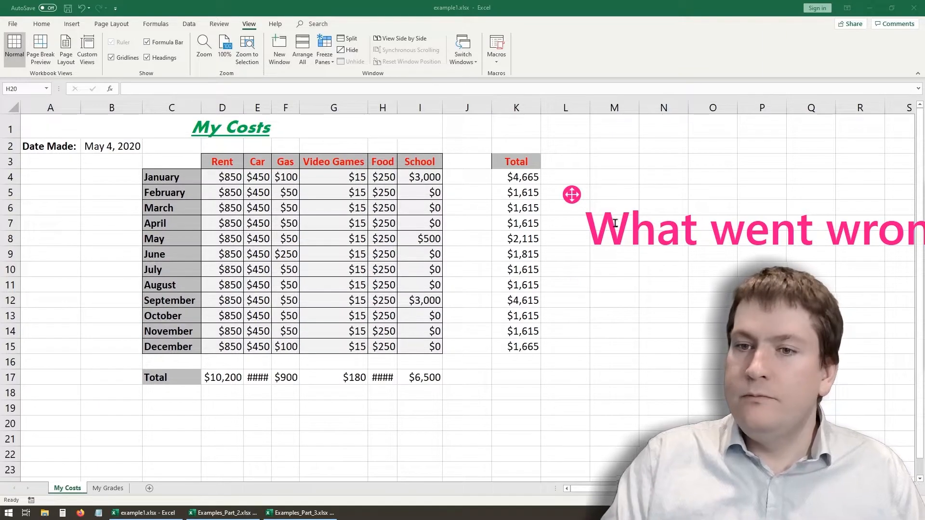
mouse_move(572, 195)
mouse_down()
mouse_move(580, 382)
mouse_move(472, 382)
mouse_up()
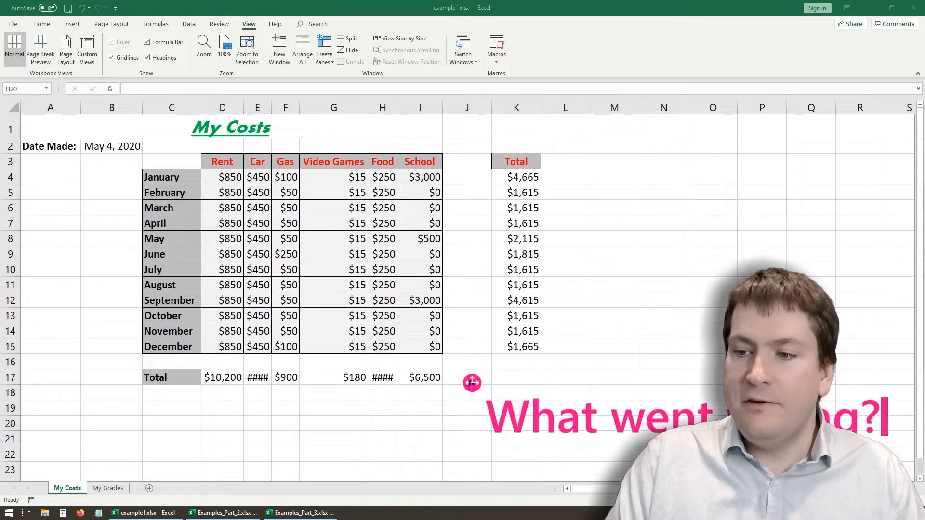
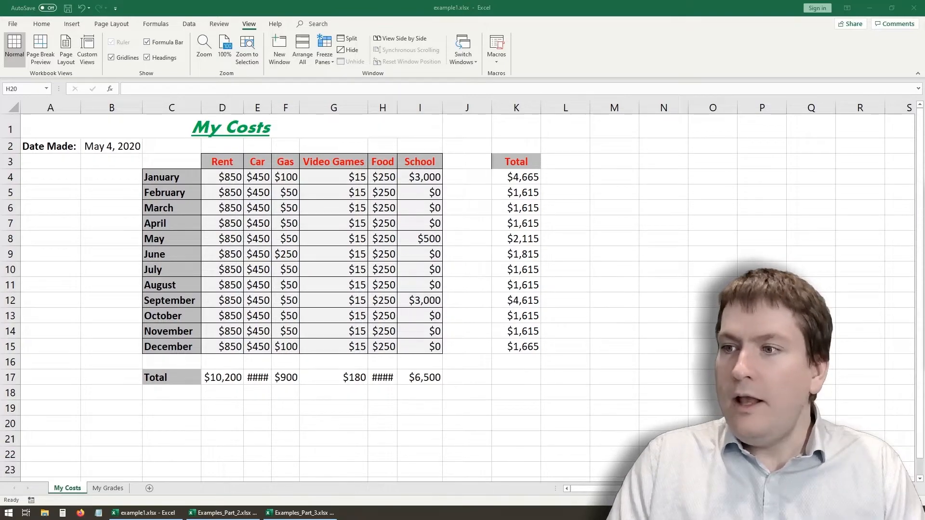
- Widen the Car and Food columns enough to display their totals in row 17
click(254, 374)
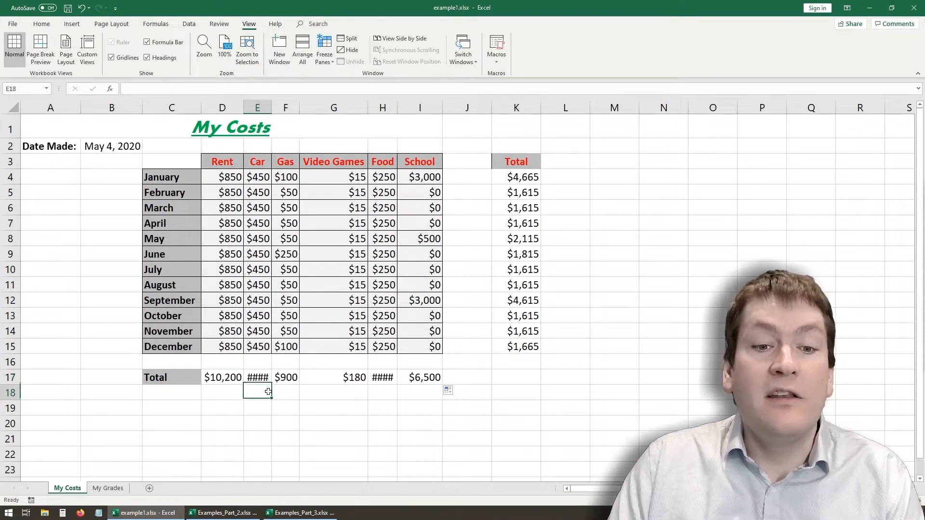
drag(271, 108, 279, 109)
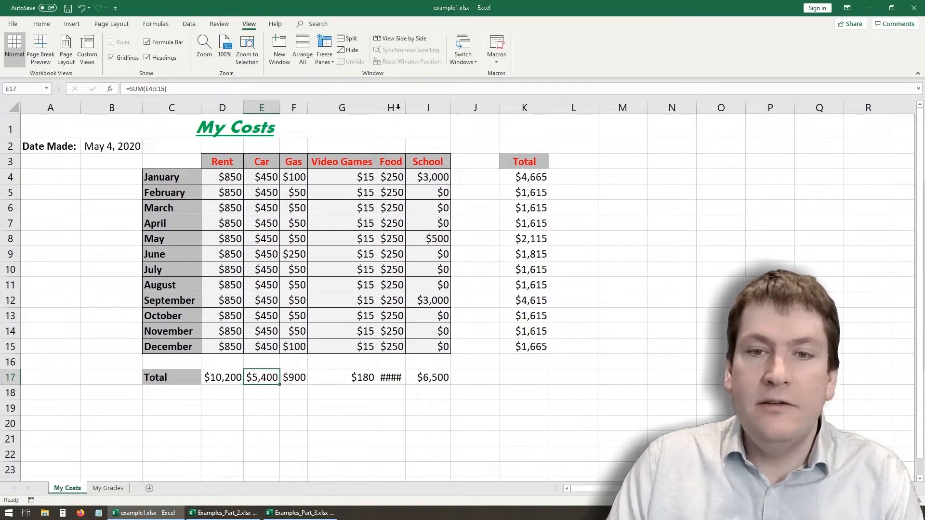
drag(405, 107, 414, 108)
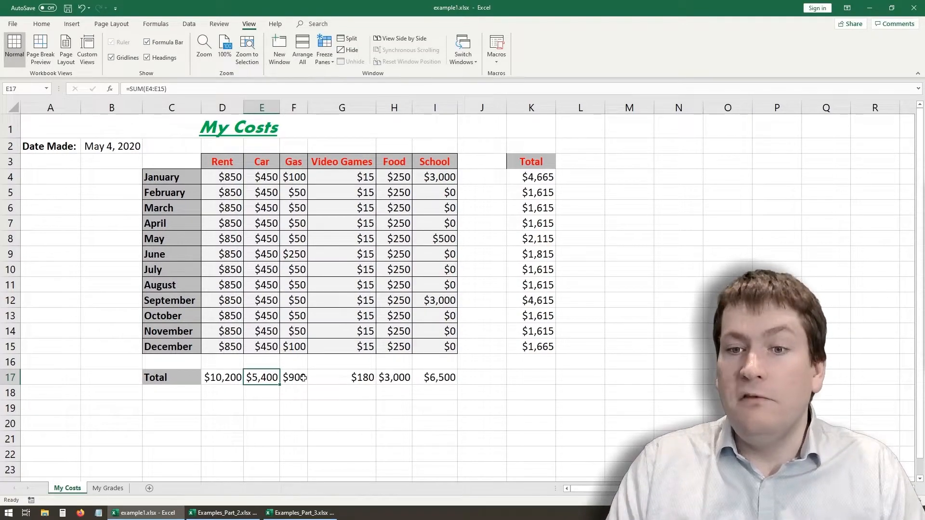
- Enter =SUM(D4:I15) in K17 to total all costs across every month and category
click(541, 373)
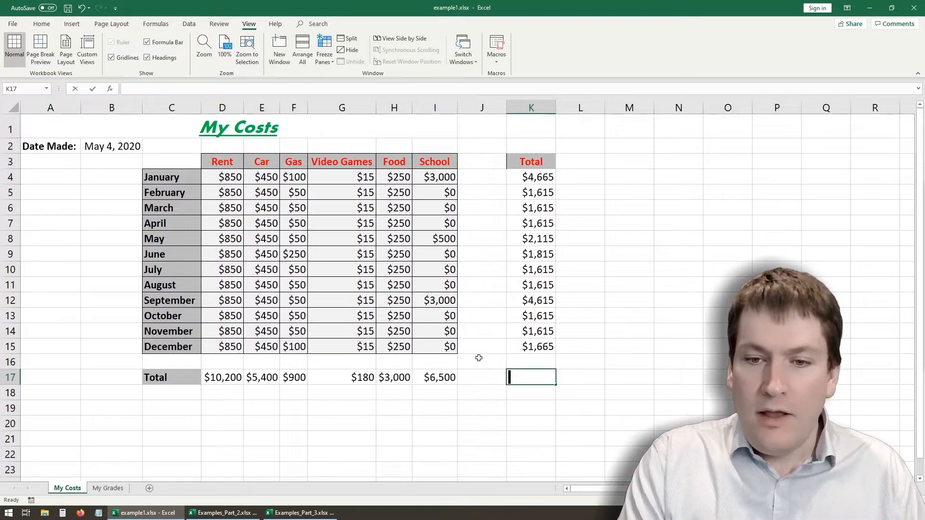
text(=)
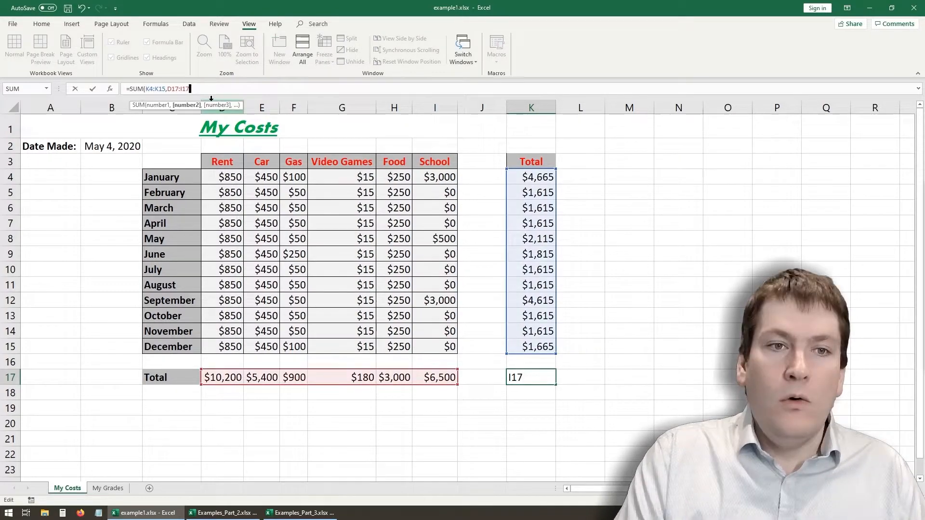
key(BackSpace)
key(BackSpace)
key(BackSpace)
key(BackSpace)
key(BackSpace)
key(BackSpace)
key(BackSpace)
key(BackSpace)
key(BackSpace)
key(BackSpace)
key(BackSpace)
key(BackSpace)
key(BackSpace)
key(BackSpace)
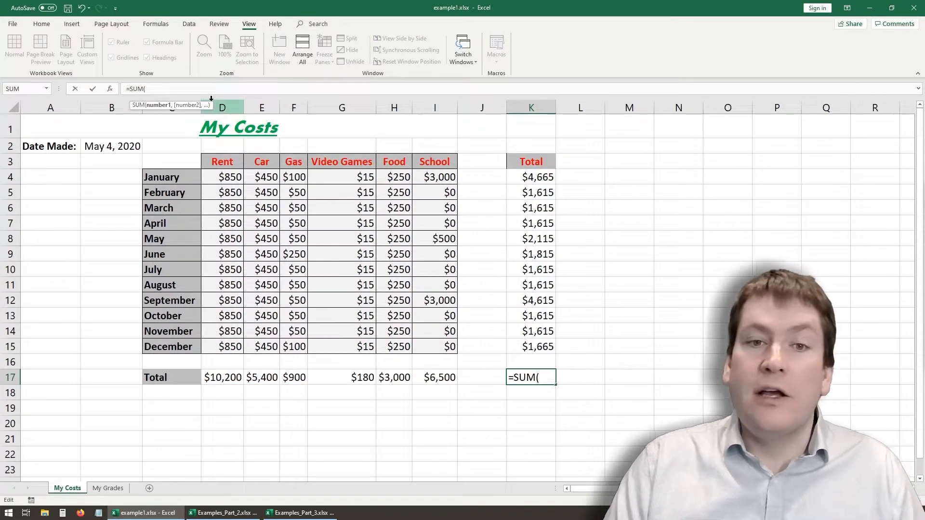
drag(226, 180, 444, 352)
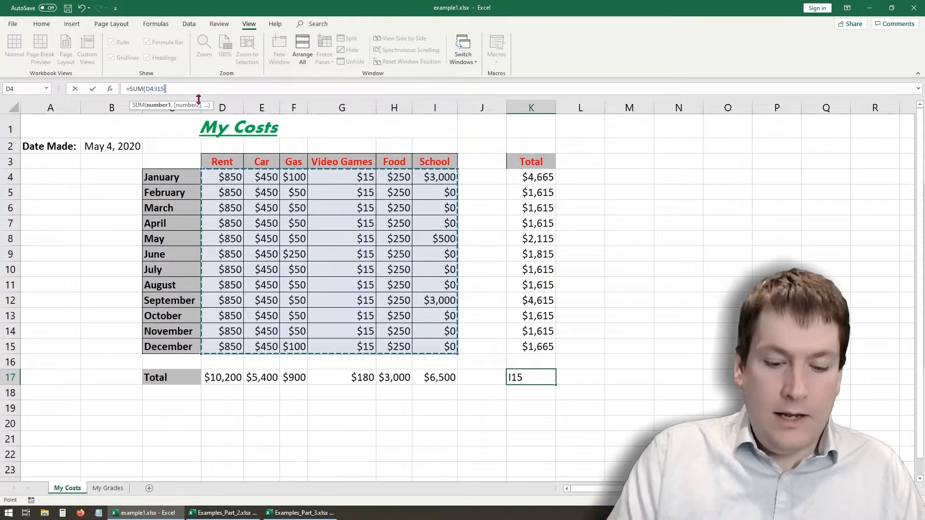
text())
key(Return)
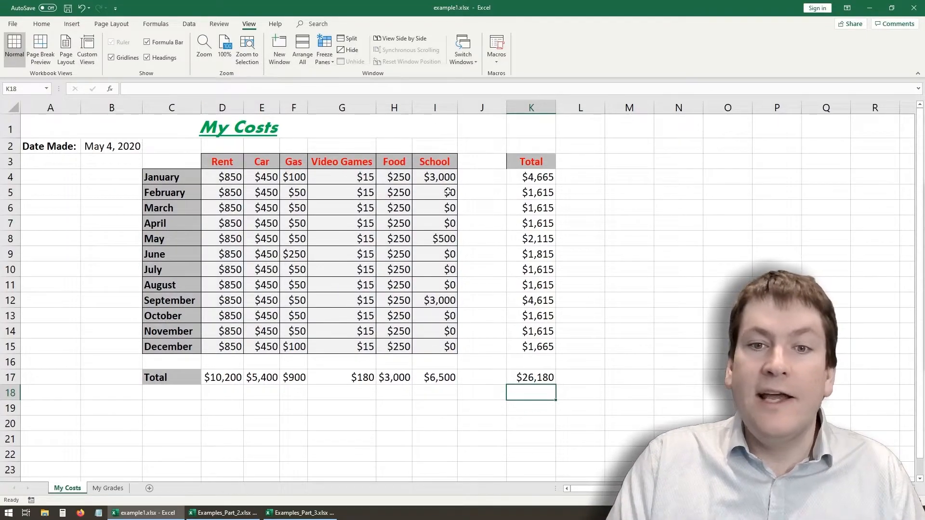
- Copy the grand total formula from K17 to O13 and inspect its reference there
click(534, 378)
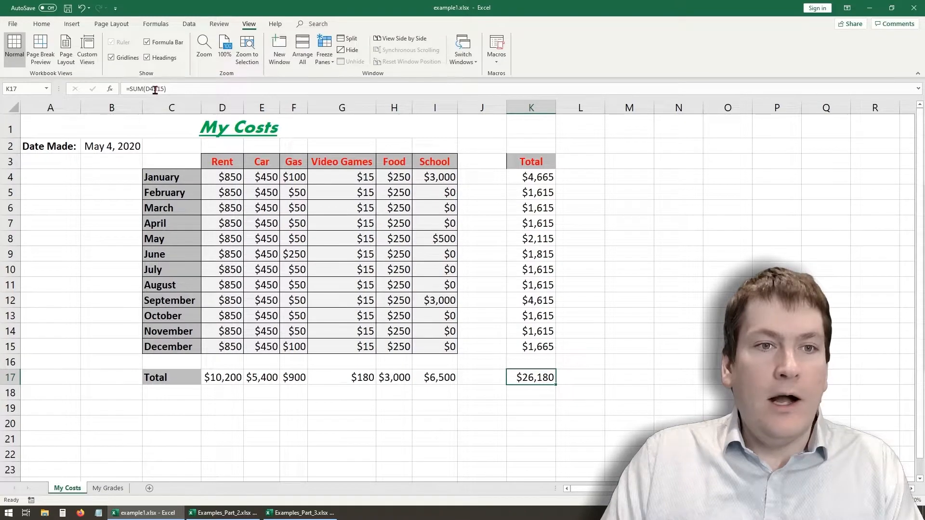
key(ctrl+c)
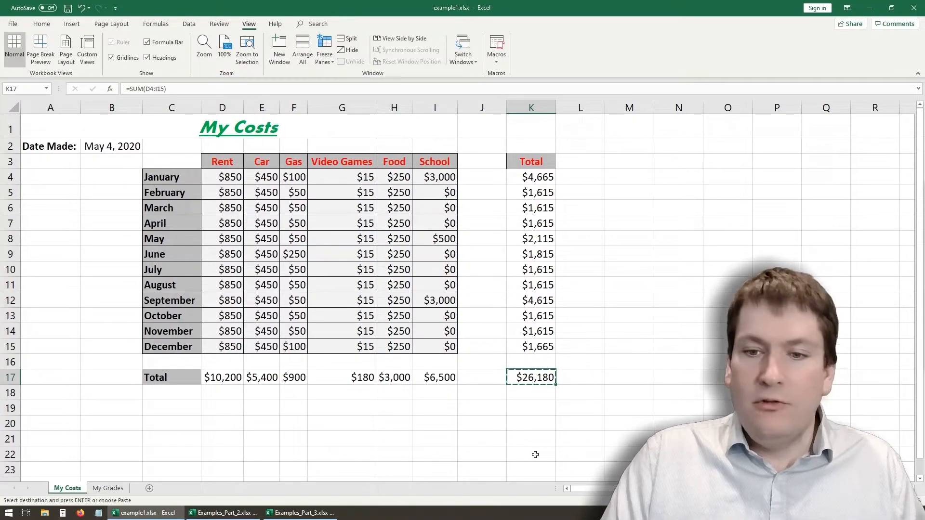
click(513, 419)
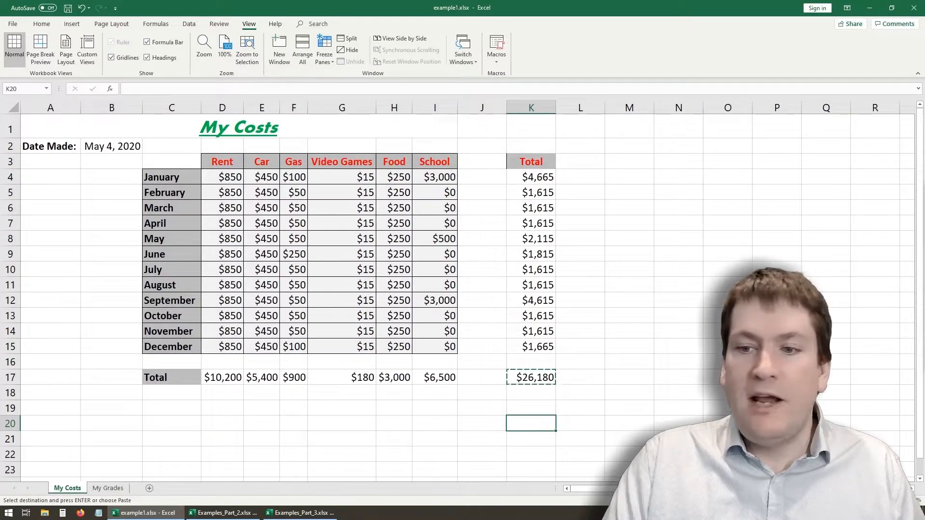
click(713, 315)
key(ctrl+v)
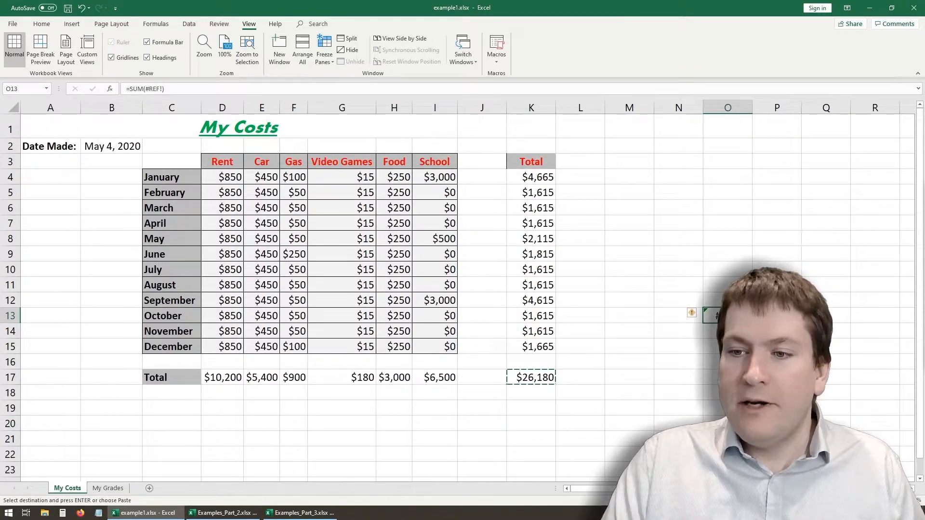
click(150, 89)
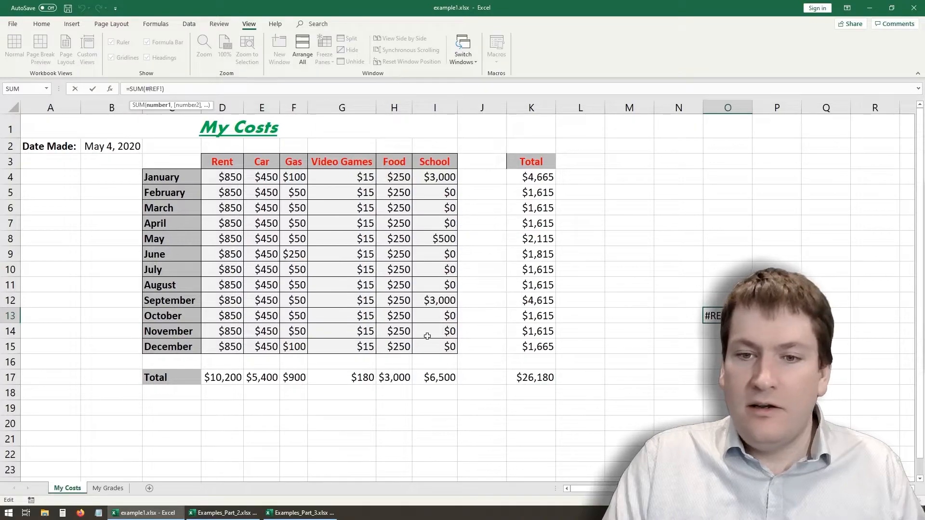
key(Escape)
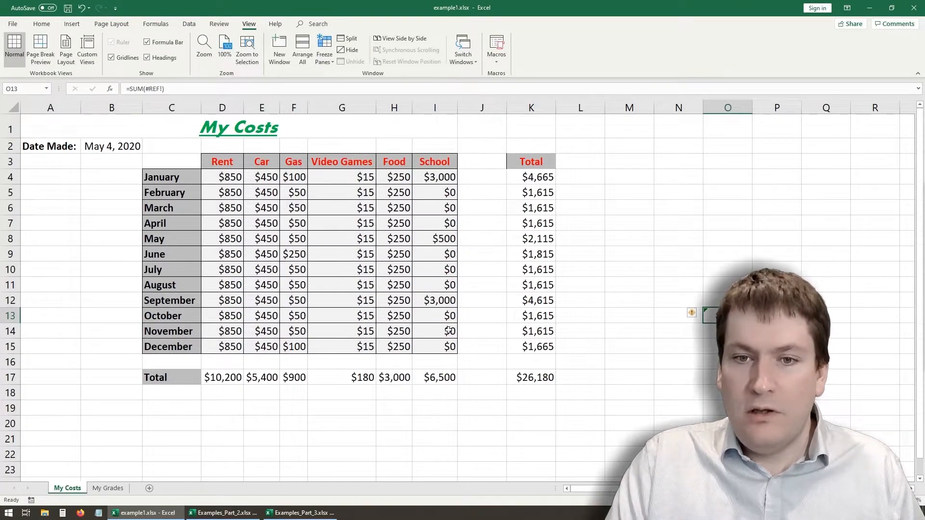
- Copy the grand total formula from K17 to L18 and inspect the range it refers to
click(564, 394)
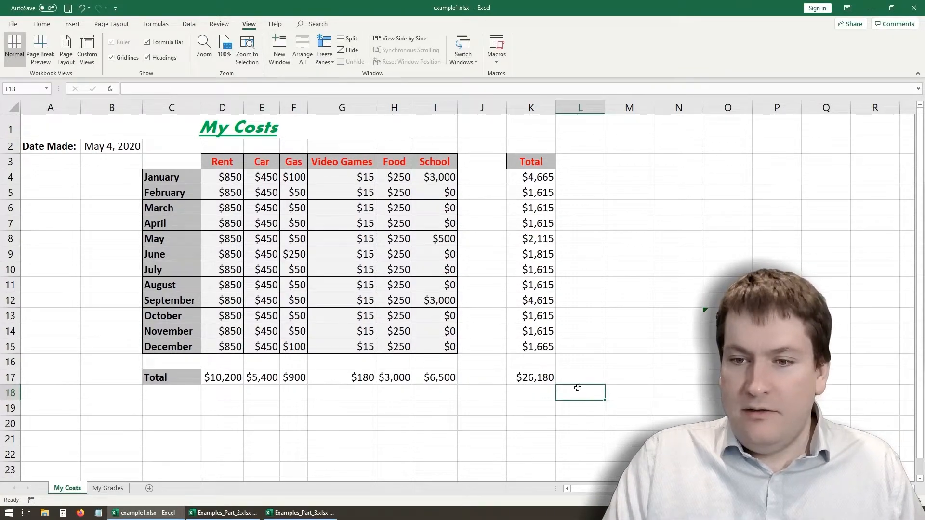
click(550, 382)
key(ctrl+c)
click(593, 395)
key(ctrl+v)
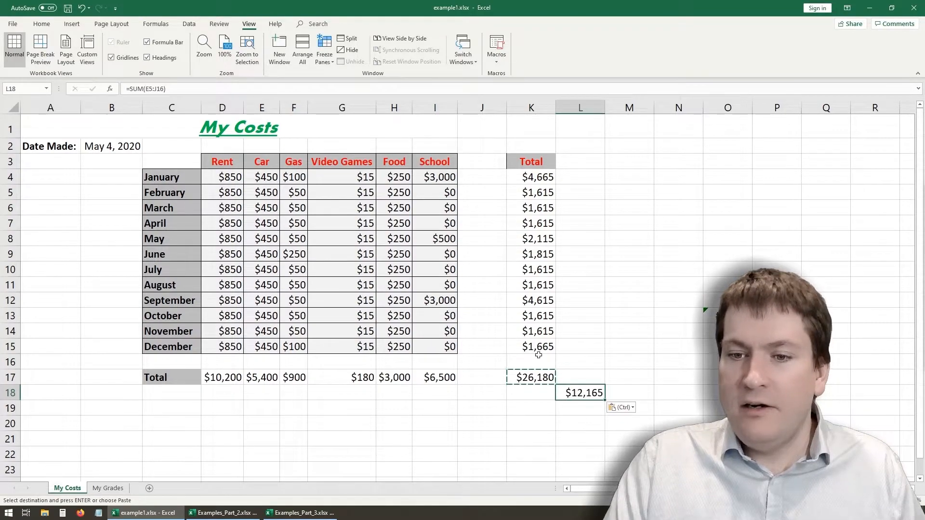
click(150, 89)
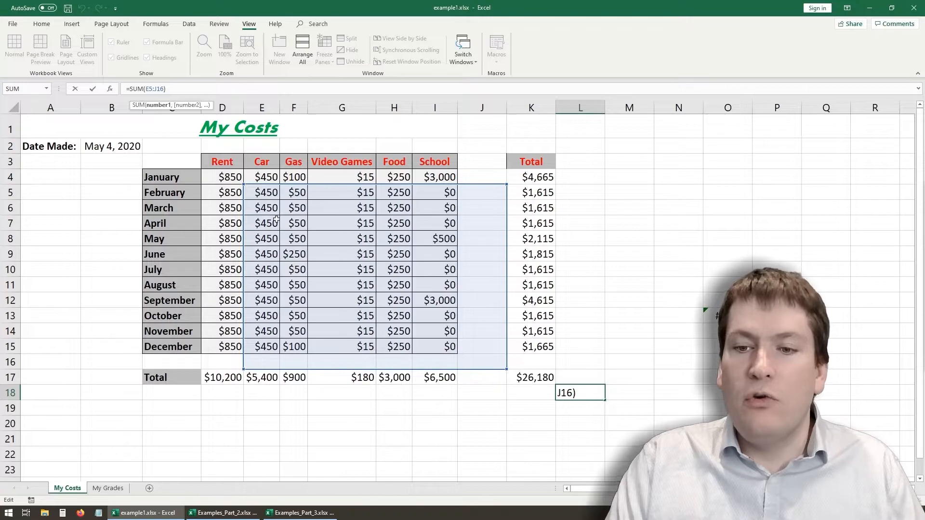
key(Escape)
- Clear the copied grand total formulas from O13 and L18
click(728, 316)
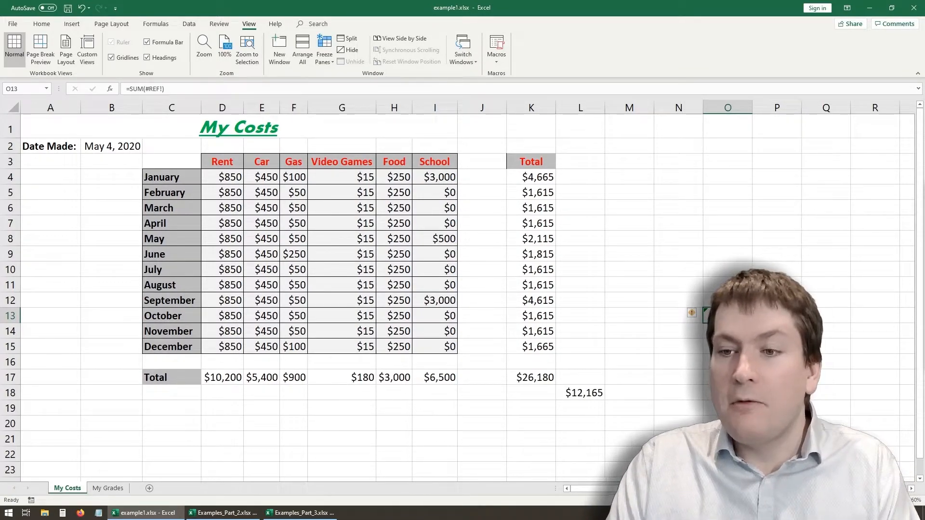
click(590, 396)
key(Delete)
- Make the range in K17's grand total formula absolute, so it reads =SUM($D$4:$I$15)
click(535, 381)
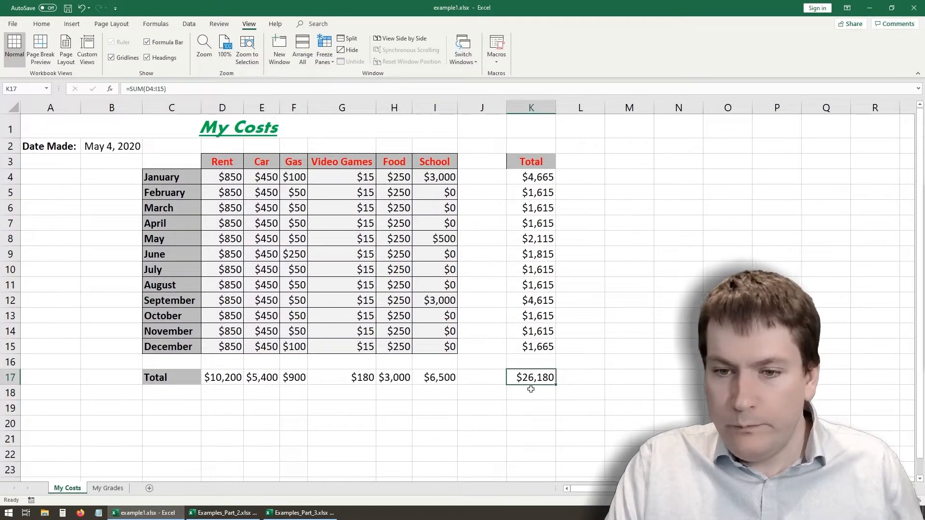
click(153, 90)
text($D)
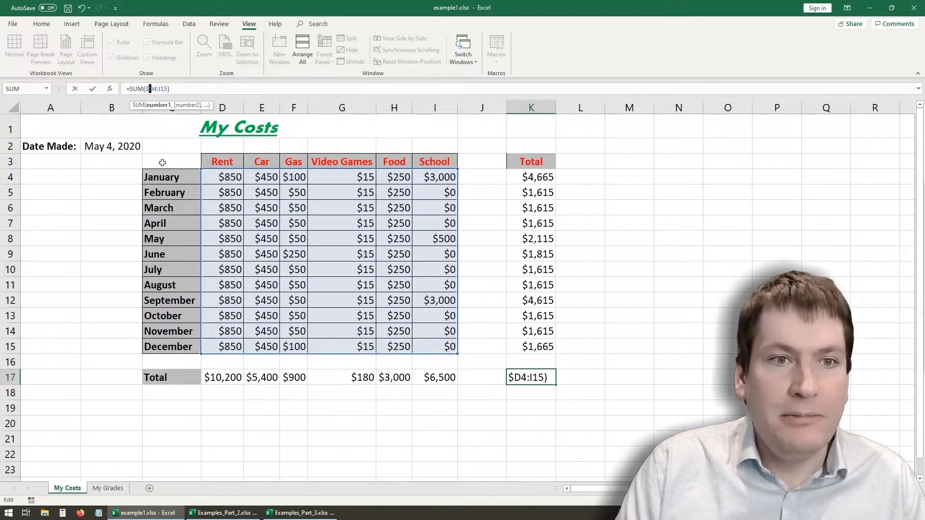
text($)
key(Right)
text($)
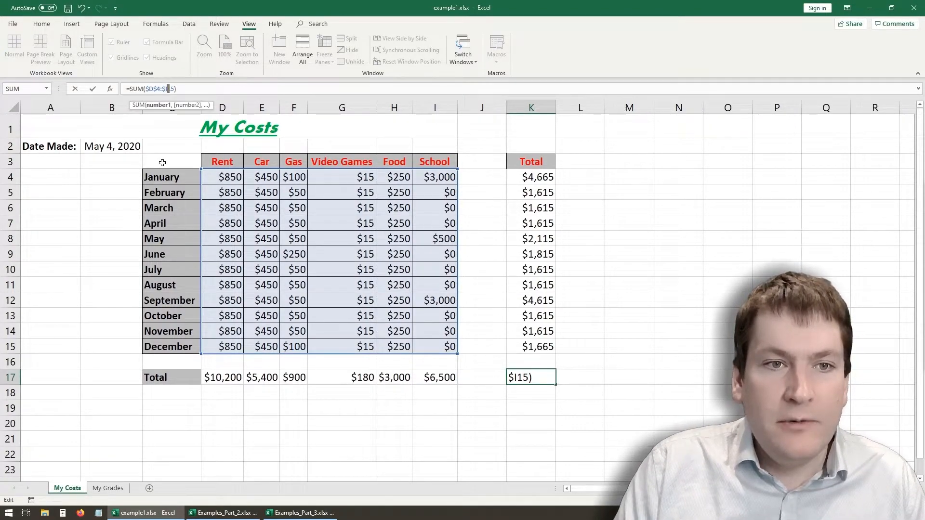
key(Right)
text($)
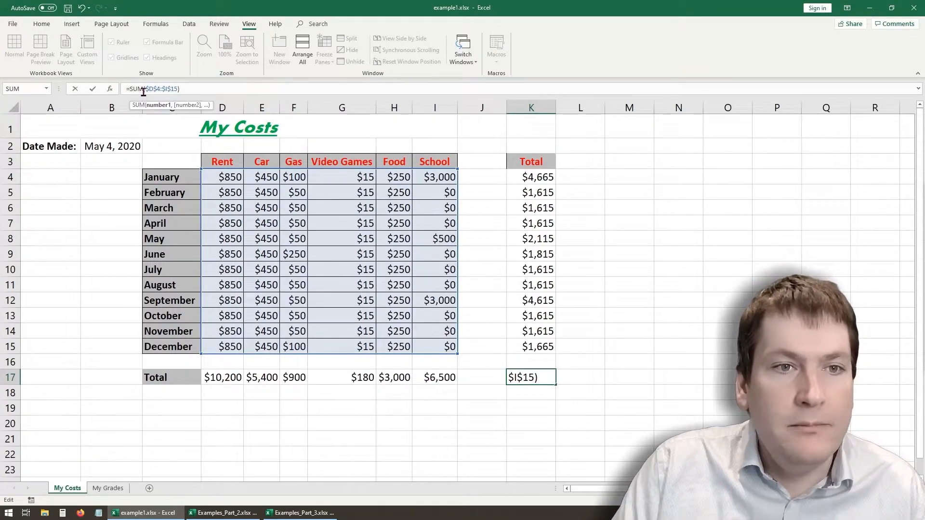
drag(188, 88, 126, 88)
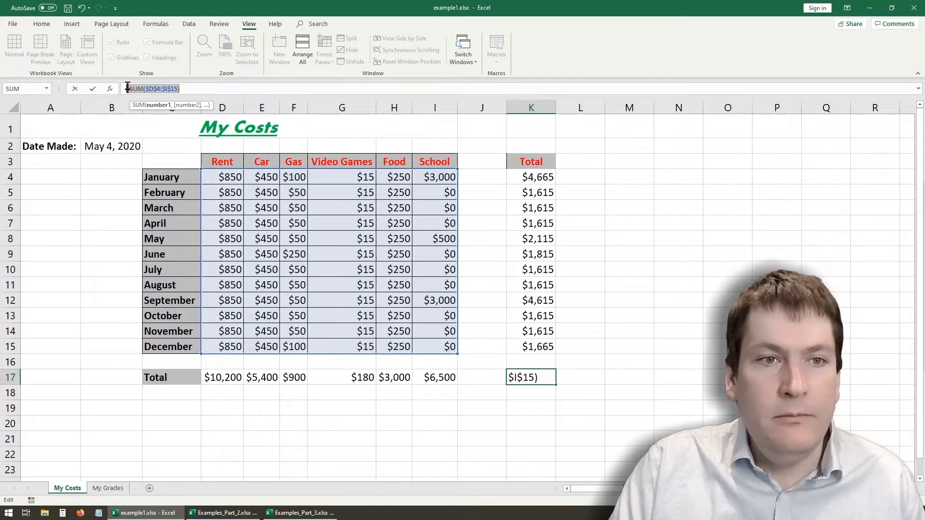
key(Return)
- Copy the absolute-reference formula from K17 to N6, M21 and H21
click(542, 379)
key(ctrl+c)
click(679, 207)
key(ctrl+v)
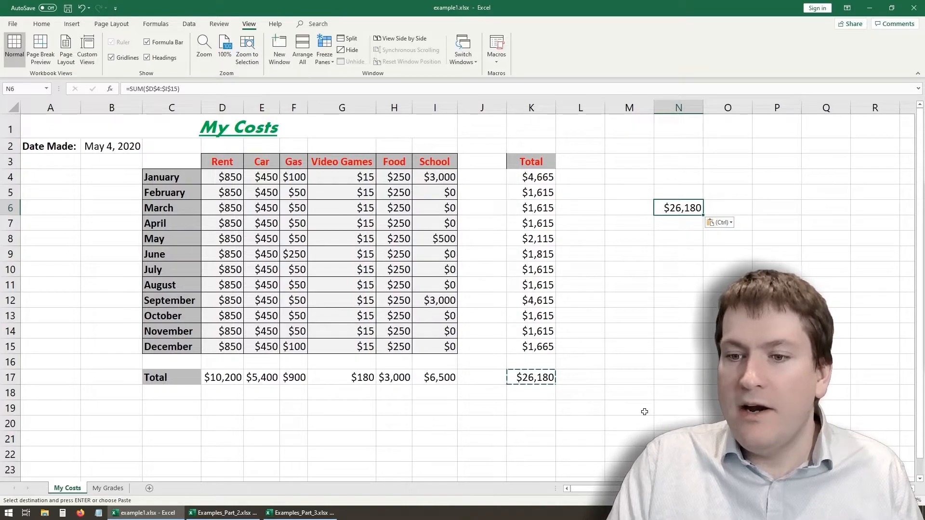
click(636, 435)
key(ctrl+v)
click(404, 439)
key(ctrl+v)
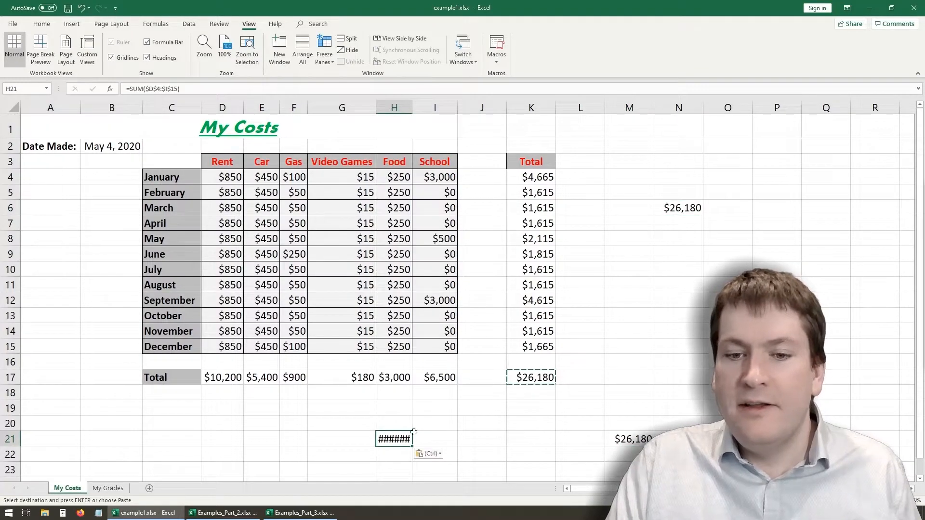
- Widen column H to fit the copied total in H21, and inspect the ranges used by the copies in H21 and M21
drag(413, 105, 423, 105)
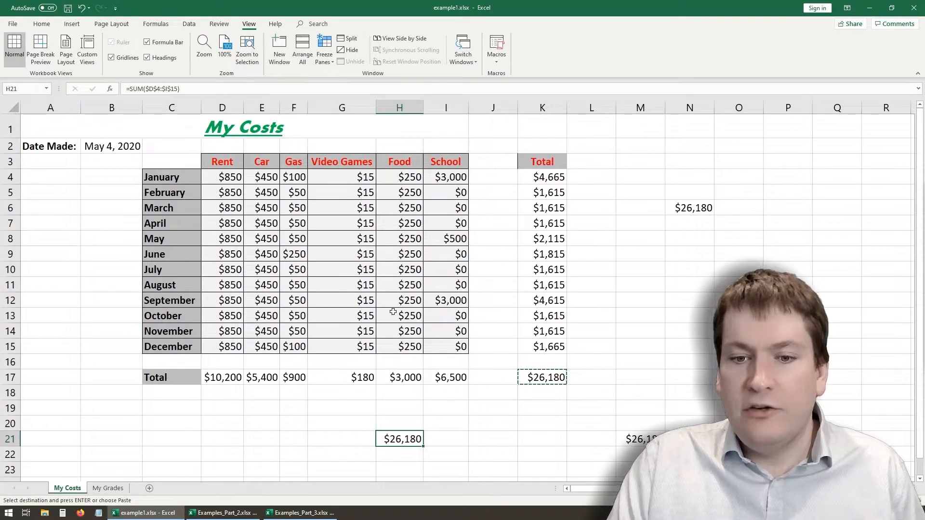
click(182, 89)
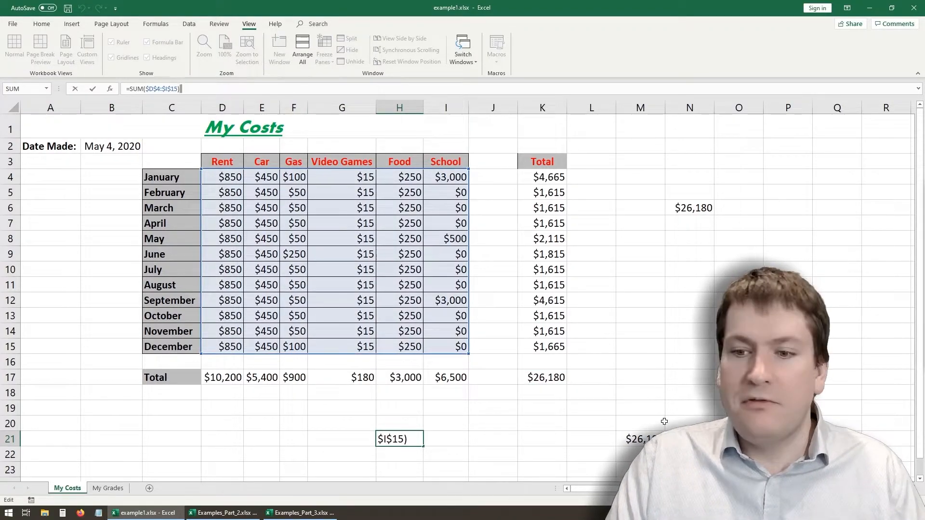
key(Escape)
click(641, 436)
click(197, 86)
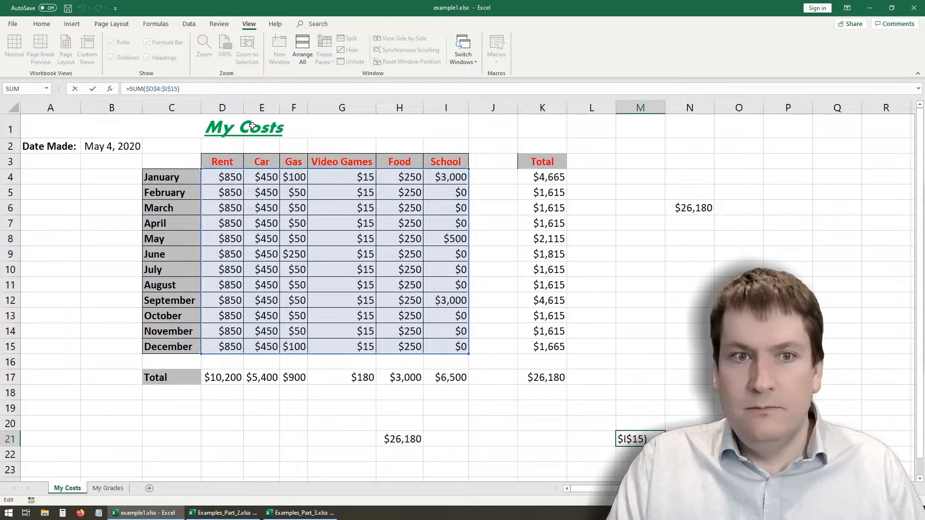
key(Escape)
- Clear the copied grand total formulas from H21, M21 and N6
click(409, 439)
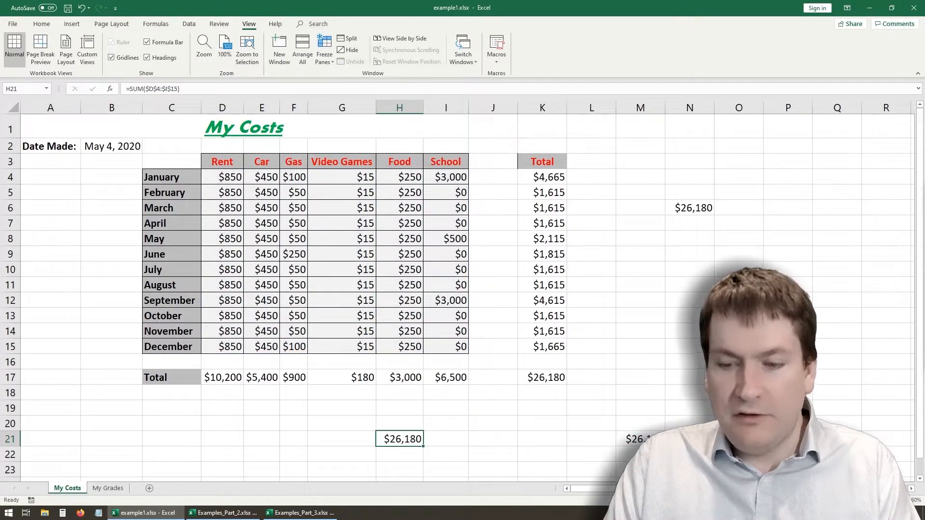
click(641, 439)
key(Delete)
click(689, 207)
key(Delete)
click(640, 315)
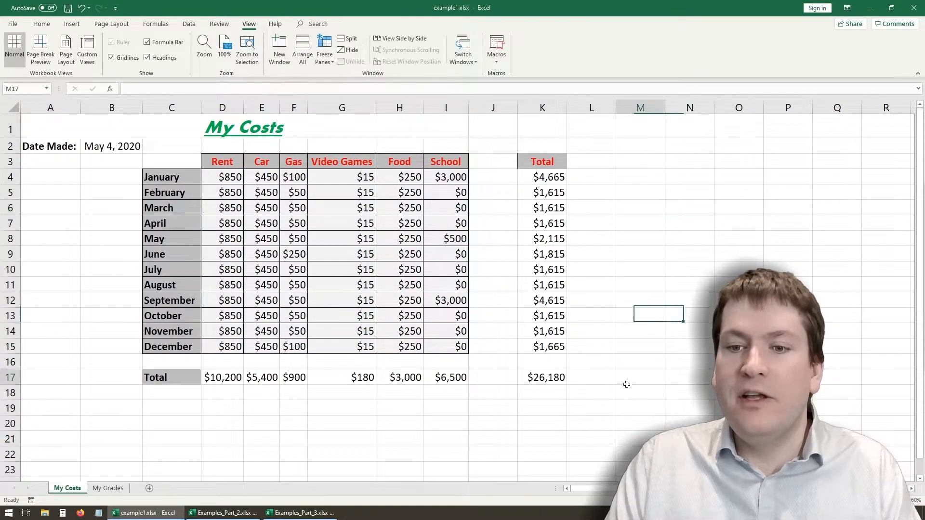
click(629, 378)
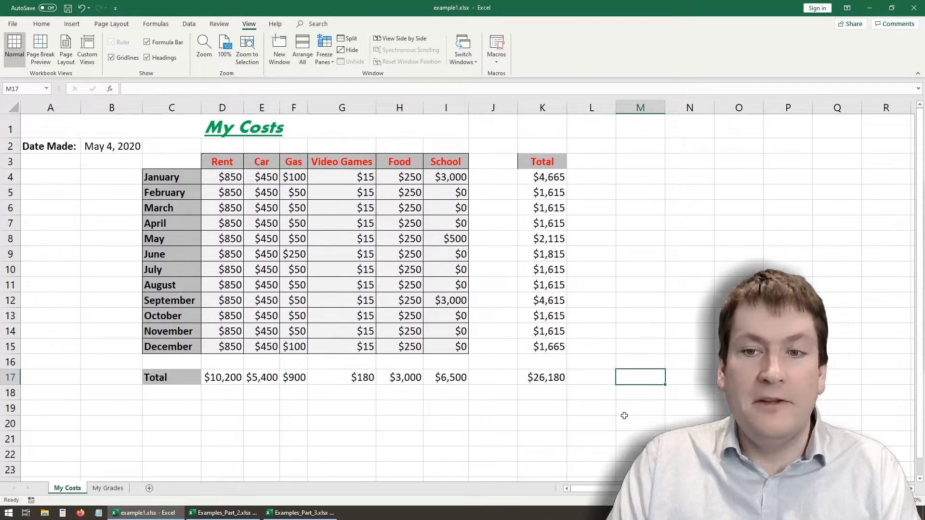
click(492, 422)
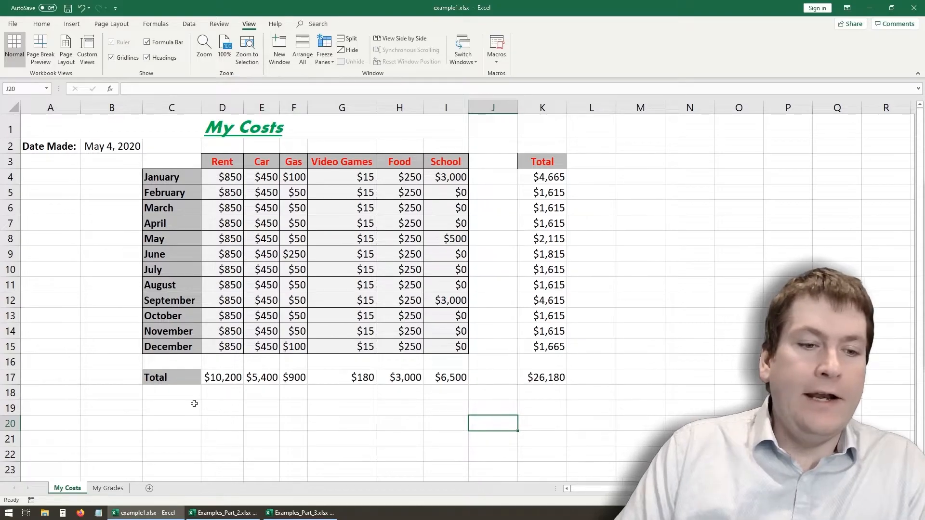
- Switch to the Examples_Part_3.xlsx workbook and highlight the student list in A4:A14 of the Grades sheet
click(319, 513)
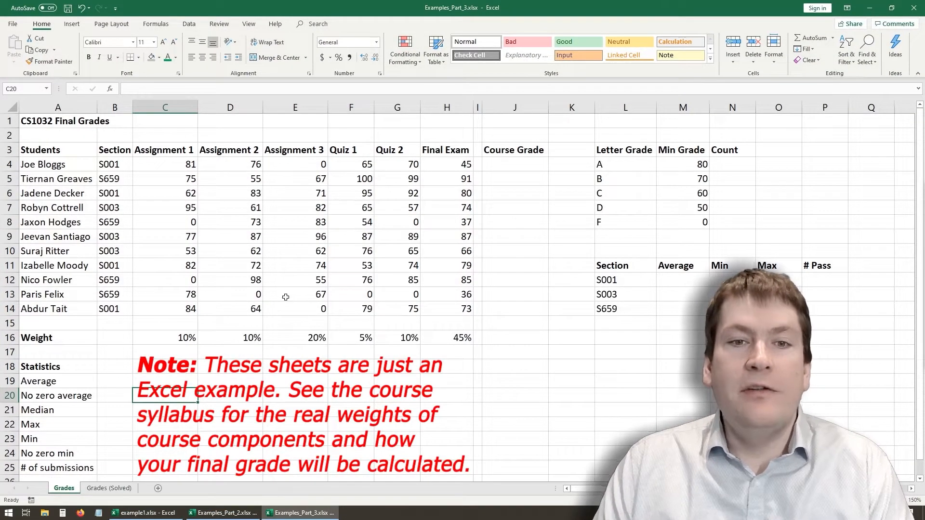
click(216, 208)
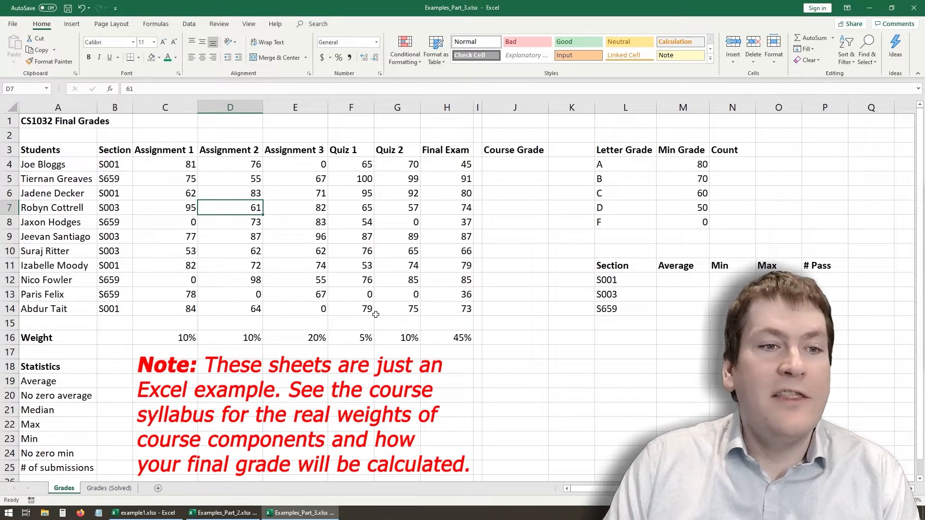
drag(72, 166, 74, 305)
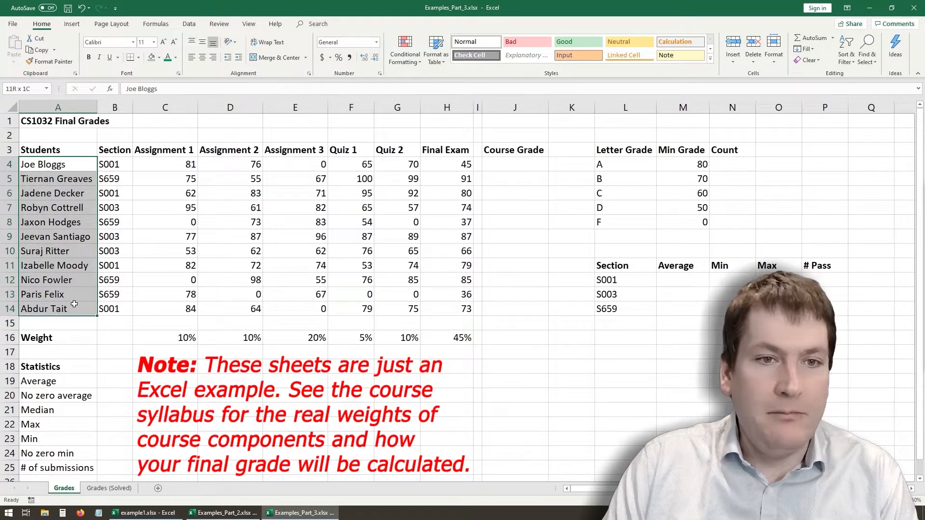
- Review the grade sheet's assessment headings in C3:H3, the section codes in B4:B14 and the weights in row 16
click(292, 252)
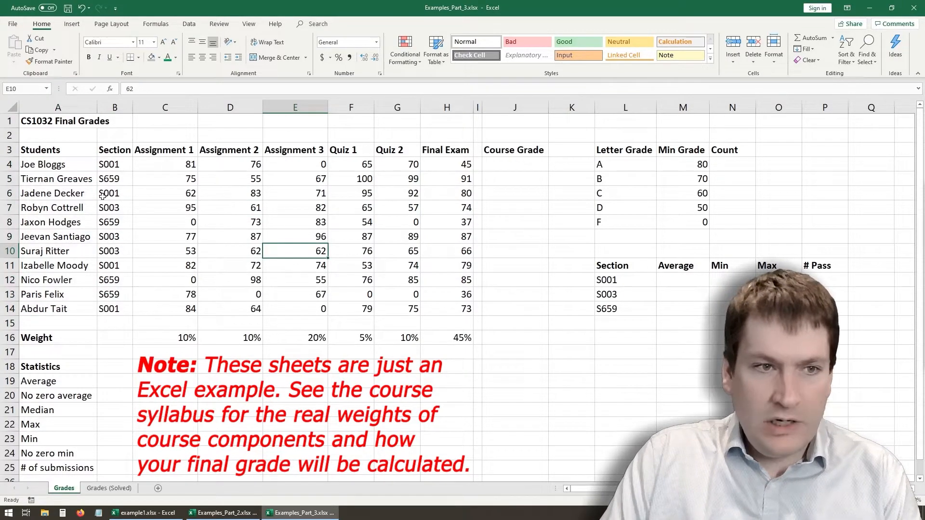
drag(159, 156, 458, 151)
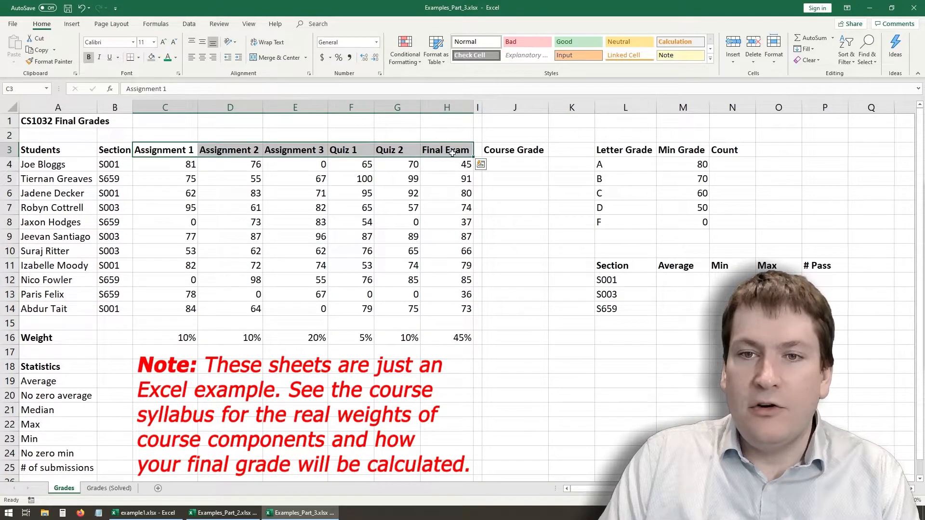
drag(34, 153, 44, 162)
drag(46, 309, 53, 164)
drag(115, 163, 116, 309)
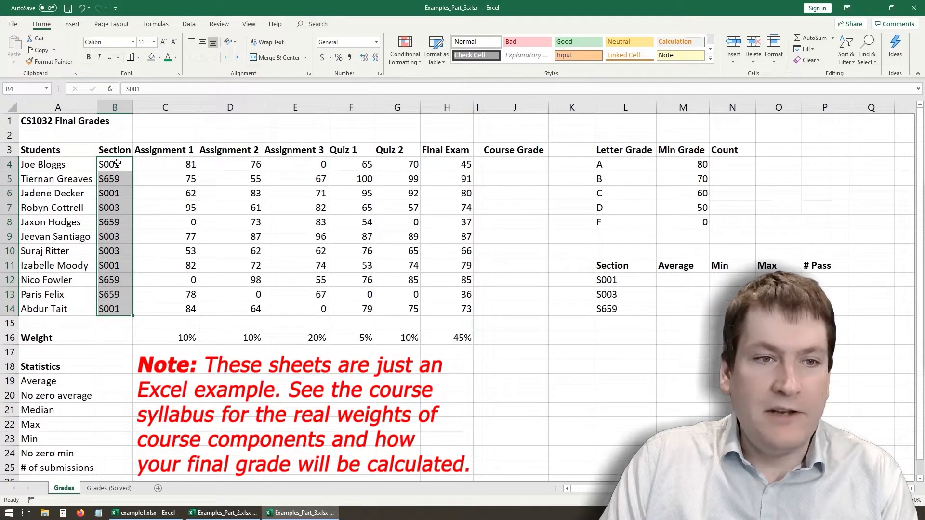
click(123, 209)
mouse_move(119, 179)
mouse_down()
mouse_move(137, 178)
mouse_move(122, 181)
mouse_up()
click(270, 179)
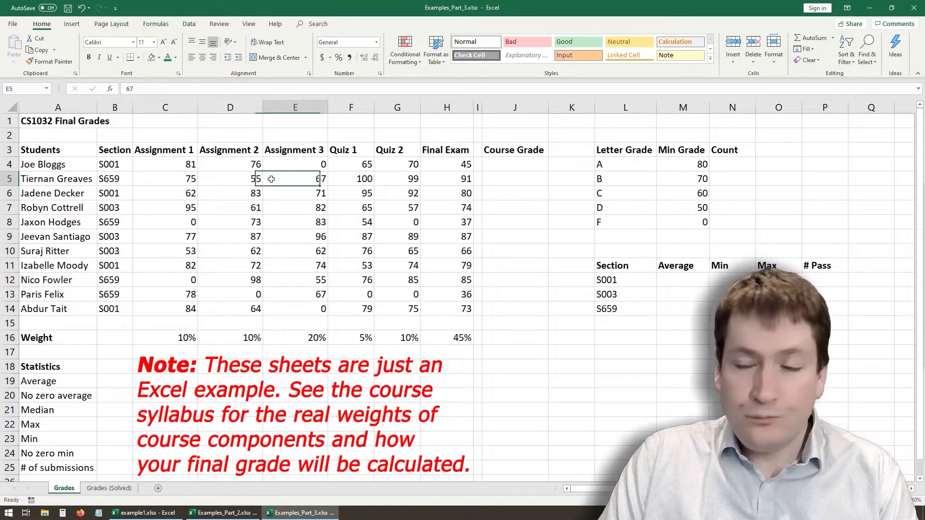
drag(38, 338, 462, 338)
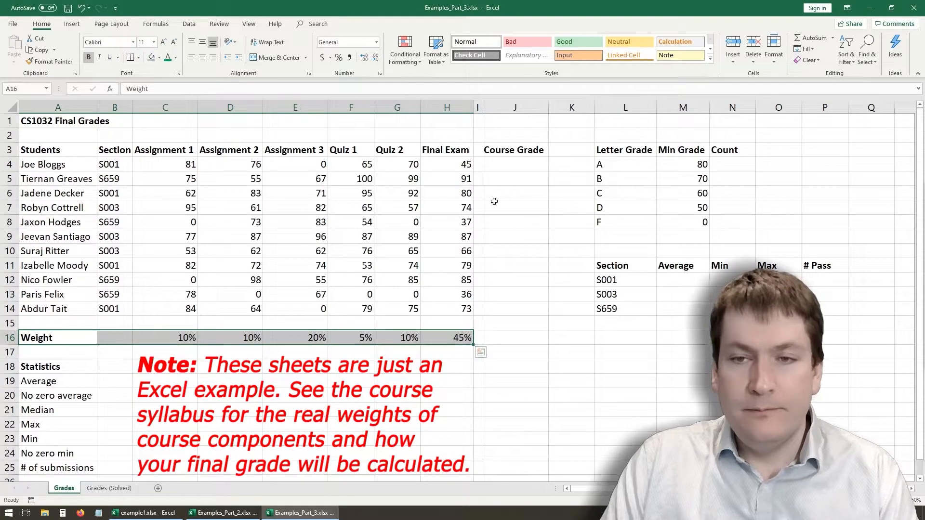
- Try an unweighted course grade in J4 with AVERAGE of C4:H4, and clear it from the cell
click(509, 158)
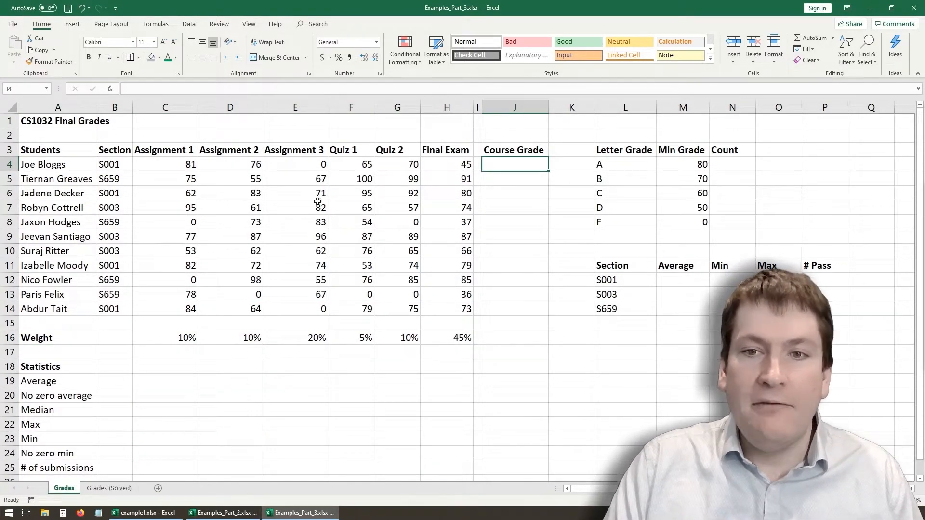
text(=average))
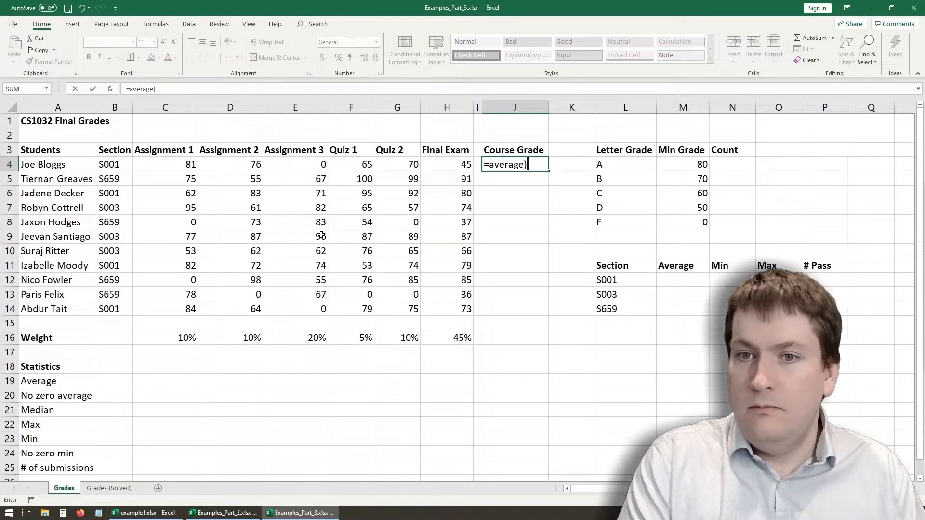
key(BackSpace)
text(()
drag(176, 163, 467, 166)
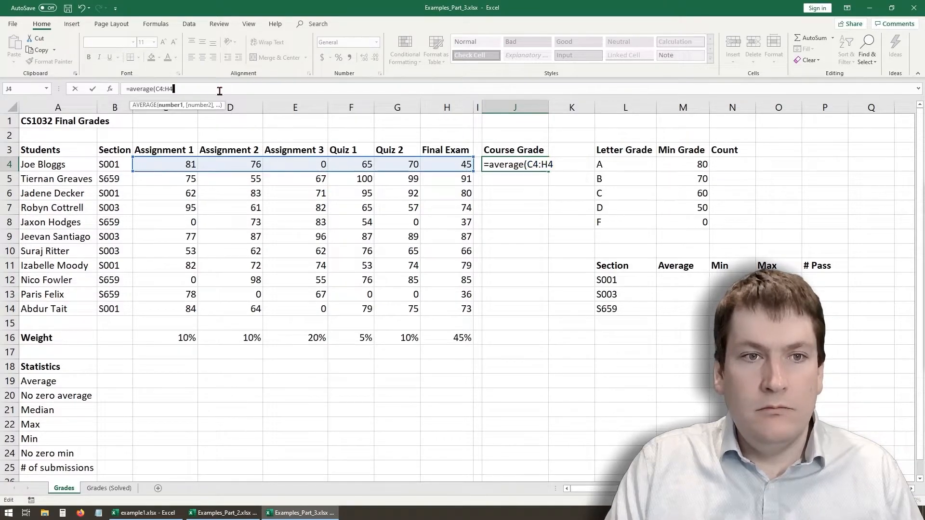
key(Return)
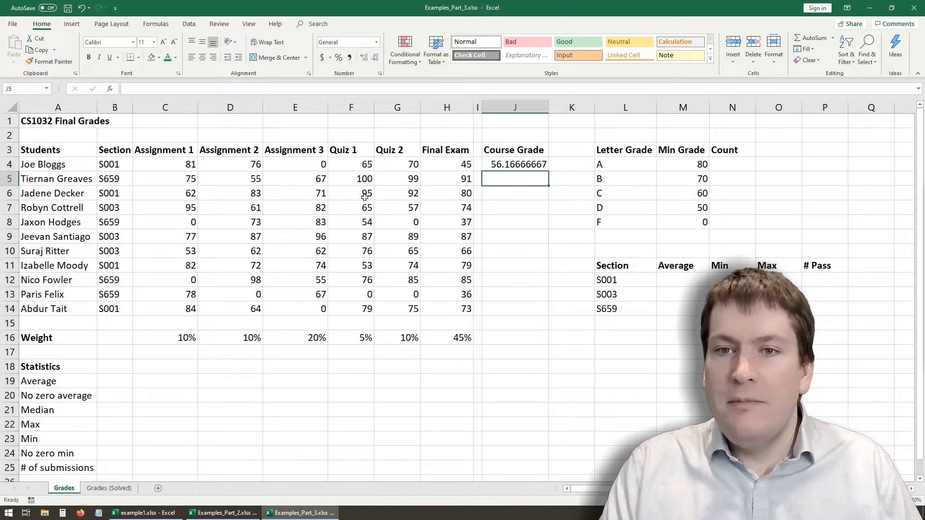
click(525, 167)
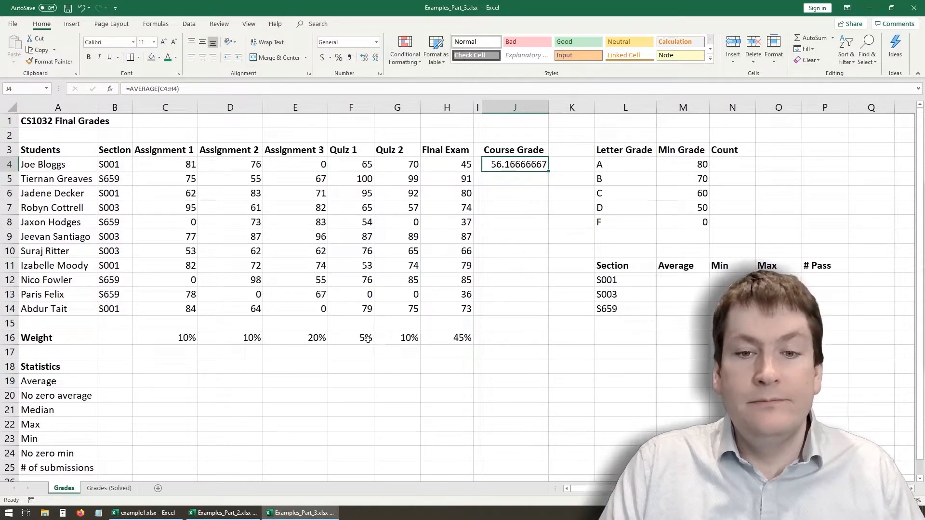
key(Delete)
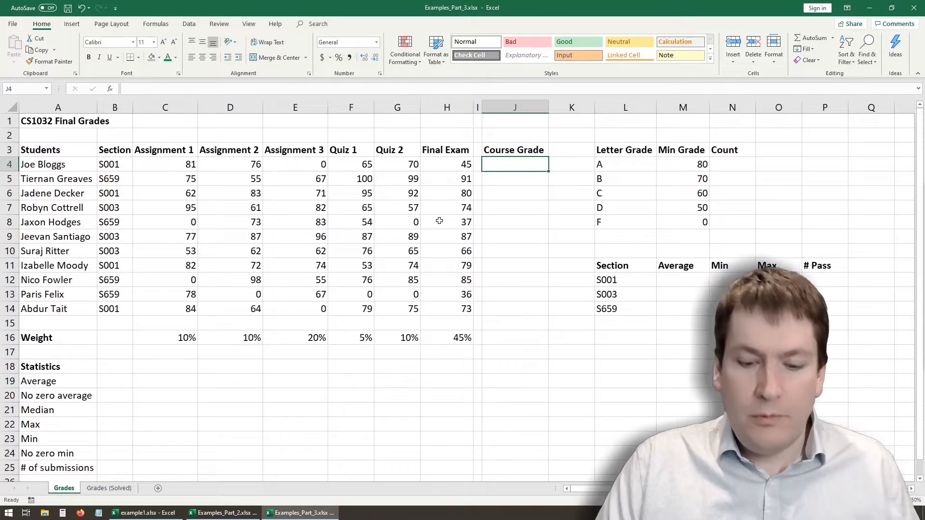
- Begin a weighted course grade formula in J4 with the three assignments times their weights: =C4*C16+D4*D16+E4*E16+
text(=)
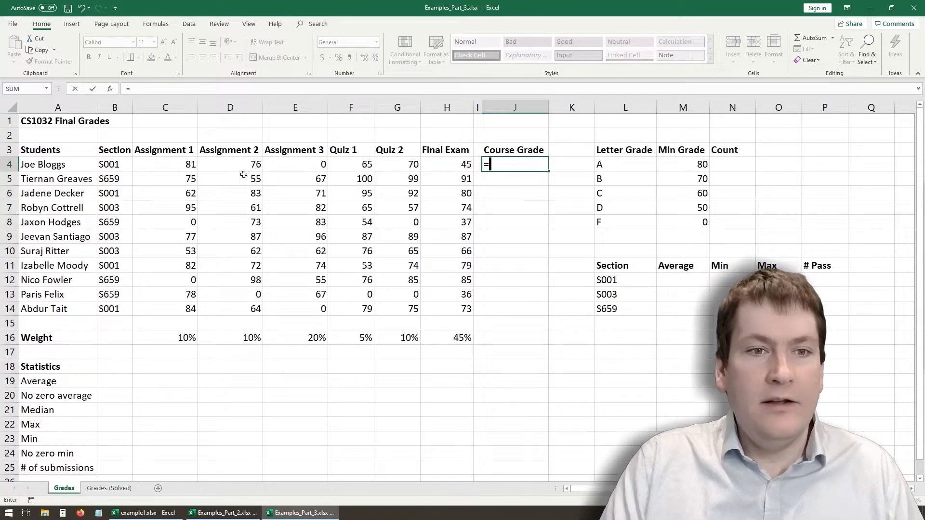
click(176, 164)
click(158, 90)
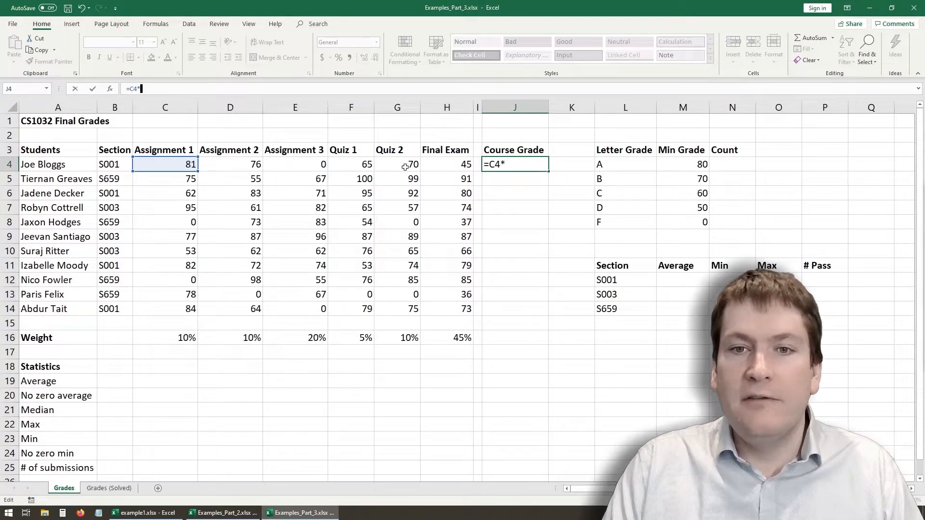
click(154, 341)
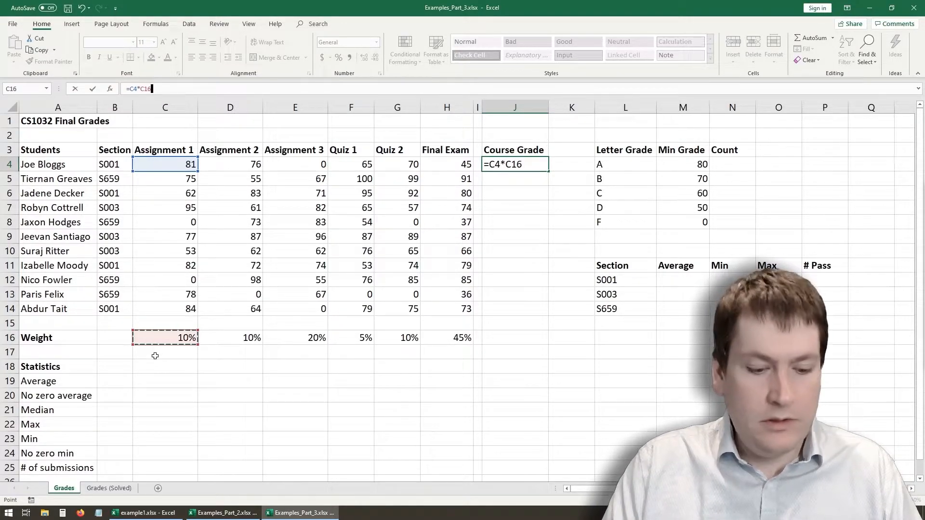
text(+)
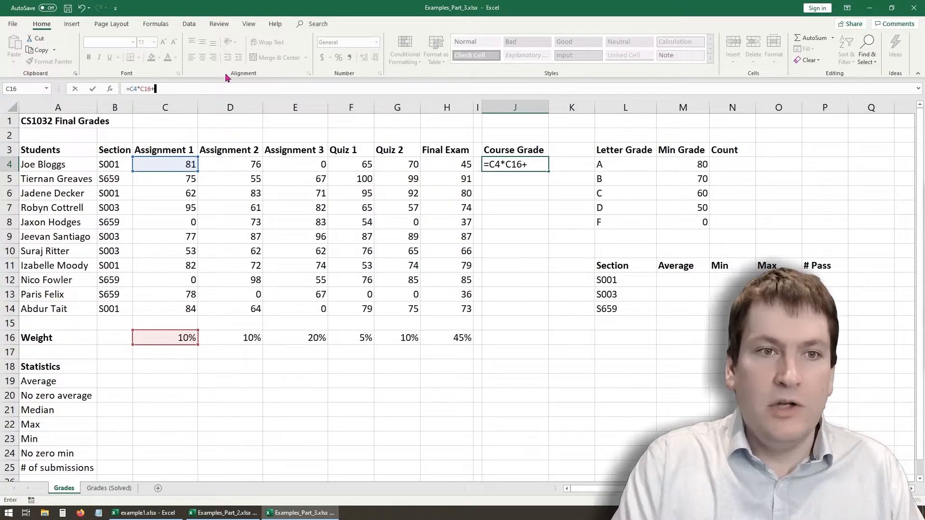
click(220, 164)
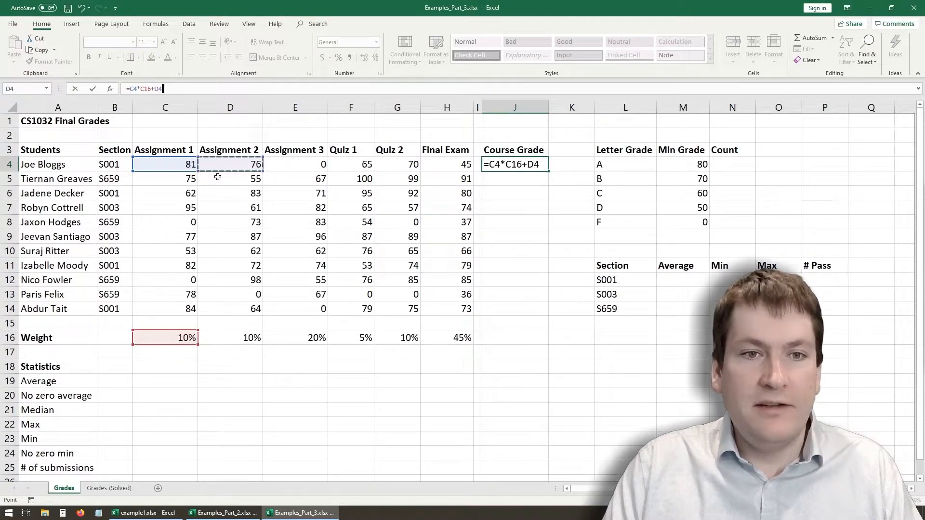
text(*)
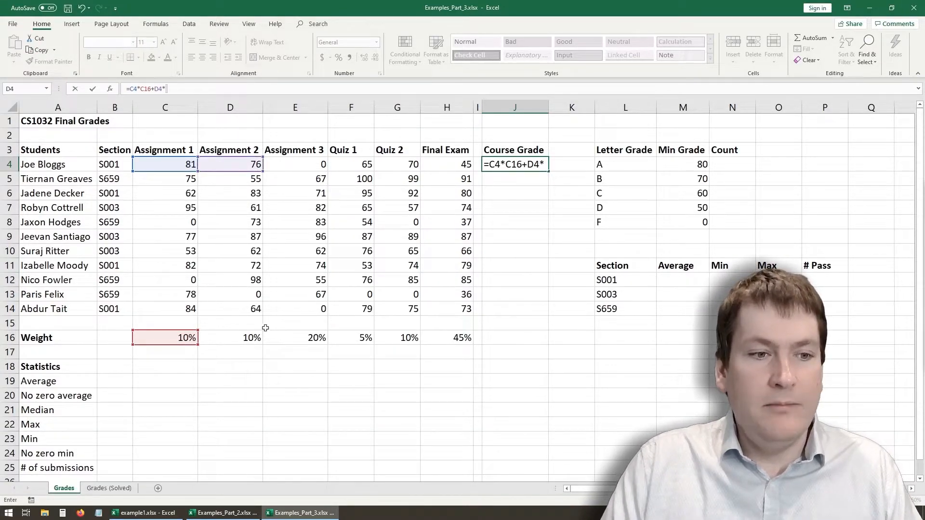
click(240, 339)
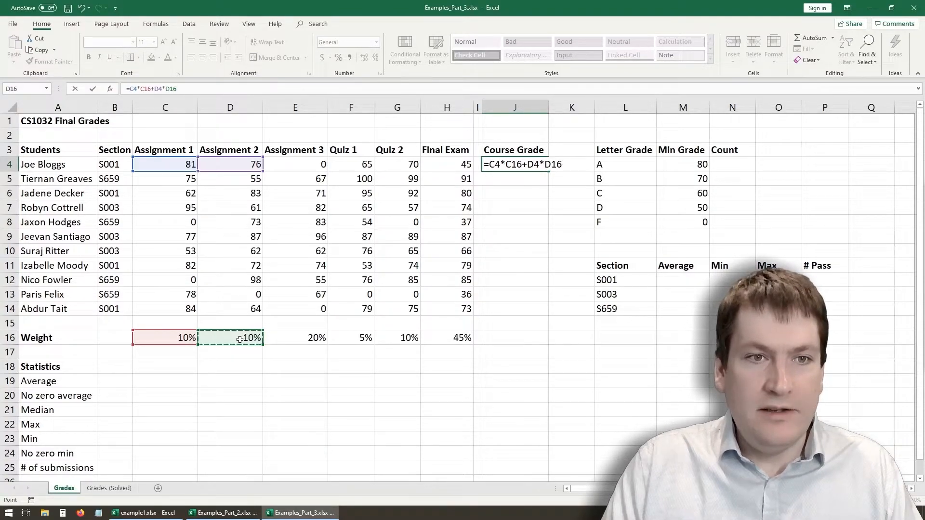
text(+)
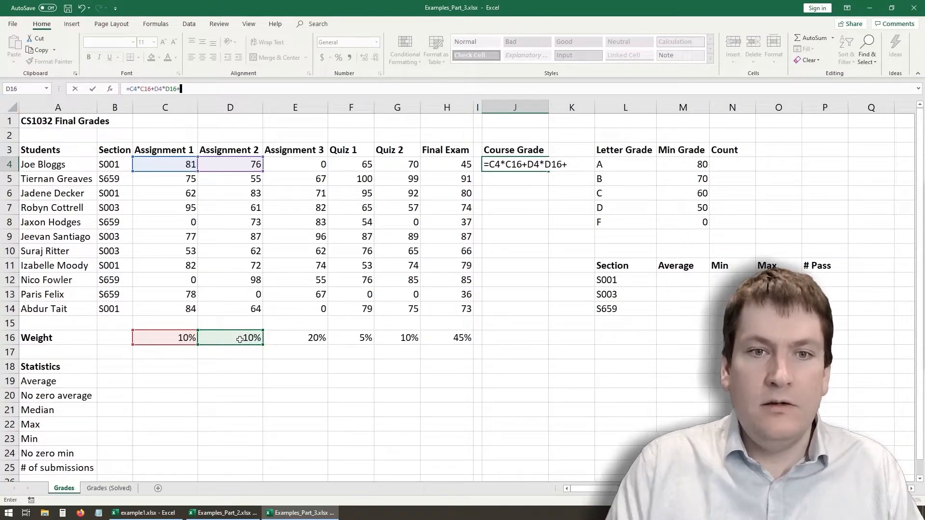
click(304, 167)
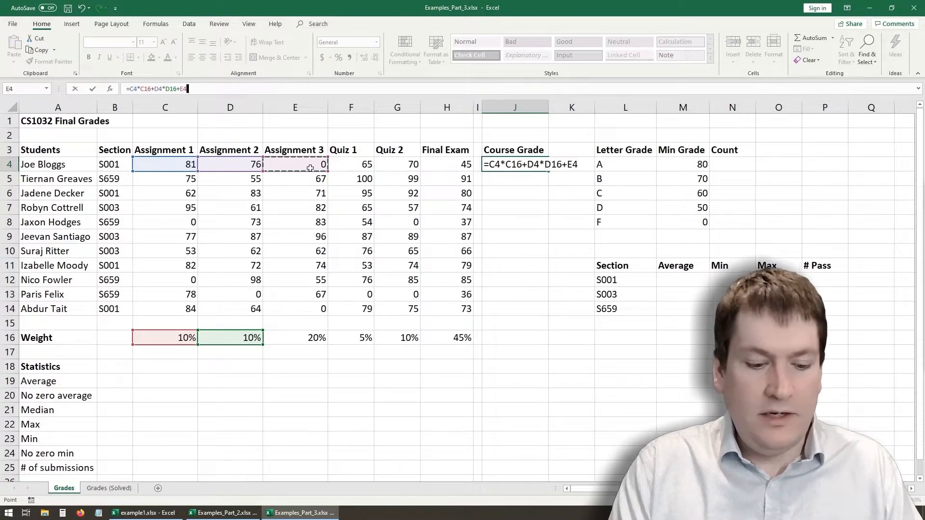
text(*)
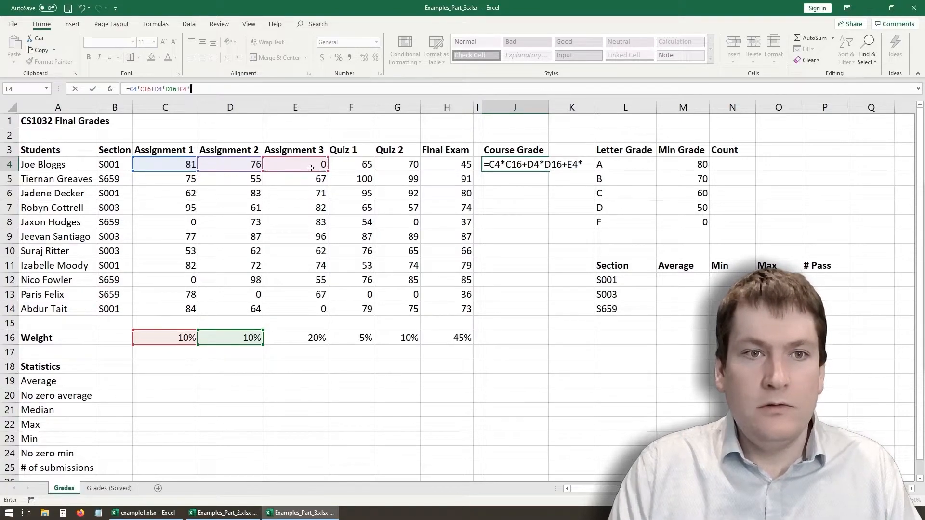
click(318, 336)
text(+)
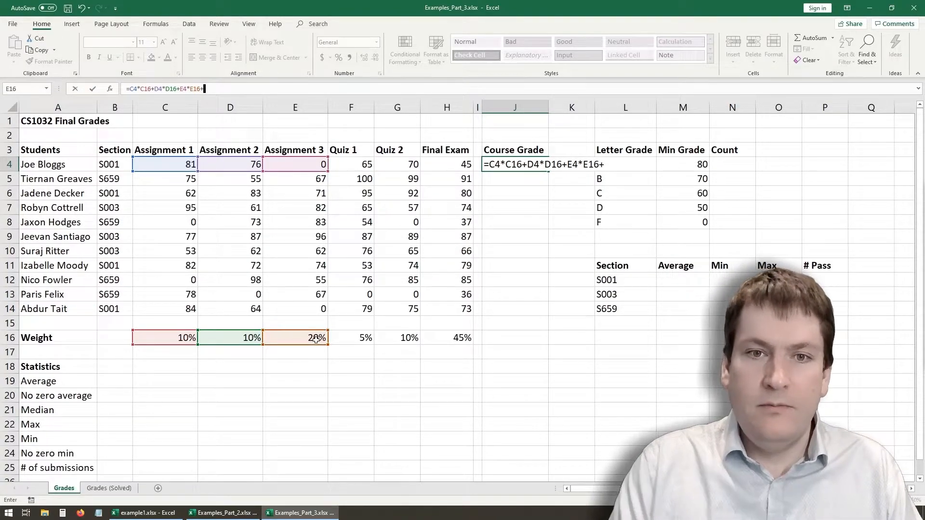
- Complete the J4 formula with the weighted quizzes and final exam, F4*F16+G4*G16+H4*H16, and enter it
click(351, 165)
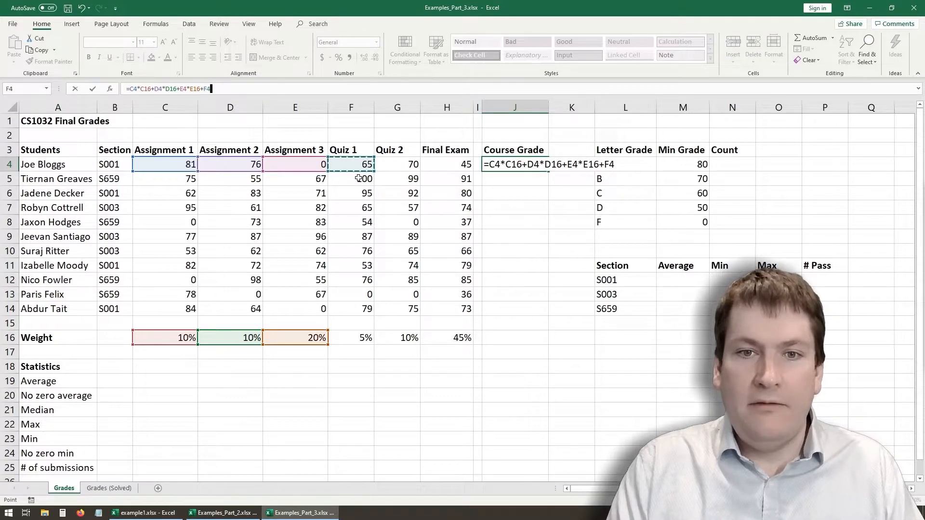
text(*)
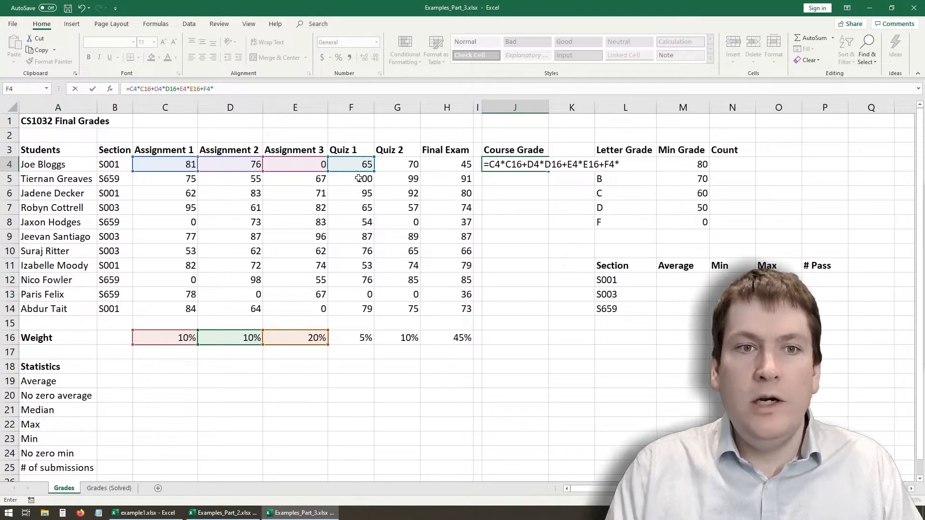
click(363, 339)
text(+)
click(394, 168)
text(*)
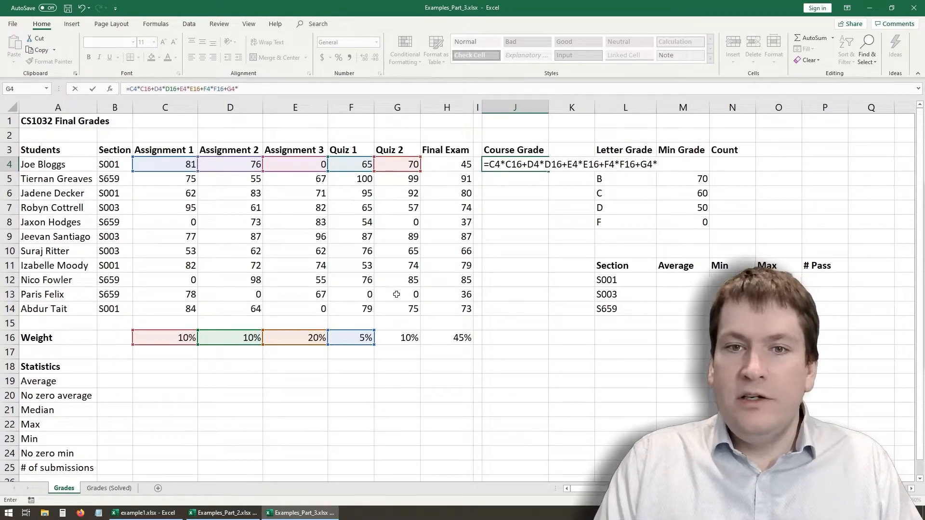
click(401, 342)
text(+)
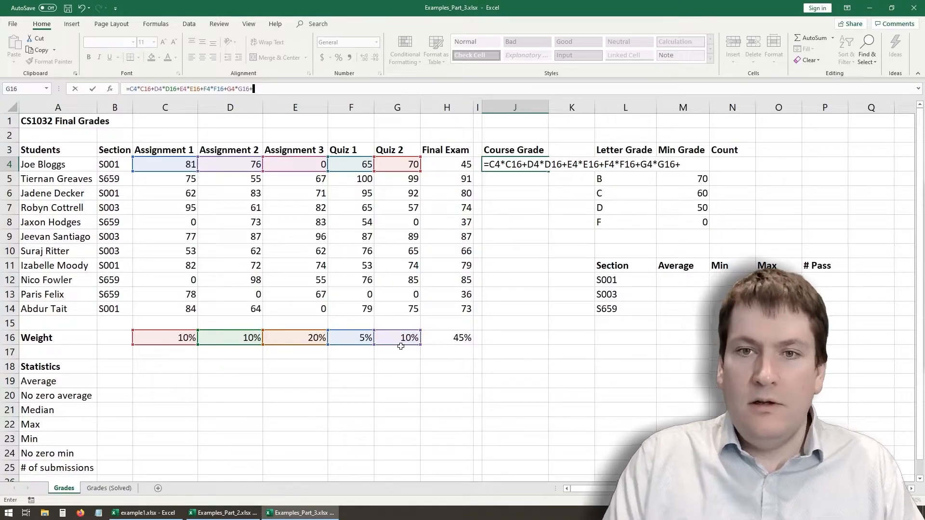
click(443, 166)
text(*)
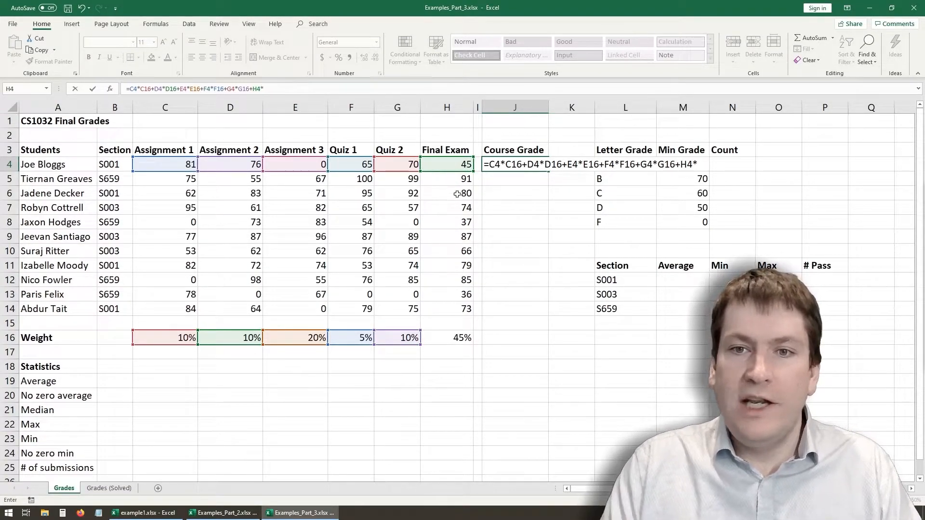
click(463, 341)
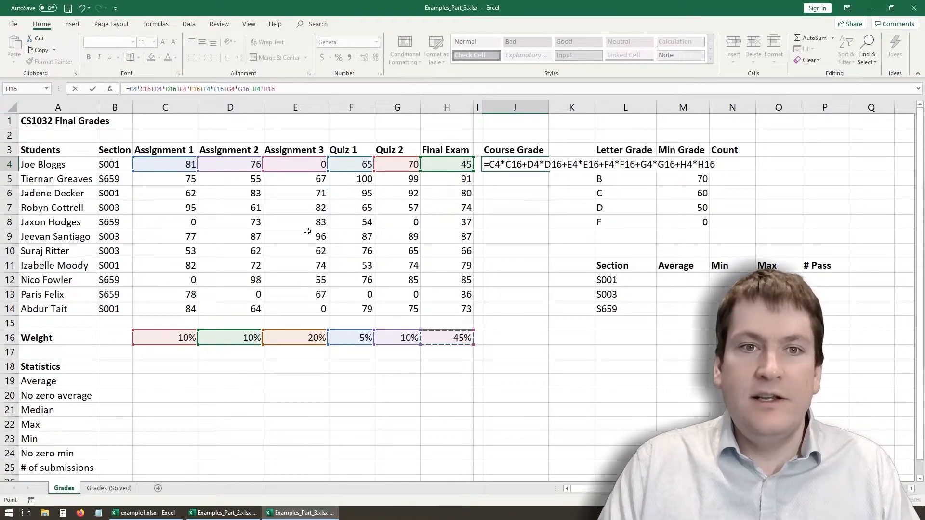
key(Return)
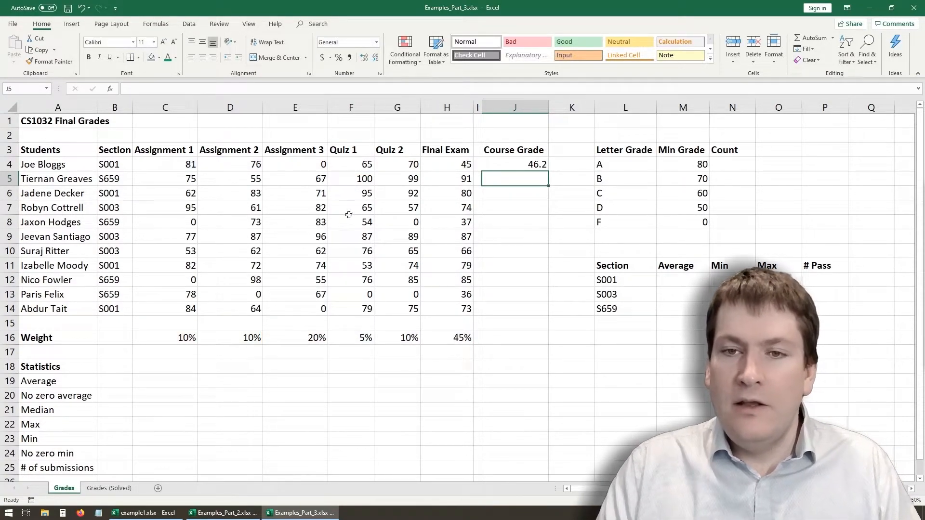
- Inspect the cell references used by the weighted grade formula in J4, leaving the formula as it is
double_click(525, 166)
key(Escape)
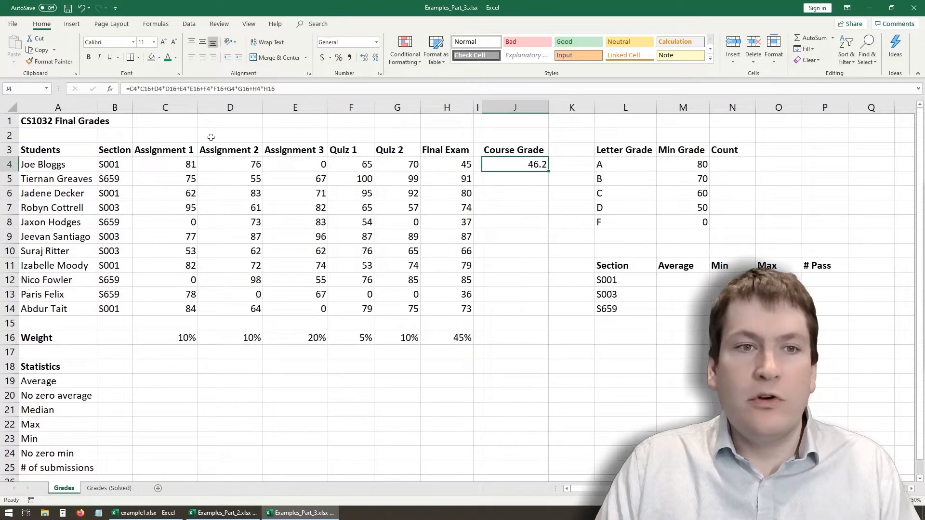
click(137, 89)
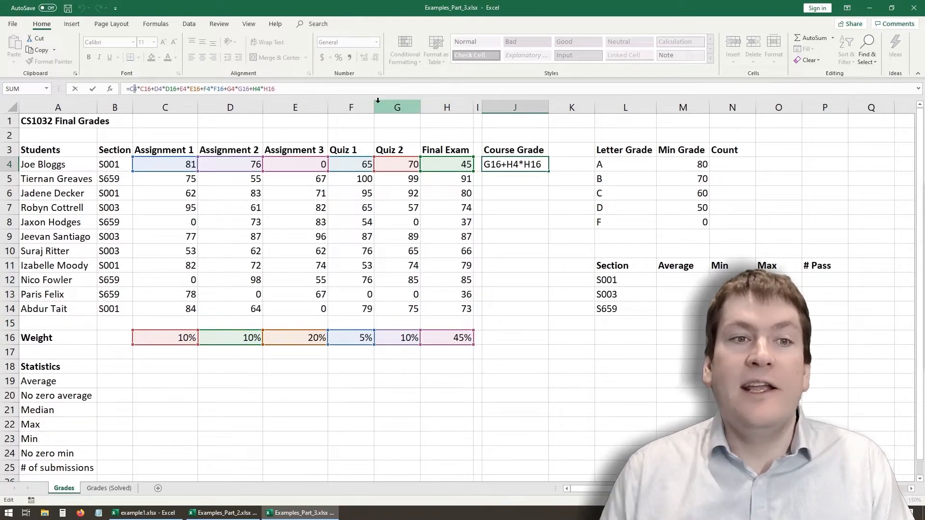
key(Return)
key(Up)
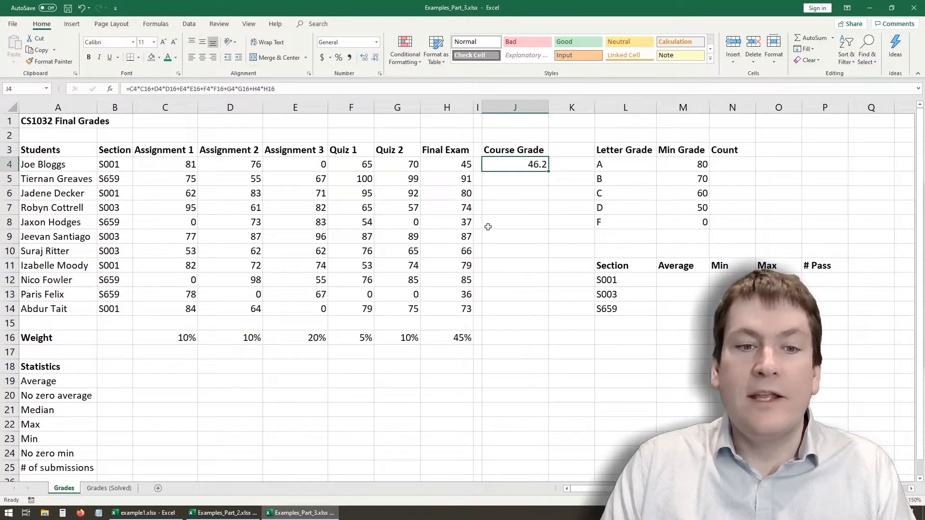
- Fill the weighted grade formula from J4 down through J14 for the remaining students
click(490, 339)
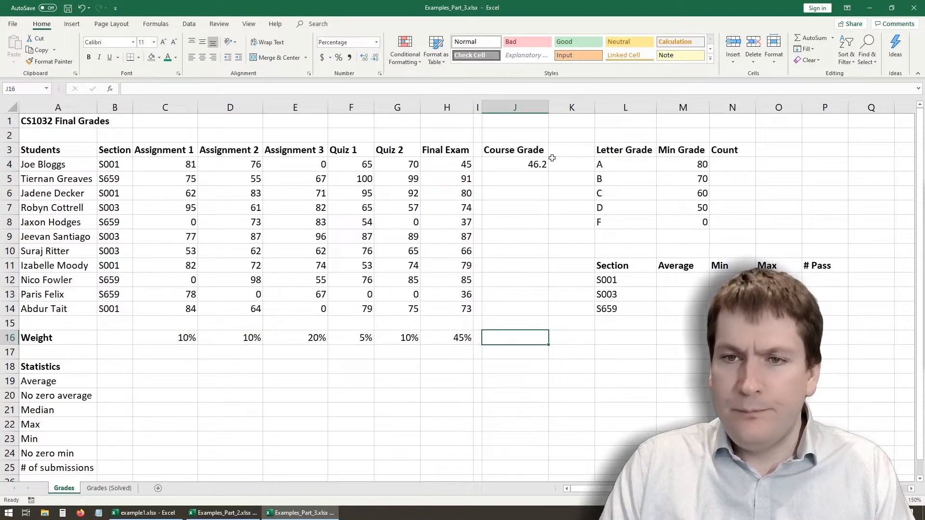
click(541, 163)
drag(548, 171, 550, 317)
click(536, 361)
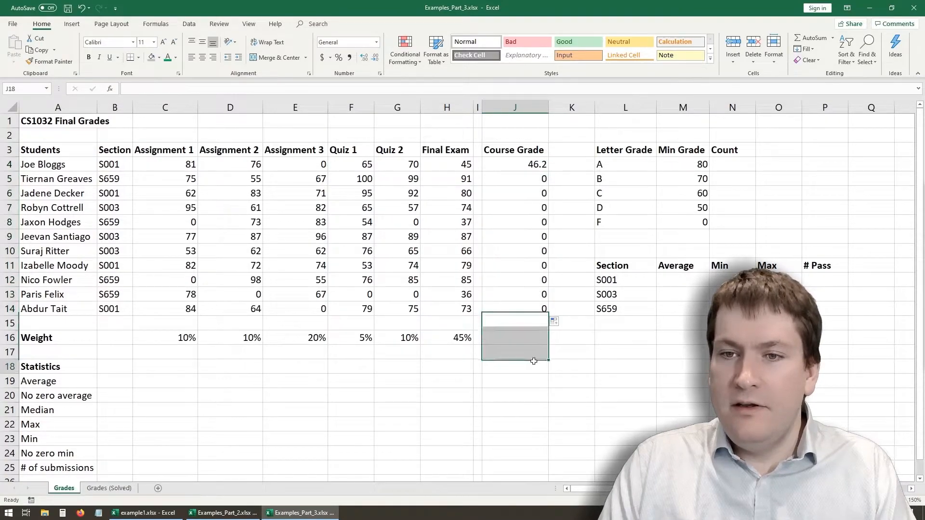
- Check the references in the filled course grade formulas in J5, J9 and J13
click(529, 181)
click(530, 243)
click(531, 294)
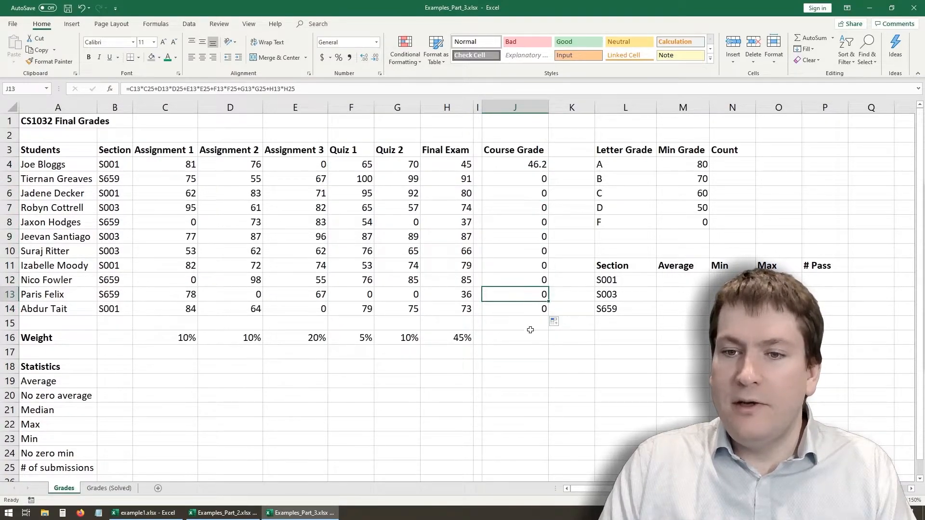
- Annotate the sheet on screen with the text "What went wrong?" across the area just below the student rows
click(834, 376)
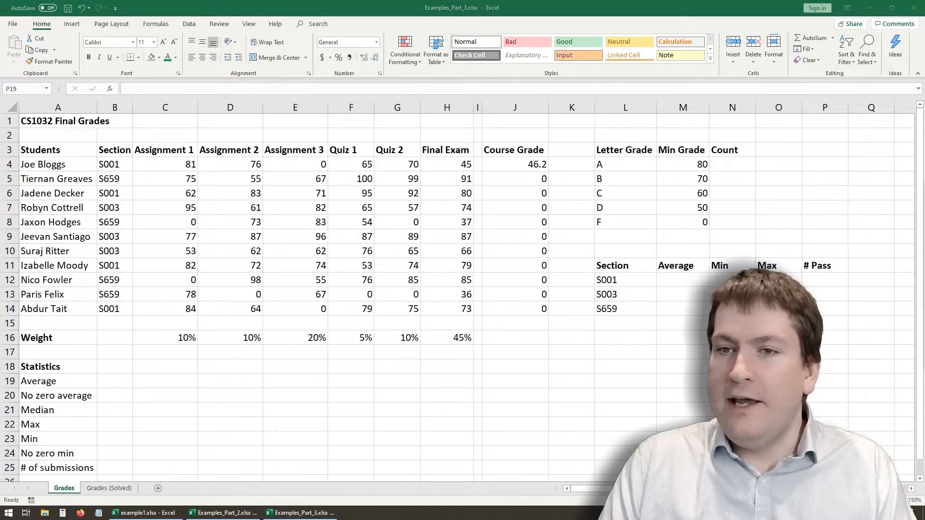
click(174, 299)
text(What wha)
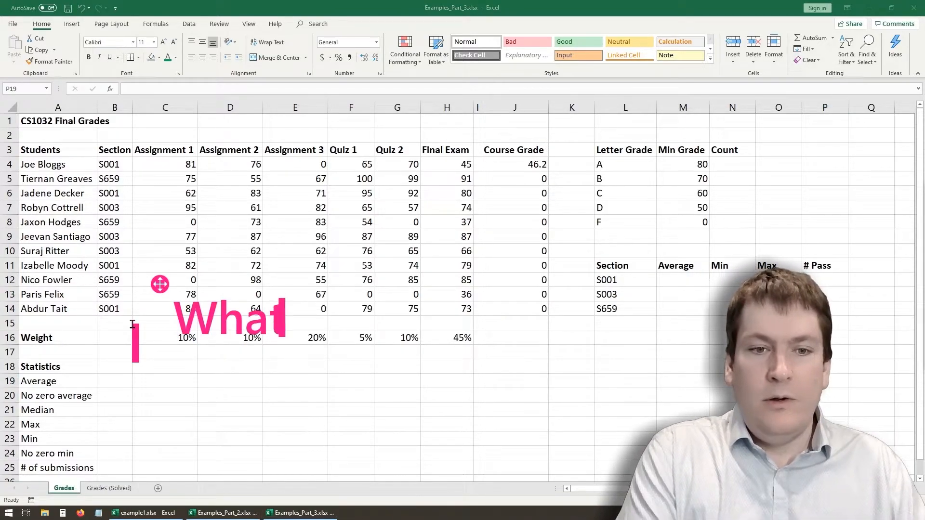
key(BackSpace)
key(BackSpace)
text(ent wrong?)
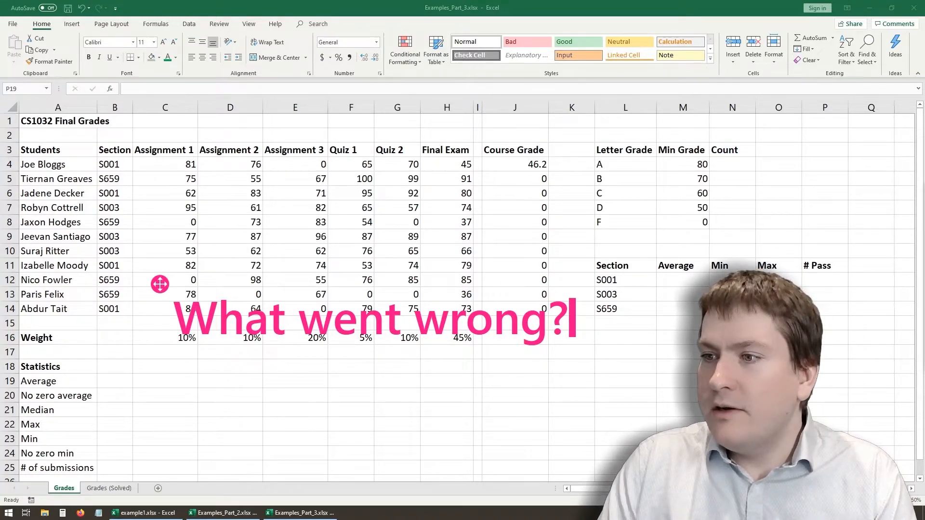
- Compare the cell references in the course grade formulas of J4 and J5, leaving both formulas as they are
click(515, 164)
click(509, 180)
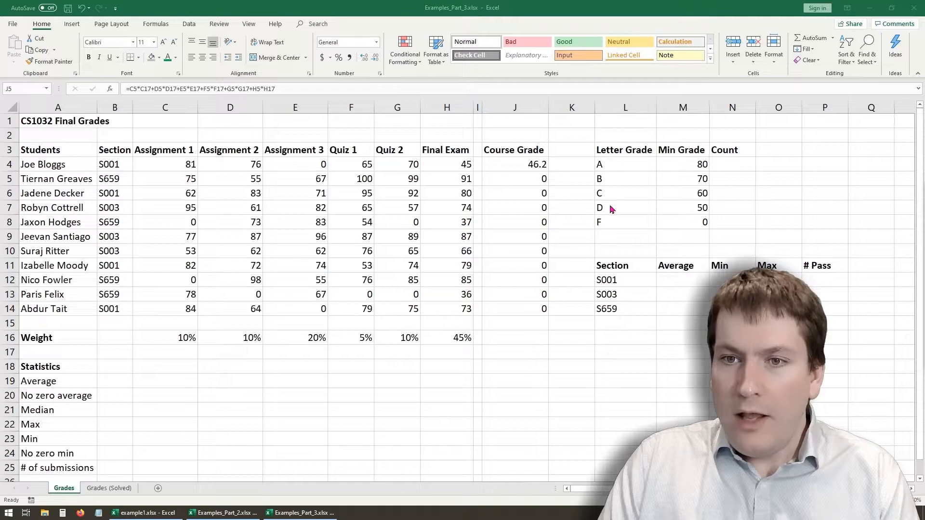
click(538, 165)
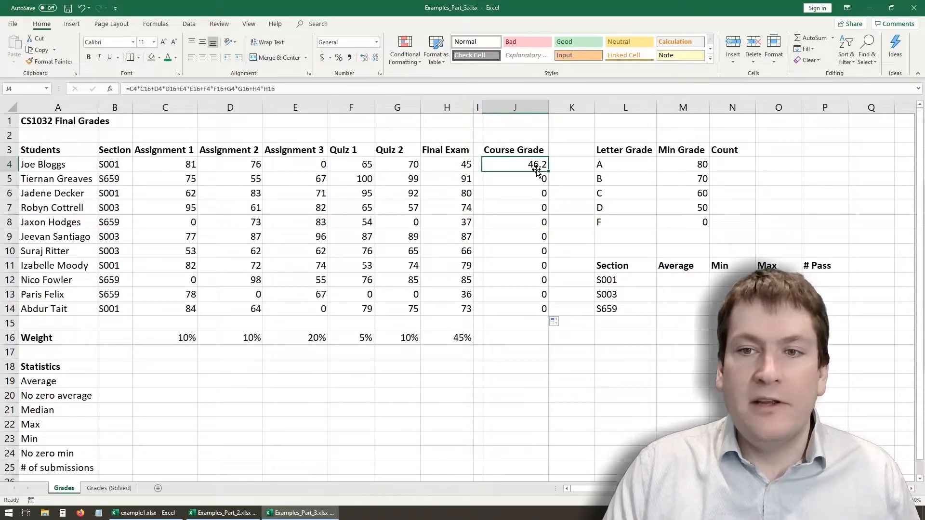
double_click(536, 169)
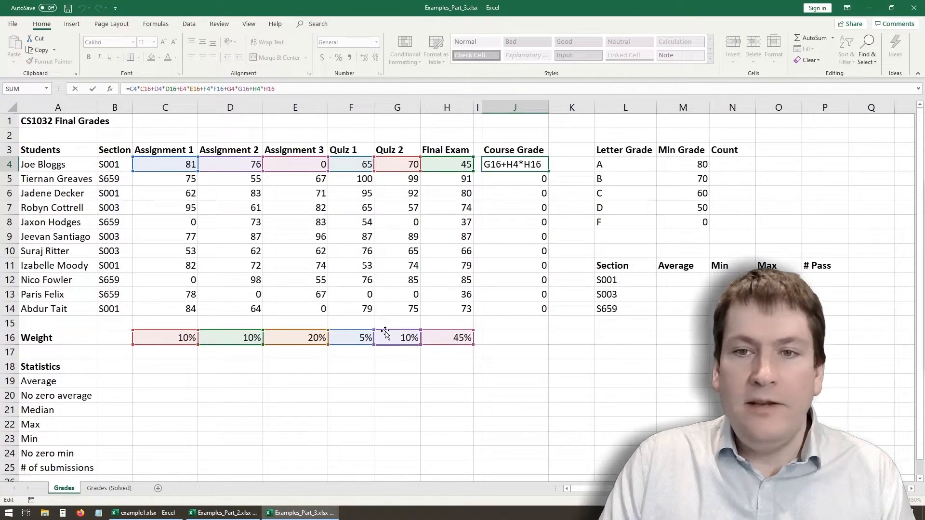
key(Return)
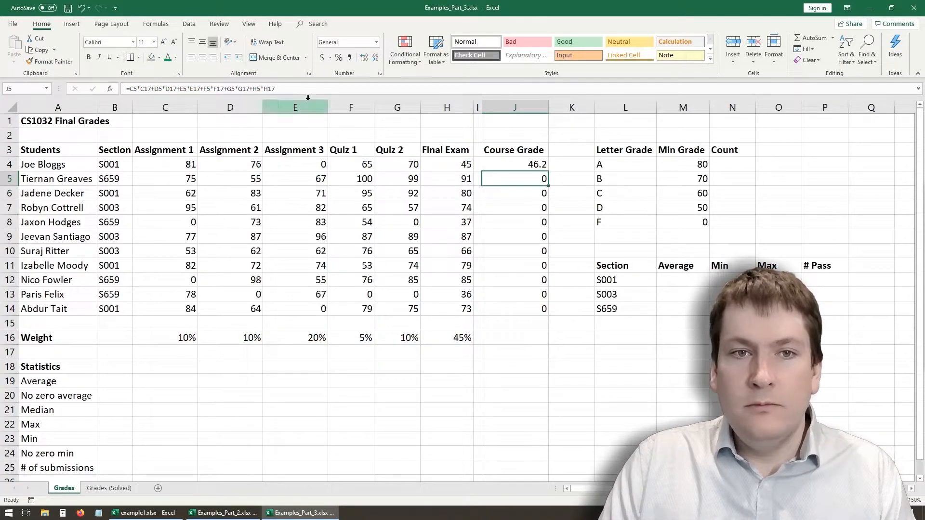
key(F2)
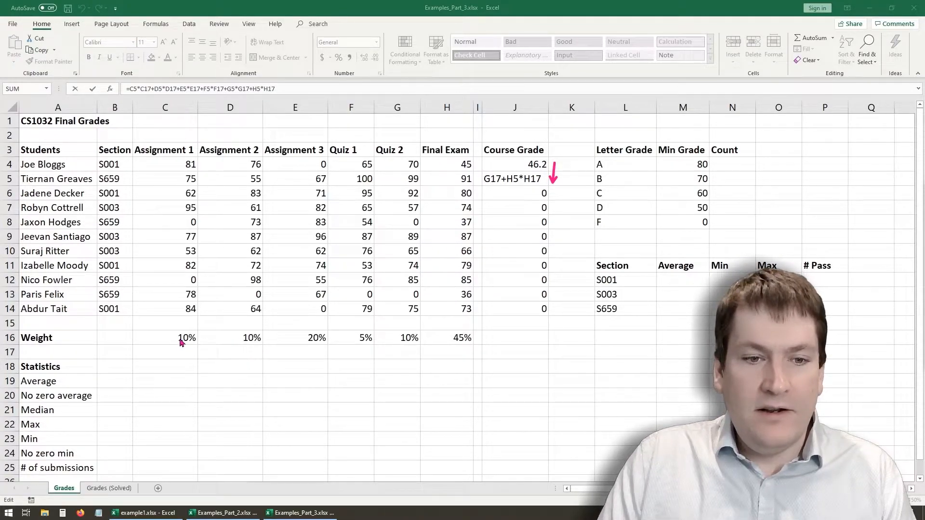
- Mark the downward shift of the weight references below row 16 with arrows, clear the annotations and leave the J5 formula unedited
drag(296, 336, 297, 366)
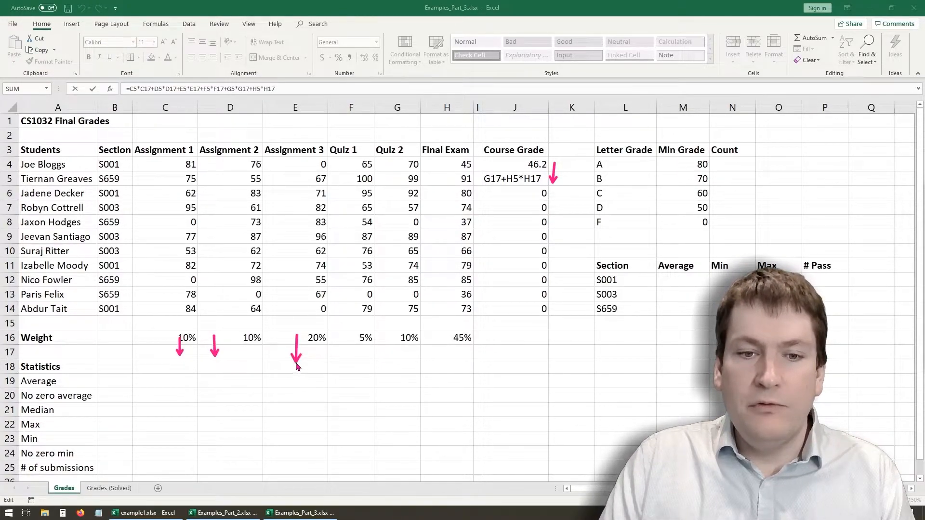
drag(356, 336, 355, 360)
drag(406, 337, 407, 365)
drag(444, 336, 443, 361)
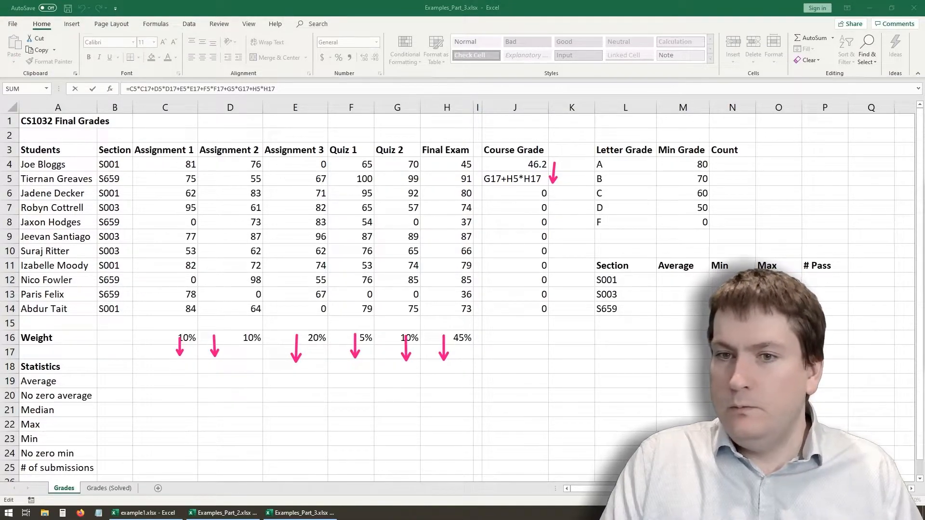
key(Escape)
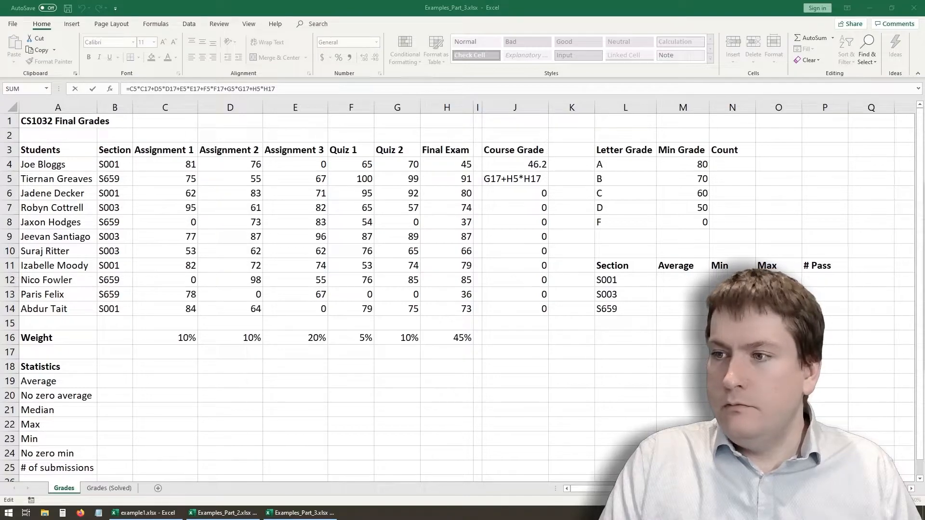
click(674, 334)
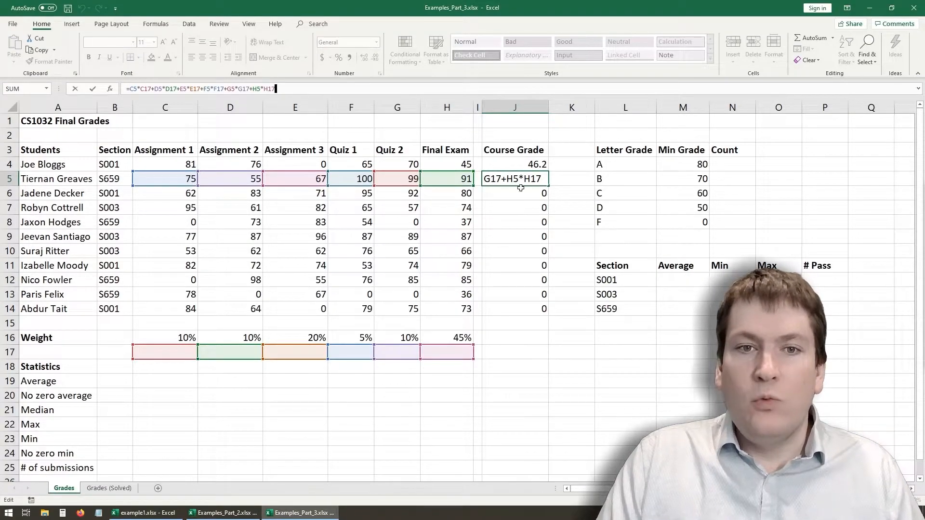
key(Escape)
- Make the three assignment weight references in the J4 formula absolute: $C$16, $D$16 and $E$16
key(Up)
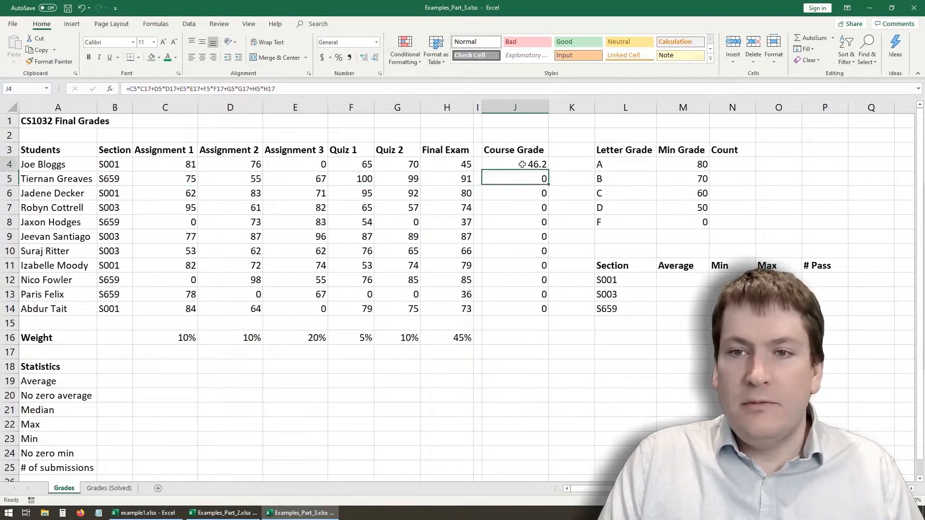
click(151, 88)
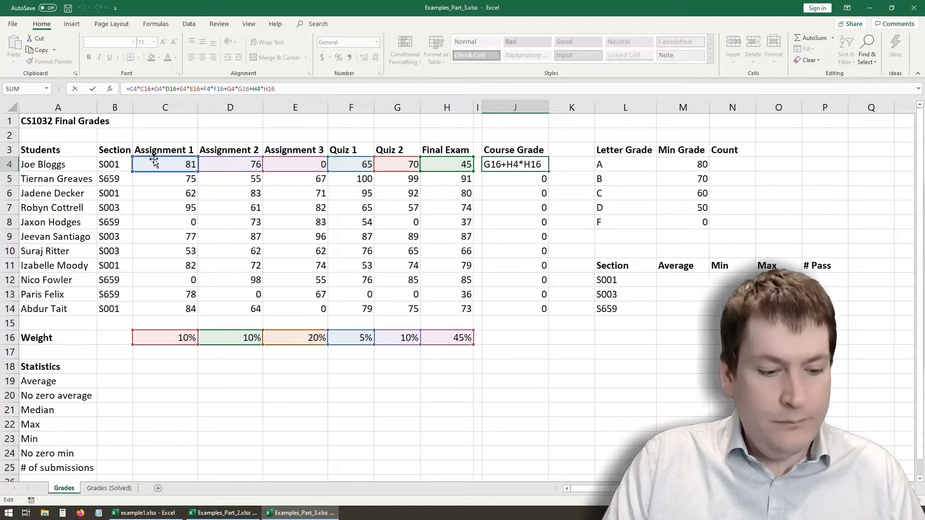
key(F4)
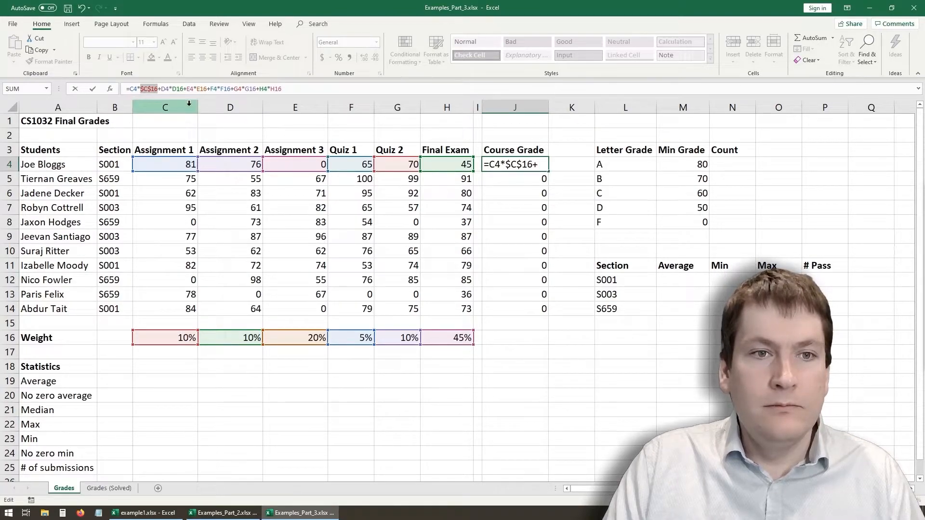
click(177, 89)
key(F4)
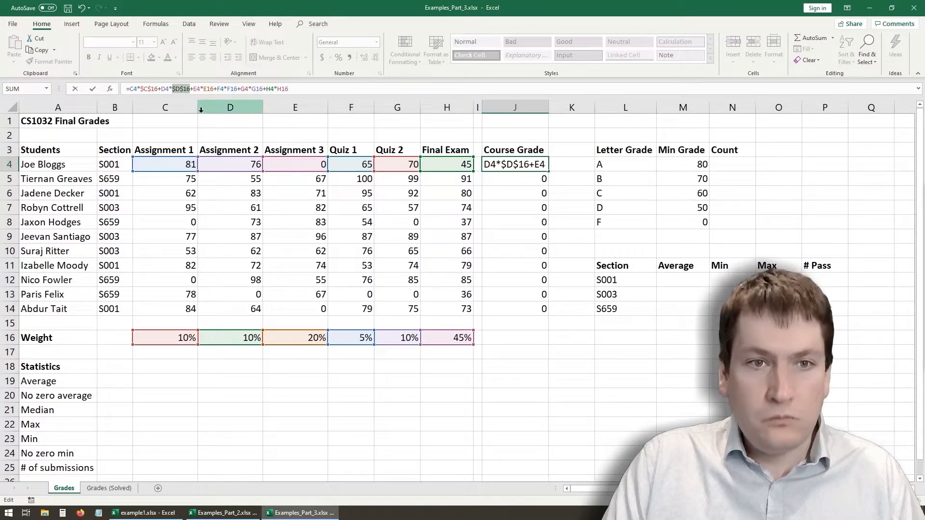
click(210, 88)
key(F4)
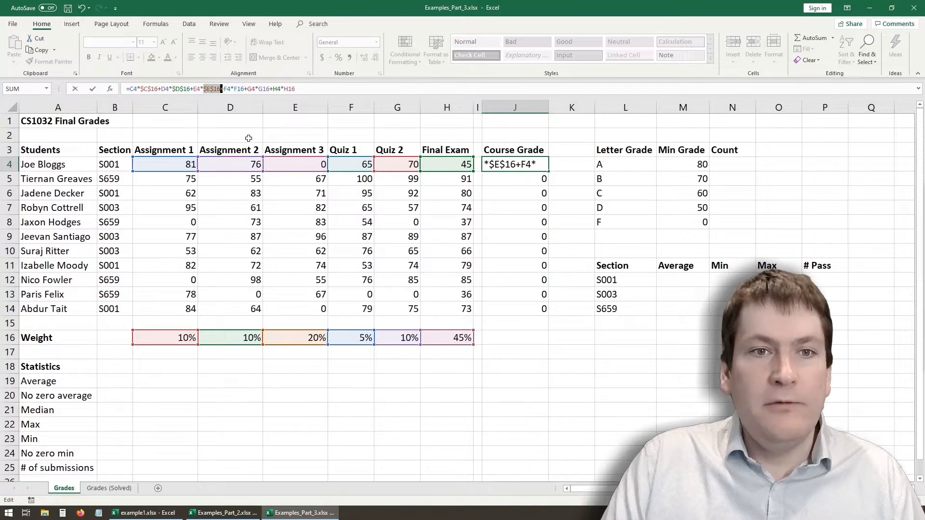
- Make the quiz and final exam weight references in J4 absolute as $F$16, $G$16 and $H$16, and enter the formula
click(237, 88)
key(F4)
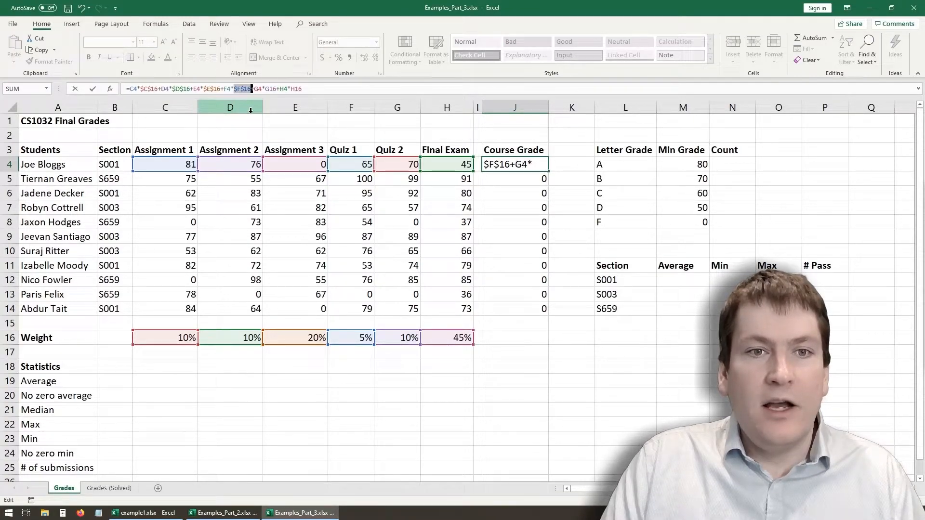
click(270, 89)
key(F4)
click(304, 89)
key(F4)
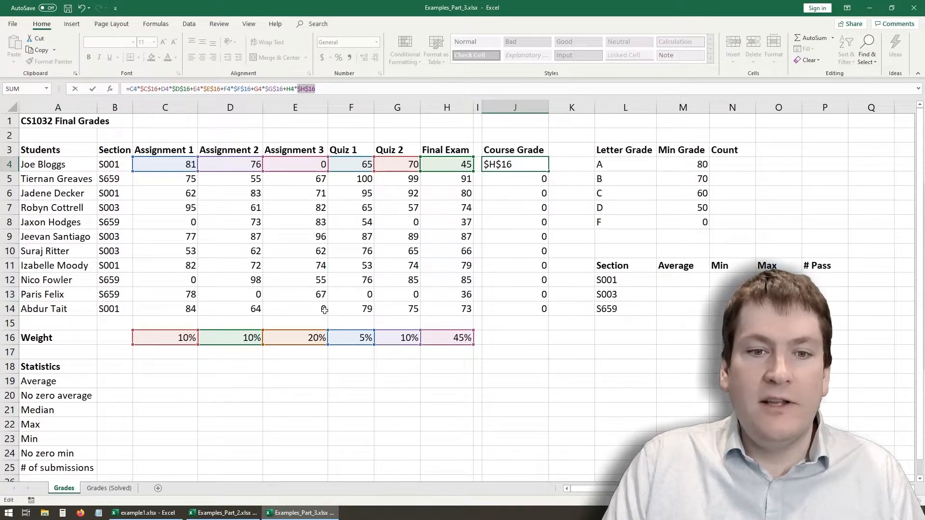
key(Return)
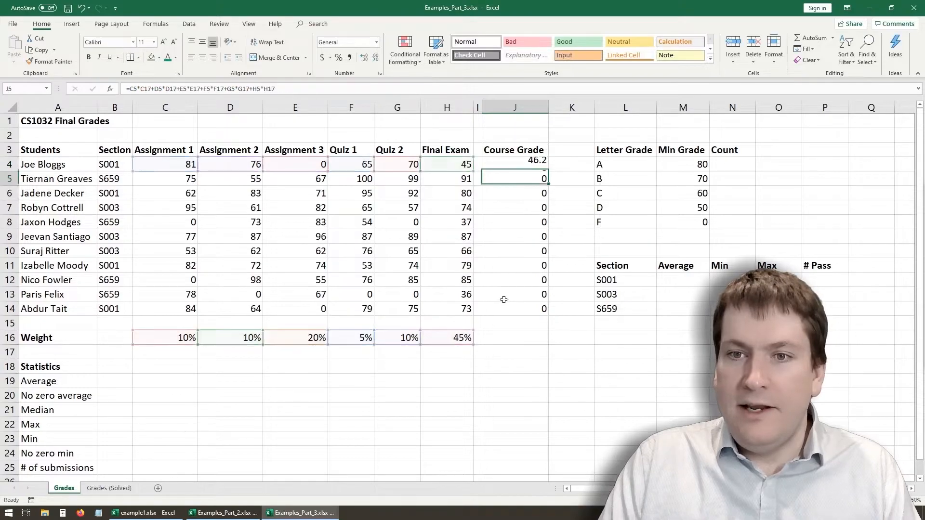
- Fill the course grade formula with absolute weight references from J4 down through J14
click(532, 165)
drag(548, 172, 568, 320)
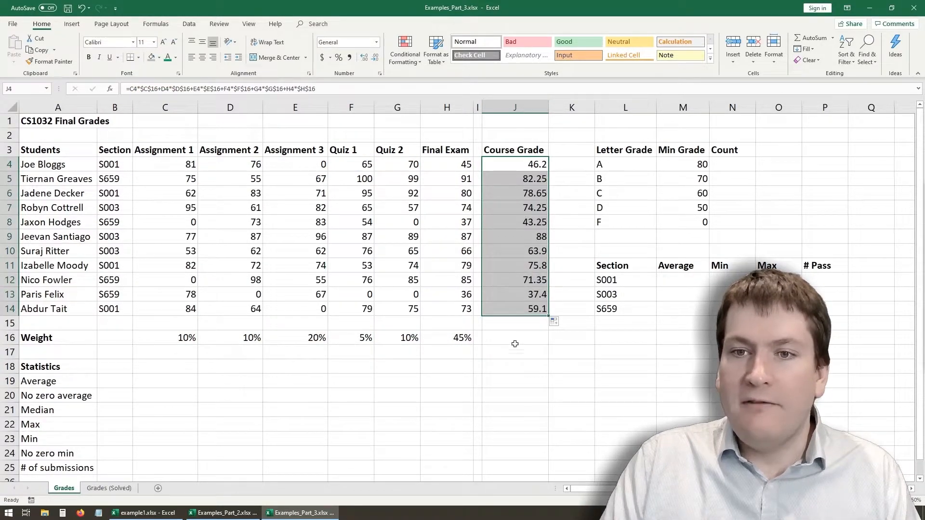
click(533, 355)
- Check the relative grade references and absolute weight references in the course grade formulas in J4, J5 and J6
click(484, 166)
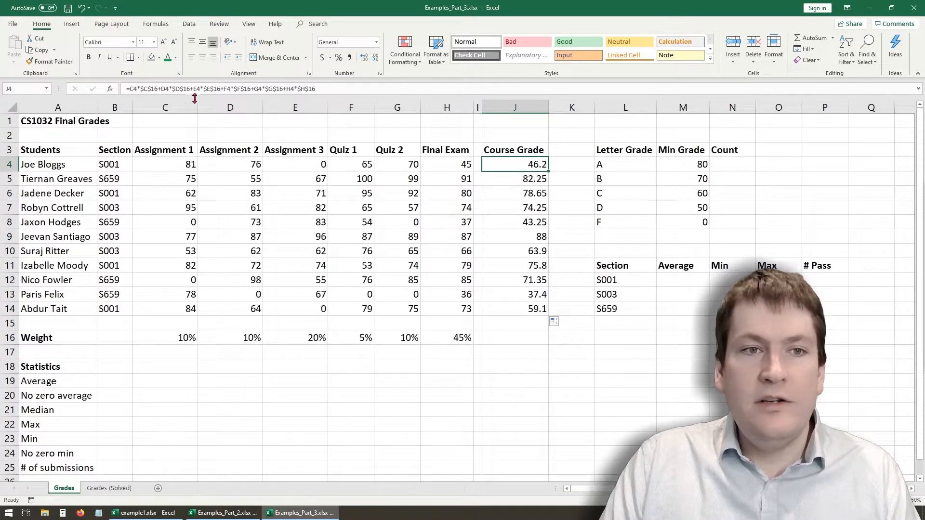
click(134, 89)
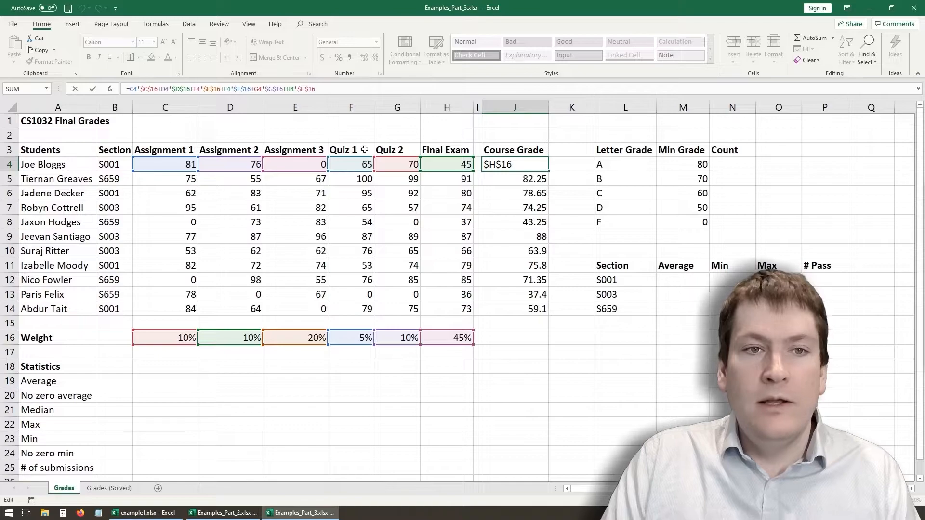
key(Return)
click(141, 89)
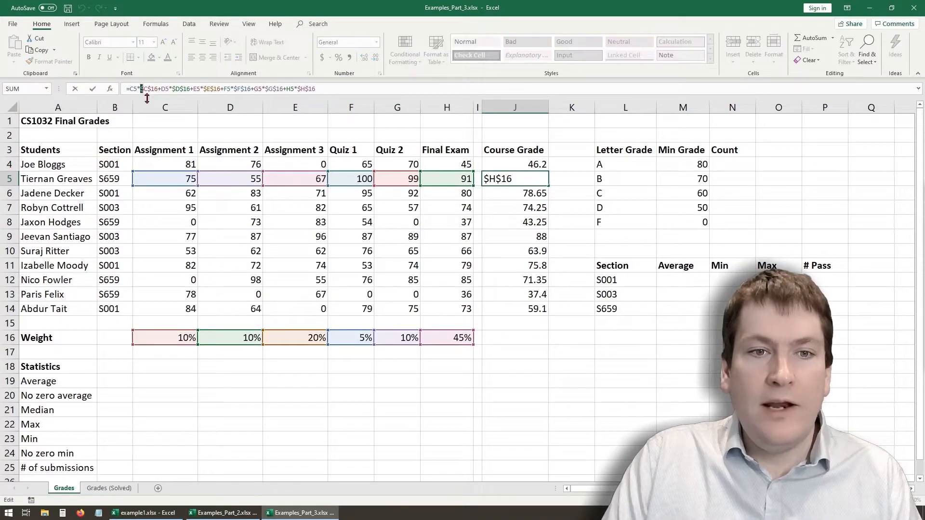
key(Return)
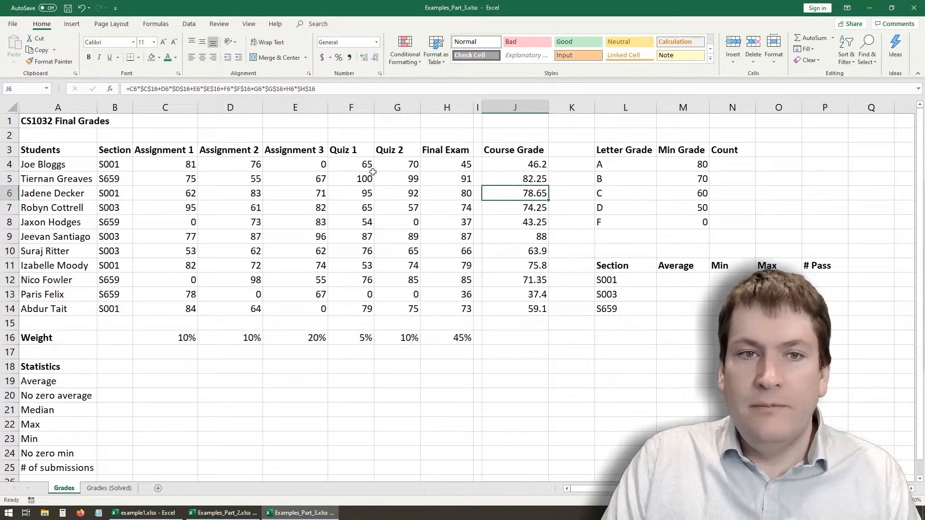
click(193, 89)
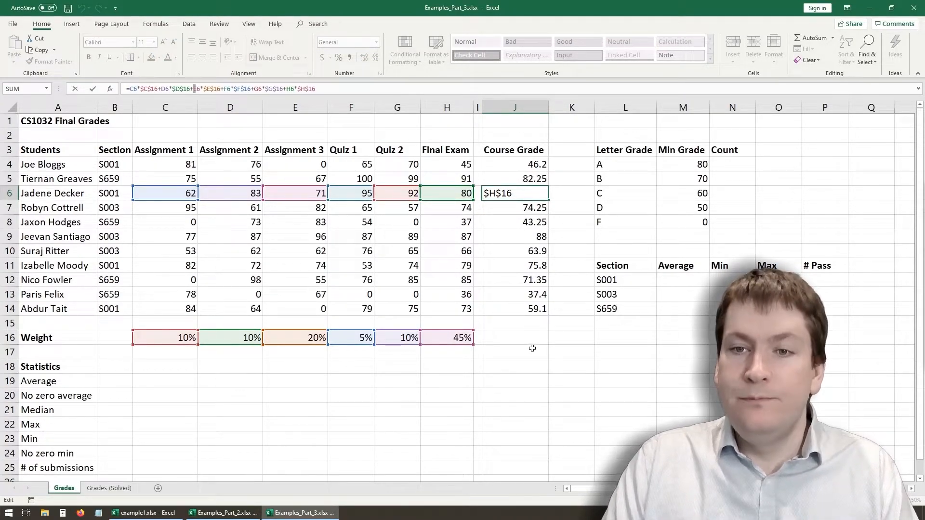
key(Return)
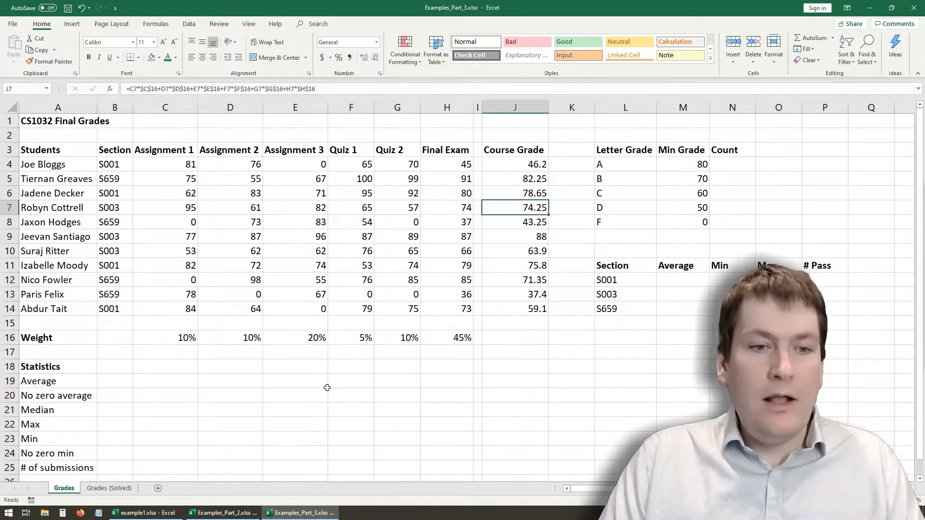
click(296, 378)
drag(118, 381, 512, 465)
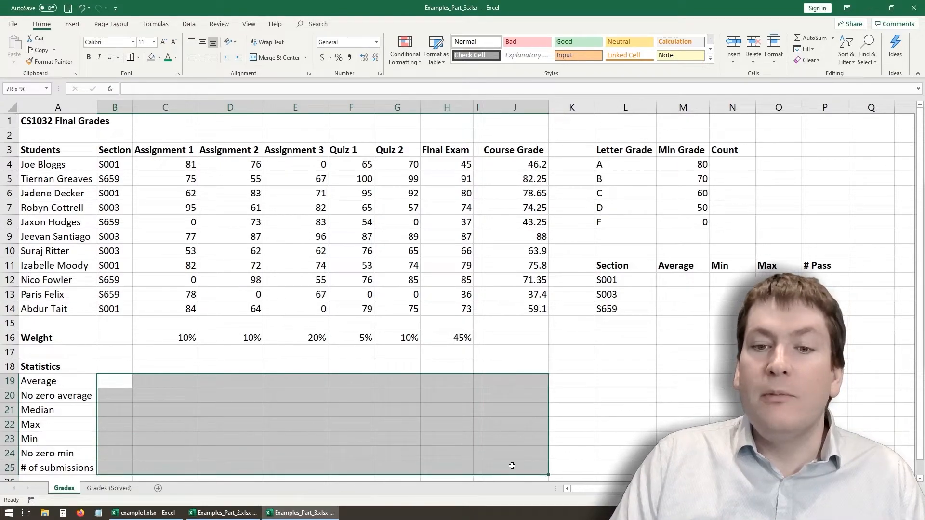
click(116, 390)
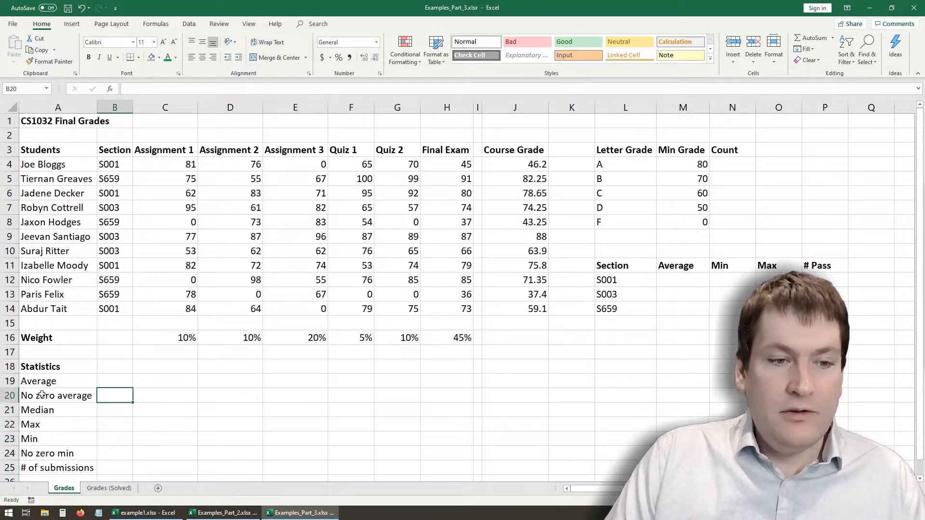
drag(163, 384, 459, 379)
click(505, 378)
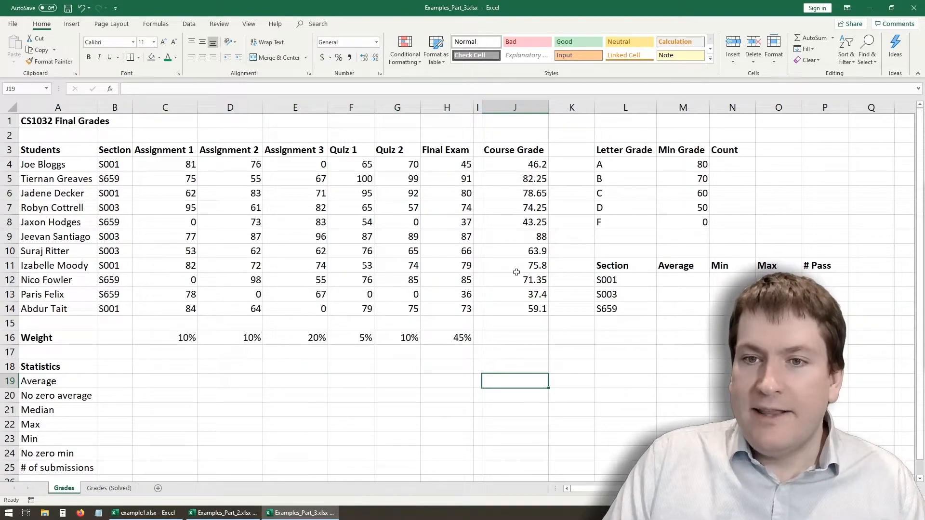
- Enter =AVERAGE(C4:C14) in C19 to calculate the Assignment 1 average
click(177, 379)
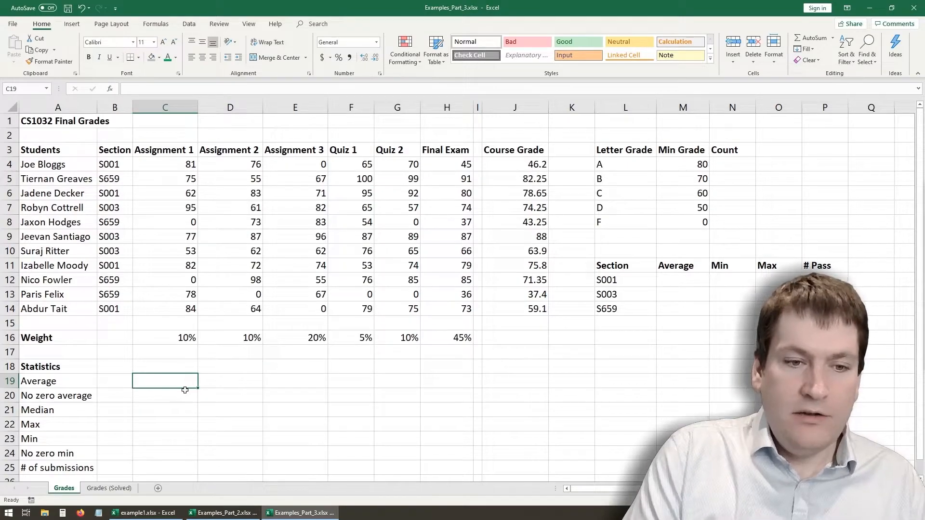
text(=)
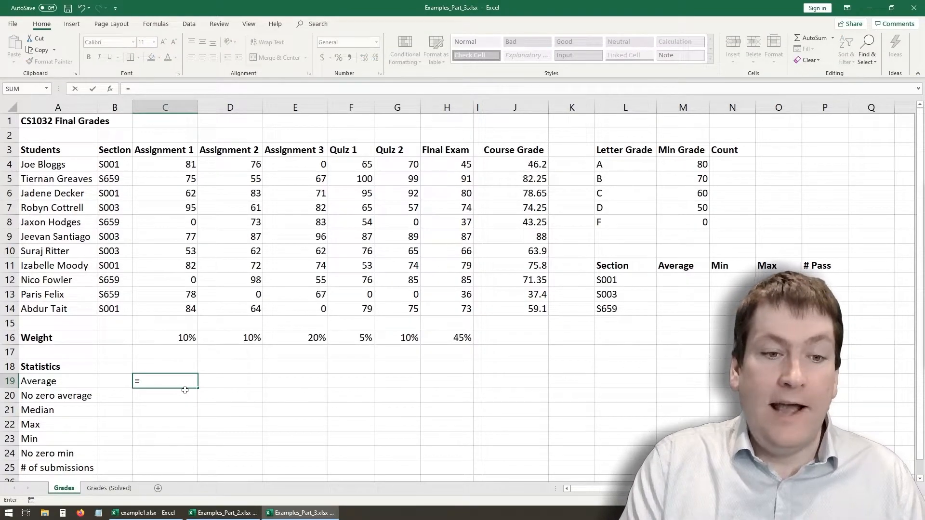
text(average)
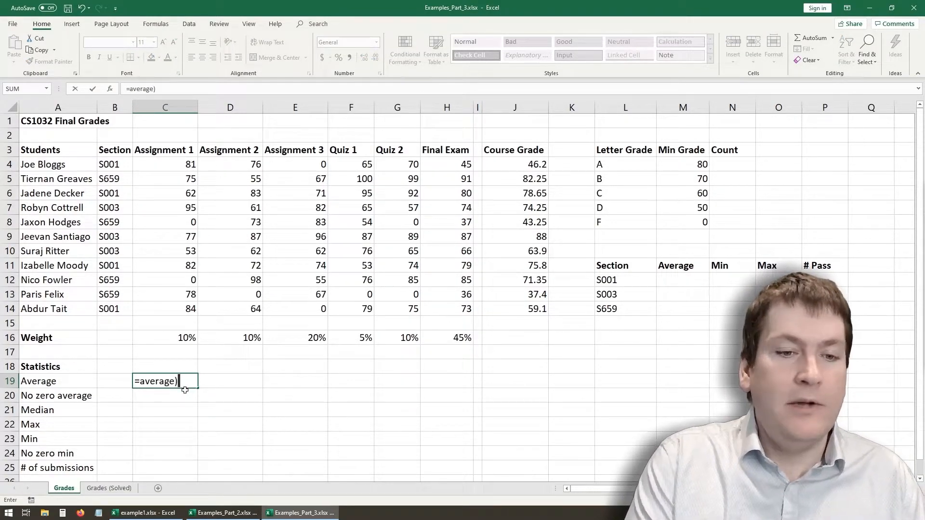
text(()
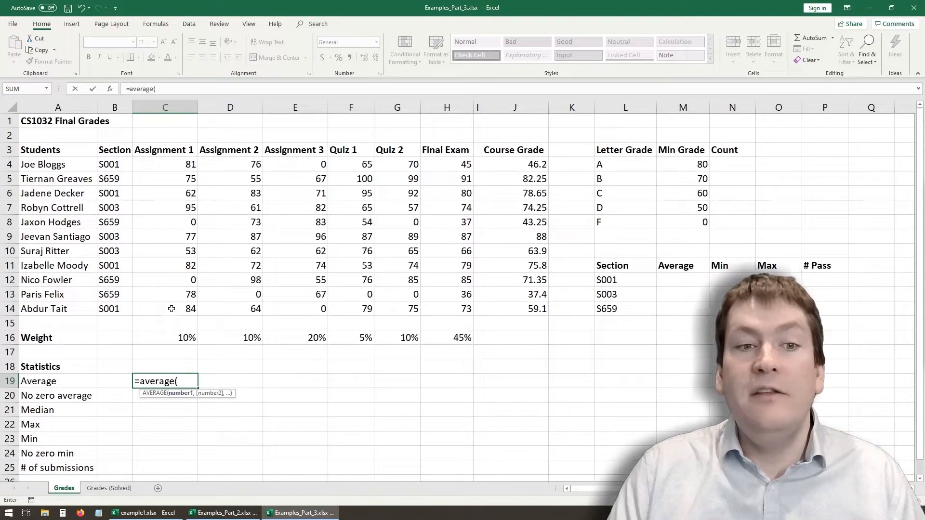
drag(184, 314, 172, 161)
click(188, 91)
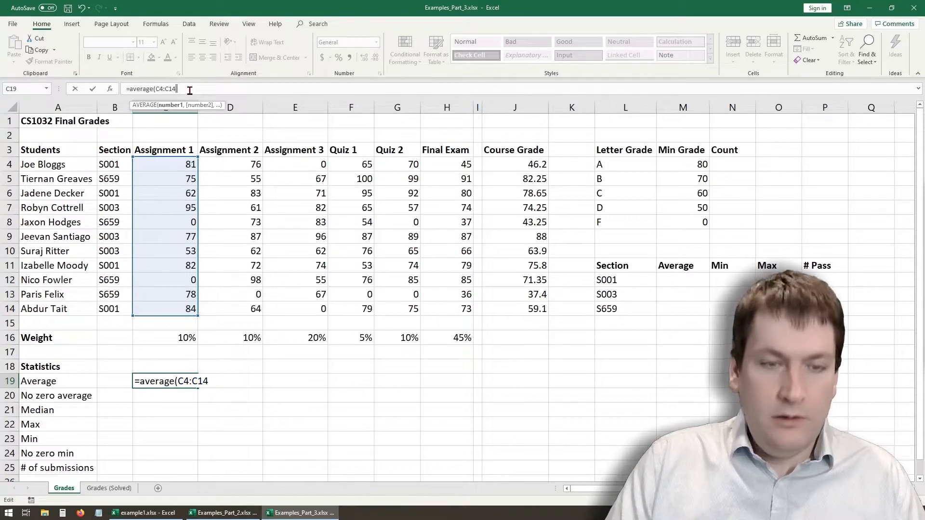
text())
key(Return)
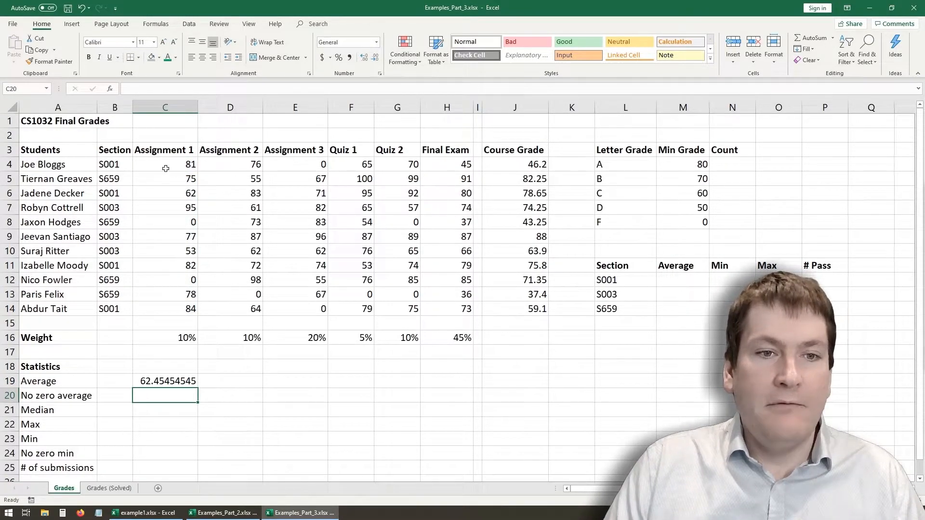
- Format the Assignment 1 average in C19 to show two decimal places
click(186, 384)
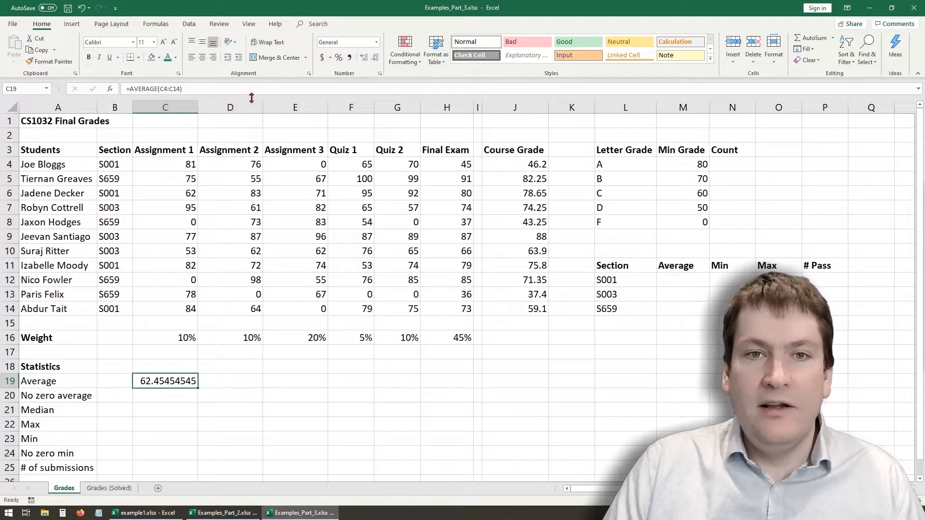
click(364, 59)
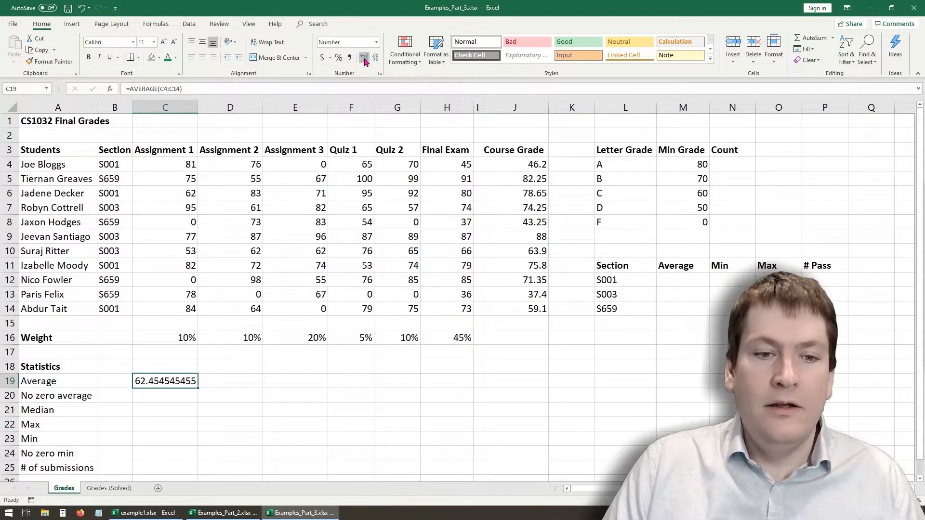
click(375, 61)
click(375, 61)
click(375, 62)
click(374, 61)
click(374, 61)
click(374, 61)
click(374, 62)
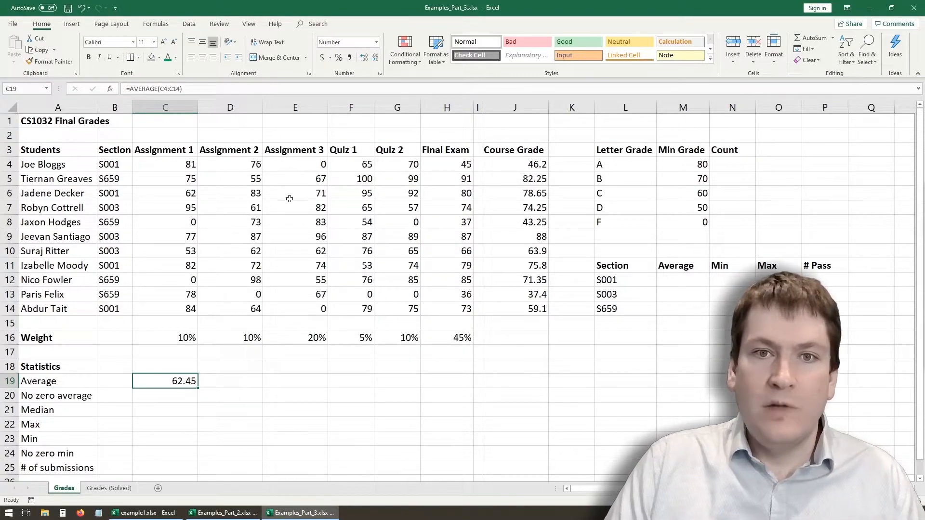
click(259, 402)
click(221, 377)
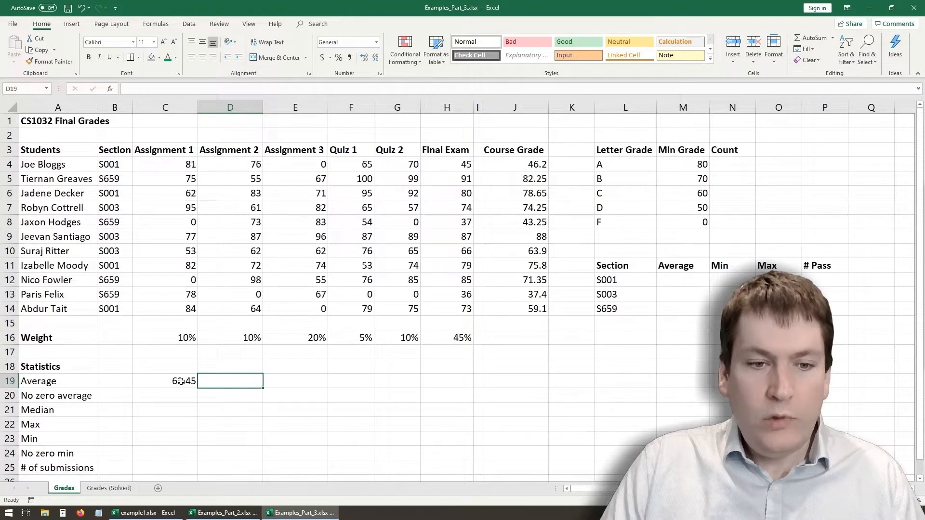
text(=a)
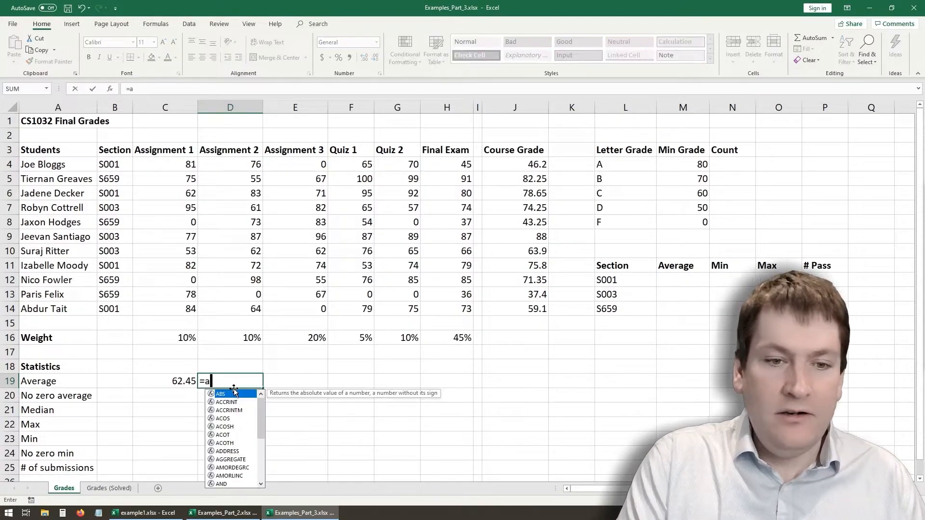
text(verage)
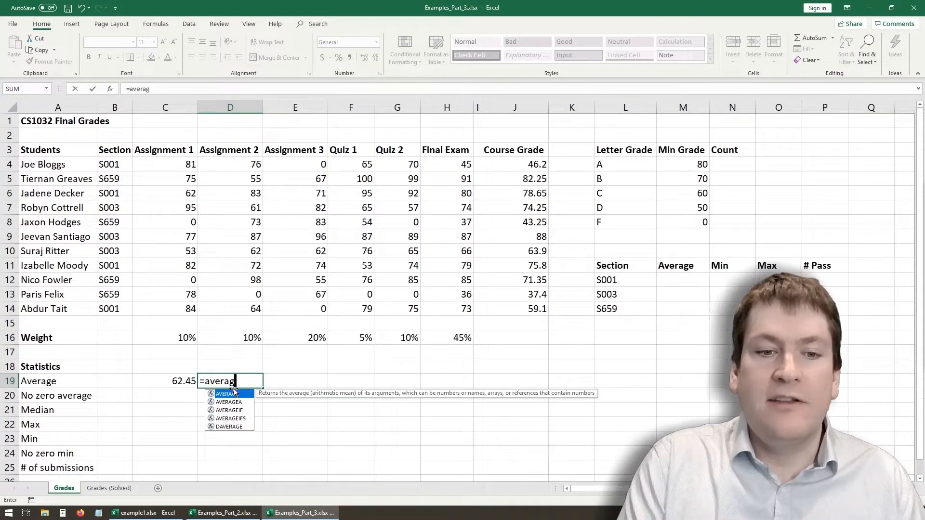
key(BackSpace)
key(BackSpace)
key(BackSpace)
key(BackSpace)
key(BackSpace)
key(BackSpace)
key(BackSpace)
click(185, 409)
- Fill the average formula from C19 across row 19 through J19
click(185, 381)
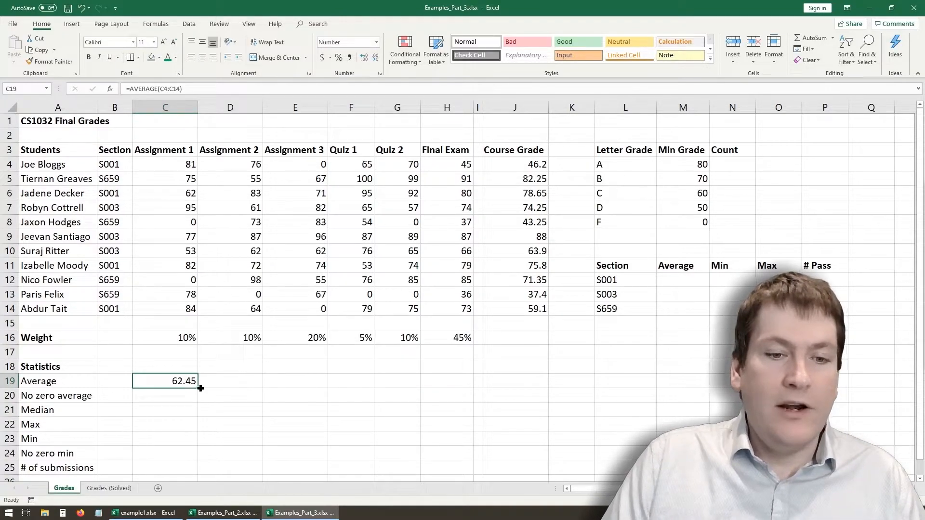
drag(200, 388, 534, 381)
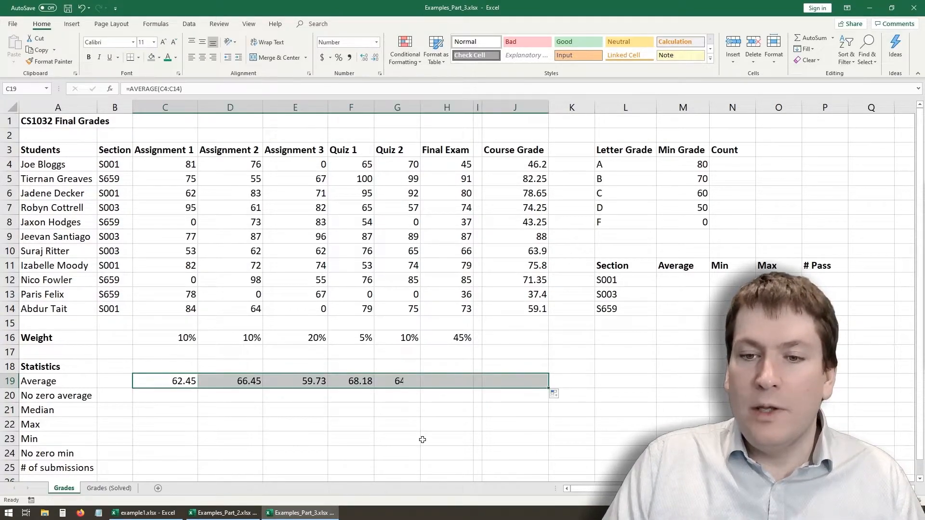
- Check which cell ranges the average formulas in C19 and D19 refer to
click(183, 379)
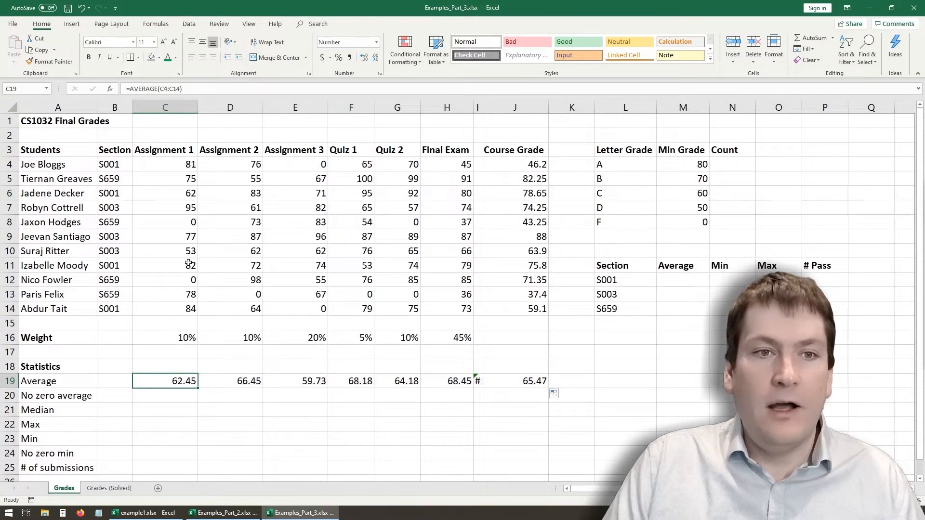
click(172, 89)
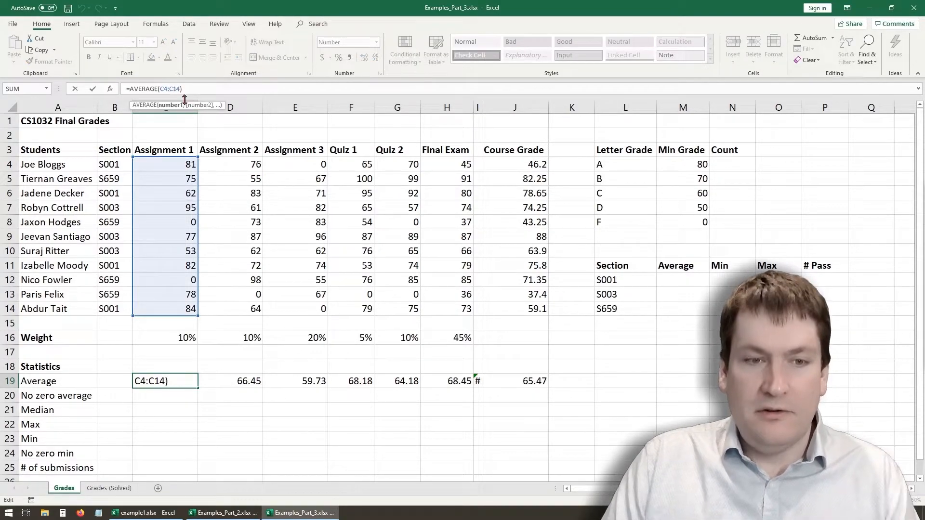
key(Return)
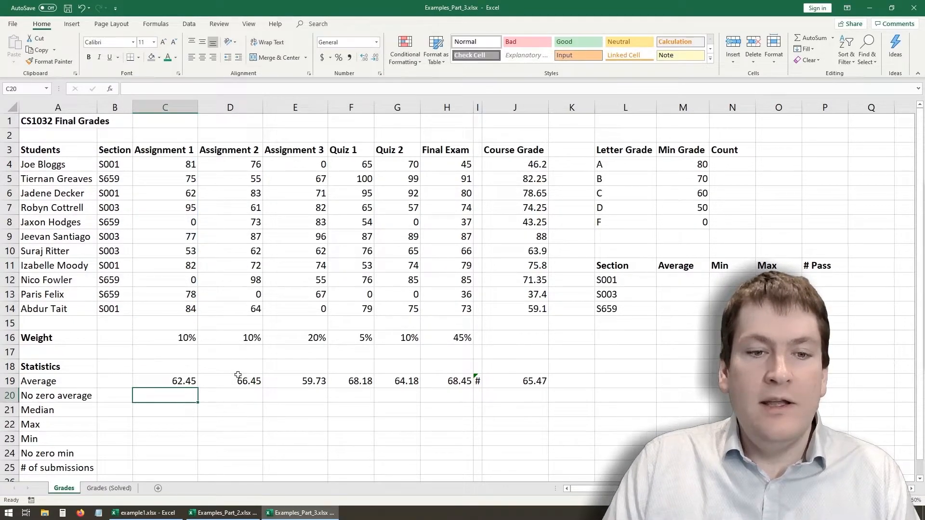
click(237, 377)
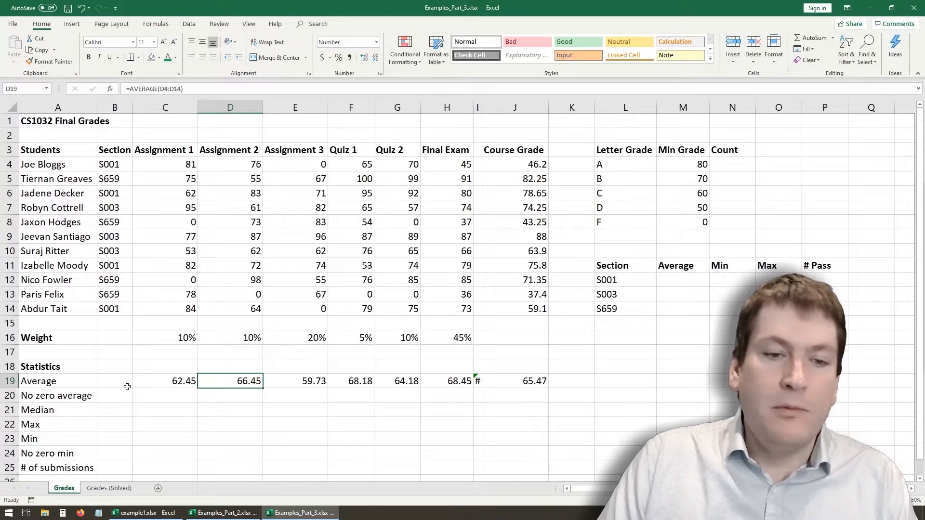
click(177, 89)
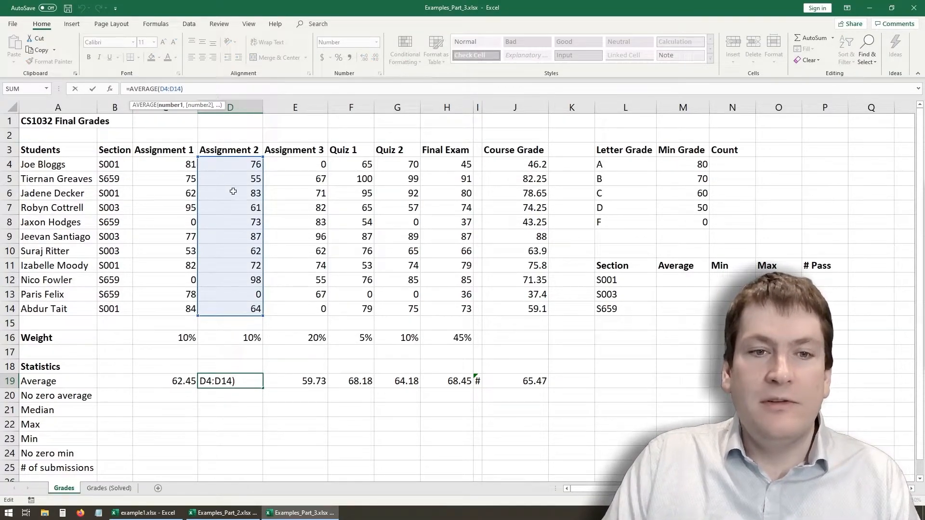
key(Return)
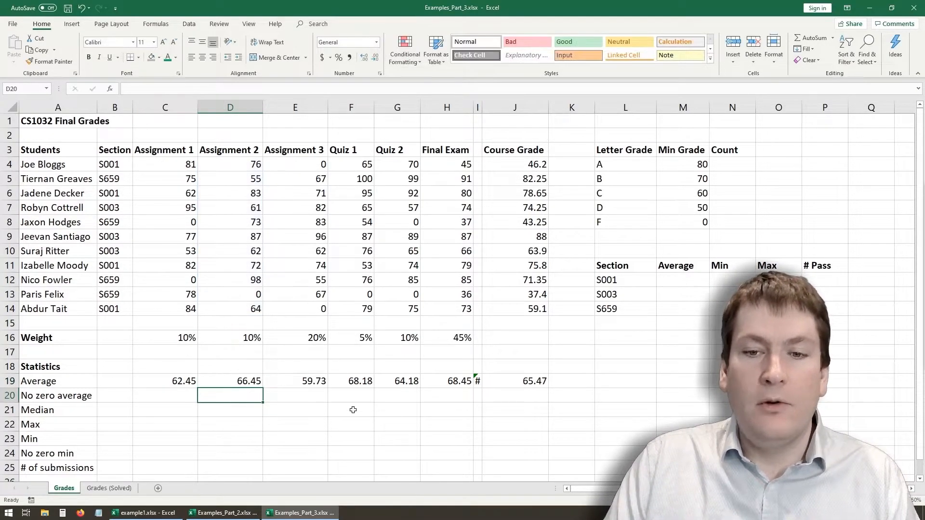
- Widen the blank column I to delete the unneeded average formula in I19, and restore the column's narrow width
click(485, 395)
drag(483, 109, 525, 110)
click(476, 382)
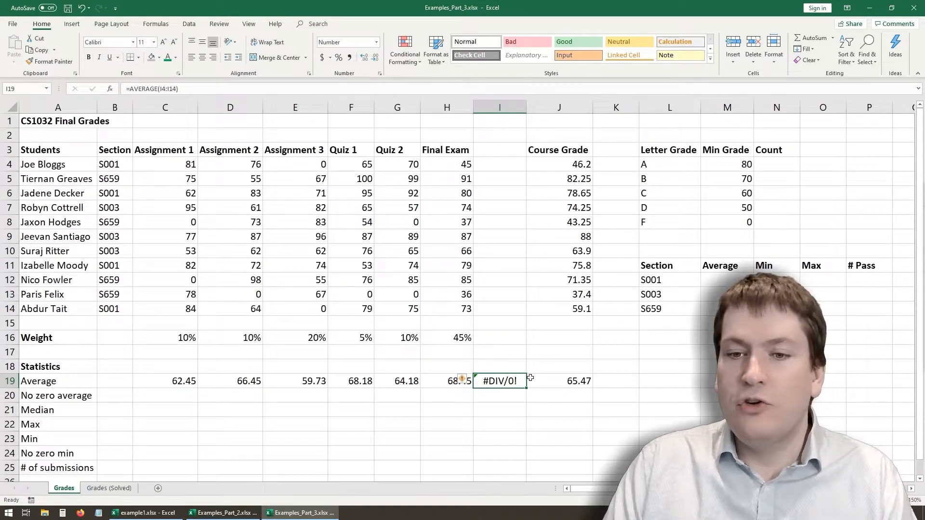
key(Delete)
drag(526, 110, 483, 115)
click(489, 410)
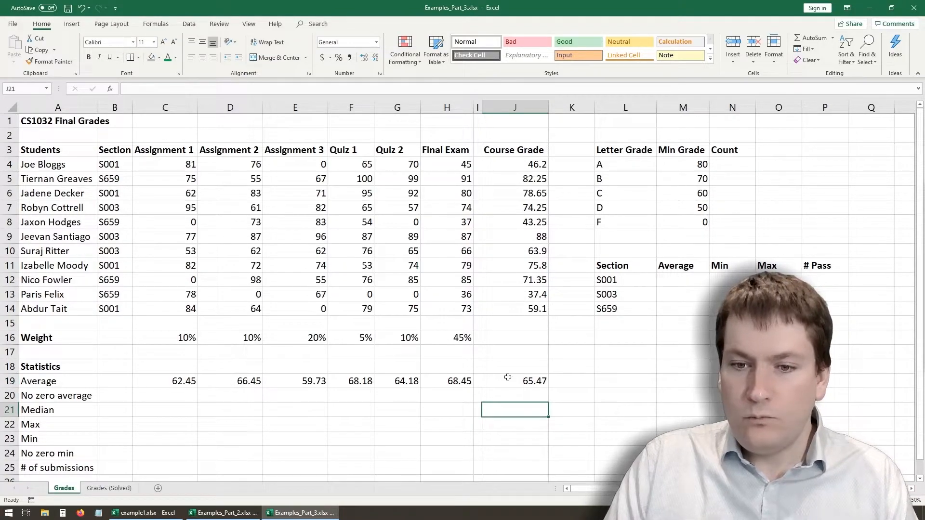
- Check the average formula in each grade column of row 19, from C19 through J19
click(187, 380)
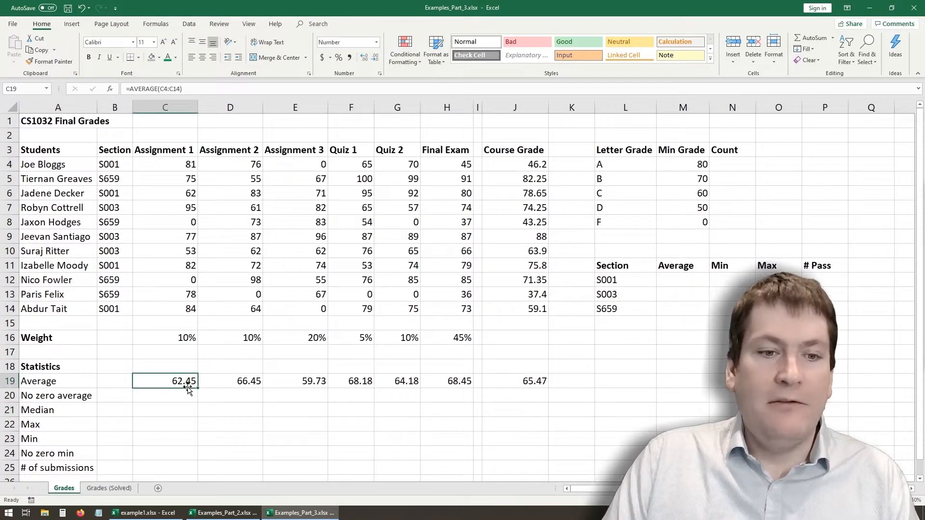
click(246, 380)
click(304, 381)
click(358, 381)
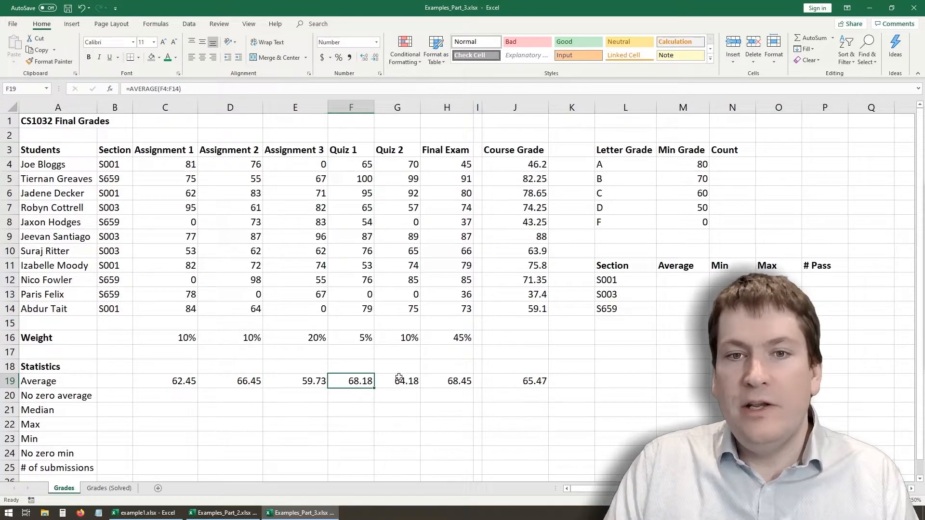
click(405, 382)
click(450, 382)
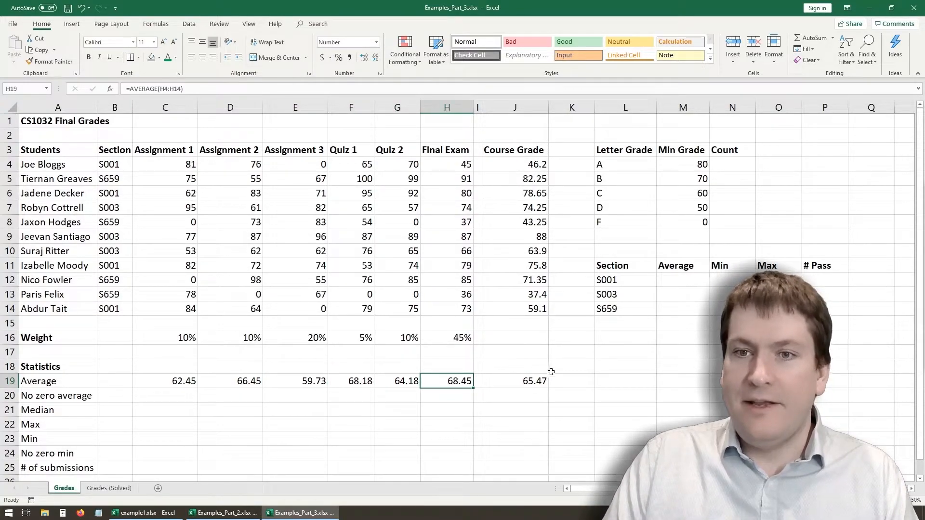
click(530, 382)
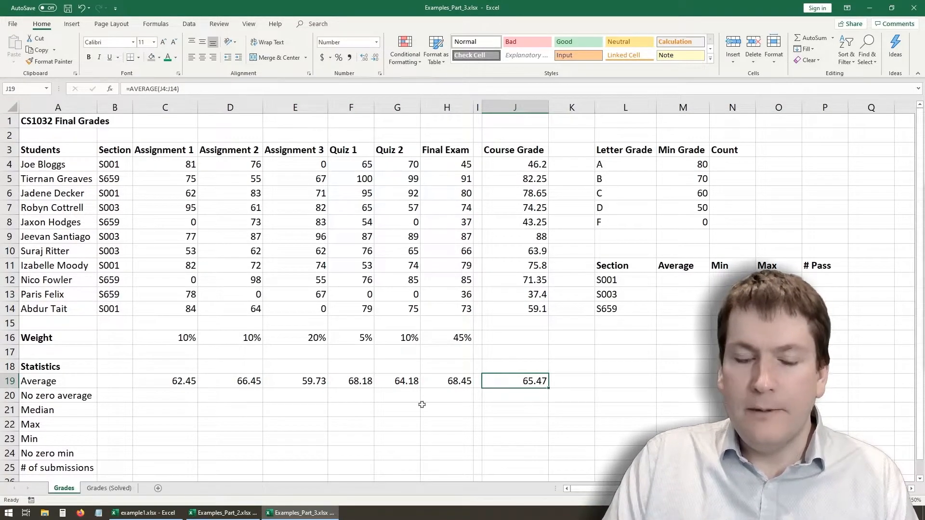
- Examine the zero grades in the assignment and quiz columns that matter for the no zero average
drag(181, 400, 181, 405)
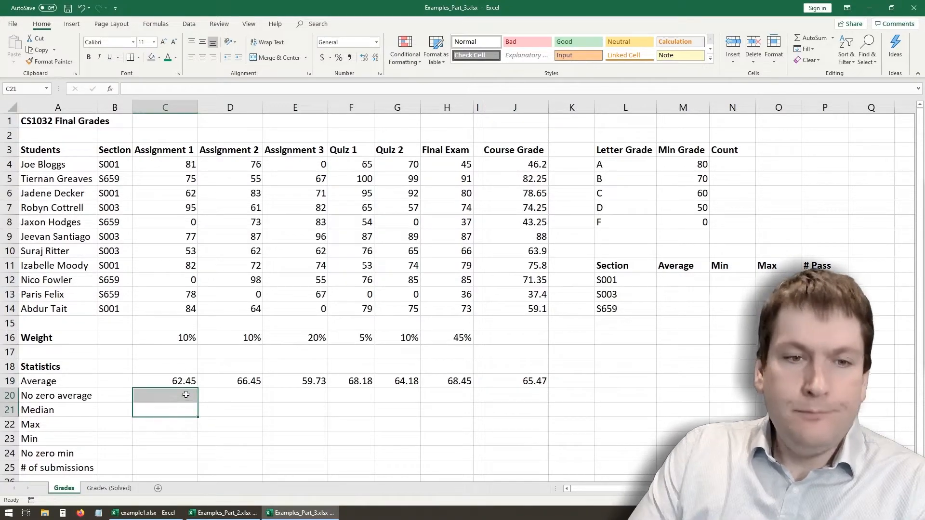
click(181, 221)
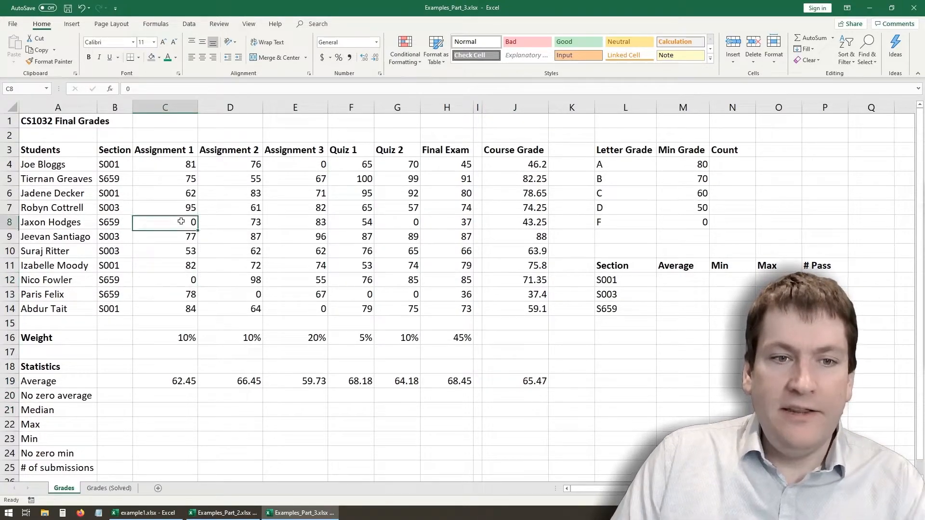
click(243, 294)
click(327, 312)
click(366, 294)
click(413, 295)
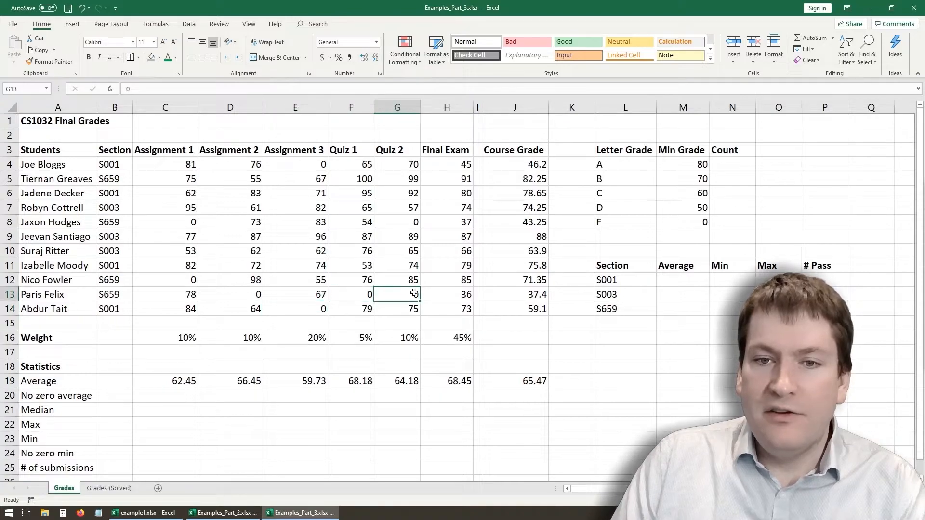
click(409, 224)
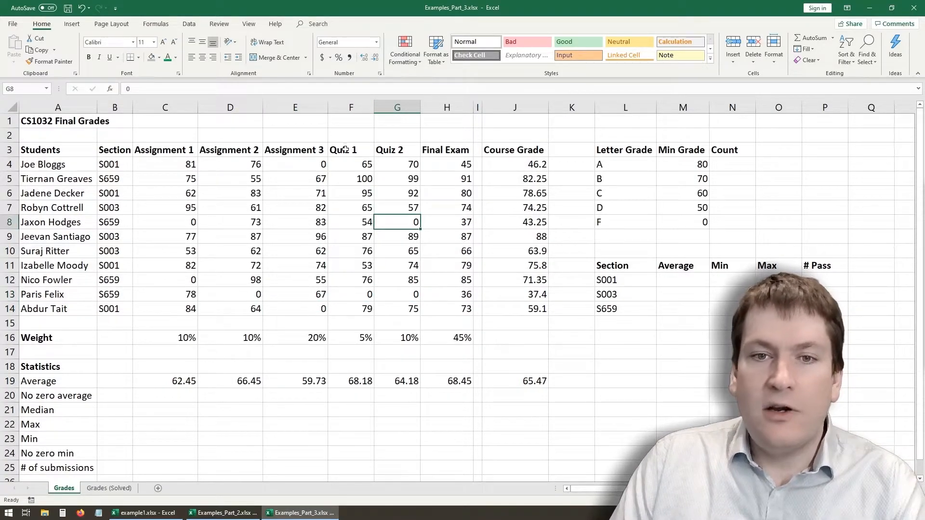
click(307, 165)
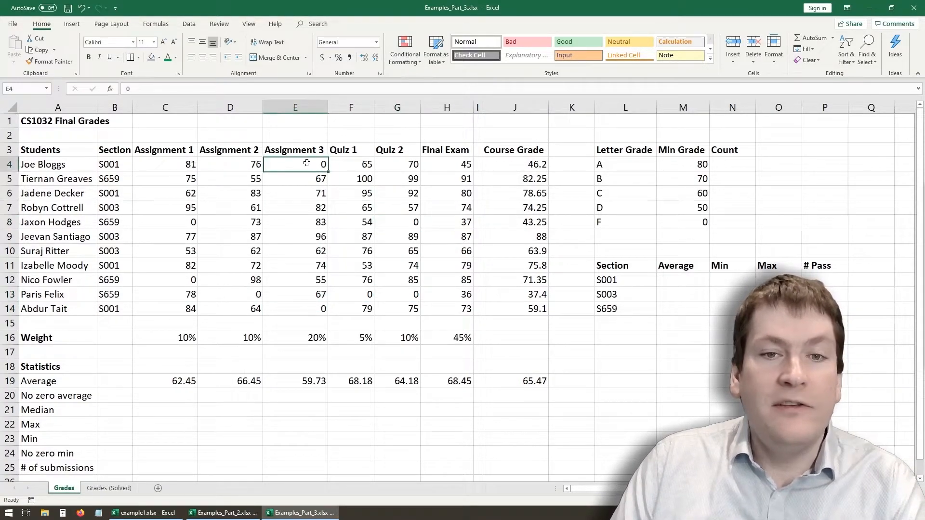
click(319, 308)
click(256, 295)
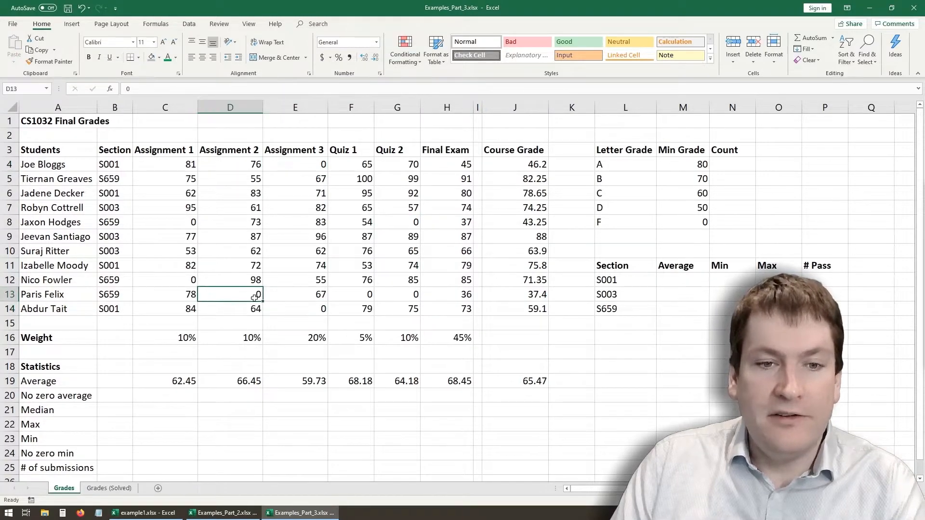
click(189, 284)
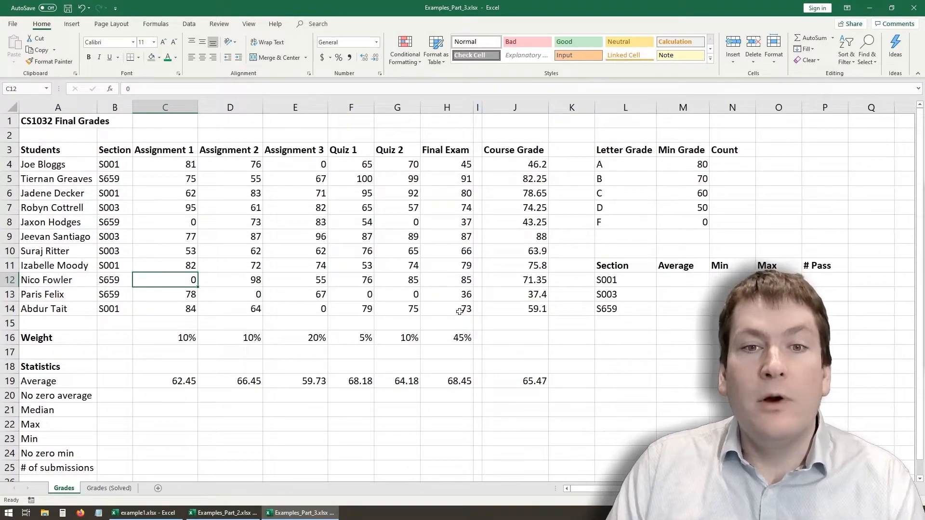
click(179, 227)
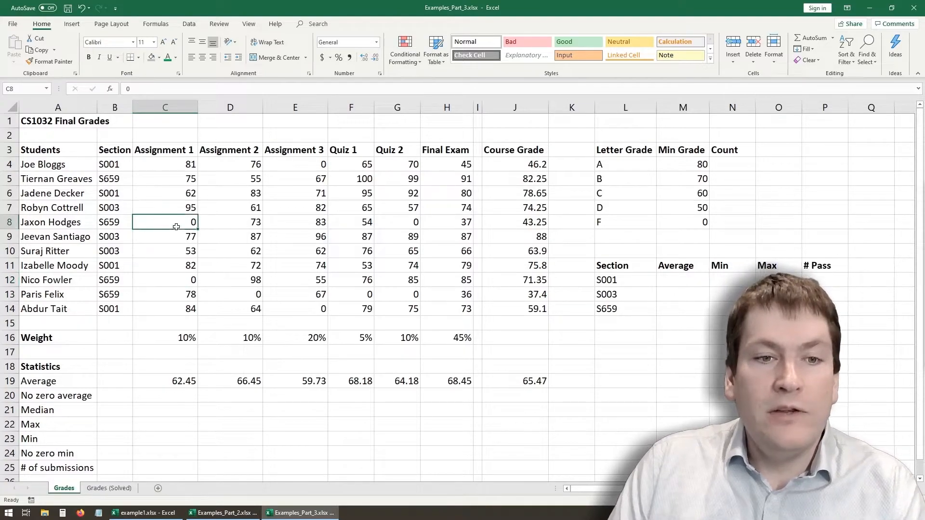
click(255, 300)
click(331, 168)
click(320, 166)
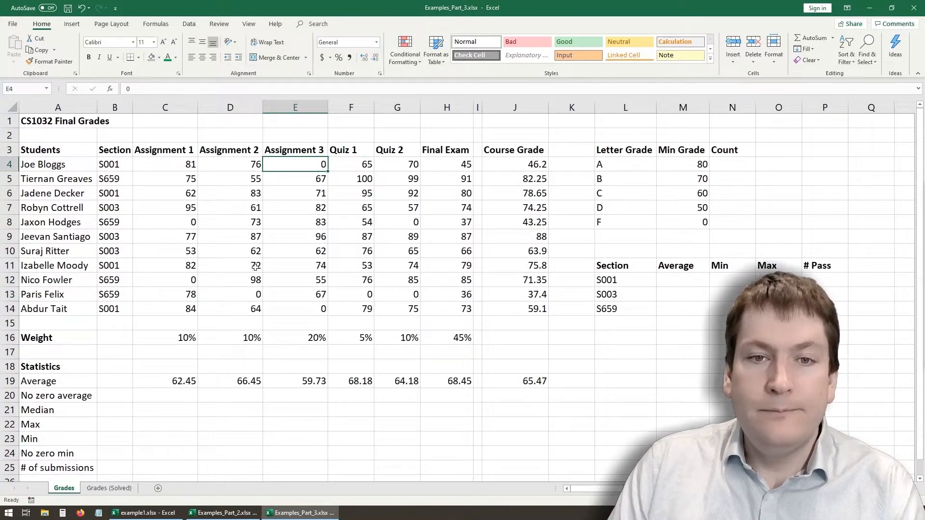
- Start an Equal To highlight rule for the assignment, quiz and exam grades in C4:H14, matching the value 0
click(192, 279)
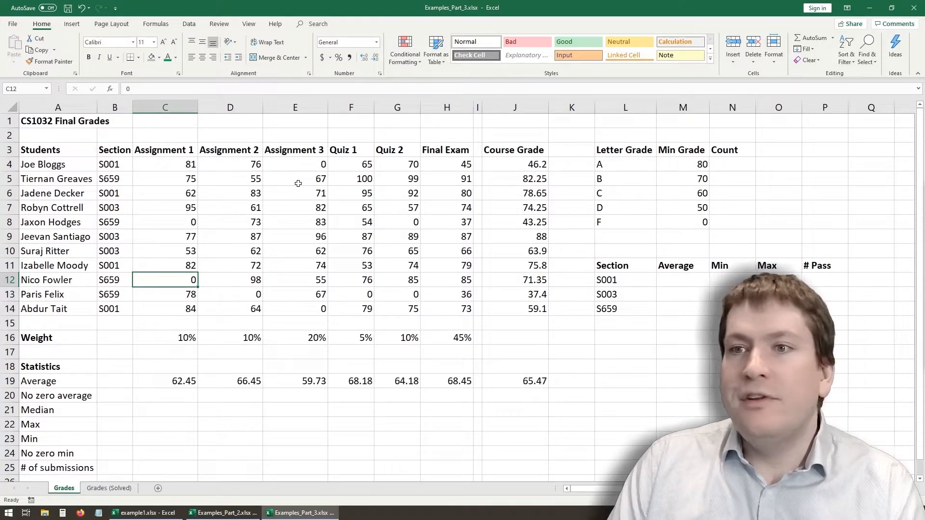
mouse_move(178, 167)
mouse_down()
mouse_move(193, 178)
mouse_move(410, 224)
mouse_move(450, 308)
mouse_up()
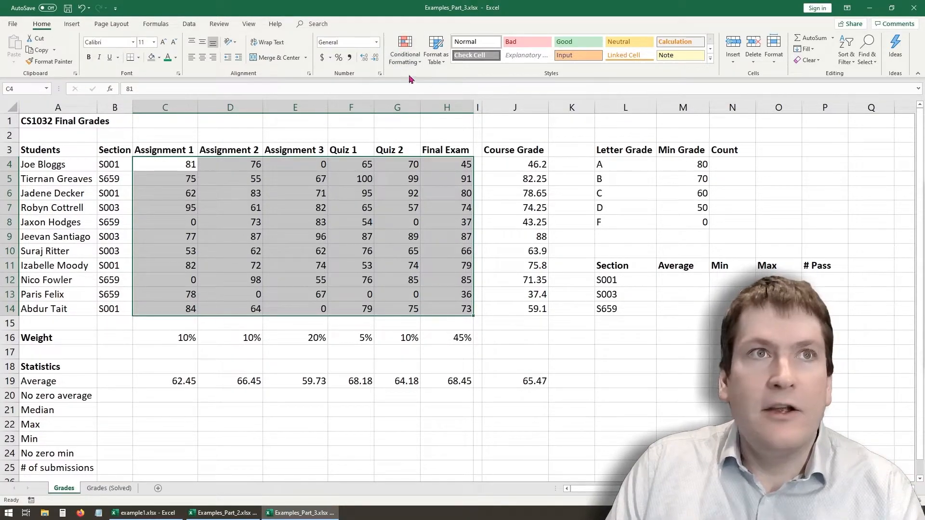
click(406, 46)
mouse_move(436, 80)
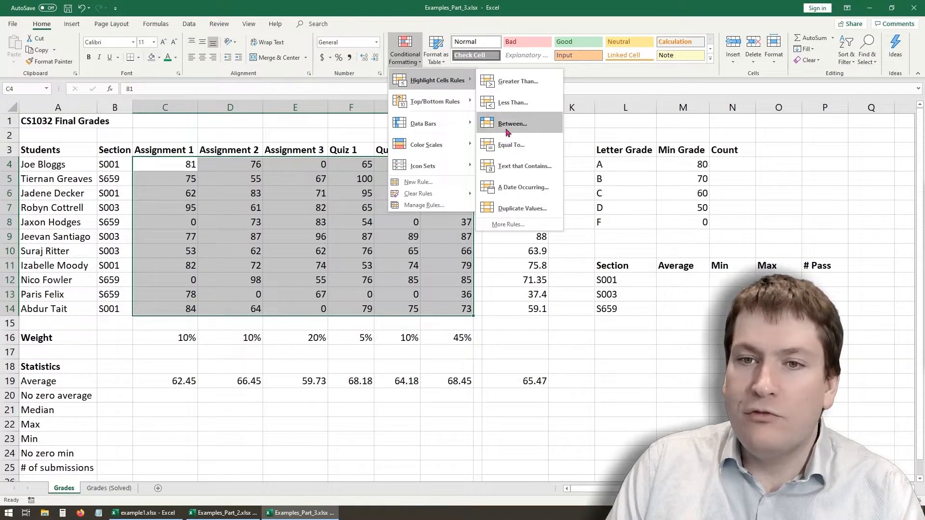
click(509, 146)
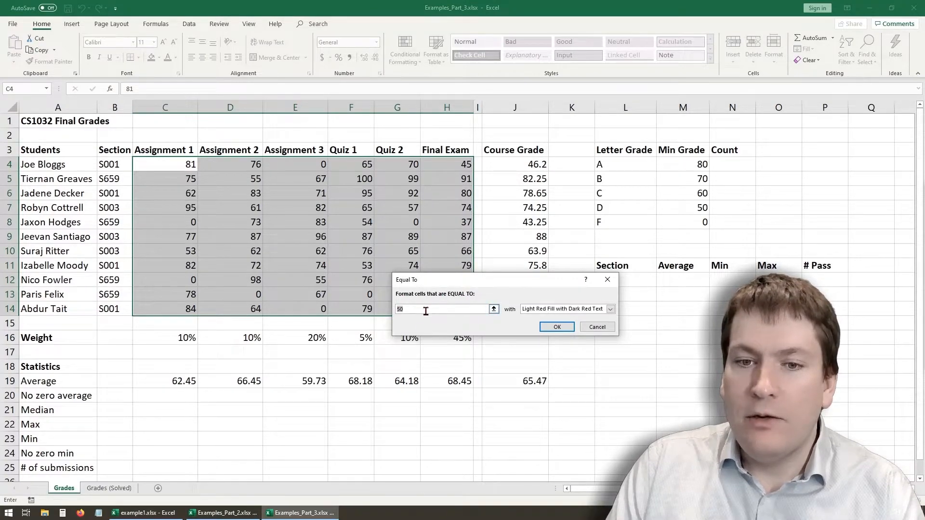
text(0)
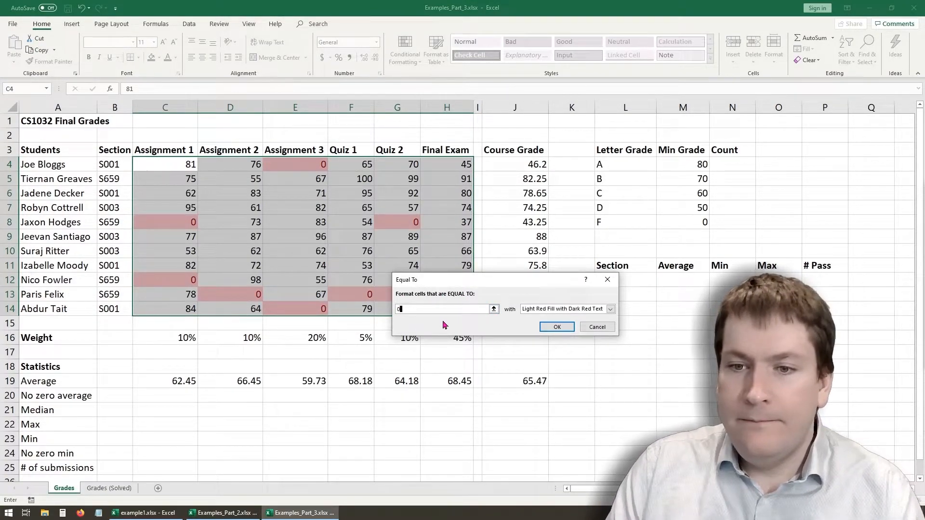
- Try the Light Red Fill with Dark Red Text and Green Fill with Dark Green Text presets for the zero rule
click(609, 309)
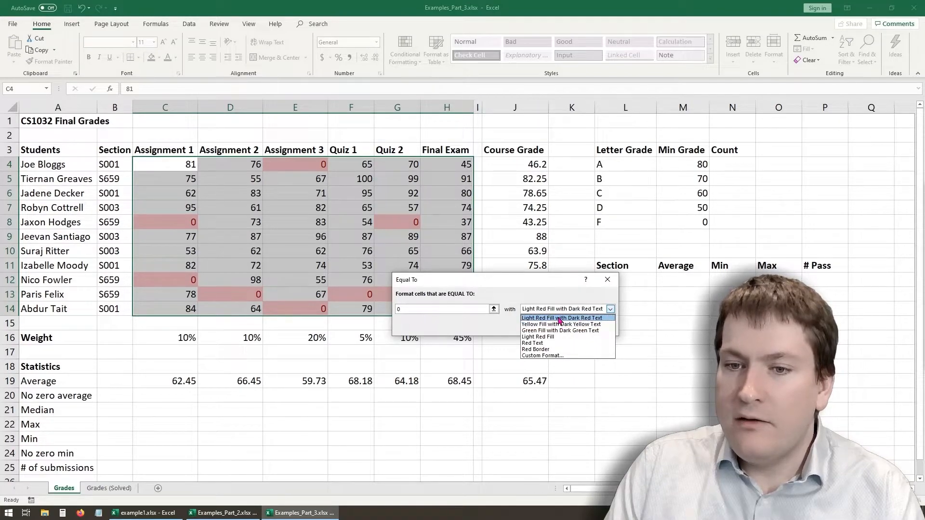
click(560, 318)
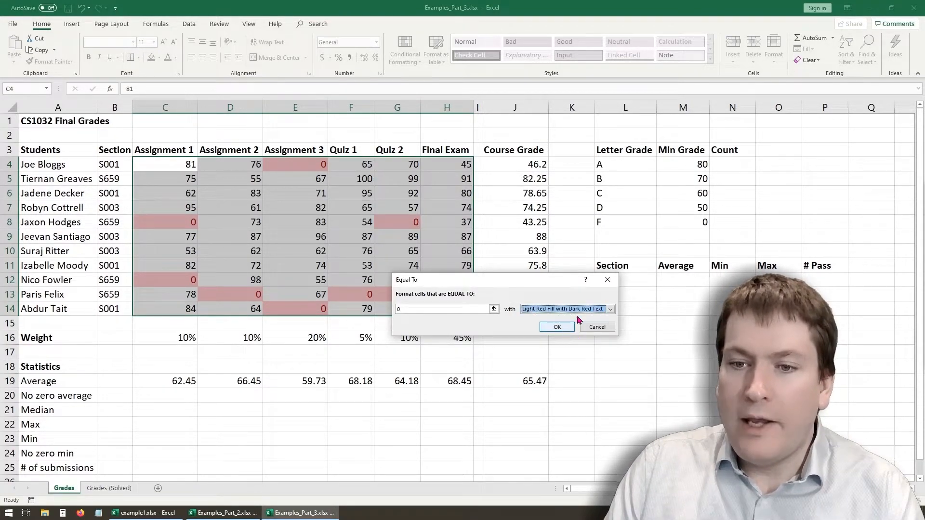
click(610, 309)
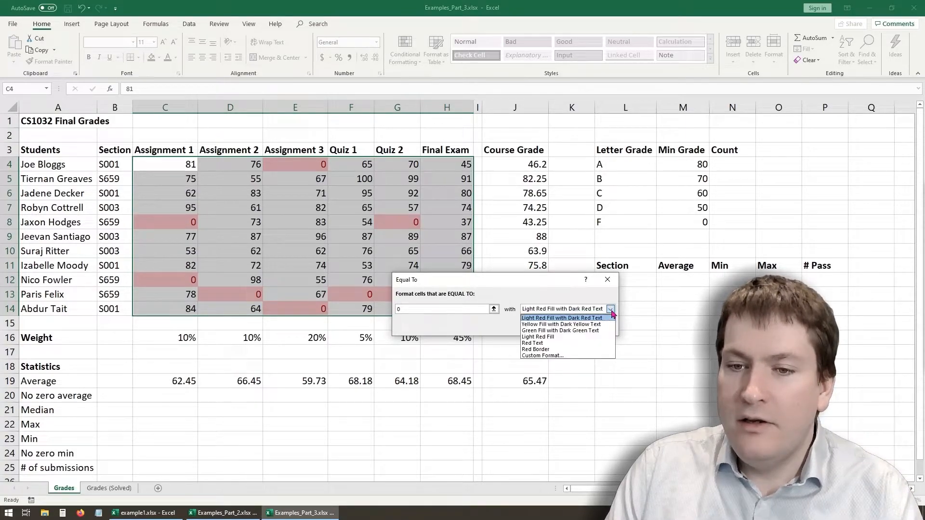
click(596, 330)
- Give the zero rule a custom format with bold red text and a light blue fill, and apply it
click(611, 309)
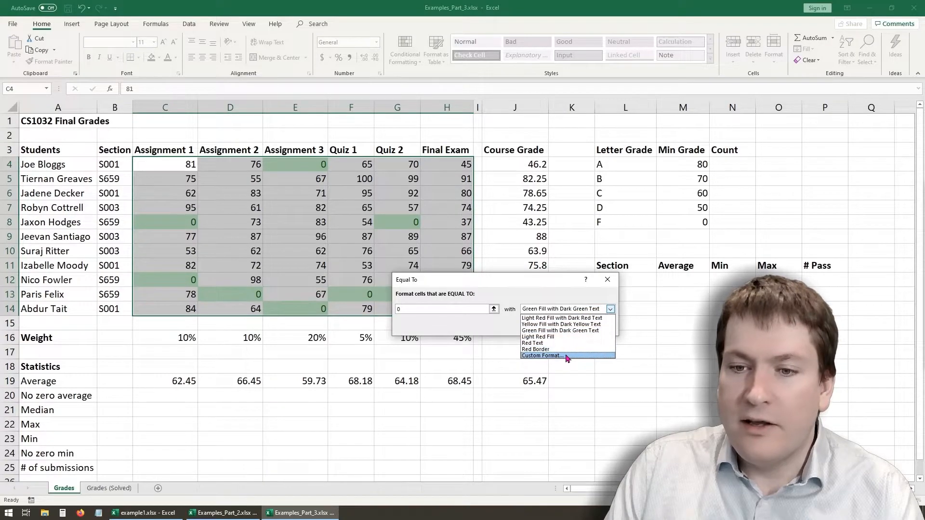
click(566, 356)
click(538, 232)
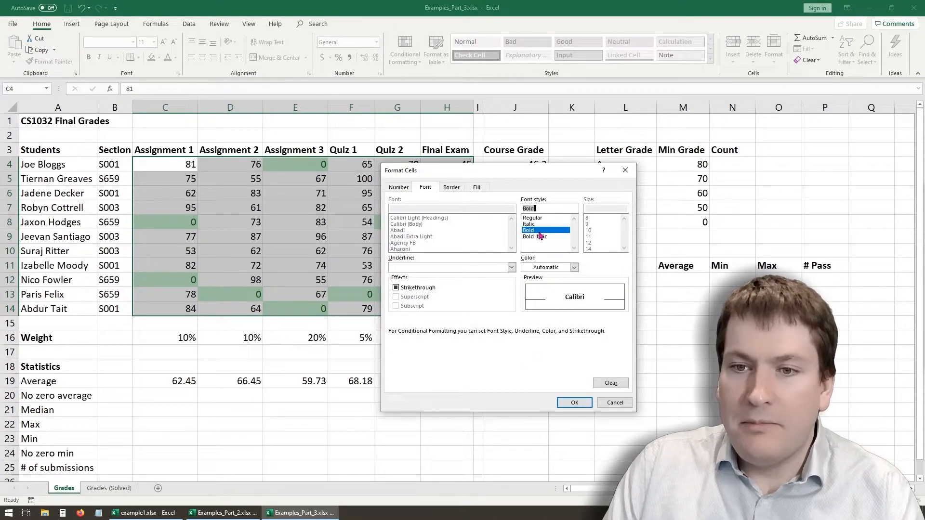
click(573, 267)
click(534, 353)
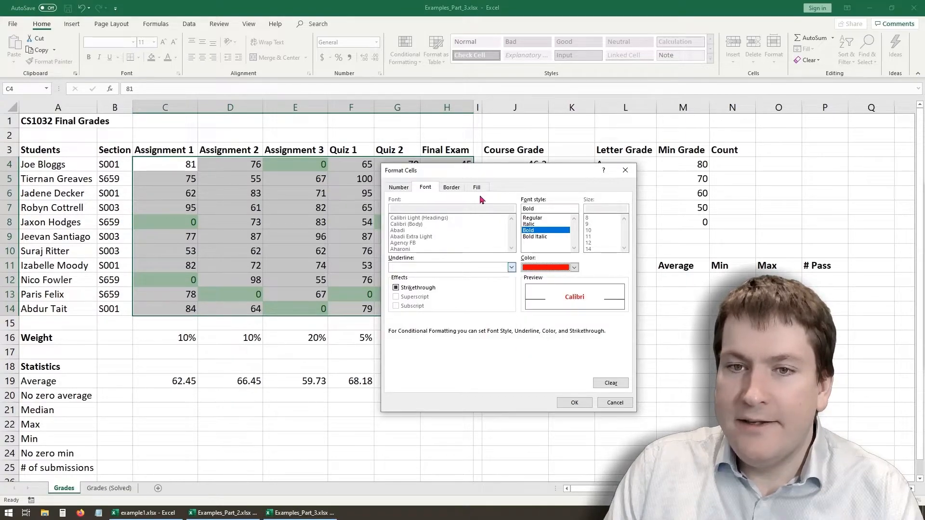
click(468, 189)
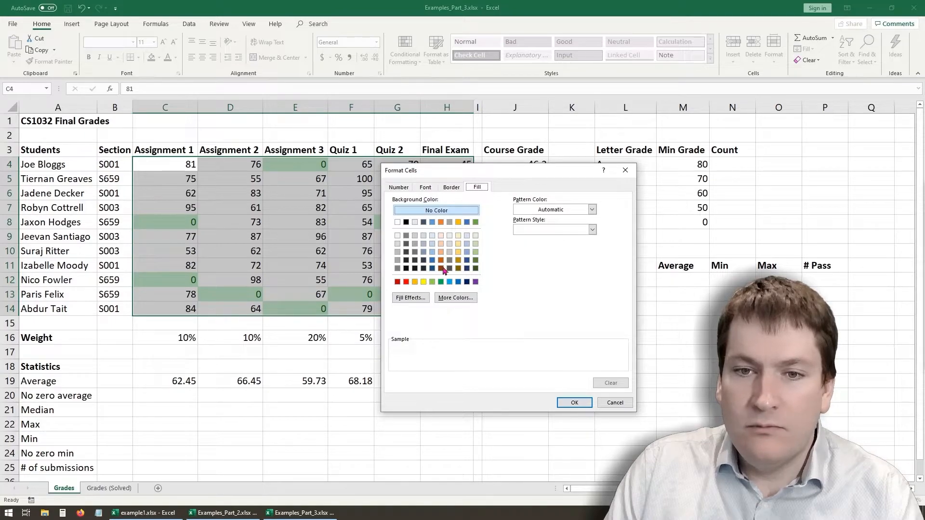
click(467, 236)
click(575, 403)
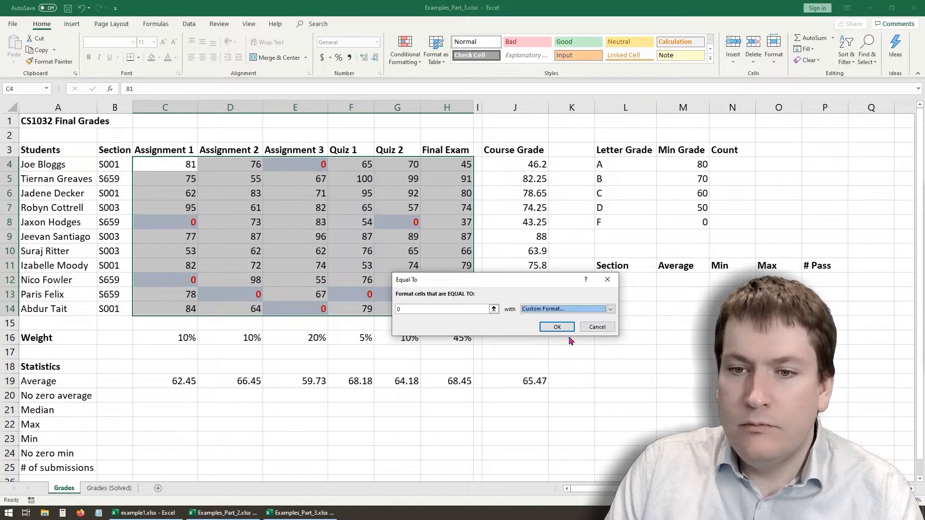
click(557, 332)
click(446, 408)
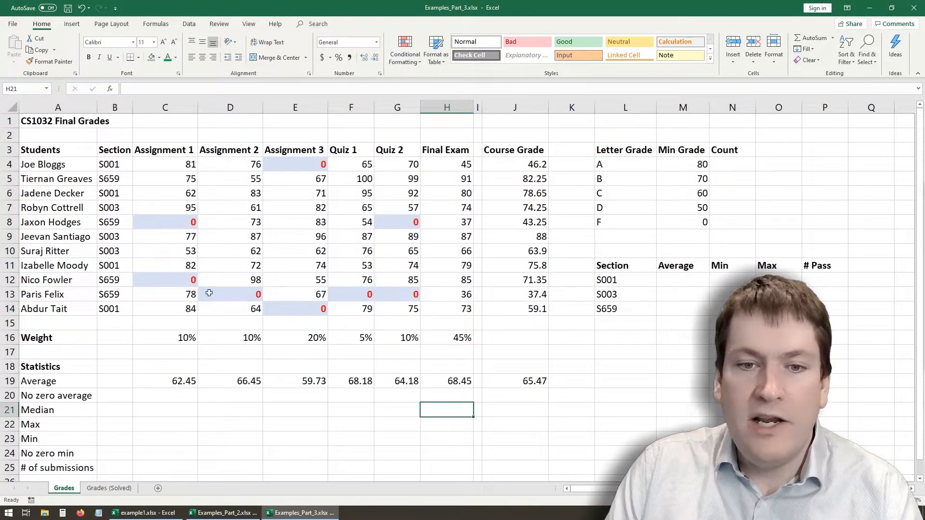
- Test the highlighting by changing the zero grade in C8 to 10, and undo the change
click(183, 222)
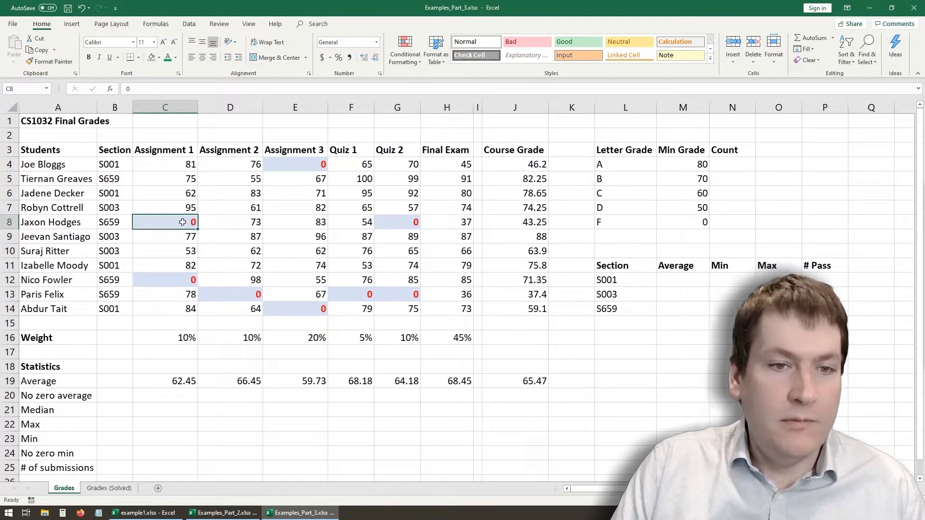
text(10)
click(215, 265)
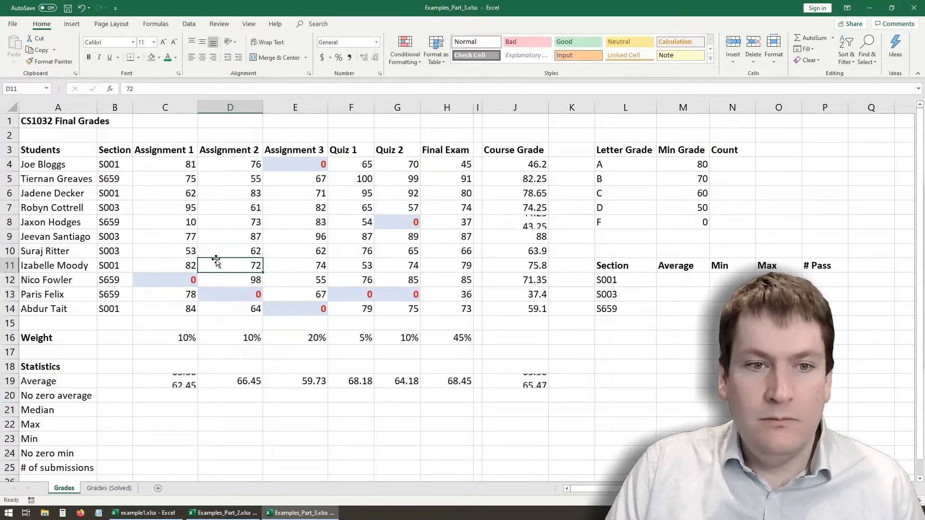
key(ctrl+z)
- Test the highlighting by changing the Assignment 1 grade in C9 to 0, and undo the change
click(178, 237)
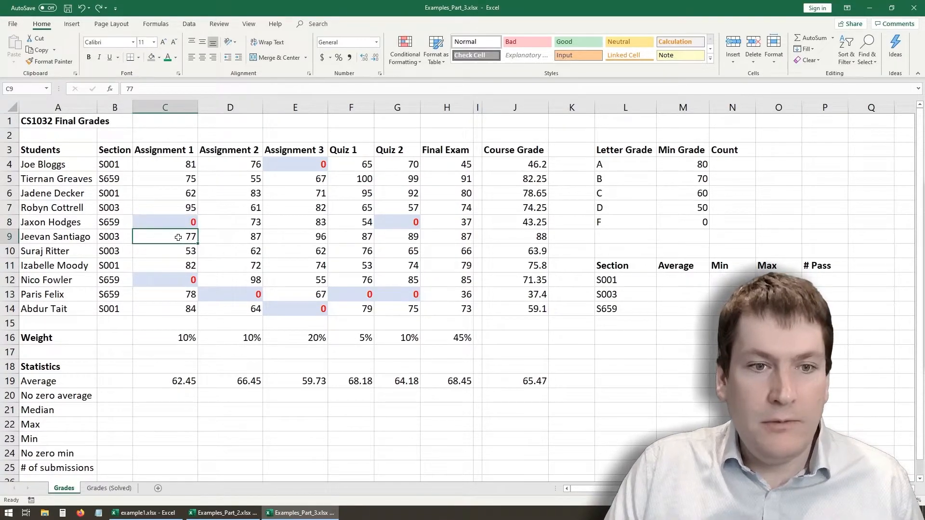
text(0)
click(224, 264)
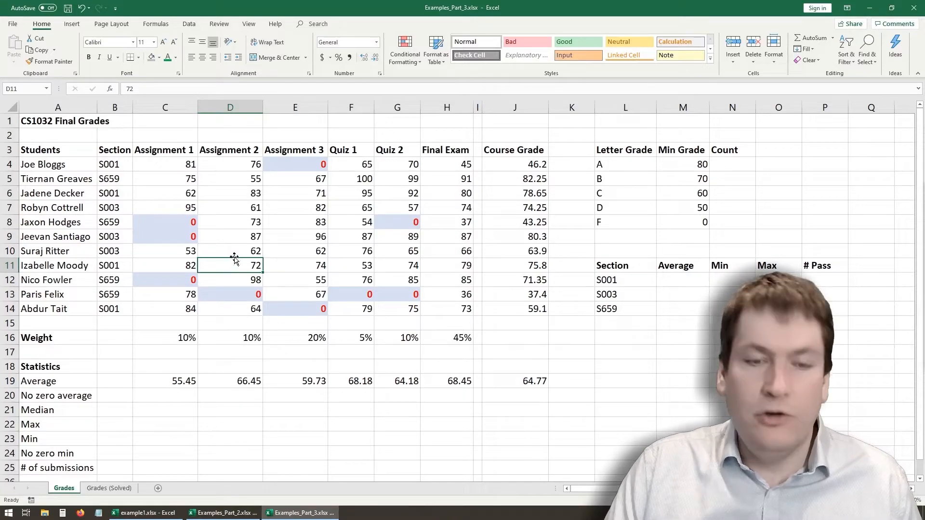
key(ctrl+z)
click(297, 237)
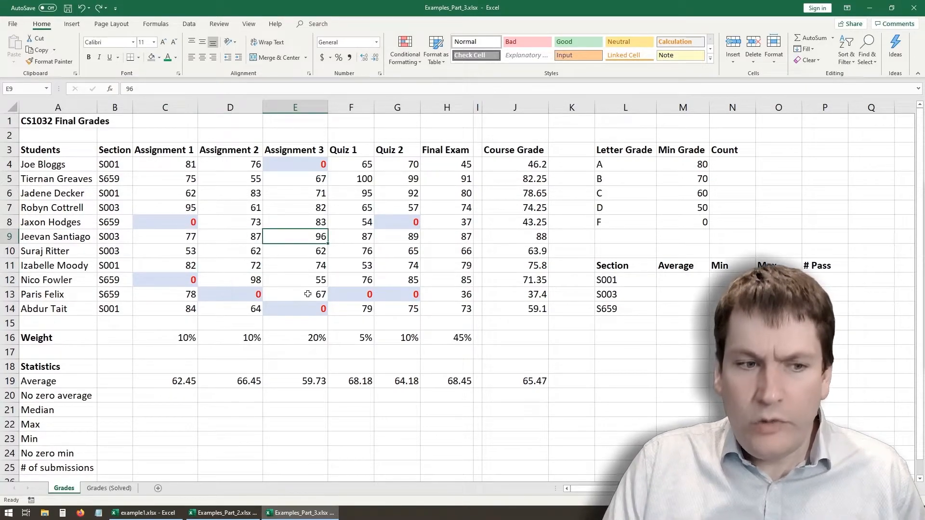
- Enter =AVERAGEIF(C4:C14,">0") in C20 to calculate the no zero average for Assignment 1
drag(166, 381, 496, 379)
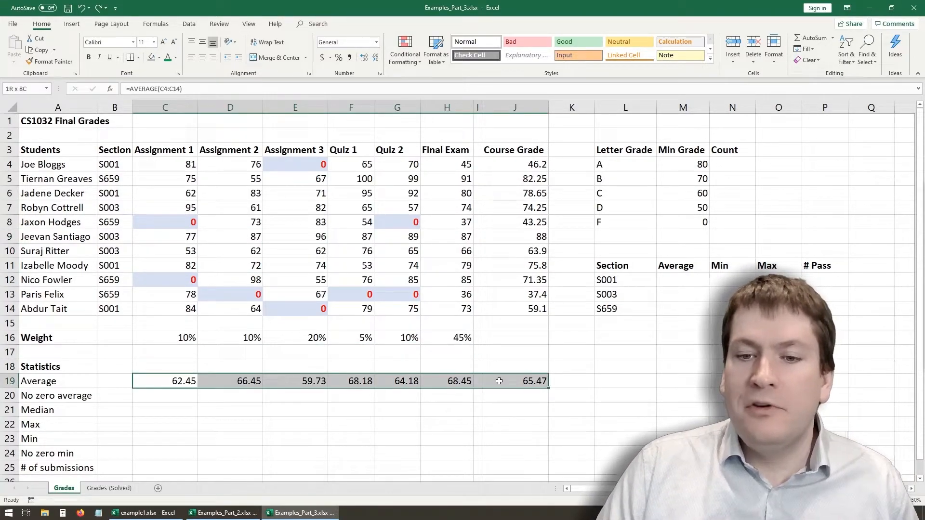
click(175, 394)
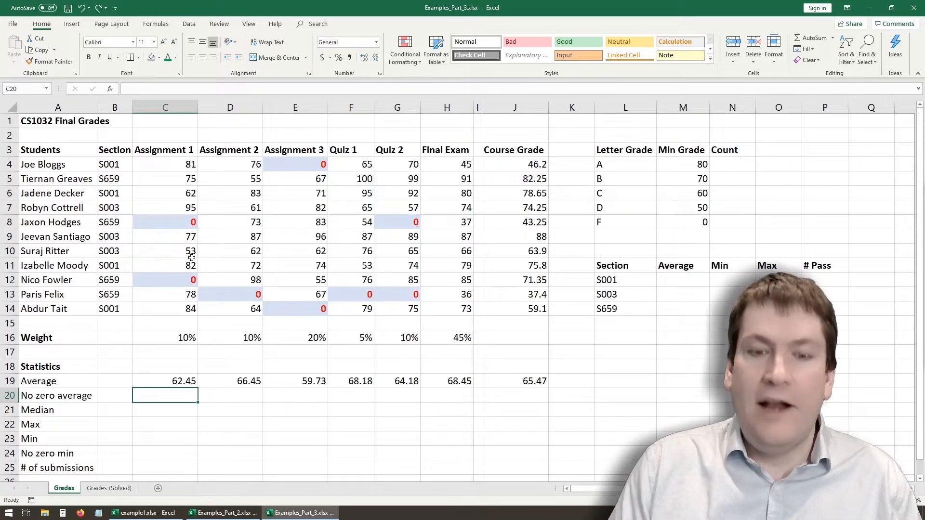
text(=a)
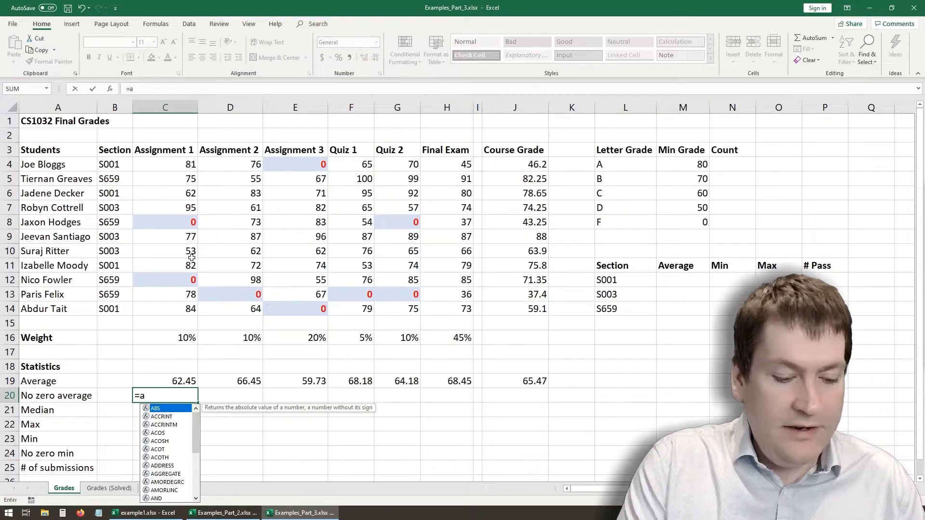
text(verageif)
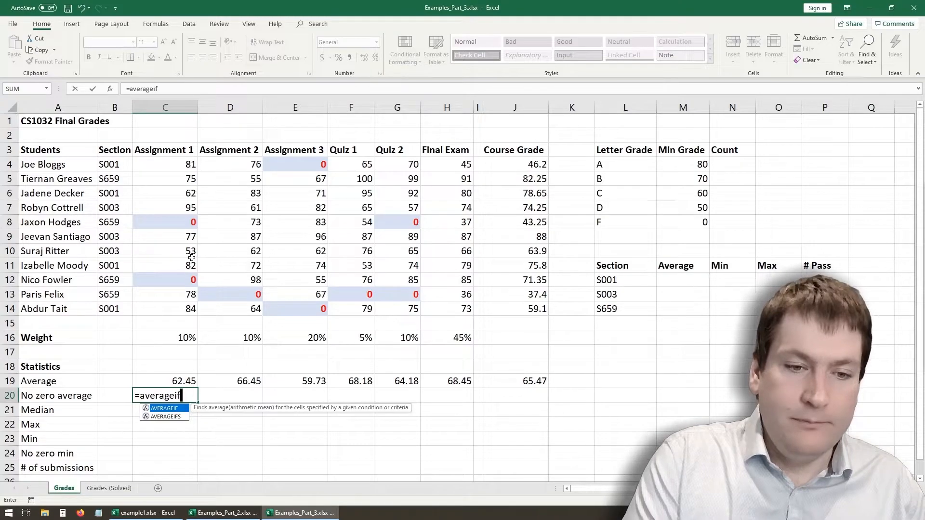
text(()
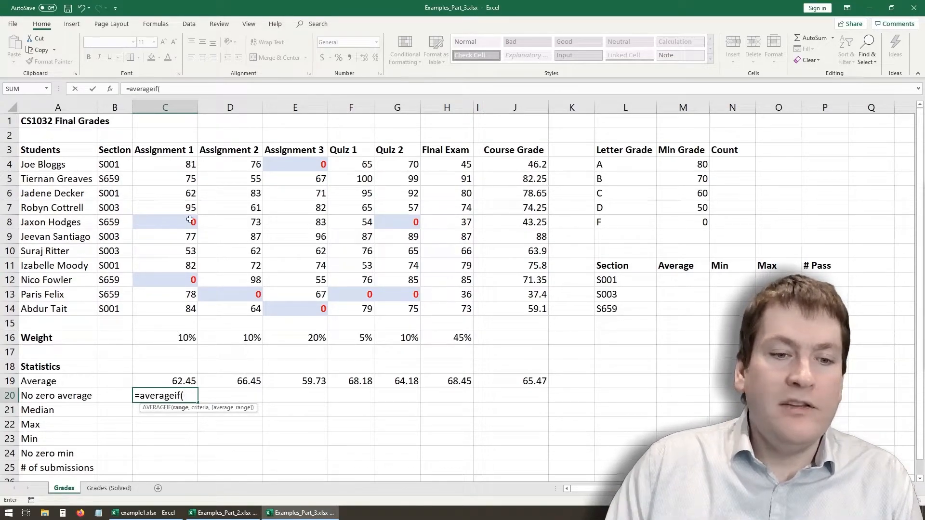
drag(164, 166, 161, 313)
click(192, 91)
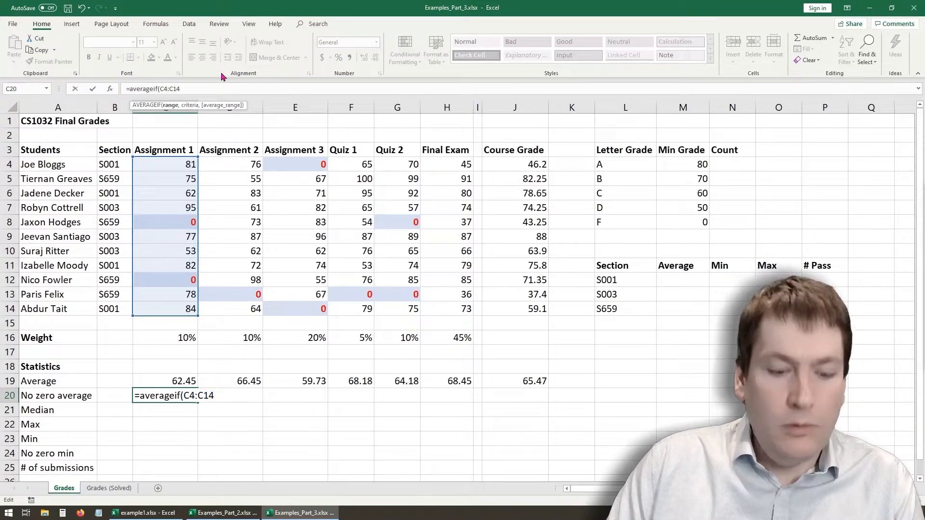
text(,">0)
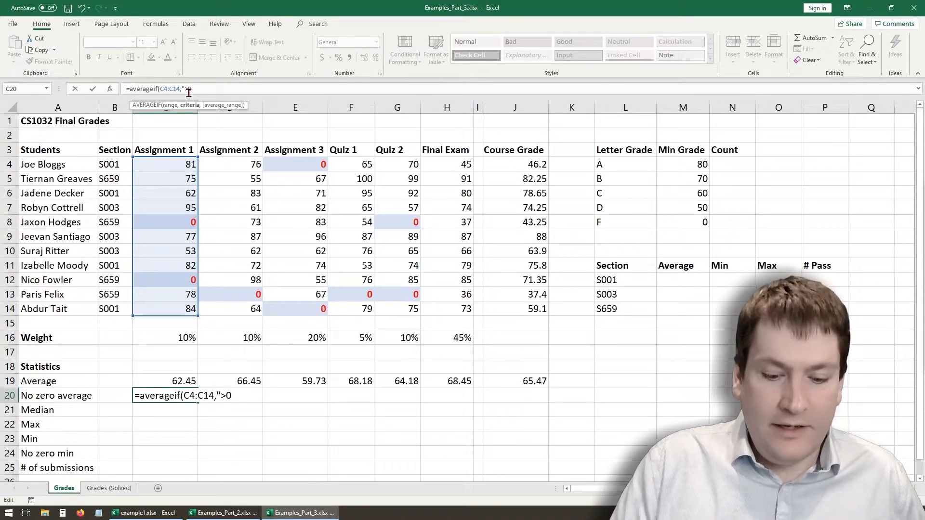
text(=)
key(BackSpace)
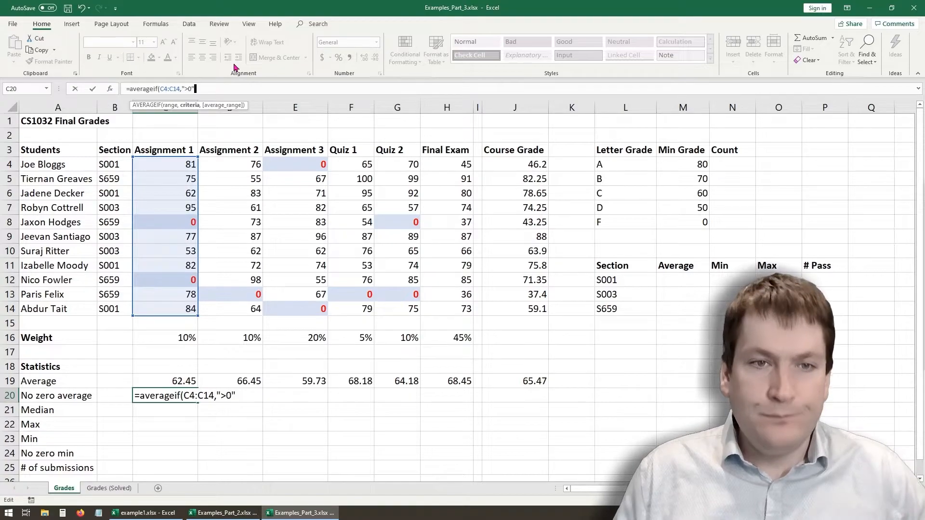
text())
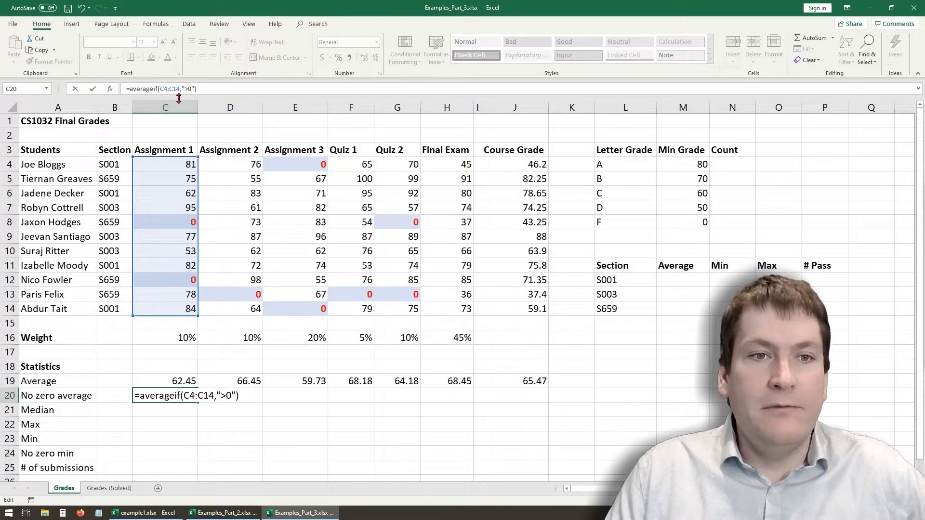
click(196, 89)
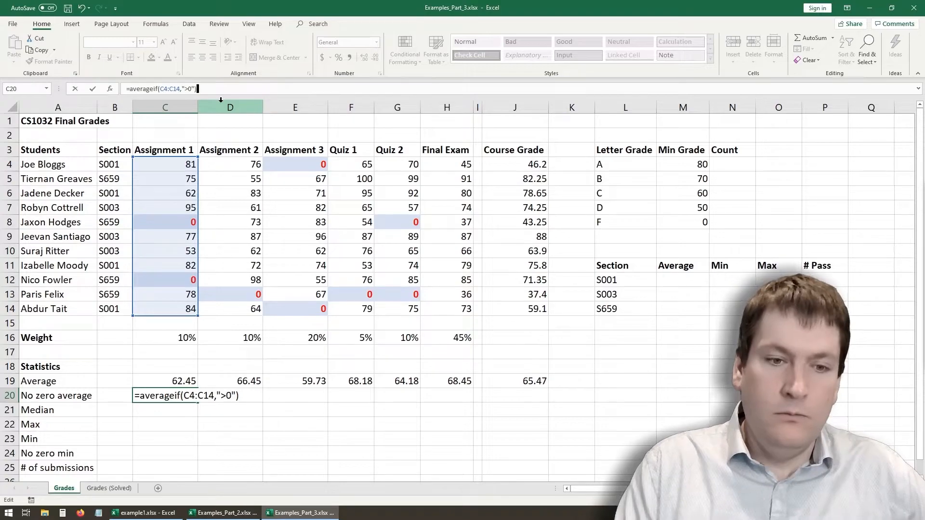
key(Return)
- Fill the no zero average formula from C20 across to J20, and delete the unneeded copy in blank cell I20
click(163, 393)
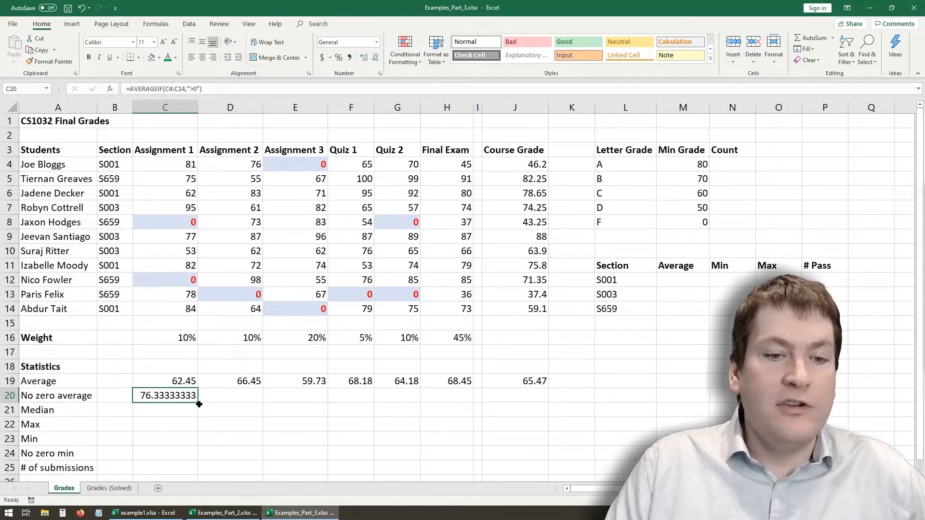
drag(199, 405, 558, 405)
click(478, 395)
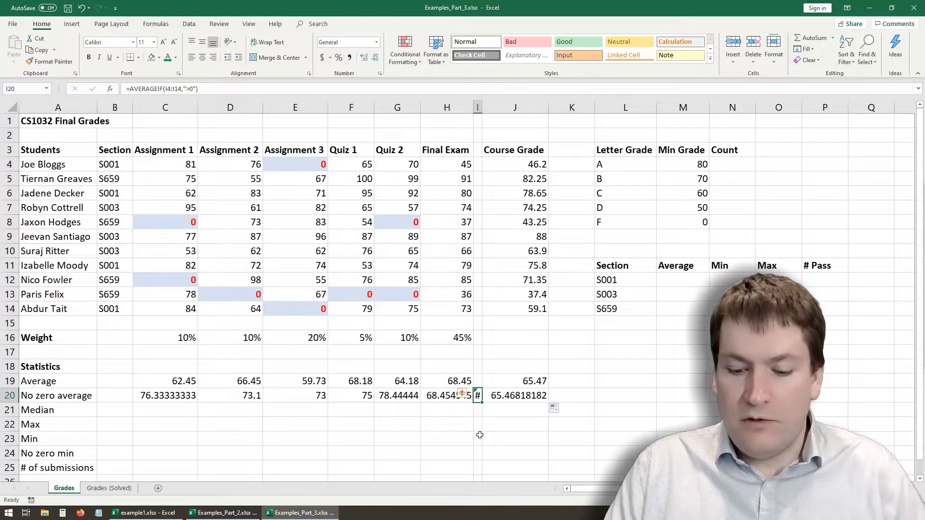
key(Delete)
key(Left)
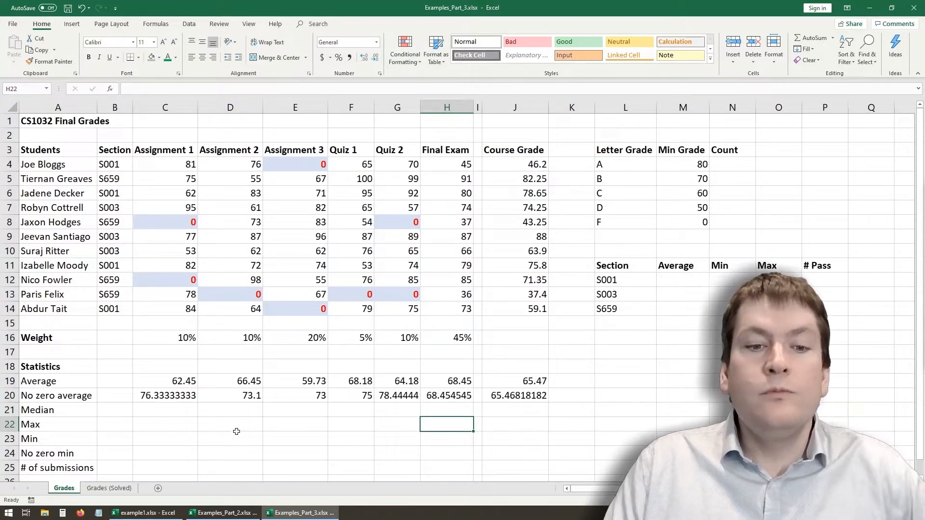
- Check the ranges and criteria of the no zero average formulas in C20 and D20
click(161, 396)
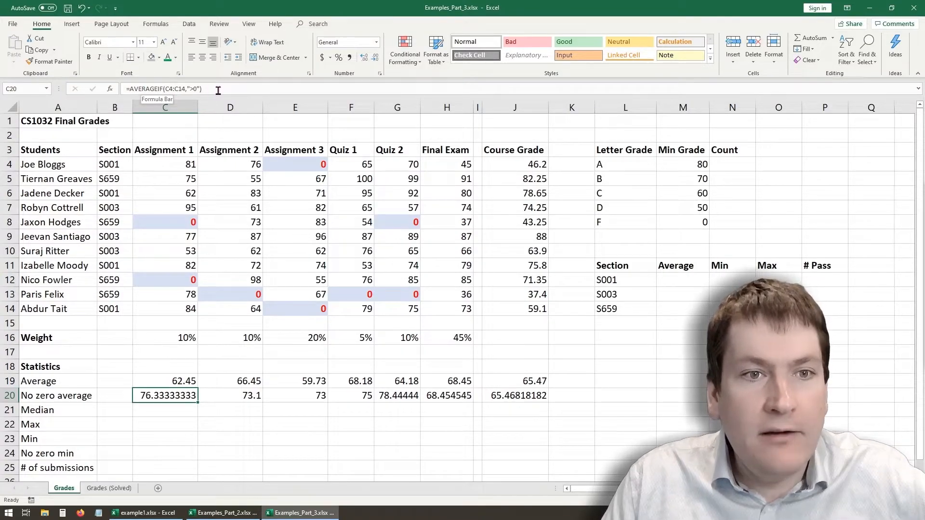
click(184, 88)
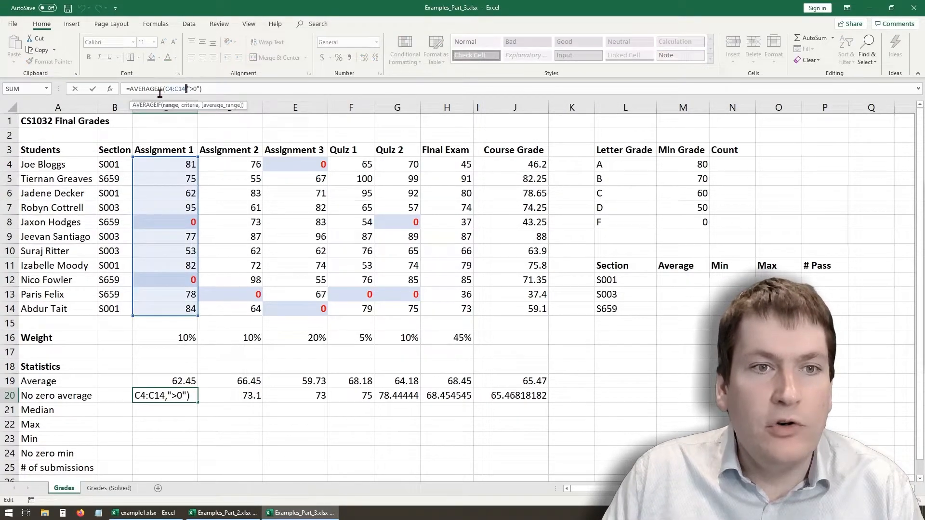
click(212, 89)
key(Return)
click(236, 394)
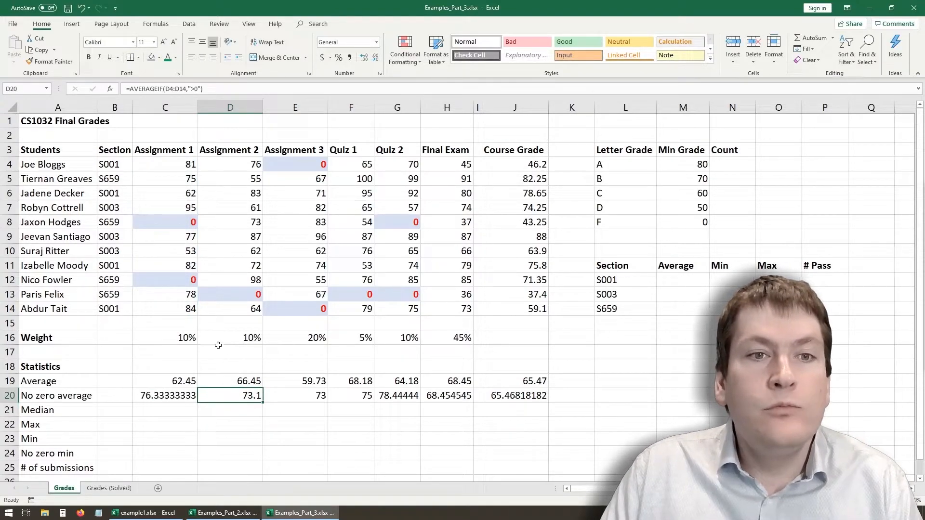
- Check the cell ranges and criteria of the no zero average formulas in D20 and E20
click(174, 88)
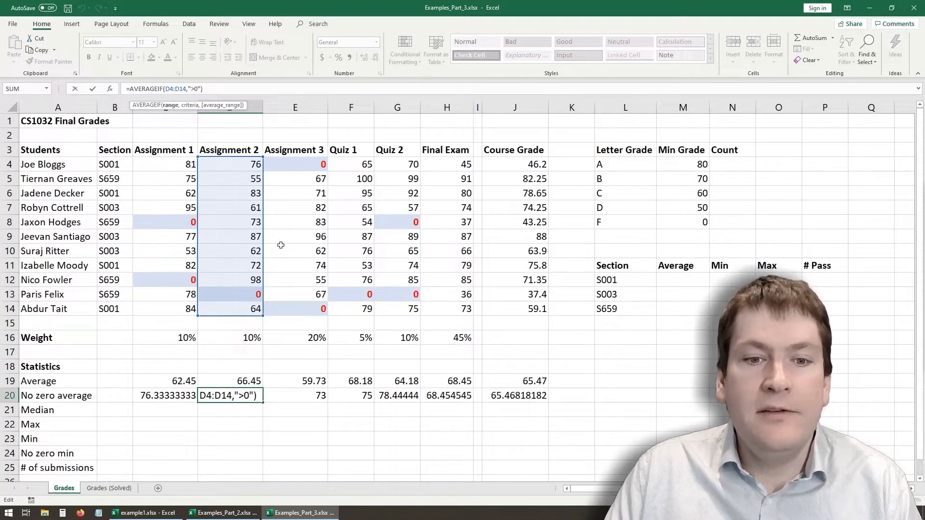
key(Return)
click(320, 397)
click(201, 89)
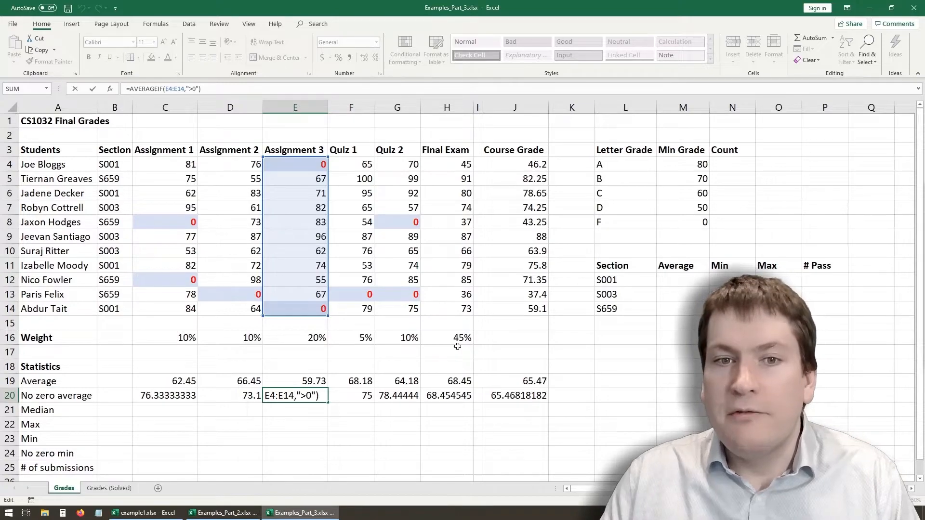
key(Return)
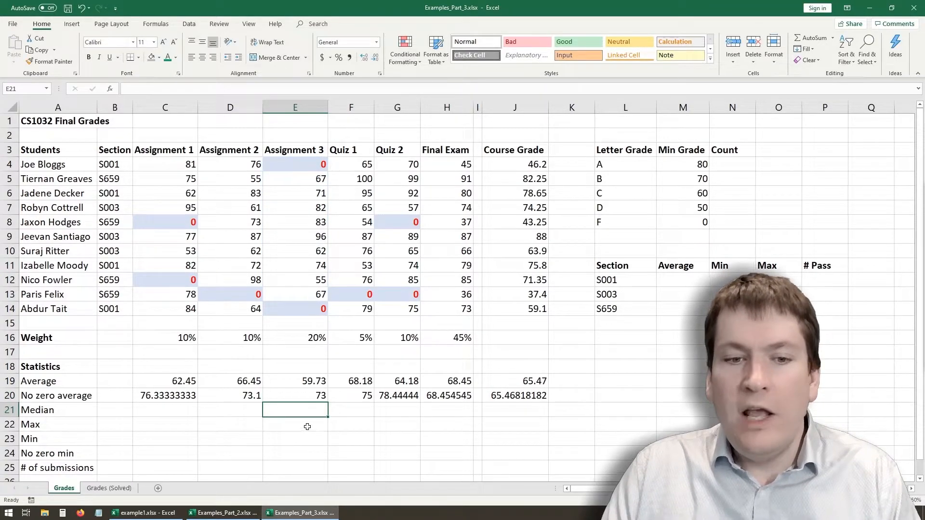
click(162, 396)
click(310, 420)
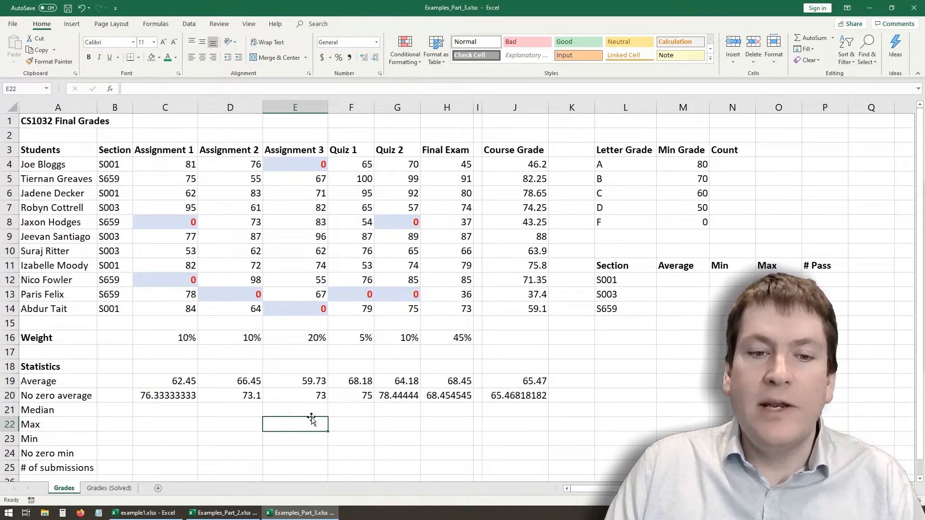
- Format the no zero averages in C20:J20 as Number with 2 decimal places
click(175, 400)
drag(220, 398, 530, 398)
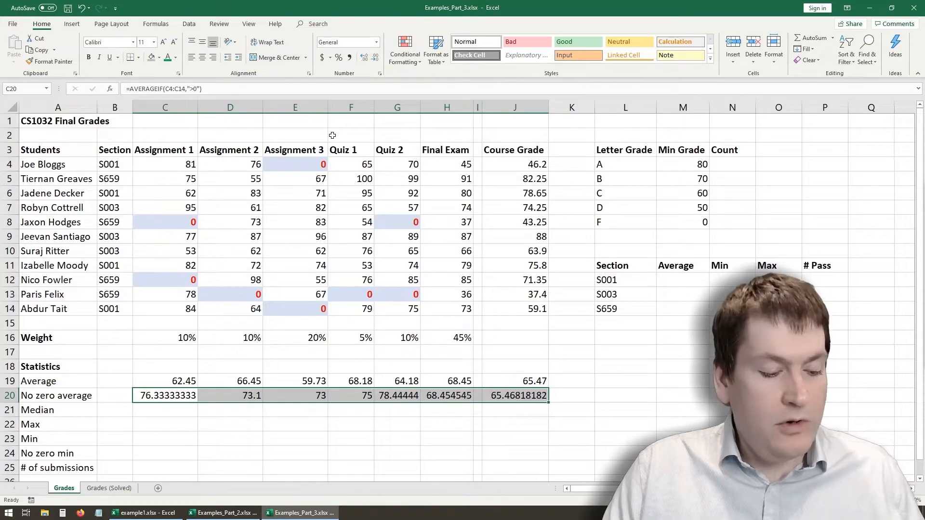
key(ctrl+1)
drag(441, 183, 631, 183)
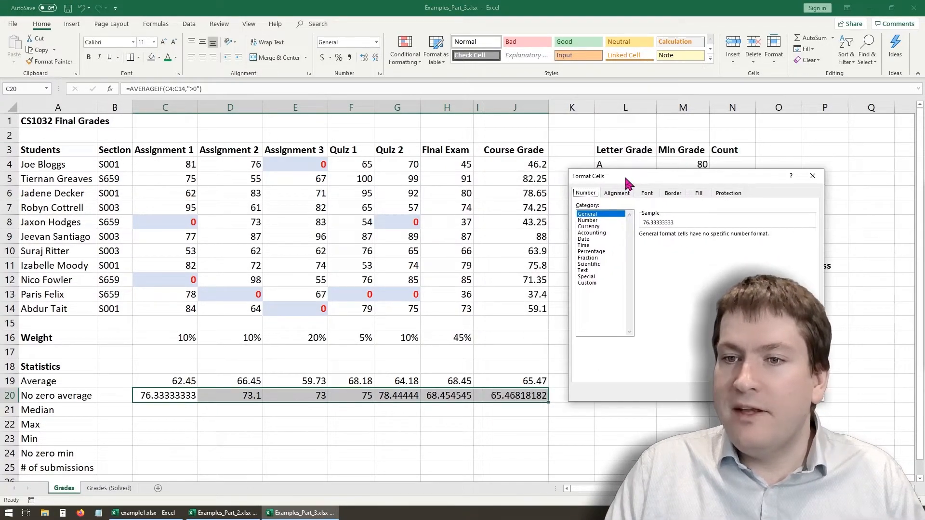
click(603, 220)
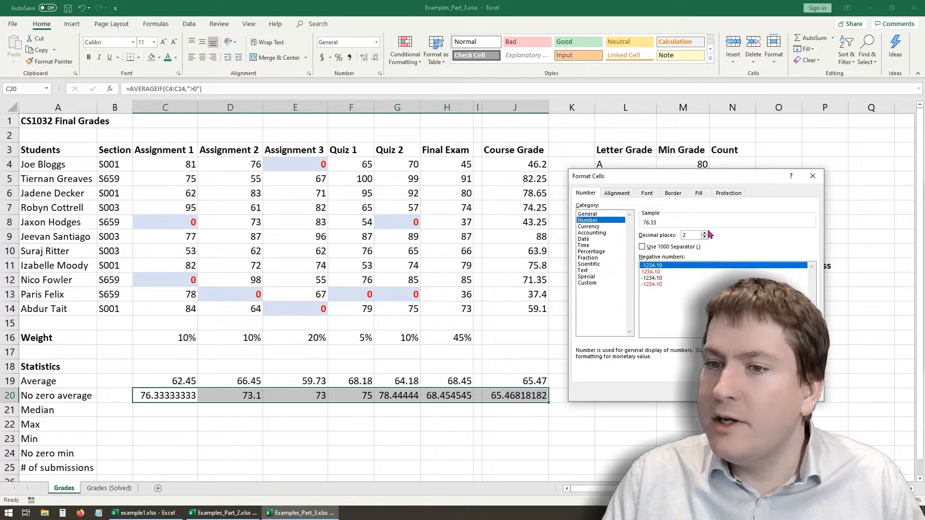
click(704, 233)
click(705, 238)
click(705, 233)
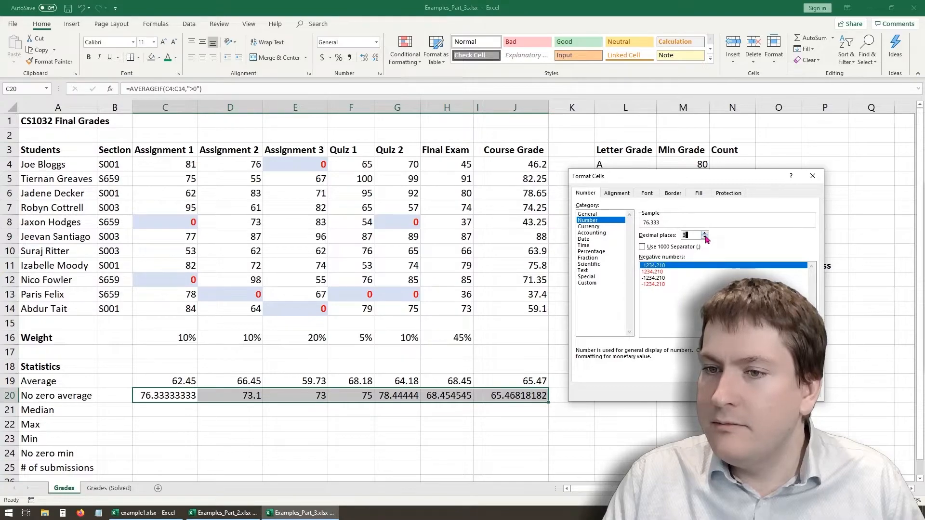
click(705, 237)
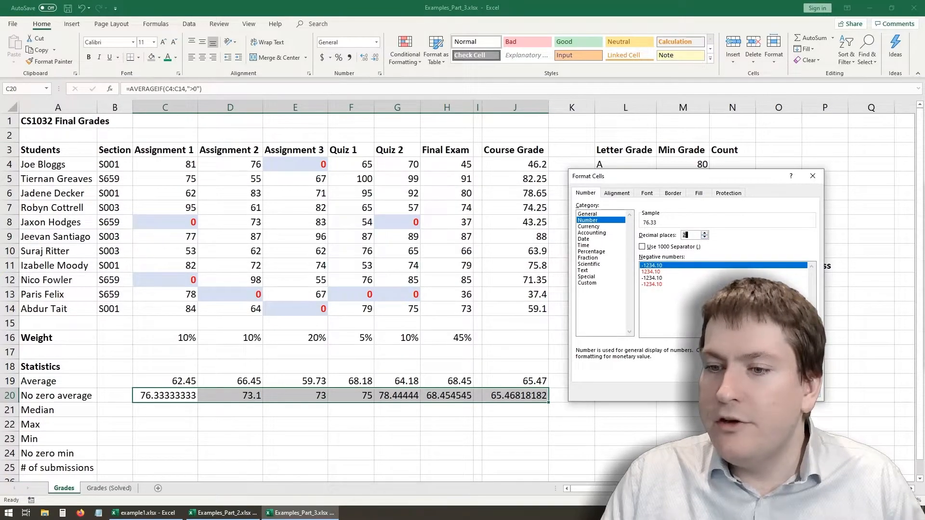
click(745, 390)
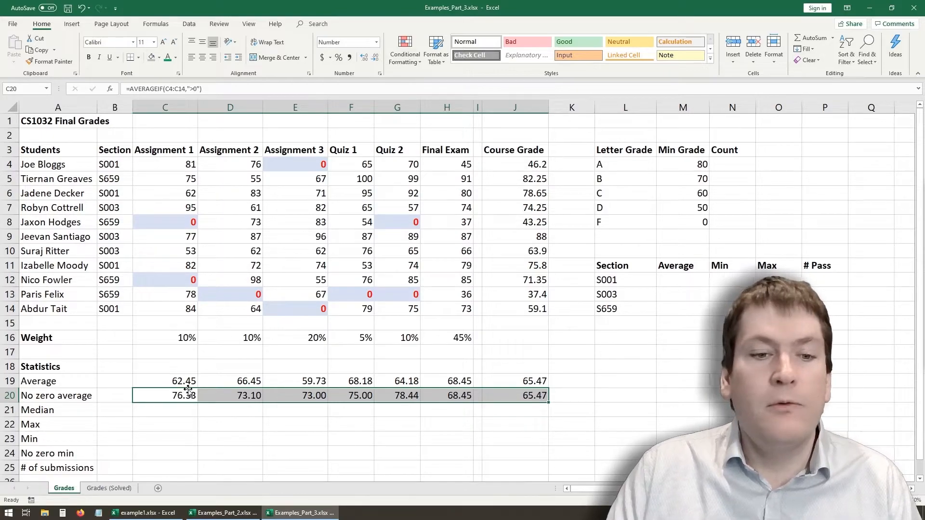
- Enter =MEDIAN(C4:C14) in C21 to calculate the median for Assignment 1
click(166, 409)
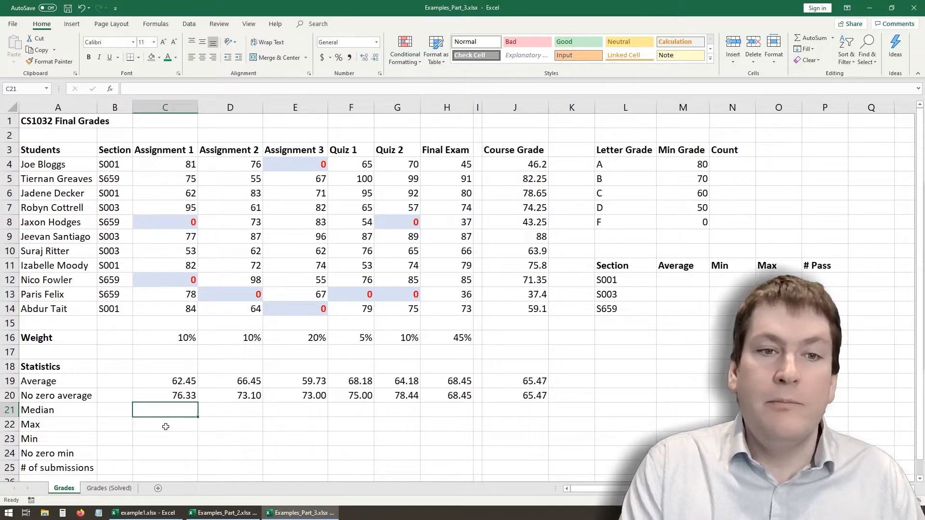
text(=)
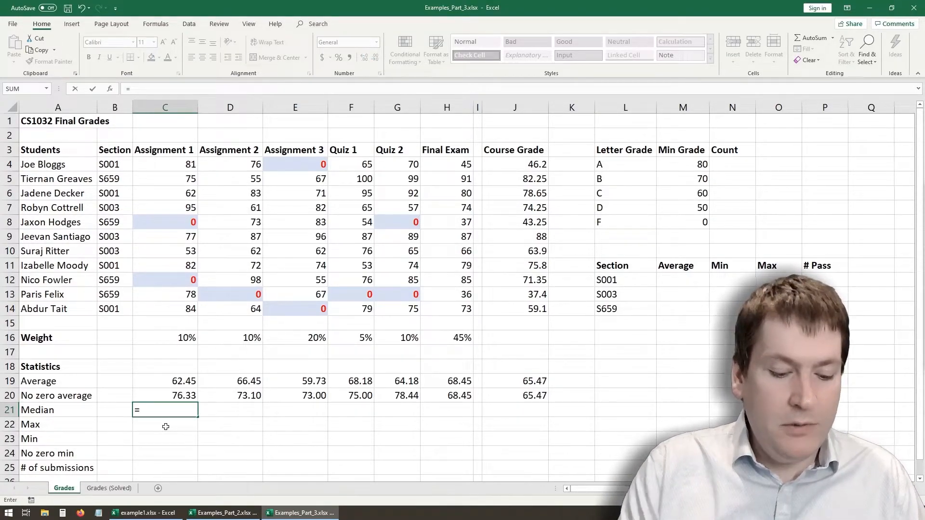
text(median()
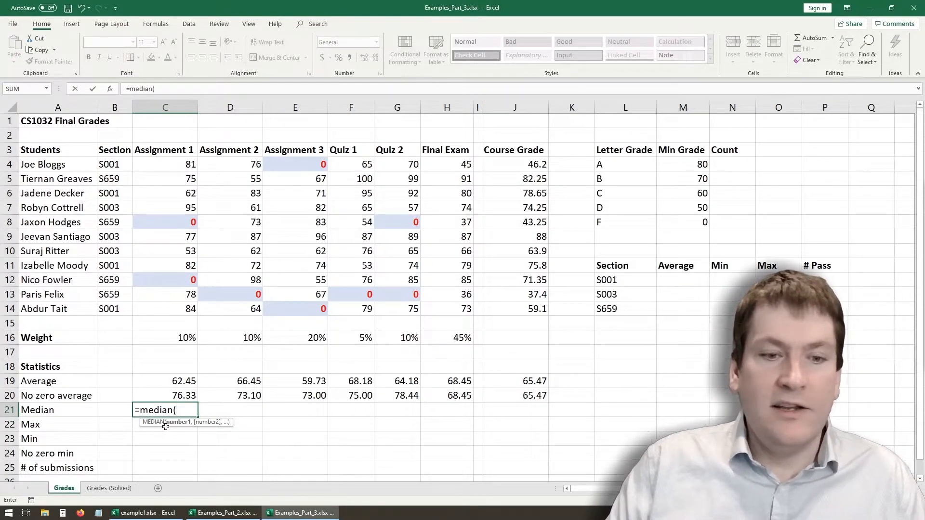
key(BackSpace)
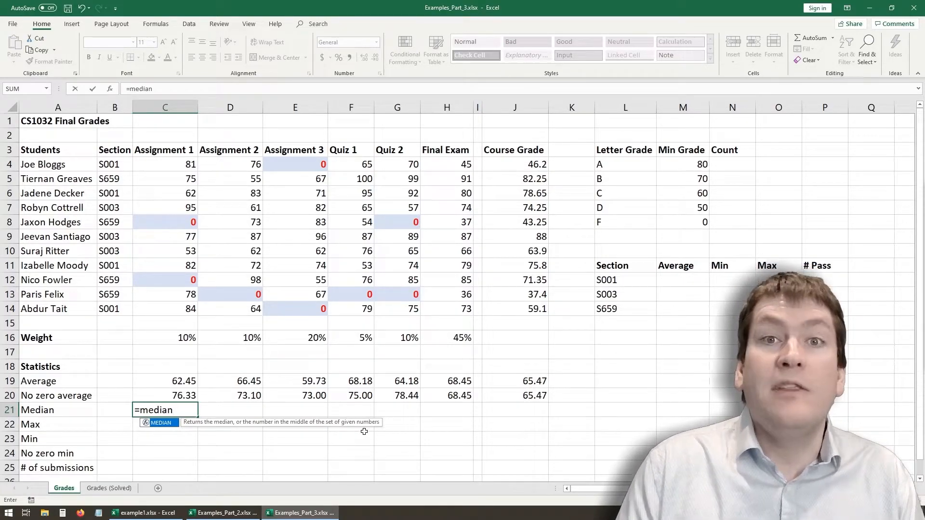
text(()
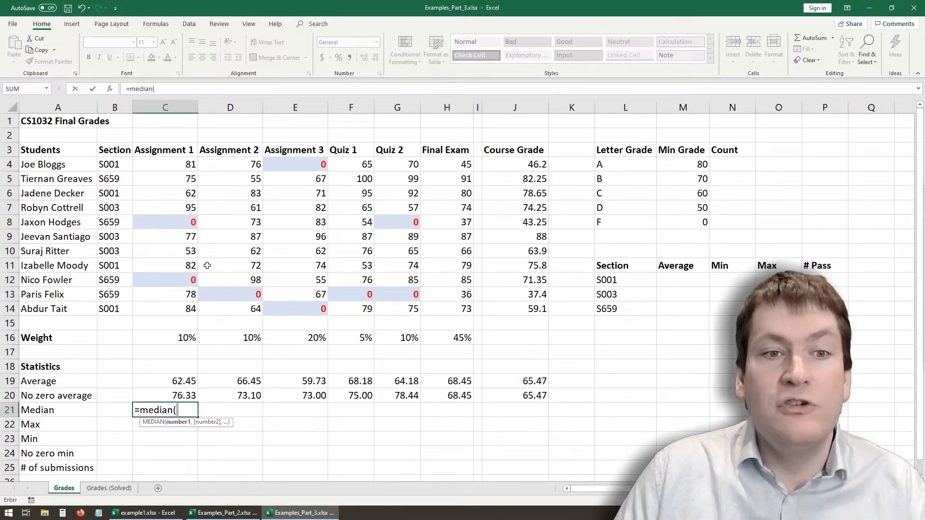
drag(183, 161, 193, 310)
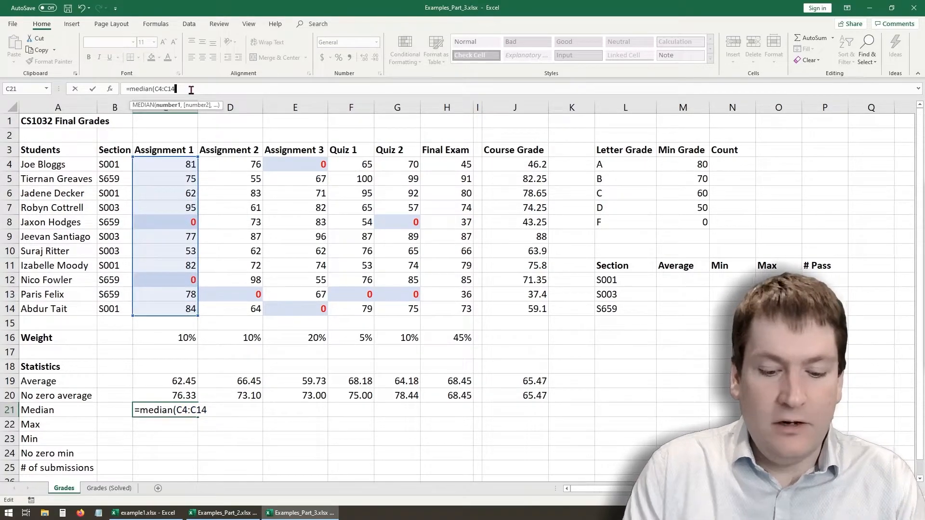
key(Return)
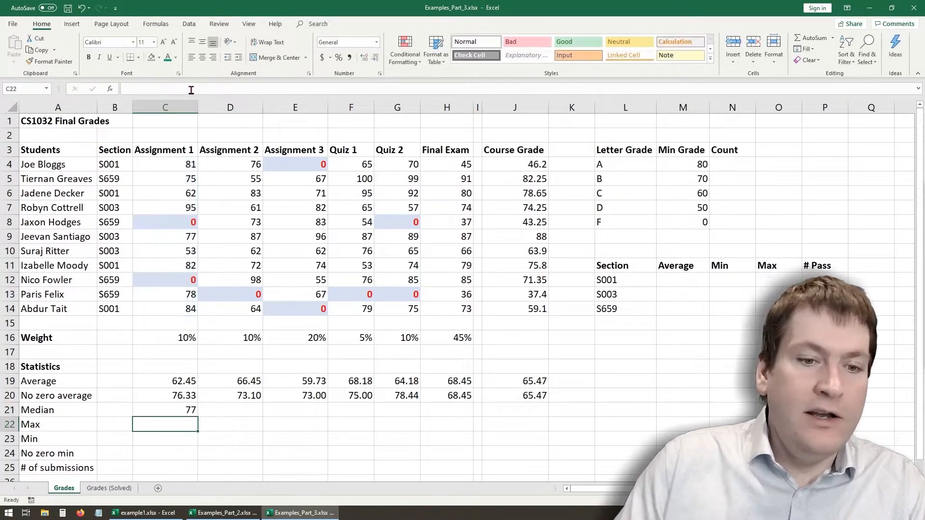
- Fill the median formula from C21 across to J21, and delete the unneeded copy in spacer cell I21
click(177, 413)
drag(198, 416, 554, 407)
click(502, 439)
click(476, 411)
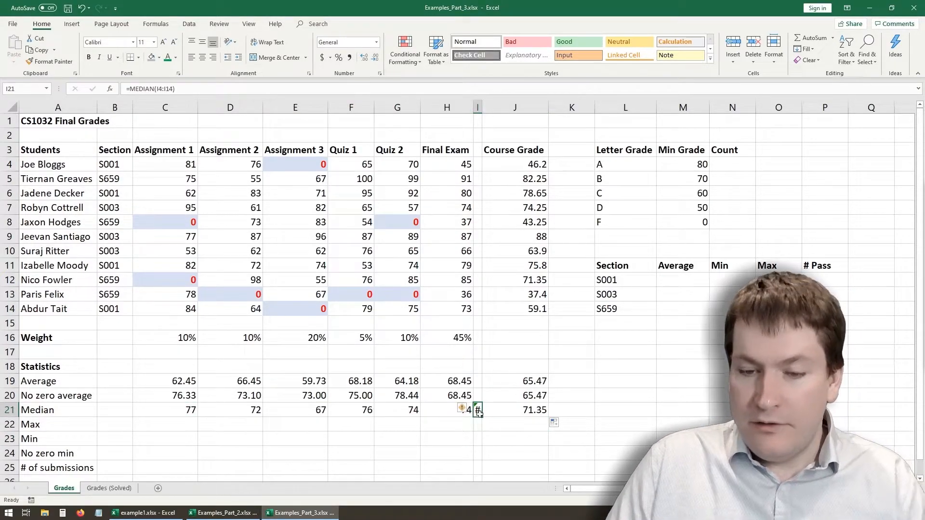
click(357, 427)
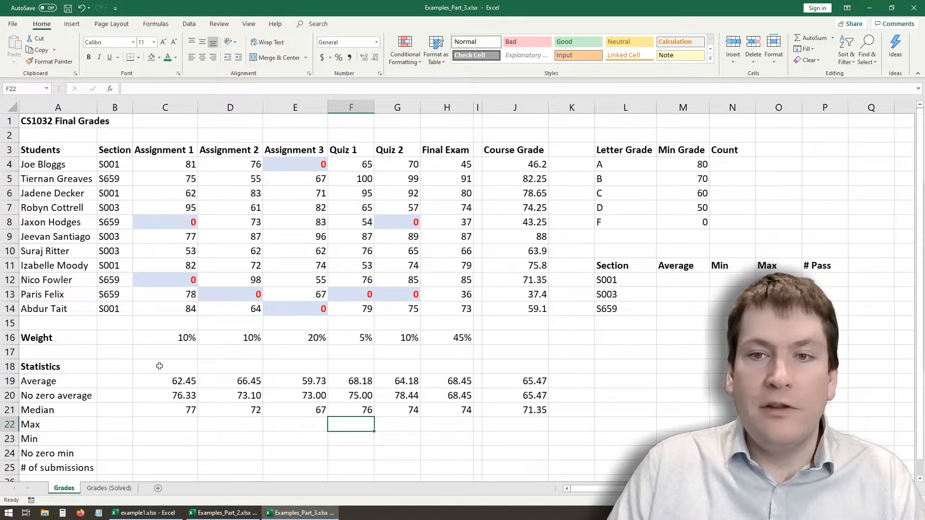
- Enter =MAX(C4:C14) in C22 to find the highest Assignment 1 grade
click(165, 430)
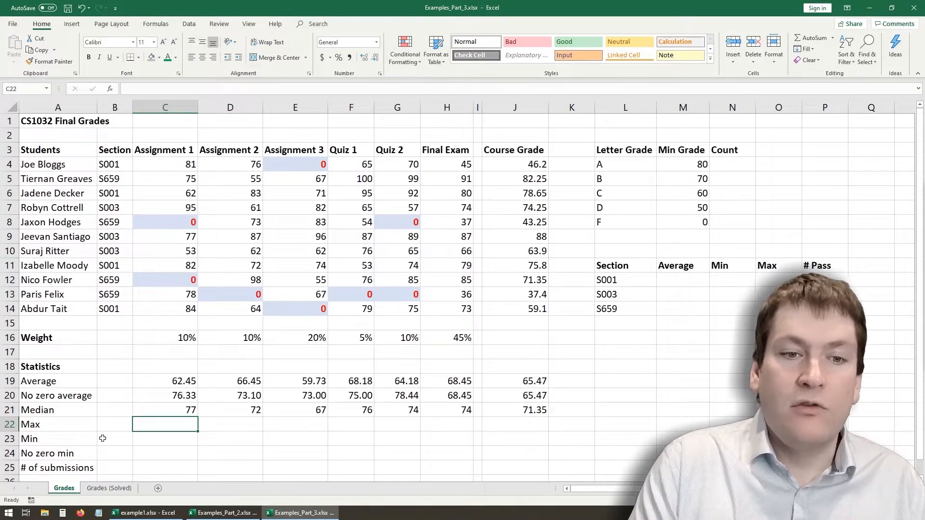
text(=)
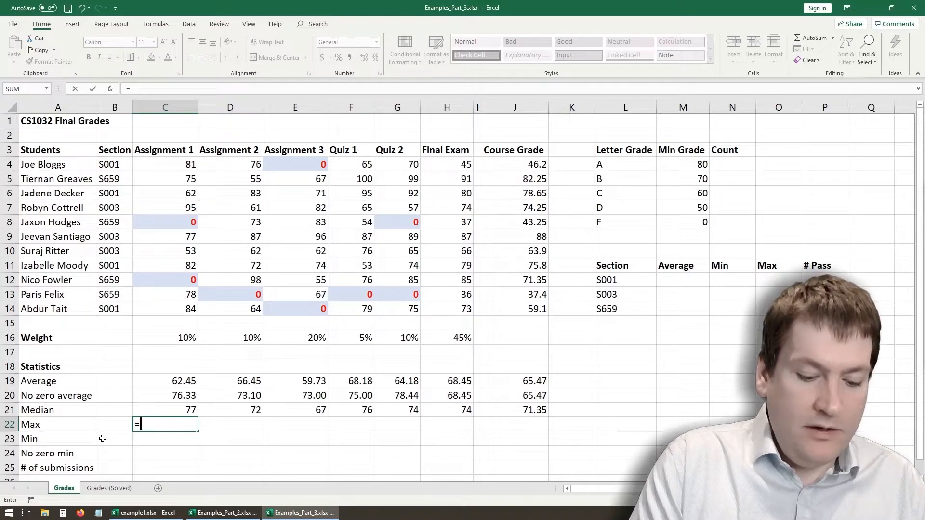
text(max()
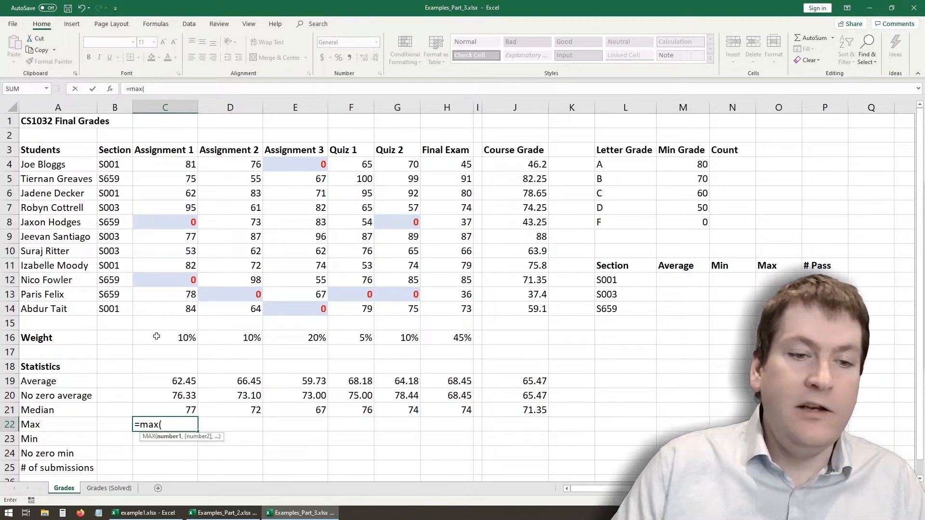
drag(180, 166, 192, 308)
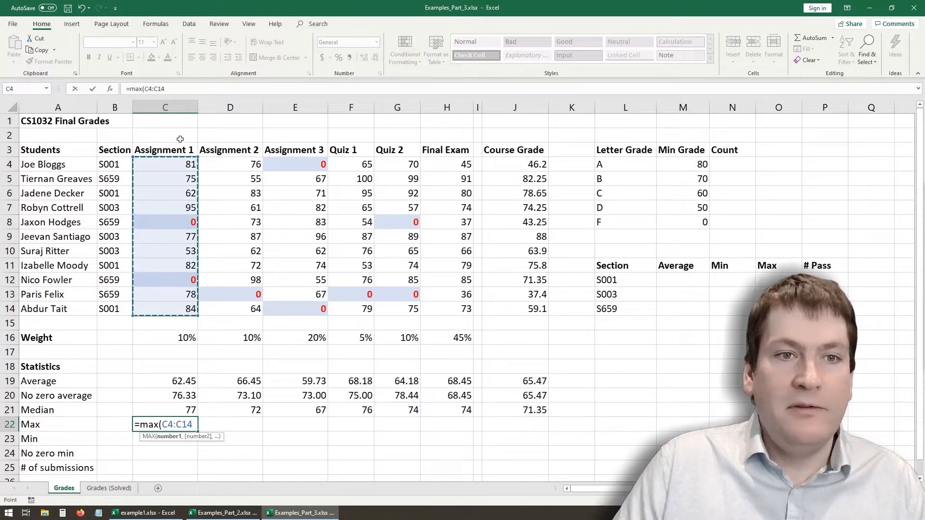
click(181, 90)
text())
key(Return)
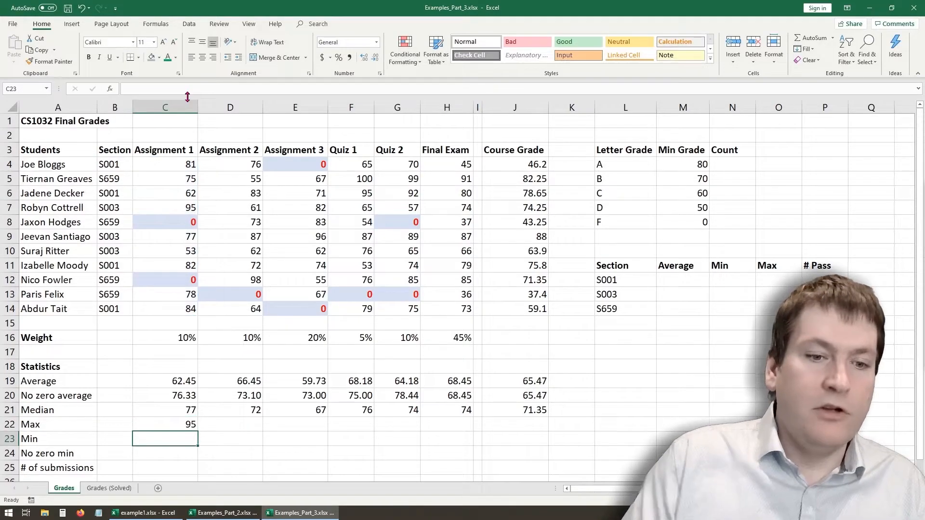
- Fill the max formula from C22 across to J22, and delete the unneeded copy in spacer cell I22
click(185, 422)
drag(197, 432, 548, 433)
click(486, 439)
click(477, 423)
key(Delete)
click(173, 425)
- Enter =MIN(C4:C14) in C23 to find the lowest Assignment 1 grade
click(168, 446)
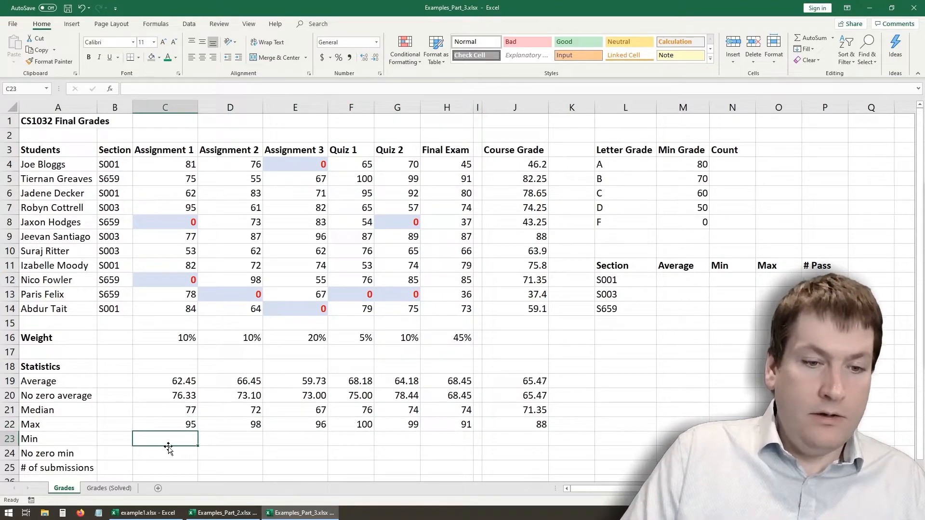
text(=min()
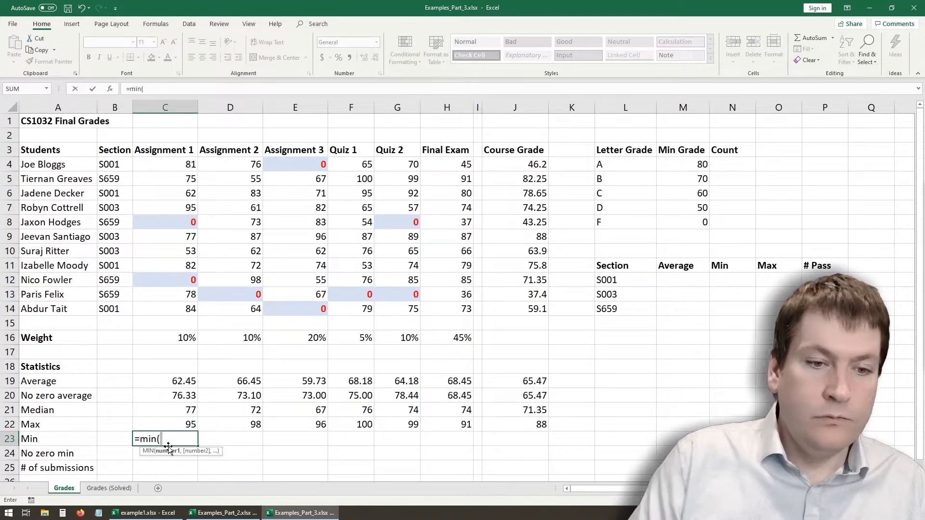
drag(185, 169, 192, 310)
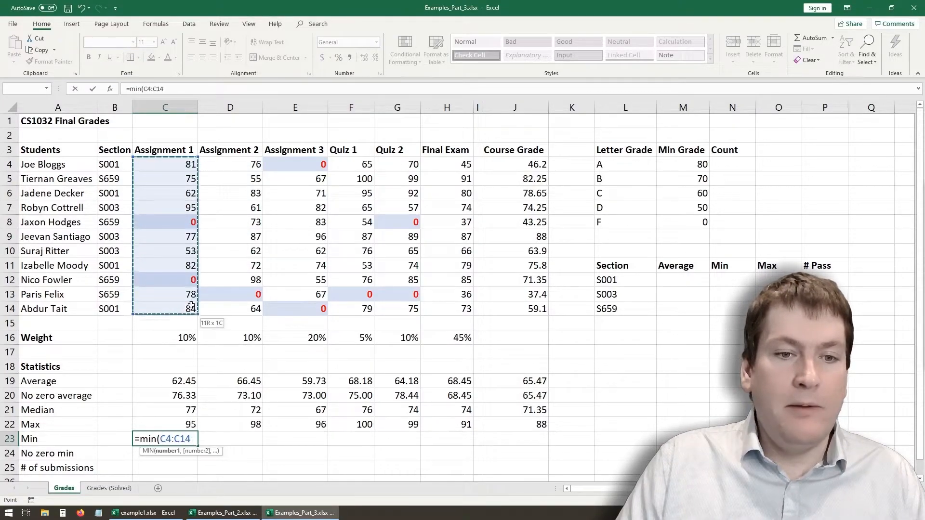
text())
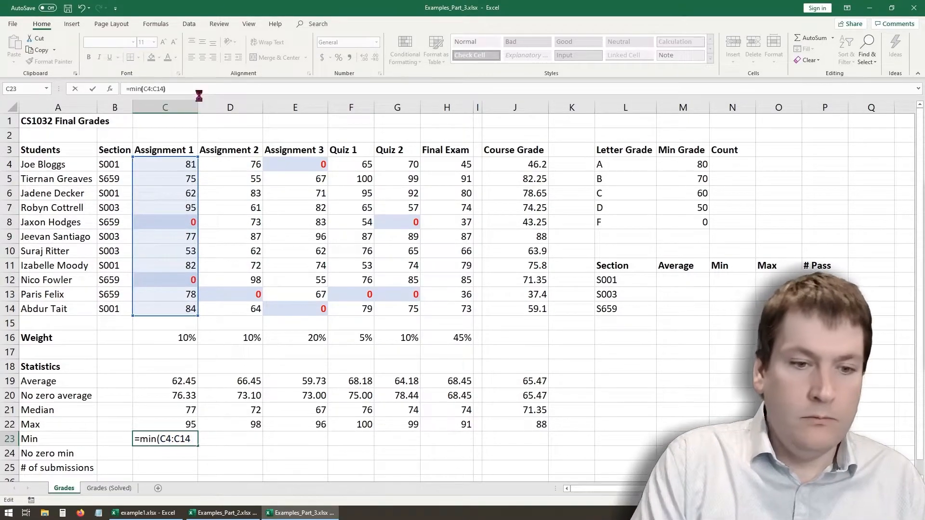
key(Return)
- Fill the min formula from C23 across to J23, delete the unneeded copy in I23, and review C23:G23
click(193, 441)
drag(197, 447, 540, 443)
click(486, 468)
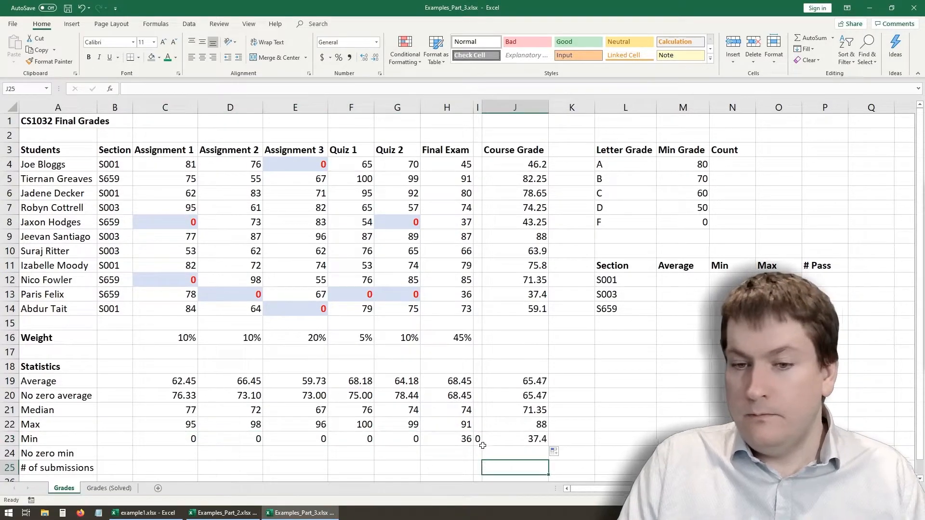
click(478, 439)
key(Delete)
click(446, 467)
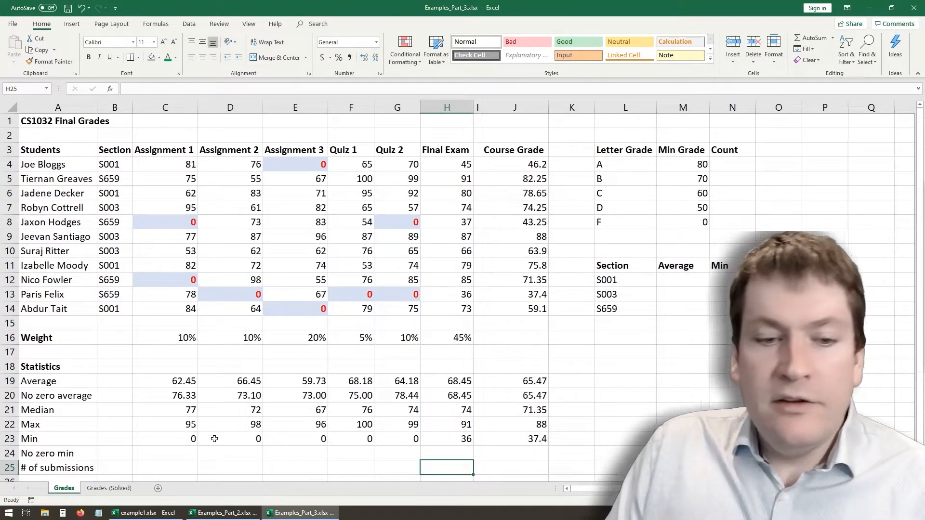
click(162, 436)
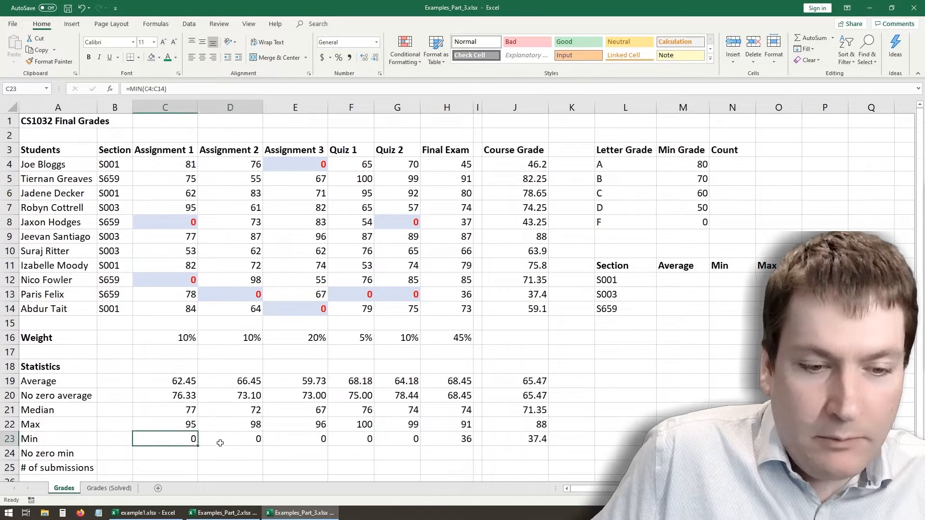
drag(195, 441, 414, 440)
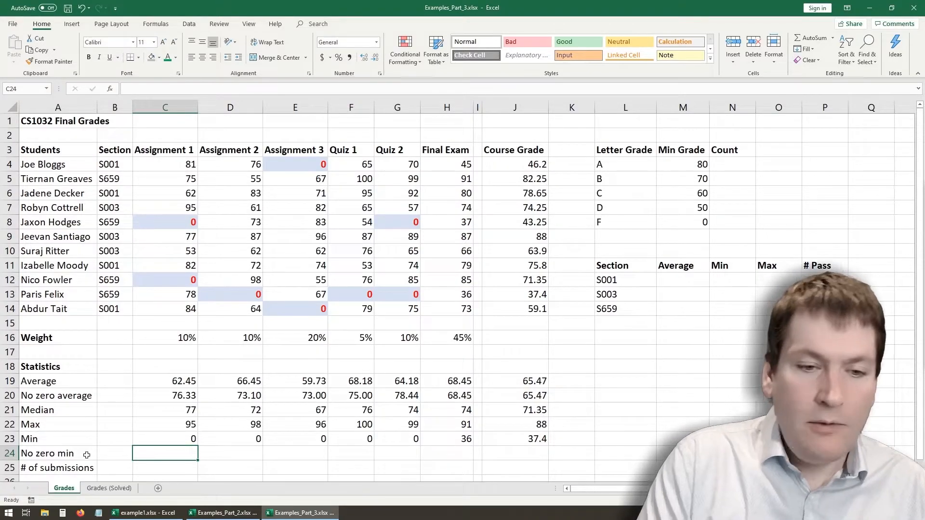
- Enter =MINIFS(C4:C14,C4:C14,">0") in C24 to find the lowest non-zero Assignment 1 grade
text(=)
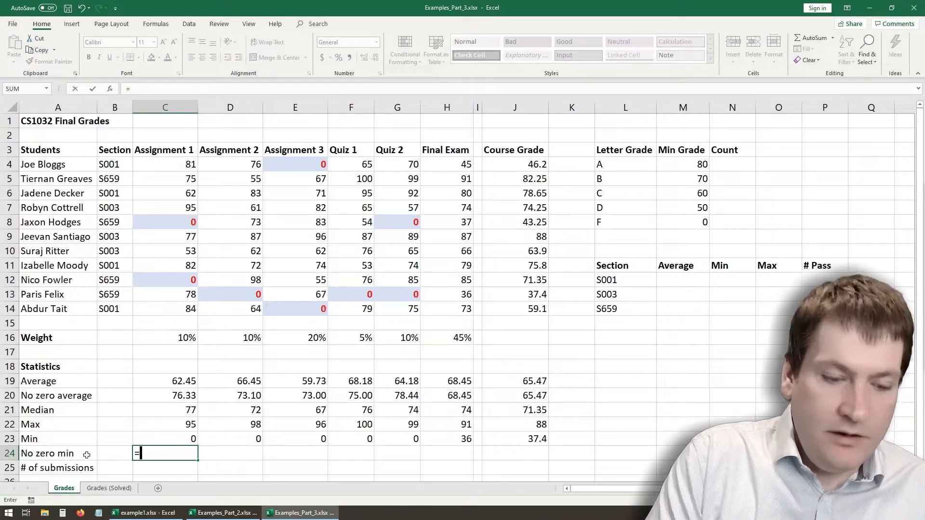
text(min)
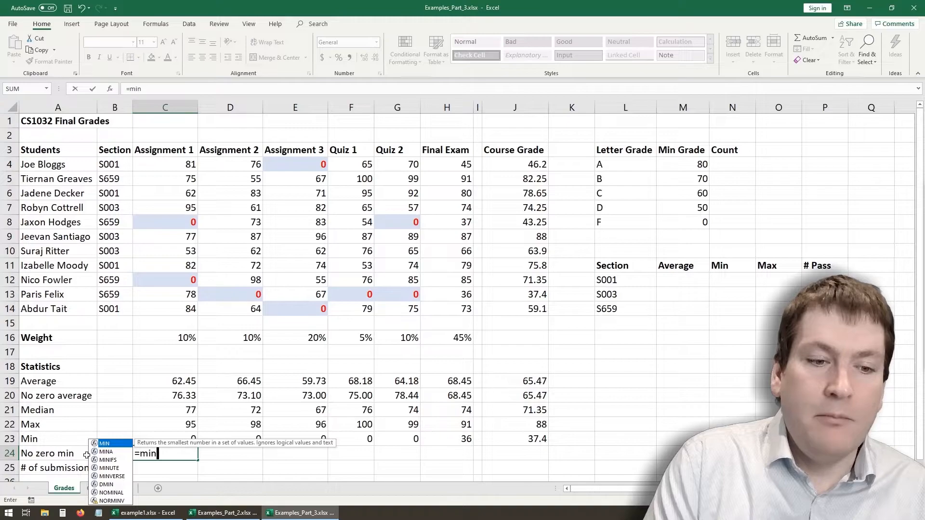
text(if)
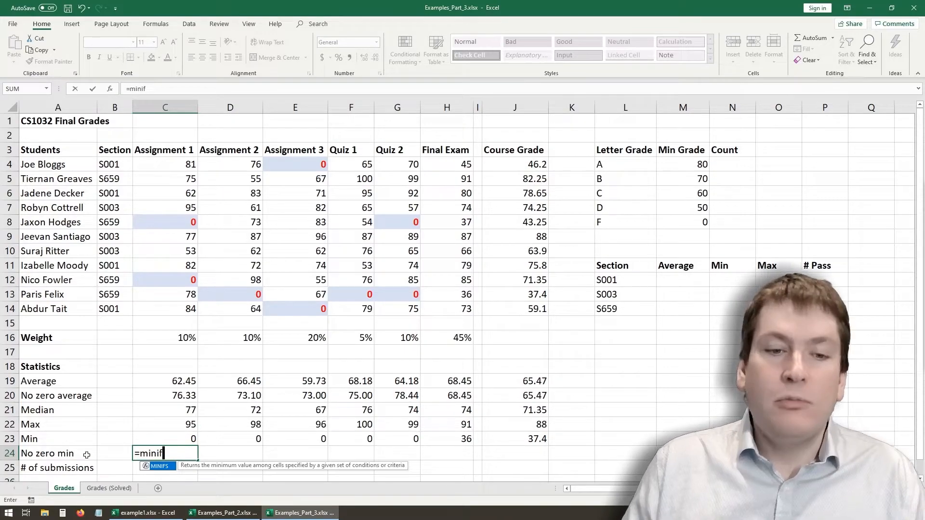
text(s()
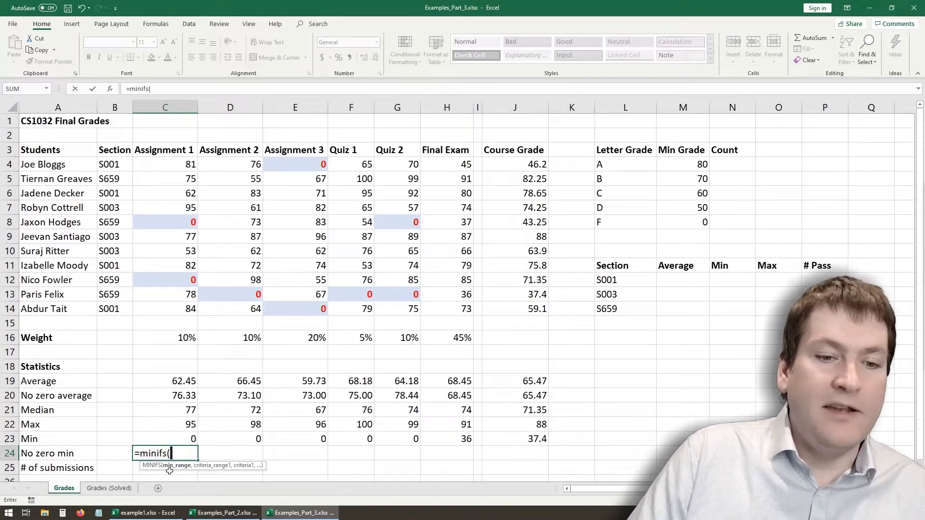
click(179, 165)
key(ctrl+shift+Down)
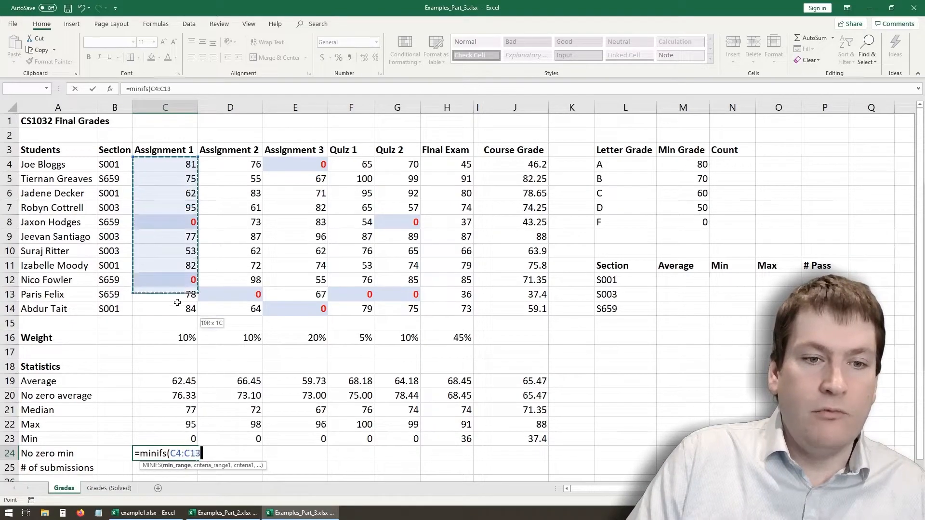
click(183, 90)
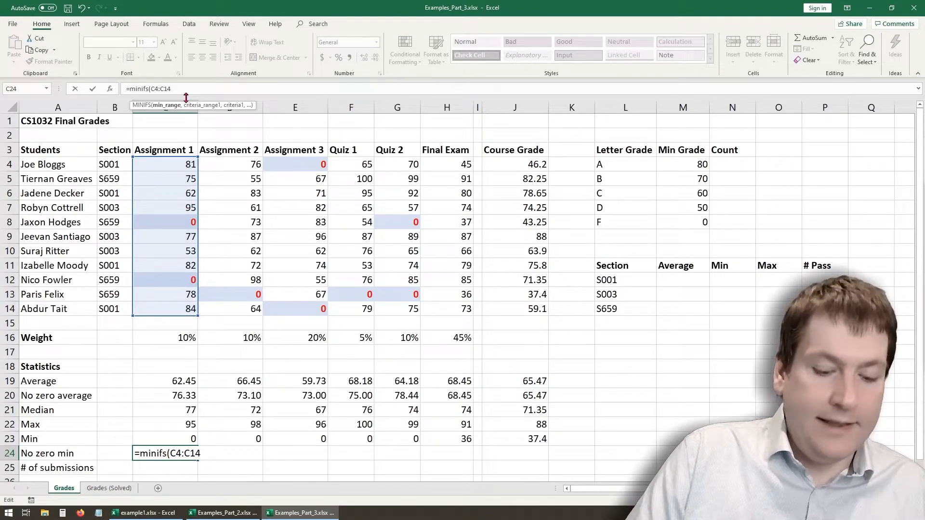
text(,)
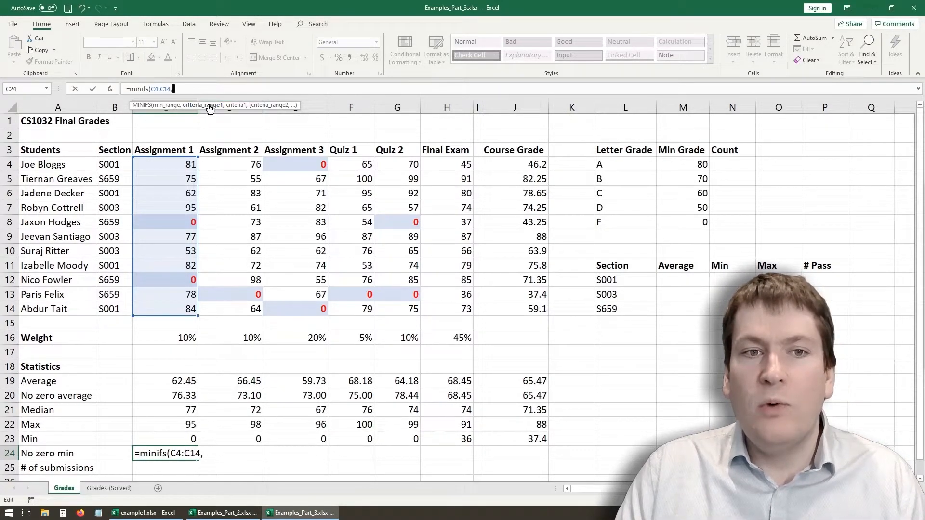
click(175, 162)
drag(176, 162, 182, 309)
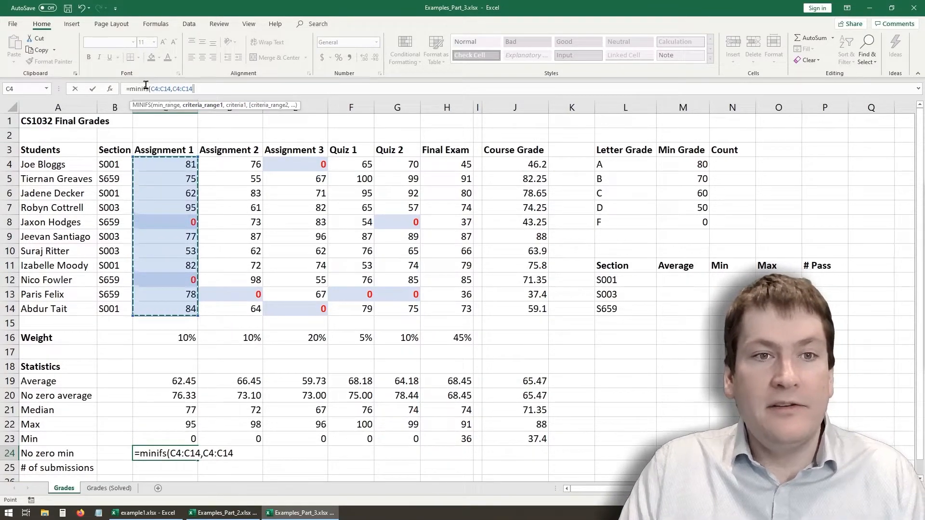
text(,">0)
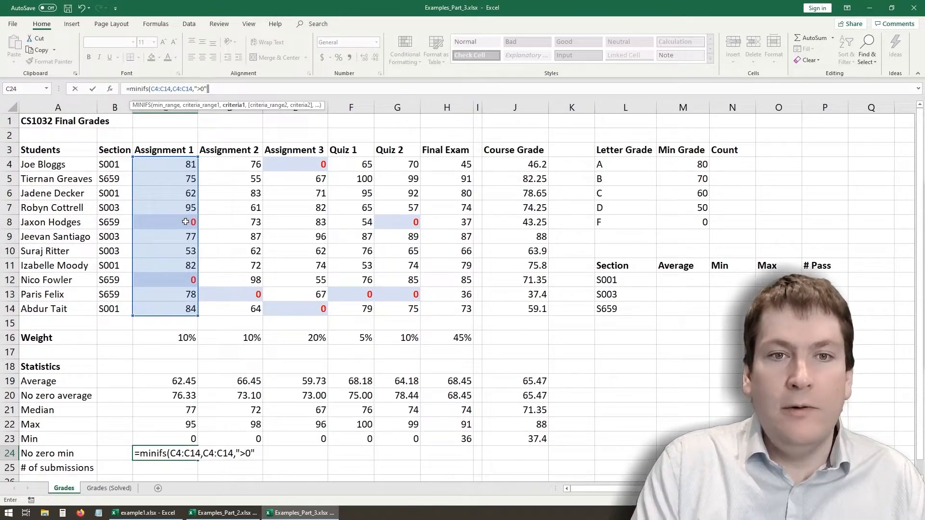
text("))
key(Return)
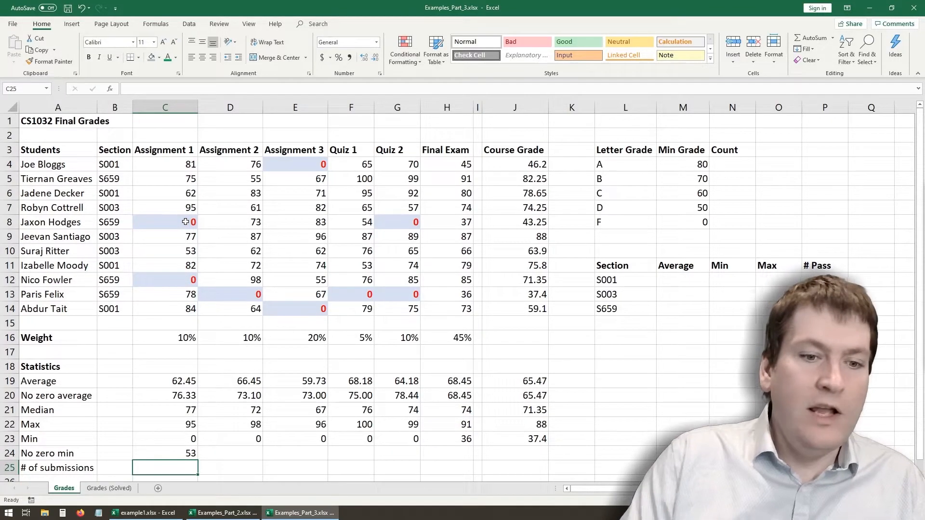
- Fill the no-zero min formula from C24 across to J24, delete the unneeded copy in I24, and review C24's formula
click(170, 453)
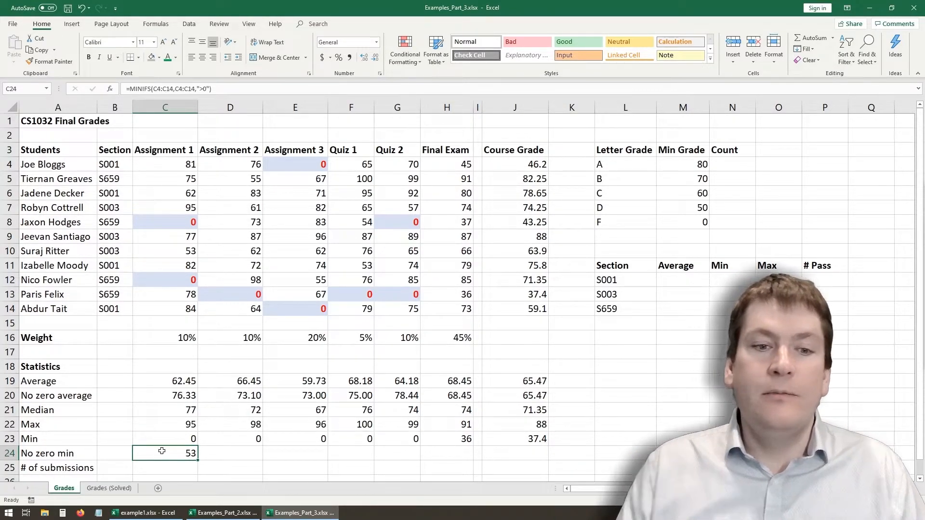
drag(197, 459, 530, 452)
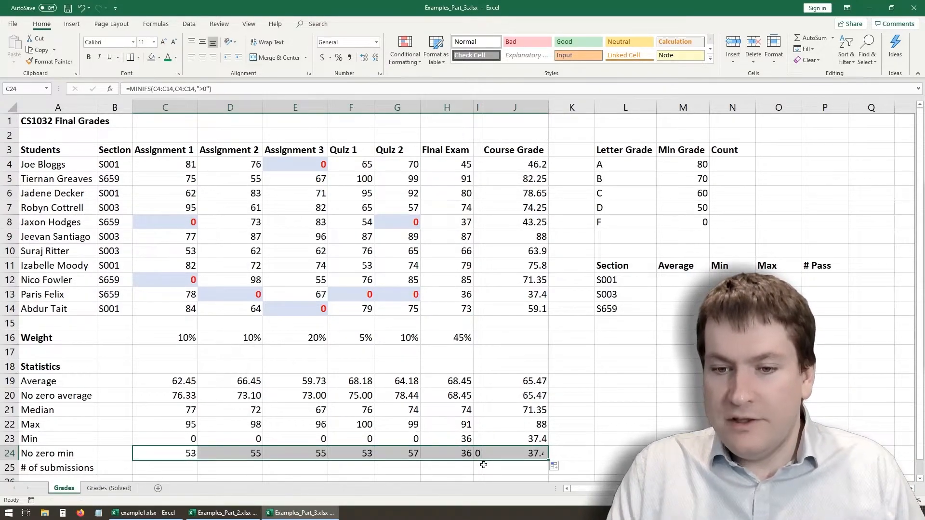
click(480, 453)
key(Delete)
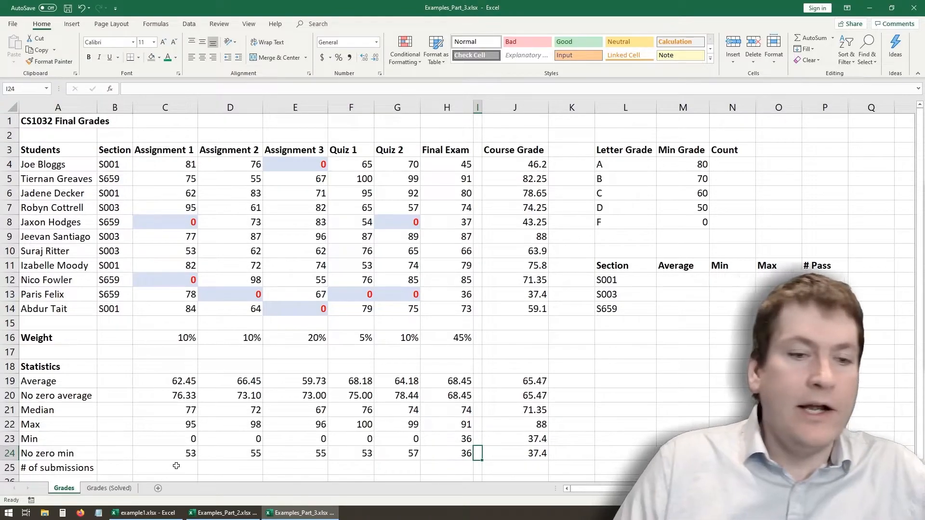
click(174, 454)
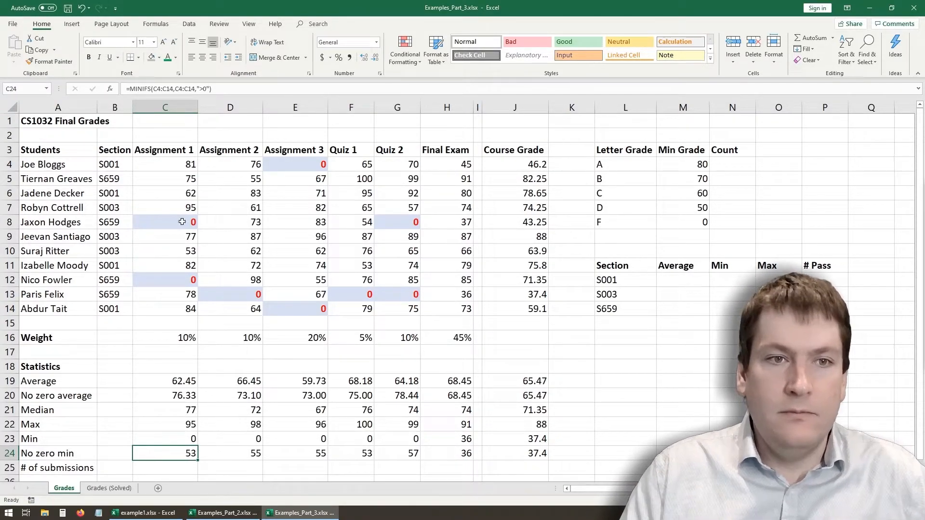
click(159, 89)
click(183, 89)
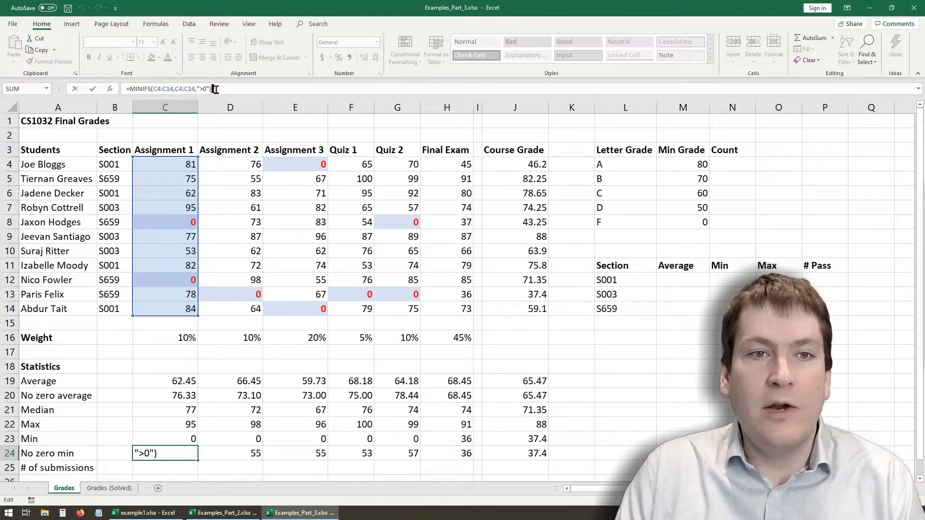
key(Return)
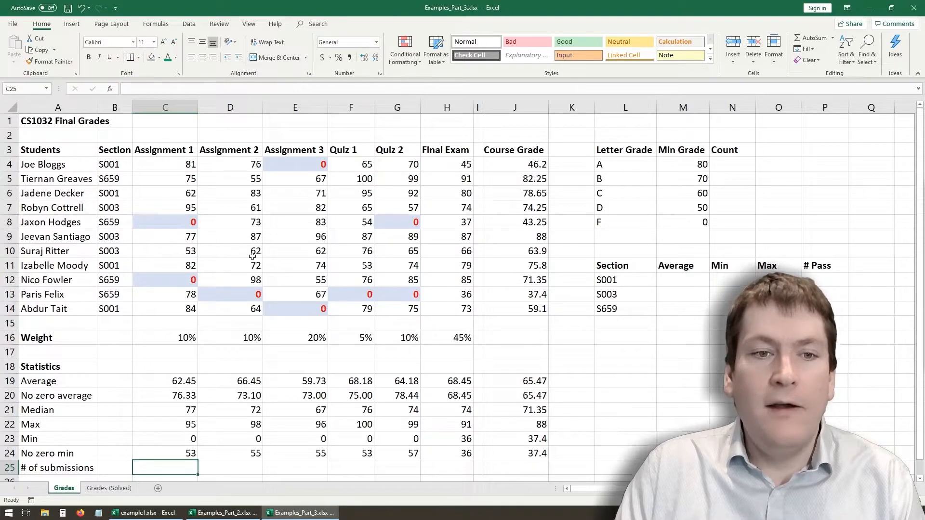
- Enter =COUNT(C4:C14) in C25 to count the Assignment 1 grades
scroll(226, 380, down, 3)
scroll(226, 367, up, 2)
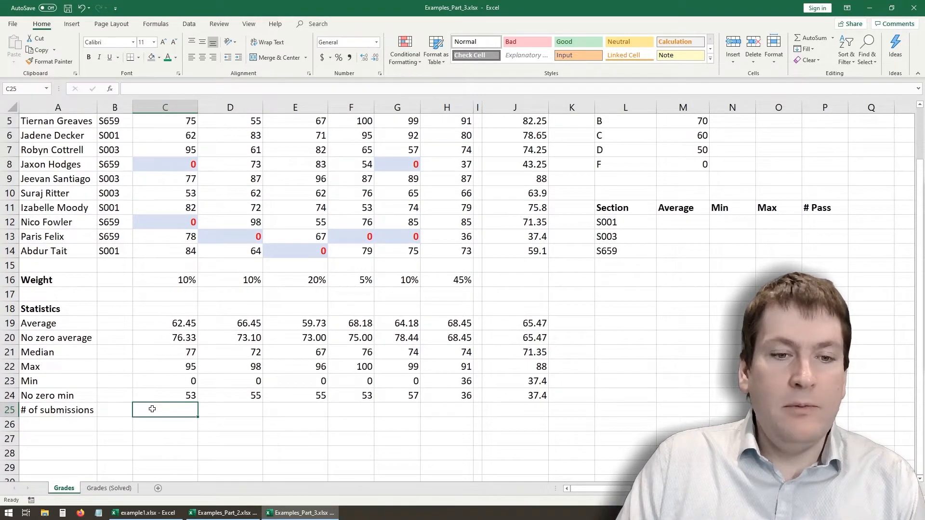
scroll(133, 409, up, 2)
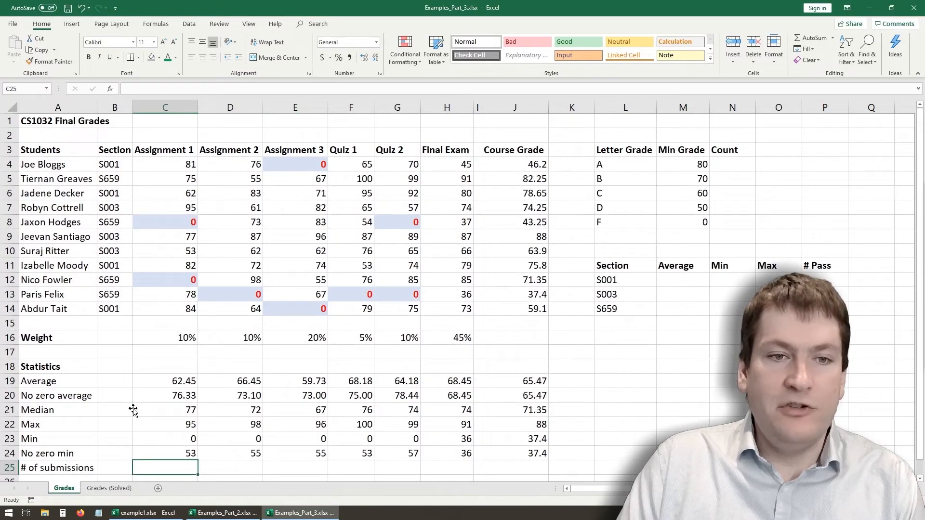
text(=)
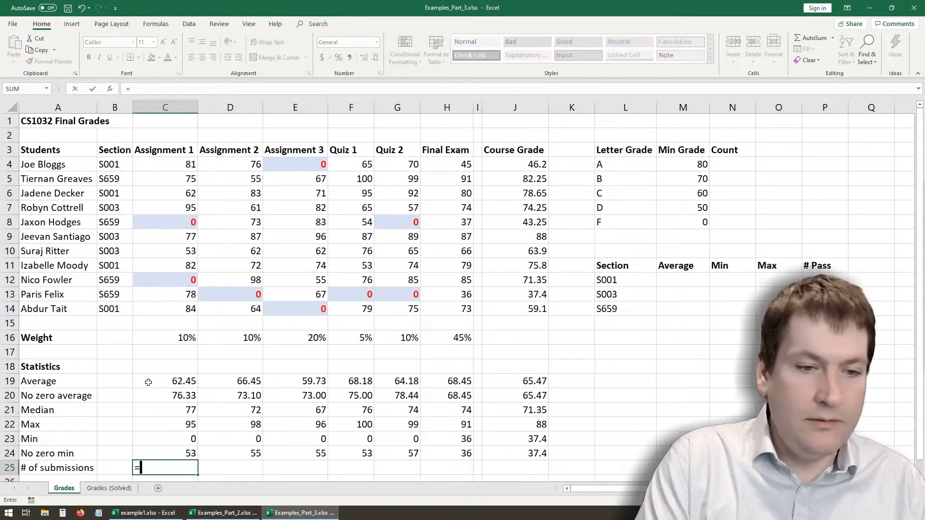
text(count()
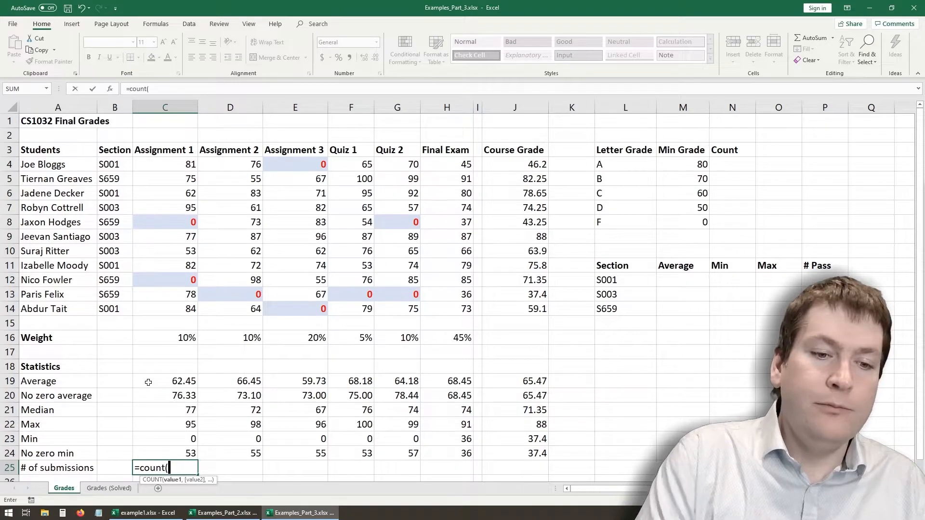
drag(181, 166, 183, 309)
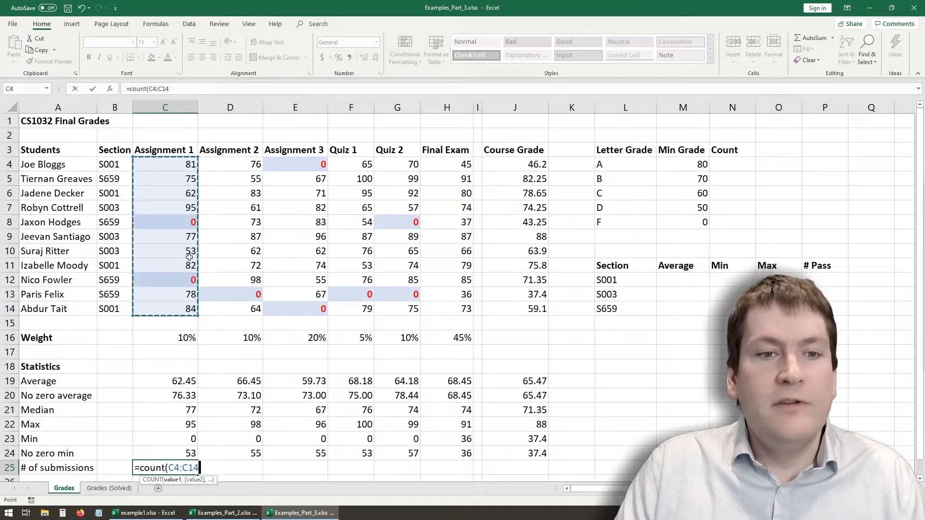
click(191, 92)
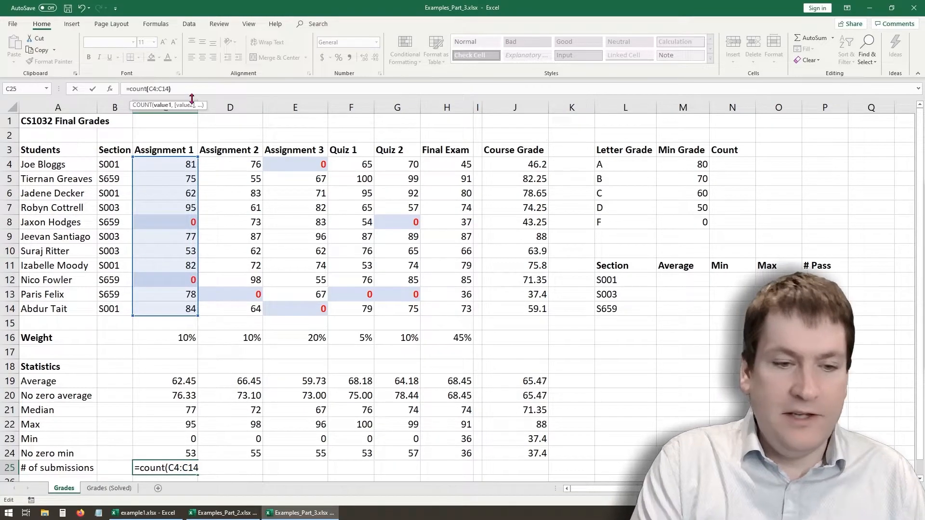
text())
key(Return)
- Clear the zero grades in C8 and C12 to test the count in C25, and undo both deletions
click(154, 455)
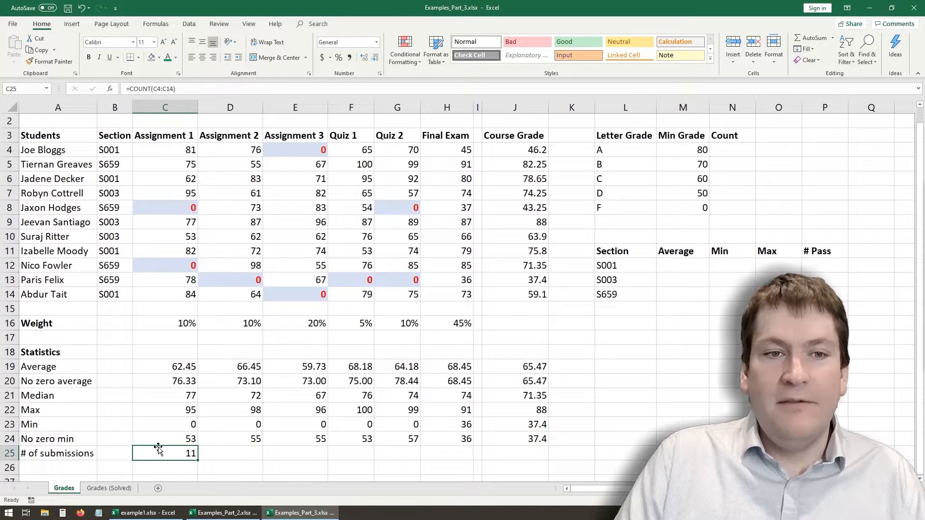
click(175, 210)
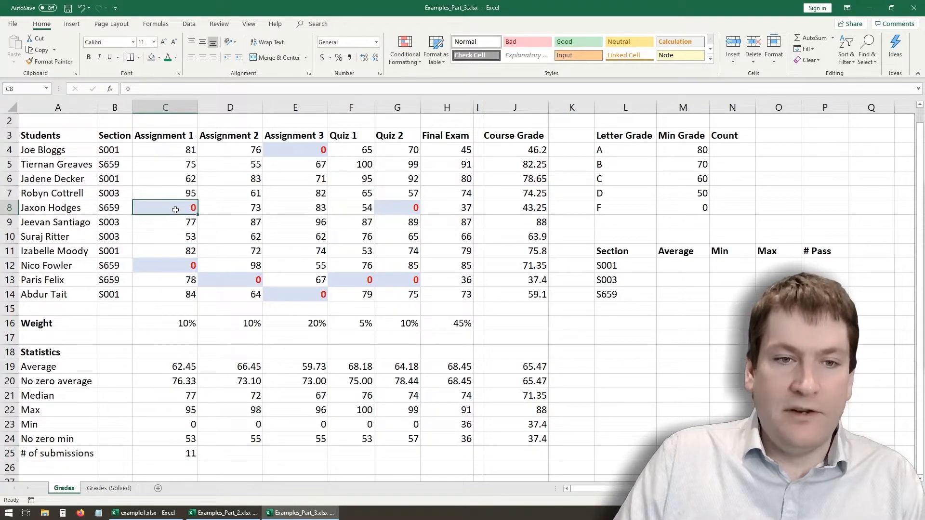
key(Delete)
click(175, 266)
key(Delete)
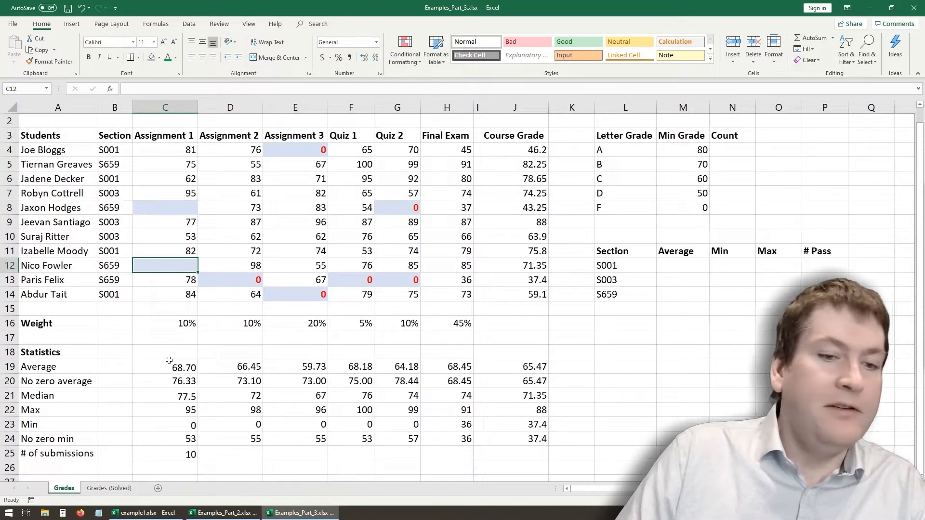
click(161, 455)
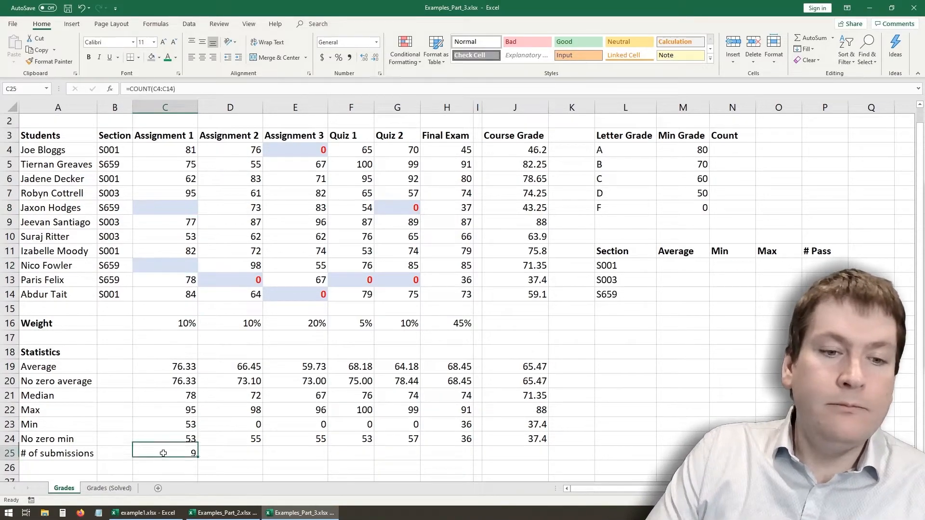
key(ctrl+z)
key(ctrl+z)
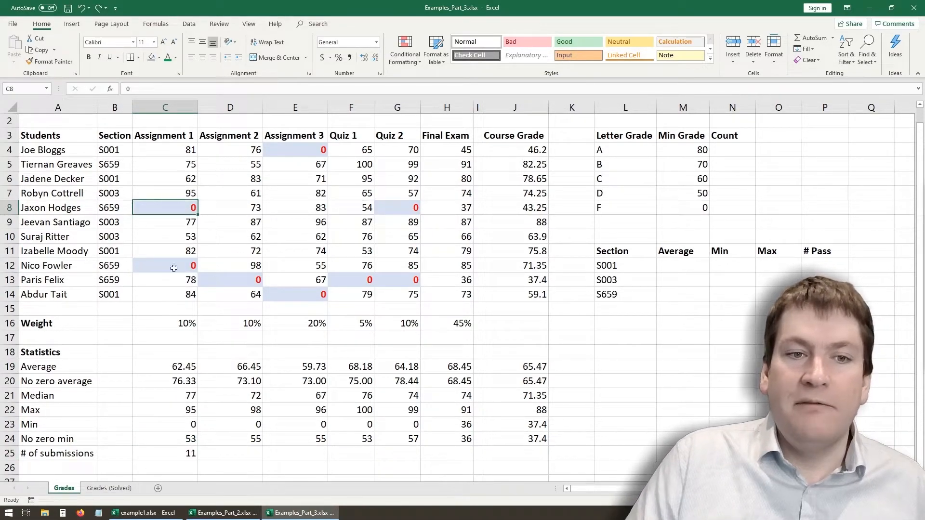
- Change the formula in C25 to =COUNTIF(C4:C14,">0") so that only non-zero Assignment 1 grades are counted
click(168, 449)
drag(180, 88, 150, 88)
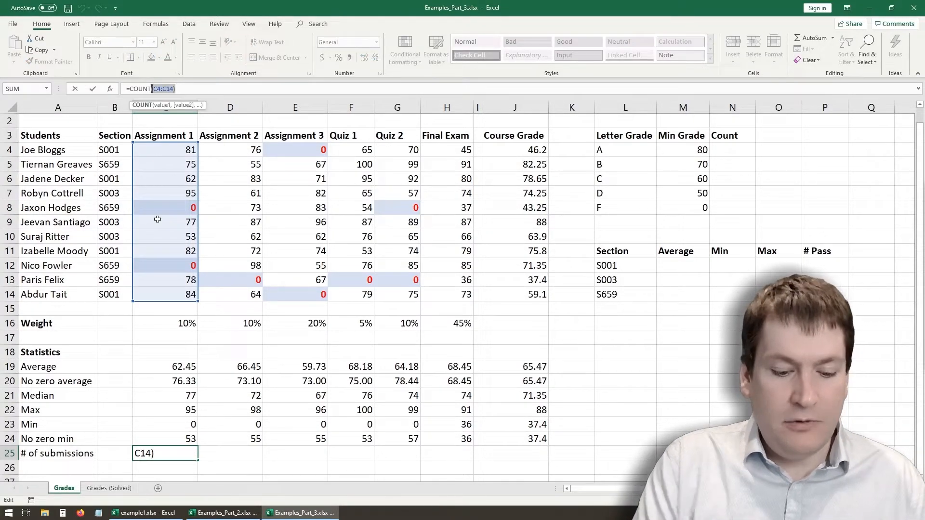
text(if()
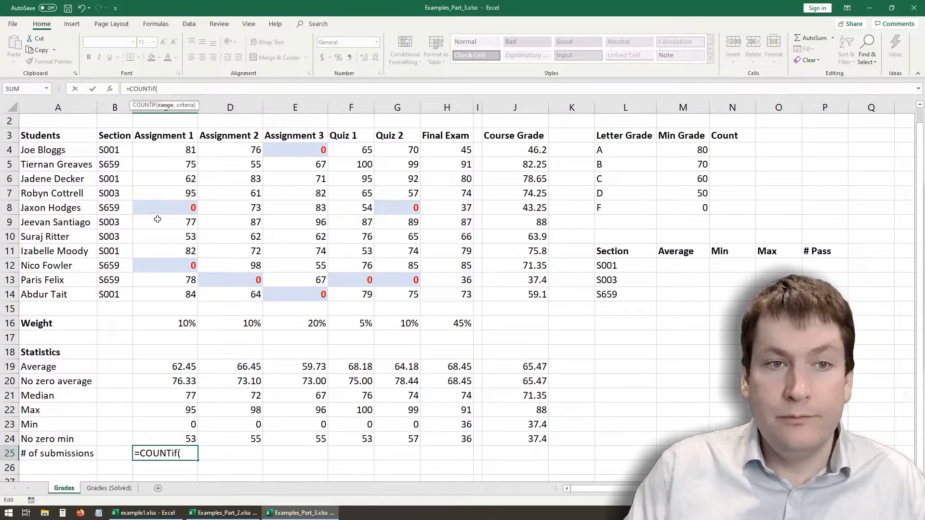
drag(187, 150, 189, 295)
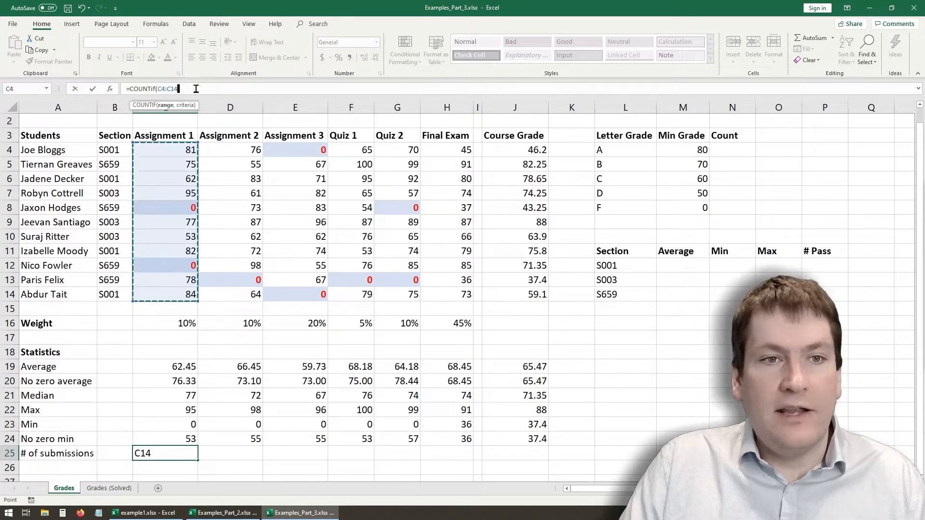
text(,)
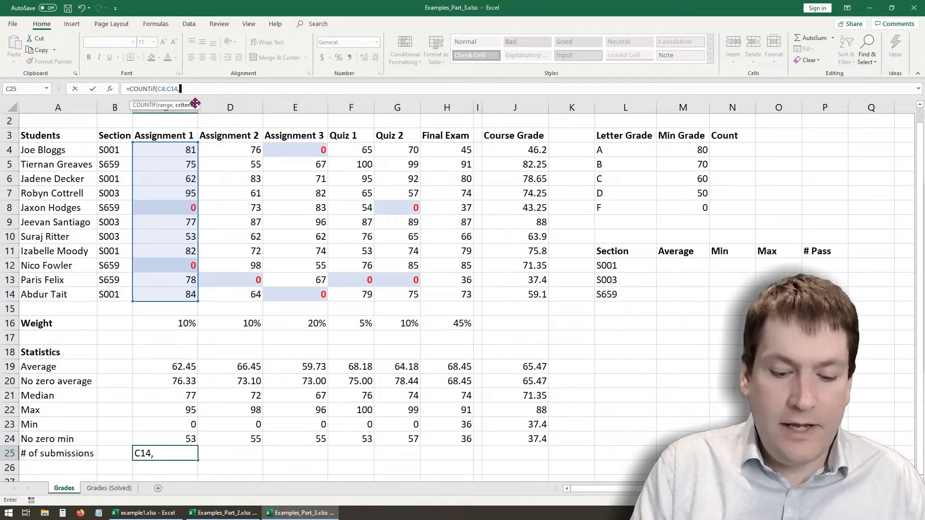
text(">0)
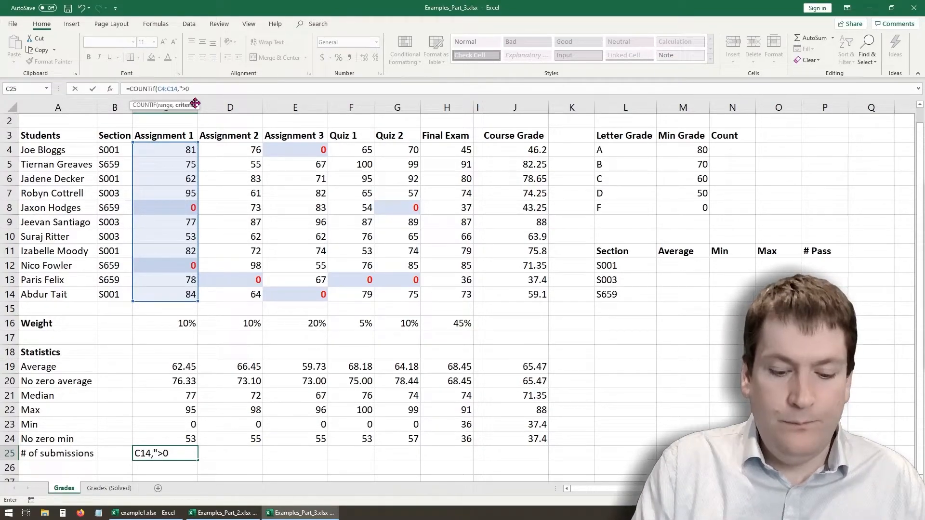
text("))
key(Return)
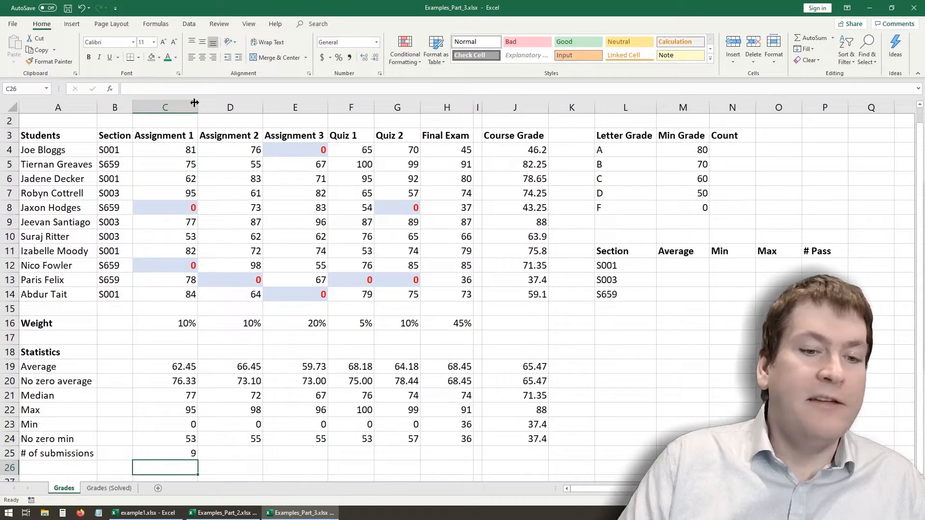
- Fill the submission count formula from C25 across to J25, and delete the unneeded copy in spacer cell I25
click(188, 455)
drag(197, 460, 544, 454)
click(477, 454)
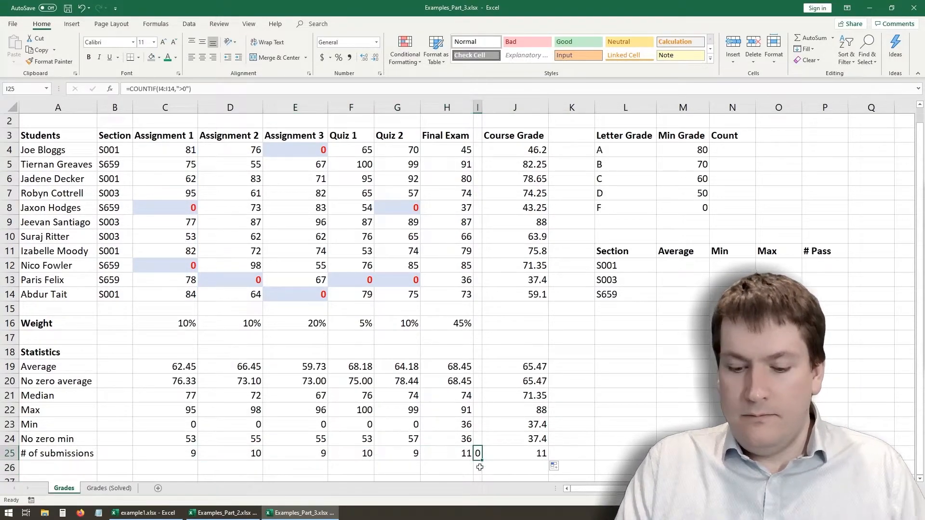
key(Delete)
click(479, 471)
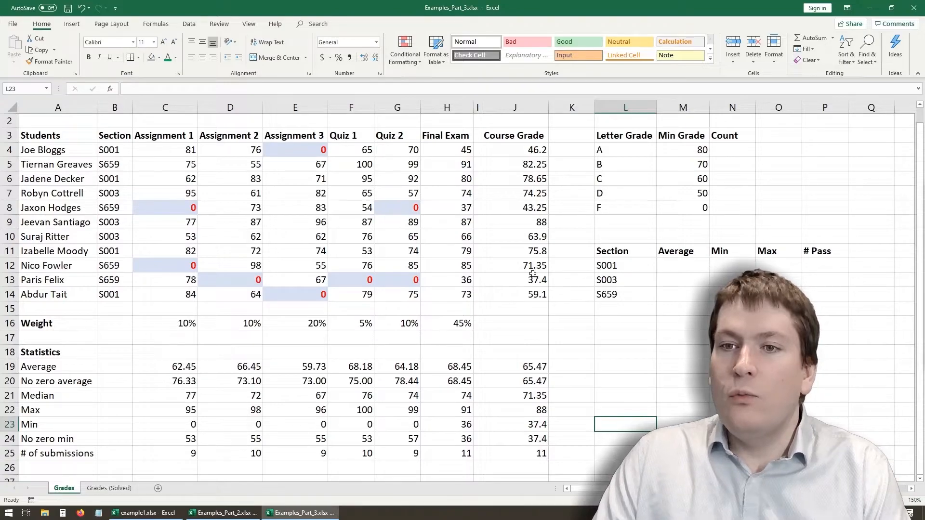
- Review the letter grade table, going through grades A to F and the empty Count column
click(632, 204)
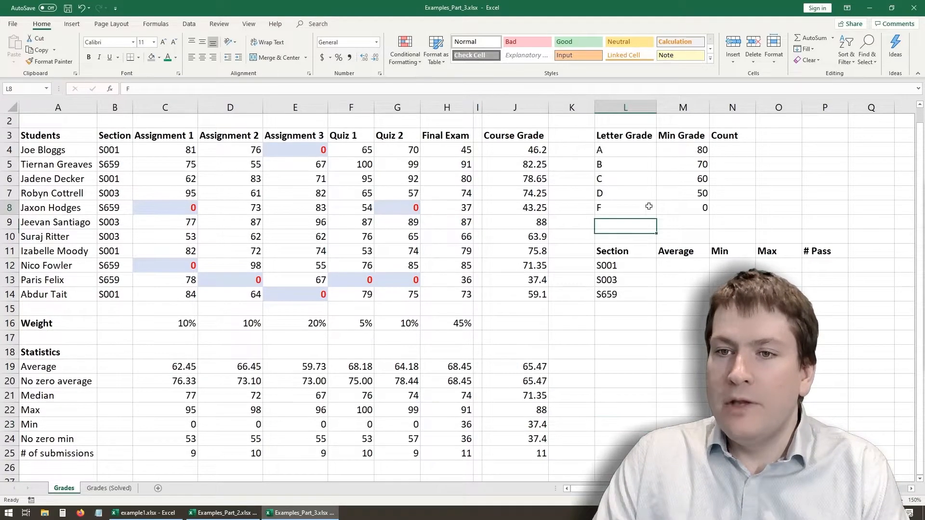
scroll(632, 203, up, 1)
drag(609, 150, 724, 226)
click(708, 236)
click(734, 168)
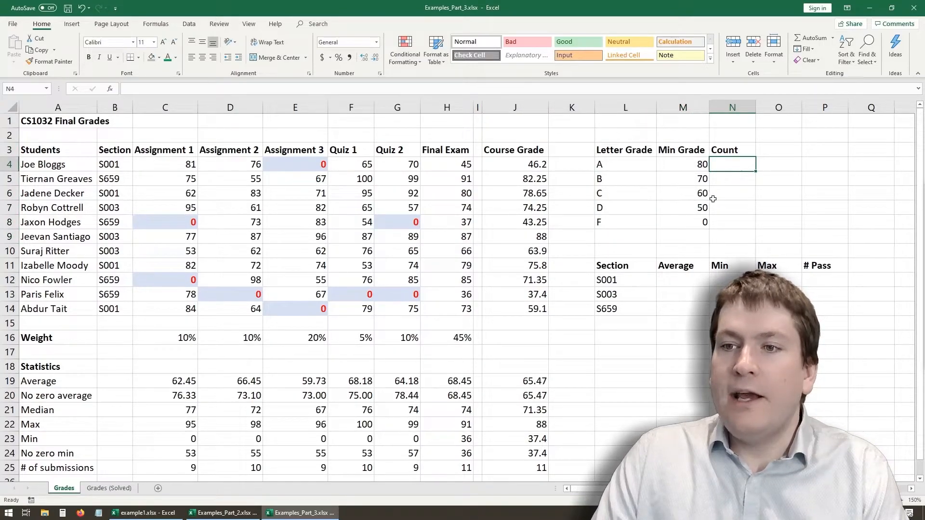
click(605, 169)
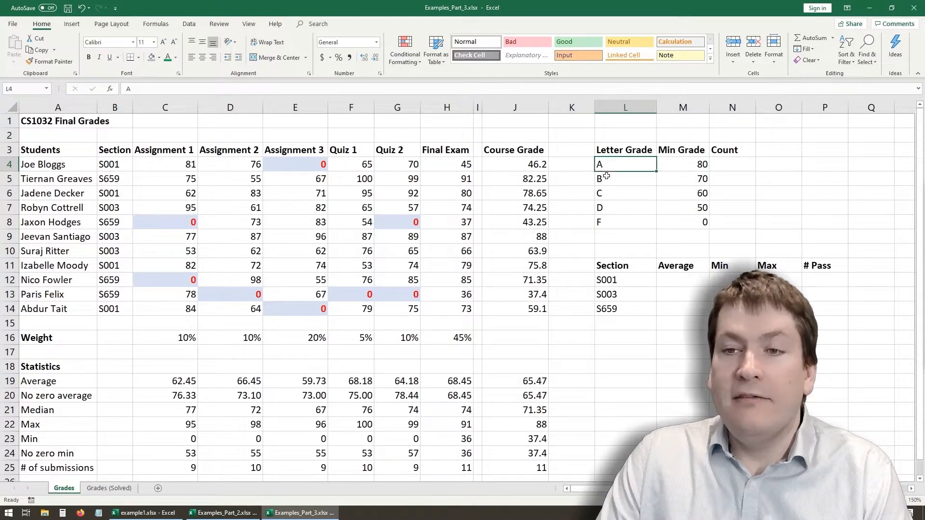
click(613, 183)
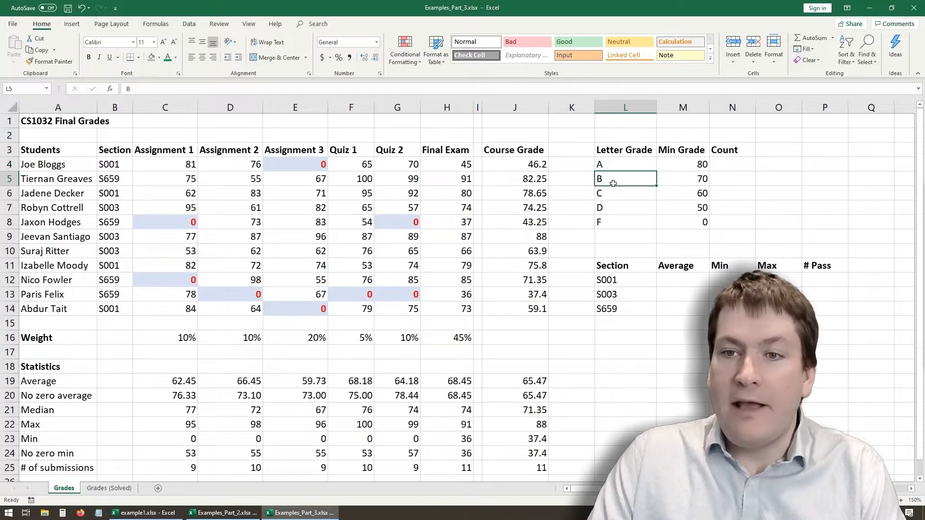
click(624, 195)
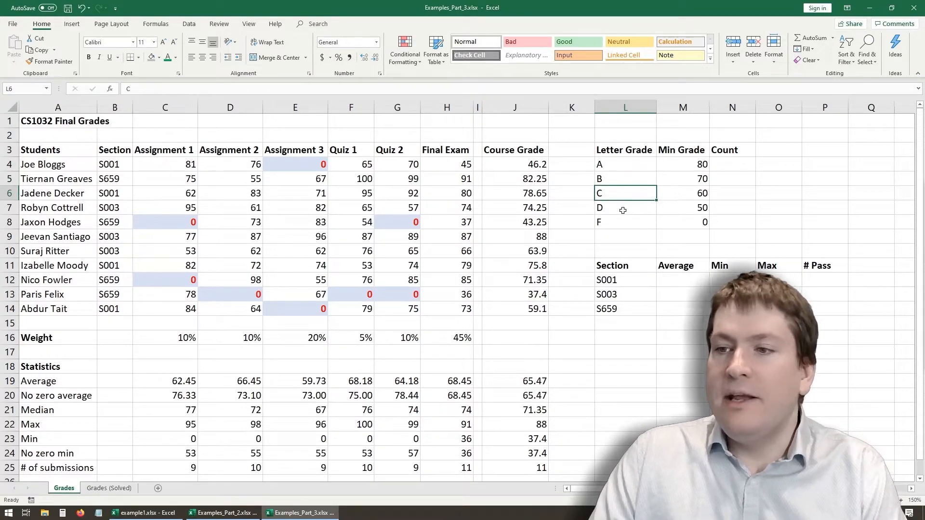
click(620, 210)
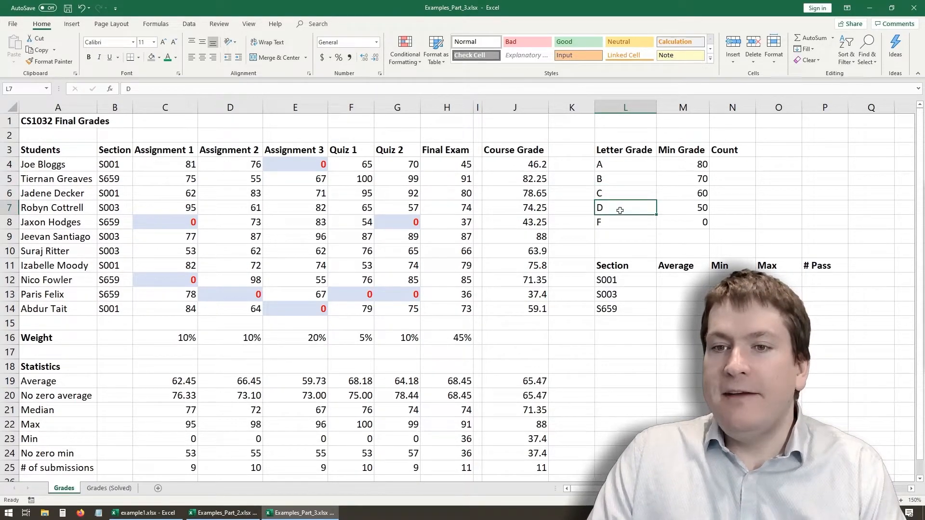
click(620, 224)
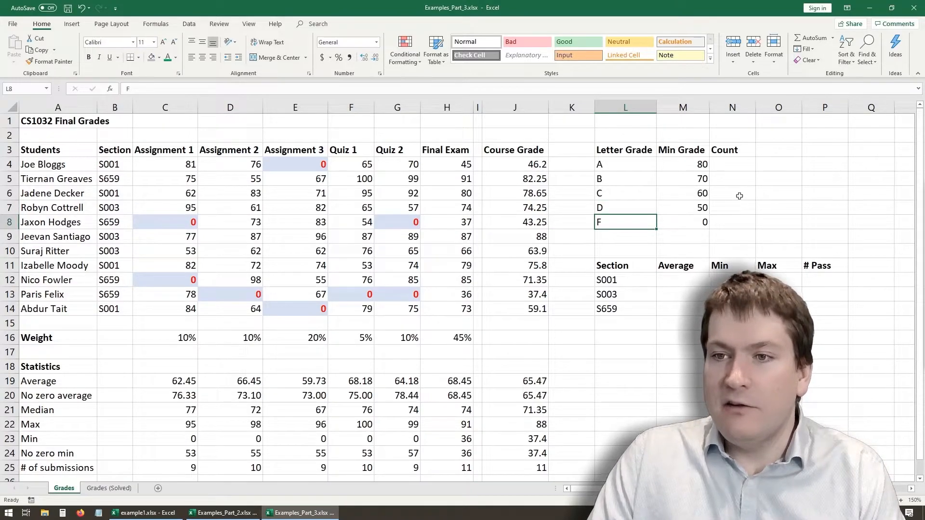
click(719, 163)
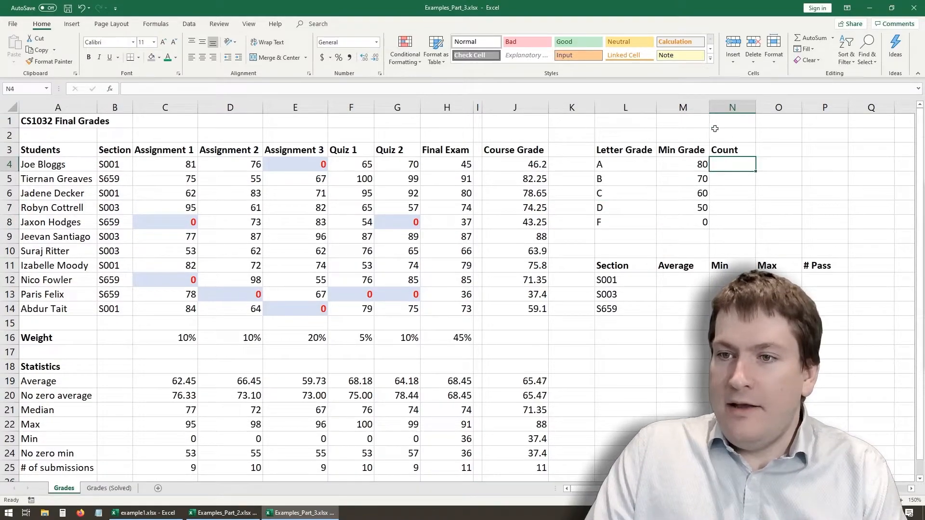
- Examine the minimum grade thresholds for each letter grade in M4:M8
drag(686, 163, 701, 226)
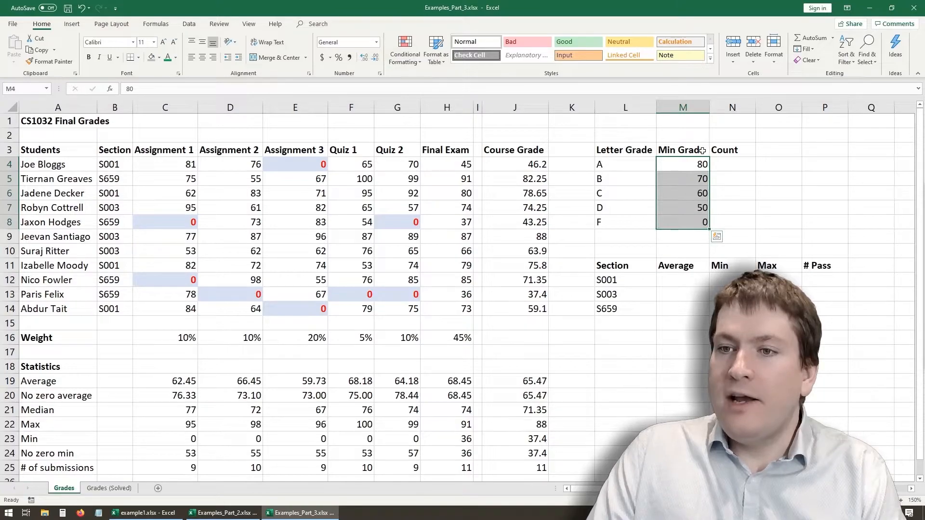
click(702, 166)
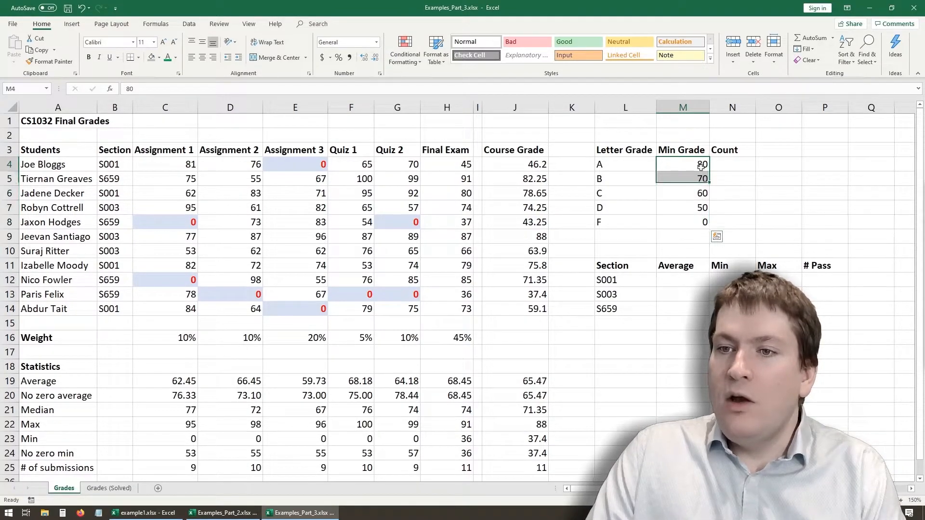
click(699, 181)
click(699, 195)
click(700, 210)
click(700, 226)
click(690, 168)
click(687, 188)
click(683, 176)
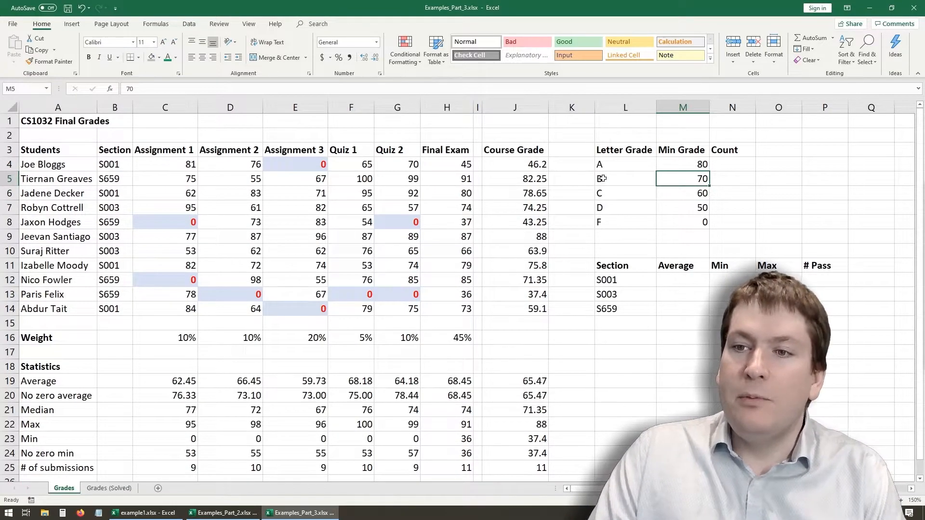
click(678, 197)
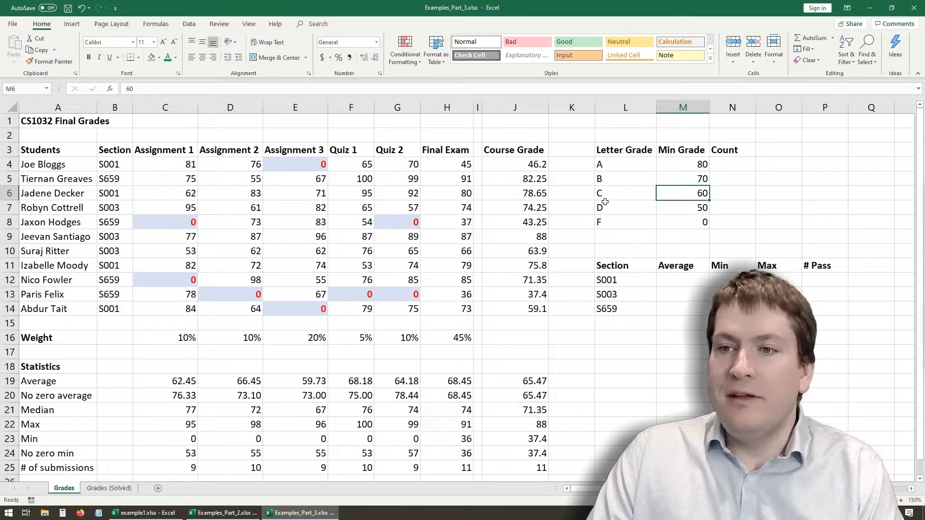
- Abandon the formula started in N4 and inspect the submission count formula in C25
click(736, 168)
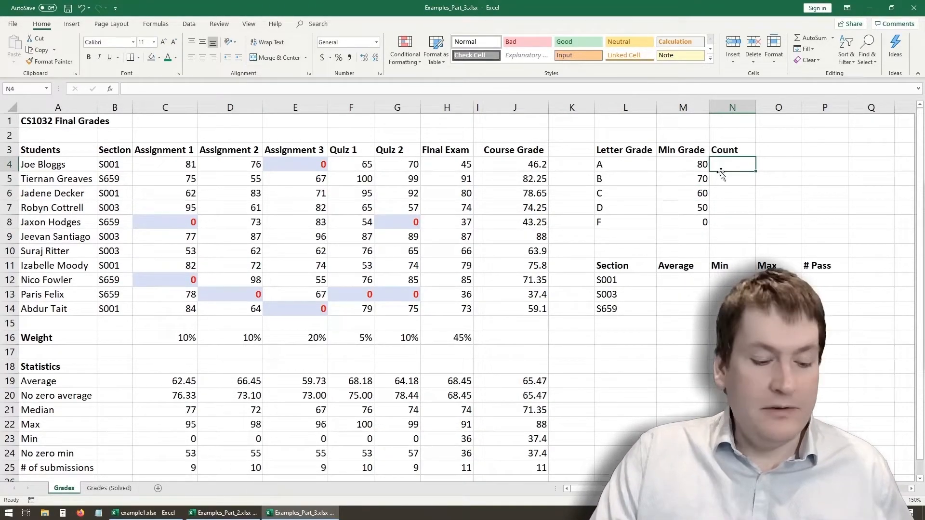
text(=)
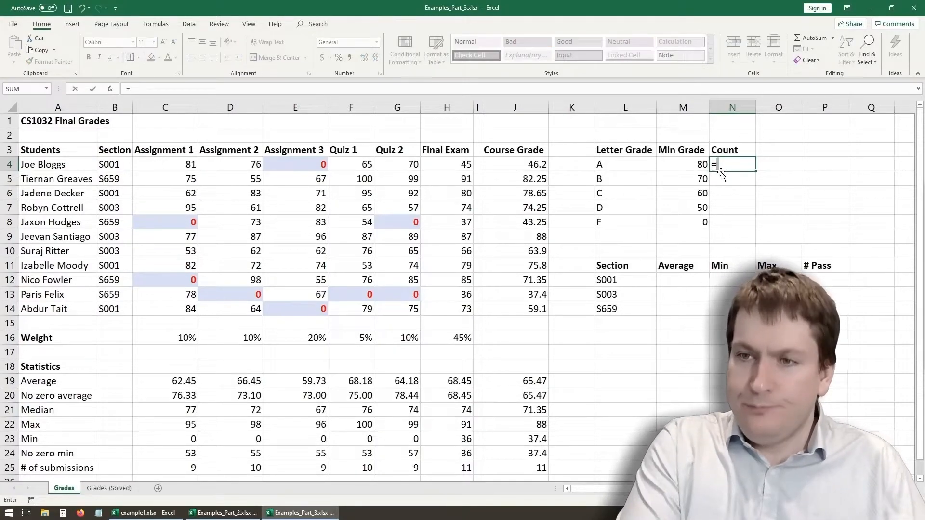
key(Escape)
click(182, 470)
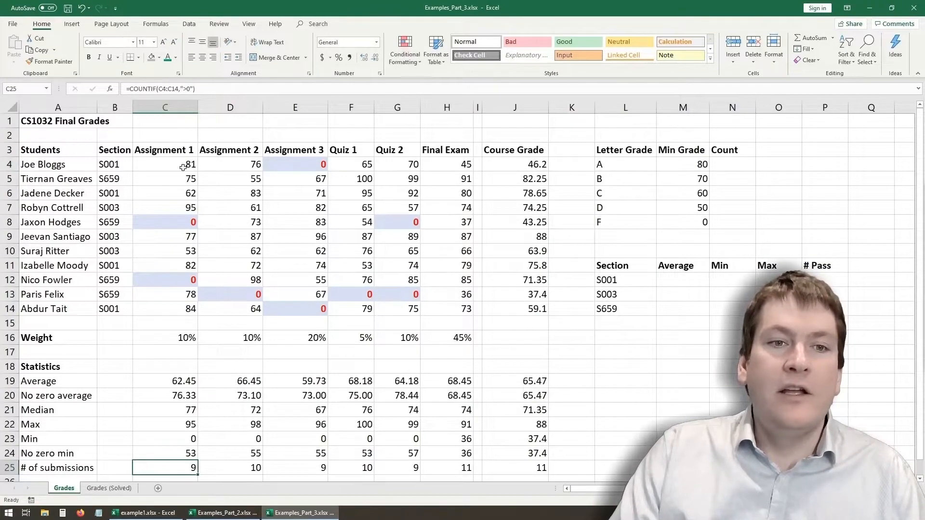
- Enter =COUNT(J4:J14,">80") in N4 as the count of course grades earning an A
click(721, 165)
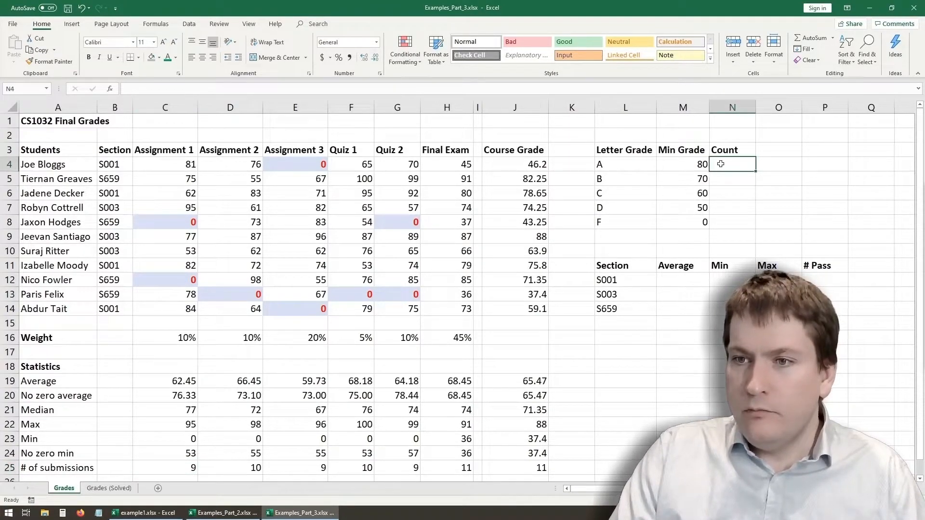
text(=c)
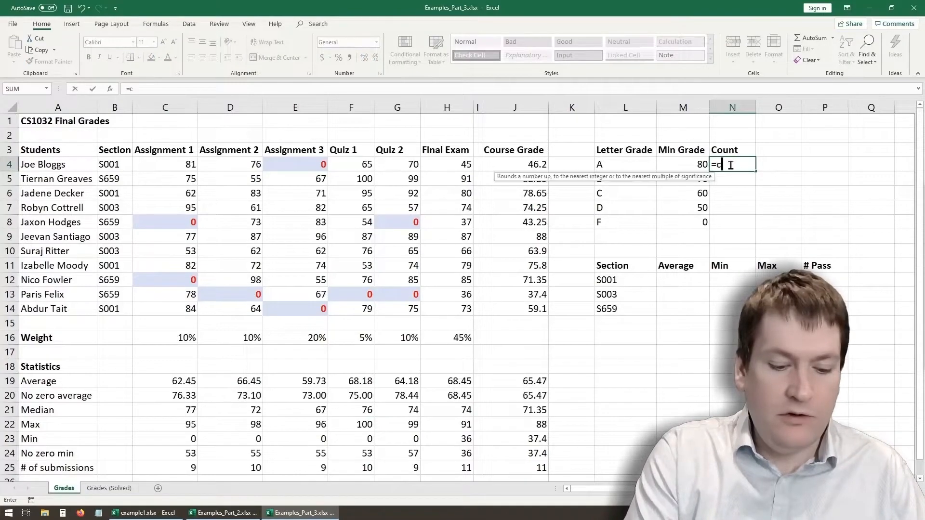
text(ount()
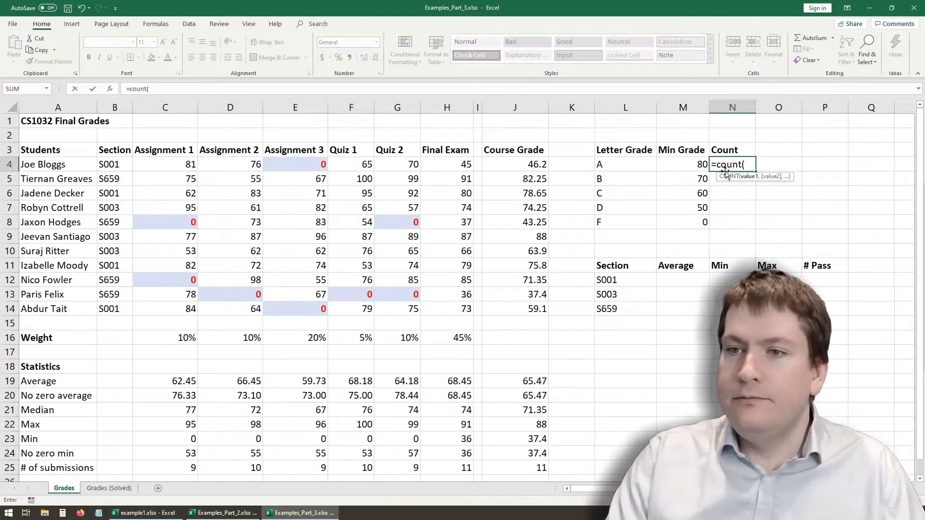
drag(526, 164, 535, 310)
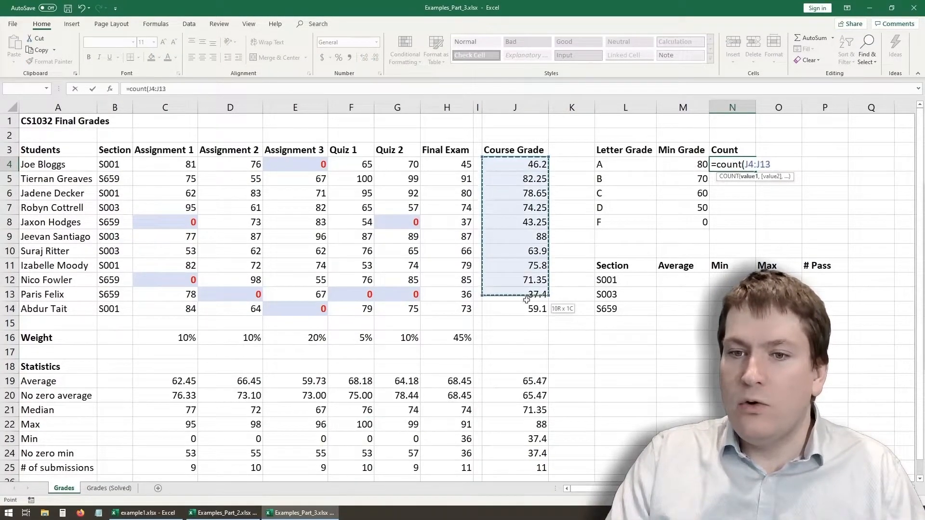
text(,)
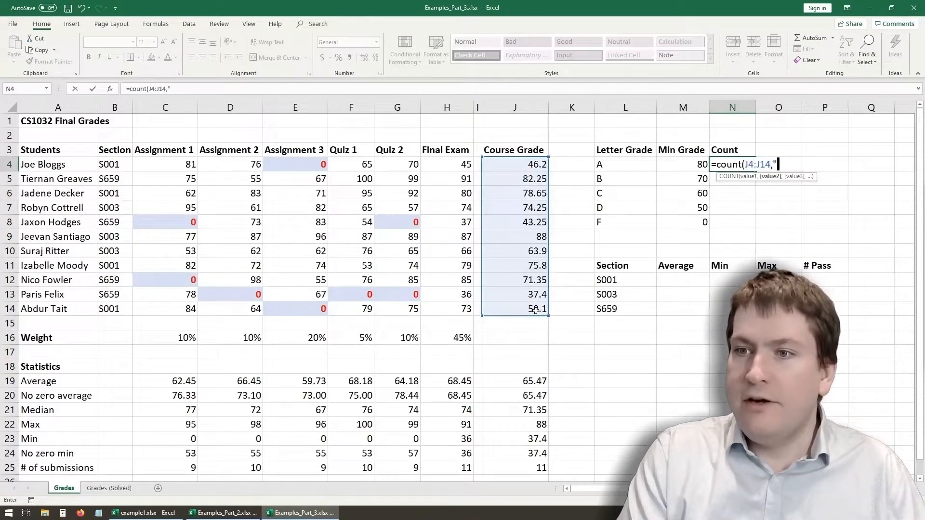
text(">80")
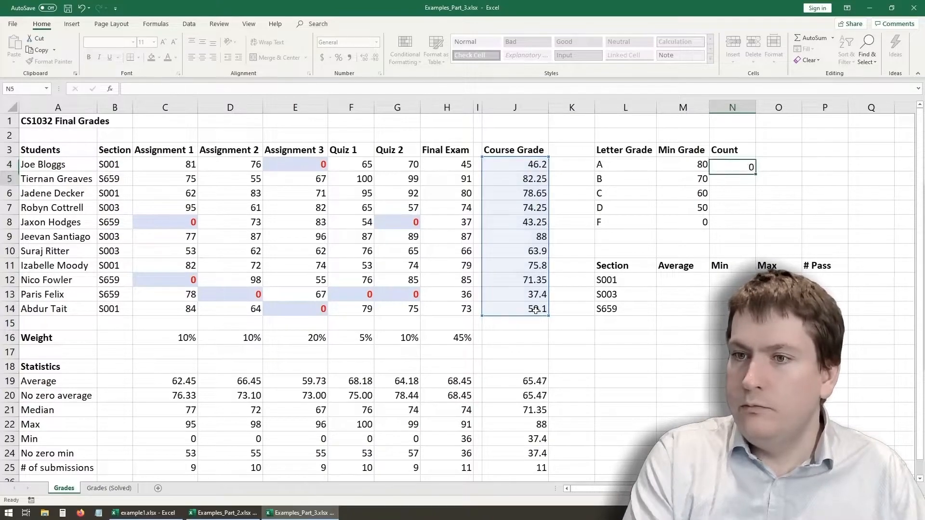
key(Return)
click(536, 195)
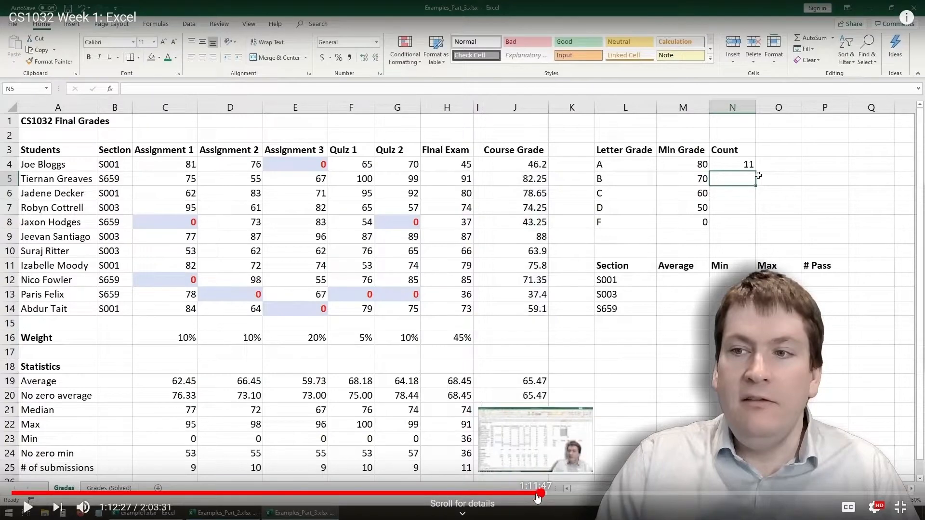
key(Left)
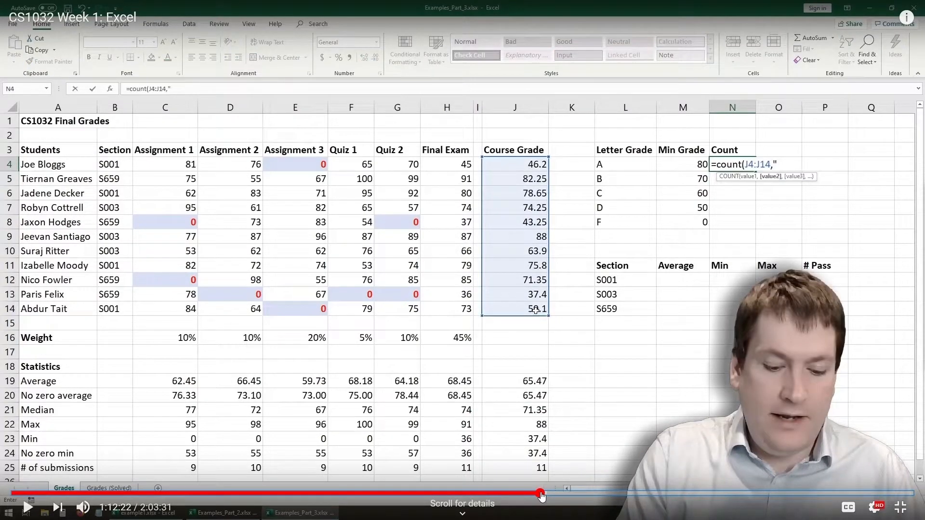
click(28, 509)
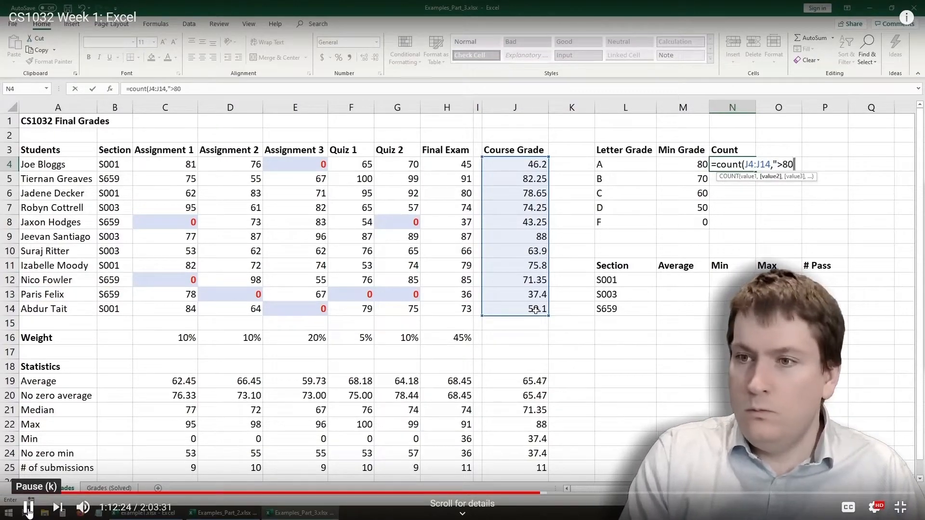
click(28, 508)
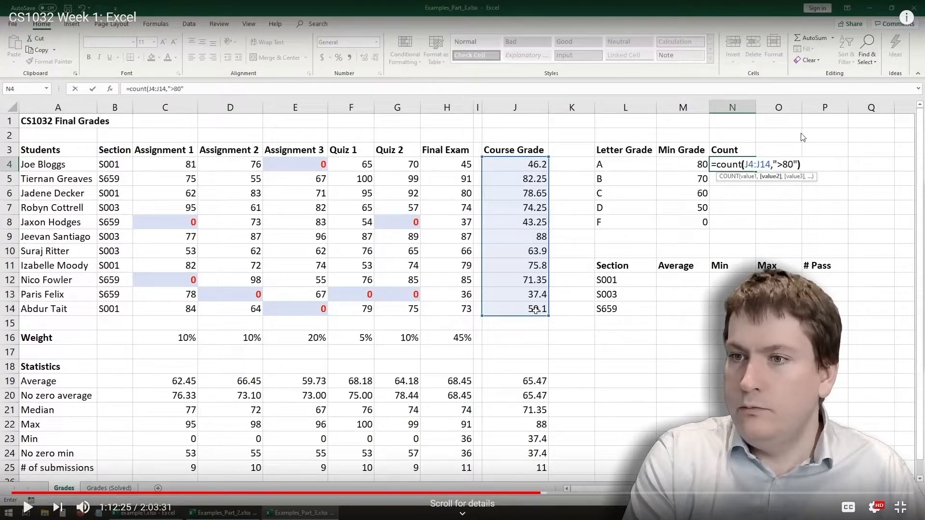
drag(704, 153, 806, 182)
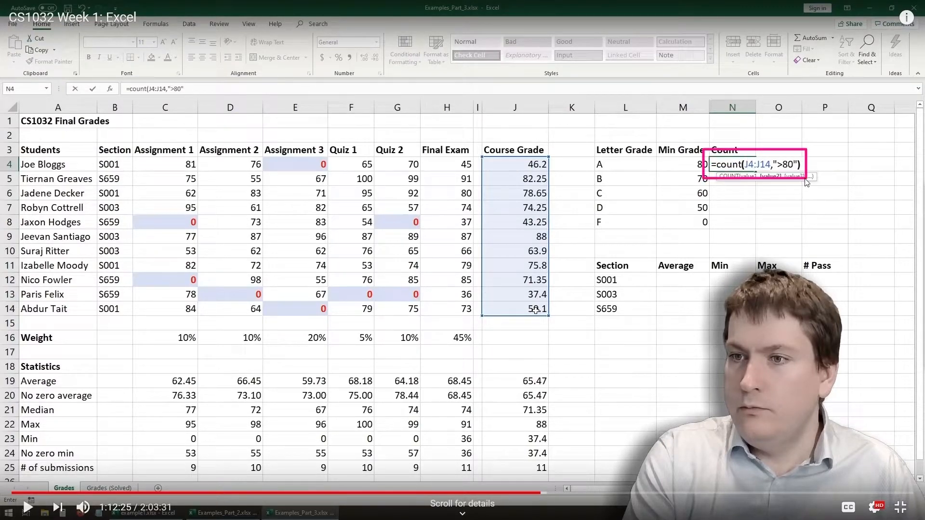
mouse_move(120, 78)
mouse_down()
mouse_move(128, 89)
mouse_move(193, 97)
mouse_move(185, 100)
mouse_up()
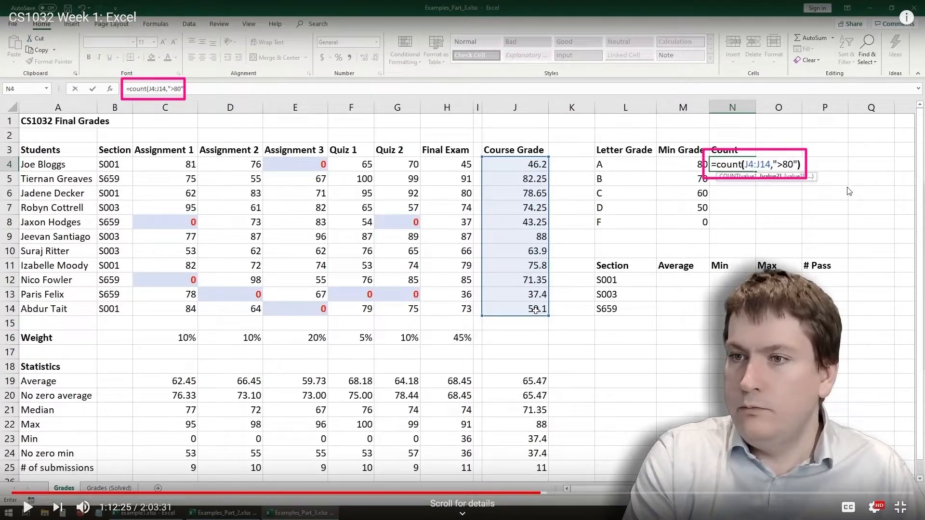
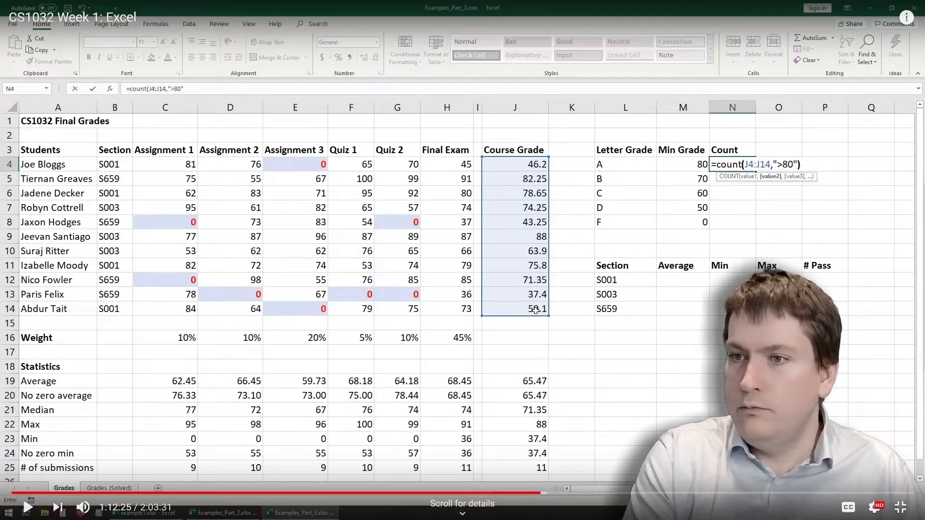
- Play the paused lecture briefly, and outline in pink the count in N4 and the course grades above 80
click(28, 508)
click(28, 508)
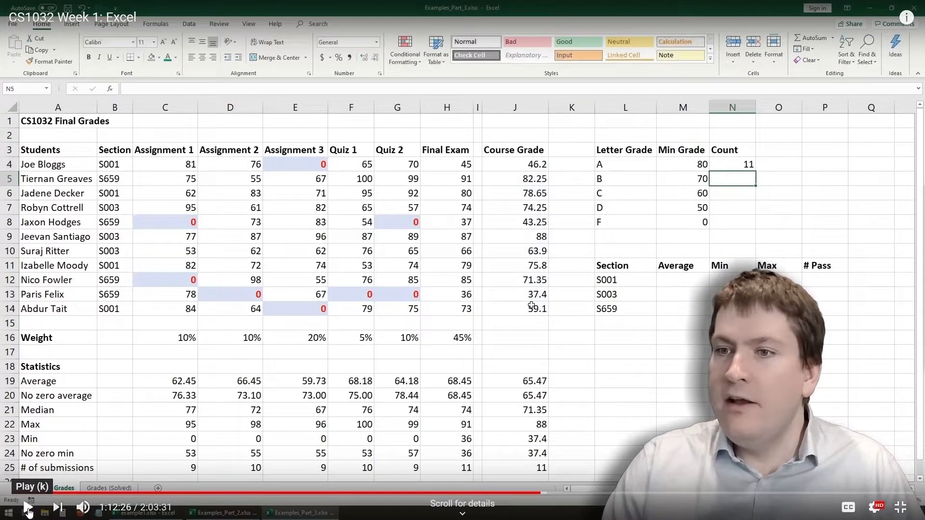
drag(739, 155, 756, 171)
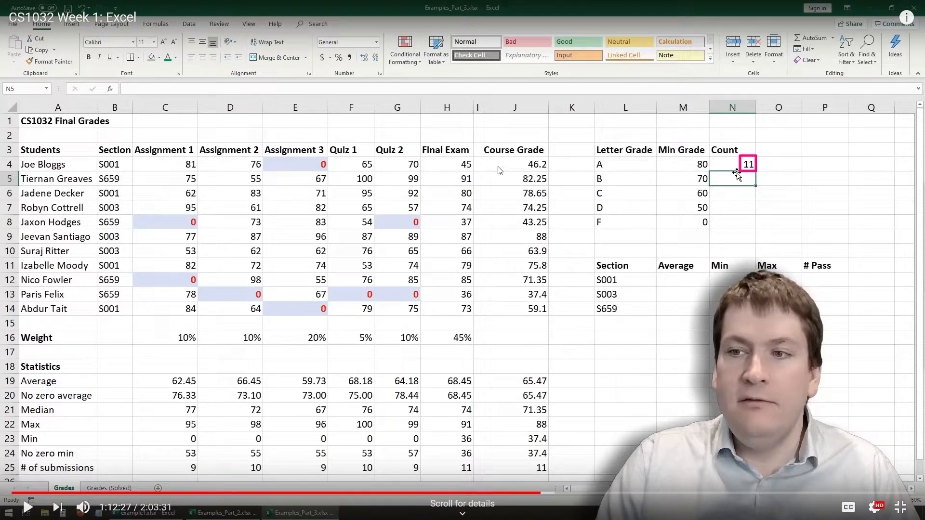
mouse_move(484, 157)
mouse_down()
mouse_move(548, 224)
mouse_move(548, 321)
mouse_up()
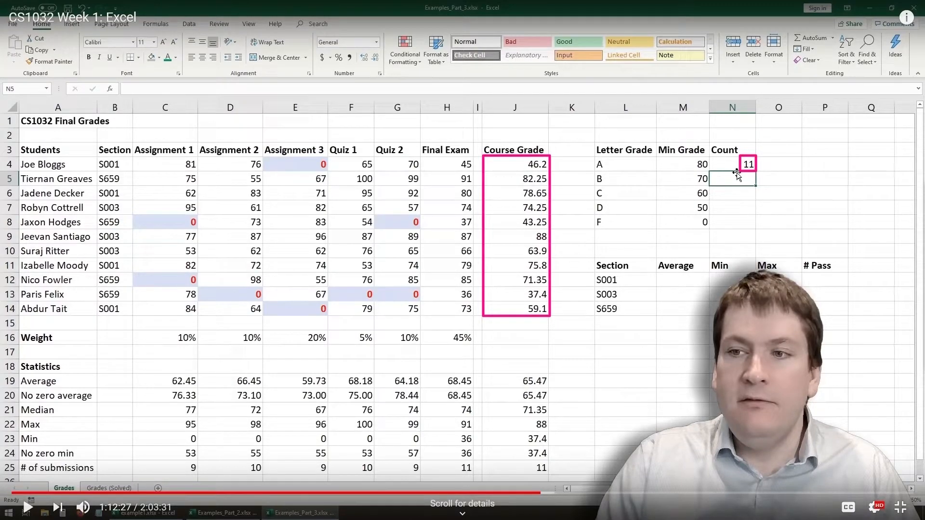
key(ctrl+z)
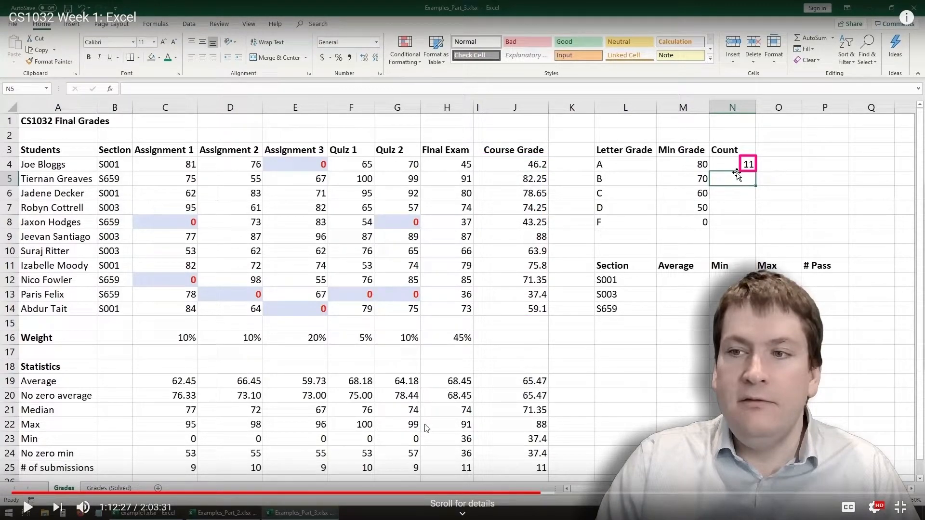
drag(515, 168, 550, 185)
drag(521, 229, 550, 250)
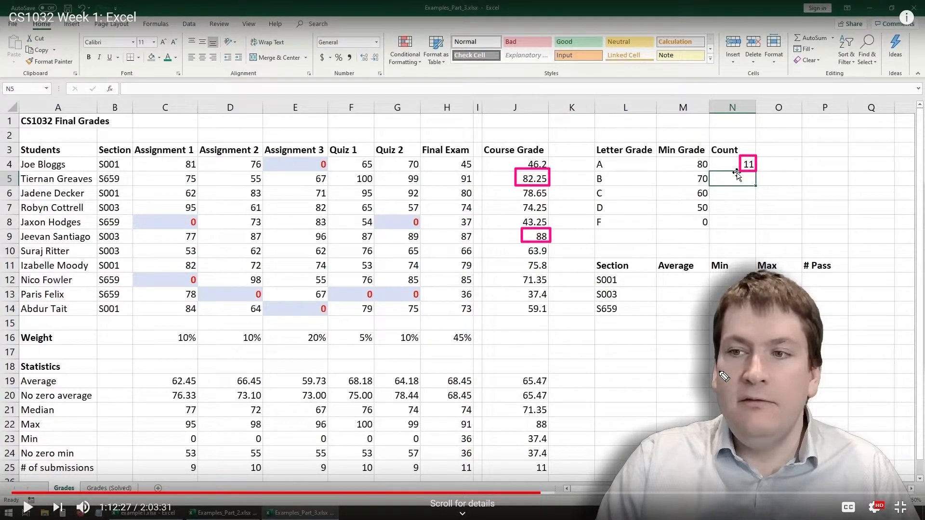
- Doodle eyebrows, a moustache and a beard on the presenter's face, and clear all the pink annotations
mouse_move(730, 332)
mouse_down()
mouse_move(753, 347)
mouse_move(771, 343)
mouse_move(762, 349)
mouse_up()
mouse_move(733, 390)
mouse_down()
mouse_move(755, 396)
mouse_move(782, 380)
mouse_up()
mouse_move(759, 431)
mouse_down()
mouse_move(749, 423)
mouse_move(769, 426)
mouse_move(761, 425)
mouse_move(767, 440)
mouse_move(748, 446)
mouse_up()
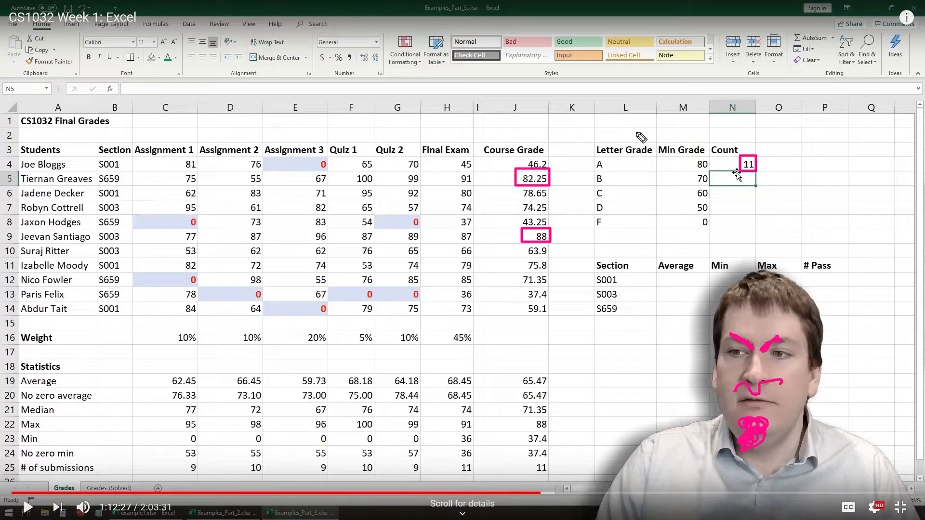
mouse_move(742, 156)
mouse_down()
mouse_move(757, 173)
mouse_move(743, 171)
mouse_up()
key(Escape)
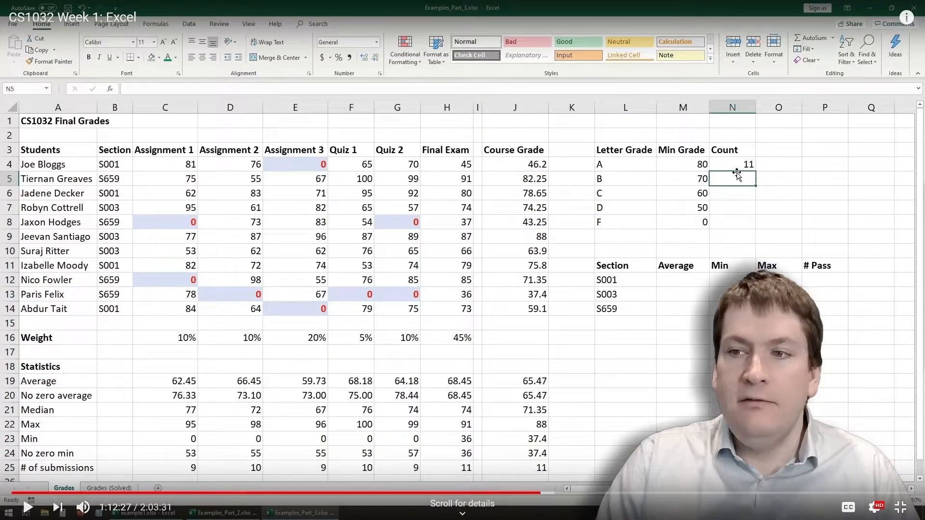
- Cross out the count of 11 in N4 and write 2 beside it in pink
mouse_move(742, 159)
mouse_down()
mouse_move(757, 157)
mouse_move(746, 166)
mouse_up()
drag(722, 162, 727, 168)
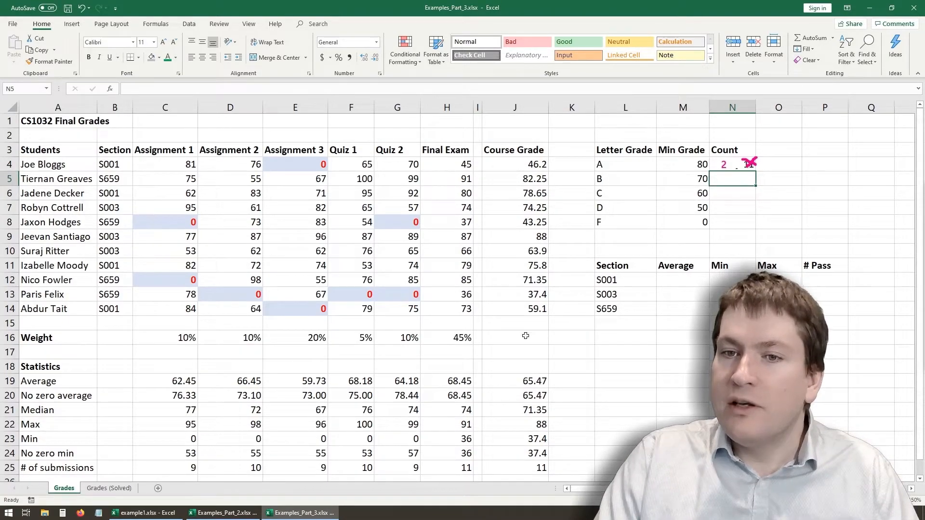
- Start a COUNTIFS formula in N5 for the count of letter grade B
click(691, 177)
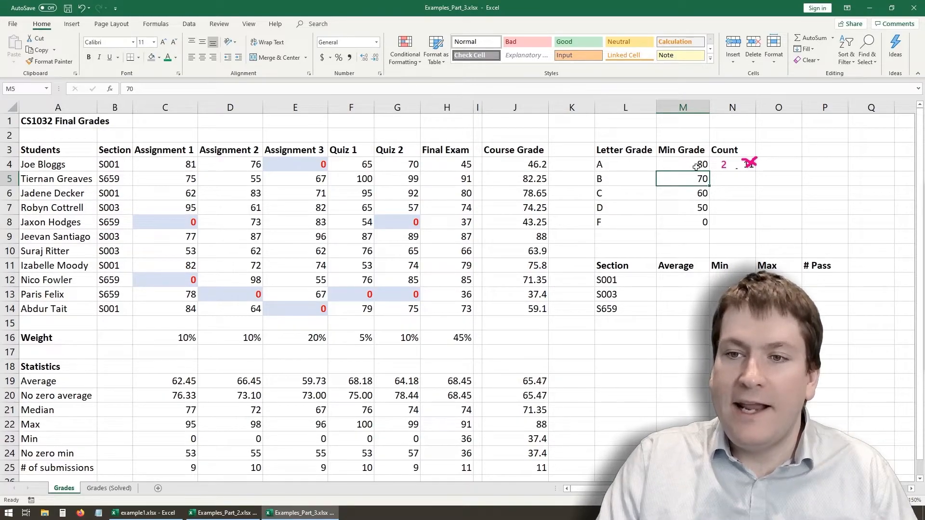
click(745, 178)
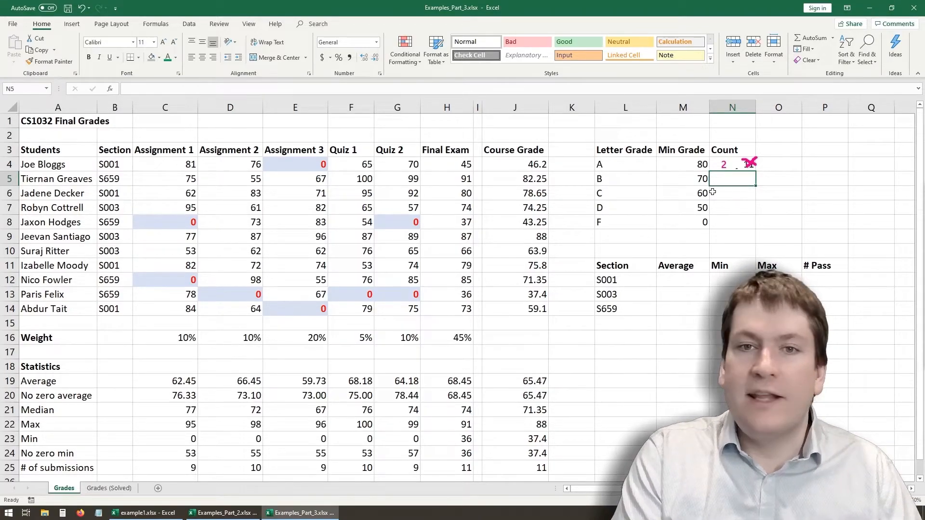
text(=)
text(cpi)
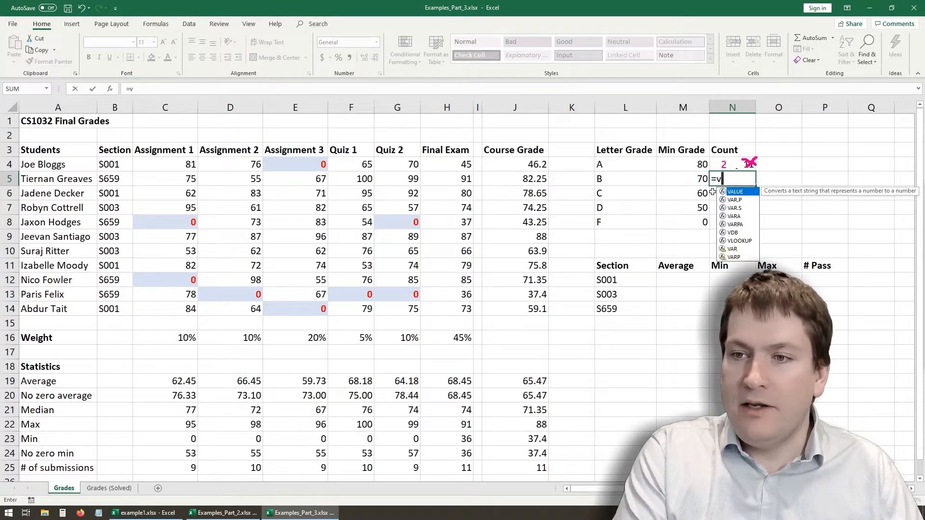
key(BackSpace)
key(BackSpace)
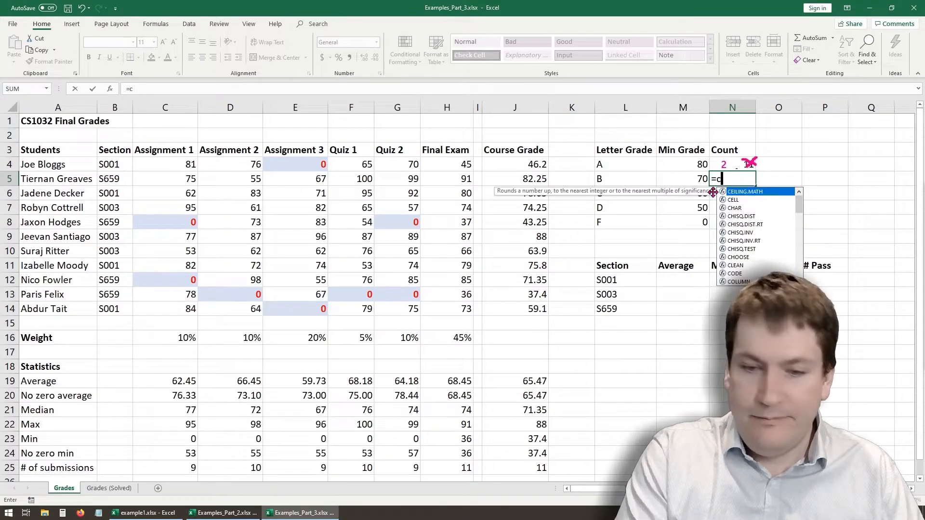
text(ountifs)
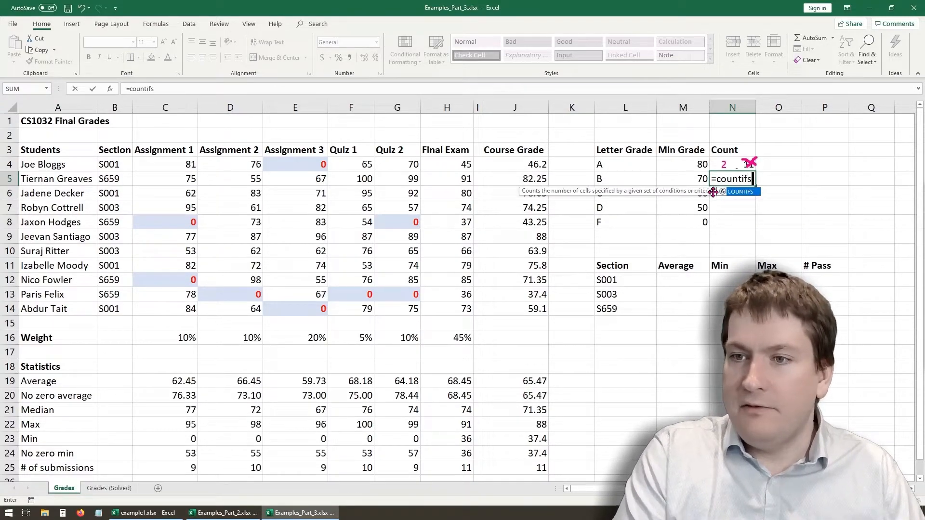
text(()
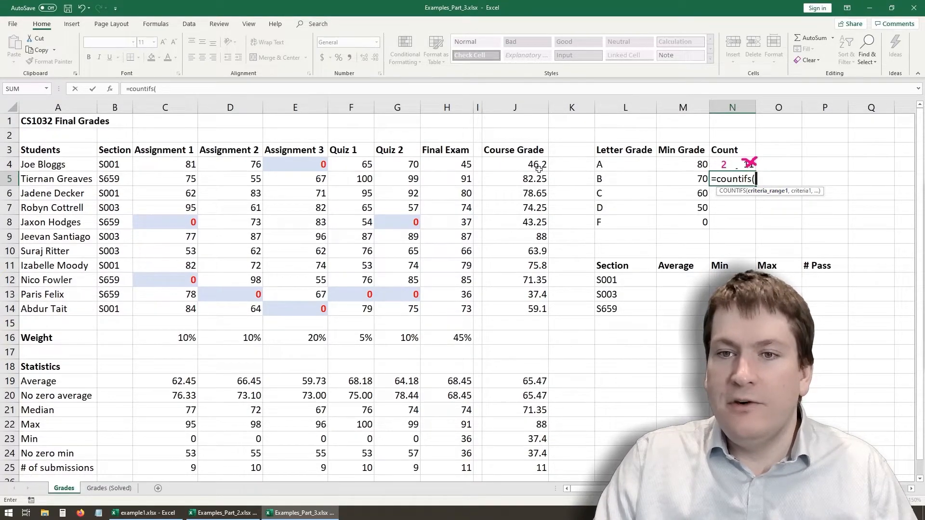
- Give the formula its first criteria range J4:J14 with the criterion ">70"
drag(529, 164, 532, 311)
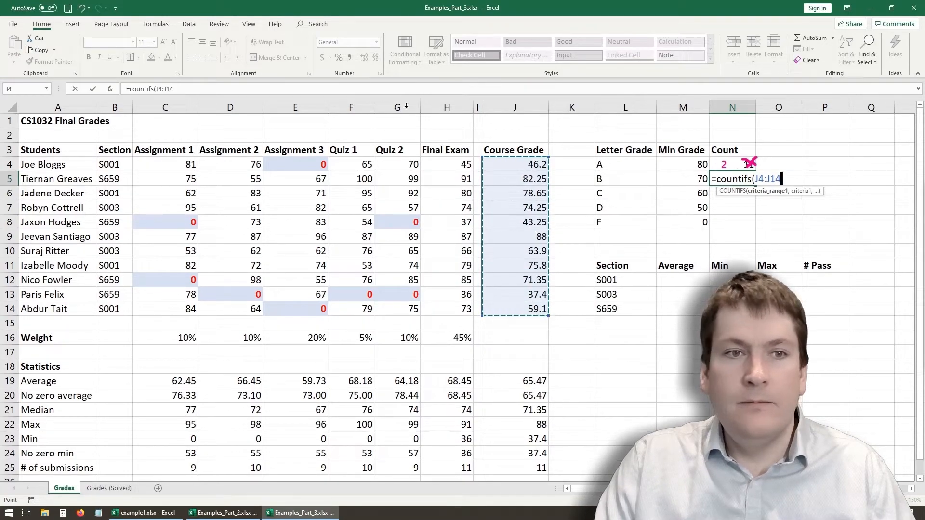
click(311, 92)
text(,">)
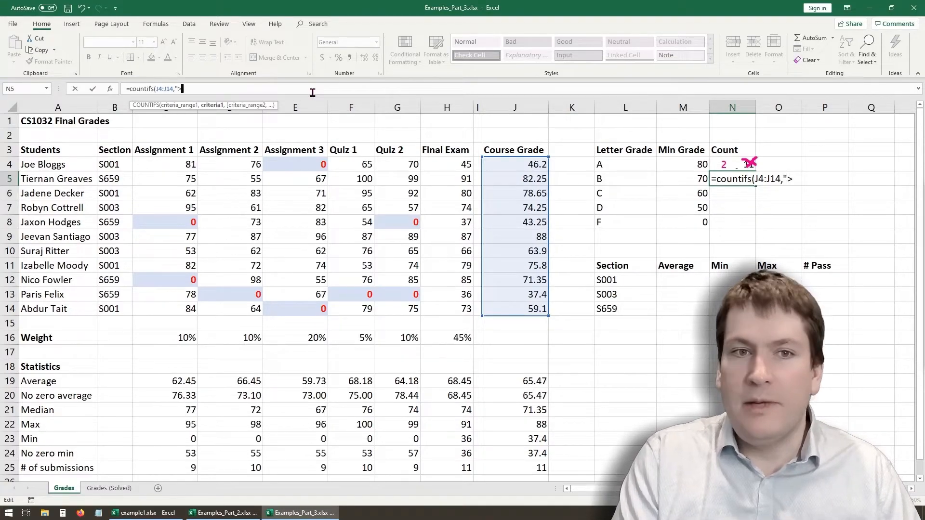
text(70)
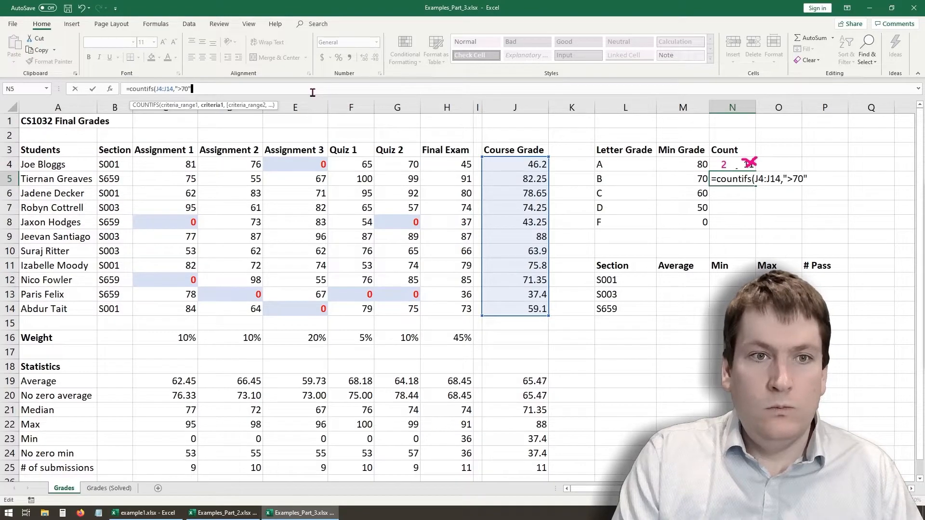
text(")
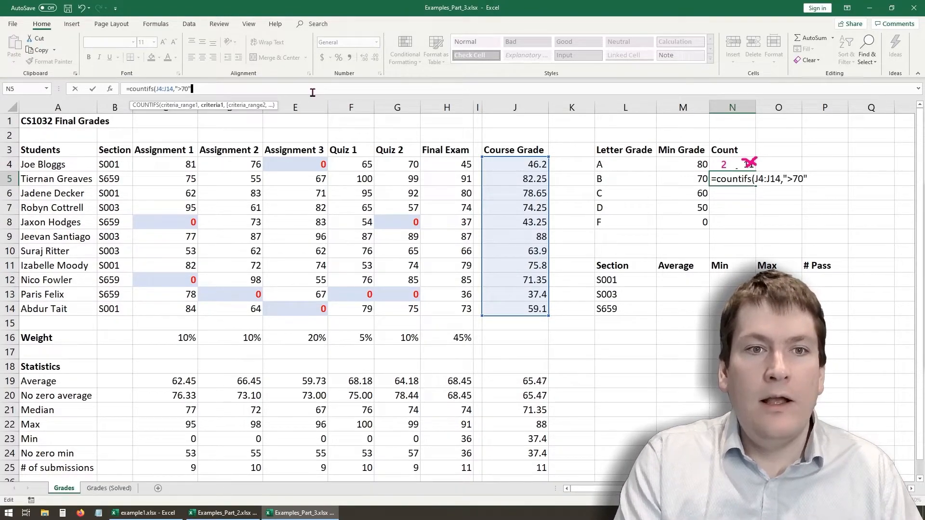
text(,)
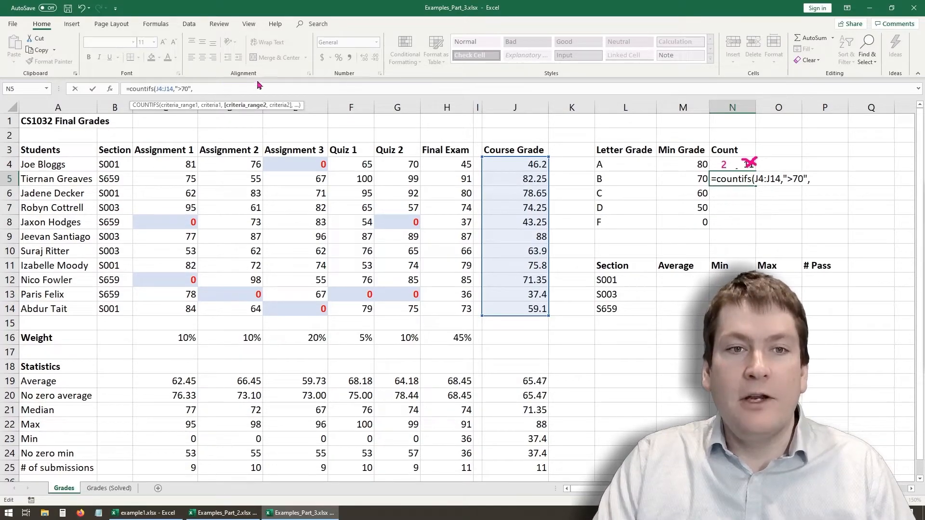
- Add J4:J14 as the second criteria range with the criterion "<=80" and complete the formula
drag(510, 164, 514, 307)
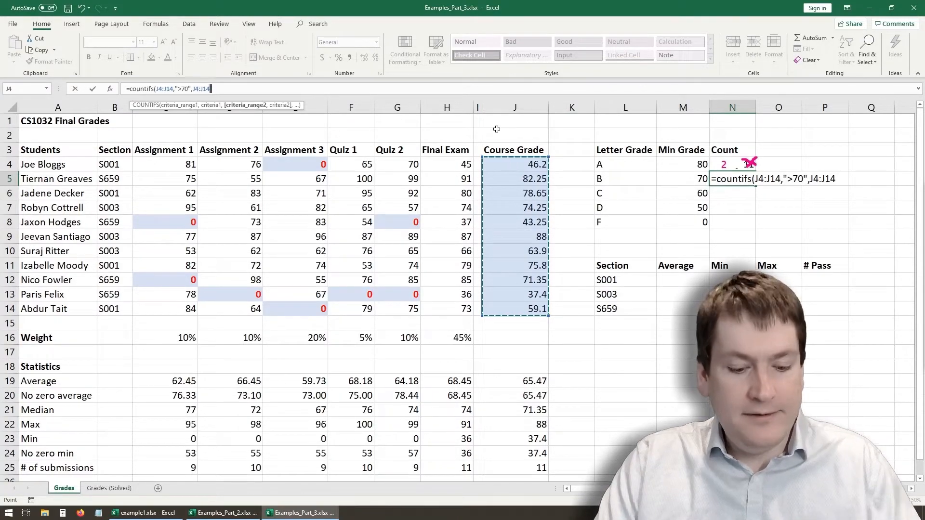
text(,"<=80)
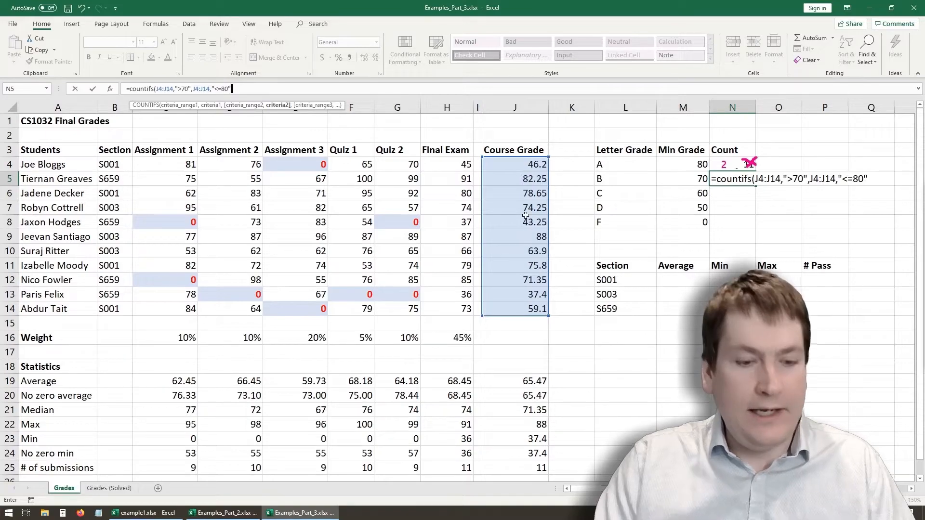
text())
key(Return)
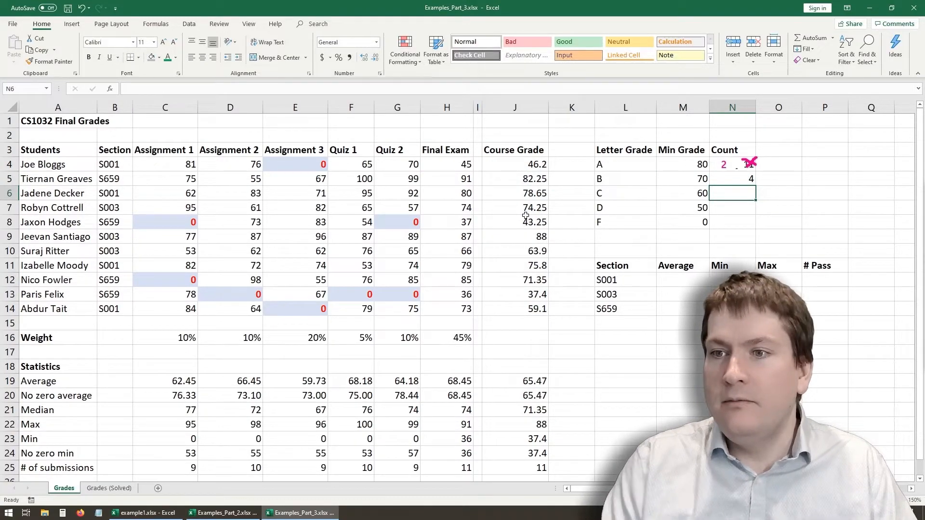
- Try copying the COUNTIFS formula from N5 down to N6 with relative references, and clear the copy
click(742, 178)
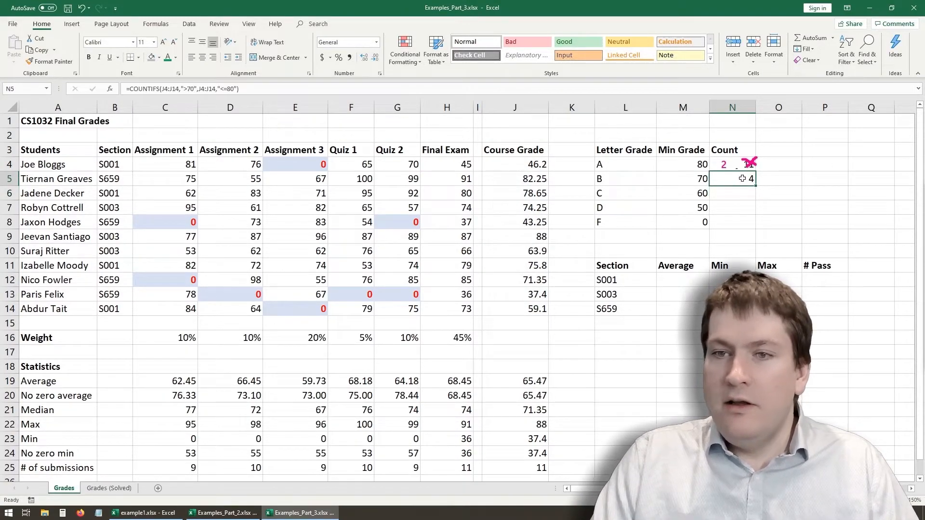
click(736, 194)
click(736, 179)
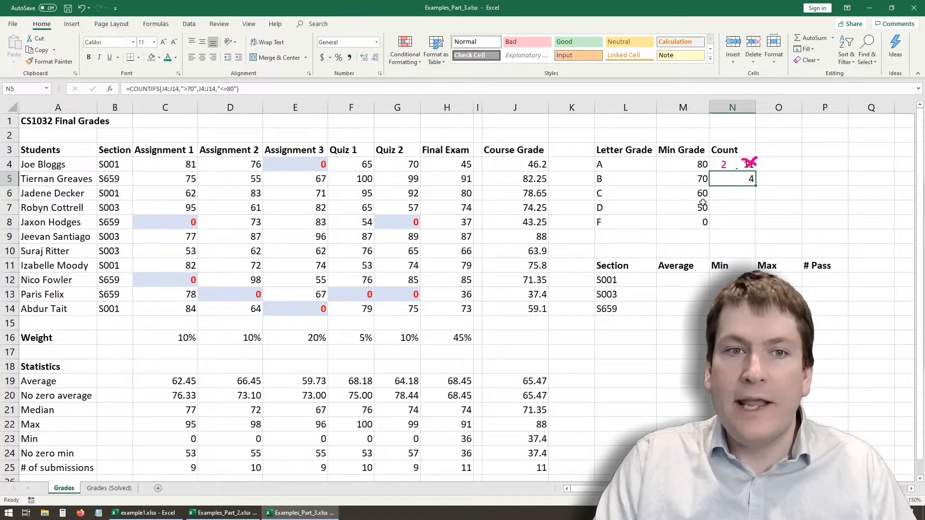
drag(755, 185, 754, 199)
click(730, 220)
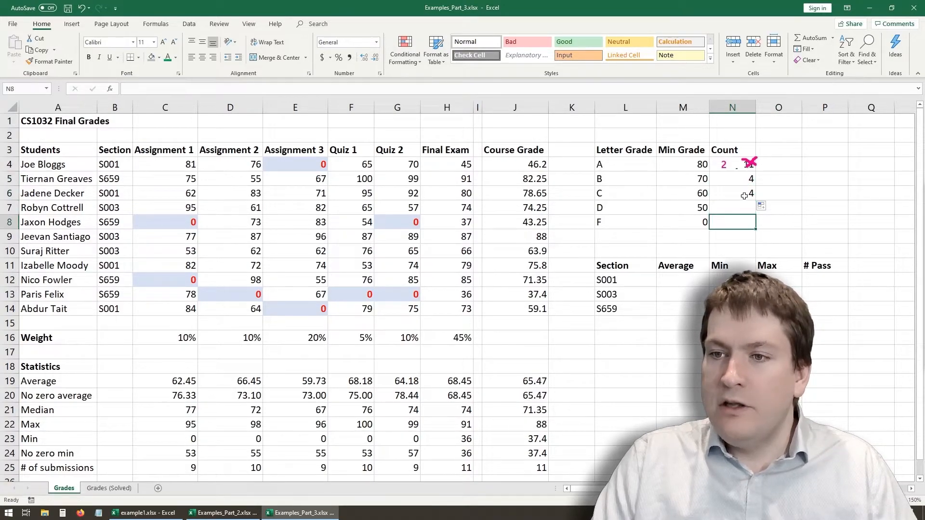
click(744, 195)
click(171, 88)
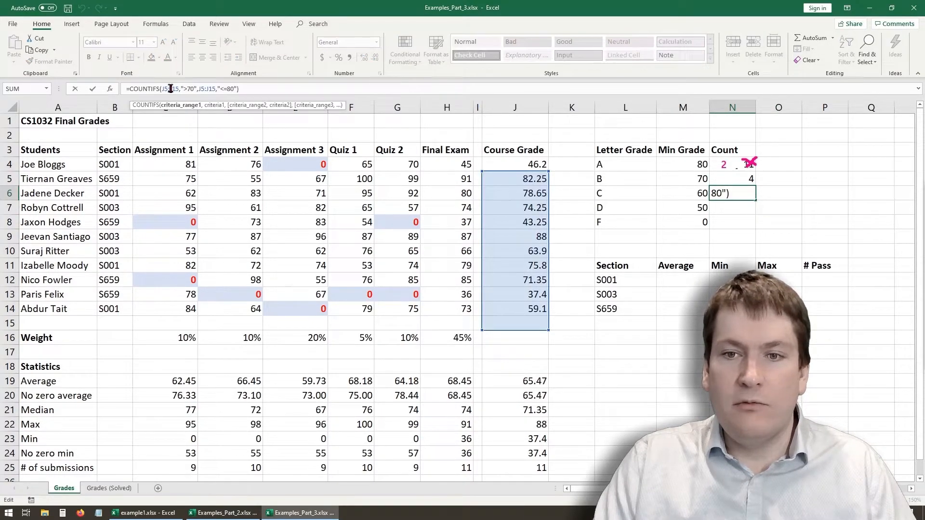
key(Escape)
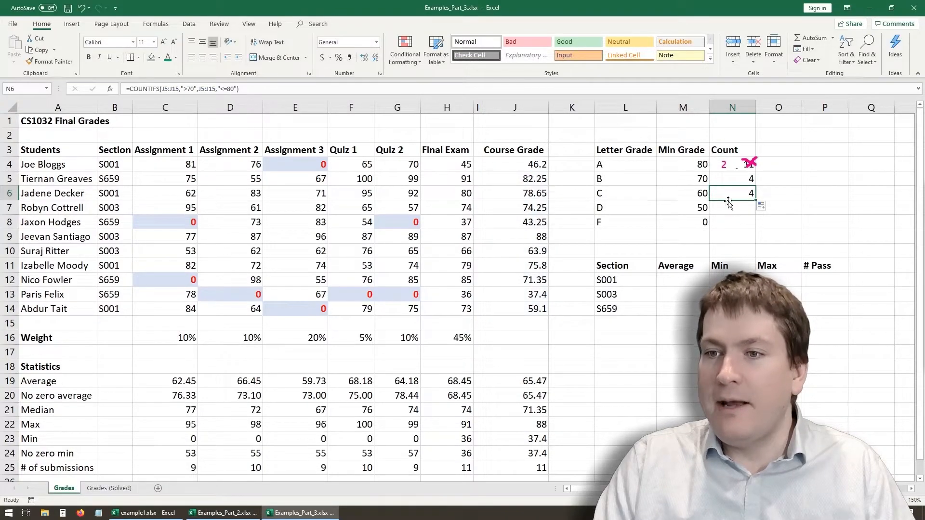
key(Delete)
- Make both ranges in N5's formula absolute as $J$4:$J$14 and fill it down to N6
click(739, 187)
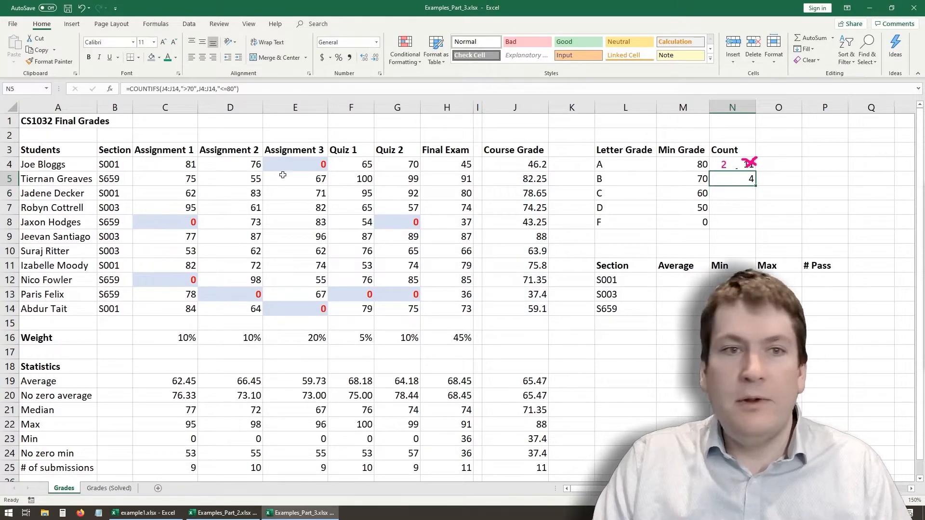
click(166, 89)
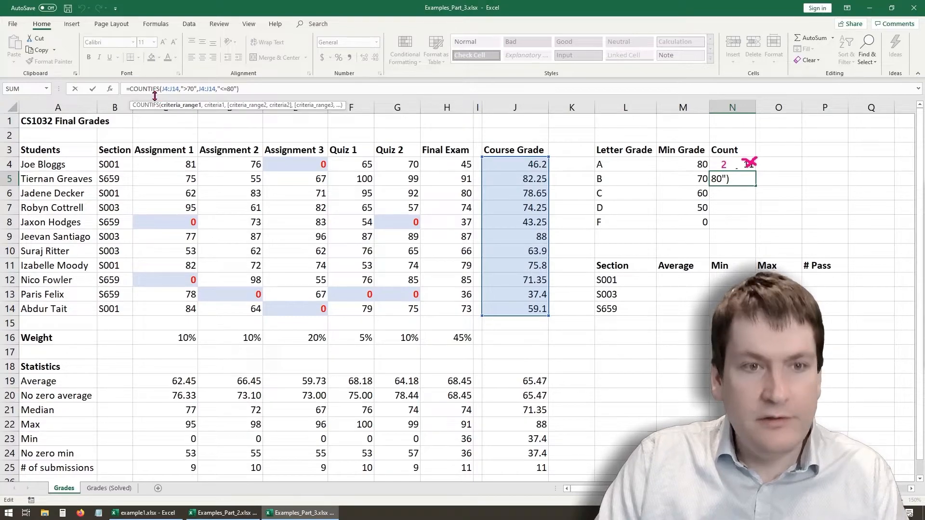
key(F4)
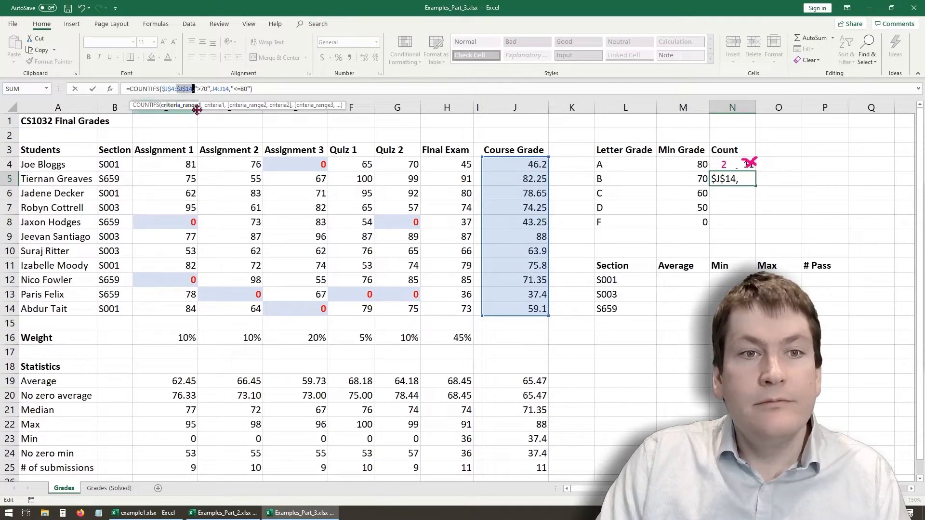
click(216, 88)
key(F4)
click(232, 88)
key(F4)
key(Return)
click(750, 178)
drag(758, 185, 757, 200)
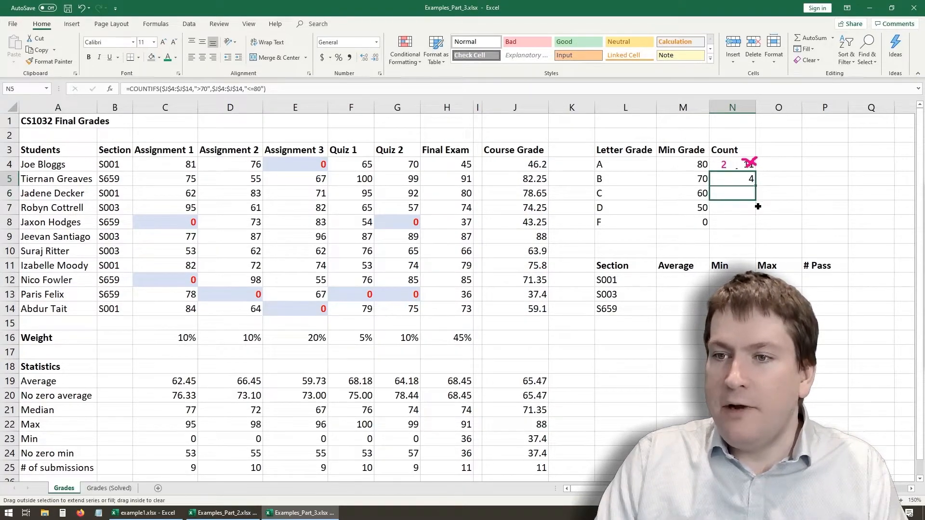
- Change the criteria of N6's COUNTIFS formula to ">60" and "<=70" for letter grade C
click(730, 193)
click(183, 88)
click(216, 89)
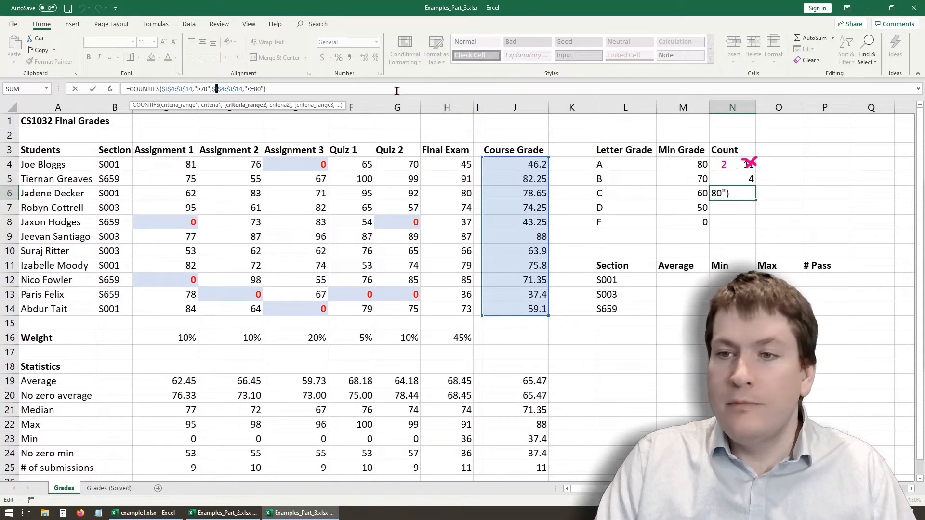
click(204, 89)
key(BackSpace)
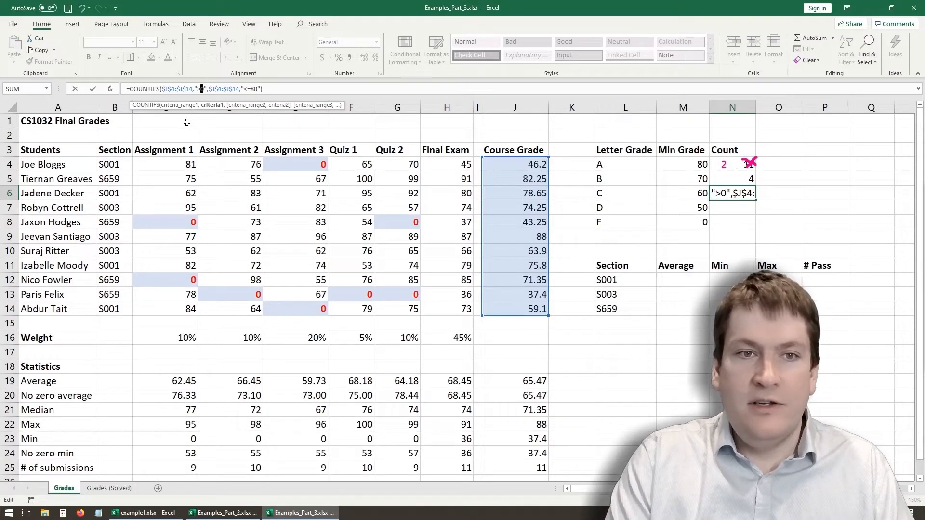
text(6)
click(258, 88)
key(BackSpace)
text(7)
key(Return)
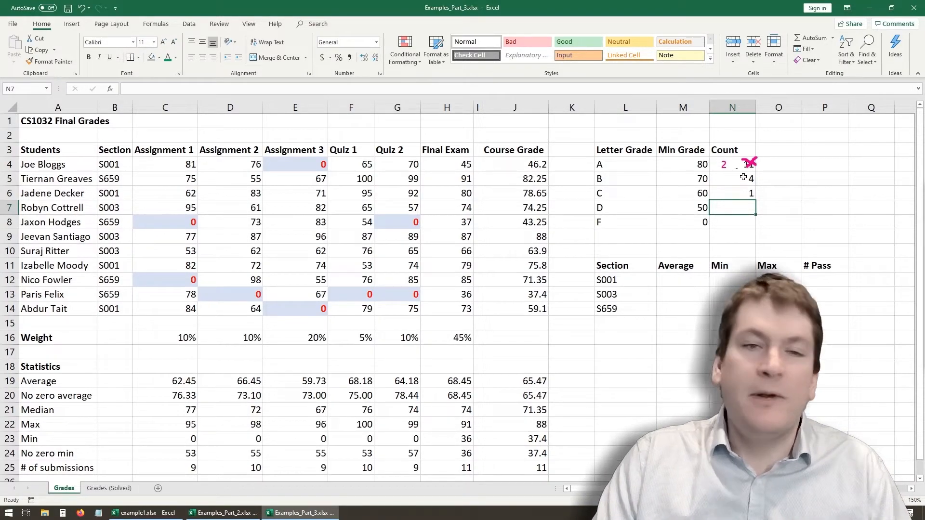
click(748, 193)
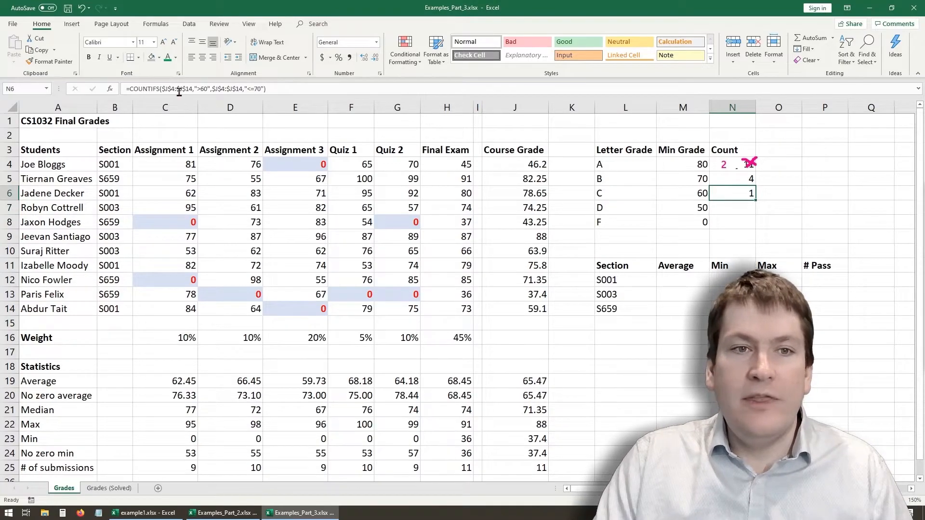
- Replace the fixed 60 in N6's first COUNTIFS criterion with a reference to C's minimum grade, making it ">"&M6
click(202, 89)
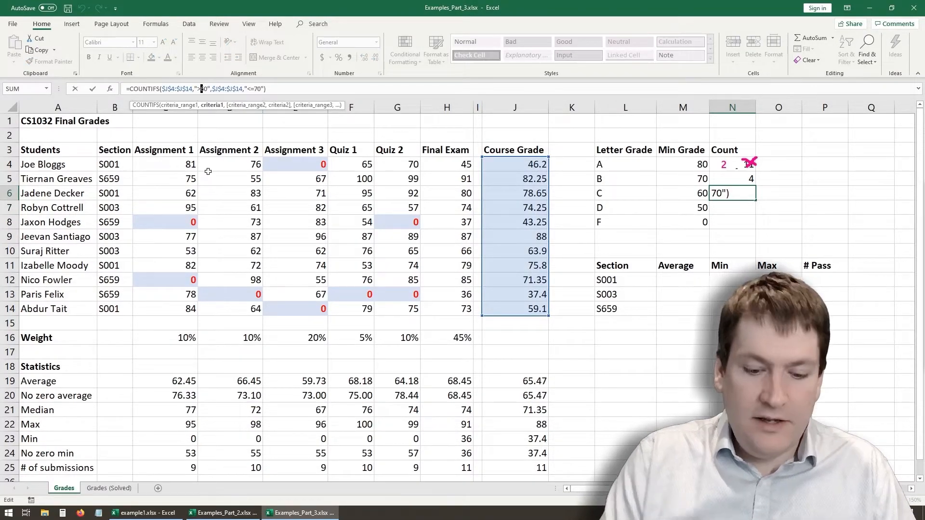
key(Left)
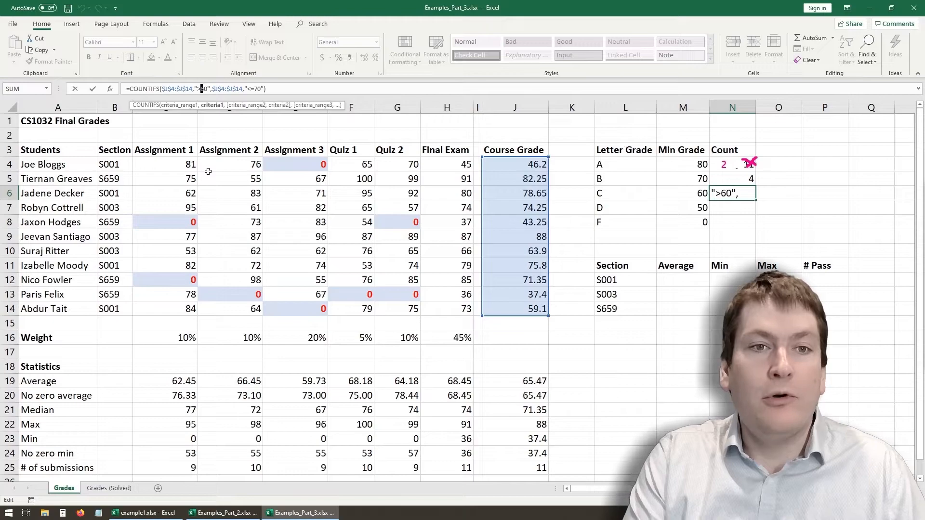
text(")
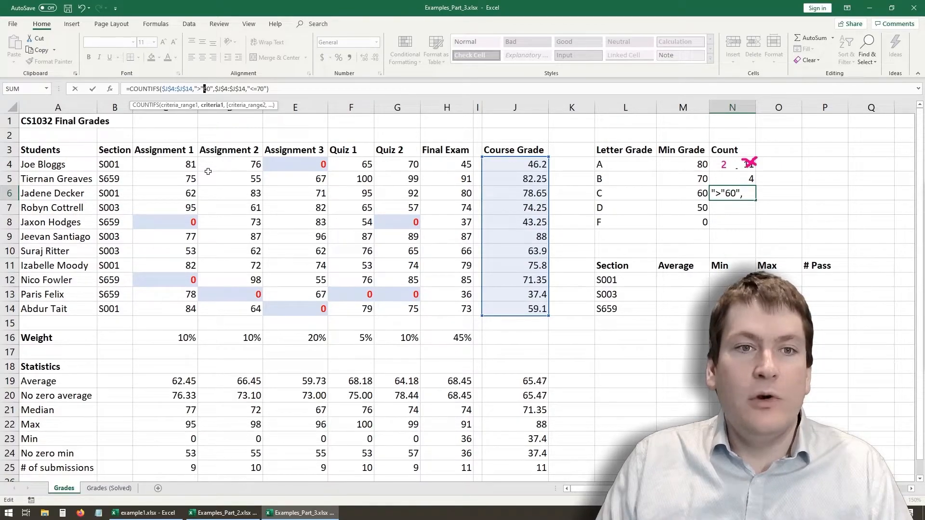
text(&)
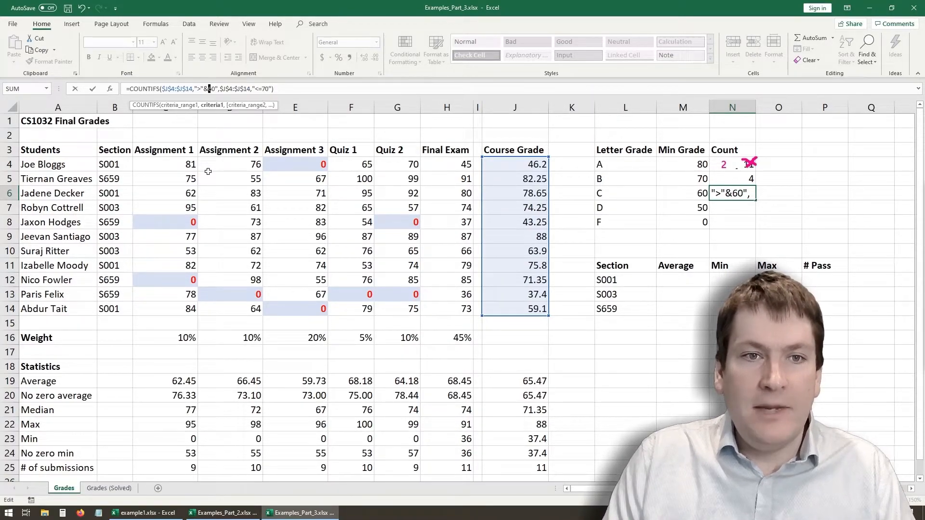
key(Right)
key(Right)
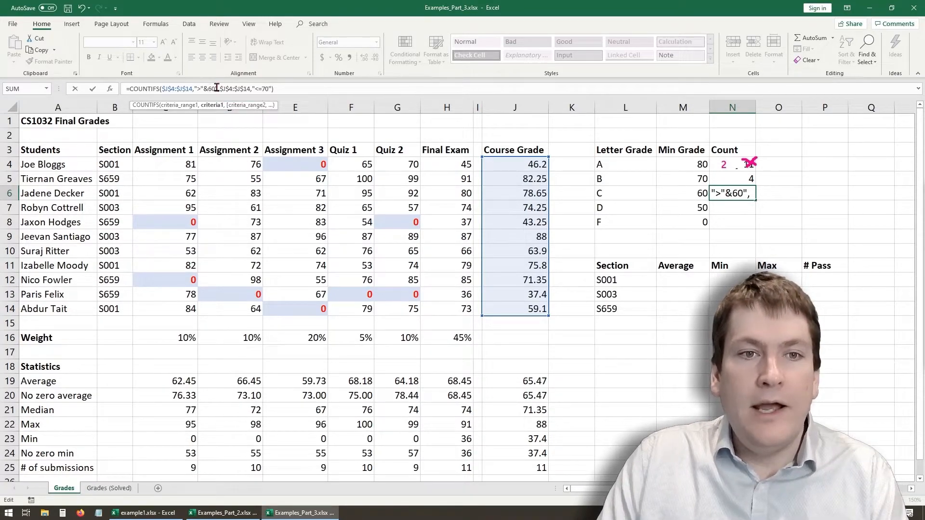
key(BackSpace)
key(BackSpace)
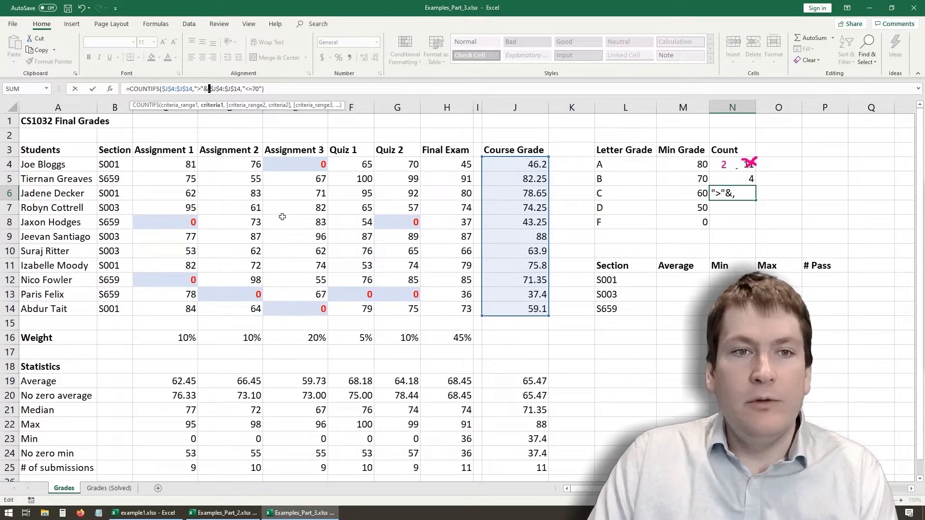
click(685, 191)
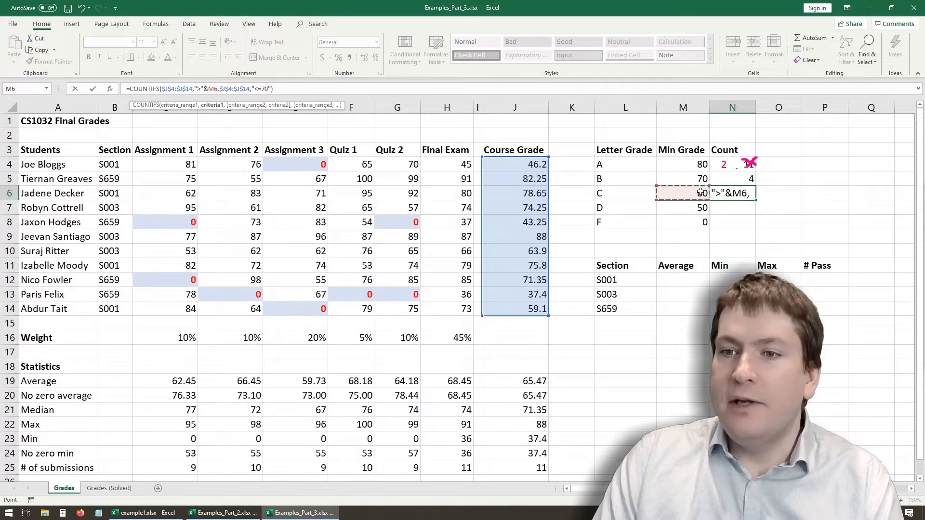
- Replace the fixed 70 in N6's second criterion with B's minimum grade, making it "<="&M5, and complete the formula
click(264, 89)
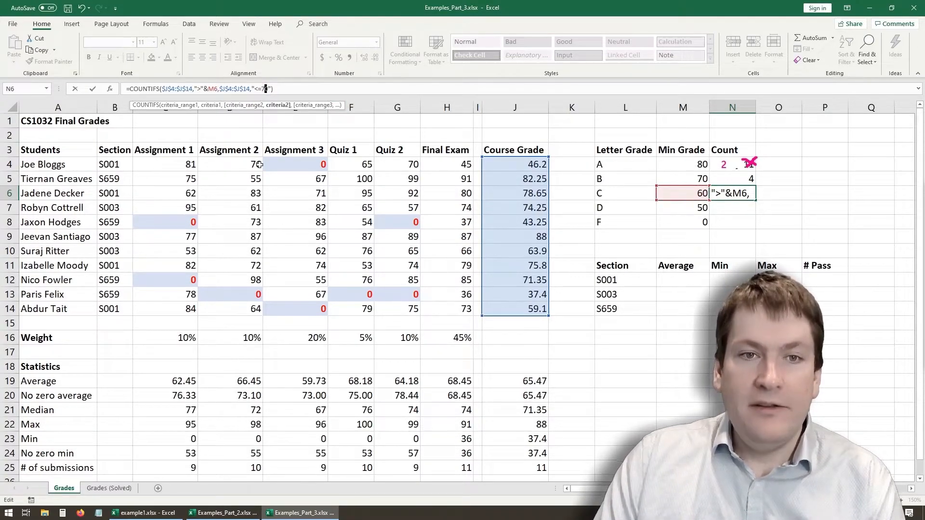
key(Left)
text(")
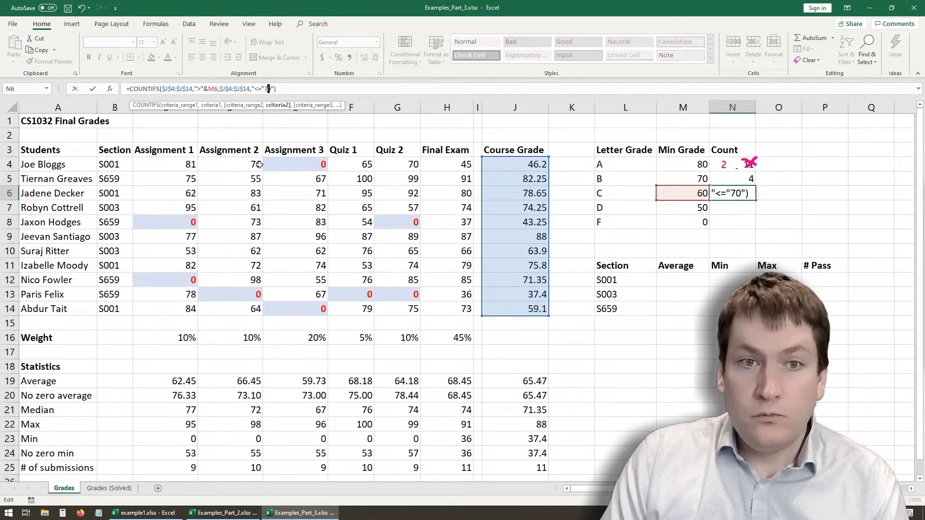
key(BackSpace)
key(BackSpace)
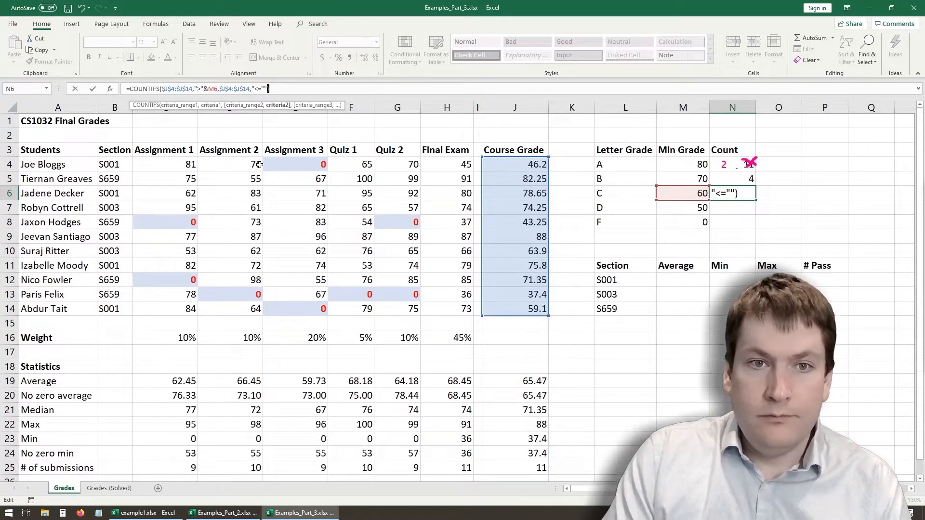
key(BackSpace)
text(&)
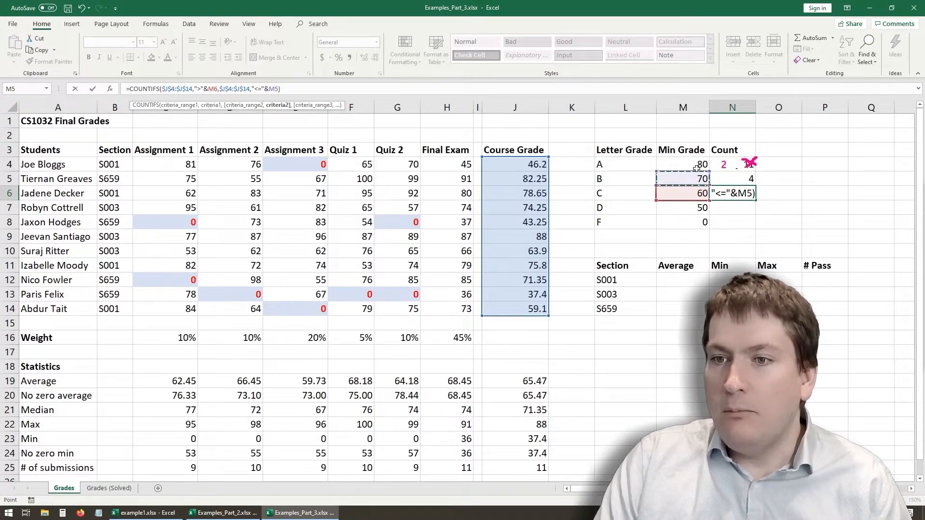
click(291, 90)
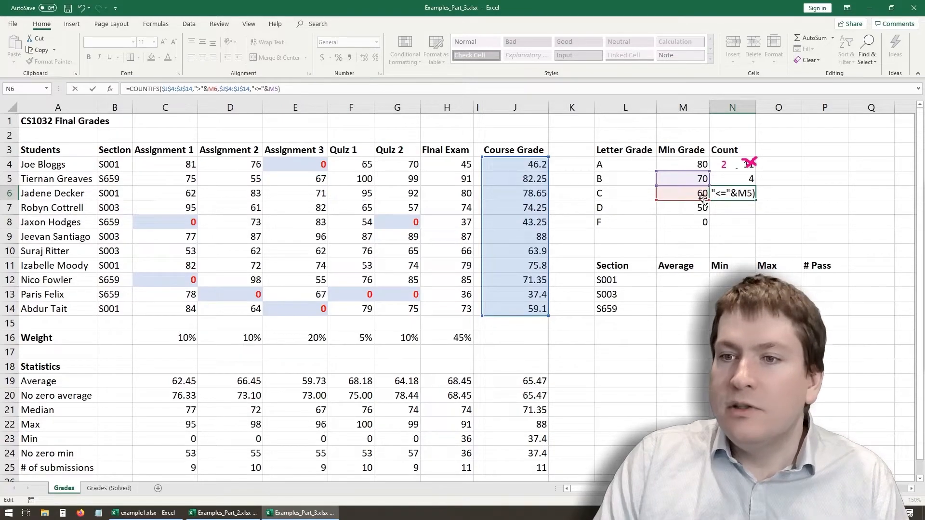
key(Return)
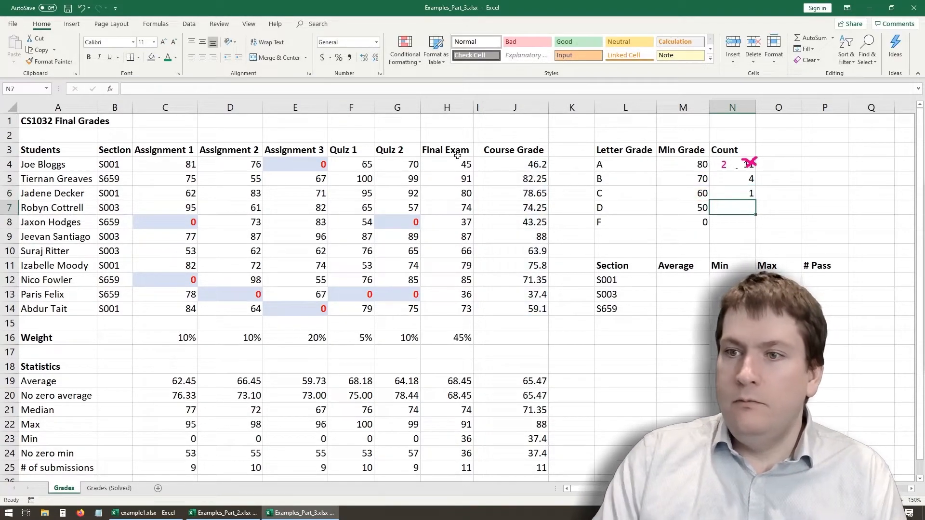
- Fill N6's COUNTIFS formula down to N8 for grades D and F, and check the cell references in both copies
click(741, 194)
drag(754, 202, 755, 230)
click(732, 223)
click(737, 205)
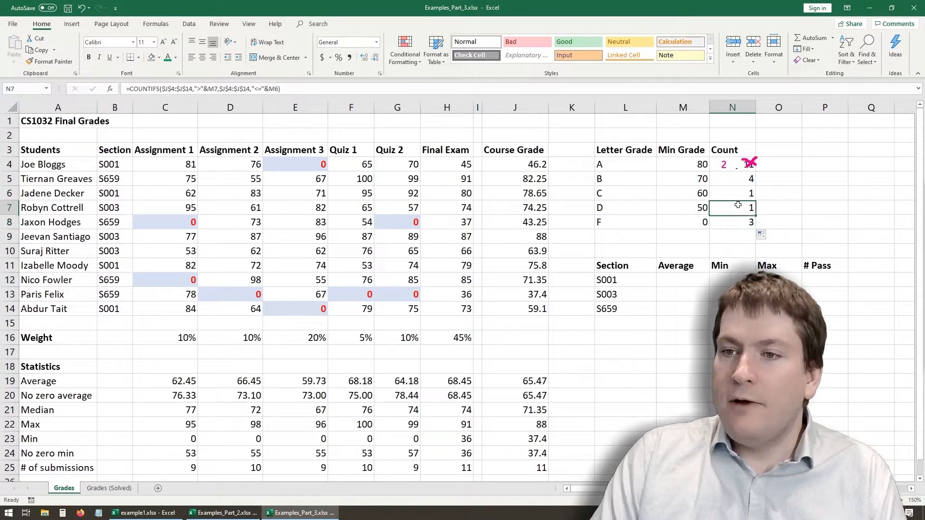
click(232, 89)
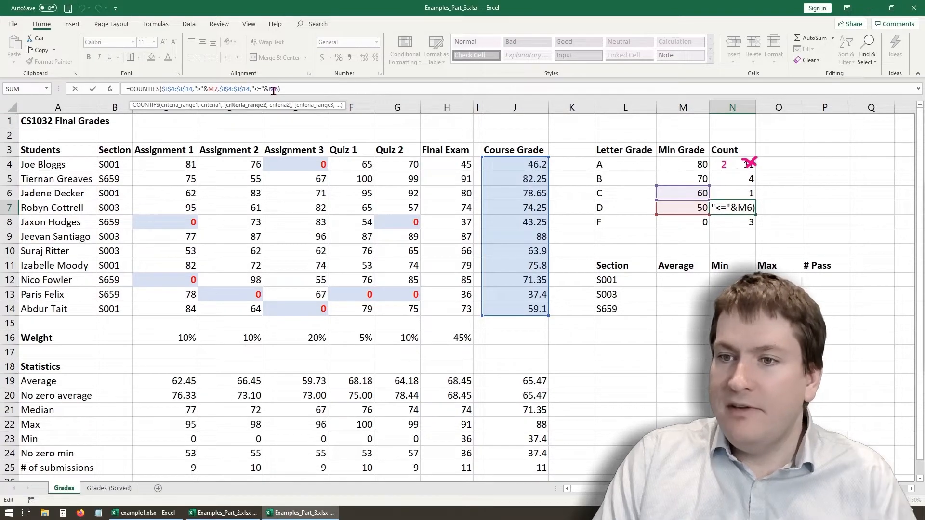
key(Return)
click(226, 89)
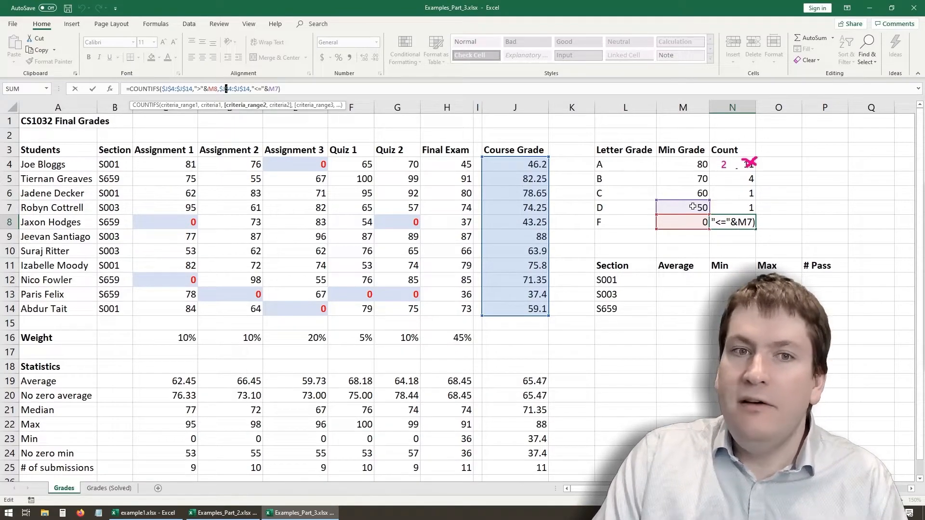
key(Return)
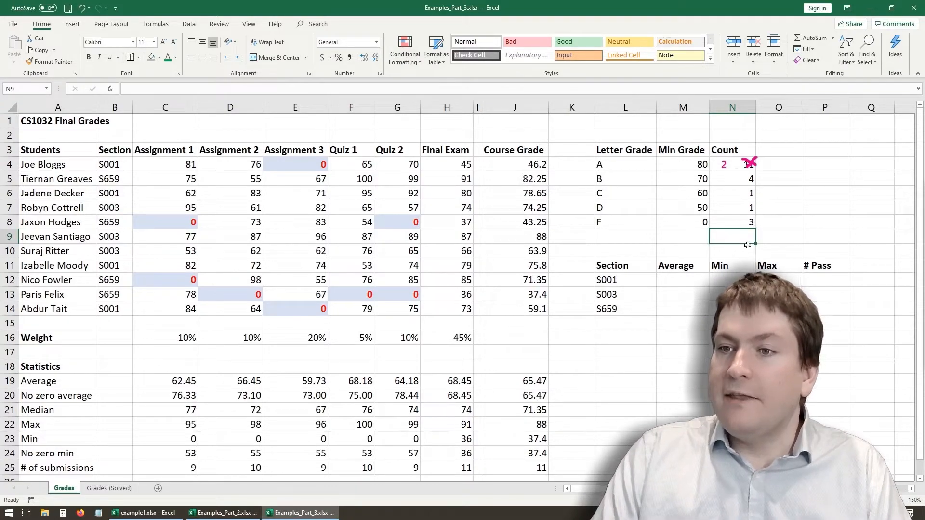
- Examine the students' Section column and the section table's Average, Min, Max and # Pass columns
click(643, 382)
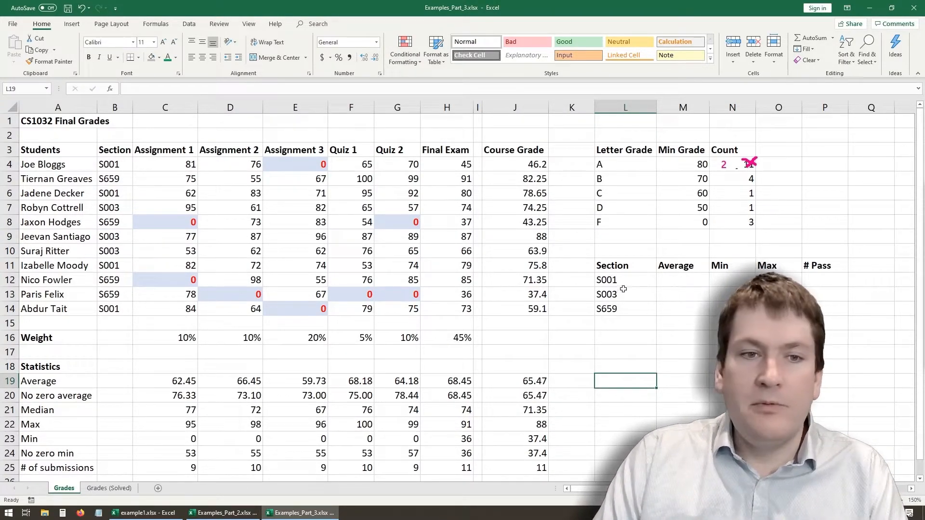
drag(106, 159, 114, 311)
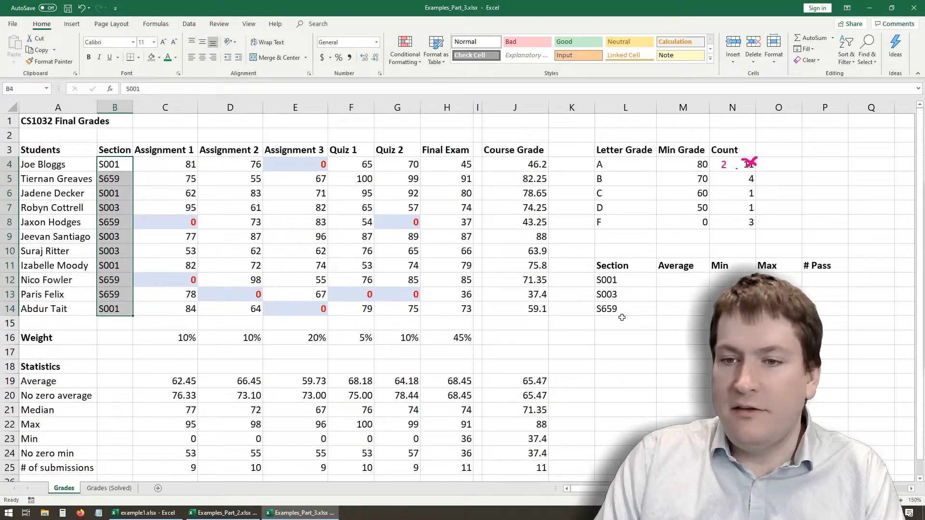
click(779, 309)
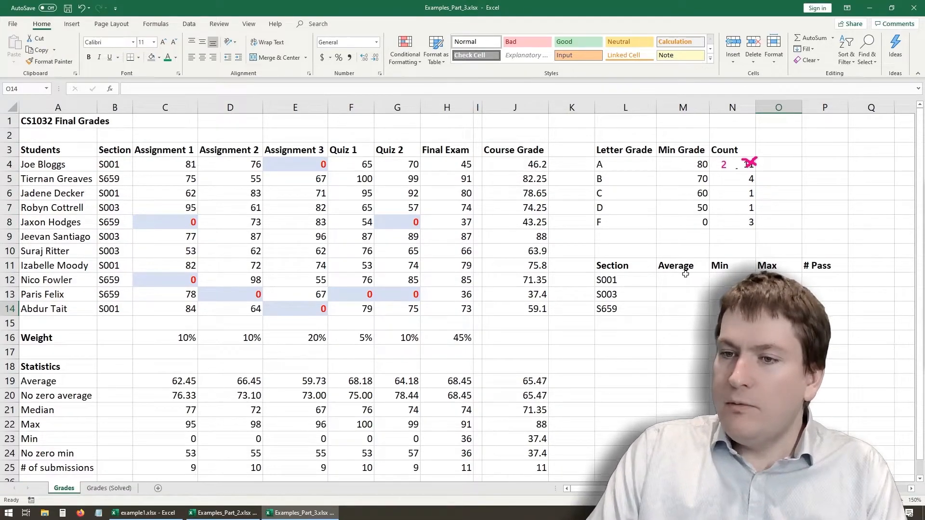
drag(690, 279, 696, 310)
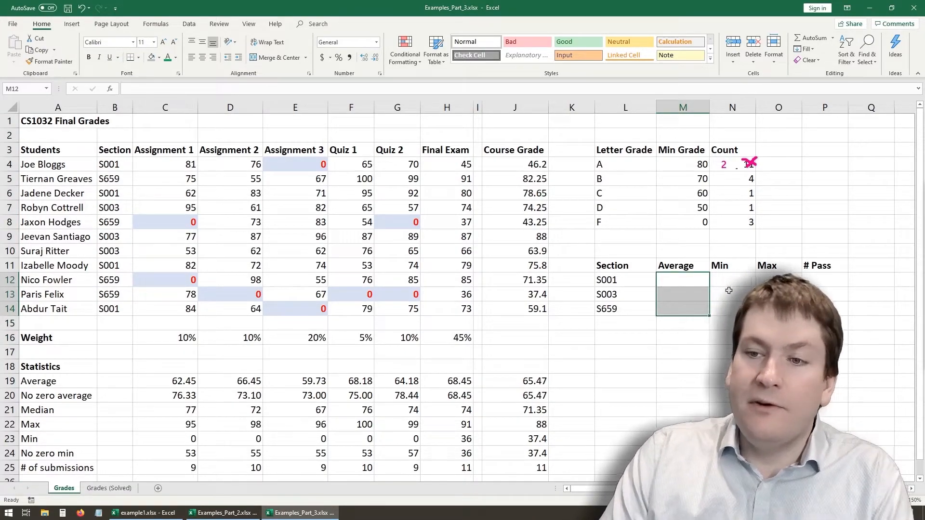
drag(735, 277, 734, 308)
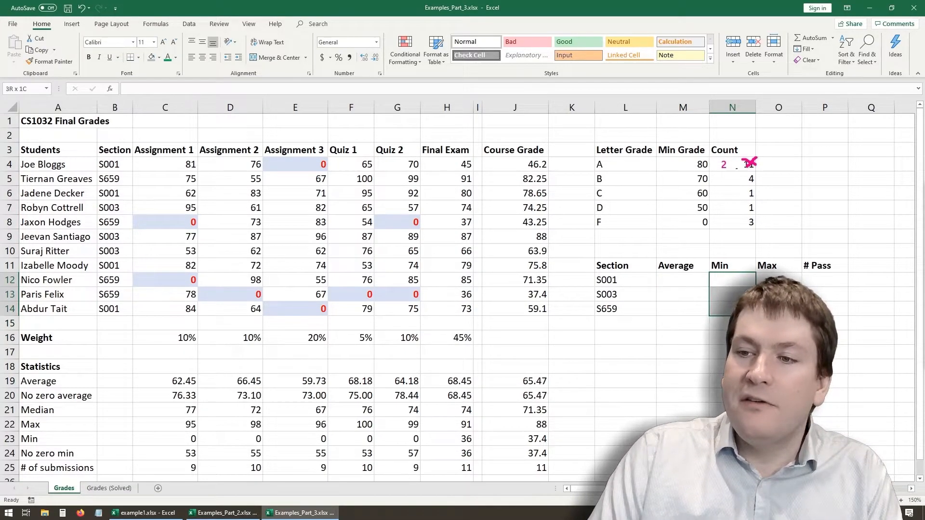
drag(773, 274, 777, 308)
drag(817, 280, 819, 309)
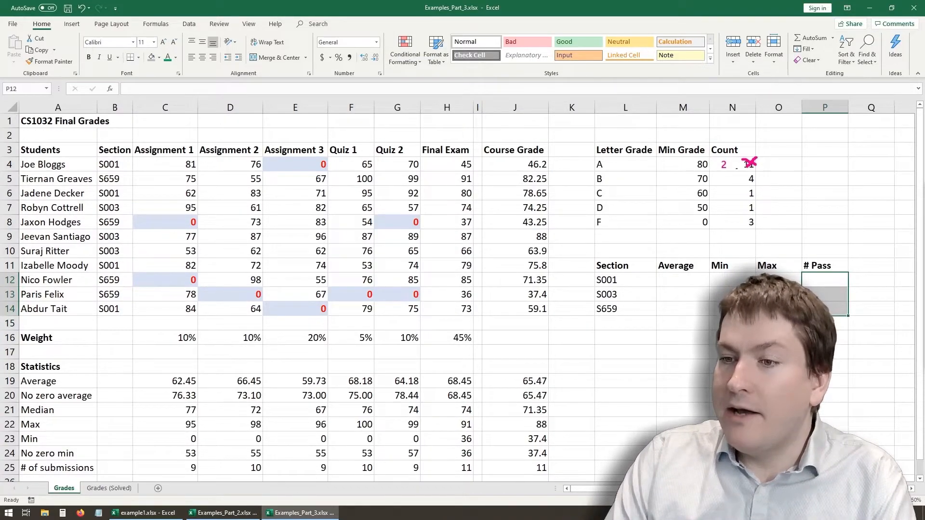
- Start an AVERAGEIF formula in M12 for the average of section S001
click(664, 277)
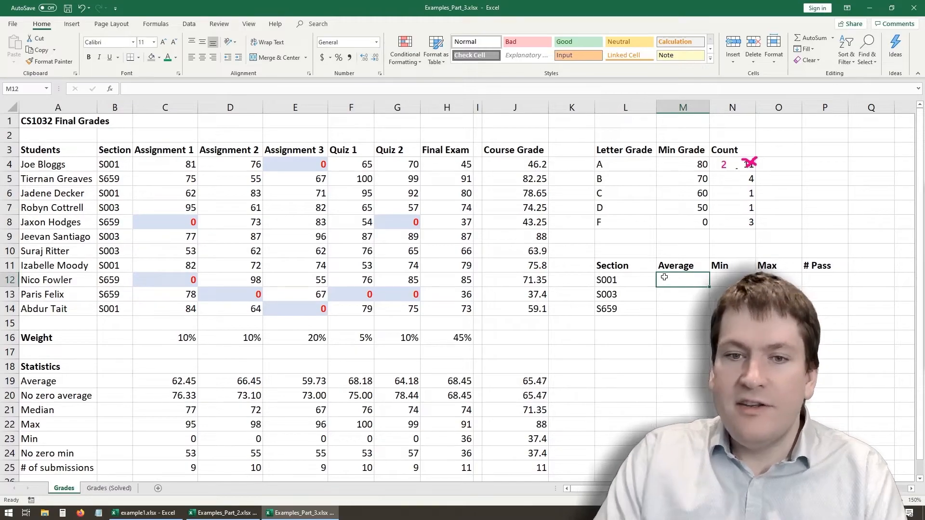
text(=average)
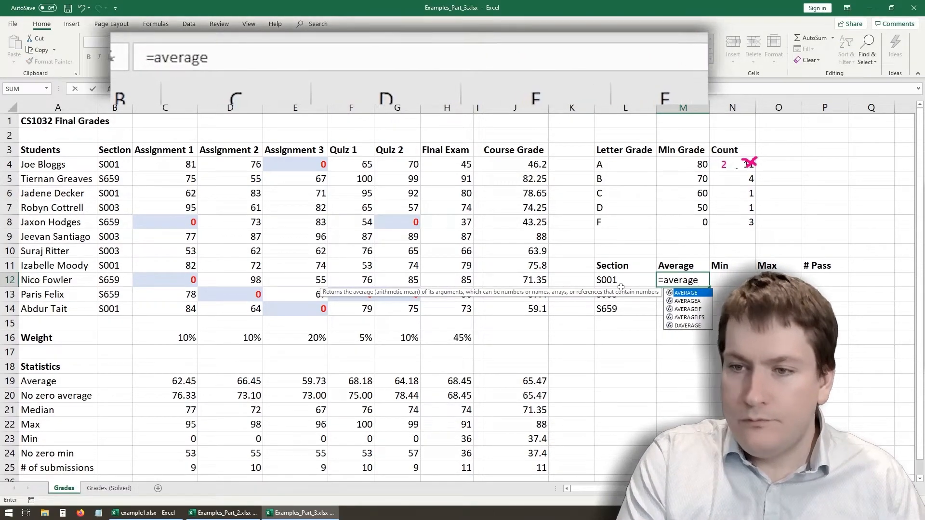
text(if()
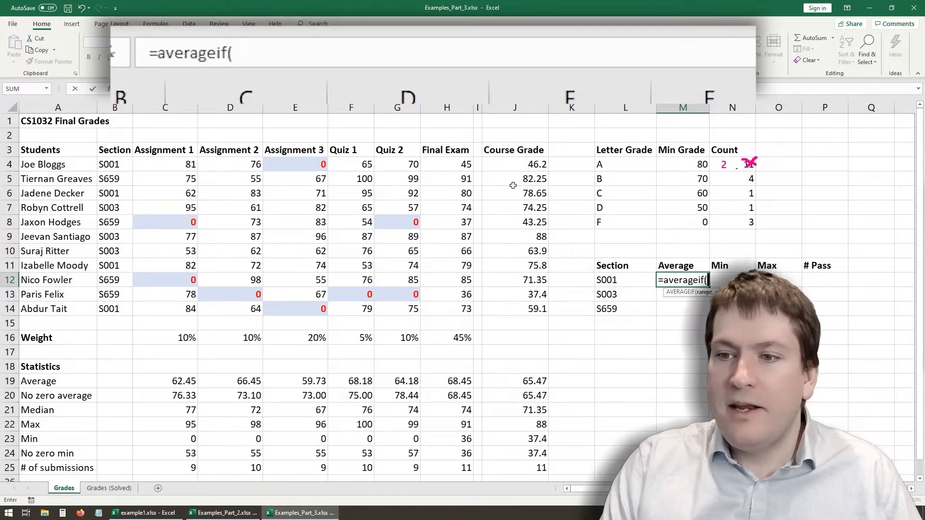
- Try listing section S001's Assignment 1 cells C4, C6, C11 and C14 as separate arguments, and remove them from the formula
drag(174, 165, 187, 307)
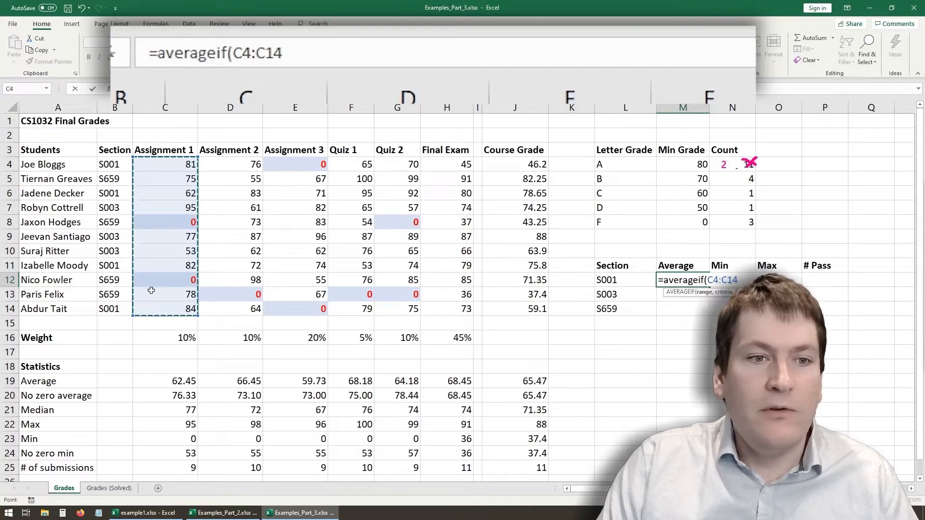
click(169, 165)
text(,)
click(160, 190)
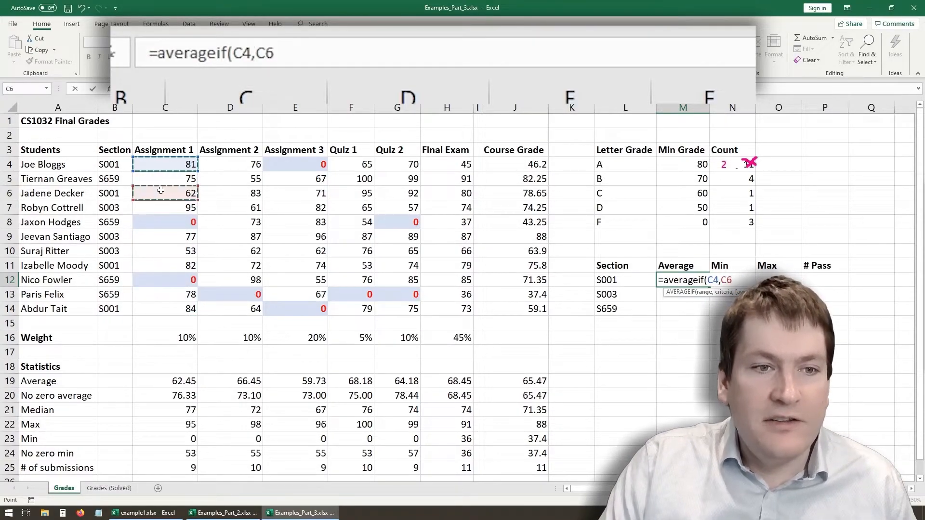
text(,)
click(161, 261)
text(,)
click(164, 307)
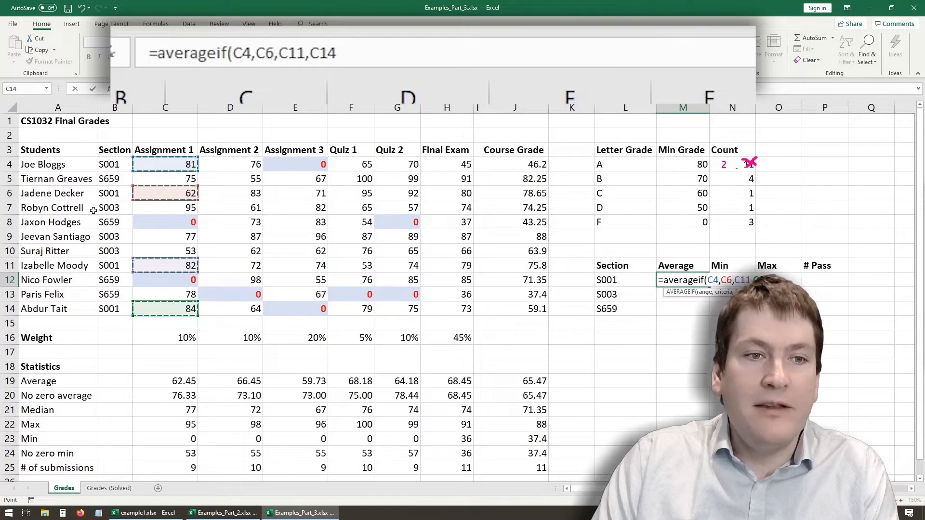
drag(361, 50, 230, 48)
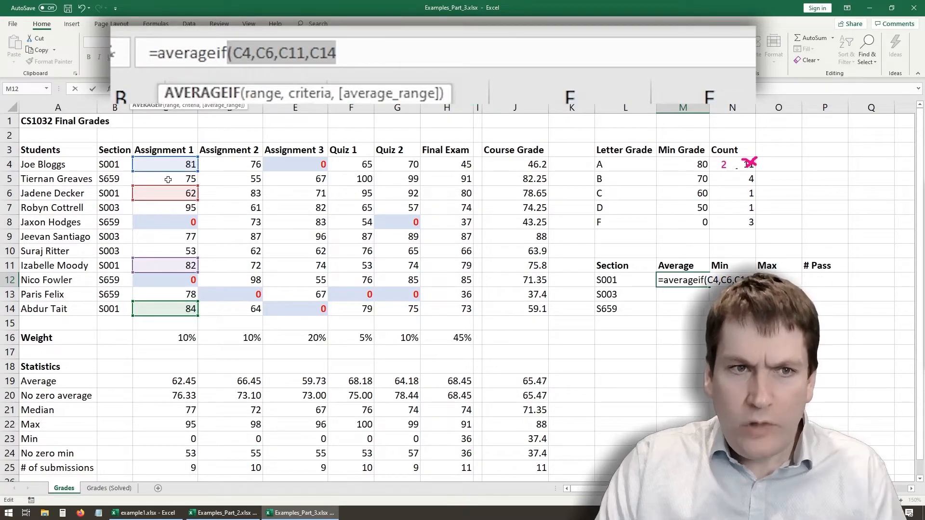
key(BackSpace)
- Change M12's function to AVERAGEIFS and set the course grades J4:J14 as the average range
text(s)
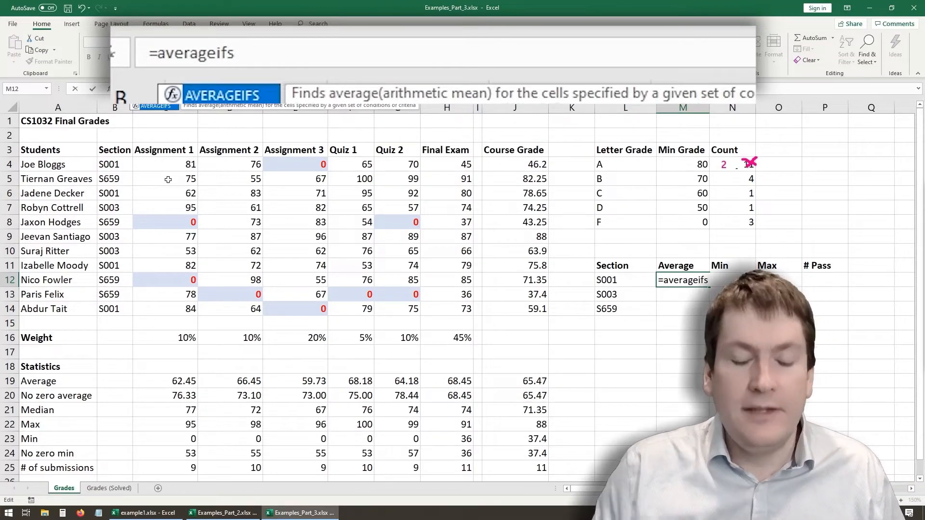
text(()
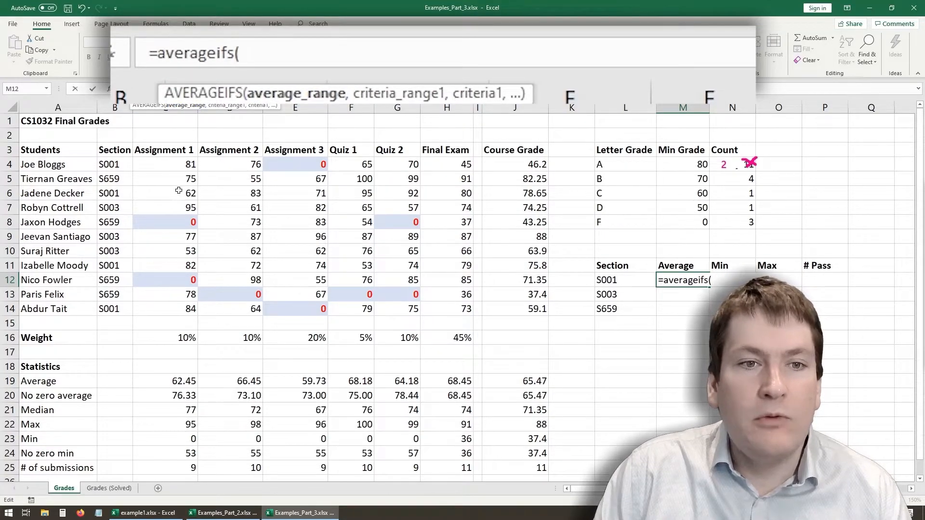
drag(178, 165, 178, 311)
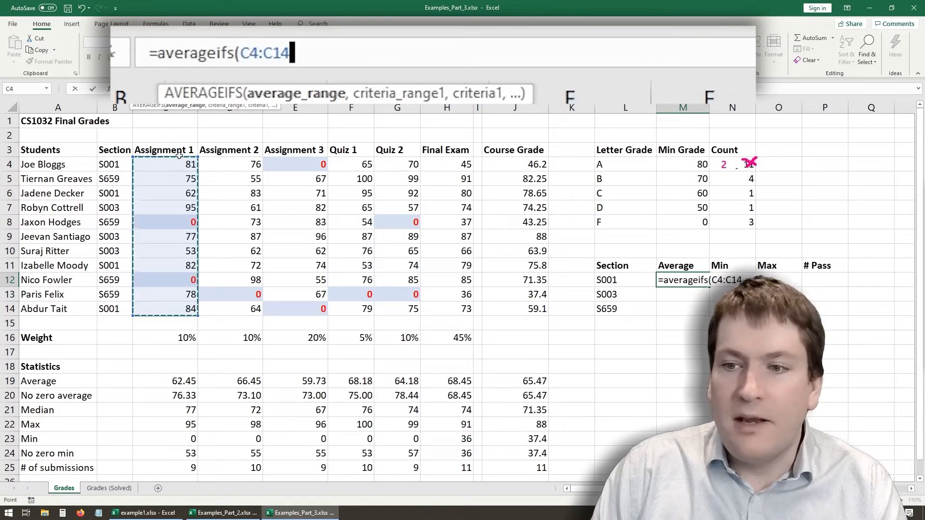
click(512, 166)
drag(512, 166, 504, 309)
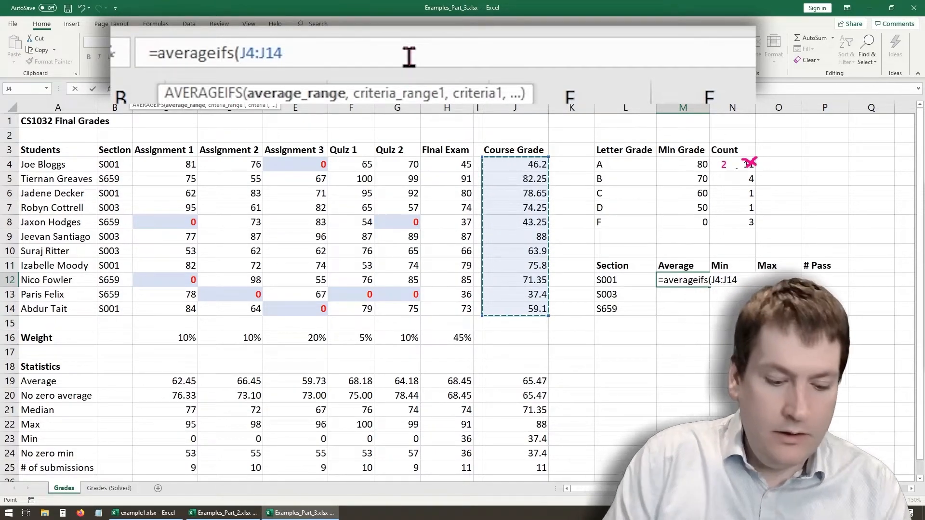
text(,)
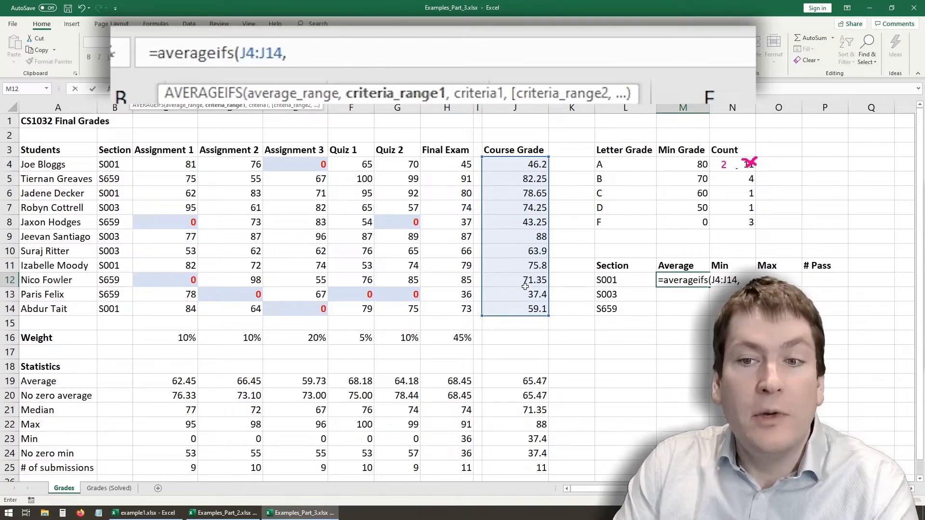
- Complete M12's AVERAGEIFS formula with the Section column B4:B14 as criteria range and "S001" as the criterion
drag(110, 164, 110, 308)
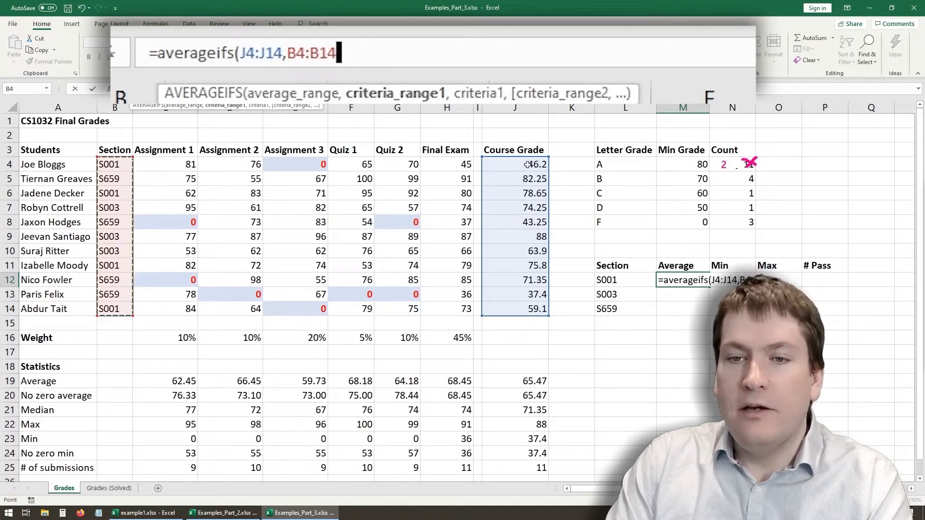
text(,")
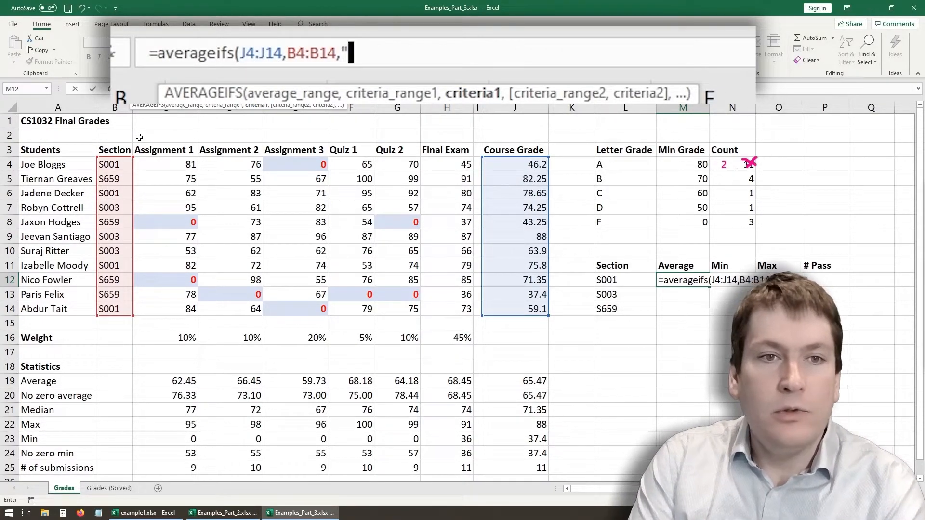
text(S0)
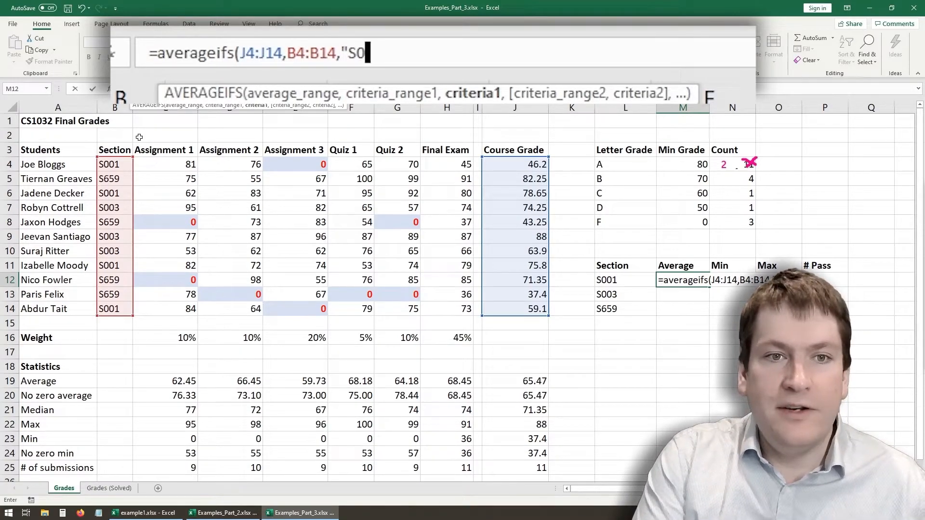
text(01")
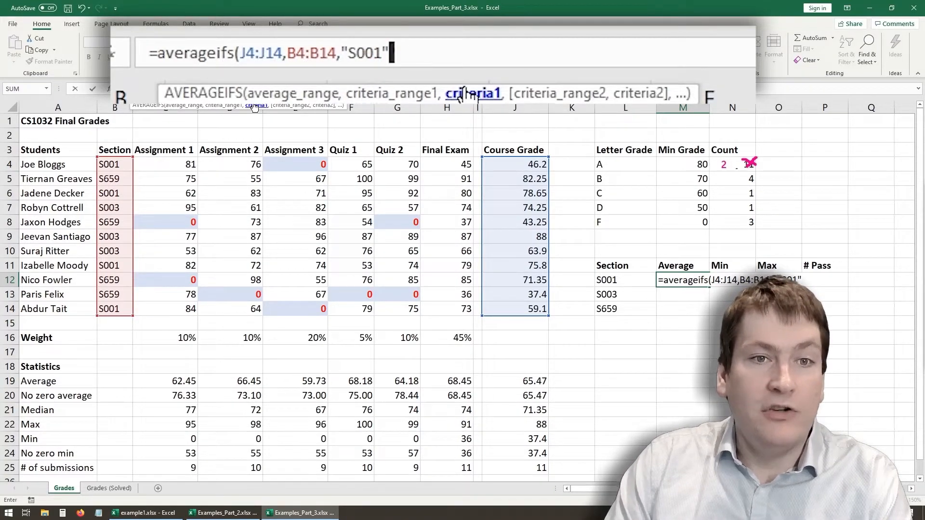
key(Return)
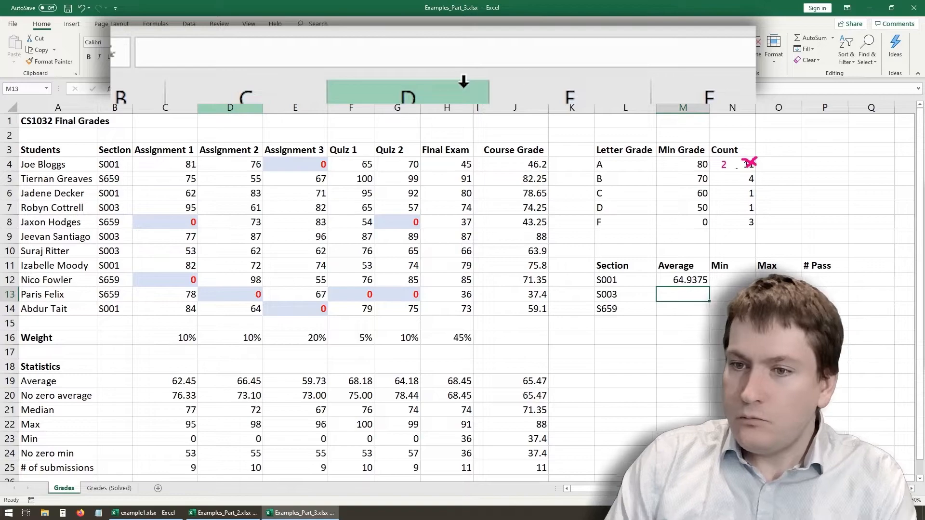
- Make the course grade range J4:J14 and the section range B4:B14 absolute references in M12's formula
click(692, 280)
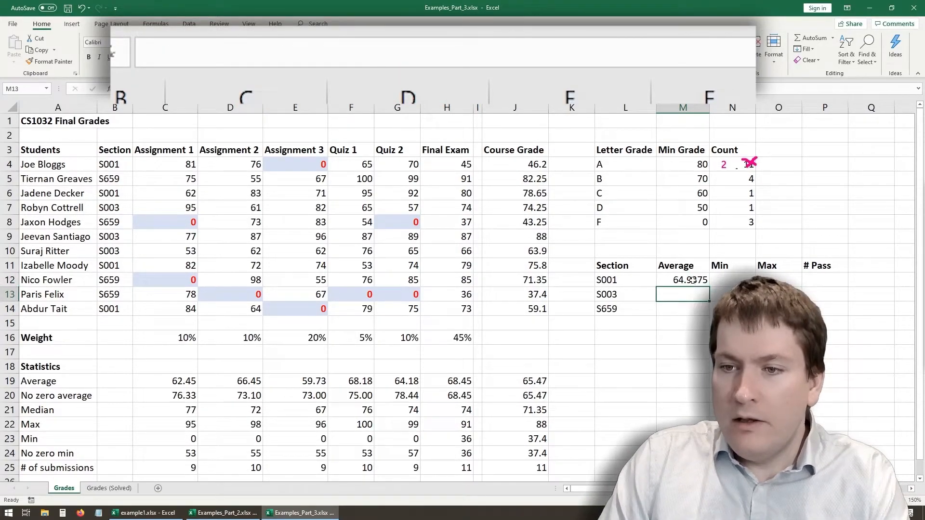
drag(709, 286, 703, 320)
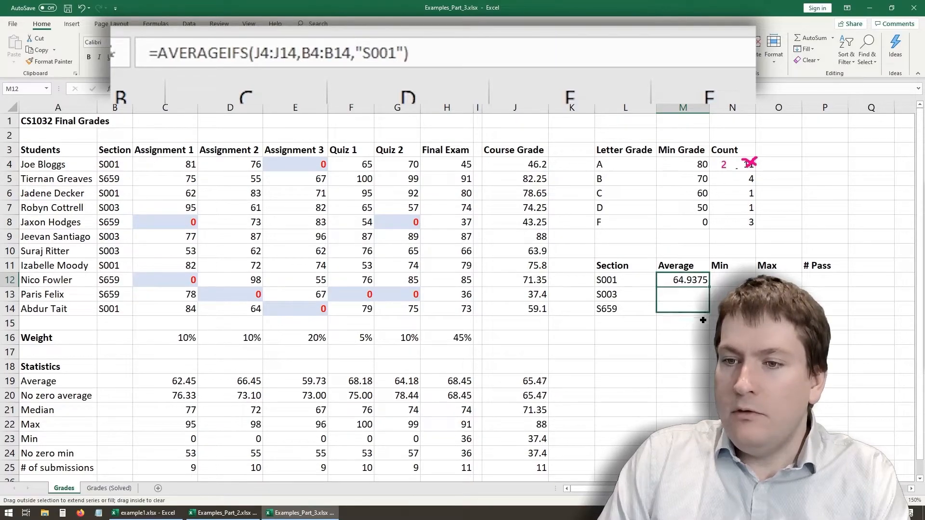
drag(705, 282, 706, 282)
click(265, 62)
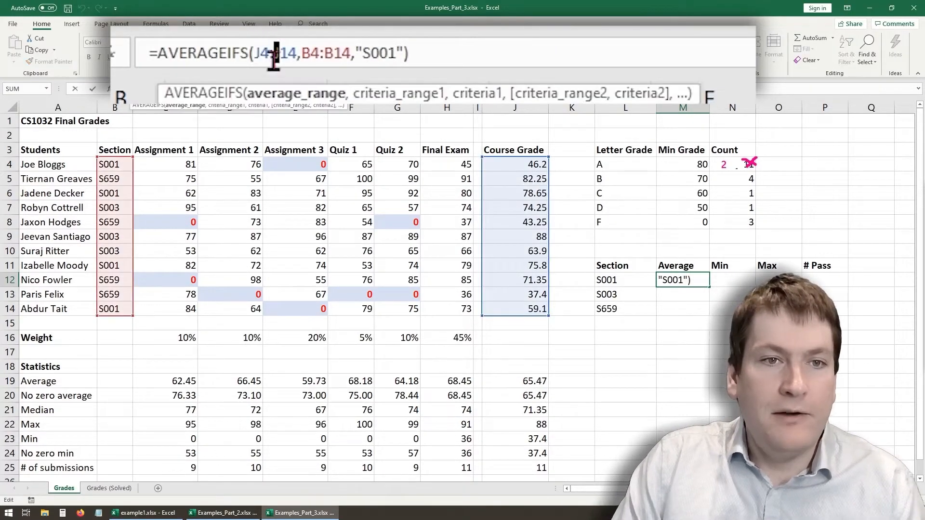
key(F4)
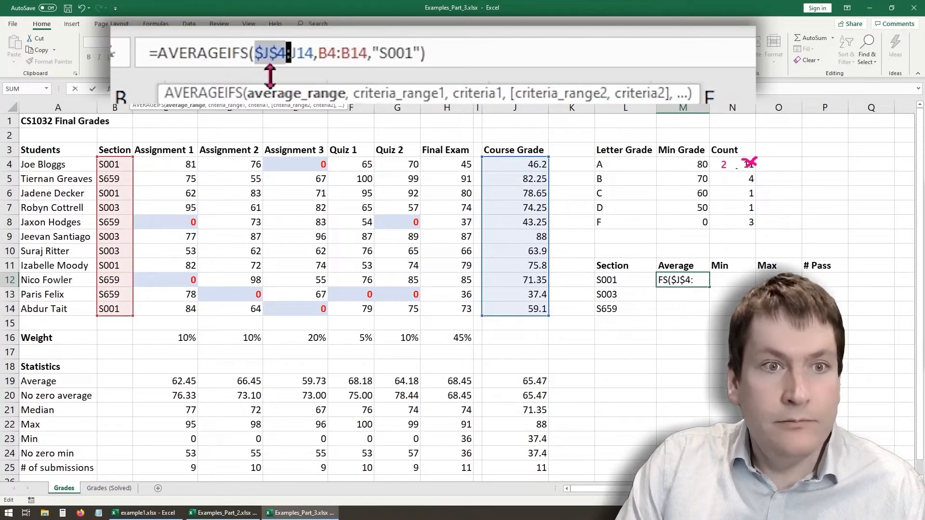
click(309, 54)
key(F4)
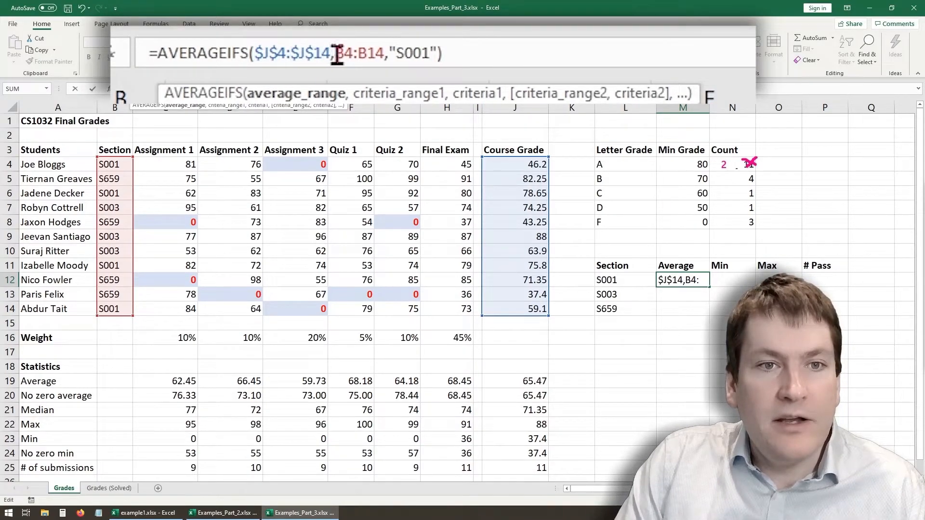
click(336, 53)
key(F4)
click(404, 54)
key(F4)
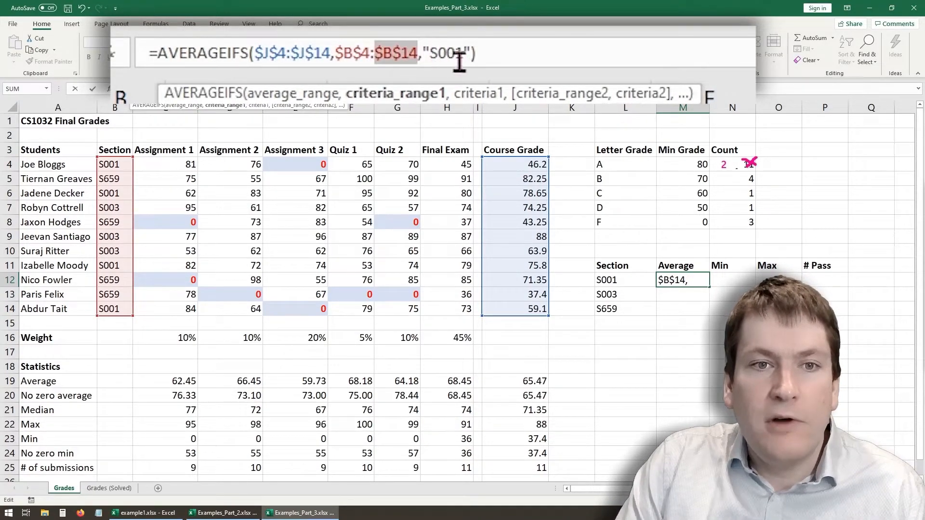
click(481, 53)
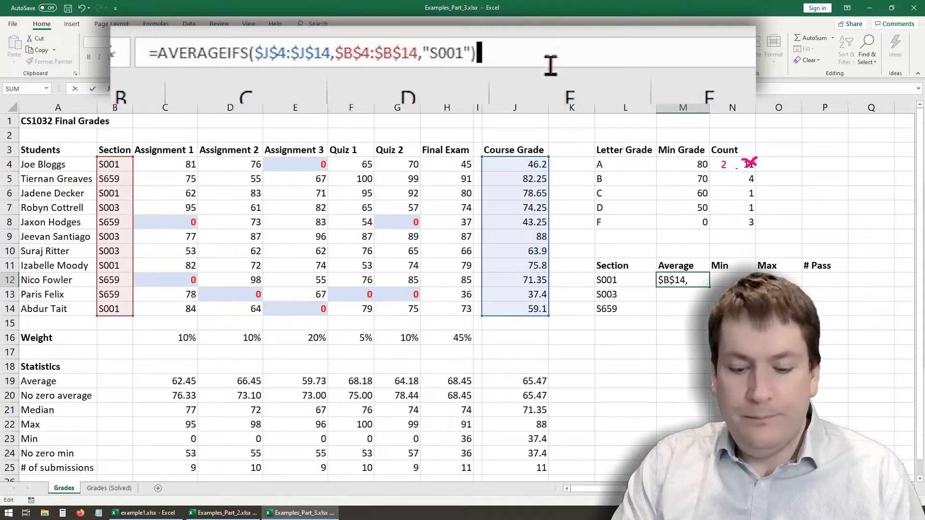
key(Return)
- Try replacing the "S001" criterion in M12's formula with an empty string joined to cell L12
click(677, 281)
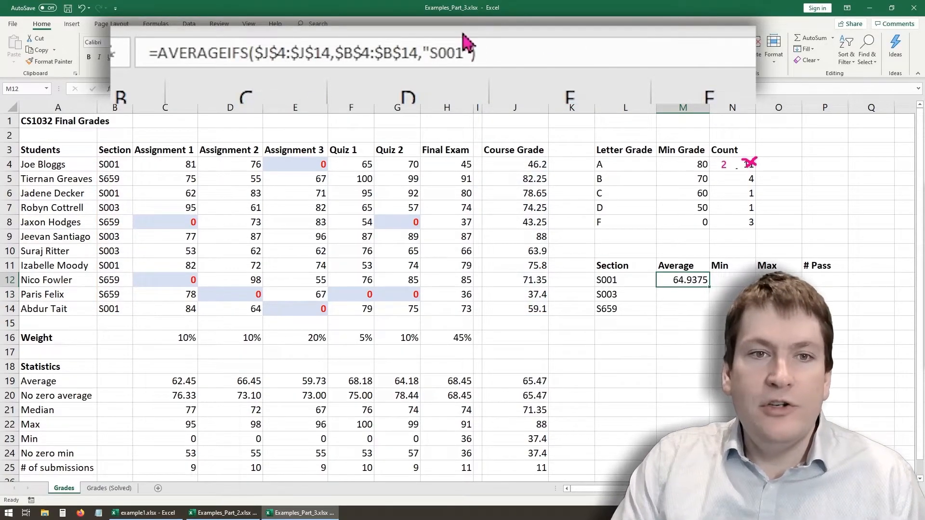
click(465, 53)
key(BackSpace)
key(BackSpace)
key(BackSpace)
key(BackSpace)
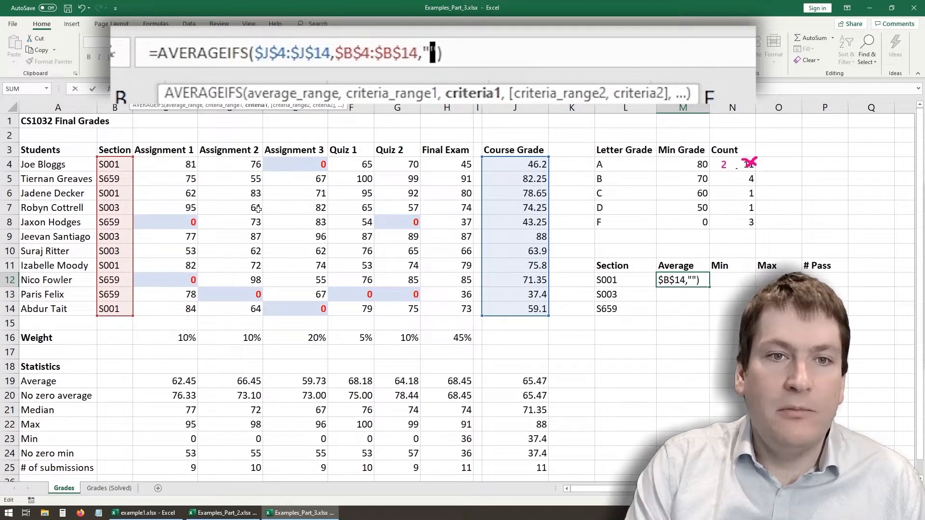
key(Right)
text(&)
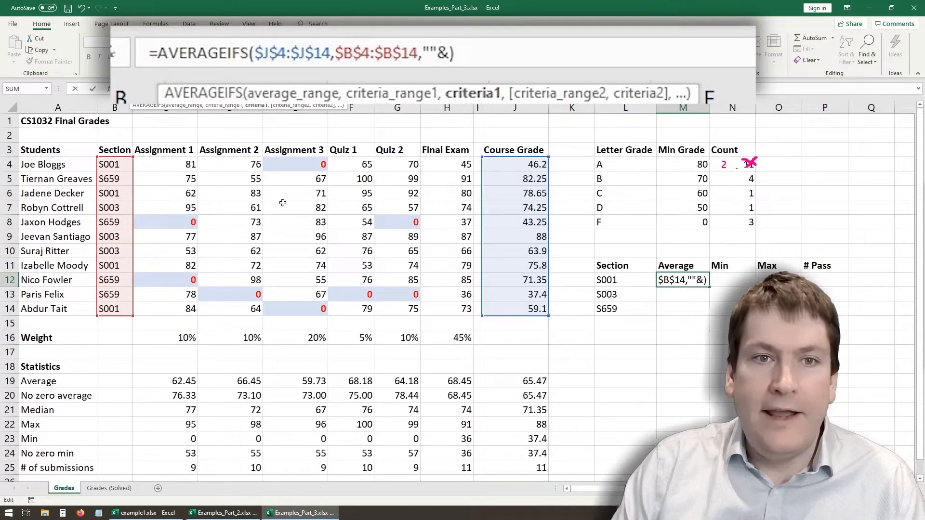
click(616, 280)
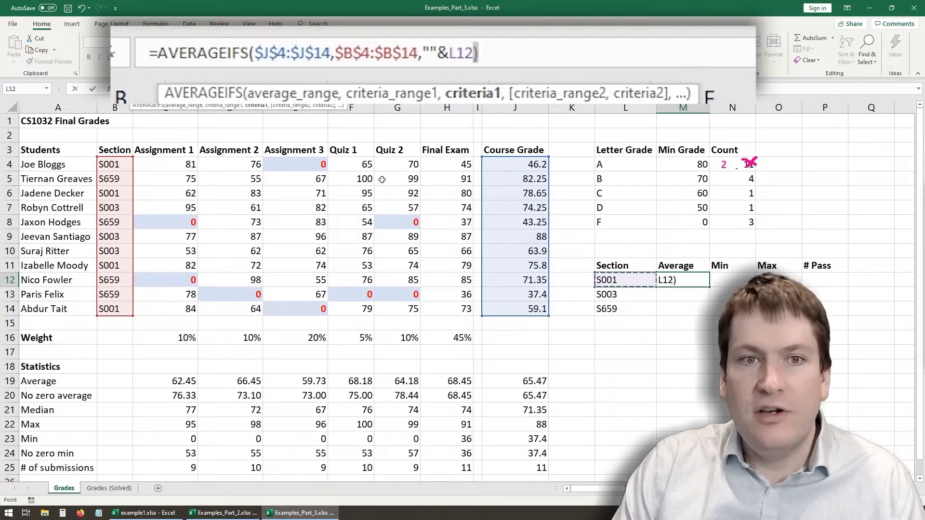
- Use cell L12 directly as the criterion in M12's formula and fill the formula down to M14
key(BackSpace)
key(BackSpace)
key(BackSpace)
key(BackSpace)
key(BackSpace)
key(BackSpace)
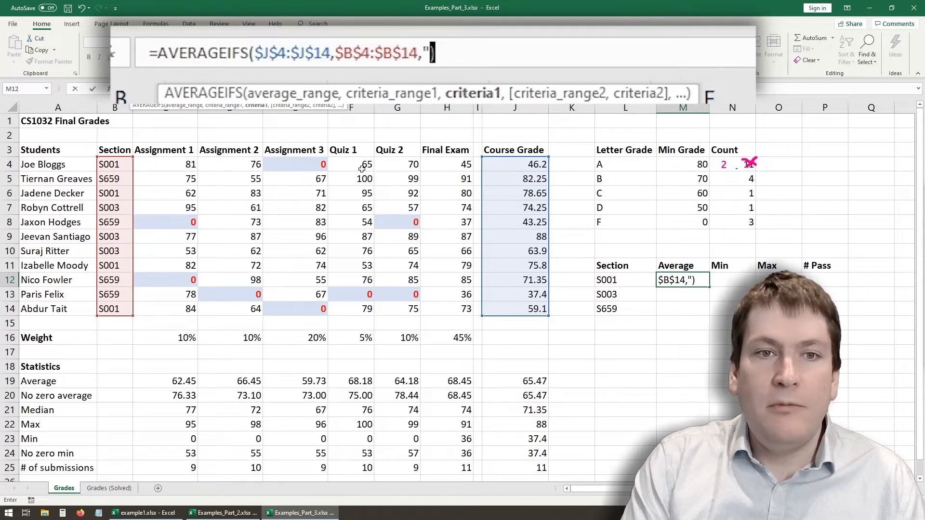
click(603, 278)
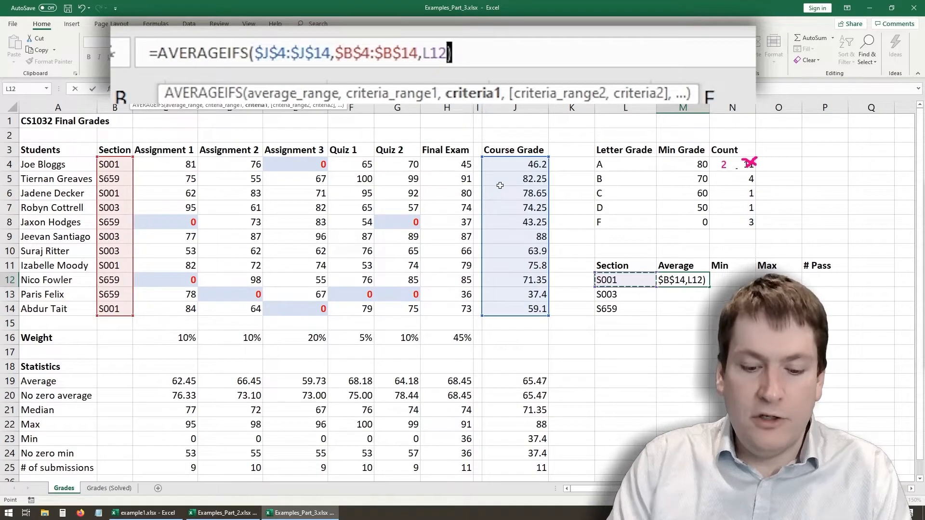
key(Return)
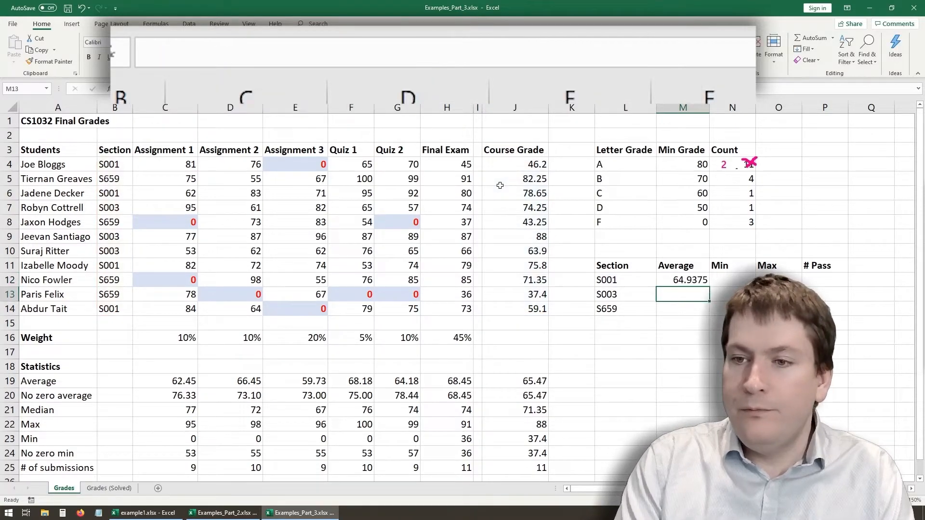
click(691, 282)
drag(707, 318, 708, 319)
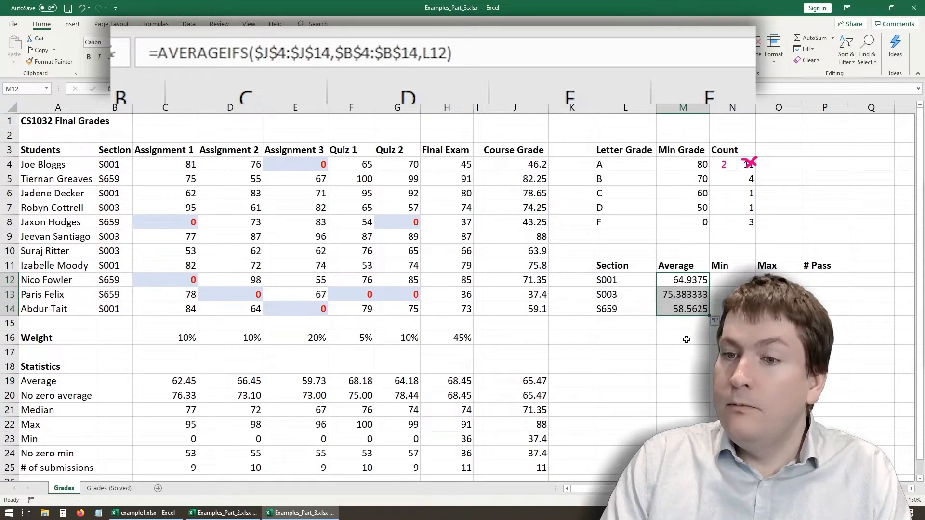
- Examine how the criterion reference differs between the AVERAGEIFS formulas in M12, M13 and M14
click(686, 294)
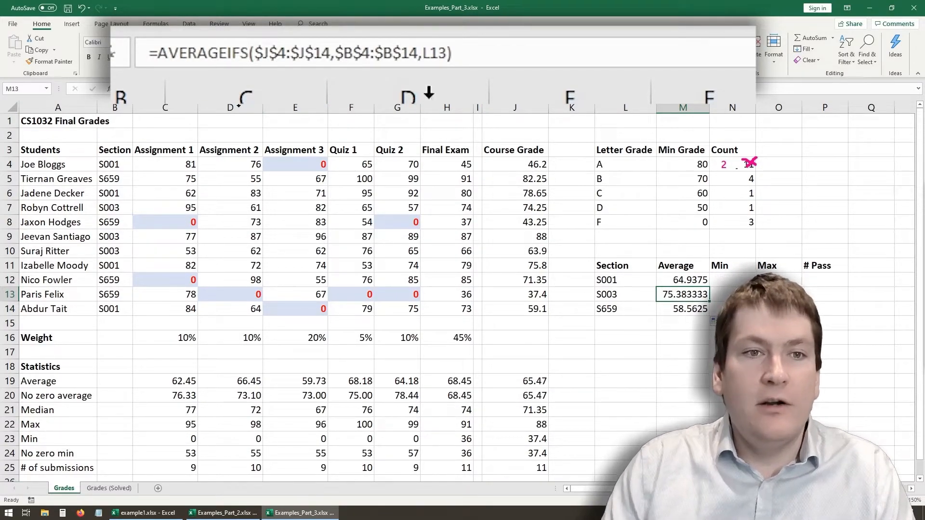
key(Up)
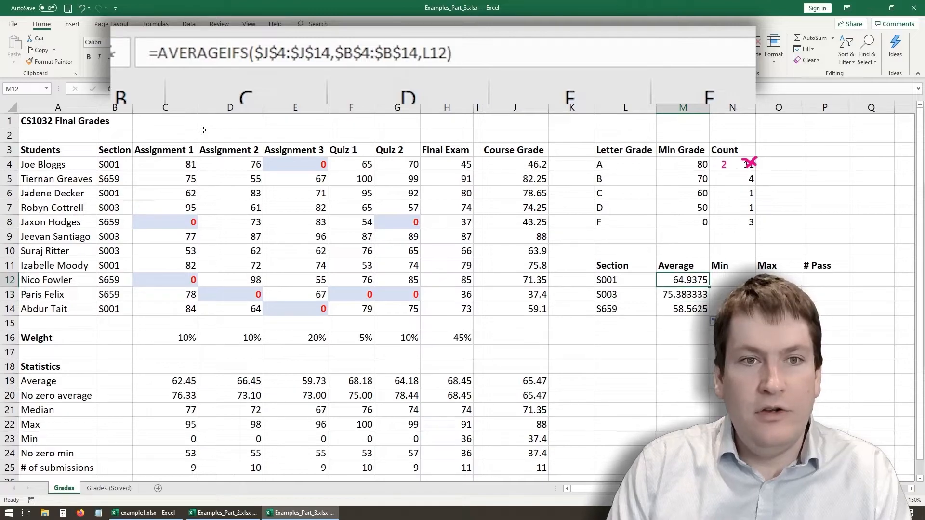
key(Down)
key(Down)
key(Up)
key(Down)
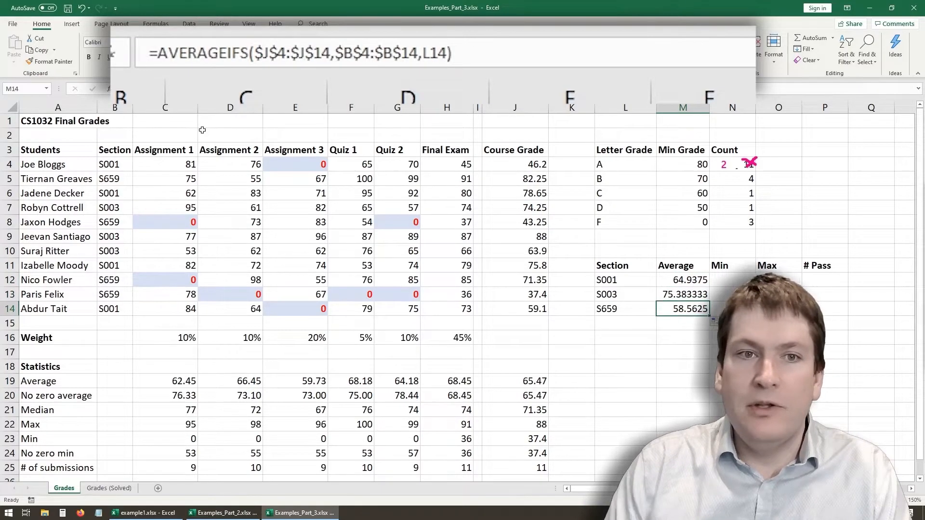
click(428, 54)
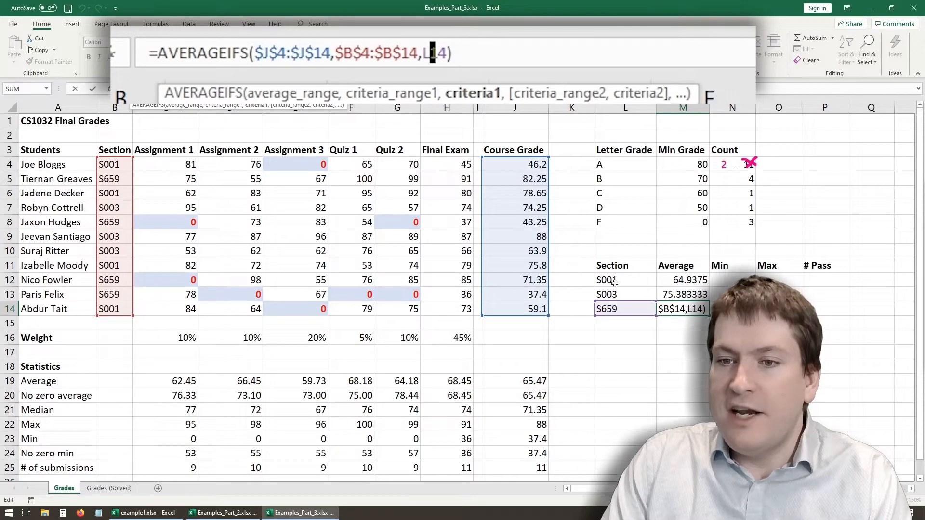
key(Return)
key(Up)
key(Up)
key(Up)
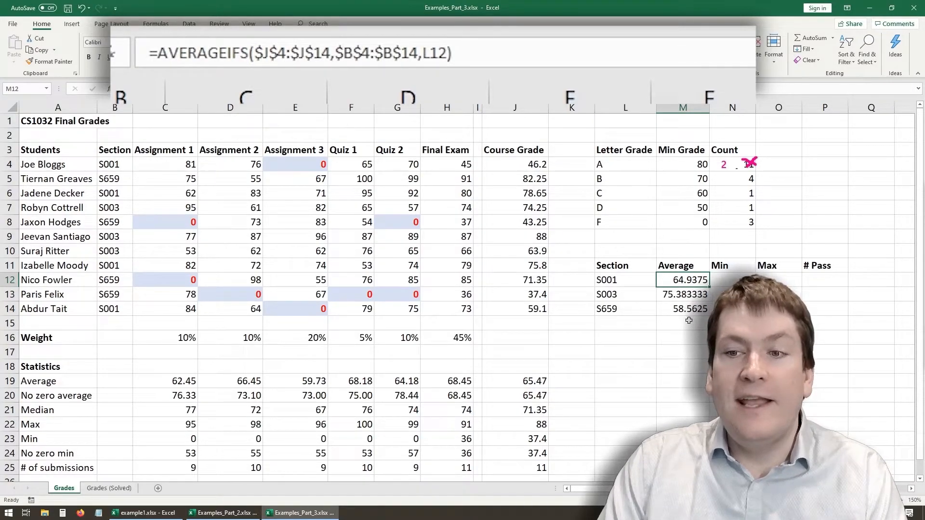
click(677, 307)
click(679, 292)
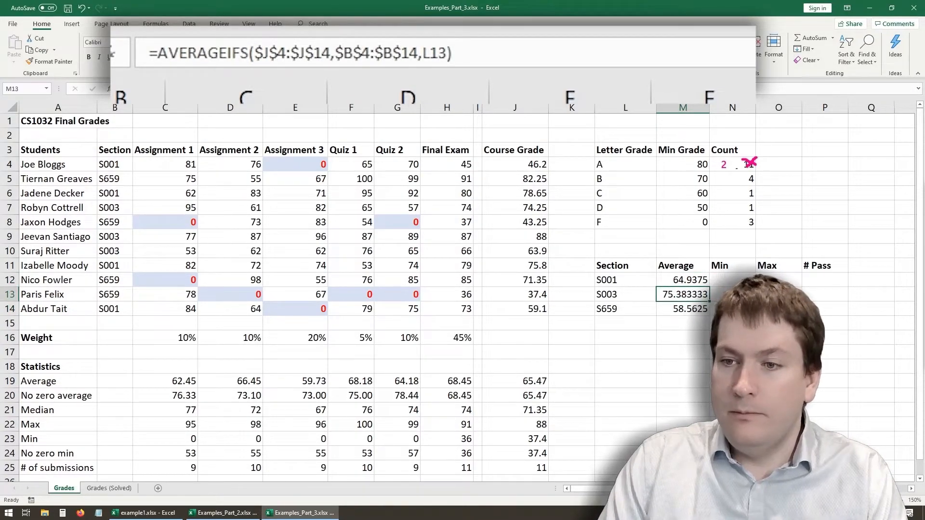
- Write a MINIFS formula in N12 with J4:J14 as min range, B4:B14 as criteria range and L12 as criterion
click(730, 279)
text(=m)
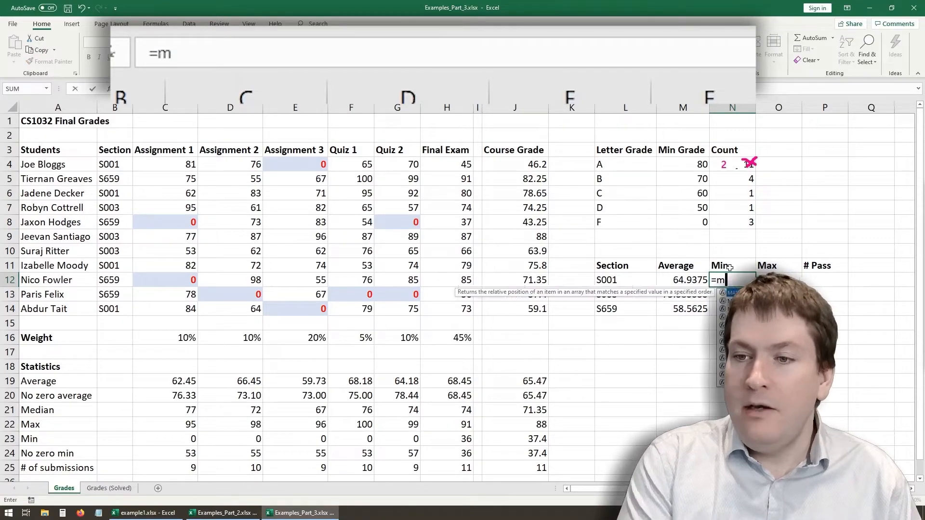
text(inifs)
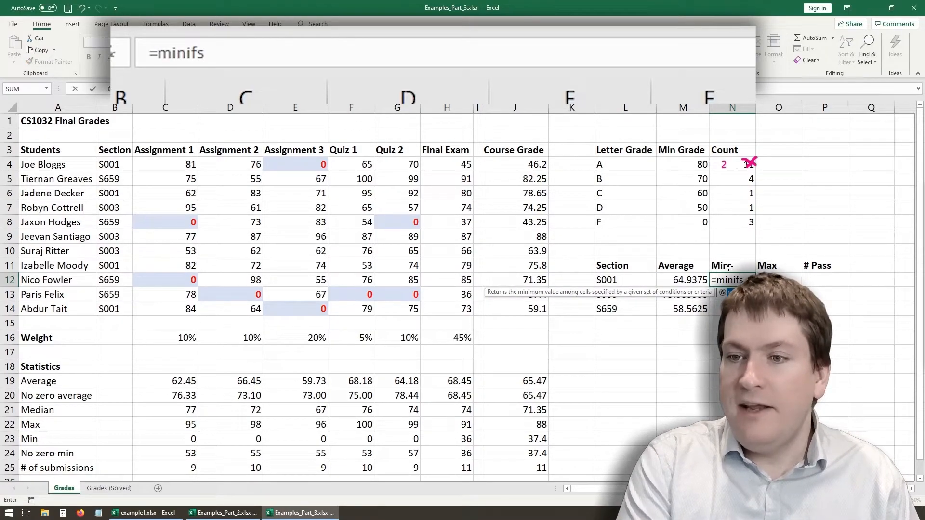
text(()
drag(524, 165, 522, 305)
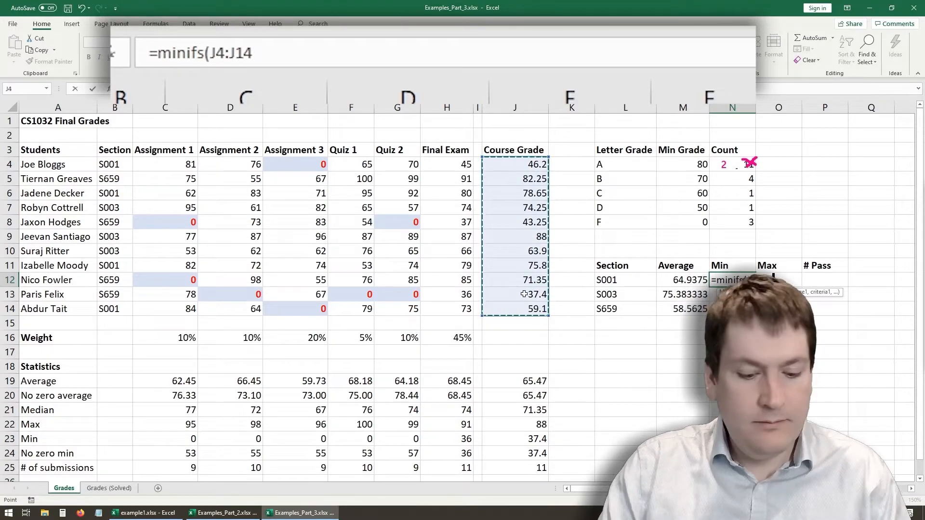
text(,)
drag(115, 166, 116, 308)
text(,)
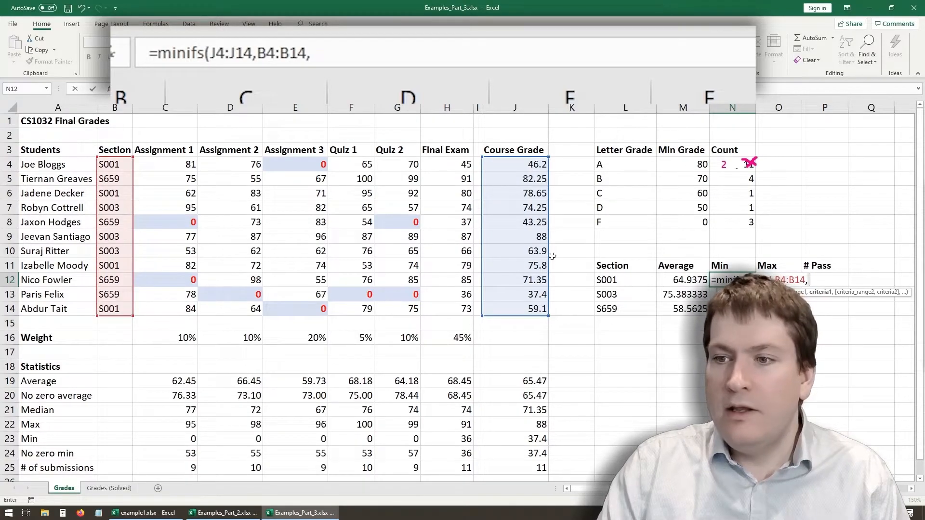
click(620, 279)
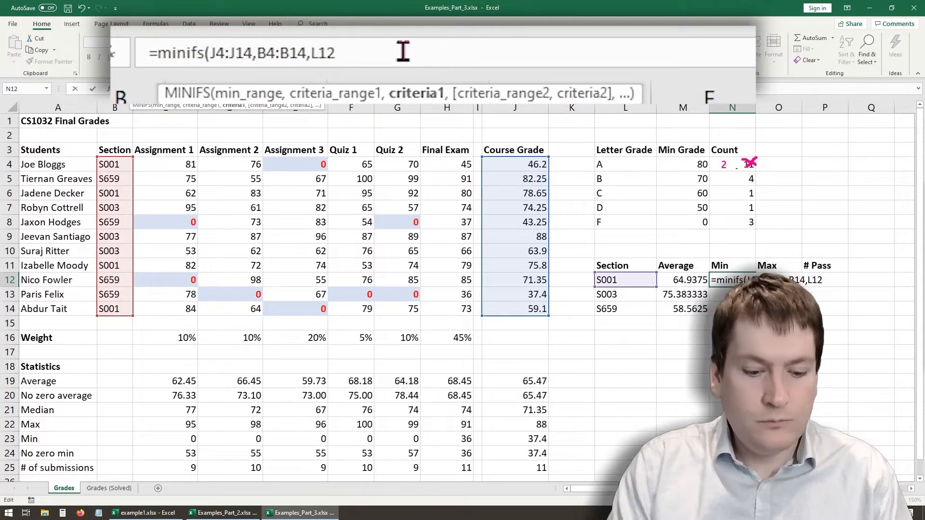
text())
- Make the J4:J14 and B4:B14 ranges absolute in N12's MINIFS formula
click(225, 53)
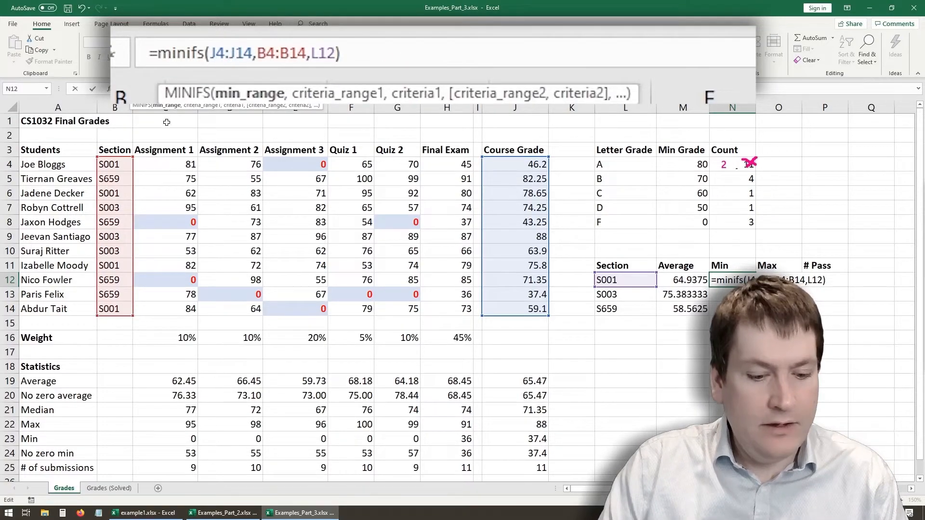
key(F4)
click(265, 57)
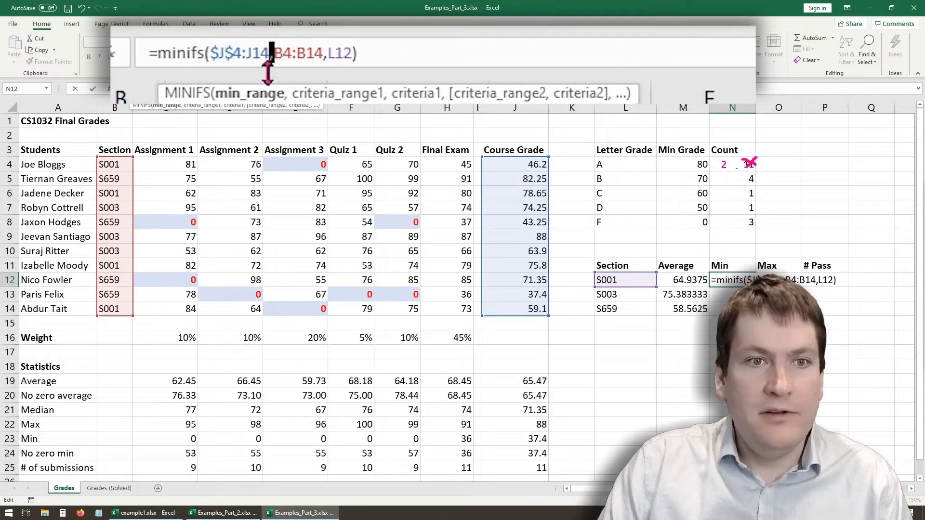
key(F4)
click(309, 54)
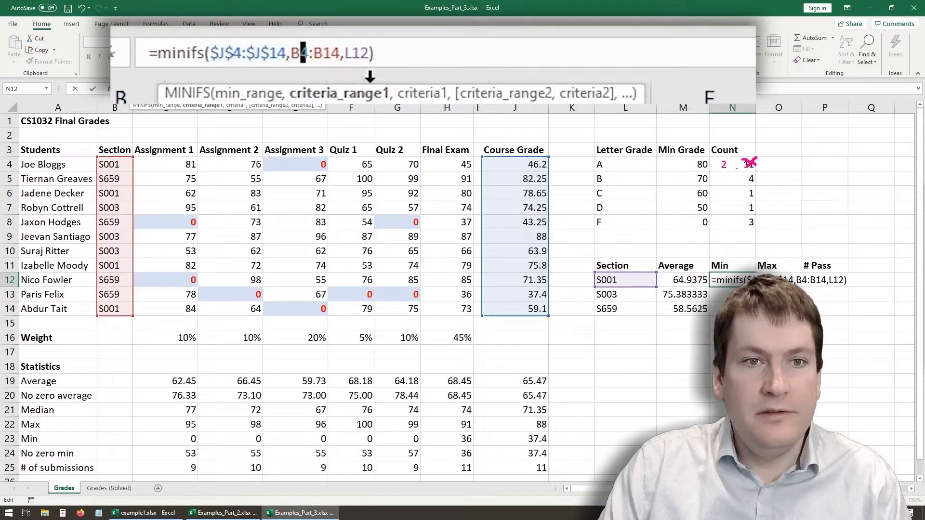
key(F4)
click(359, 54)
key(F4)
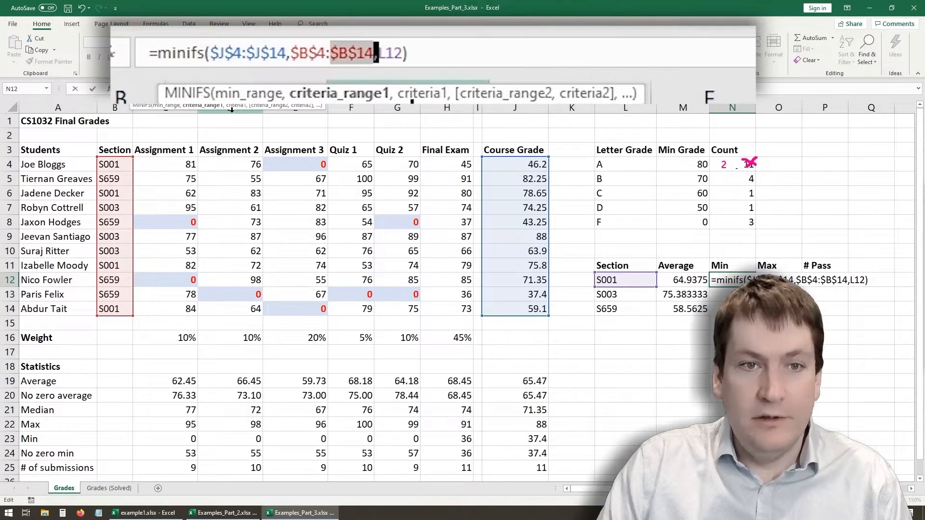
- Commit the MINIFS formula in N12 and fill it down to N14
click(440, 62)
key(Return)
key(Up)
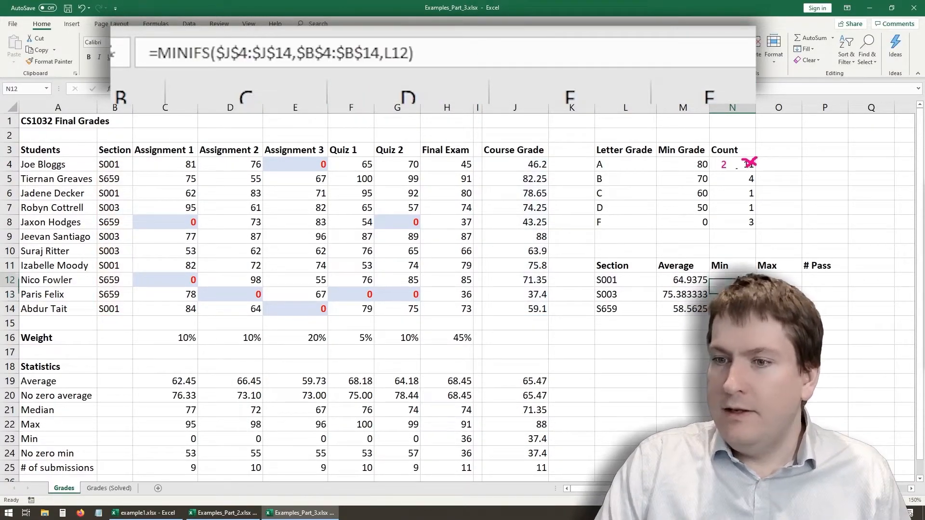
drag(755, 287, 755, 310)
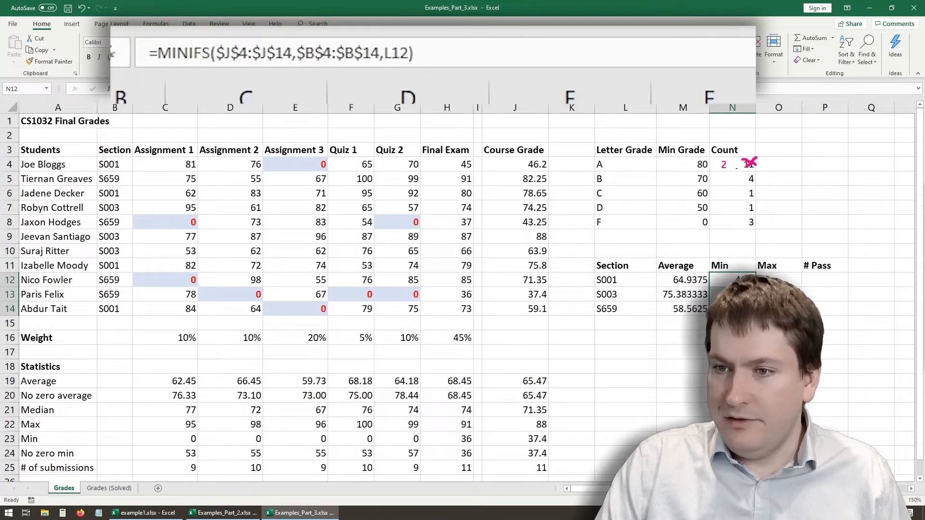
- Start a MAXIFS formula in O12 with the course grades J4:J14 as the max range
key(Right)
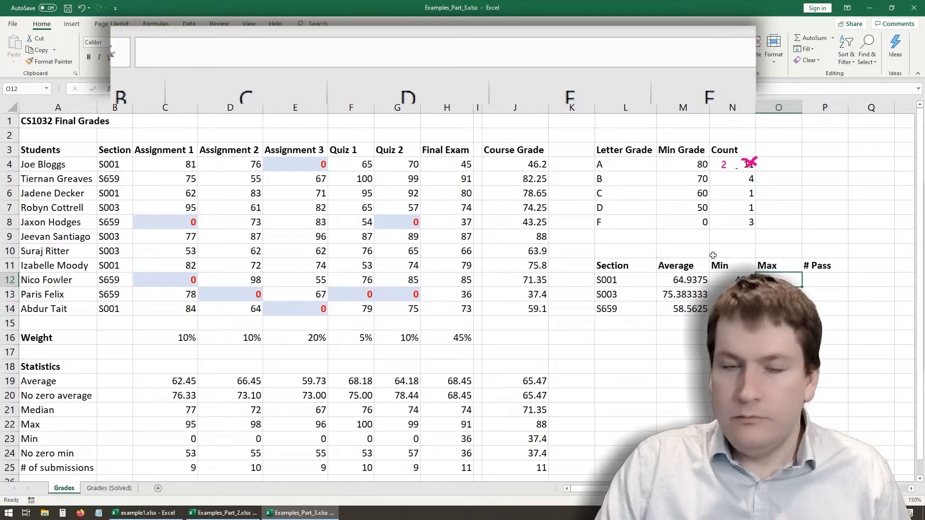
text(=)
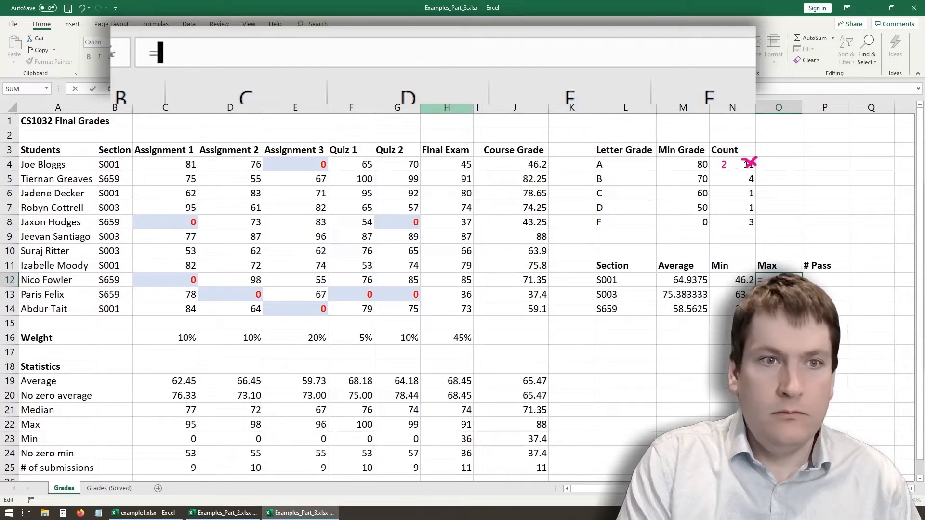
text(maxid)
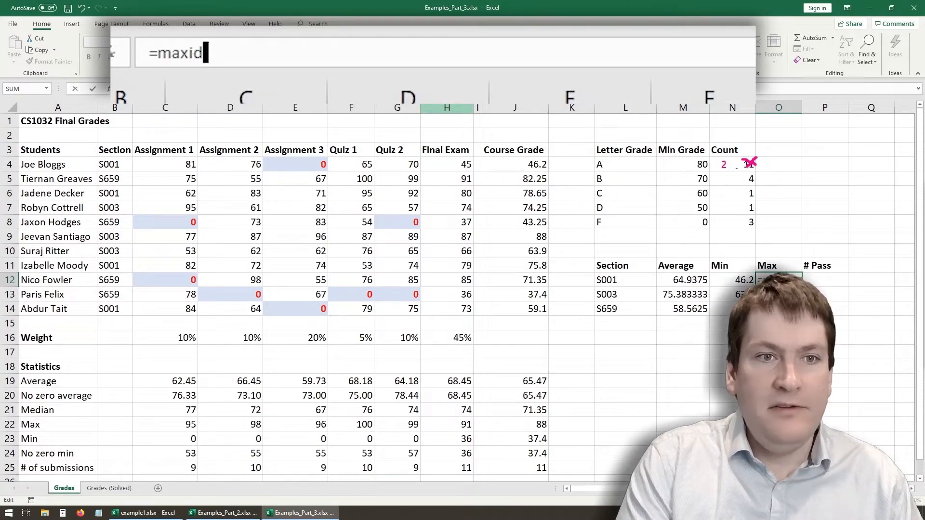
key(BackSpace)
text(fs()
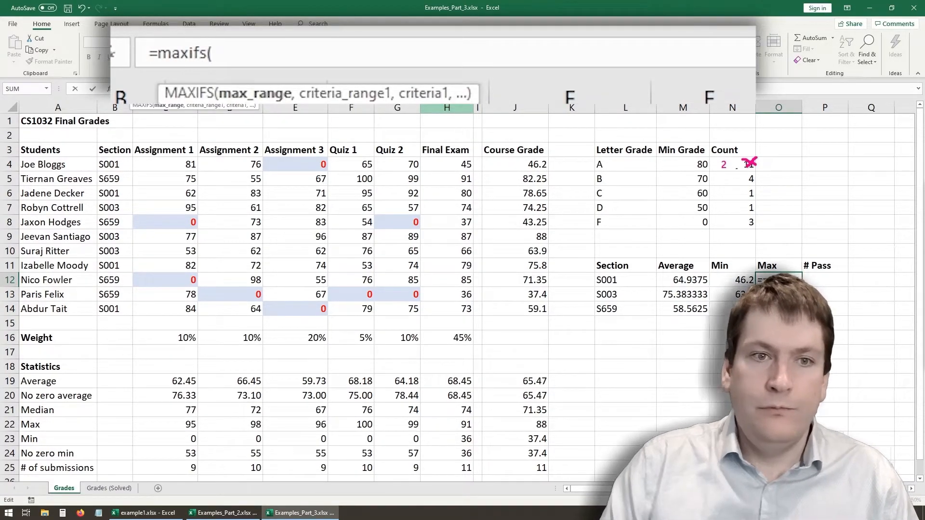
drag(510, 159, 509, 168)
drag(510, 311, 512, 164)
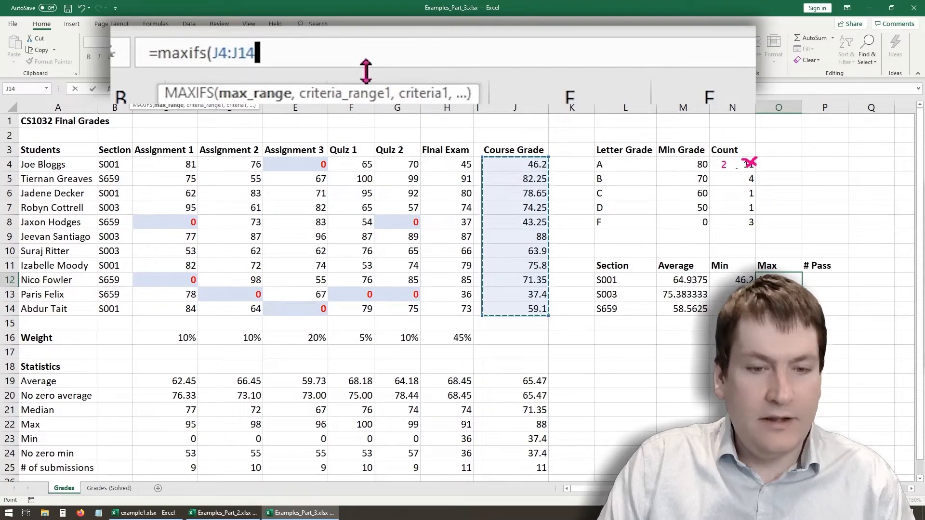
- Complete O12's MAXIFS formula with B4:B14 as the criteria range and L12 as the criterion
text(,)
drag(115, 163, 116, 310)
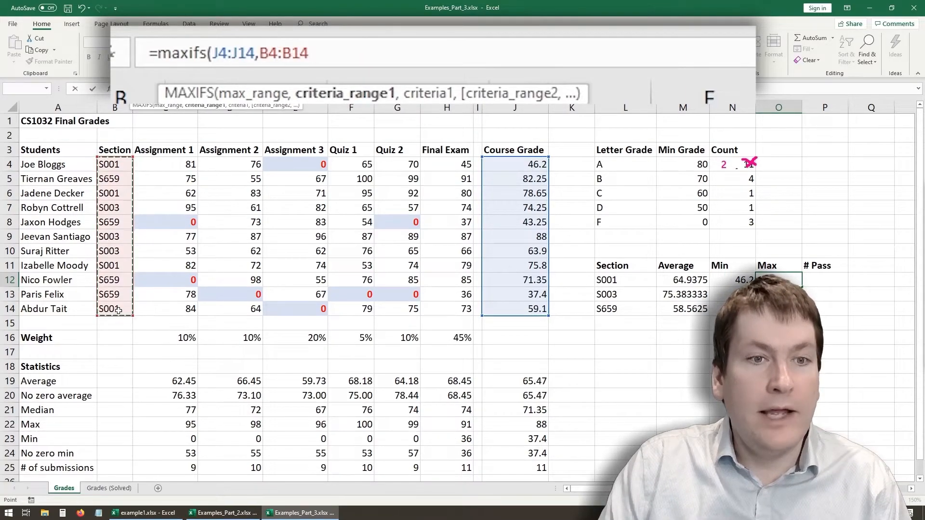
text(,)
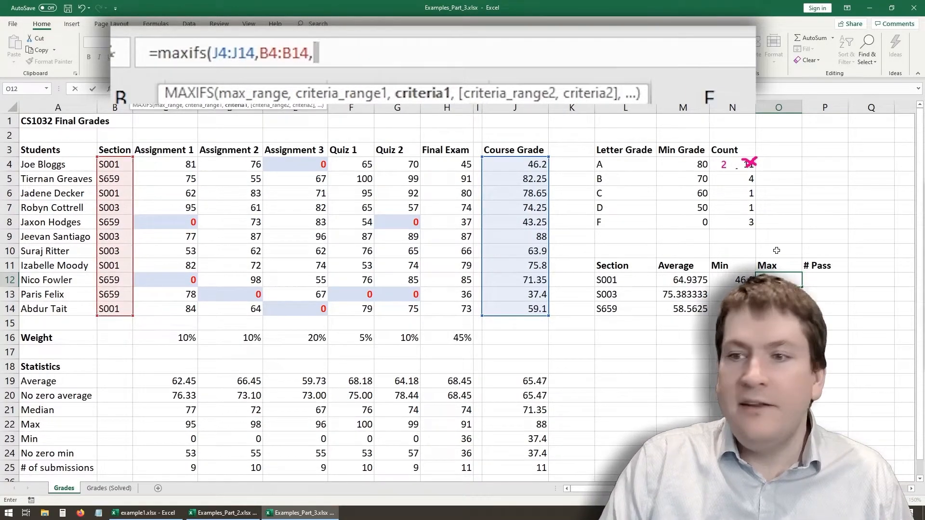
click(632, 276)
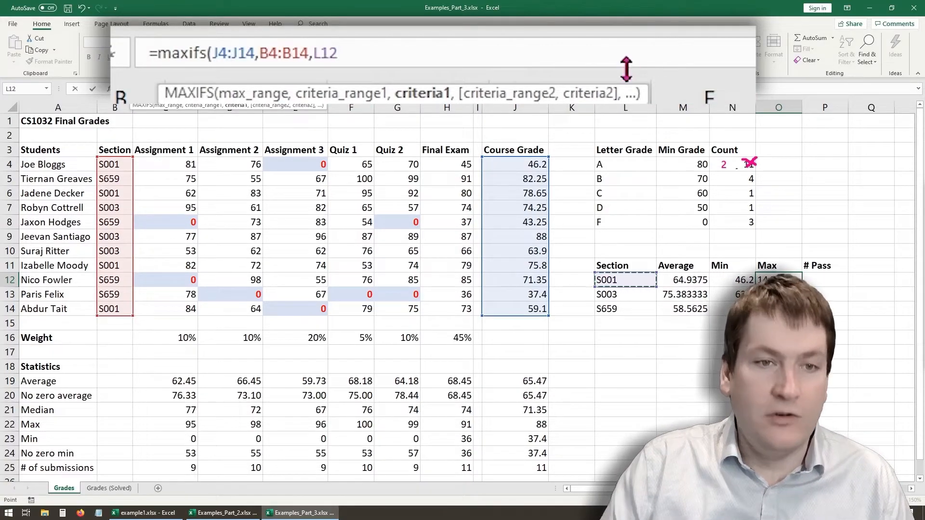
text())
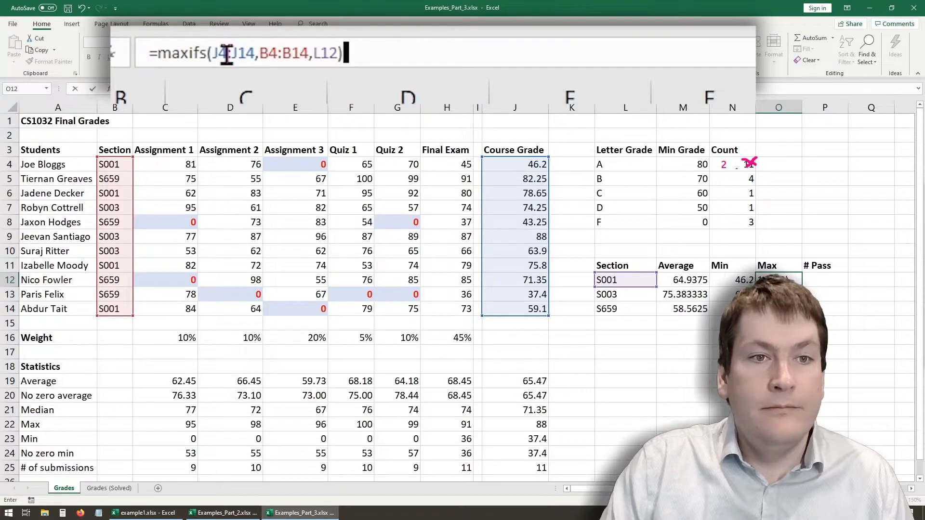
- Make the J4:J14 and B4:B14 ranges absolute in O12's MAXIFS formula and fill it down to O14
click(159, 89)
key(F4)
click(171, 90)
key(F4)
click(189, 91)
key(F4)
click(341, 52)
key(F4)
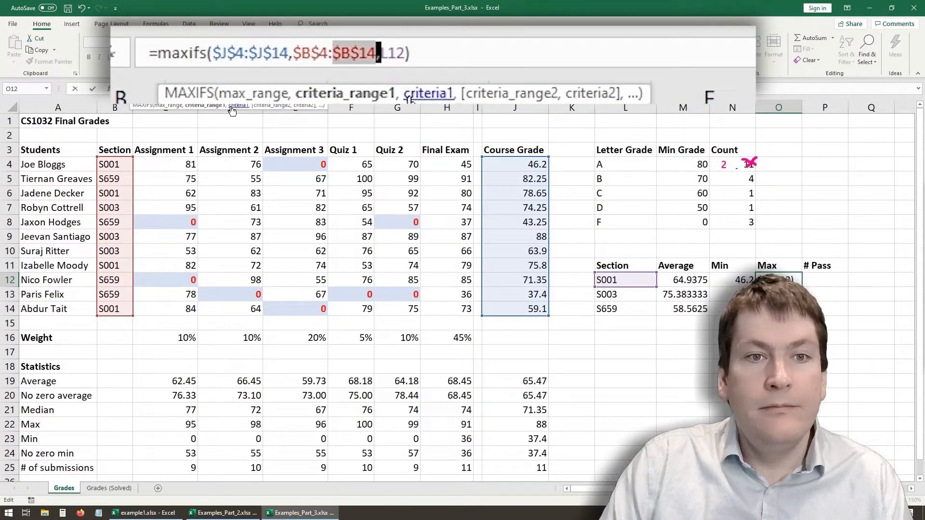
click(446, 50)
key(Return)
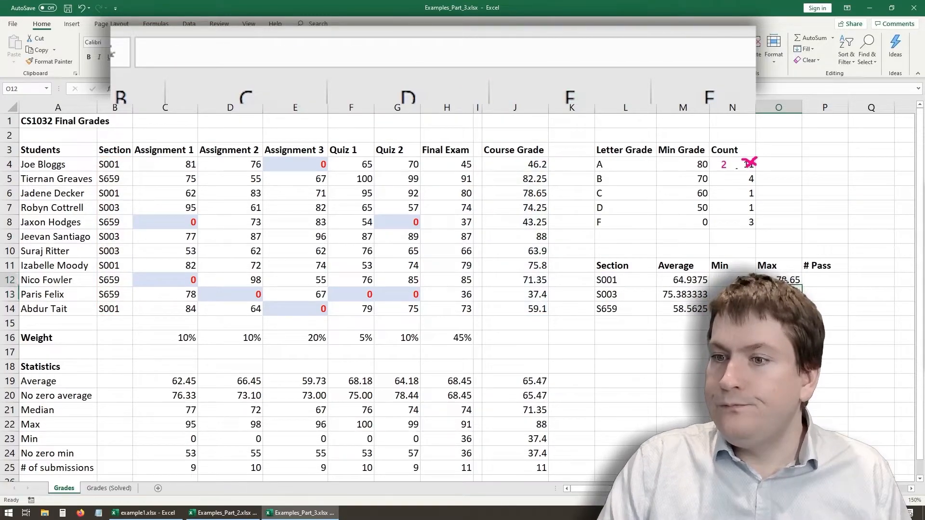
click(778, 279)
drag(801, 287, 801, 313)
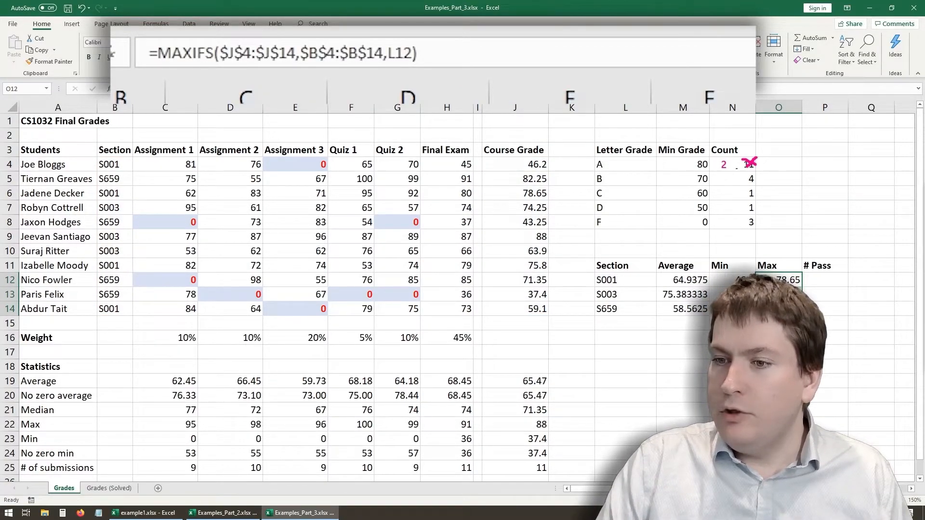
- Start a COUNTIFS formula in P12 with the course grades J4:J14 as the first criteria range
key(Right)
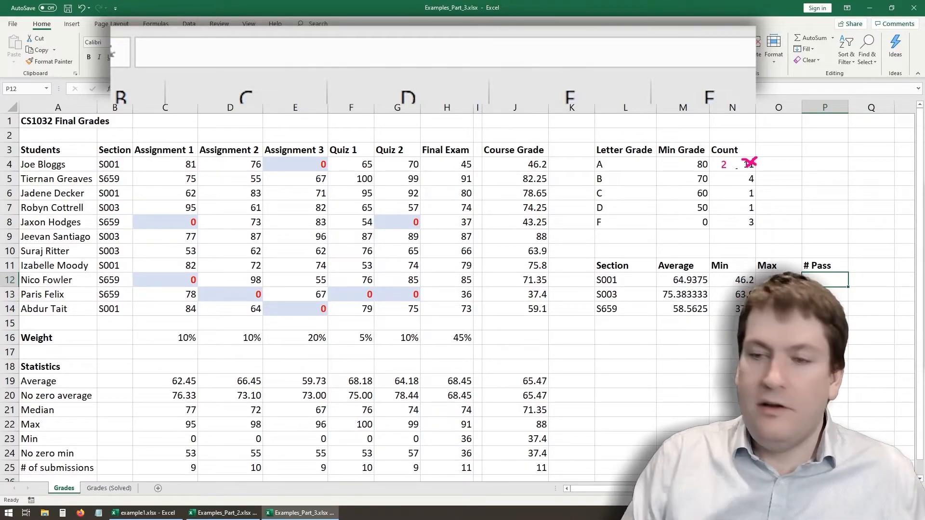
text(=)
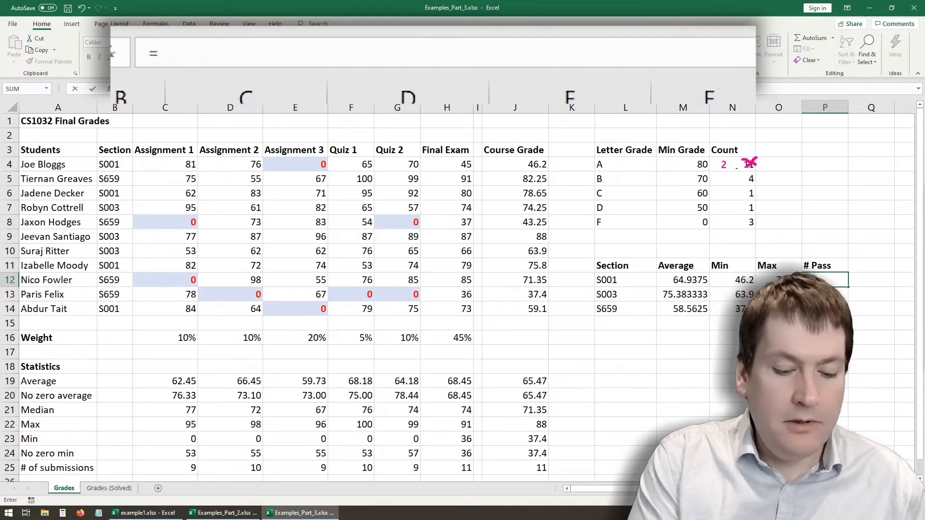
text(countifs)
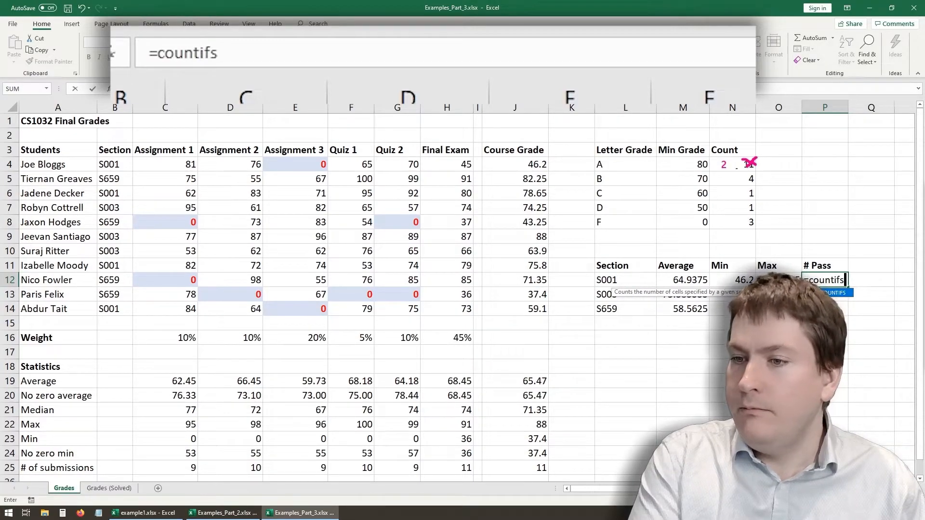
text(()
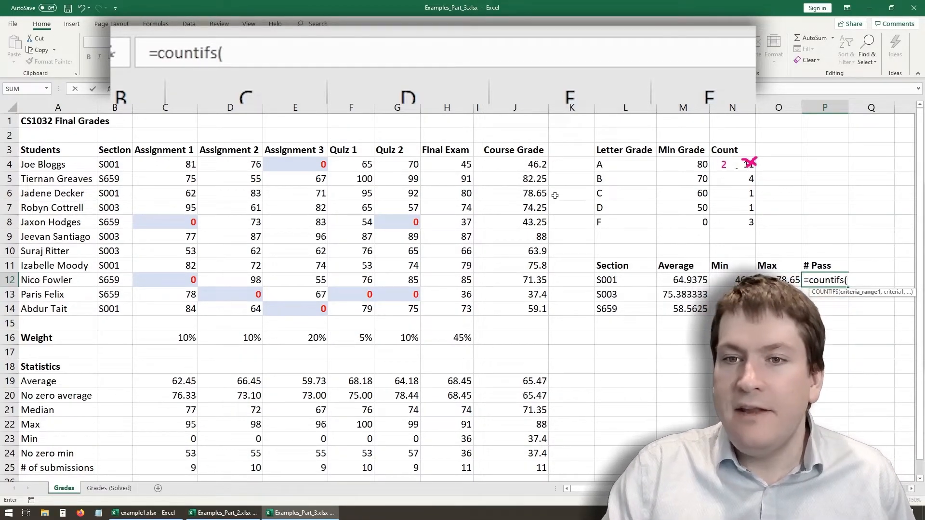
drag(532, 163, 539, 294)
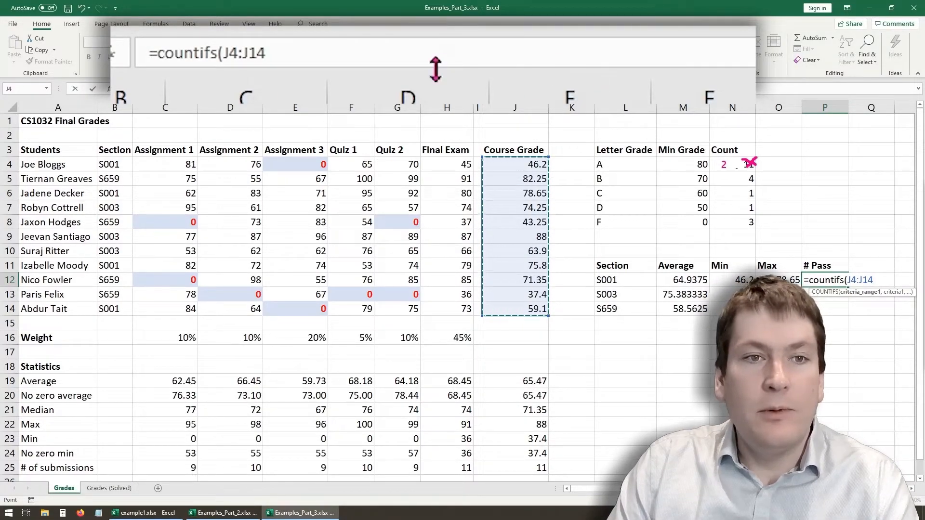
text(,)
key(shift+Return)
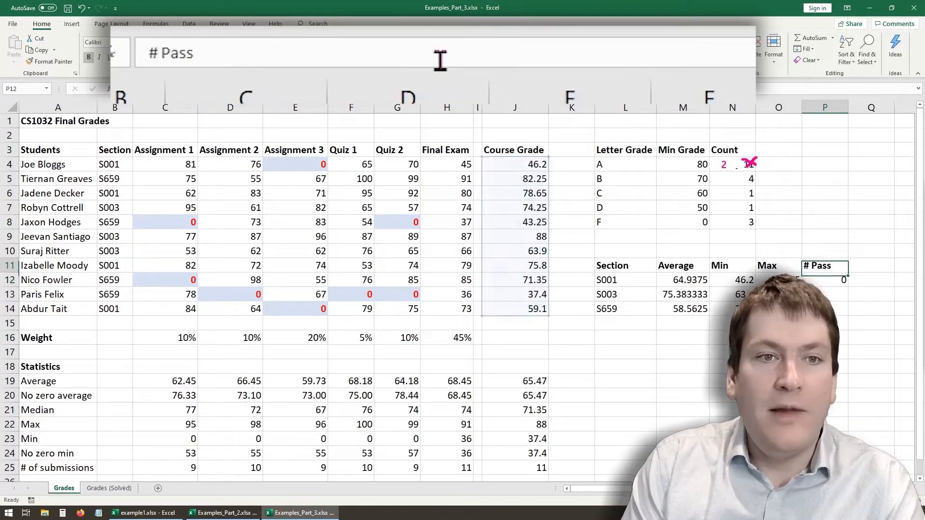
click(826, 279)
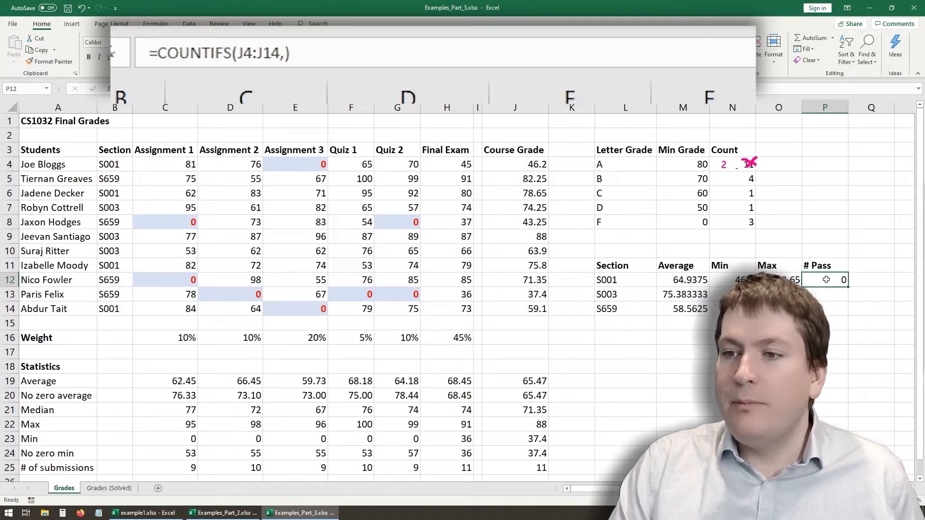
- Add ">=50" as the first criterion in P12's COUNTIFS formula
click(311, 49)
text(")
key(BackSpace)
key(BackSpace)
text(")
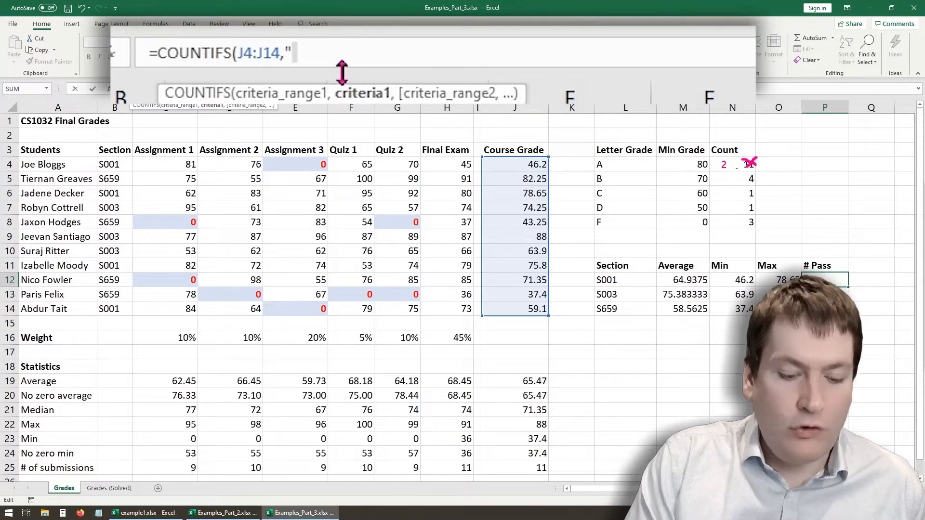
text(>)
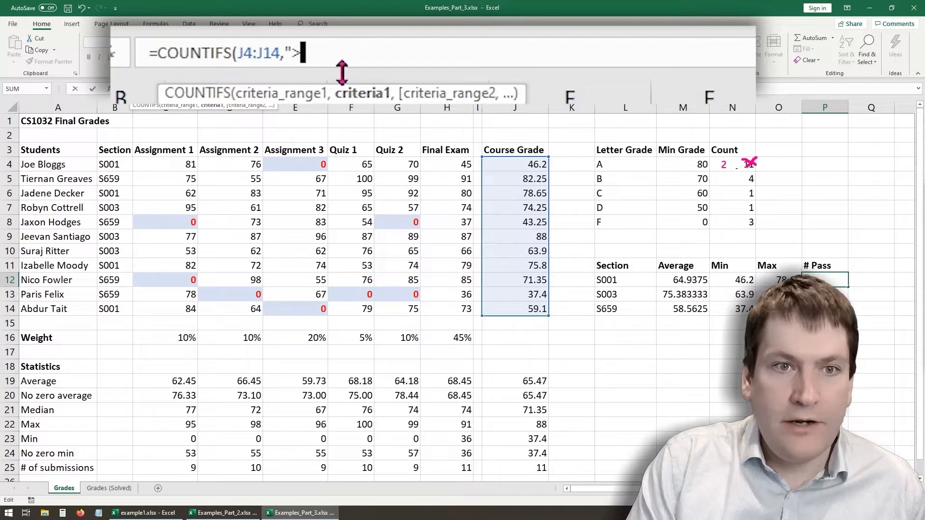
text(=50)
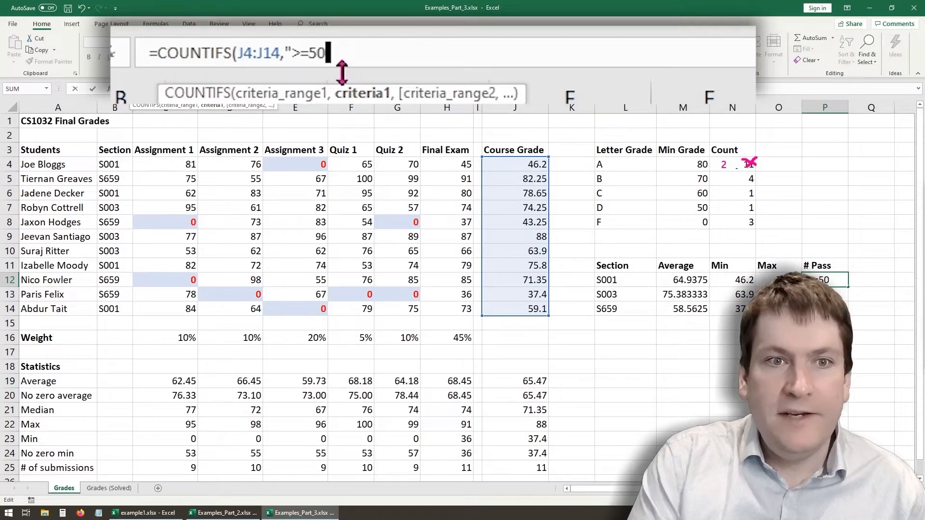
text(")
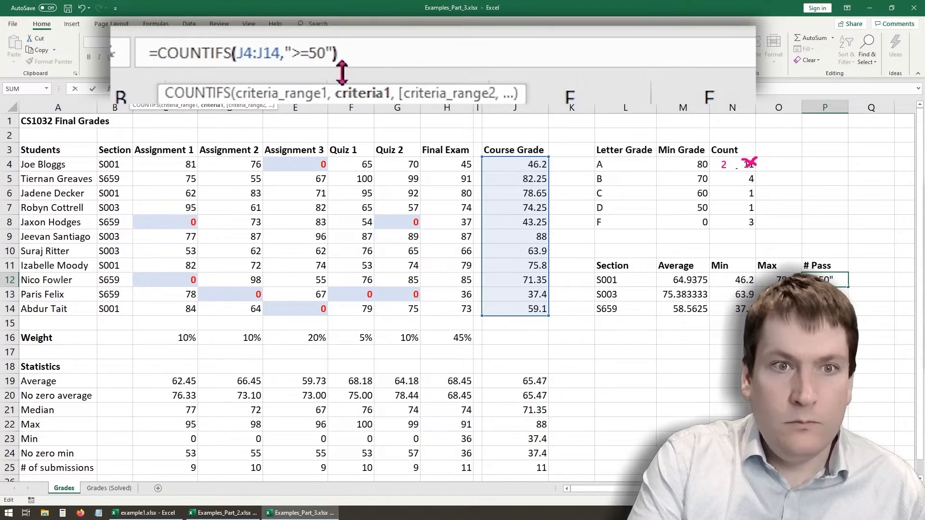
text())
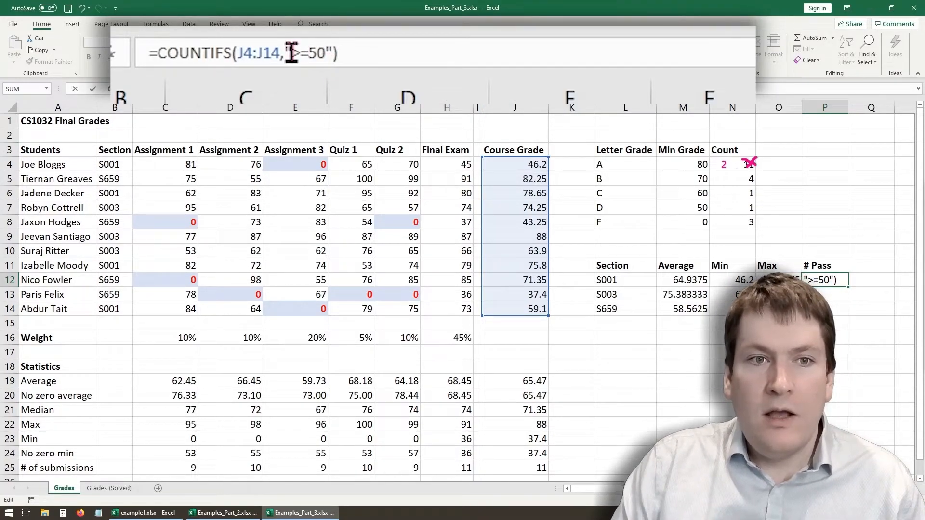
- Add B4:B14 as the second criteria range and L12 as its criterion in P12's COUNTIFS formula
click(333, 53)
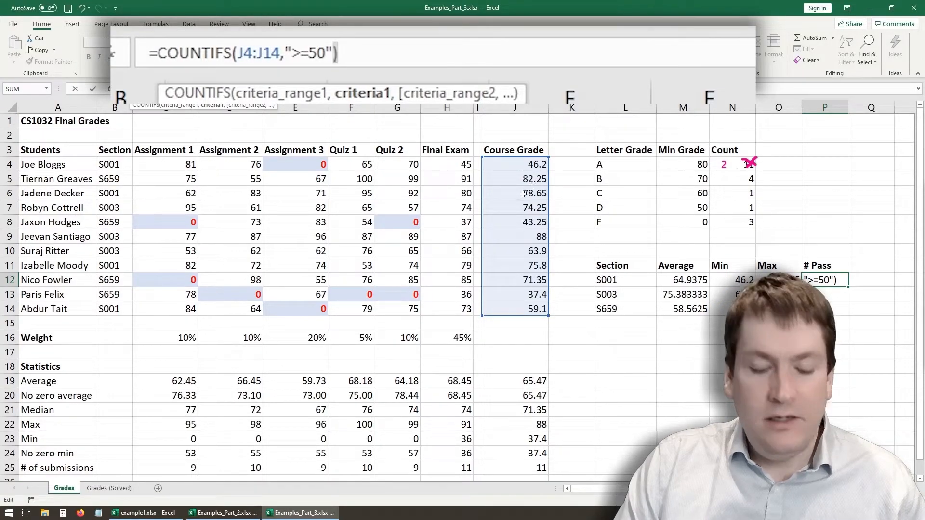
text(,)
drag(107, 164, 116, 312)
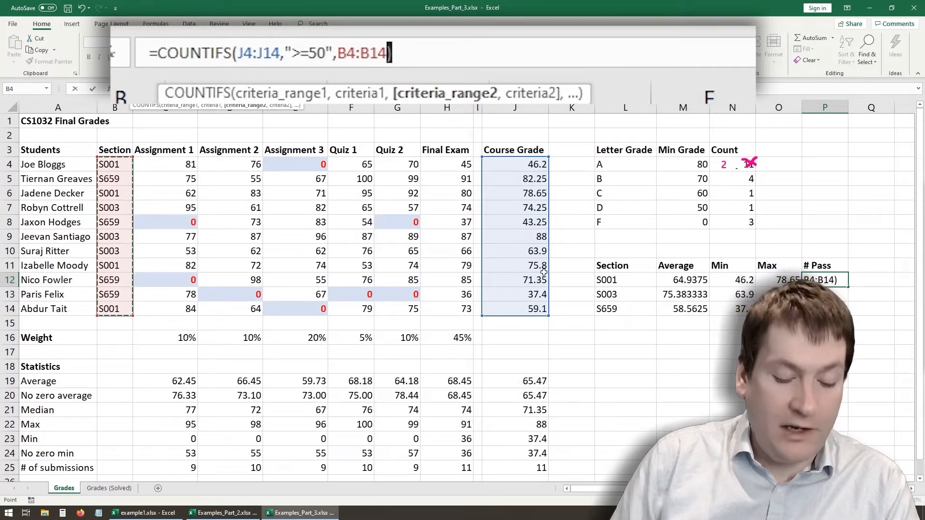
text(,)
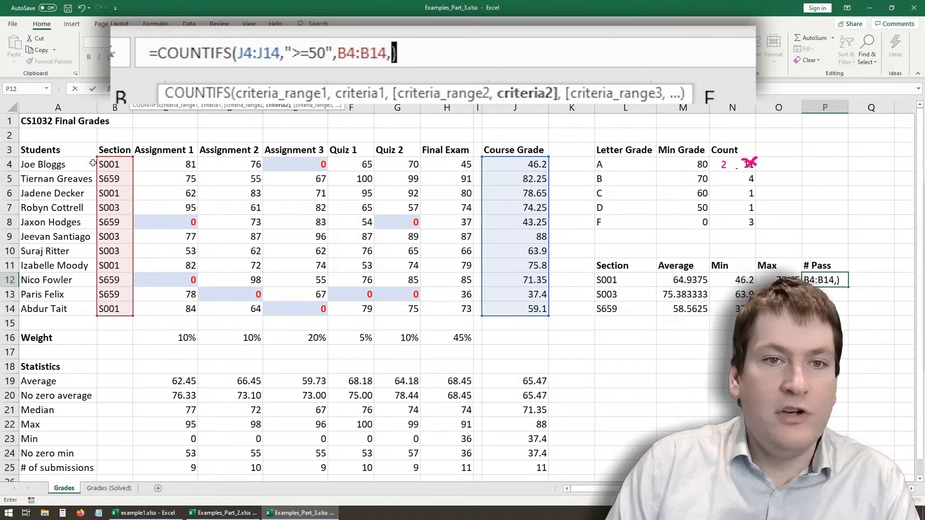
text(")
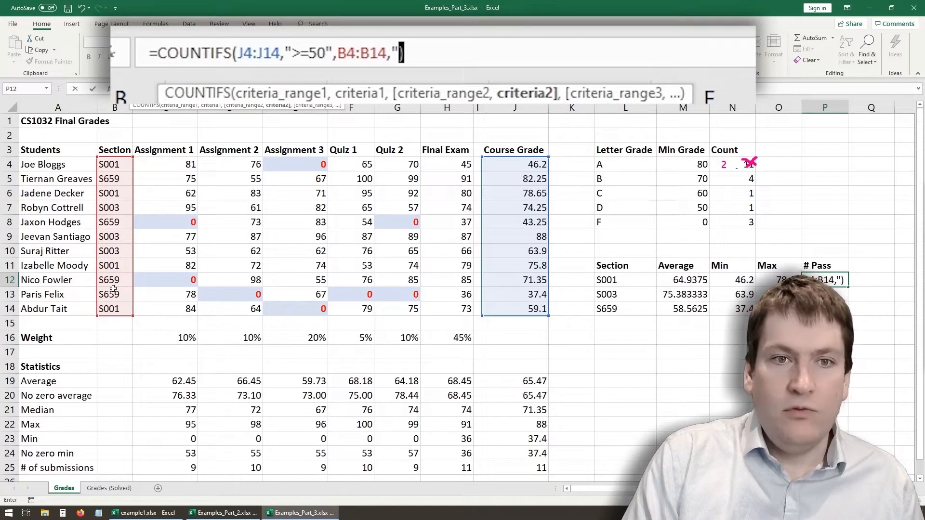
key(BackSpace)
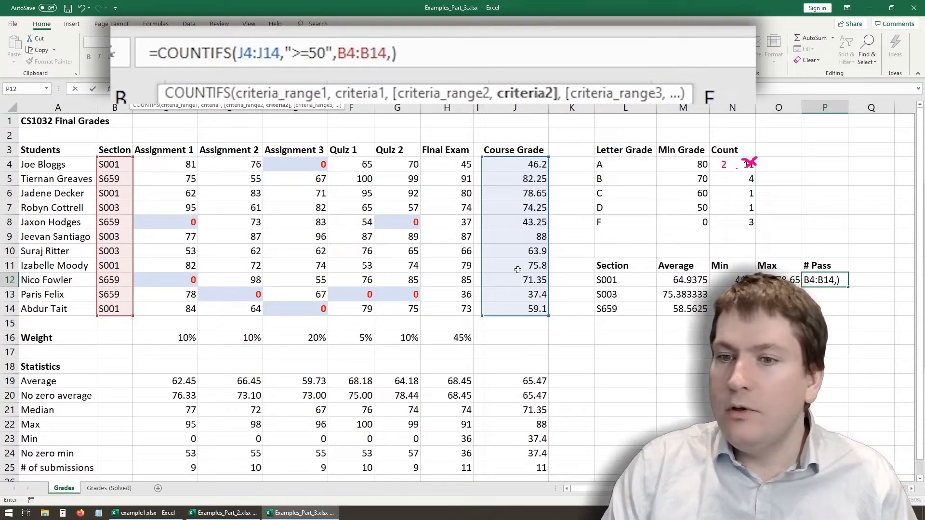
click(622, 285)
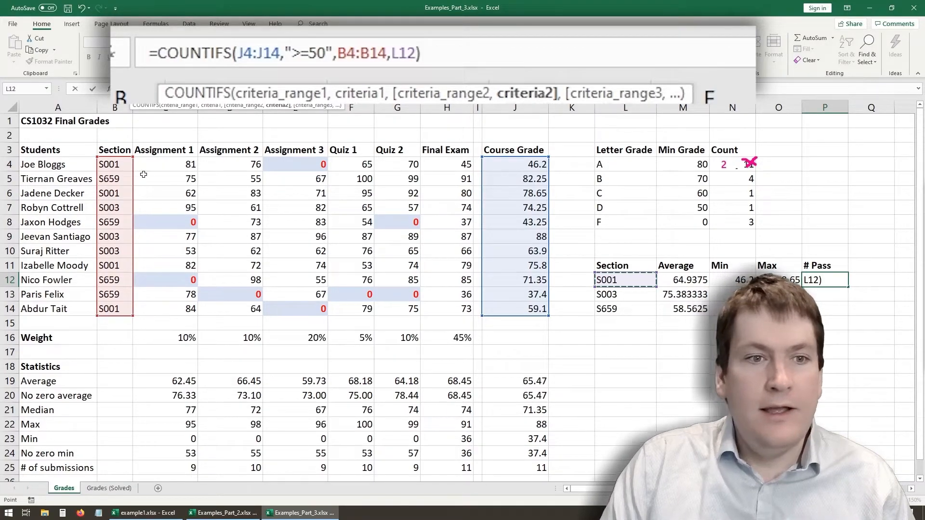
- Make the B4:B14 and J4:J14 ranges absolute in P12's COUNTIFS formula and enter it
click(346, 57)
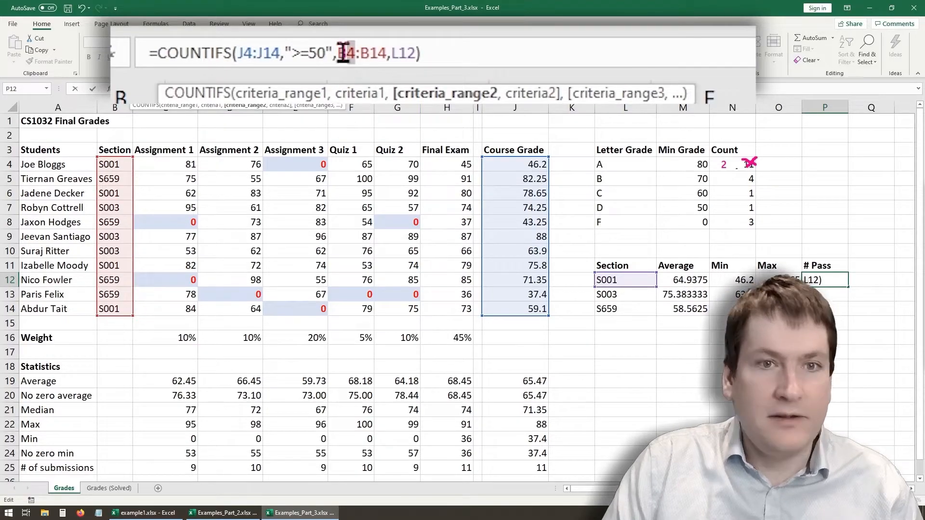
key(F4)
click(397, 54)
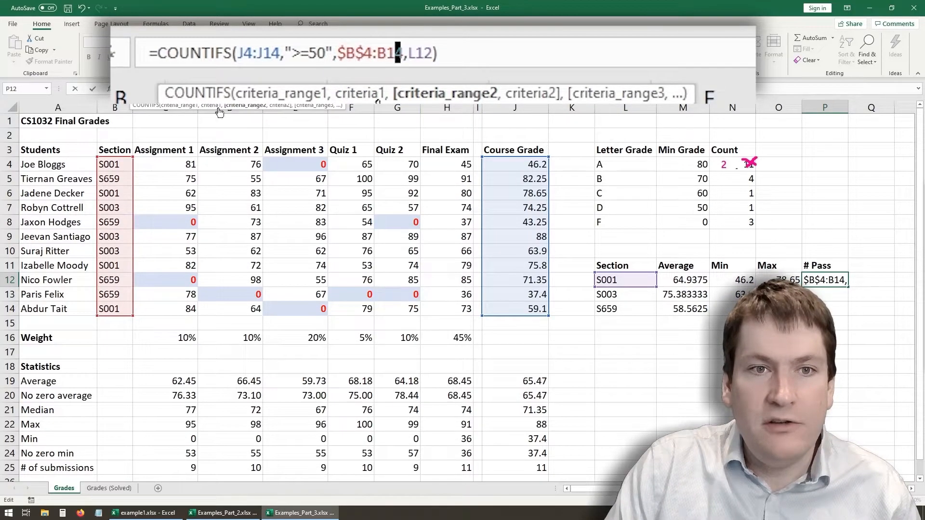
key(F4)
click(258, 54)
key(F4)
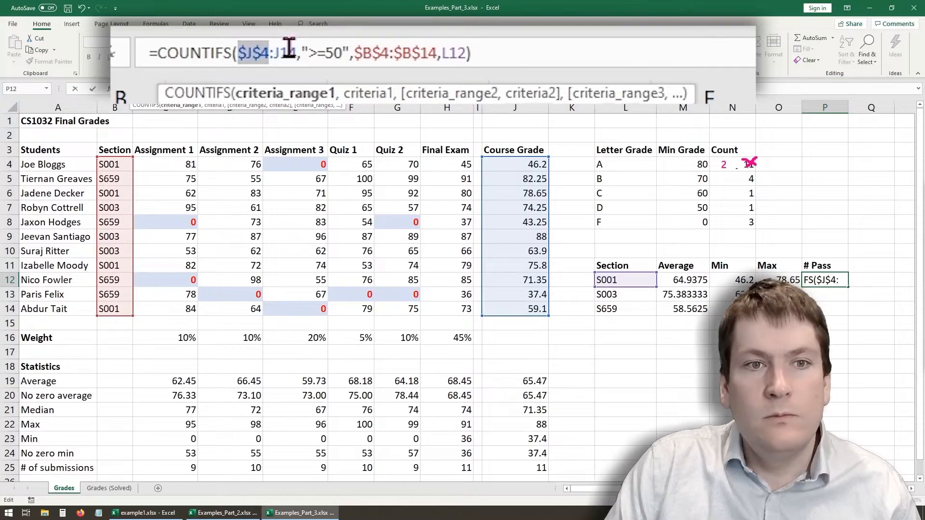
click(289, 52)
key(F4)
click(472, 54)
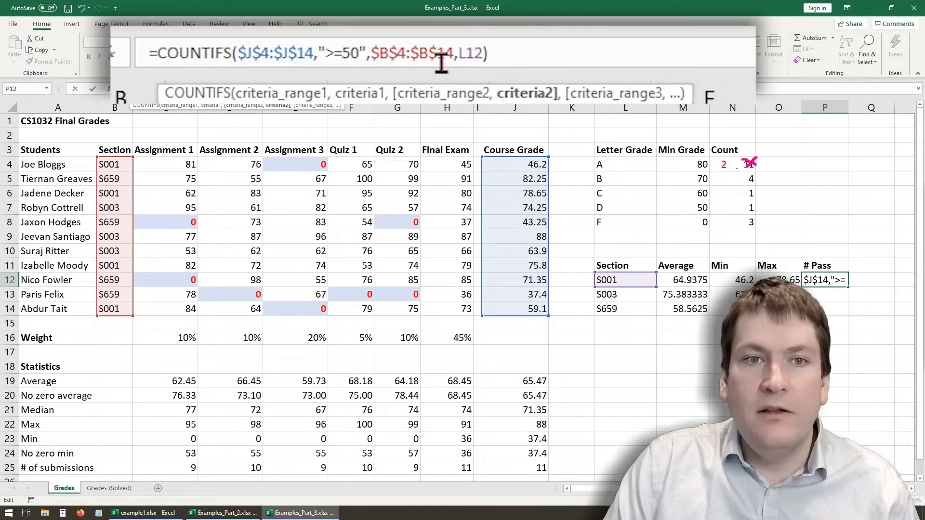
click(490, 54)
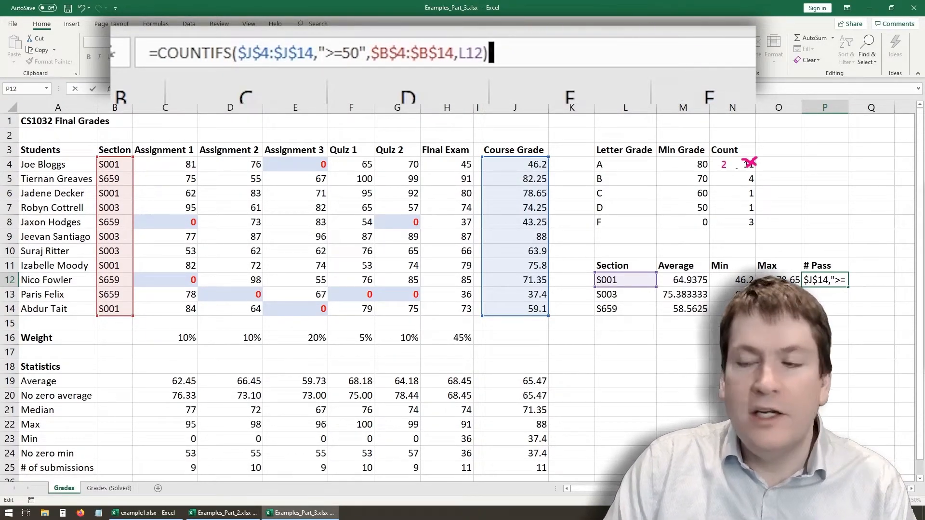
key(Return)
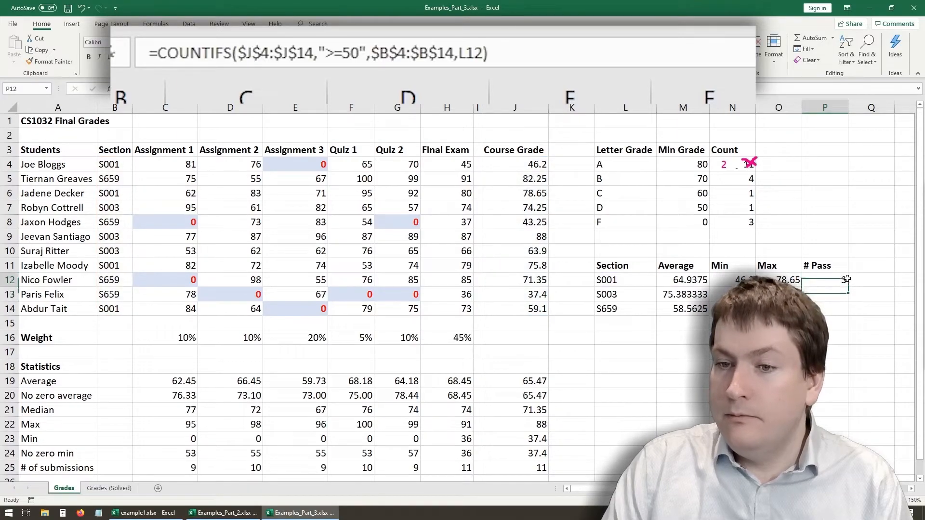
- Fill P12's COUNTIFS formula down to P14 and check the copied formulas in P13 and P14
drag(849, 286, 848, 313)
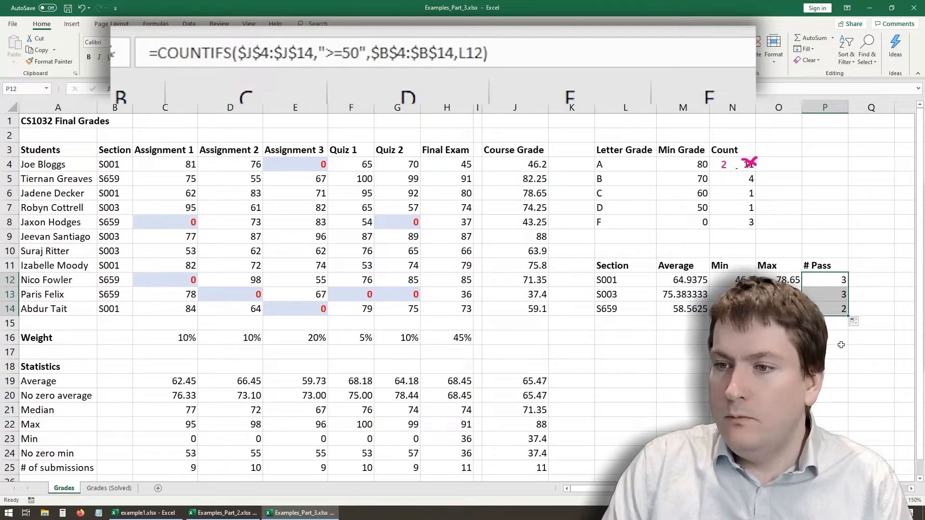
click(837, 350)
click(821, 296)
click(822, 308)
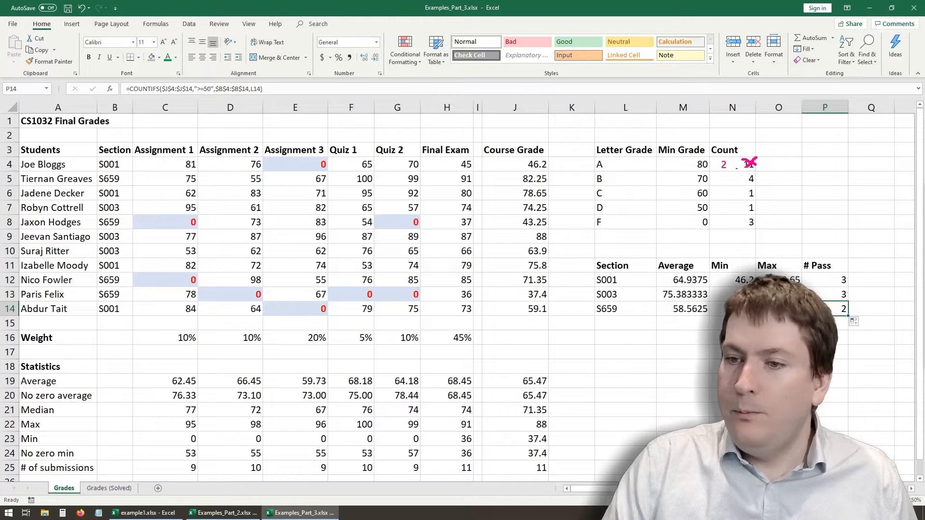
click(778, 367)
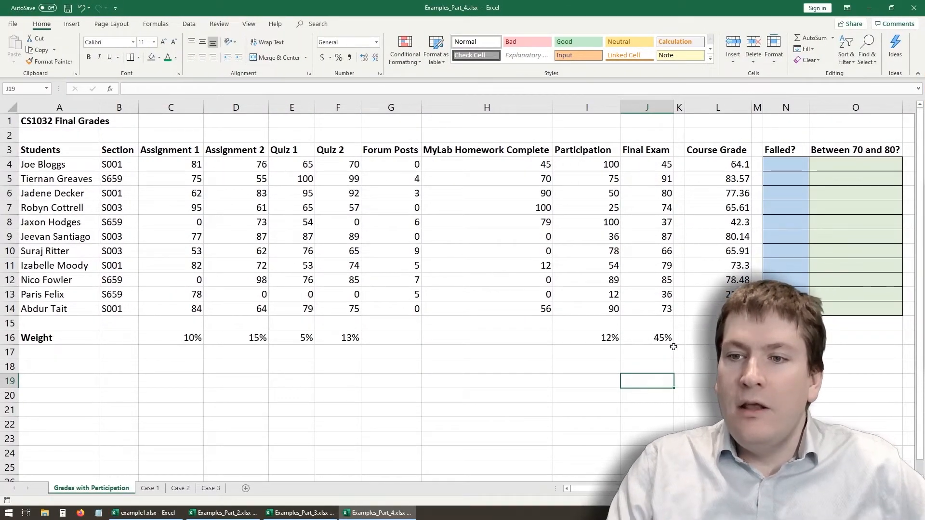
- Examine the student marks and the empty Failed? and Between 70 and 80? columns on the Grades with Participation sheet
click(651, 365)
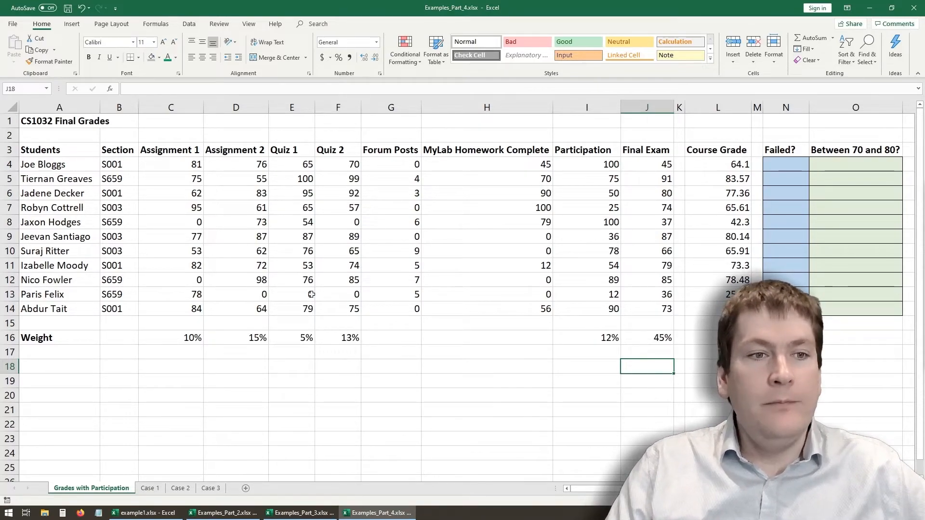
drag(51, 151, 227, 297)
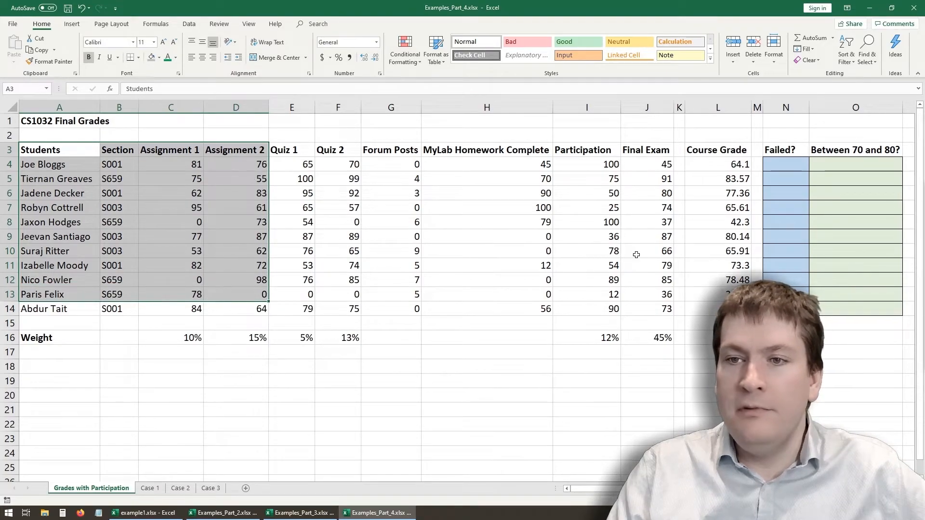
click(718, 366)
drag(795, 164, 785, 294)
drag(833, 166, 853, 313)
click(792, 395)
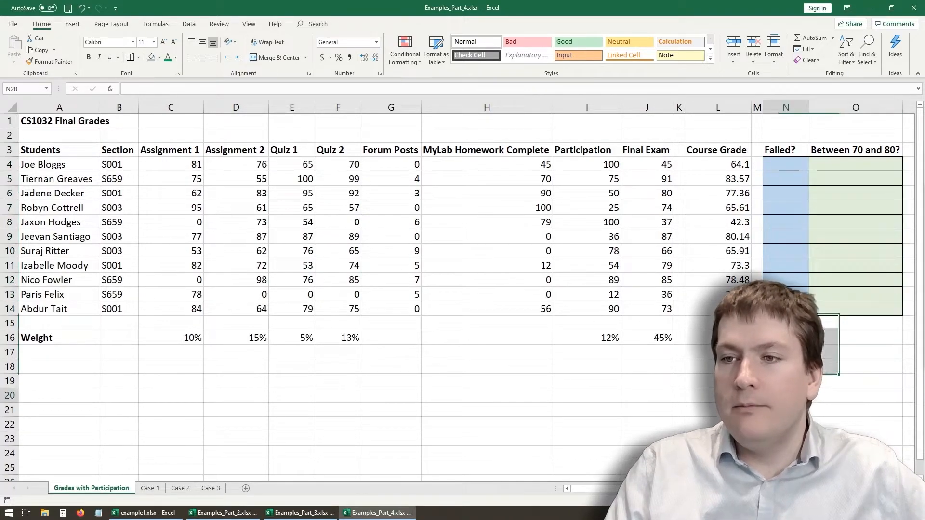
drag(780, 162, 783, 310)
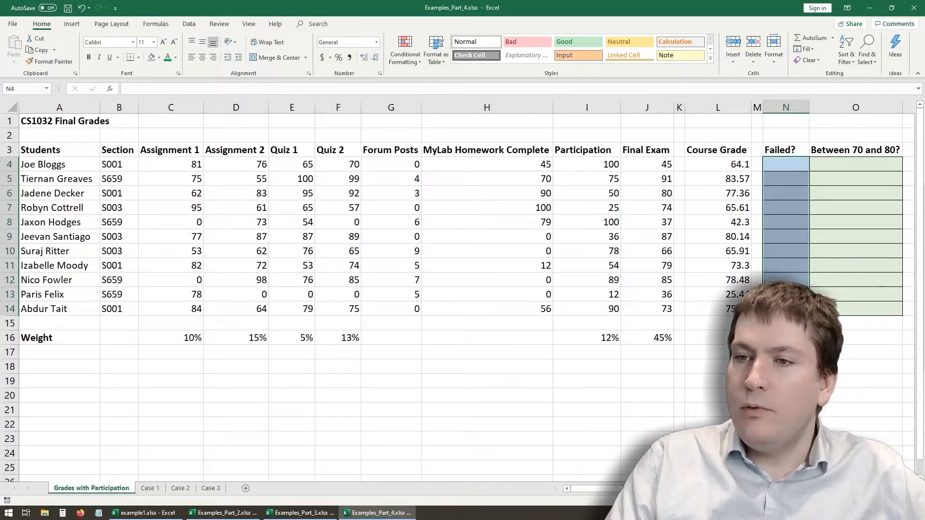
click(784, 166)
click(780, 179)
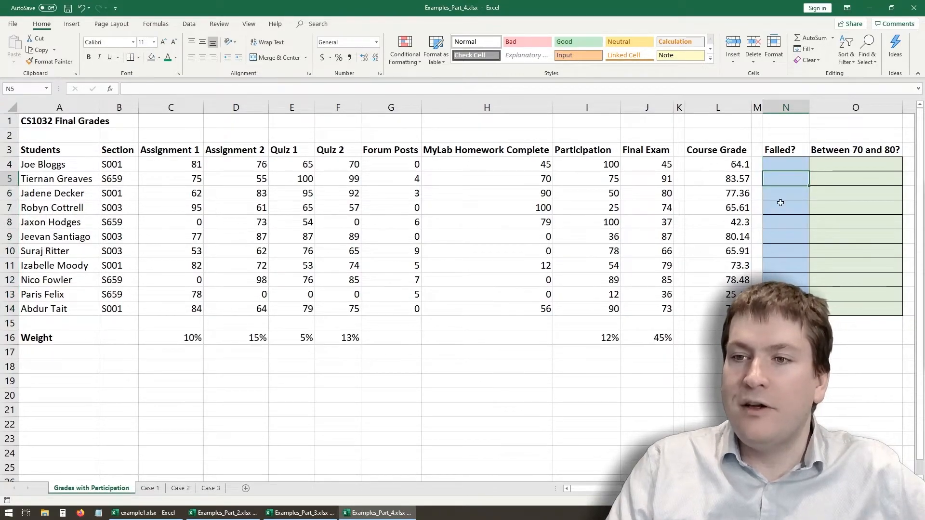
- Start an IF formula in N4 with the logical test L4>=50
click(777, 164)
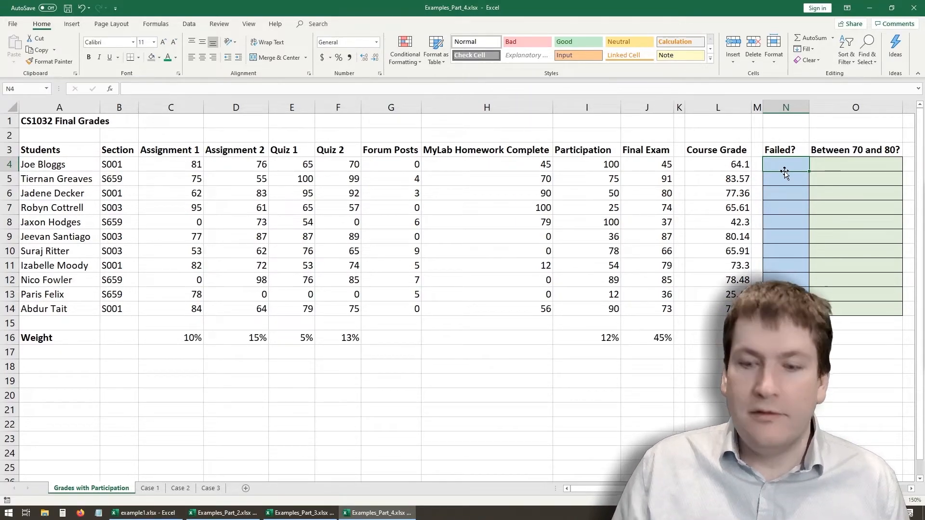
text(=)
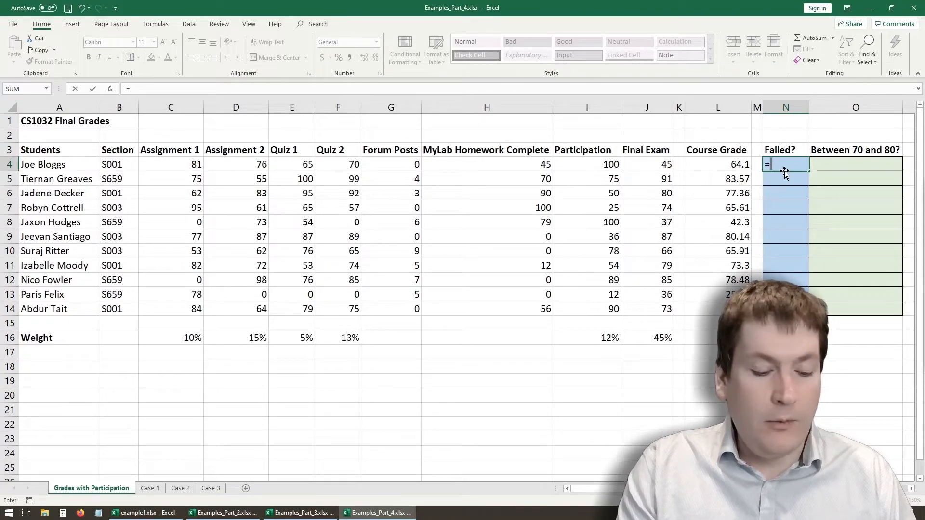
text(IF)
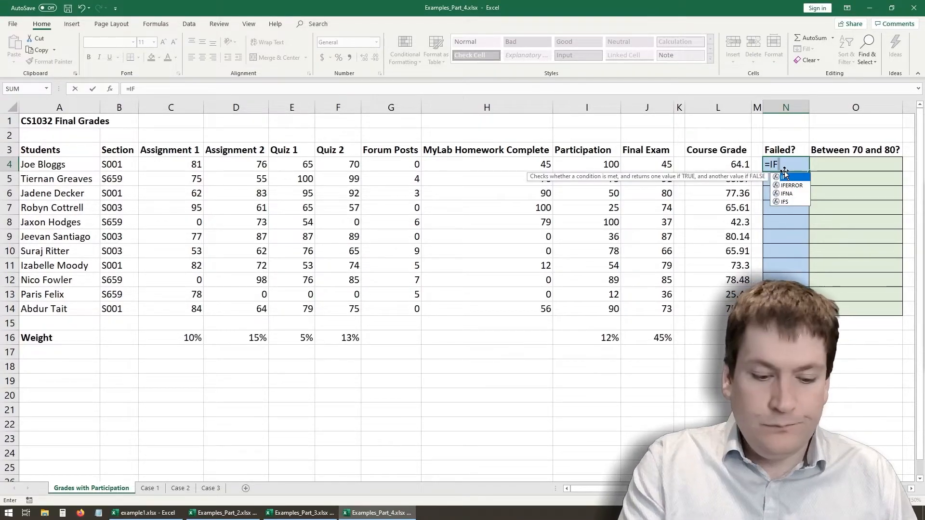
text(()
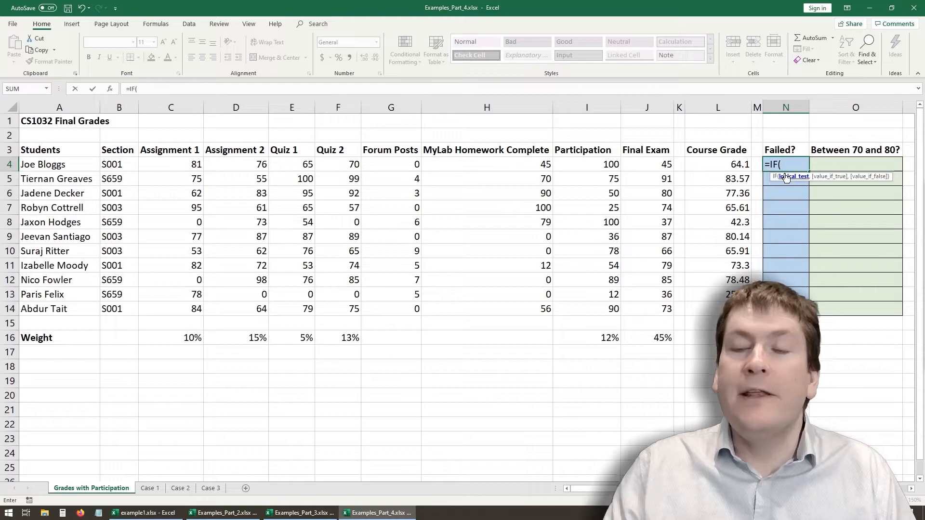
click(713, 164)
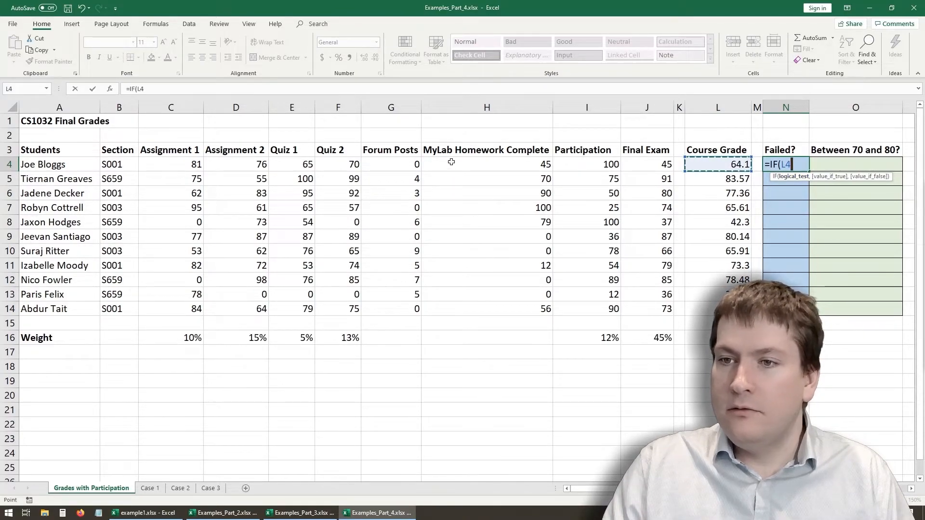
click(159, 91)
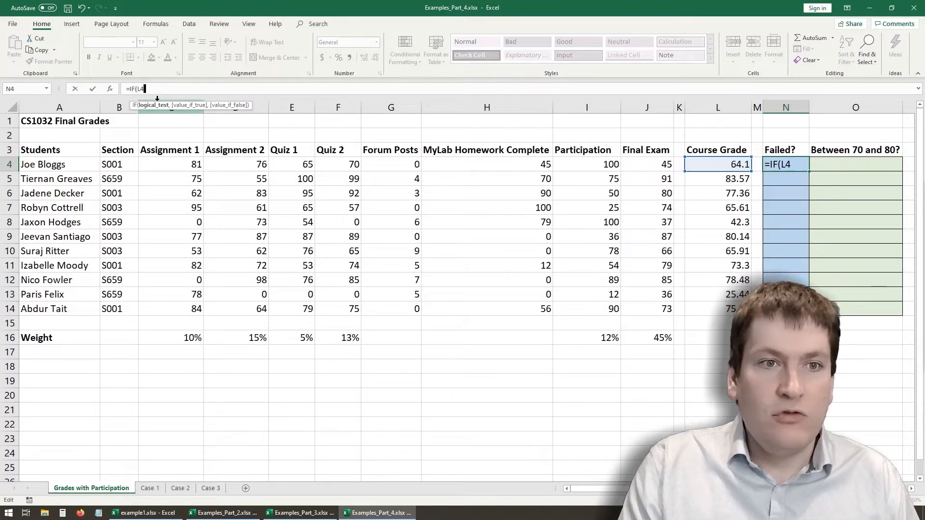
text(>=5)
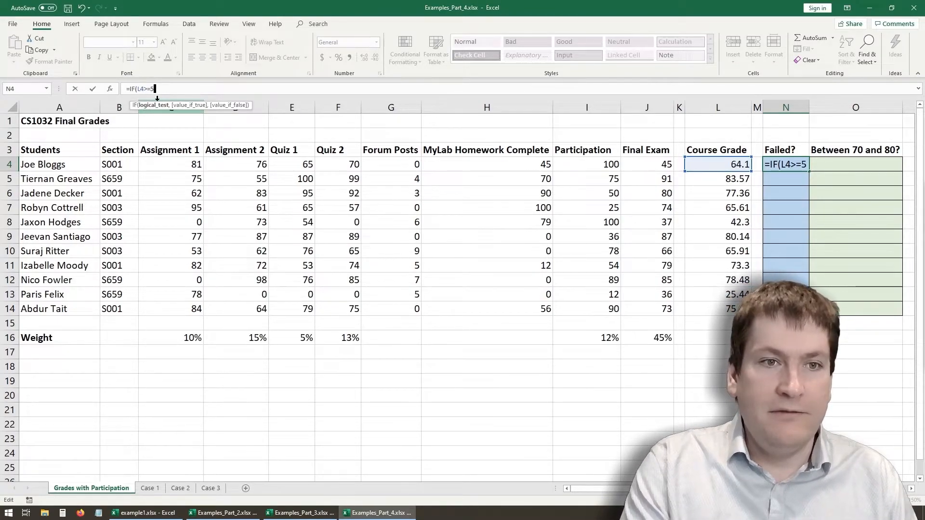
text(0)
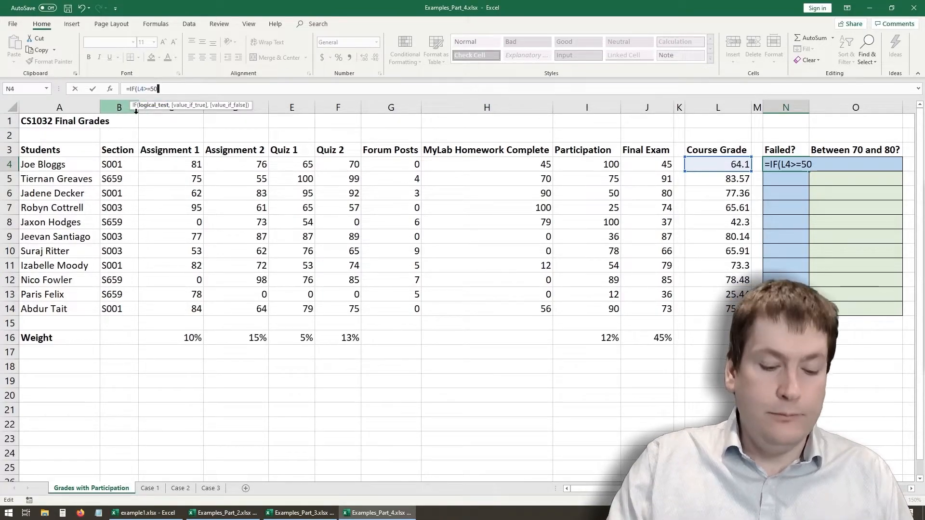
- Complete N4's IF formula with "PASS!" as the value if true and "FAIL" as the value if false
text(,)
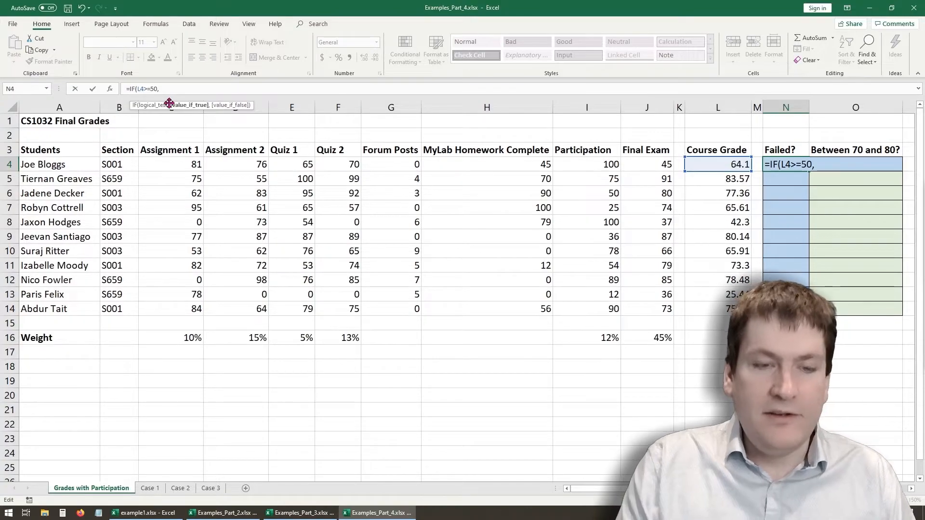
text("PASS!")
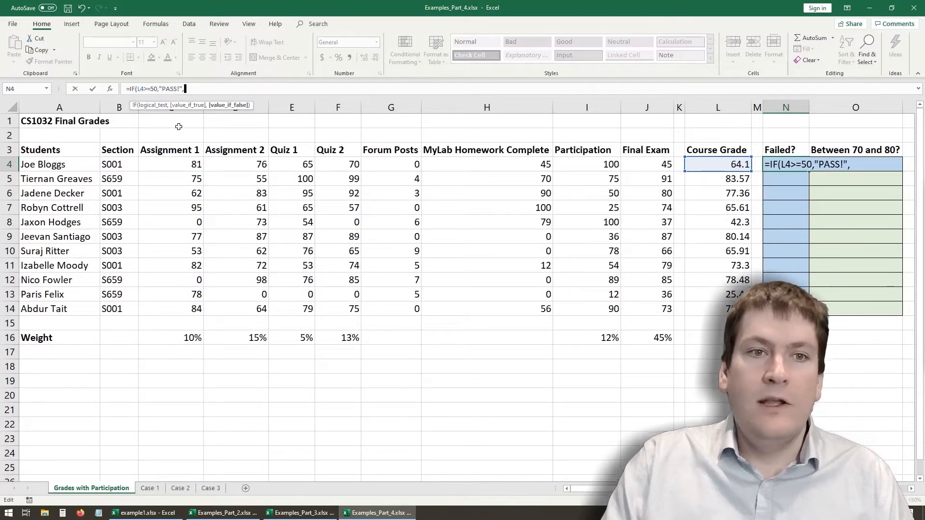
text(,)
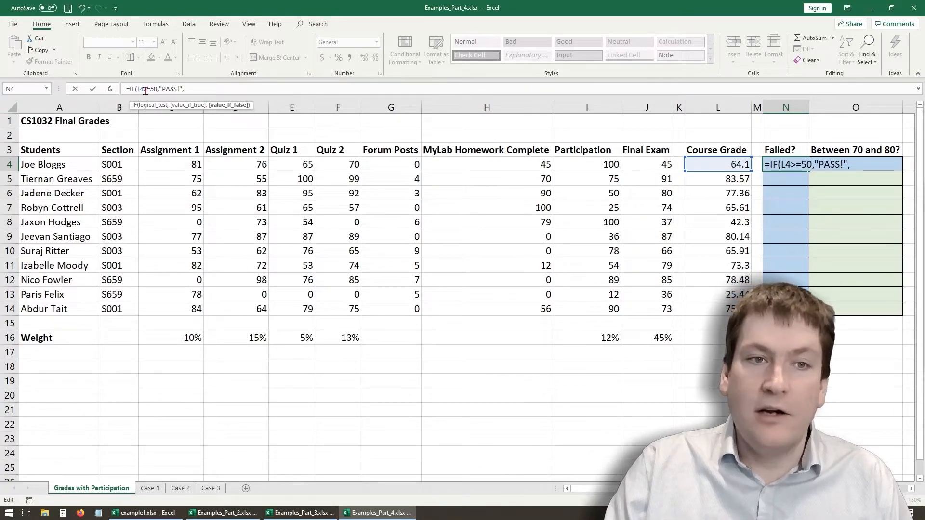
text("FAIL")
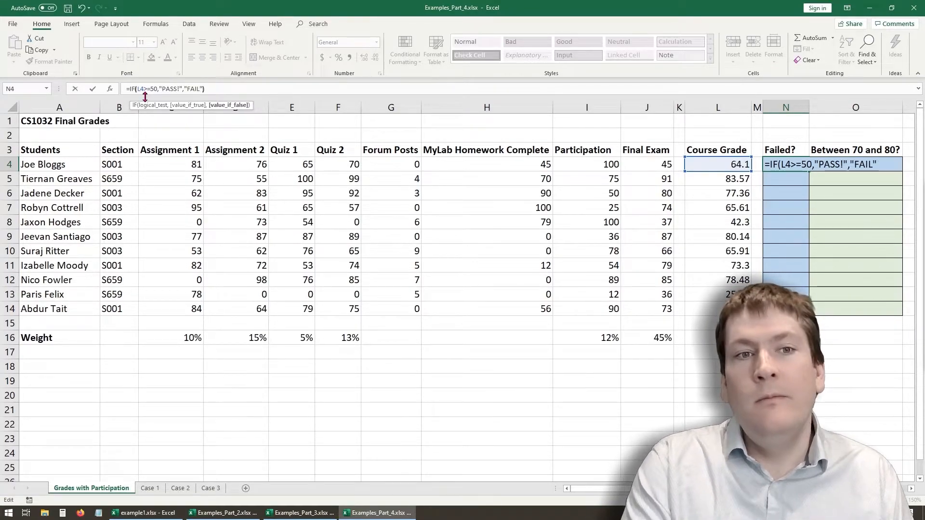
text())
key(Return)
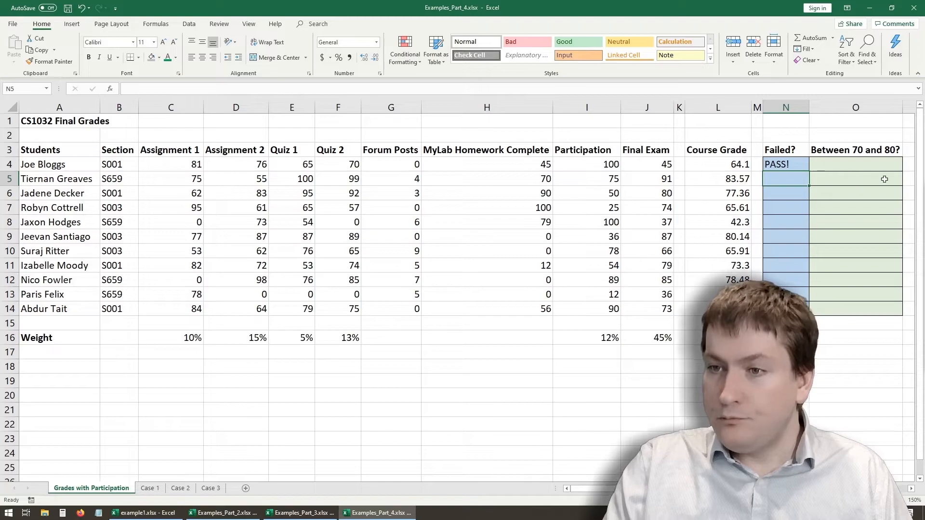
- Fill N4's IF formula down to N14 and inspect the copied formulas in N8 and N9
click(792, 168)
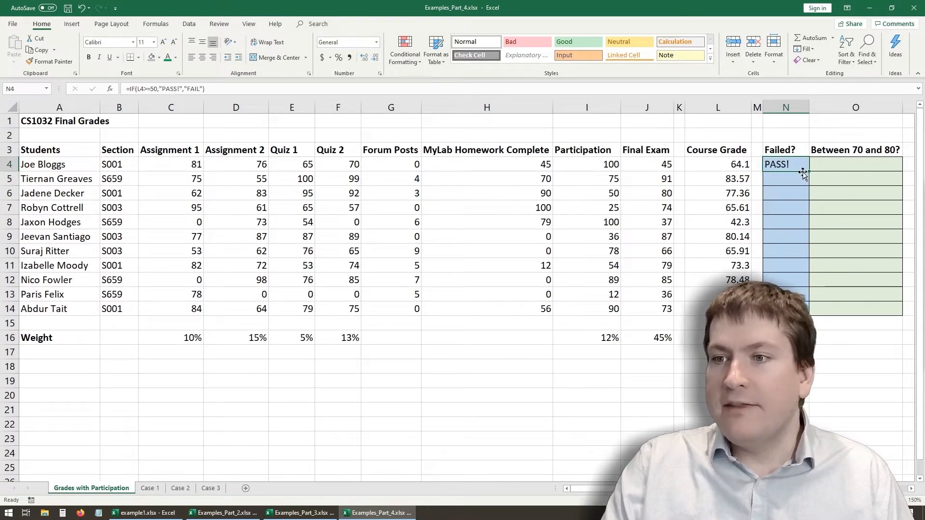
drag(810, 172, 810, 308)
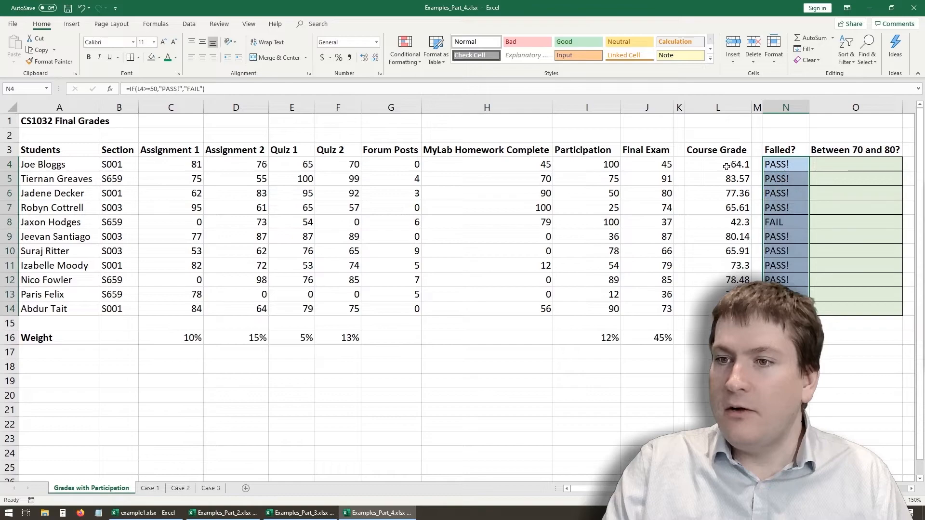
click(766, 224)
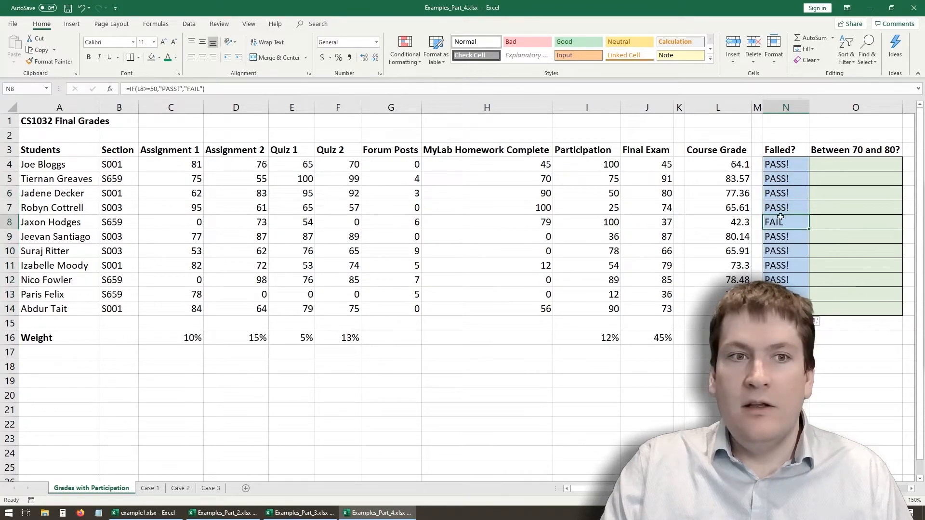
click(155, 88)
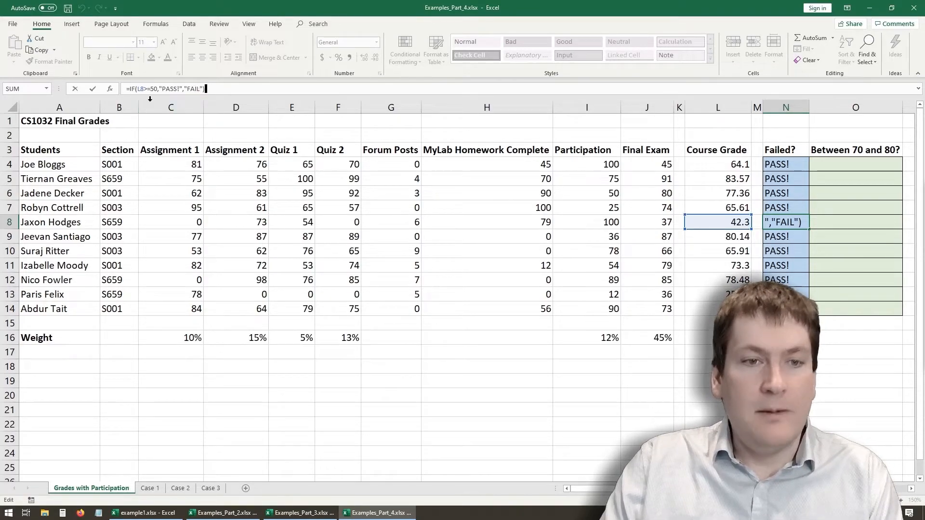
key(Return)
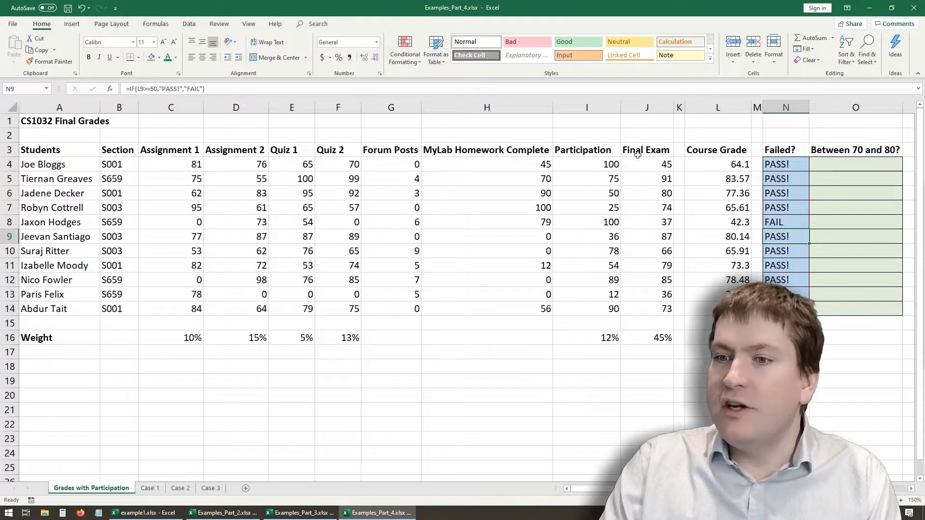
click(560, 90)
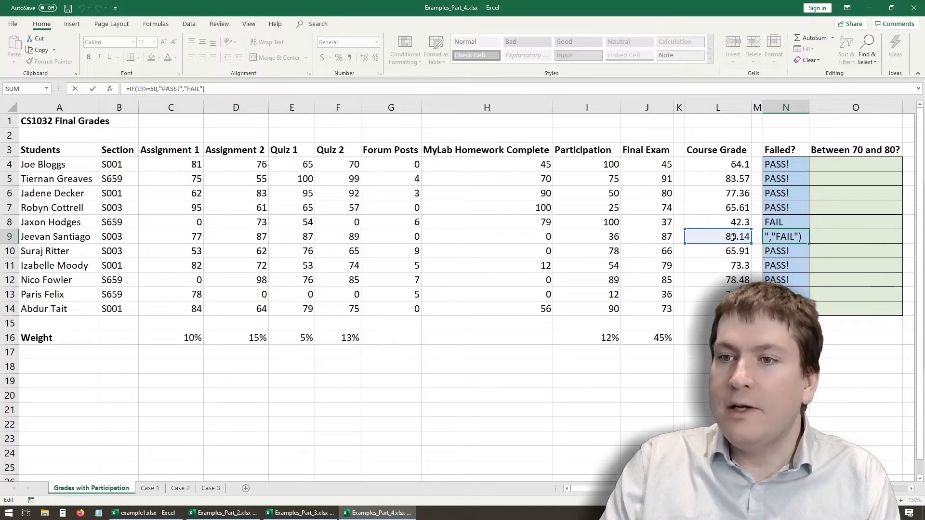
key(Return)
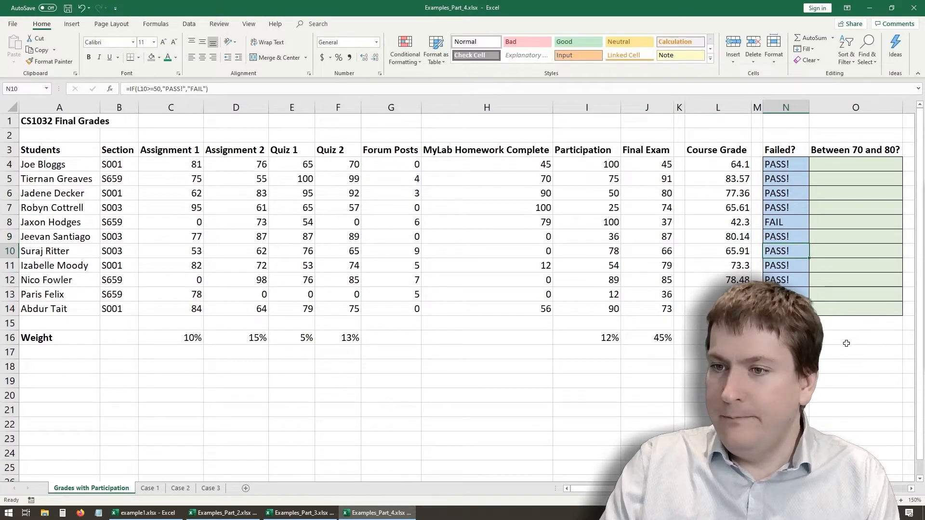
- Start an IF formula in O4 with a nested AND function as its logical test
click(817, 164)
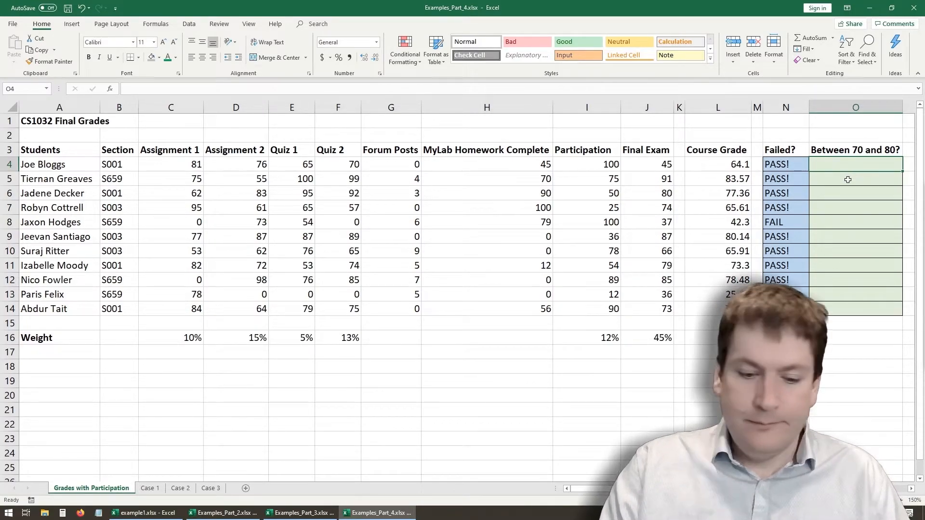
text(=IF()
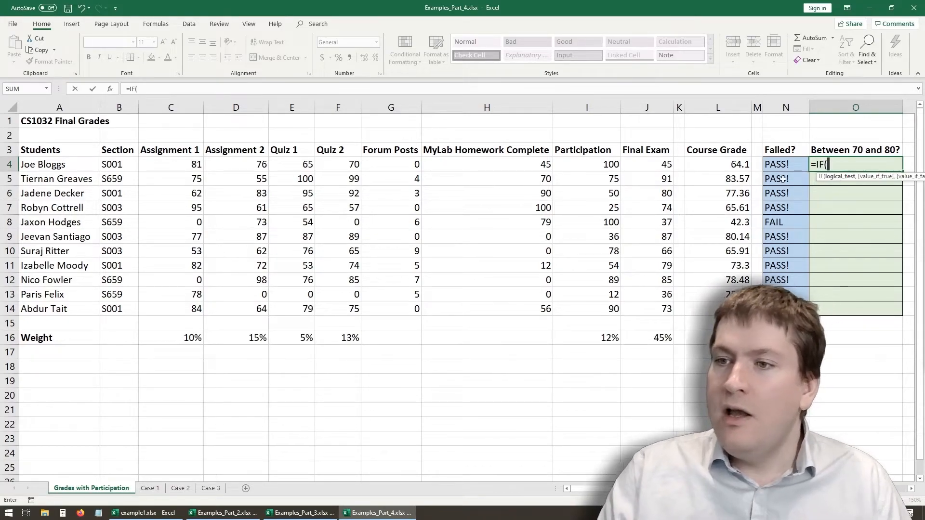
click(212, 88)
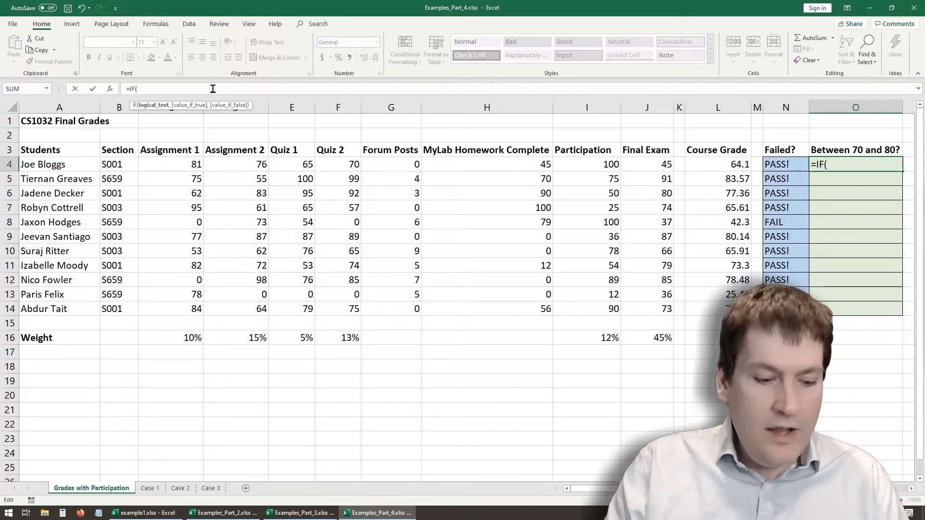
text(AND)
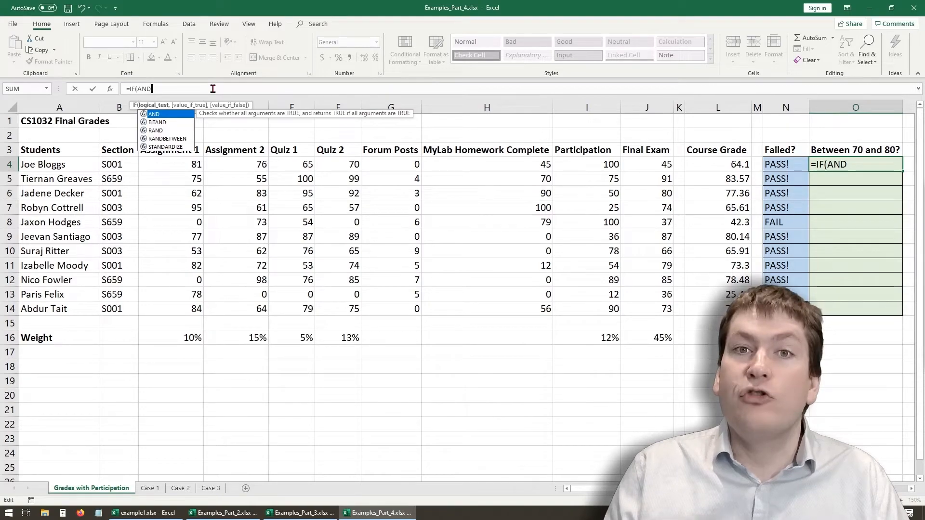
text(()
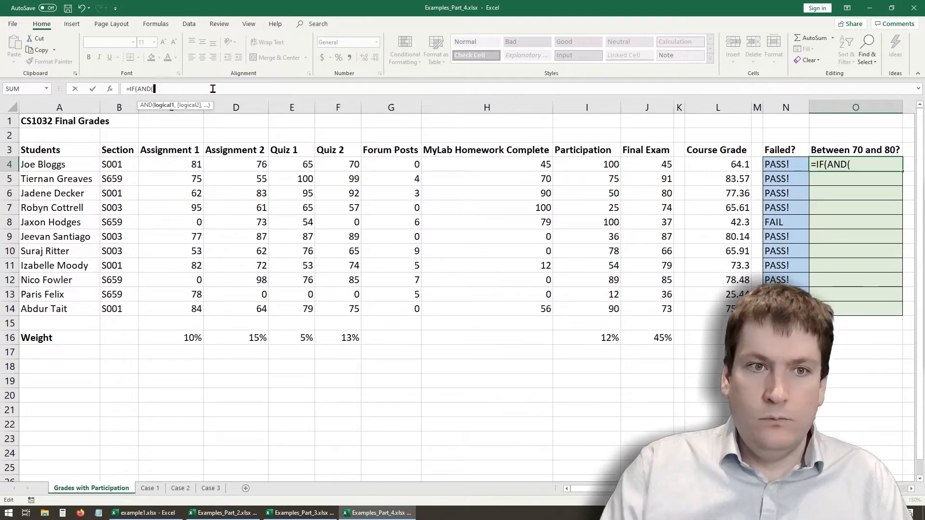
- Enter L4>70 and L4<80 as the two AND conditions and close the logical test in O4's formula
click(706, 165)
text(>70,)
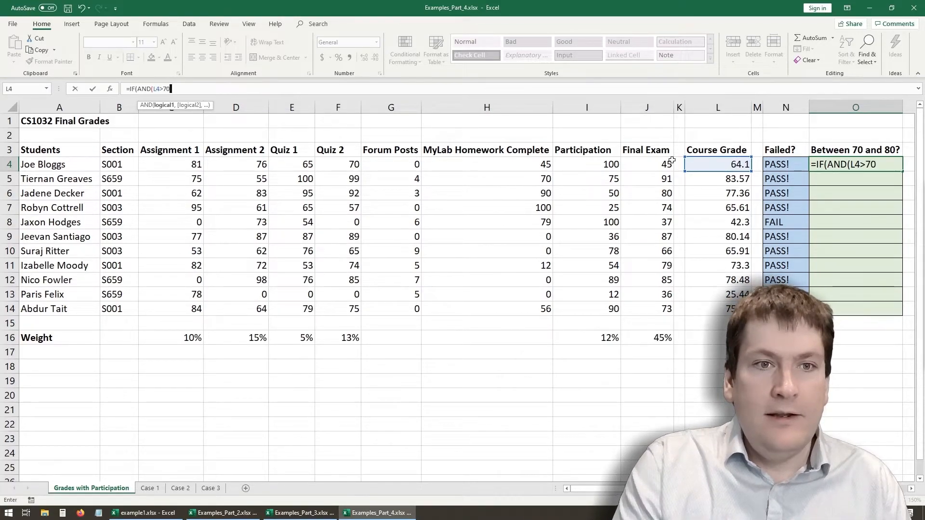
click(711, 166)
text(<80)
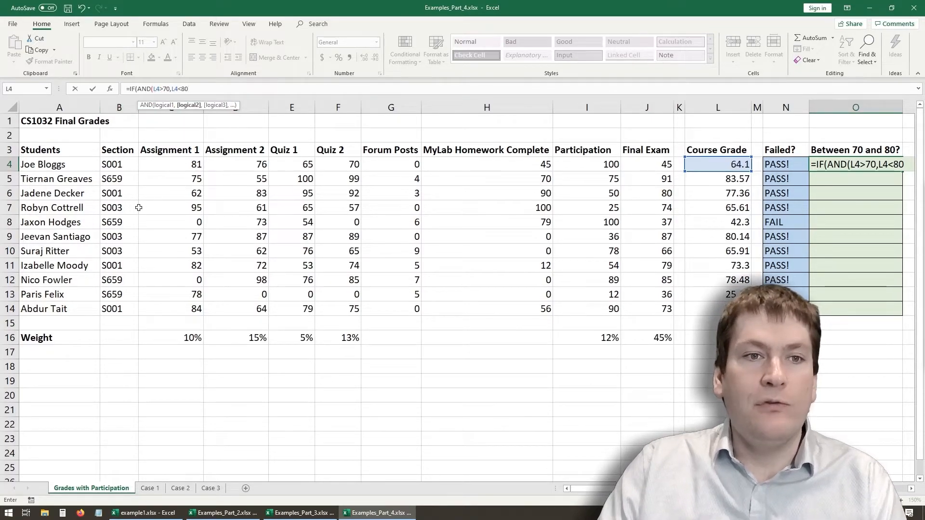
text(),)
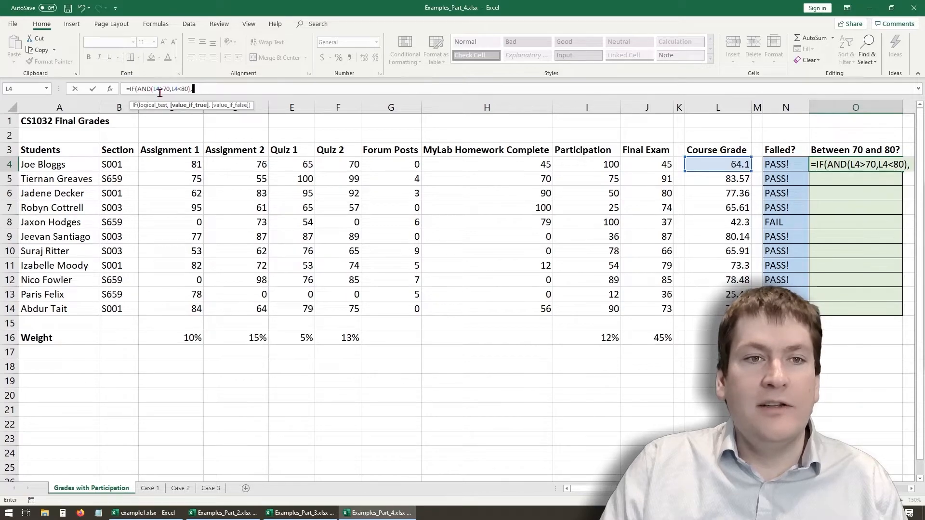
- Complete O4's IF formula with "Yes!" as the value if true and "No" as the value if false
text(")
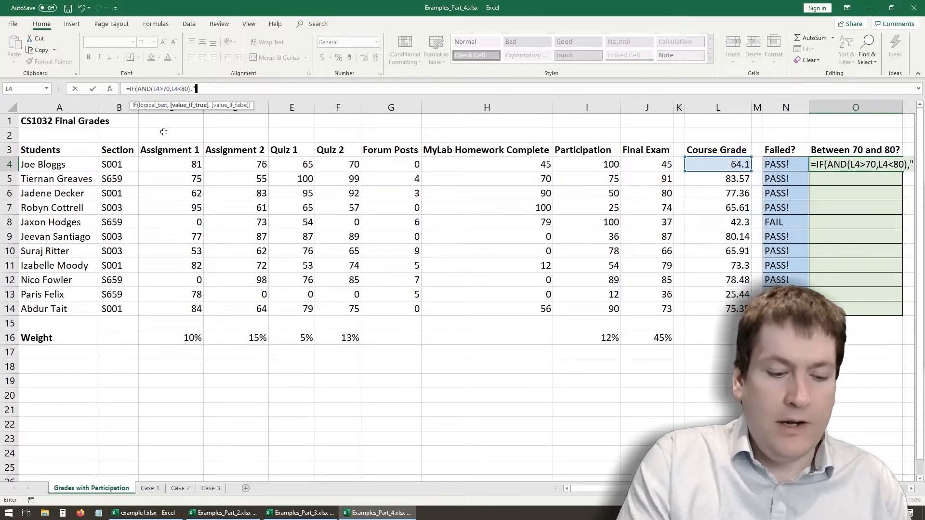
text(Yes!",)
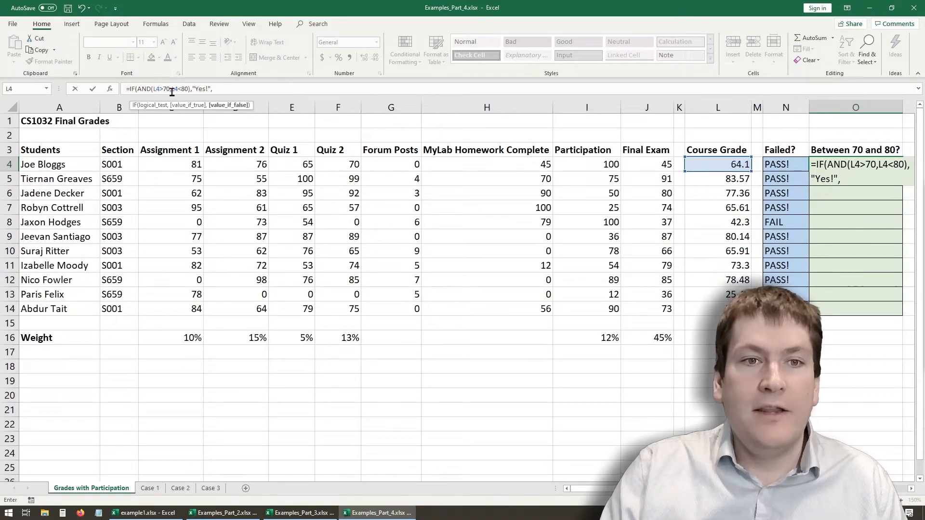
text("No)
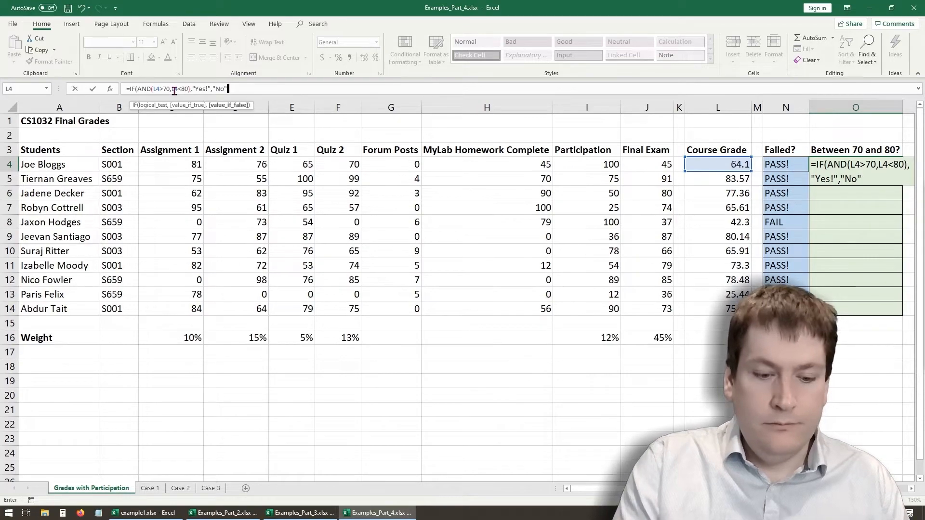
key(Return)
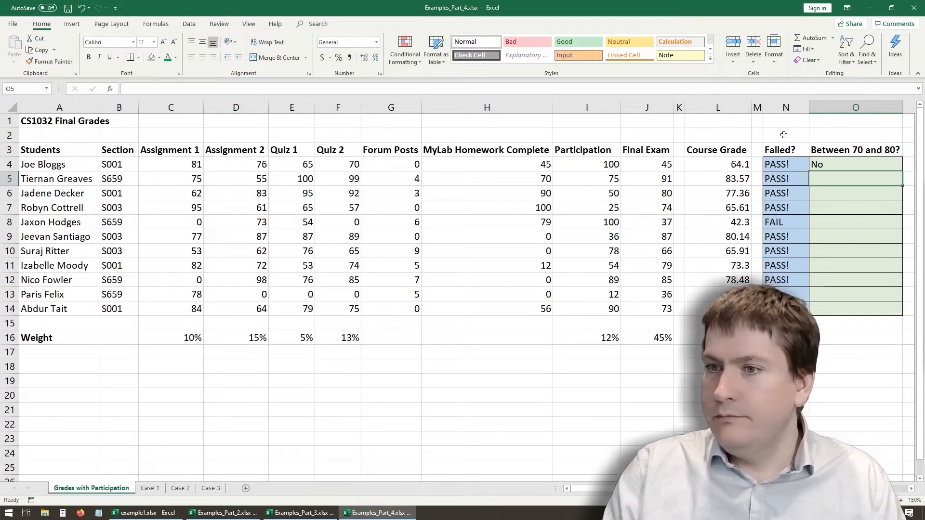
- Fill O4's formula down to O14 and inspect the copied formulas in O6 and O11
click(861, 164)
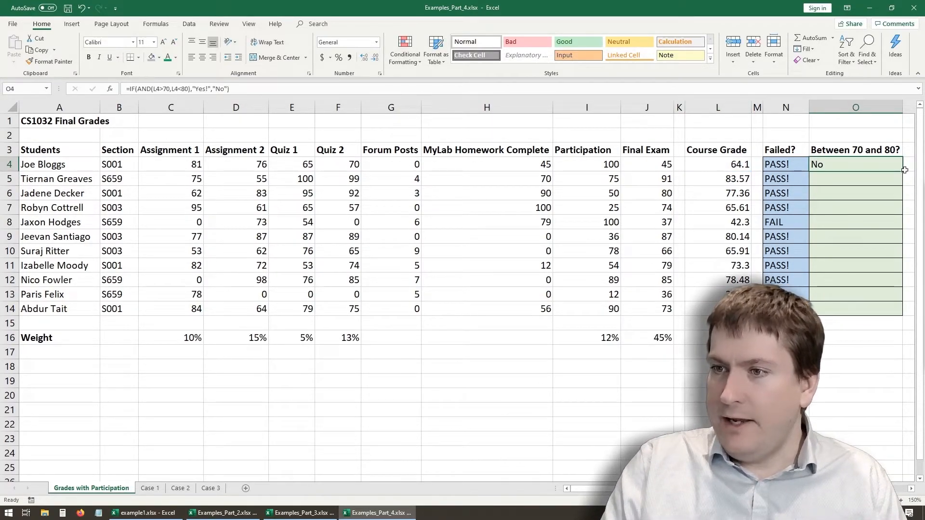
drag(904, 170, 884, 313)
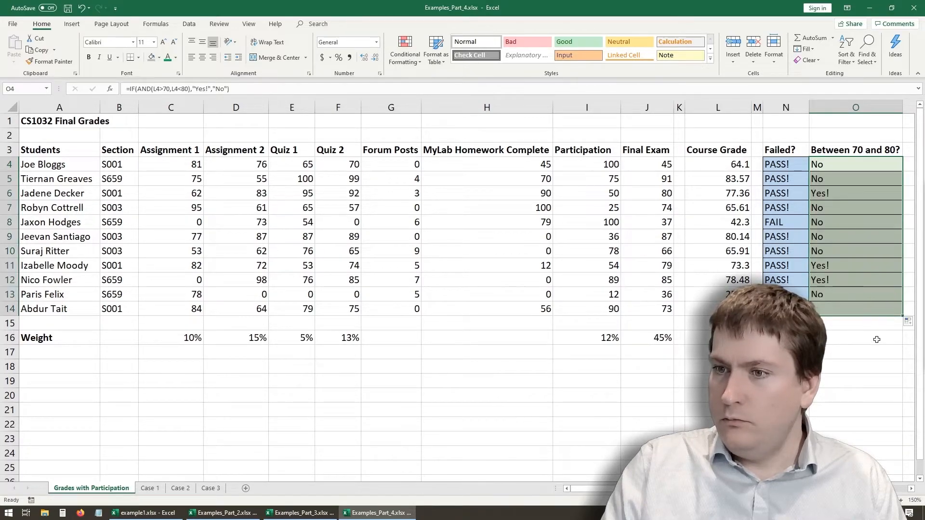
click(850, 348)
click(843, 197)
click(834, 267)
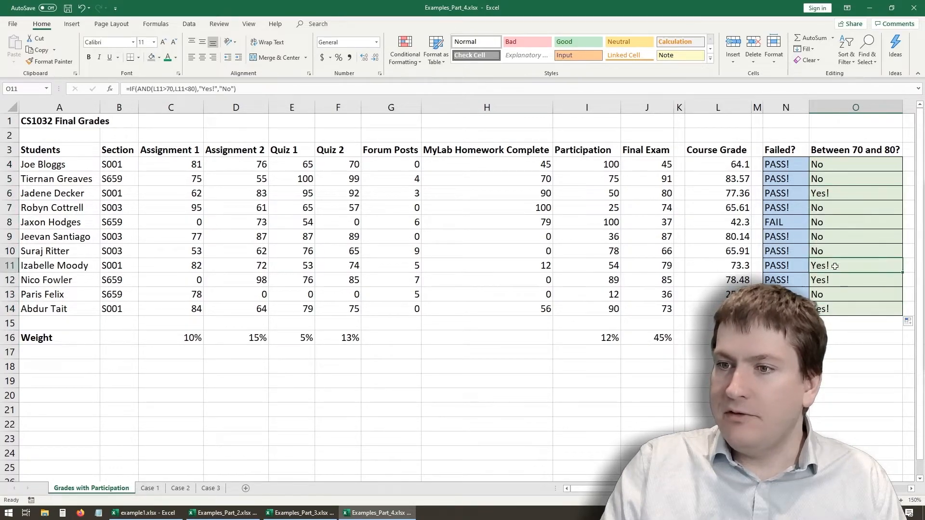
click(833, 193)
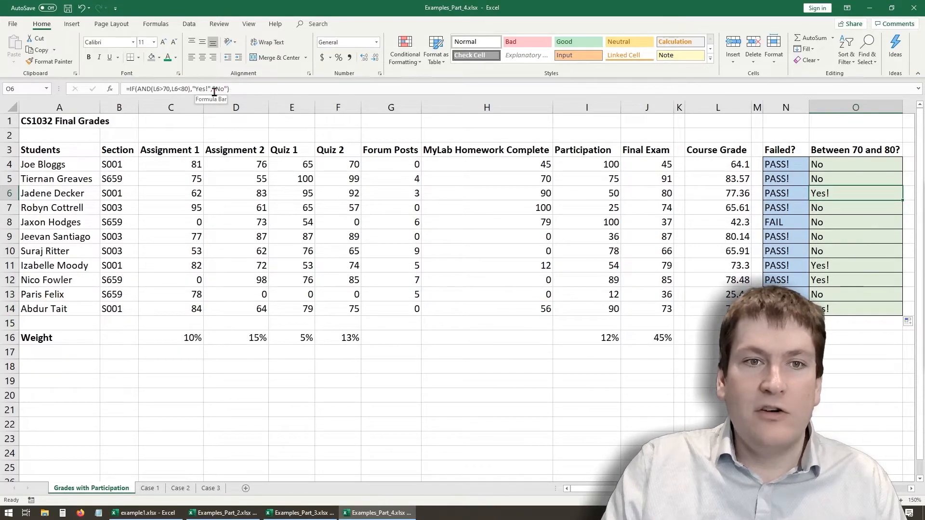
click(212, 88)
key(Escape)
- Replace the value if false in O4's IF formula with the number 9
click(816, 164)
click(228, 88)
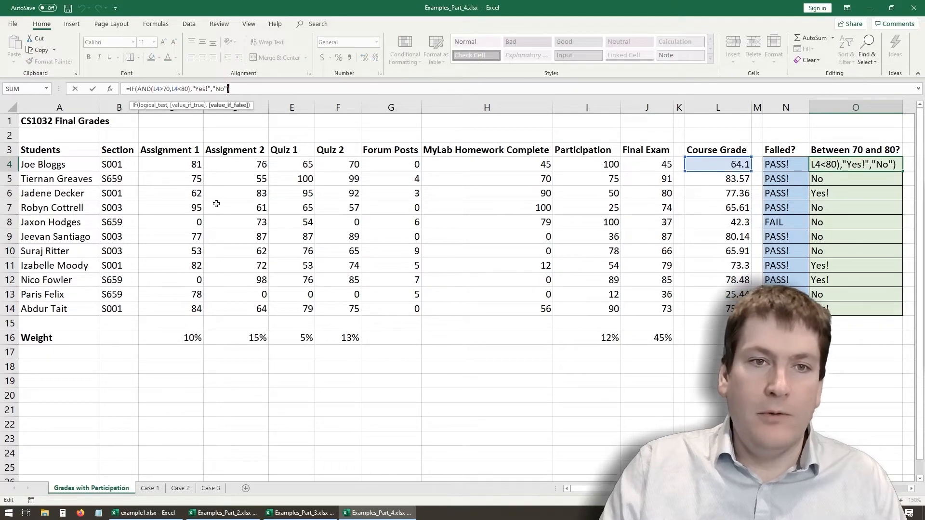
key(BackSpace)
key(BackSpace)
key(BackSpace)
key(BackSpace)
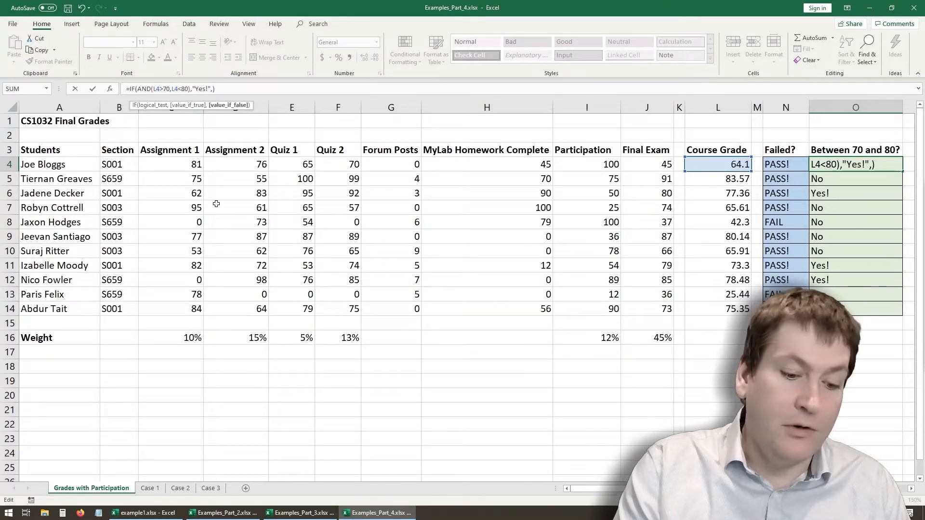
text(9)
key(Return)
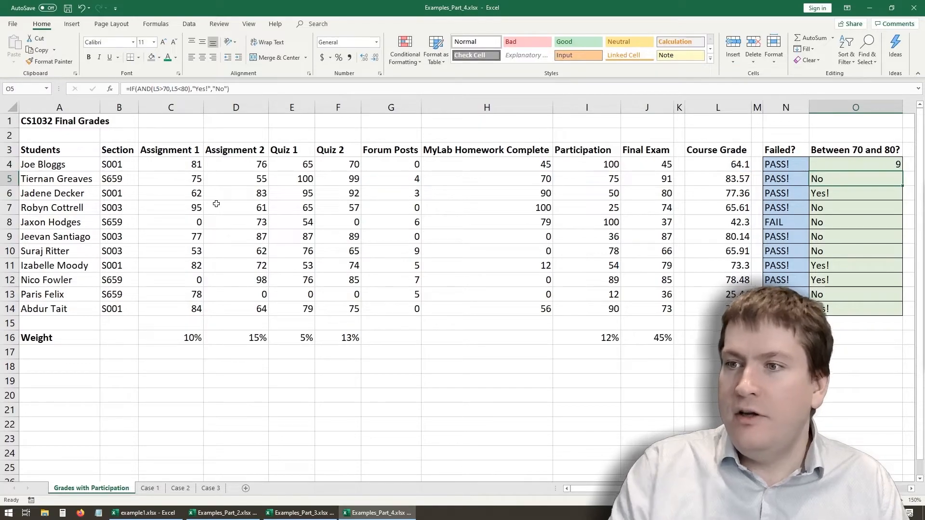
- Try filling O4's revised formula down to O14, and undo the fill
click(881, 166)
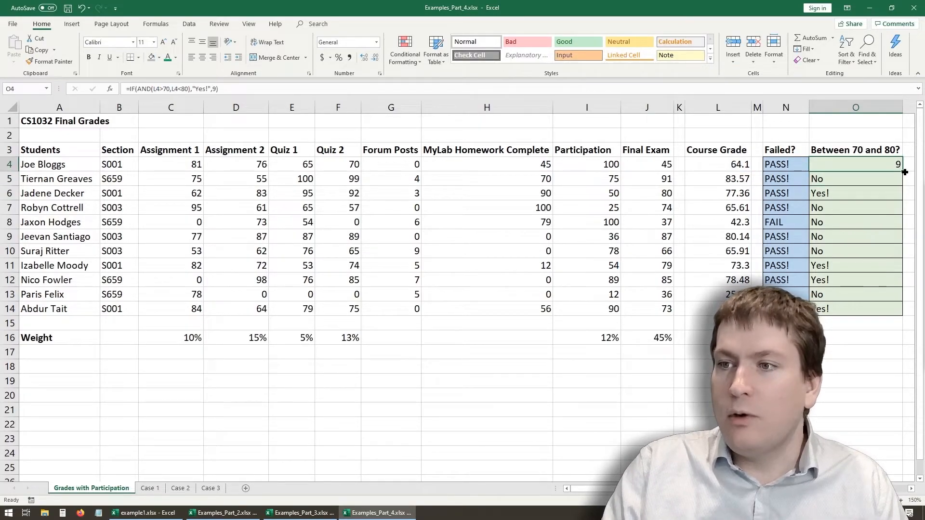
double_click(903, 171)
click(836, 366)
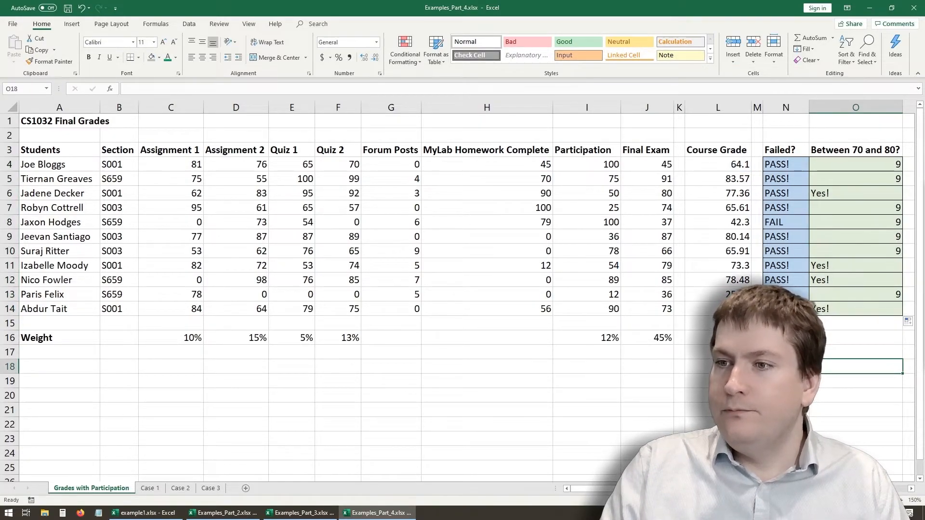
key(ctrl+z)
click(317, 394)
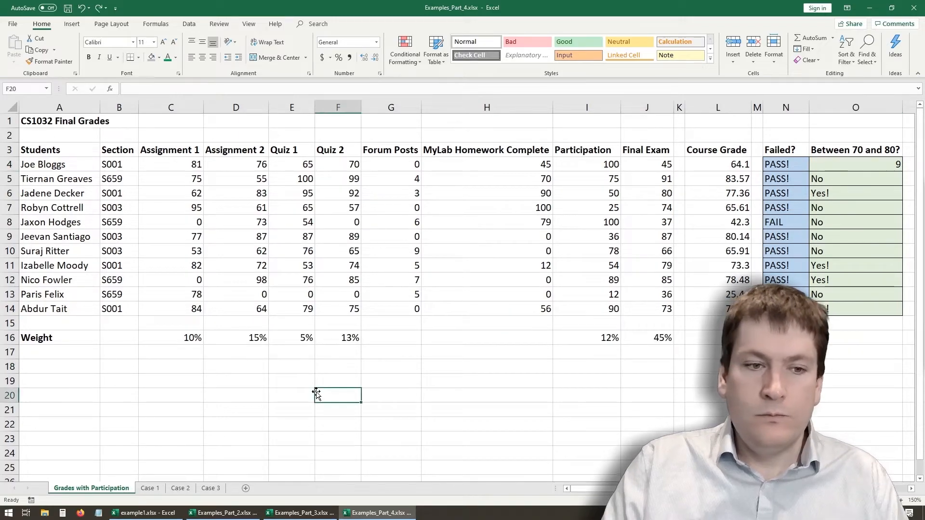
- Open the Case 1 sheet and examine its participation rule on forum posts and the empty Participation column
click(150, 488)
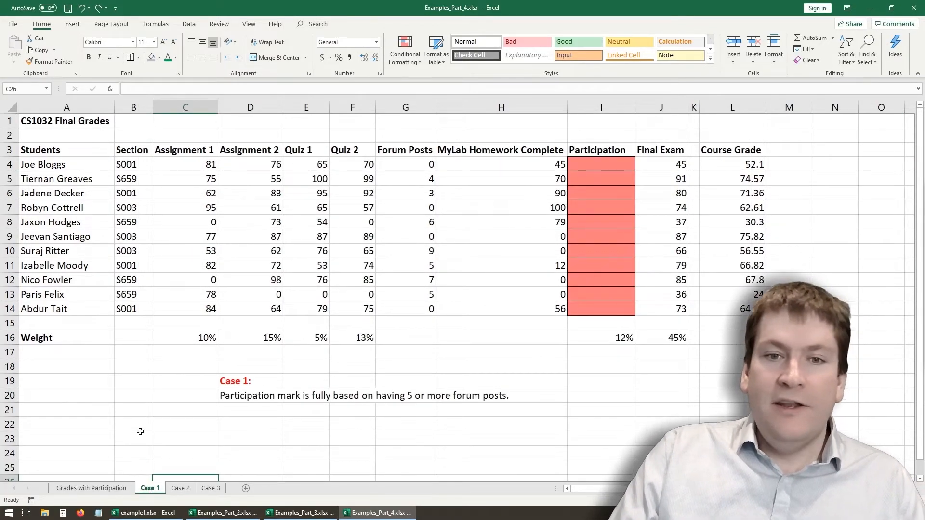
click(141, 433)
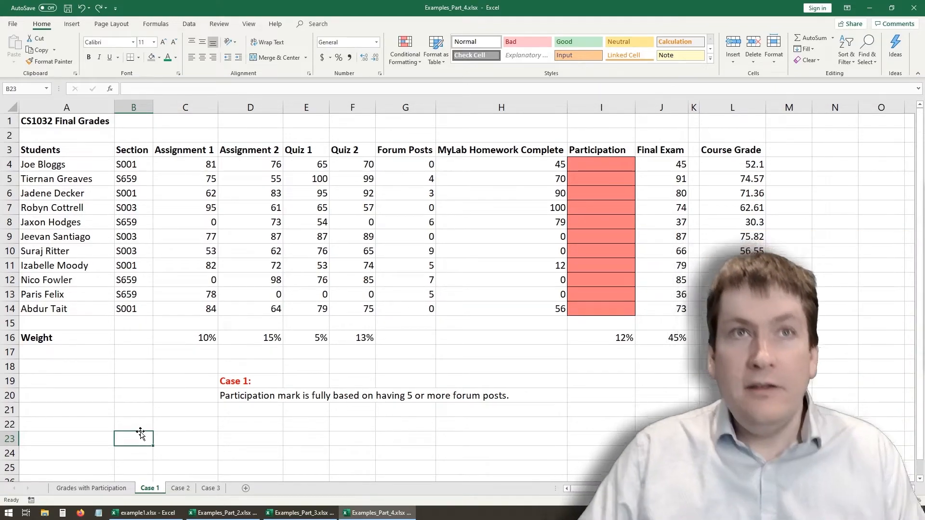
drag(603, 163, 620, 312)
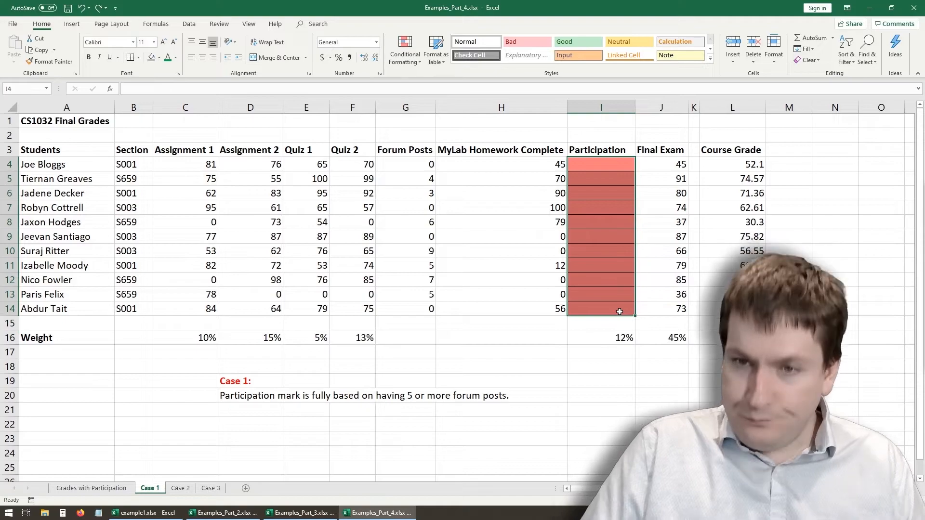
click(501, 362)
drag(607, 162, 629, 311)
drag(265, 393, 486, 394)
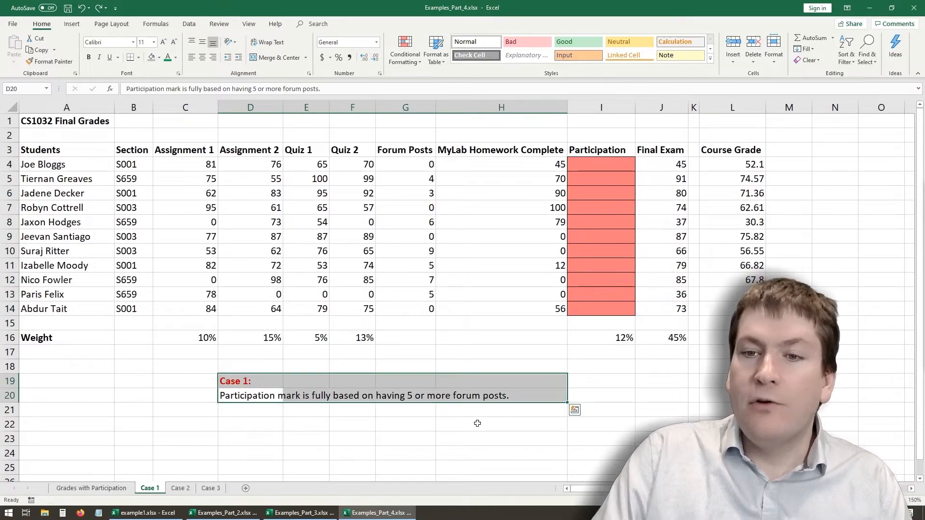
click(523, 164)
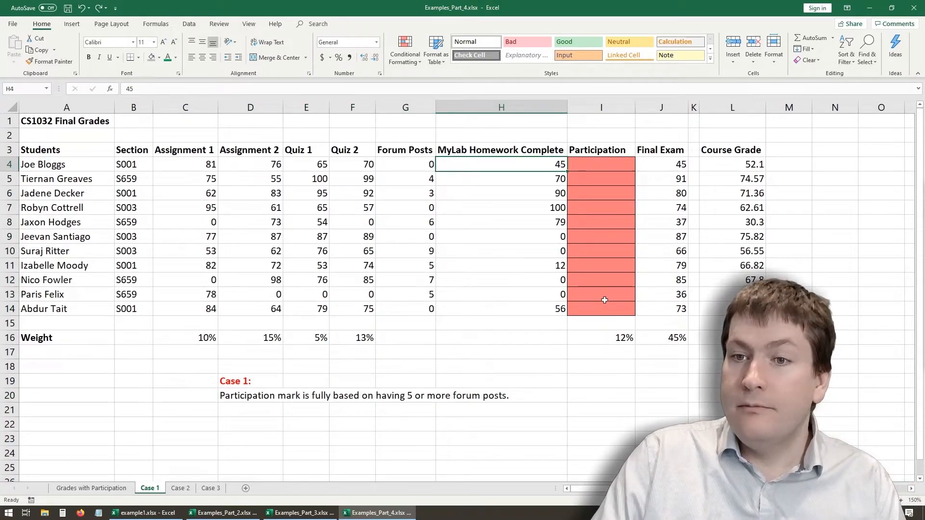
click(585, 166)
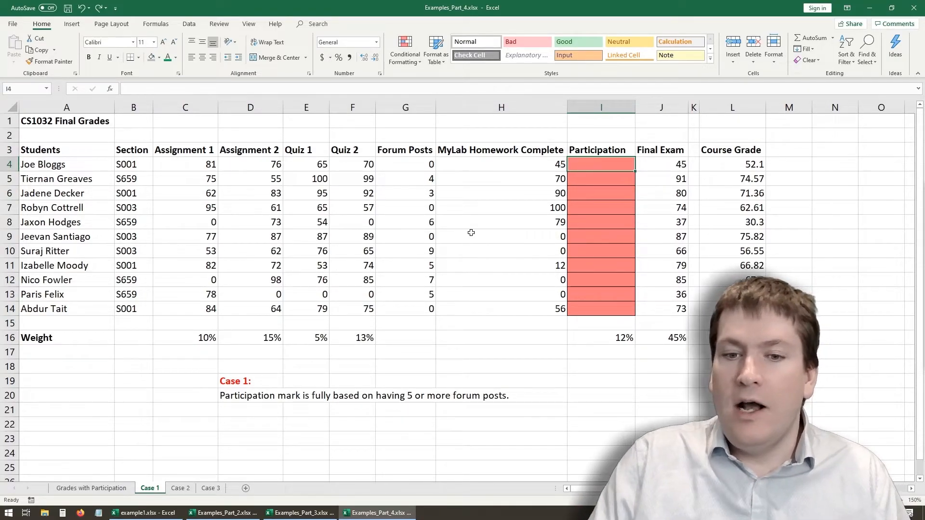
click(604, 306)
drag(603, 307, 602, 166)
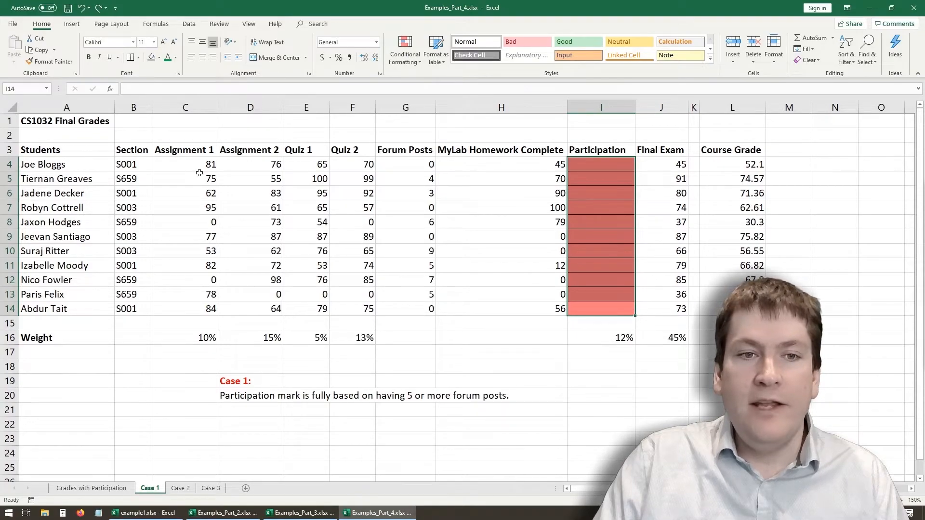
- Start an IF formula in I4 on the Case 1 sheet with the logical test G4>=5
click(612, 166)
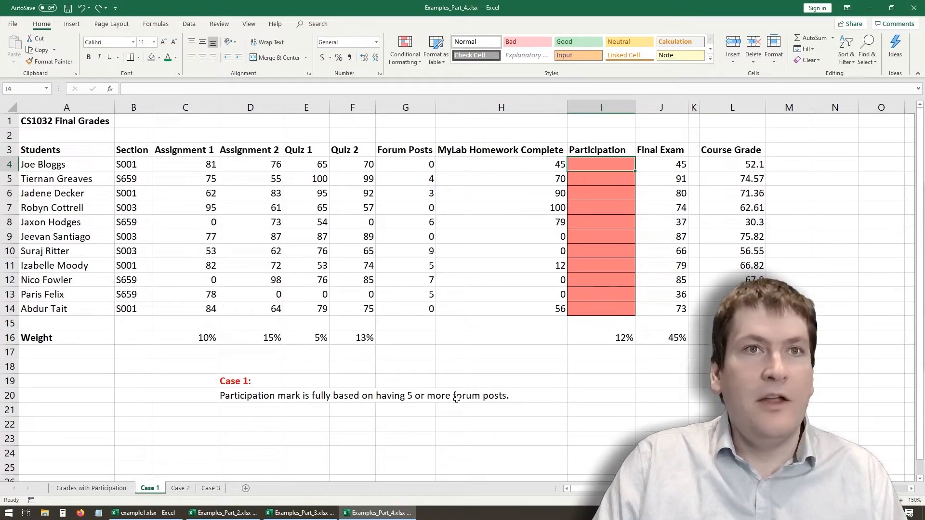
text(=)
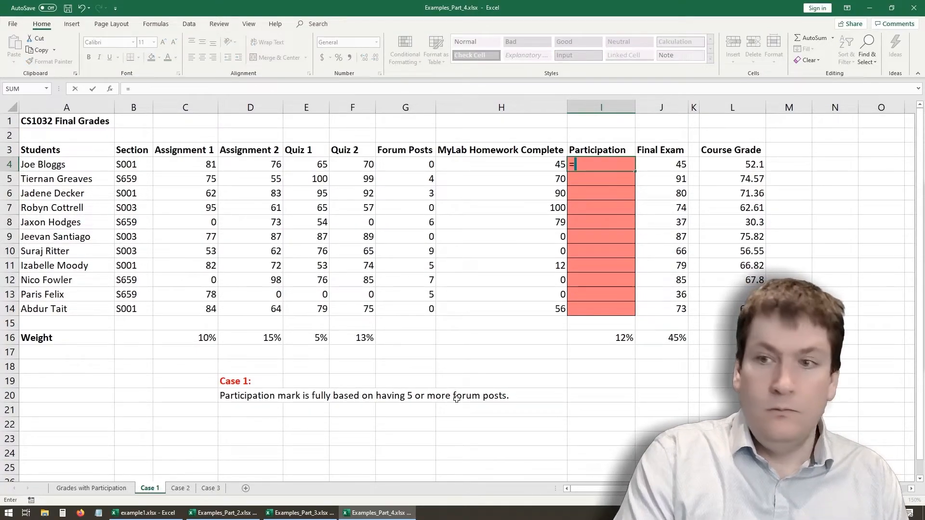
text(if()
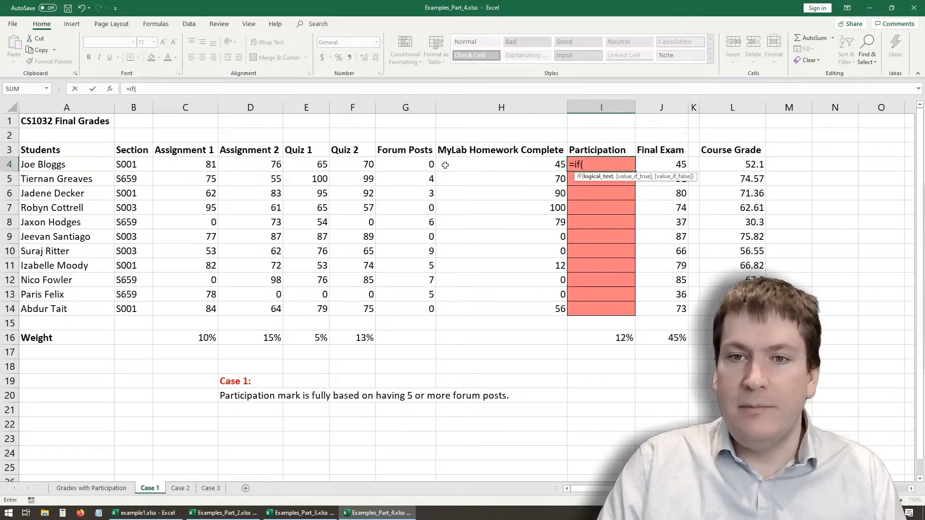
click(414, 165)
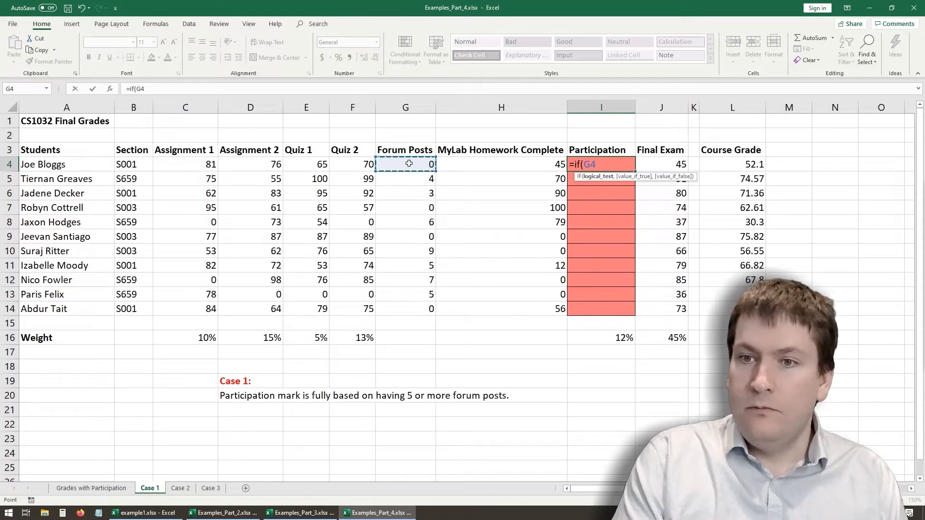
text(>)
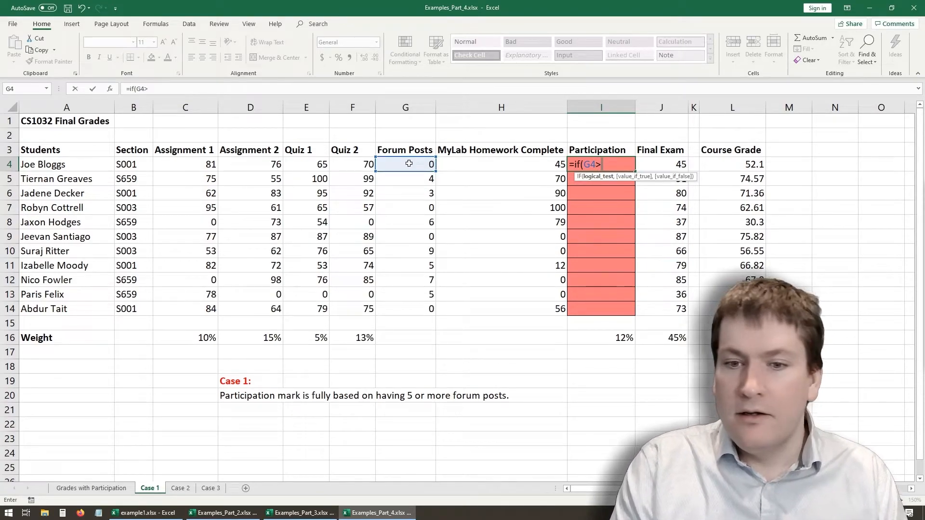
text(=)
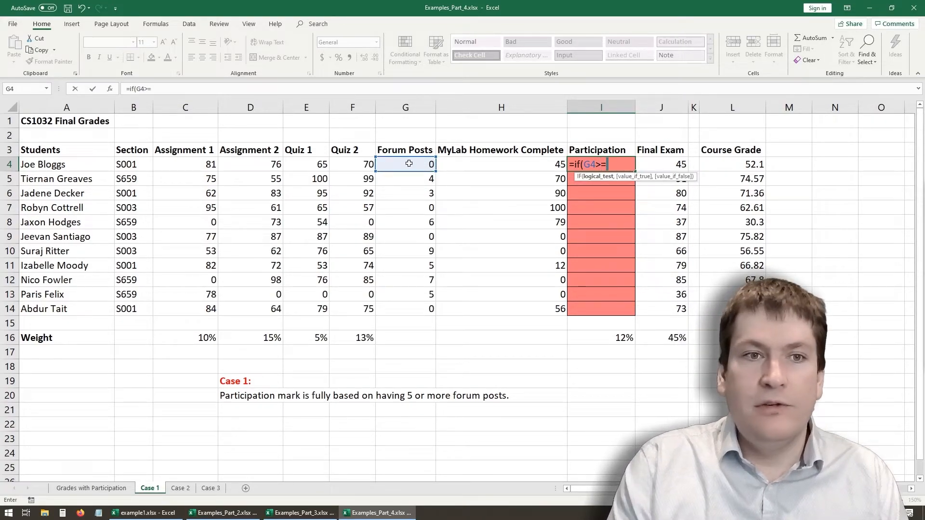
text(5,100,)
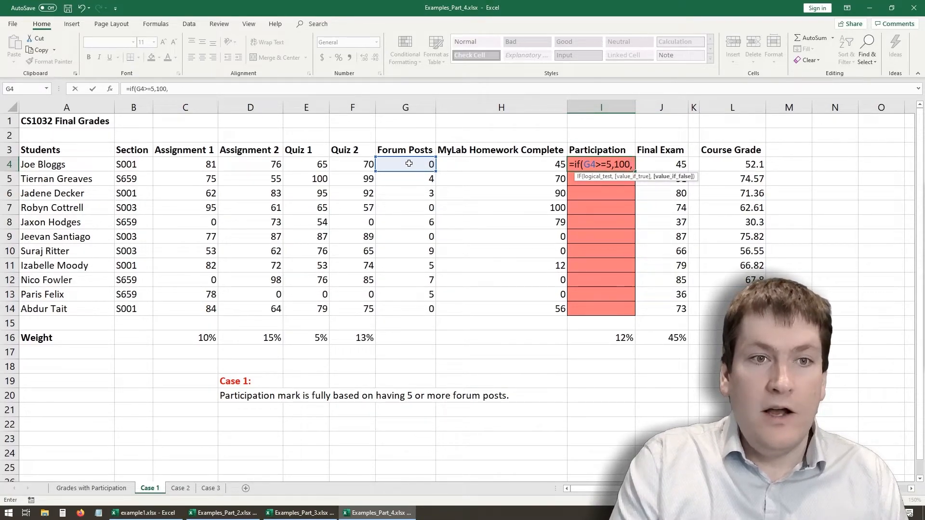
text(0)
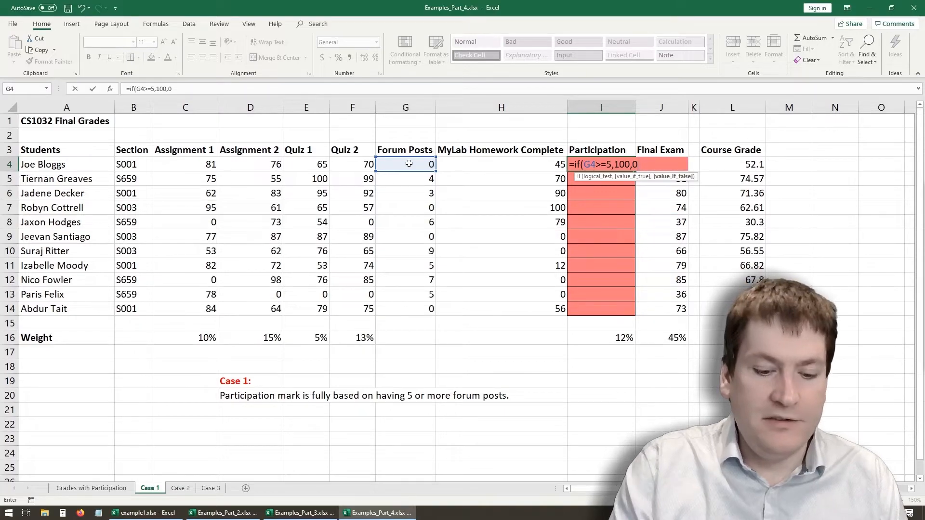
text())
- Complete I4's IF formula with 100 as the value if true and 0 if false, and fill it down to I14
key(Return)
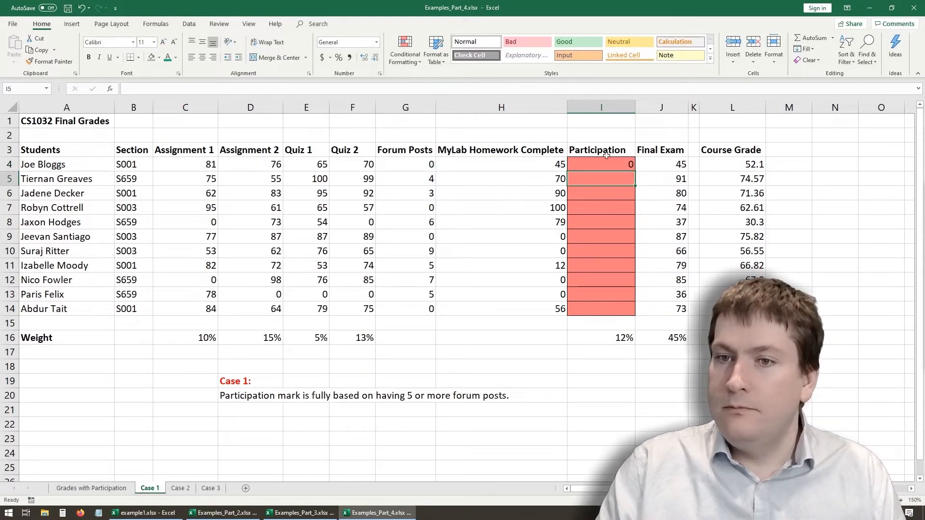
click(624, 165)
double_click(634, 173)
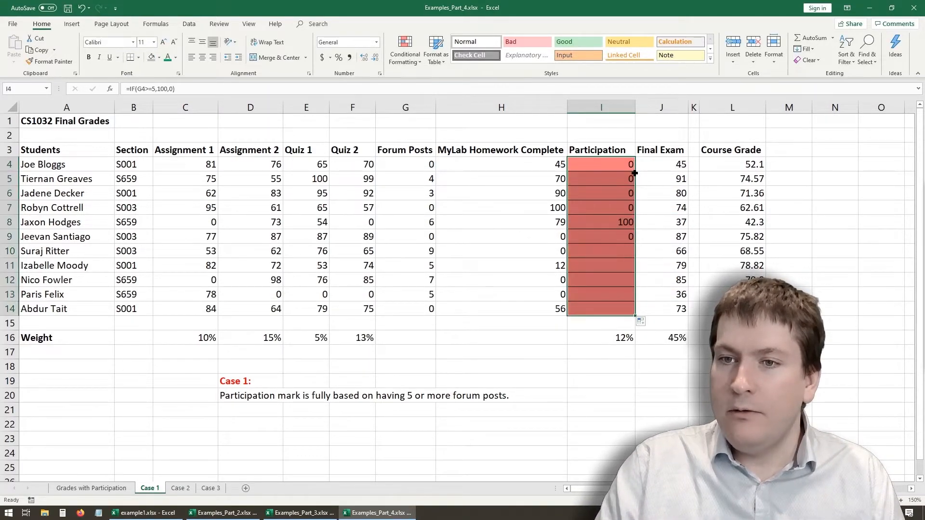
- Compare the filled Participation values with the matching Forum Posts counts in rows 8, 10 and 5
click(609, 229)
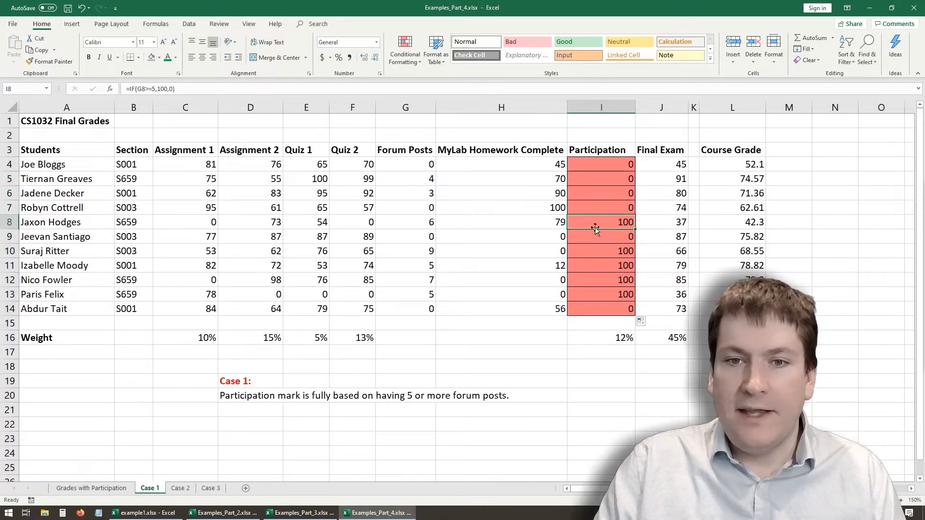
click(411, 221)
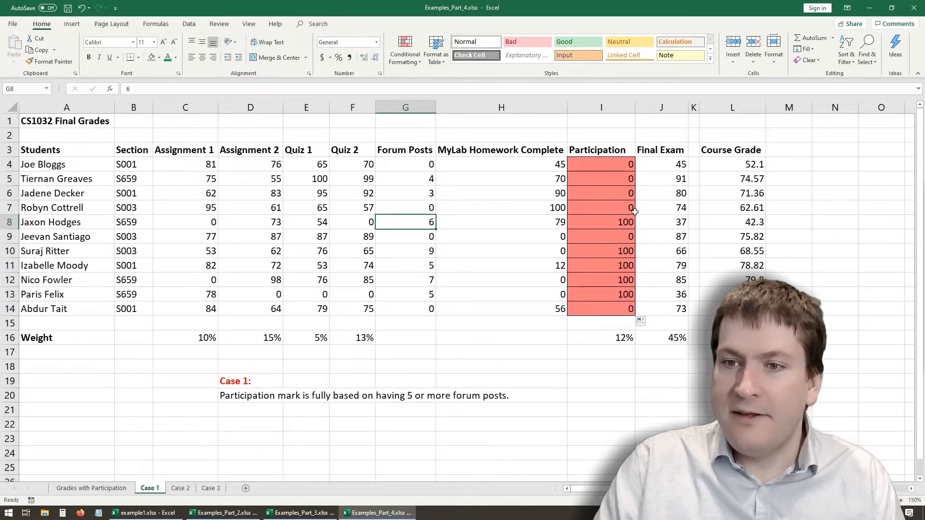
click(611, 225)
click(422, 250)
click(623, 251)
click(430, 182)
click(592, 183)
click(496, 380)
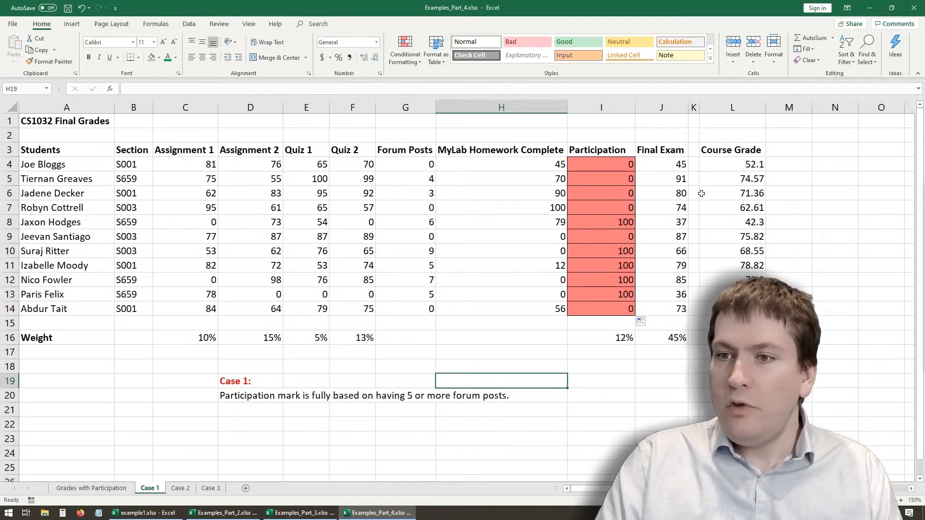
- Examine the weighted Course Grade formula in L4 and the cells it references, leaving the formula unchanged
click(728, 165)
click(350, 91)
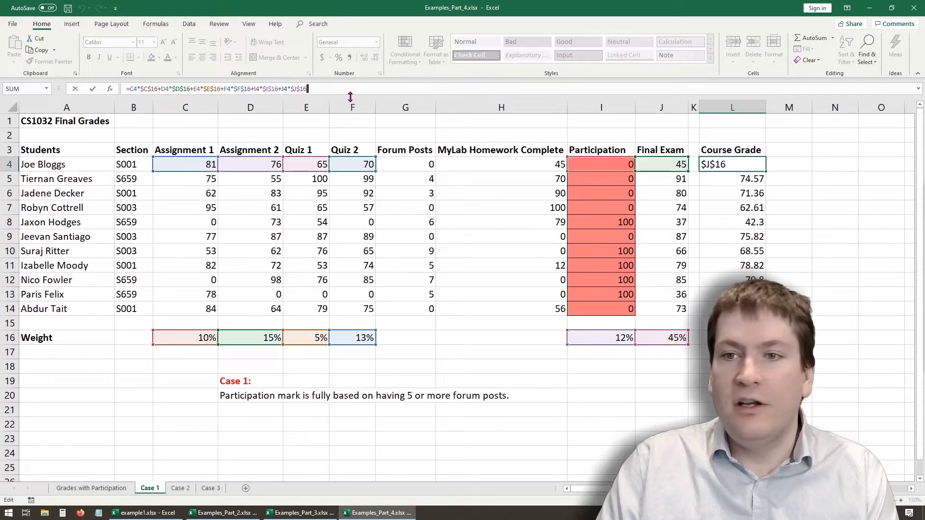
key(Return)
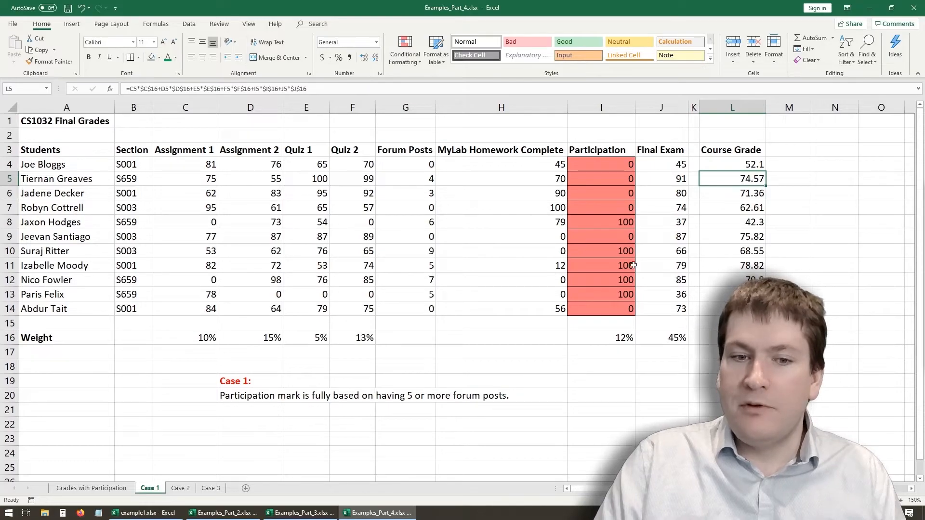
- Open the Case 2 sheet and examine its participation rule along with the Forum Posts, MyLab Homework Complete and Participation cells in row 4
click(181, 488)
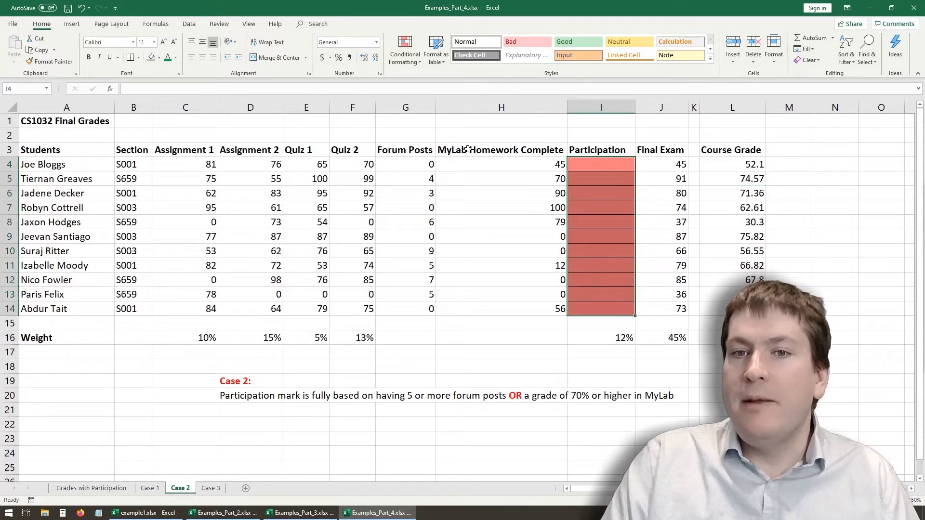
click(237, 387)
click(255, 397)
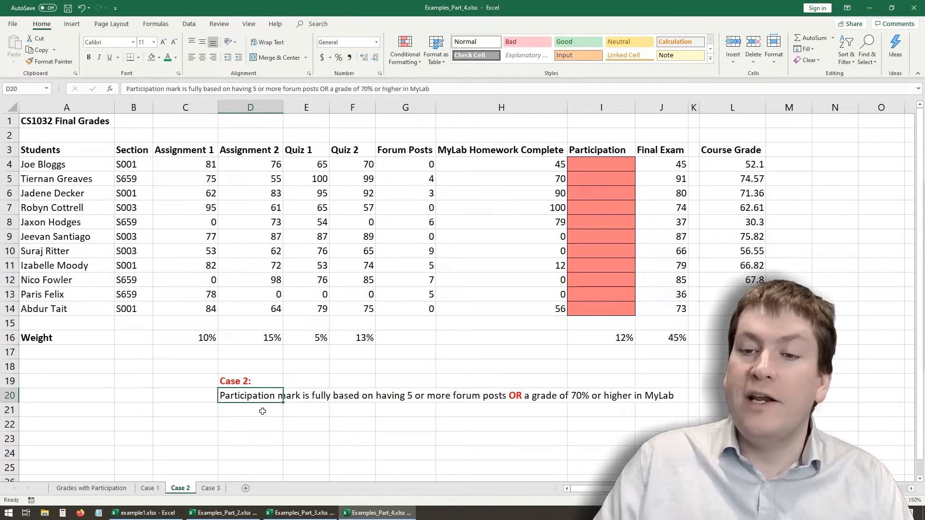
click(529, 168)
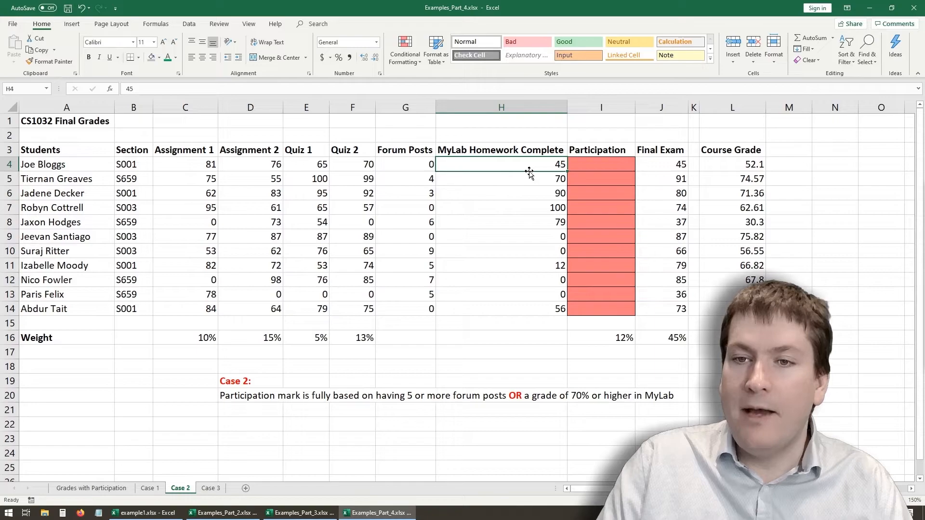
click(594, 161)
click(417, 162)
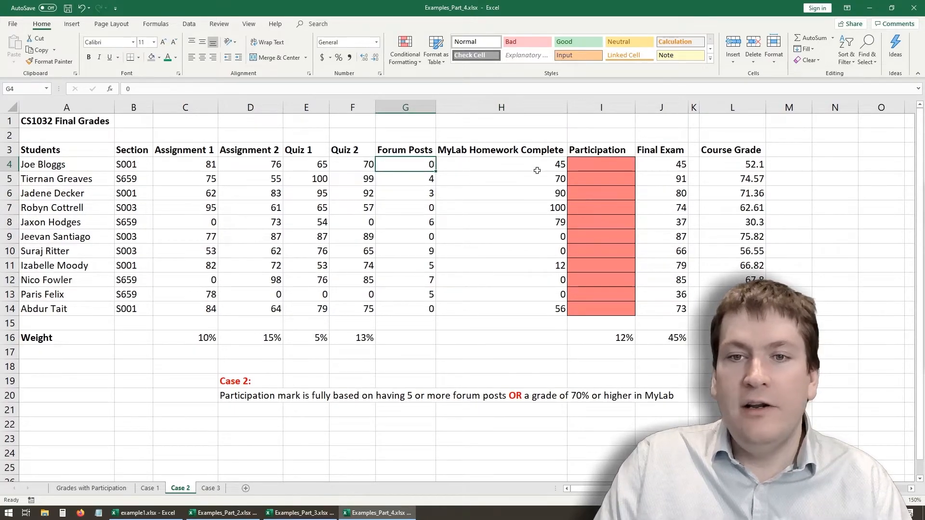
click(521, 162)
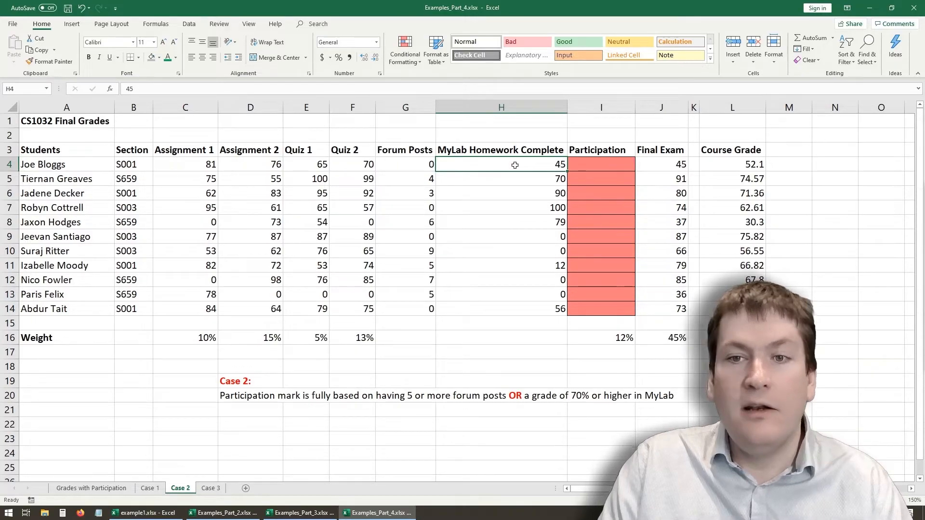
click(600, 168)
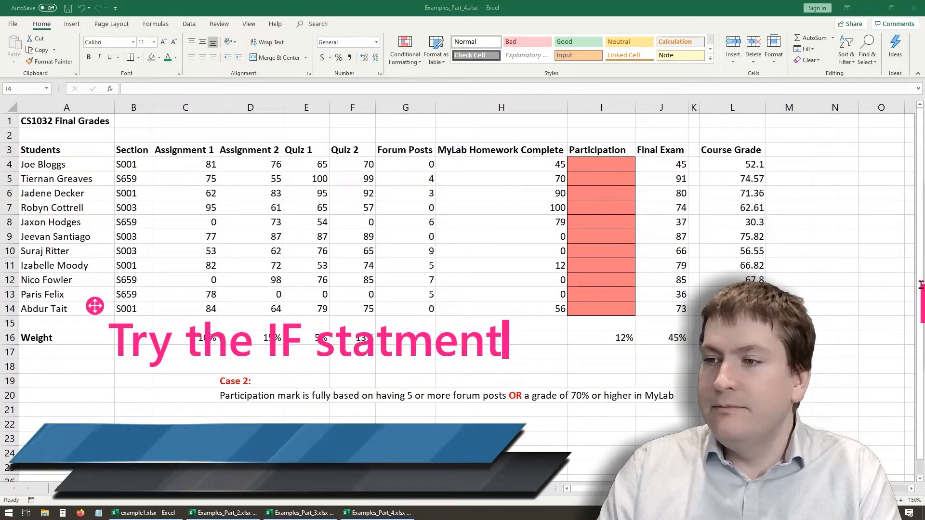
- Start an IF formula in I4 on the Case 2 sheet with a nested OR function as its logical test
click(586, 169)
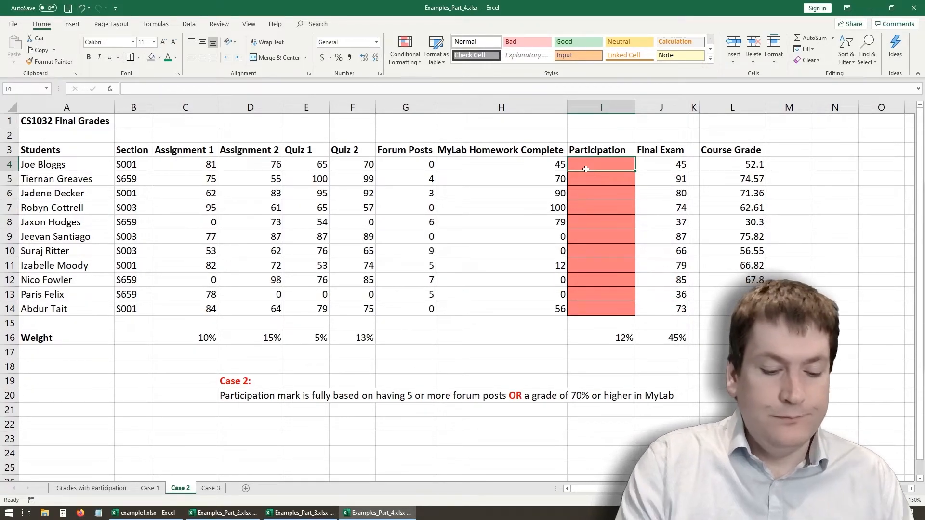
text(=if)
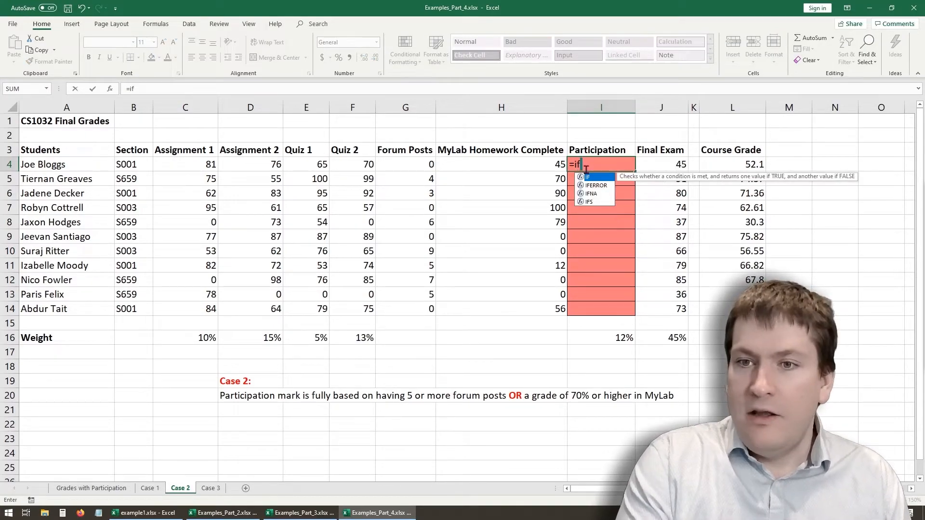
text(()
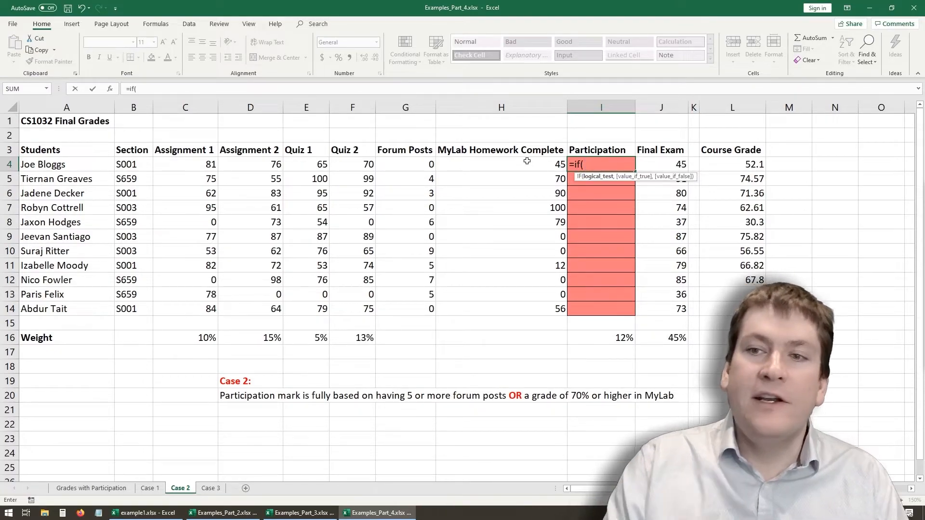
text(OR()
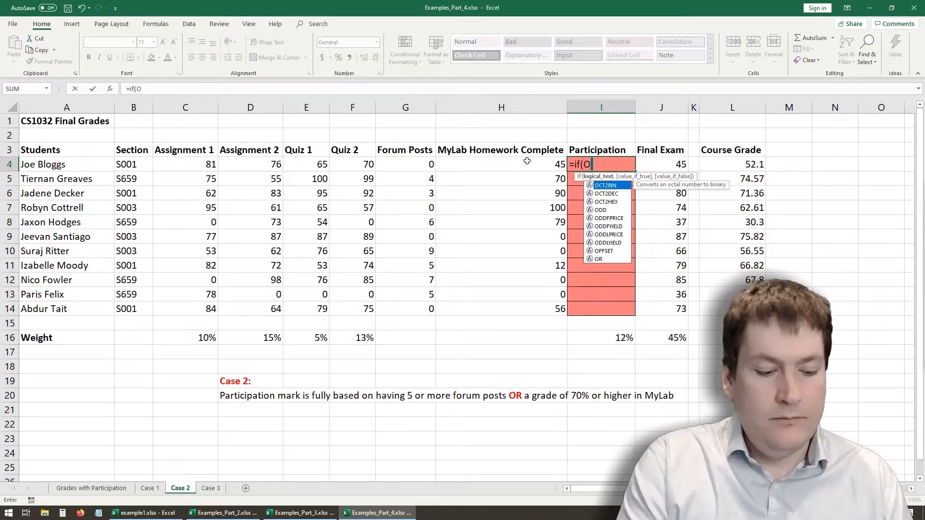
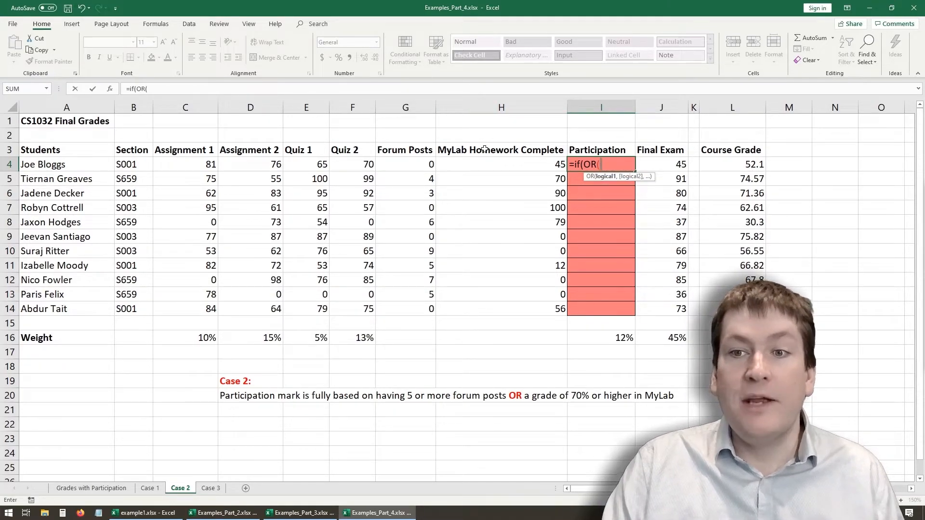
- Complete the nested OR test in I4's formula with the conditions G4>=5 and H4>=70
click(406, 166)
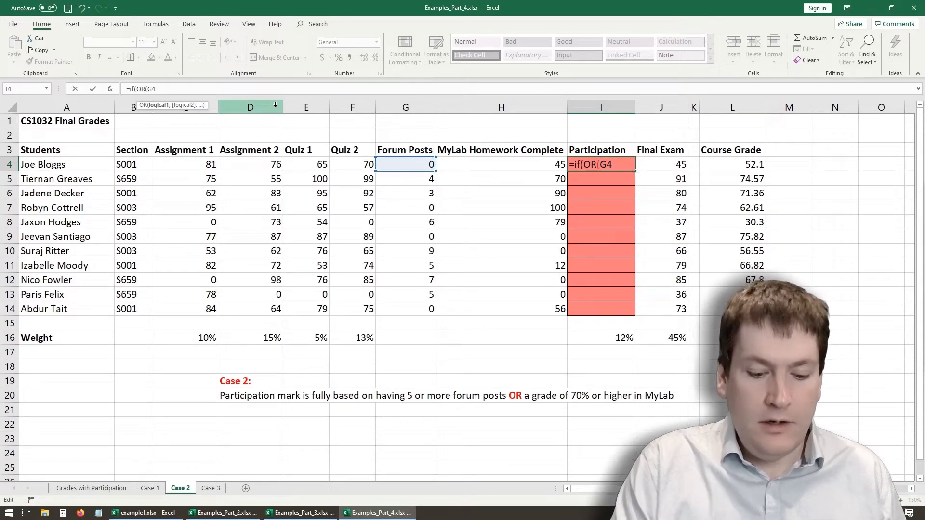
text(>=5,)
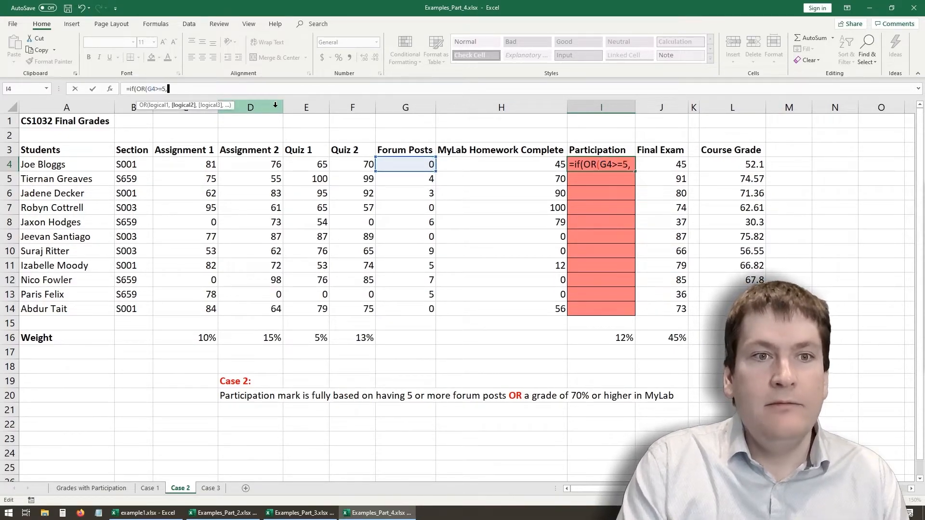
click(463, 162)
text(>)
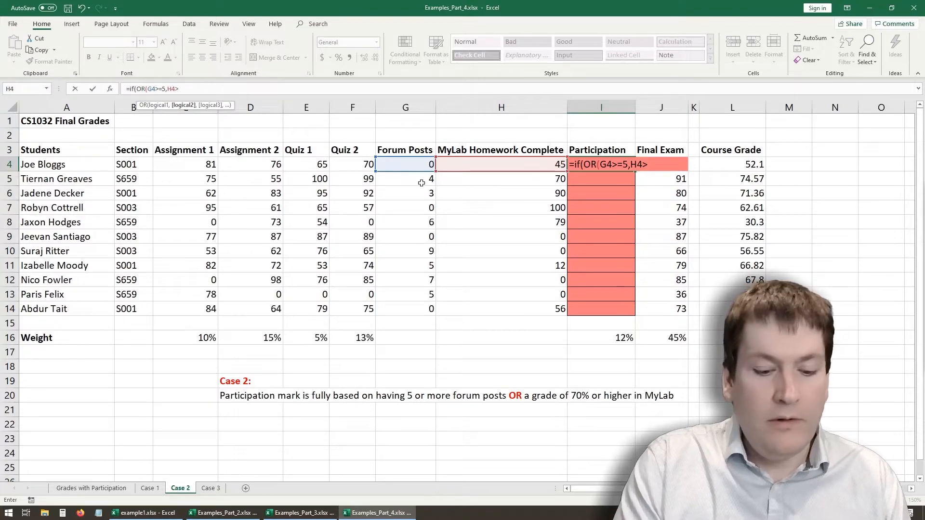
text(=70)
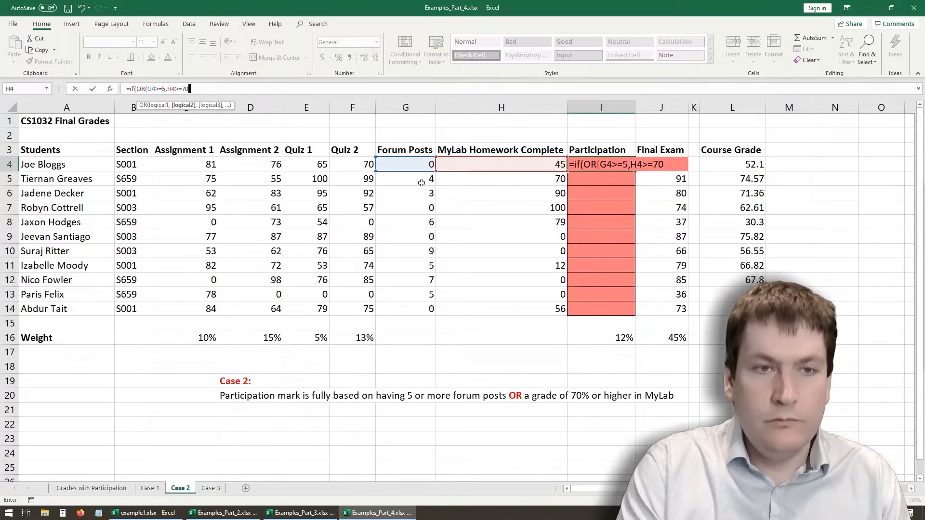
text())
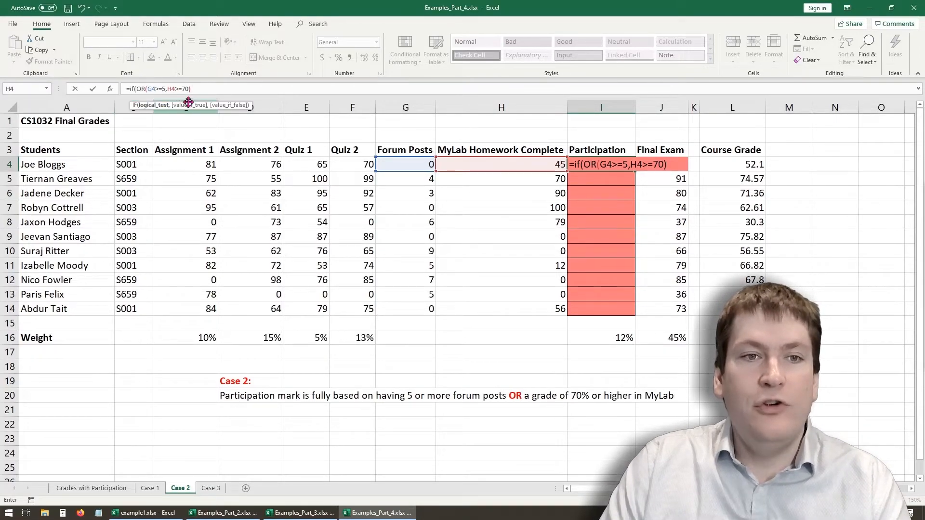
- Make I4's IF formula return 100 if true and 0 if false, and fill it down the Participation column to I14
text(,100,0)
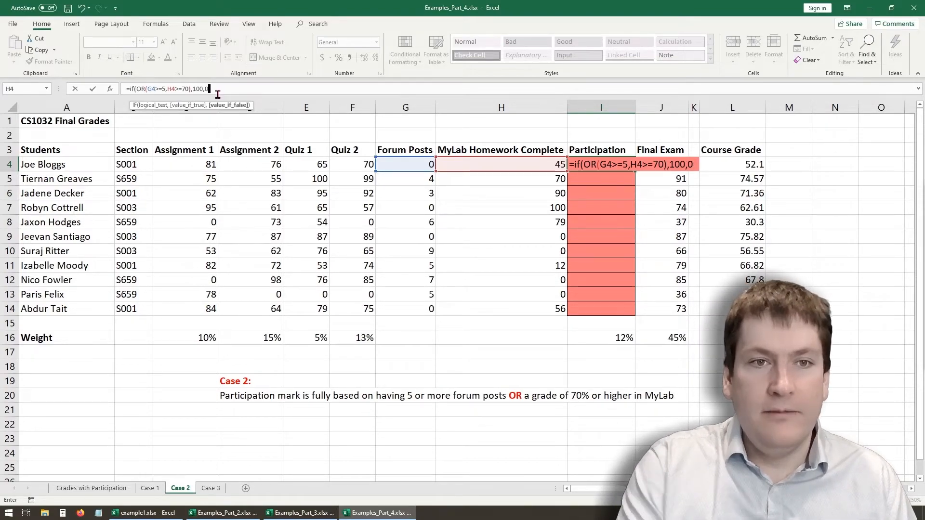
key(Return)
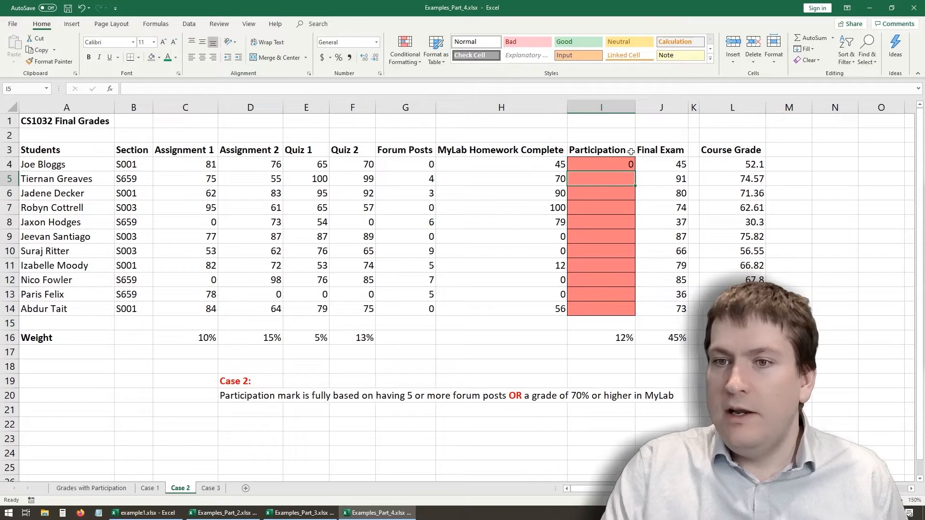
click(632, 165)
double_click(635, 172)
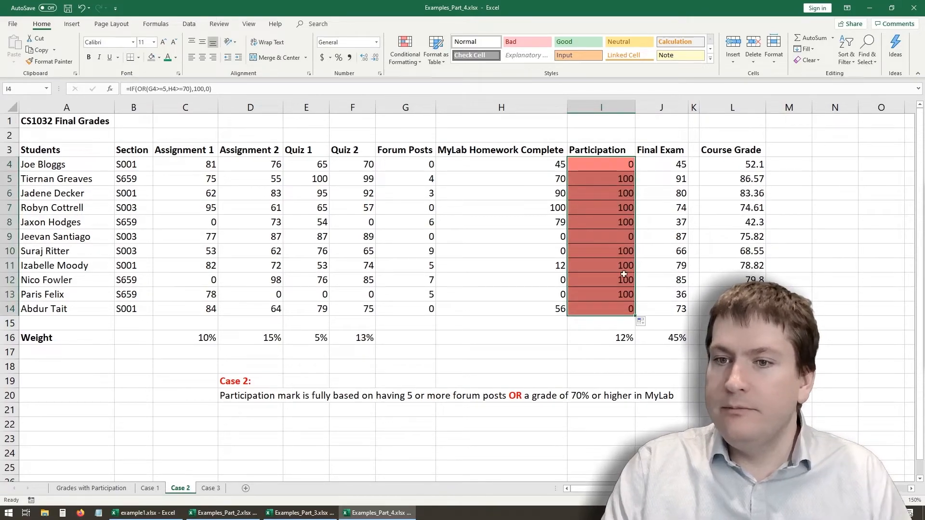
- Compare the Participation results in rows 5, 9, 14 and 12 with their Forum Posts and MyLab Homework Complete values
click(583, 182)
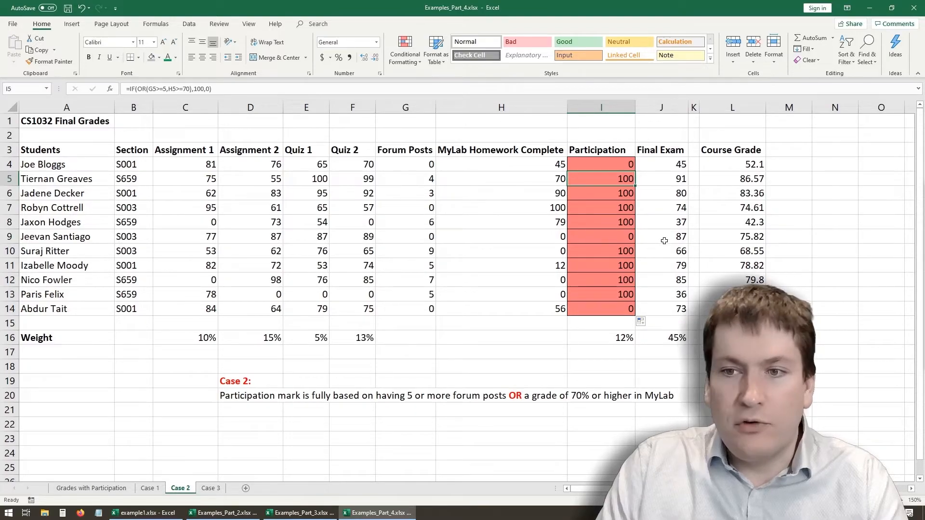
click(418, 237)
click(516, 240)
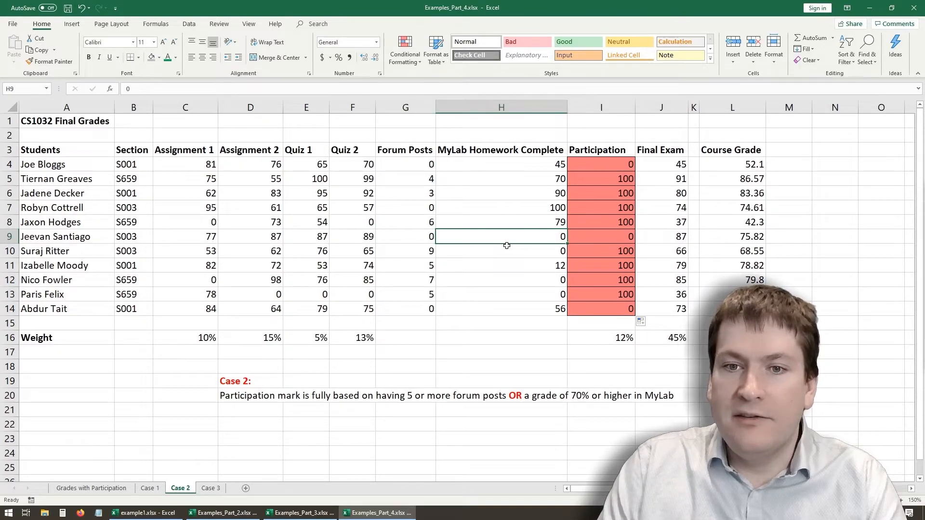
click(599, 238)
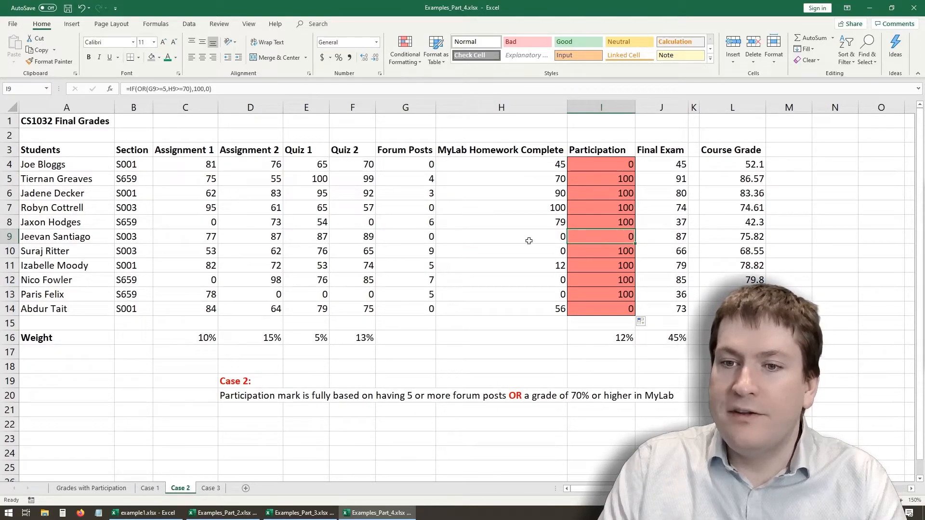
click(424, 313)
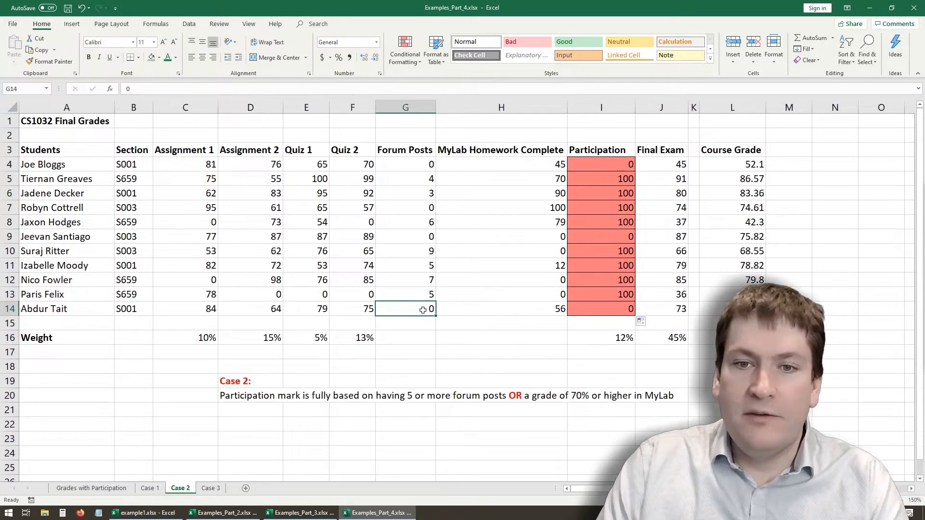
click(541, 308)
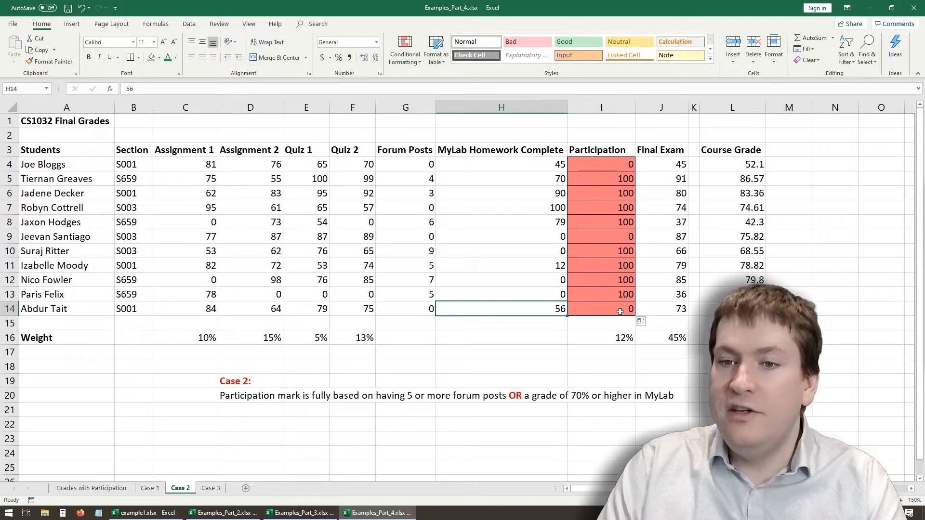
click(603, 279)
click(547, 282)
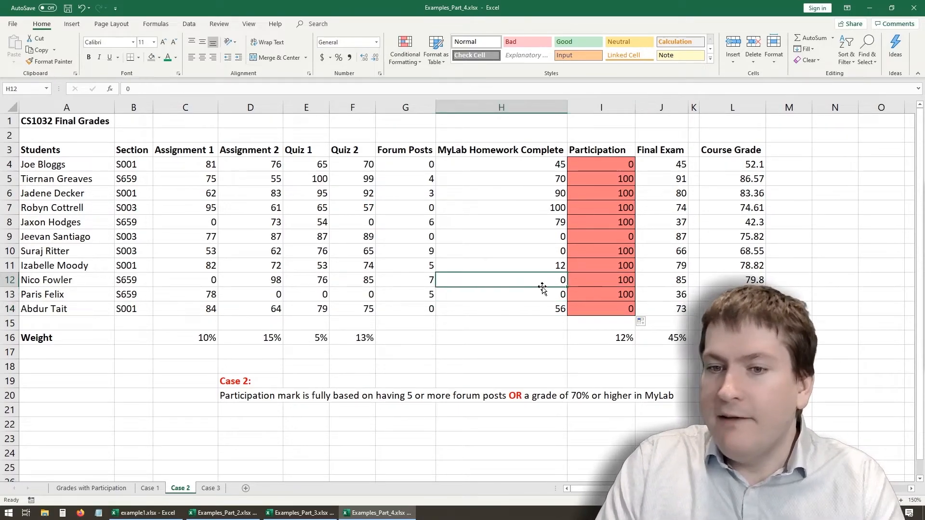
click(430, 282)
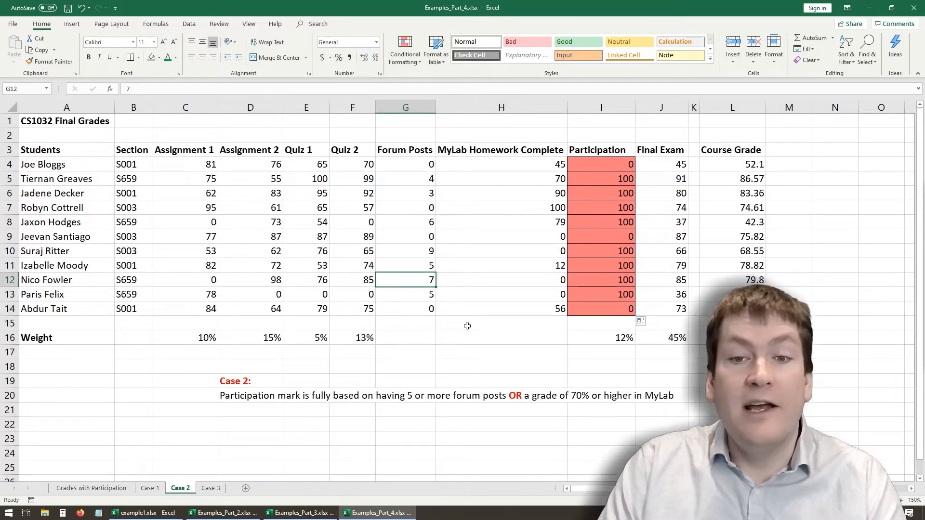
- Check the filled Participation results and formulas cell by cell from I5 to I13, skipping row 9
click(613, 180)
click(611, 195)
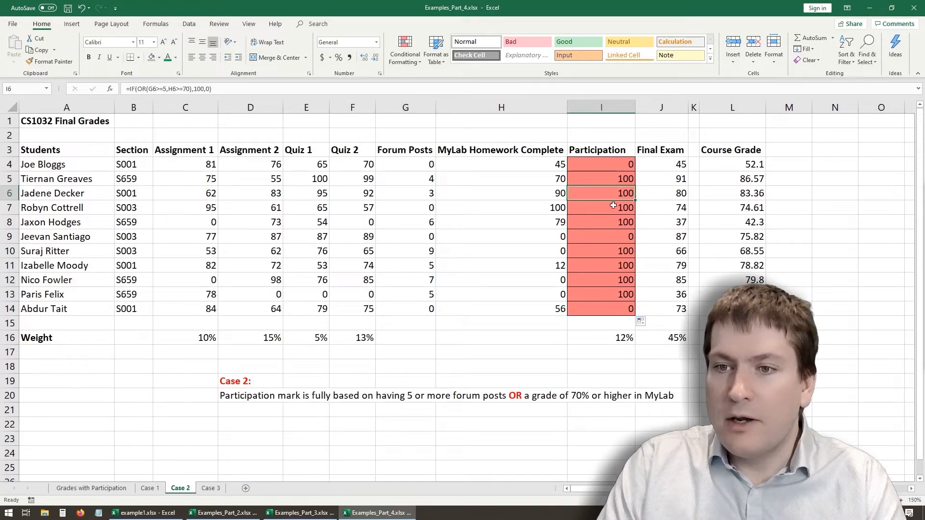
click(611, 209)
click(611, 224)
click(610, 247)
click(610, 265)
click(611, 280)
click(610, 294)
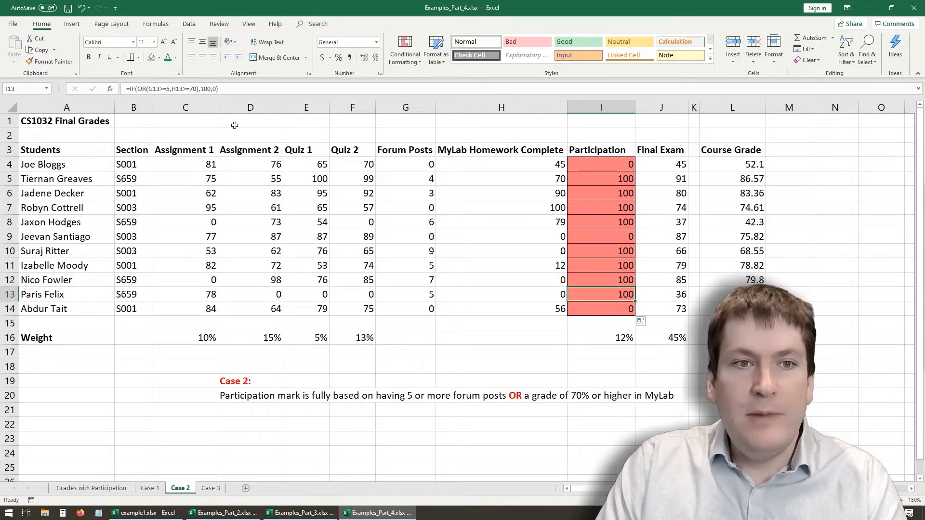
- Examine the IF formula in I13 and its nested OR logical test, leaving the formula unchanged
click(234, 89)
drag(221, 88, 96, 64)
click(225, 90)
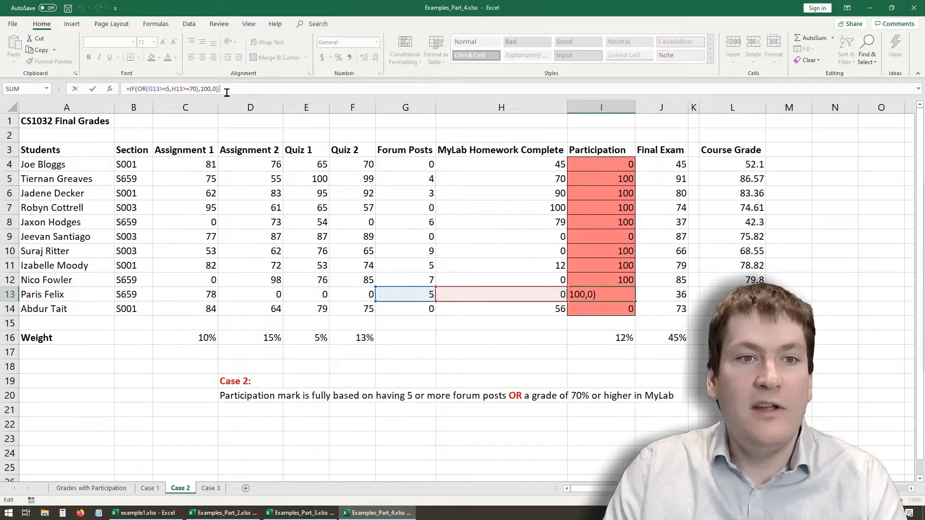
drag(137, 89, 199, 88)
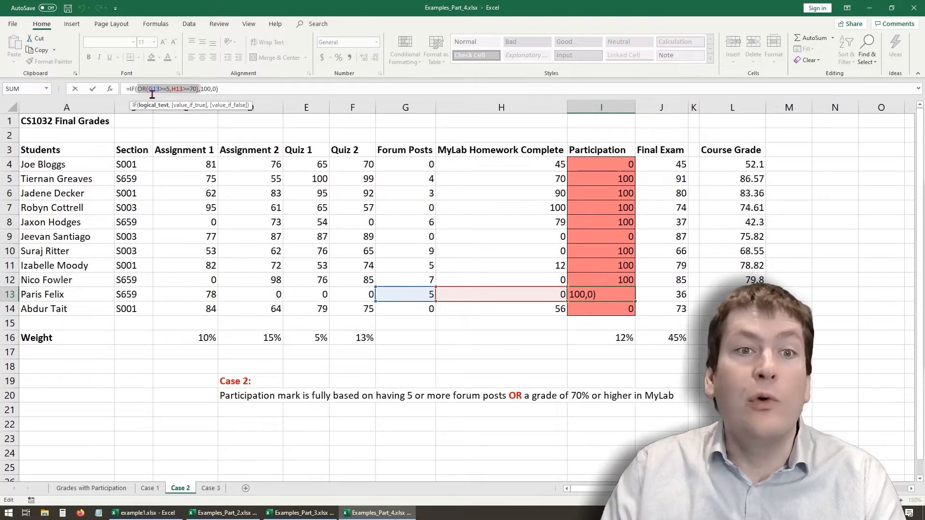
key(ctrl+Return)
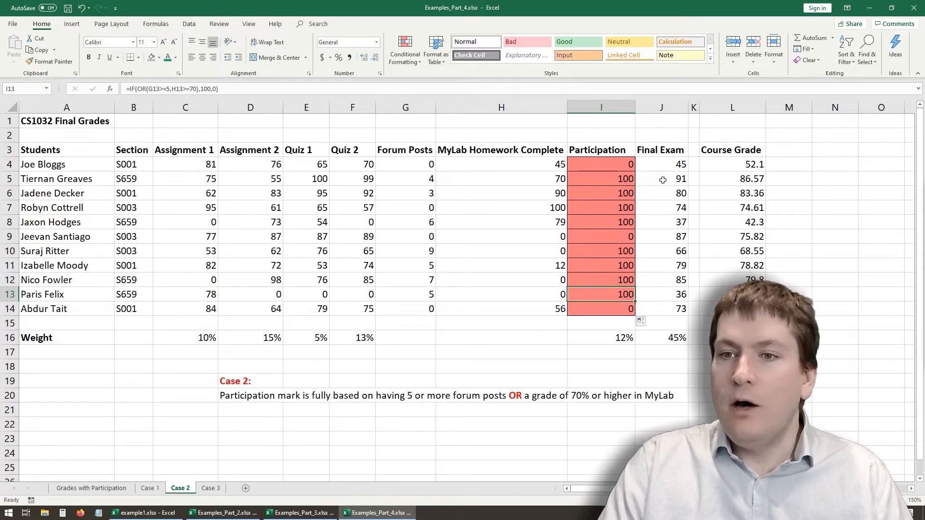
click(820, 163)
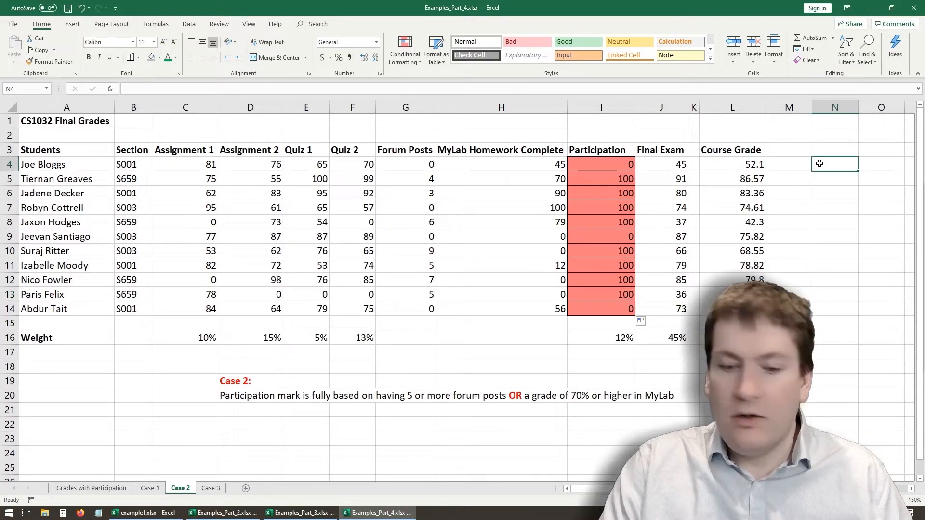
text(=OR()
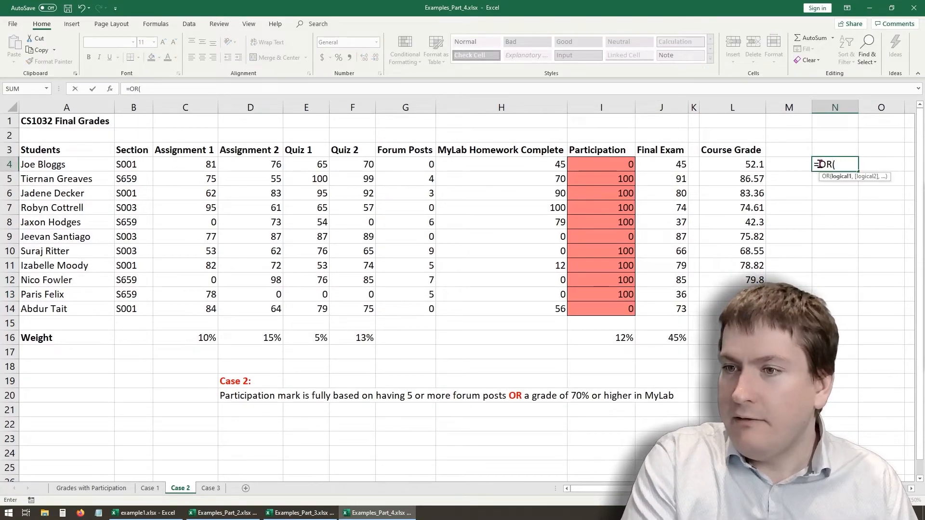
key(Escape)
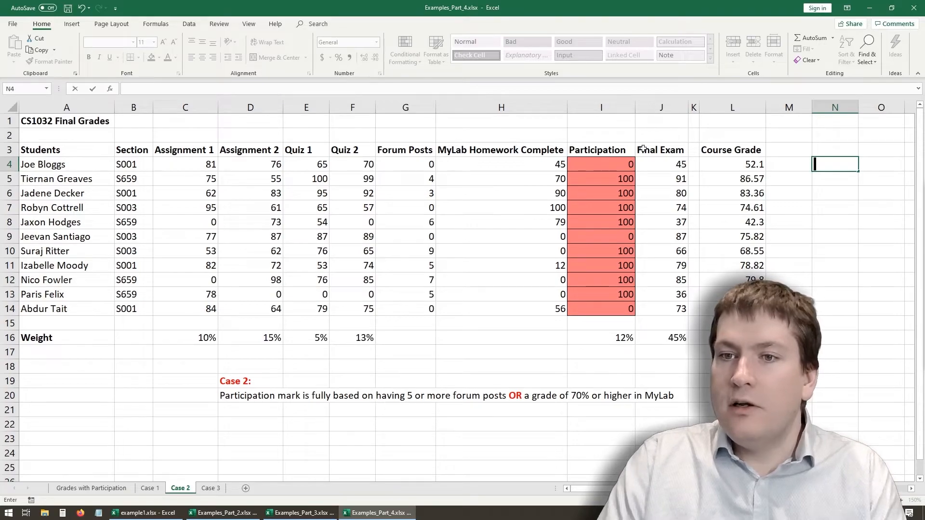
- Copy the OR(G4>=5,H4>=70) portion of the formula in I4, leaving that formula unchanged
click(631, 161)
drag(192, 89, 137, 88)
key(ctrl+c)
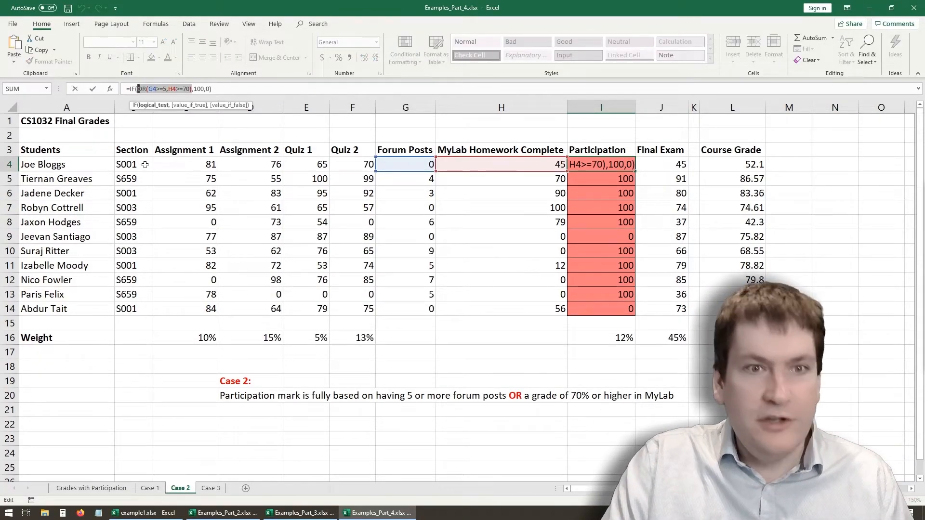
key(ctrl+Return)
- Enter the copied test in N4 as =OR(G4>=5,H4>=70) and fill it down to N14
click(815, 170)
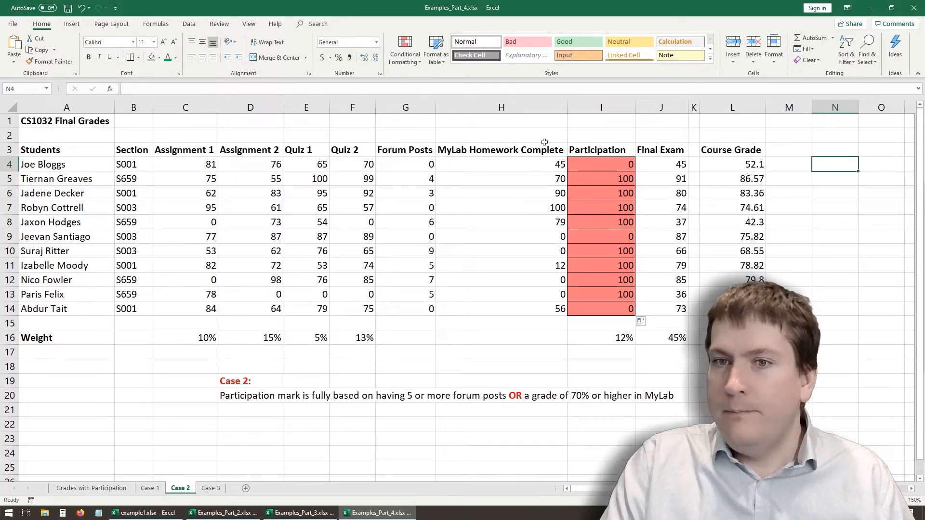
text(=)
key(ctrl+v)
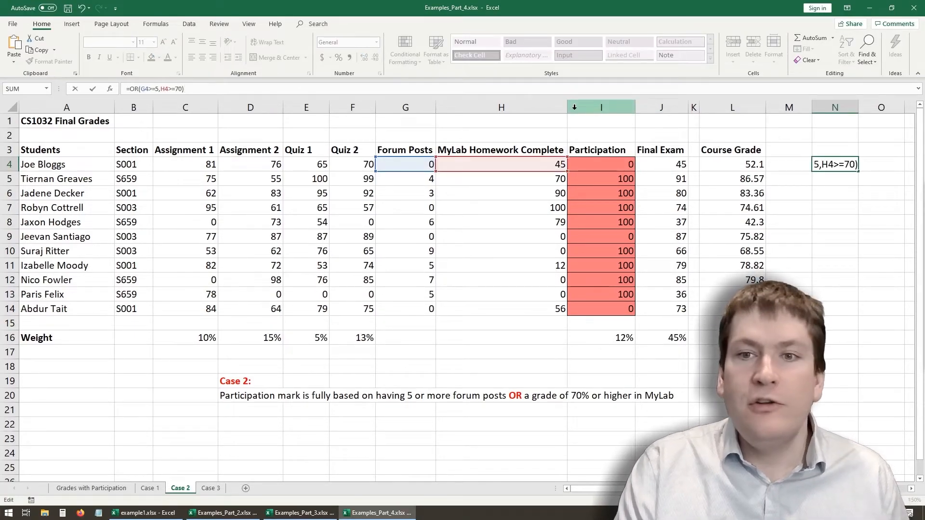
key(Return)
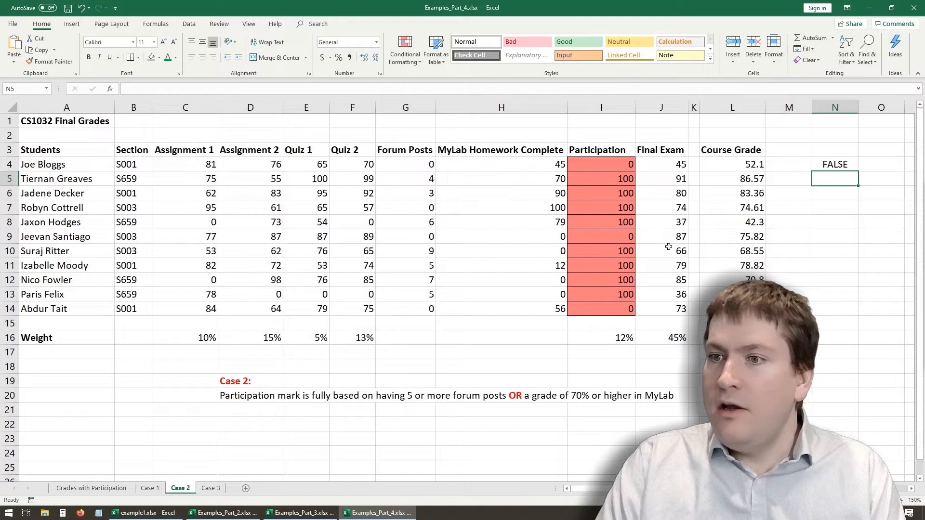
click(856, 168)
drag(858, 170, 858, 315)
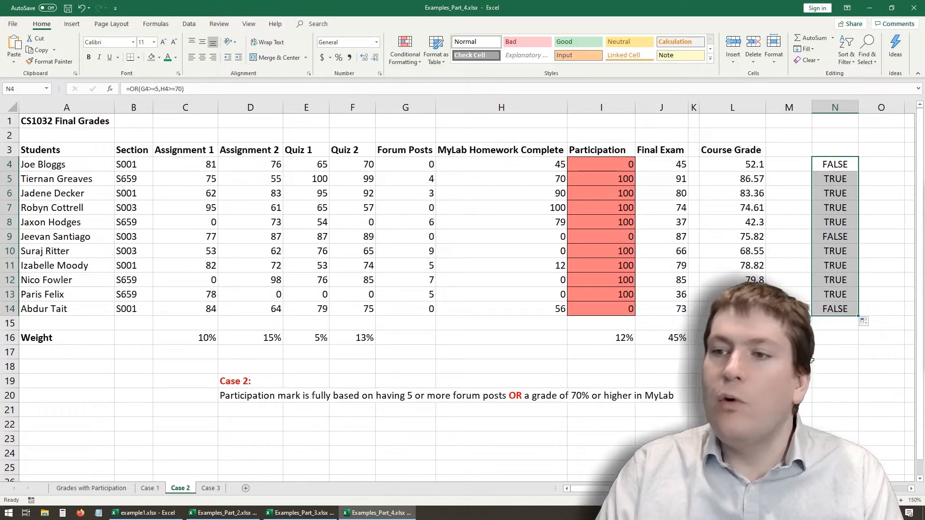
- Compare the OR results in column N, mainly rows 4 and 5, with the matching Forum Posts and MyLab Homework Complete values
click(838, 164)
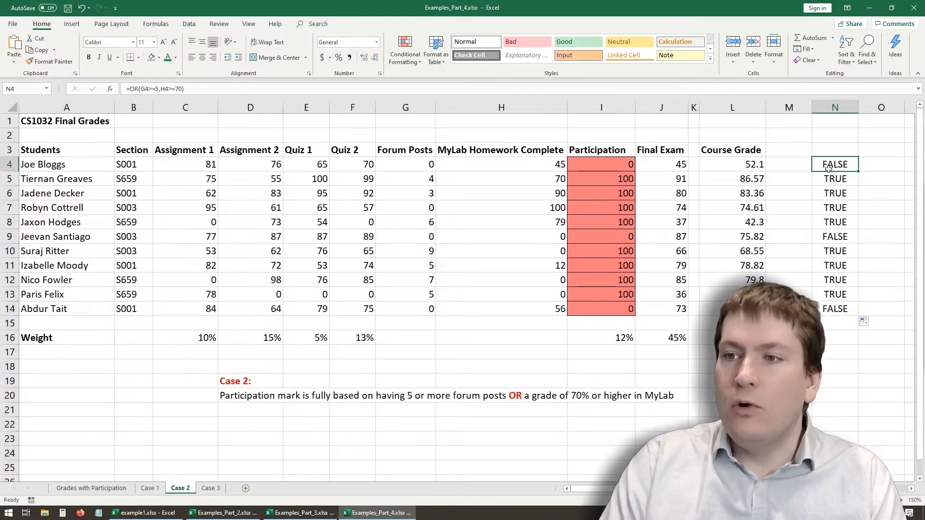
click(431, 165)
click(514, 165)
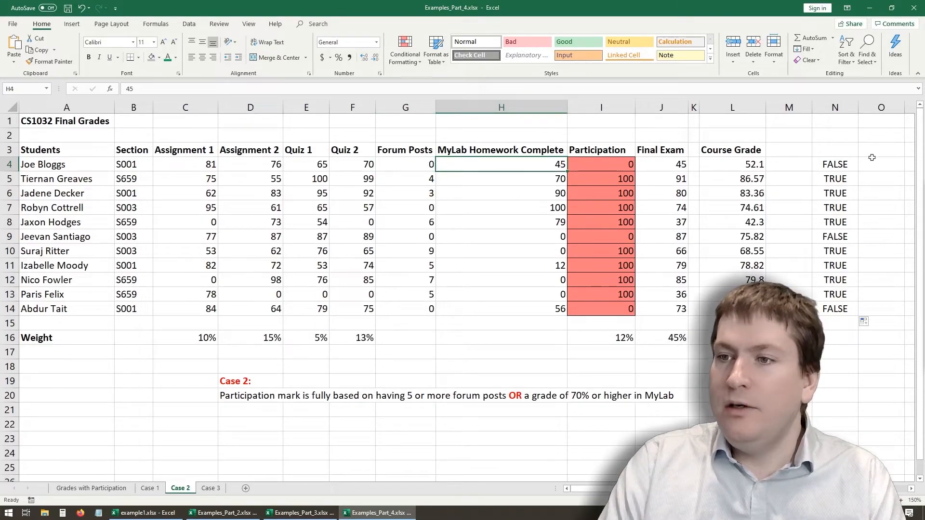
click(837, 165)
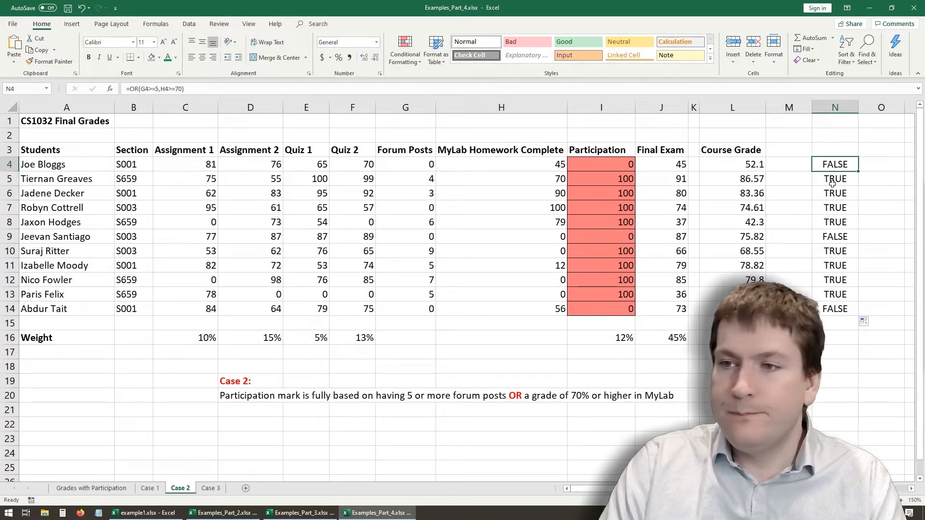
click(831, 182)
click(434, 178)
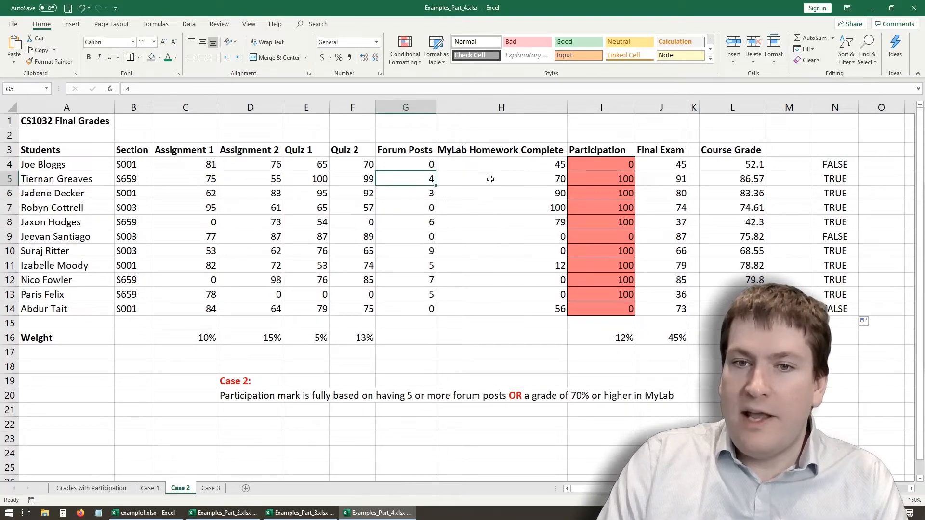
click(537, 175)
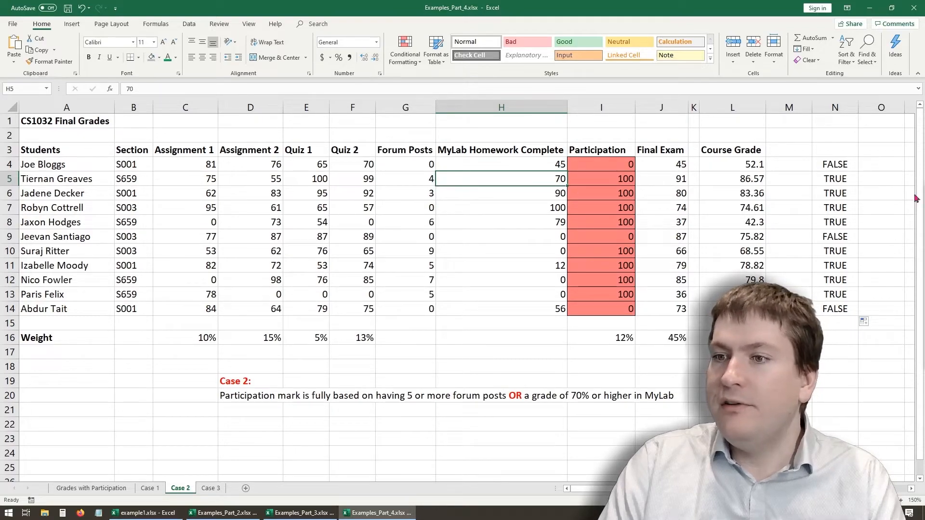
click(829, 184)
click(827, 193)
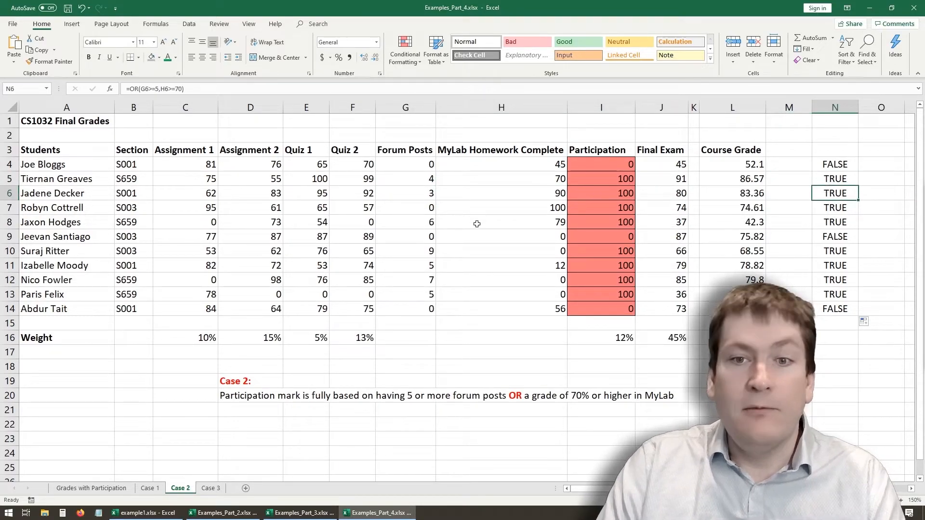
drag(830, 164, 830, 310)
click(869, 168)
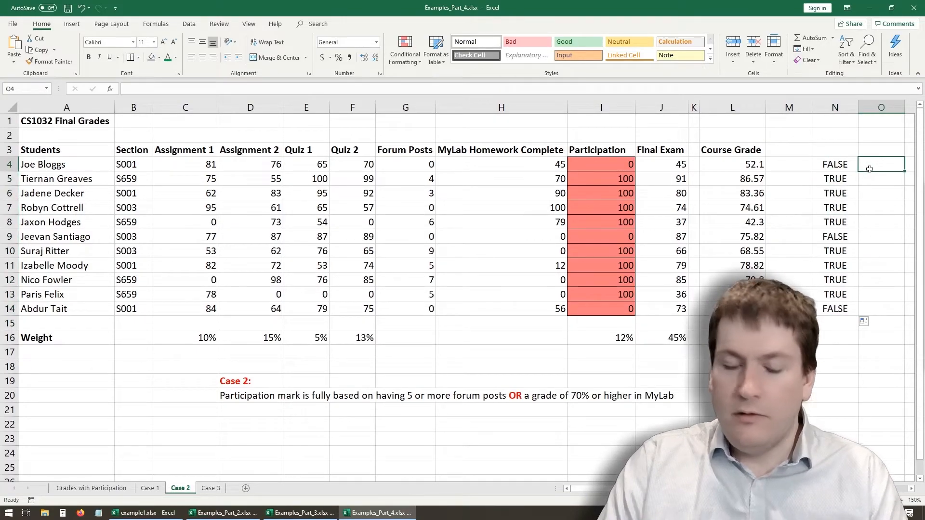
- Enter =IF(N4,100,0) in O4, using the OR result as the logical test, and fill it down to O14
text(=if()
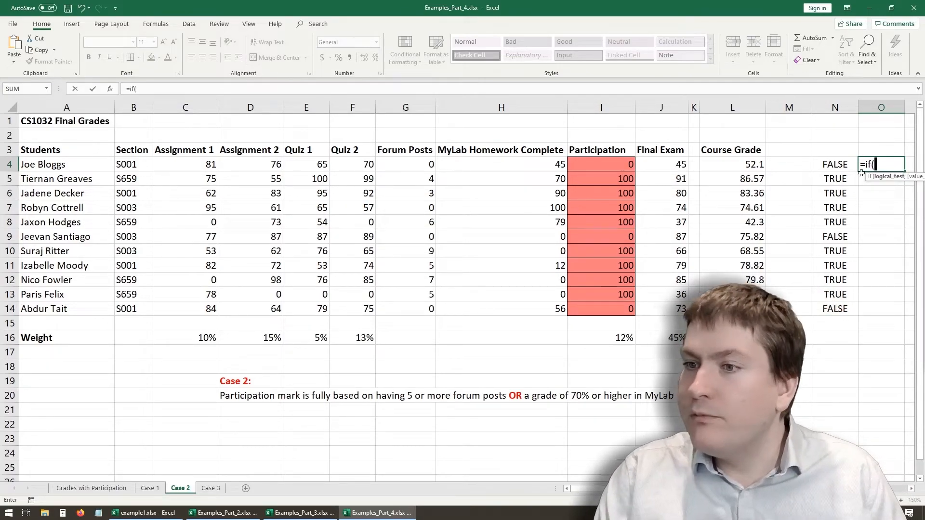
click(834, 162)
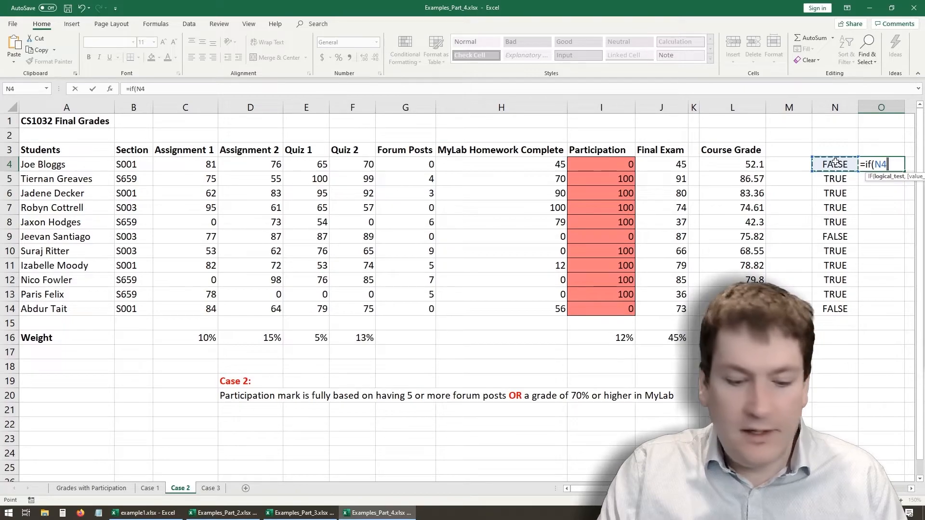
text(,)
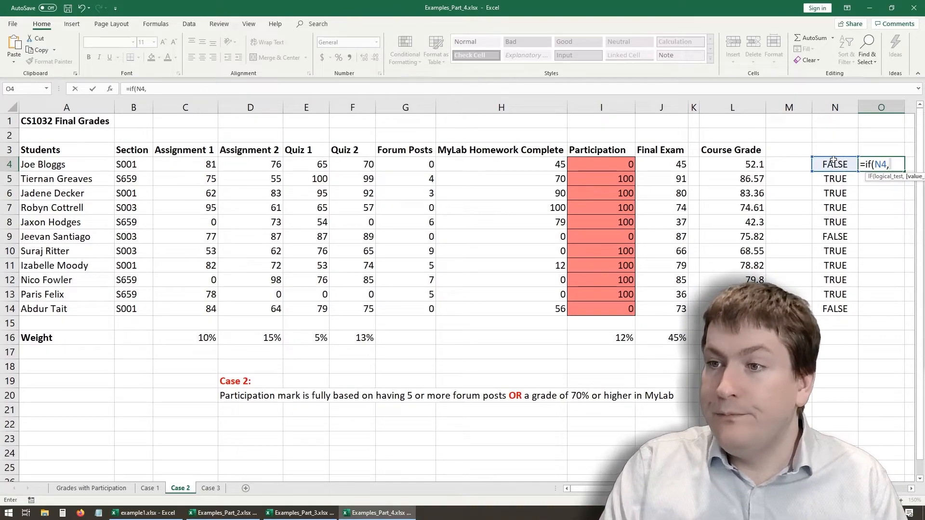
text(100.)
key(BackSpace)
text(,0)
key(Return)
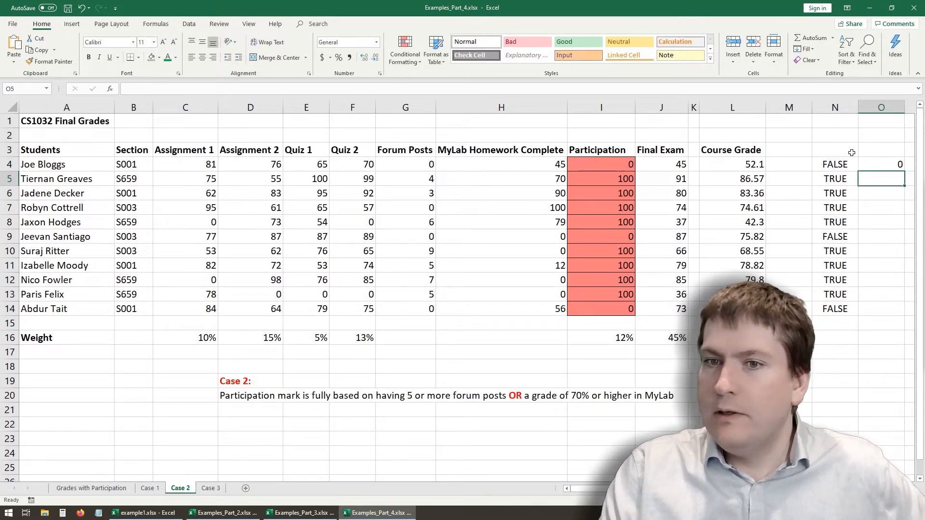
click(887, 164)
drag(903, 171, 876, 317)
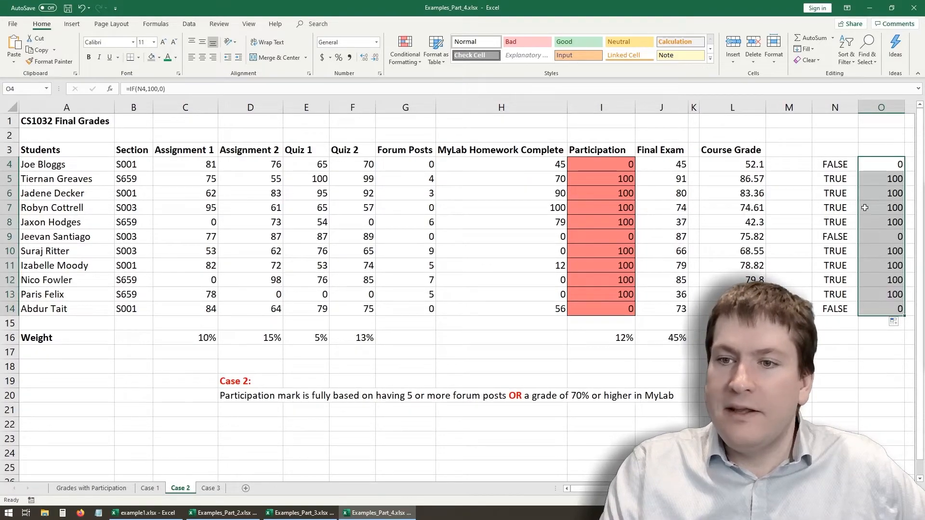
- Compare the split formulas in N4 and O4 with the combined IF and OR formula in I4
click(894, 164)
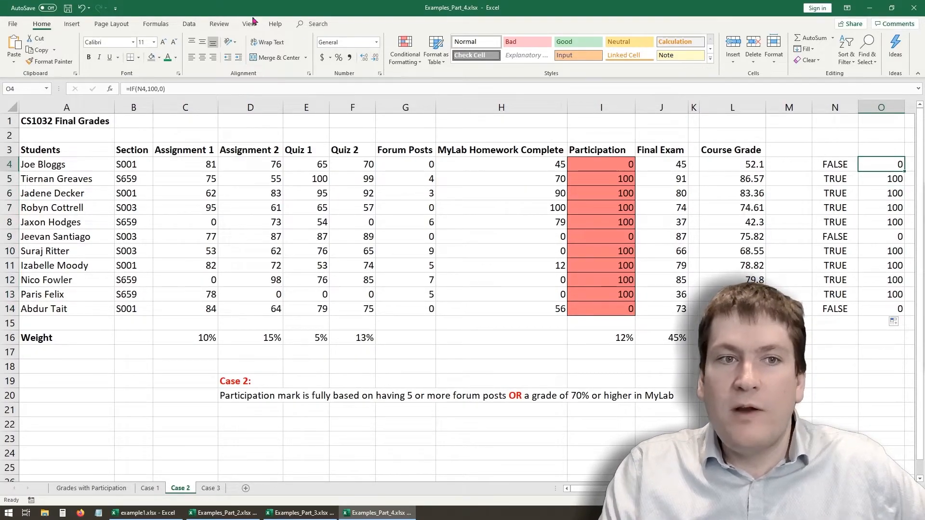
click(831, 160)
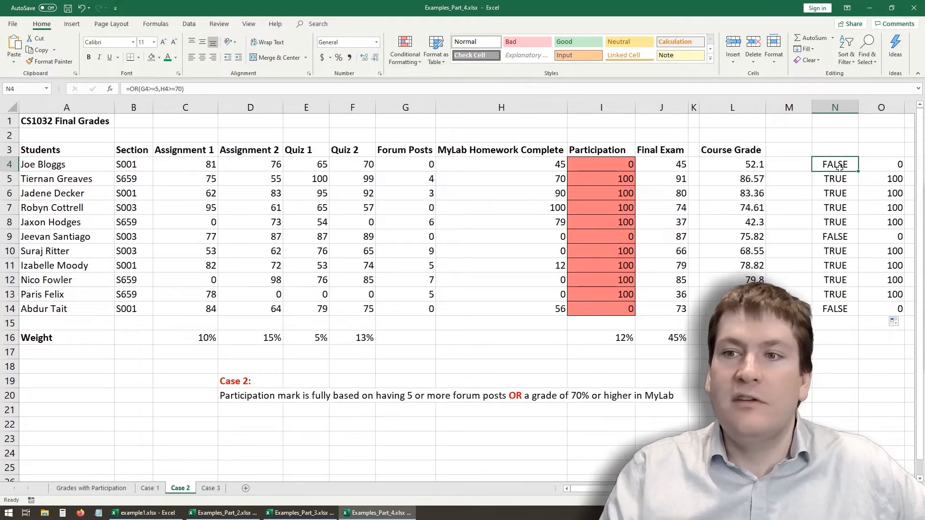
click(608, 167)
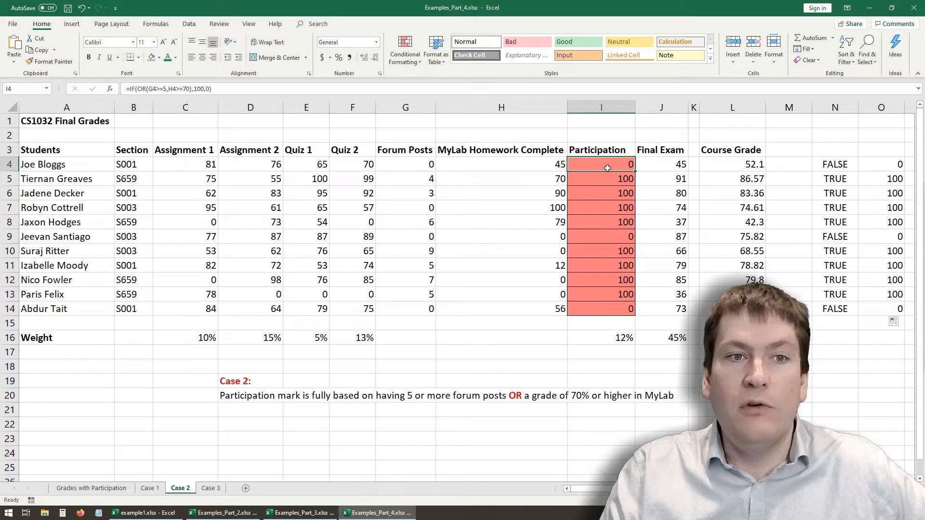
click(829, 165)
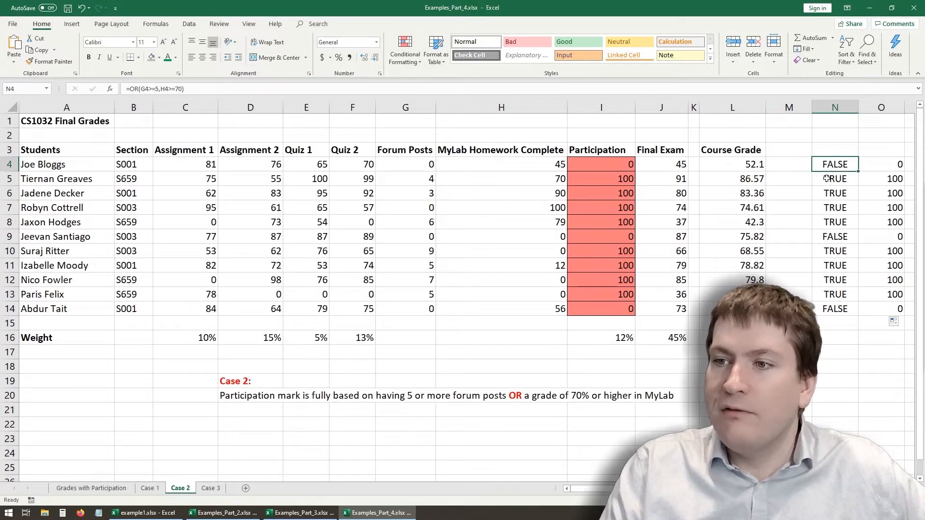
click(888, 165)
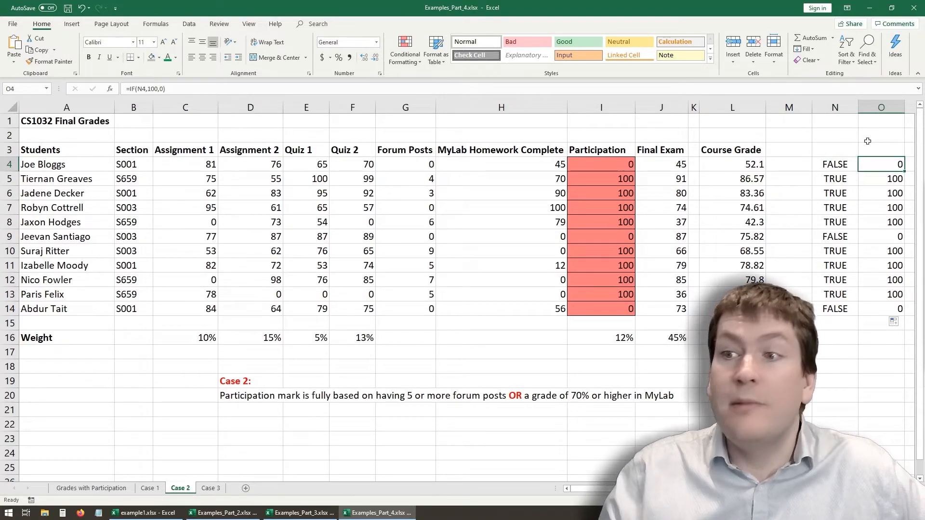
- Clear the helper formulas from N4:O14 and open the Case 3 sheet
drag(824, 167, 896, 312)
key(Delete)
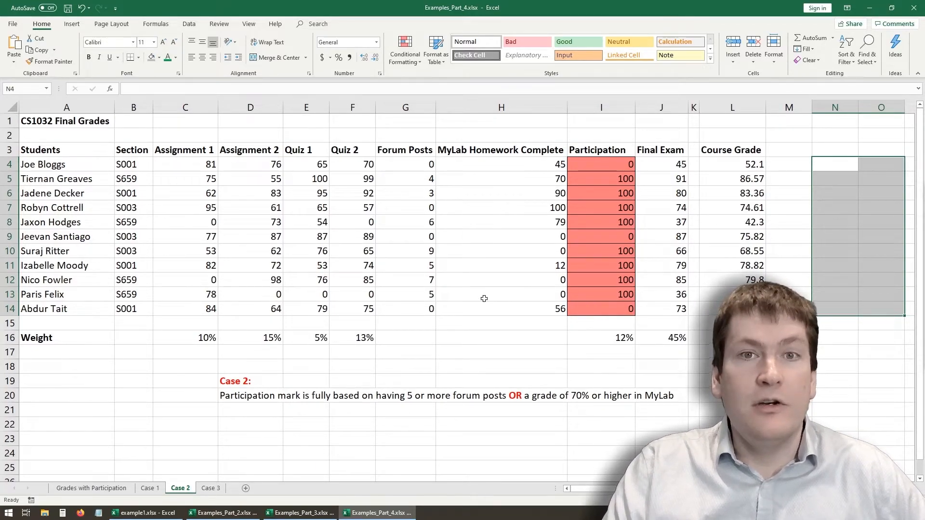
click(219, 489)
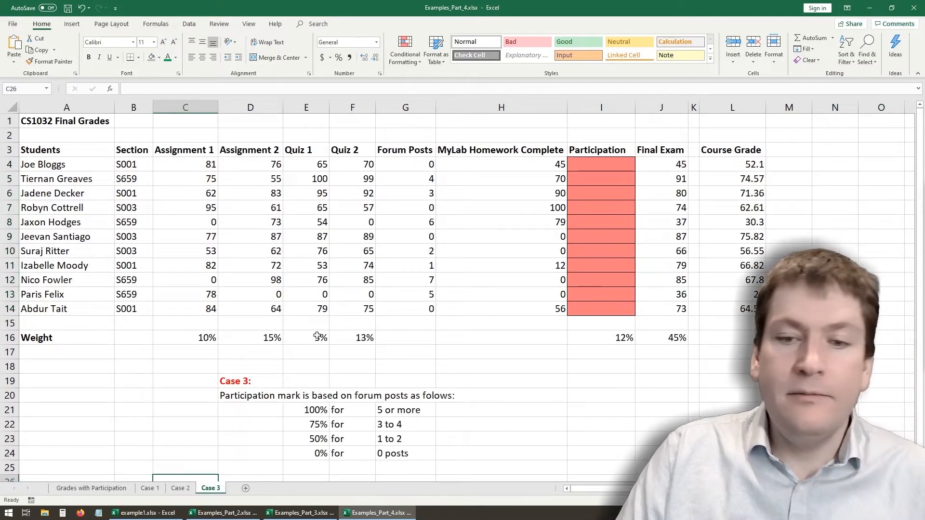
- Examine the Case 3 participation rules in E21:G24 alongside the Forum Posts column
scroll(412, 290, down, 2)
scroll(426, 269, up, 2)
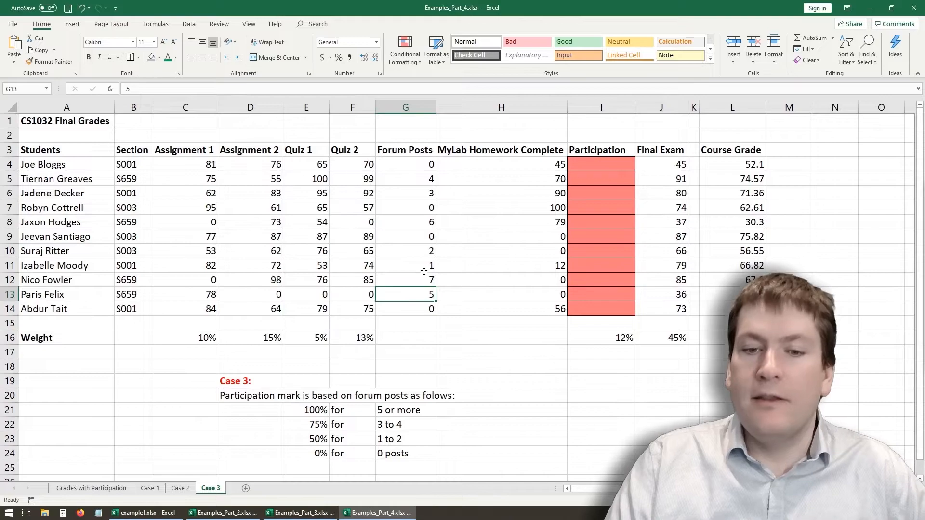
scroll(424, 272, down, 2)
scroll(423, 272, up, 2)
scroll(431, 267, down, 2)
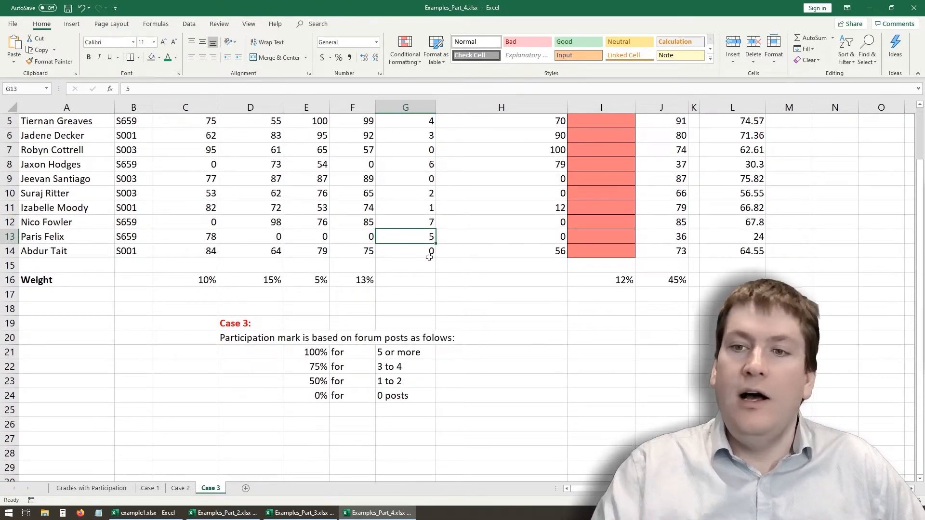
scroll(430, 257, up, 2)
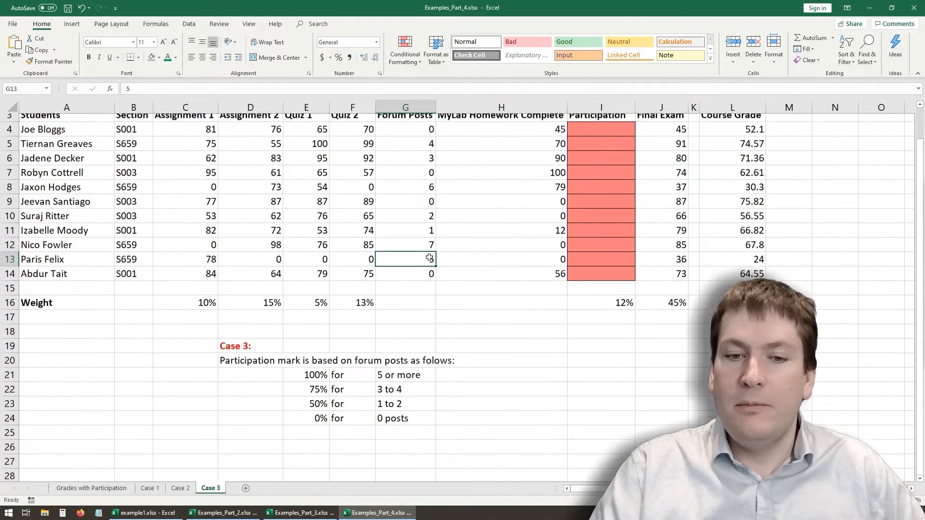
scroll(429, 257, down, 2)
click(319, 351)
drag(319, 349, 424, 395)
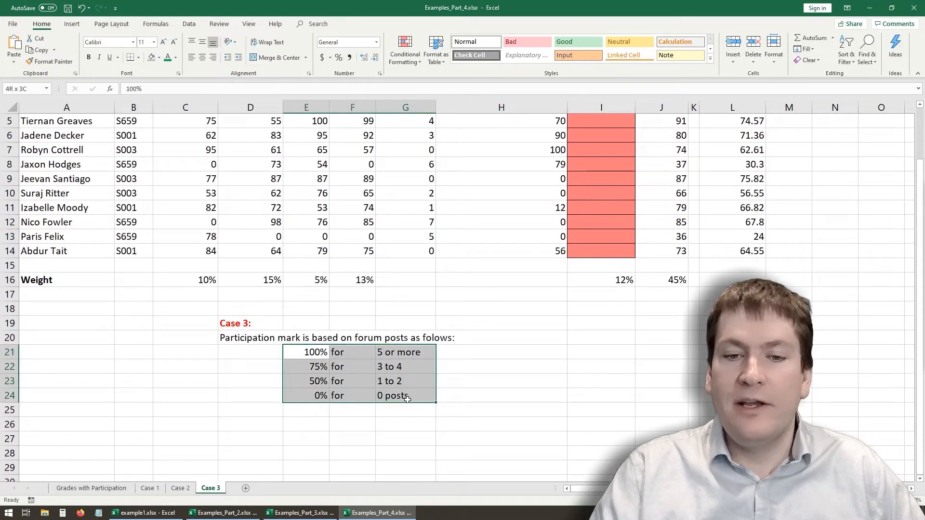
scroll(528, 260, up, 2)
scroll(529, 260, down, 2)
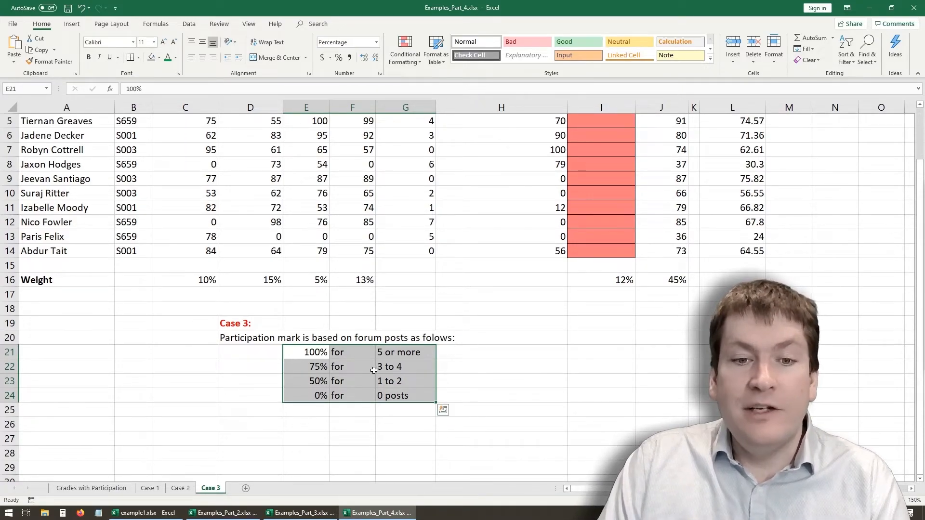
- Review each Case 3 percentage in E21:E24 with its matching forum post range in G21:G24
click(324, 378)
drag(307, 351, 424, 354)
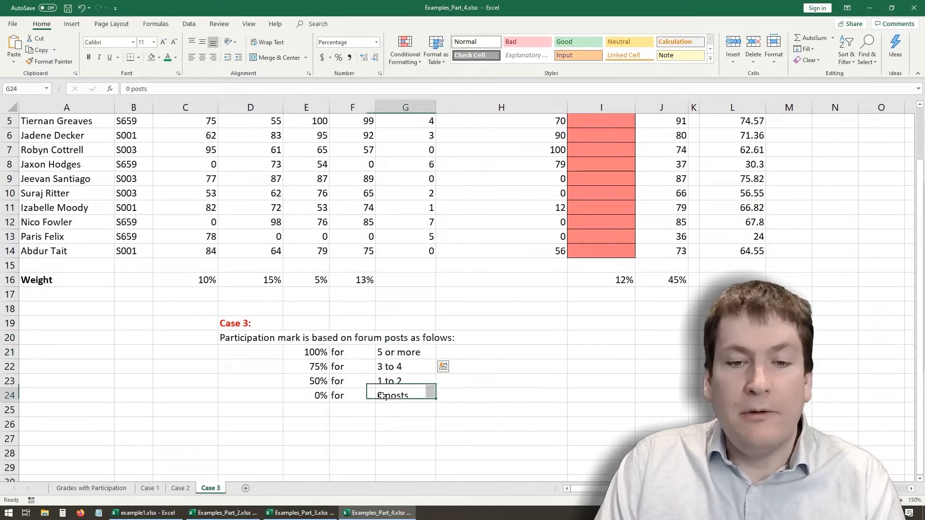
click(311, 350)
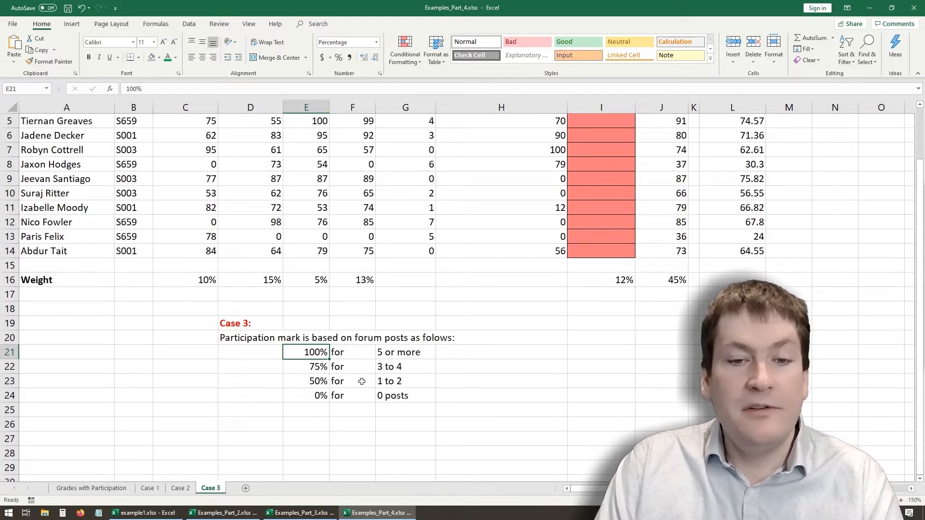
click(312, 369)
click(378, 369)
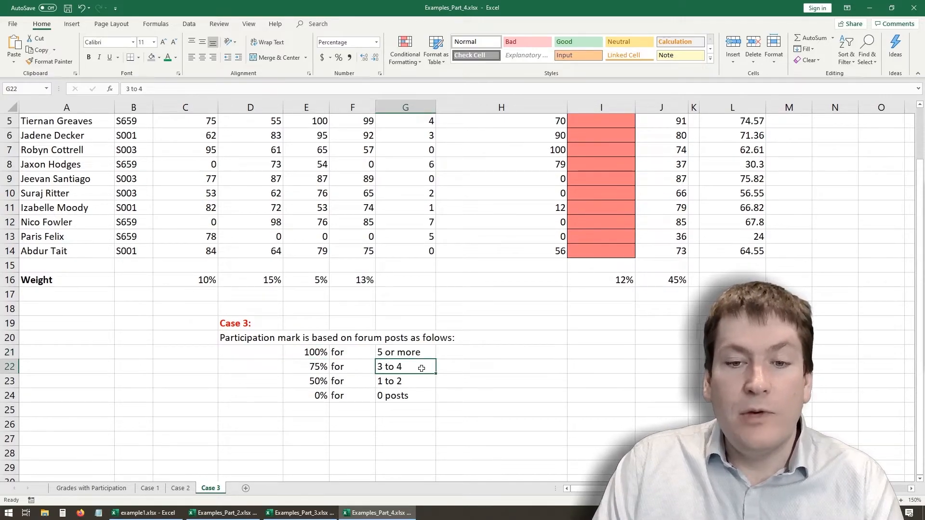
click(320, 393)
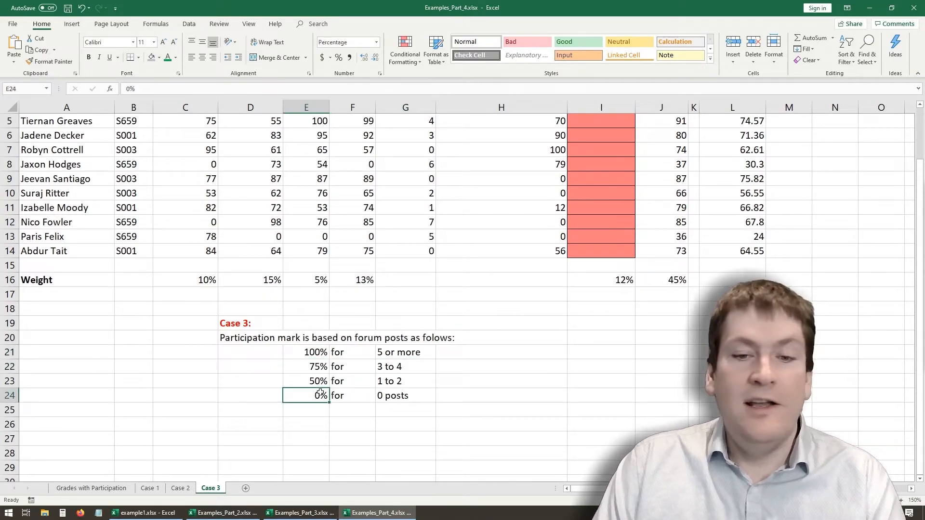
click(382, 383)
click(326, 393)
click(400, 395)
scroll(542, 387, up, 2)
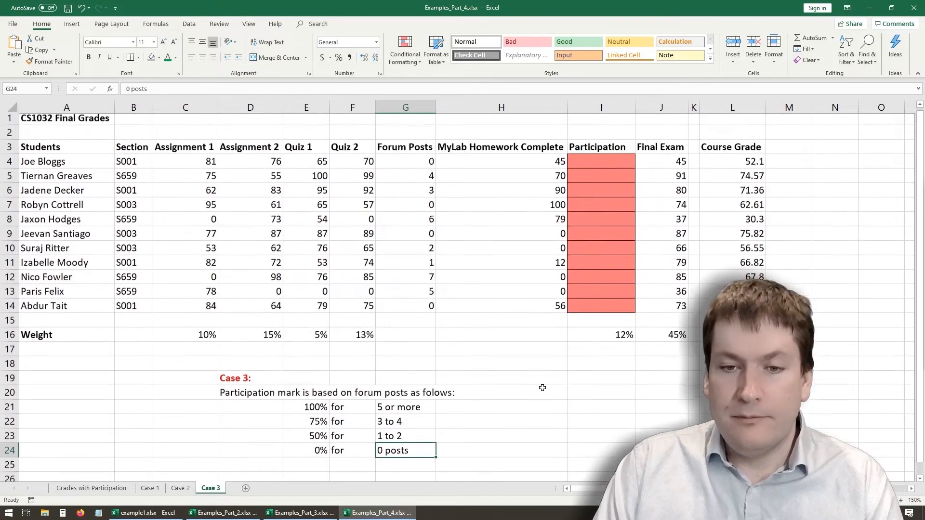
- Begin an IF formula in I4 that returns 100 when G4>=5, and open a nested IF as its false value
click(599, 162)
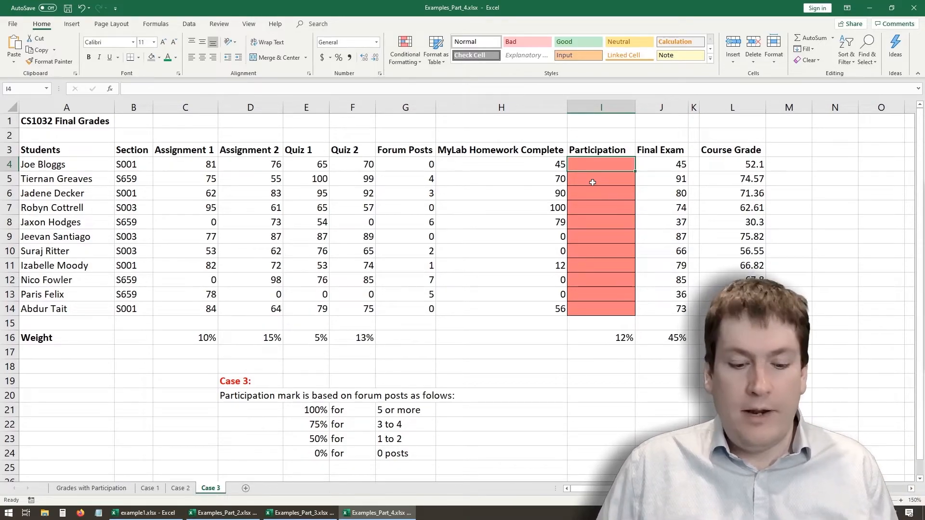
text(=)
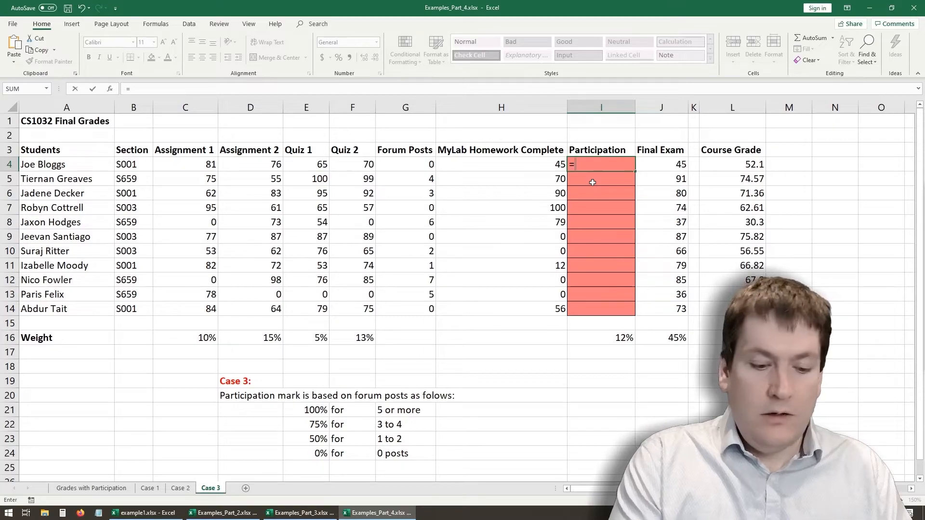
text(if()
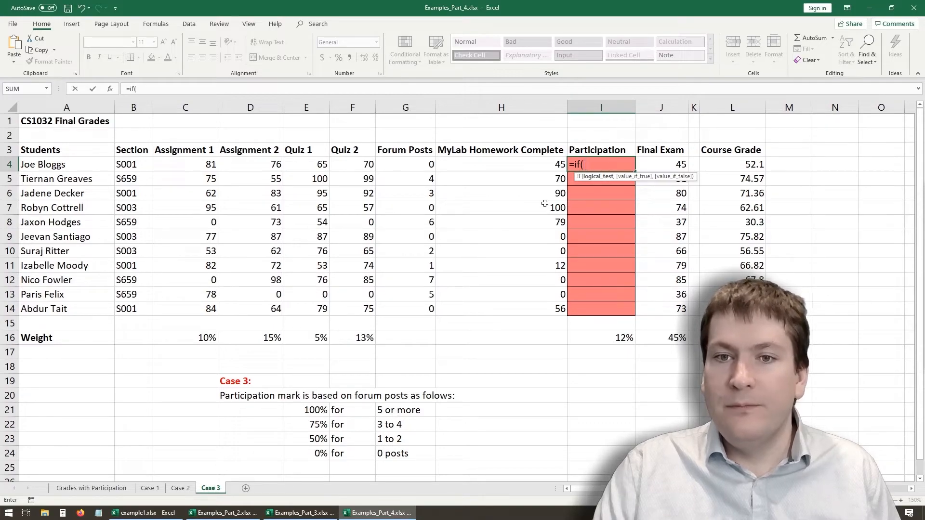
click(418, 164)
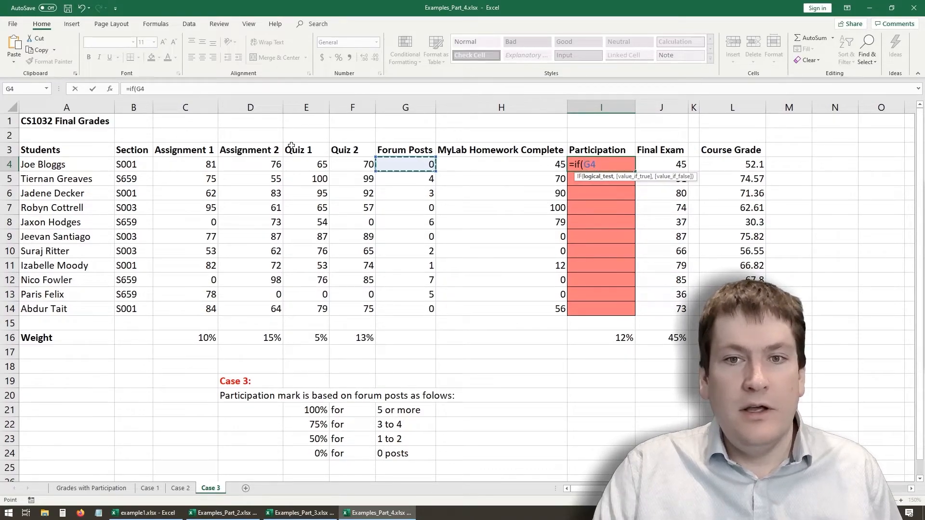
click(169, 88)
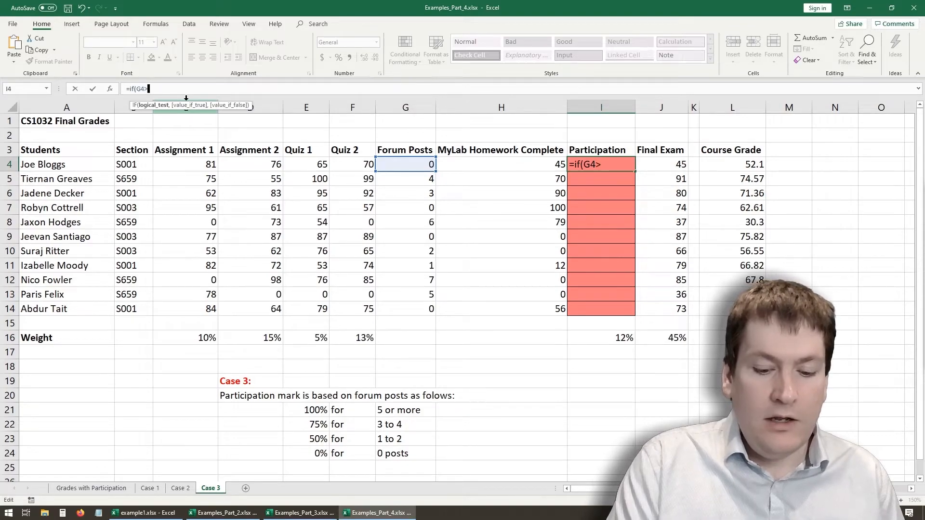
text(>=5,)
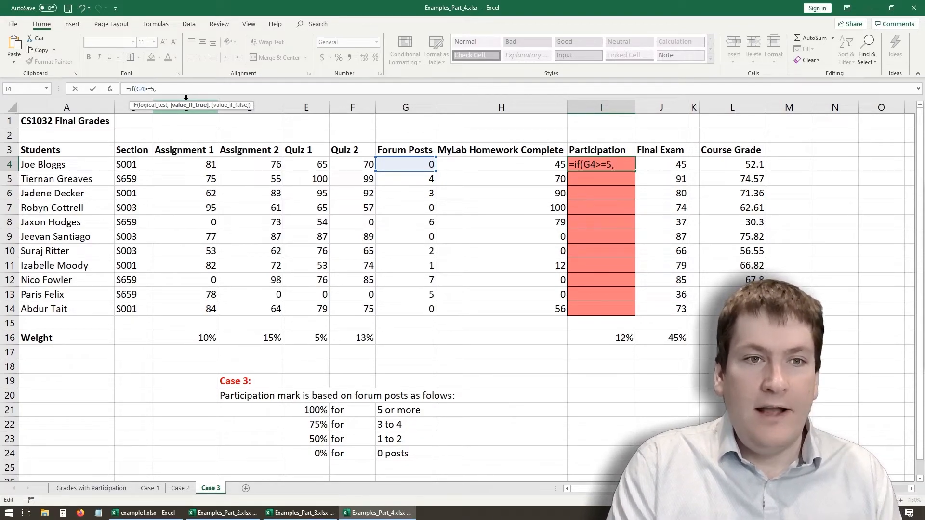
text(100)
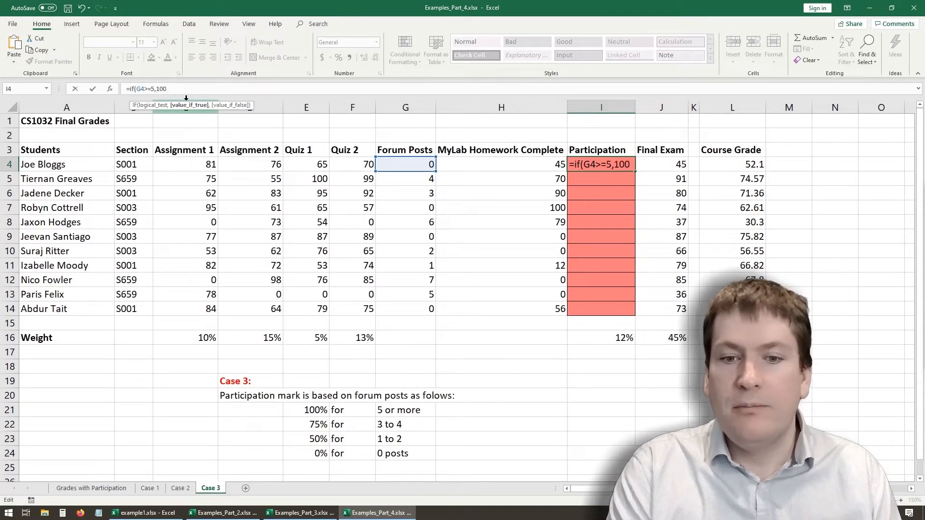
text(,)
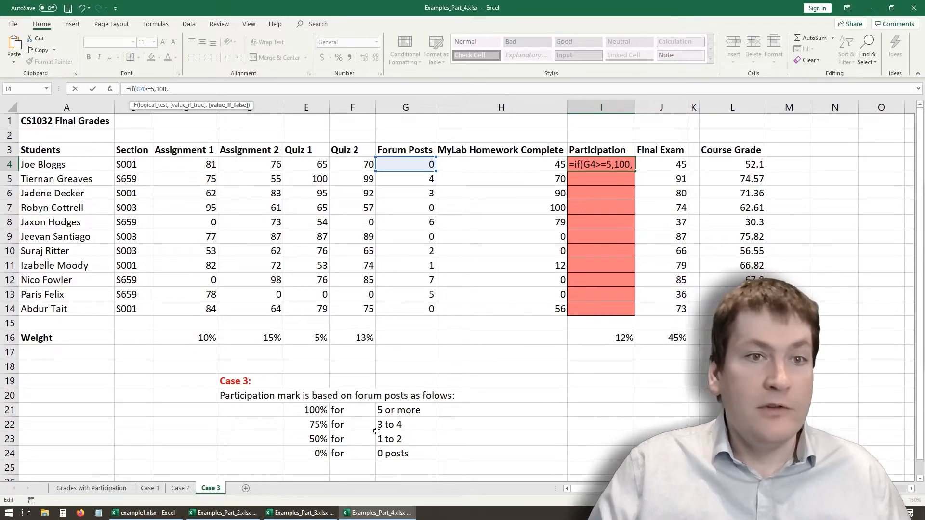
text(if)
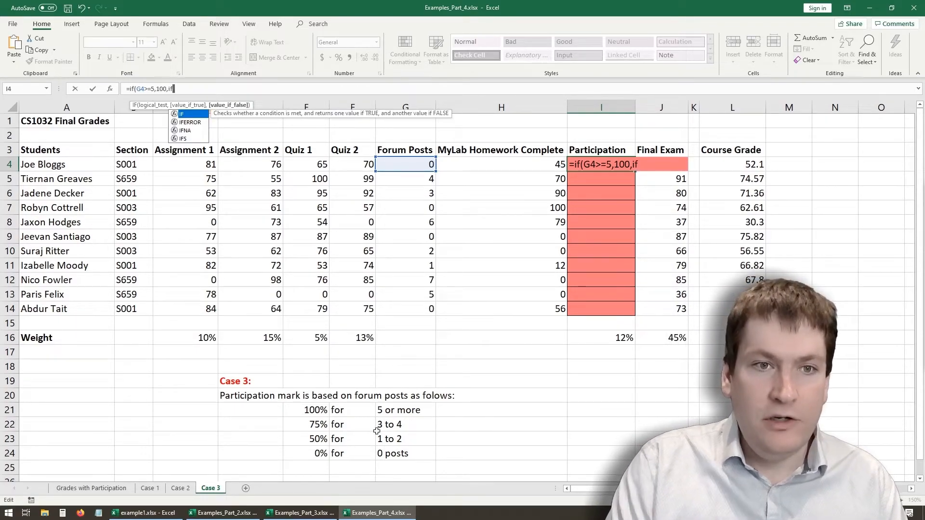
text(()
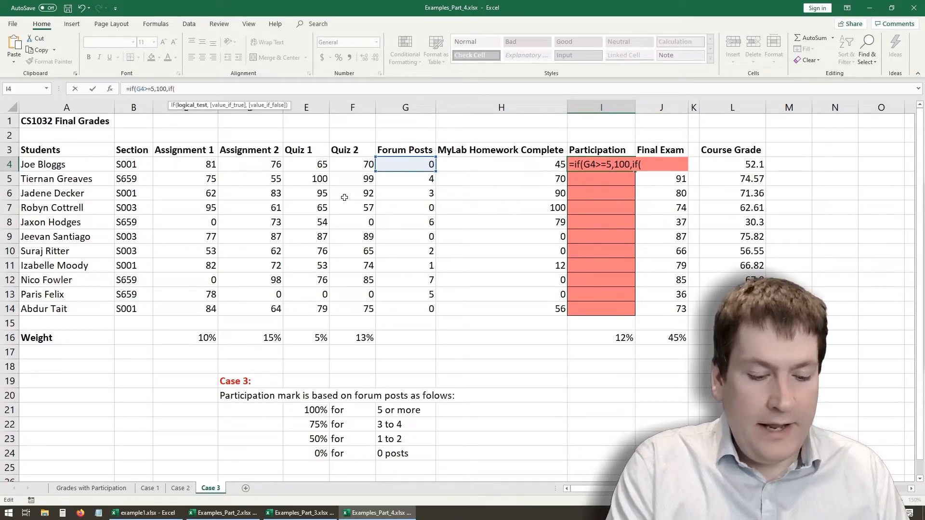
text(AND()
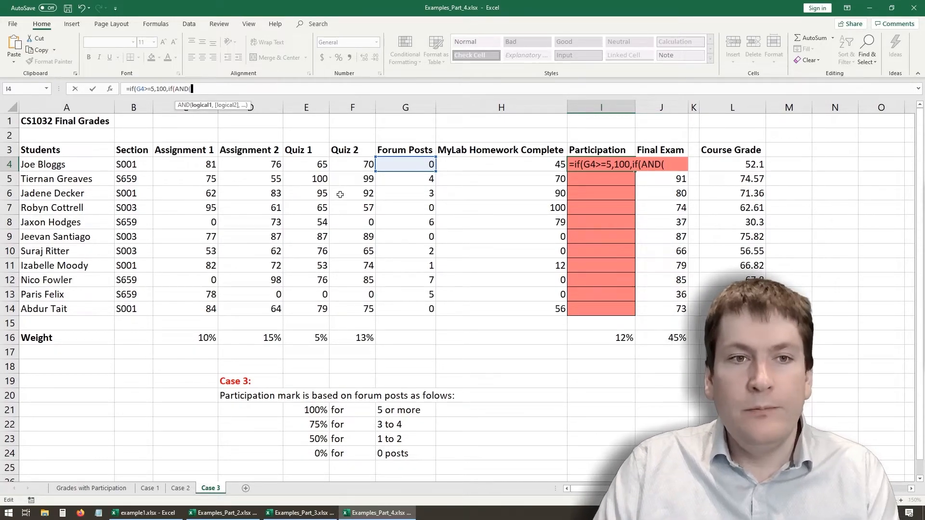
key(BackSpace)
key(BackSpace)
key(BackSpace)
key(BackSpace)
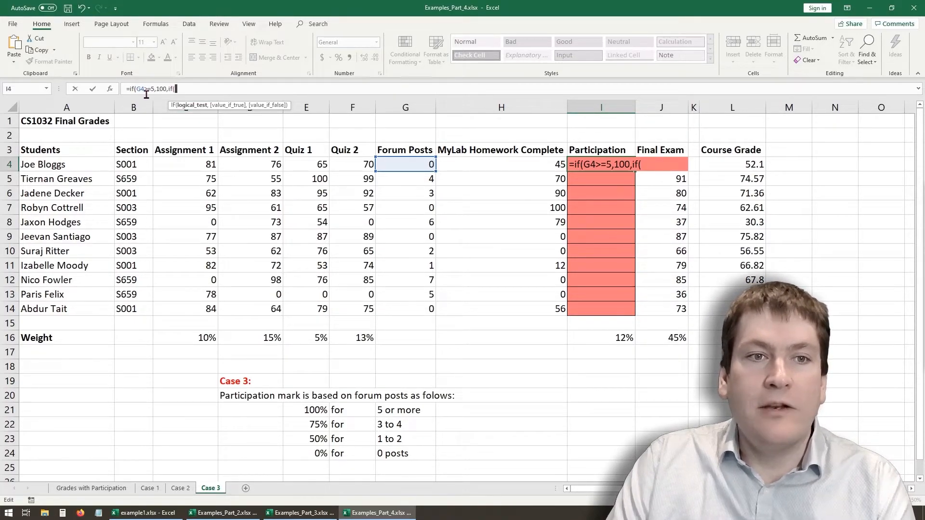
- Make the nested IF in I4 return 75 when G4>=3, and open a third IF as its false value
click(408, 164)
text(>=3)
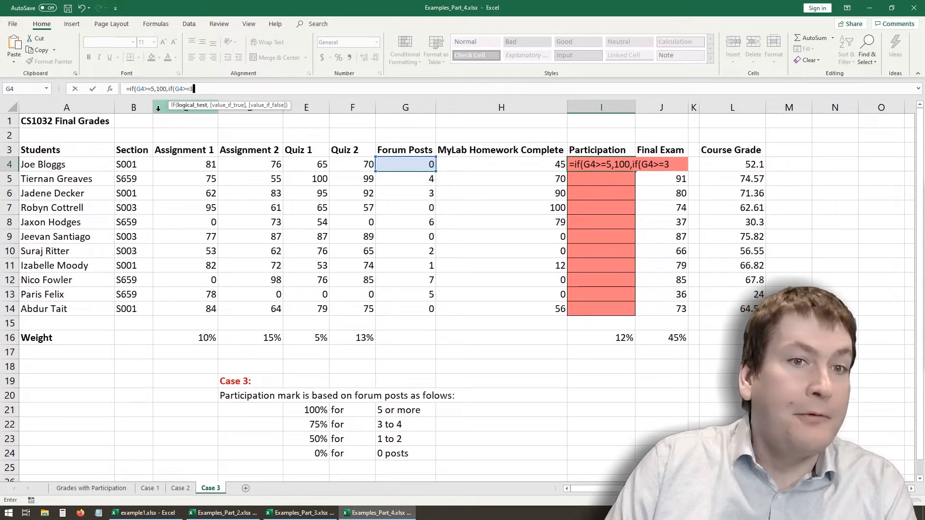
text(,)
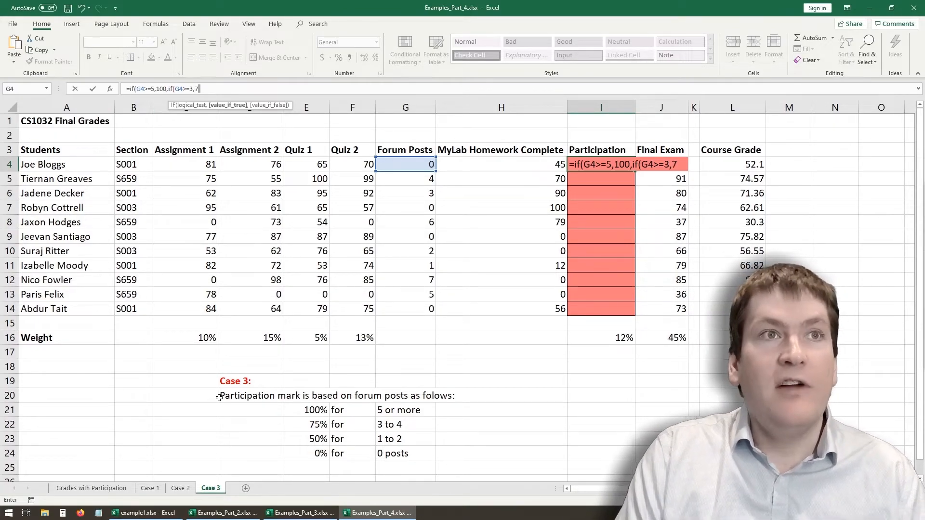
text(75,)
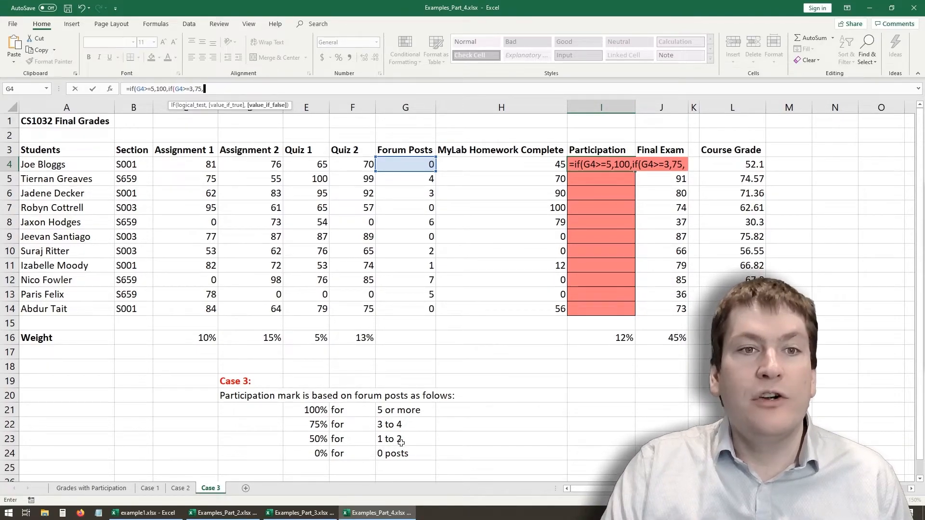
text(if()
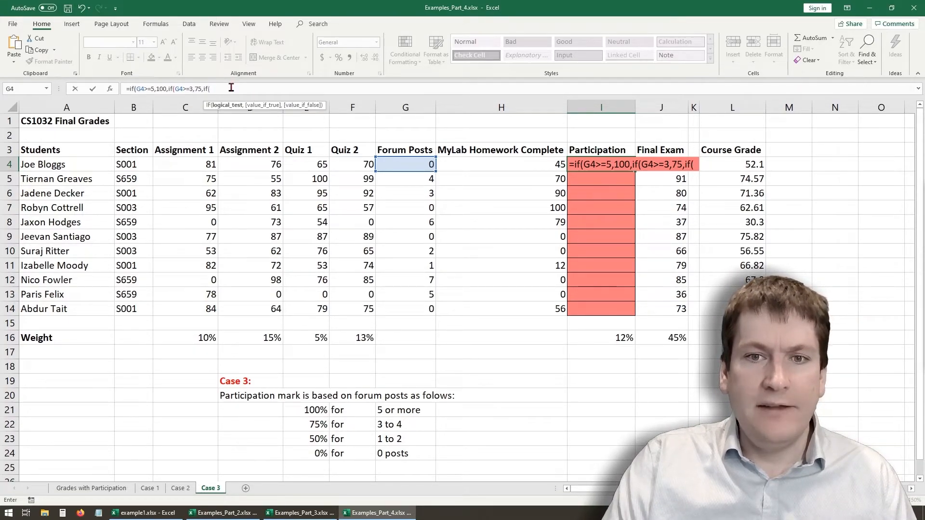
- Complete the innermost IF to return 50 when G4>=1 and 0 otherwise, close all three IFs, and enter the formula in I4
click(410, 166)
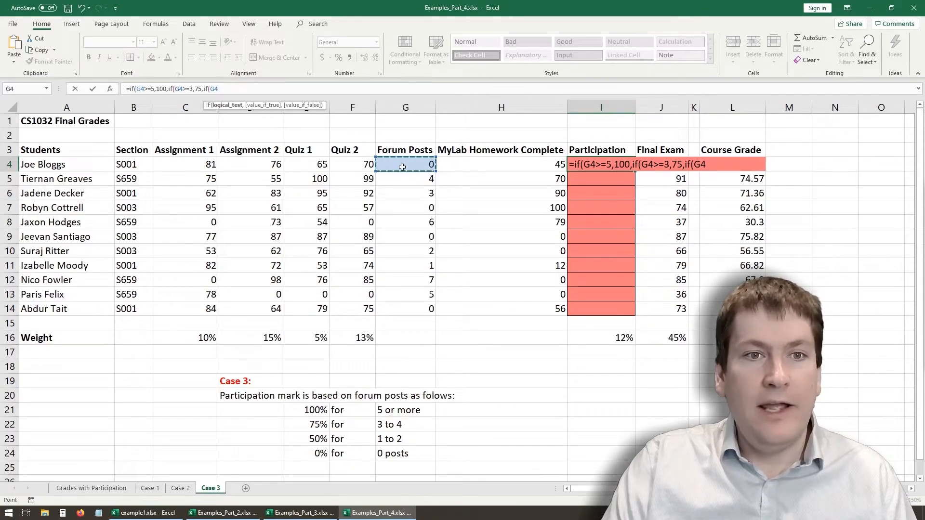
text(>=1)
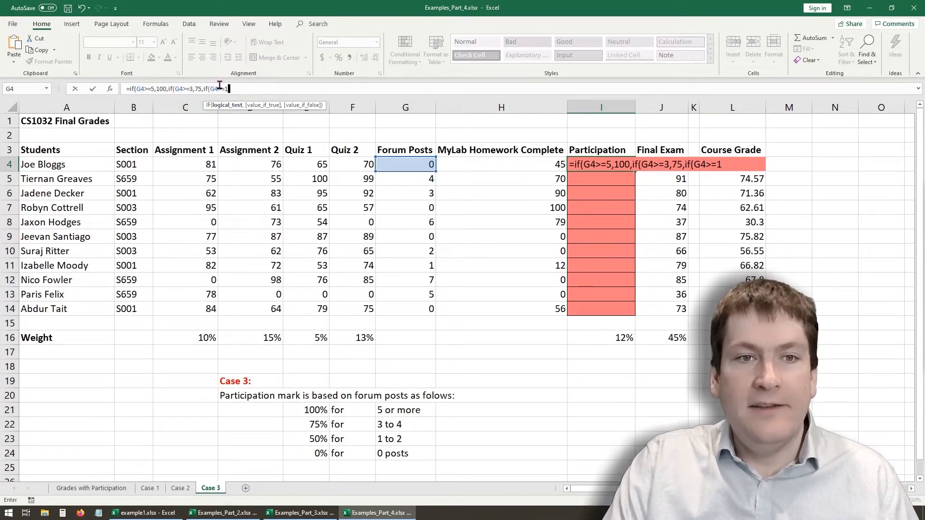
right_click(197, 95)
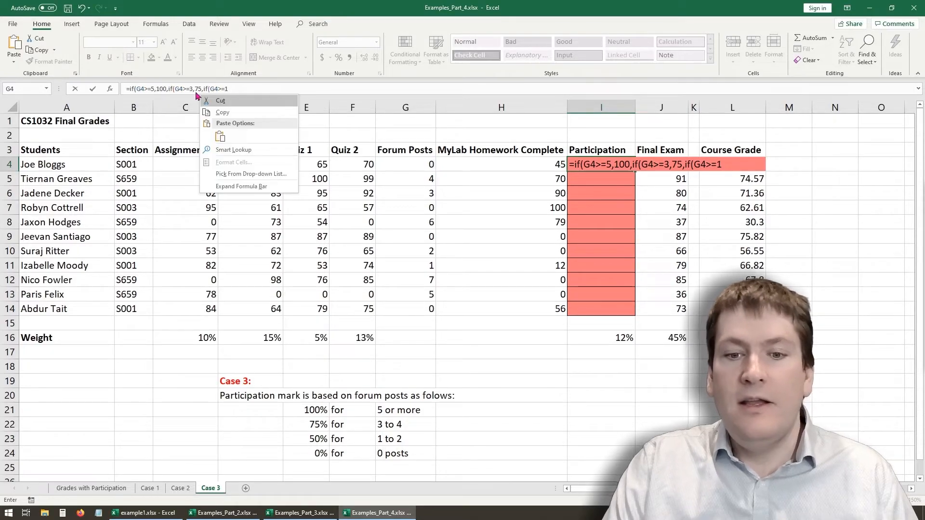
click(234, 88)
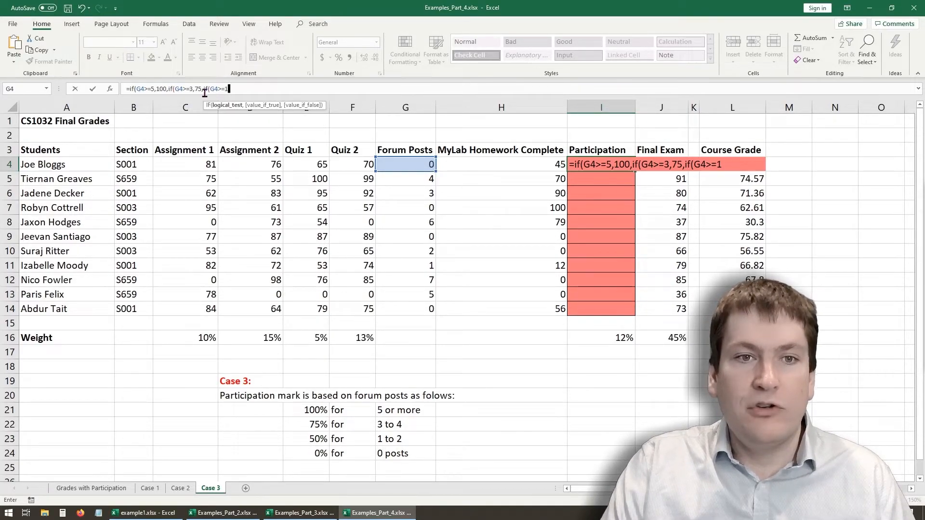
text(,)
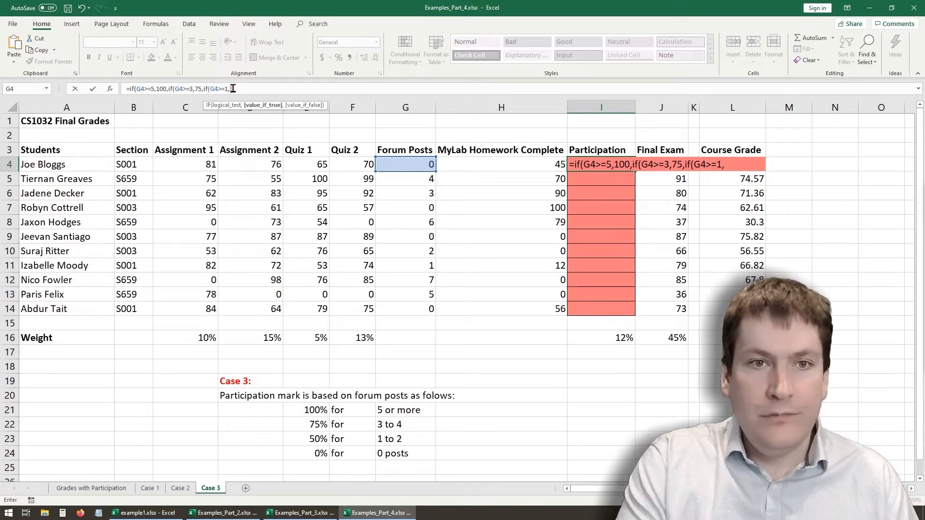
text(50)
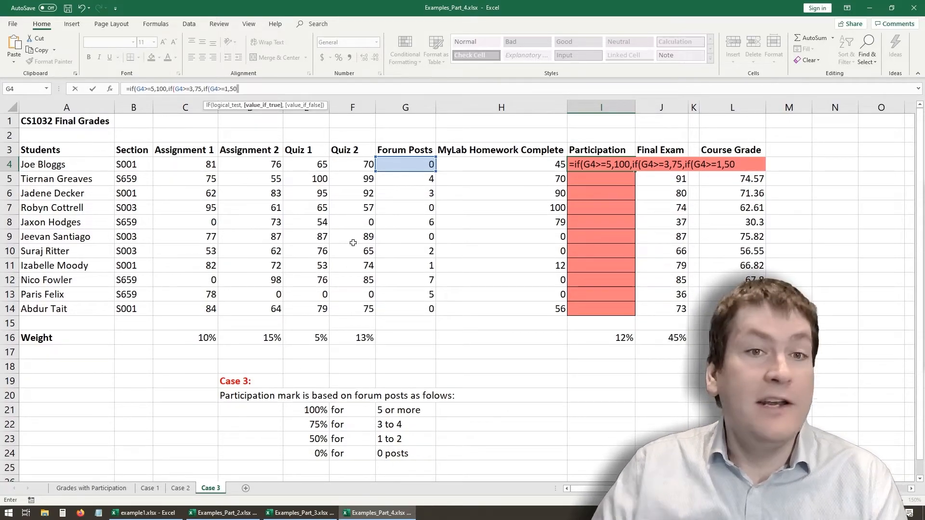
text(,0)
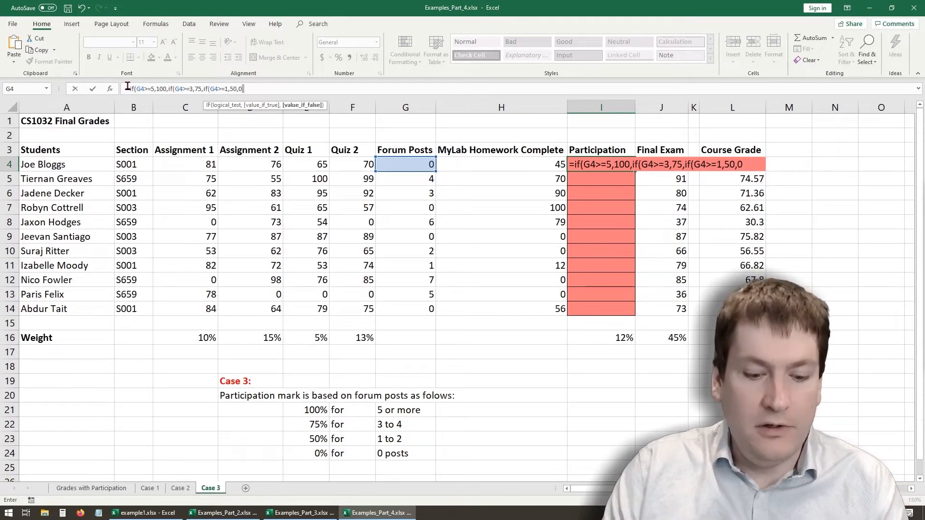
text()))
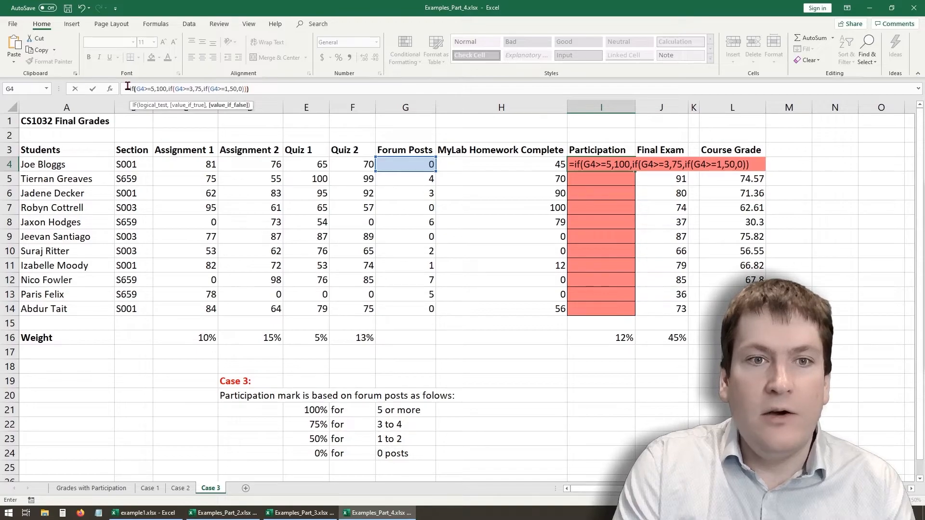
text())
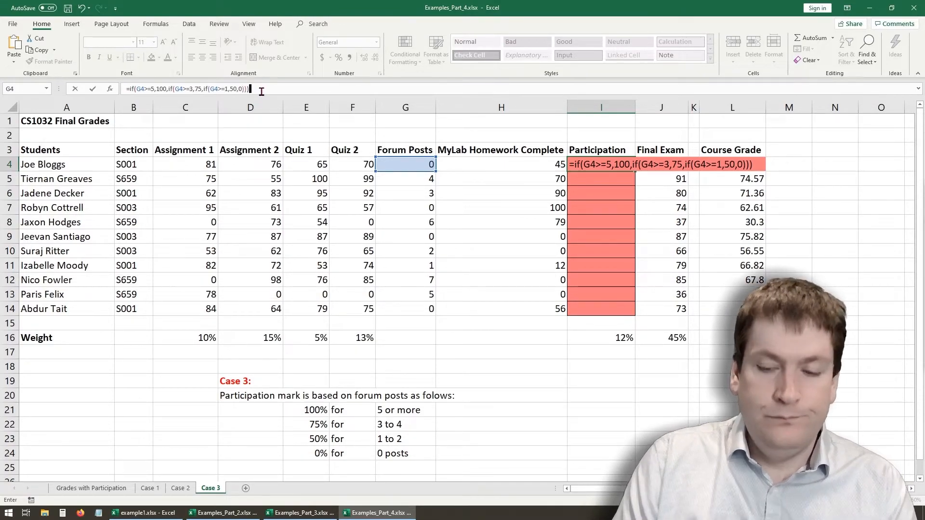
key(Return)
- Fill the I4 formula down through I14 and check the participation marks against the forum post ranges in G21:G24
click(628, 168)
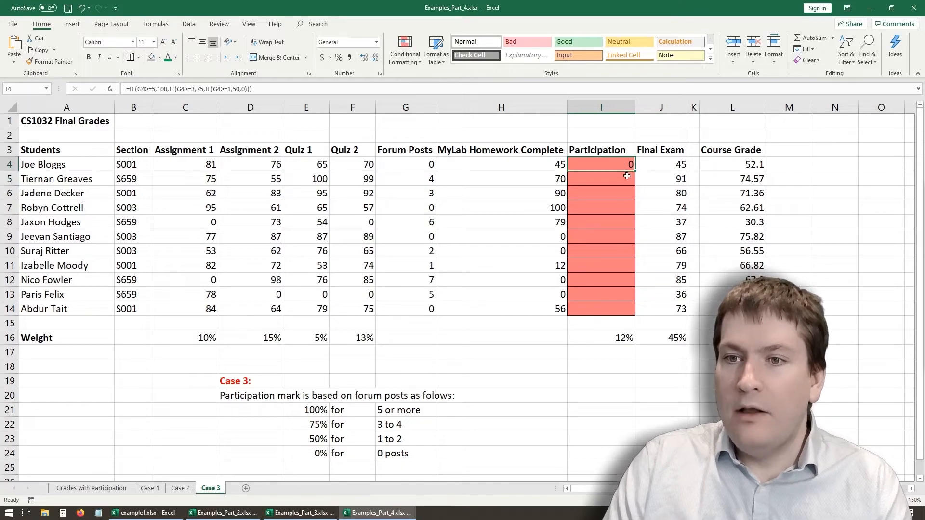
double_click(635, 174)
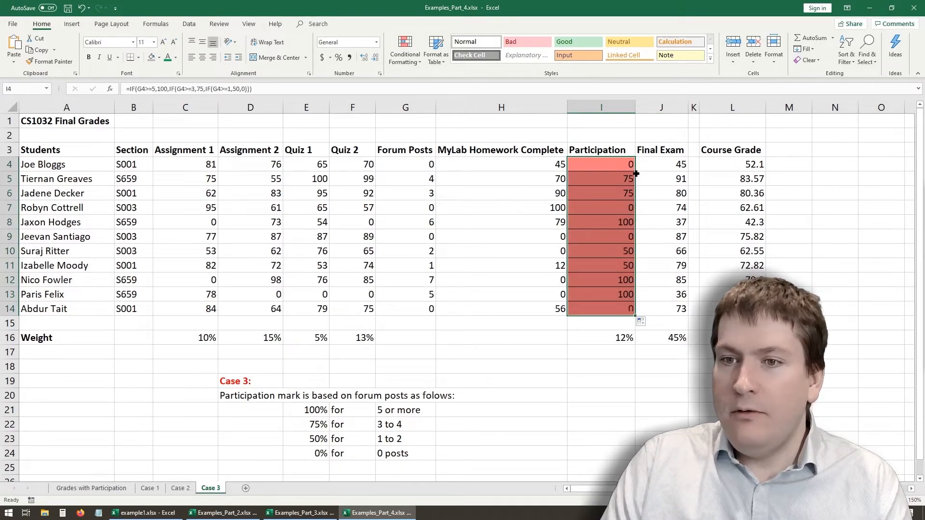
click(616, 264)
click(616, 309)
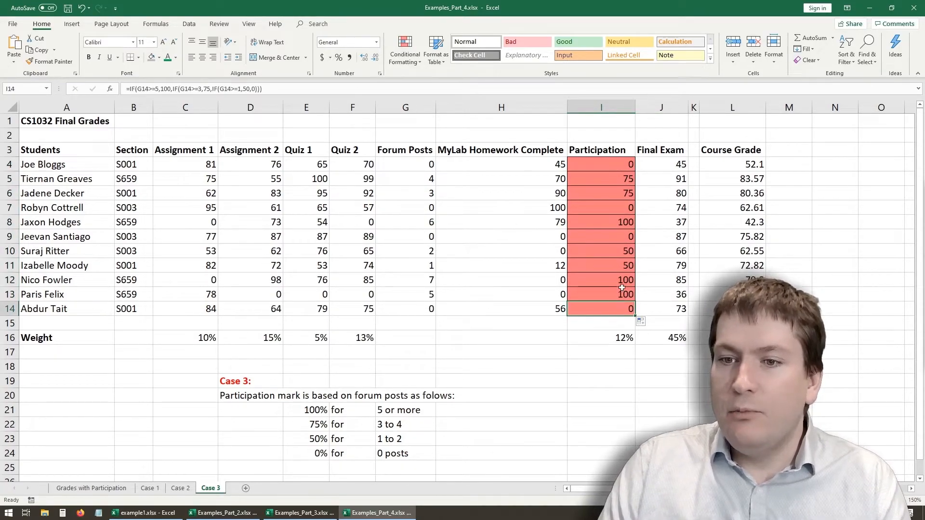
click(621, 163)
click(623, 197)
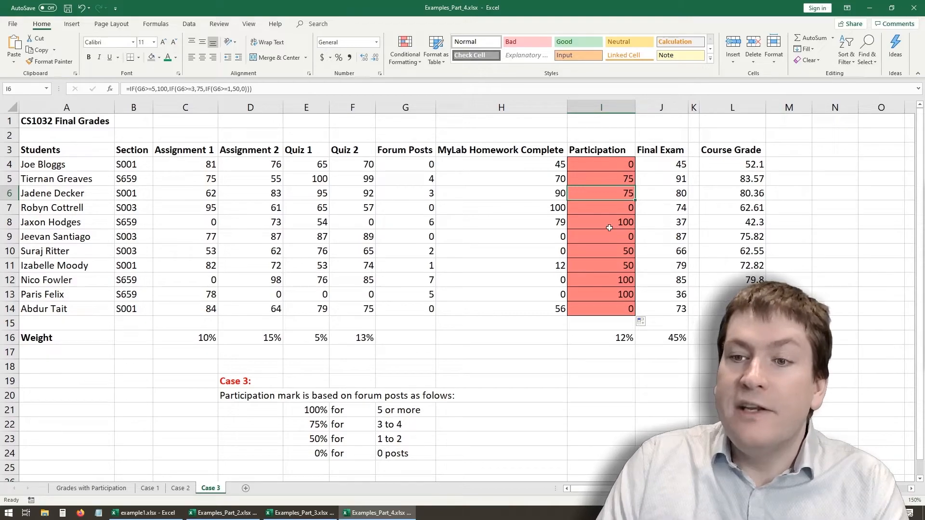
click(411, 409)
click(409, 438)
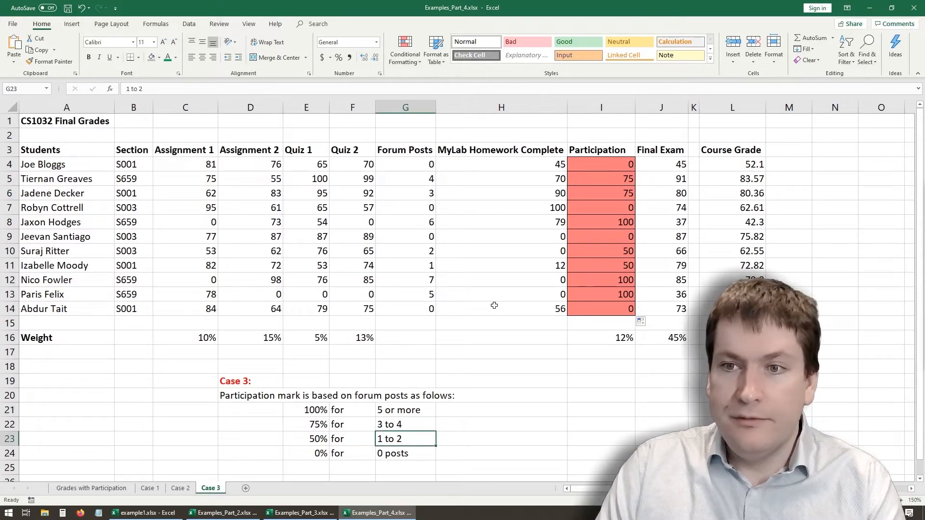
- Copy the full nested IF formula from I4 and paste it as large annotation text above the student table
click(592, 166)
click(284, 89)
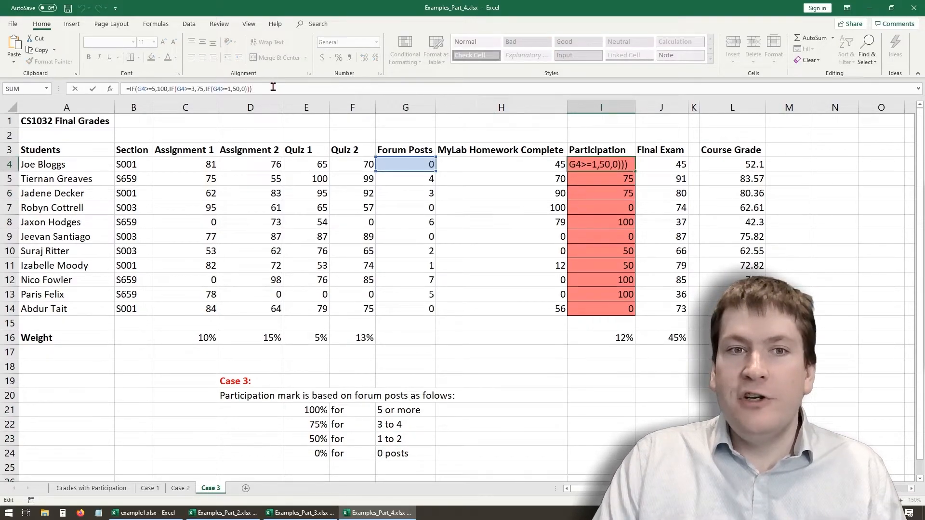
drag(261, 87, 105, 87)
key(ctrl+c)
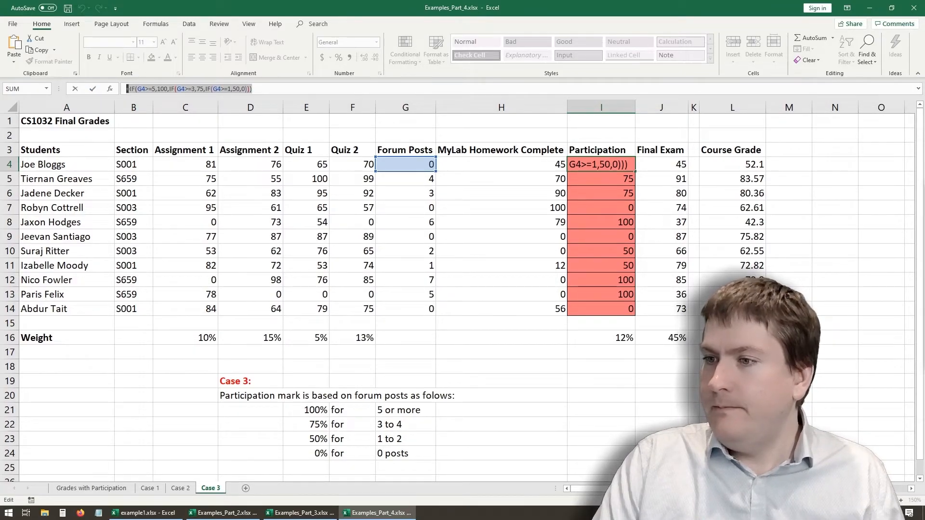
click(477, 367)
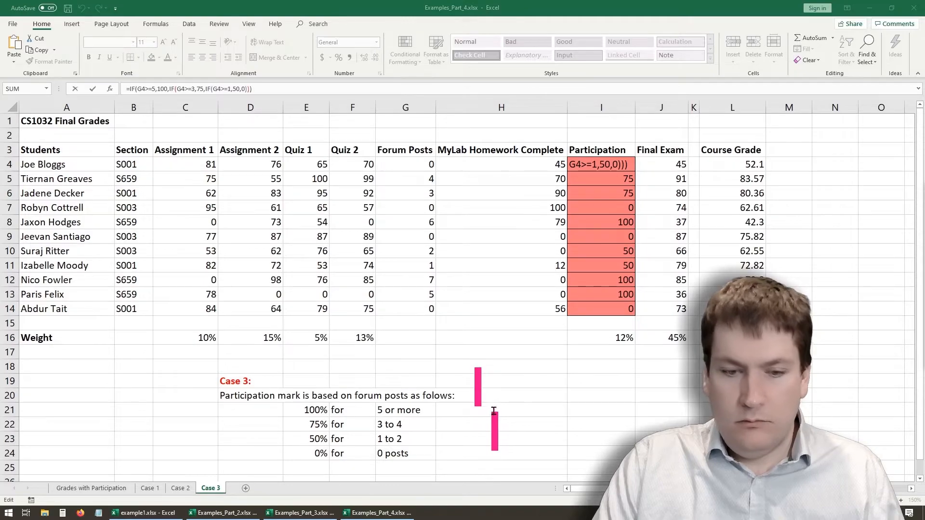
key(ctrl+v)
mouse_move(461, 353)
mouse_down()
mouse_move(365, 303)
mouse_move(252, 333)
mouse_move(5, 346)
mouse_move(1, 53)
mouse_move(2, 89)
mouse_up()
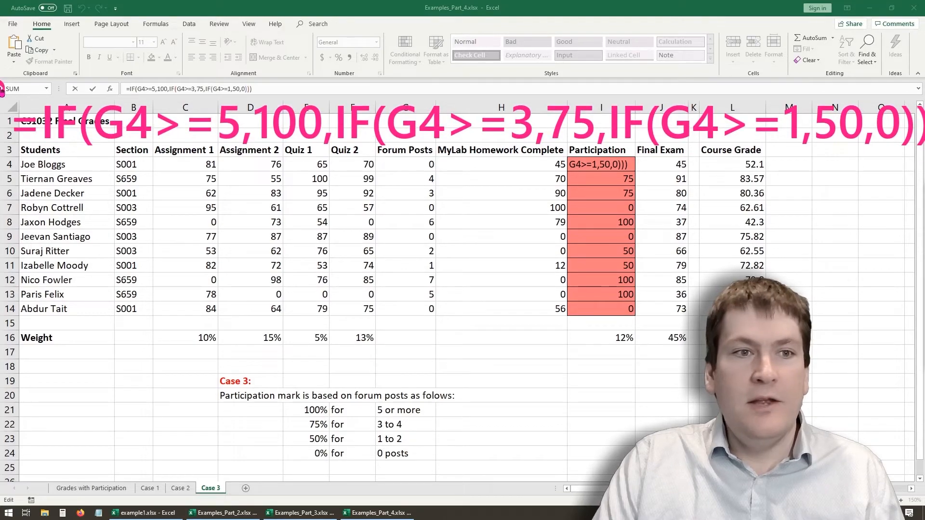
- Outline G4>=5, 100 and IF(G4>=1,50,0) in the enlarged formula with boxes, including the innermost IF's three arguments
mouse_move(90, 97)
mouse_down()
mouse_move(248, 161)
mouse_move(245, 147)
mouse_up()
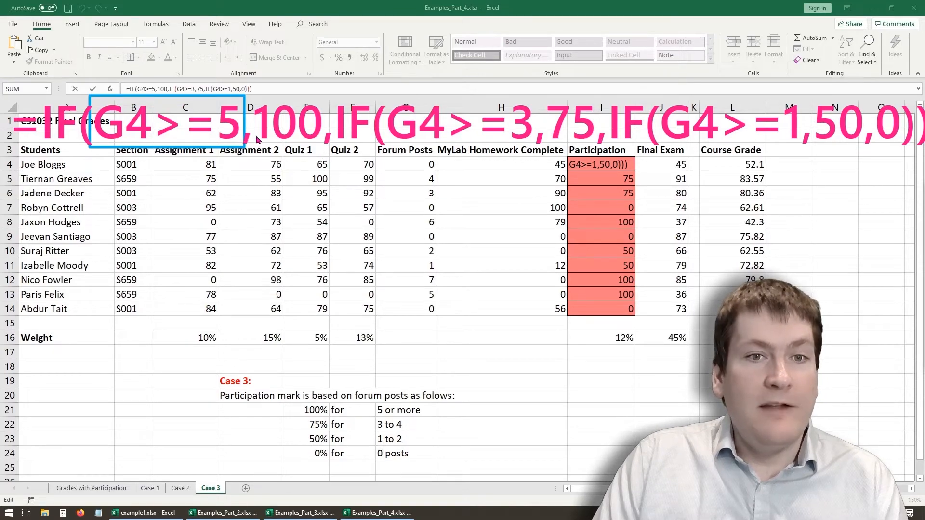
drag(254, 101, 324, 150)
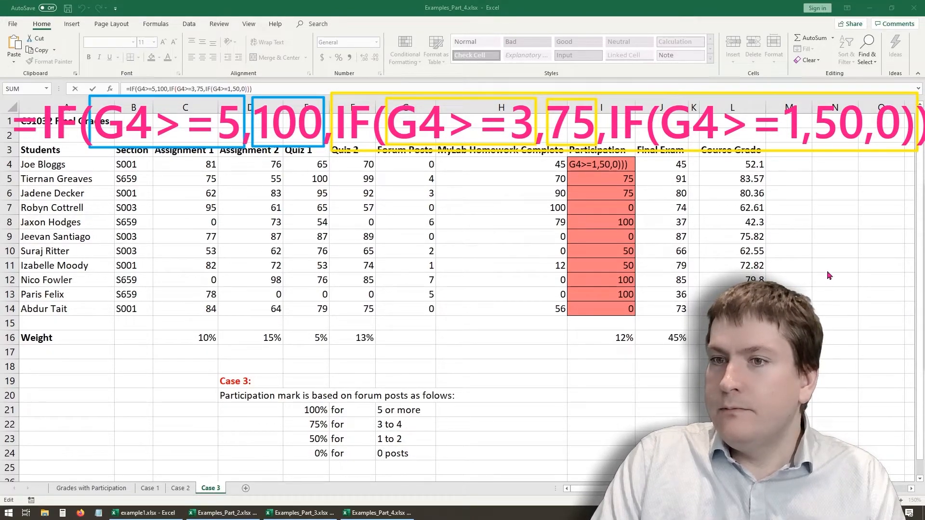
drag(606, 99, 915, 145)
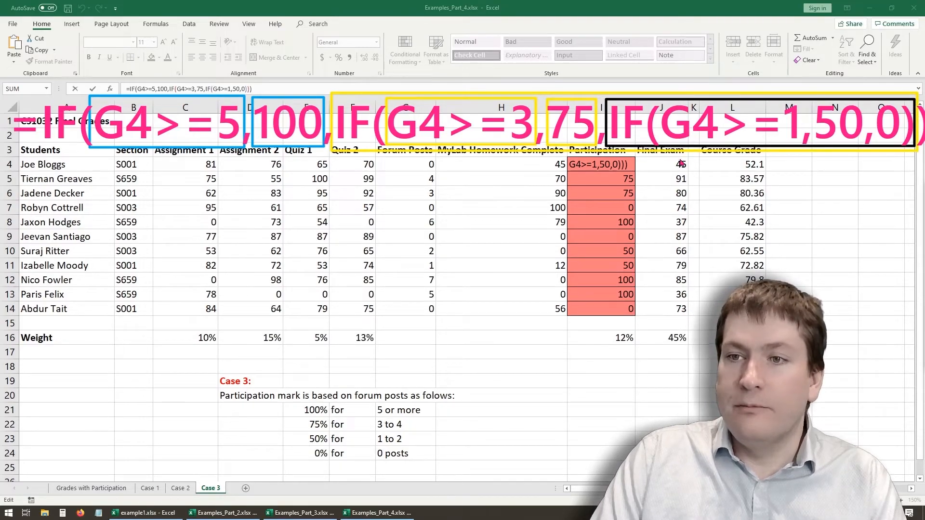
mouse_move(659, 103)
mouse_down()
mouse_move(833, 126)
mouse_move(802, 143)
mouse_up()
mouse_move(813, 107)
mouse_down()
mouse_move(870, 135)
mouse_move(868, 148)
mouse_move(866, 140)
mouse_up()
mouse_move(870, 108)
mouse_down()
mouse_move(910, 133)
mouse_move(910, 145)
mouse_move(905, 138)
mouse_up()
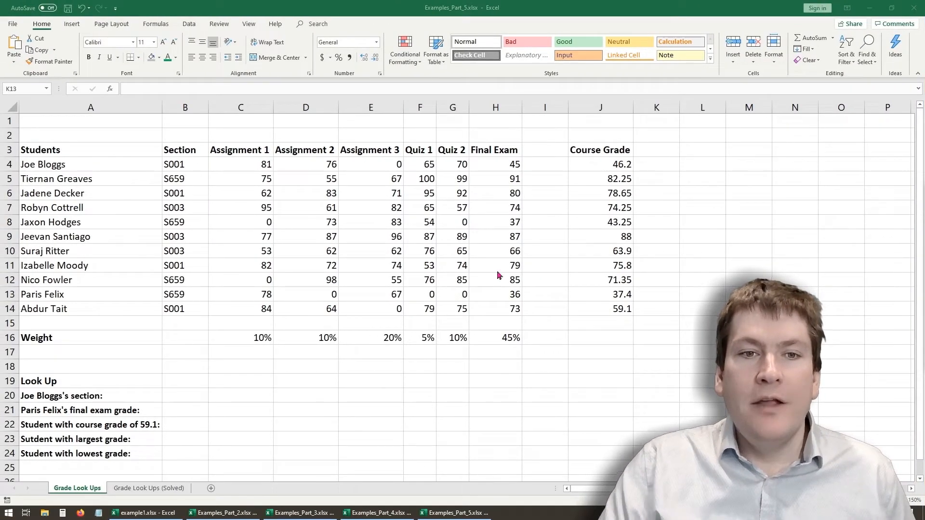
- Review the student grade table in A3:H14 and the look-up questions in A20:A24 of Examples_Part_5.xlsx
click(269, 306)
drag(35, 153, 501, 308)
click(189, 356)
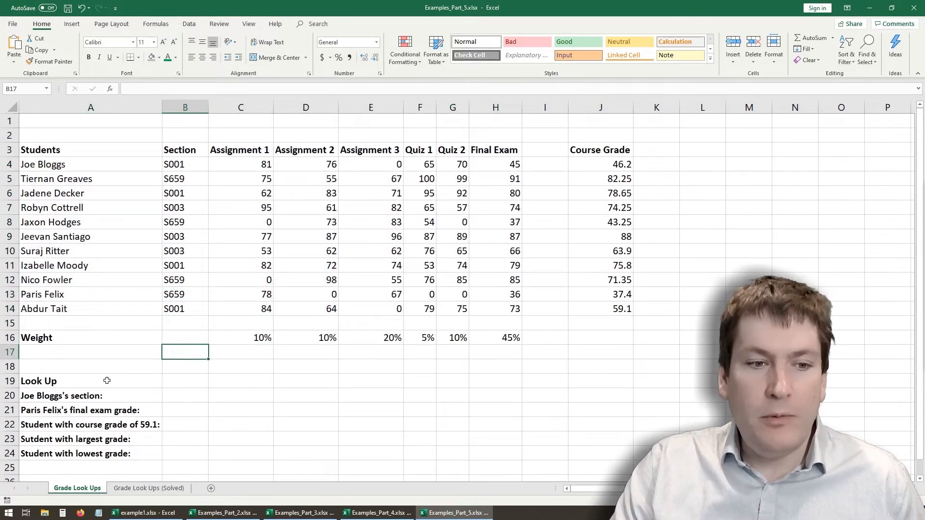
drag(76, 401, 87, 452)
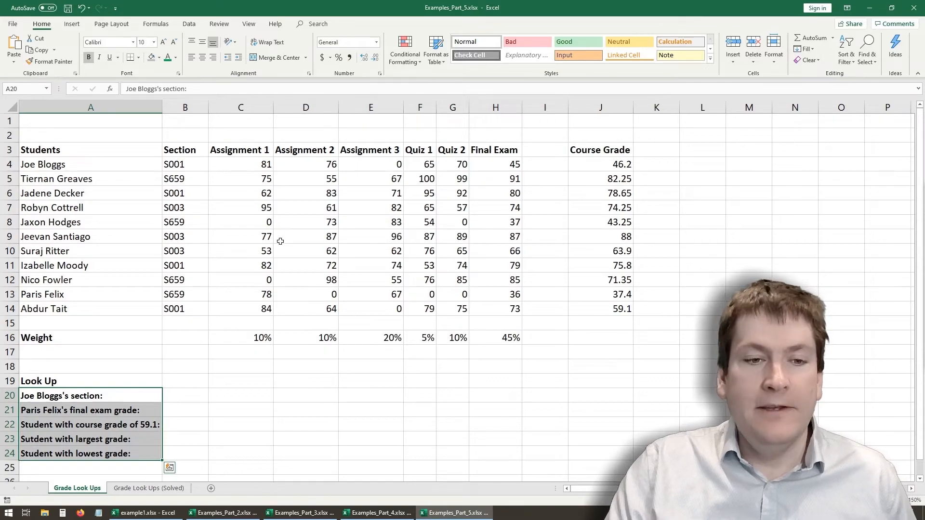
click(88, 402)
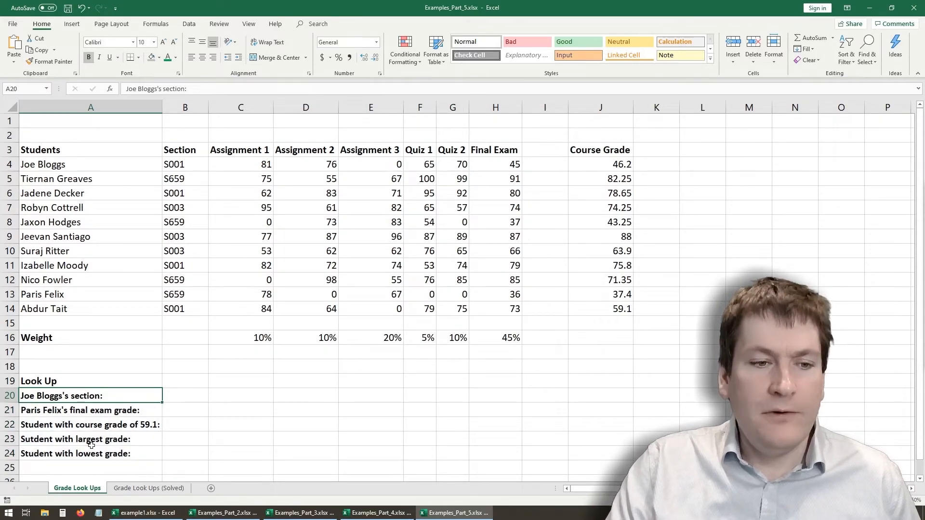
- Enter S001 as a fixed value in B20 to answer the first student's section question
click(172, 394)
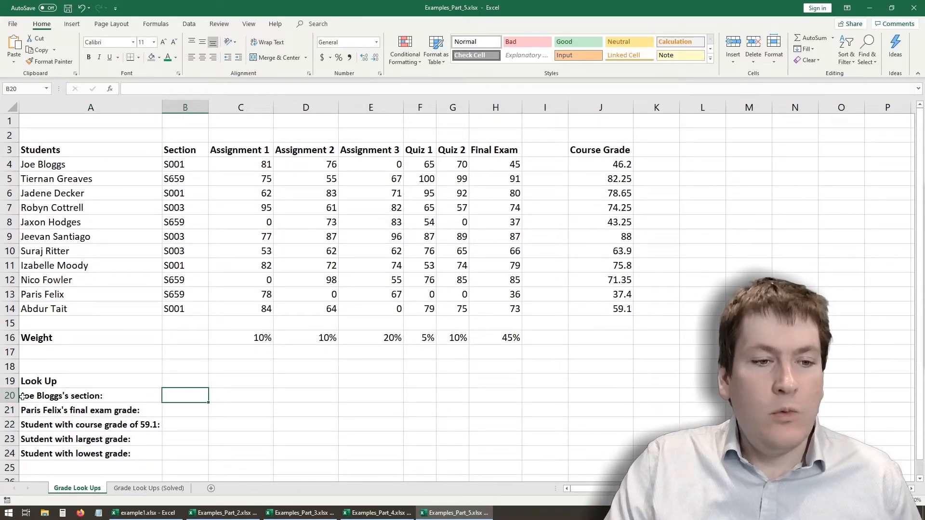
click(58, 393)
click(184, 395)
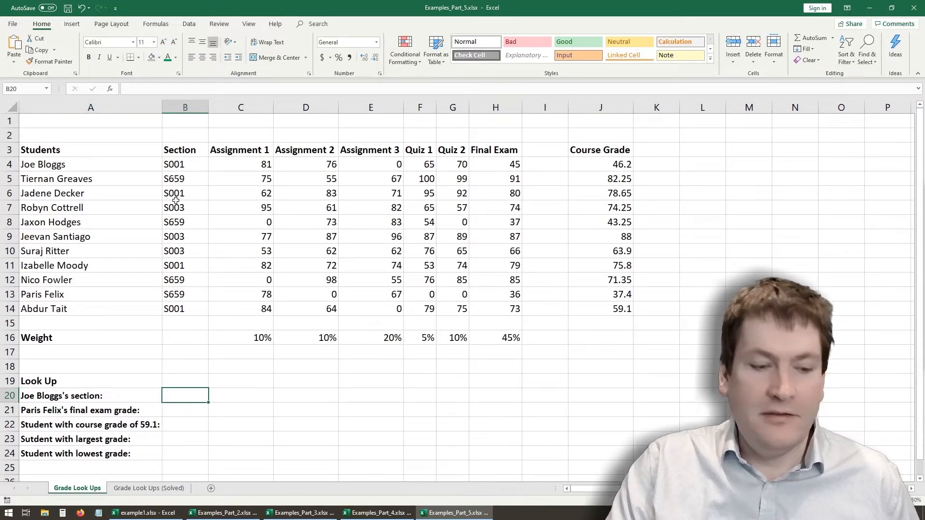
text(S001)
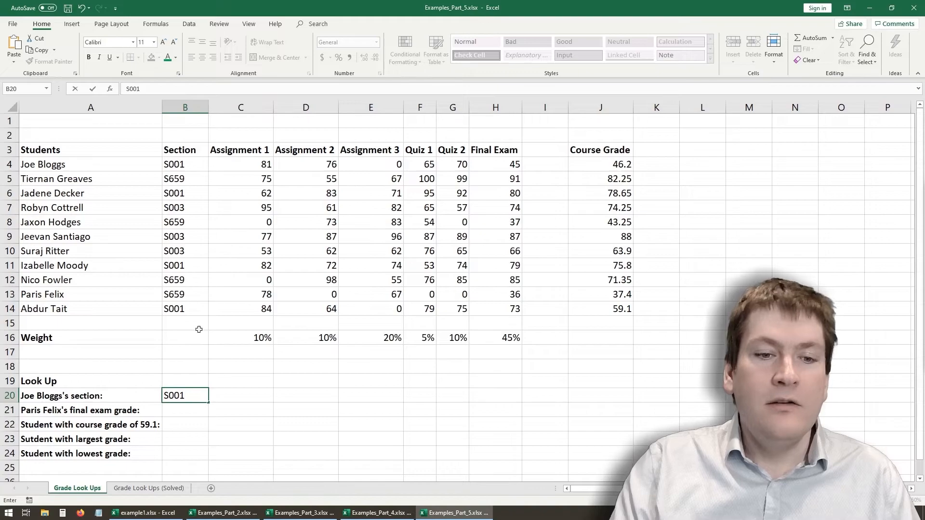
click(199, 329)
key(Down)
key(Down)
key(Down)
key(Down)
key(Down)
- Change the first student's section in B4 to S002 and check the hardcoded answer in B20
double_click(190, 166)
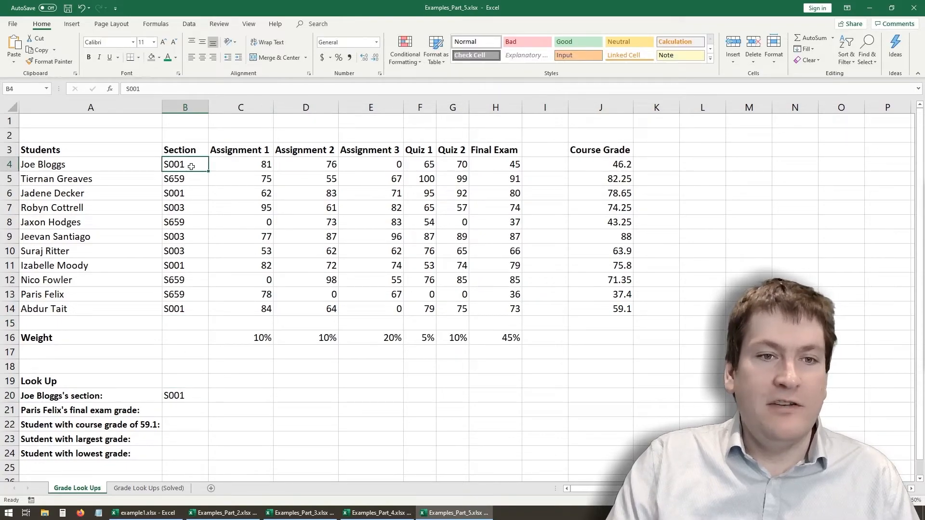
drag(193, 164, 182, 169)
text(2)
click(196, 395)
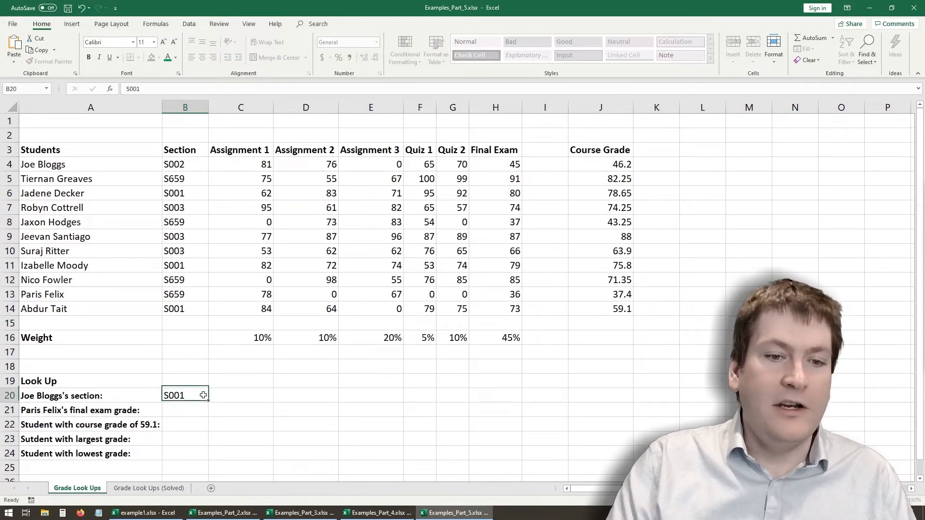
- Change the first student's section in B4 back to S001
click(193, 164)
double_click(193, 165)
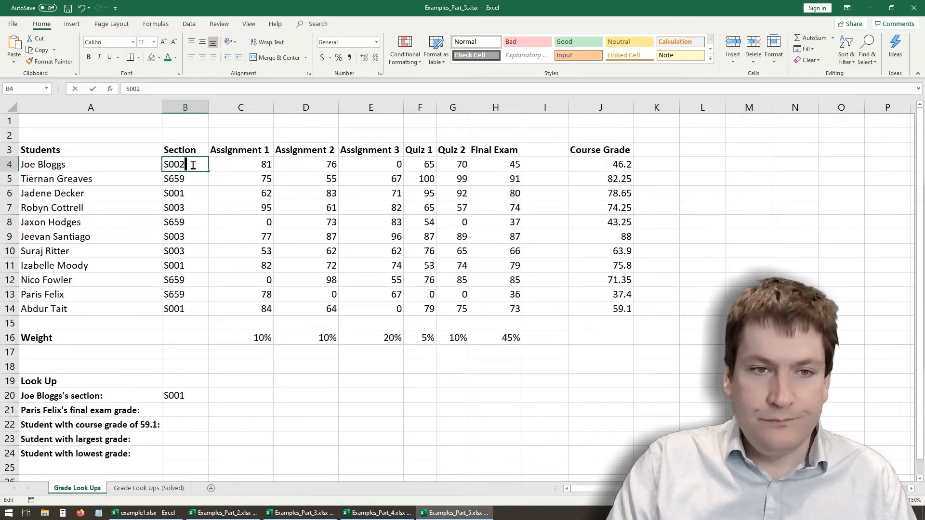
key(BackSpace)
text(1)
- Replace the fixed answer in B20 with a direct reference to the first student's section in B4
click(182, 392)
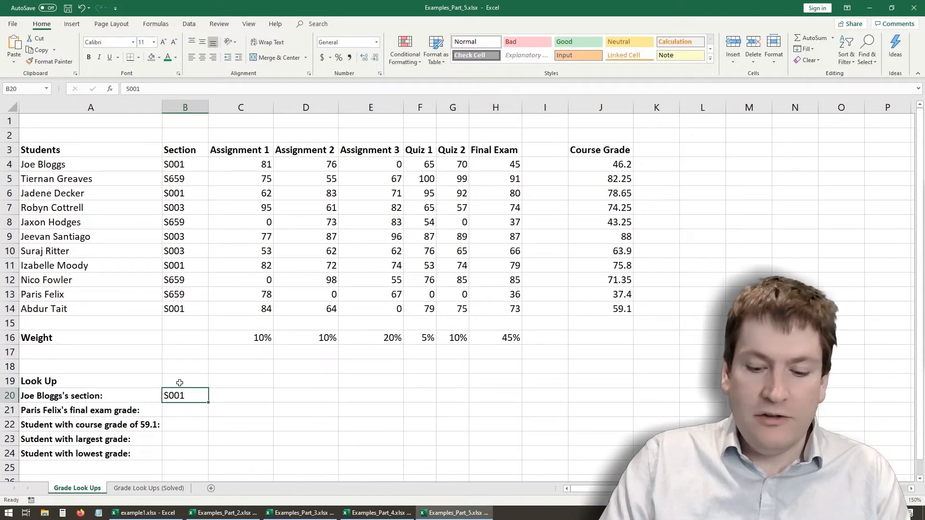
key(Delete)
text(=)
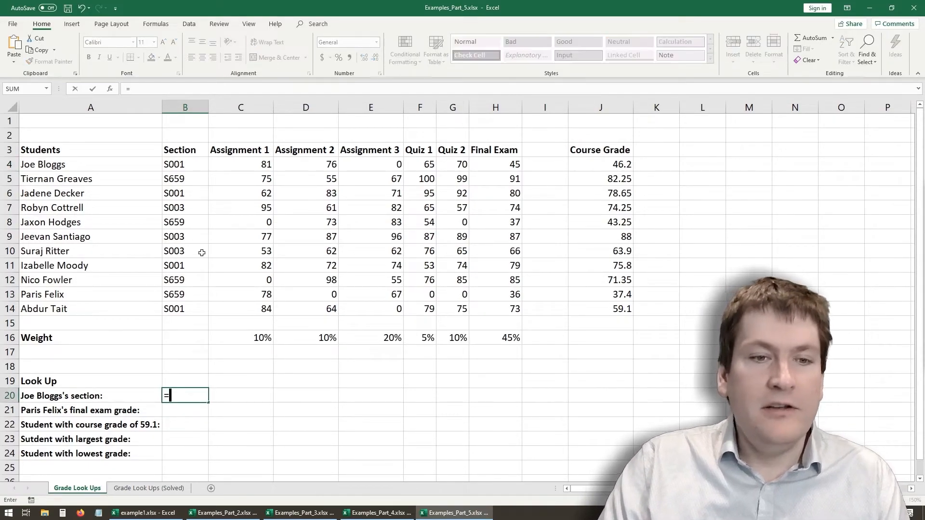
click(187, 164)
key(Return)
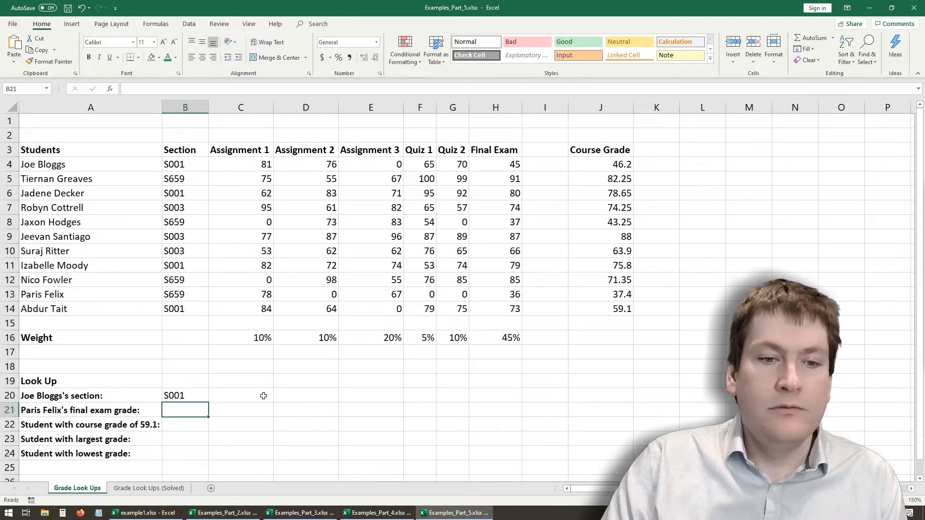
- Clear B20 and begin a VLOOKUP formula there with the first student's full name in quotes as the lookup value
click(187, 394)
key(Delete)
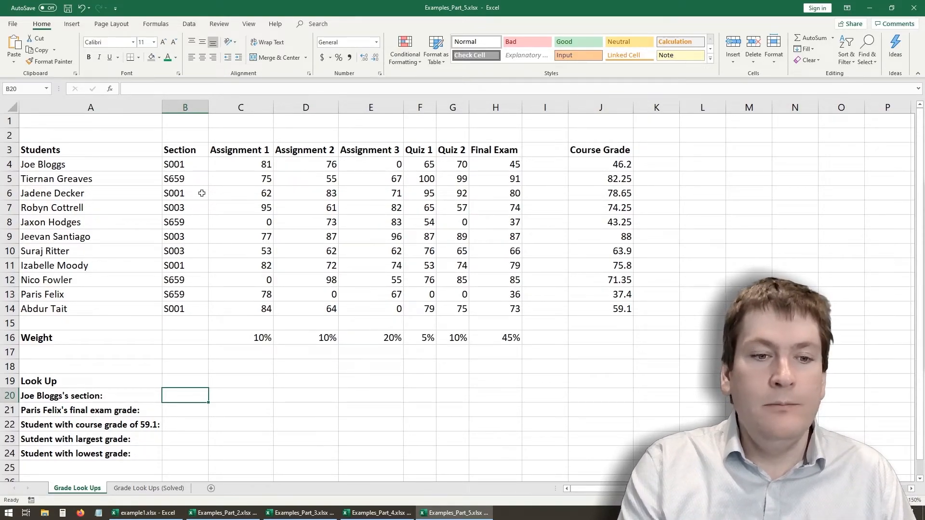
text(=VL)
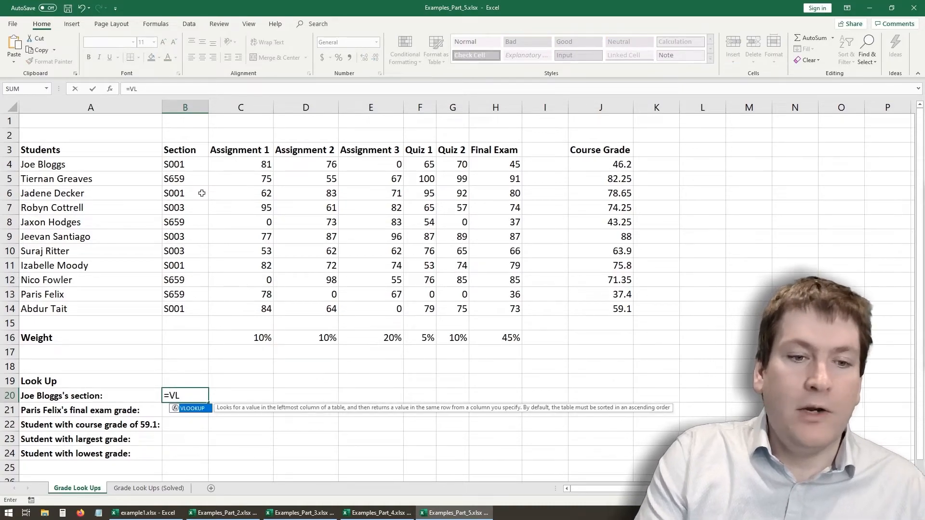
text(OOKUP)
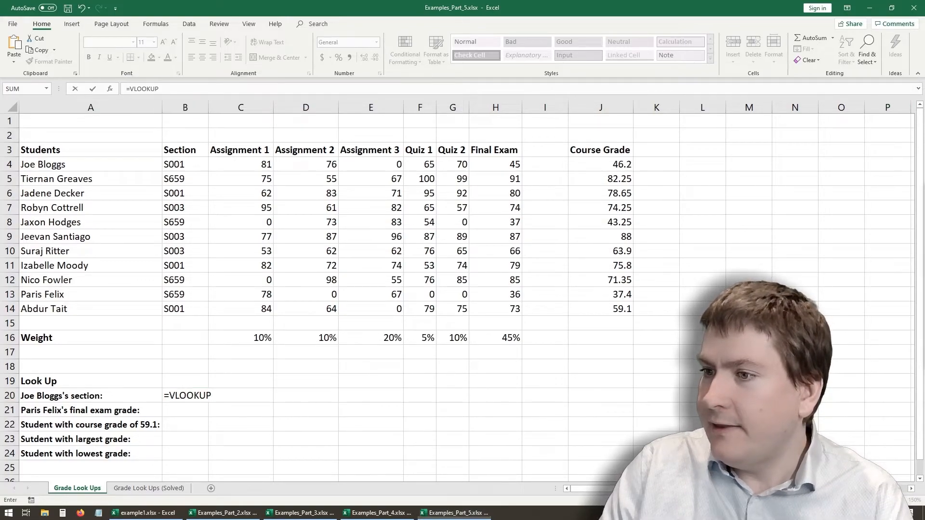
mouse_move(22, 165)
mouse_down()
mouse_move(243, 233)
mouse_move(528, 274)
mouse_move(658, 323)
mouse_move(642, 321)
mouse_up()
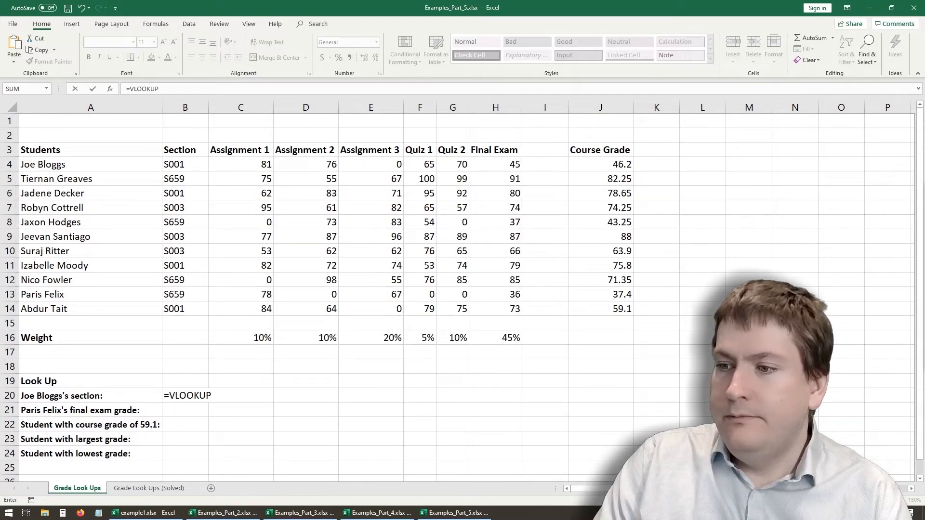
click(191, 89)
text(()
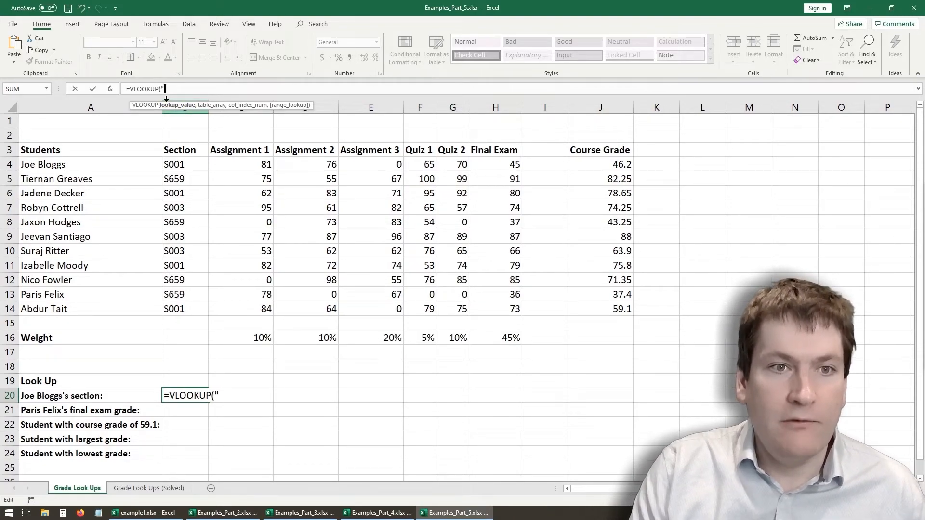
text("Joe)
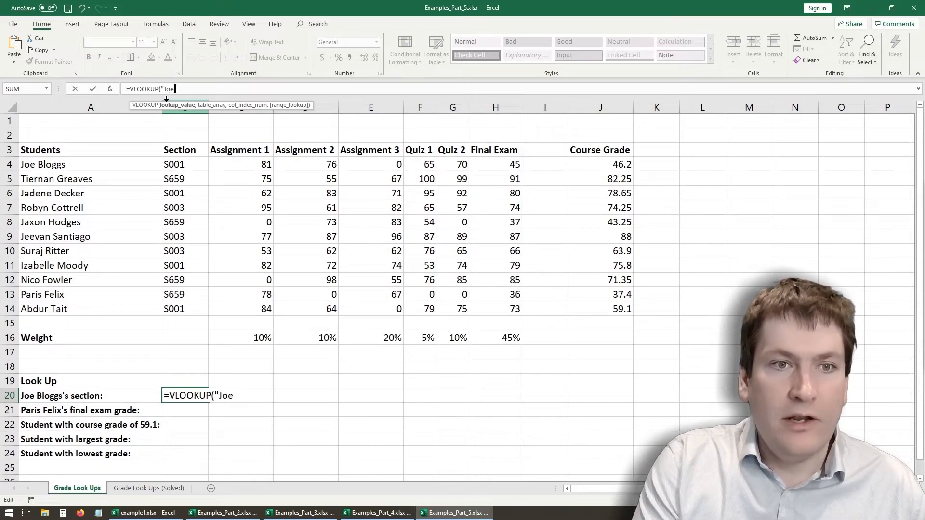
text( Bloggs)
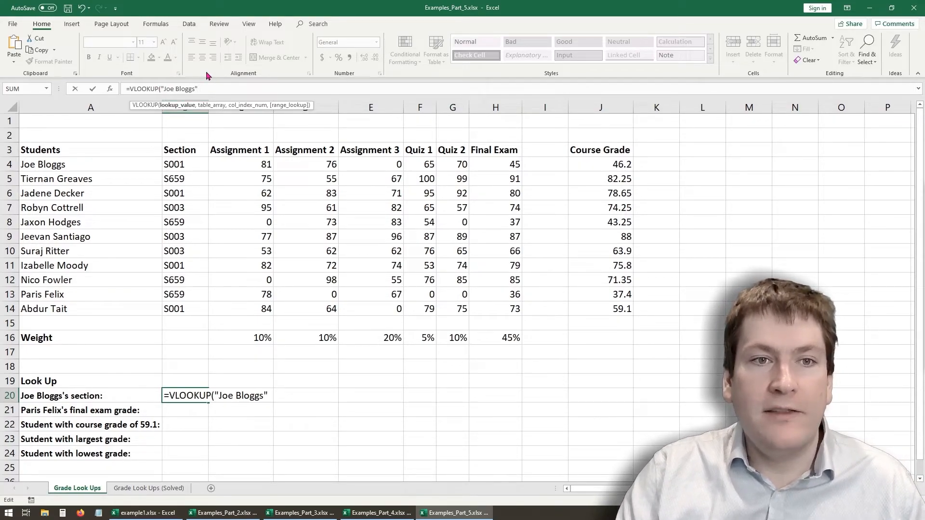
text(",)
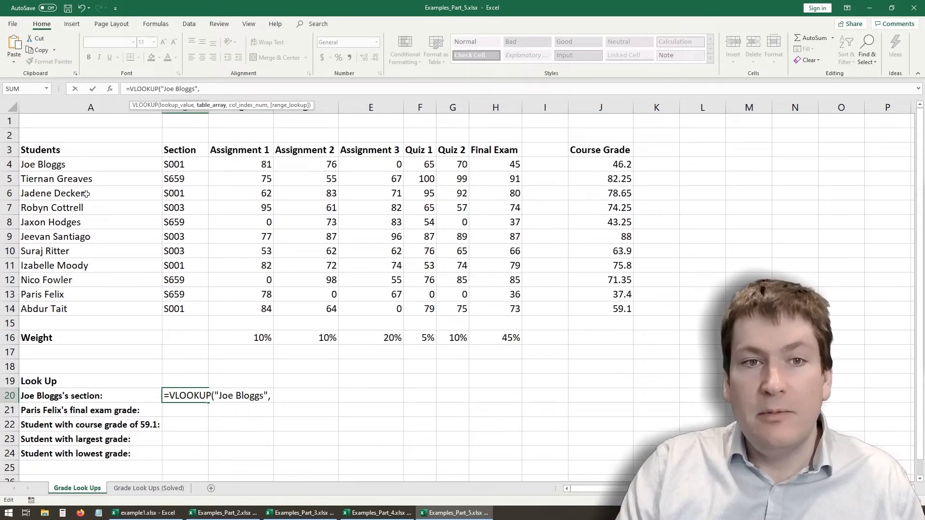
- Complete the B20 VLOOKUP with table array A4:J14, column index 2 and TRUE for approximate match
drag(50, 163, 577, 303)
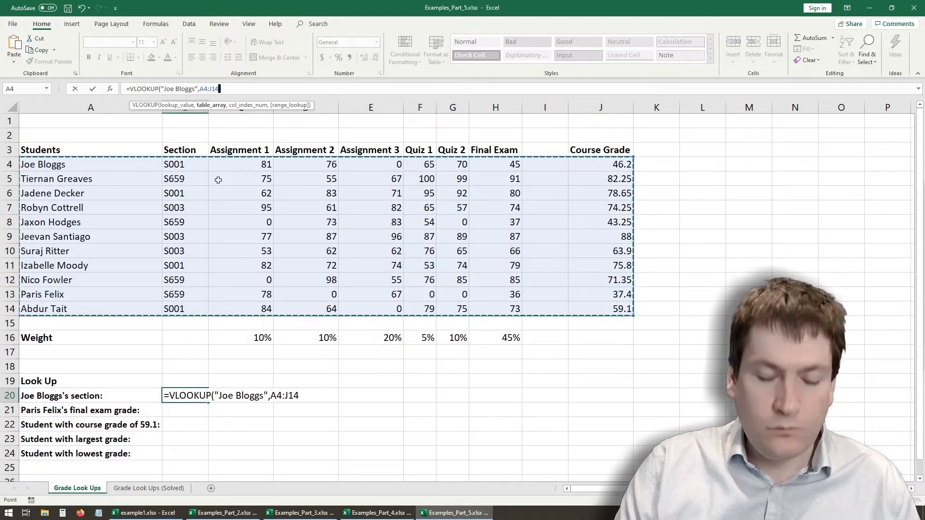
text(,)
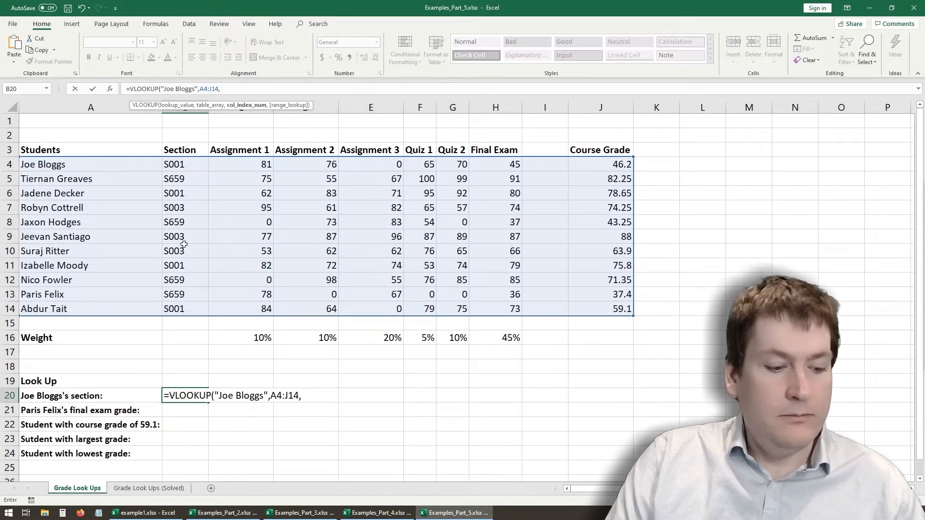
text(2)
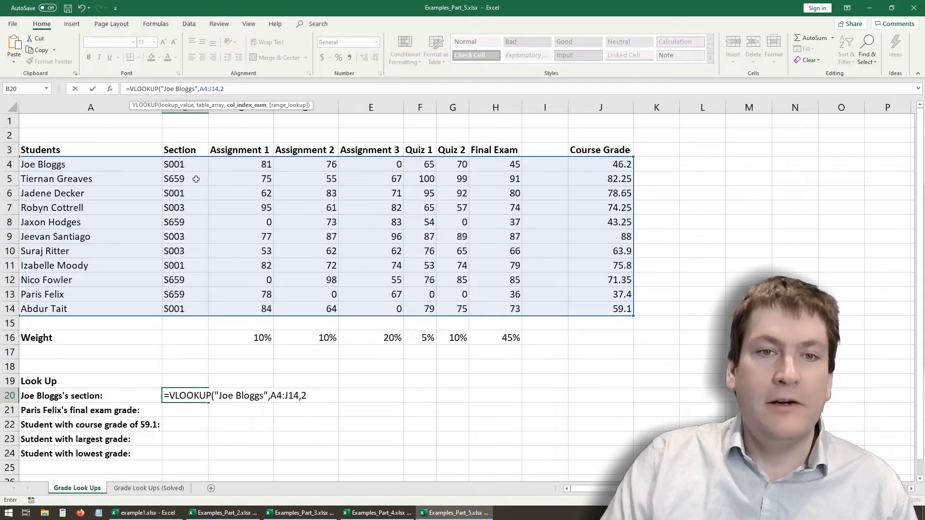
text(,)
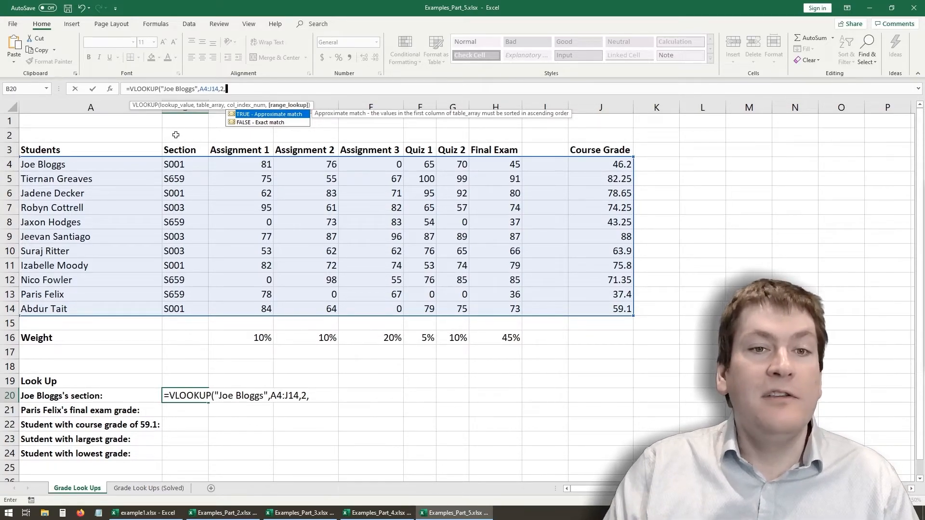
double_click(280, 114)
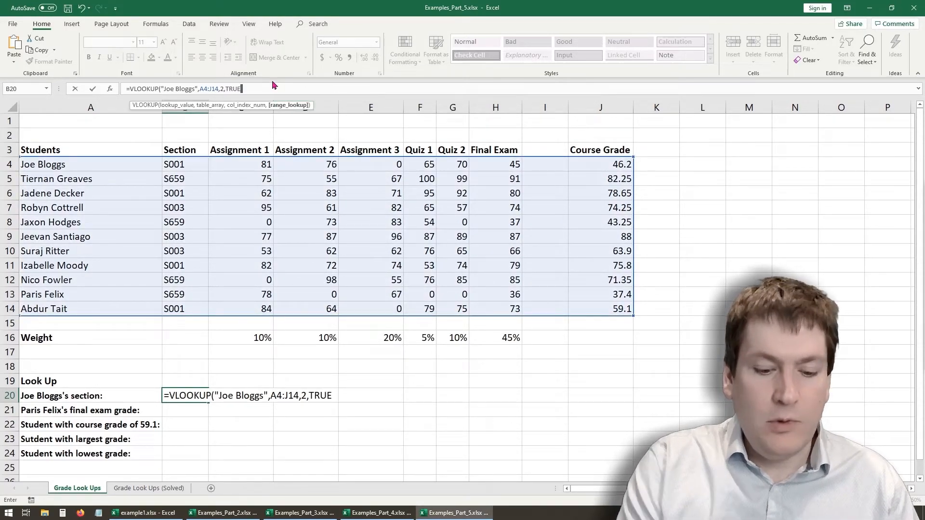
key(Return)
click(188, 394)
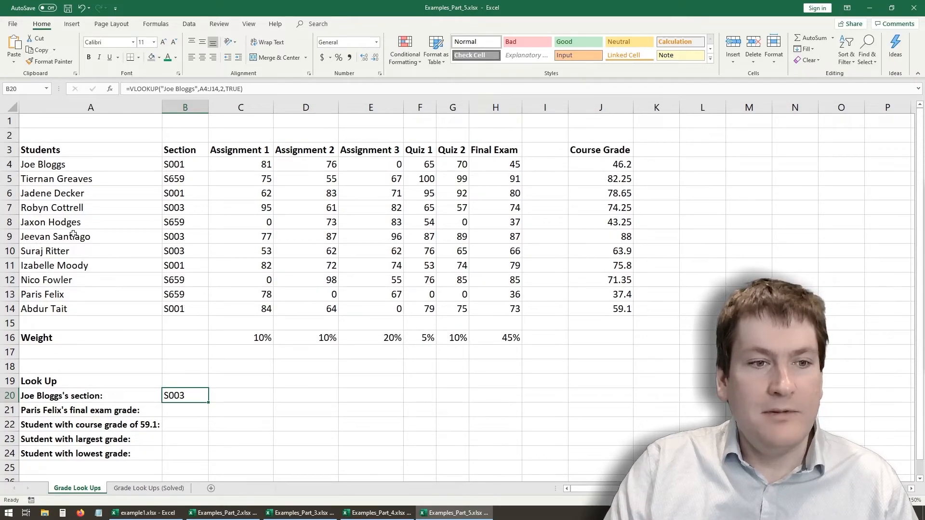
- Change the range lookup argument of the B20 VLOOKUP to FALSE for an exact match
click(34, 237)
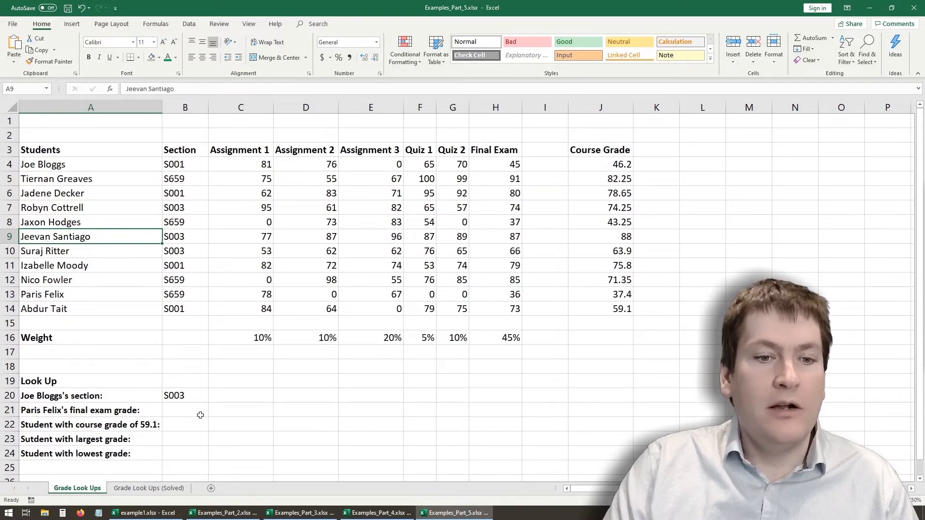
click(186, 396)
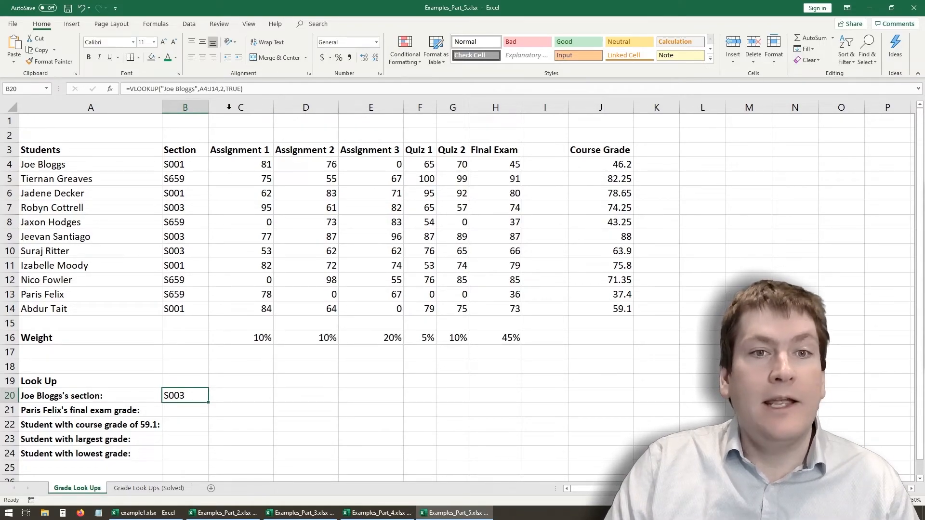
click(230, 89)
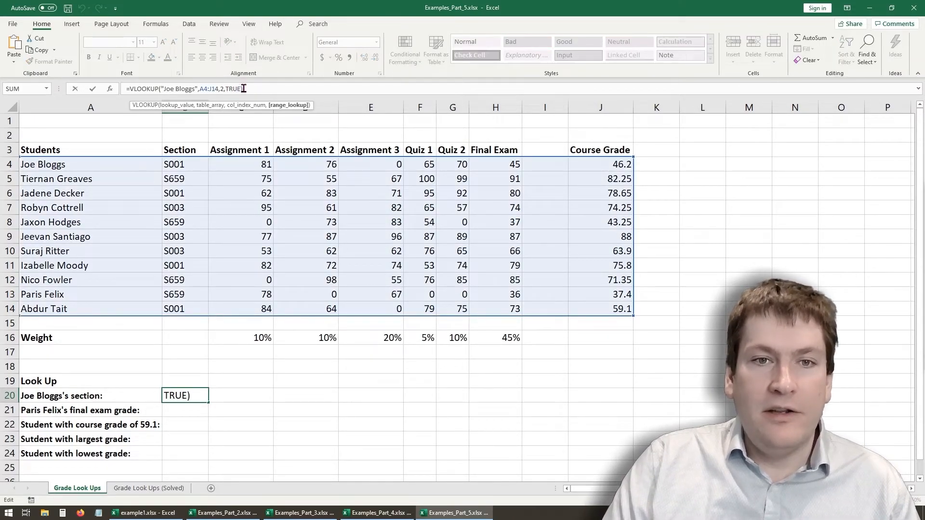
key(BackSpace)
key(BackSpace)
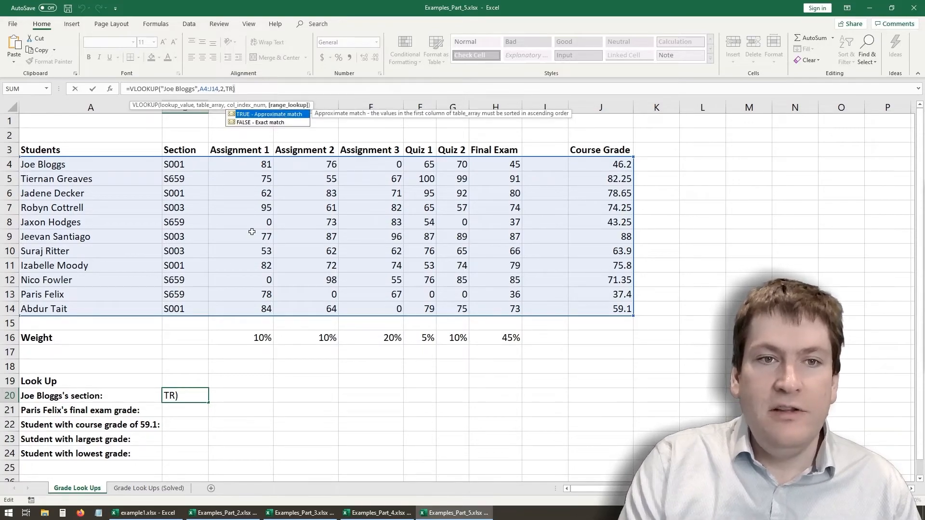
key(BackSpace)
key(BackSpace)
text(FALSE)
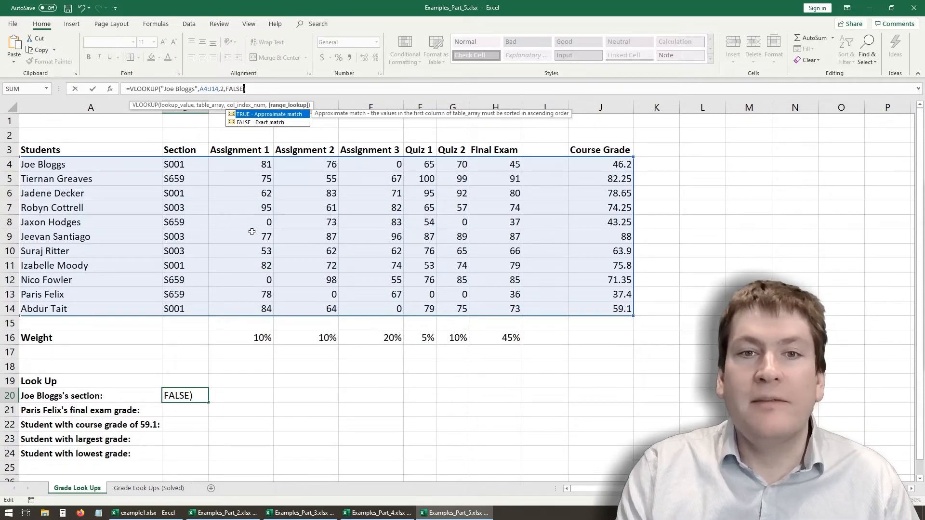
text())
key(Return)
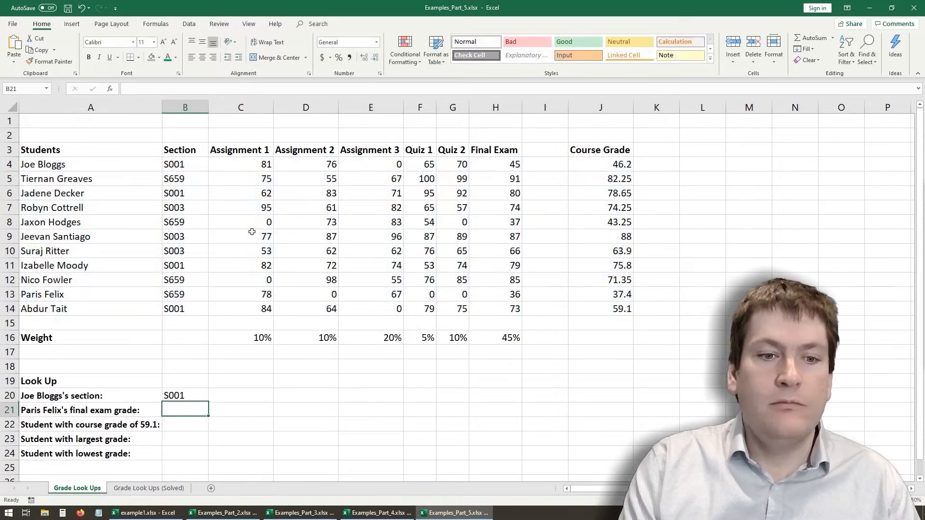
click(183, 401)
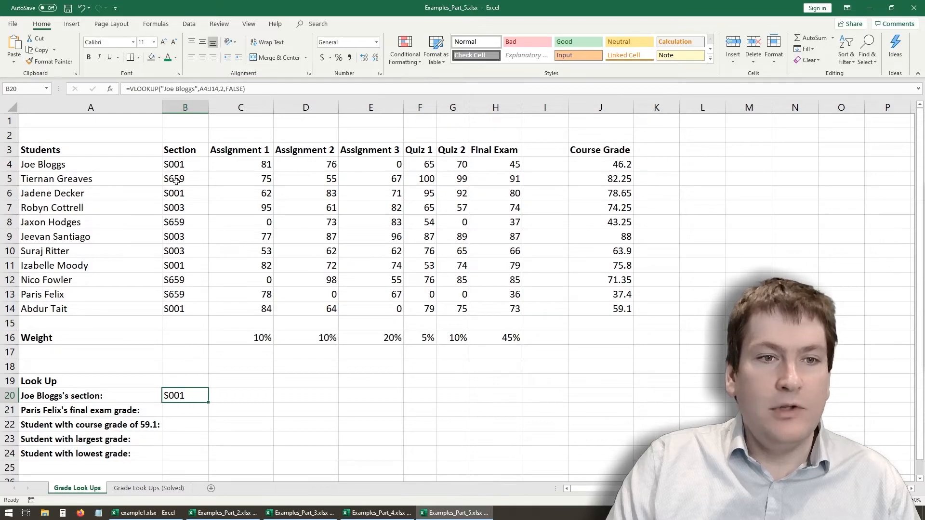
- Replace the student name in A4 with a different first name to test the exact-match lookup in B20
click(68, 162)
double_click(79, 167)
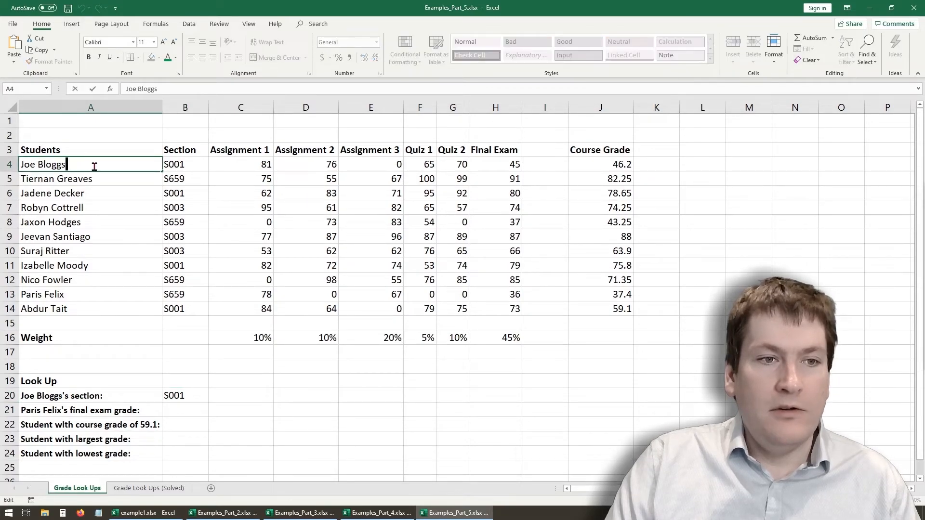
drag(94, 167, 6, 164)
key(BackSpace)
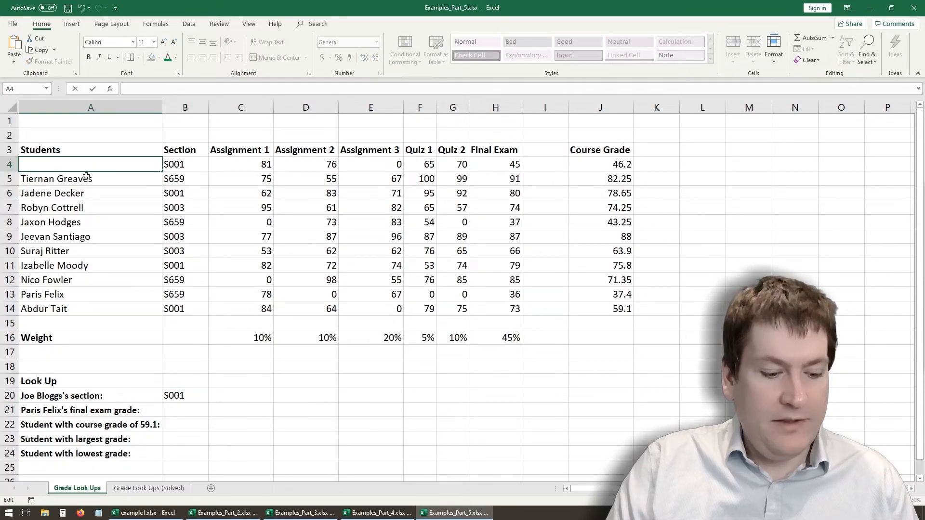
text(ALice)
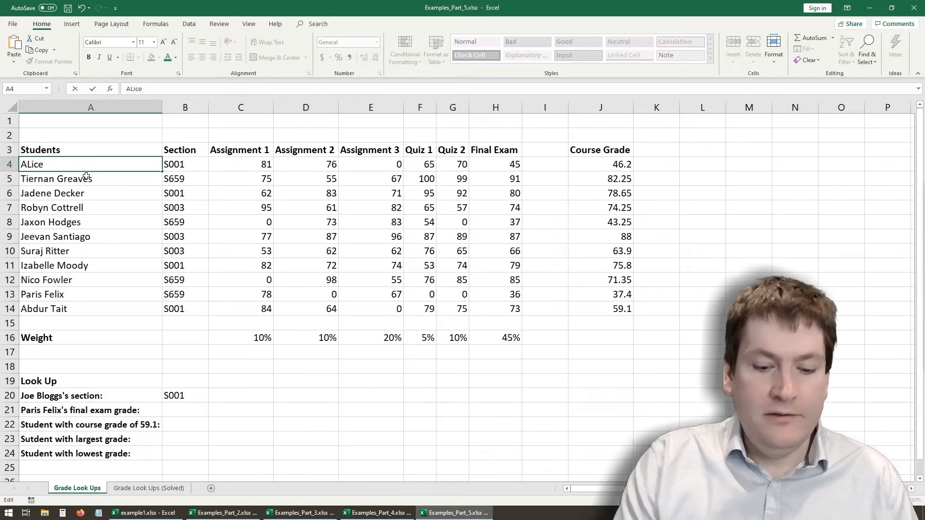
key(BackSpace)
key(BackSpace)
key(BackSpace)
key(BackSpace)
text(lice)
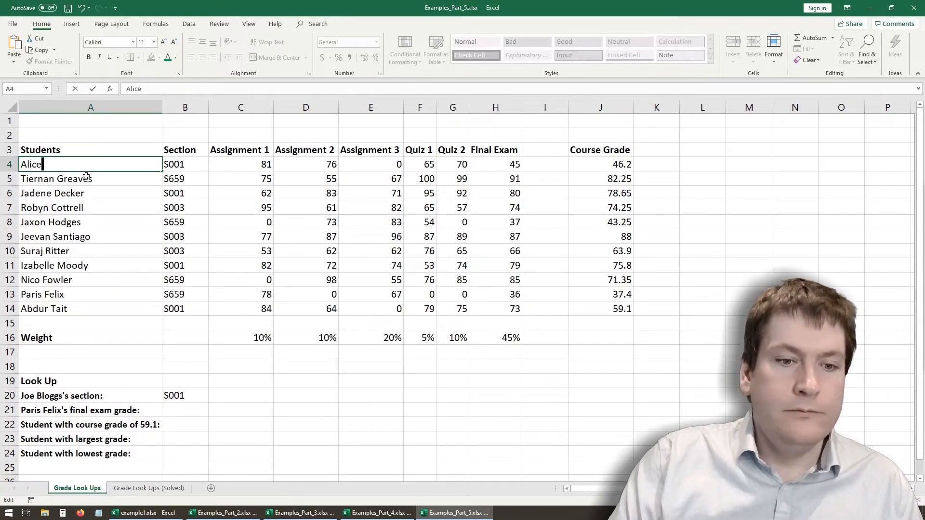
click(115, 255)
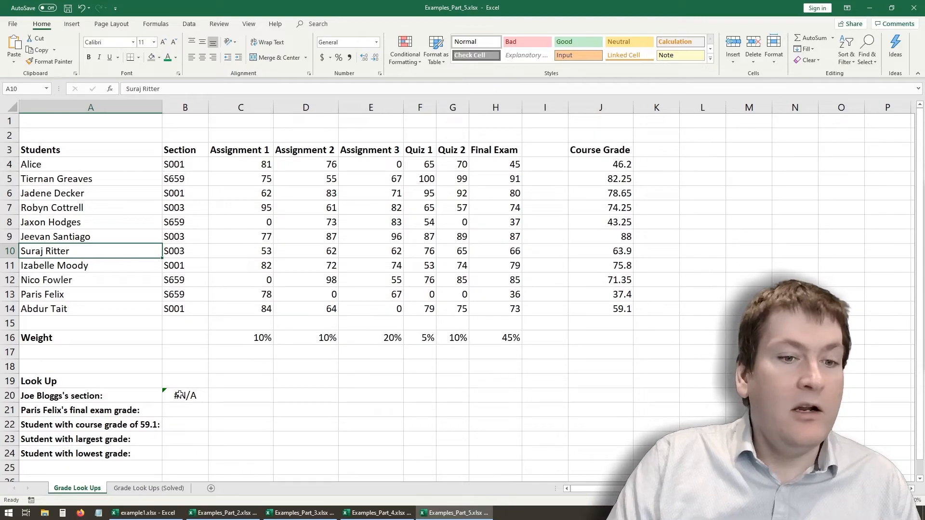
- Overwrite the student name in A13 with the looked-up student's full name and check the section returned in B20
click(77, 309)
click(87, 289)
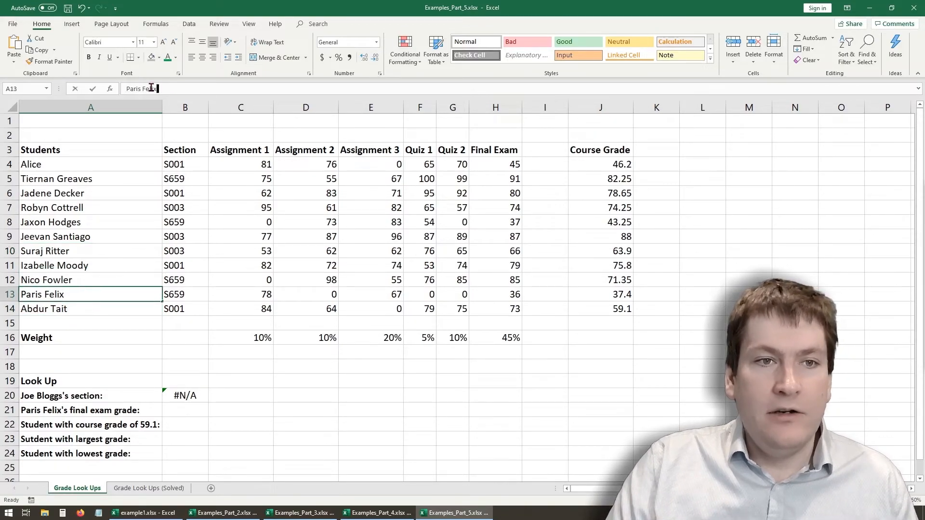
drag(151, 87, 126, 88)
text(Joe Bloggs)
key(Return)
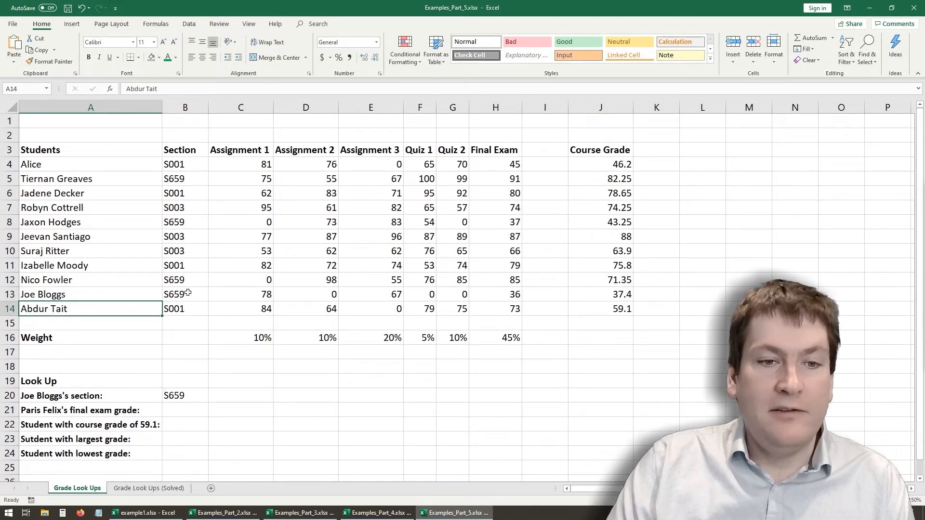
click(188, 293)
click(178, 395)
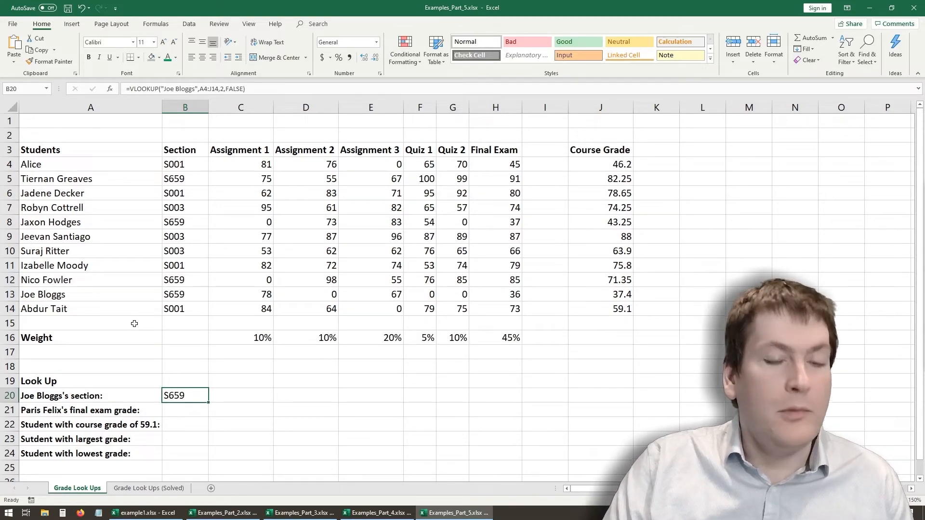
- Undo the two test name changes in A13 and A4
click(116, 340)
key(ctrl+z)
key(ctrl+z)
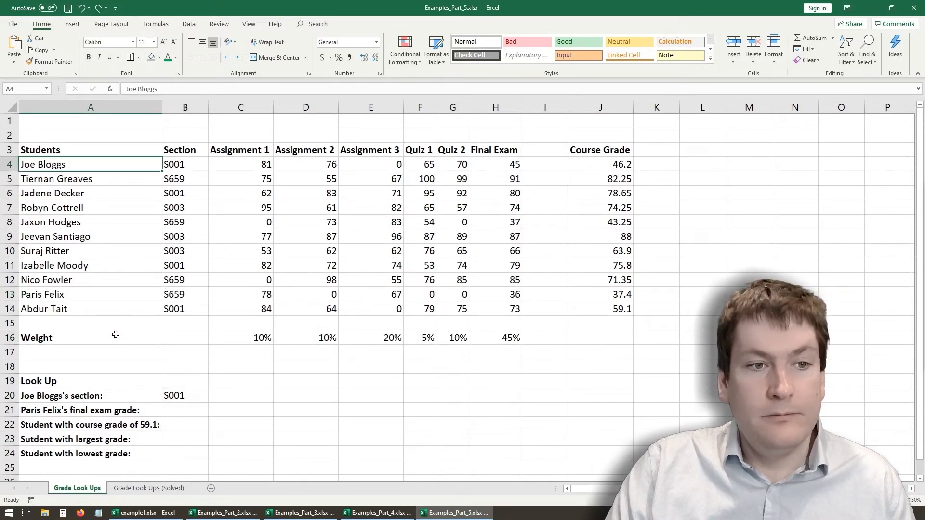
click(141, 373)
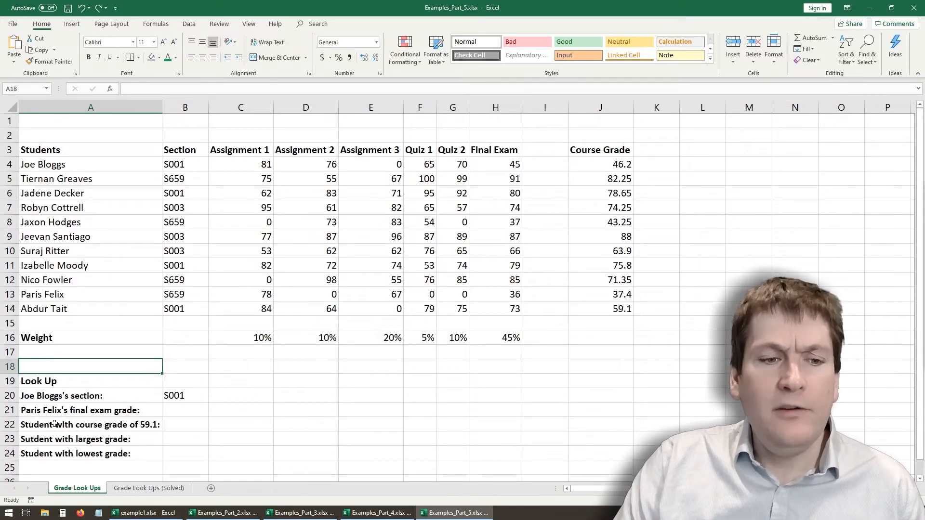
- Start a VLOOKUP formula in B21 with the student's full name as the lookup value and A4:J14 as the table array
click(27, 415)
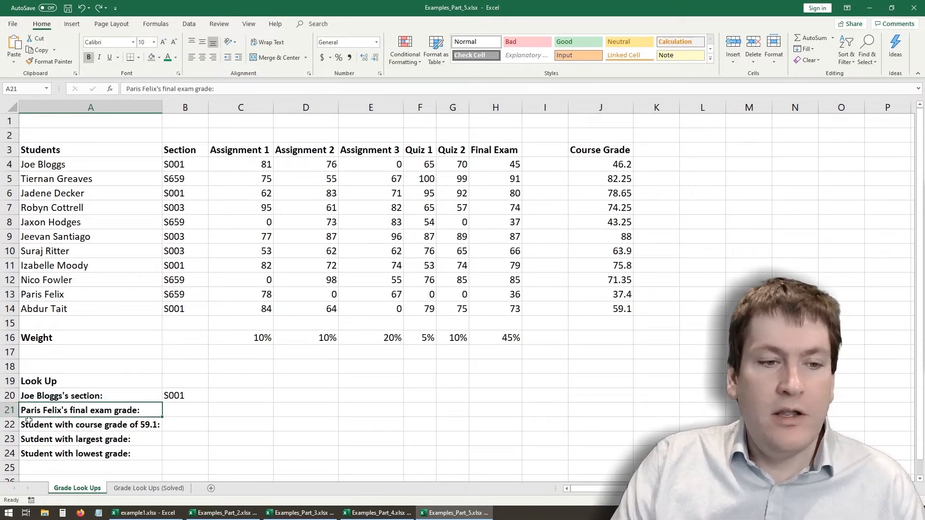
click(182, 413)
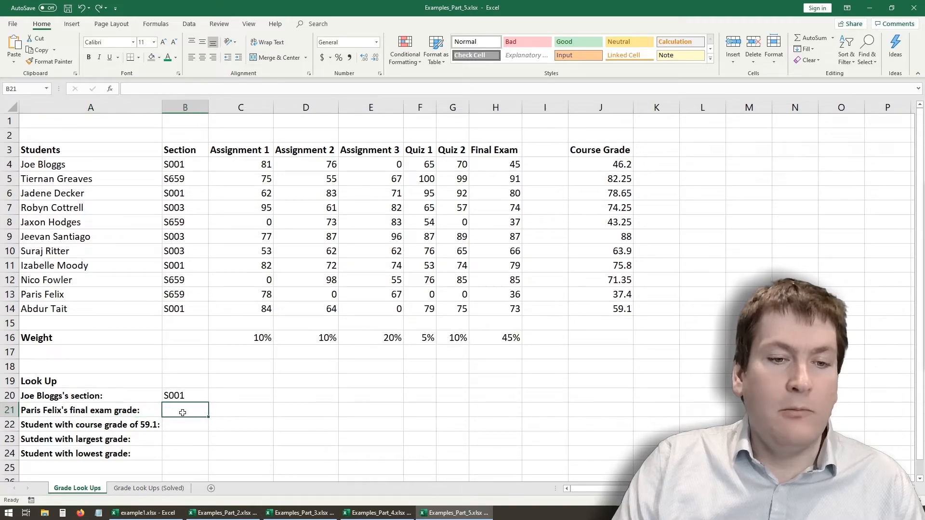
click(180, 89)
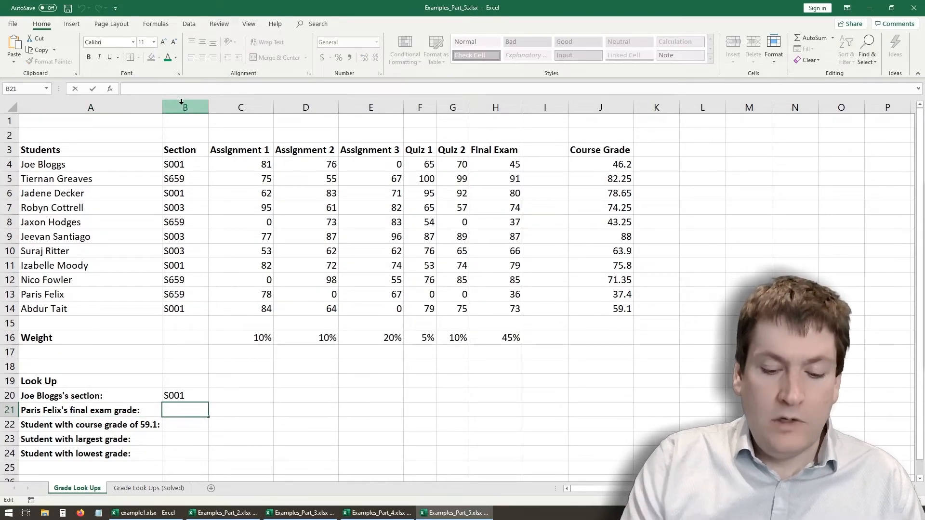
text(=vlook)
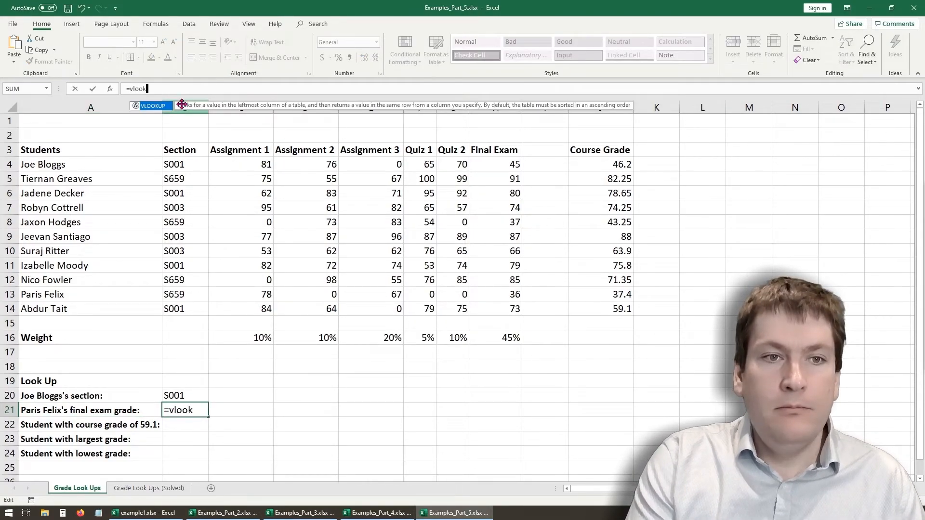
text(up()
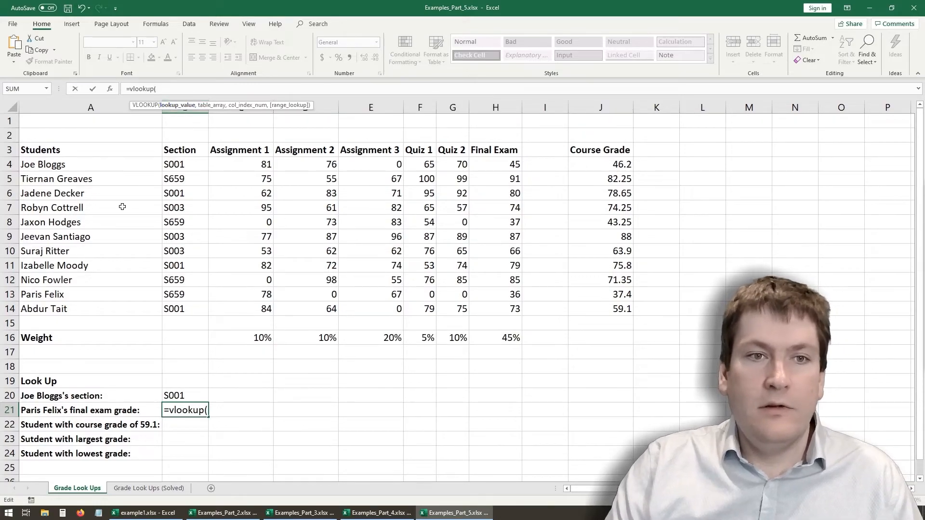
text(")
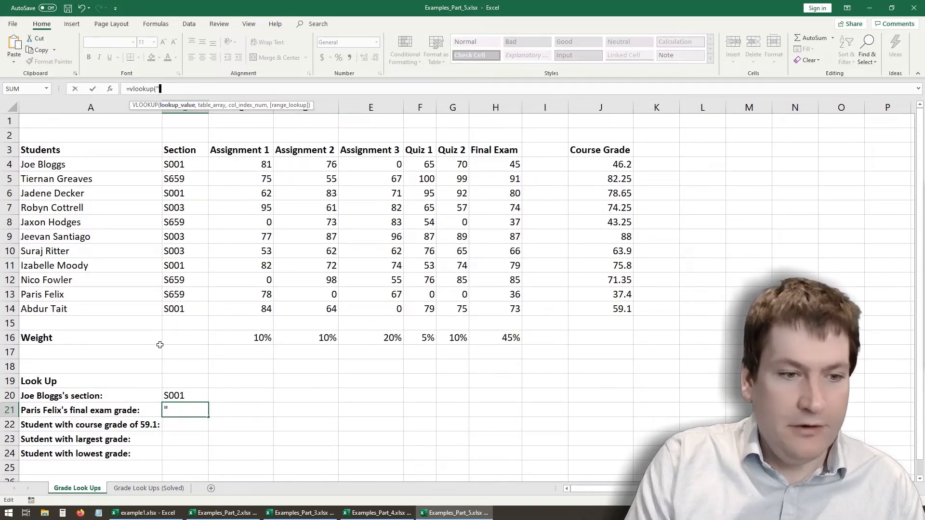
text(Paris)
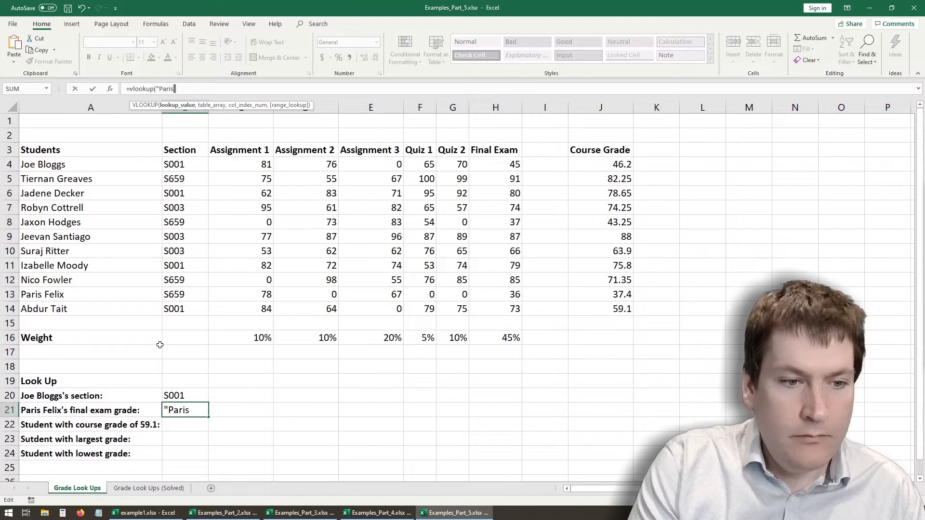
text( Felix)
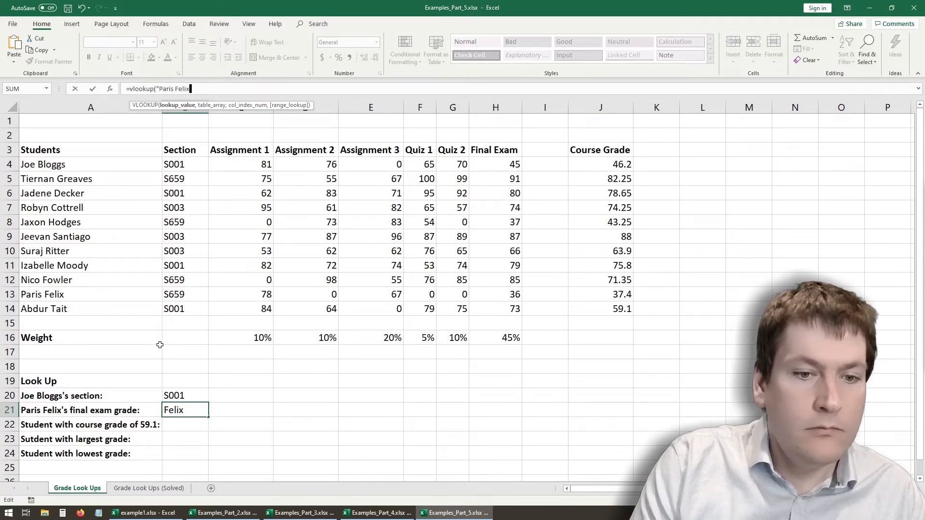
text(",)
drag(84, 165, 608, 307)
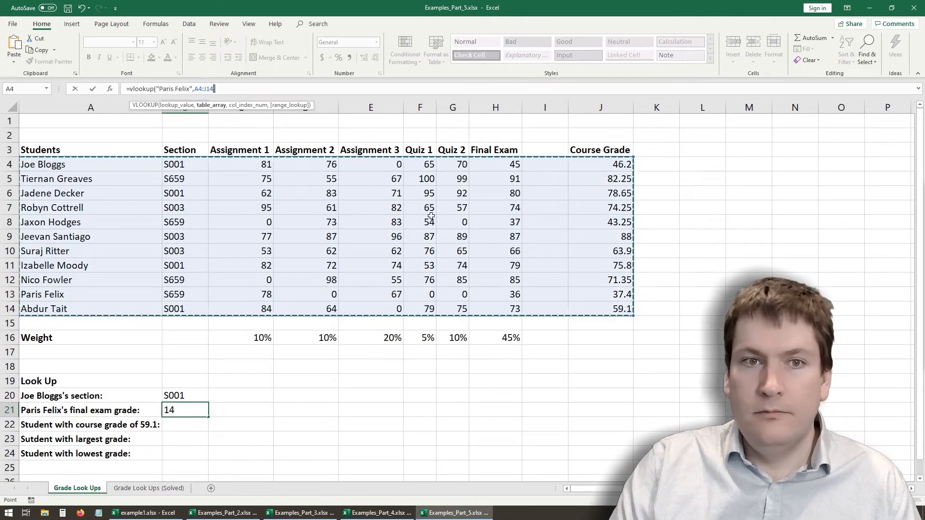
text(,)
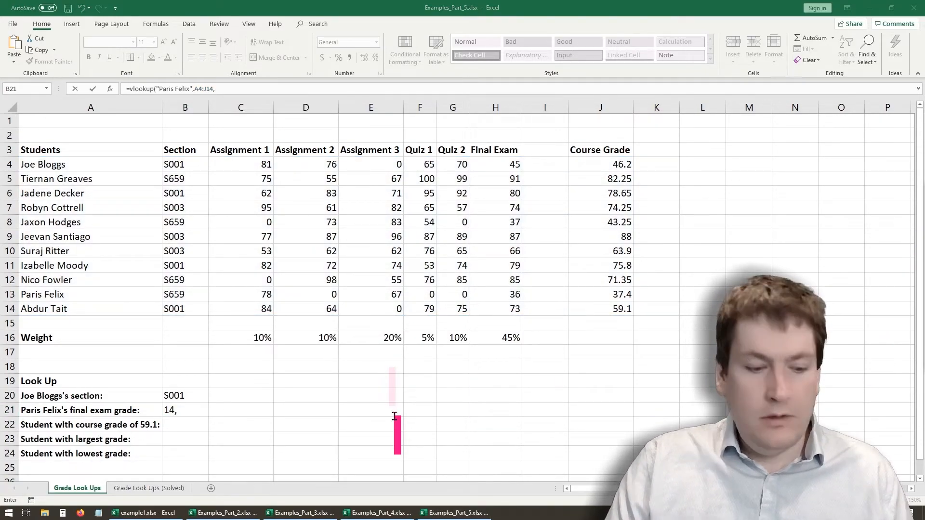
text(What is)
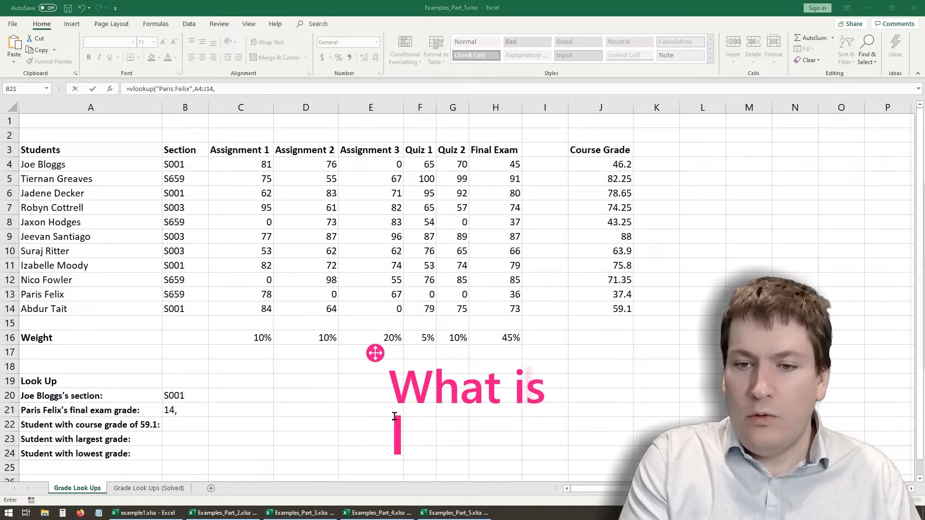
text( the inde)
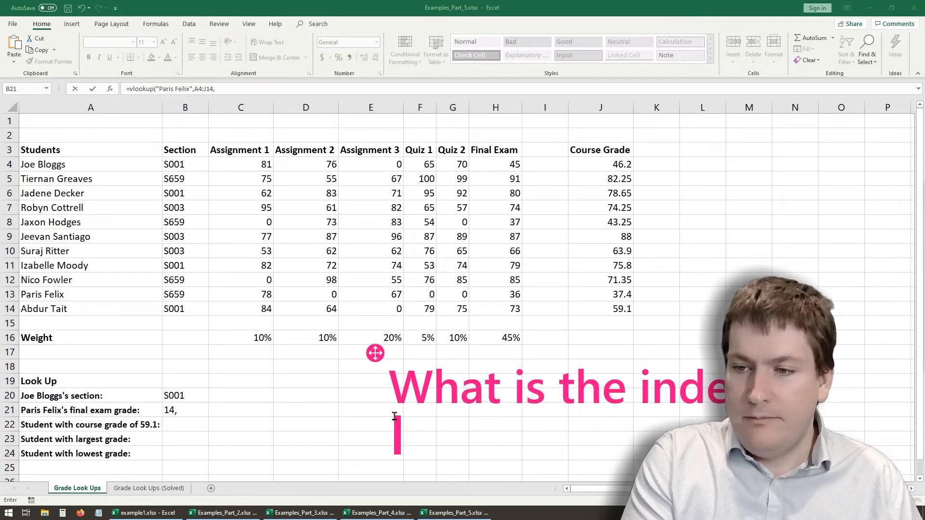
text(x number)
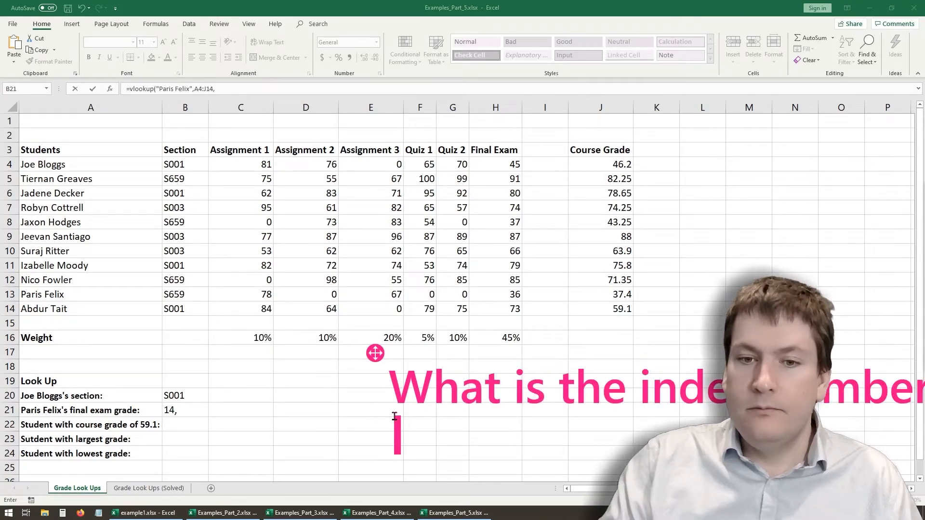
mouse_move(375, 353)
mouse_down()
mouse_move(272, 168)
mouse_move(231, 192)
mouse_up()
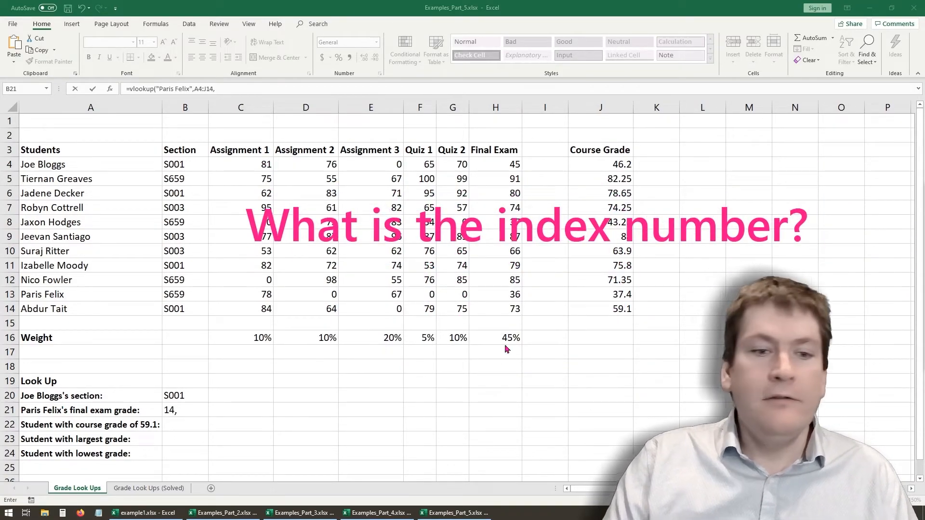
click(192, 410)
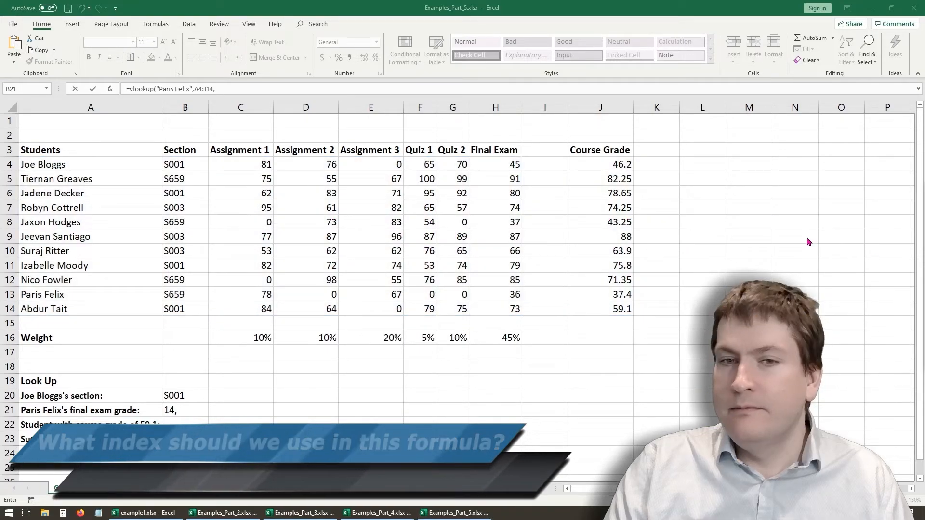
- Complete the B21 VLOOKUP with column index 8 and FALSE for an exact match
click(198, 410)
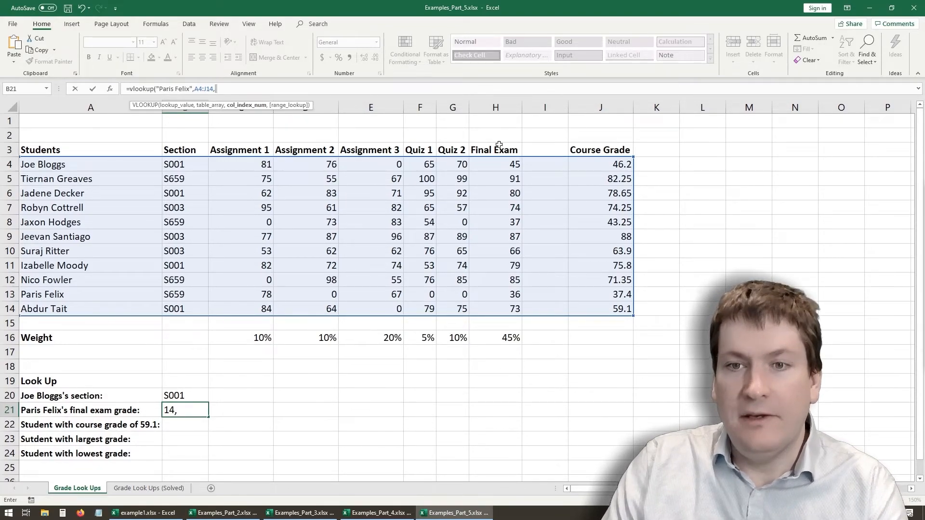
text(8)
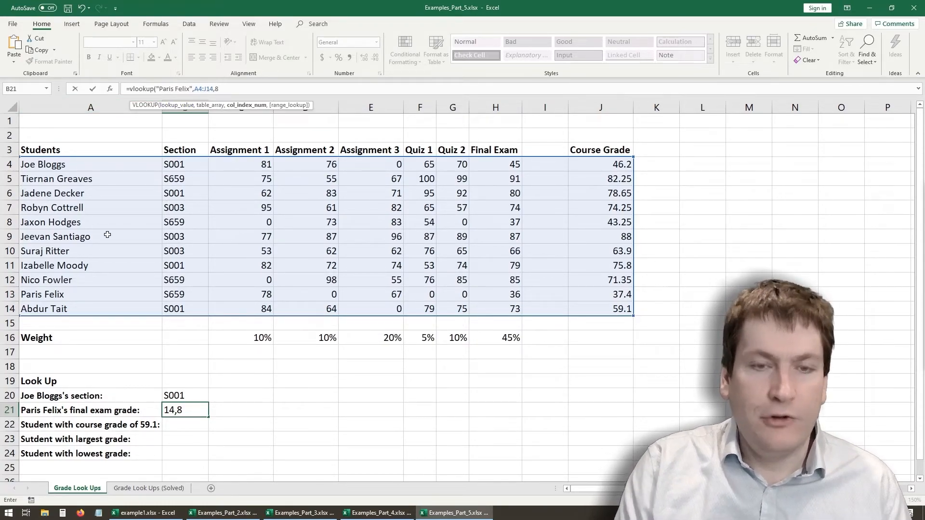
text(,)
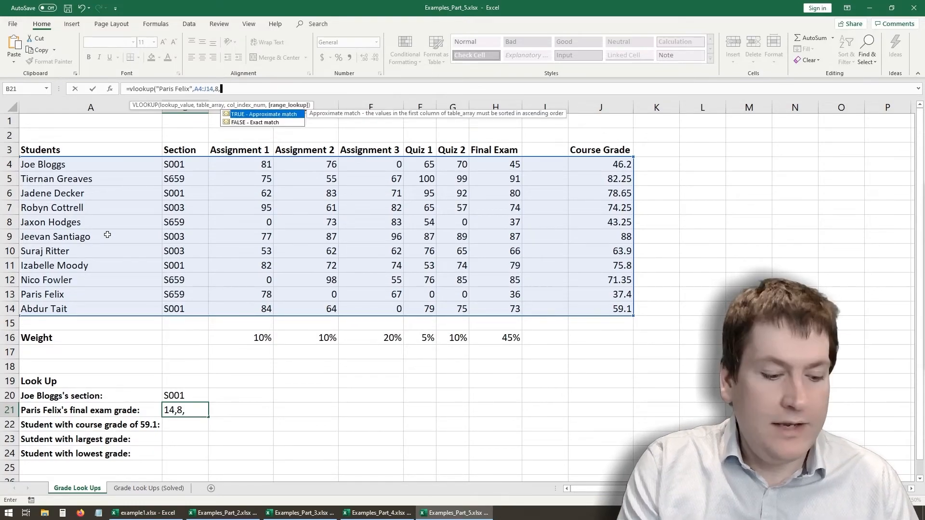
text(FALSE)
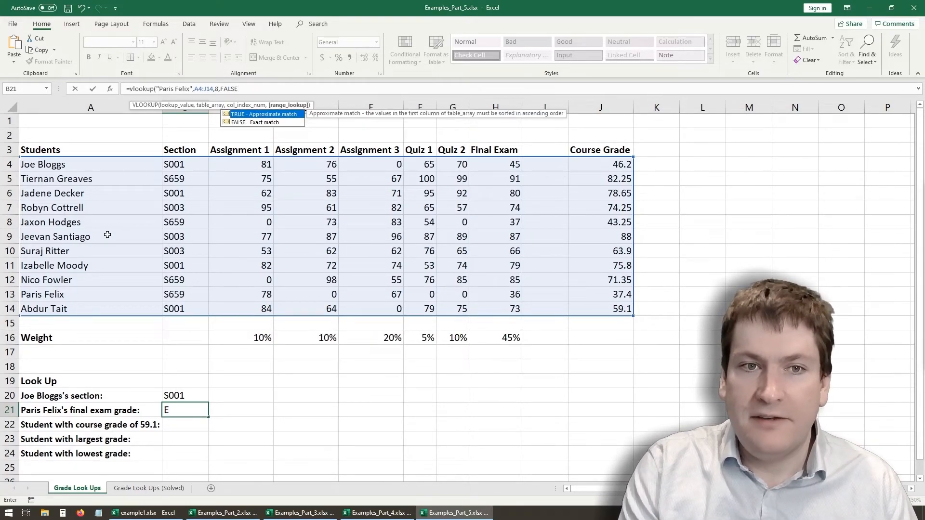
text())
key(Return)
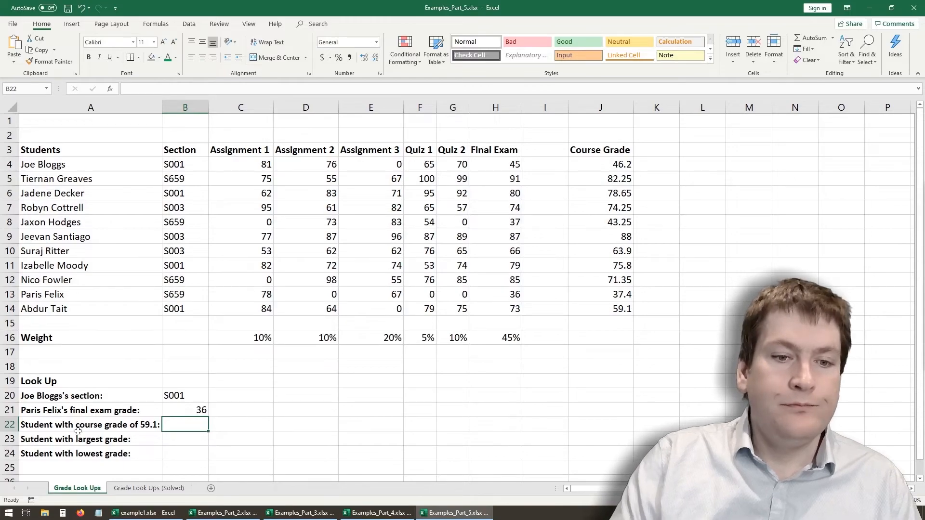
- Compare the result in B21 with the student's final exam grade in H13
key(Up)
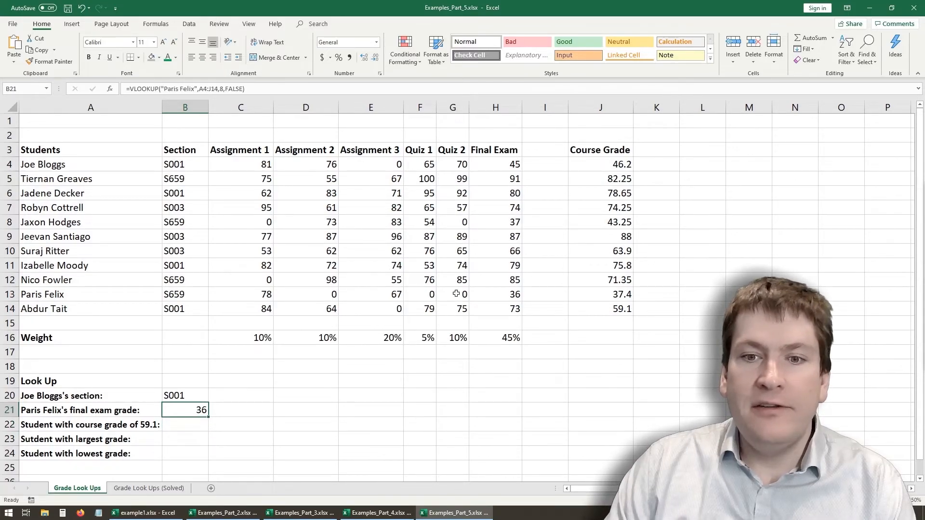
click(509, 295)
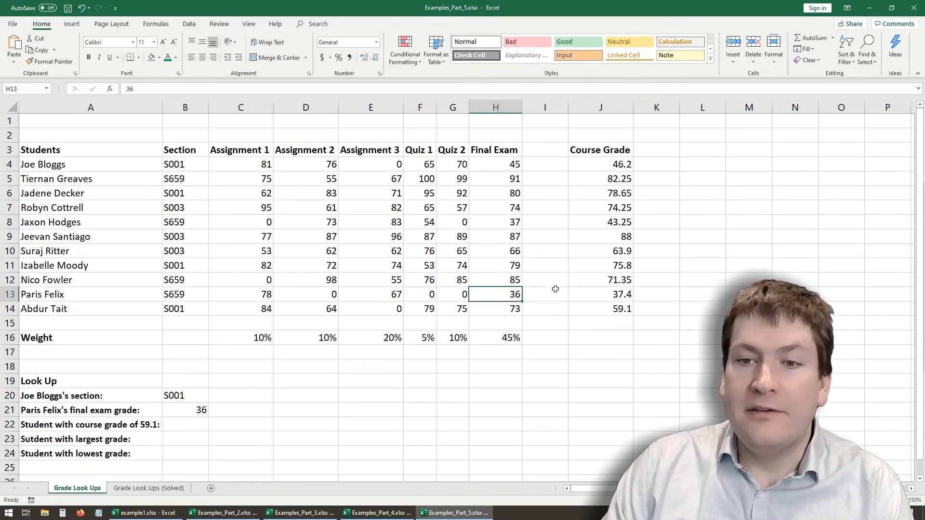
click(200, 410)
- Move the grade table A3:J14 two columns over to start at C3 and check the B21 formula
drag(44, 164, 544, 308)
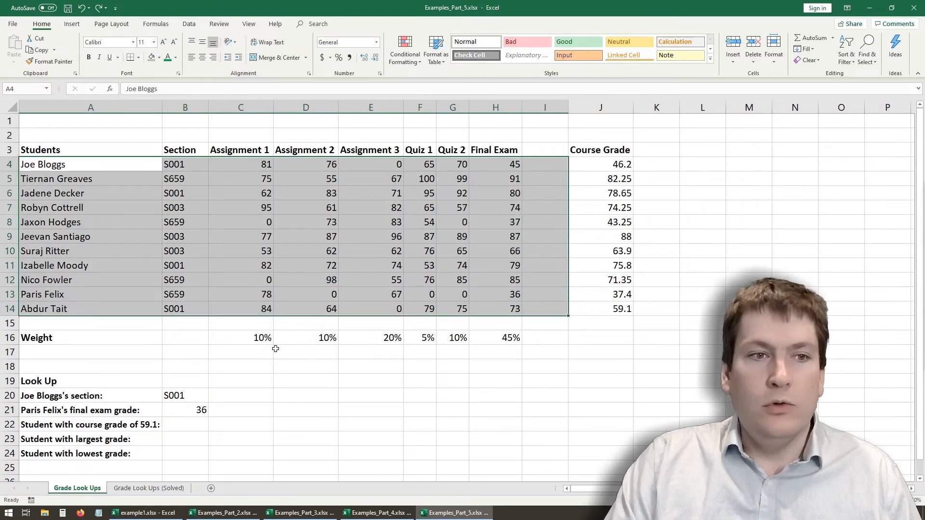
drag(85, 152, 698, 315)
click(189, 394)
click(189, 409)
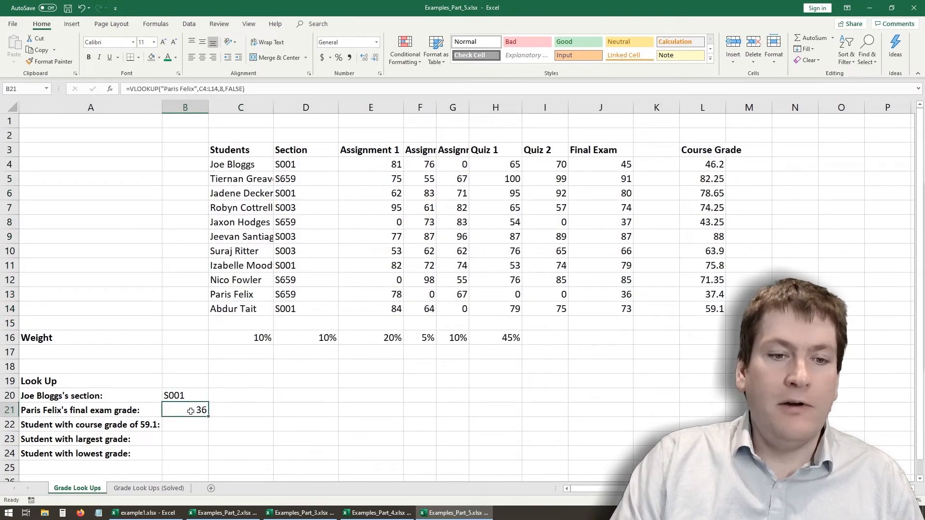
- Inspect the table range in the B20 formula and the column index in the B21 formula, and undo the table move
click(183, 395)
click(226, 87)
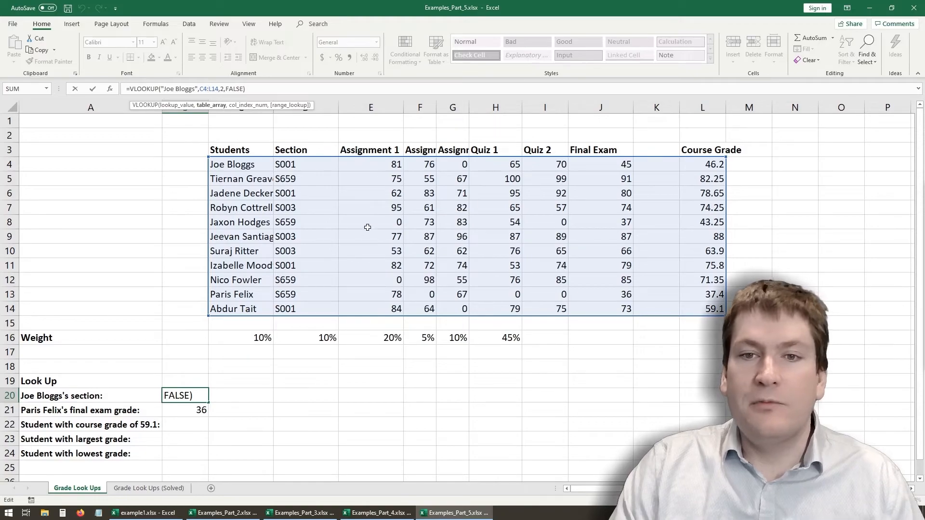
key(ctrl+Return)
click(197, 409)
double_click(221, 89)
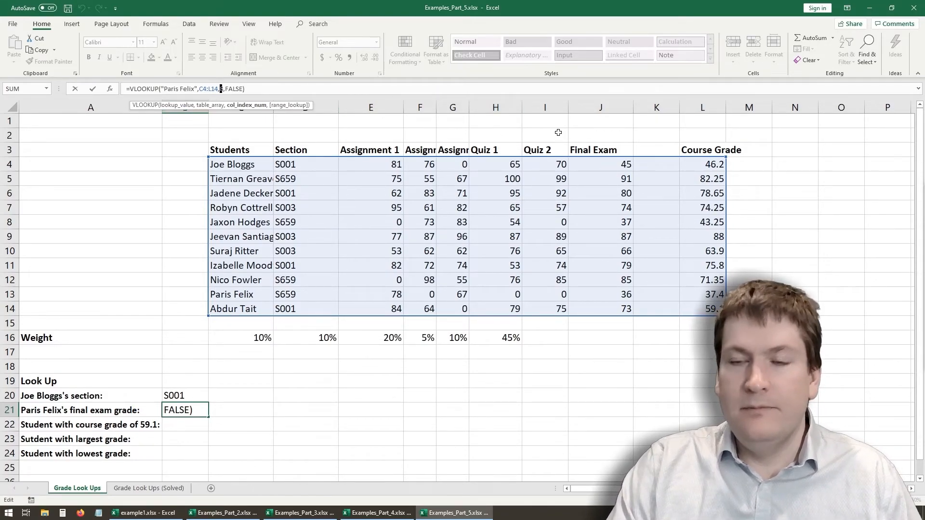
key(ctrl+Return)
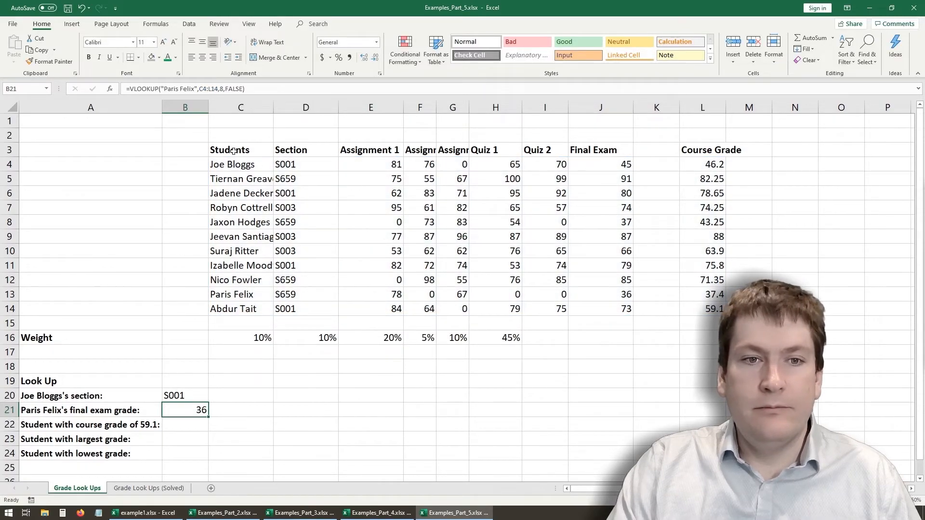
key(ctrl+z)
- Start a VLOOKUP in B22 that looks for 59.1 in the table range A4:J14
click(175, 423)
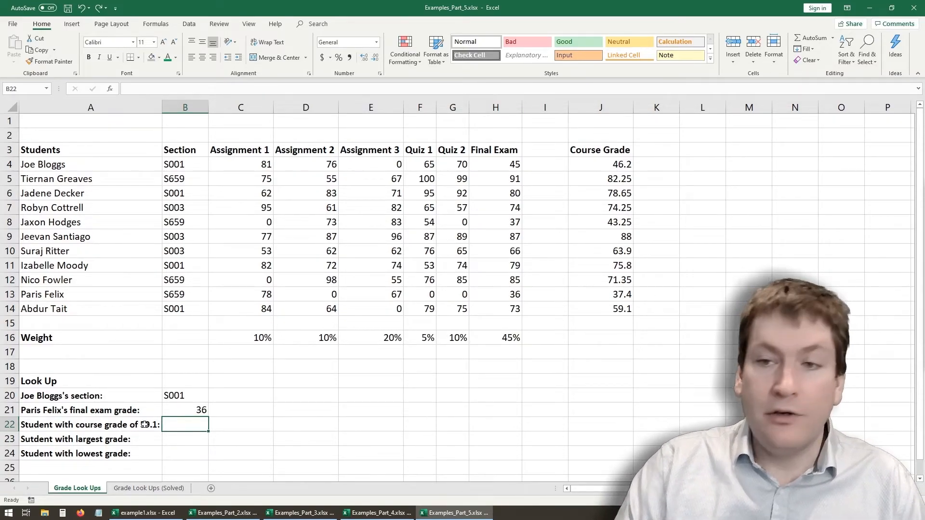
text(=v)
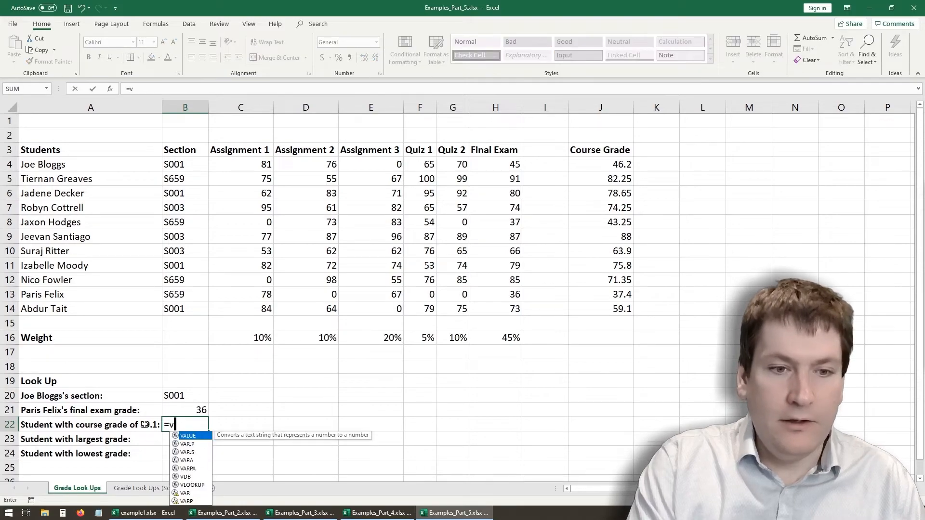
text(lookup()
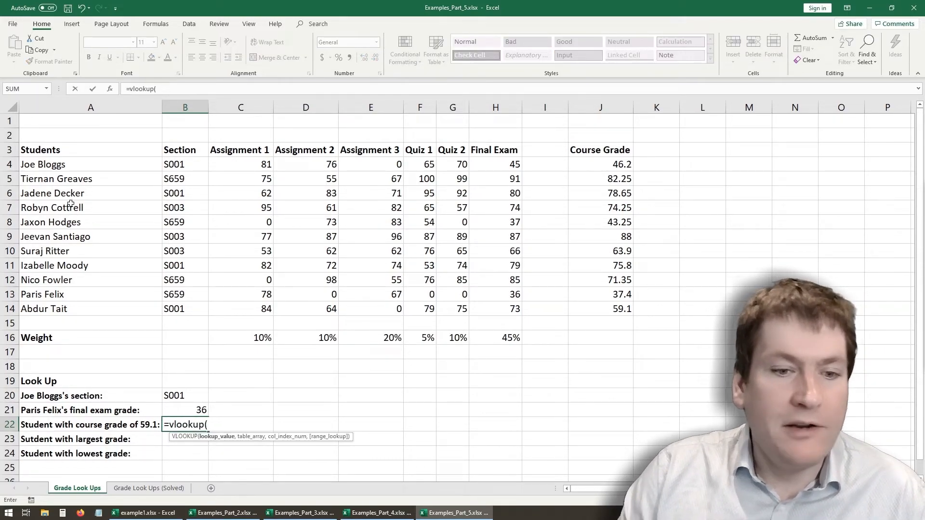
text(5)
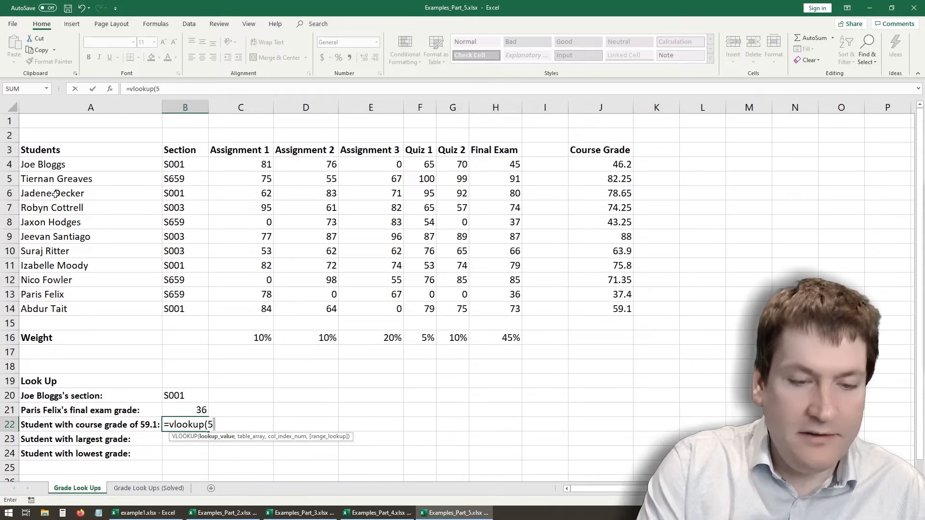
text(9.1,)
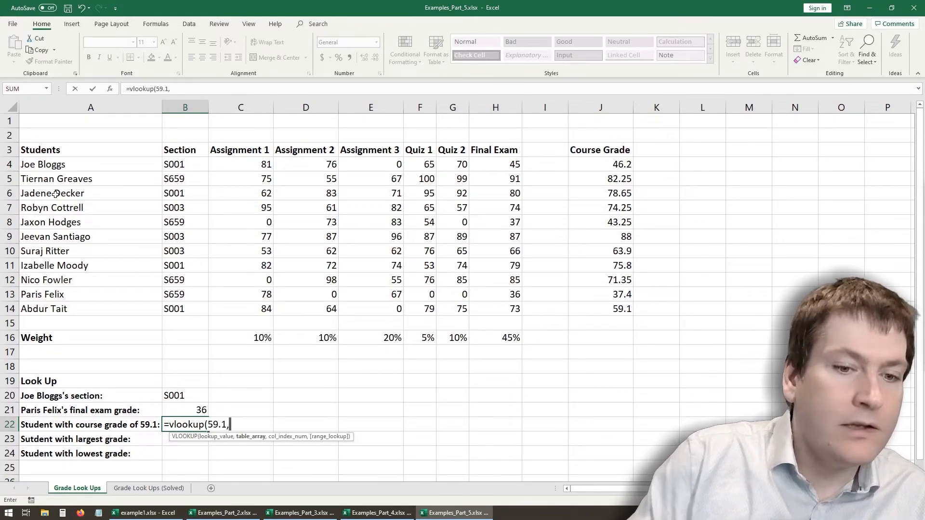
drag(42, 163, 600, 315)
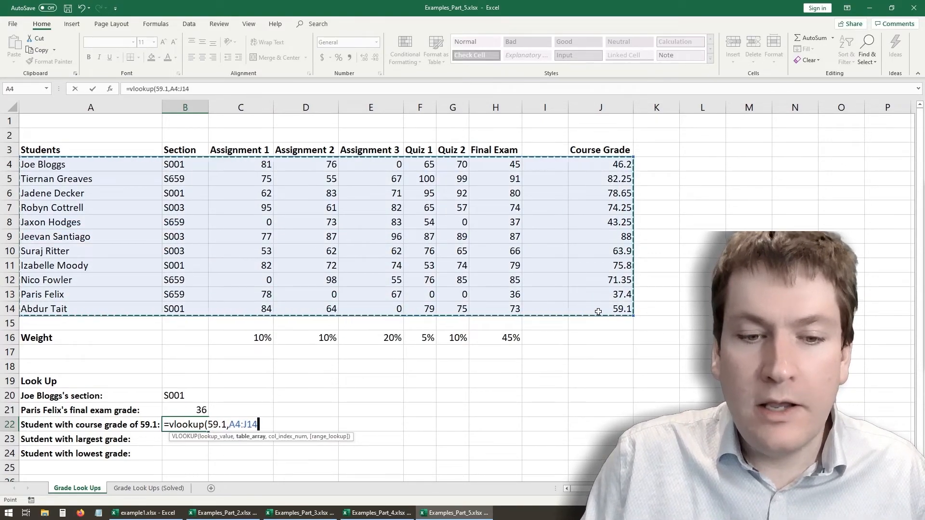
text(,)
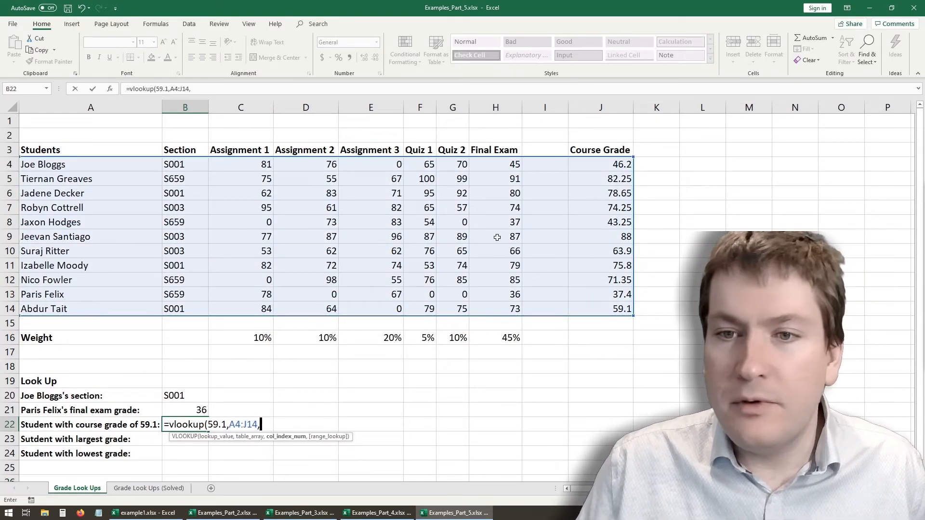
text(10)
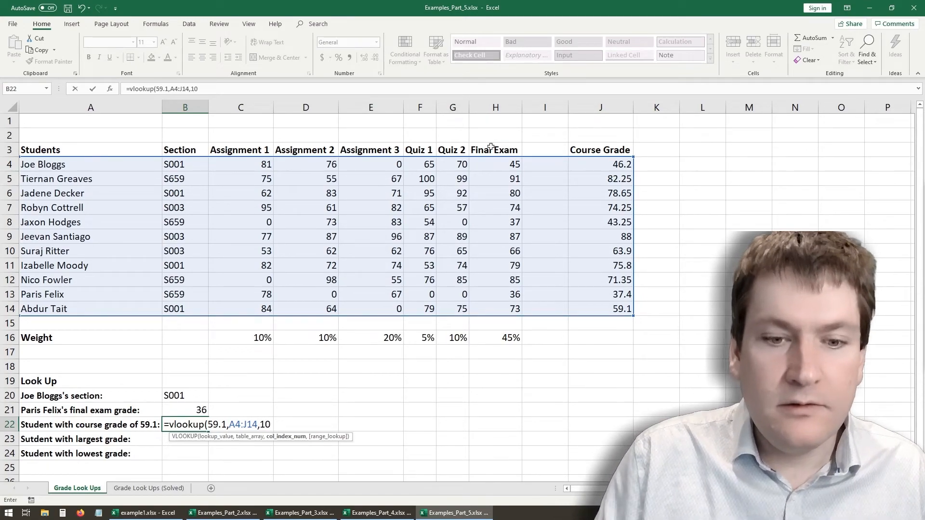
text(,)
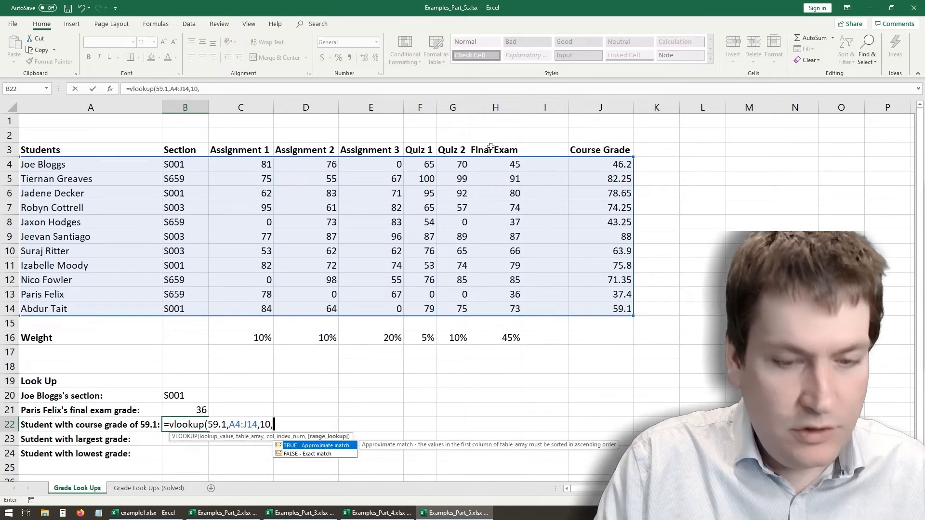
text(TRUE))
- Try to complete the B22 VLOOKUP with column index 10 and TRUE for an approximate match
key(Return)
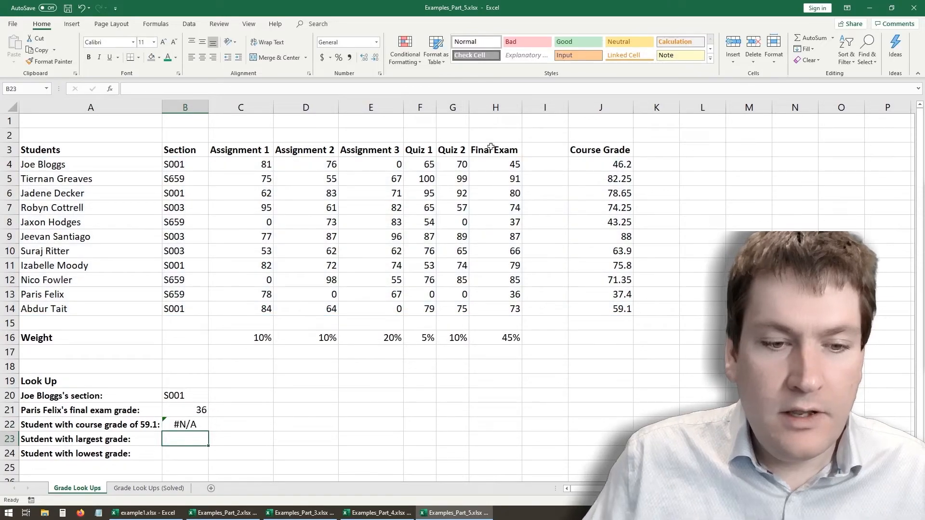
- Inspect the VLOOKUP formula in B22 and clear it from the cell
click(203, 419)
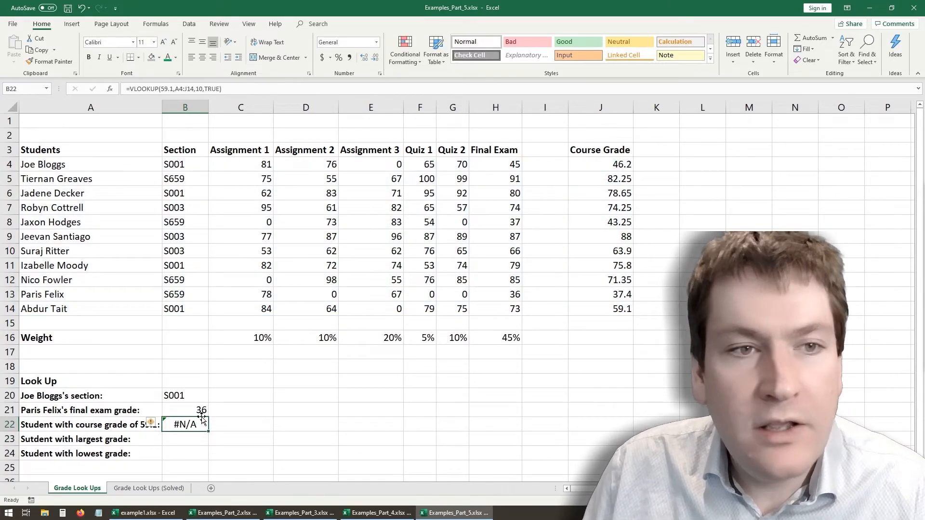
click(164, 89)
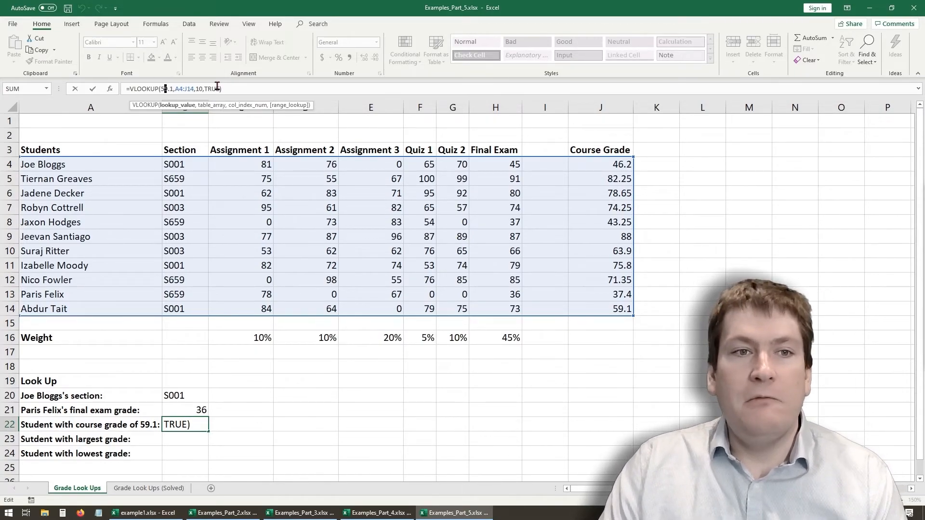
drag(227, 89, 127, 89)
key(BackSpace)
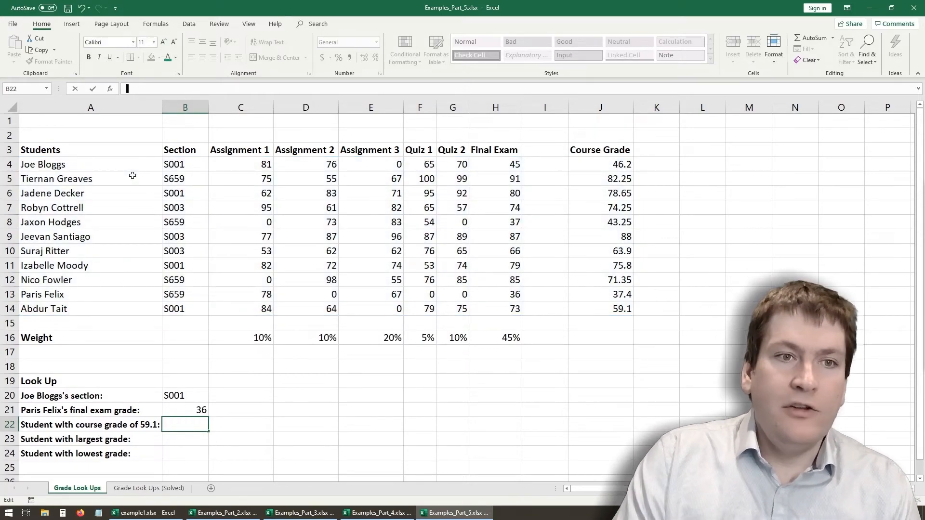
key(Return)
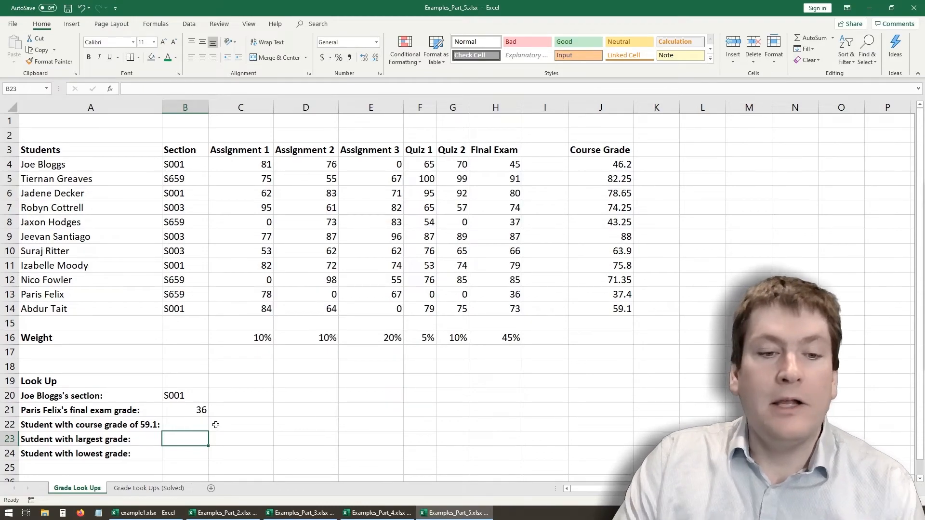
- Start a MATCH formula in C22 with 59.1 as the lookup value
click(190, 422)
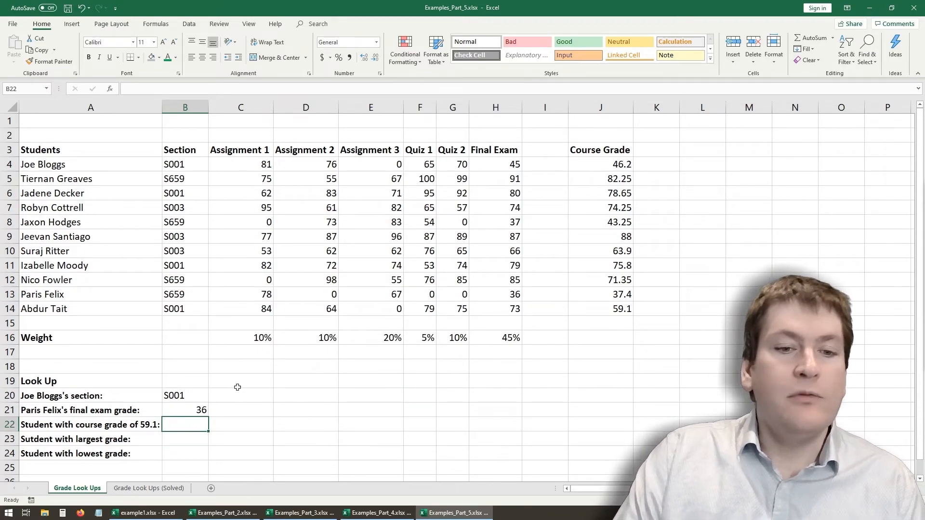
click(232, 428)
click(131, 88)
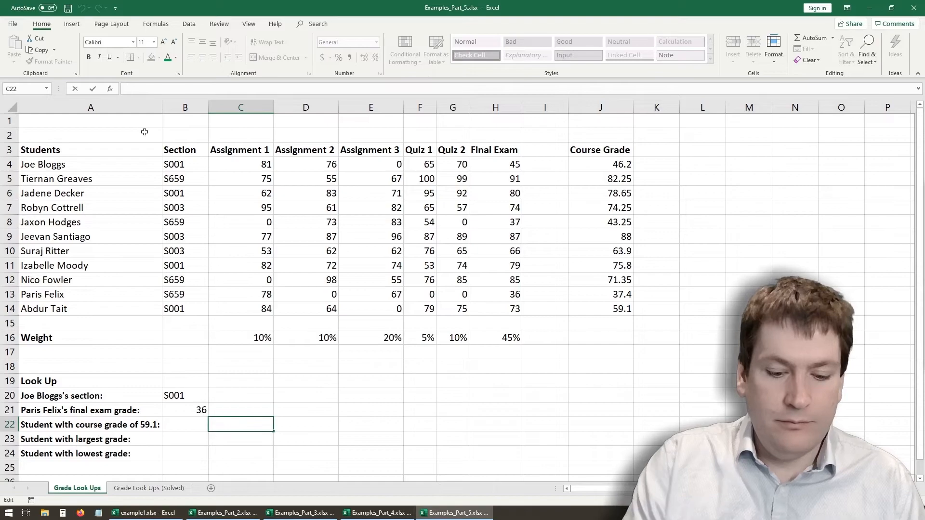
text(=match)
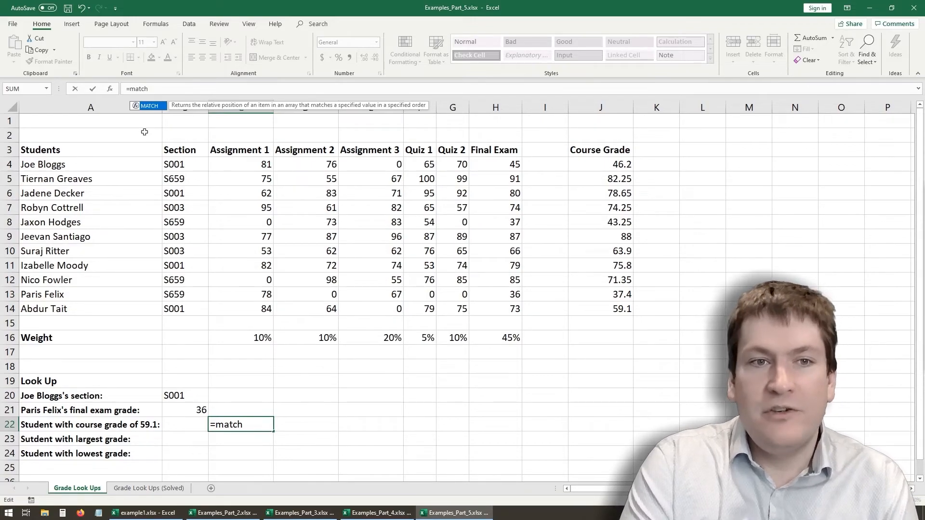
text(()
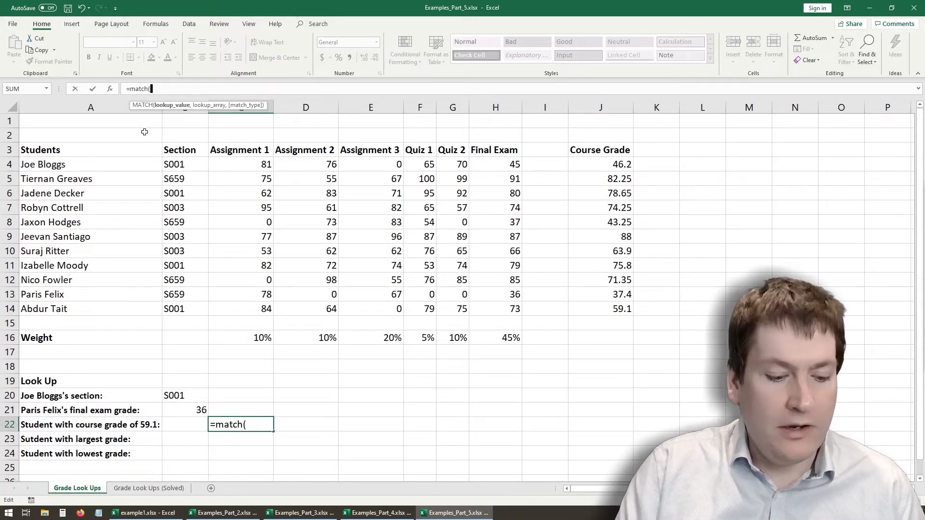
text(591)
text(.1)
text(,)
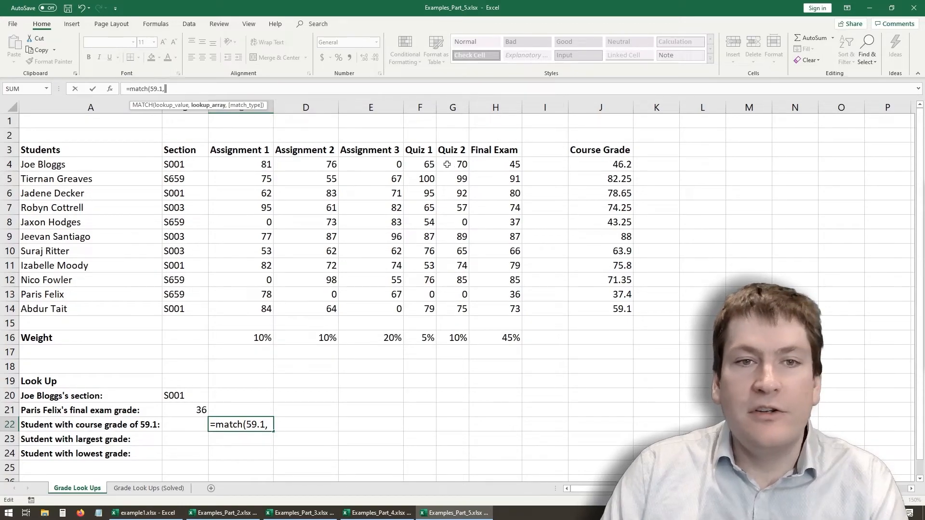
- Complete the C22 MATCH with the course grades J4:J14 and match type 0 for an exact match, and check it
drag(579, 163, 586, 308)
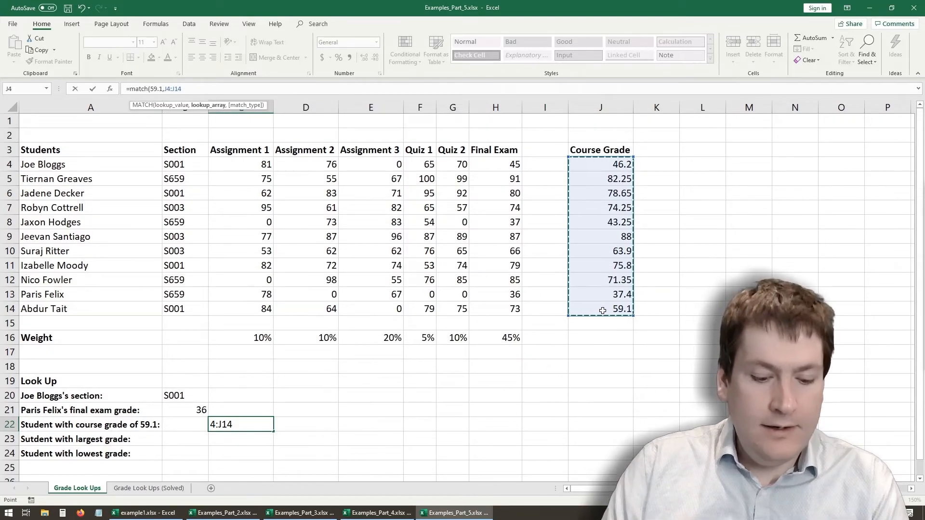
text(,)
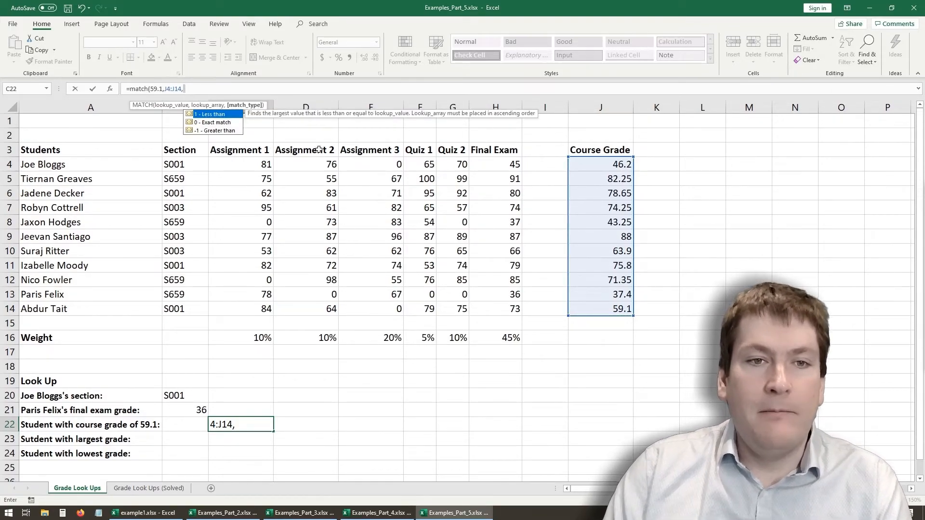
double_click(226, 123)
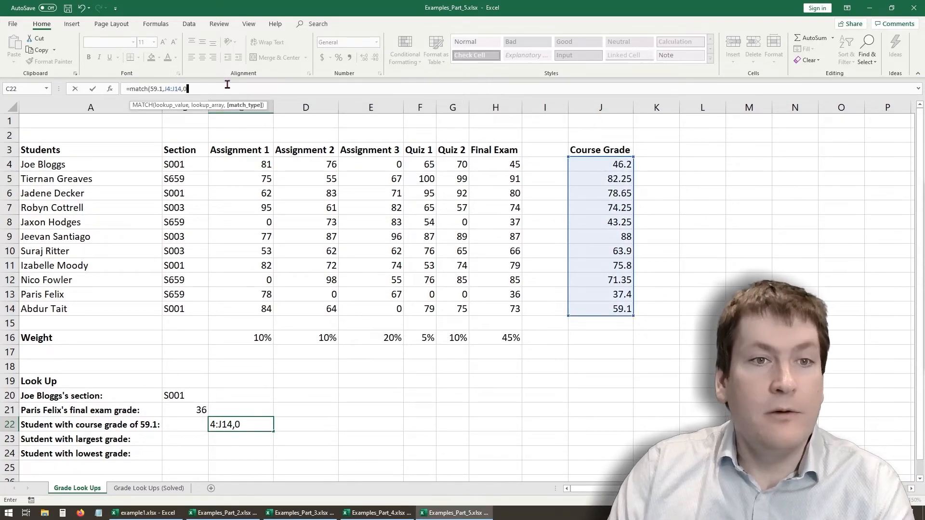
text())
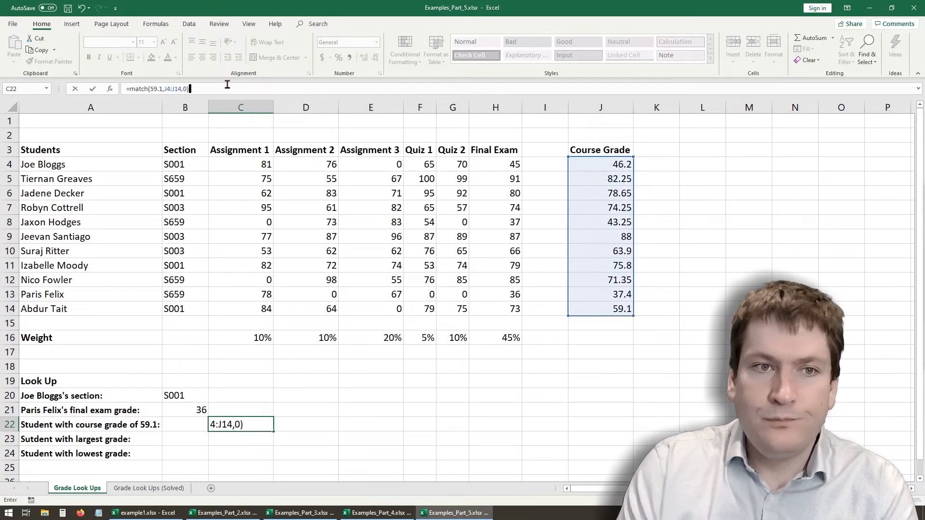
key(Return)
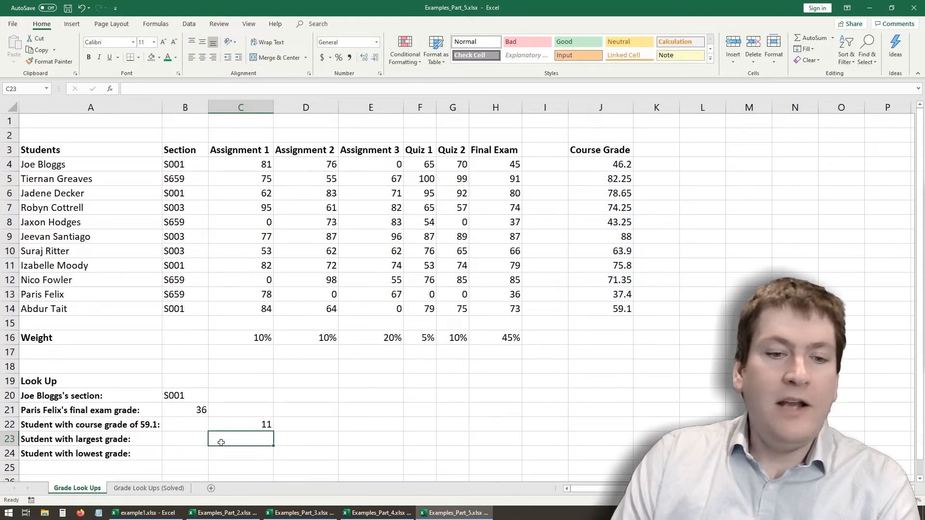
click(246, 424)
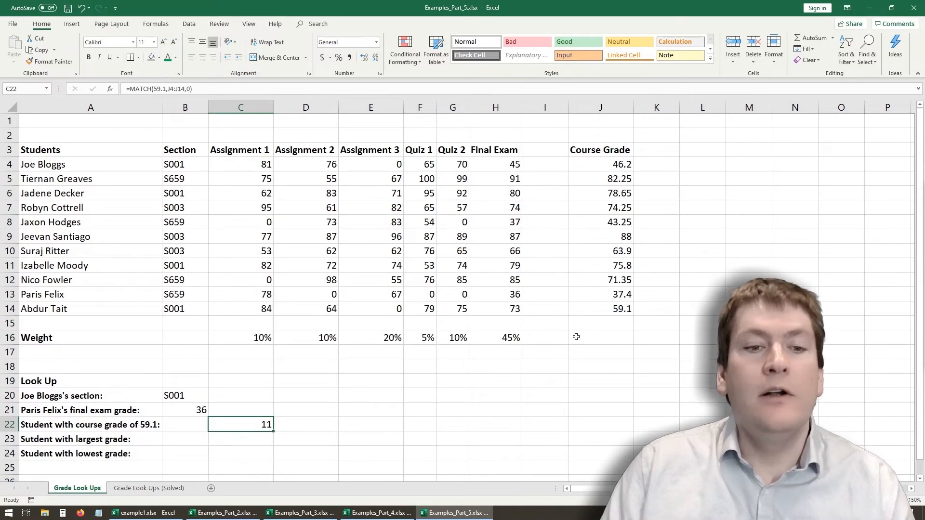
- Enter =INDEX(A4:A14,C22) in B22 to return the student's name, and widen column B to fit it
click(188, 425)
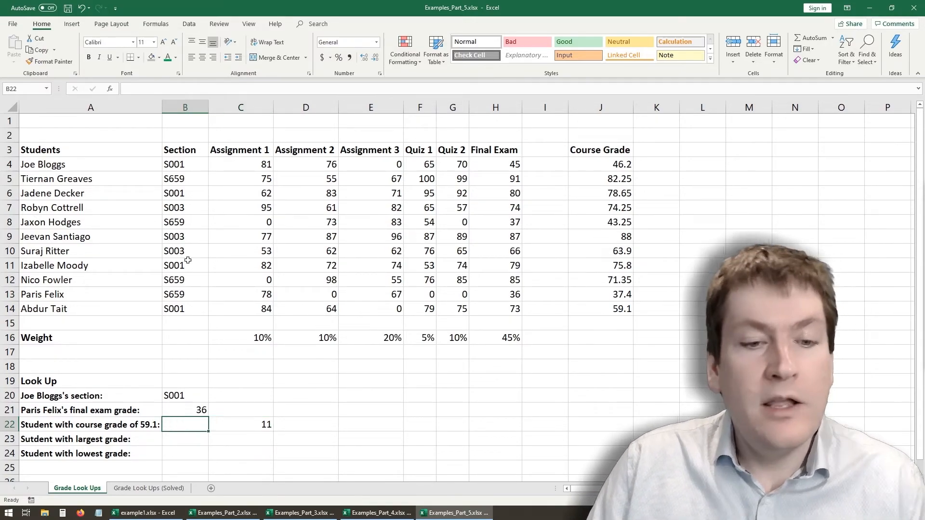
click(159, 86)
text(=index()
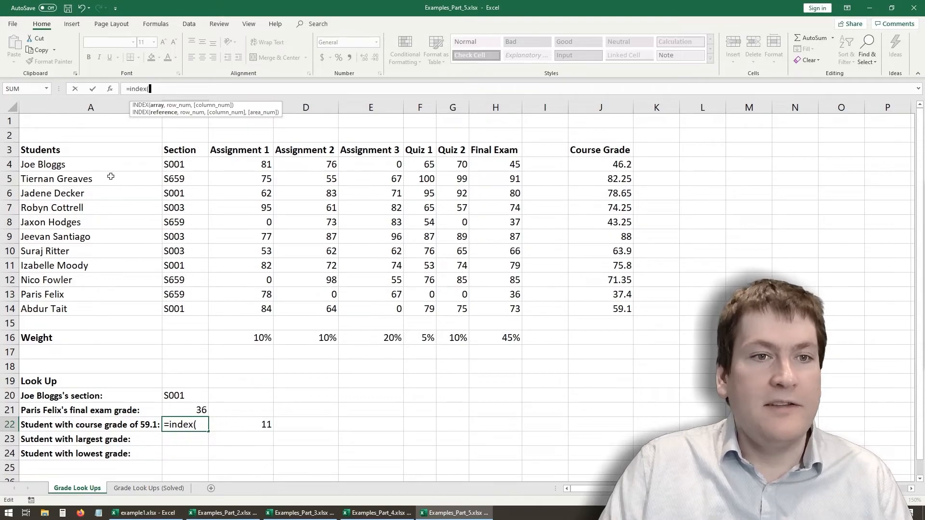
drag(88, 166, 97, 308)
text(,)
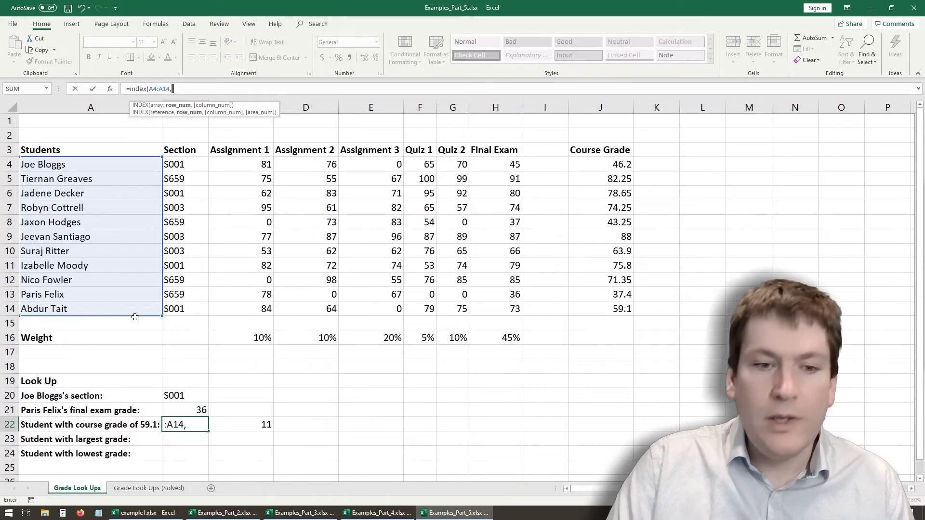
click(228, 424)
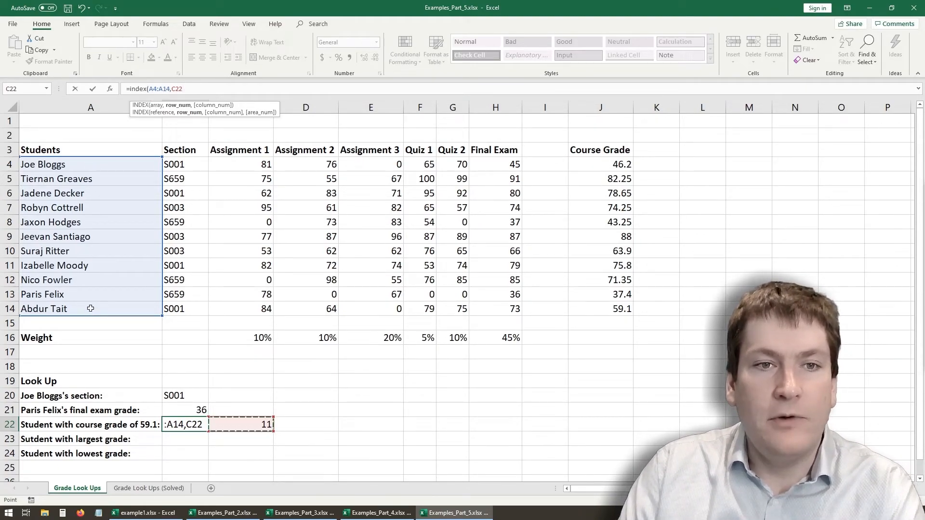
text())
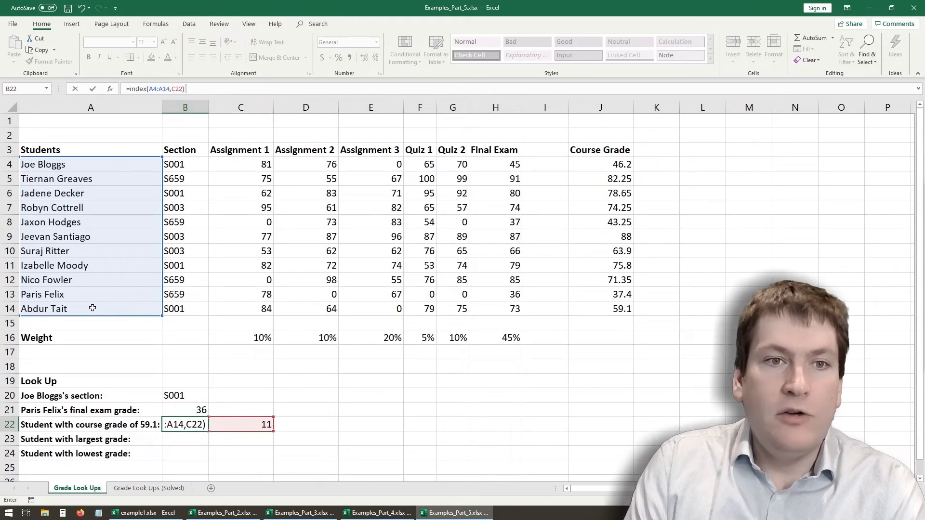
key(Return)
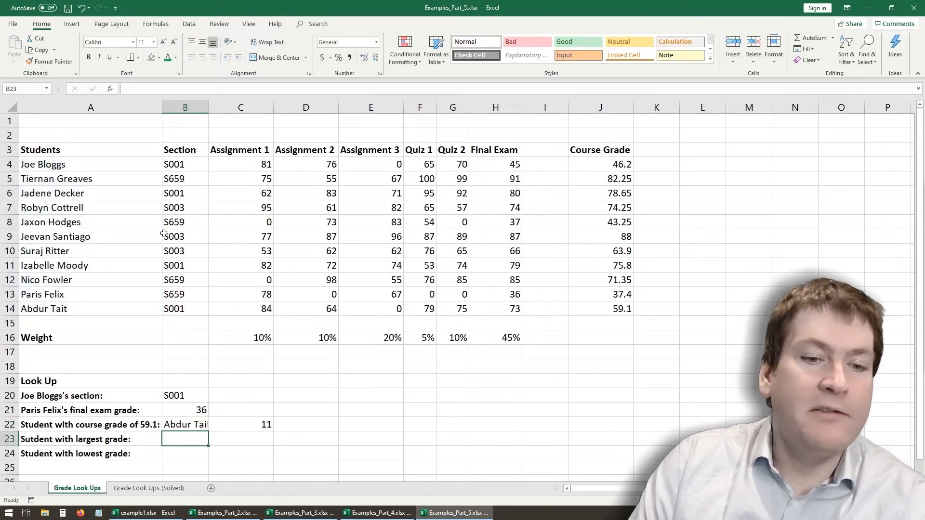
drag(208, 111, 235, 115)
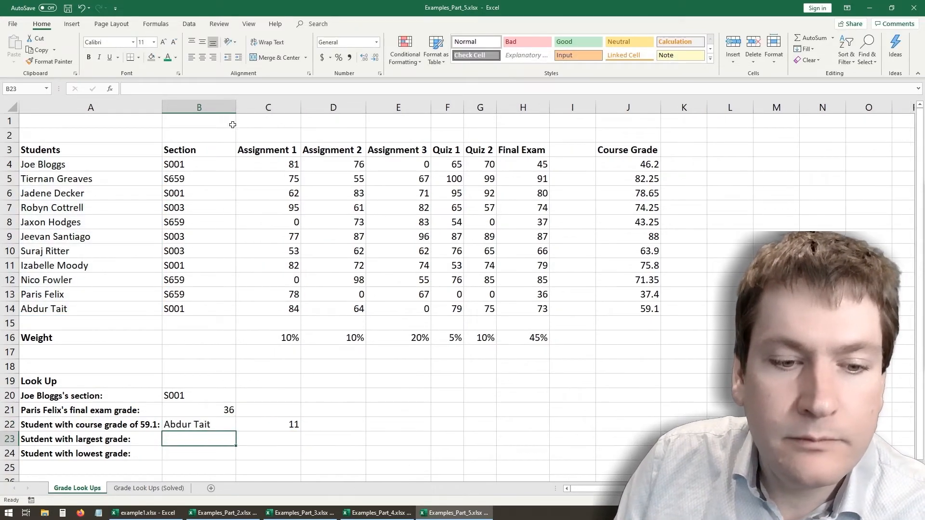
- Review the MATCH formula in C22, the INDEX formula in B22 and the first course grade formula in J4
click(276, 426)
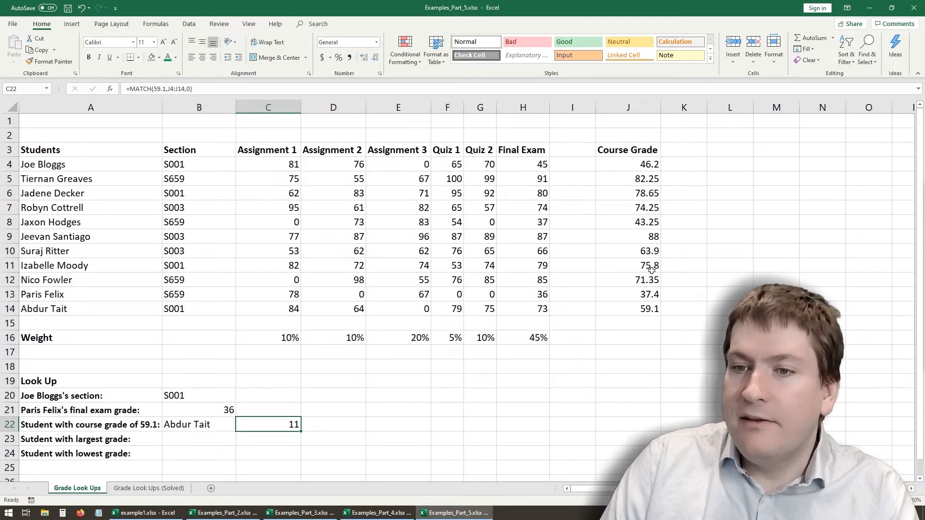
click(190, 428)
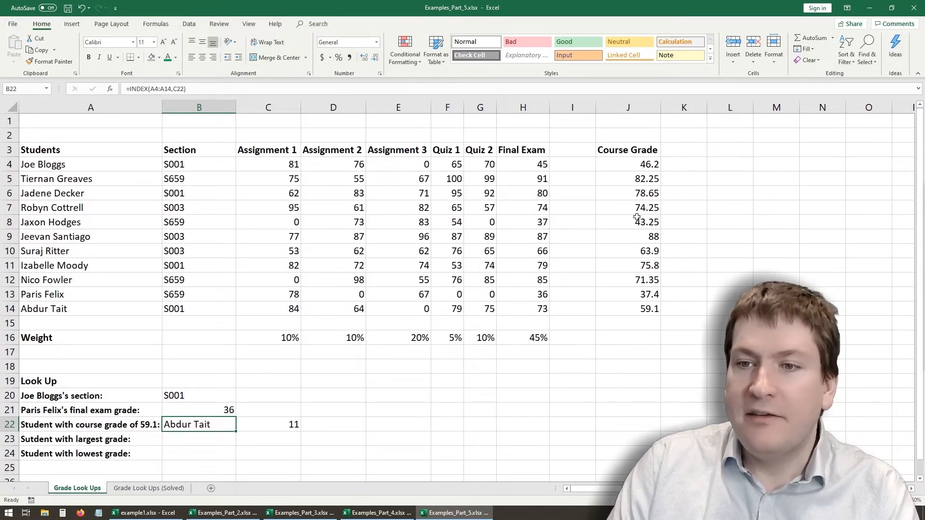
click(637, 164)
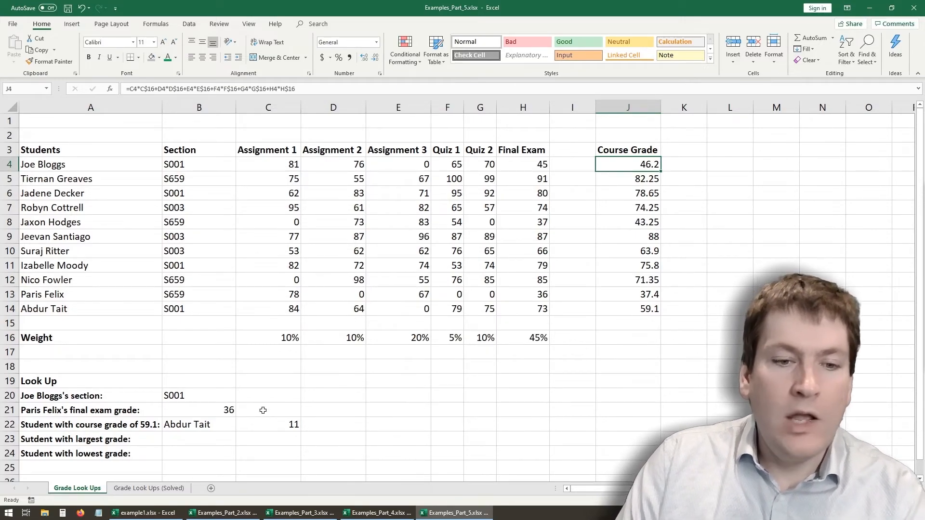
- Enter =MAX(J4:J14) in C23 to find the largest course grade
click(244, 412)
click(243, 423)
click(183, 428)
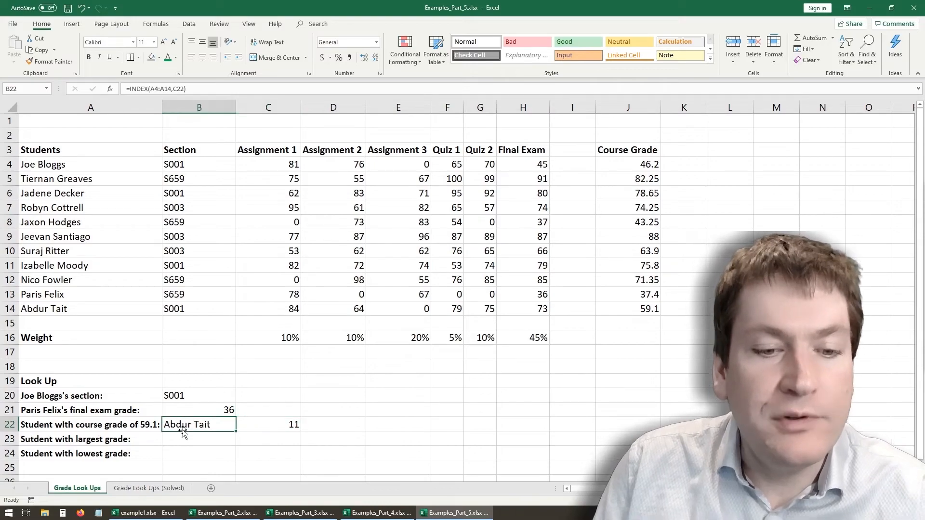
click(197, 439)
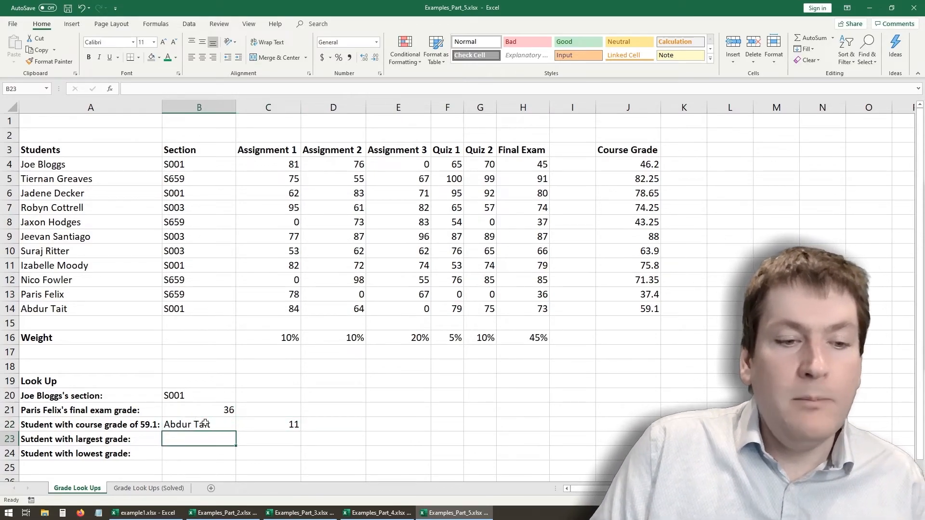
key(F2)
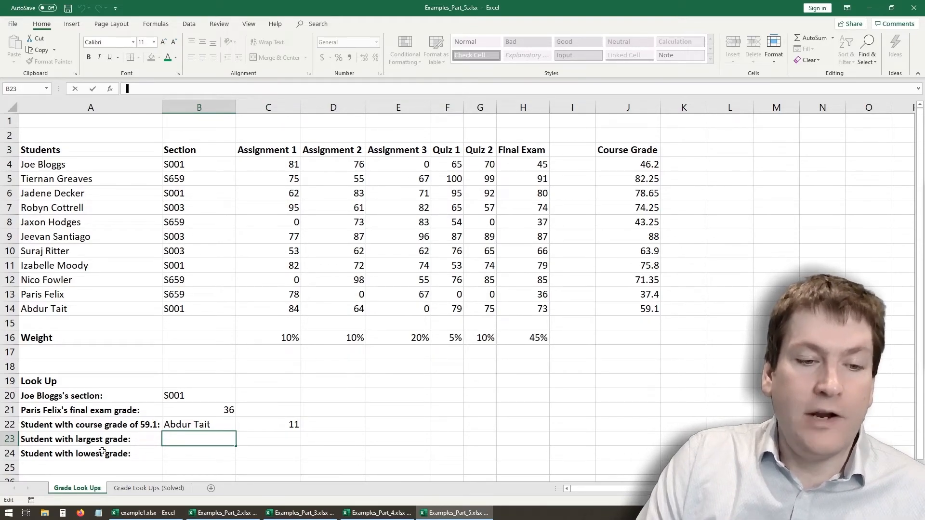
click(248, 434)
text(=max()
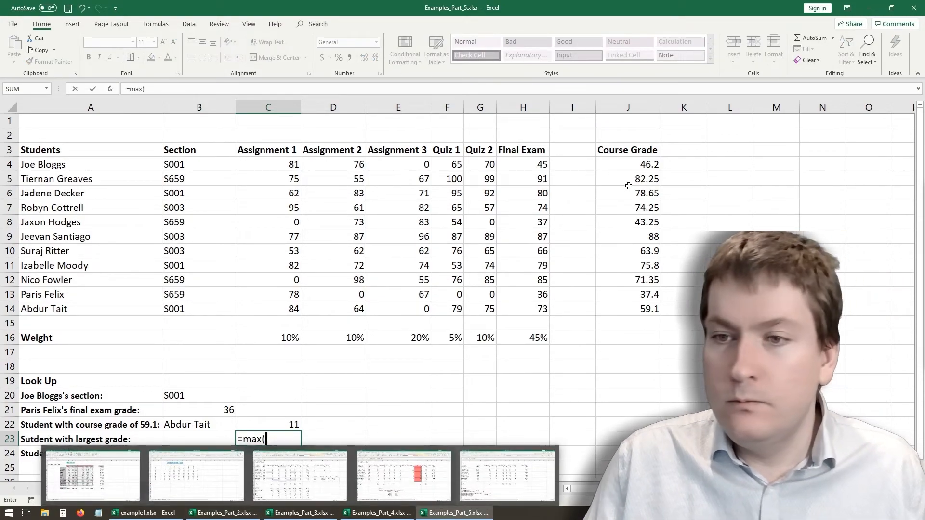
drag(635, 163, 646, 308)
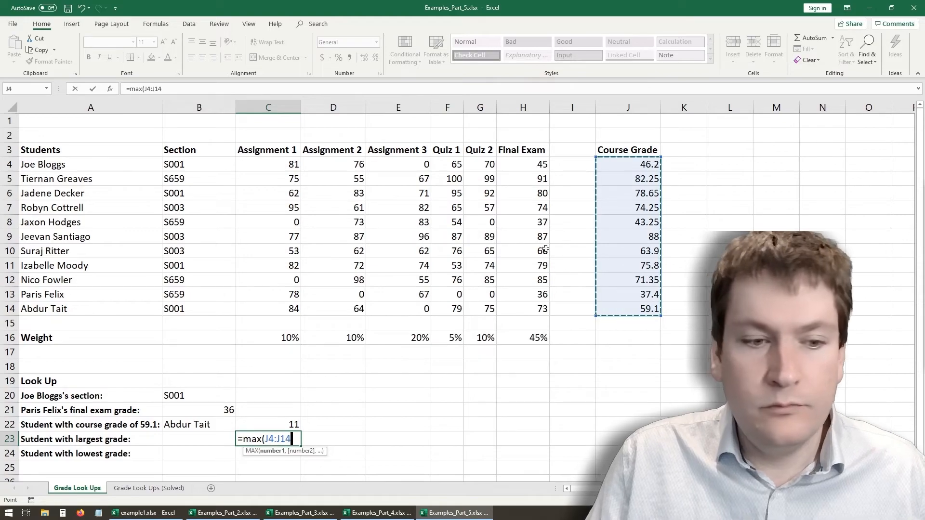
click(186, 91)
key(Return)
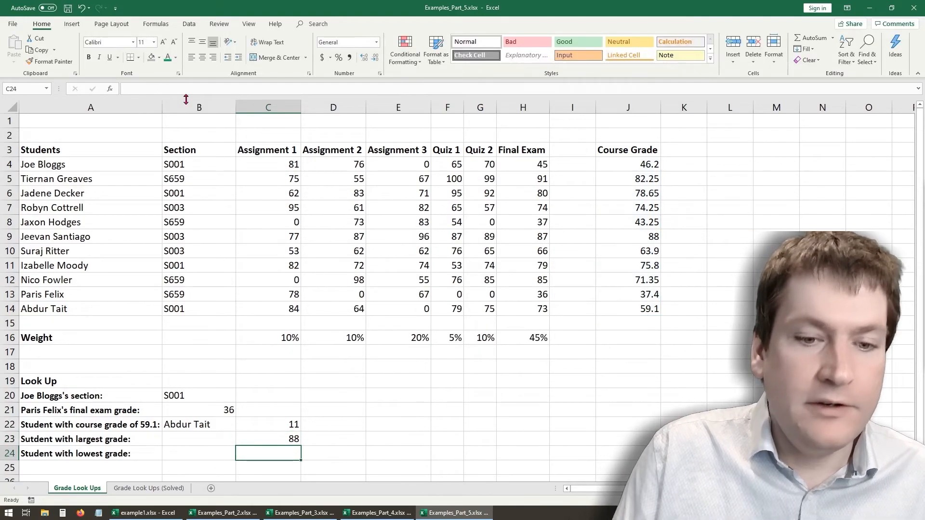
- Start a MATCH formula in B23 with the largest grade in C23 as the lookup value
click(205, 440)
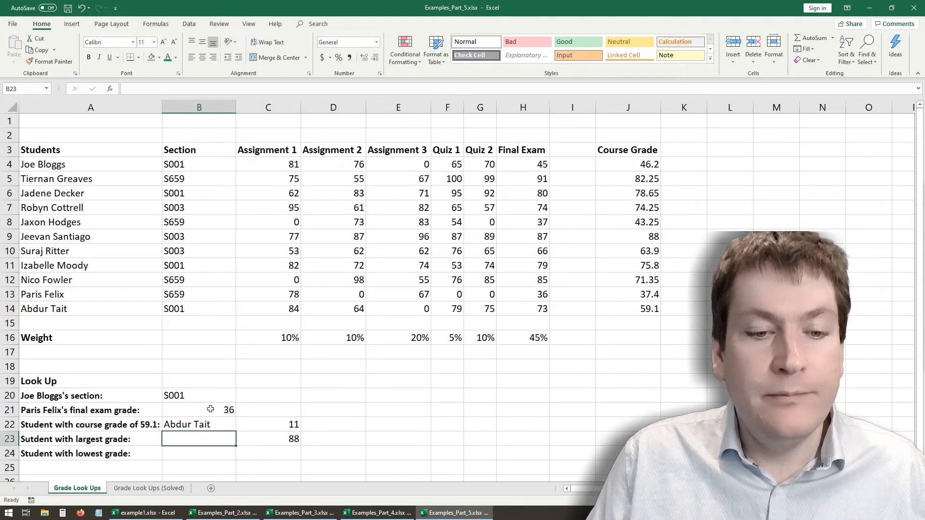
click(166, 87)
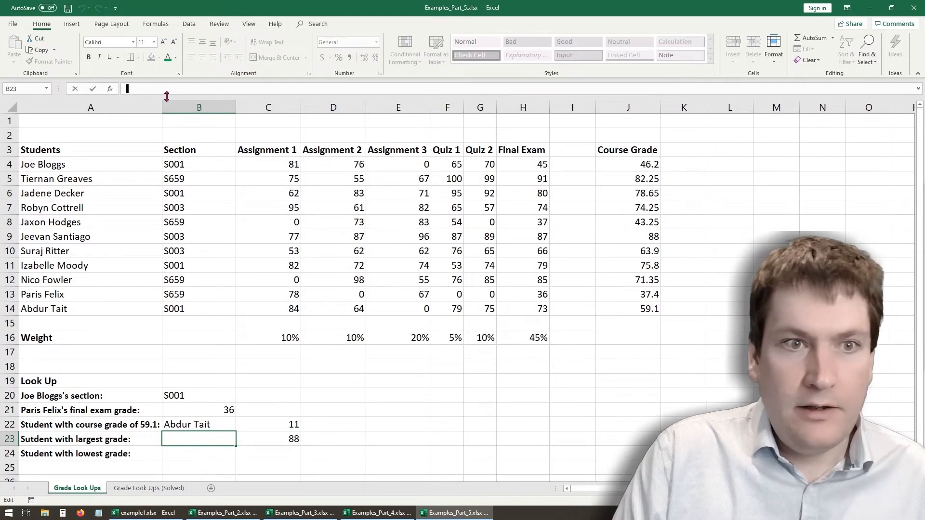
text(=index)
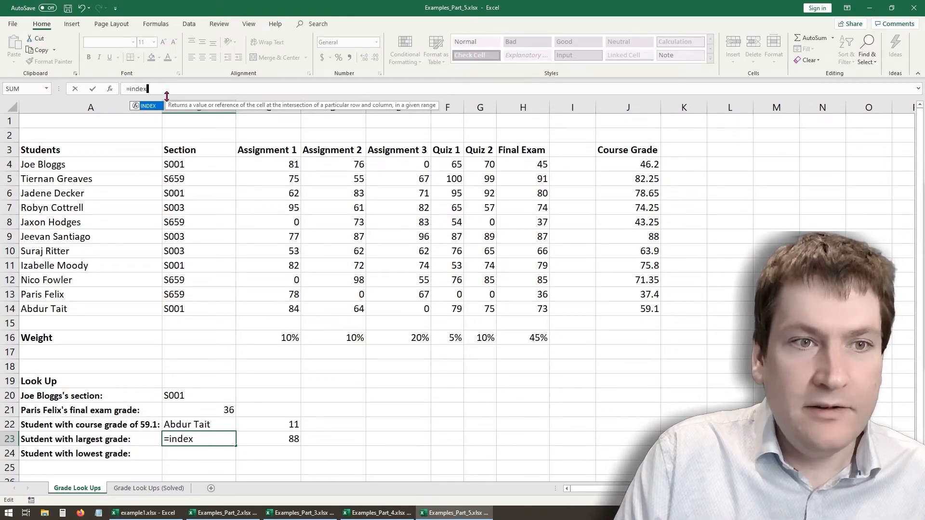
key(BackSpace)
key(BackSpace)
key(BackSpace)
key(BackSpace)
key(BackSpace)
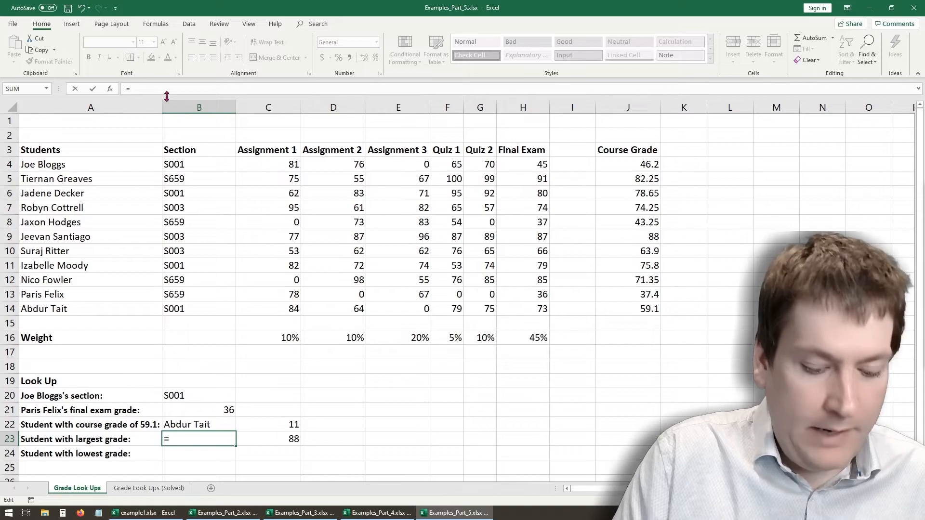
text(match*)
key(BackSpace)
text(()
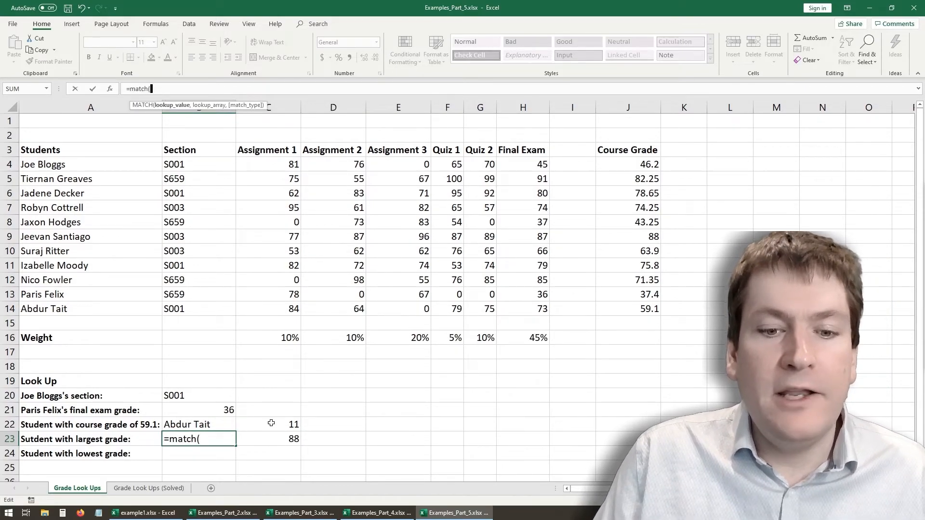
click(280, 440)
text(,)
- Complete the B23 MATCH with the course grades J4:J14 and match type 0 for an exact match
drag(612, 165, 622, 311)
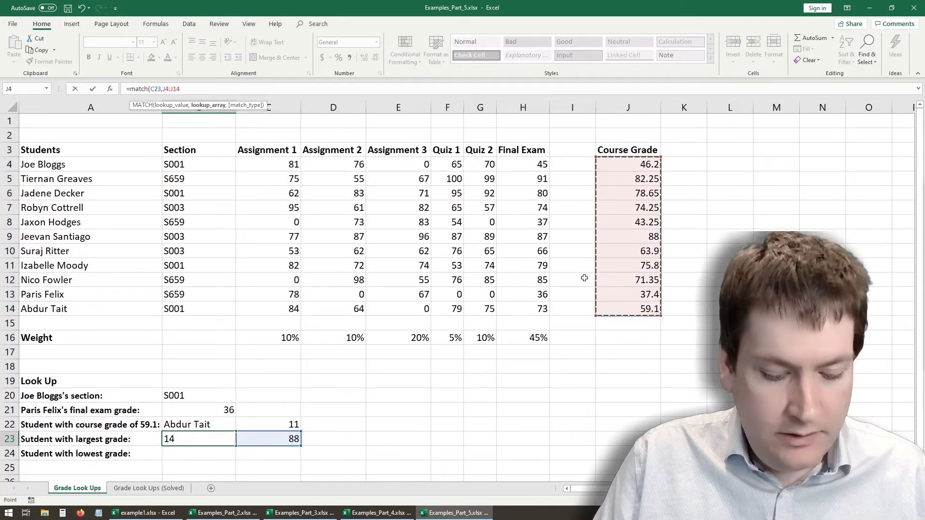
text(,)
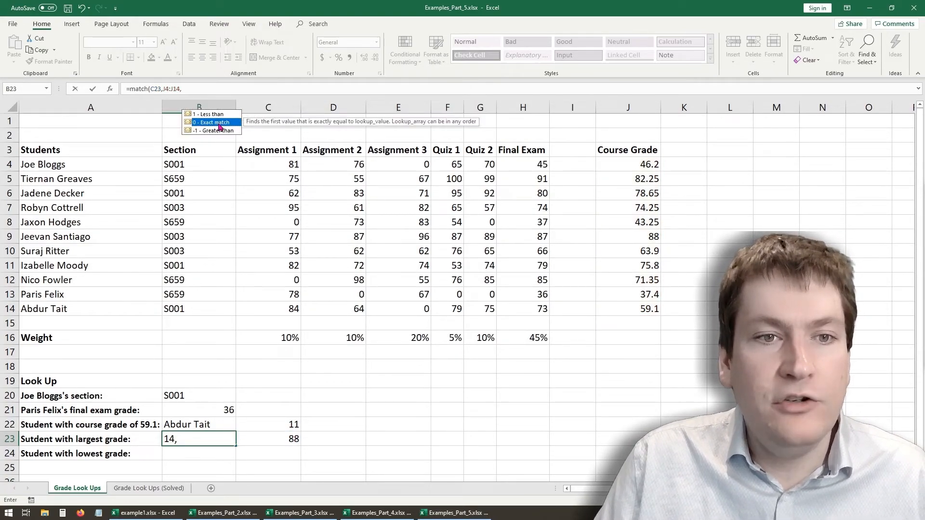
text(0))
key(Return)
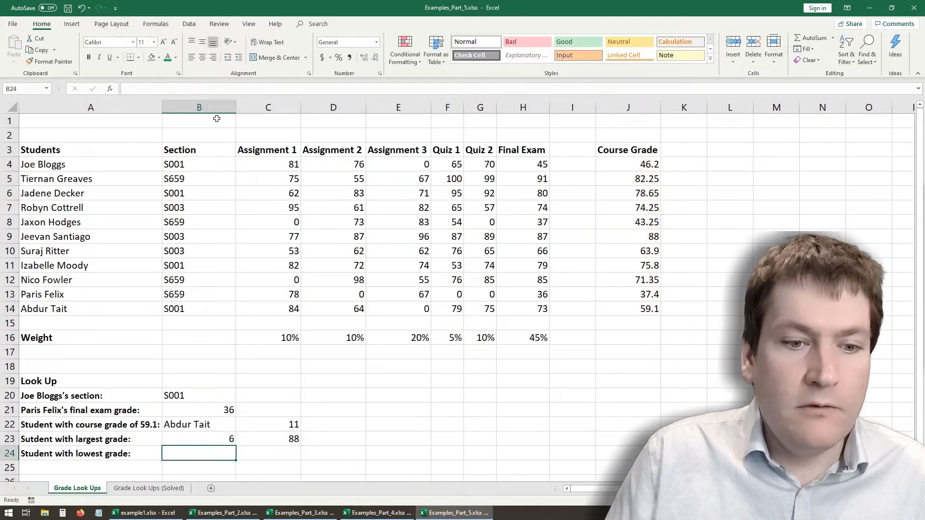
- Wrap the B23 MATCH in an INDEX over the student names, making it =INDEX(A4:A14,MATCH(C23,J4:J14,0))
click(188, 432)
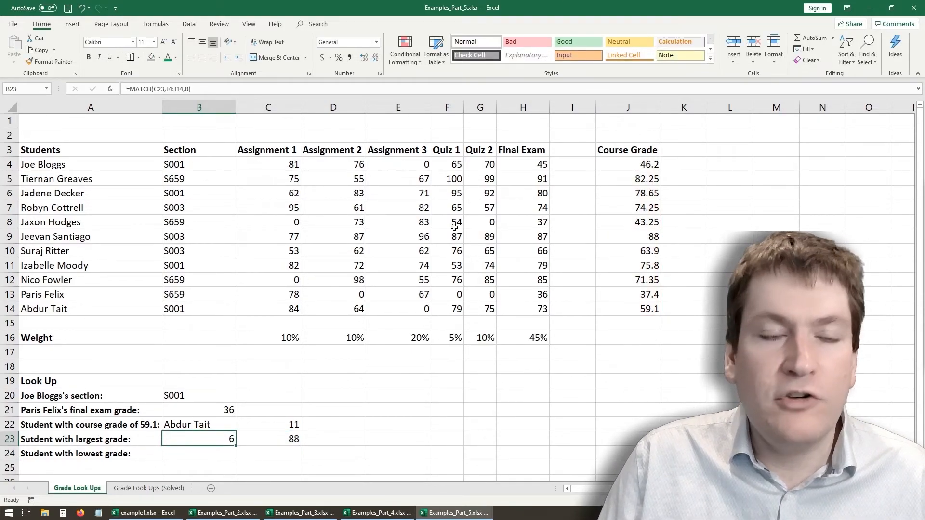
click(132, 89)
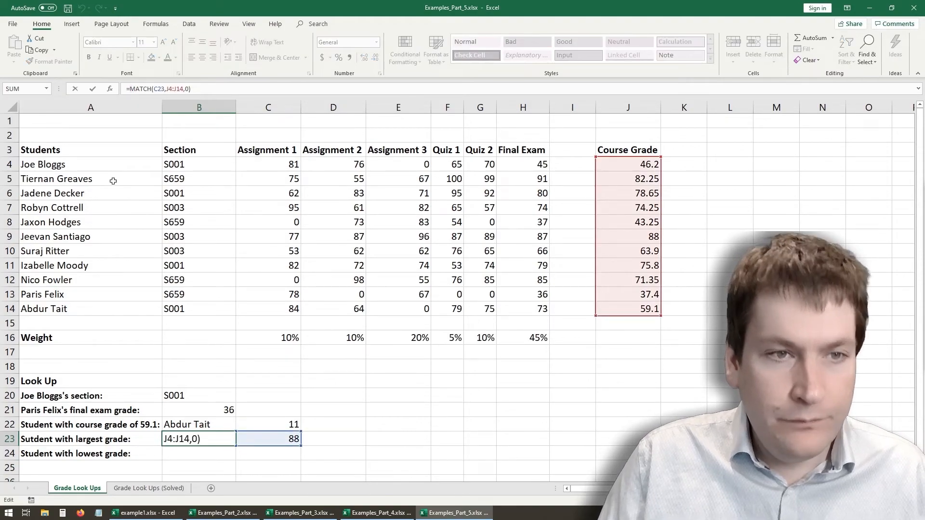
text(INDEX)
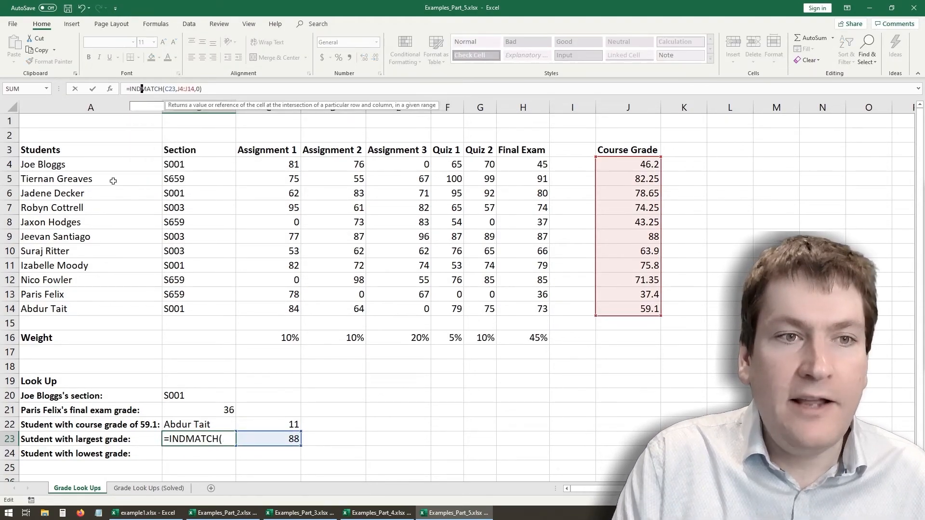
text(()
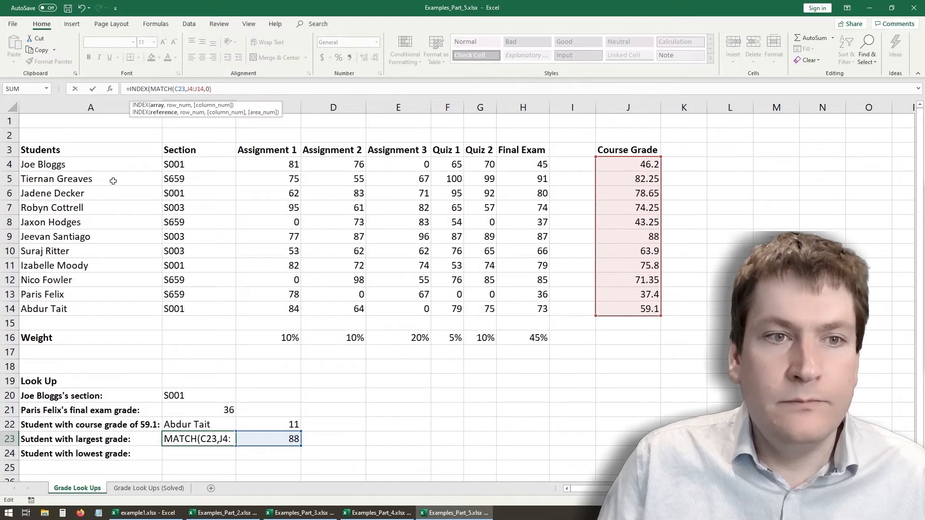
drag(43, 167, 51, 309)
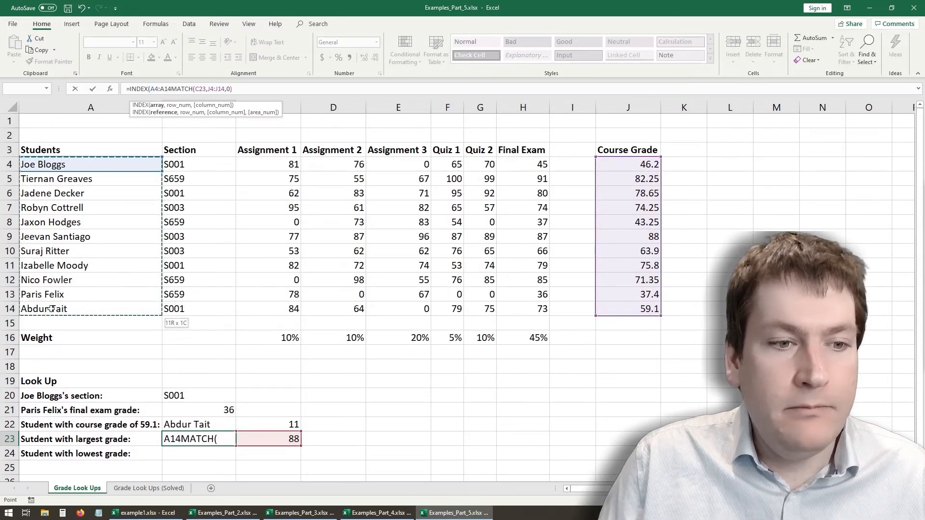
text(,)
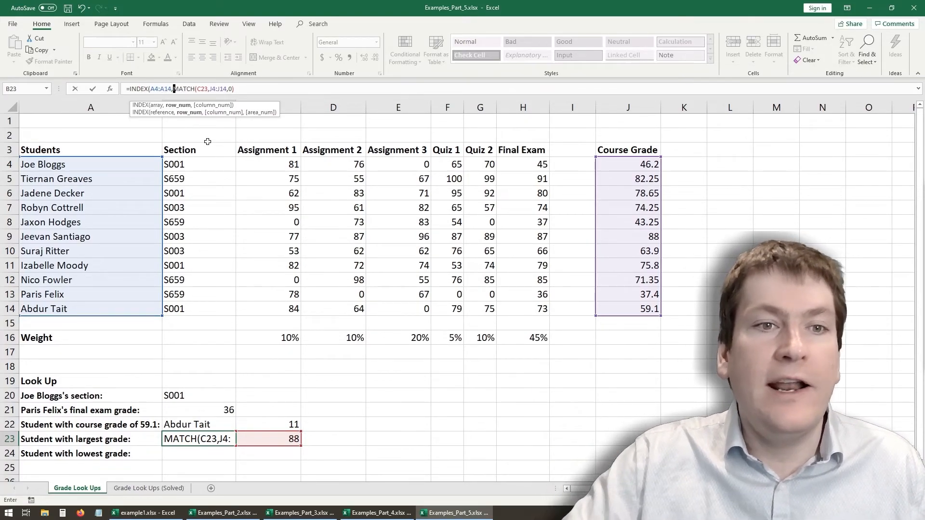
click(233, 89)
text()))
key(Return)
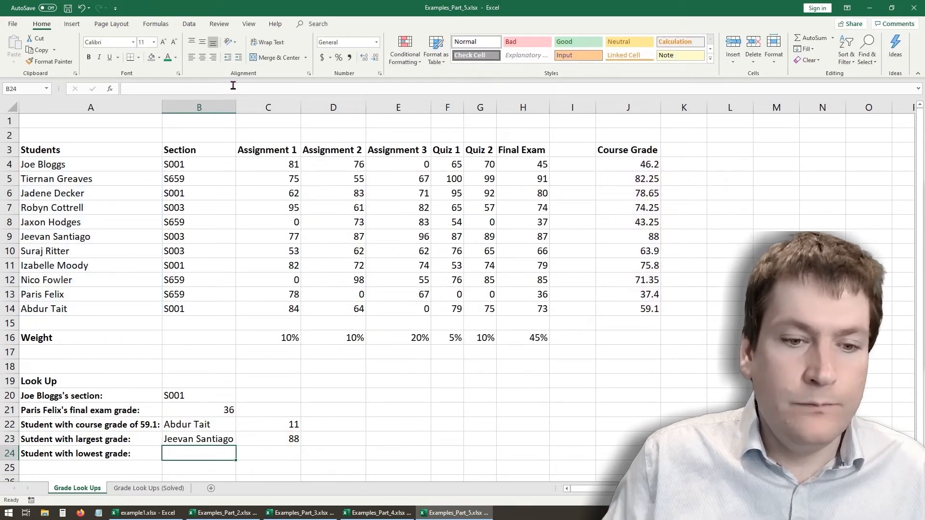
- Review the combined INDEX and MATCH formula in B23 and the MAX formula in C23
click(213, 433)
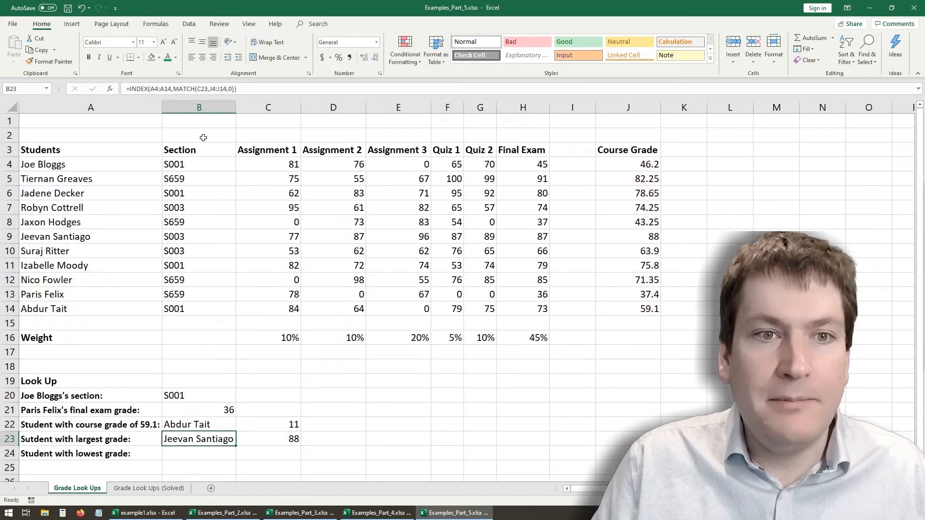
click(289, 439)
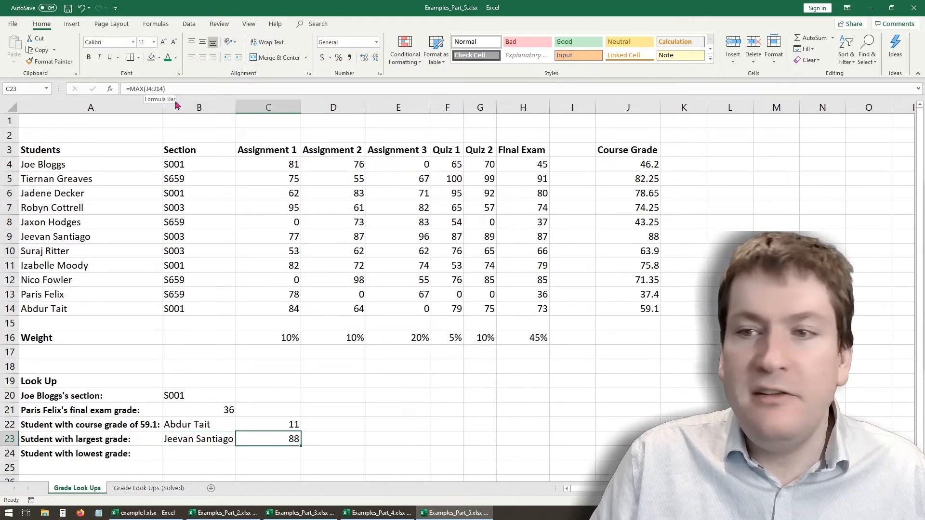
click(192, 439)
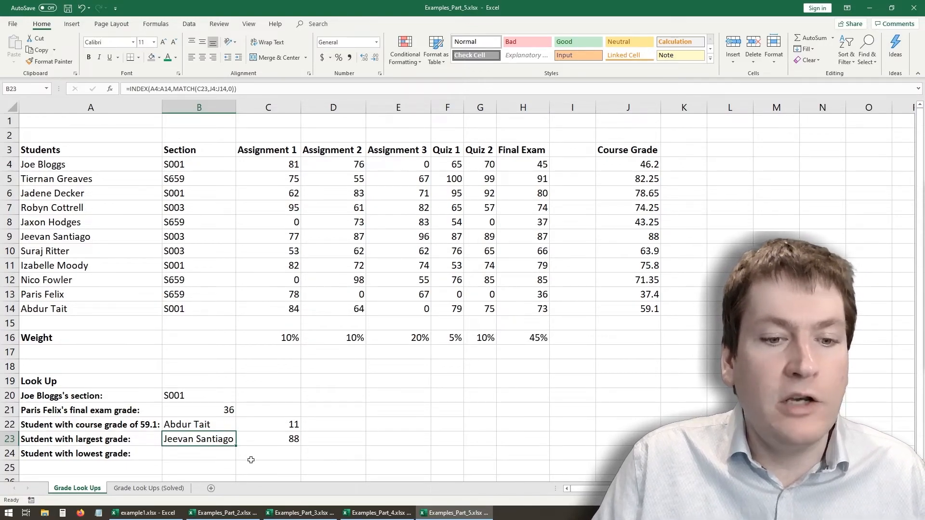
click(268, 436)
click(197, 441)
click(254, 437)
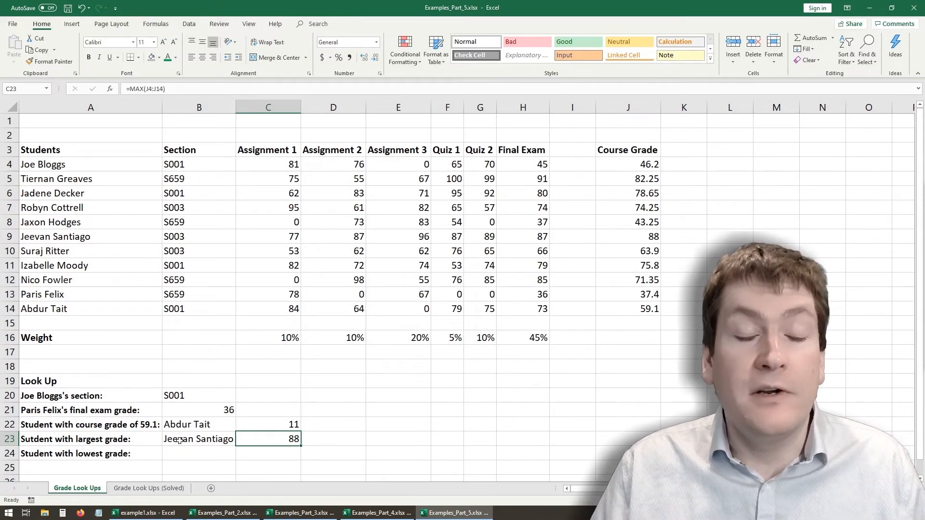
- Enter =MIN(J4:J14) in B24 to find the lowest course grade
click(184, 455)
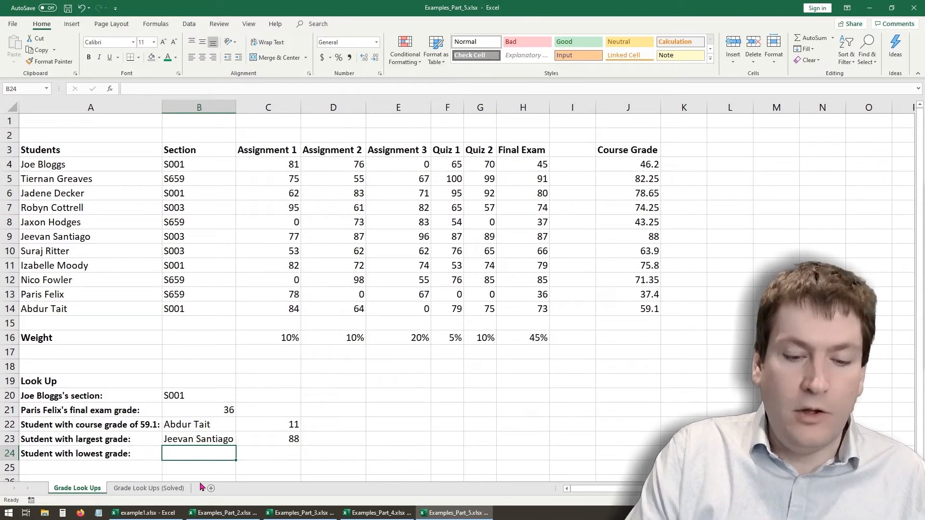
text(=min)
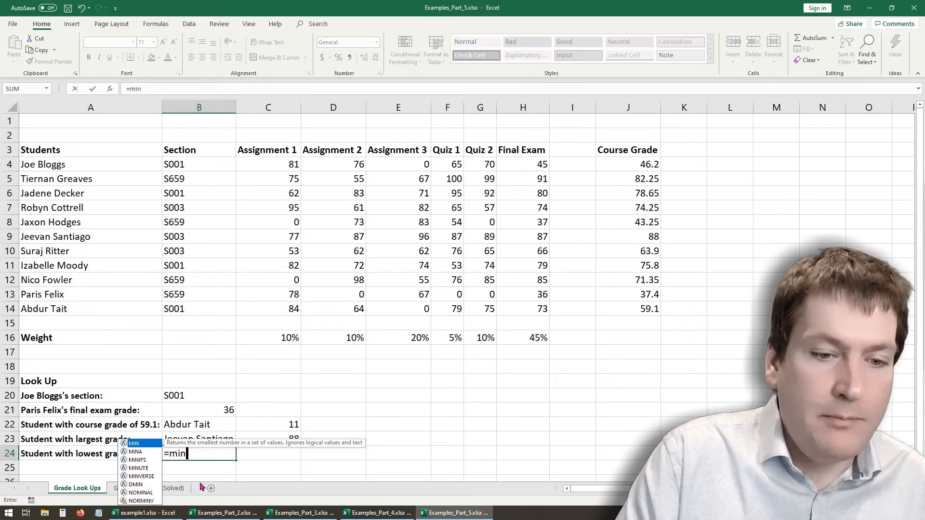
text(()
drag(640, 166, 645, 311)
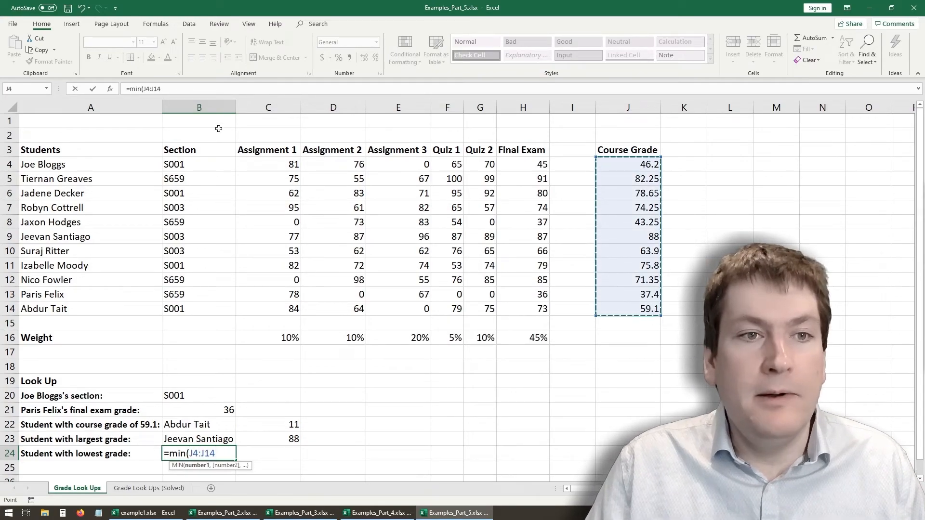
click(166, 89)
key(Return)
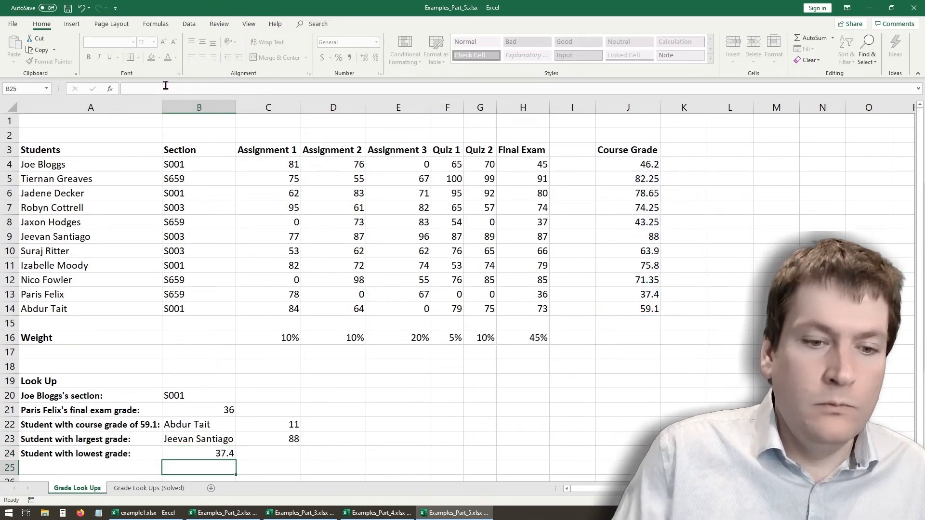
- Wrap the B24 MIN in an exact-match MATCH over the course grades, making it =MATCH(MIN(J4:J14),J4:J14,0)
key(Up)
click(128, 87)
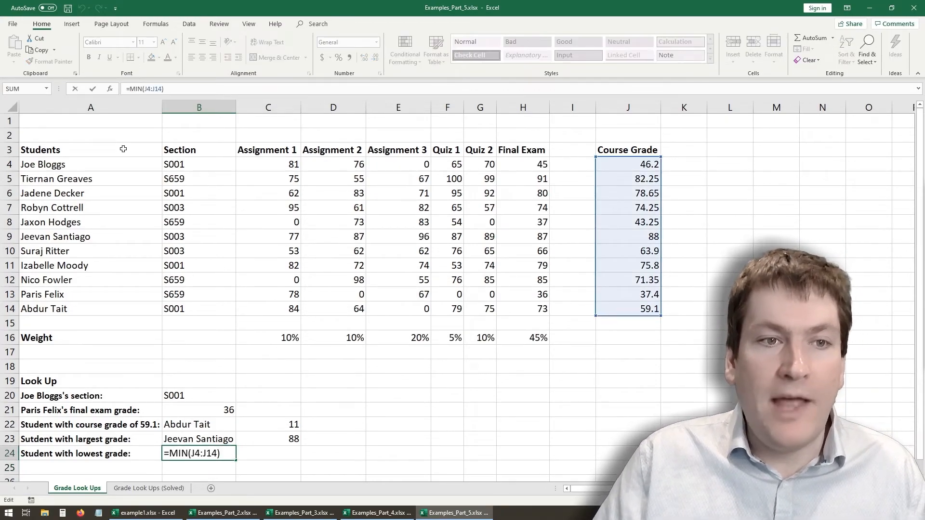
text(MATCH)
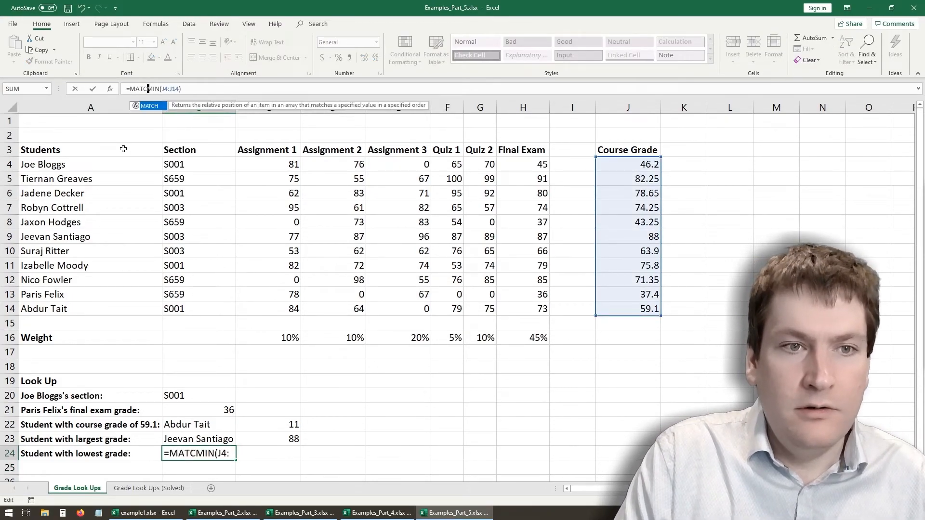
text(()
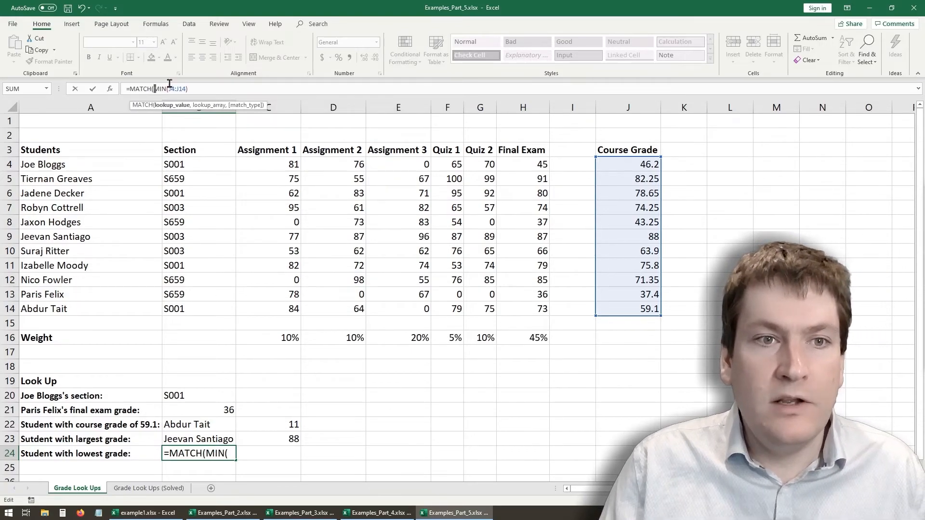
click(207, 87)
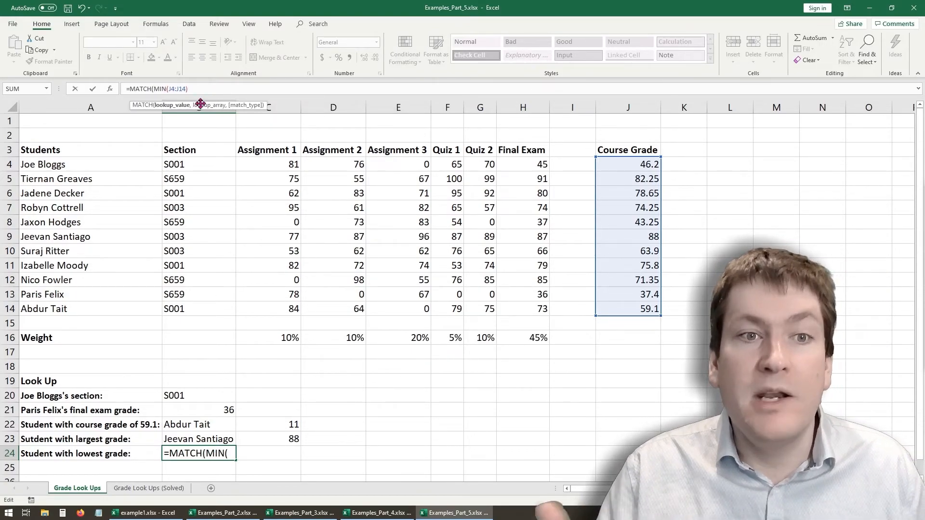
text(,)
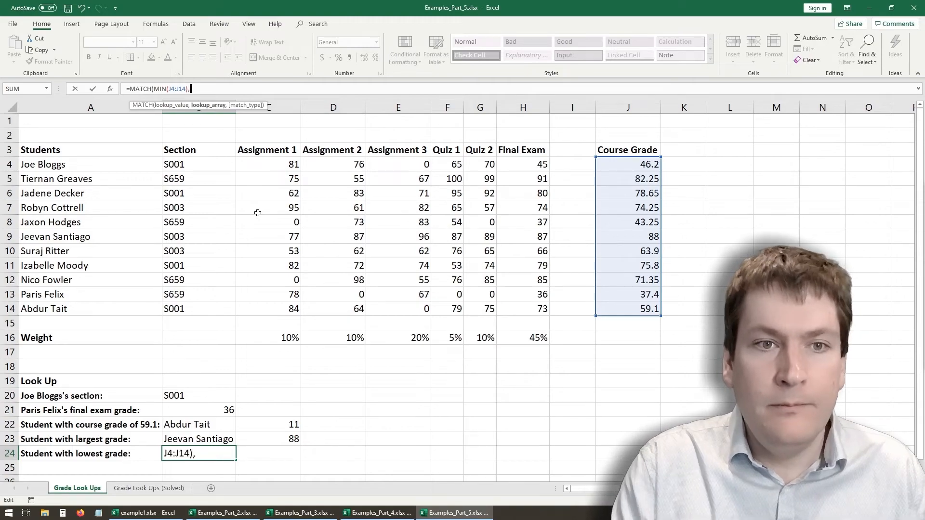
drag(626, 165, 626, 309)
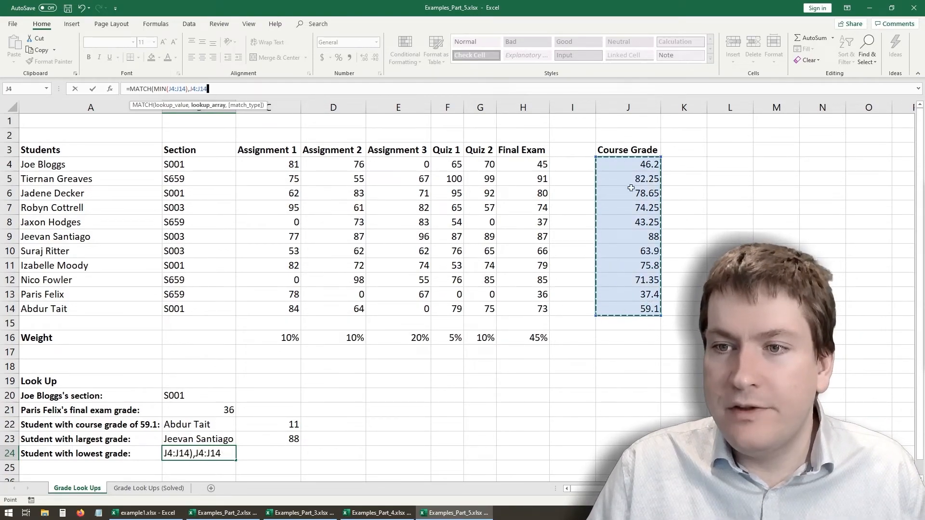
text(,0)
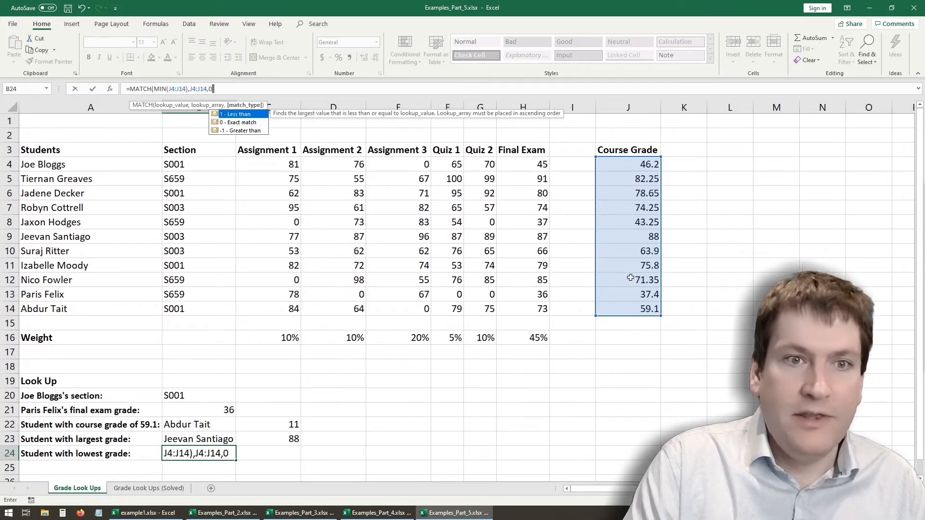
text())
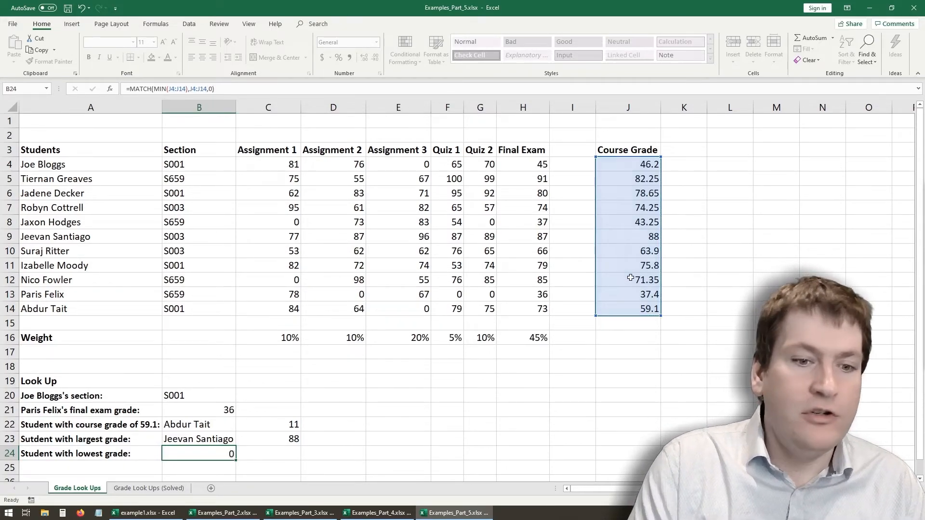
key(Return)
- Wrap the B24 MATCH in an INDEX over the student names, making it =INDEX(A4:A14,MATCH(MIN(J4:J14),J4:J14,0))
click(187, 455)
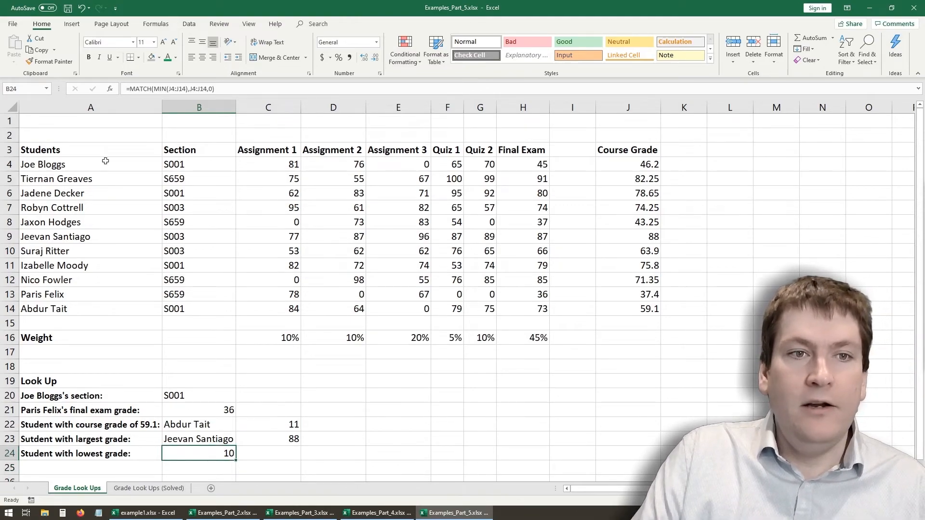
click(130, 89)
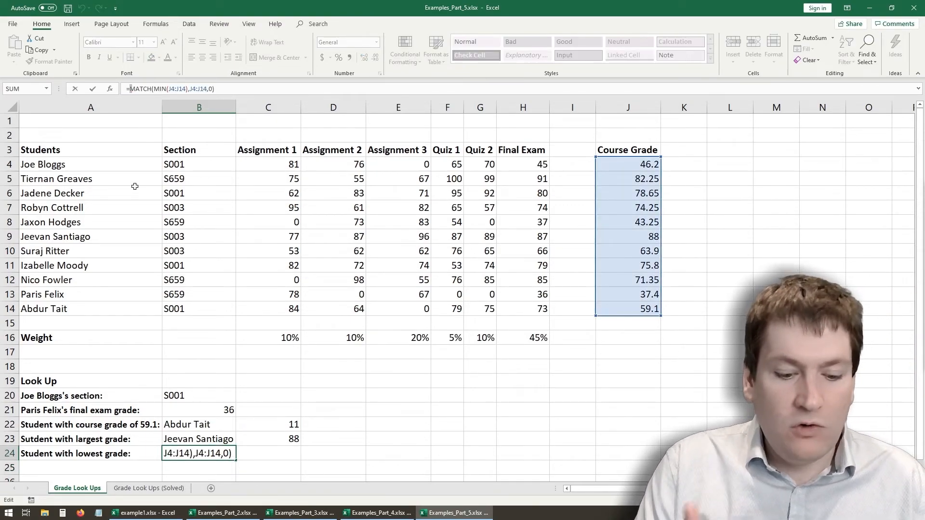
text(INDEX)
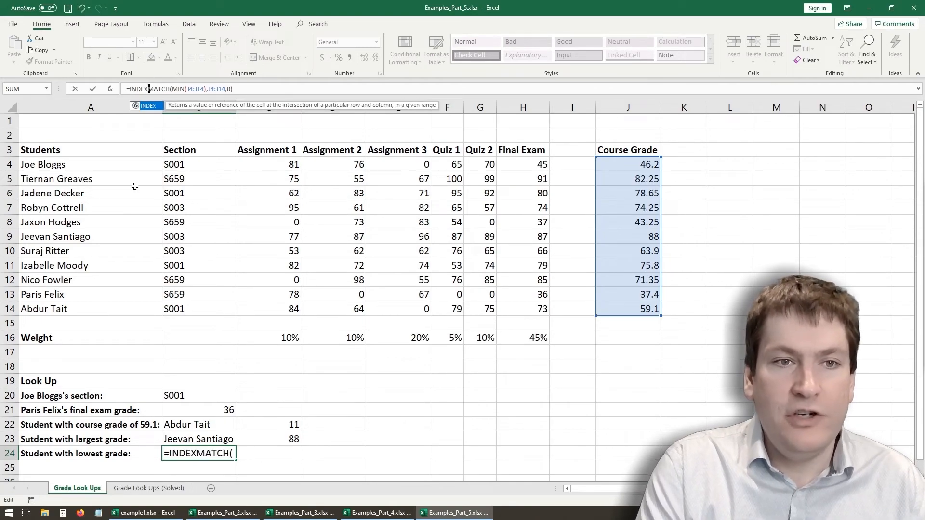
text(()
drag(81, 165, 104, 307)
text(,)
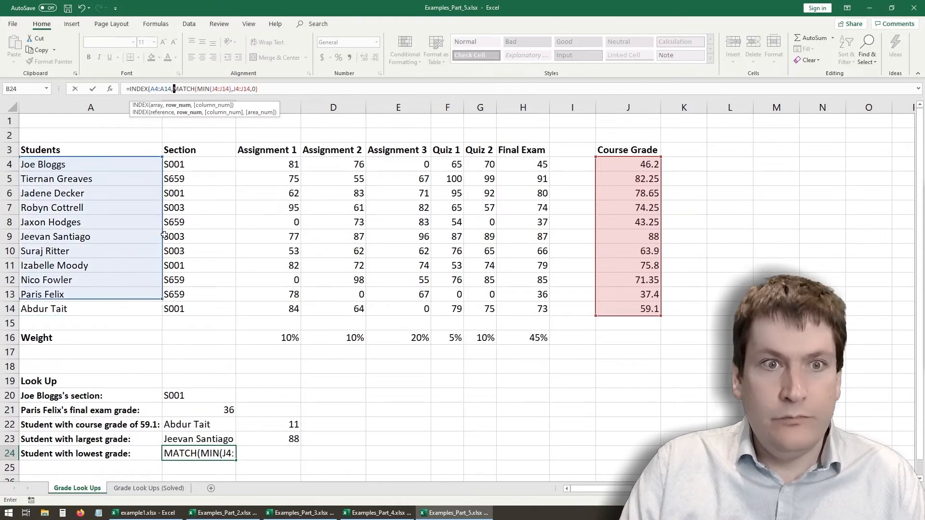
click(264, 88)
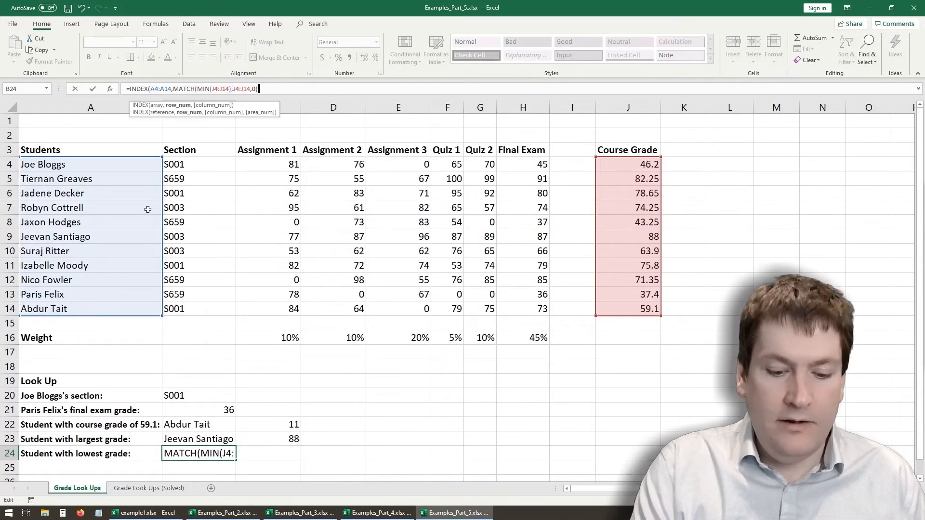
text())
key(Return)
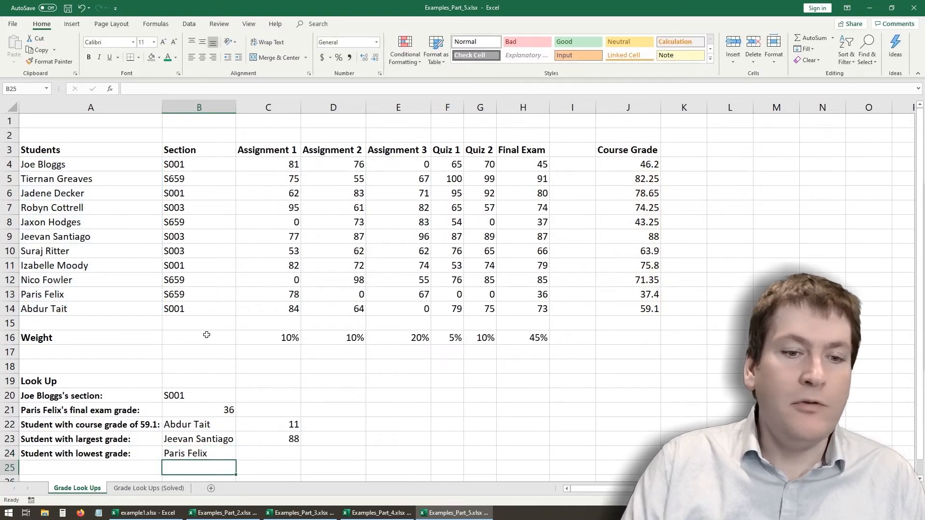
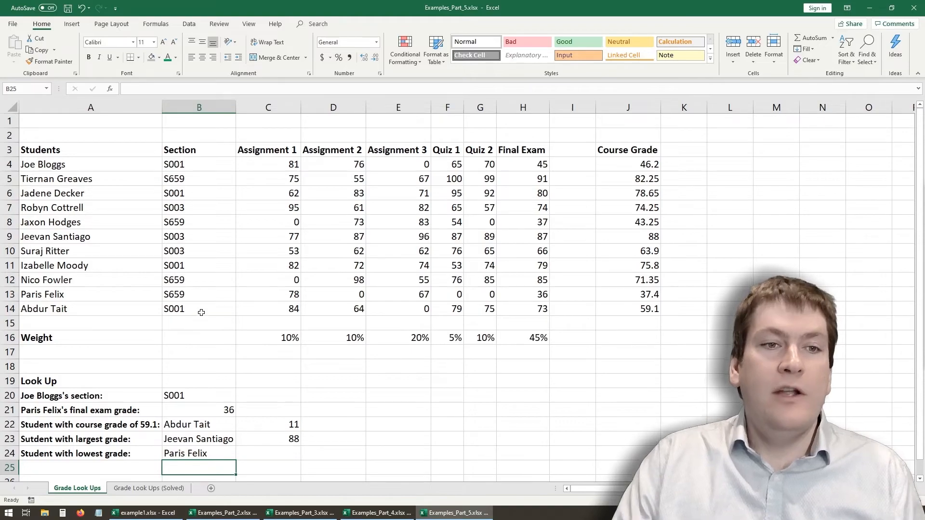
drag(56, 164, 51, 312)
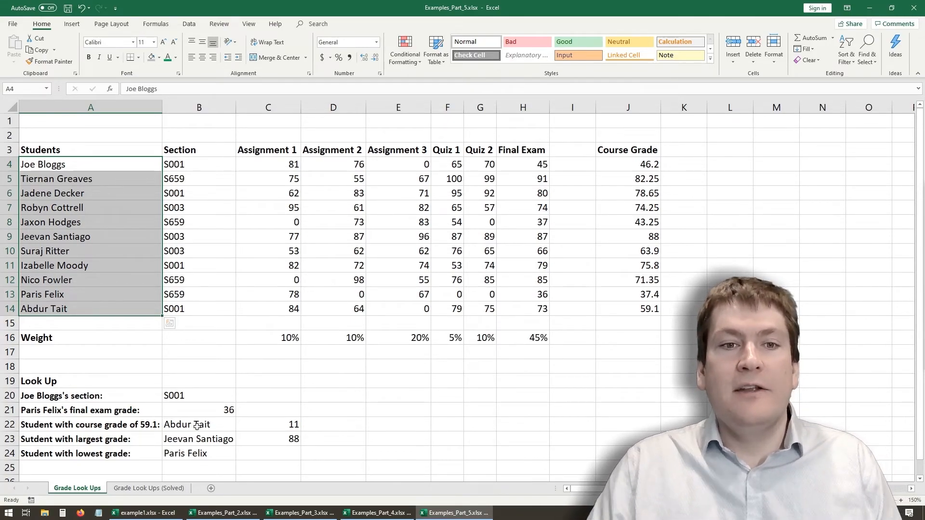
click(395, 279)
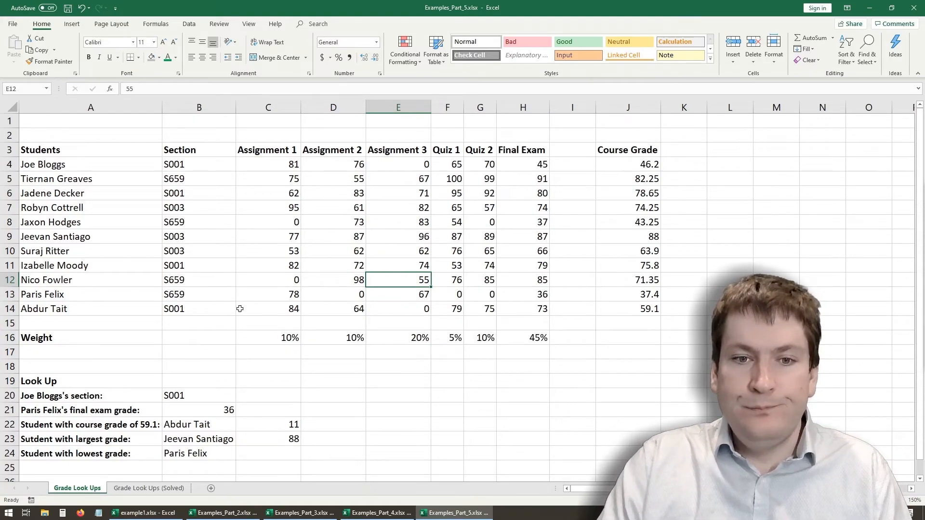
click(215, 340)
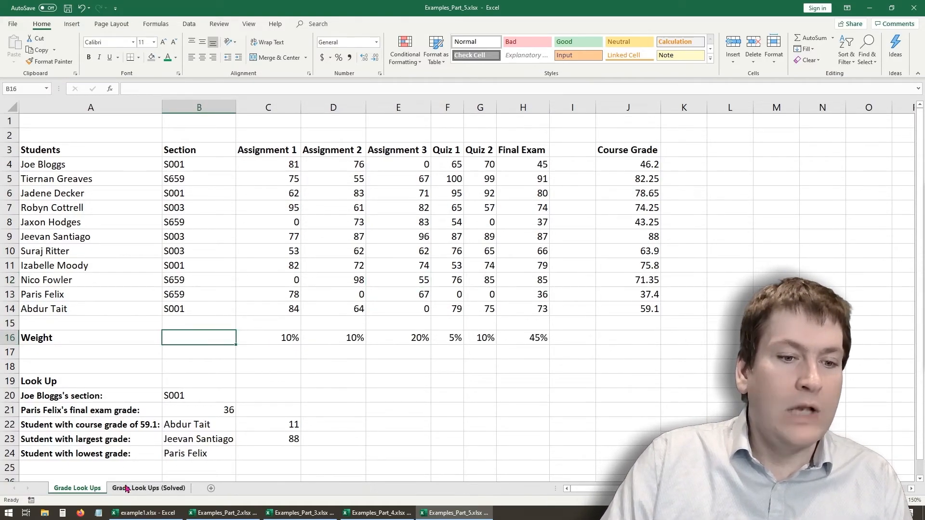
click(190, 362)
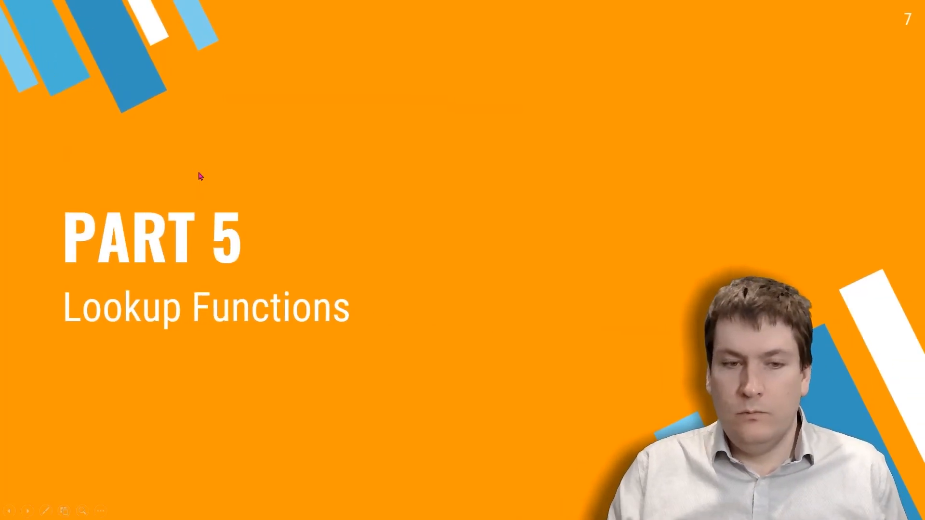
key(Right)
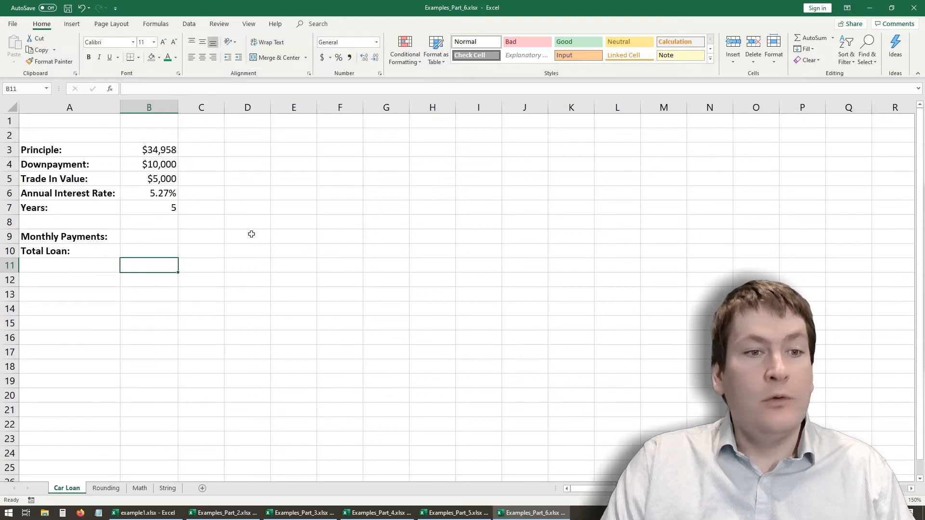
- Review the Car Loan sheet's result cells and its principal, down payment, trade-in value, interest rate and years in B3:B7
click(151, 234)
click(159, 255)
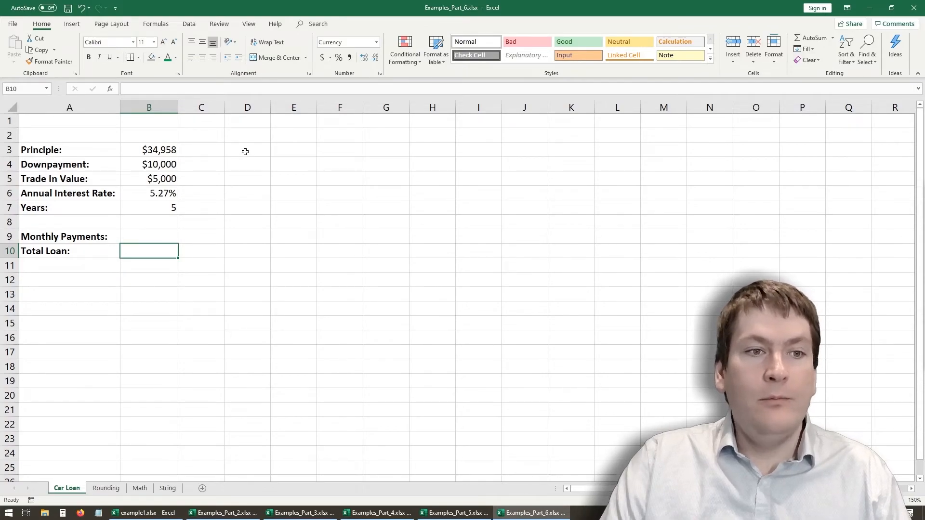
click(169, 150)
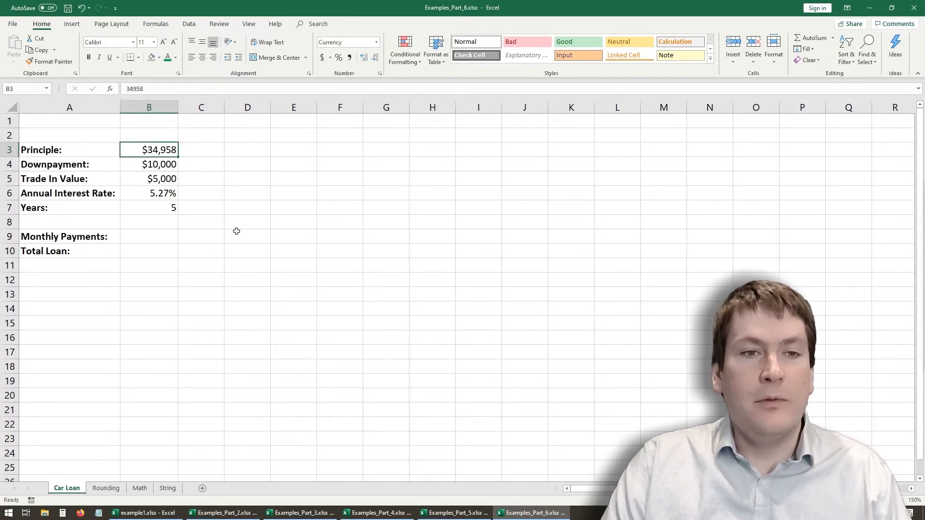
click(157, 169)
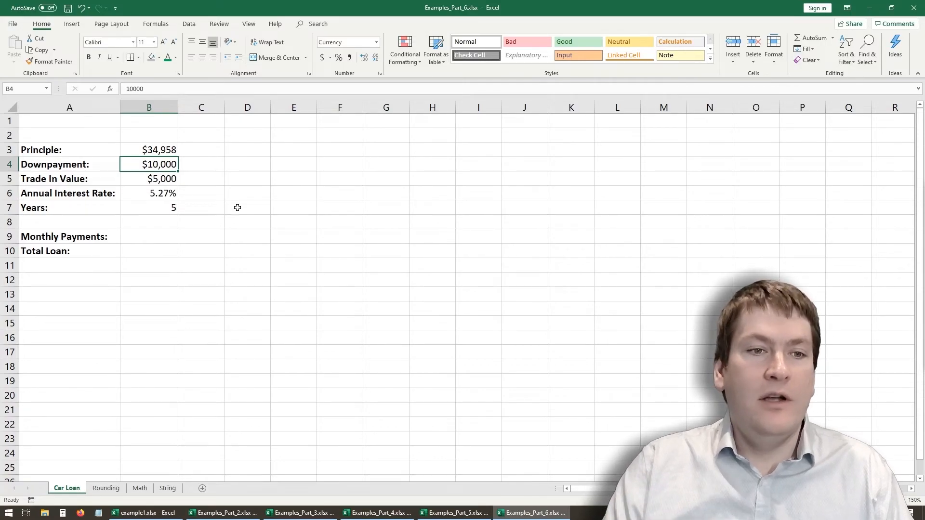
click(147, 183)
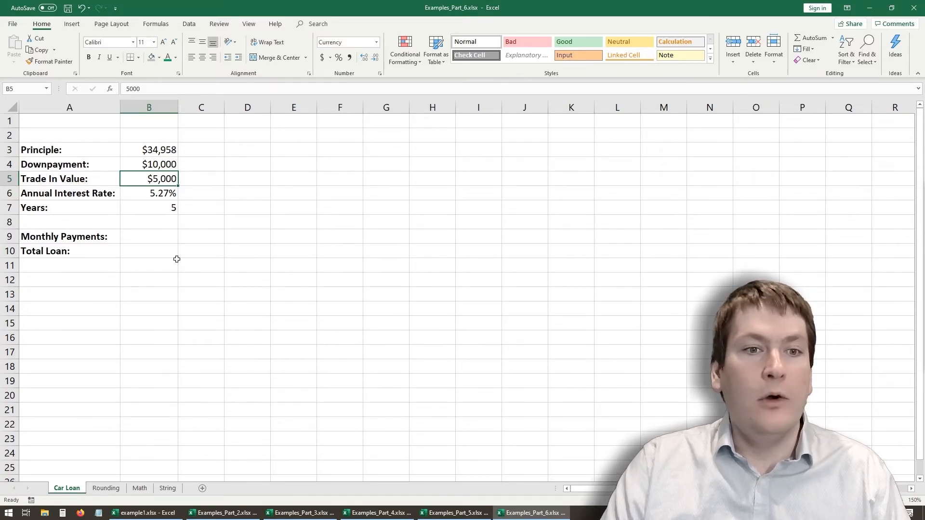
click(148, 192)
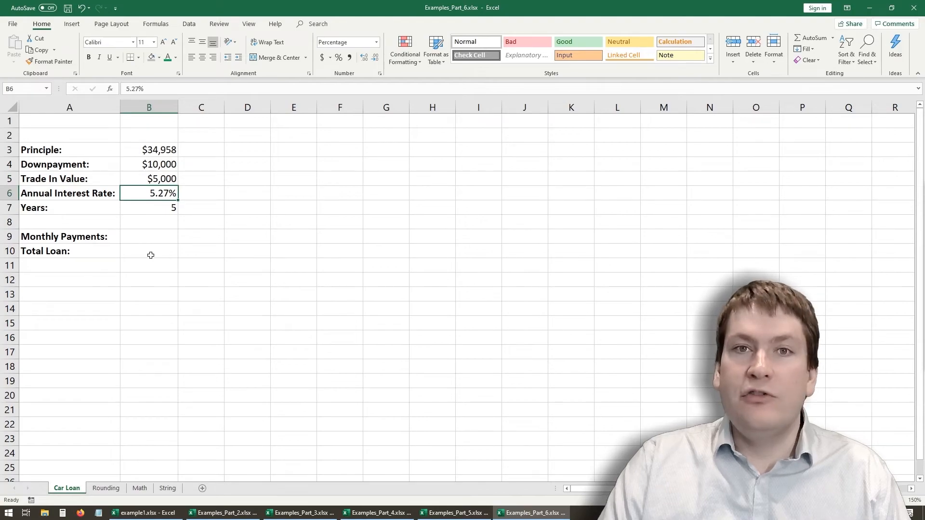
click(144, 207)
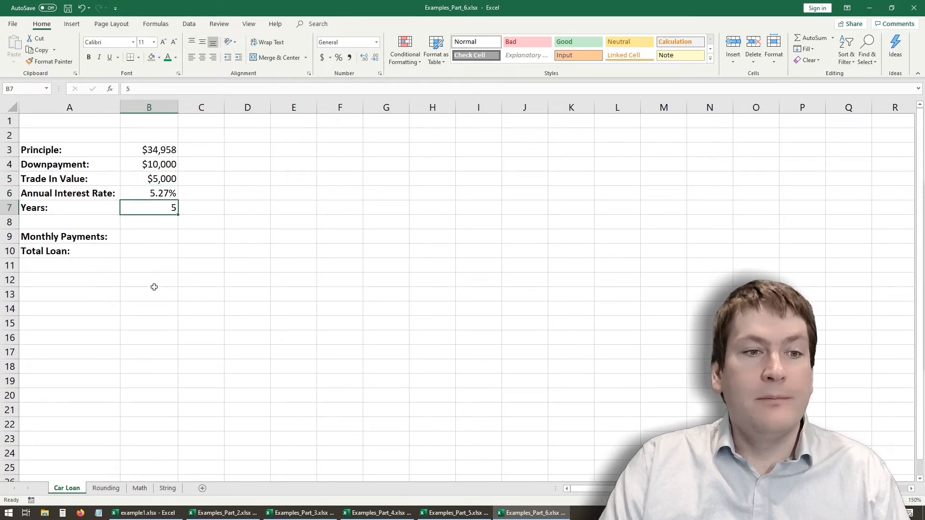
- Start a PMT formula for the monthly payments in B9 with the monthly rate B6/12 as its first argument
click(158, 238)
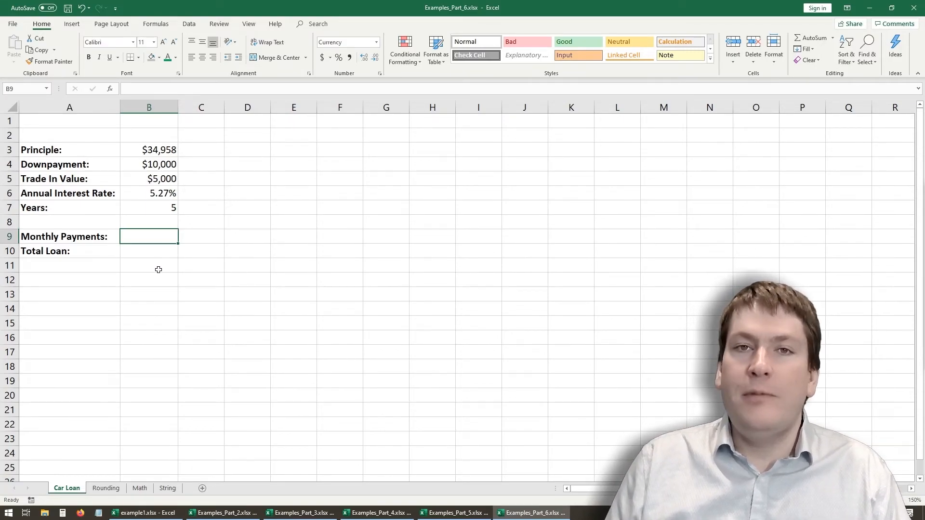
click(214, 87)
text(=D)
key(BackSpace)
key(BackSpace)
text(=PMT)
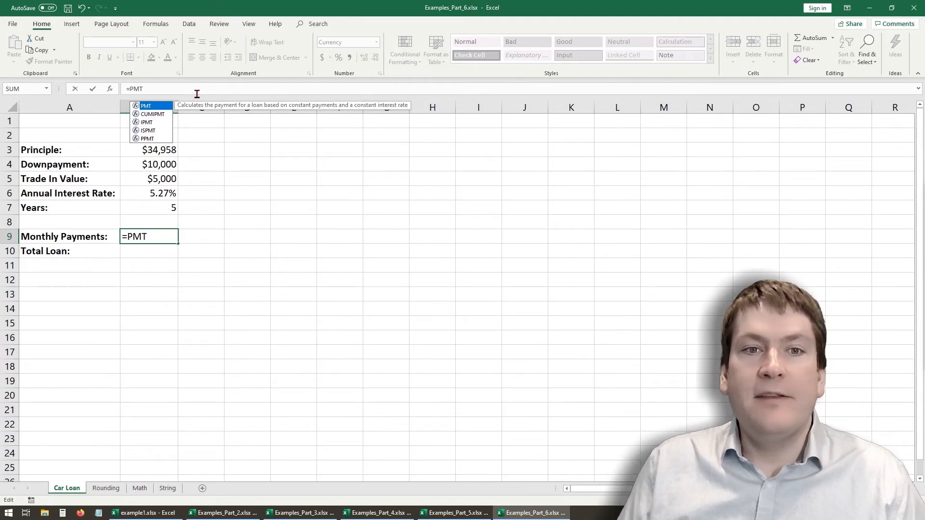
text(()
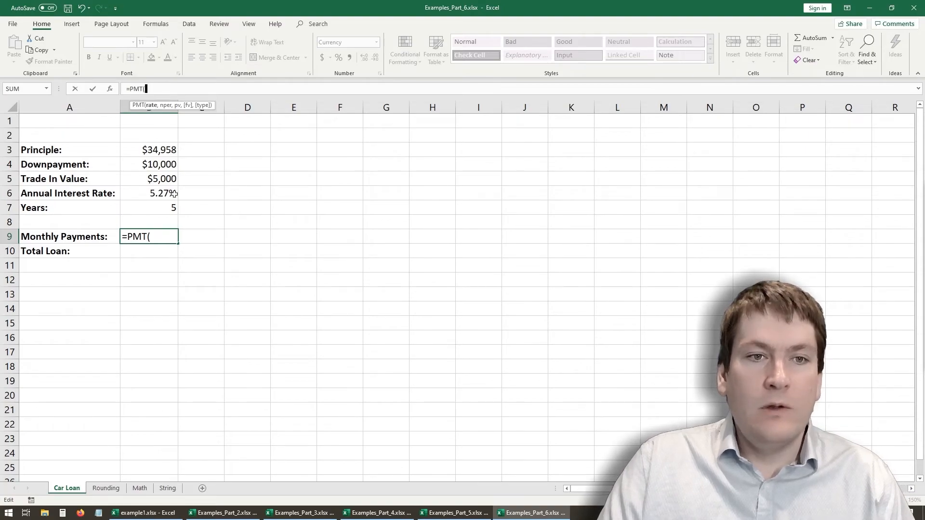
click(153, 196)
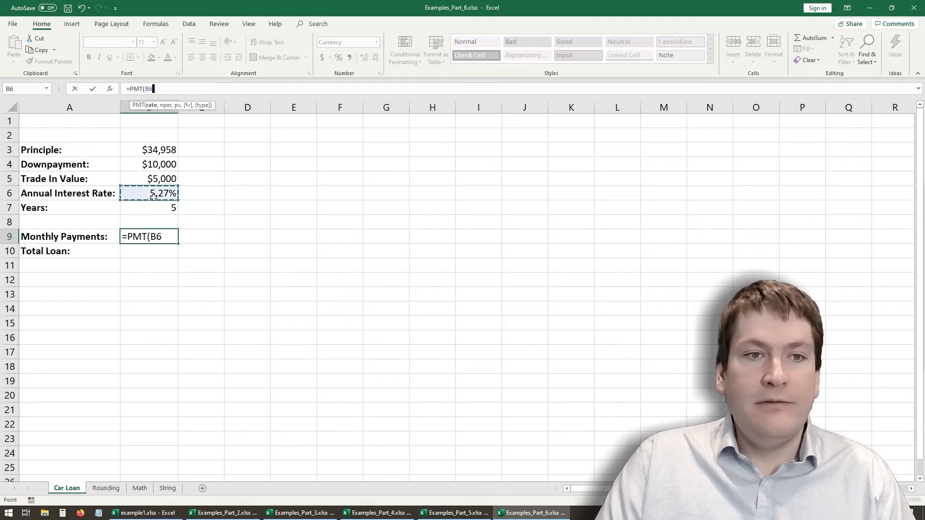
text(/1)
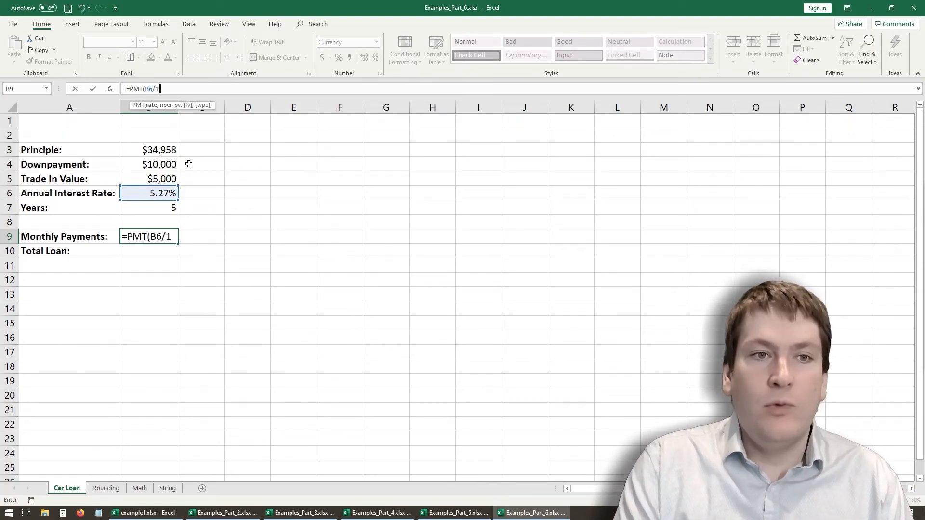
text(2,)
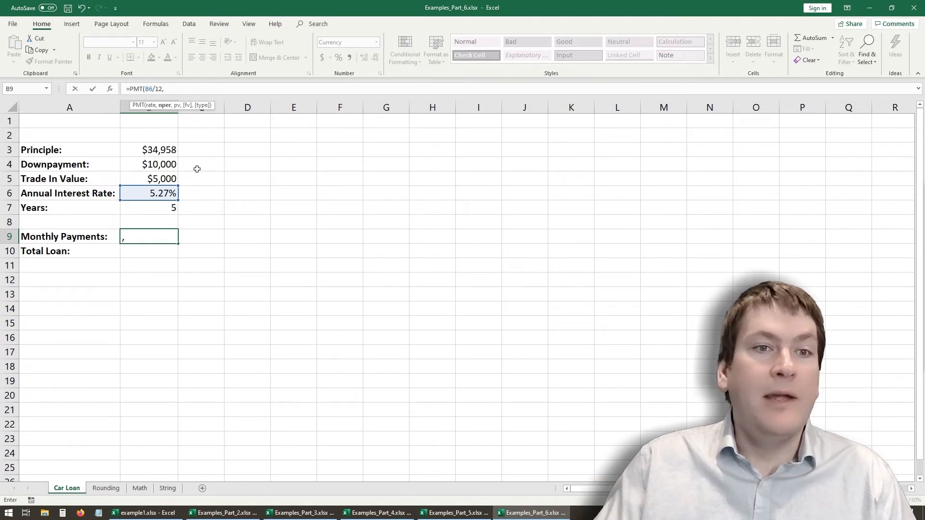
- Add B7*12 as the number of payment periods in the B9 PMT formula
click(158, 211)
text(*)
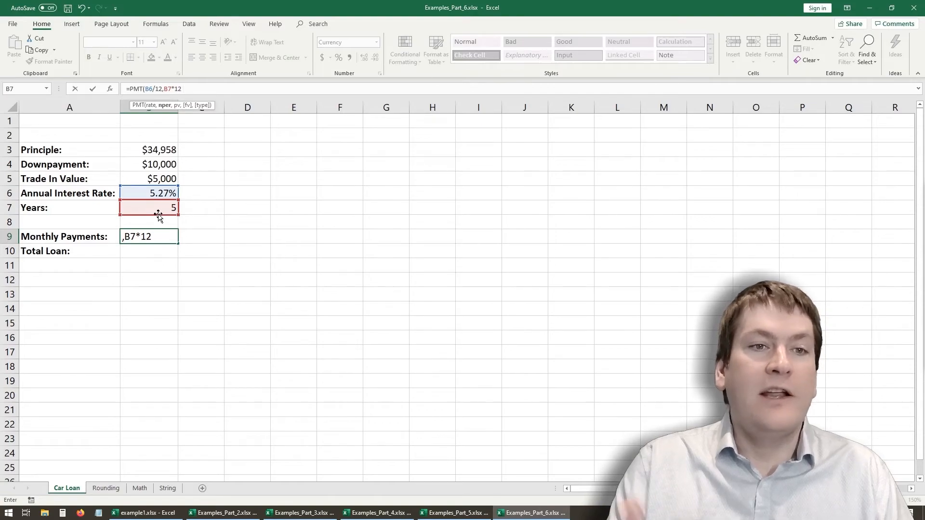
text(12)
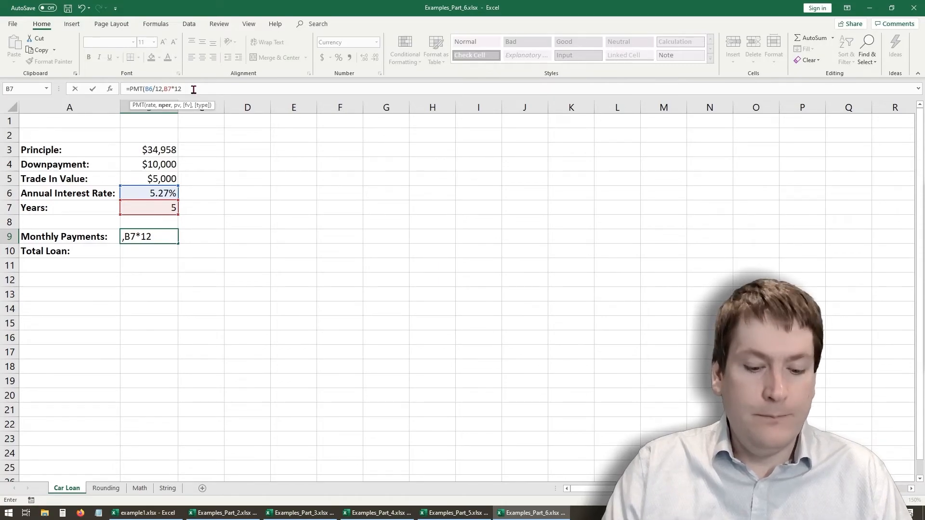
text(,)
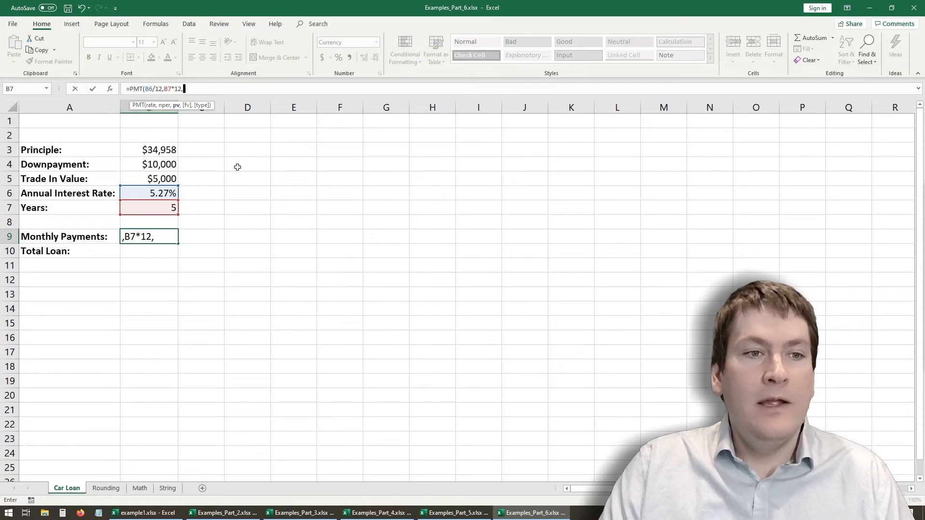
- Add B3-B4-B5 as the present value and enter the B9 formula as =PMT(B6/12,B7*12,B3-B4-B5)
click(159, 151)
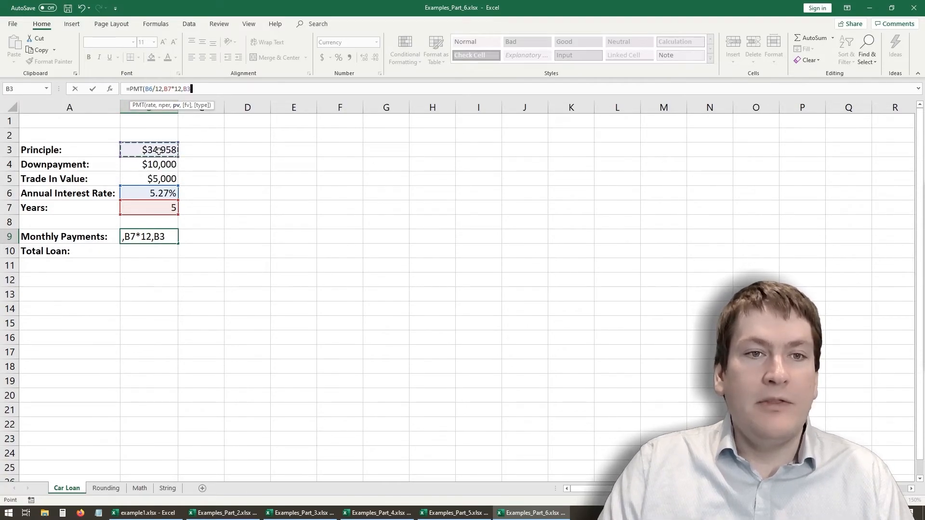
text(-)
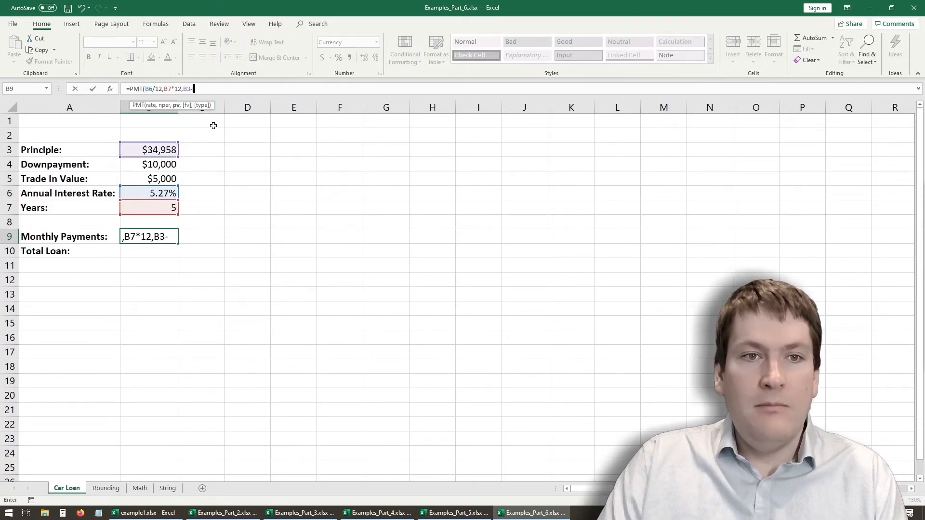
click(155, 165)
text(-)
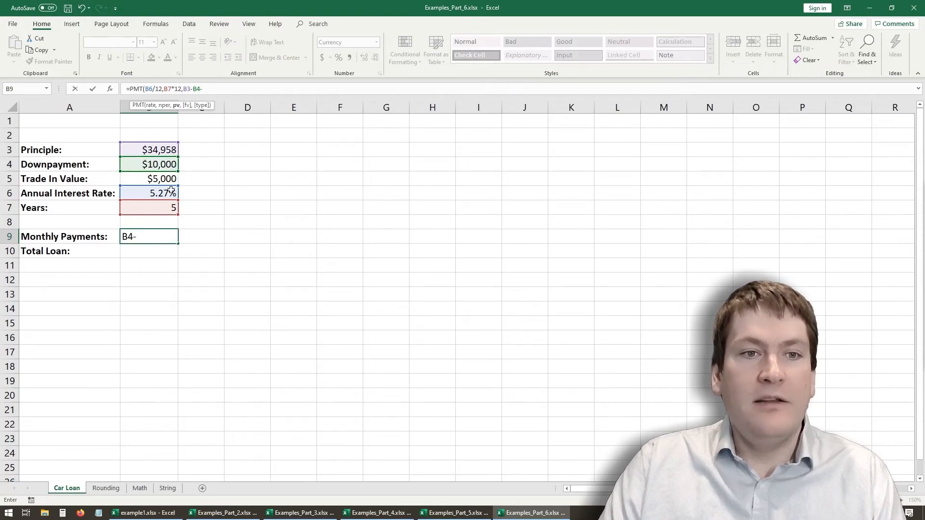
click(166, 179)
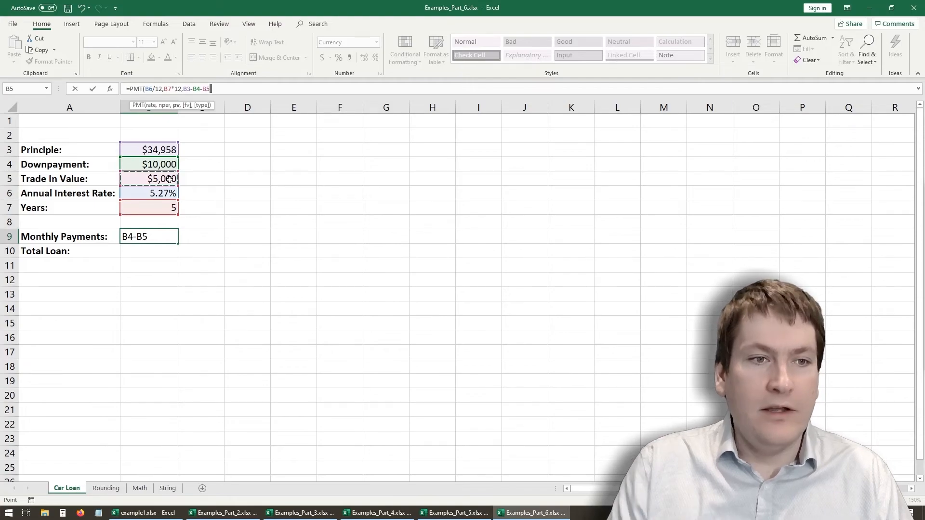
text())
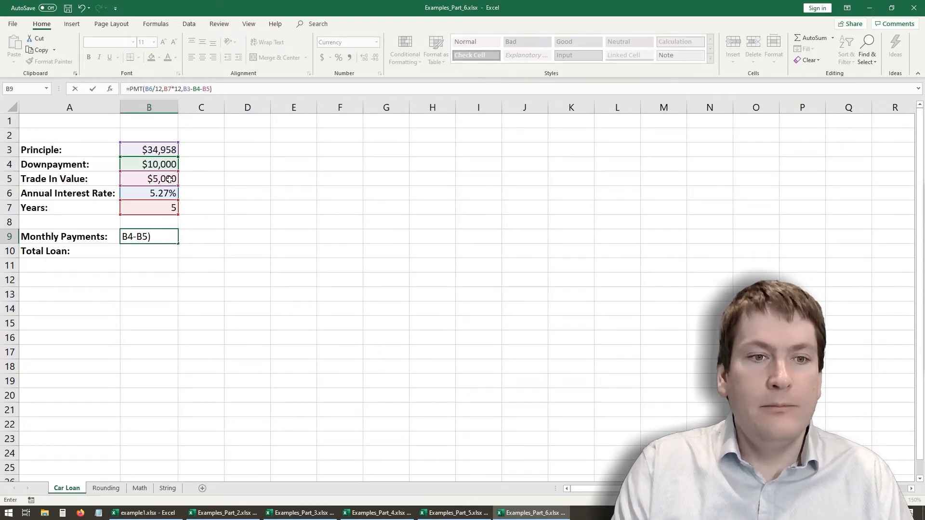
key(Return)
click(123, 241)
click(149, 255)
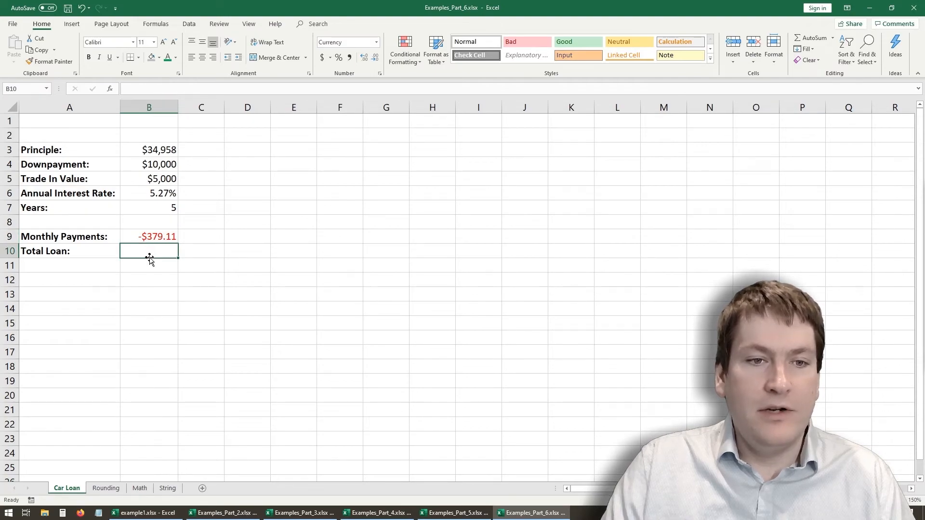
click(169, 237)
click(155, 265)
- Try multiplying the PMT formula in B9 by -1 to flip the payment's sign
click(155, 237)
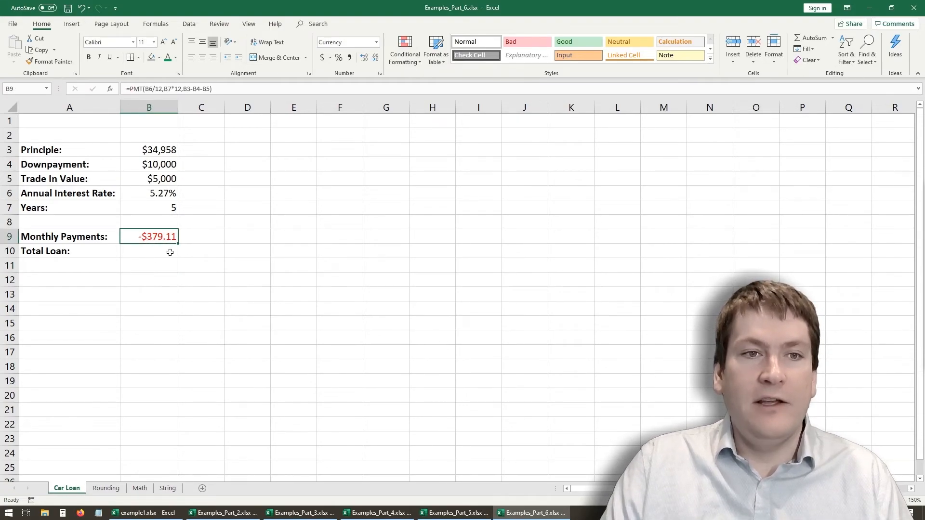
click(232, 89)
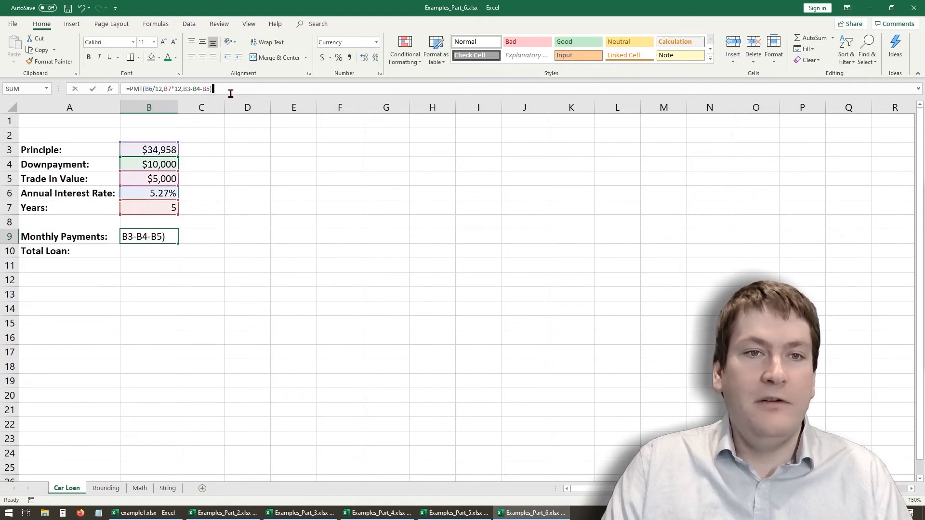
text(*)
text(-1)
key(Return)
- Remove the *-1 factor from the end of the B9 formula
click(161, 238)
click(226, 89)
key(BackSpace)
key(BackSpace)
key(BackSpace)
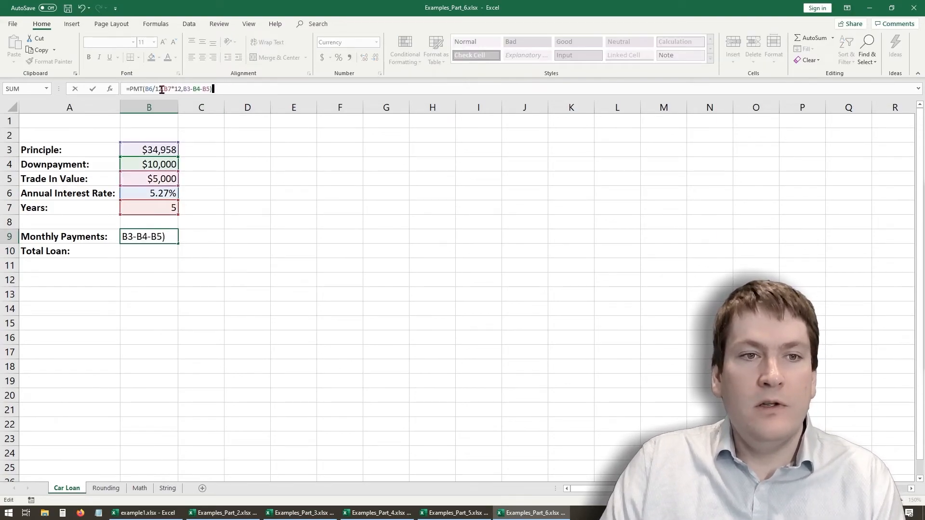
- Wrap the B9 payment formula in ABS, making it =ABS(PMT(B6/12,B7*12,B3-B4-B5))
click(128, 89)
text(ABS()
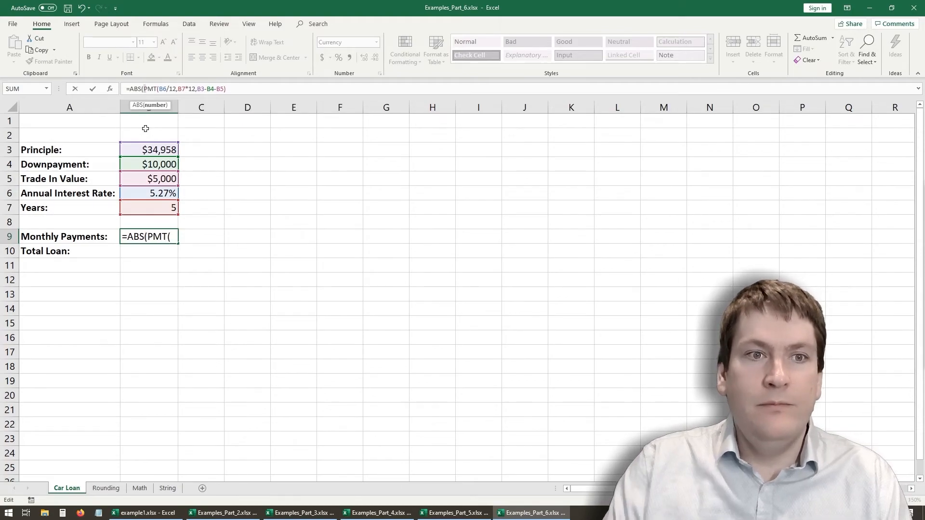
click(235, 89)
text())
key(Return)
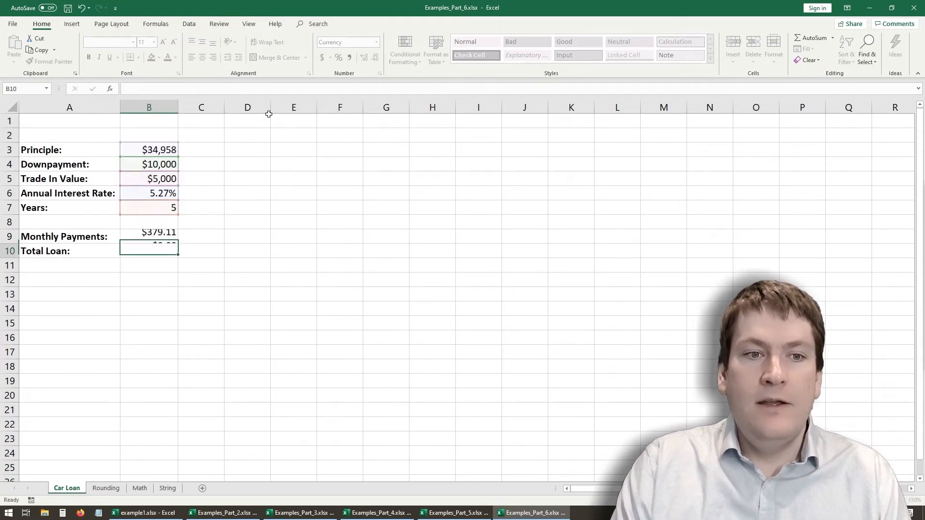
- Remove the ABS wrapper from B9, restoring =PMT(B6/12,B7*12,B3-B4-B5), and select the Total Loan cell B10
click(170, 236)
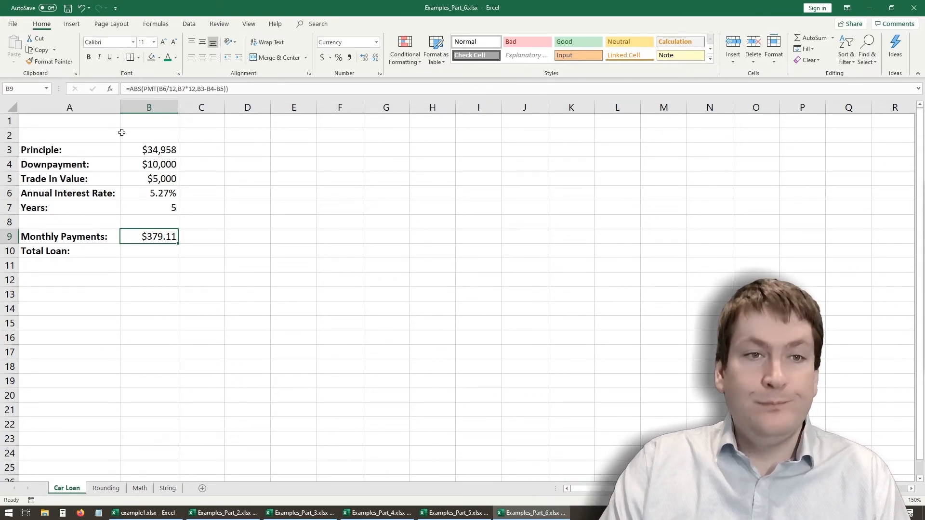
drag(144, 88, 133, 88)
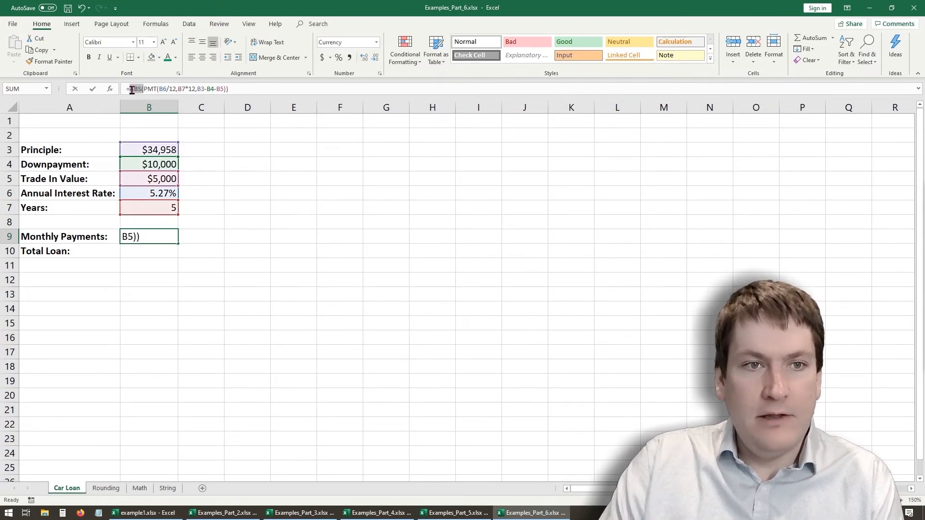
key(Delete)
key(Delete)
click(219, 88)
key(BackSpace)
key(Return)
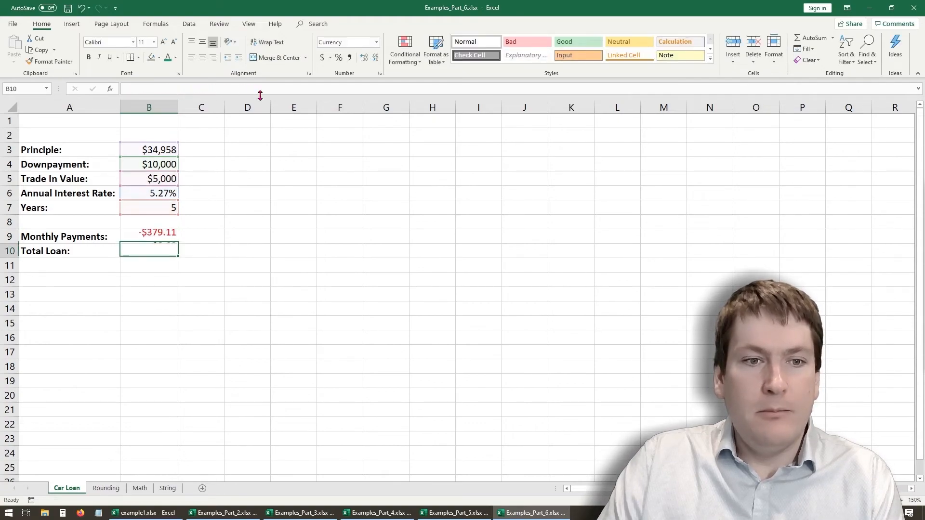
drag(183, 266, 179, 277)
click(153, 251)
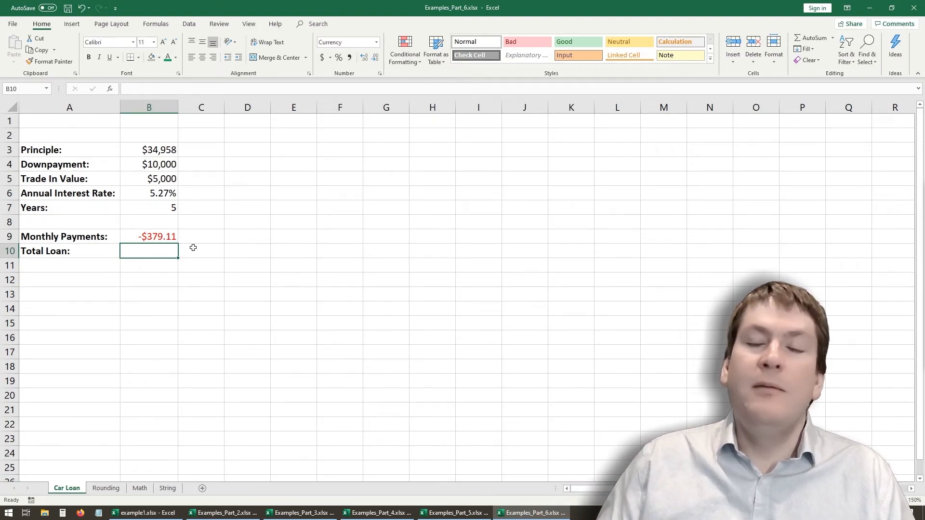
- Calculate the Total Loan in B10 with =PV(B6/12,B7*12,B9), using the monthly rate, number of months and monthly payment
text(=)
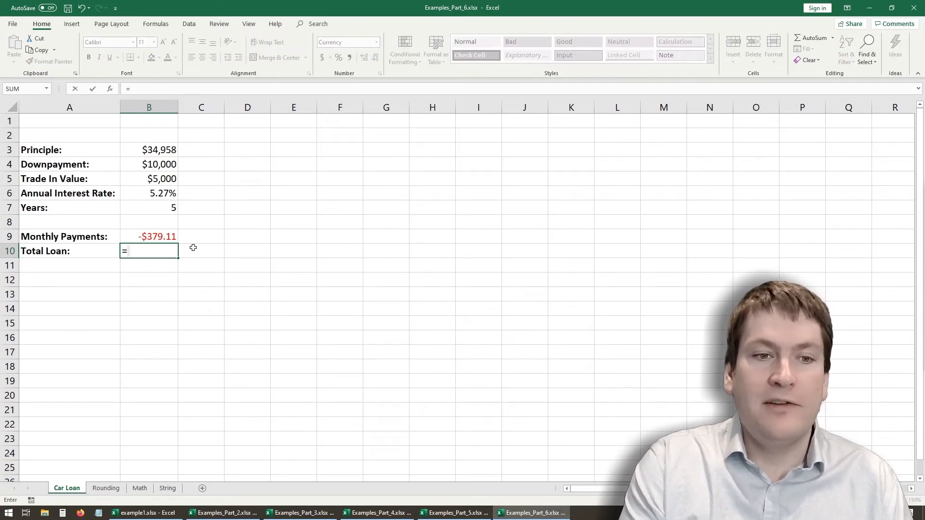
text(v)
text(v)
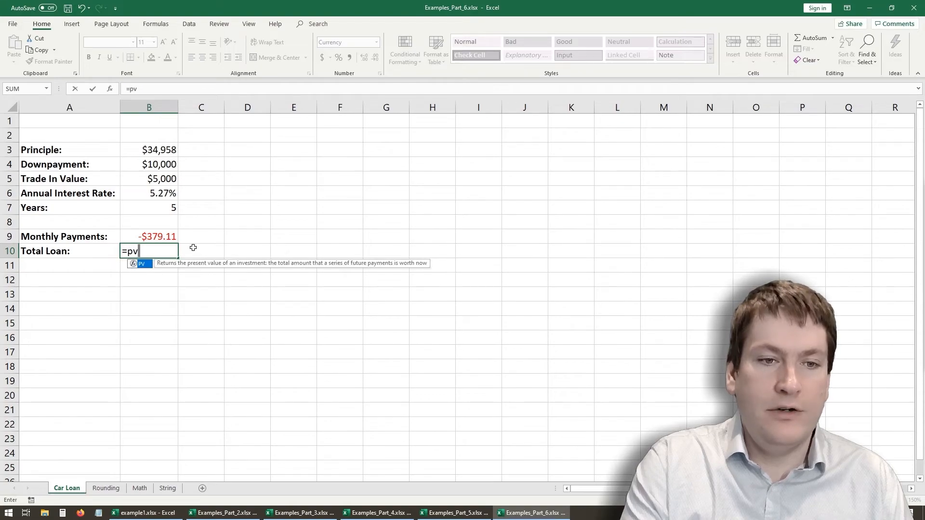
text(()
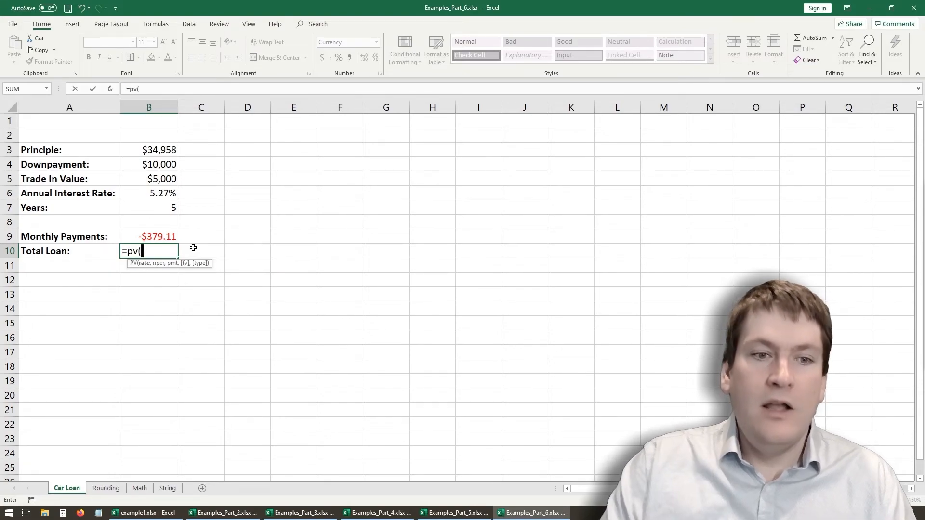
click(164, 195)
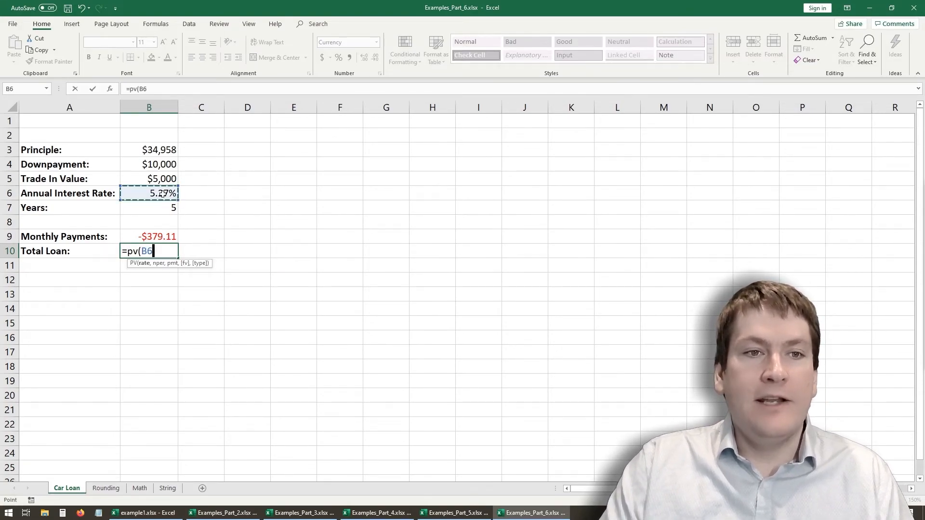
click(169, 89)
text(/1)
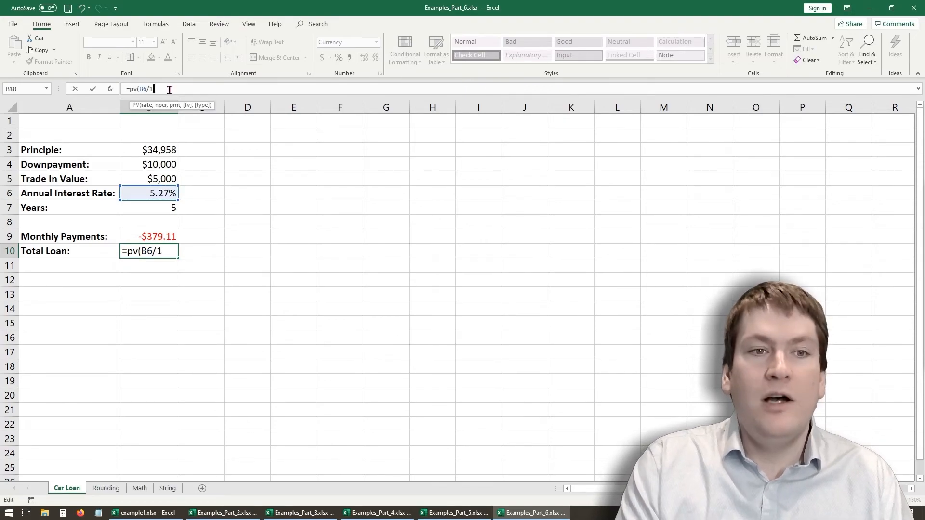
text(2,)
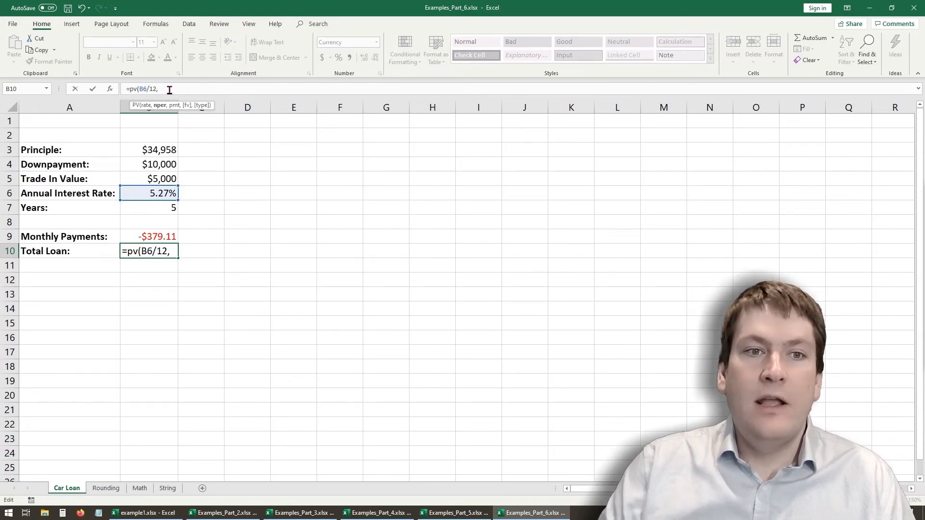
click(158, 209)
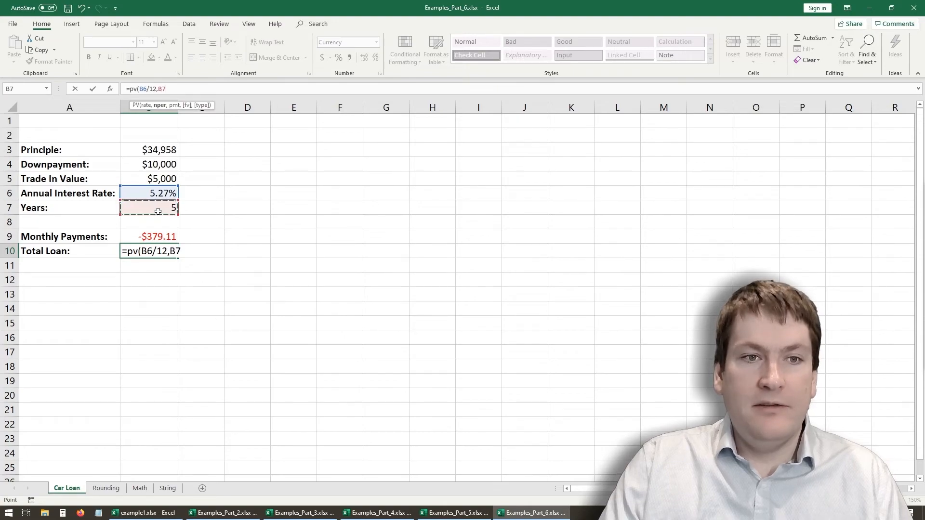
text(*12)
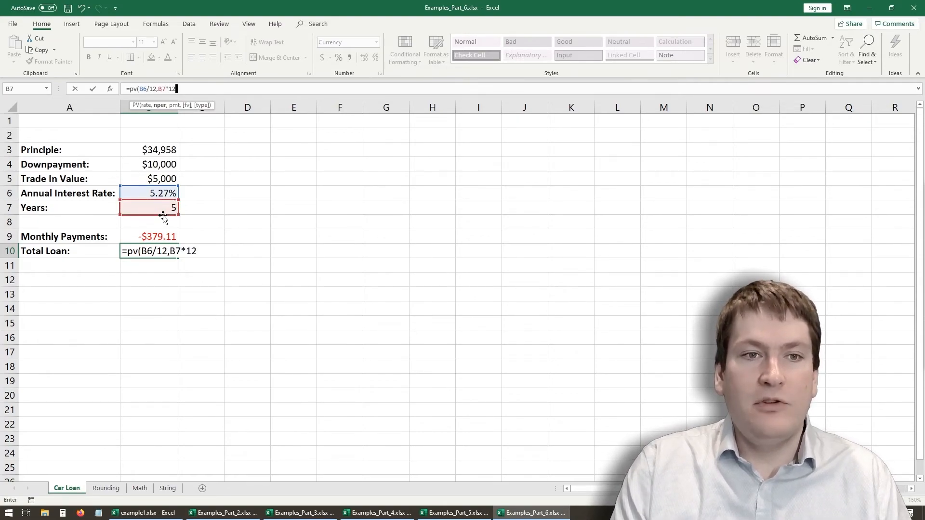
text(,)
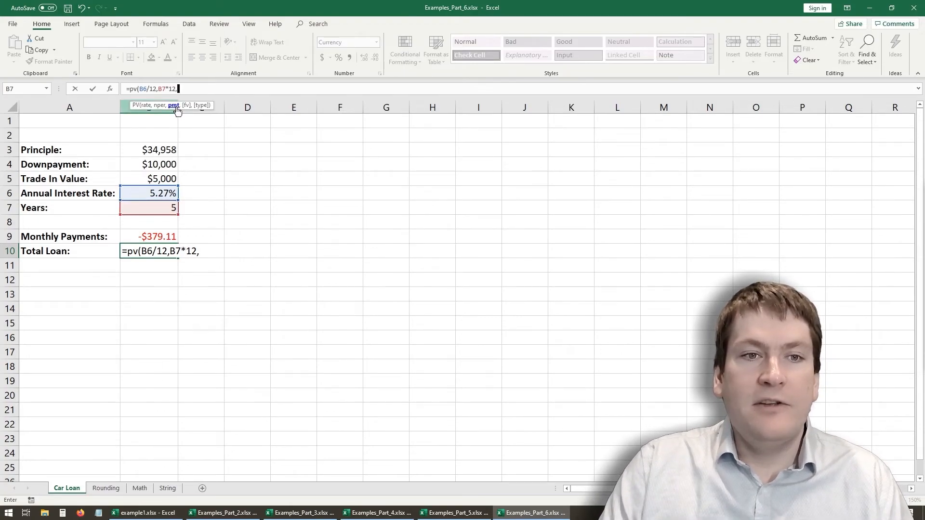
click(150, 235)
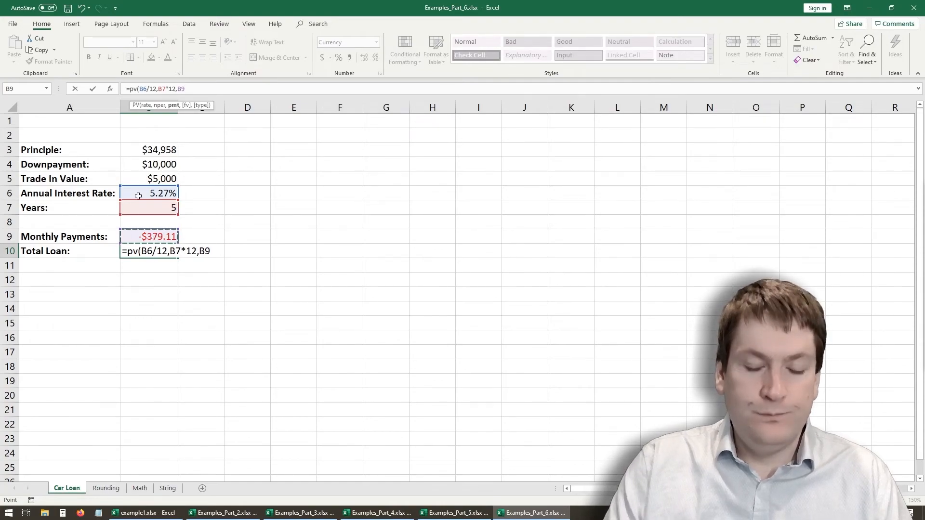
text())
key(Return)
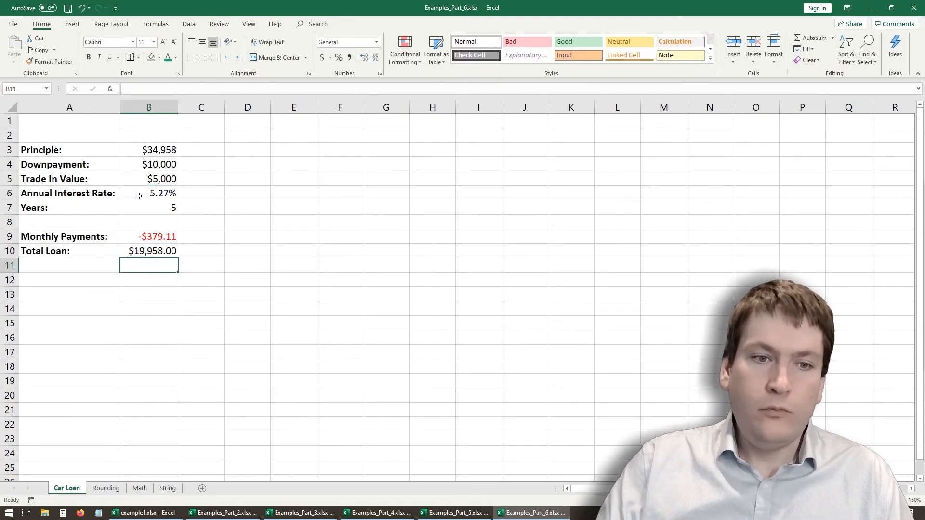
click(147, 254)
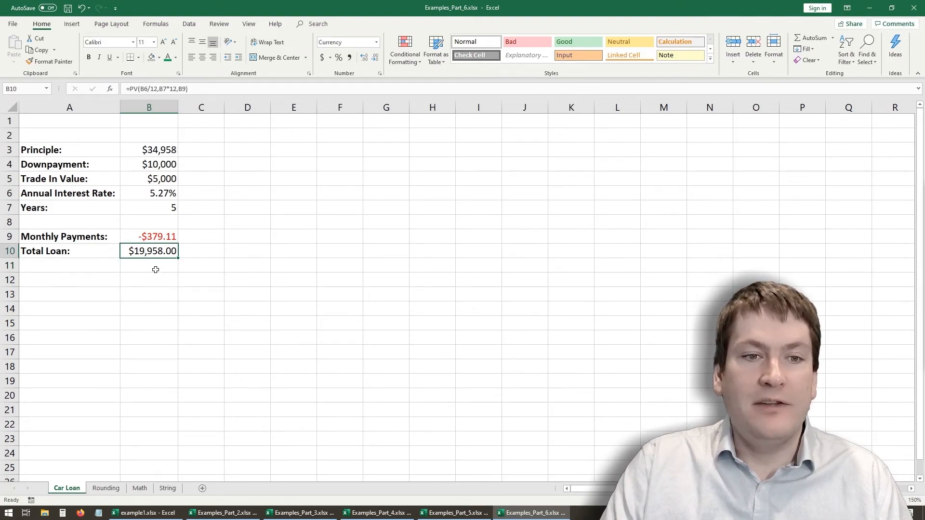
- Leave the finished loan calculation and switch to the Rounding sheet
click(201, 257)
click(174, 308)
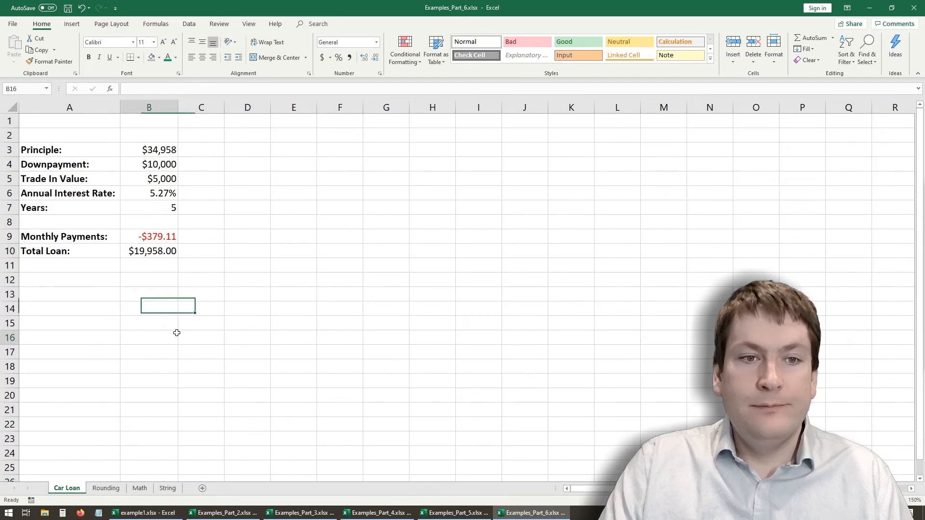
click(177, 334)
click(106, 488)
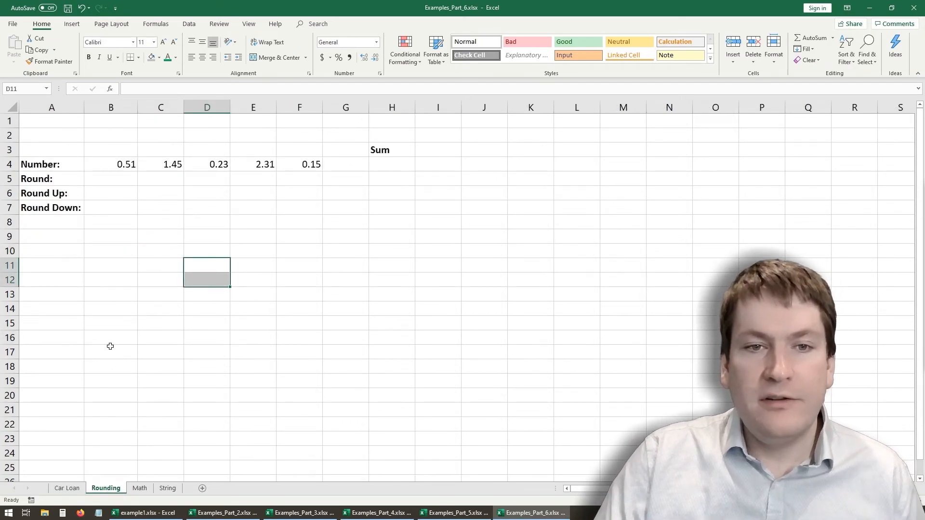
click(144, 222)
- Try increasing and decreasing the displayed decimal places of B4, ending back at two decimals
click(126, 166)
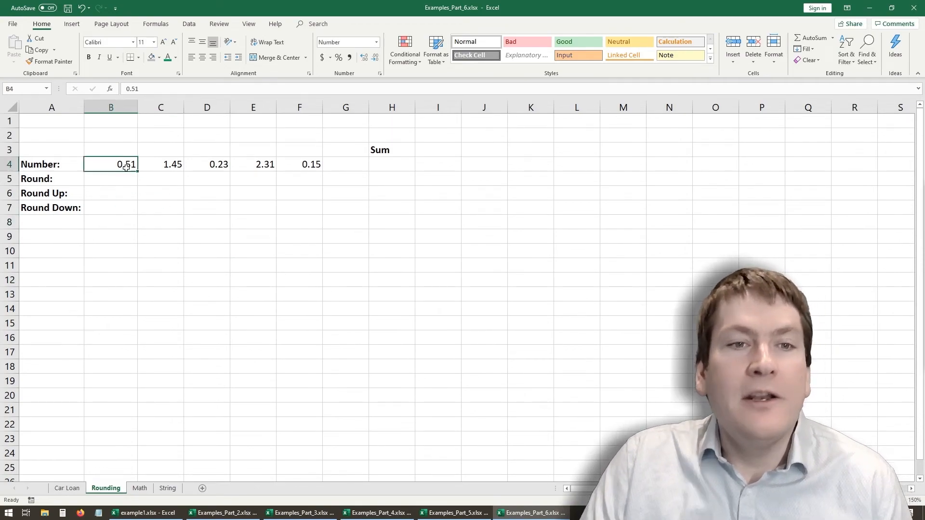
click(364, 59)
click(375, 60)
click(373, 62)
click(364, 61)
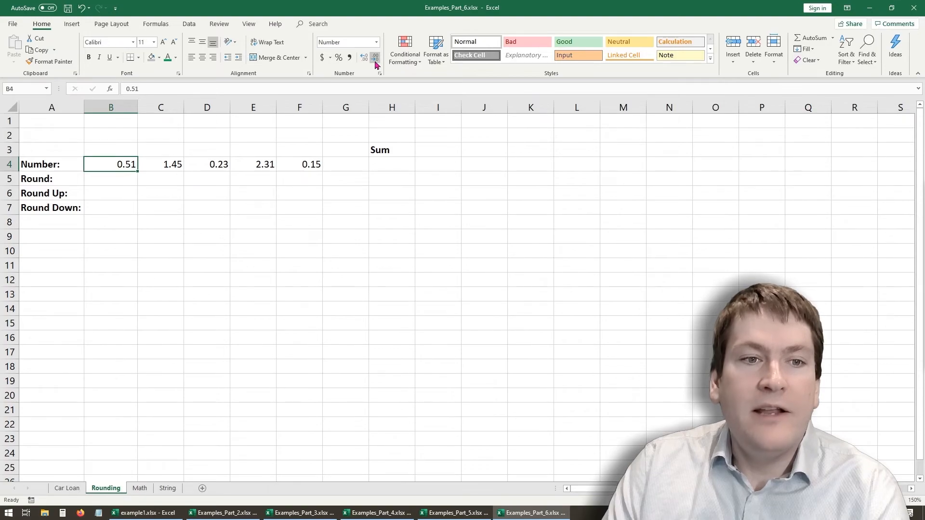
click(364, 58)
click(375, 59)
click(375, 59)
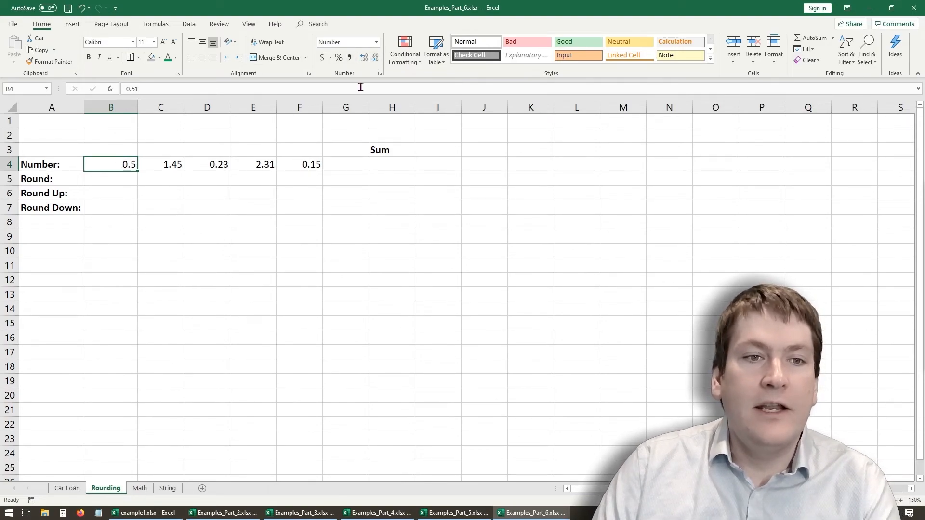
click(364, 58)
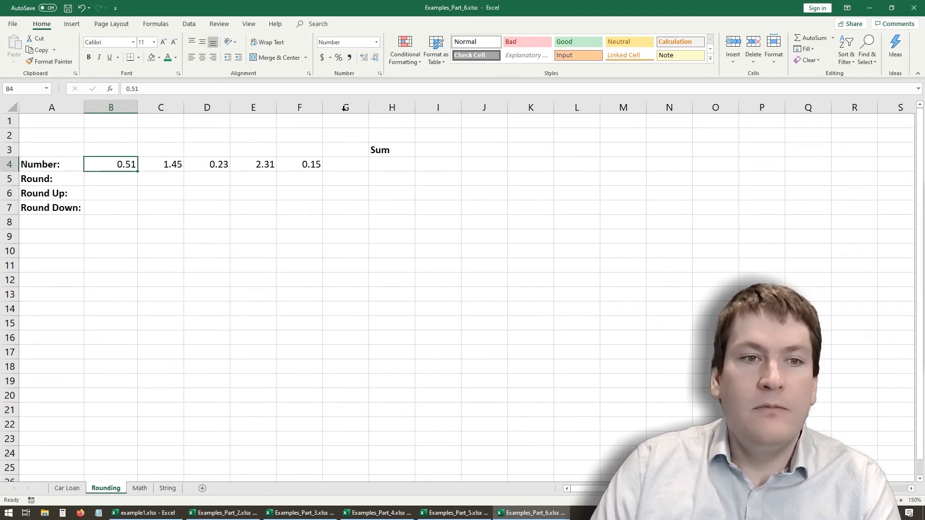
- Reduce the displayed decimals of the numbers in B4:F4 to zero
click(238, 223)
drag(309, 165, 115, 163)
click(375, 58)
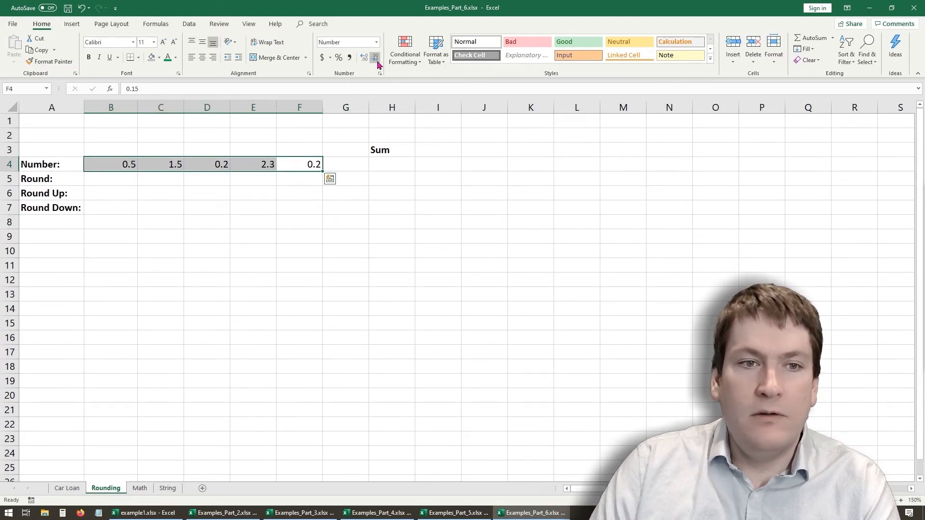
click(375, 58)
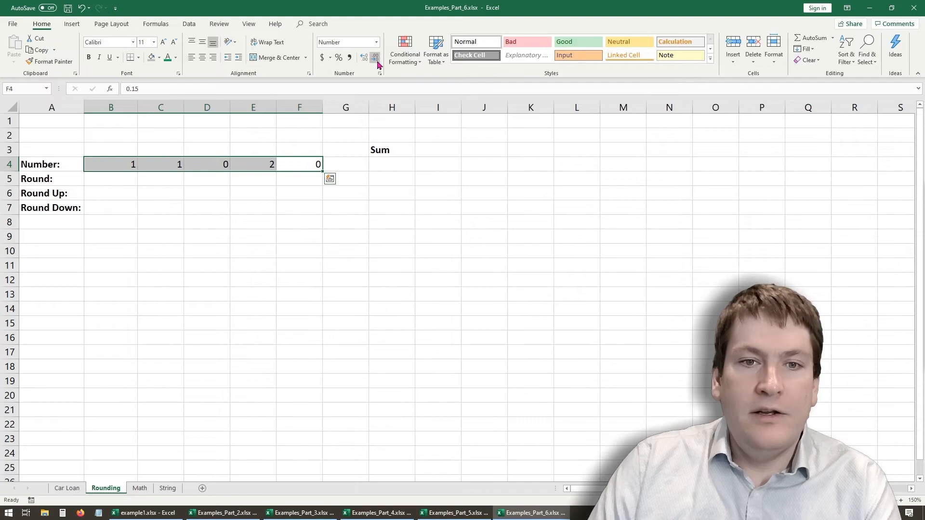
- Total the Number row in H4 with =SUM(B4:F4) and select the result cell
click(298, 265)
click(379, 165)
text(=sum()
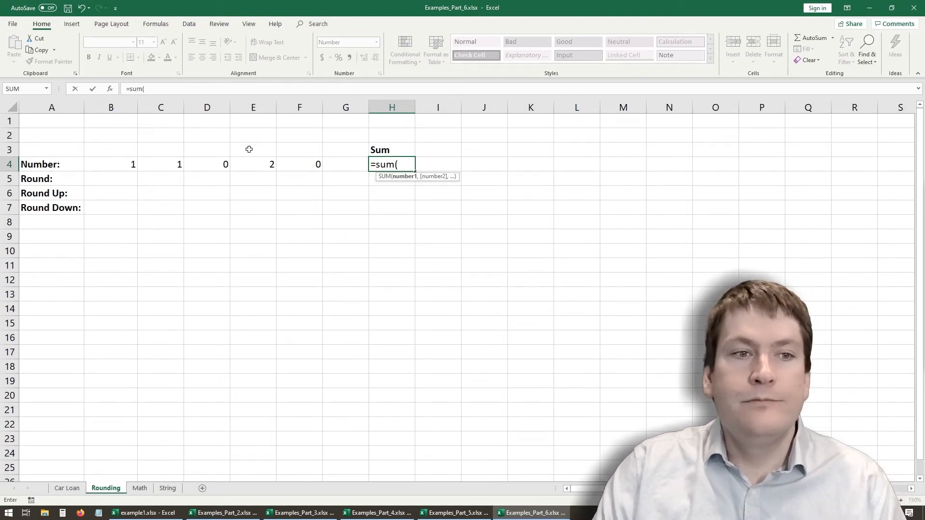
drag(126, 163, 308, 164)
click(243, 91)
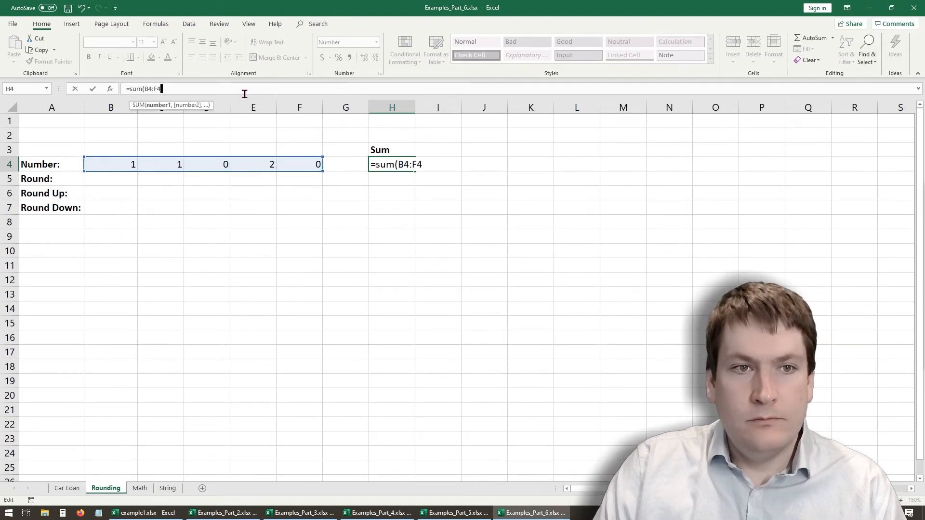
key(Return)
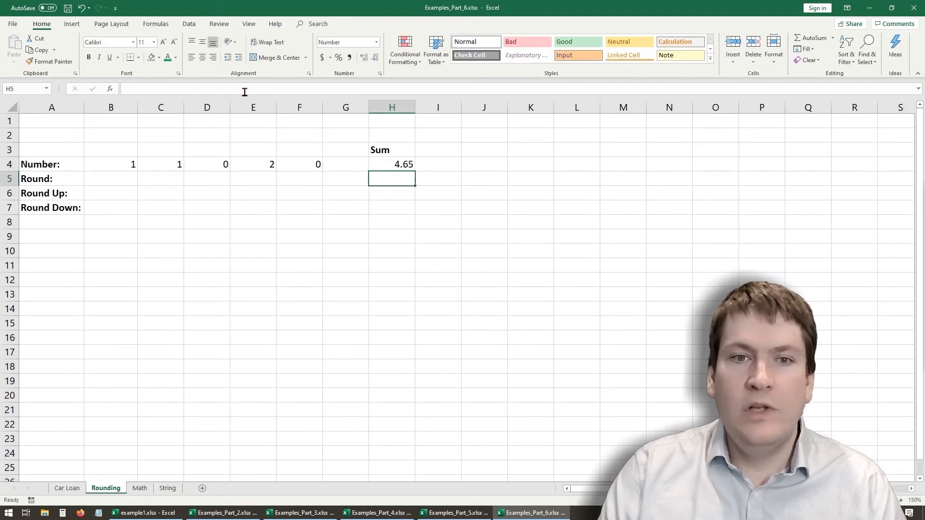
key(Up)
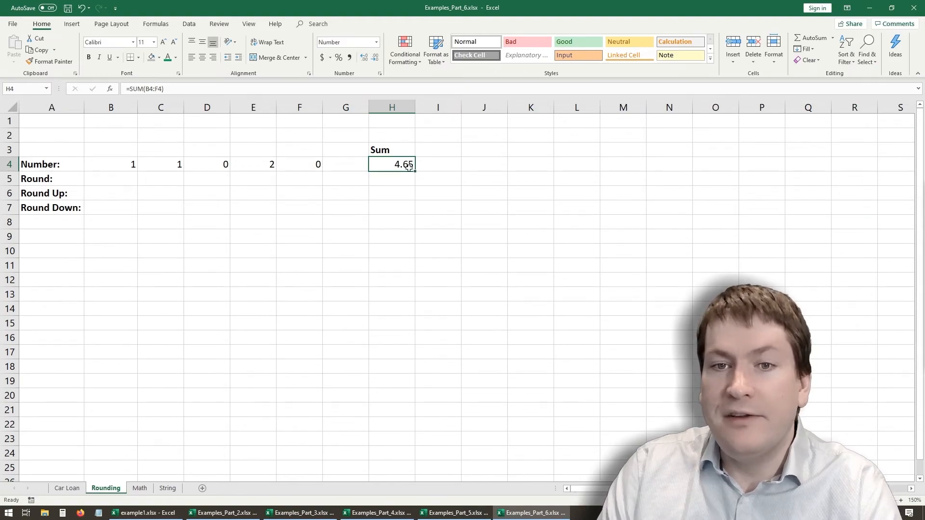
- Restore the numbers in B4:F4 to two displayed decimal places
click(317, 193)
drag(314, 165, 133, 164)
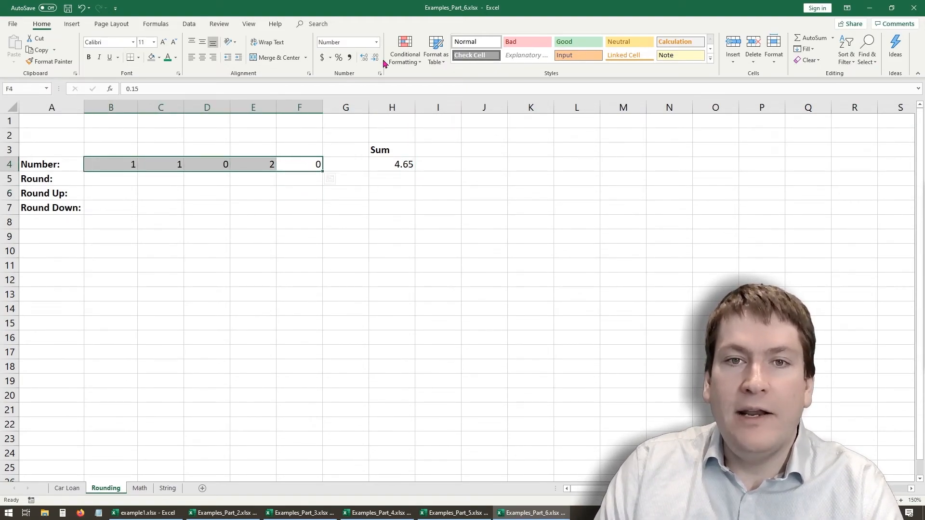
click(364, 58)
click(363, 57)
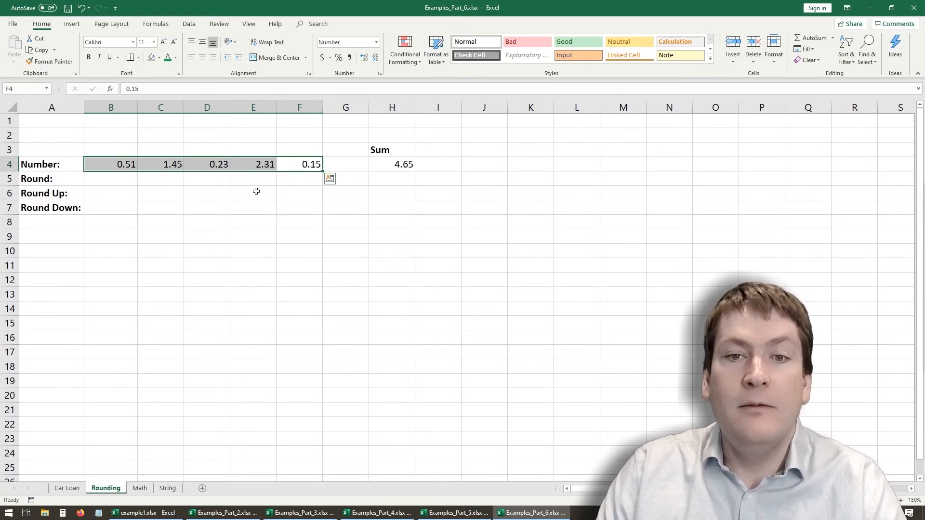
click(204, 210)
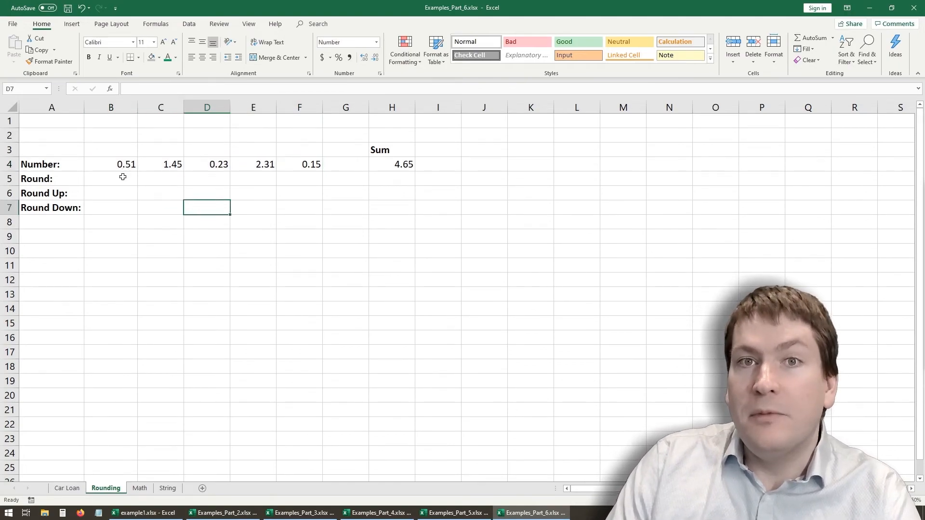
- Try adding and removing a displayed decimal place on B4:F4, and check the sum formula in H4
drag(113, 164, 299, 164)
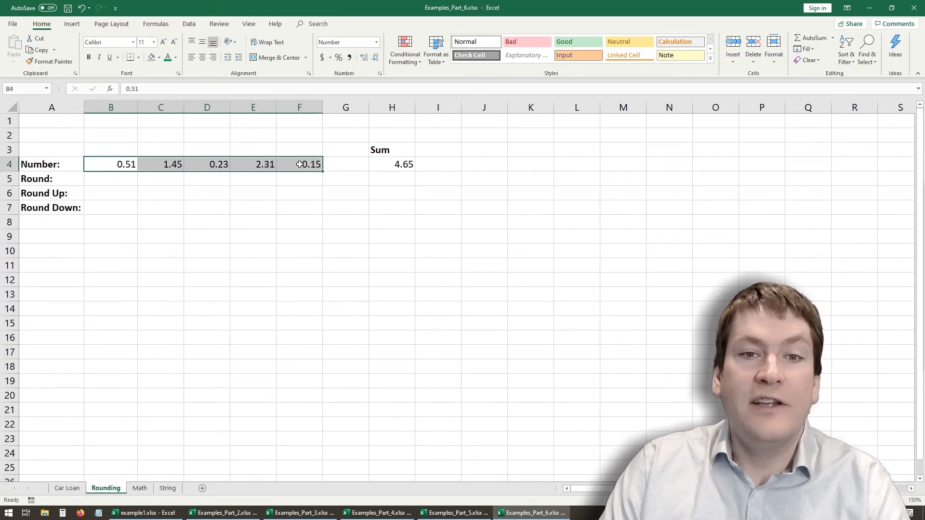
click(365, 57)
click(375, 57)
click(392, 164)
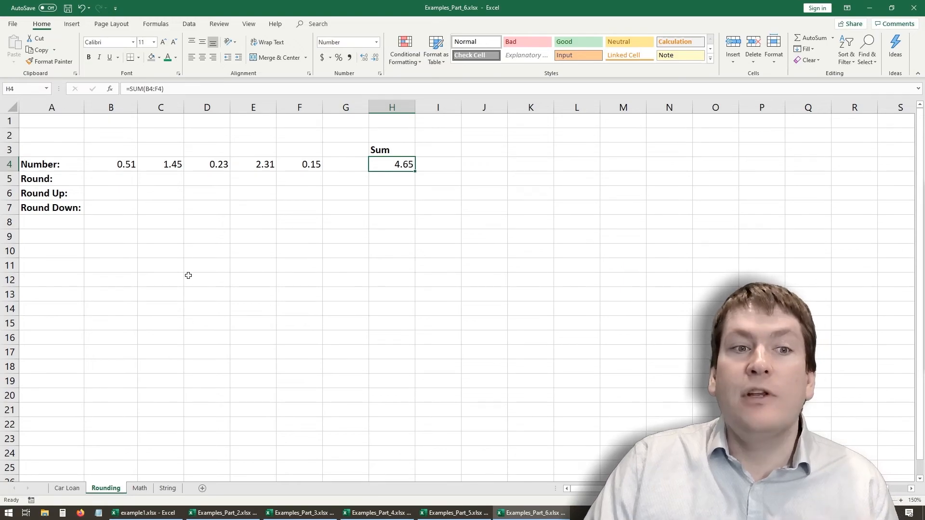
- Round the first number to one decimal place in B5 with =ROUND(B4,1) and select that cell
click(114, 179)
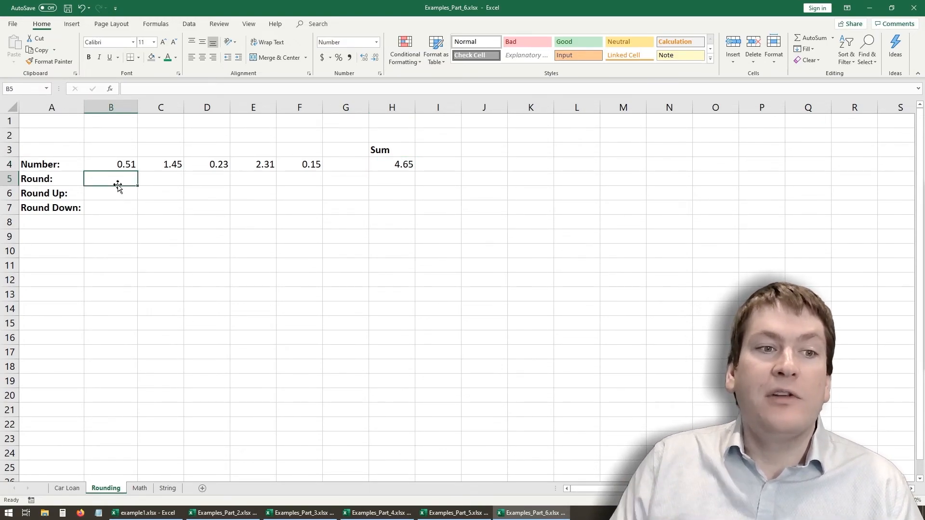
text(=round()
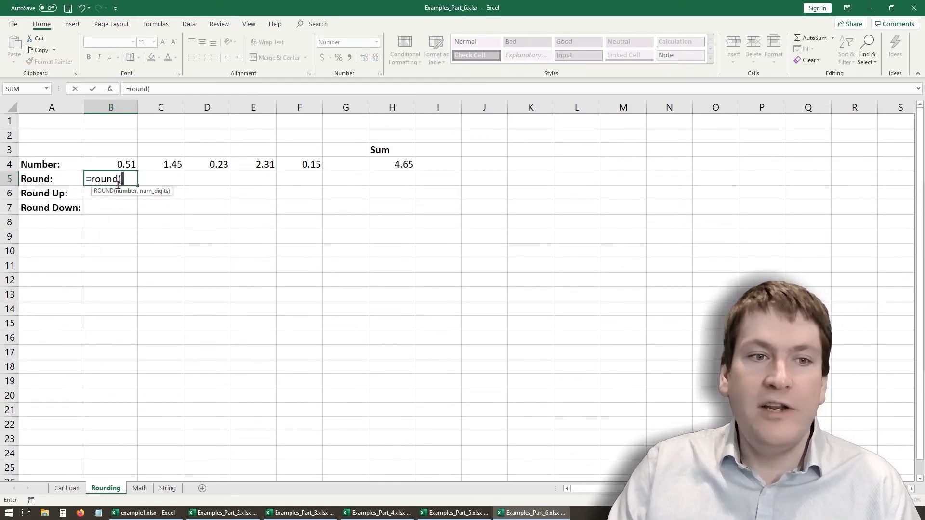
click(130, 162)
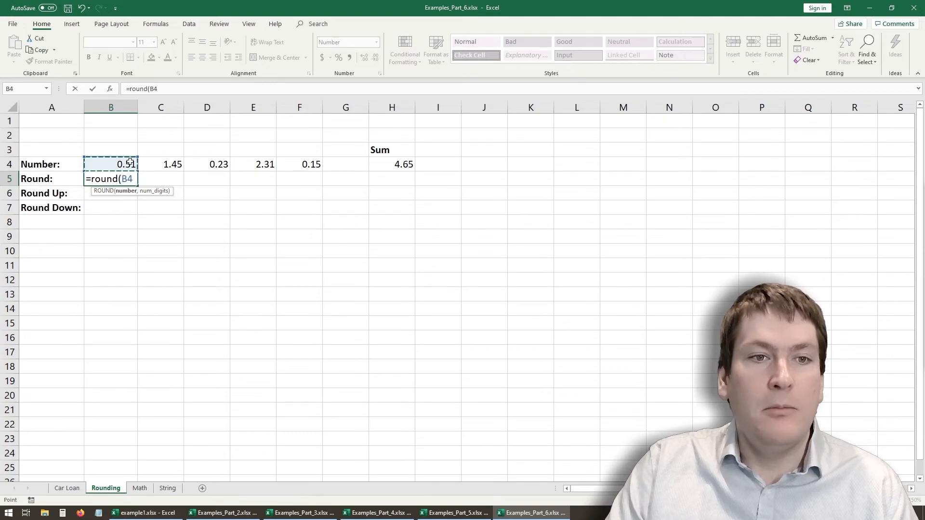
click(170, 90)
text(,)
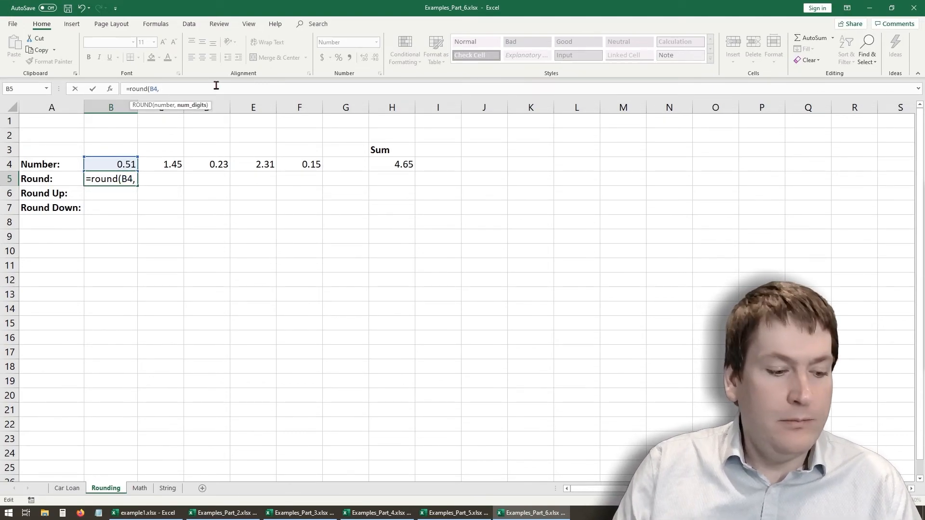
text(1))
key(Return)
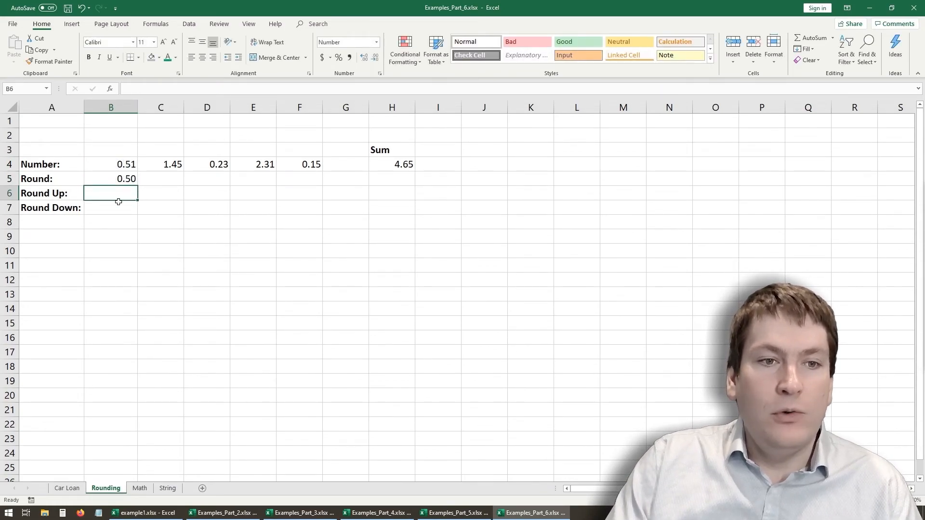
click(97, 182)
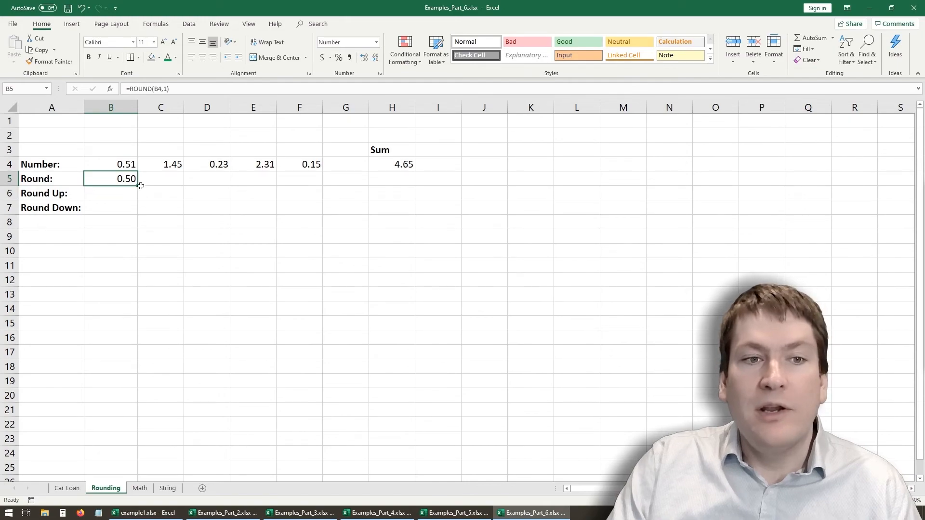
- Change the B5 formula to =ROUND(B4,0) and fill it across the Round row through F5
click(174, 88)
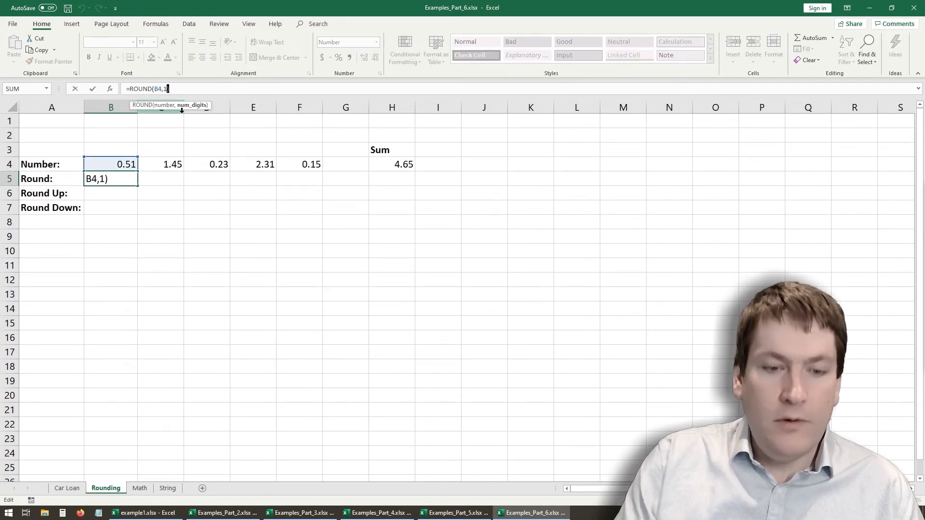
key(BackSpace)
text(1)
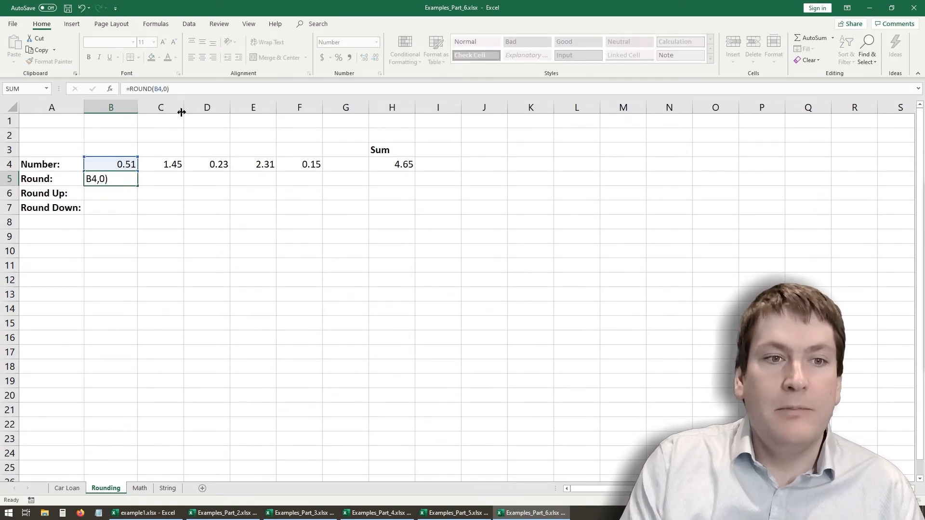
key(Return)
click(129, 181)
drag(137, 188, 322, 187)
- Check the rounding formulas in the Round row, from B5 through F5
click(177, 179)
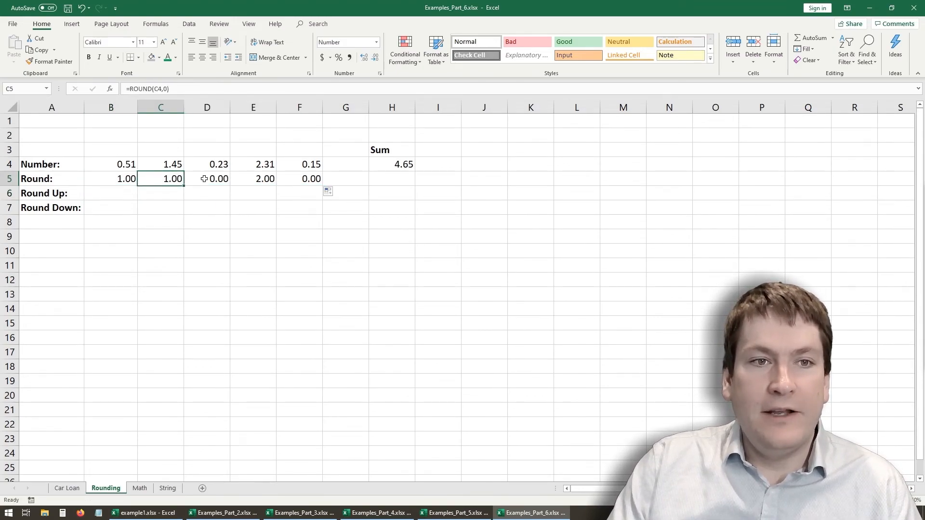
click(204, 179)
click(247, 176)
click(284, 176)
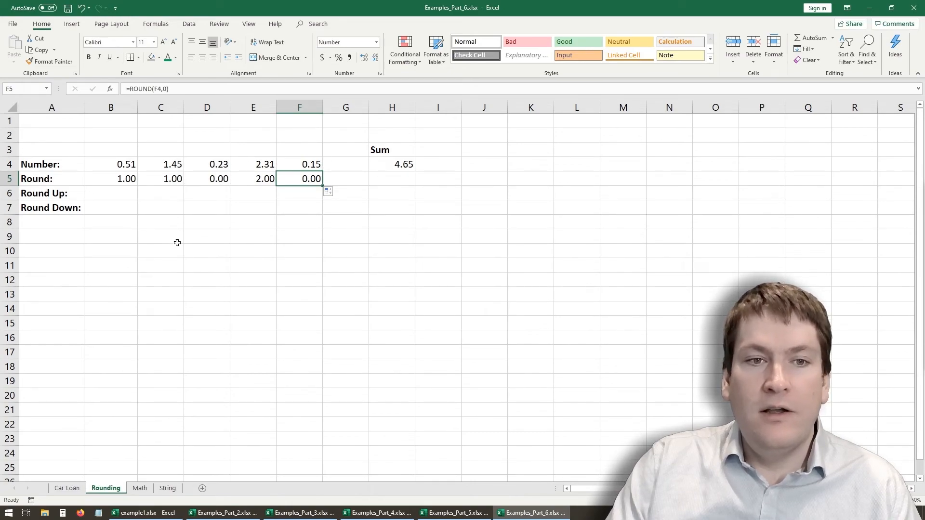
drag(180, 211, 179, 223)
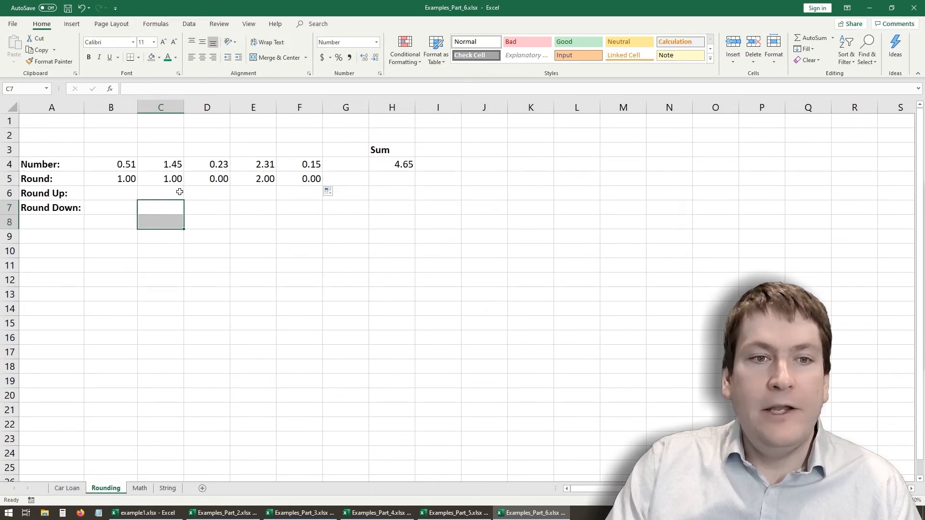
click(153, 174)
click(121, 179)
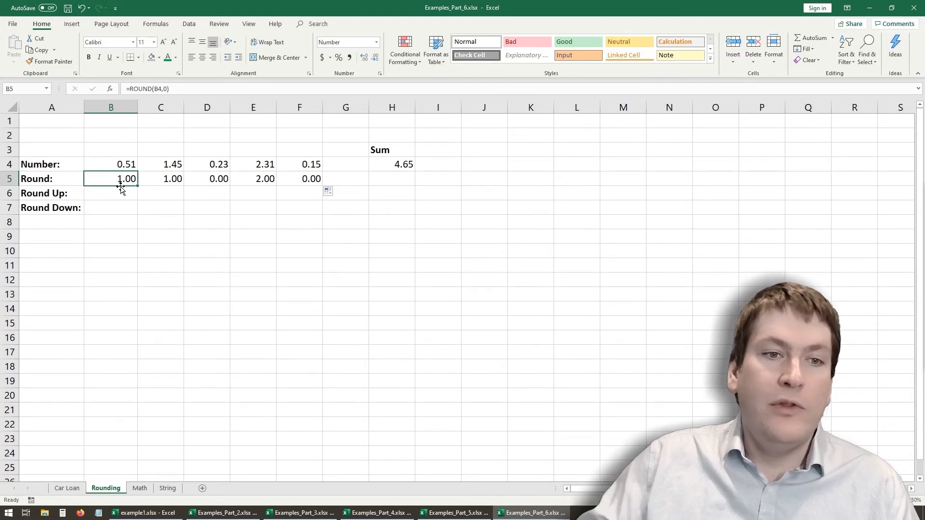
- Total the Round row in H5 with =SUM(B5:F5)
click(390, 173)
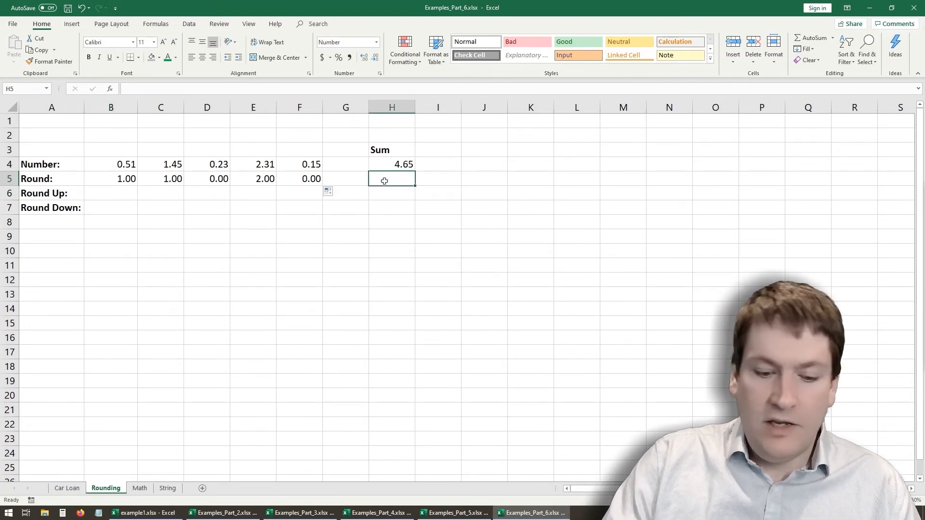
text(=su,)
key(BackSpace)
text(m()
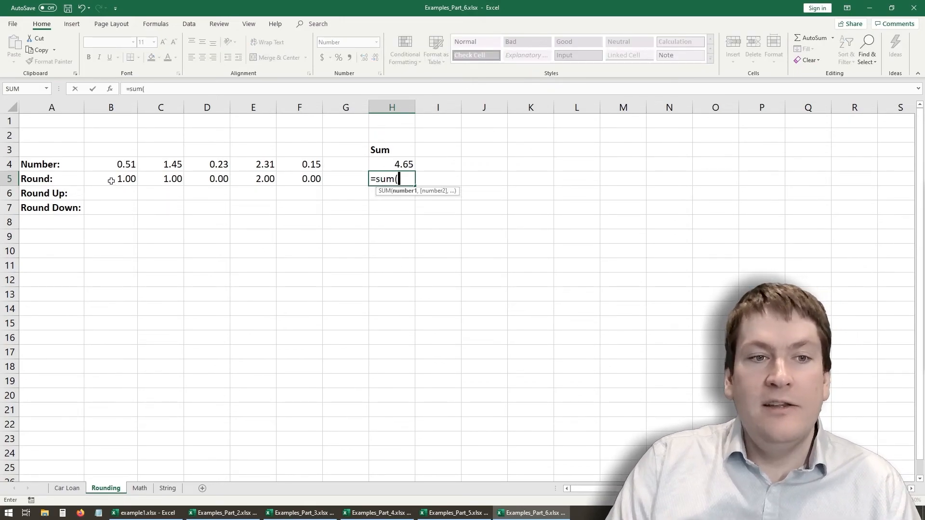
drag(111, 180, 311, 181)
click(190, 89)
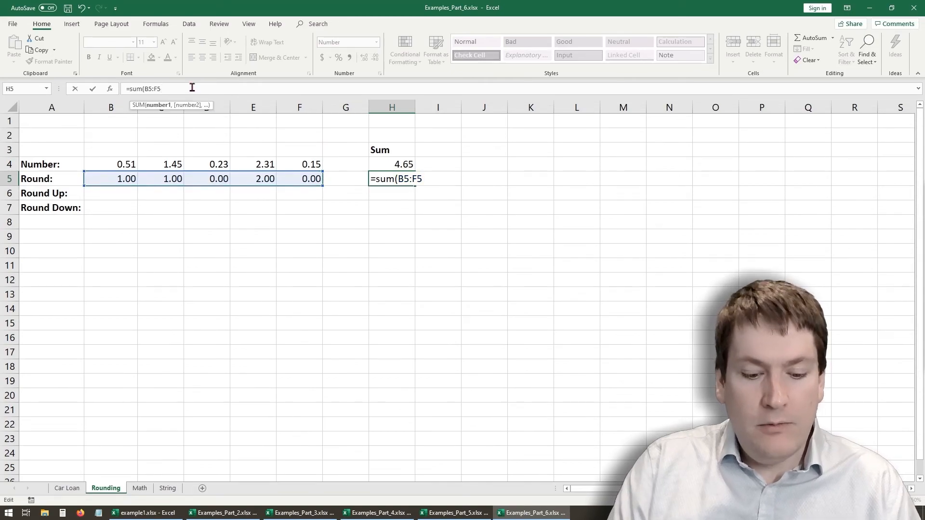
text())
key(Return)
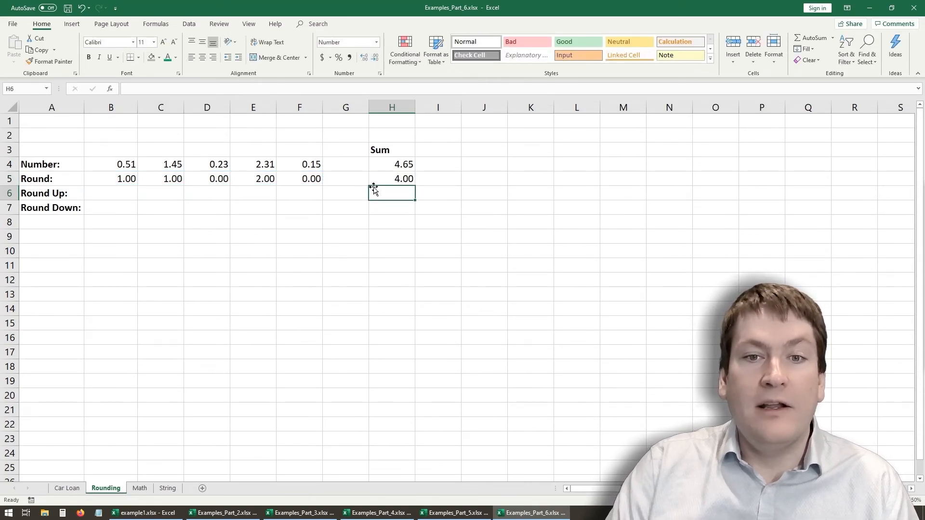
- Round the first number up to a whole number in B6 with =ROUNDUP(B4,0) and fill the formula across through F6
click(117, 193)
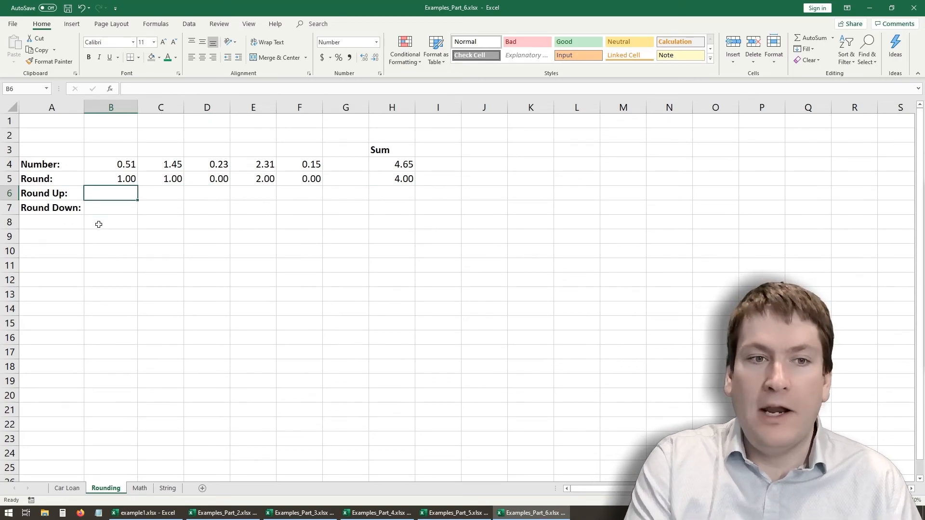
key(Right)
click(131, 194)
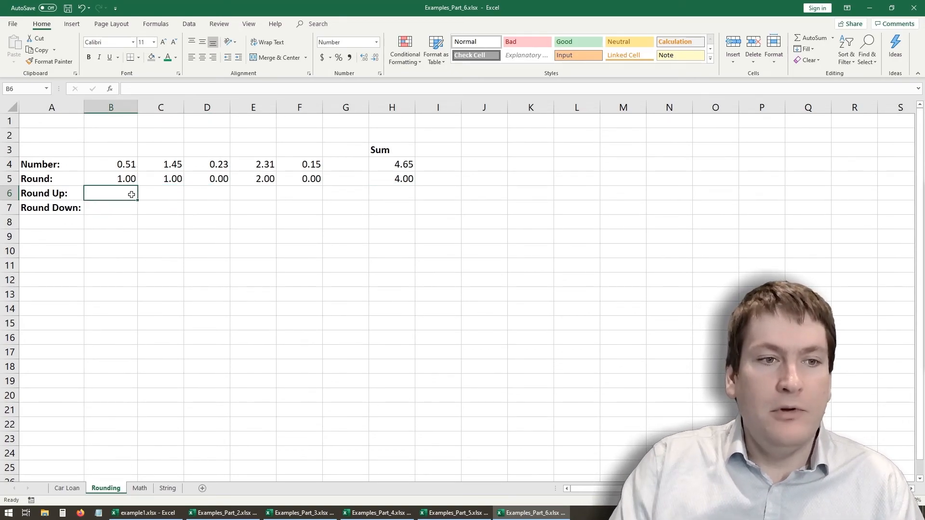
text(=roundu)
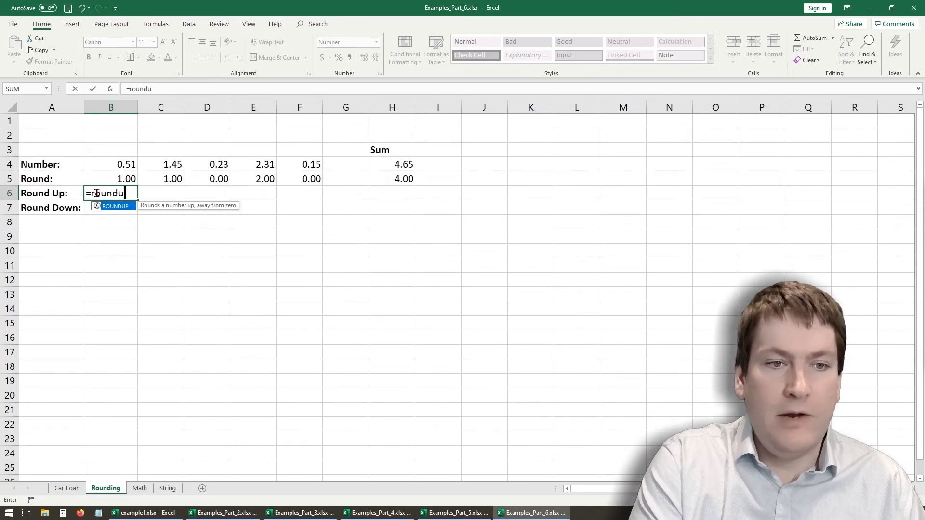
text(p()
click(120, 163)
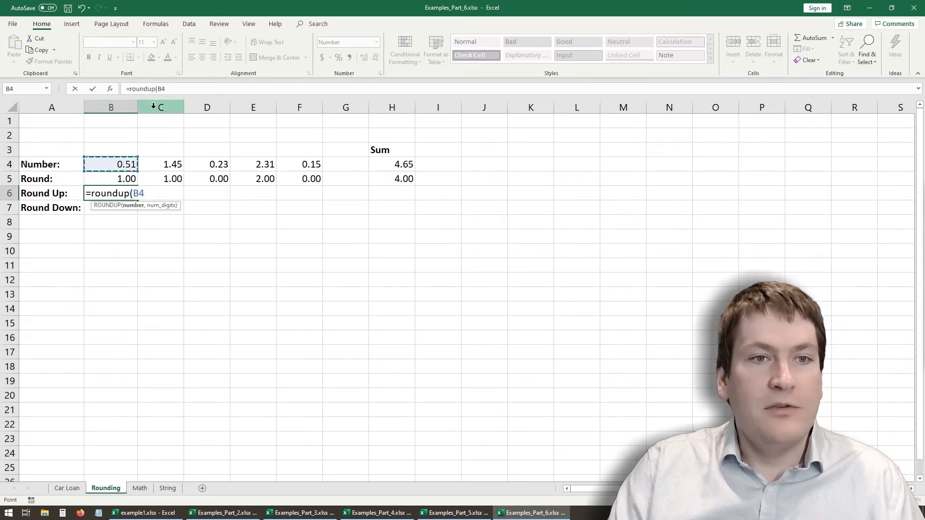
click(185, 87)
text(,)
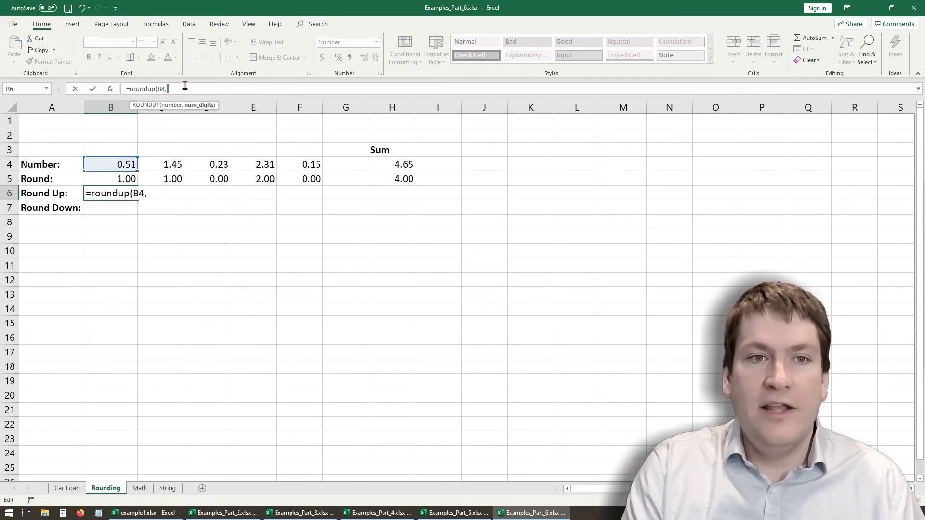
text(0)
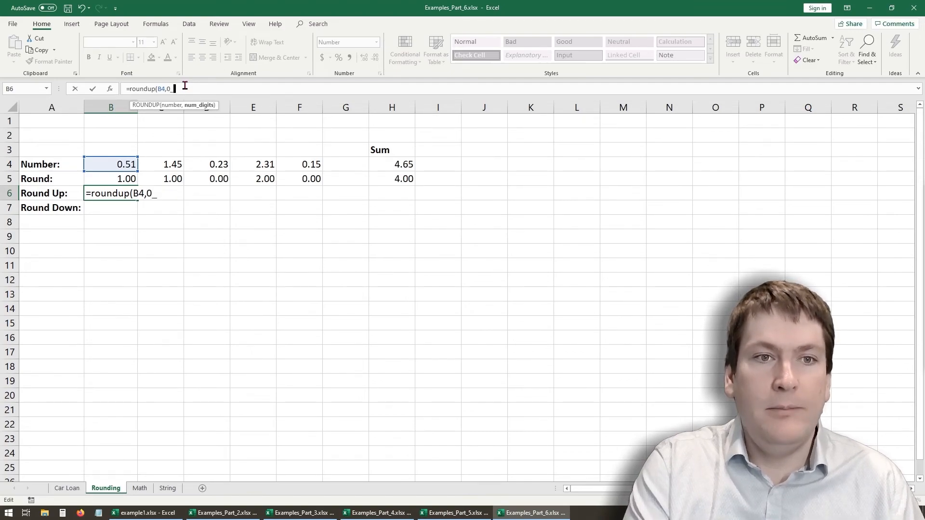
key(Return)
click(124, 195)
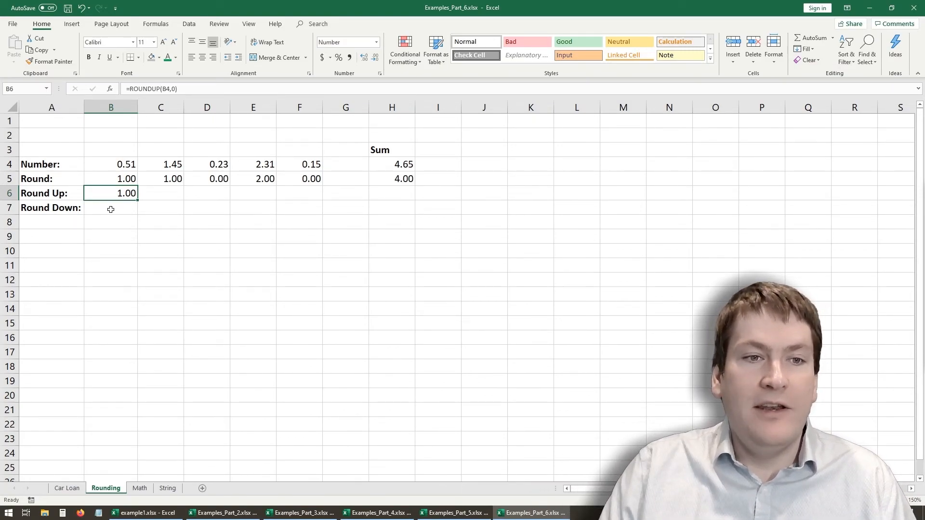
drag(140, 199, 315, 199)
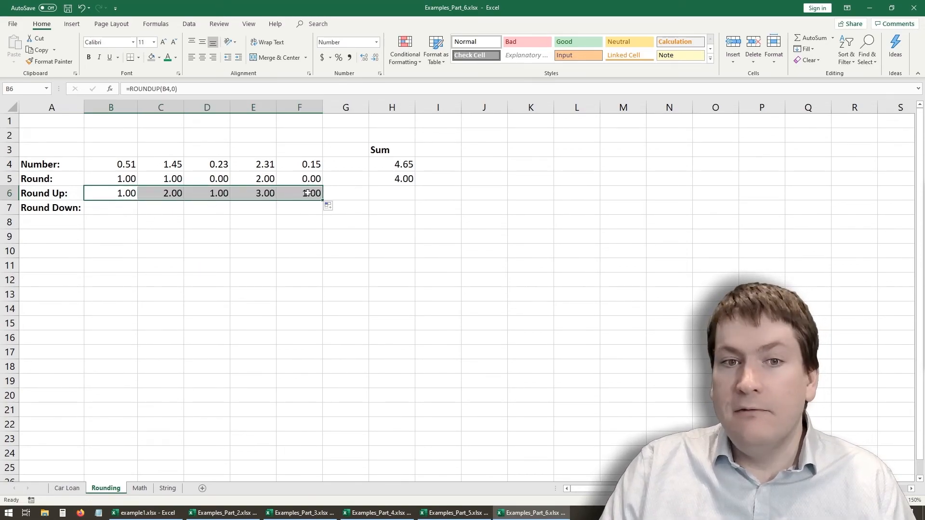
- Round the first number down to a whole number in B7 with =ROUNDDOWN(B4,0) and fill the formula across through F7
click(109, 207)
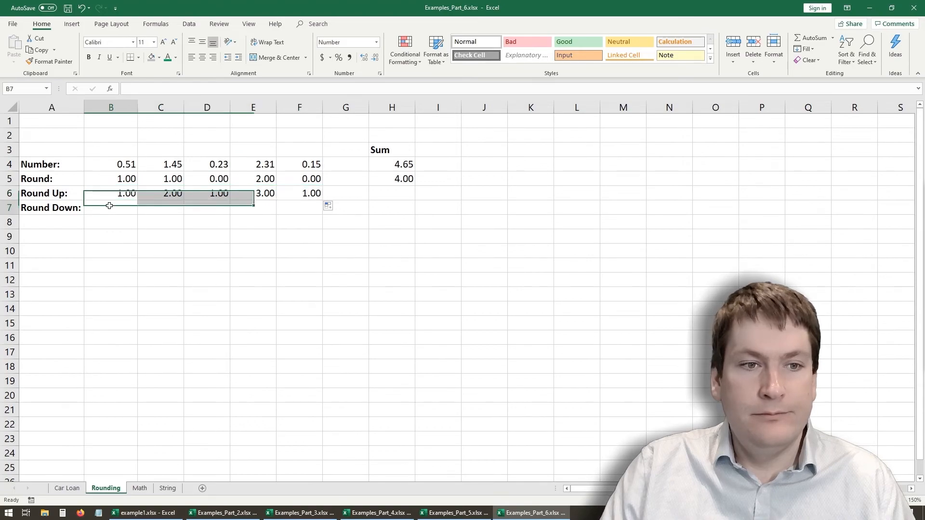
click(147, 85)
text(=)
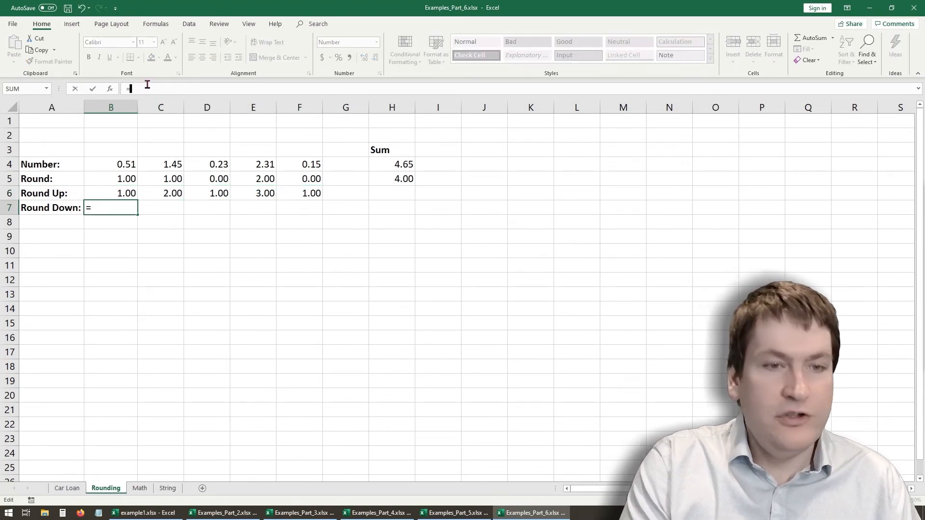
text(rounddown()
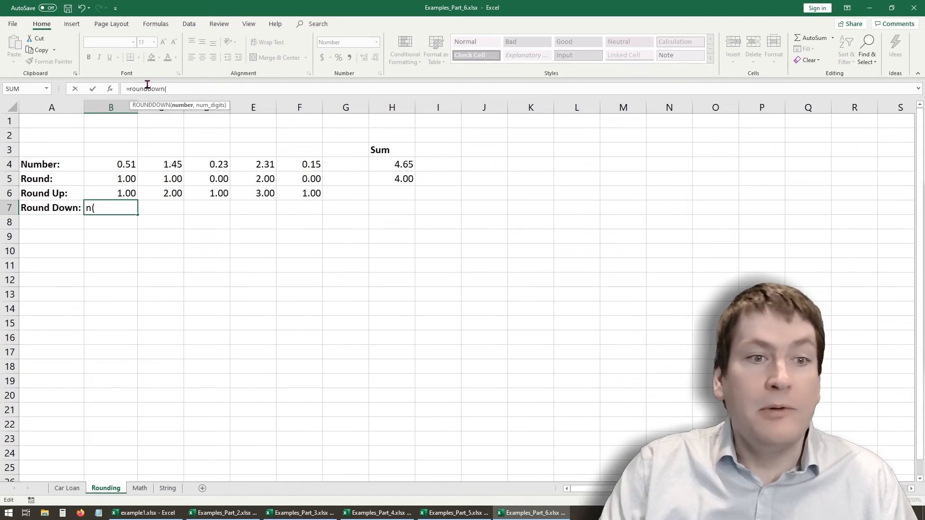
click(131, 164)
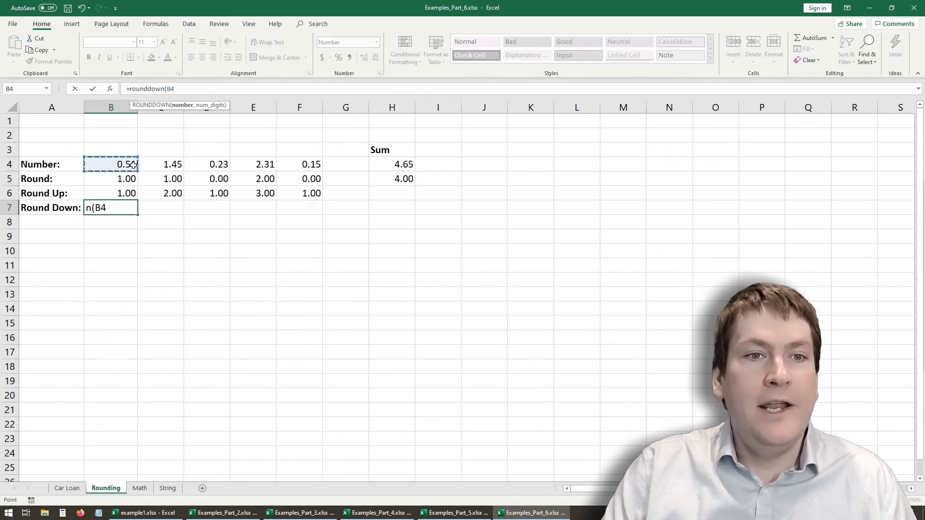
text(,0))
key(Return)
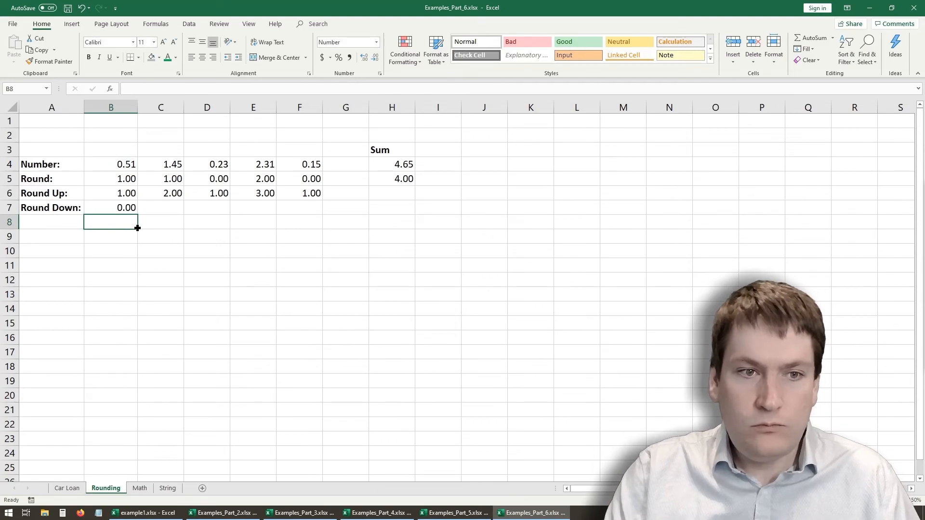
click(135, 208)
drag(137, 215, 332, 220)
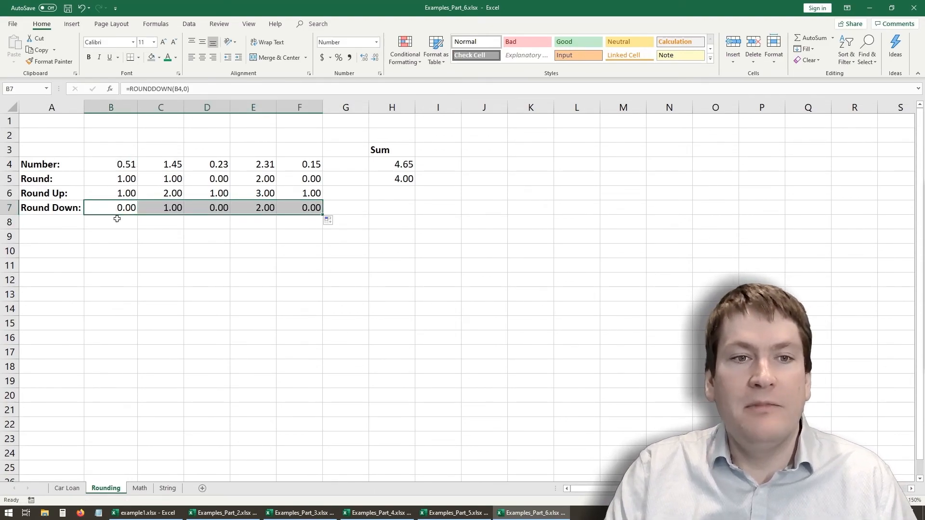
click(163, 294)
click(174, 208)
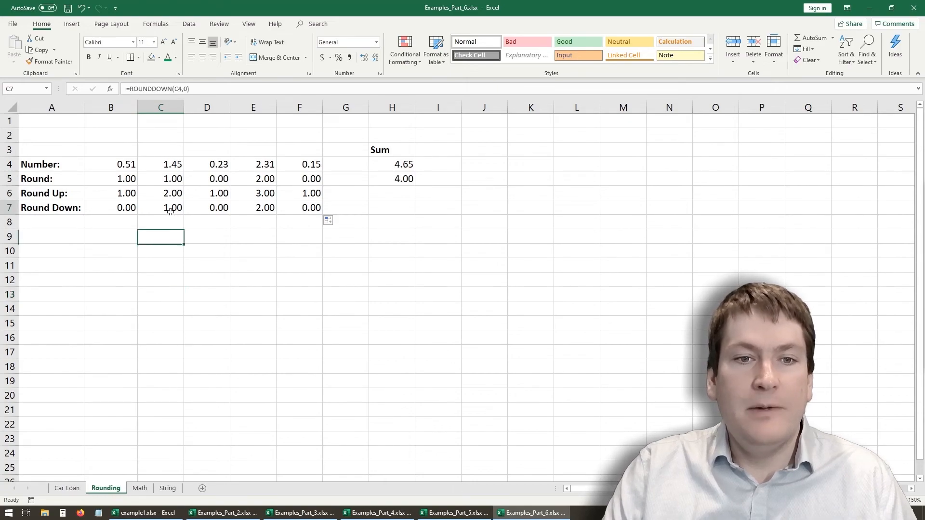
click(198, 309)
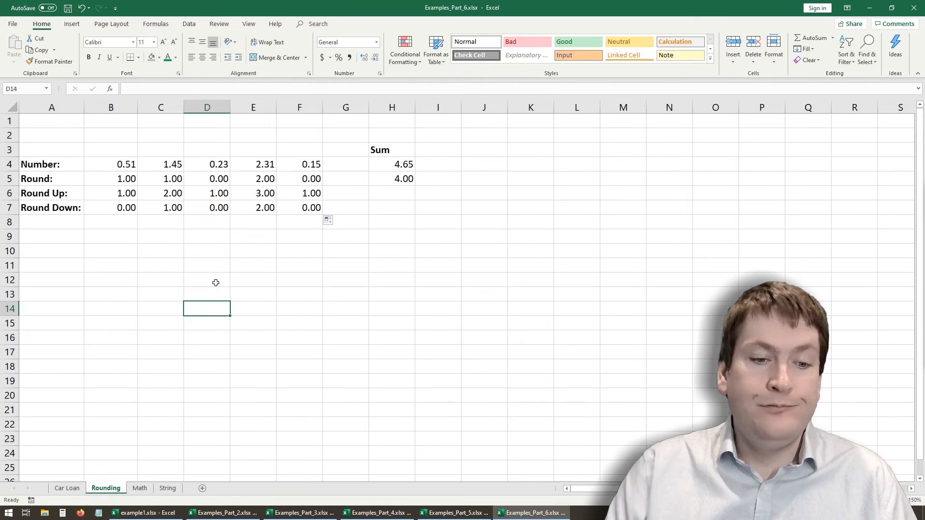
- On the Math sheet, get the first number's absolute value in B7 with =ABS(B5)
click(142, 490)
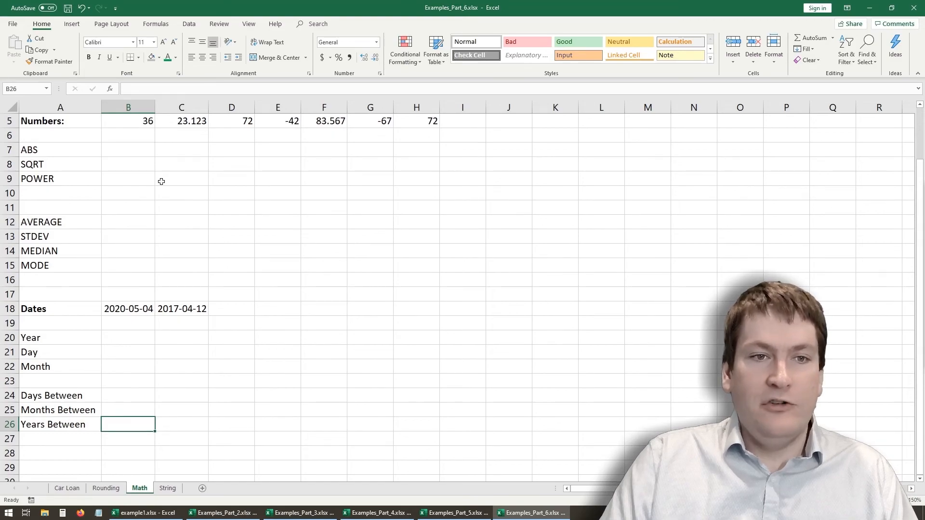
drag(394, 121, 394, 121)
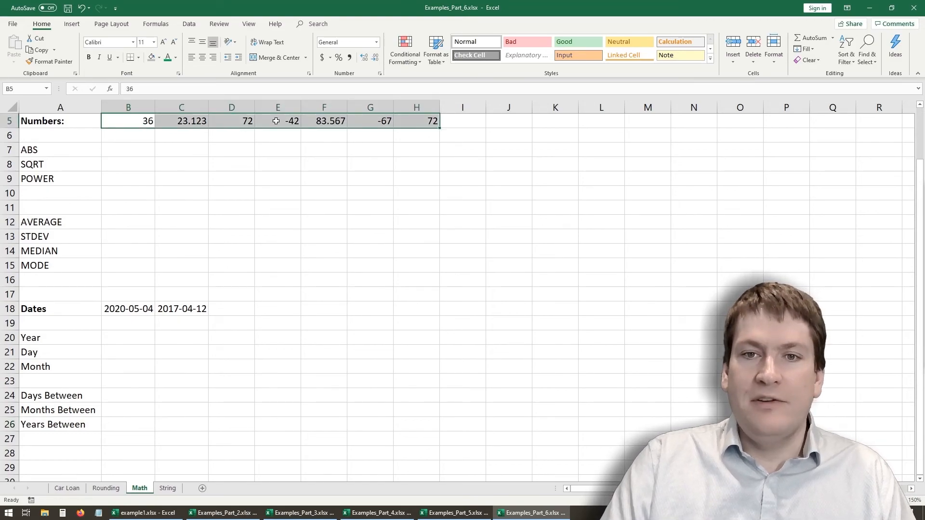
click(120, 153)
text(=a)
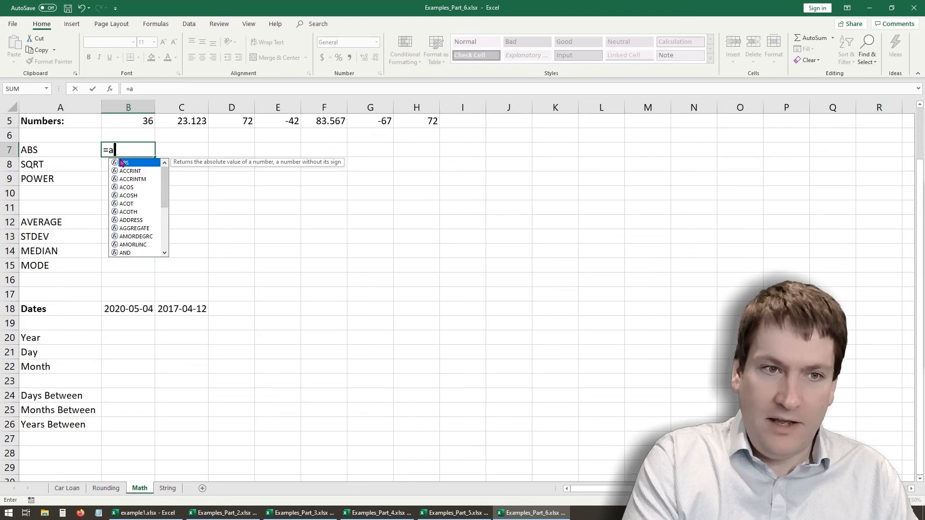
text(bs()
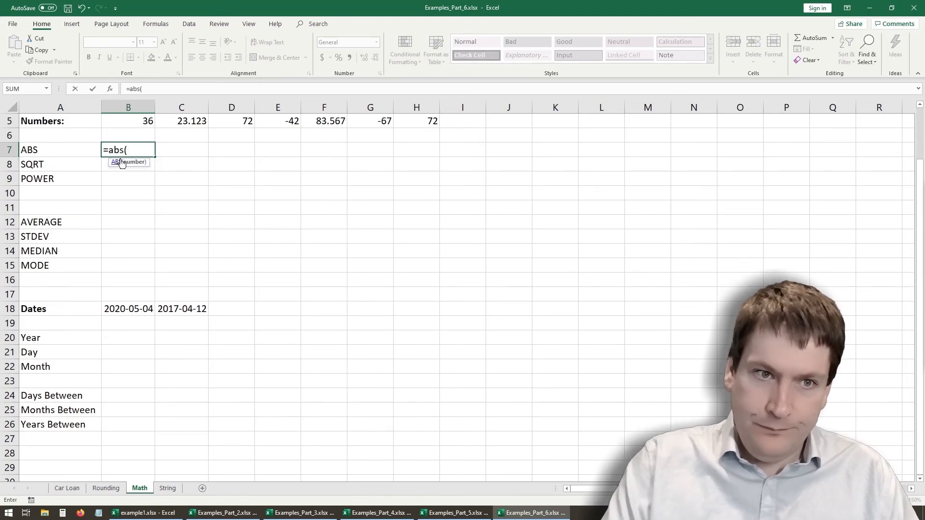
click(123, 126)
click(174, 90)
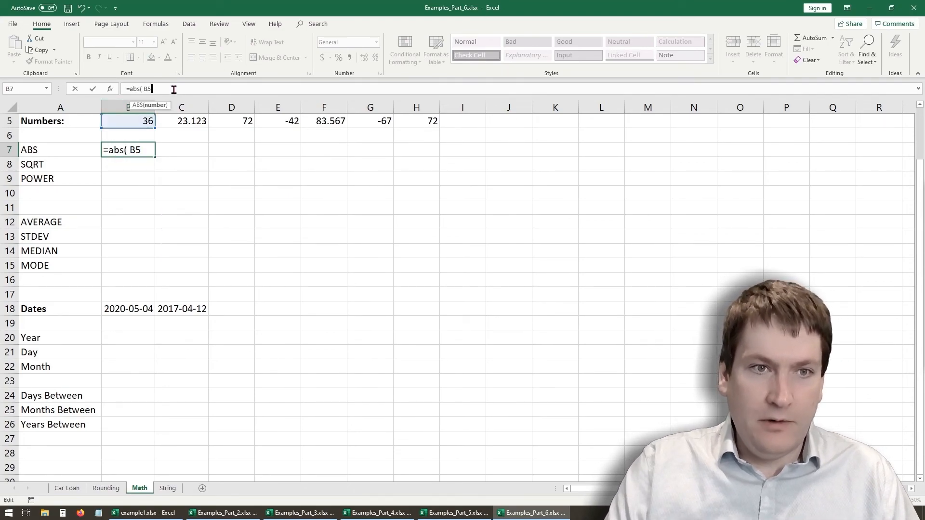
key(BackSpace)
key(BackSpace)
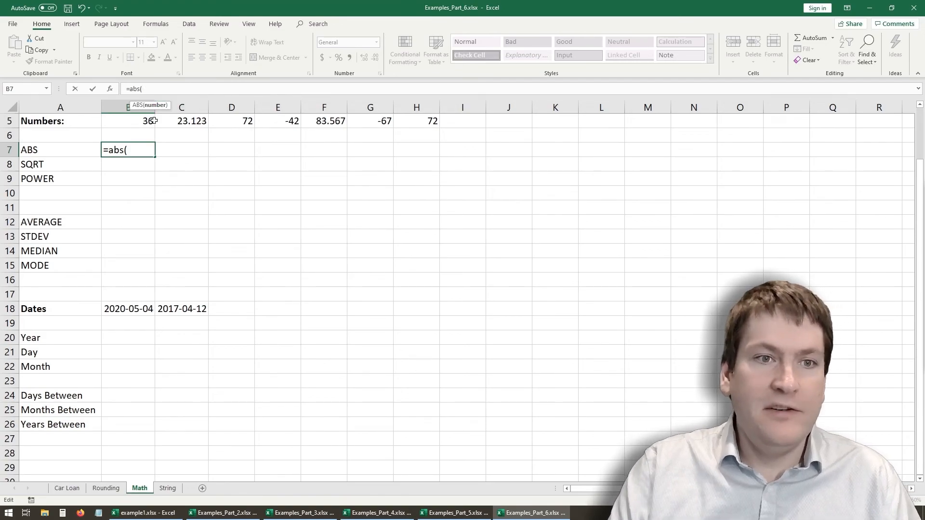
click(150, 121)
key(Return)
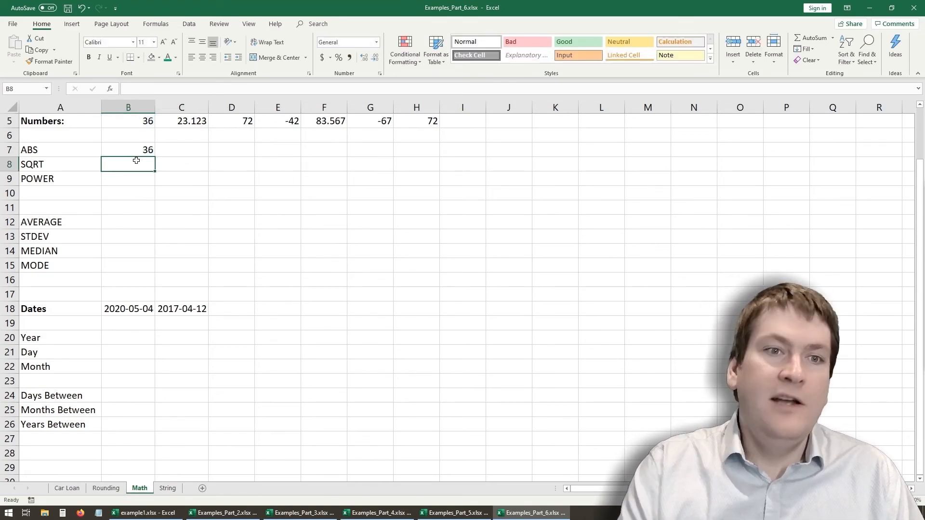
- Fill the absolute value formula from B7 across the ABS row through H7
click(143, 150)
drag(154, 158, 234, 161)
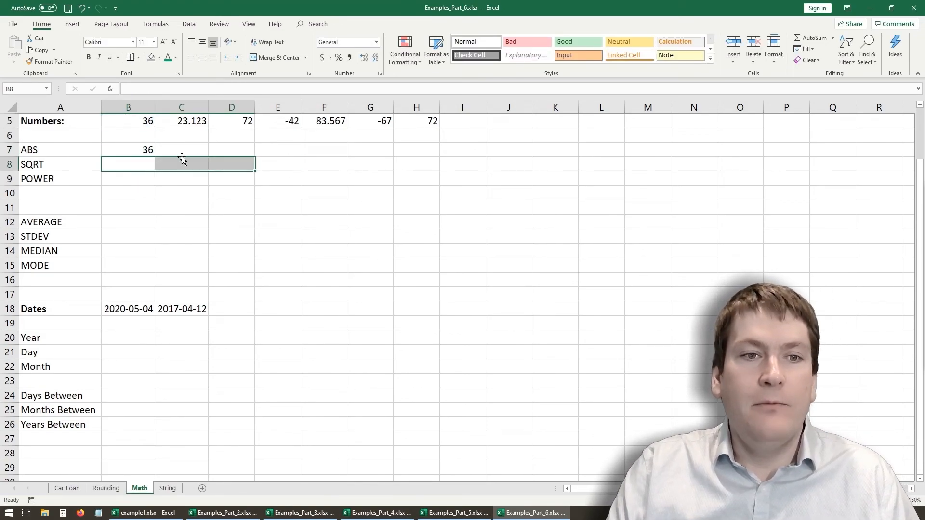
click(146, 154)
drag(155, 157, 439, 159)
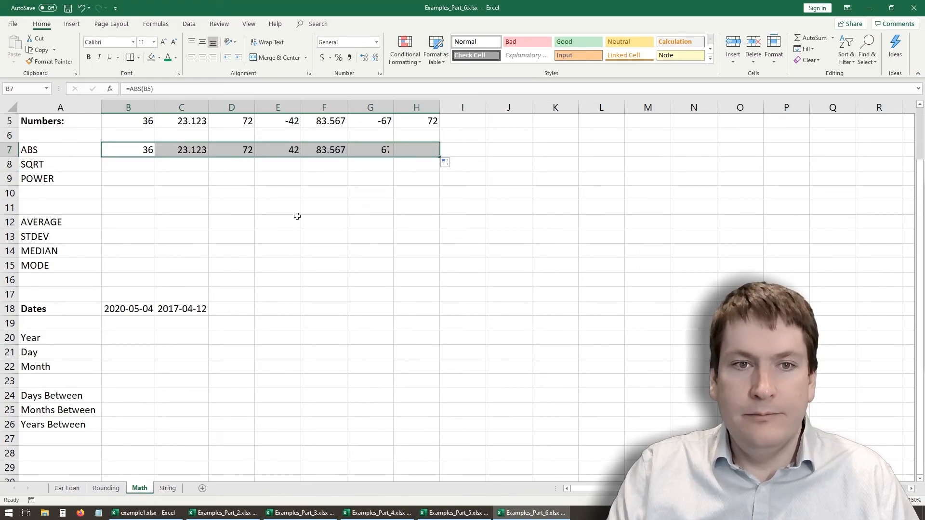
click(287, 121)
click(287, 150)
click(384, 119)
click(386, 145)
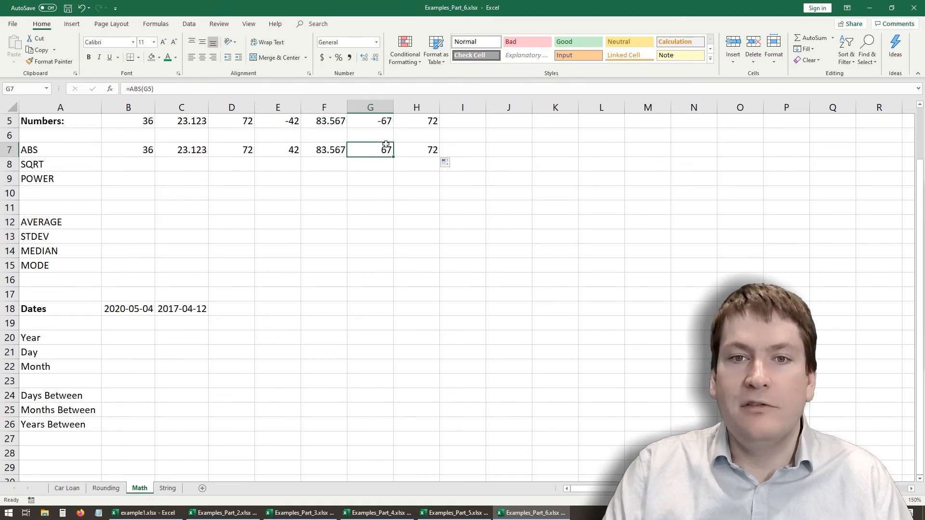
- Calculate the first number's square root in B8 with =SQRT(B5) and fill the formula across through H8
click(140, 166)
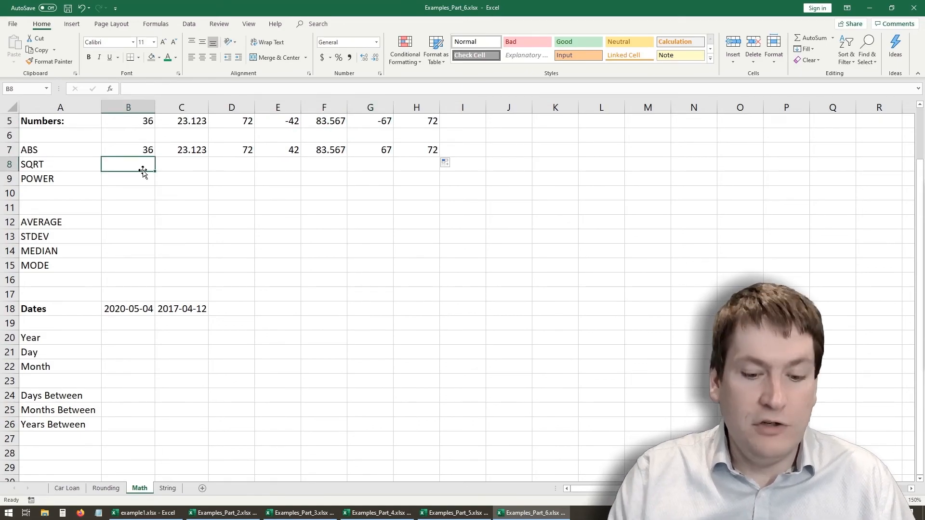
text(=)
text(sq)
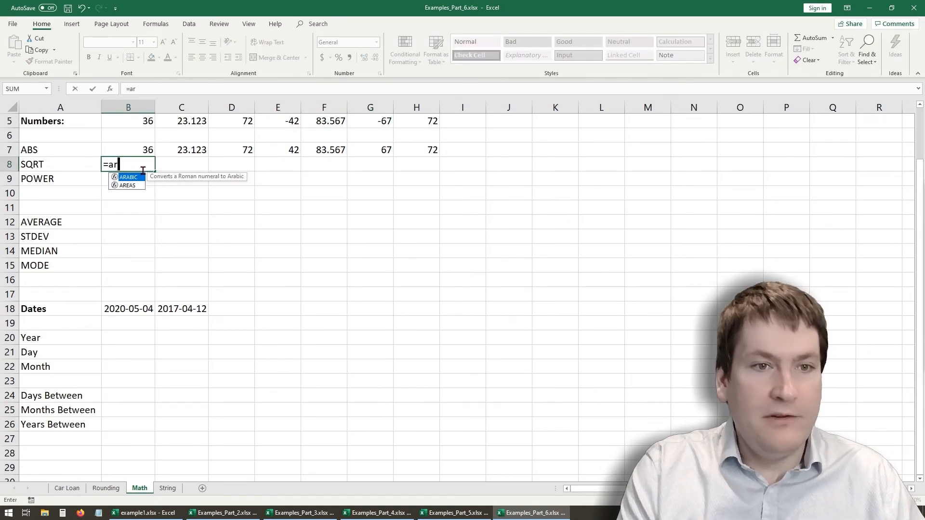
key(BackSpace)
key(BackSpace)
text(sq)
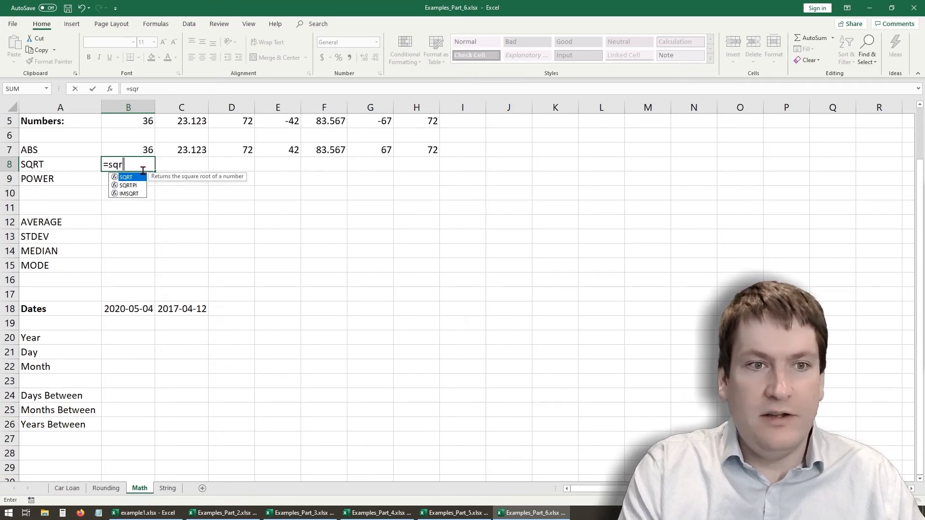
text(rt()
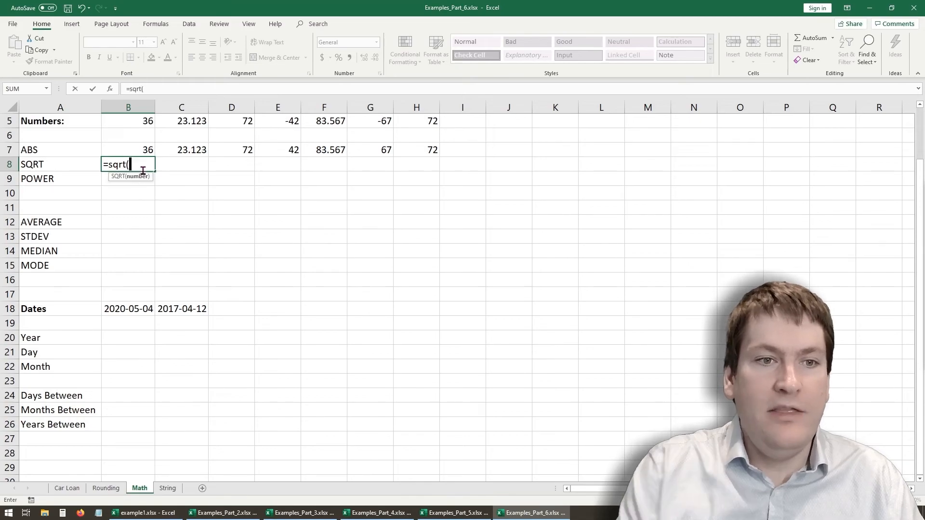
click(146, 124)
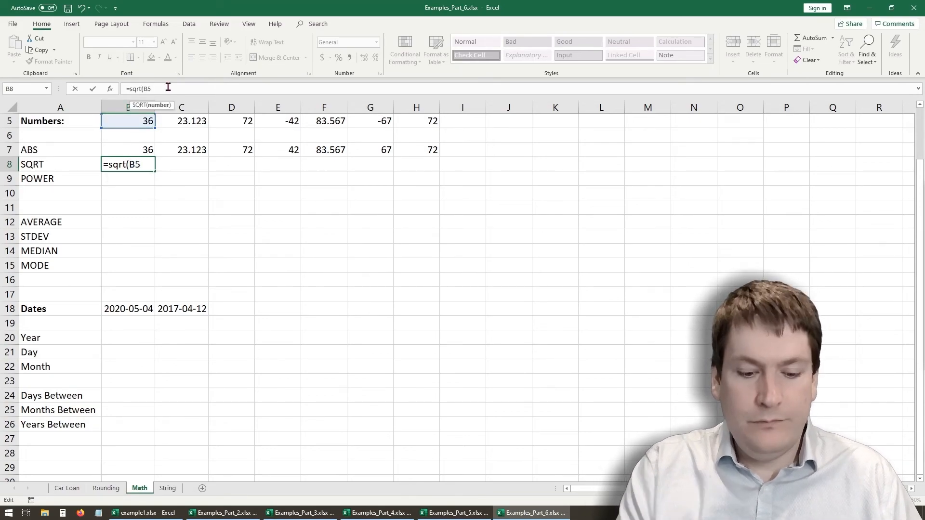
key(Return)
click(144, 164)
drag(155, 172, 424, 166)
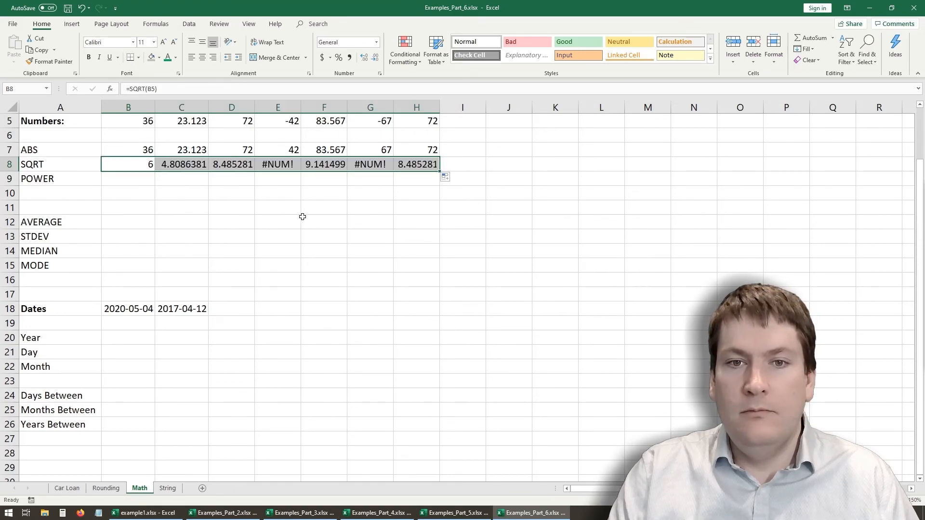
- Examine the SQRT results in E8 and G8 against their source numbers in E5 and G5
click(232, 200)
click(284, 164)
key(Right)
key(Right)
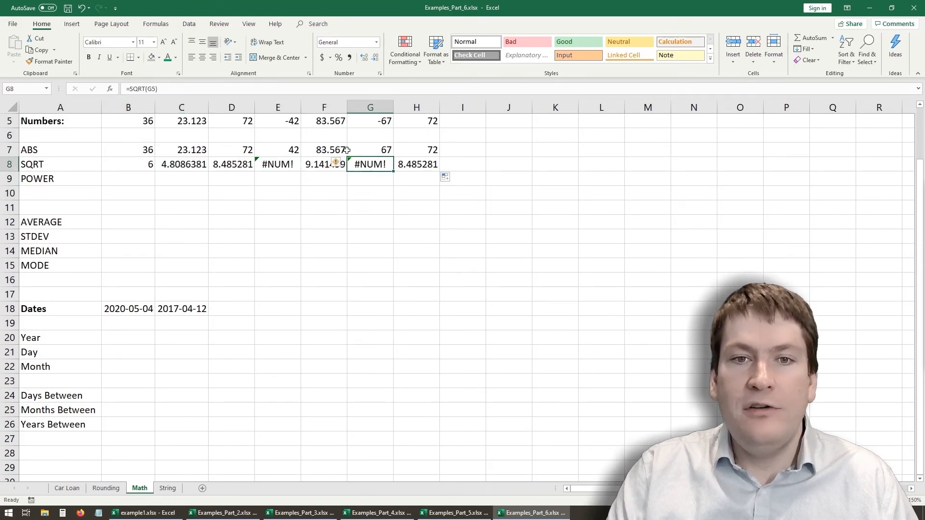
click(294, 121)
click(290, 162)
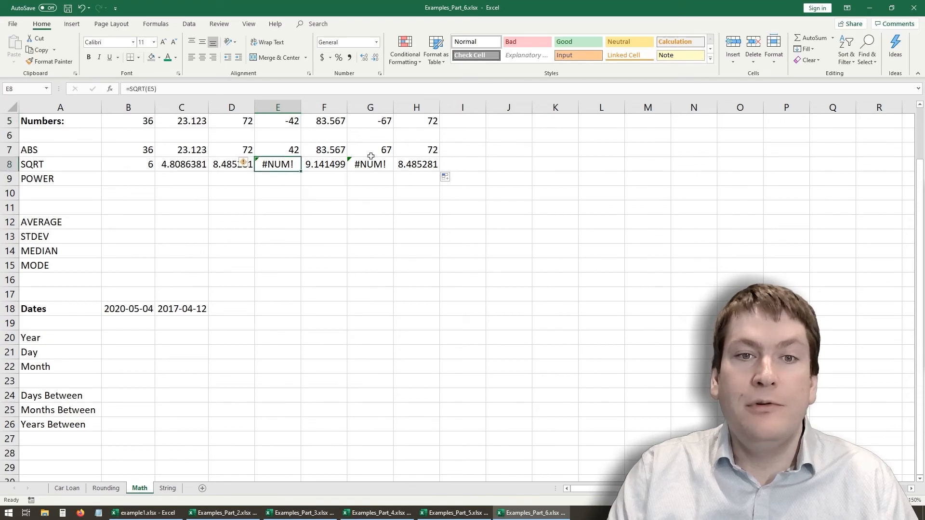
click(384, 166)
click(281, 164)
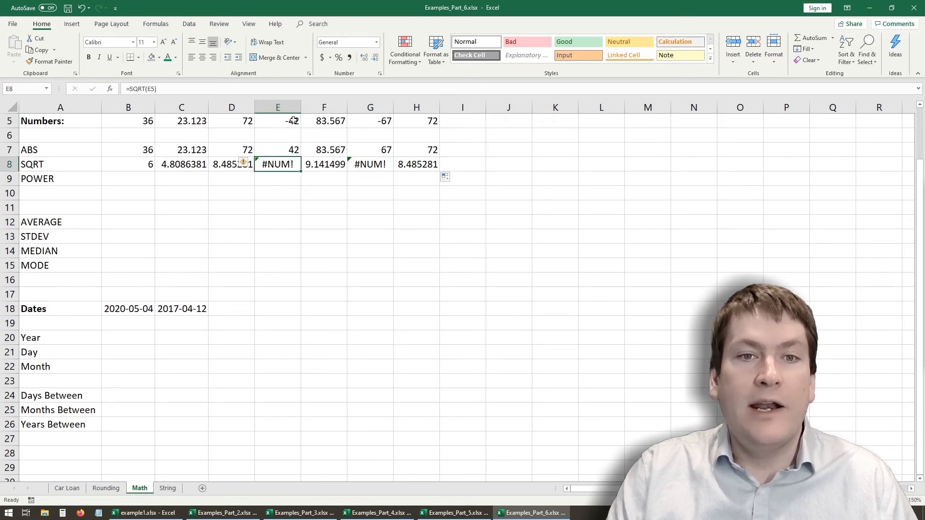
click(369, 123)
click(375, 164)
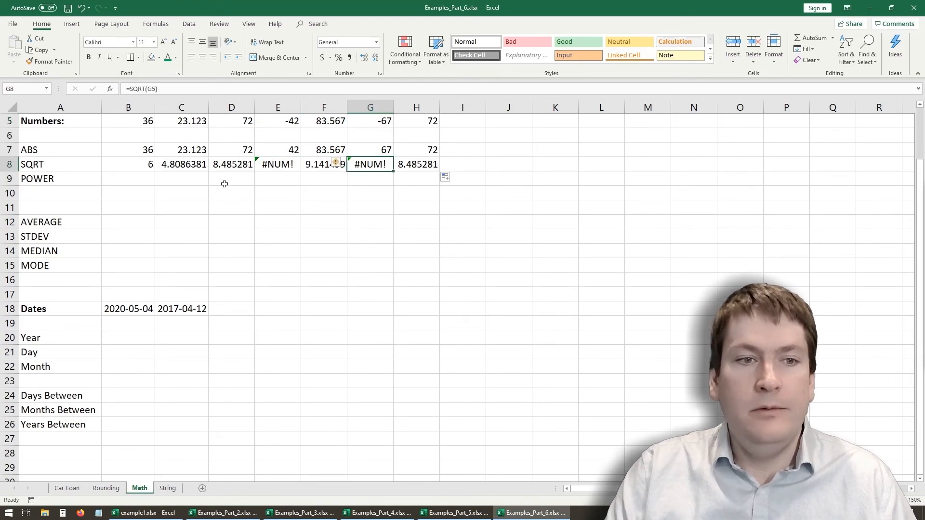
- Square the first number in B9 with =POWER(B5,2) and fill the formula across through H9
click(131, 181)
text(=power()
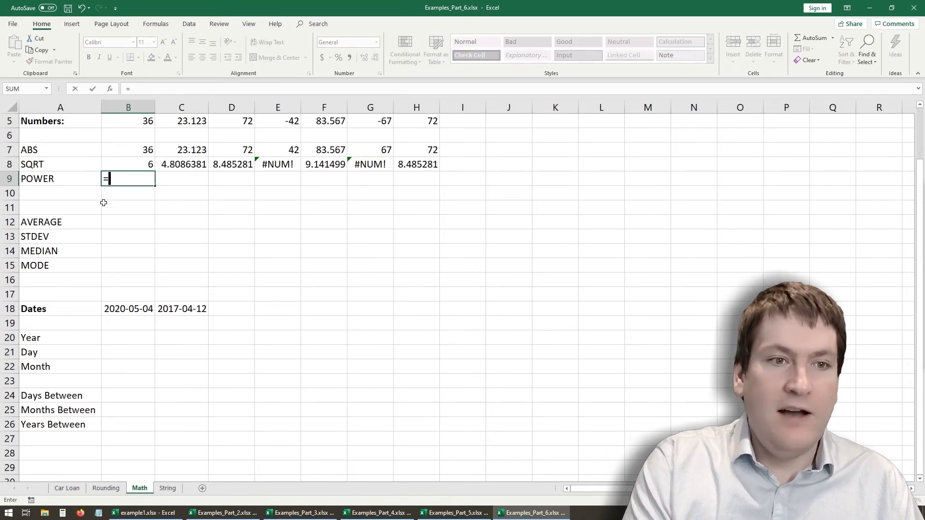
click(129, 120)
text(,2)
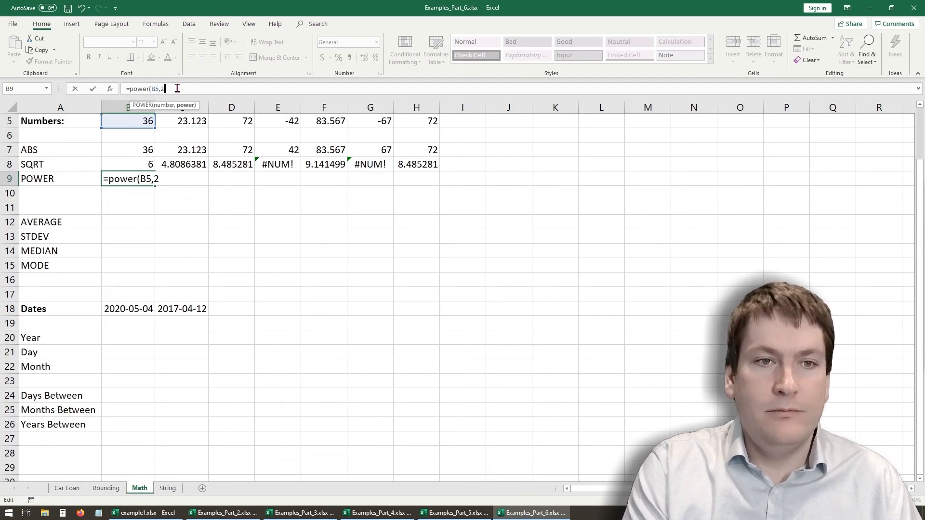
key(Return)
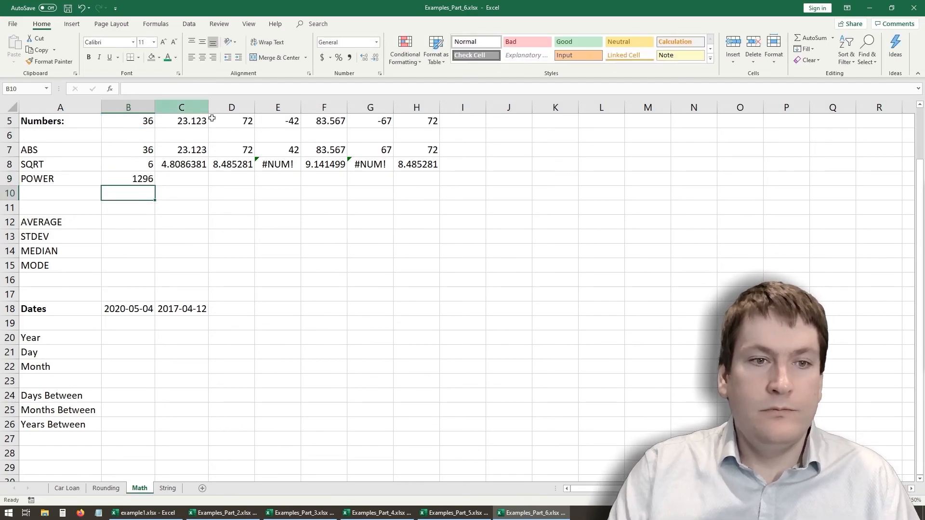
click(151, 178)
drag(155, 185, 424, 182)
- Square the first number with the caret operator in B10 using =B5^2 and fill the formula across through H10
key(Down)
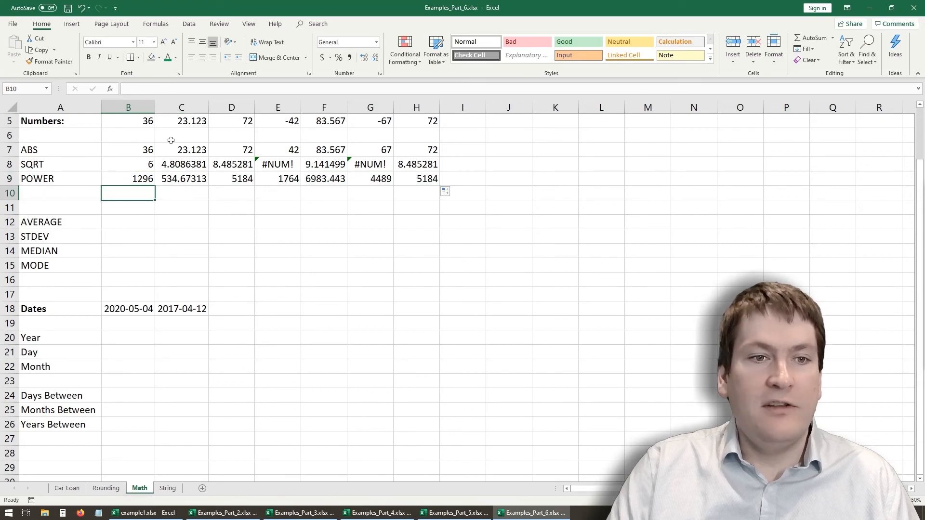
click(140, 86)
text(=)
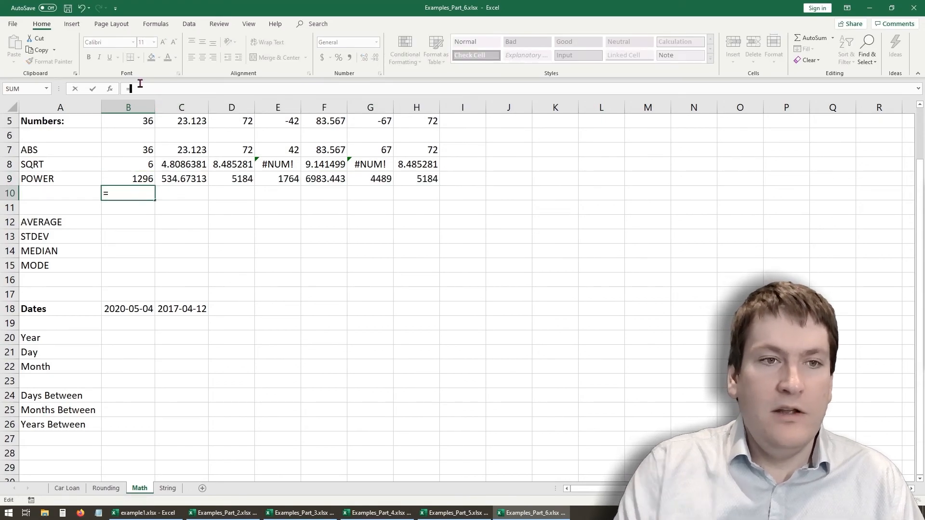
click(145, 121)
text(^2)
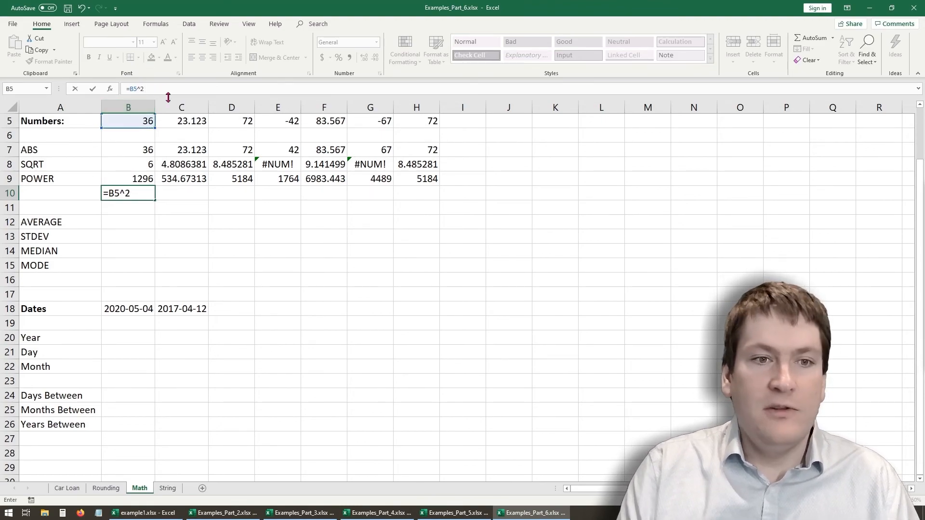
key(Return)
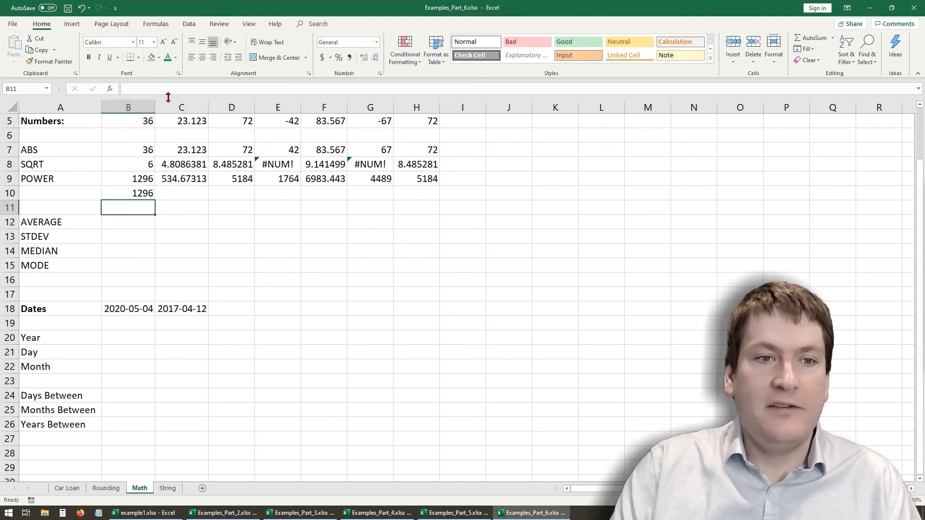
click(146, 192)
drag(155, 200, 440, 200)
click(140, 179)
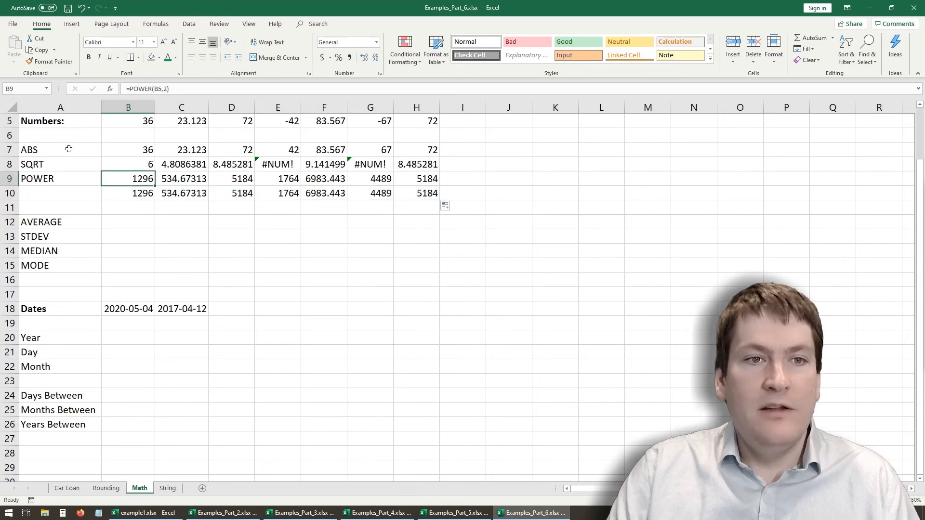
click(134, 196)
click(46, 182)
click(131, 182)
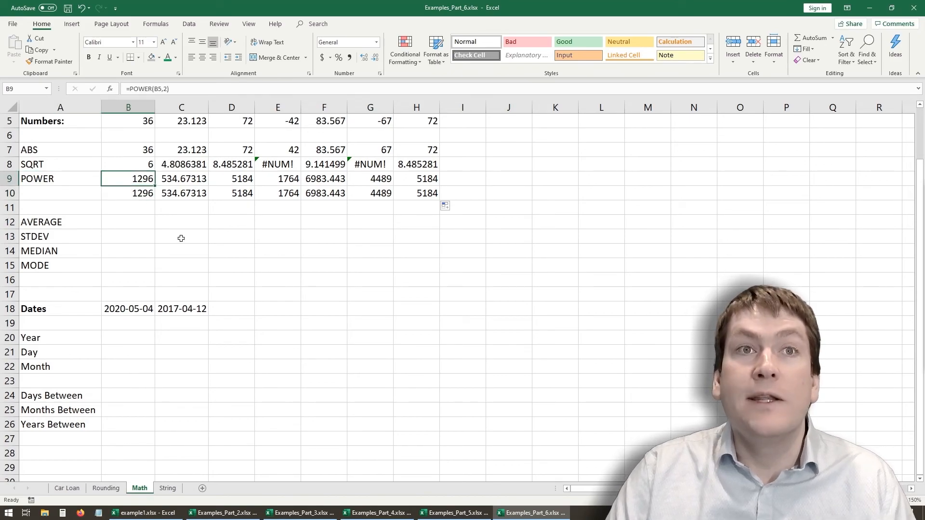
drag(68, 223, 67, 272)
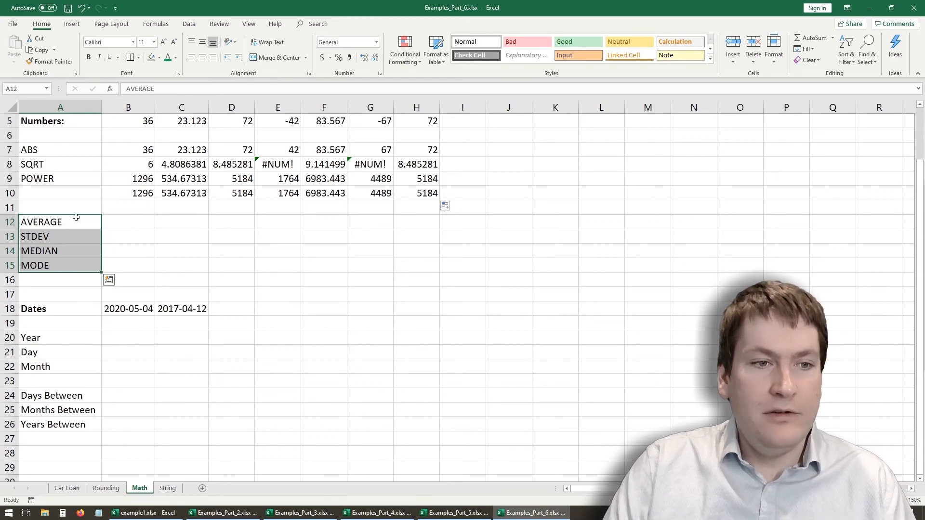
- Calculate the average of all the numbers in B12 with =AVERAGE(B5:H5)
click(126, 223)
text(=avera)
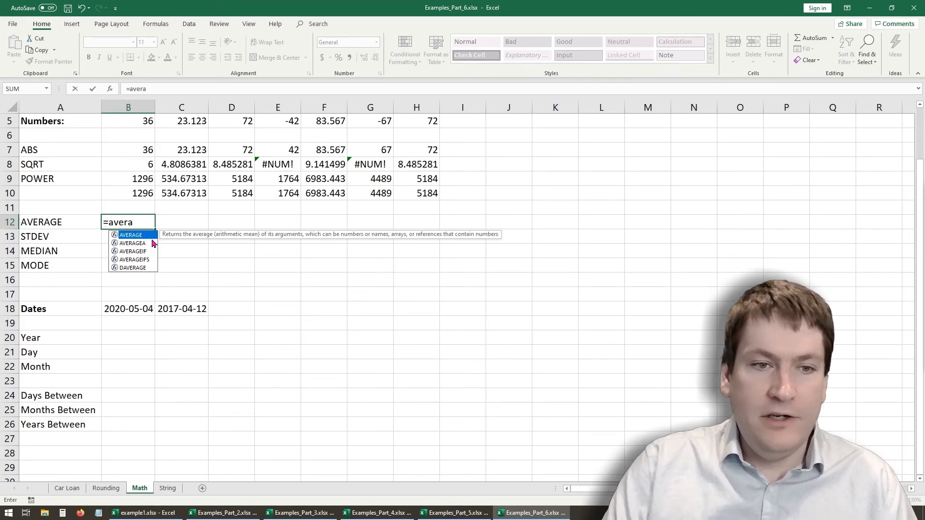
key(Tab)
drag(139, 120, 400, 125)
click(202, 92)
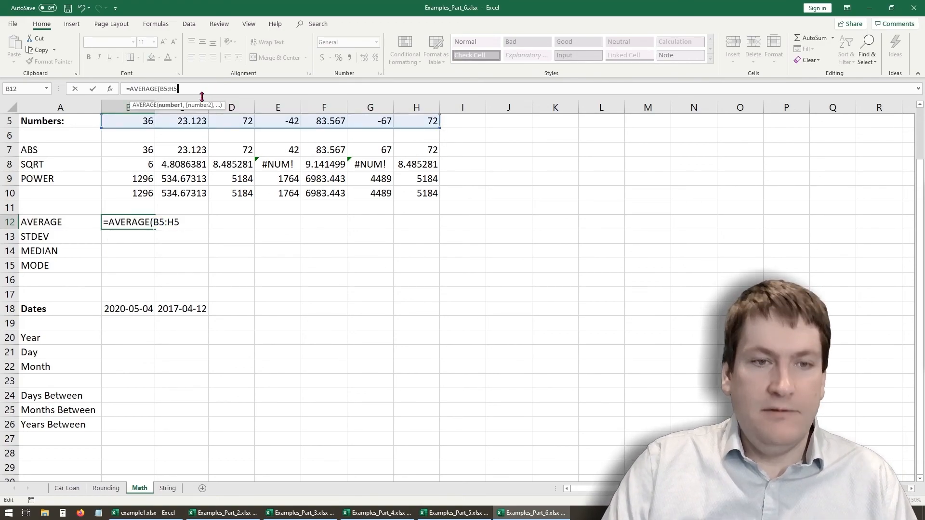
key(Return)
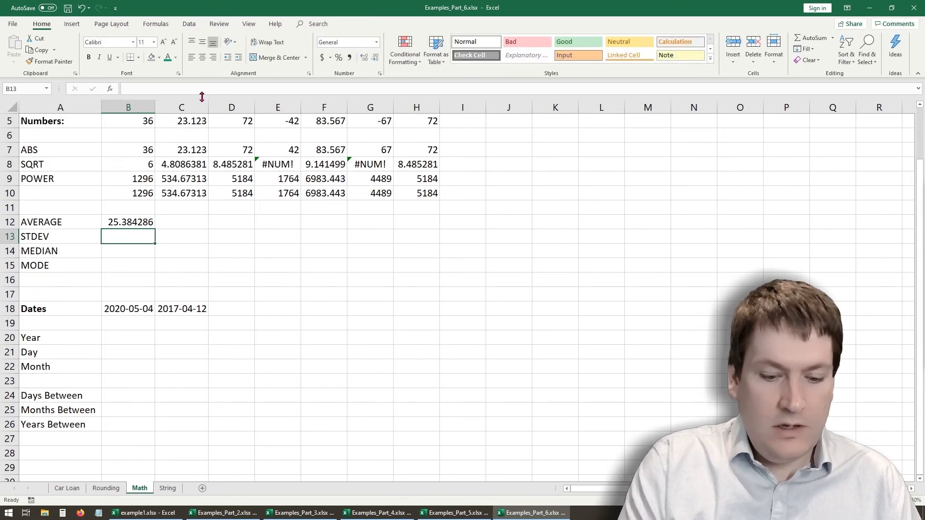
- Calculate the population standard deviation of the numbers in B13 with =STDEV.P(B5:H5)
text(=st)
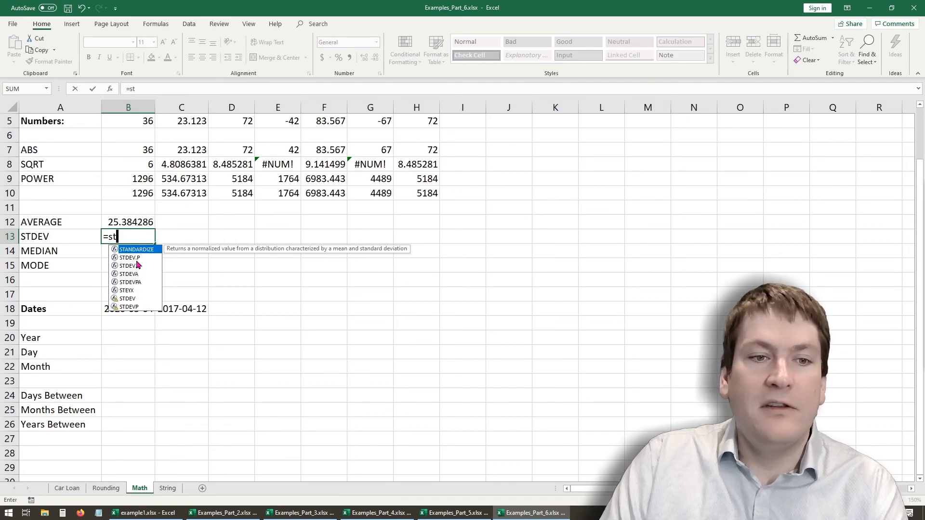
double_click(129, 257)
click(133, 266)
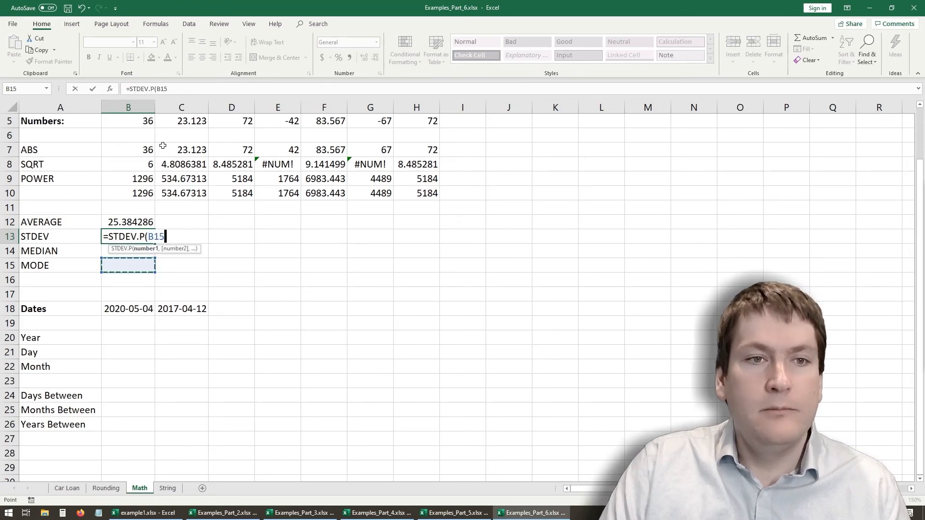
key(BackSpace)
key(BackSpace)
key(BackSpace)
drag(128, 121, 422, 162)
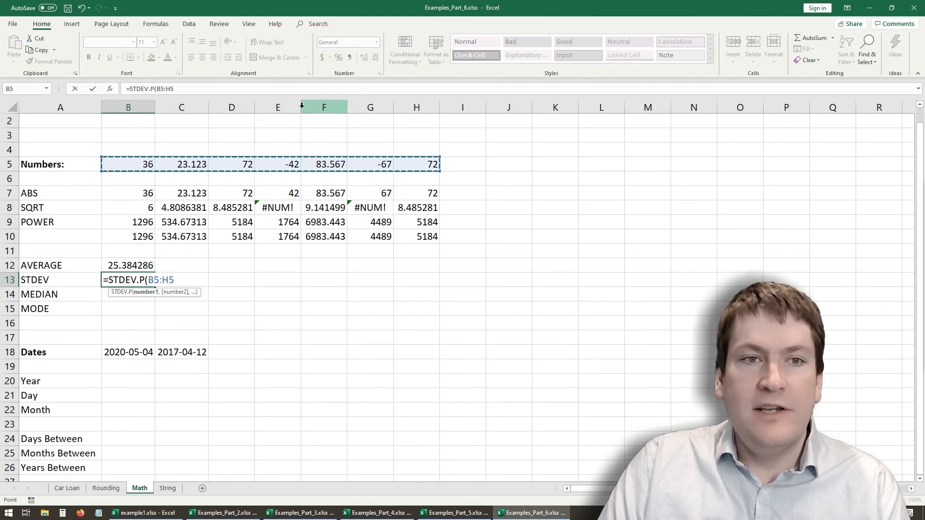
click(193, 90)
key(Return)
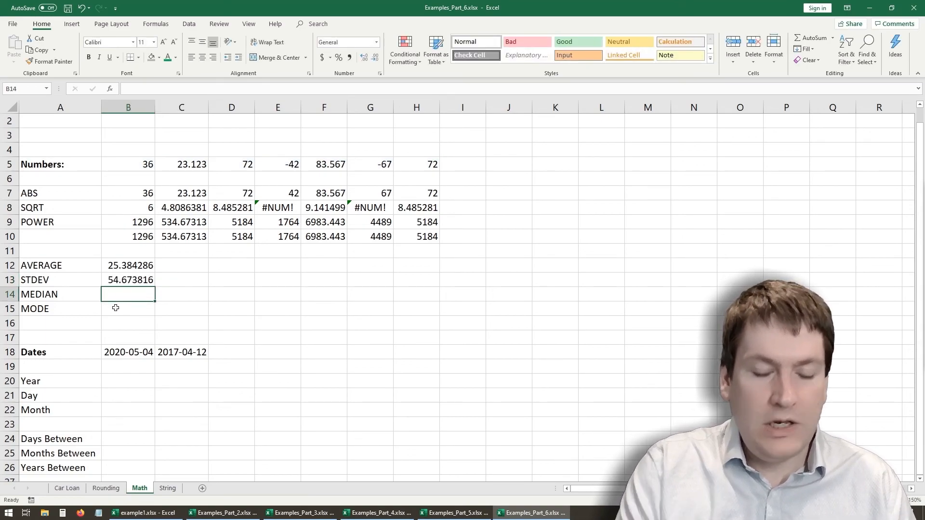
- Calculate the median of the numbers in B14 with =MEDIAN(B5:H5)
text(=median()
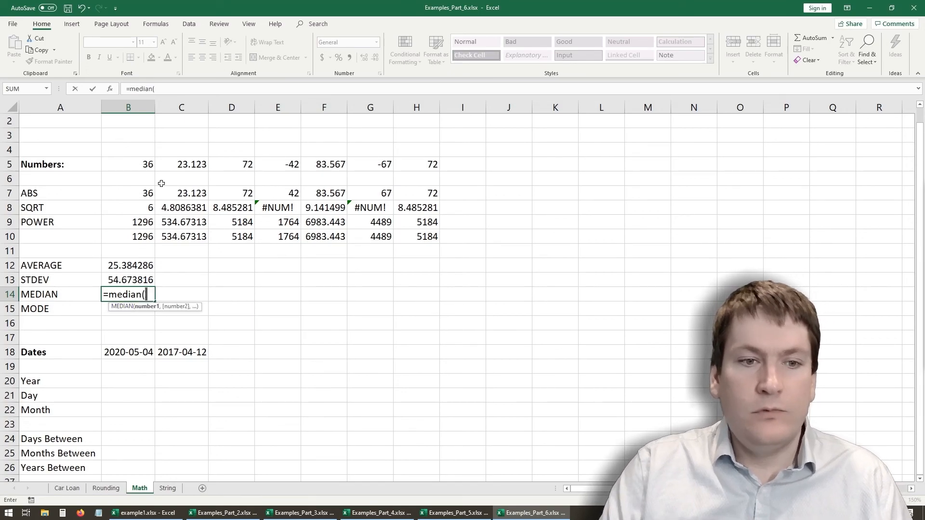
drag(144, 164, 431, 166)
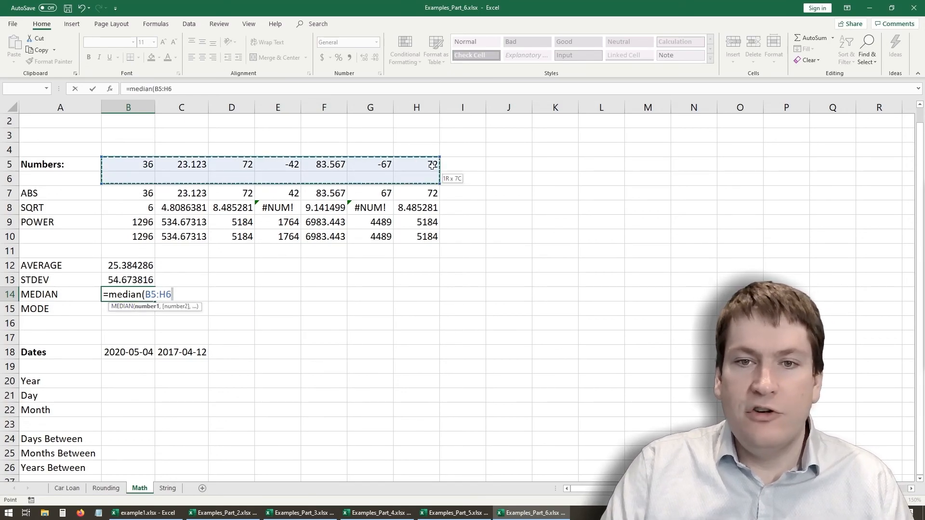
click(205, 90)
key(Return)
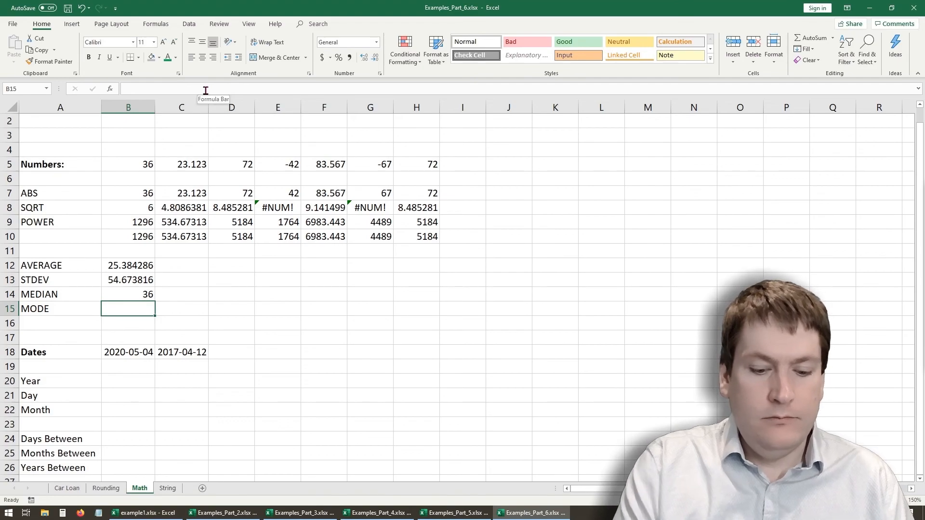
- Calculate the most frequent number in B15 with =MODE(B5:H5)
text(=mode()
drag(146, 166, 432, 166)
click(164, 90)
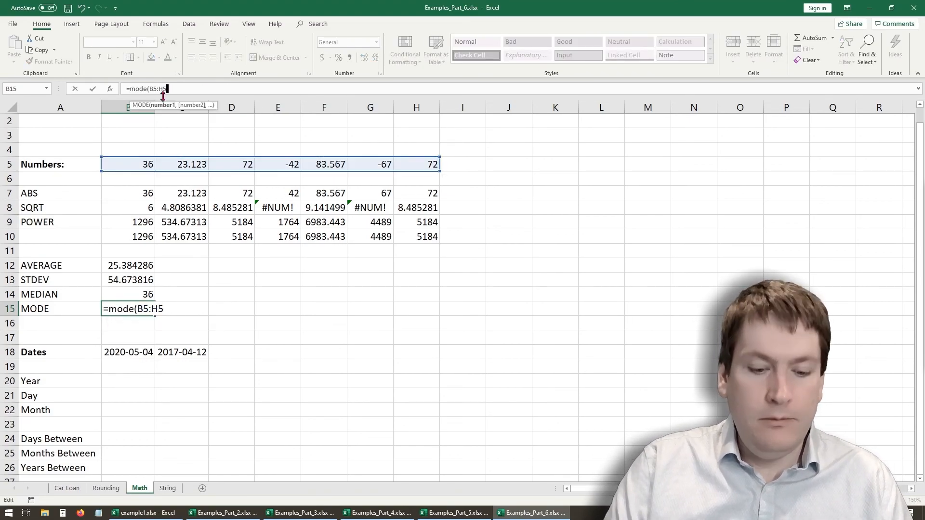
key(Return)
scroll(133, 179, down, 4)
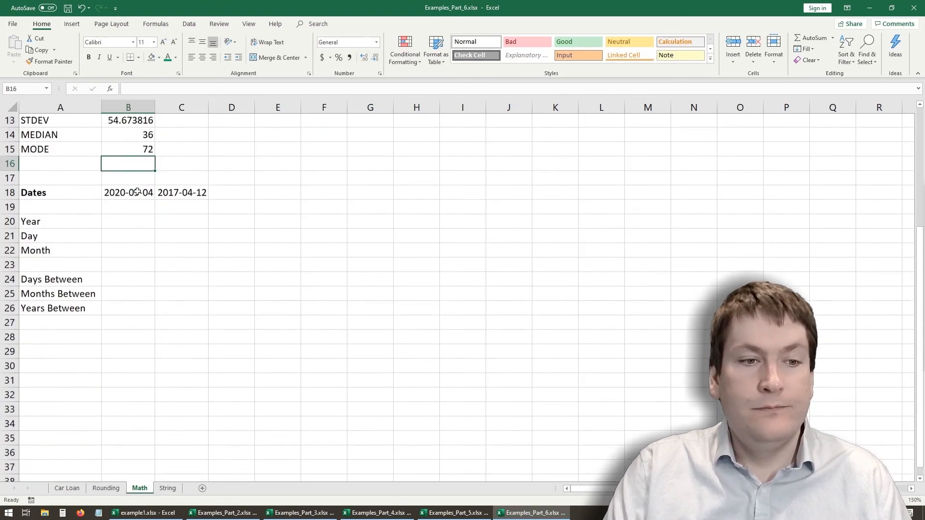
scroll(138, 193, up, 2)
click(138, 245)
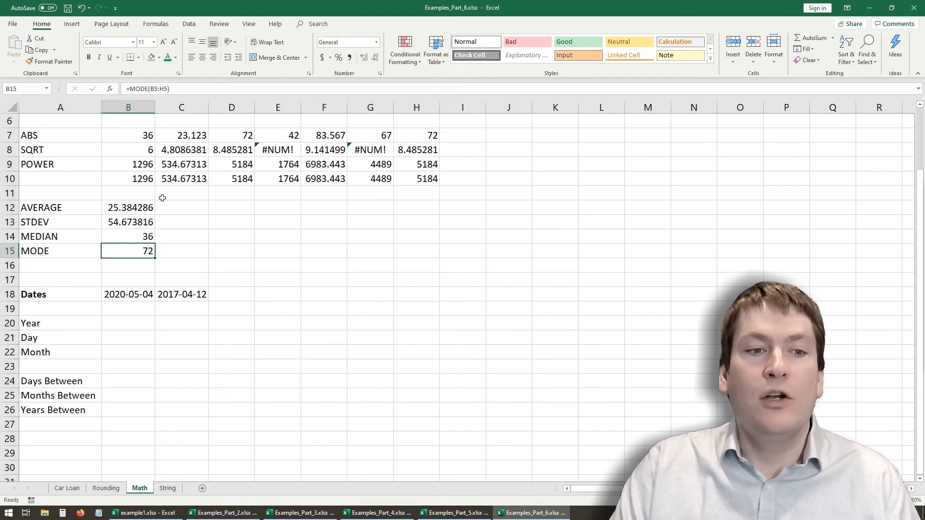
click(130, 326)
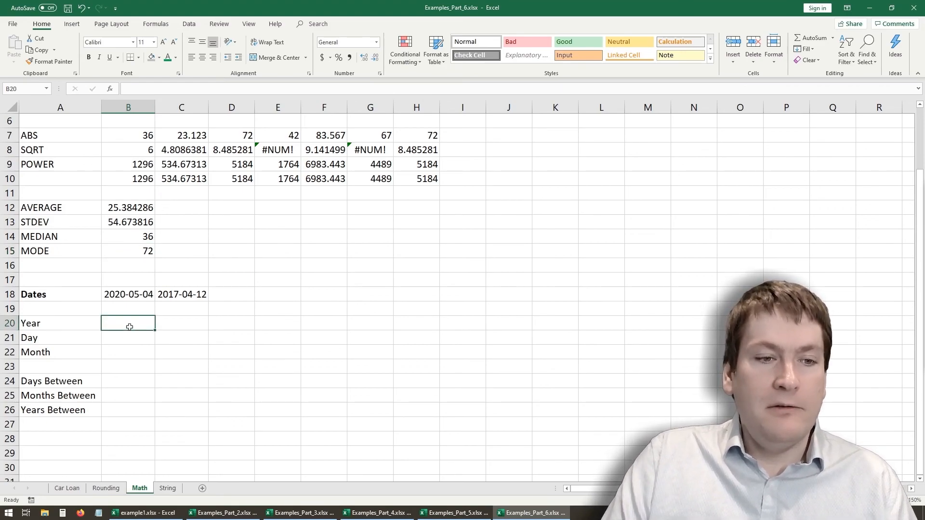
click(131, 364)
click(134, 325)
click(134, 298)
click(170, 294)
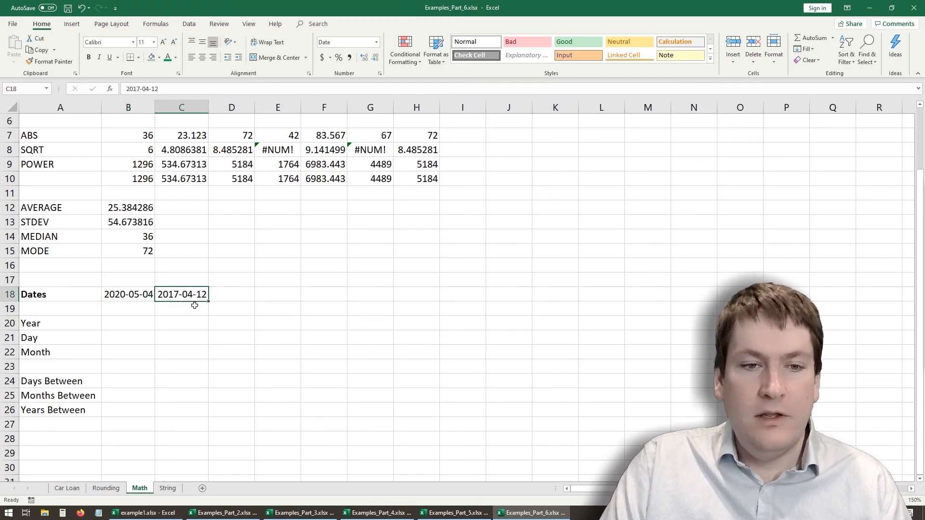
click(130, 296)
- Extract the year of the first date in B20 with =YEAR(B18) and fill the formula across to C20
click(124, 327)
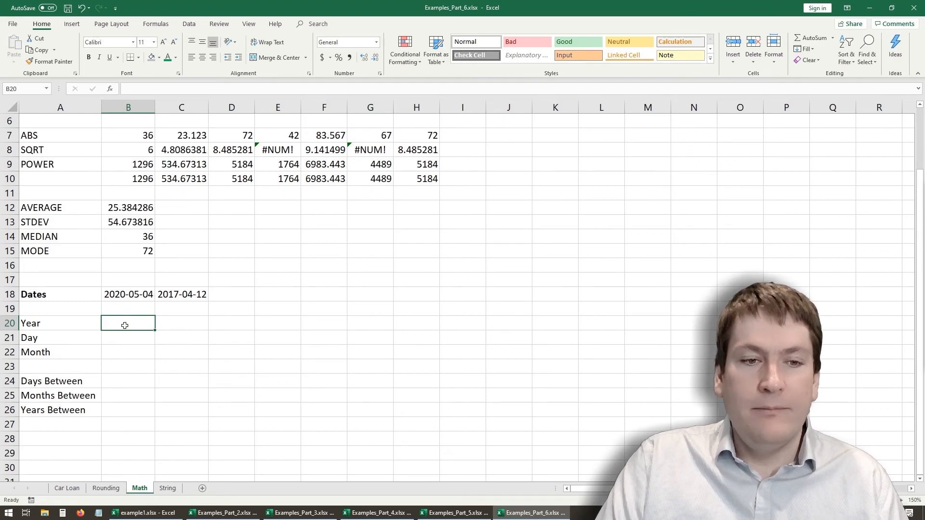
text(=)
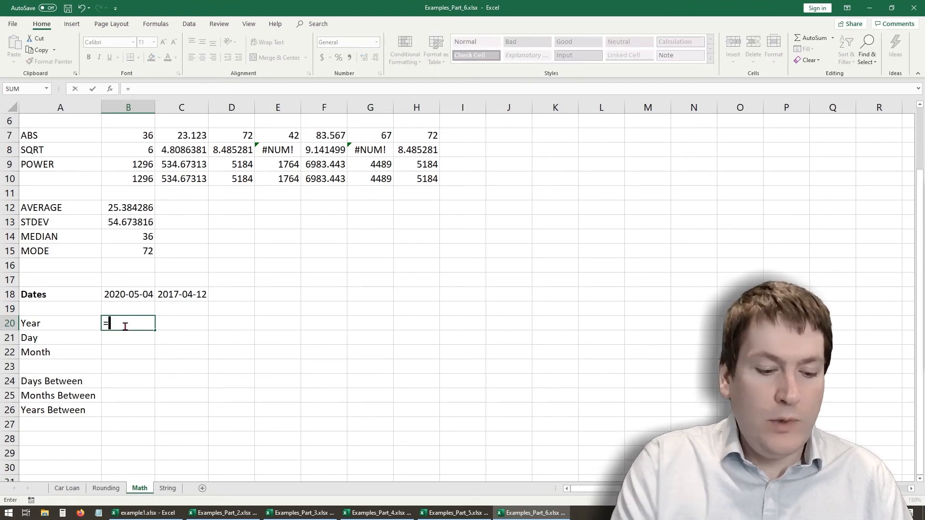
text(year()
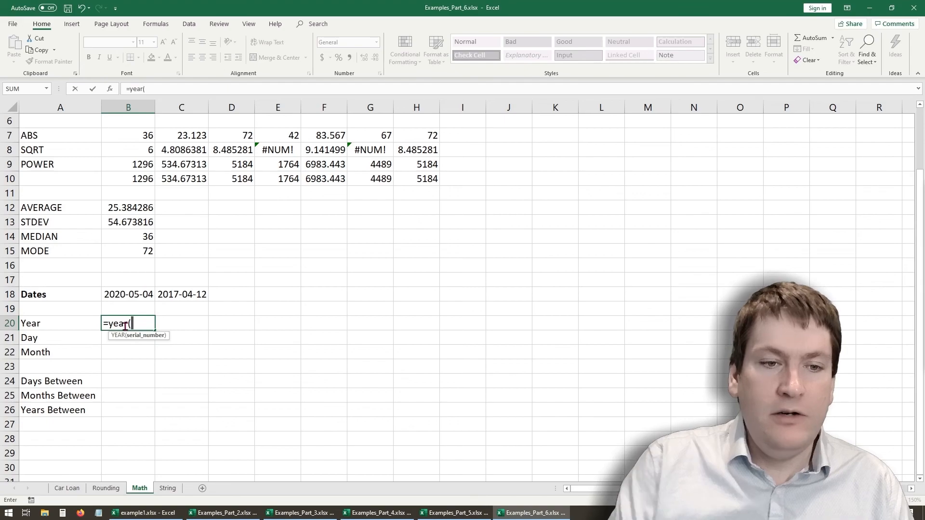
click(137, 294)
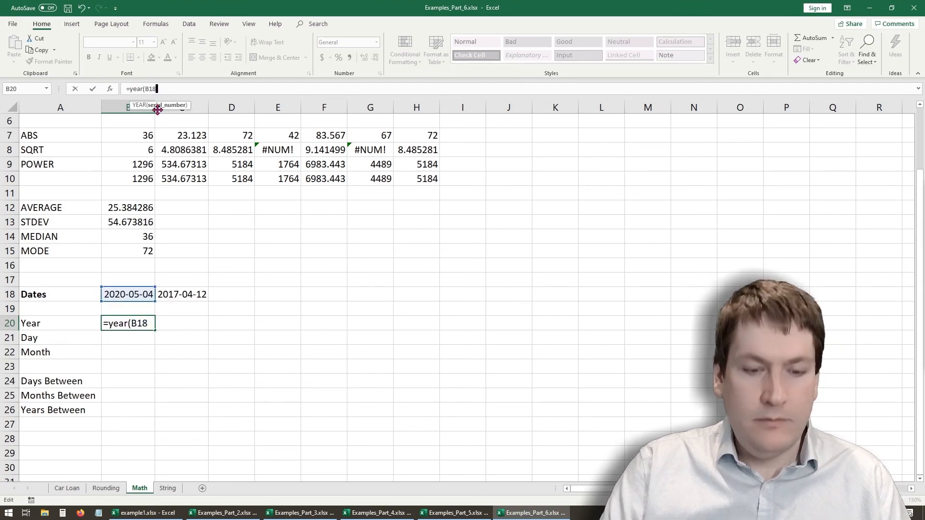
key(Return)
click(140, 325)
drag(155, 330, 198, 326)
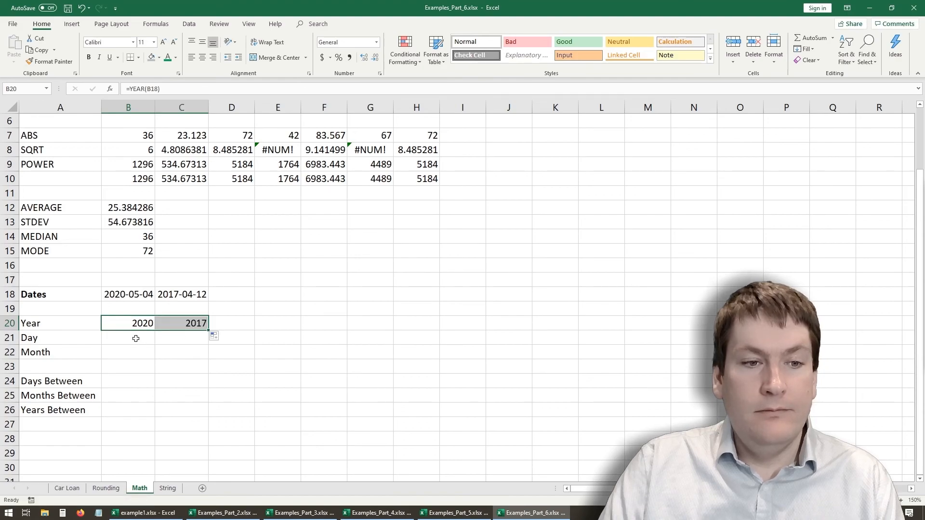
- Extract the day of the first date in B21 with =DAY(B18) and fill the formula across to C21
click(132, 339)
text(=day()
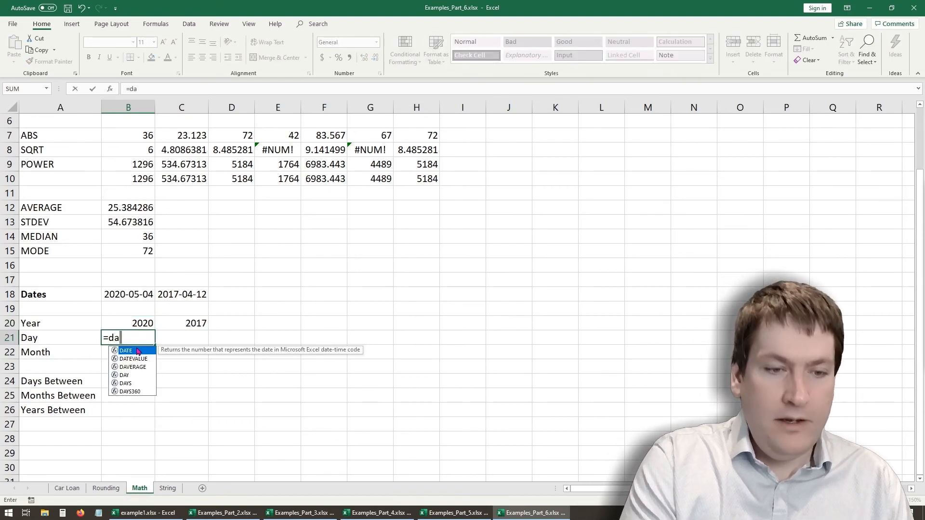
click(152, 296)
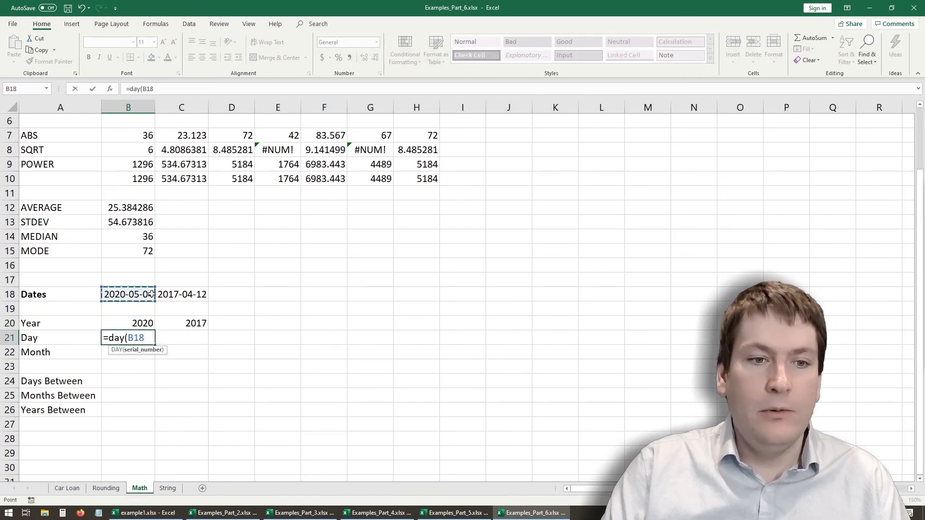
key(Return)
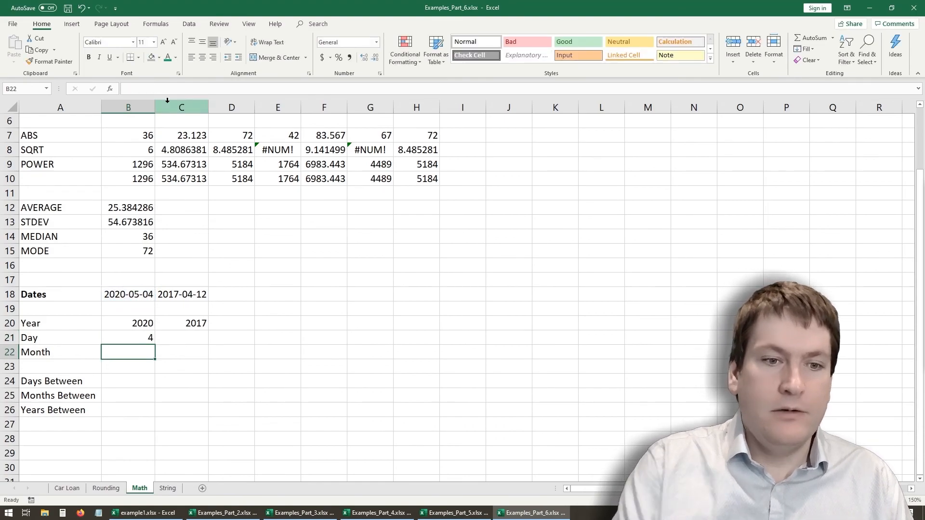
click(152, 342)
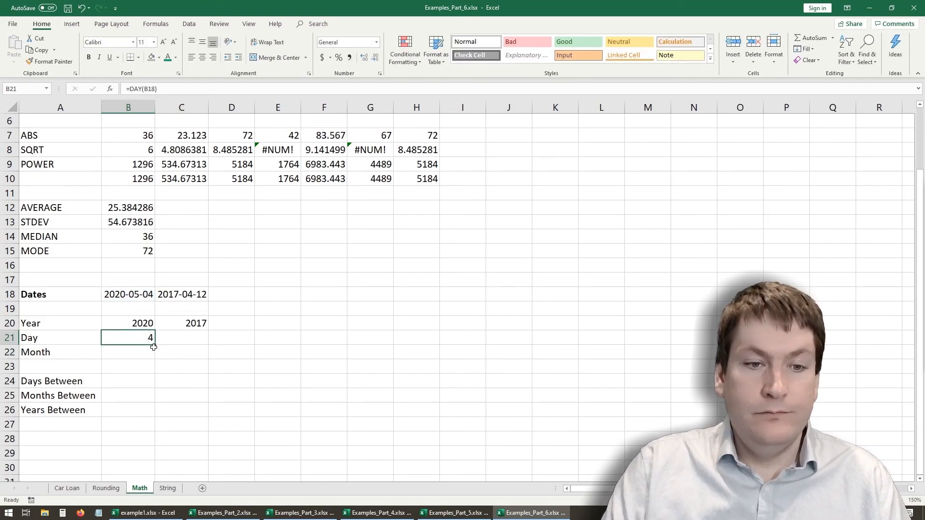
drag(155, 346, 205, 346)
- Extract the month of the first date in B22 with =MONTH(B18) and fill the formula across to C22
click(140, 359)
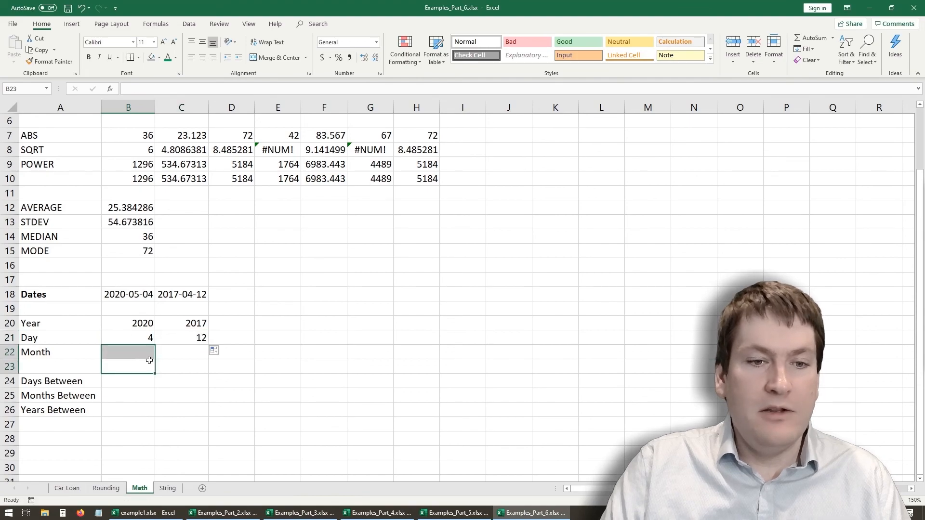
text(=moth()
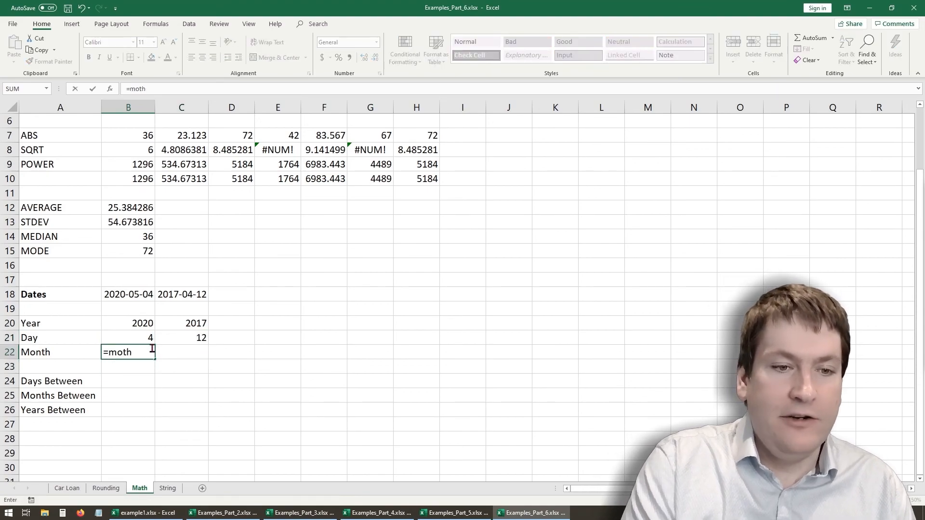
key(BackSpace)
key(BackSpace)
key(BackSpace)
key(BackSpace)
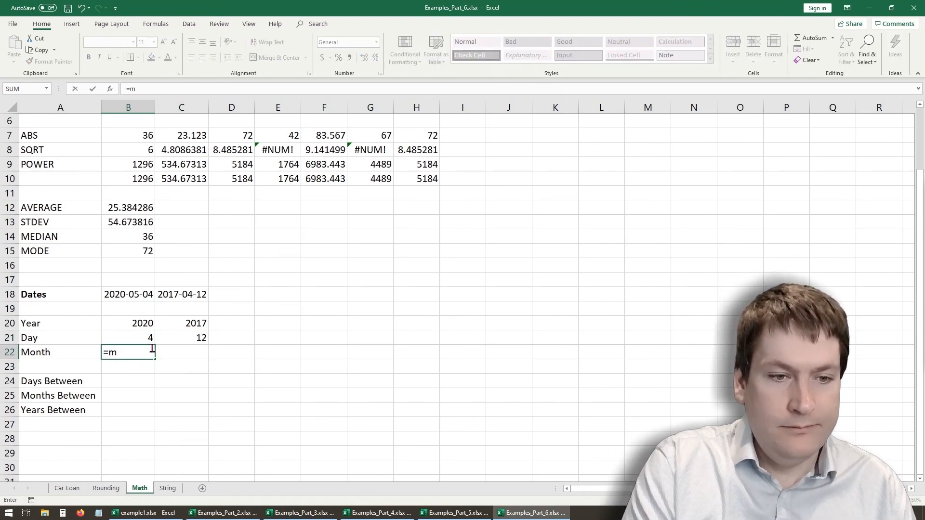
text(month()
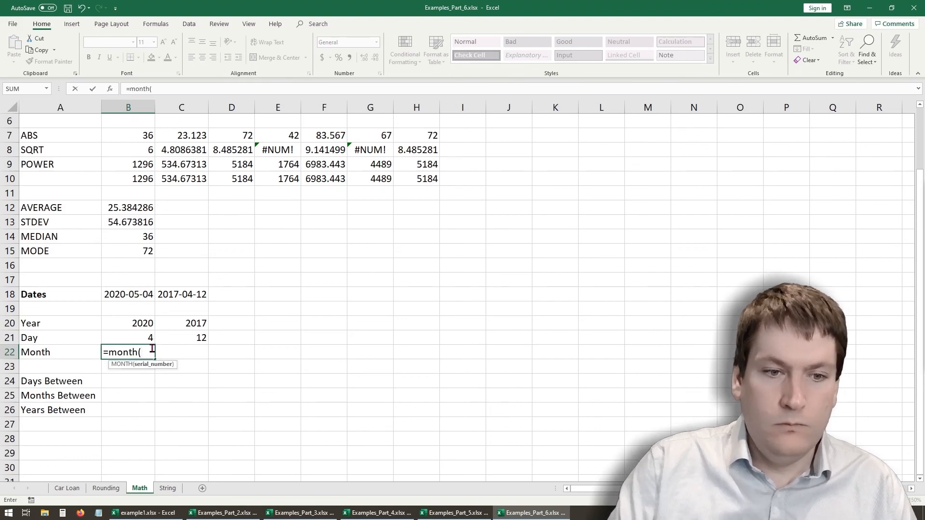
click(141, 292)
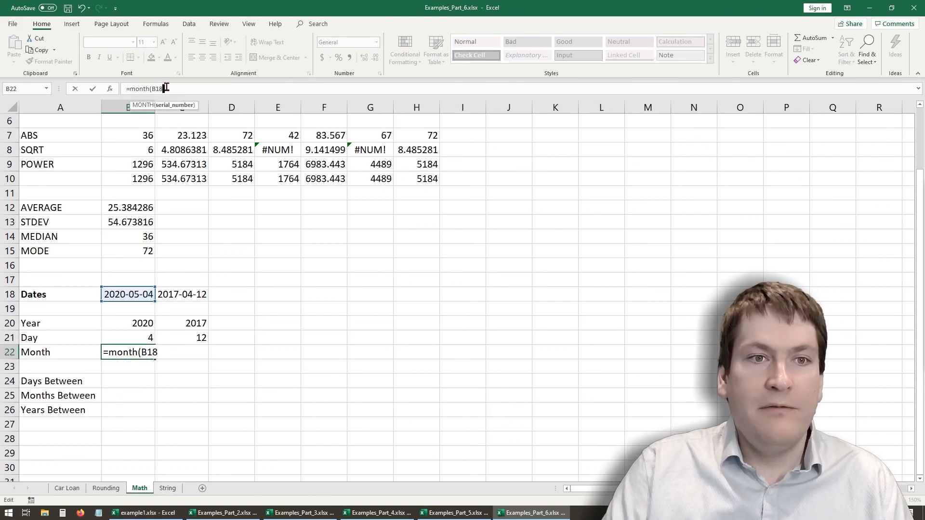
key(Return)
click(149, 350)
drag(154, 358, 206, 356)
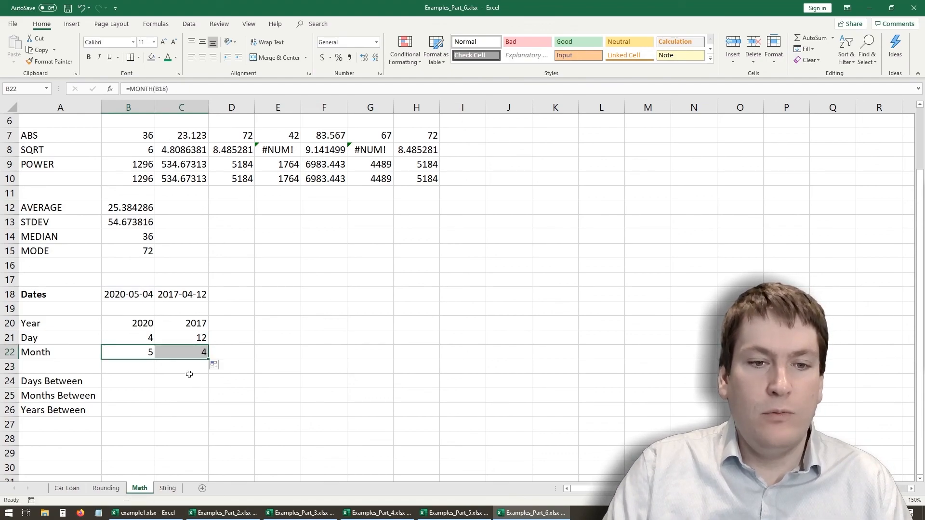
- Calculate the number of days between the two dates in B24 with =DAYS(B18,C18)
click(185, 381)
click(124, 378)
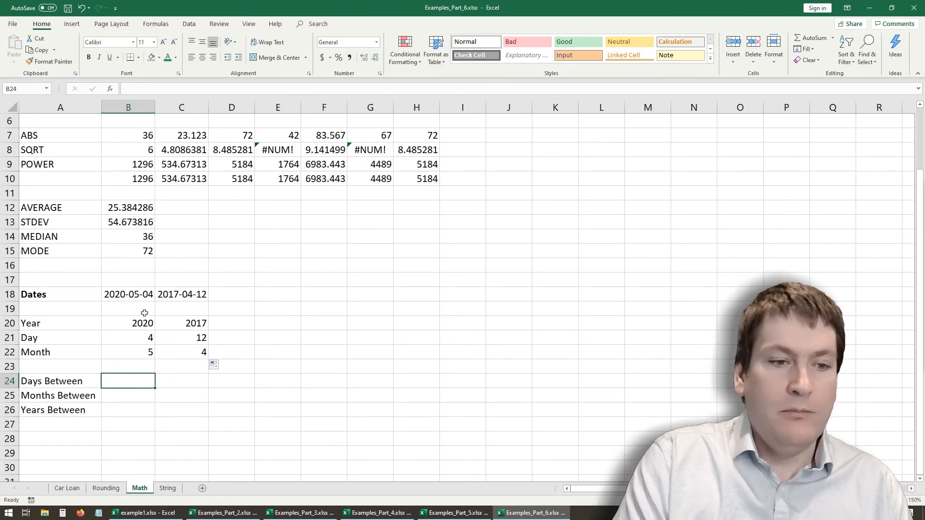
text(=days()
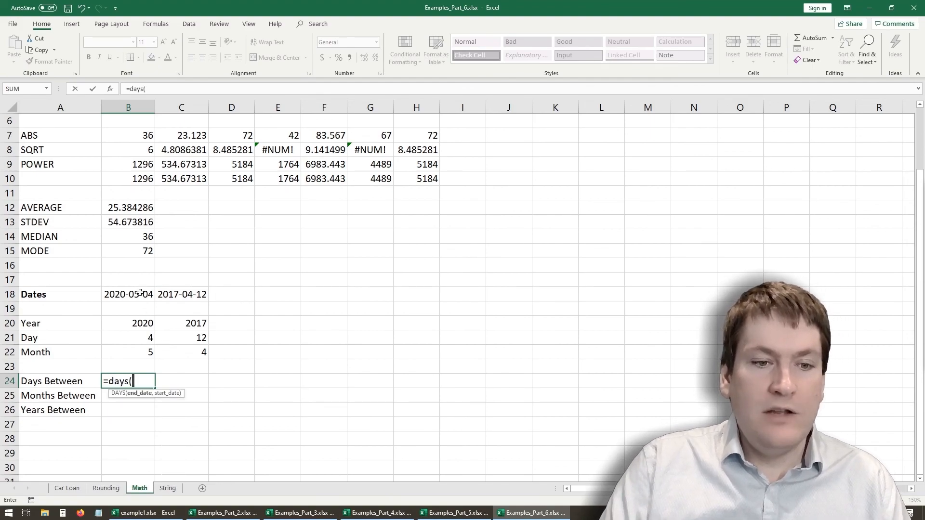
click(143, 295)
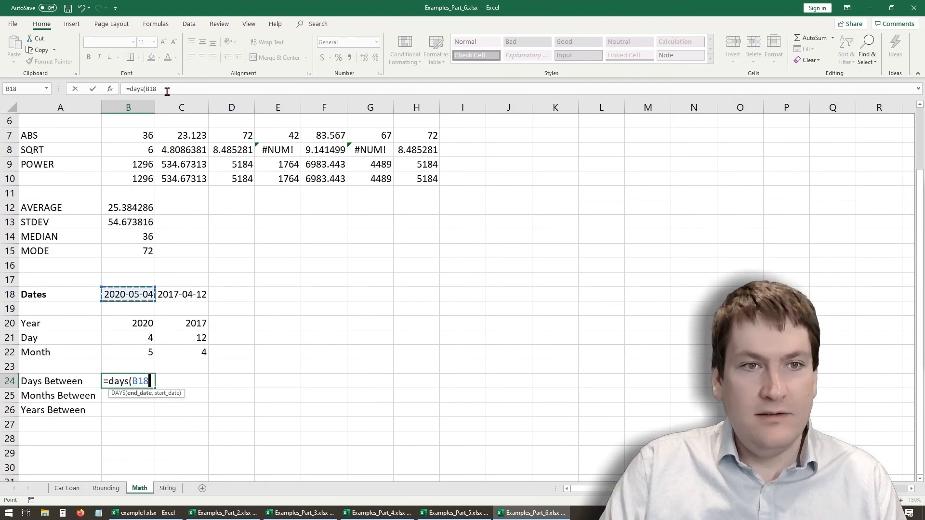
text(,)
click(167, 296)
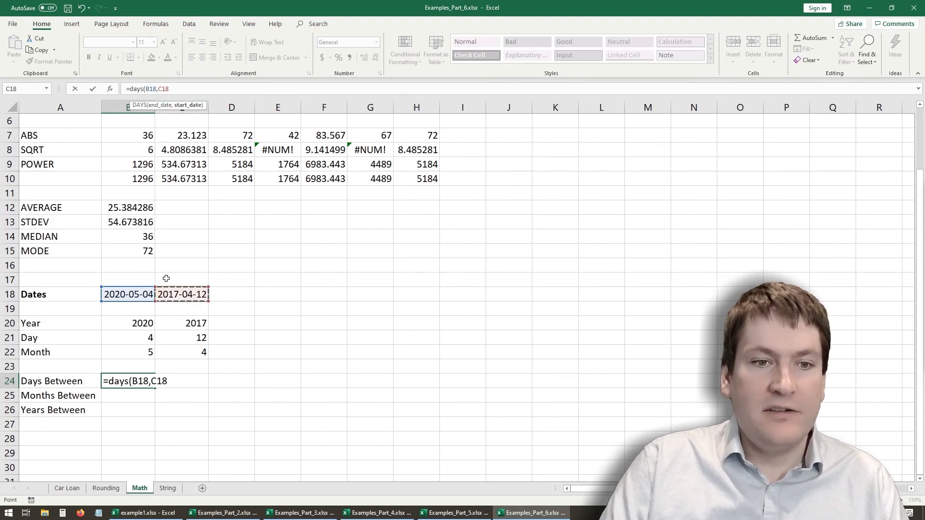
text())
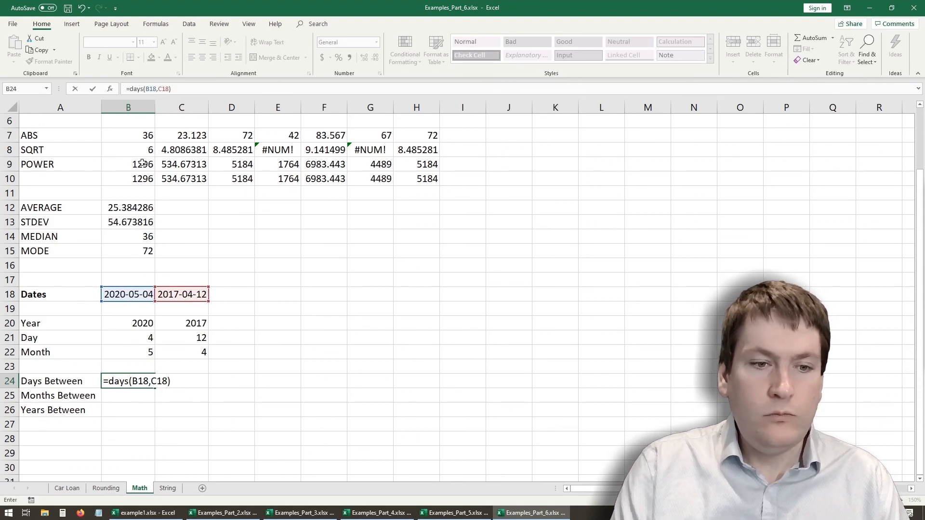
key(Return)
click(130, 382)
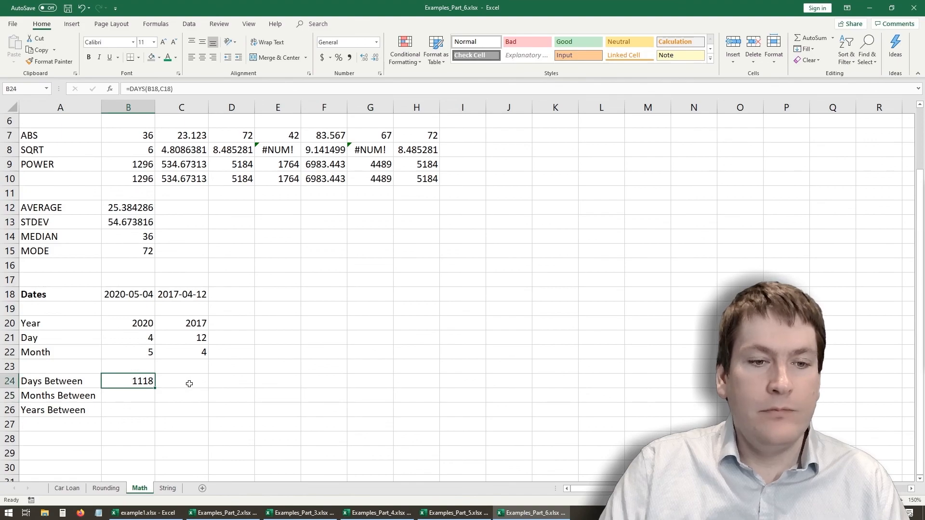
- Calculate the days between the two dates a second way in C24 with =DATEDIF(C18,B18,"d")
click(188, 382)
text(=)
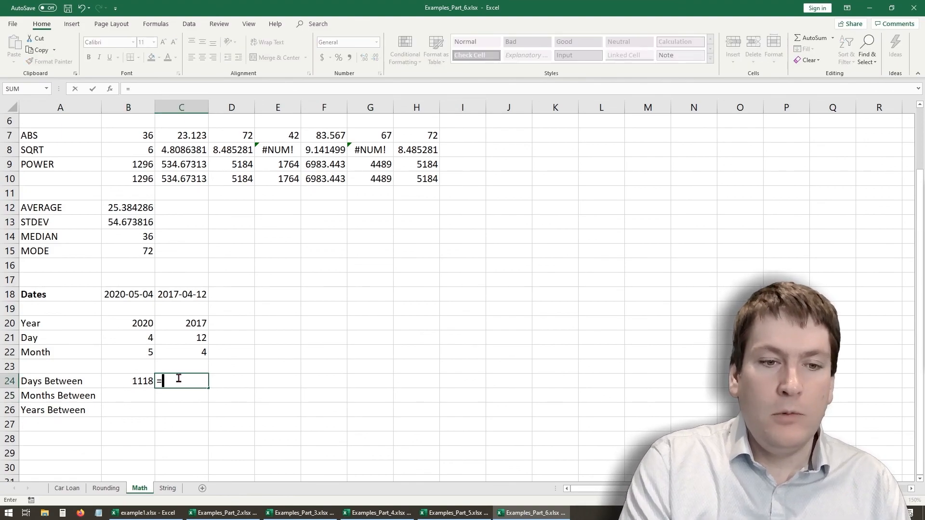
text(date)
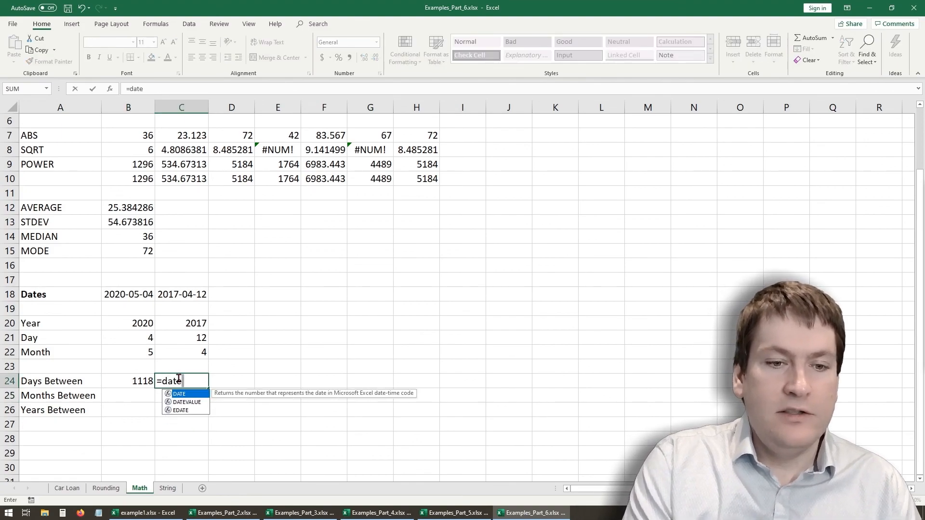
text(dif()
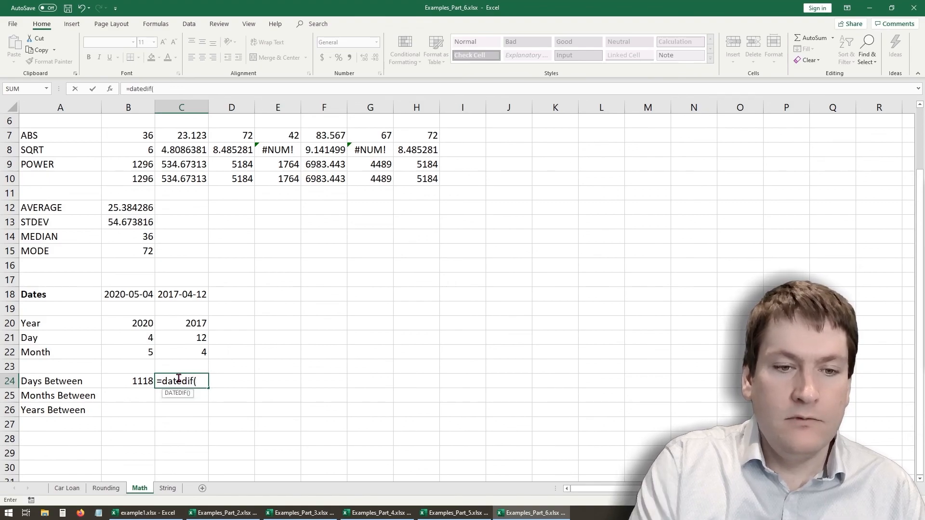
click(170, 294)
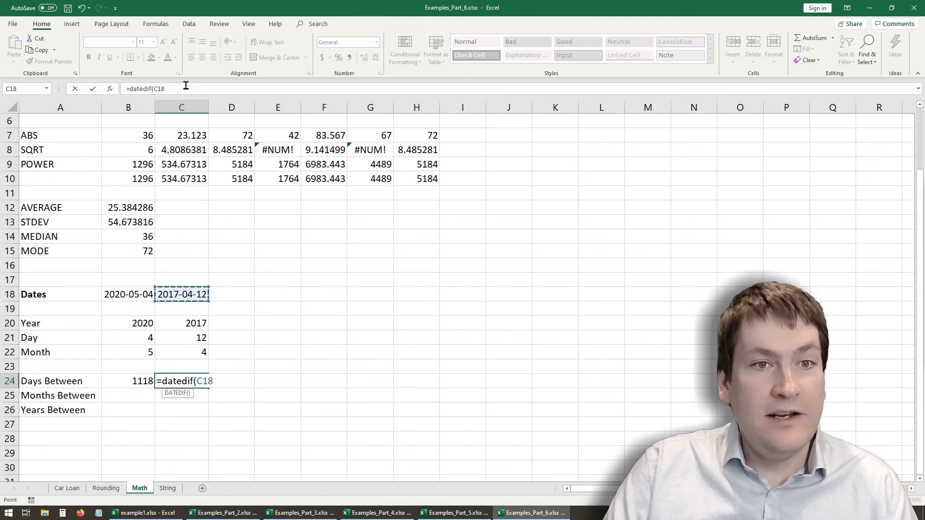
text(,)
click(121, 293)
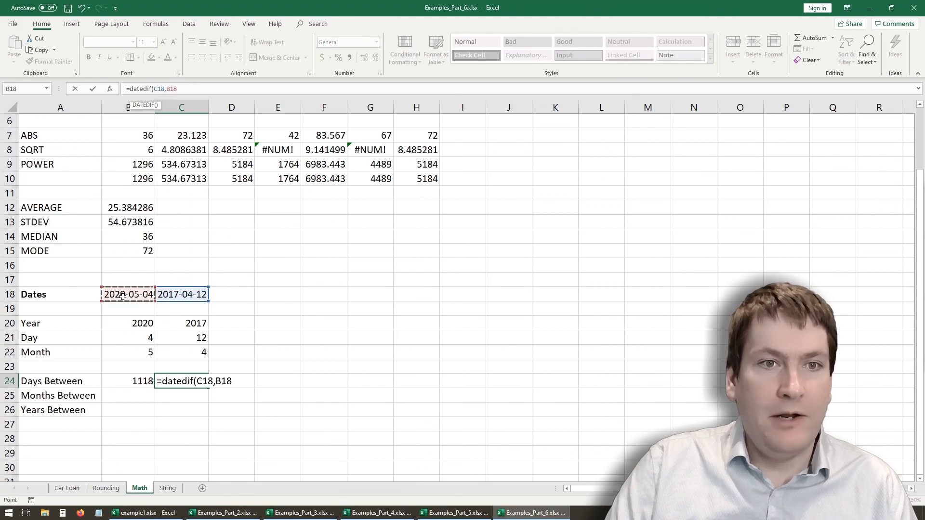
text(,)
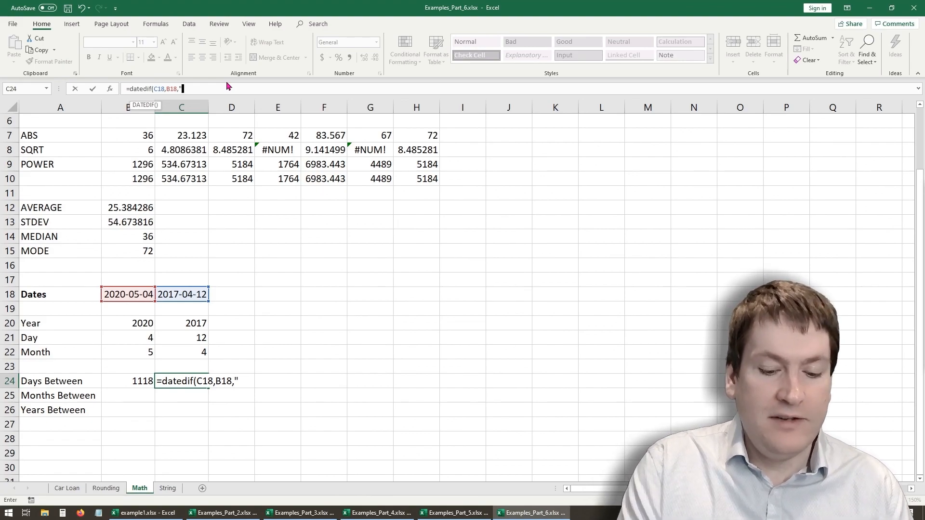
text(d")
key(Return)
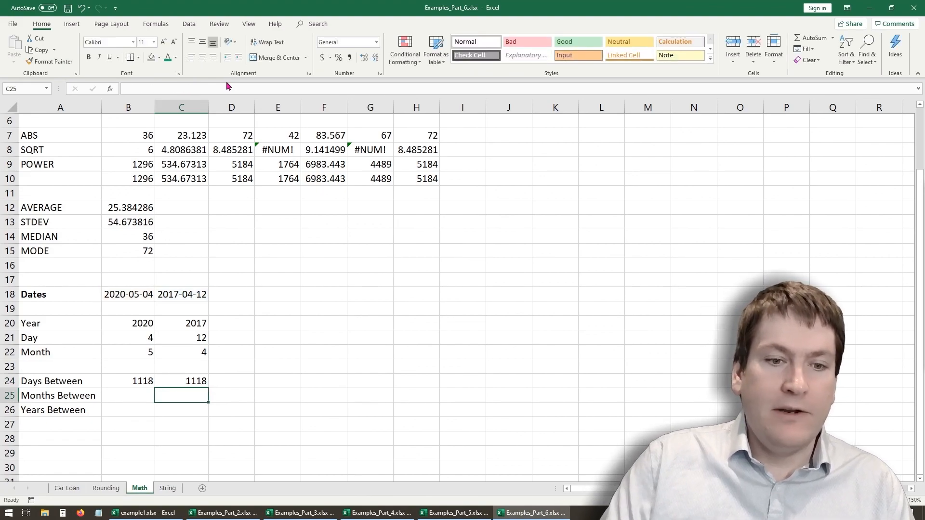
click(190, 380)
click(136, 381)
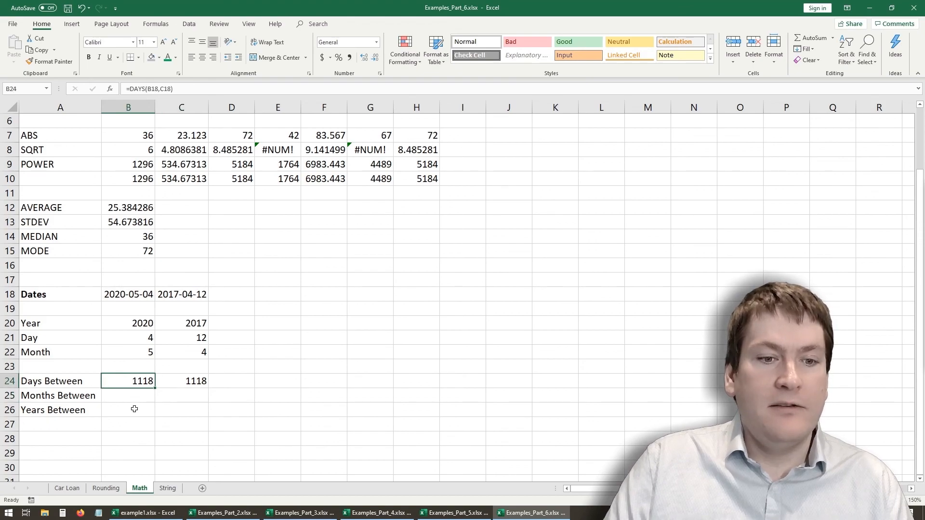
click(187, 384)
click(130, 395)
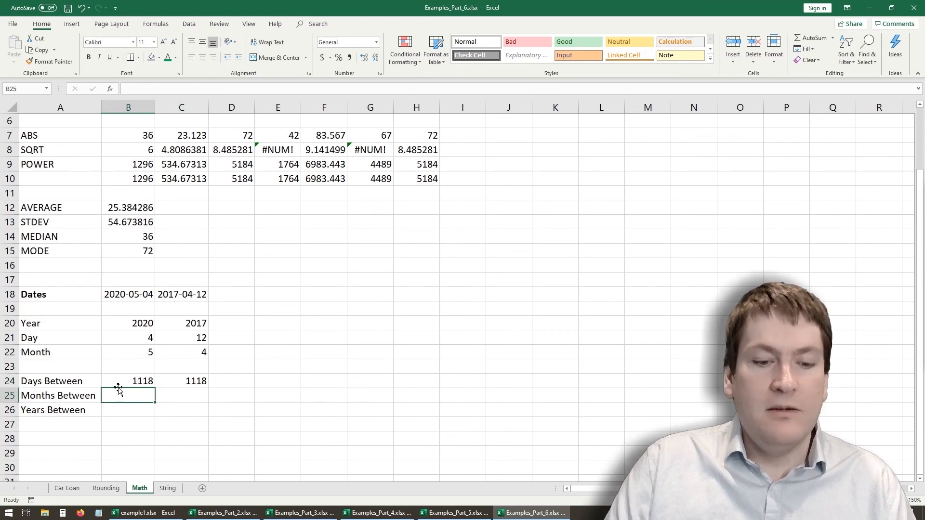
text(=months)
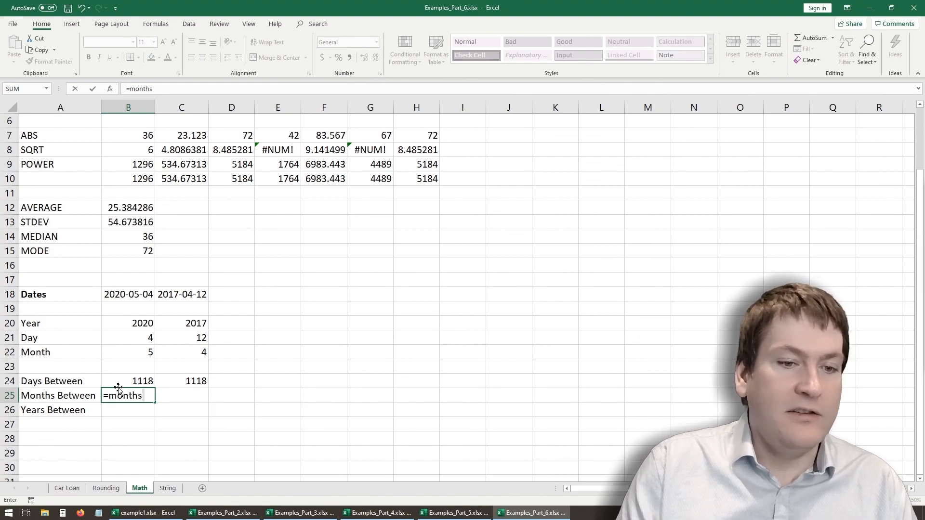
text(\)
key(BackSpace)
key(BackSpace)
key(BackSpace)
key(BackSpace)
key(BackSpace)
key(BackSpace)
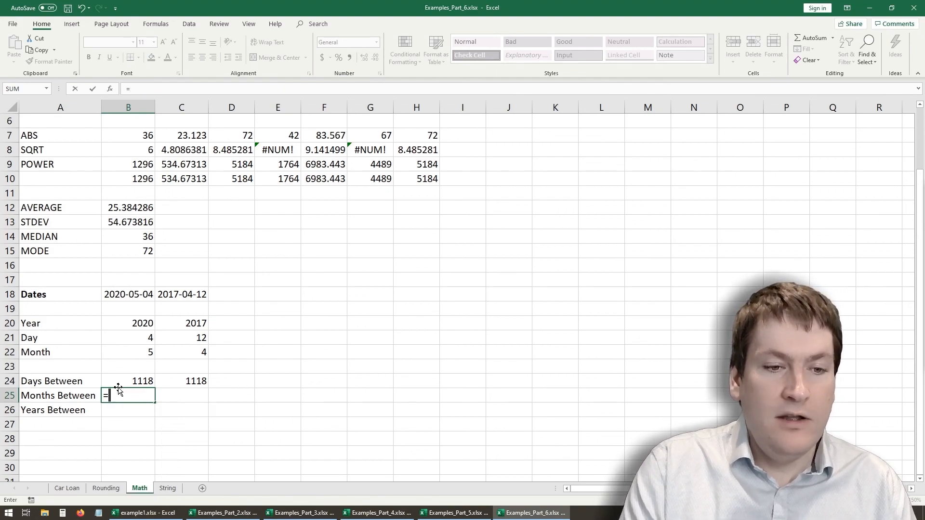
- Calculate the months between the two dates in B25 with =DATEDIF(C18,B18,"m")
text(dat)
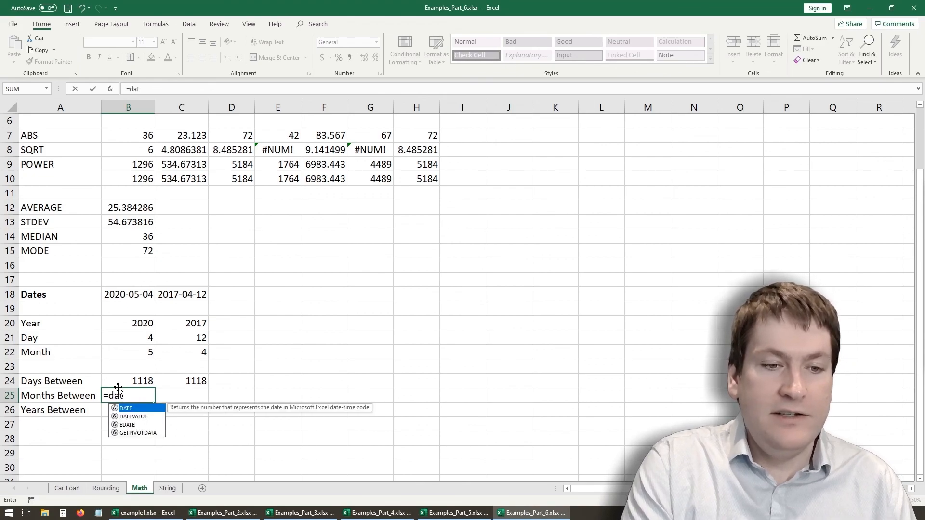
text(edif()
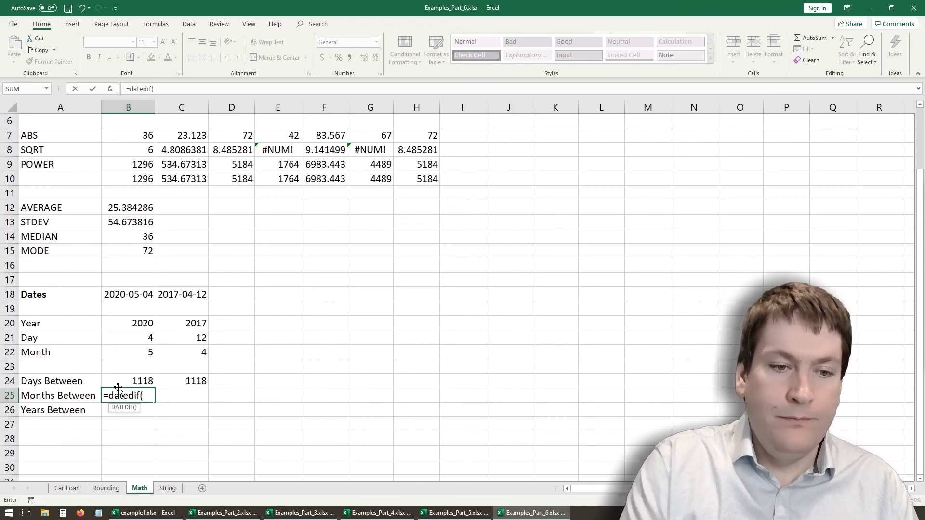
click(173, 293)
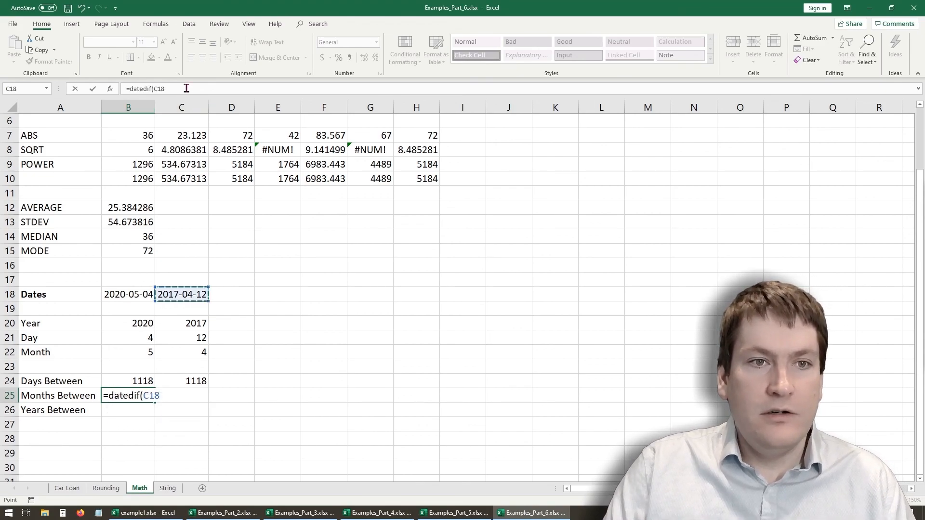
text(,)
click(138, 294)
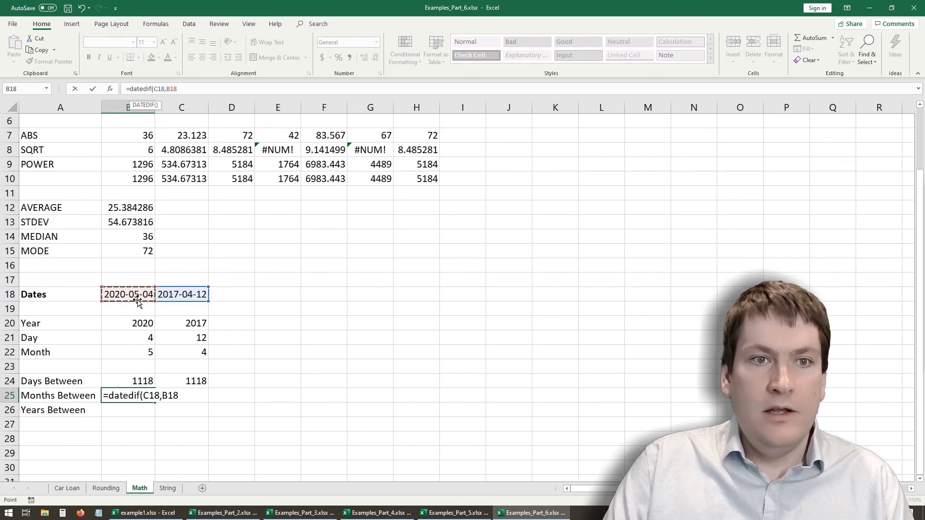
text(,"m)
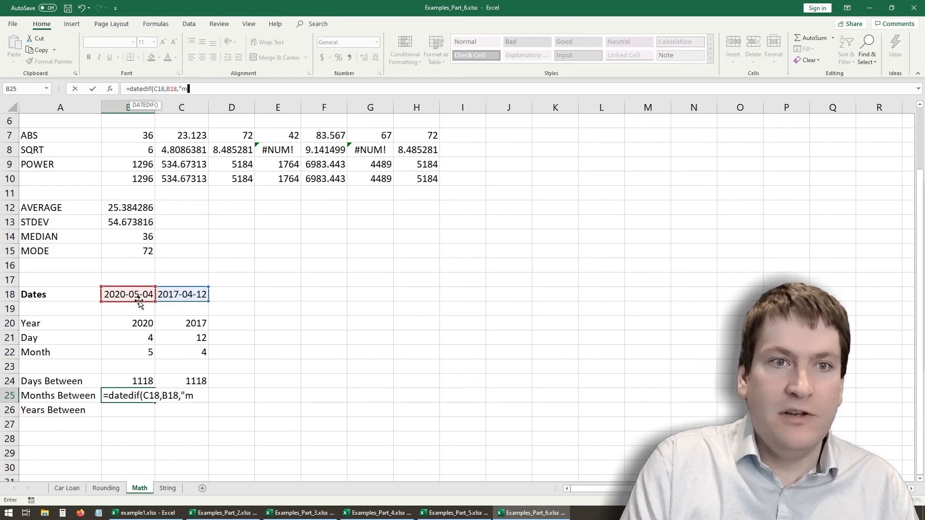
text(")
key(Return)
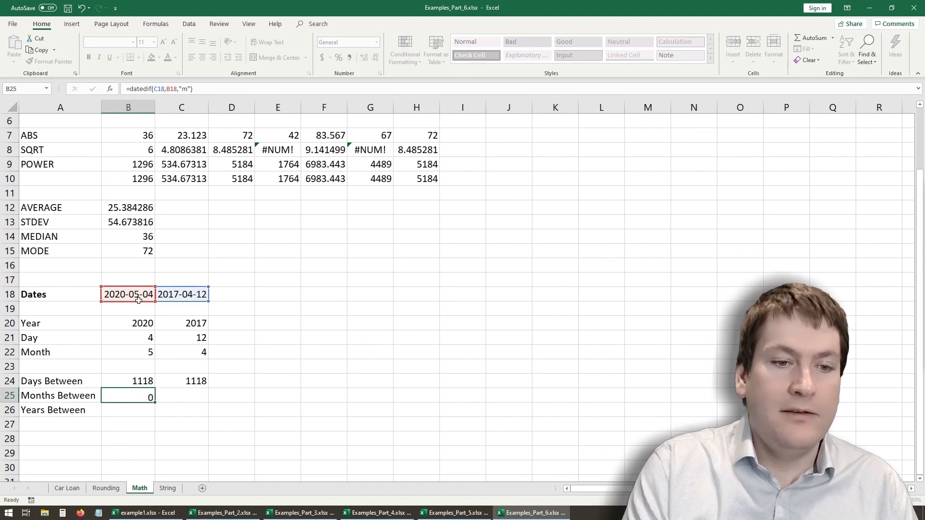
click(129, 398)
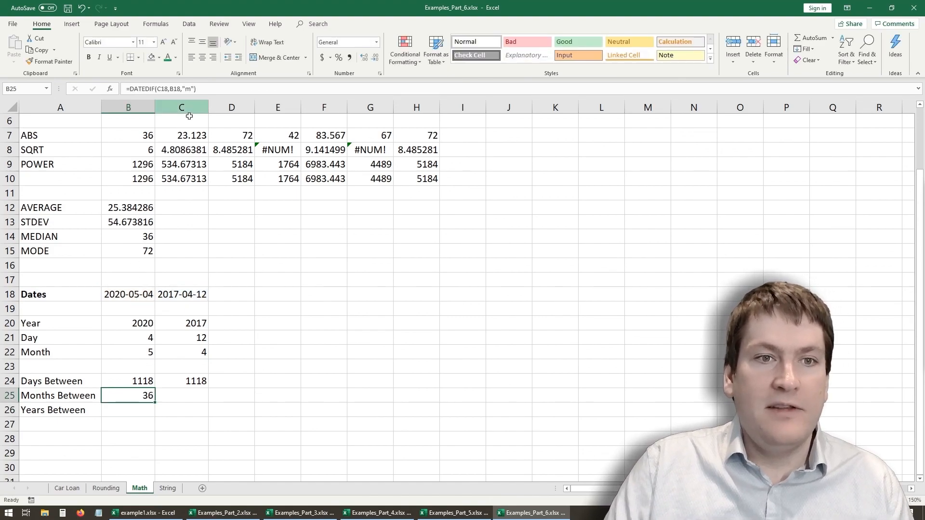
- Calculate the years between the two dates in B26 with =DATEDIF(C18,B18,"y")
click(137, 410)
text(=)
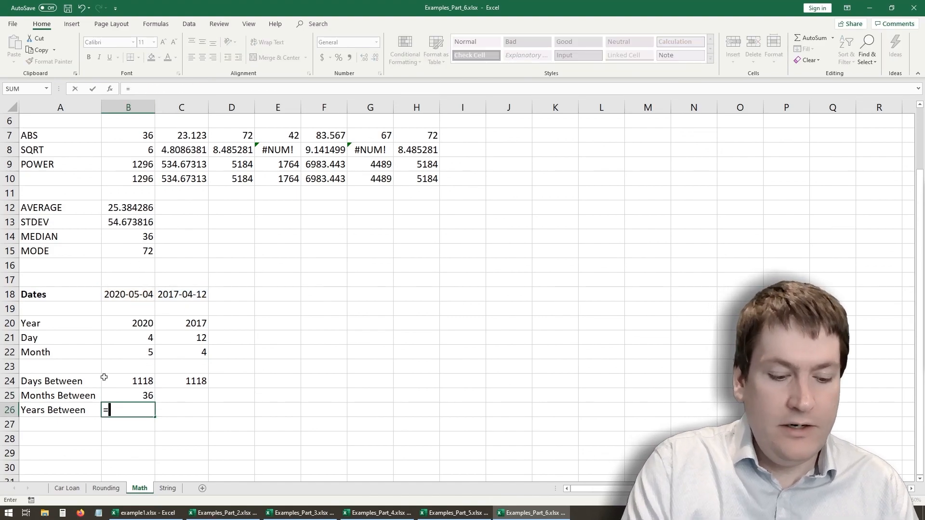
text(datedif()
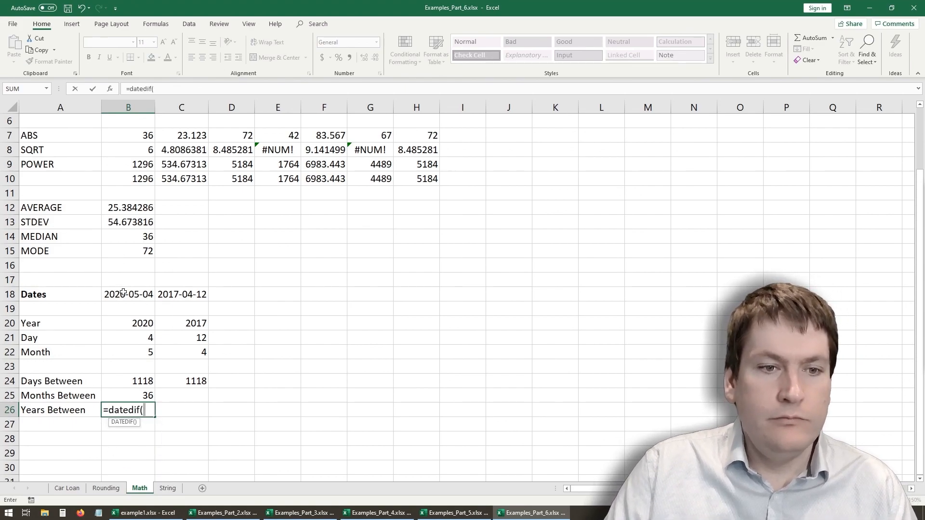
click(166, 292)
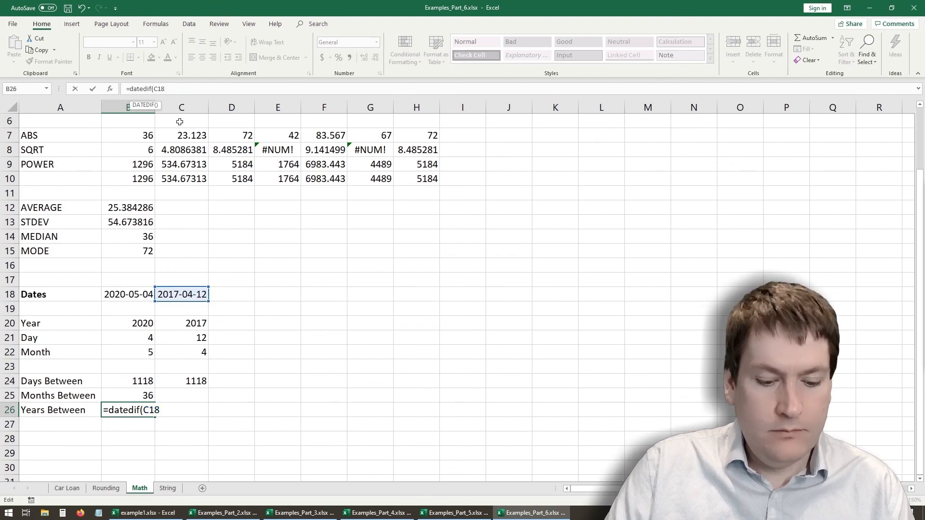
text(,)
click(128, 295)
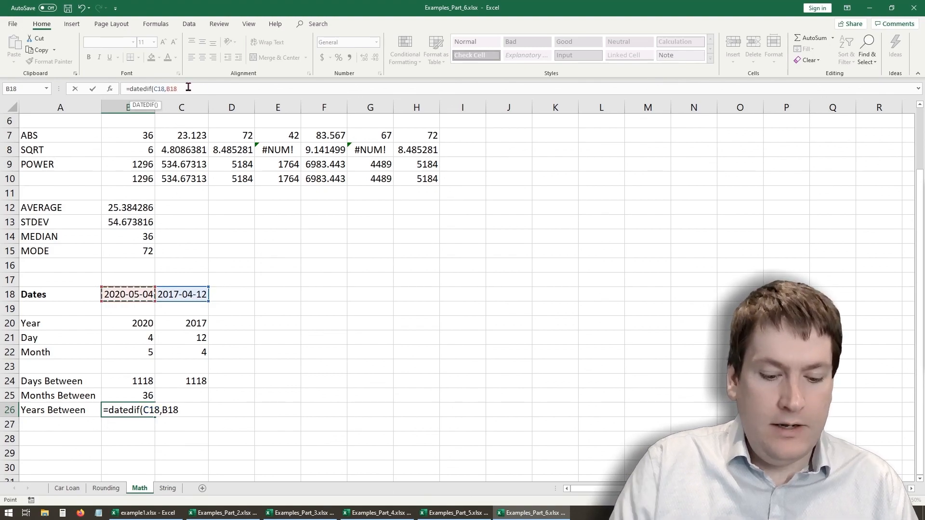
text(,"y")
key(Return)
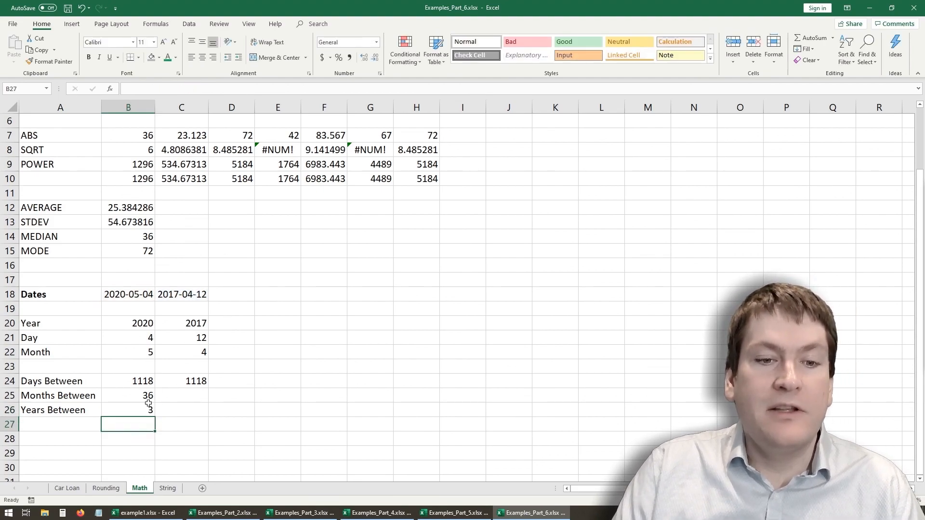
- Calculate the days between the dates by subtraction in E24 with =B18-C18 and move the formula to D24
click(276, 382)
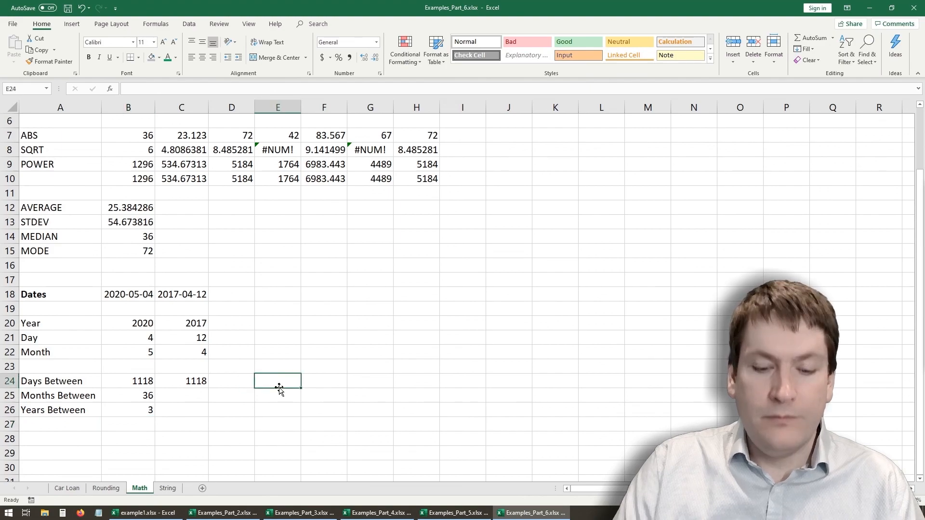
text(=)
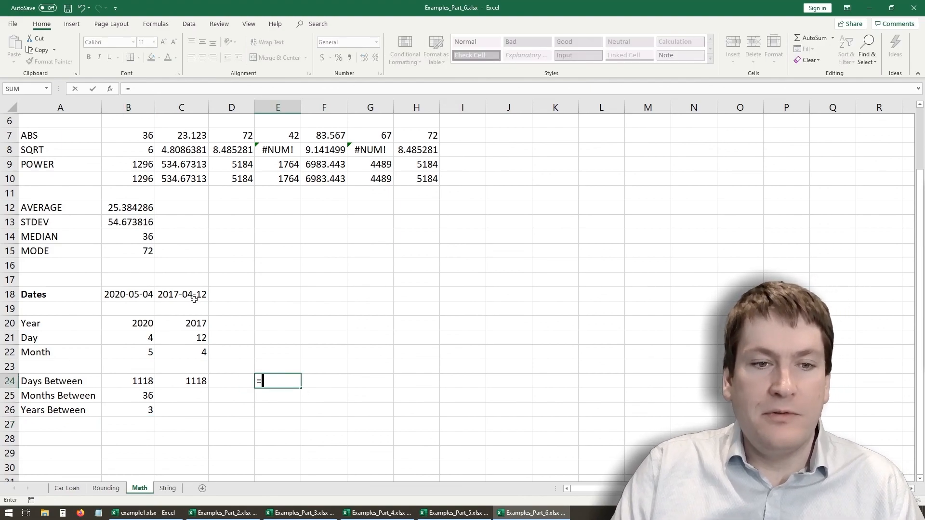
click(143, 292)
text(-)
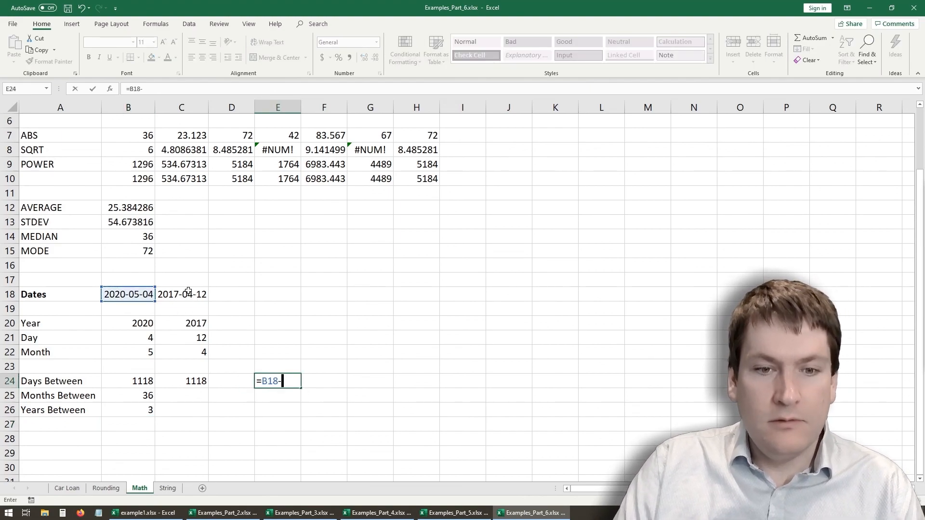
click(187, 295)
key(Return)
click(275, 382)
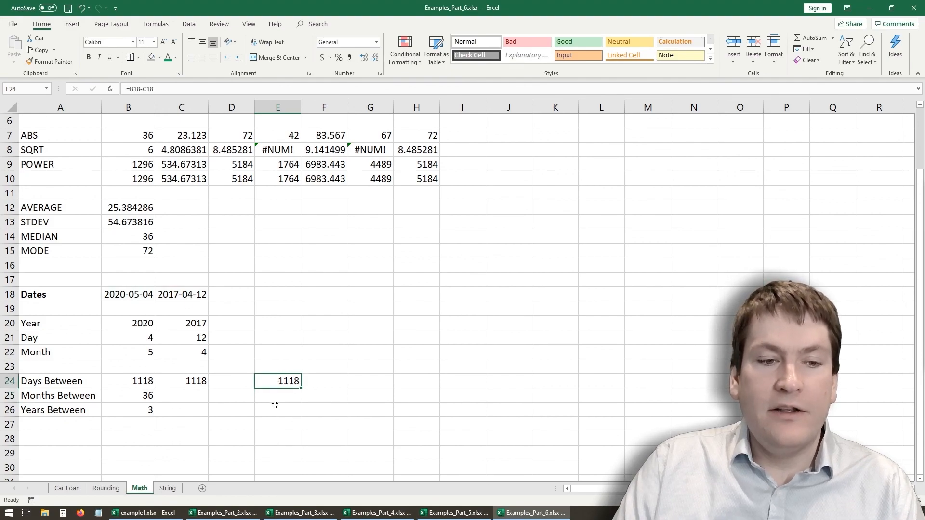
drag(272, 375, 234, 385)
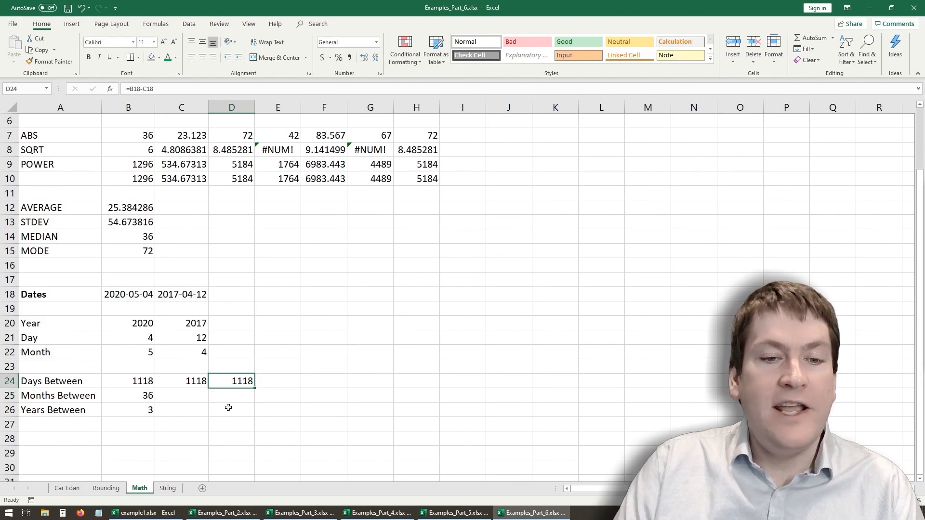
- Review the formulas for the days, months and years between the dates in rows 24 to 26
click(131, 393)
click(132, 409)
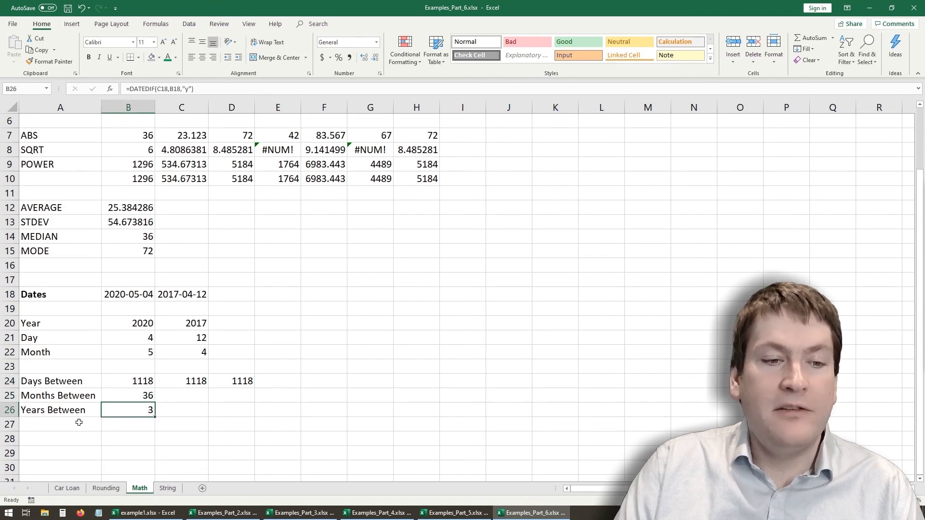
click(248, 377)
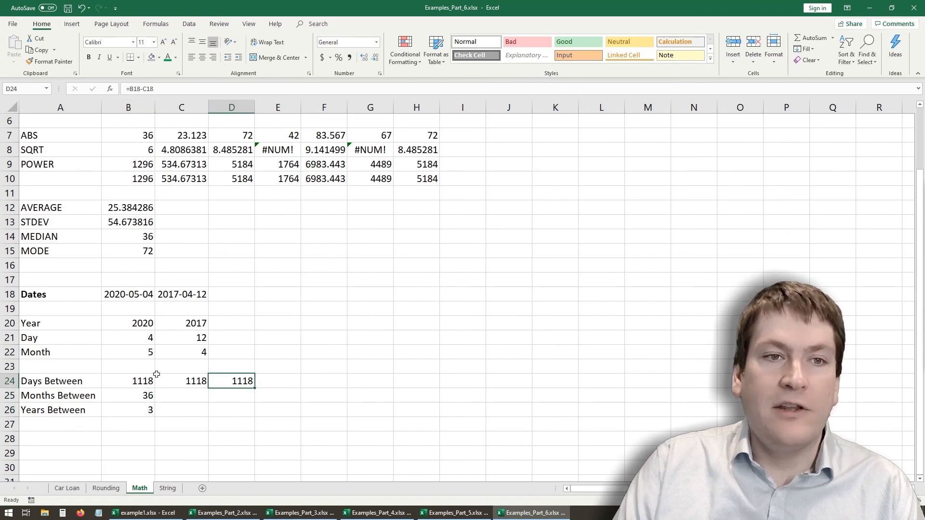
click(138, 381)
click(193, 381)
click(233, 381)
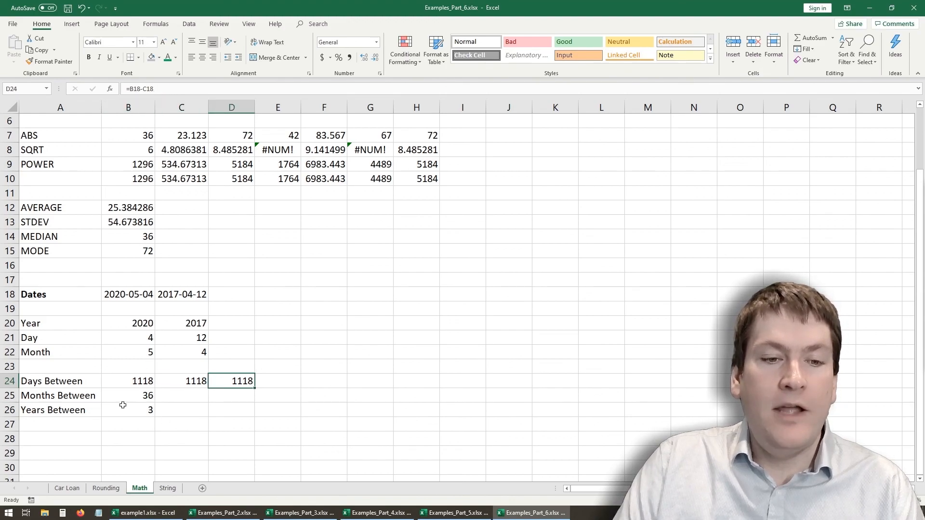
click(131, 399)
click(133, 410)
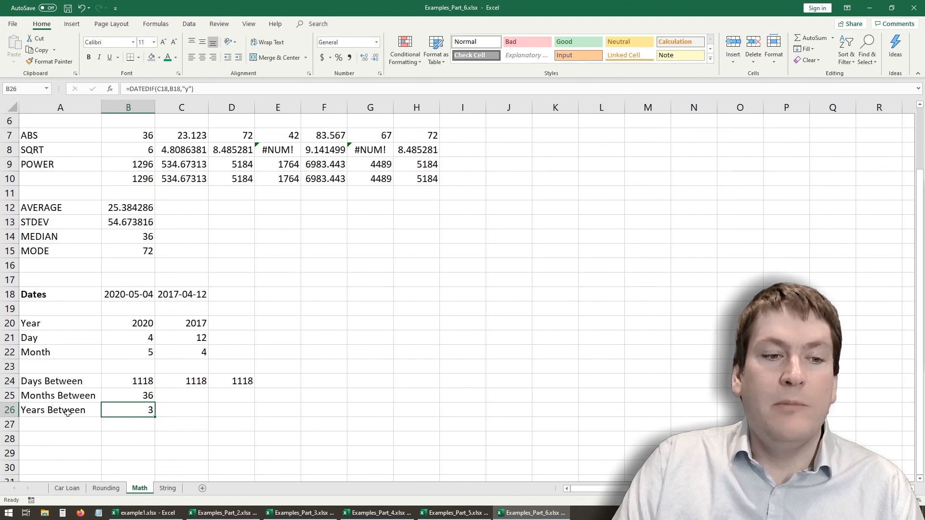
click(183, 411)
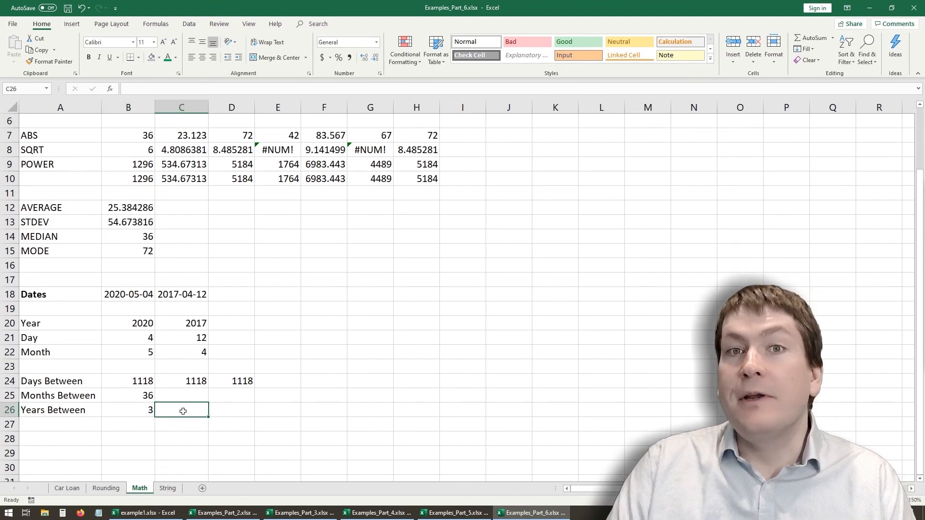